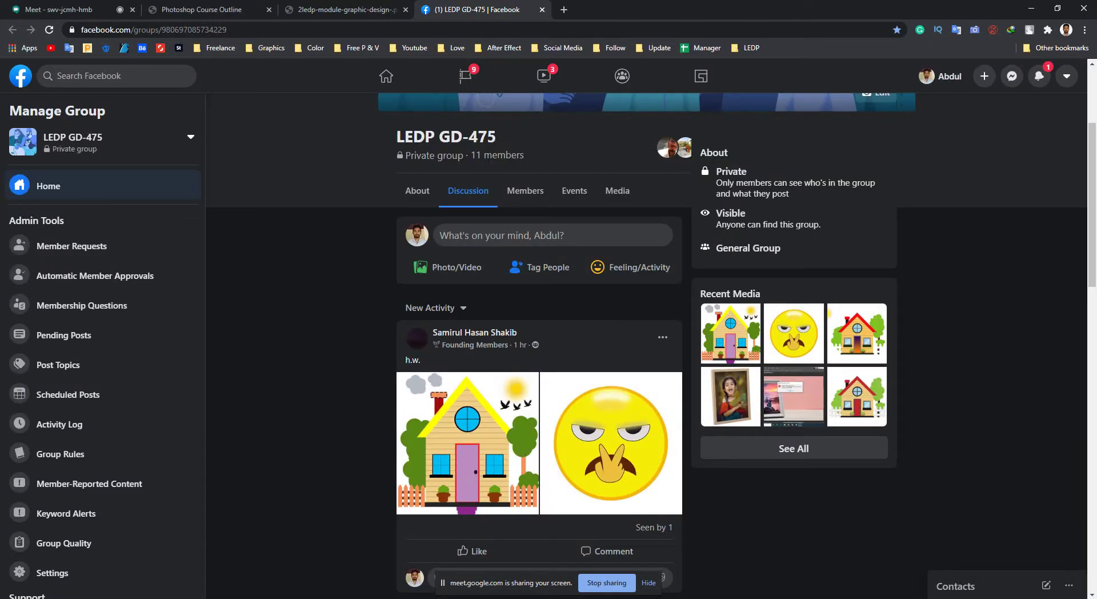
Scroll down and back up through the LEDP GD-475 group feed.
scroll(539, 343, down, 4)
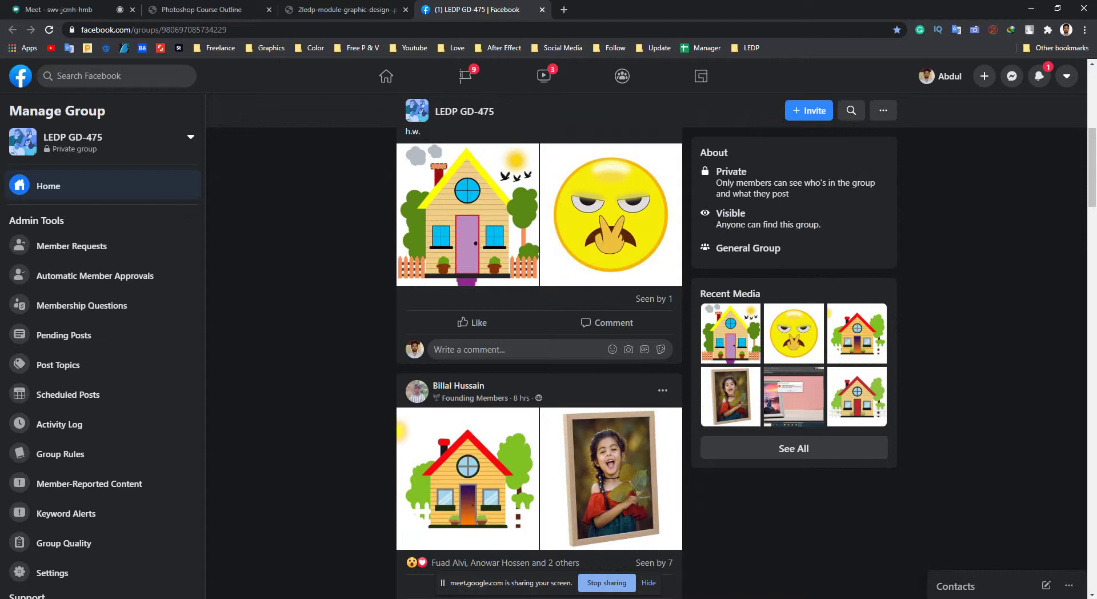
scroll(539, 342, up, 2)
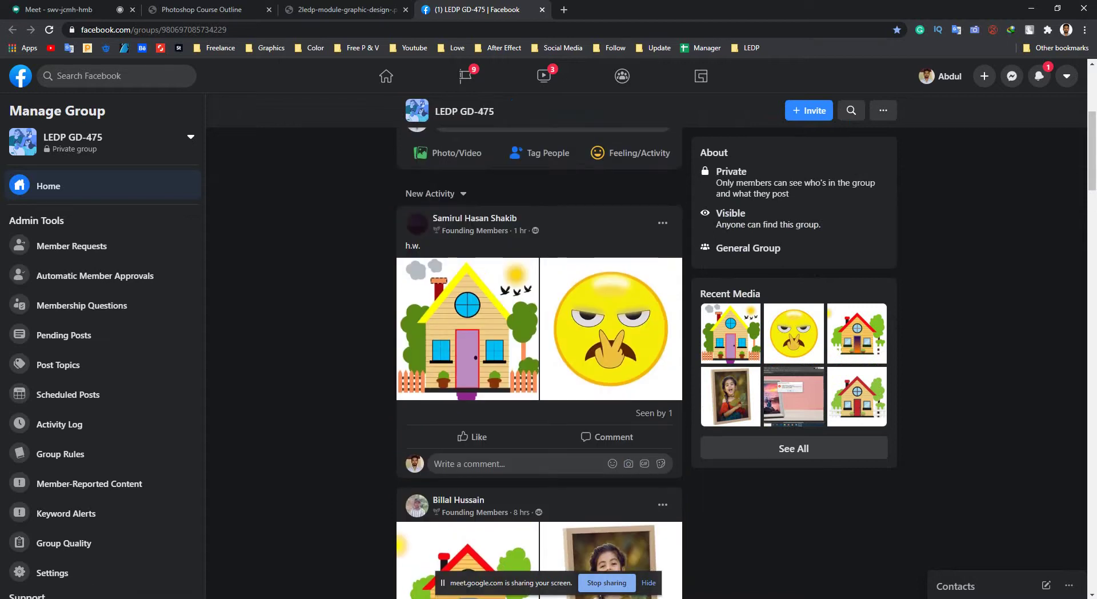
Stop the Meet screen share, re-share the entire screen, and return to the Facebook tab.
key(ctrl+1)
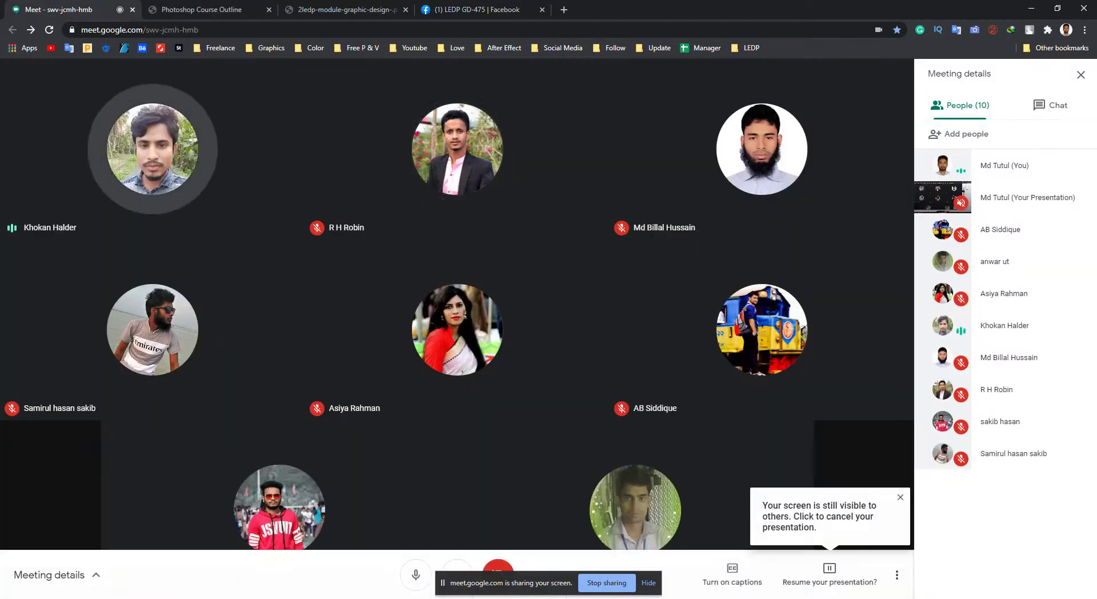
click(829, 577)
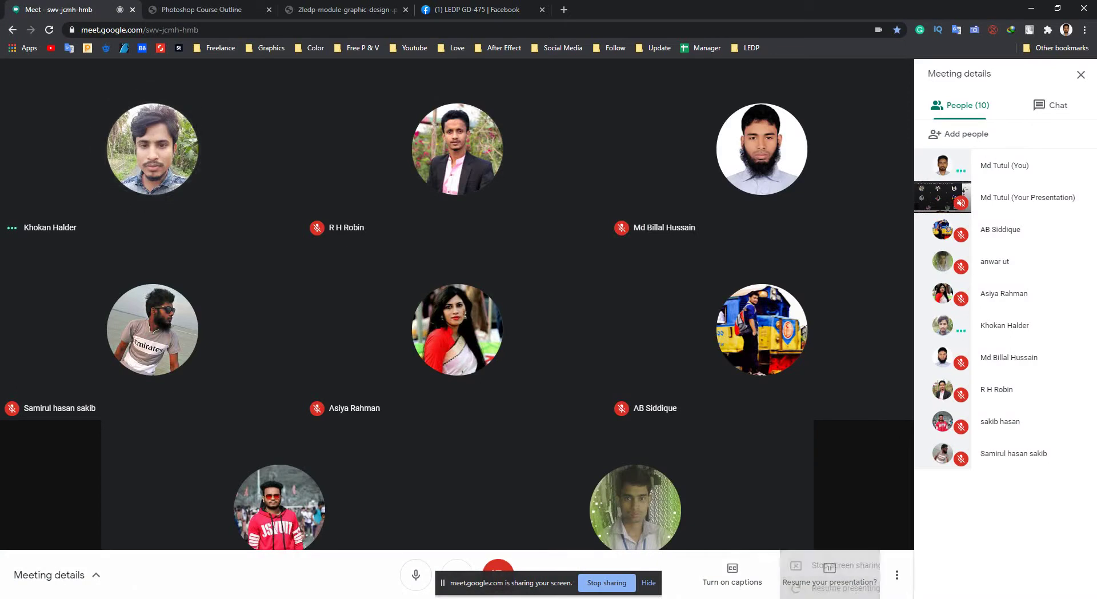
click(823, 497)
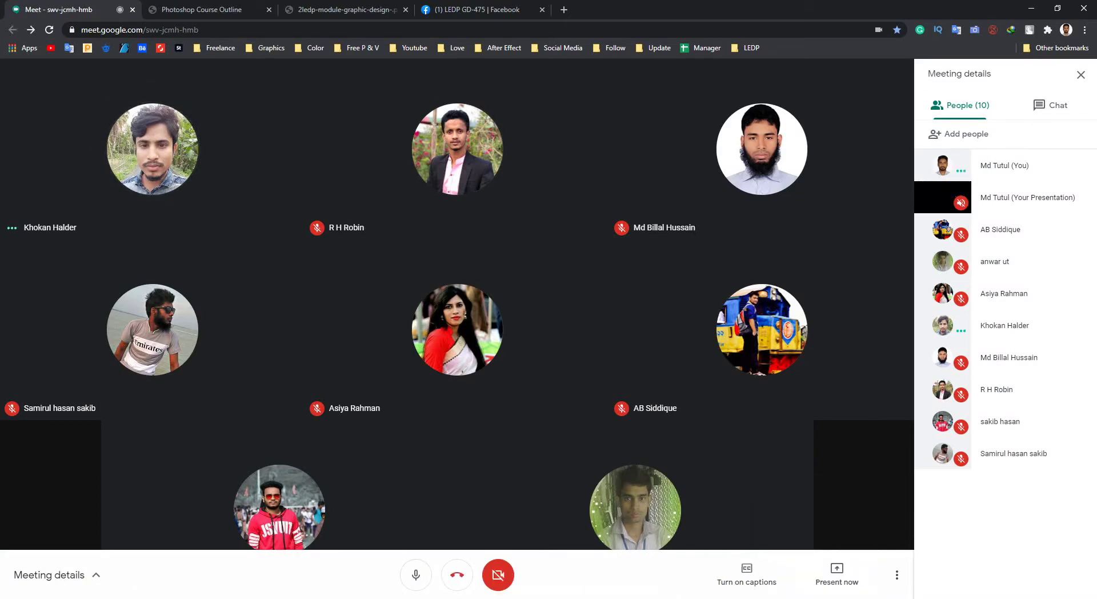
click(837, 574)
click(828, 475)
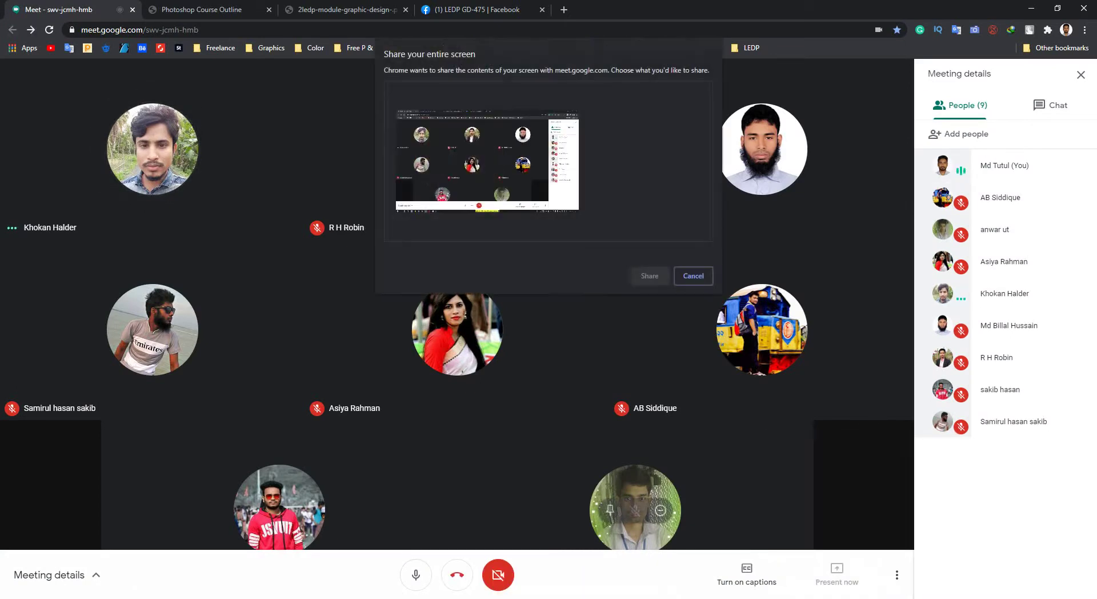
key(Return)
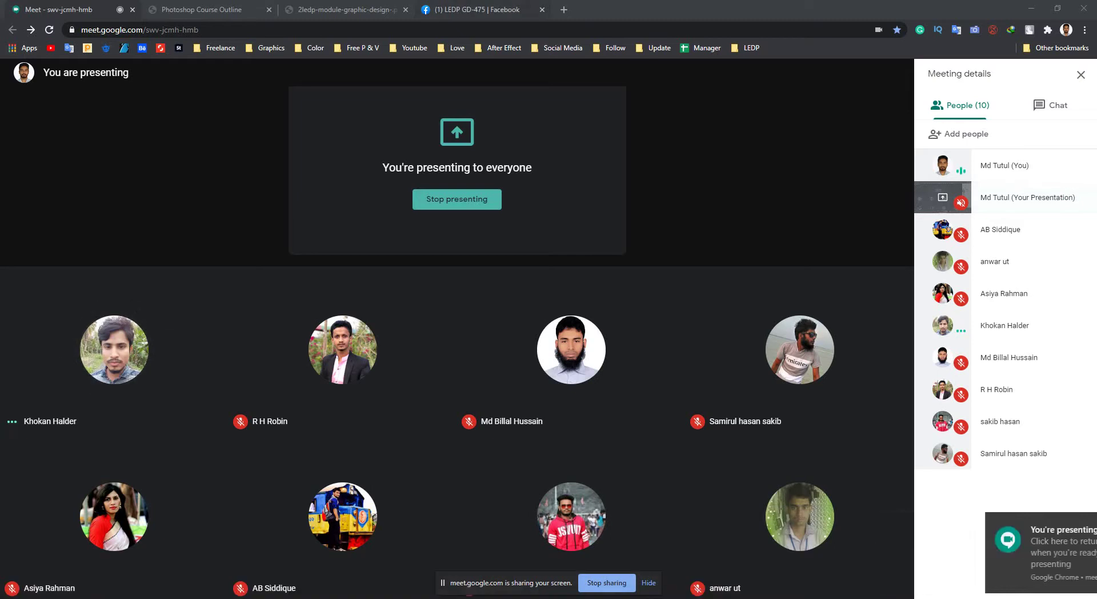
click(477, 9)
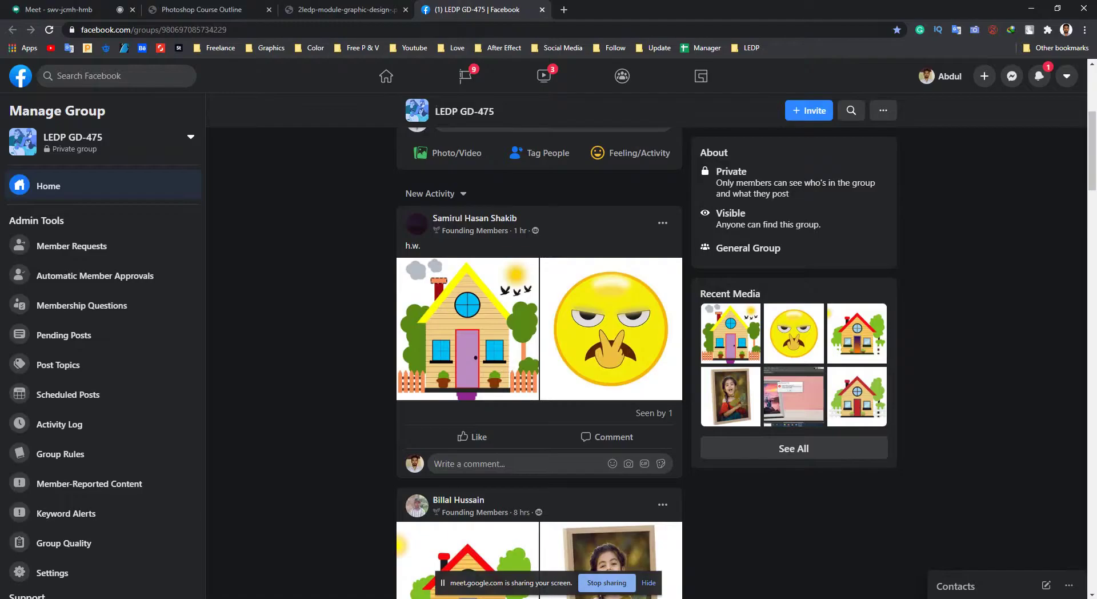
Glance at the Meet call, then view the house drawing full size in the feed.
scroll(539, 363, down, 2)
scroll(538, 363, up, 2)
scroll(538, 363, down, 1)
scroll(538, 363, up, 1)
click(57, 9)
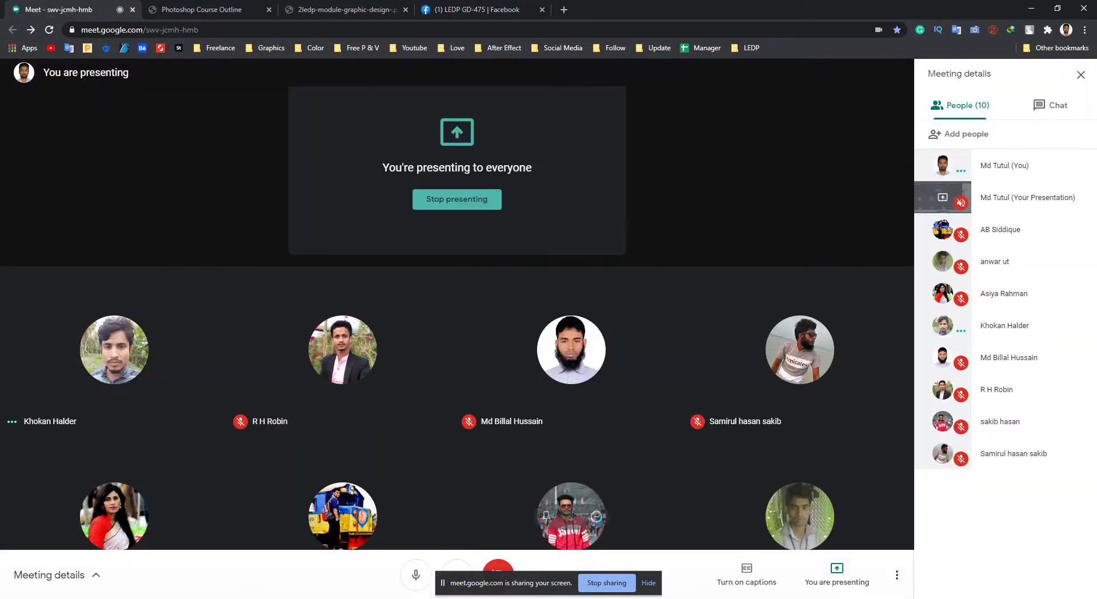
click(477, 9)
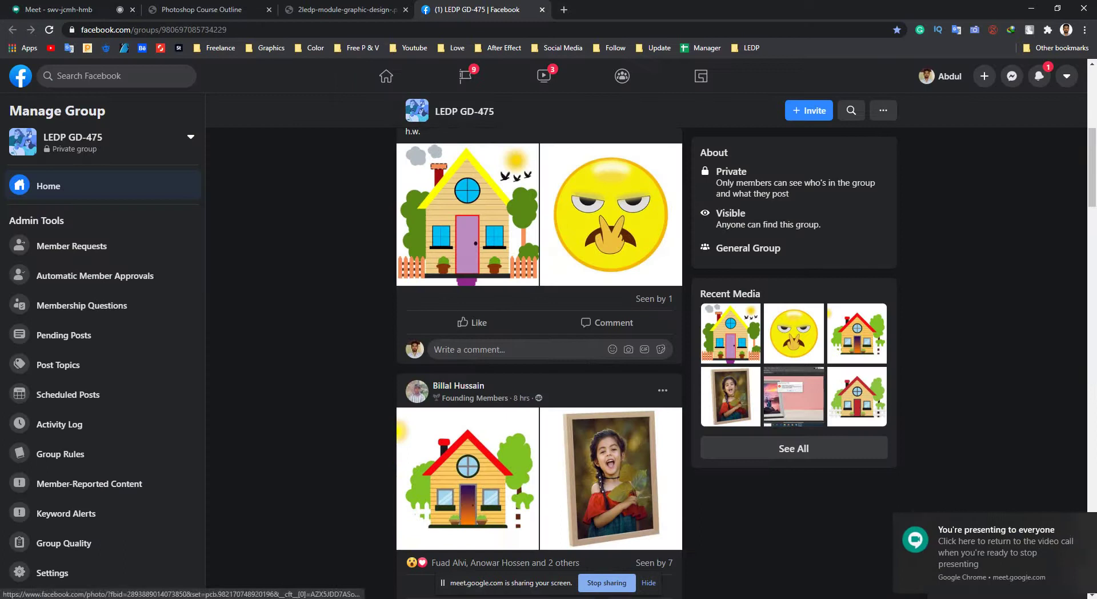
click(444, 347)
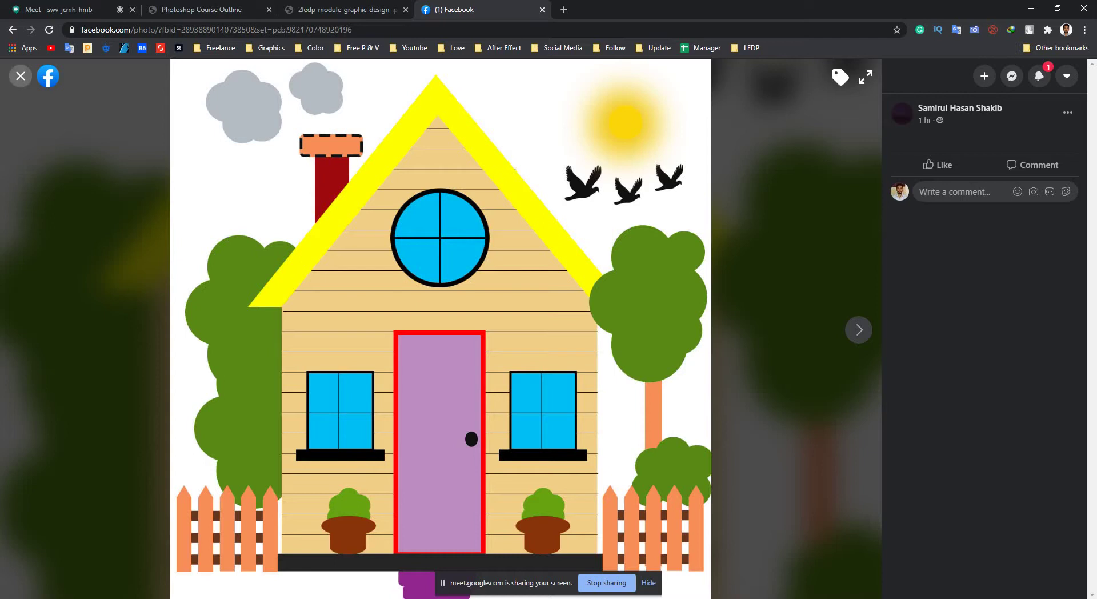
click(20, 76)
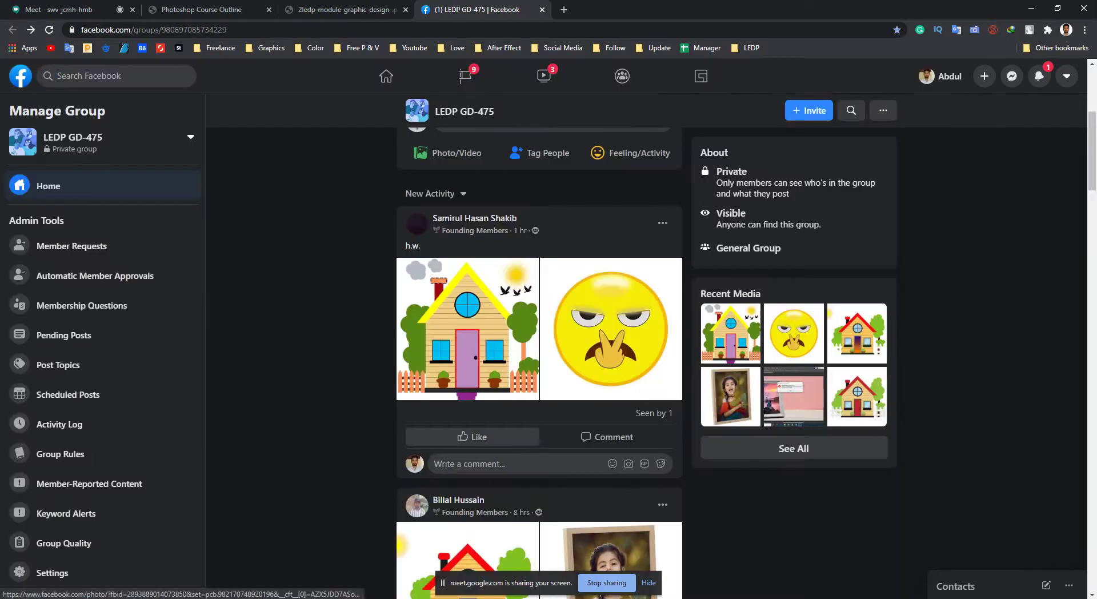
View the yellow emoji drawing full size, admitting a waiting participant into the Meet call.
click(611, 329)
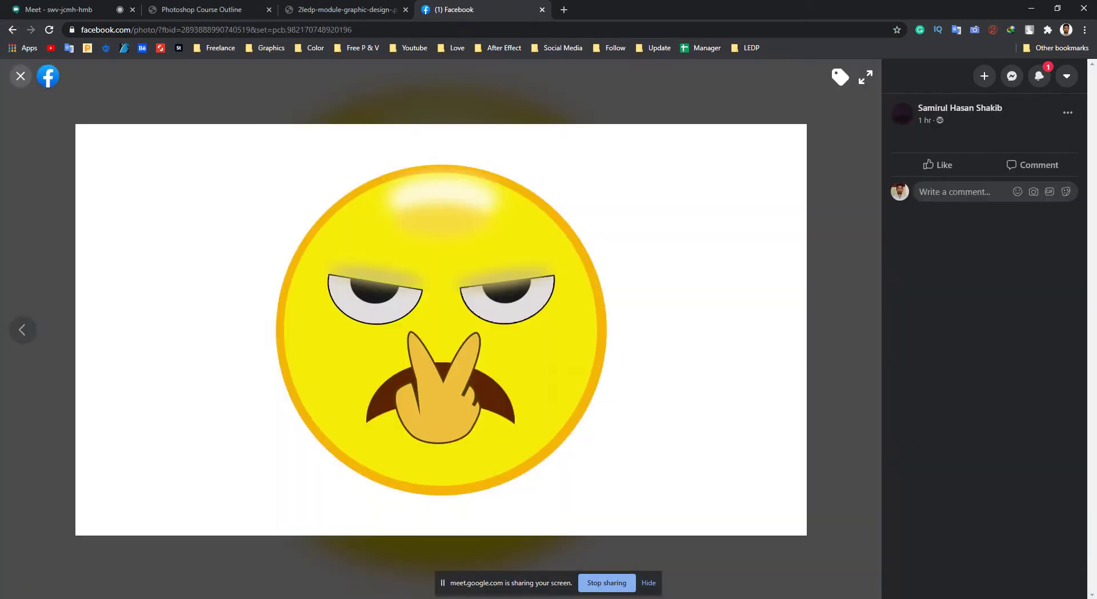
key(ctrl+1)
key(Return)
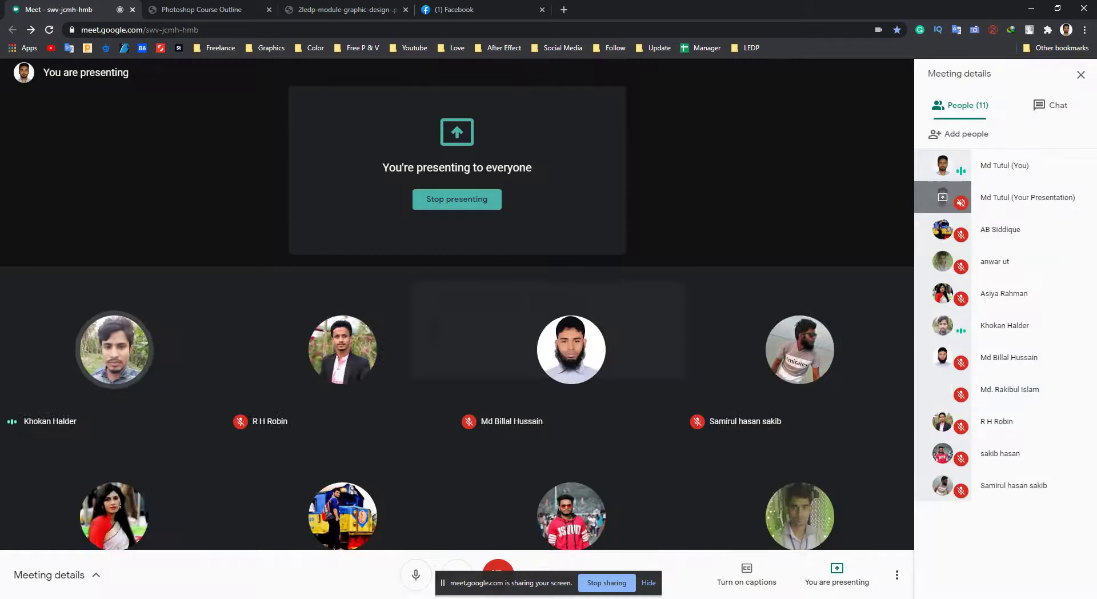
key(ctrl+4)
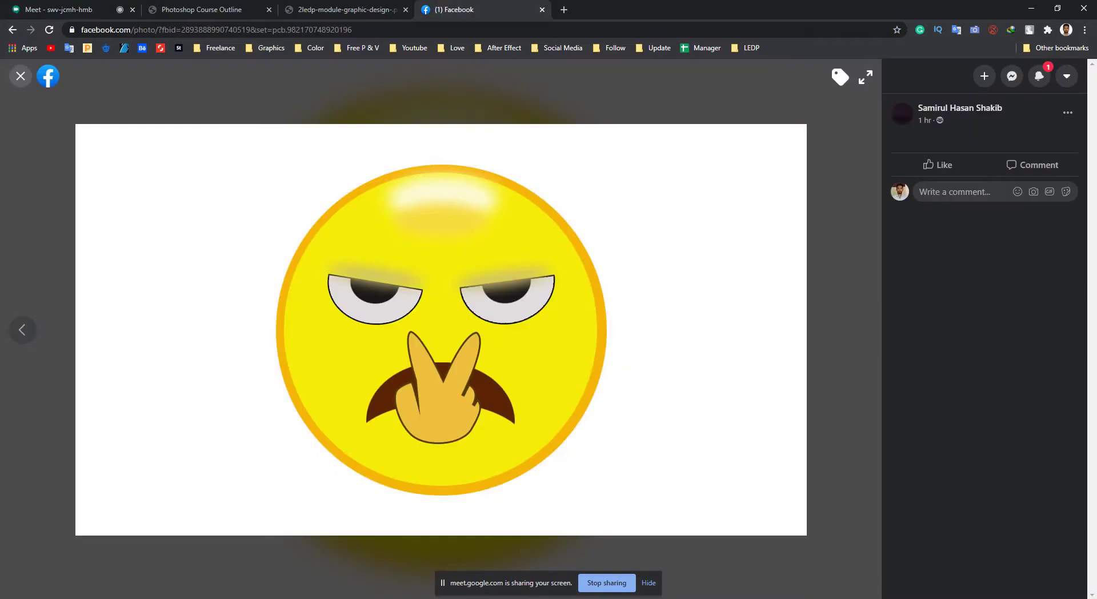
click(21, 75)
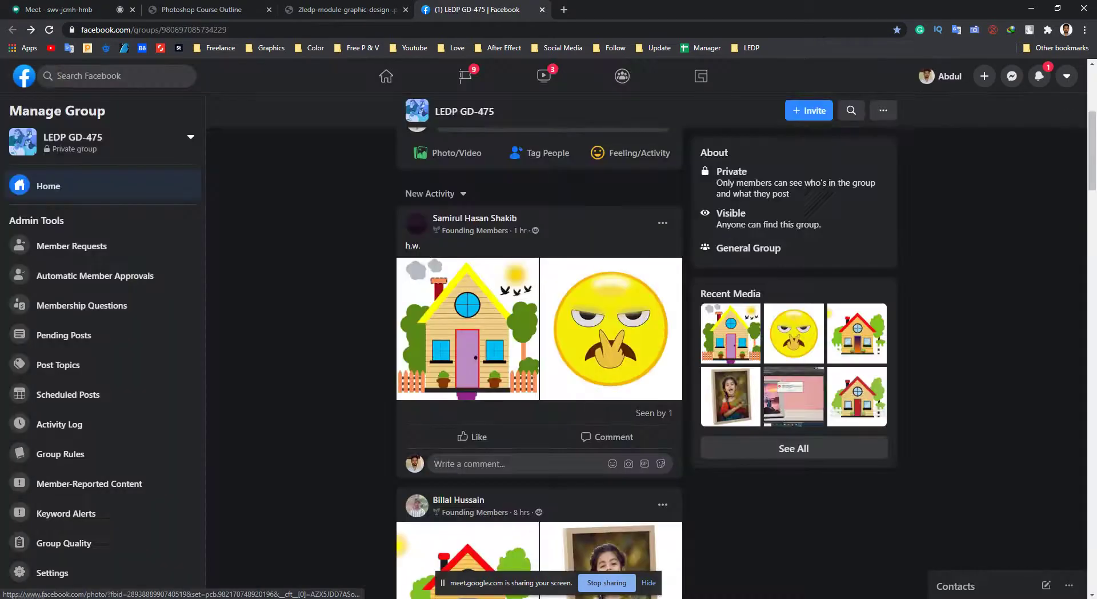
click(611, 329)
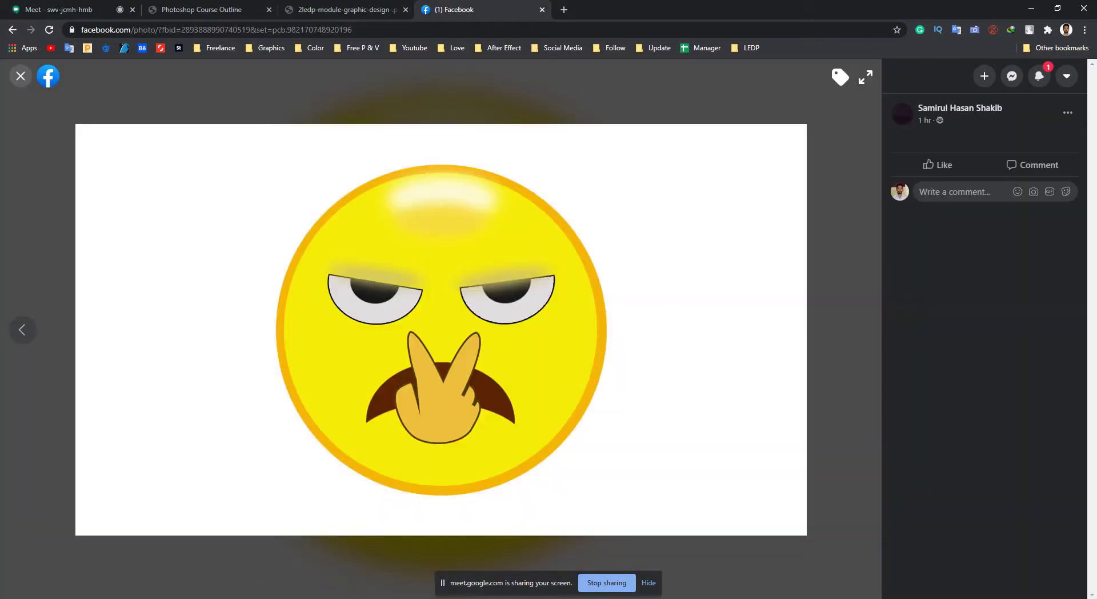
key(Escape)
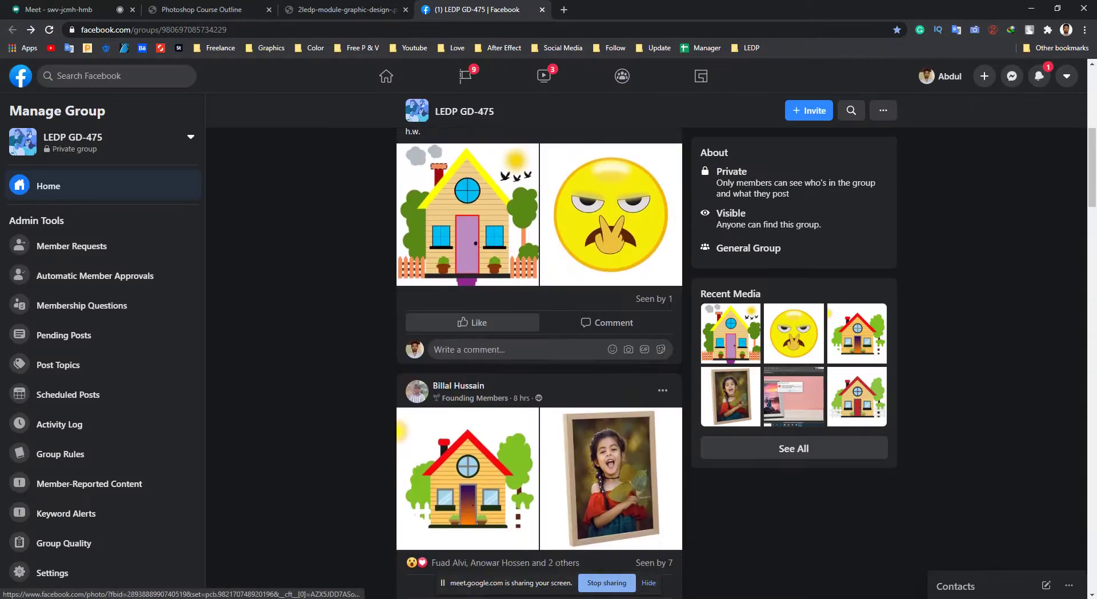
React with Love to the house-and-emoji post, then briefly check the Meet call.
mouse_move(472, 322)
click(437, 291)
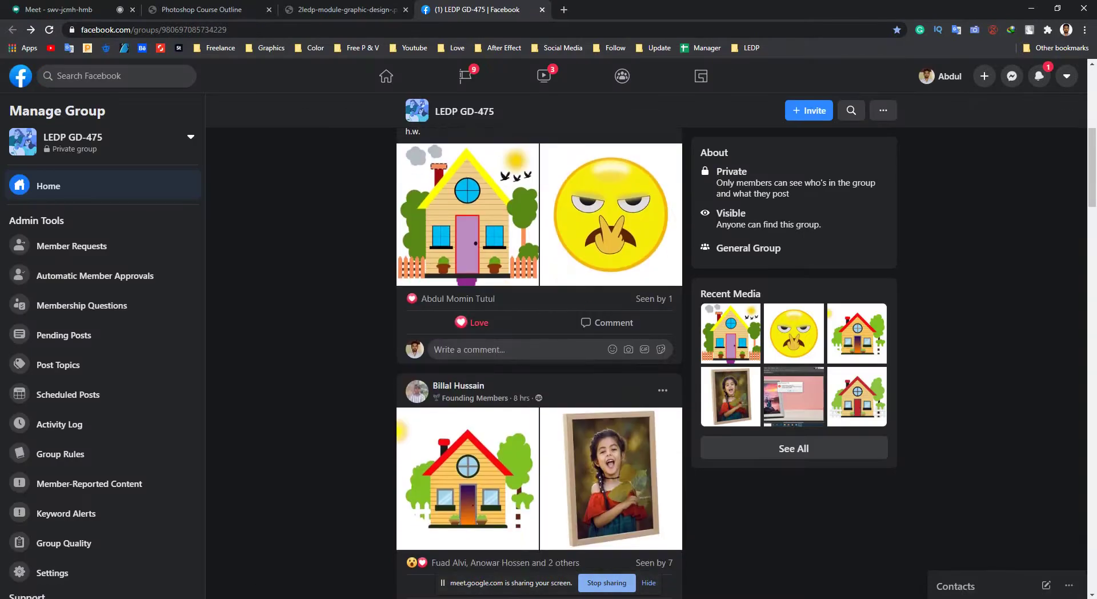
scroll(538, 360, down, 2)
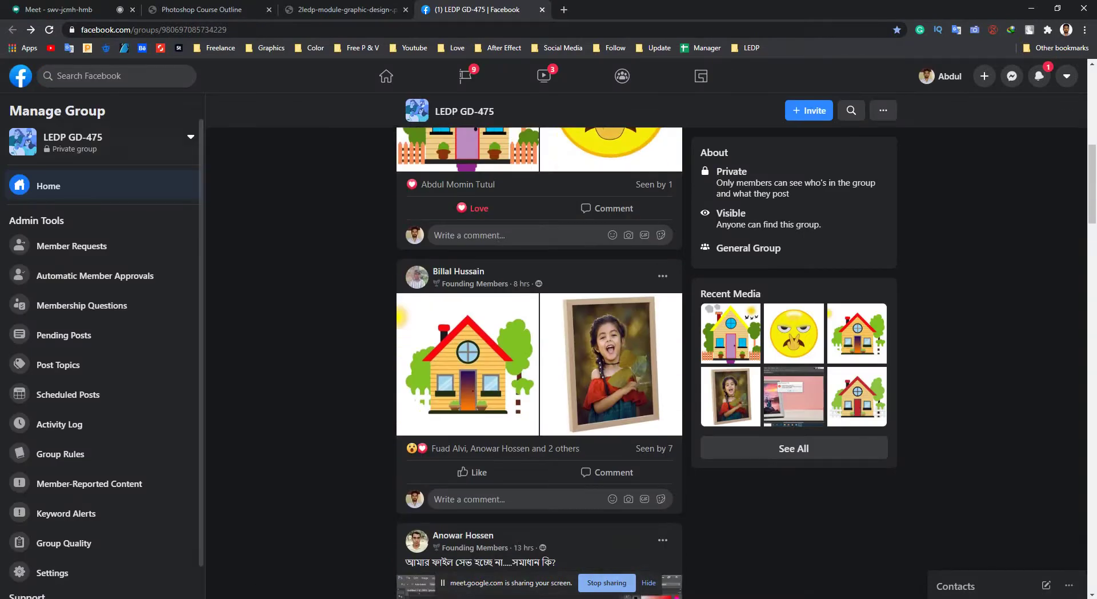
key(ctrl+1)
key(ctrl+4)
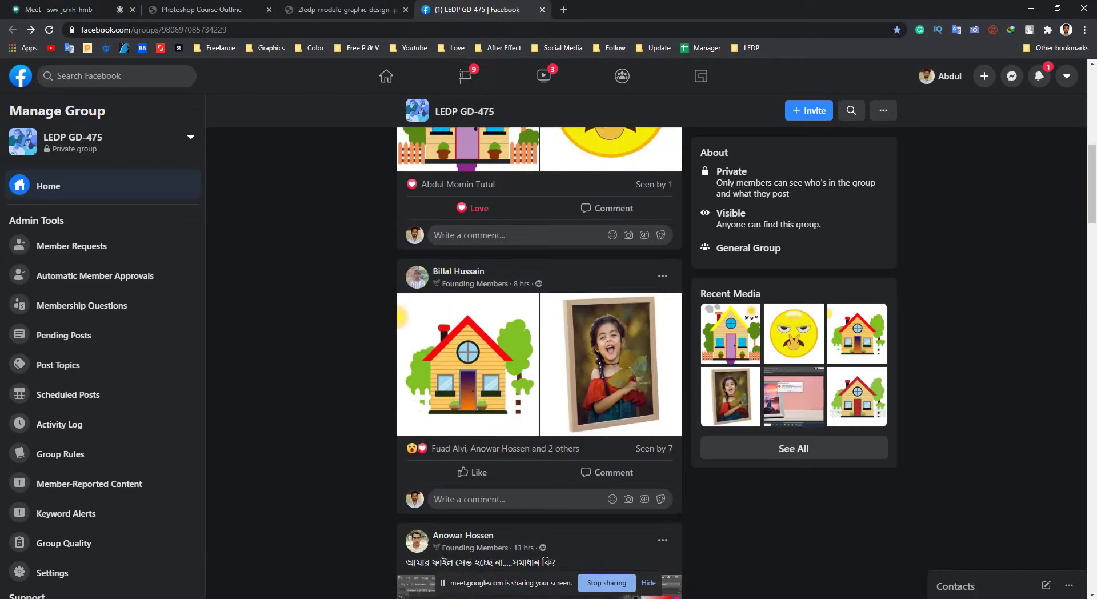
View the red-roof house and framed girl photos, then Love the framed-photo post.
click(514, 366)
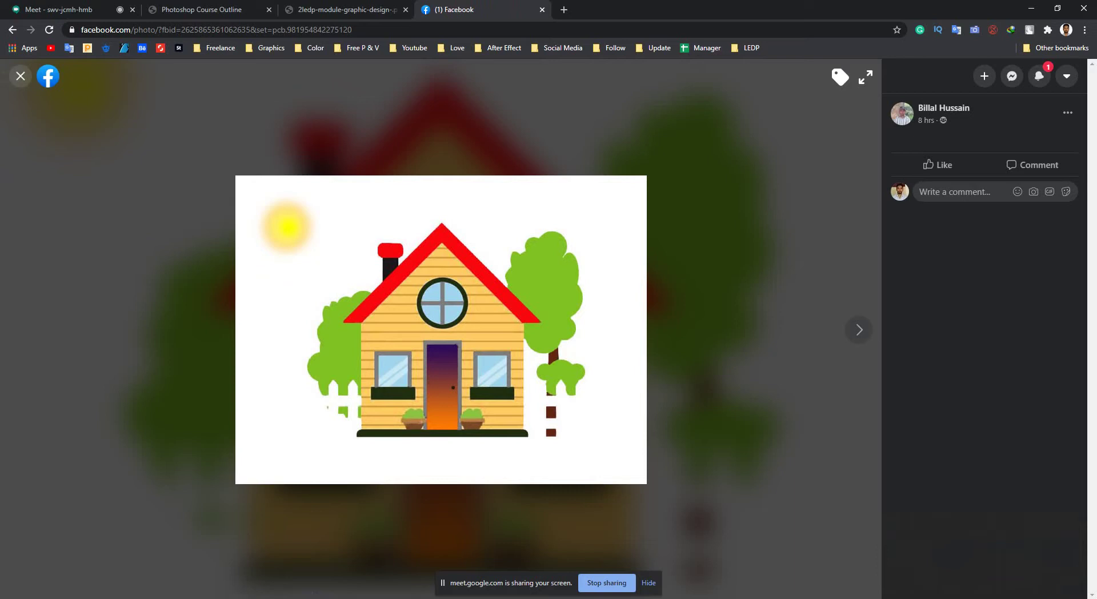
click(21, 75)
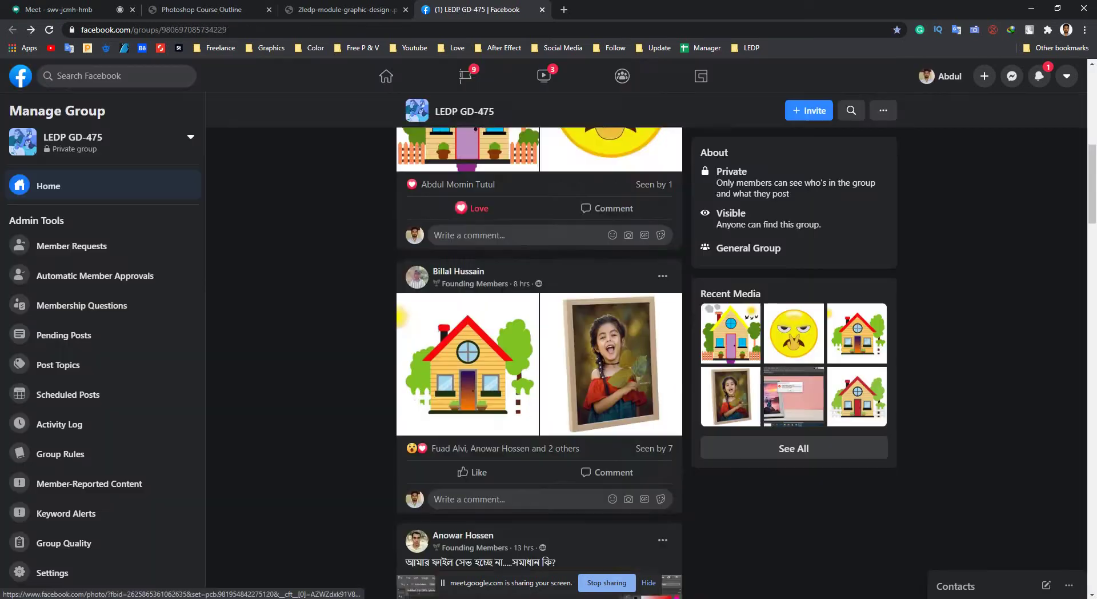
click(611, 331)
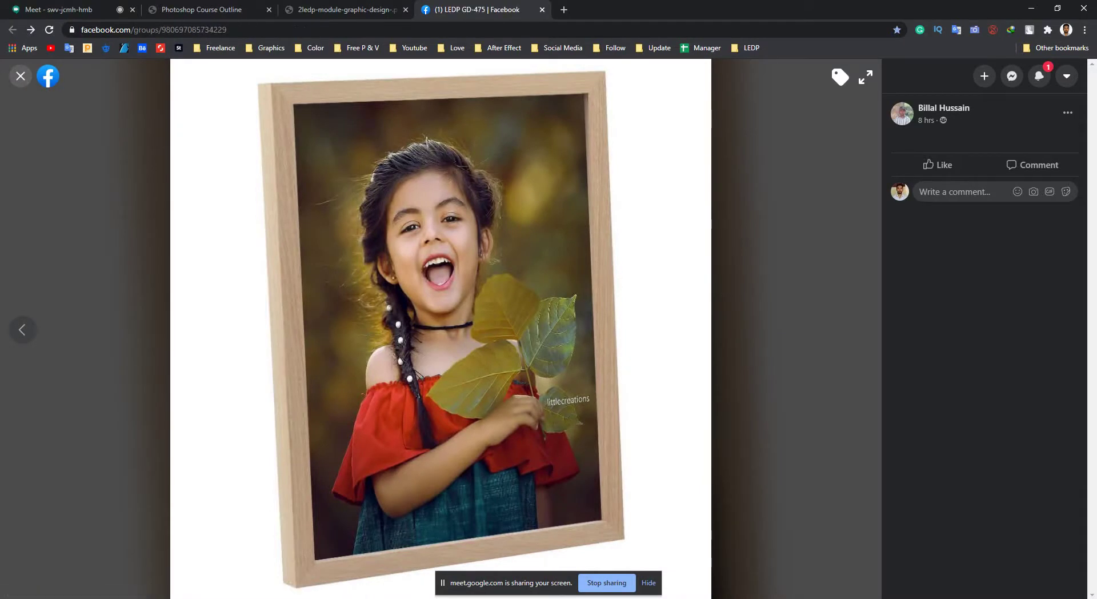
click(21, 75)
mouse_move(472, 414)
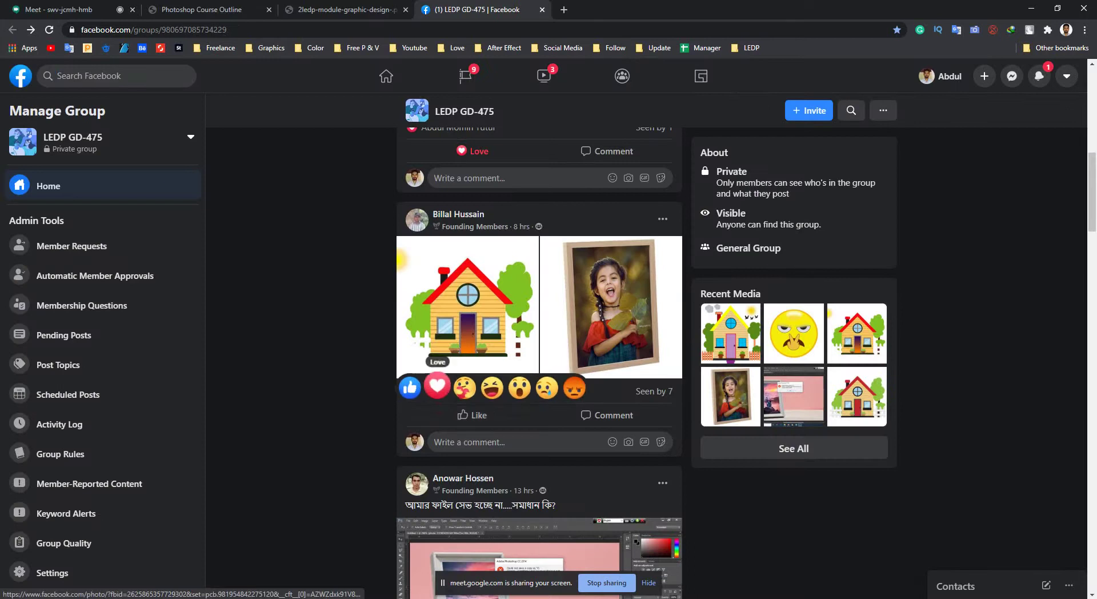
click(437, 384)
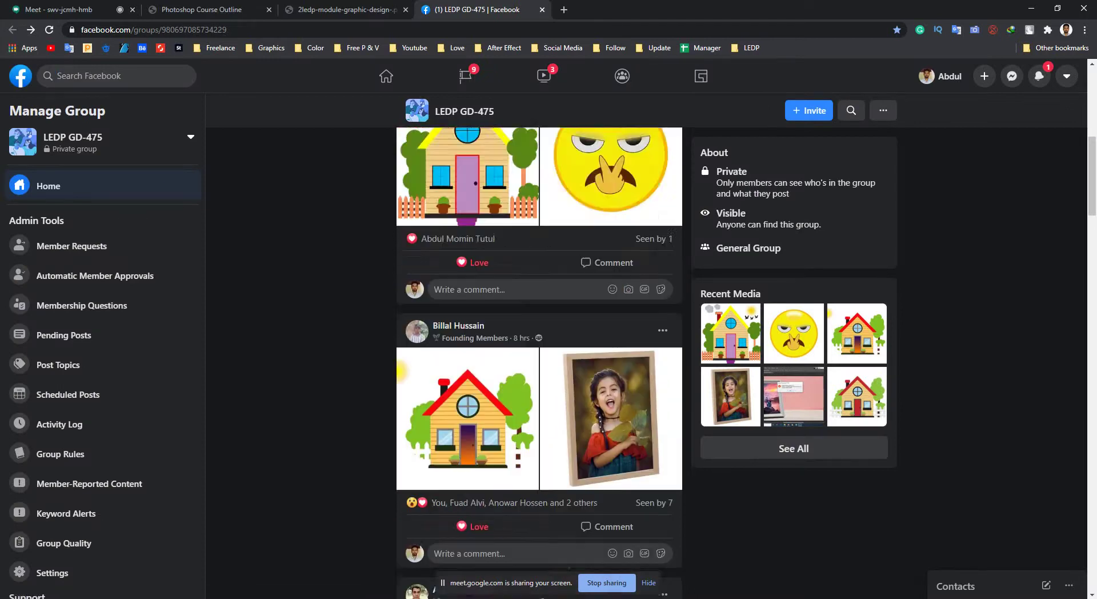
Scroll down and open the Photoshop out-of-memory error screenshot full size.
scroll(538, 360, down, 3)
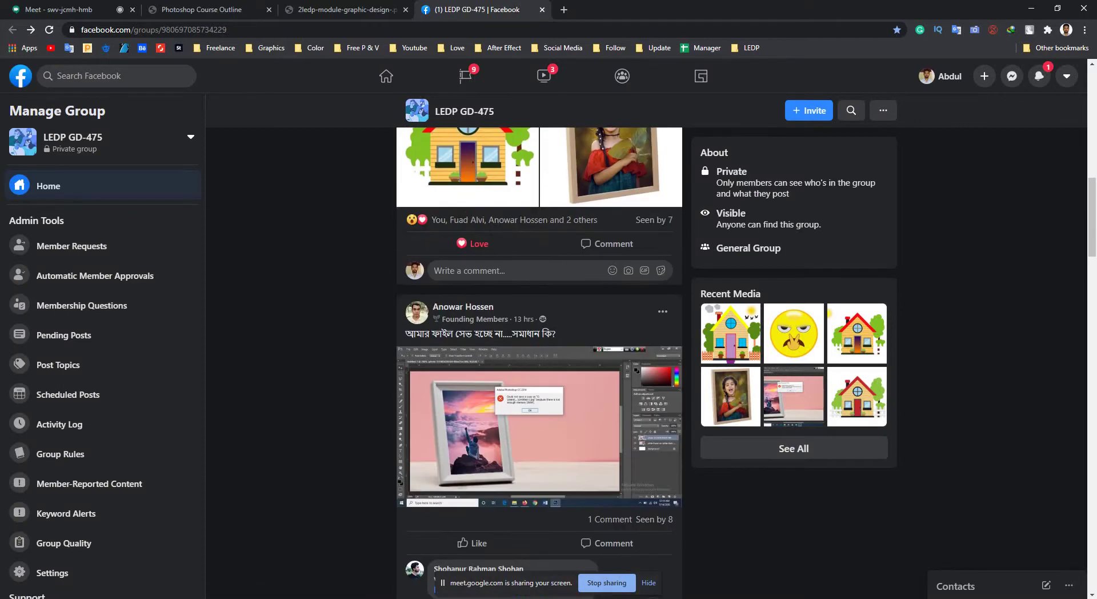
scroll(539, 400, down, 1)
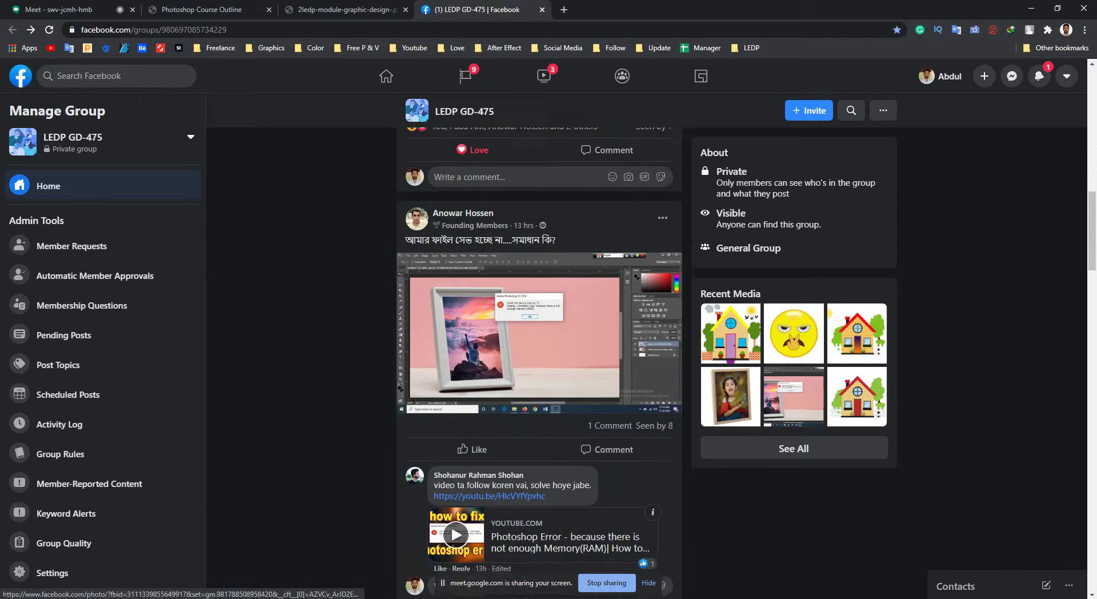
click(539, 366)
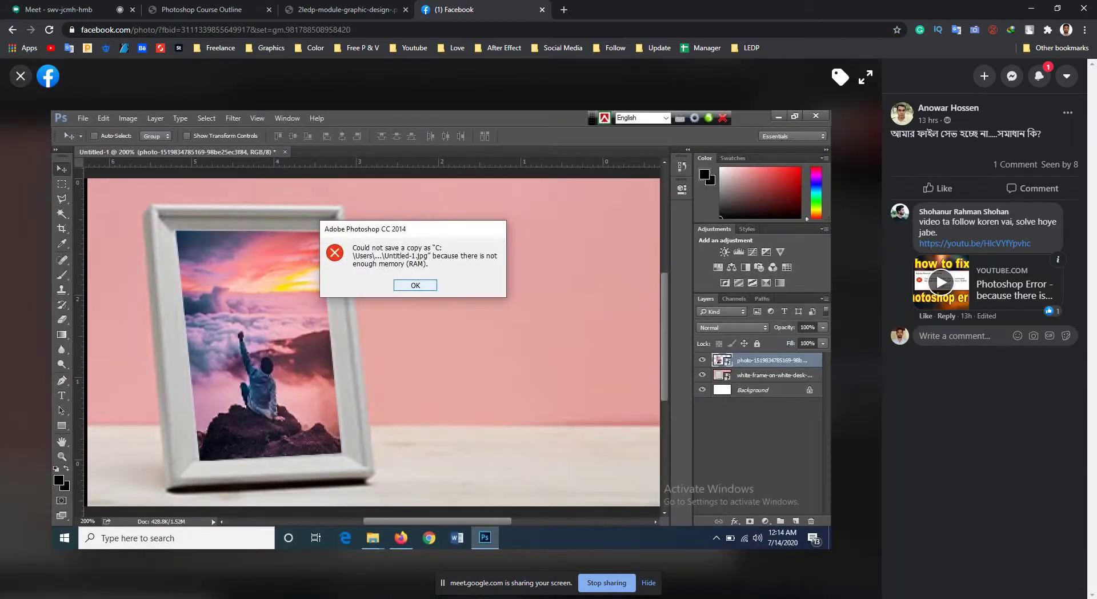
click(20, 76)
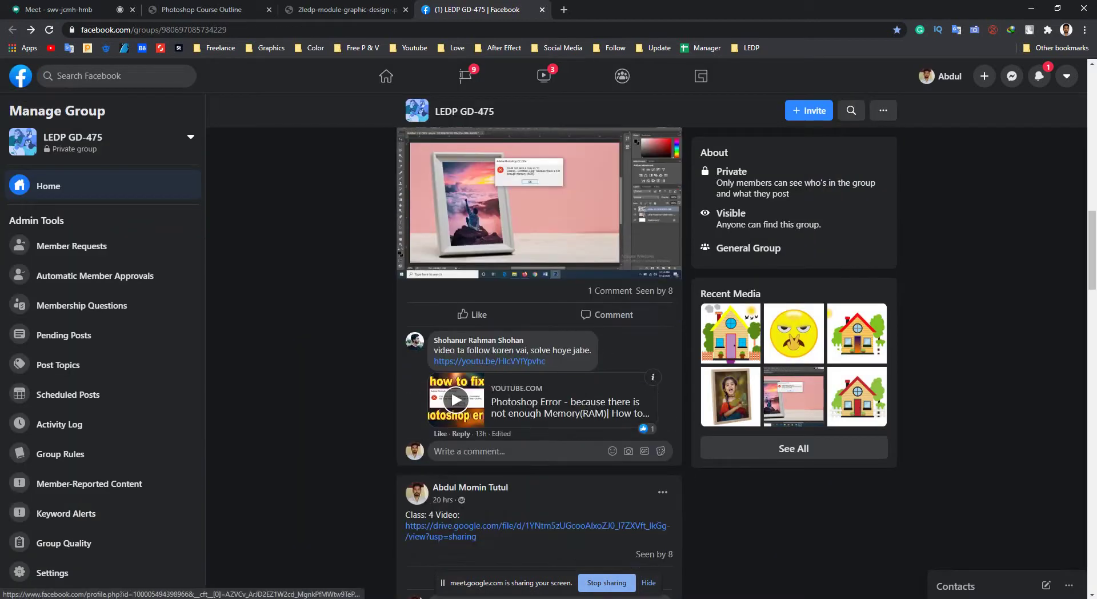
click(539, 258)
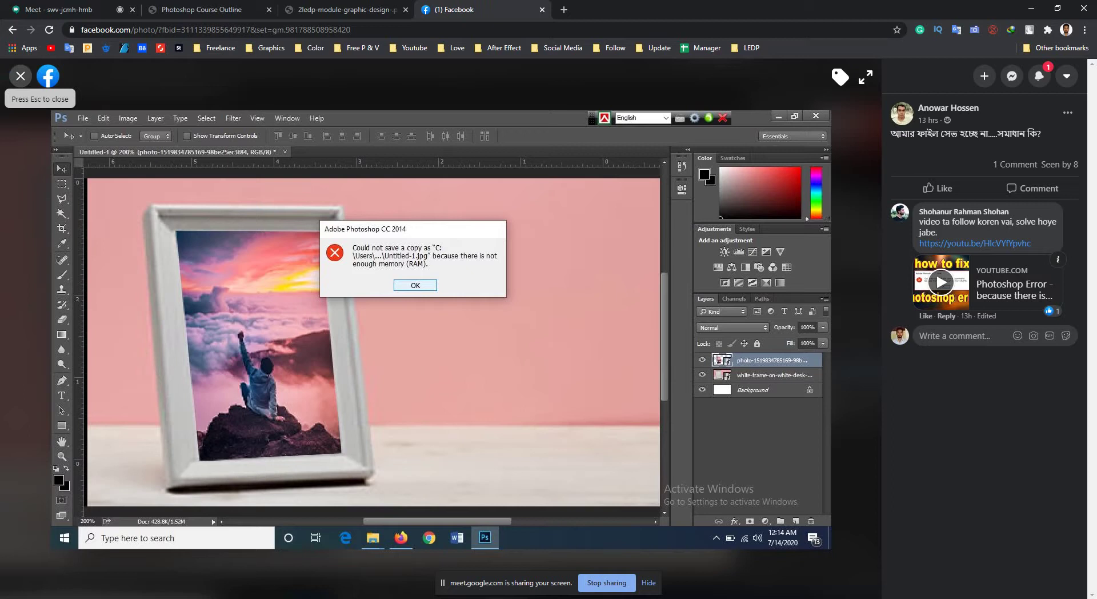
click(20, 76)
scroll(537, 360, down, 3)
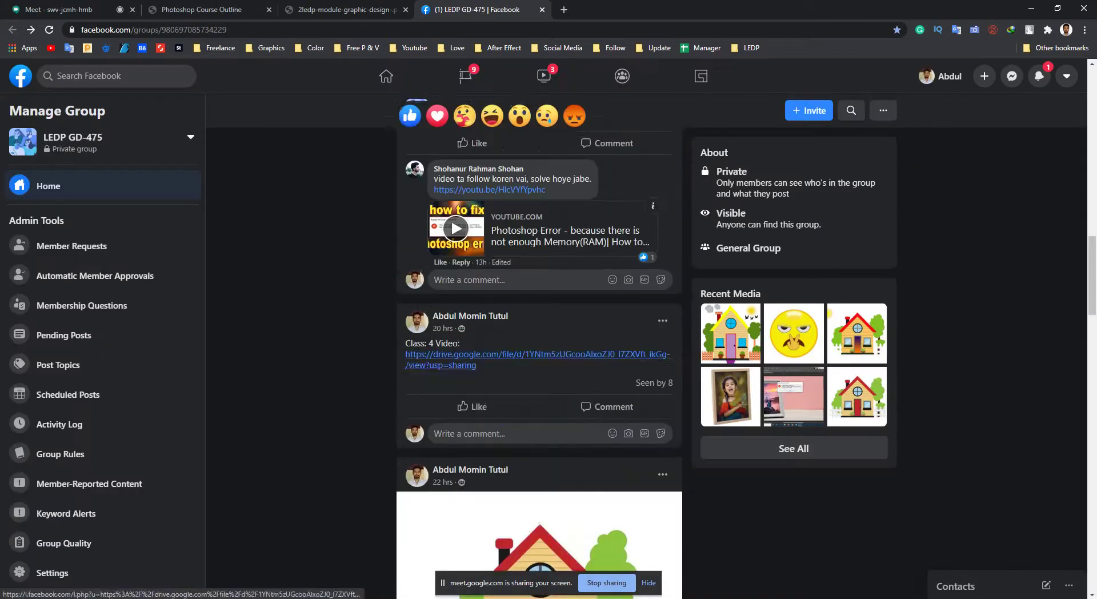
scroll(537, 360, down, 15)
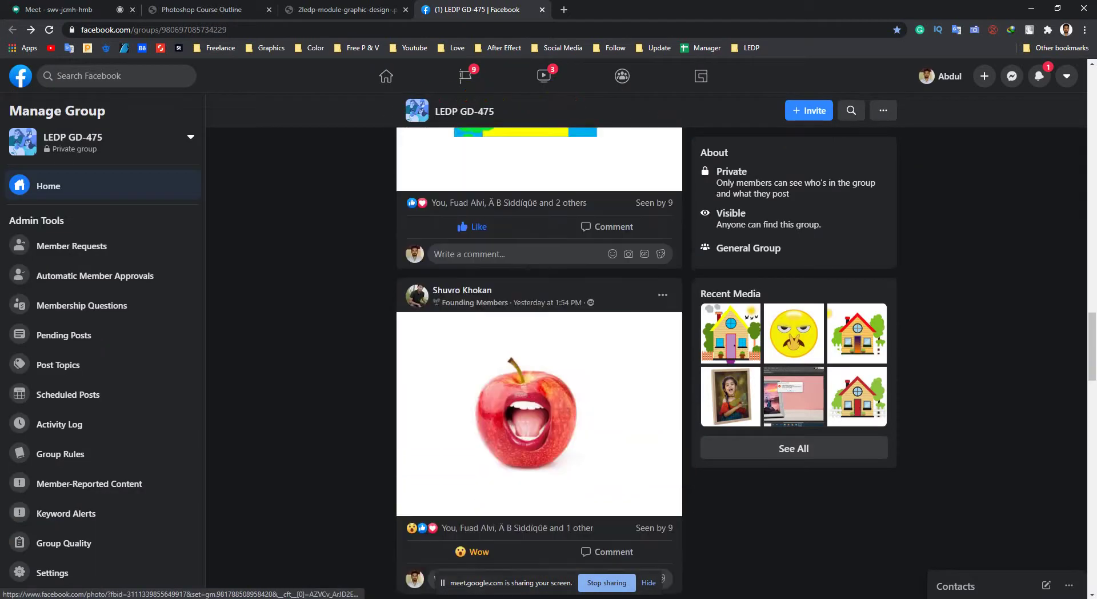
scroll(537, 349, up, 4)
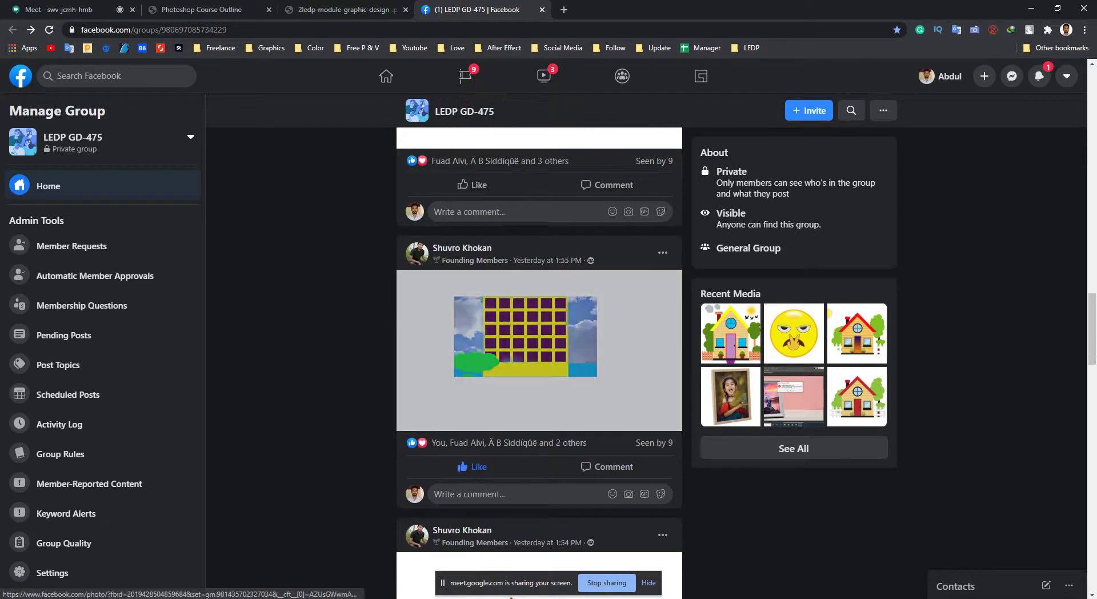
click(514, 337)
click(21, 76)
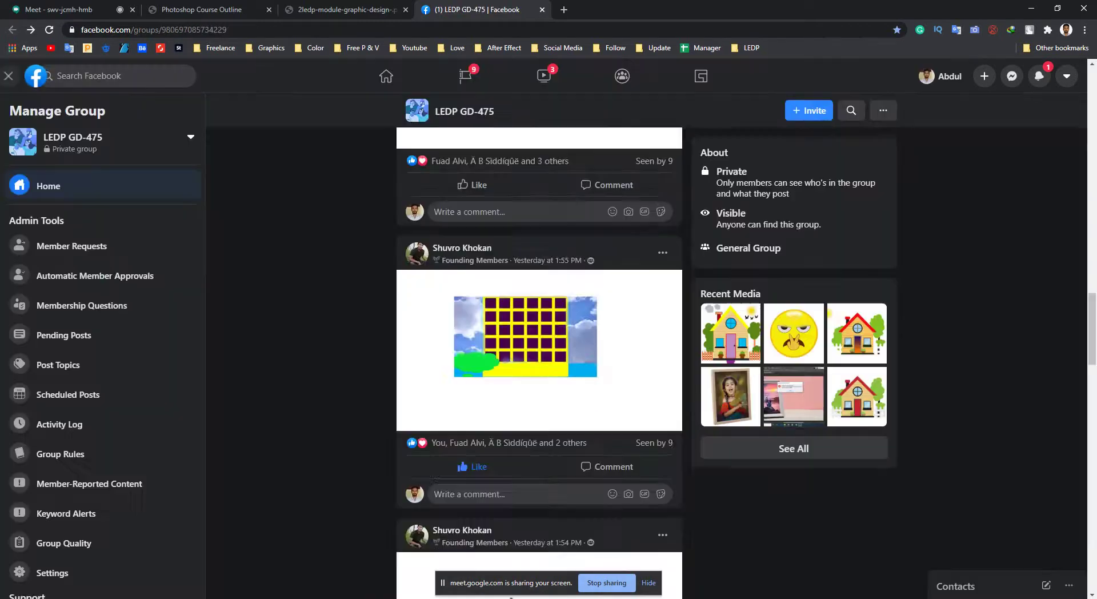
scroll(537, 360, up, 10)
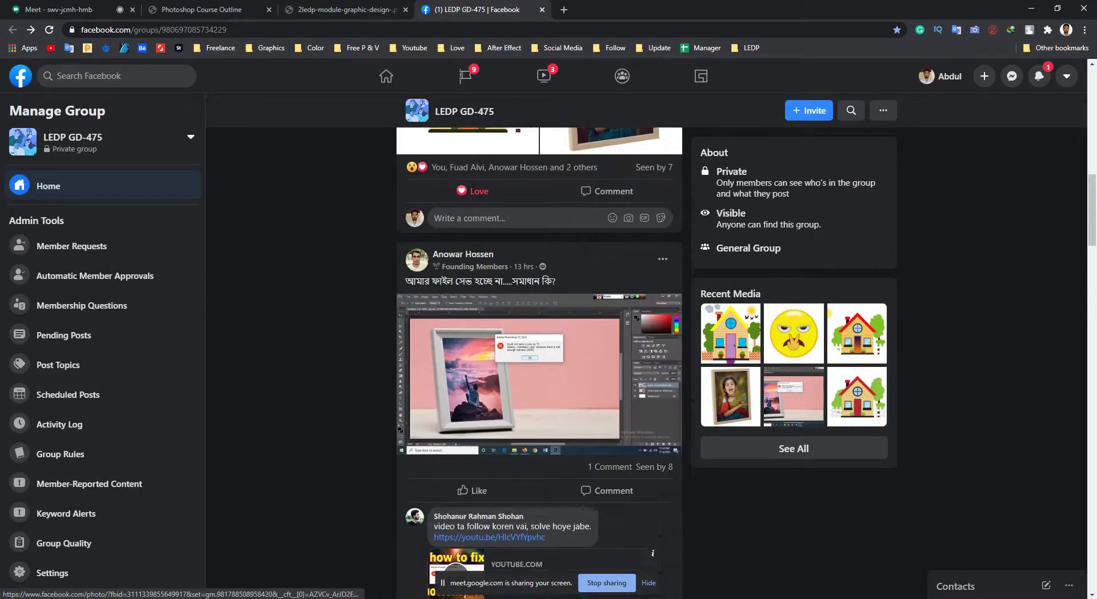
scroll(537, 360, up, 5)
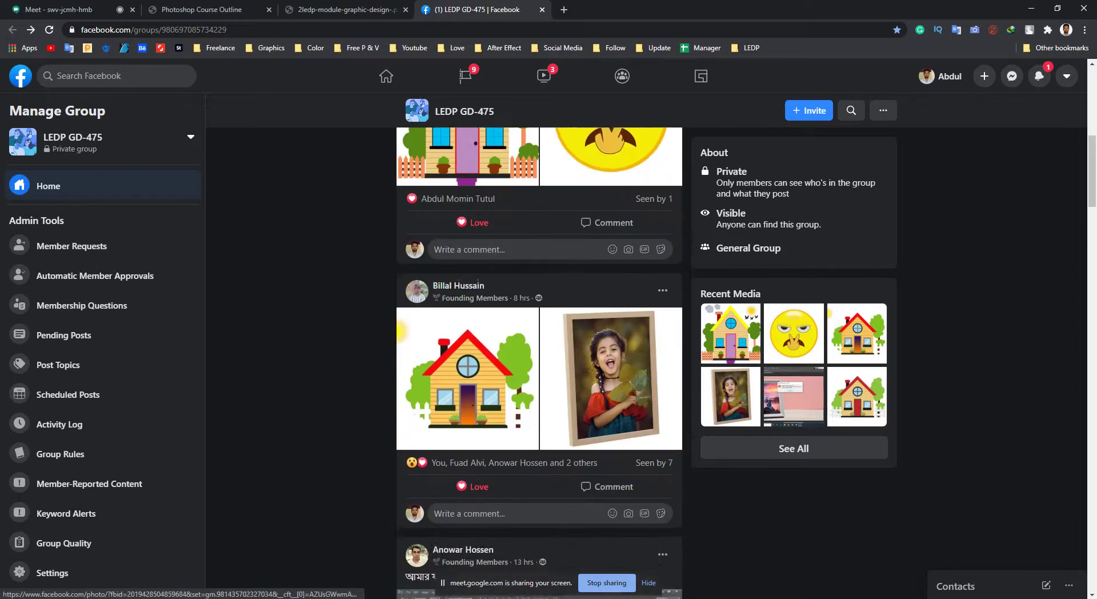
scroll(468, 286, down, 3)
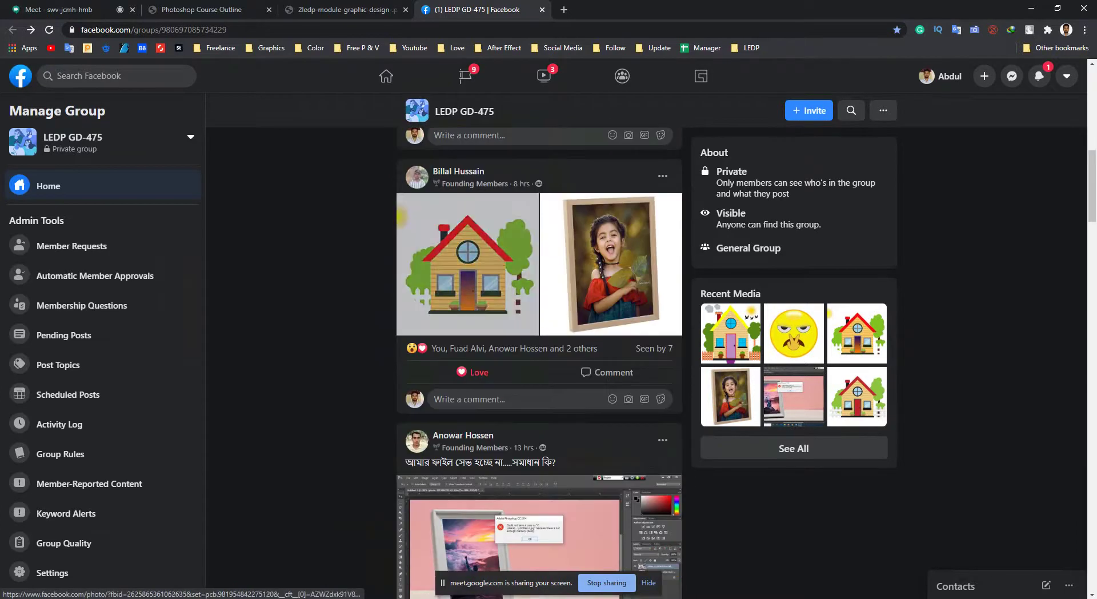
click(467, 264)
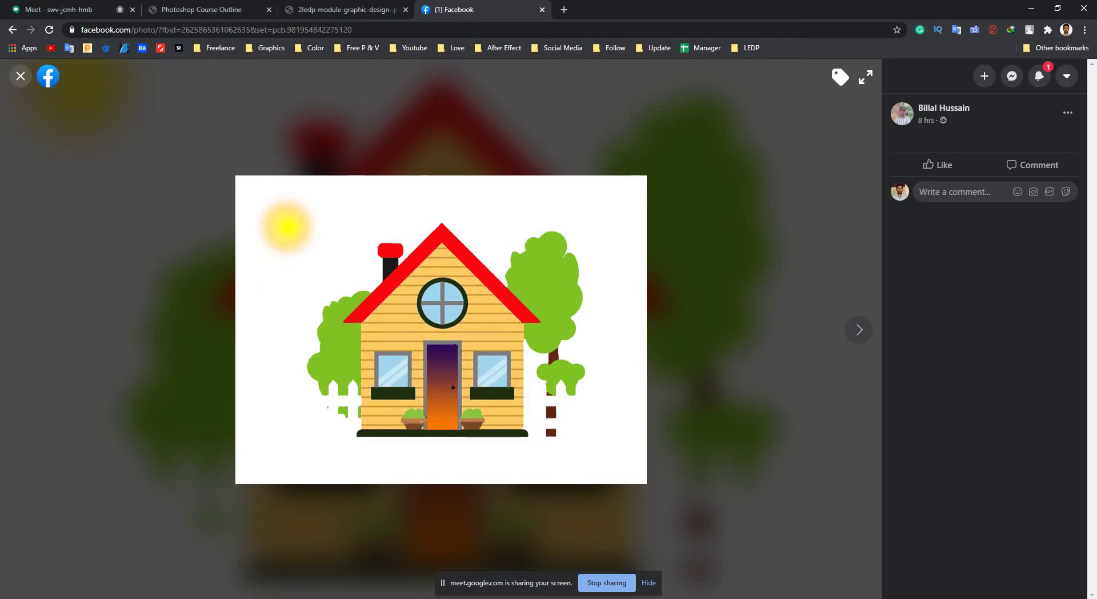
click(21, 76)
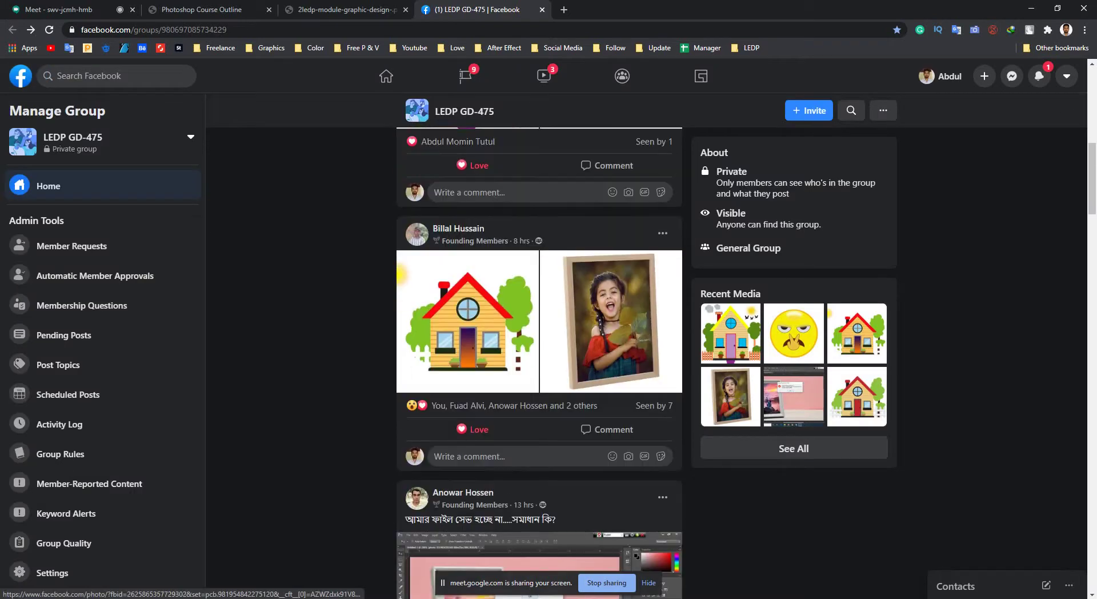
click(467, 319)
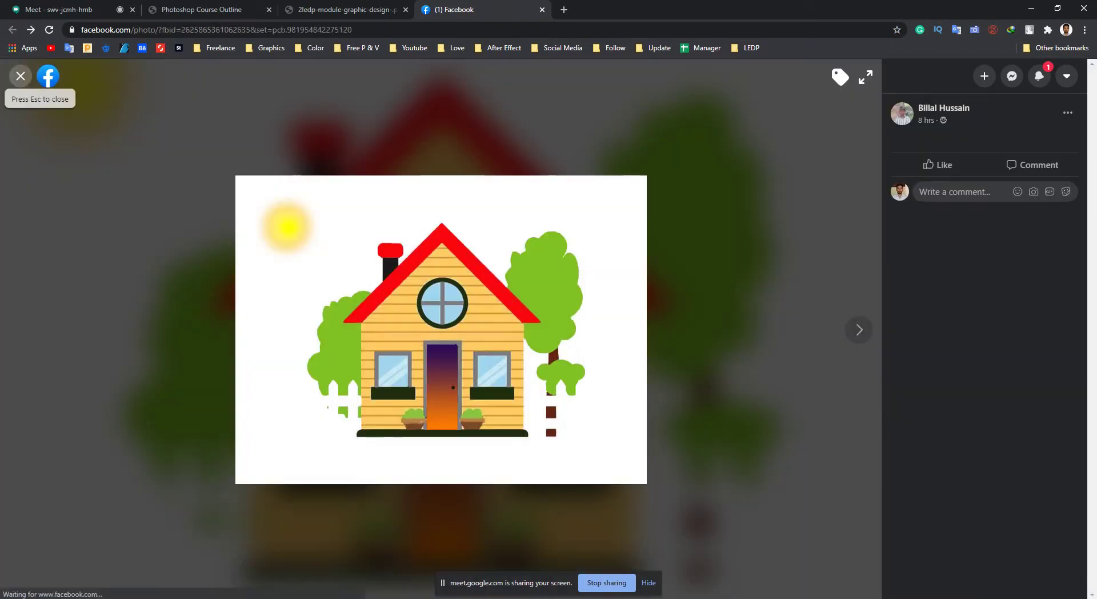
click(17, 76)
scroll(539, 297, up, 5)
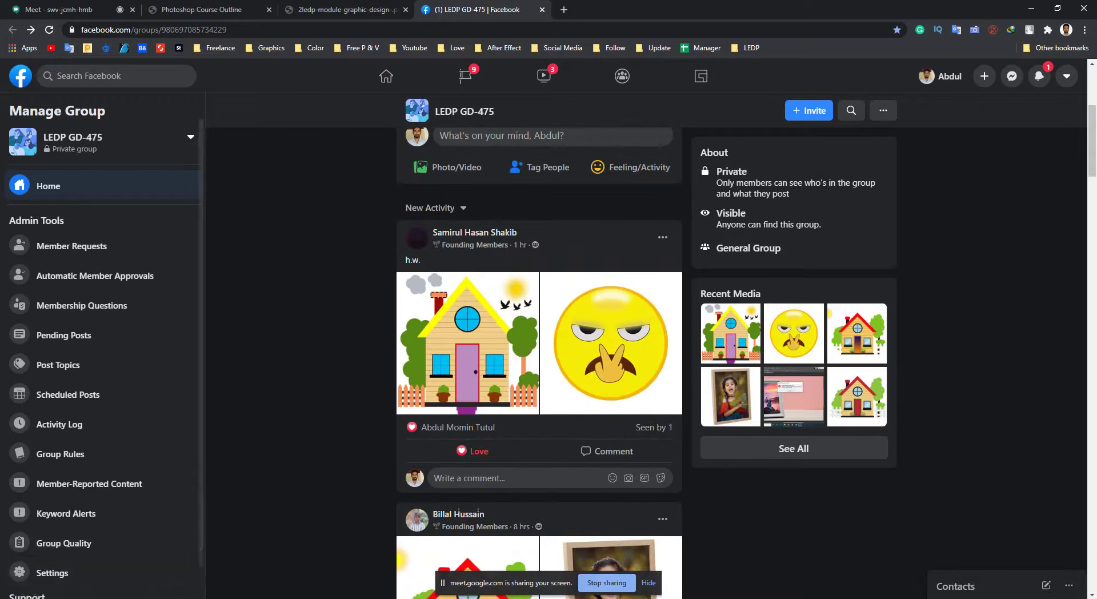
key(alt+Tab)
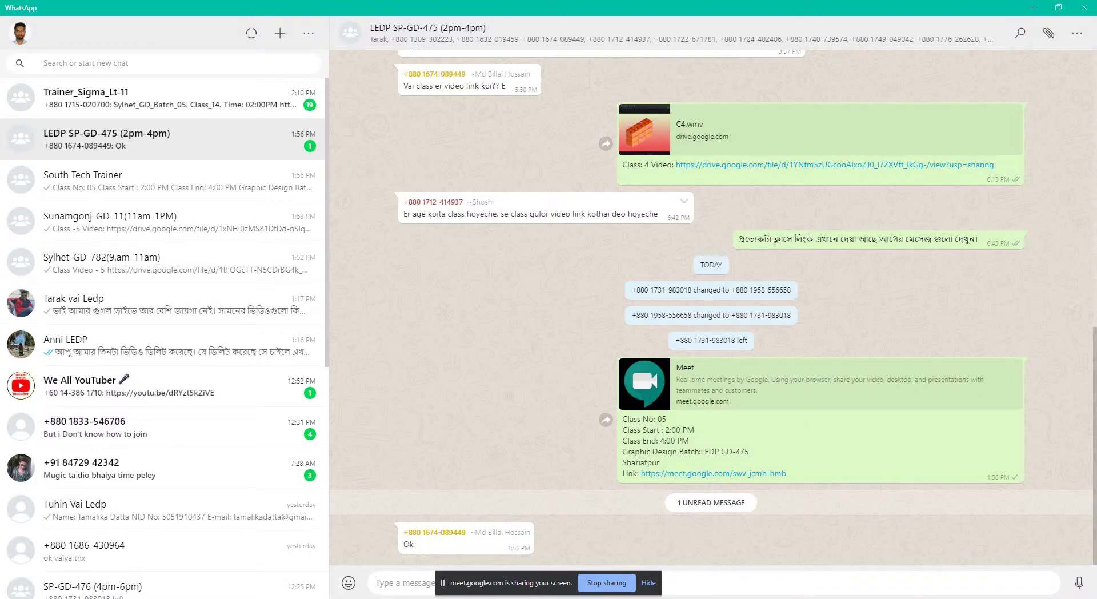
scroll(712, 307, up, 15)
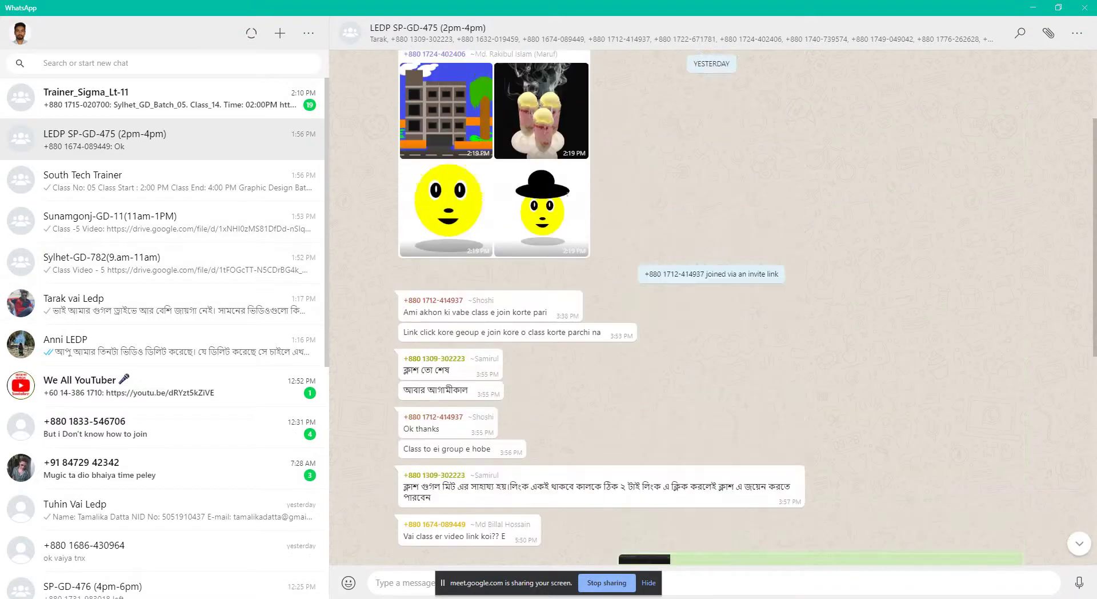
scroll(711, 307, up, 4)
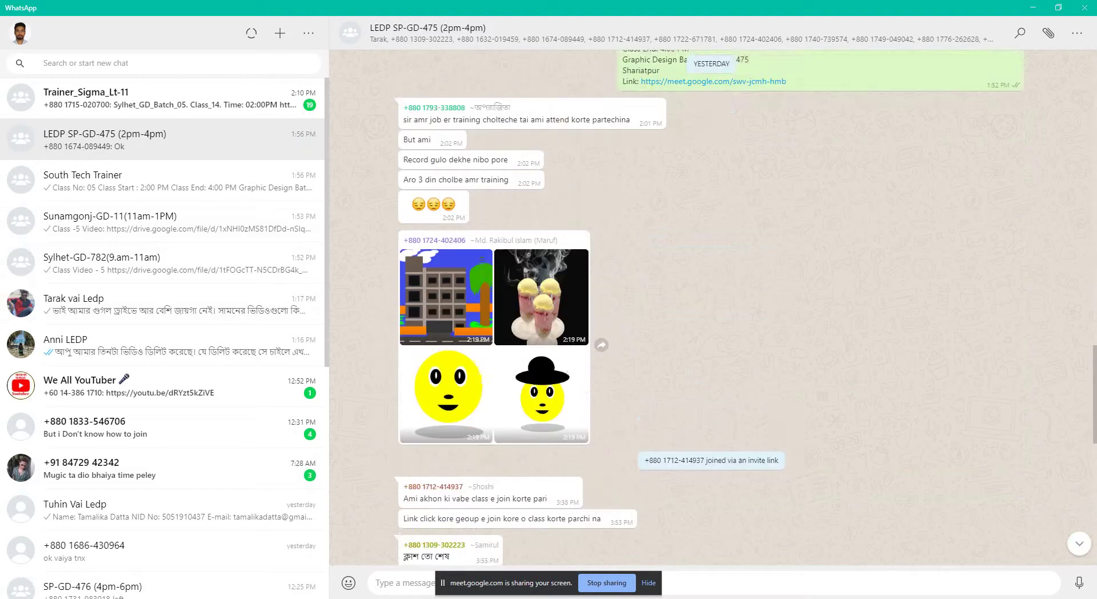
click(1032, 8)
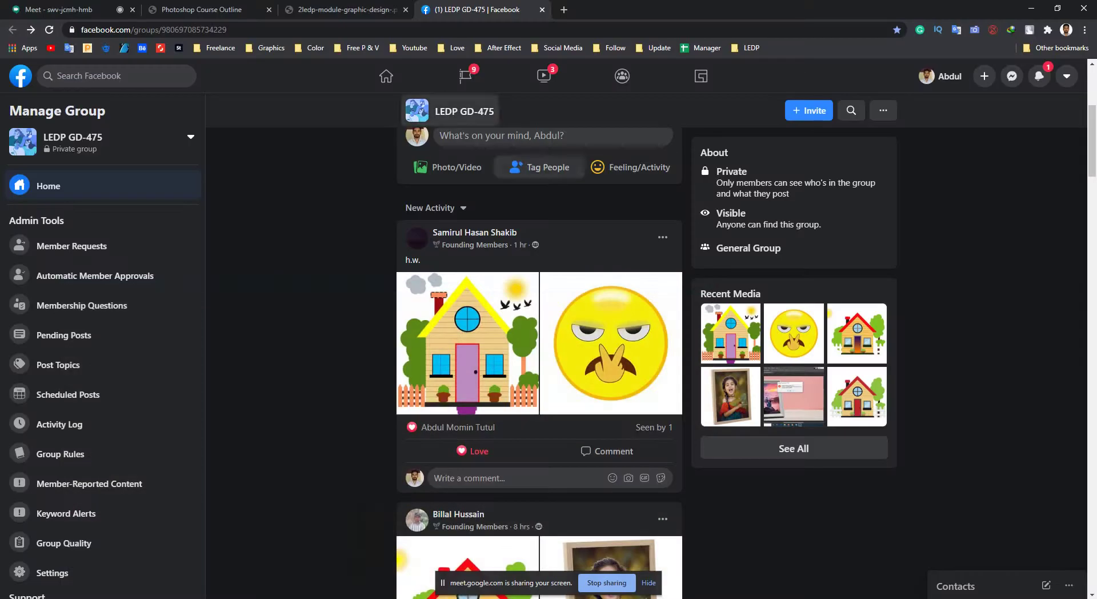
Check the Meet call twice, returning each time to the LEDP GD-475 group feed.
key(ctrl+1)
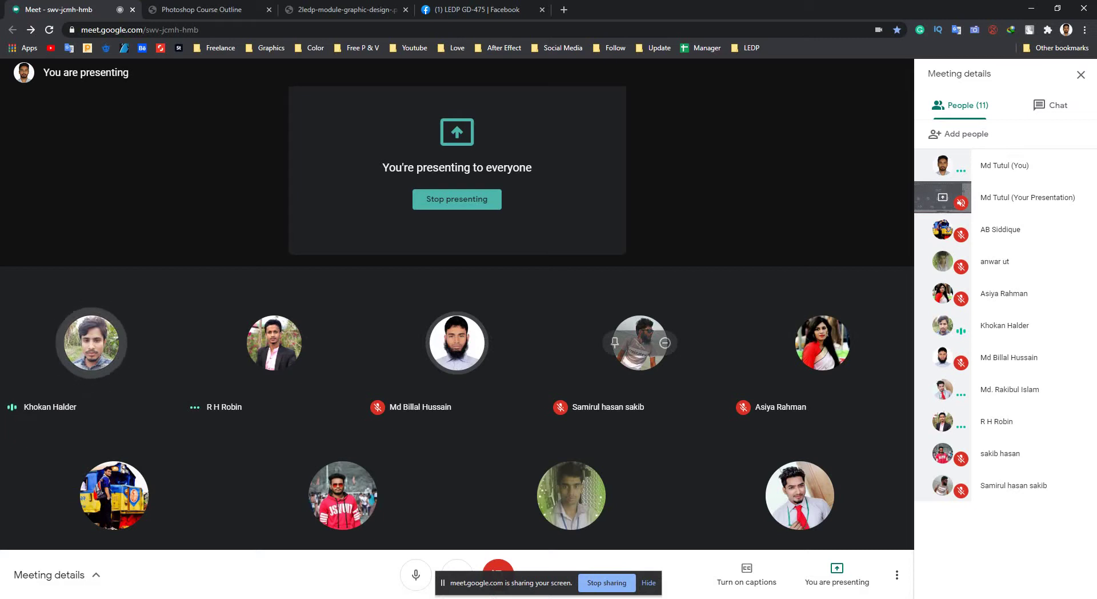
click(475, 9)
scroll(514, 548, up, 5)
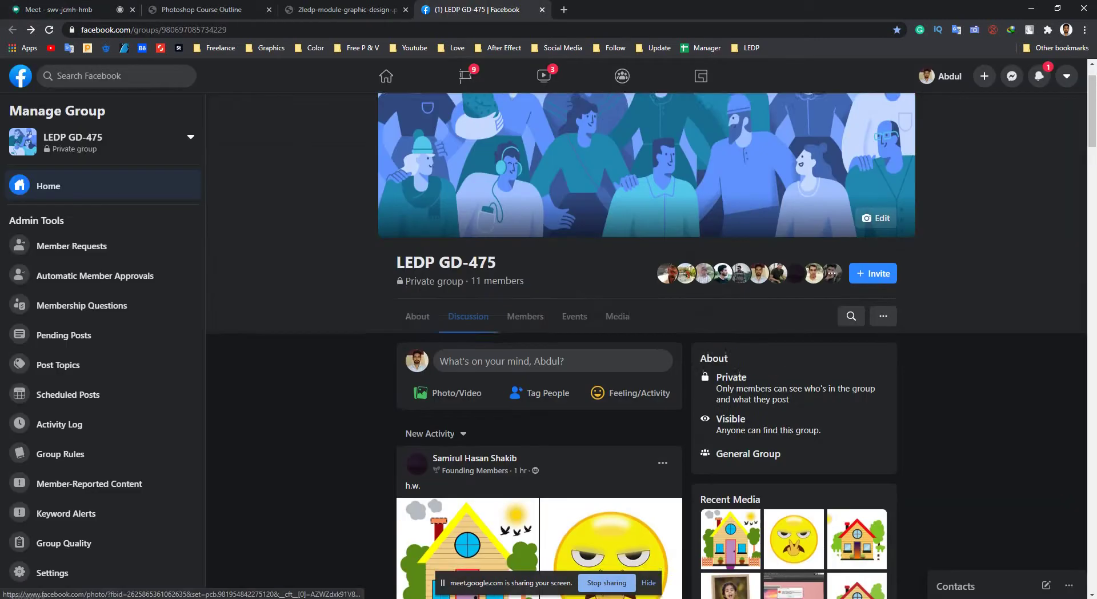
scroll(514, 549, down, 6)
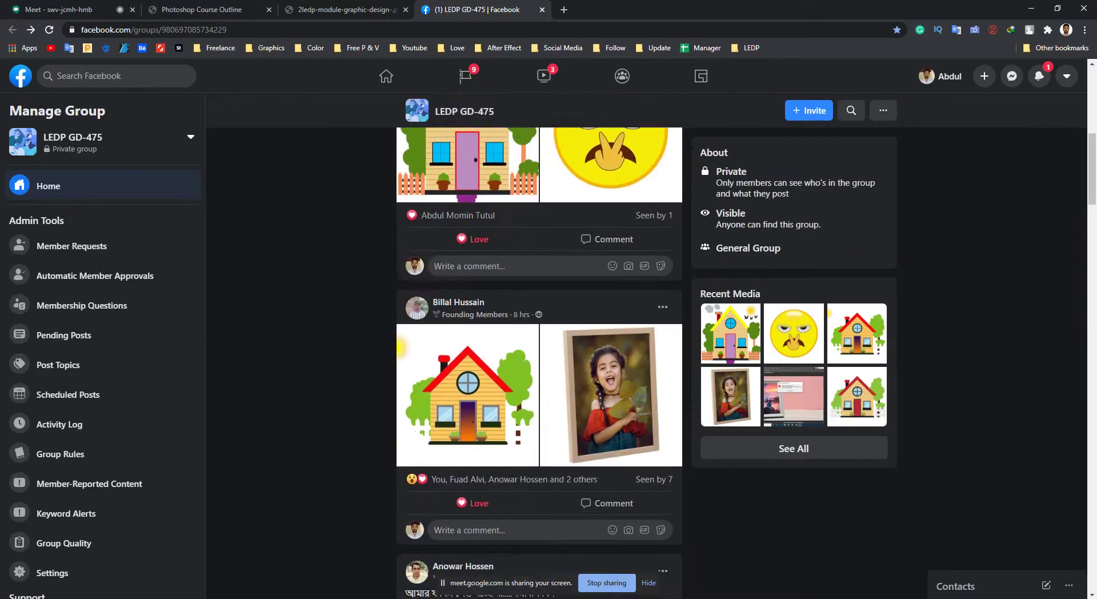
scroll(515, 343, up, 6)
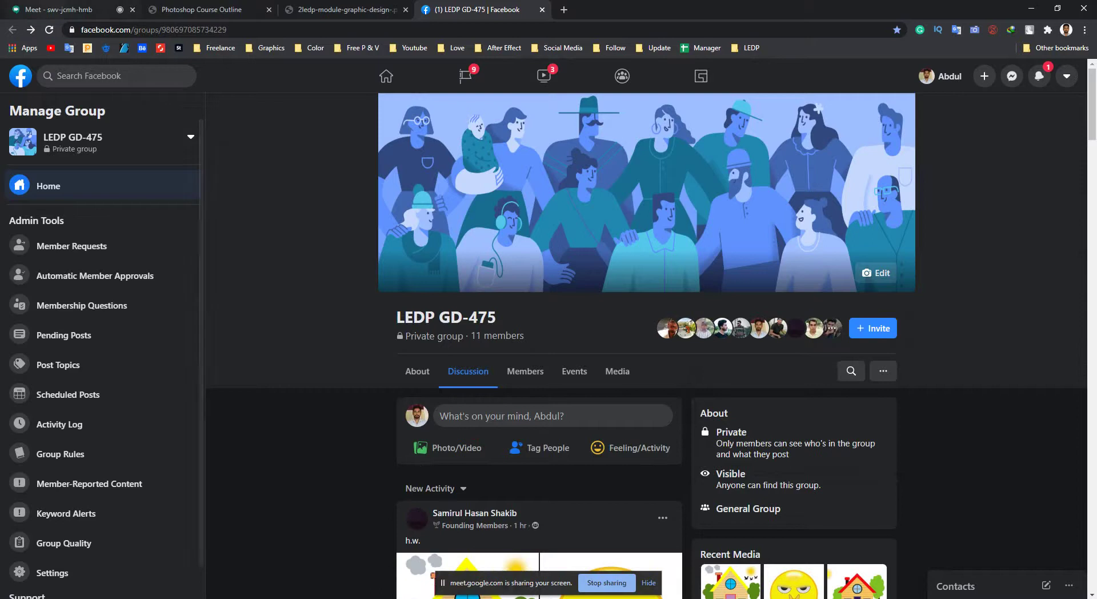
click(51, 7)
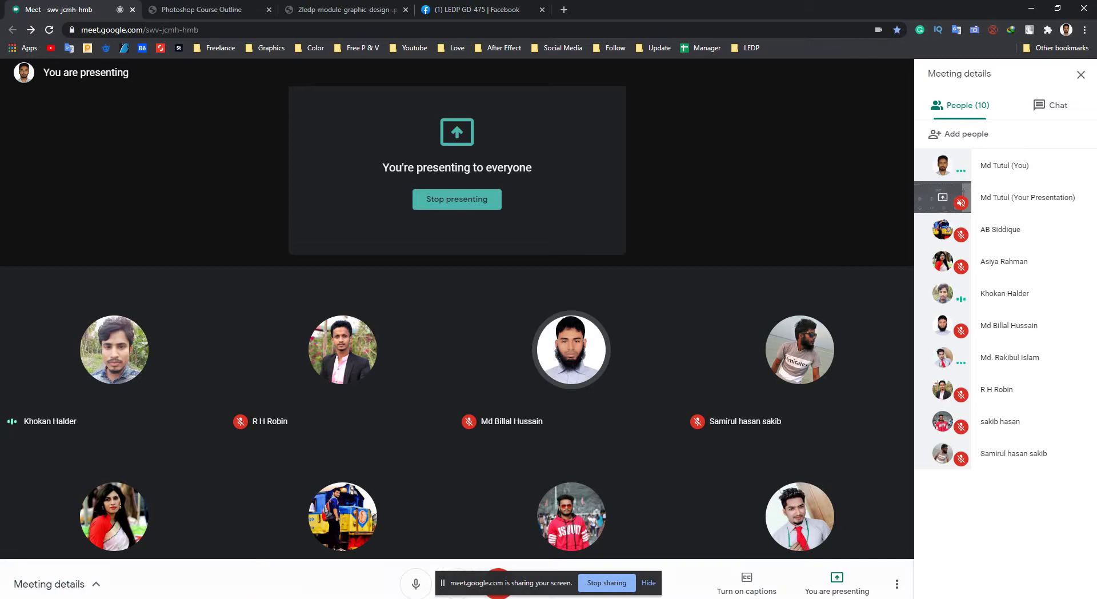
click(479, 9)
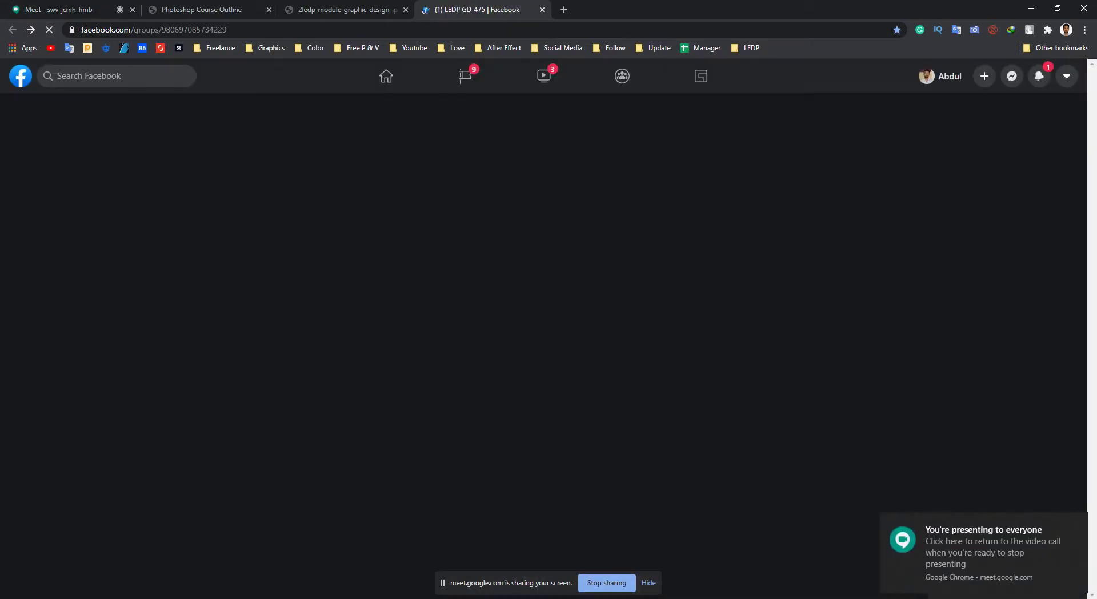
View the new blue house drawing, then the red-roofed house drawing, full size.
scroll(647, 343, down, 5)
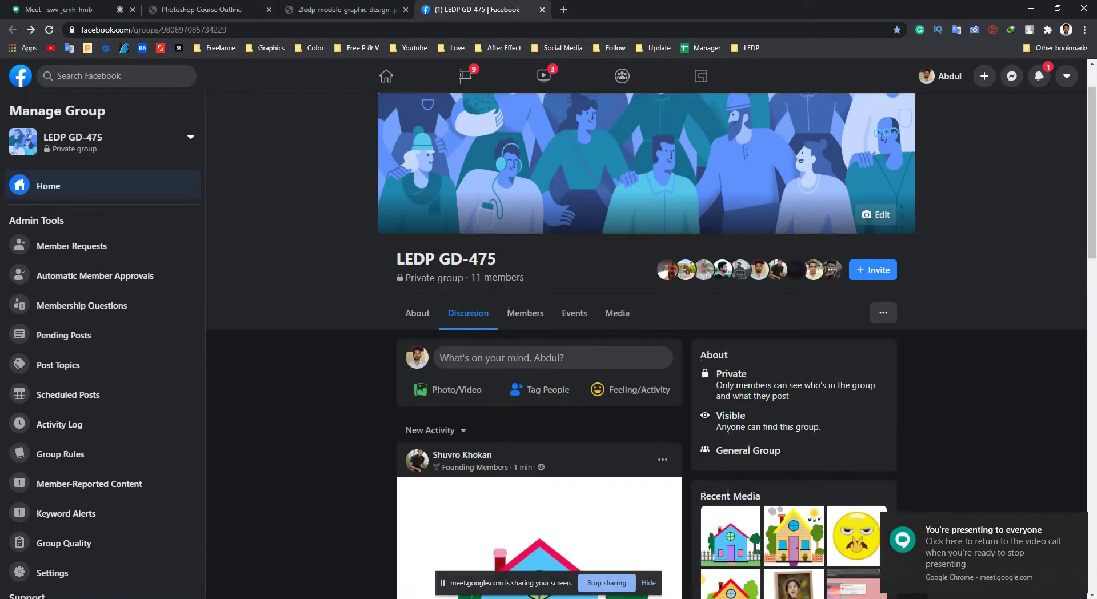
click(539, 312)
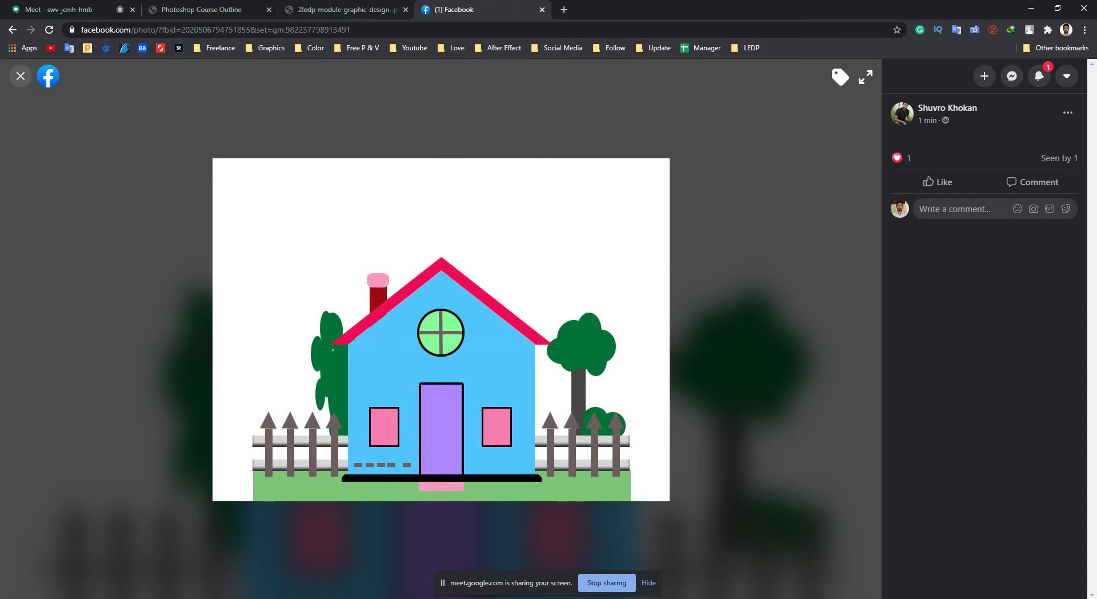
key(Escape)
scroll(538, 362, down, 9)
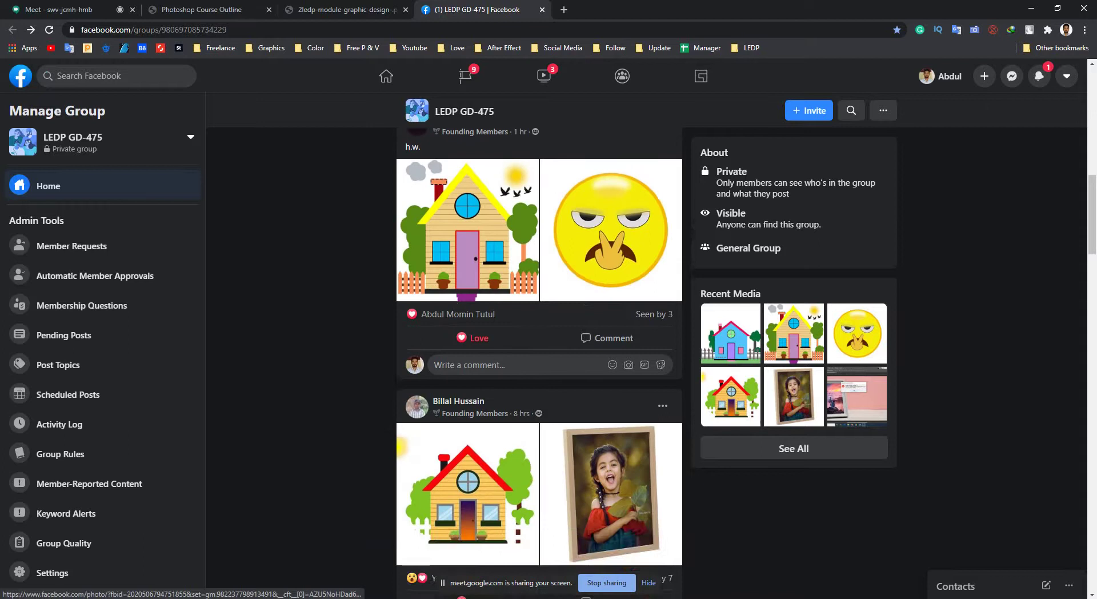
scroll(539, 377, down, 10)
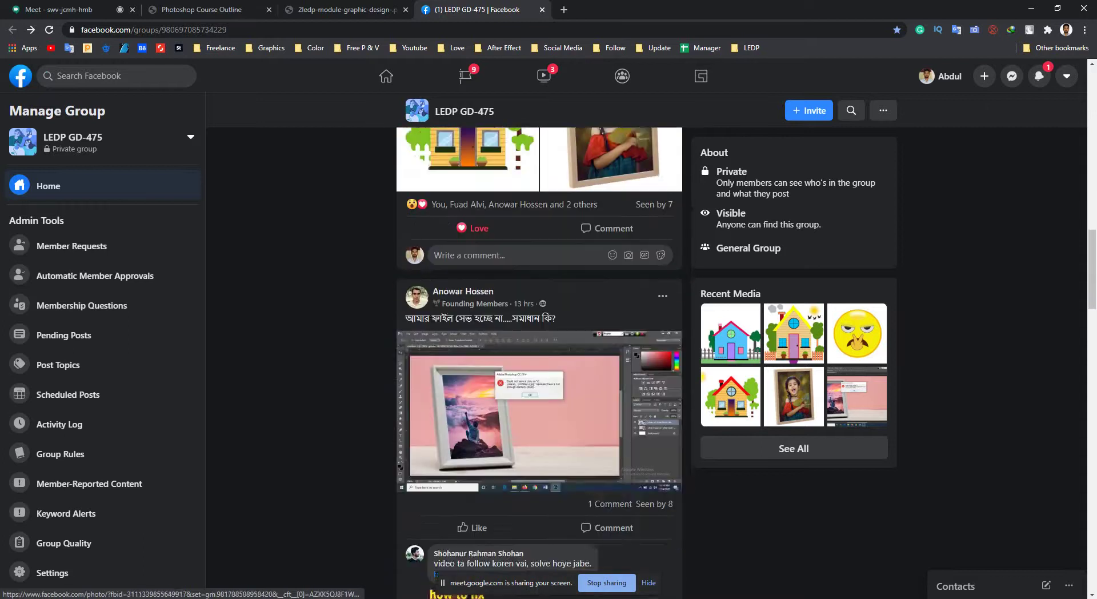
click(539, 474)
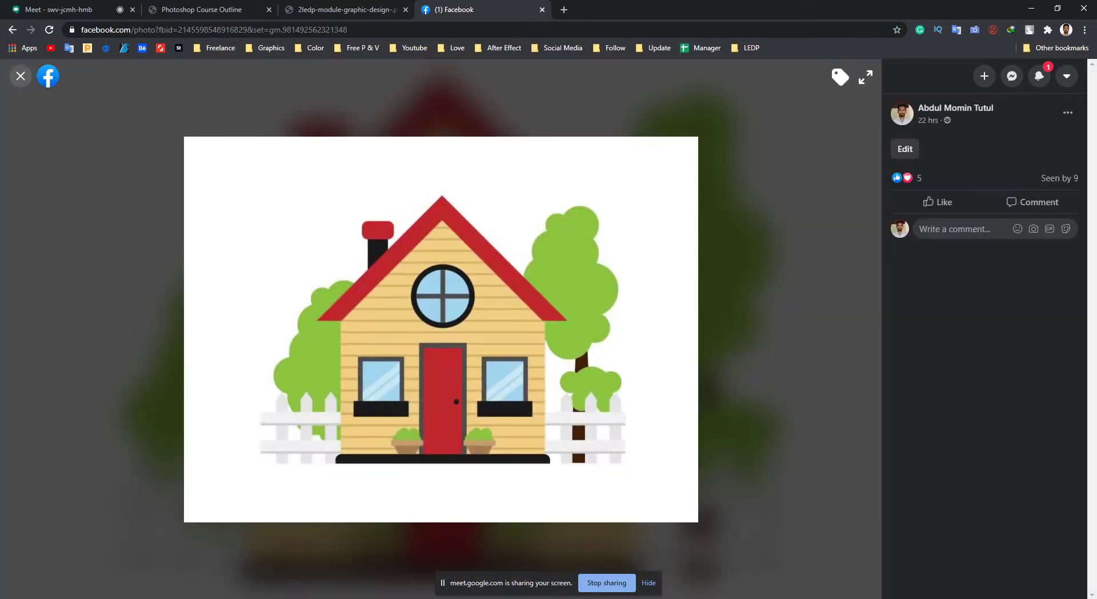
click(21, 76)
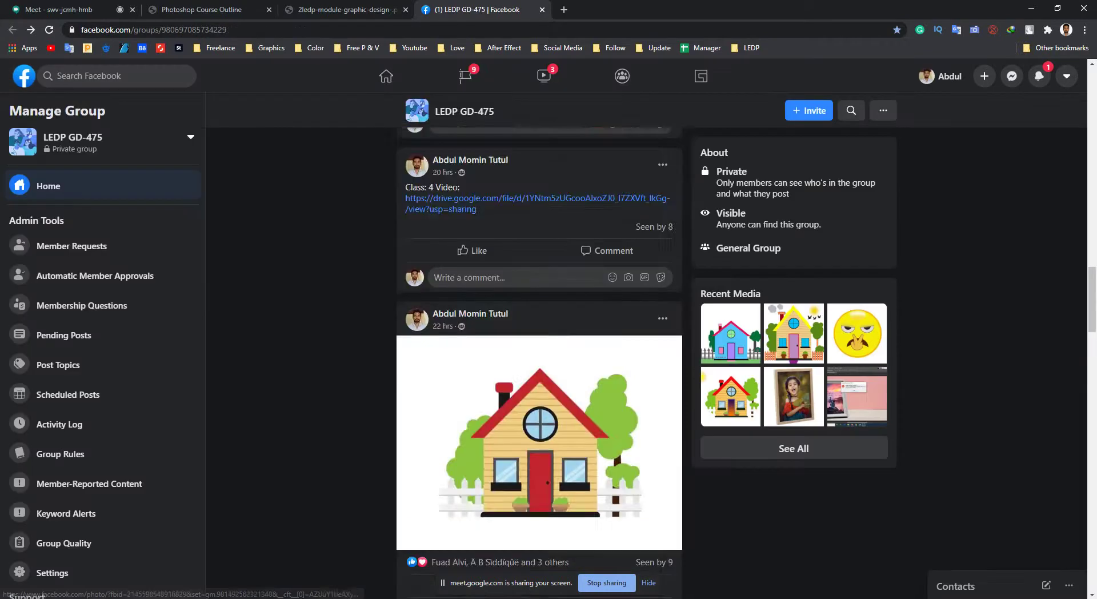
Reopen the blue house photo briefly, then switch back to the Photoshop class document.
scroll(539, 355, up, 15)
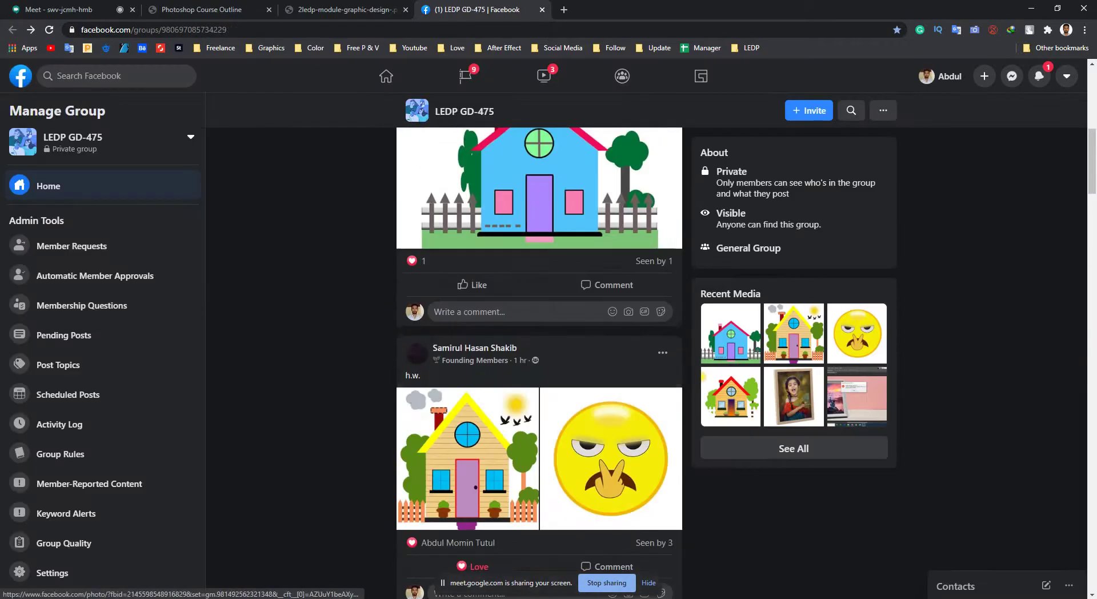
scroll(539, 354, up, 4)
scroll(538, 354, down, 3)
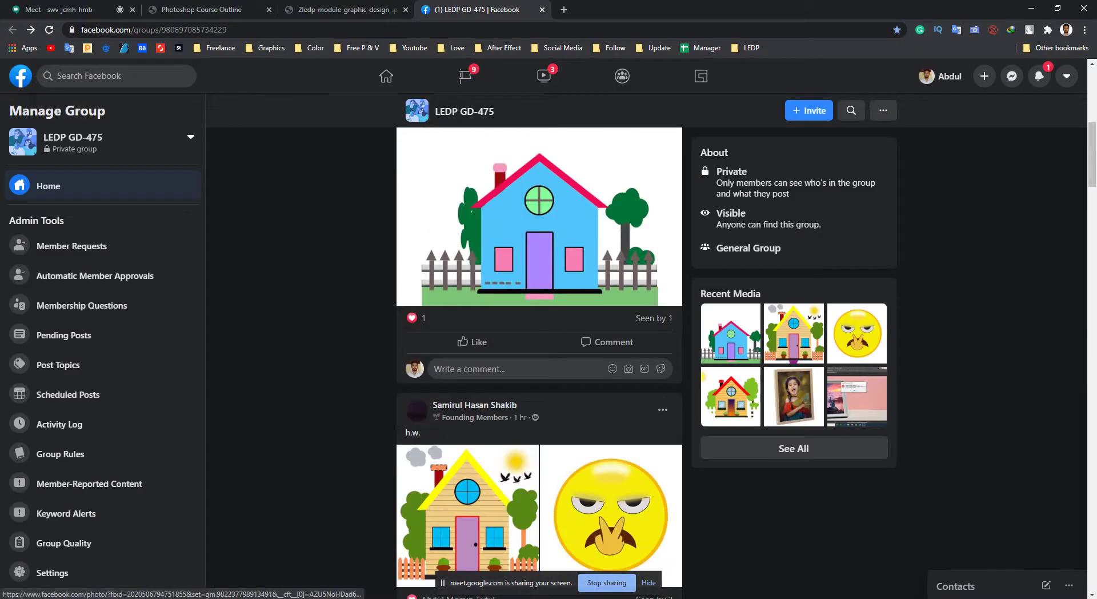
click(539, 218)
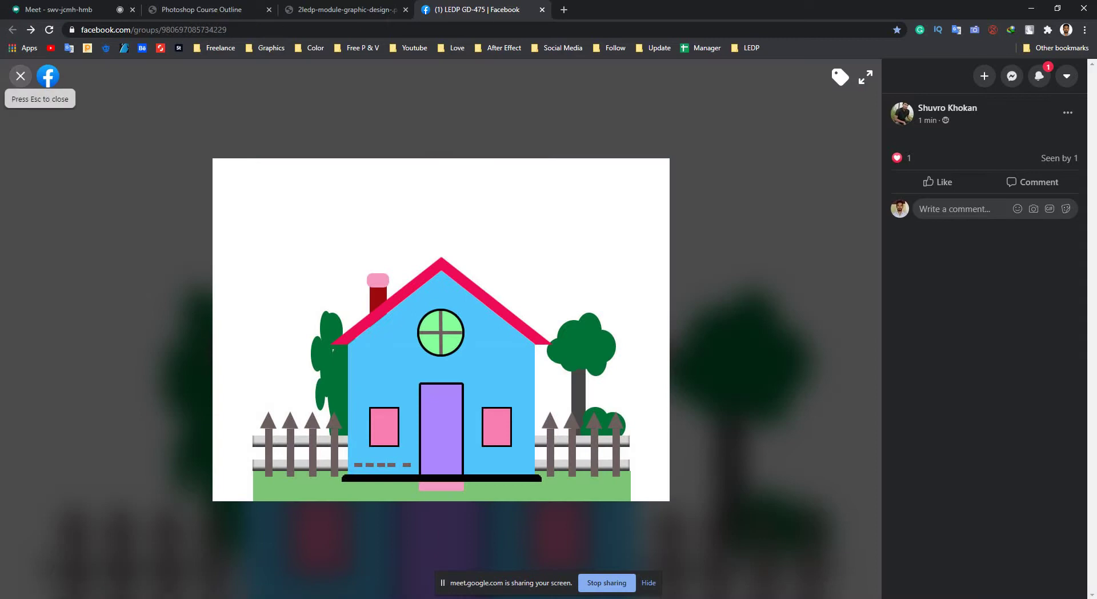
click(21, 76)
scroll(539, 354, down, 2)
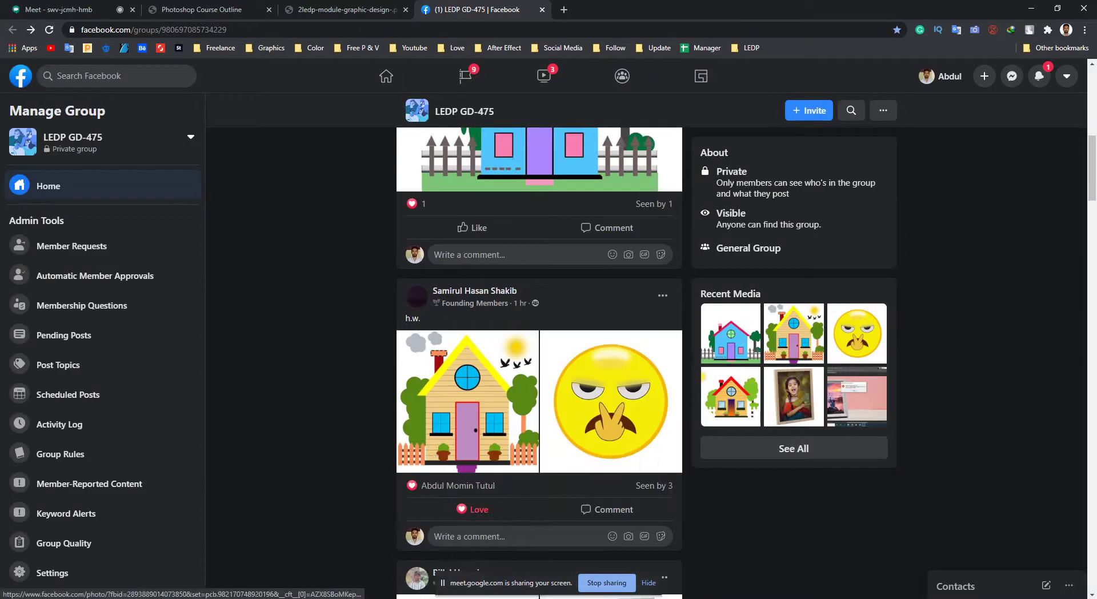
key(alt+Tab)
Create a new blank 1920×1080 pixel document.
key(alt+f)
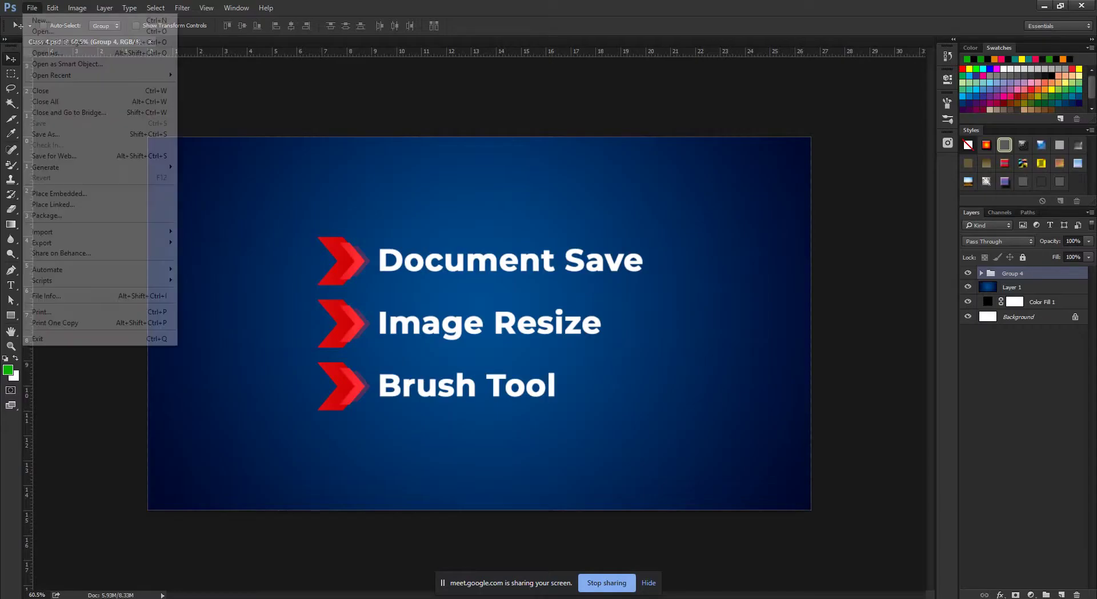
key(Return)
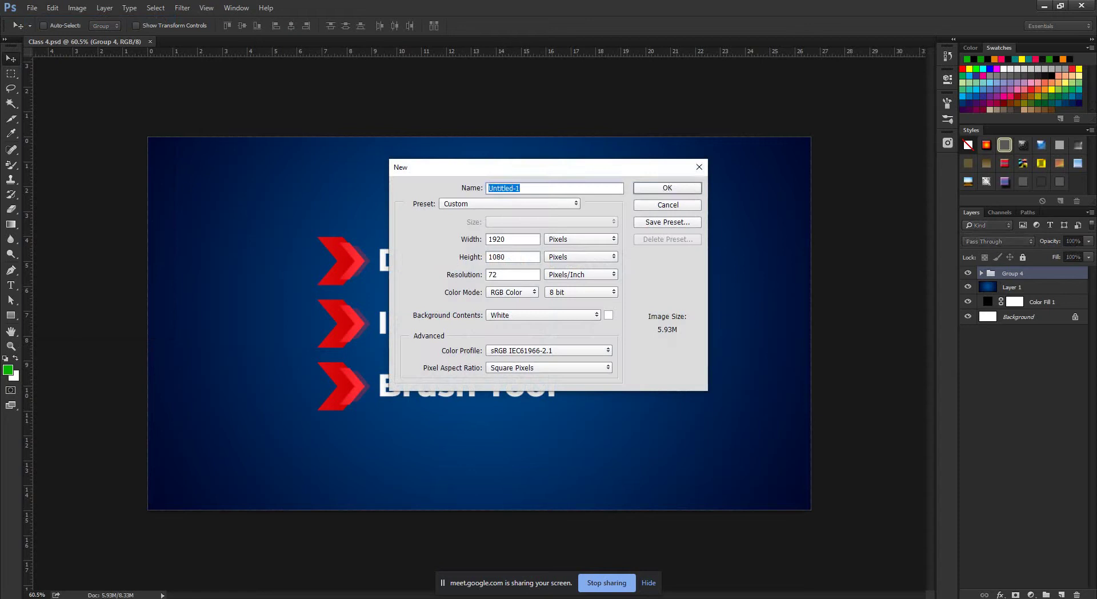
key(Return)
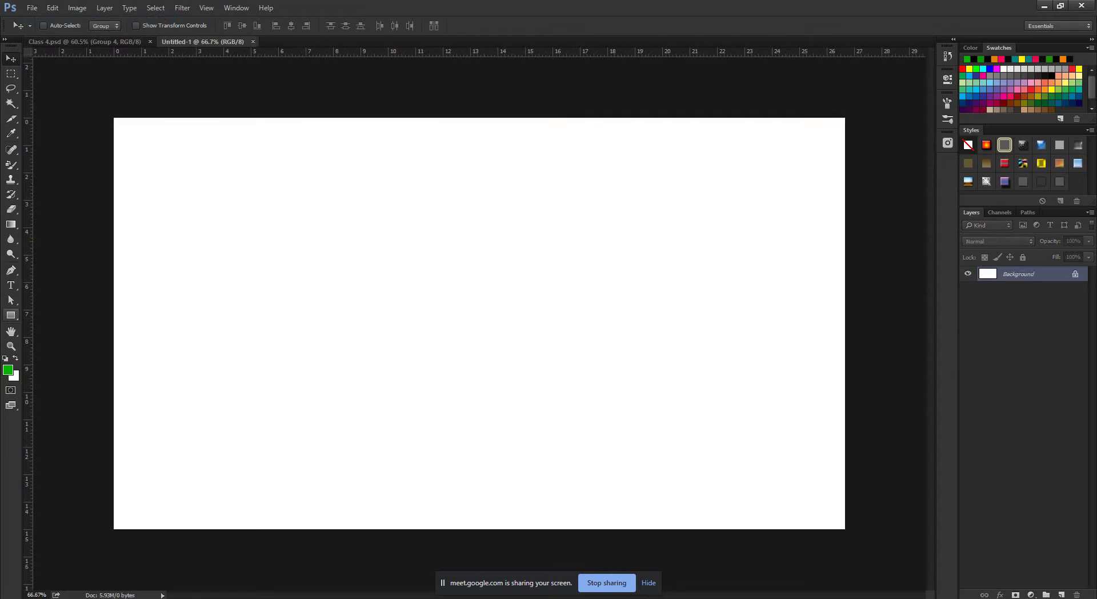
Draw a thin green bar, Alt-drag copies up the canvas, and distribute all twelve evenly.
key(u)
drag(116, 441, 845, 450)
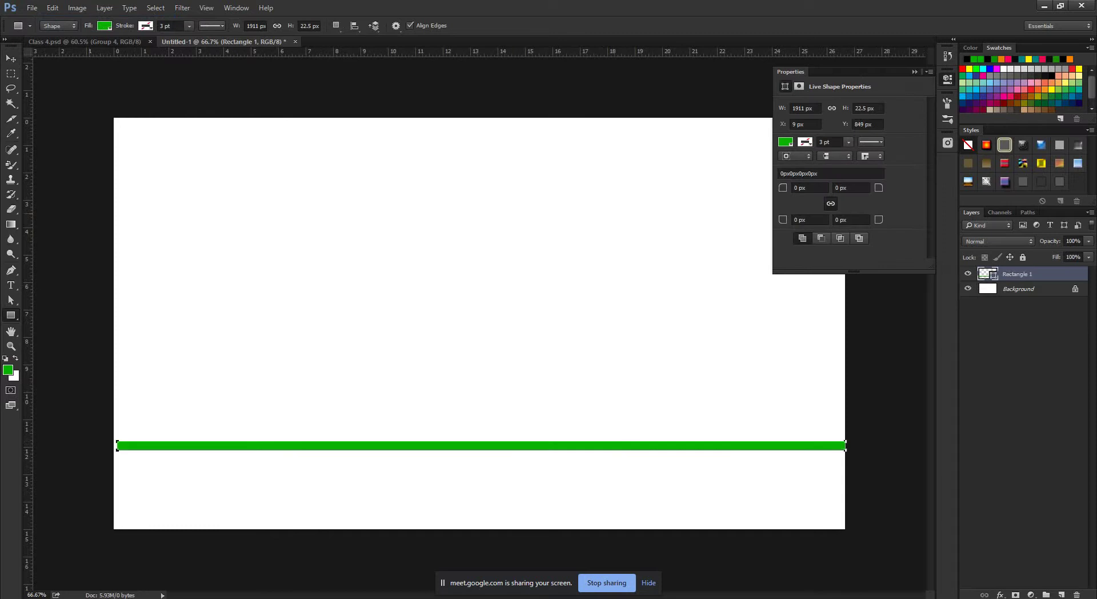
key(v)
drag(320, 445, 320, 323)
drag(320, 324, 337, 149)
key(ctrl+alt+a)
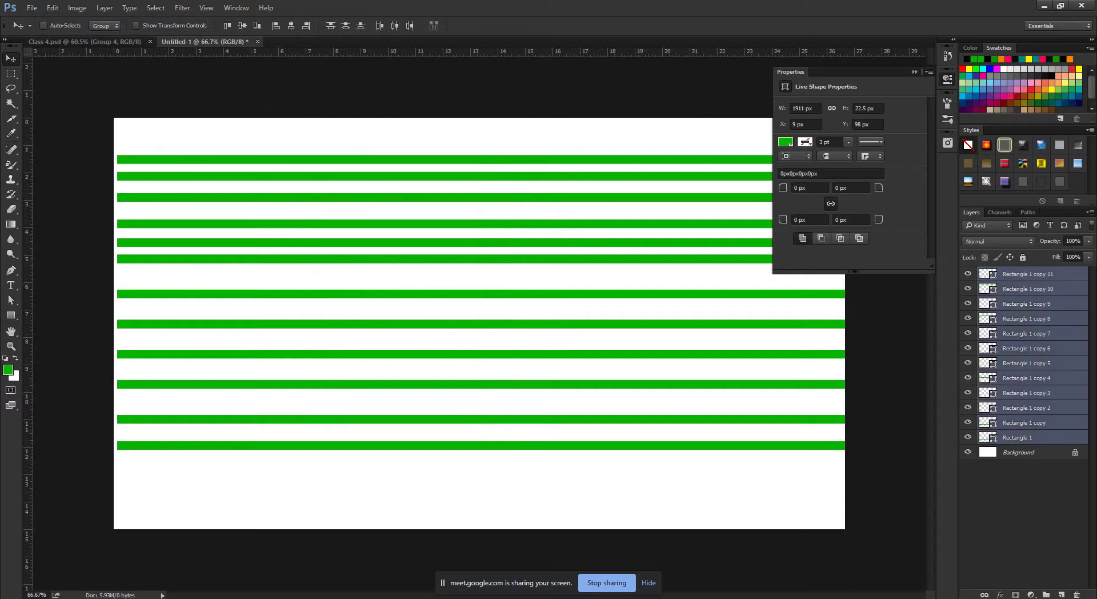
click(345, 26)
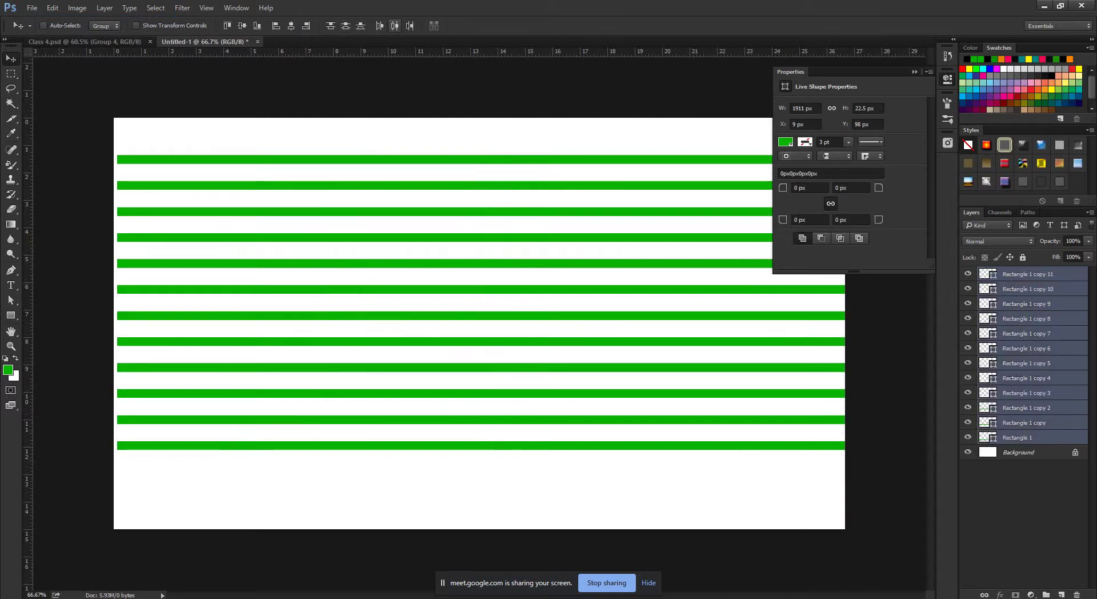
Close the shape properties, then merge the bar layers and undo the merge.
click(1044, 6)
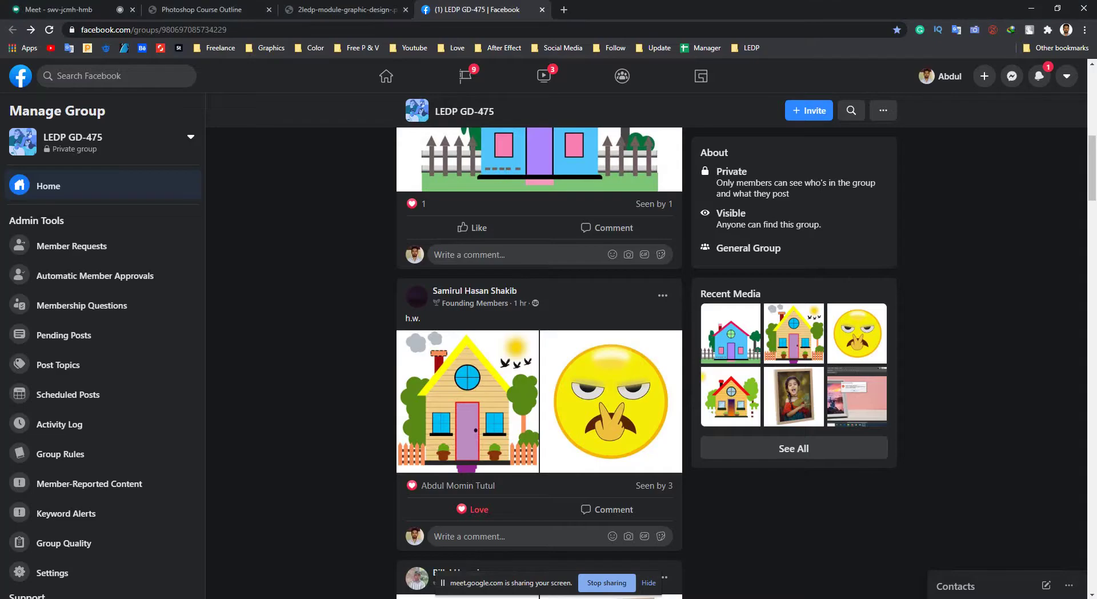
key(alt+Tab)
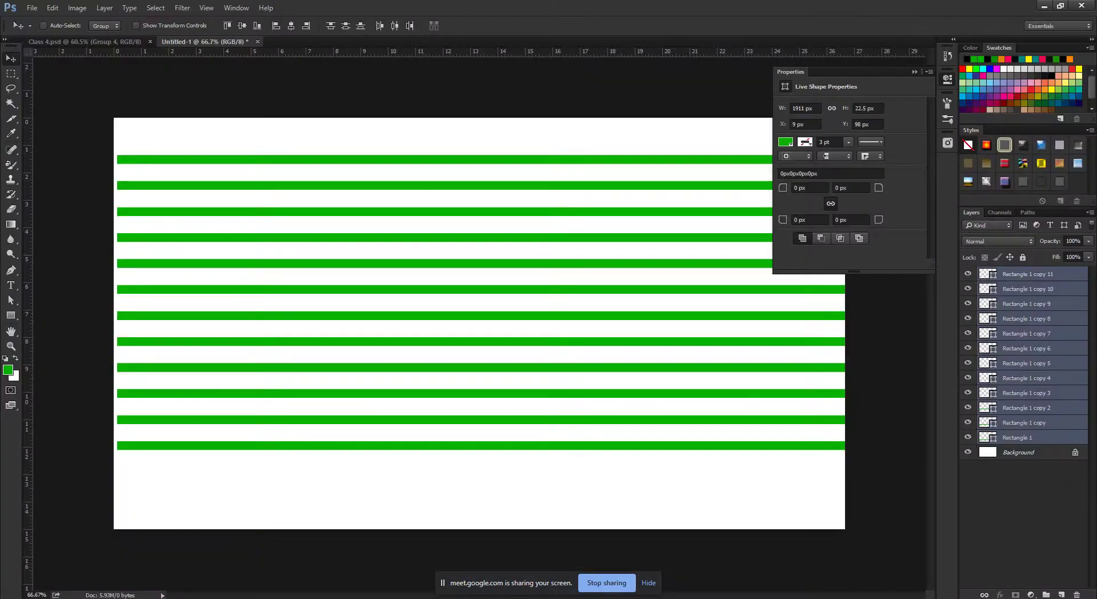
click(914, 72)
scroll(472, 323, down, 2)
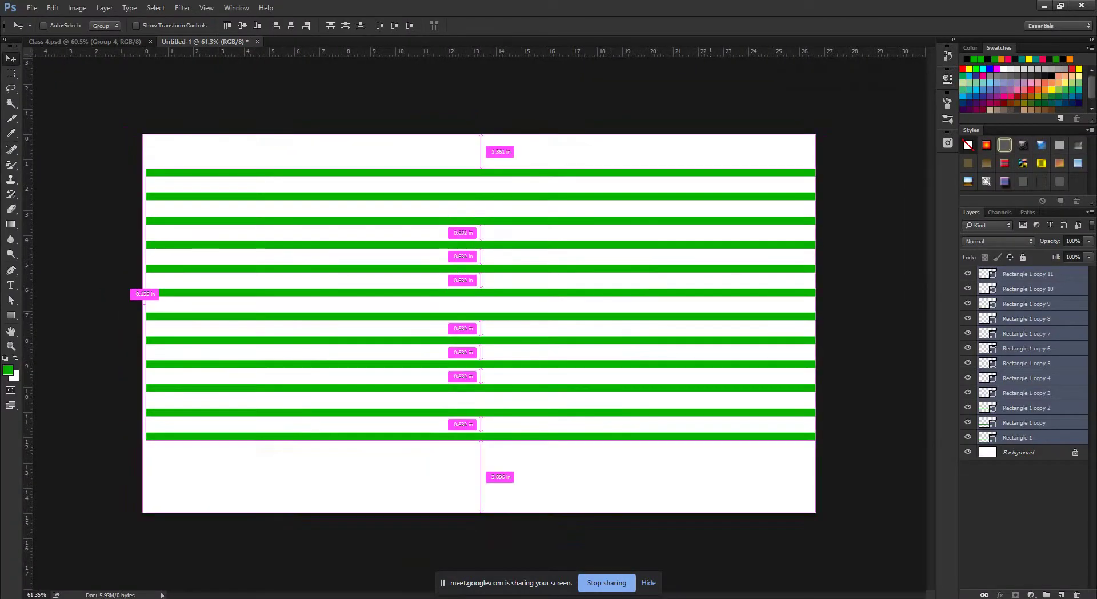
key(ctrl+e)
key(ctrl+z)
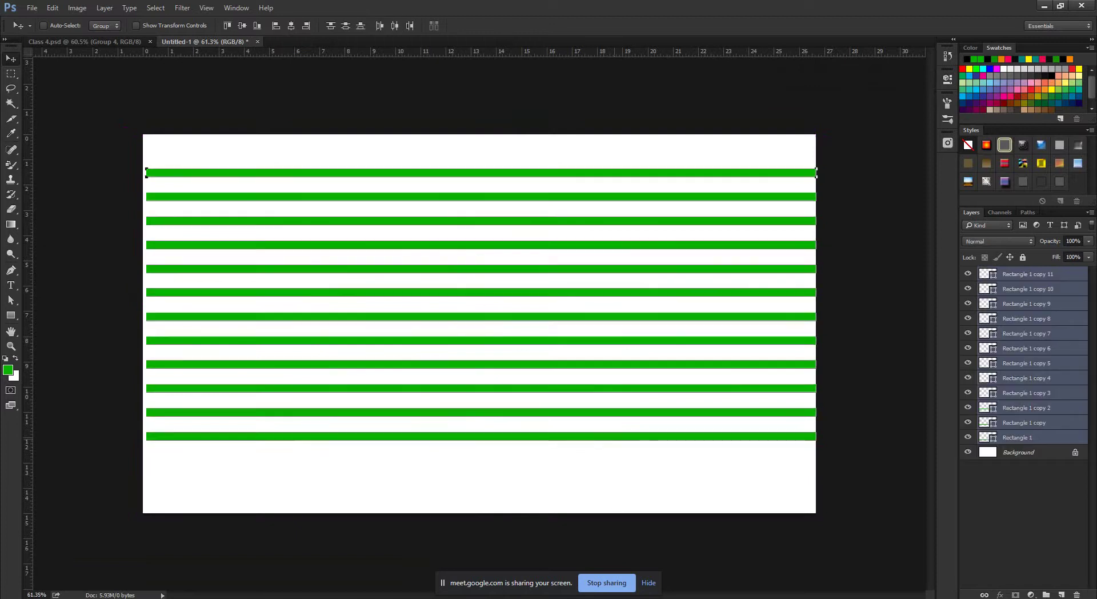
Delete the old bars, draw a new thin green bar, and Alt-drag copies up the canvas.
key(Delete)
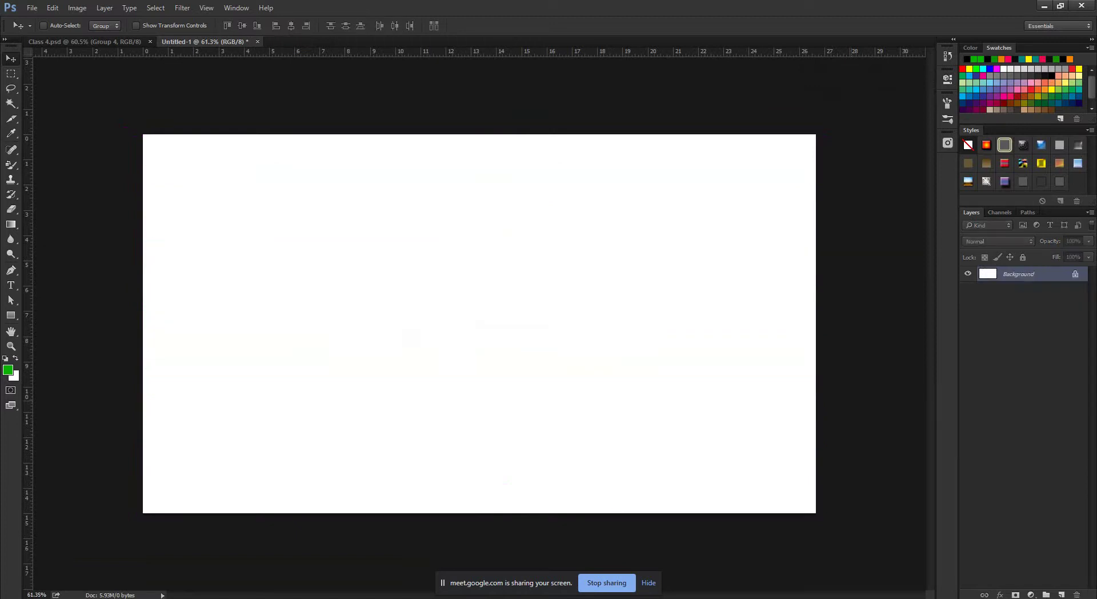
key(u)
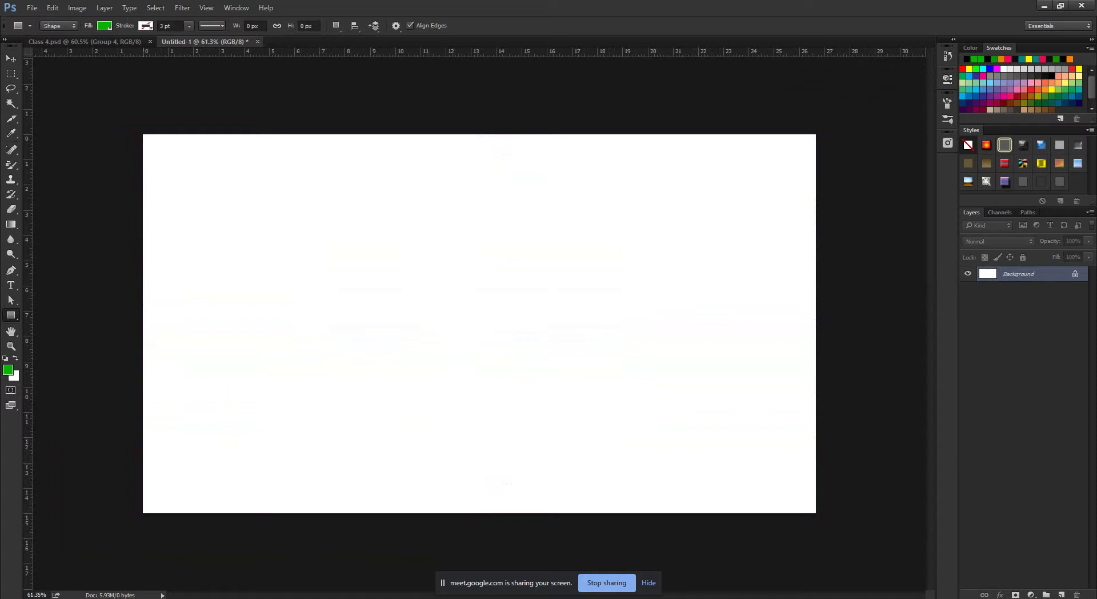
drag(142, 458, 817, 465)
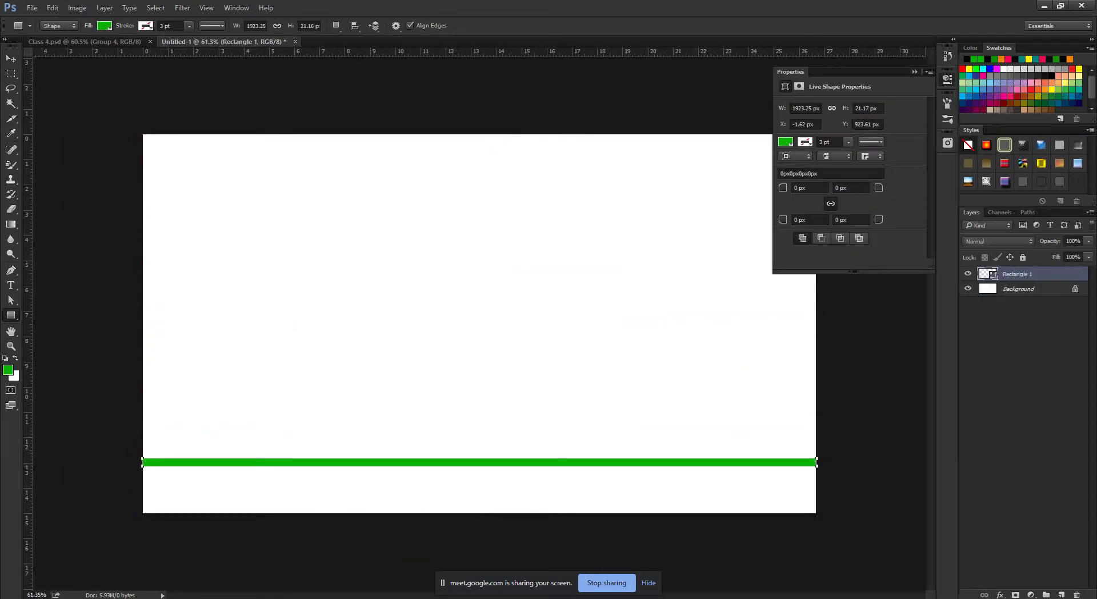
key(v)
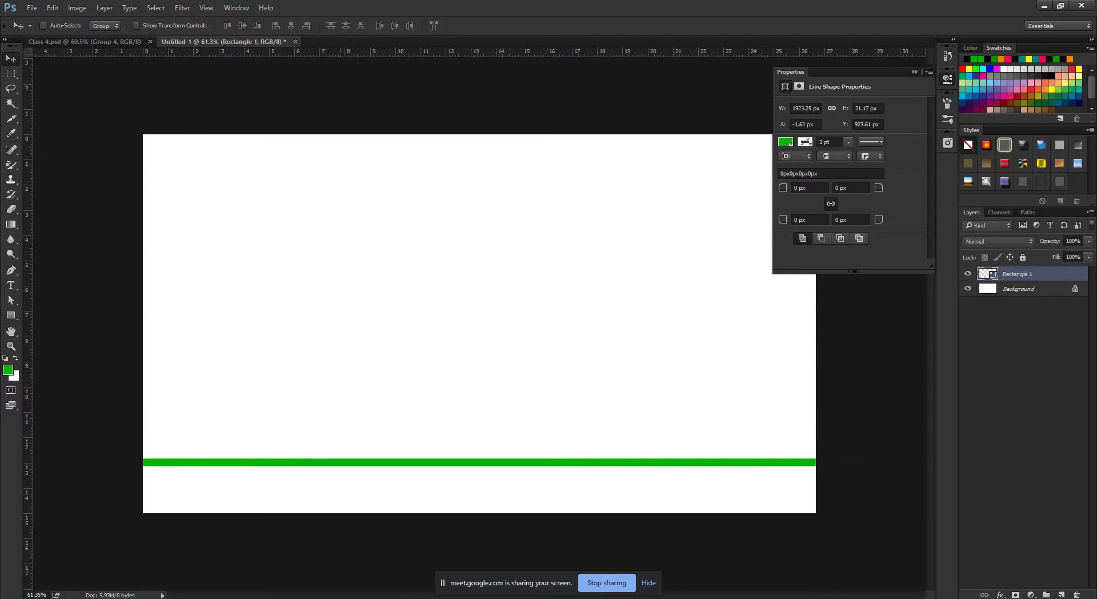
drag(400, 461, 414, 408)
drag(415, 408, 414, 178)
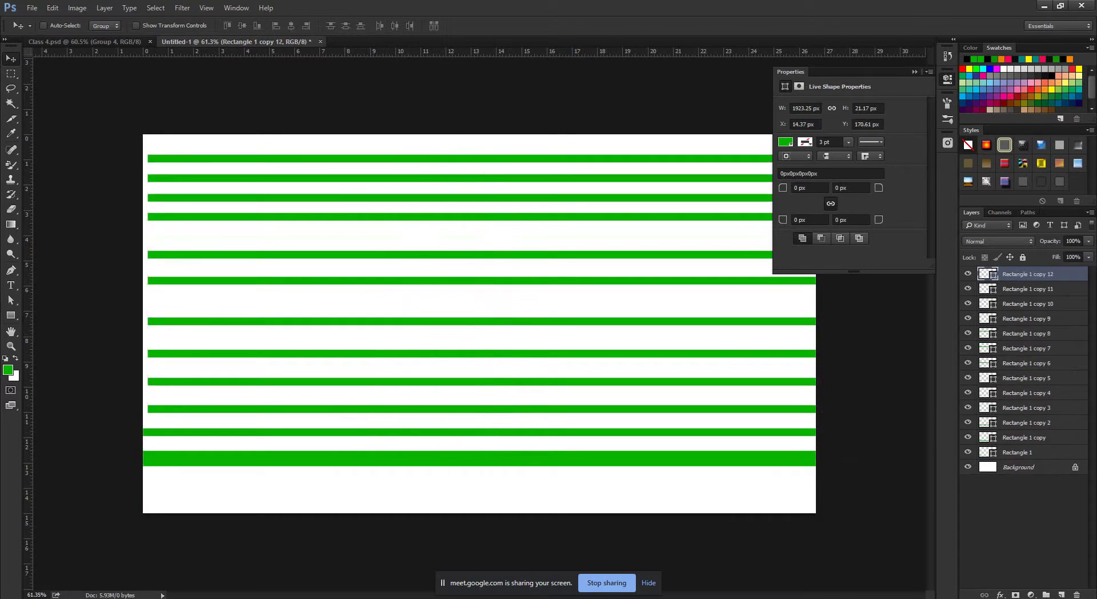
Lower the bottom bar, select all thirteen bar layers, and distribute their vertical centres.
ctrl+click(486, 459)
drag(485, 459, 485, 477)
click(914, 71)
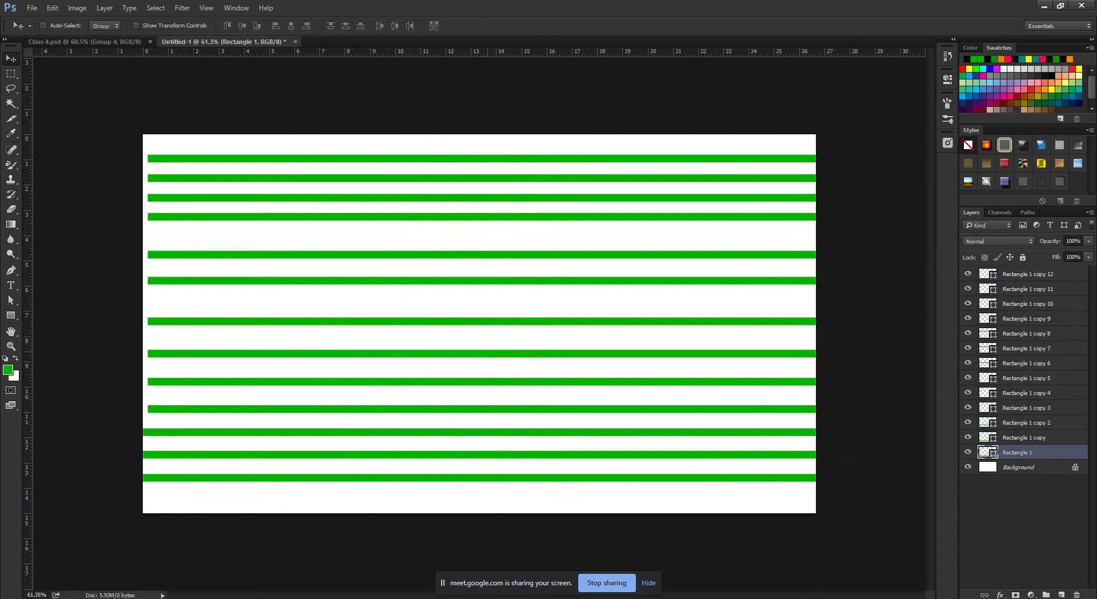
click(1022, 274)
shift+click(1023, 437)
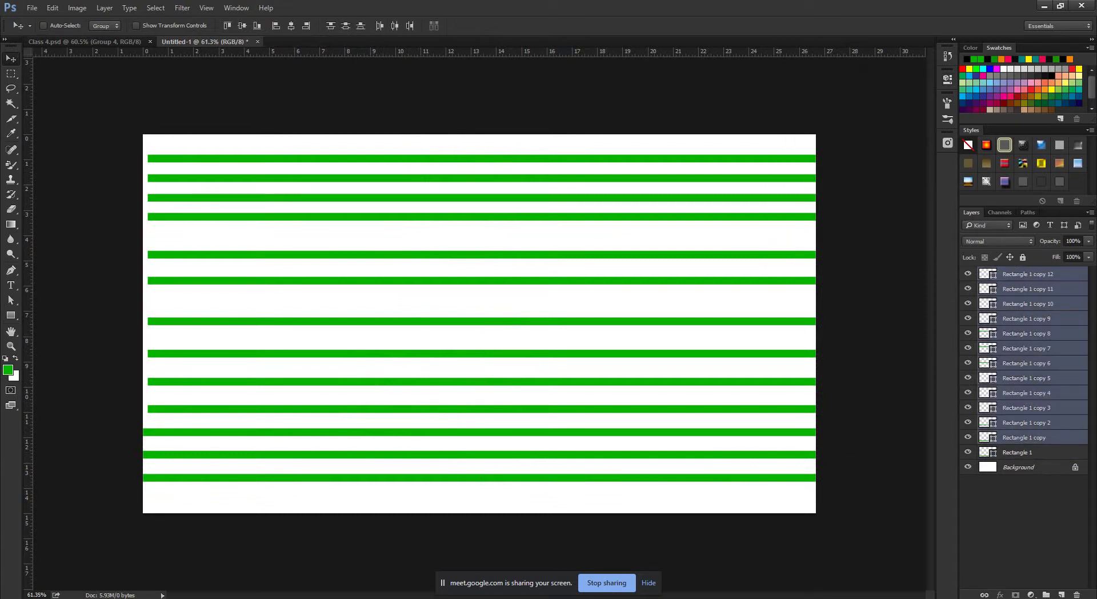
click(1017, 452)
shift+click(1023, 273)
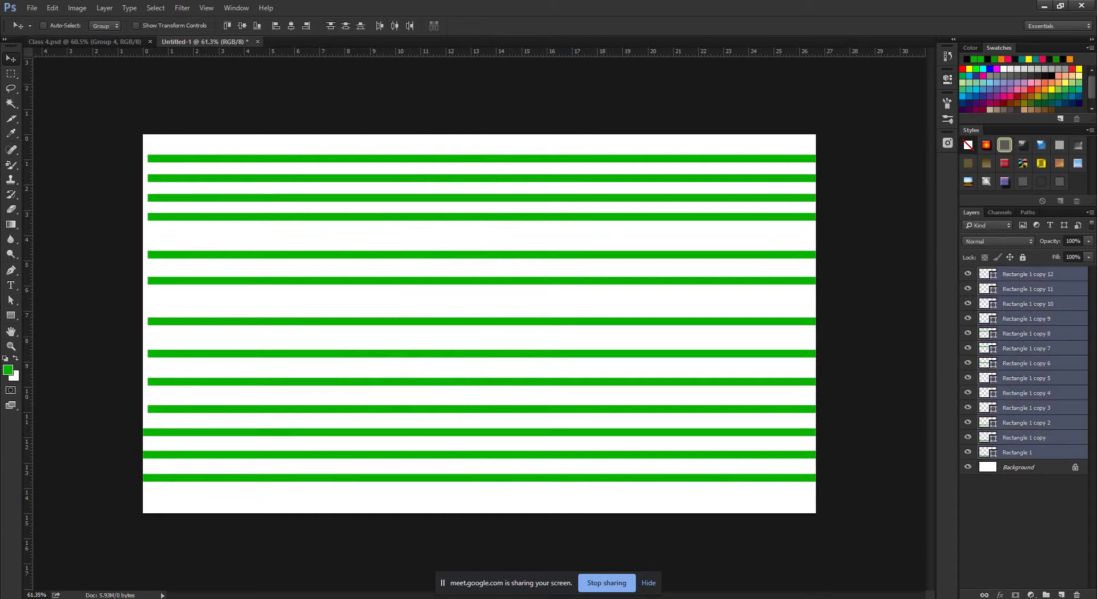
click(345, 26)
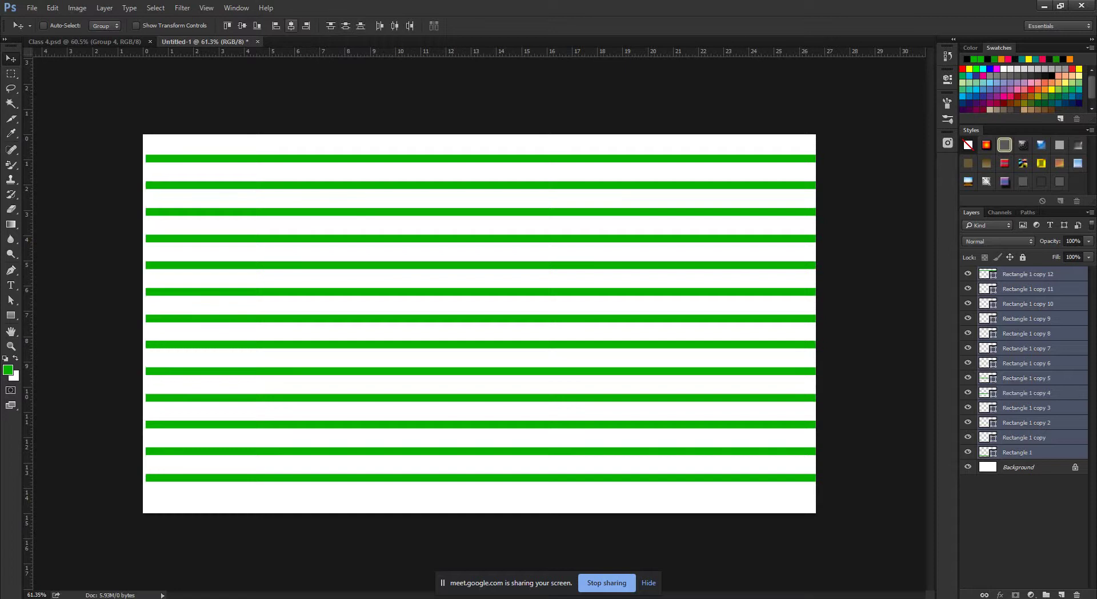
Align the stripes' left edges and group them, nesting Group 1 inside a second group.
click(291, 25)
scroll(479, 324, down, 3)
scroll(479, 323, up, 2)
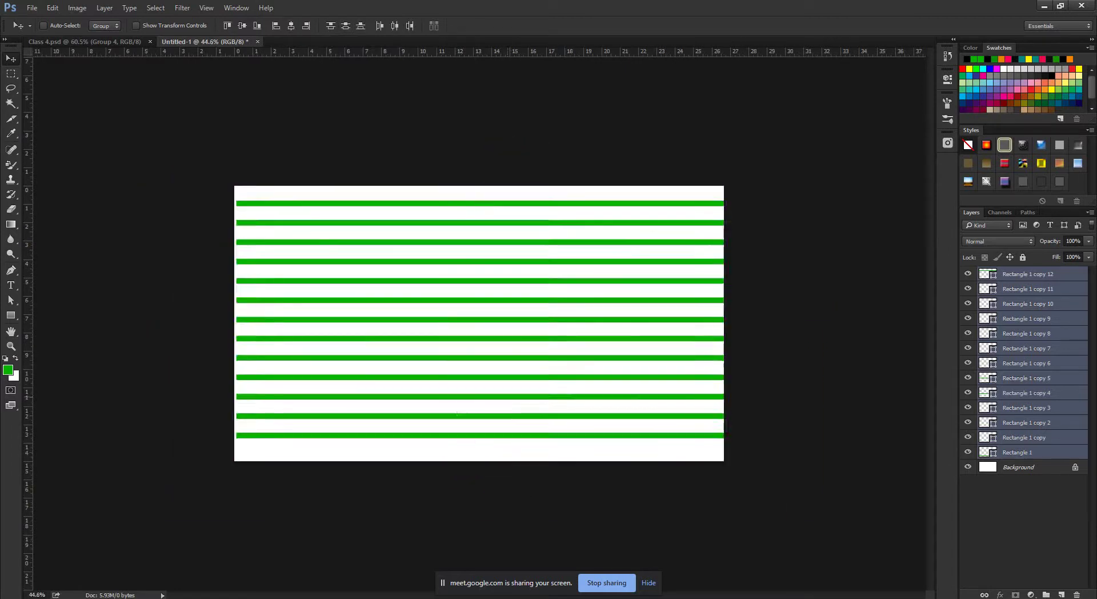
key(ctrl+g)
key(ctrl)
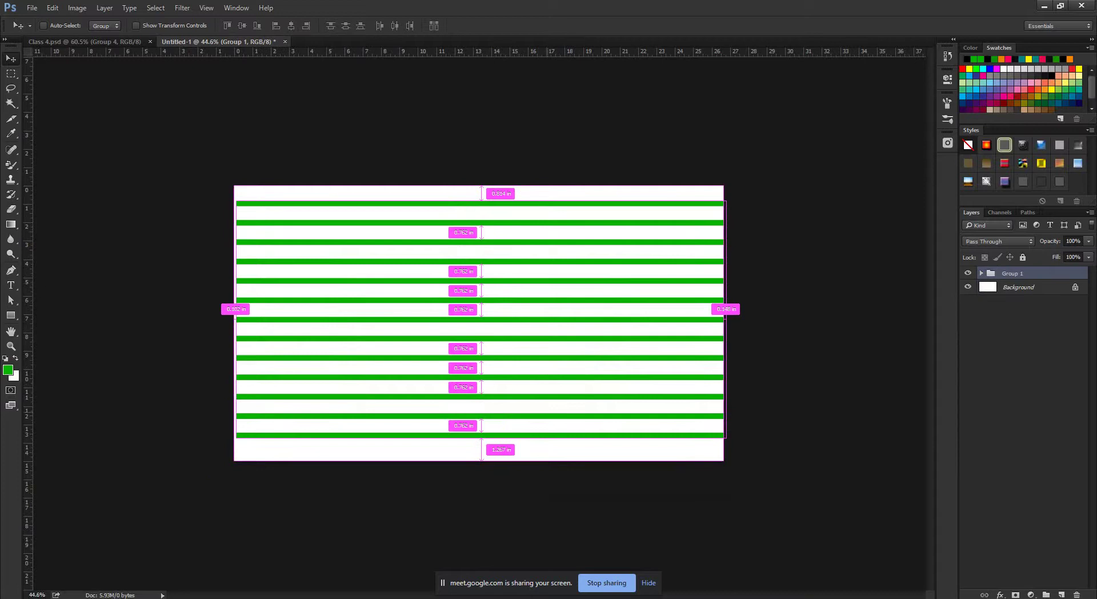
key(ctrl+g)
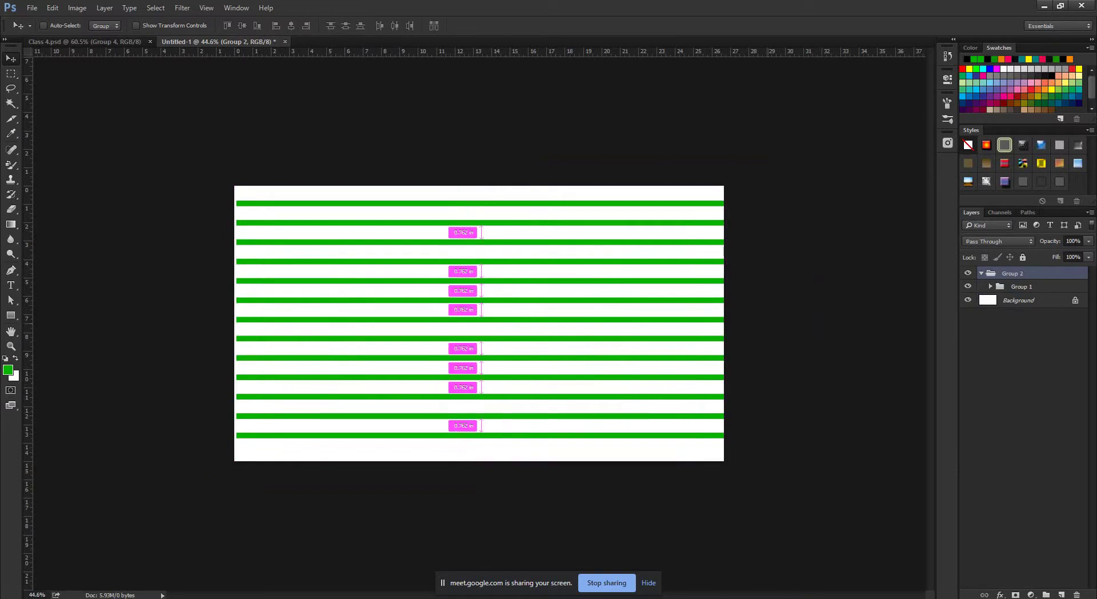
Scale the stripe group to about 87%, narrow it to 65% width, and move it up-right.
key(ctrl+t)
drag(723, 202, 608, 258)
key(ctrl+0)
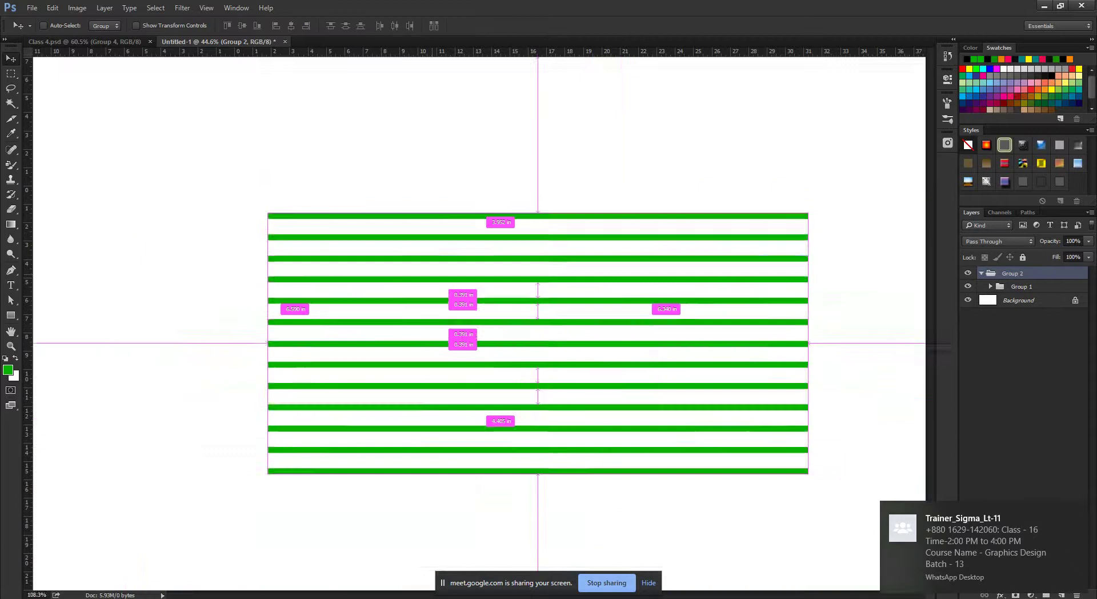
drag(700, 316, 548, 316)
click(520, 25)
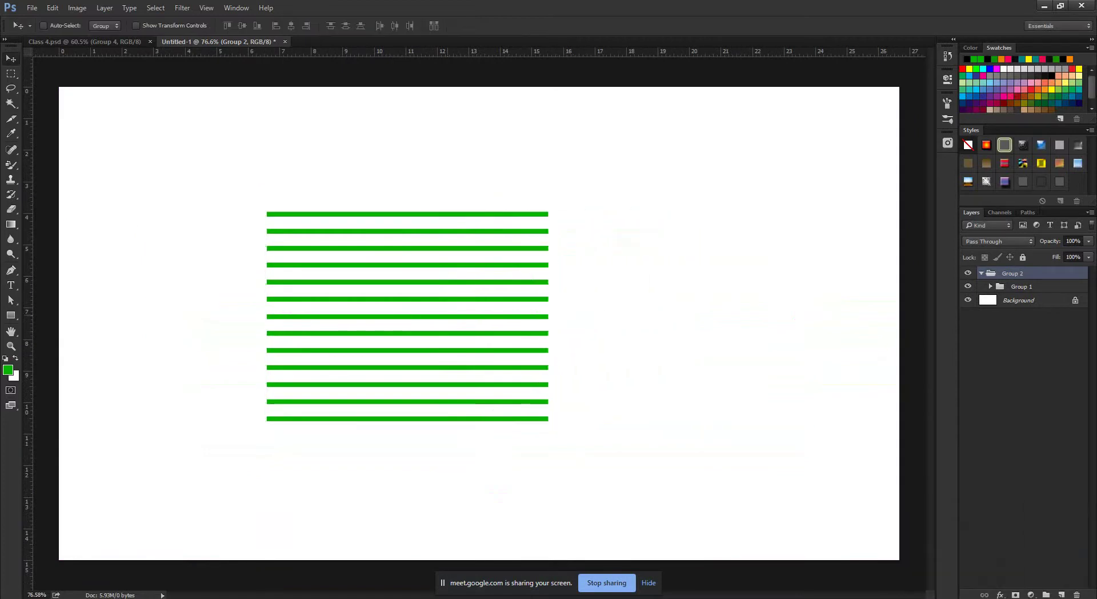
drag(445, 297, 513, 273)
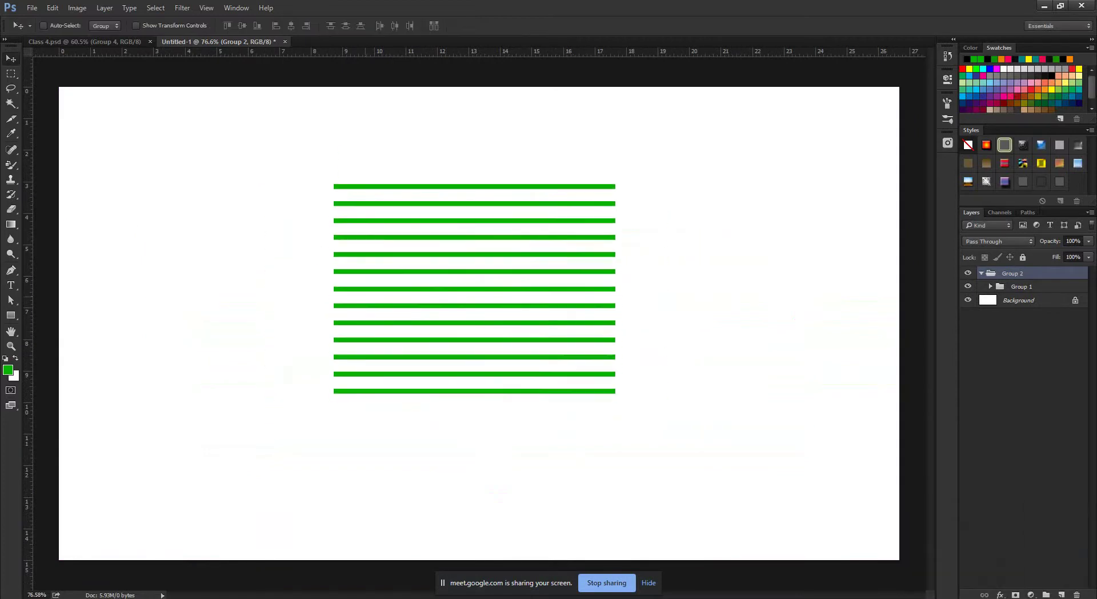
key(u)
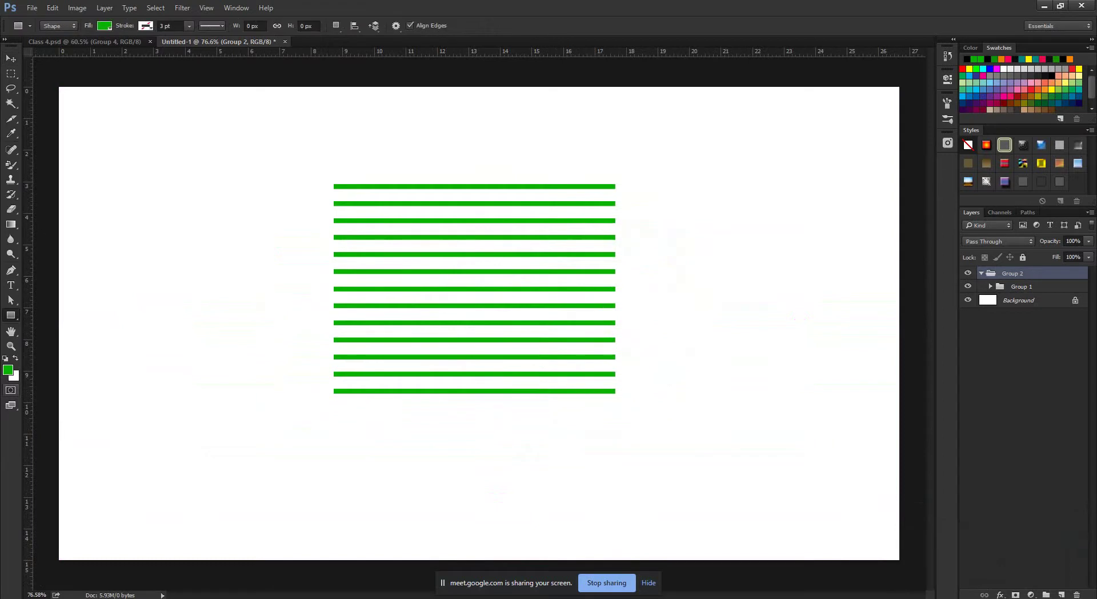
click(8, 370)
Set the foreground to magenta e700d4, draw a rectangle over the stripes, and nudge it left.
drag(372, 329, 372, 300)
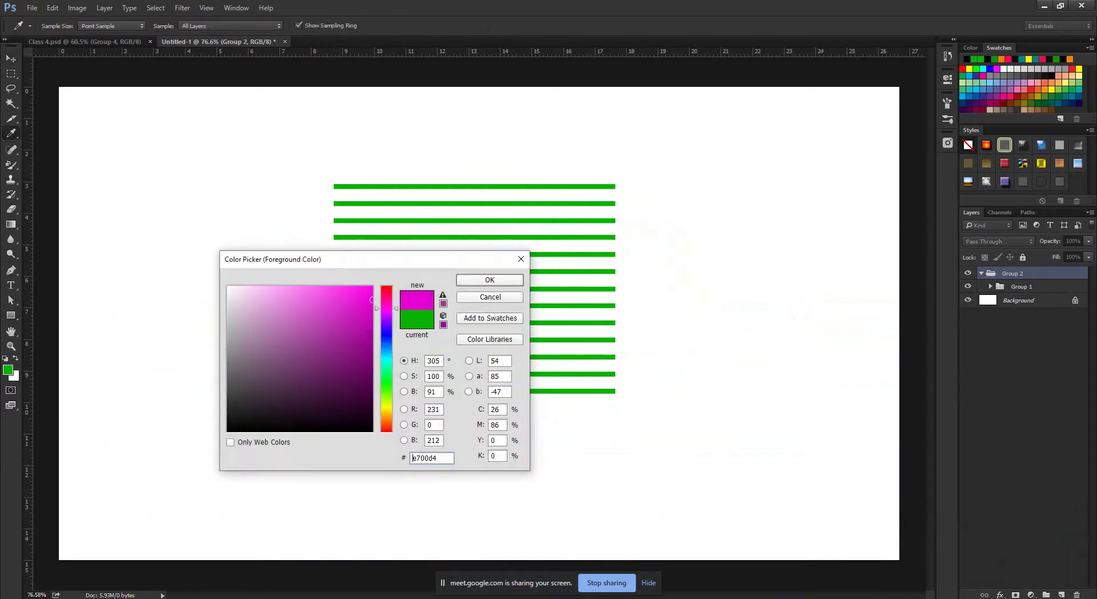
click(489, 279)
key(u)
drag(439, 233, 526, 391)
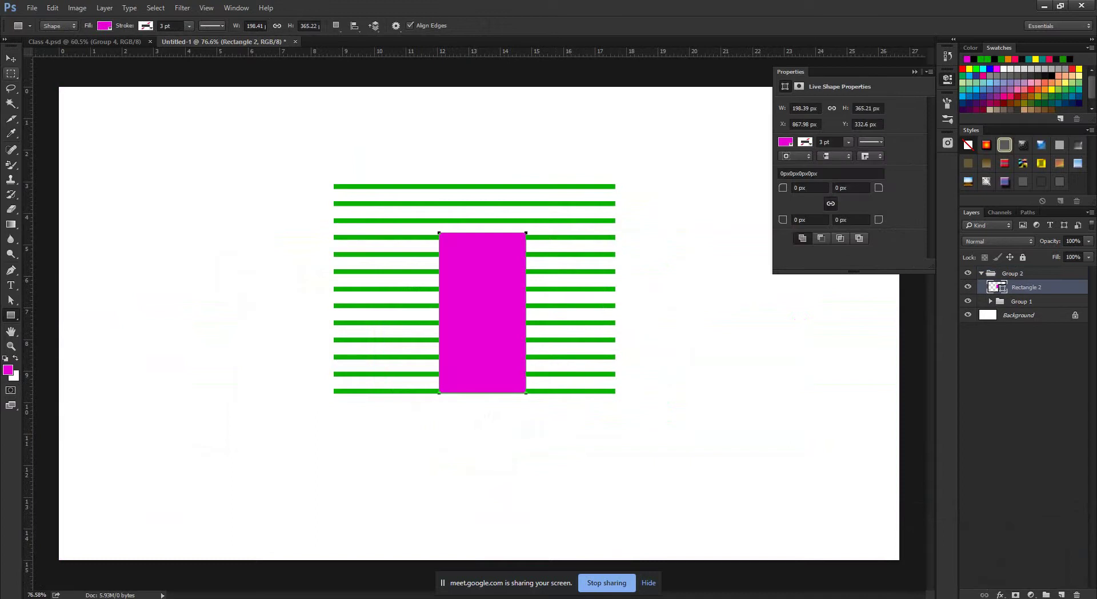
key(v)
drag(482, 312, 476, 317)
Zoom the canvas out and bring the Facebook group feed back in Chrome.
scroll(333, 269, up, 3)
scroll(478, 318, down, 5)
scroll(476, 318, up, 2)
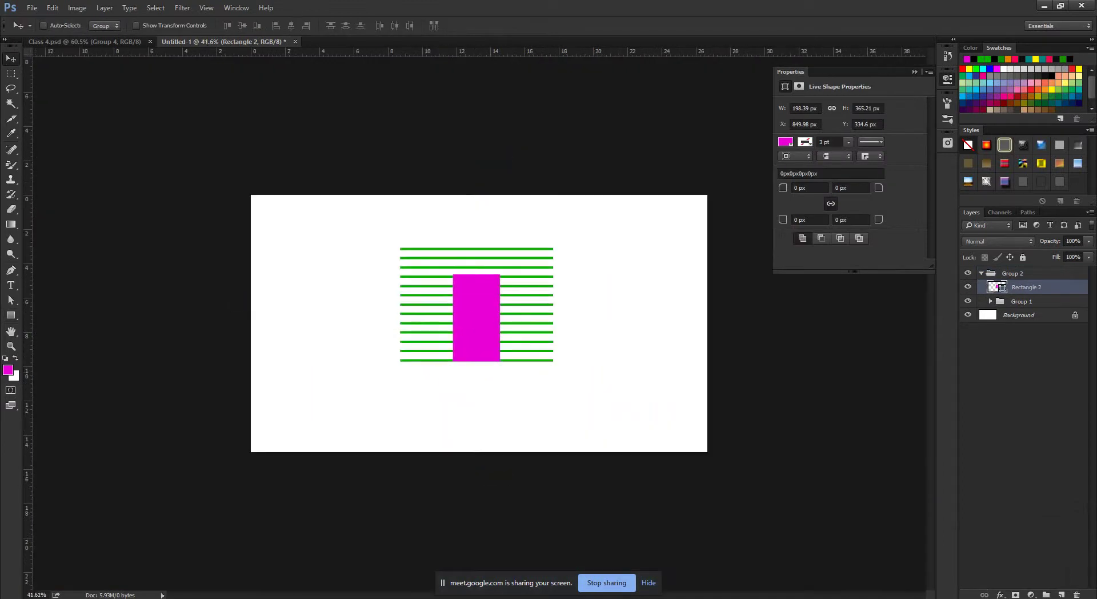
click(122, 551)
React with Wow to the blue house drawing in the LEDP GD-475 group.
scroll(468, 515, down, 3)
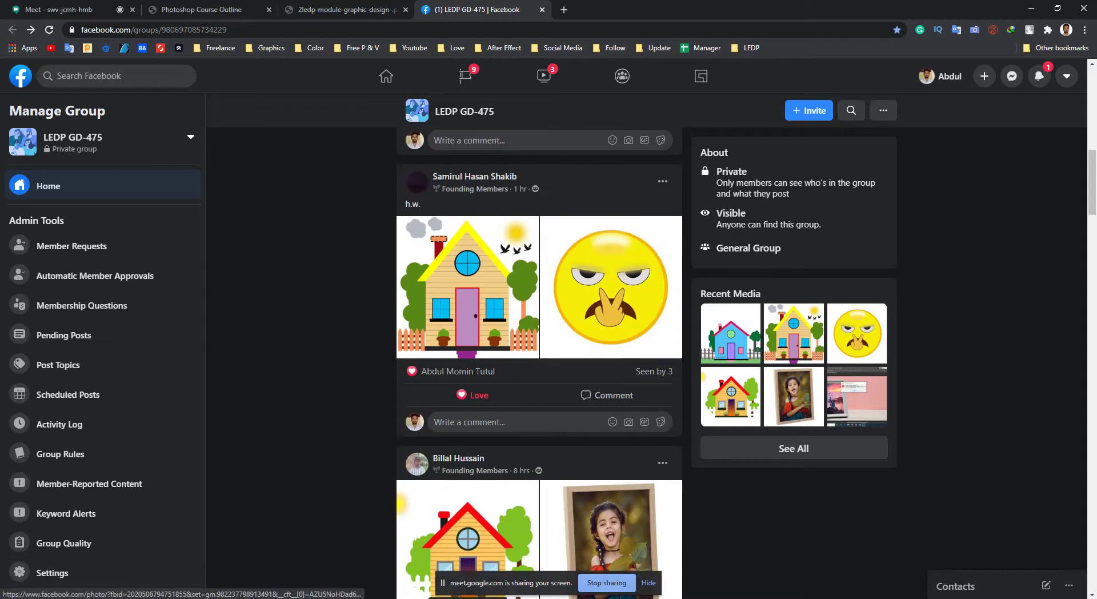
scroll(539, 343, up, 8)
scroll(539, 343, down, 2)
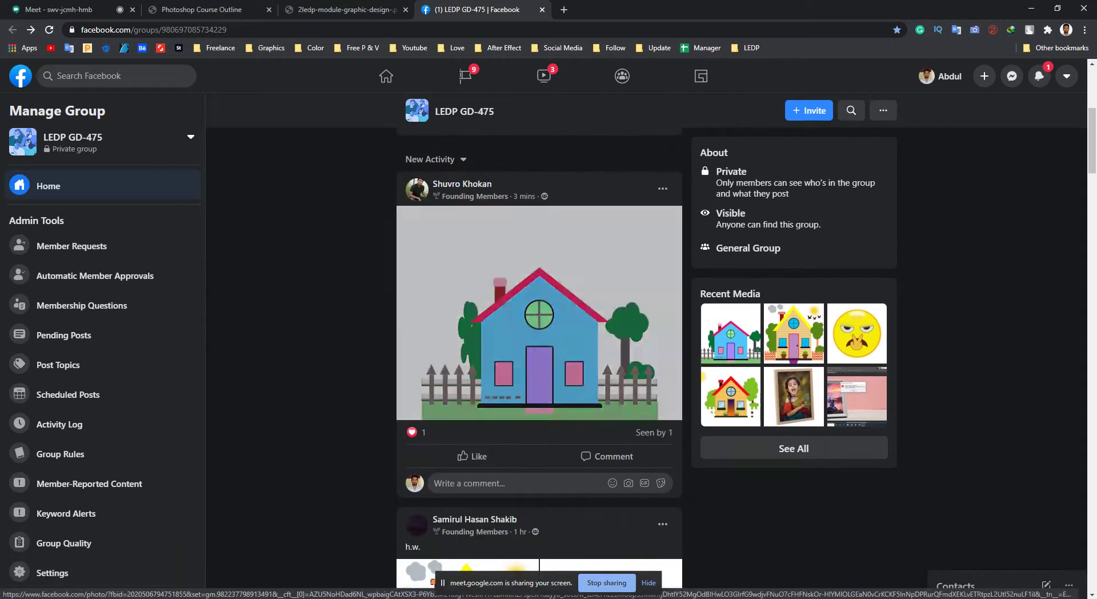
click(540, 313)
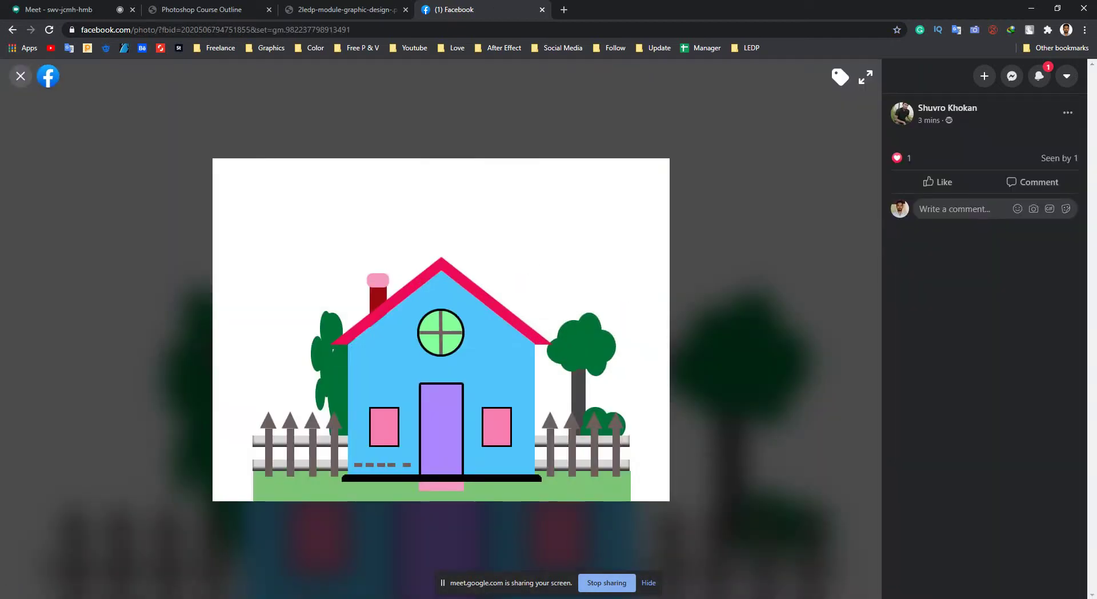
mouse_move(937, 181)
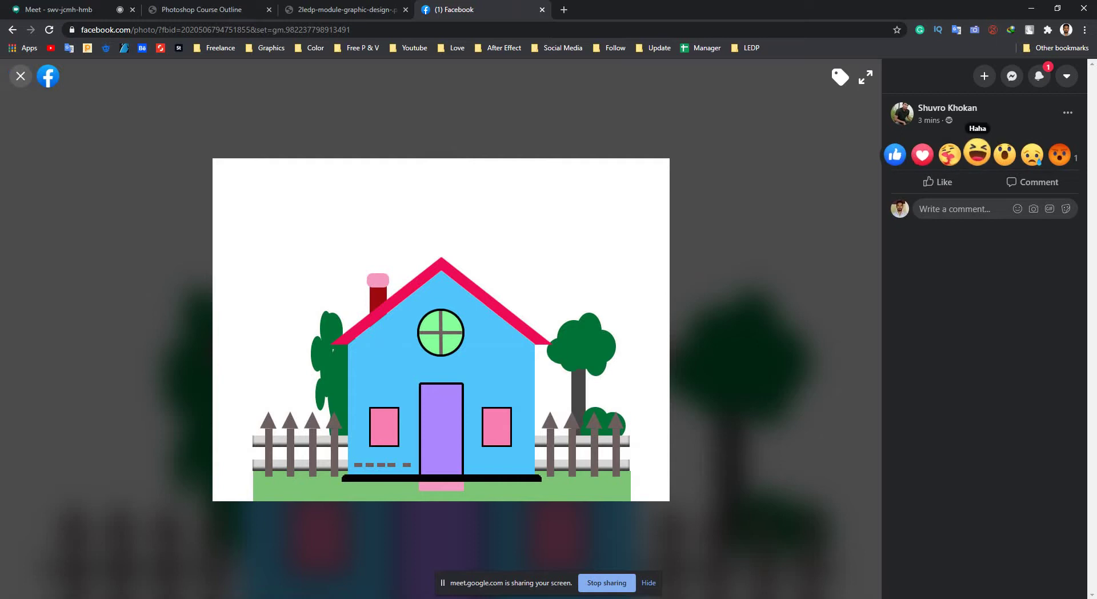
click(1004, 153)
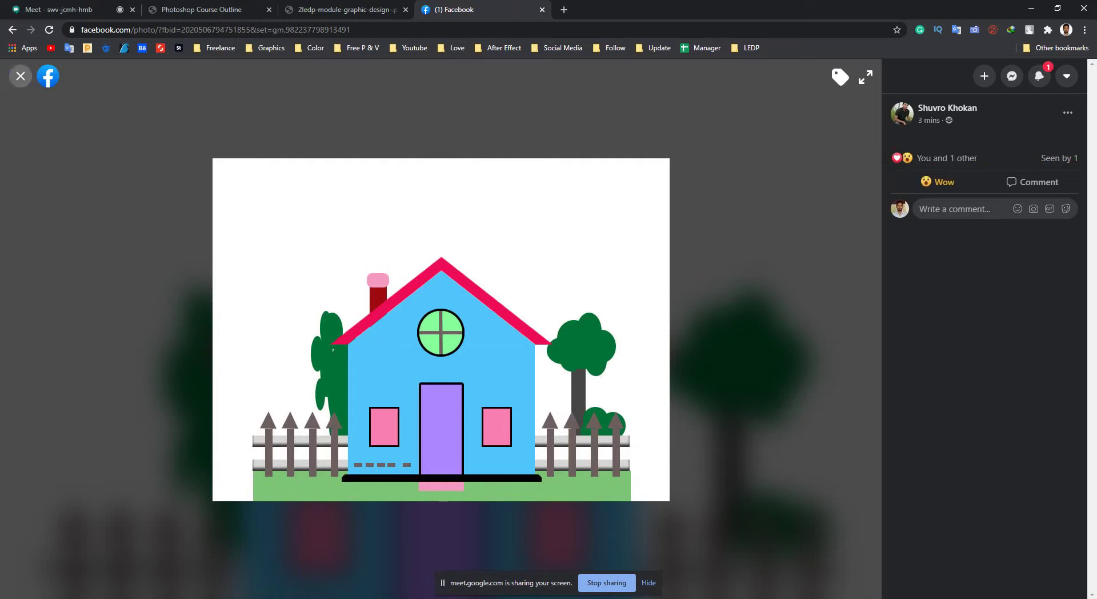
click(21, 76)
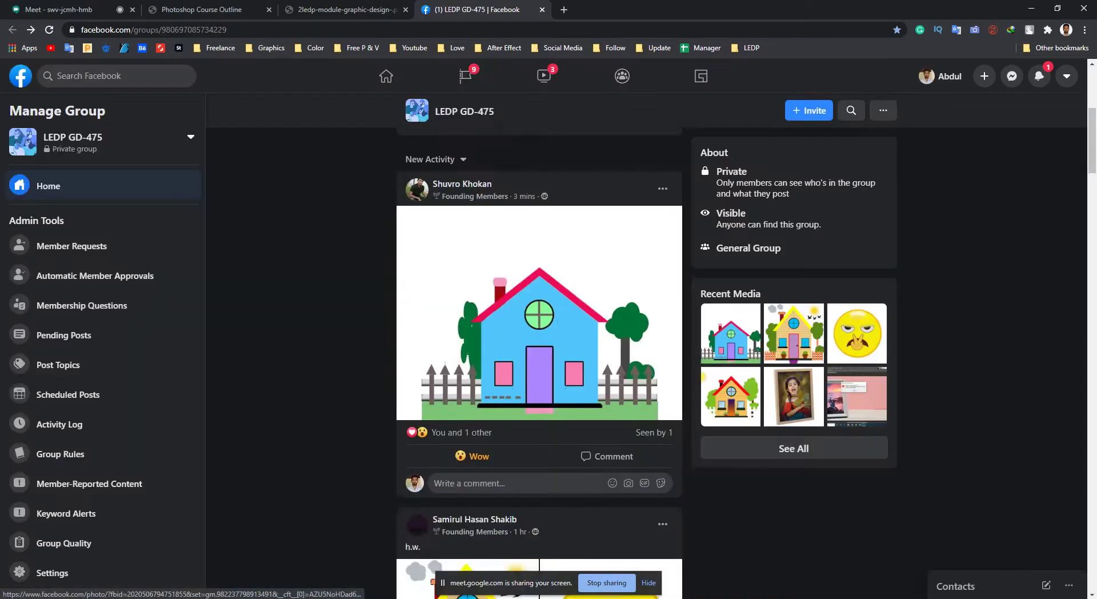
View the yellow building picture and the house drawing again, then return to the group page.
scroll(627, 362, down, 10)
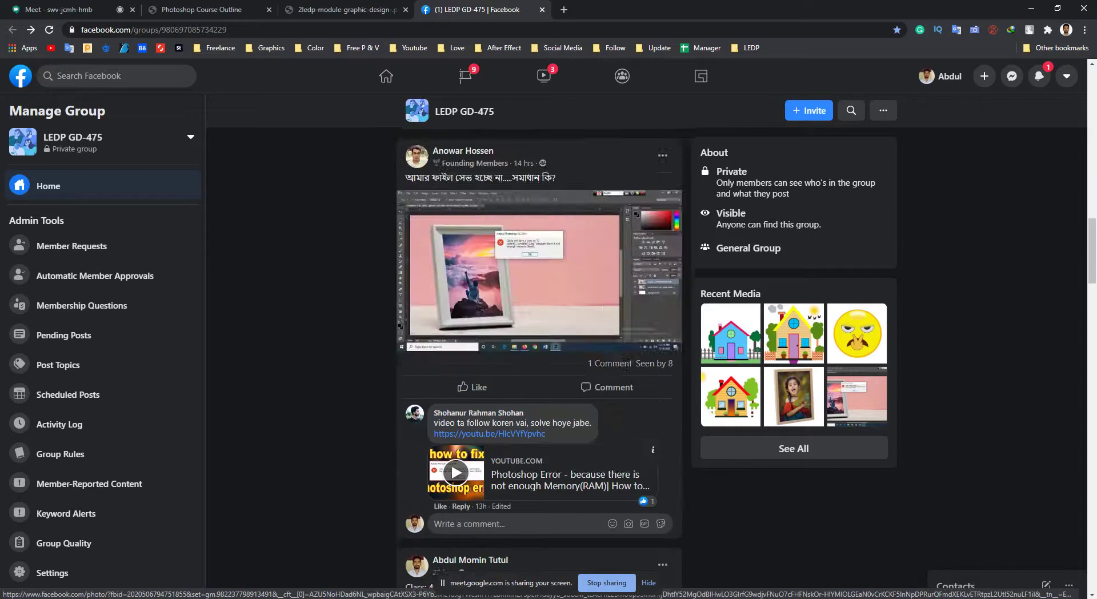
scroll(627, 361, down, 10)
scroll(626, 361, up, 3)
click(627, 362)
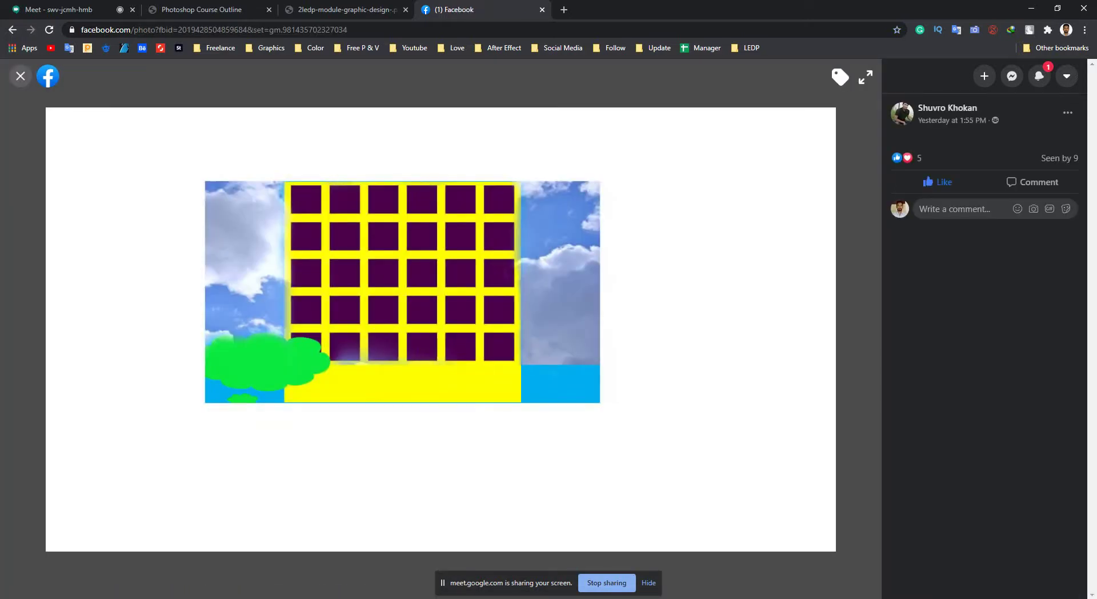
click(20, 76)
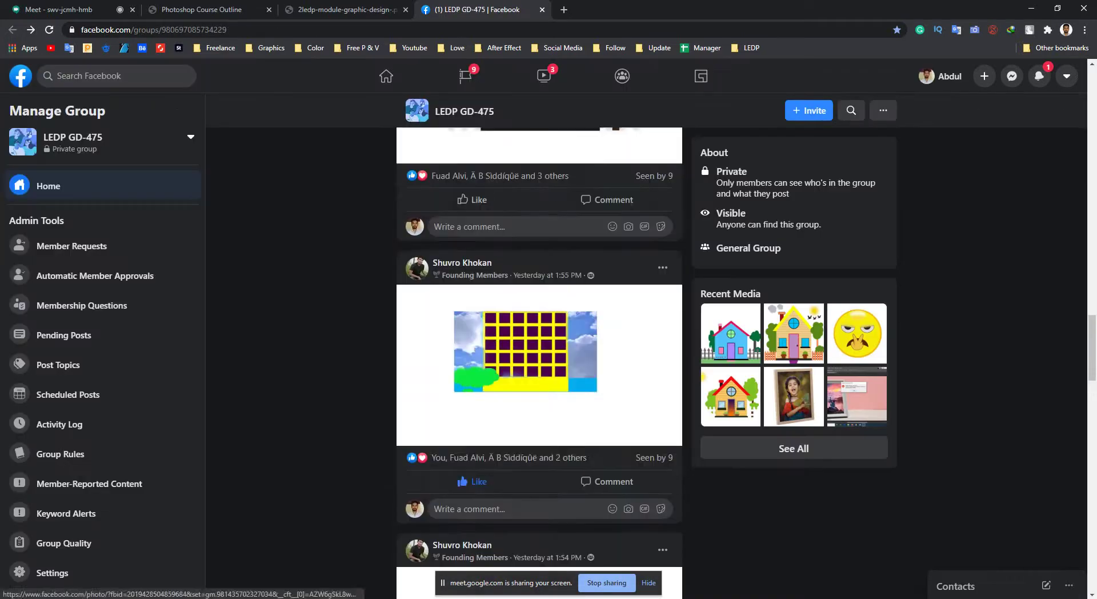
scroll(539, 342, up, 10)
click(526, 274)
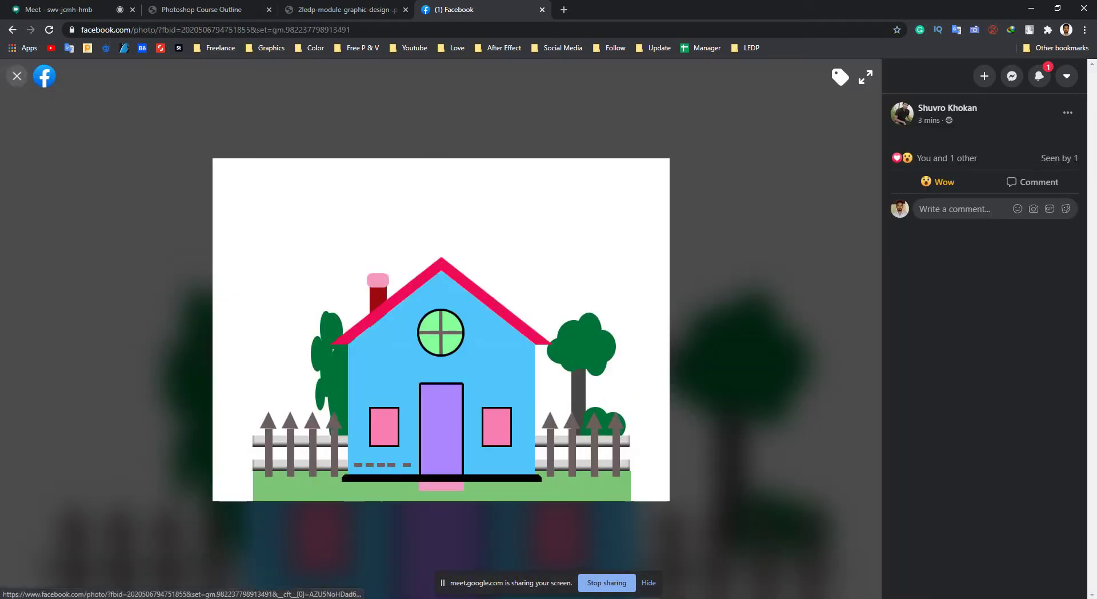
click(17, 76)
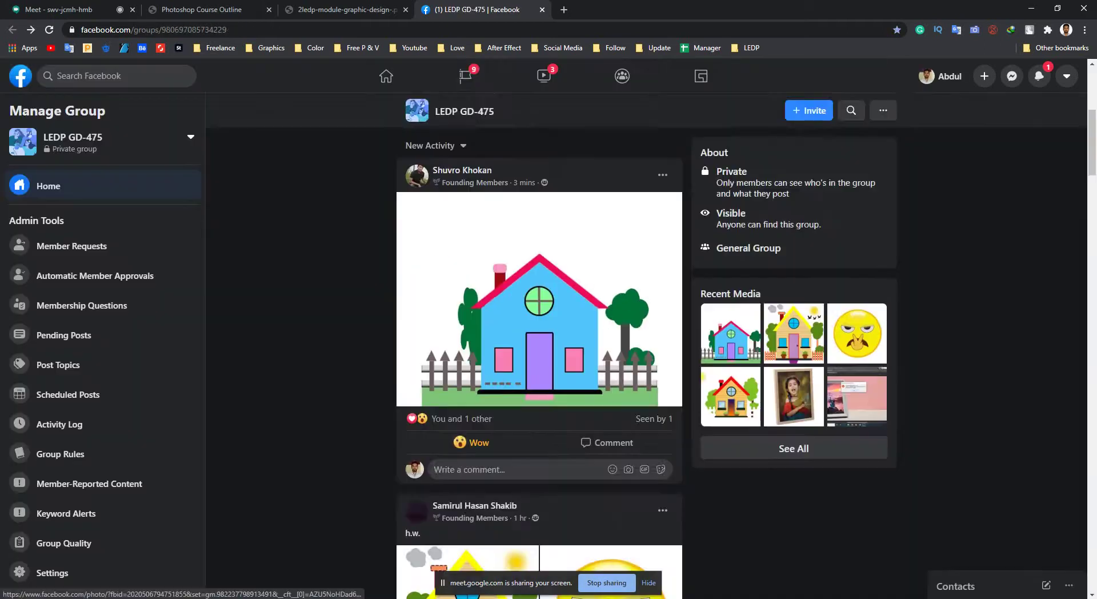
scroll(539, 343, up, 2)
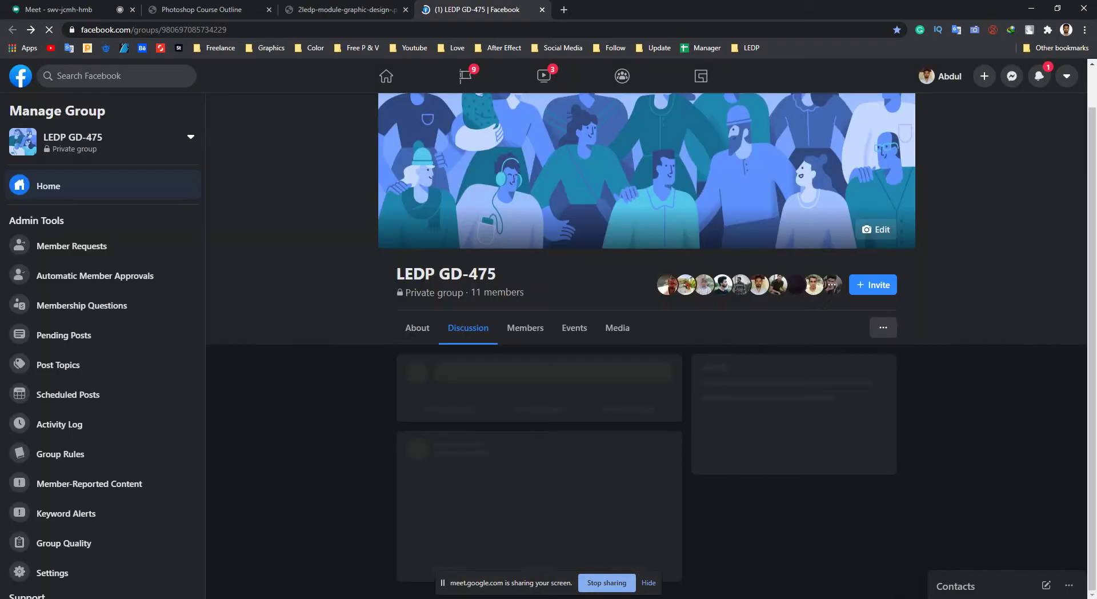
Scroll to the four-image post and open its three-houses road drawing full size.
scroll(646, 343, down, 4)
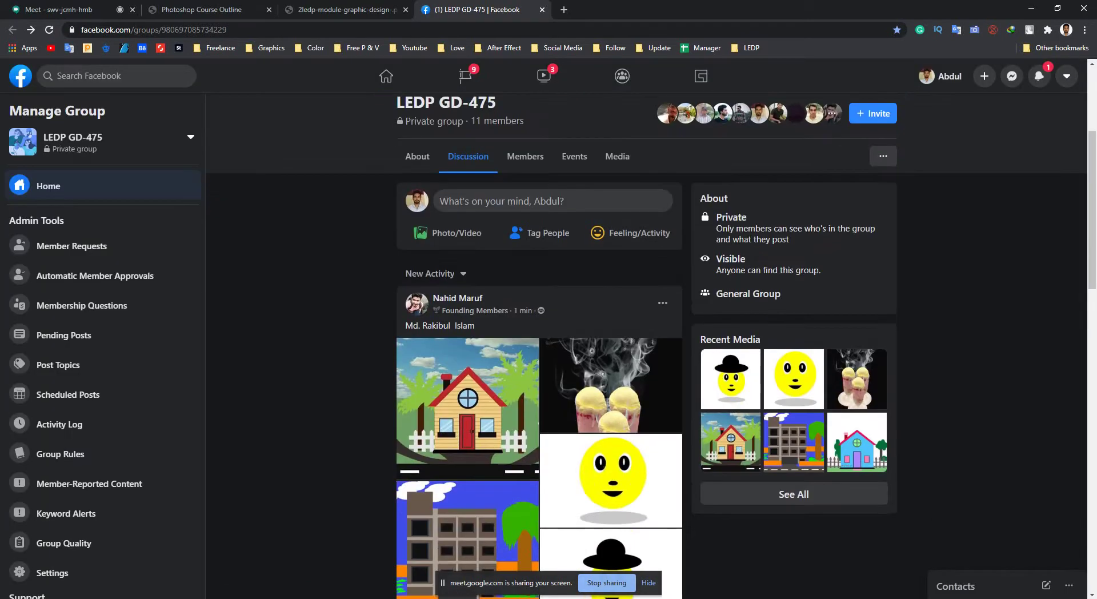
scroll(539, 343, down, 2)
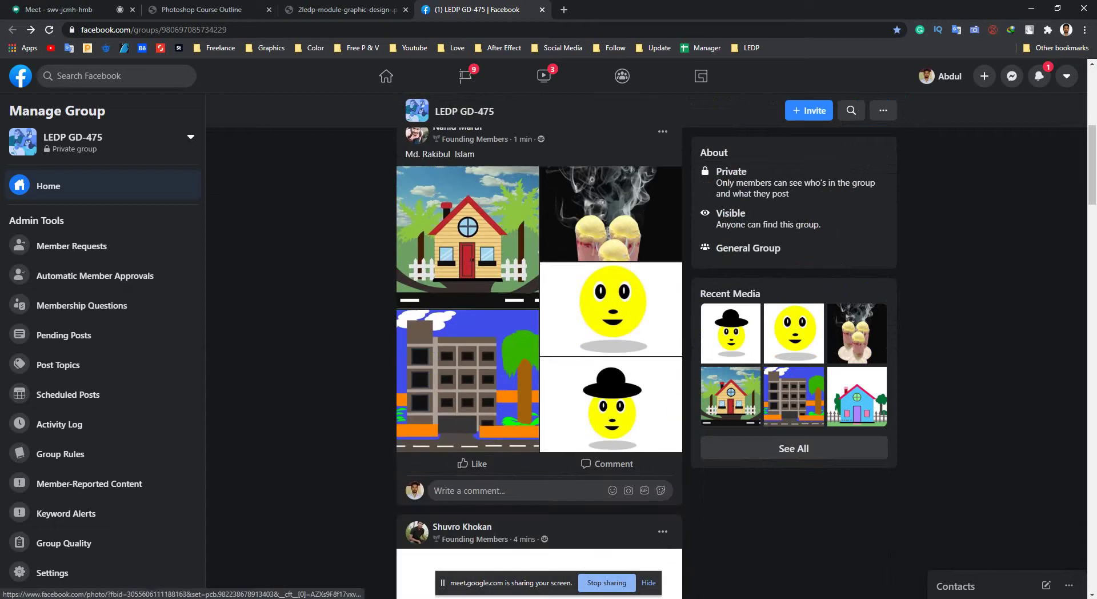
scroll(468, 297, up, 2)
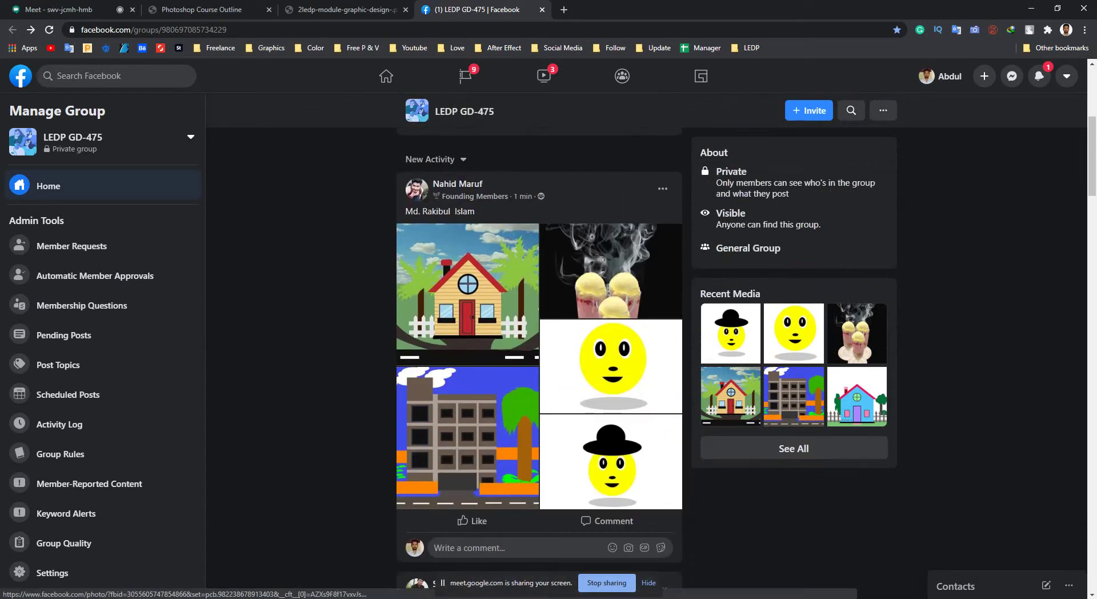
click(467, 297)
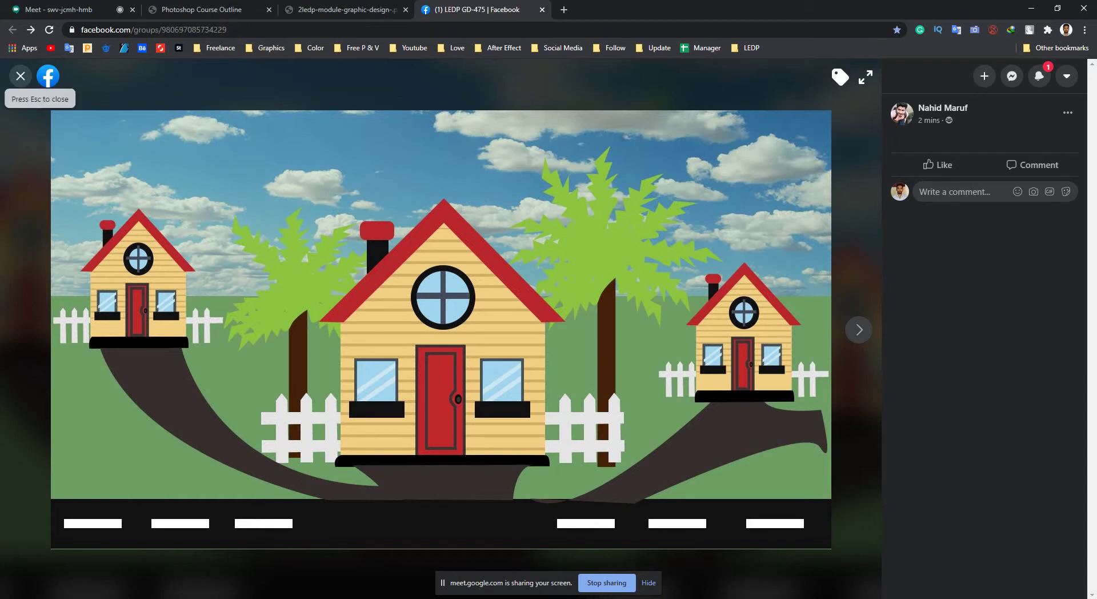
Close the photo viewer and give the four-image post a Love reaction.
click(20, 76)
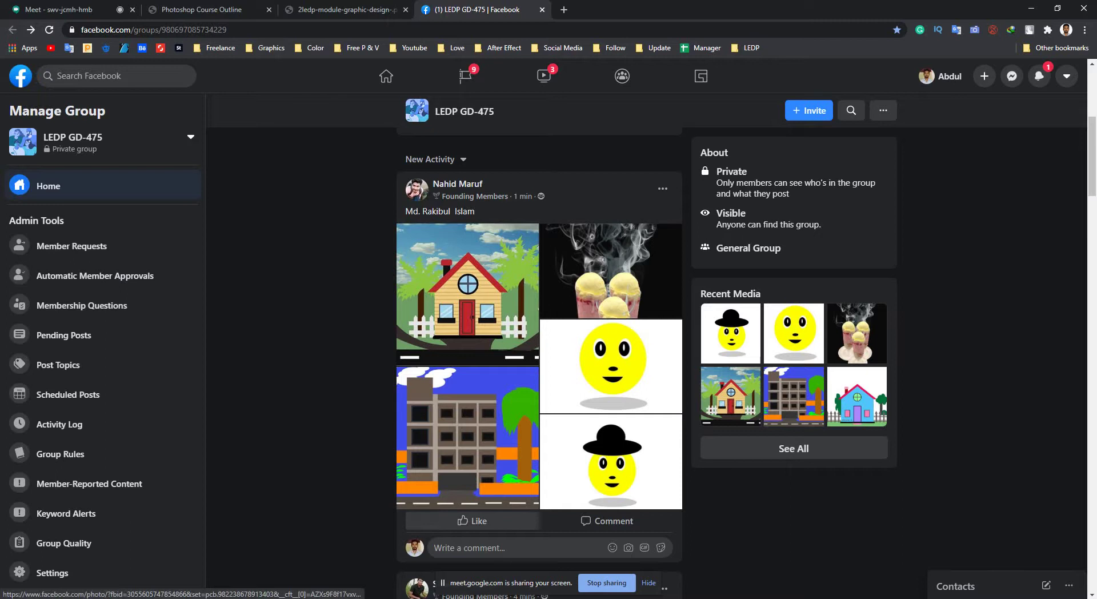
mouse_move(471, 521)
click(437, 492)
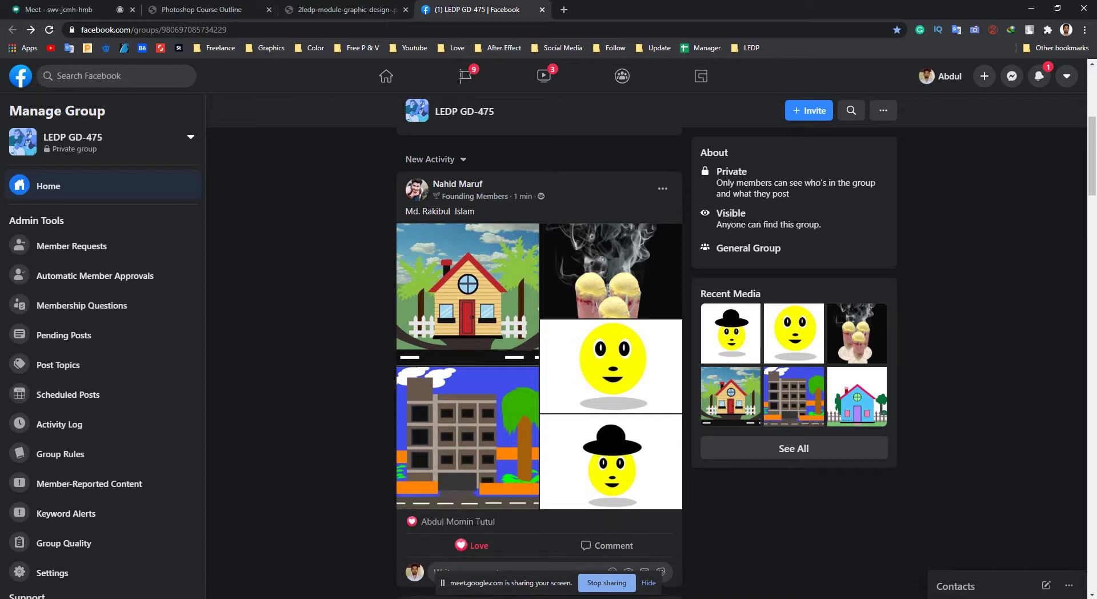
scroll(437, 492, down, 5)
scroll(538, 360, down, 10)
scroll(538, 360, up, 12)
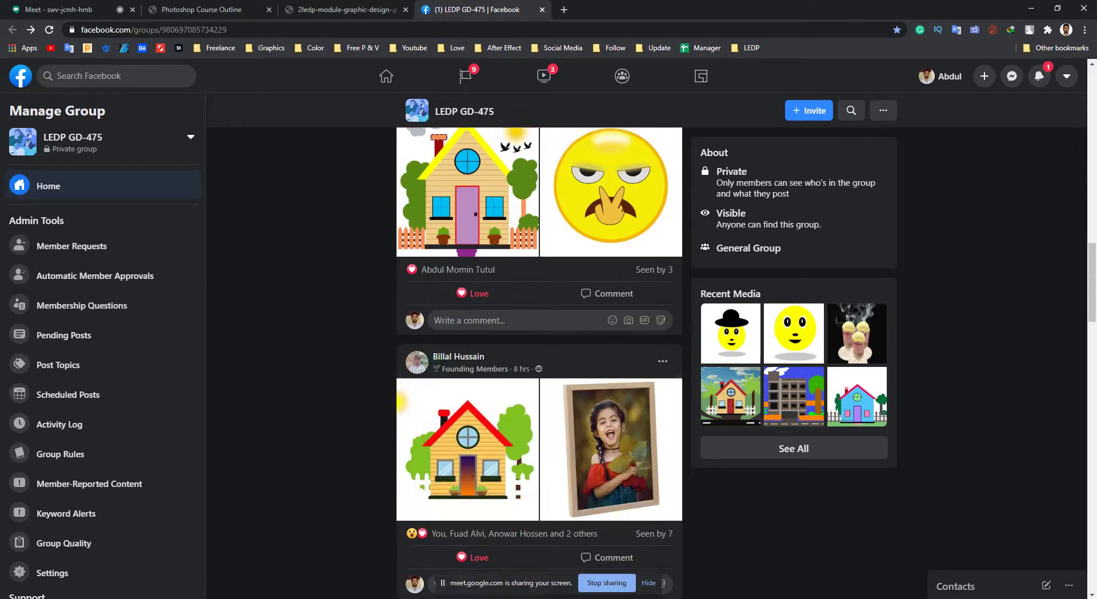
scroll(539, 360, up, 7)
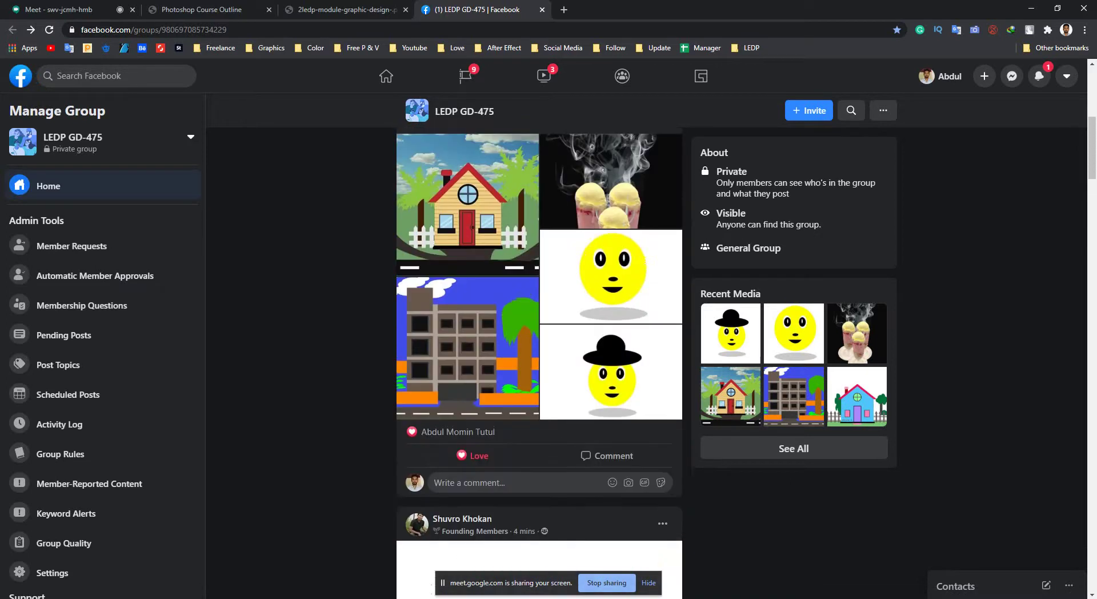
scroll(539, 359, down, 12)
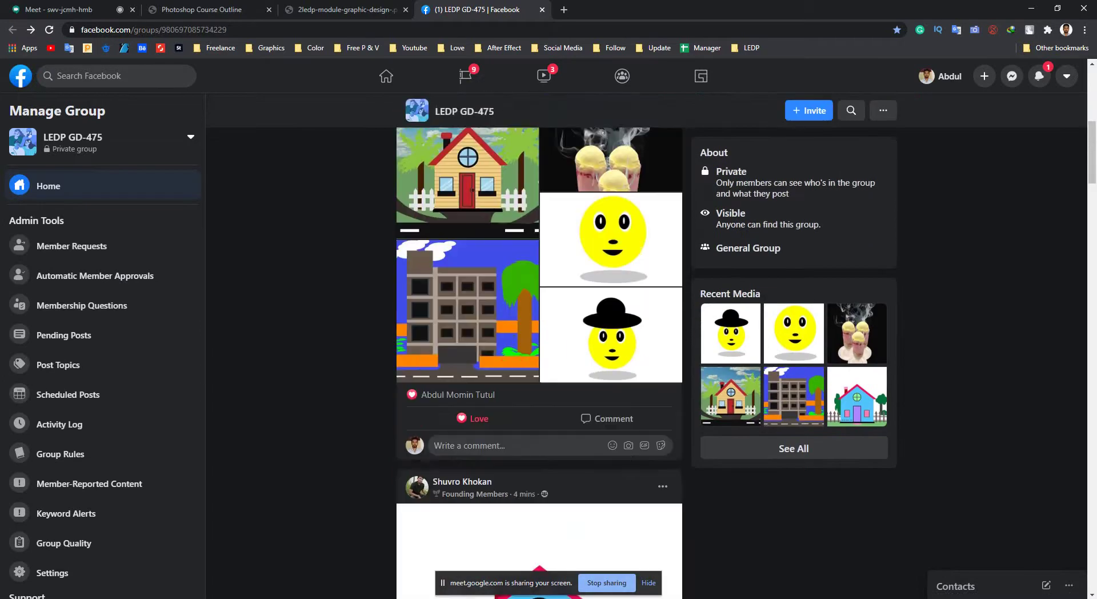
scroll(539, 360, down, 8)
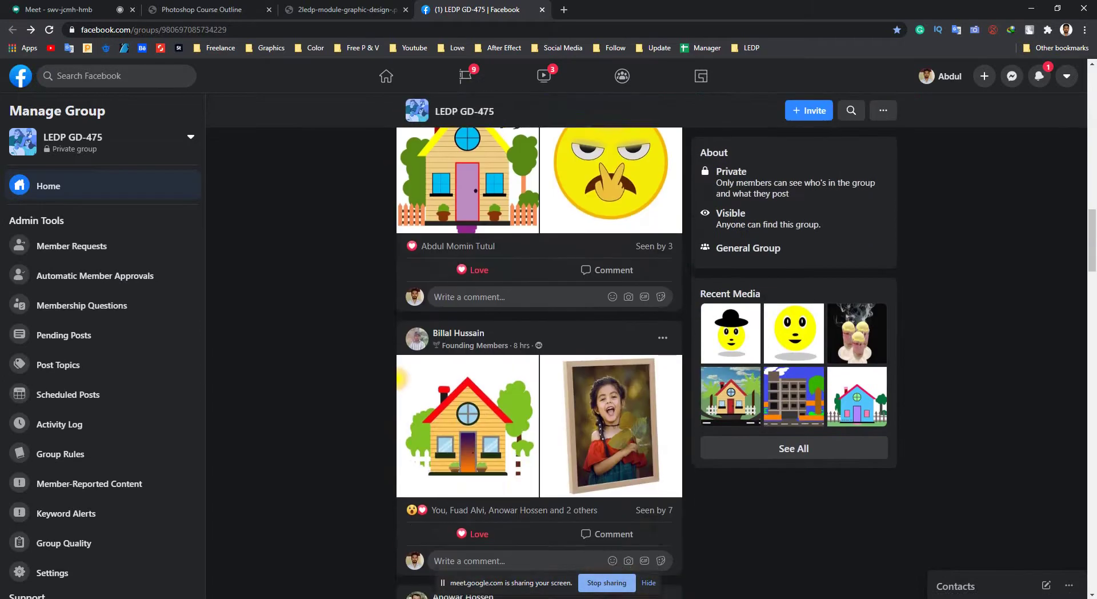
Check the Meet and module PDF tabs, read the course outline's Class 02 topics, then return to Photoshop.
key(ctrl+1)
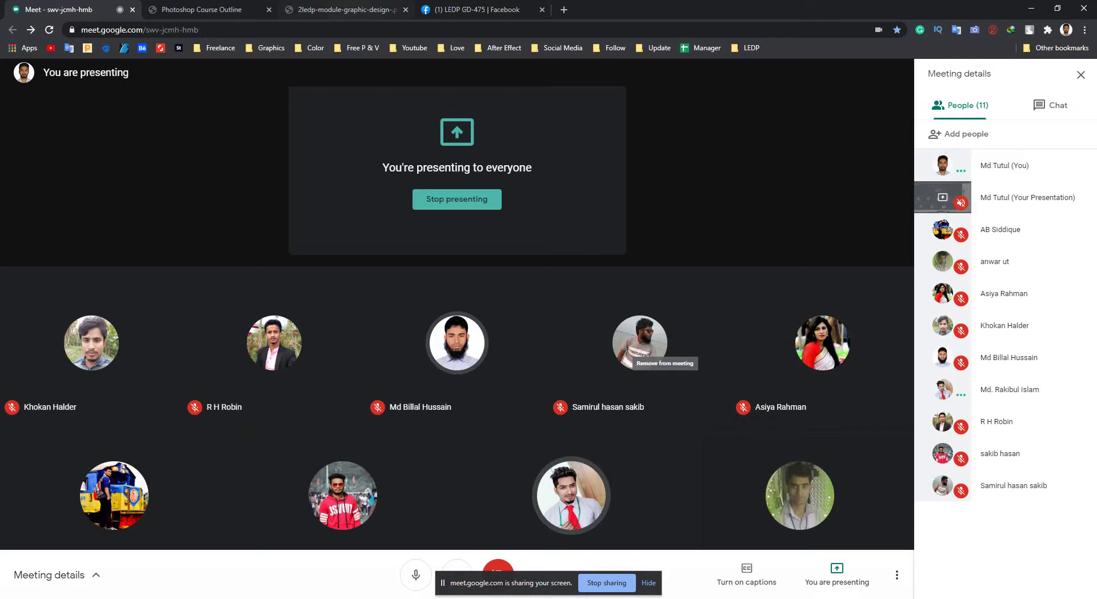
key(ctrl+3)
key(ctrl+2)
scroll(543, 342, up, 5)
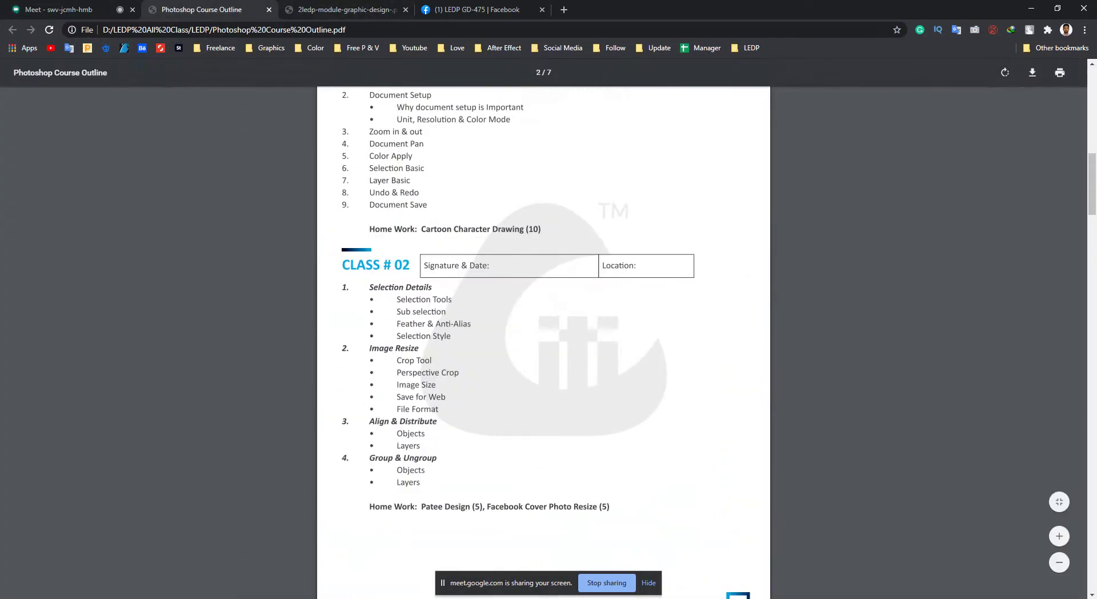
key(alt+Tab)
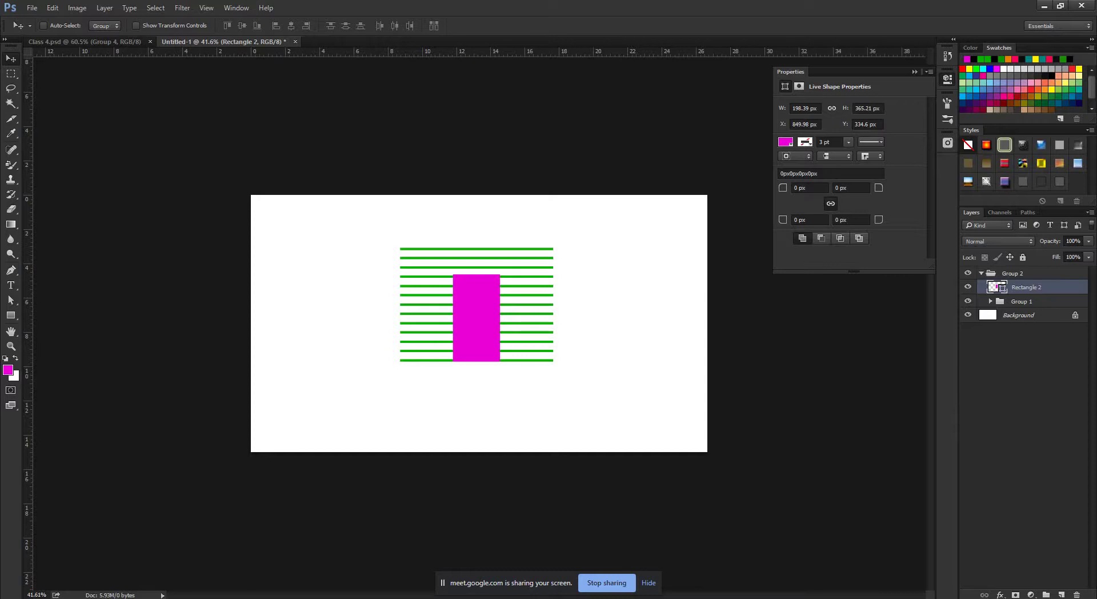
Switch from Untitled-1 to the Class 4.psd document and clear the properties panel away.
key(ctrl+Tab)
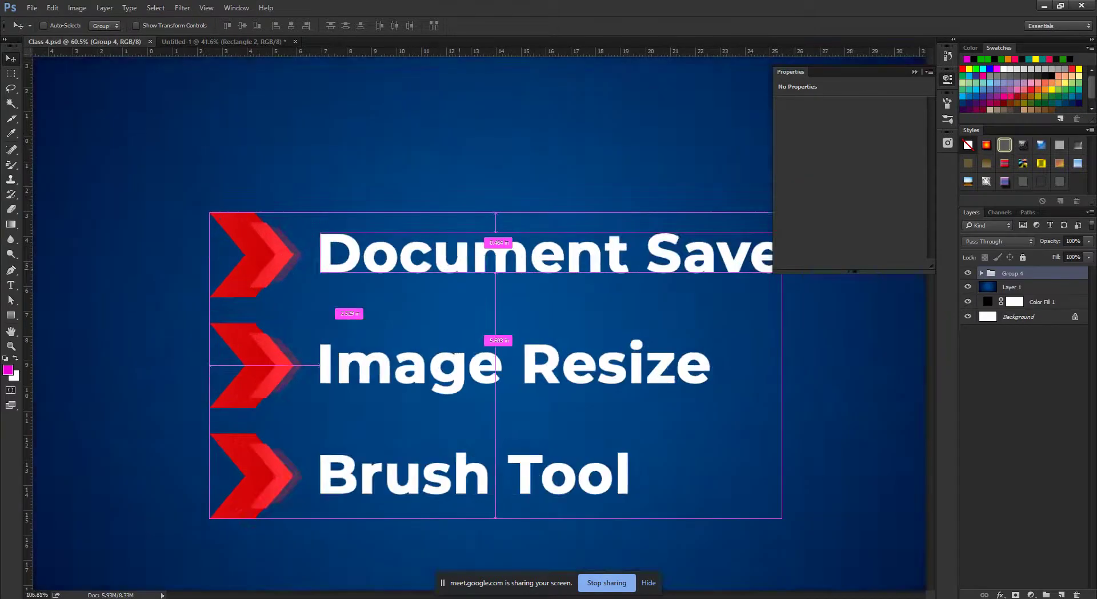
scroll(480, 324, up, 2)
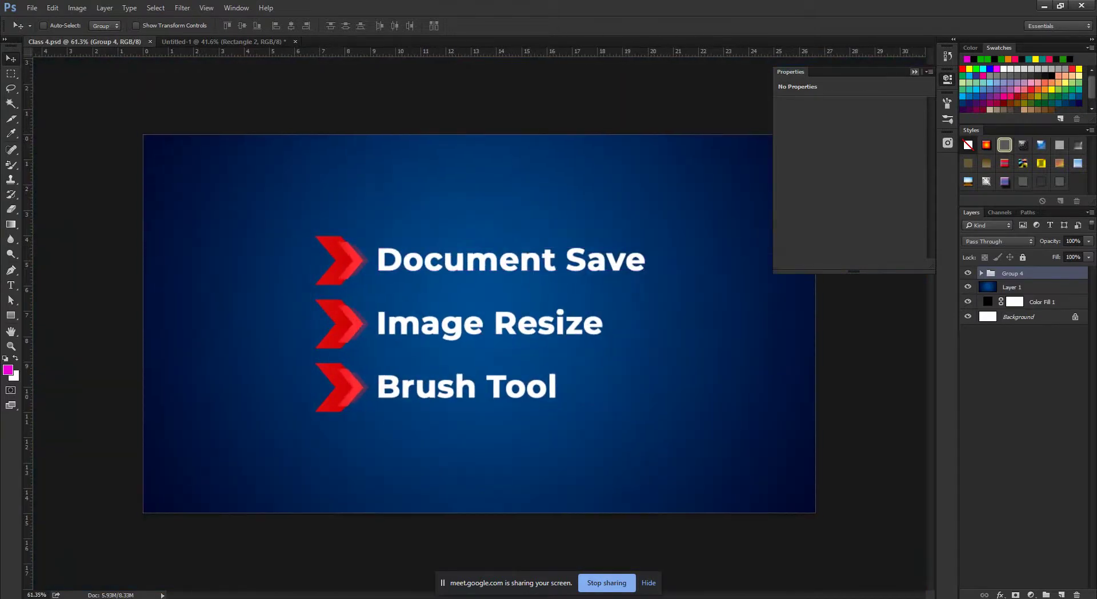
click(914, 72)
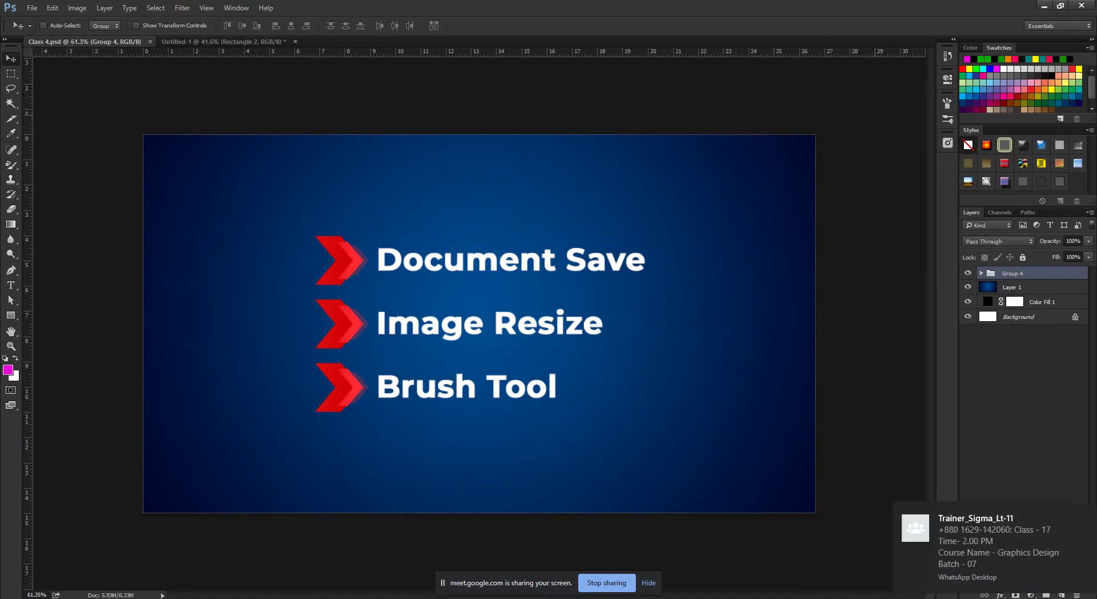
key(ctrl+Tab)
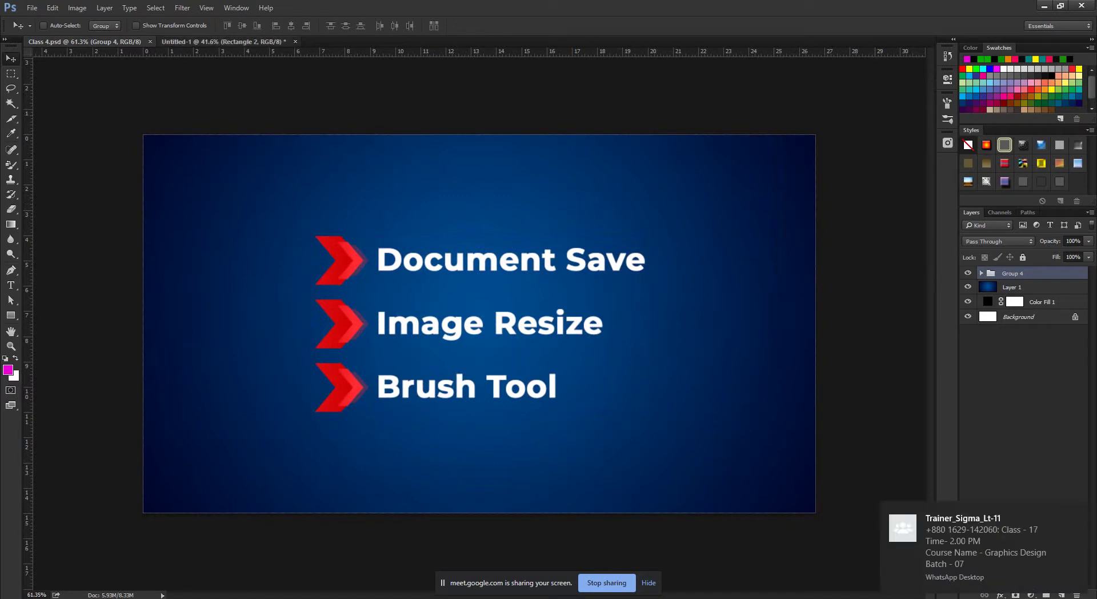
key(ctrl+Tab)
Open Facebook Cover.psd from Desktop\Photoshop and zoom the view to fit the cover.
key(alt+f)
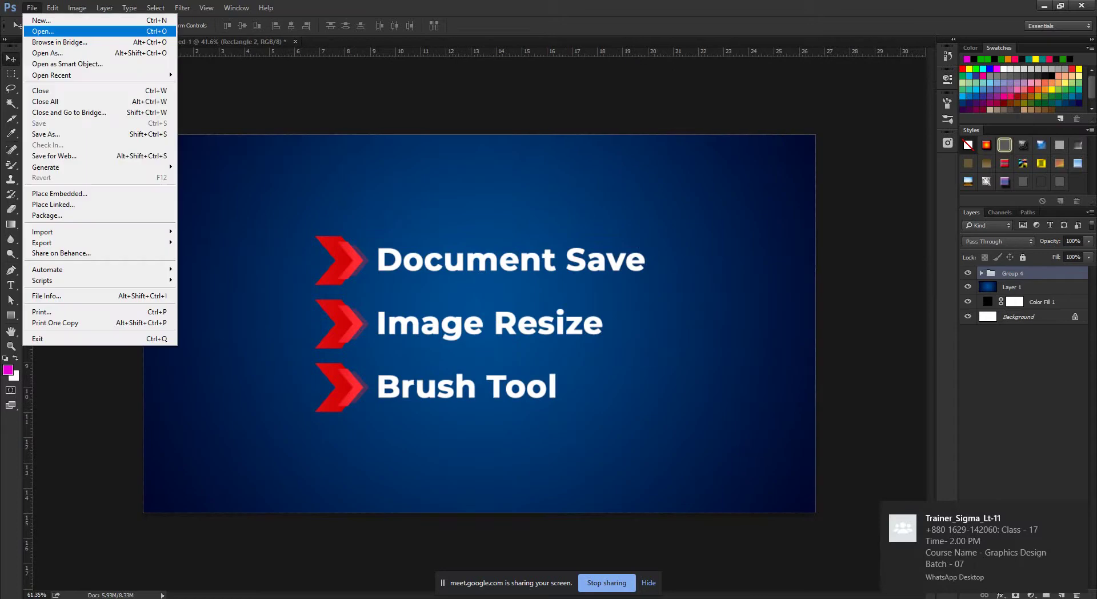
key(o)
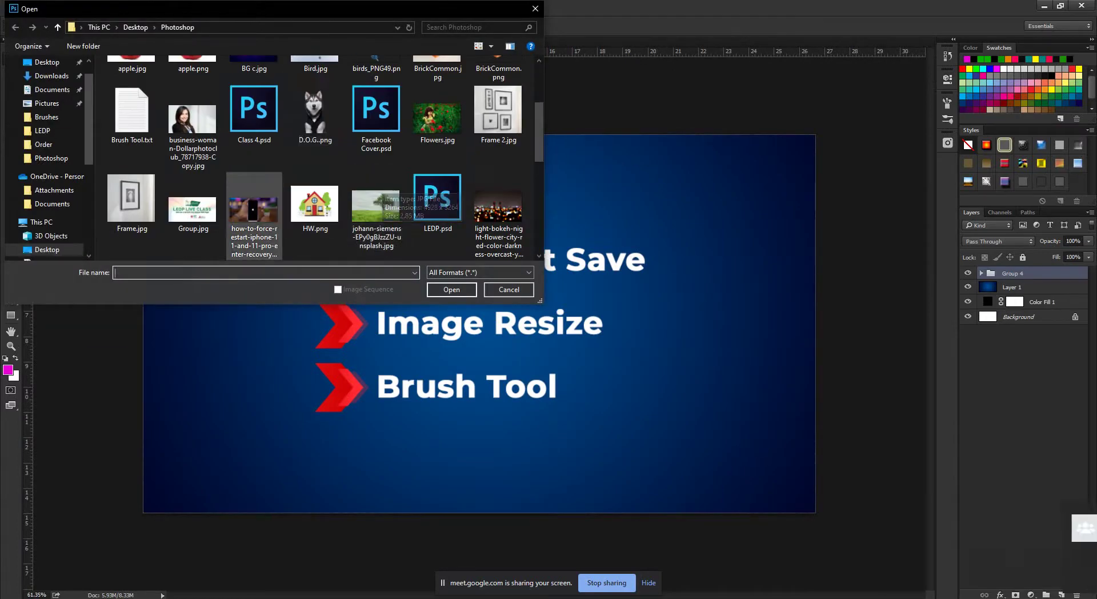
double_click(376, 115)
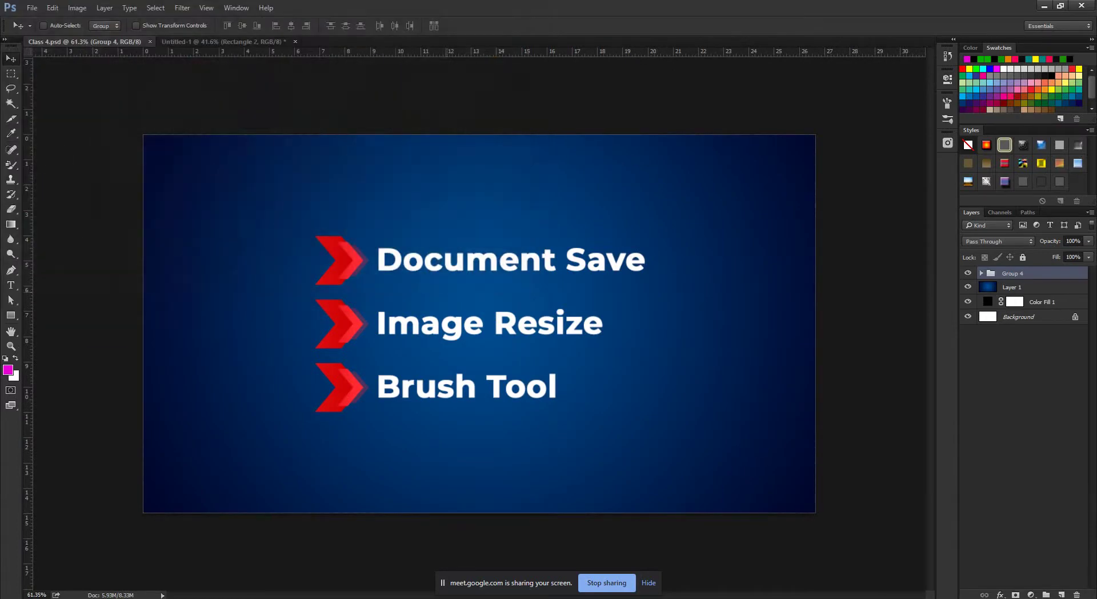
scroll(490, 259, up, 5)
scroll(491, 259, down, 5)
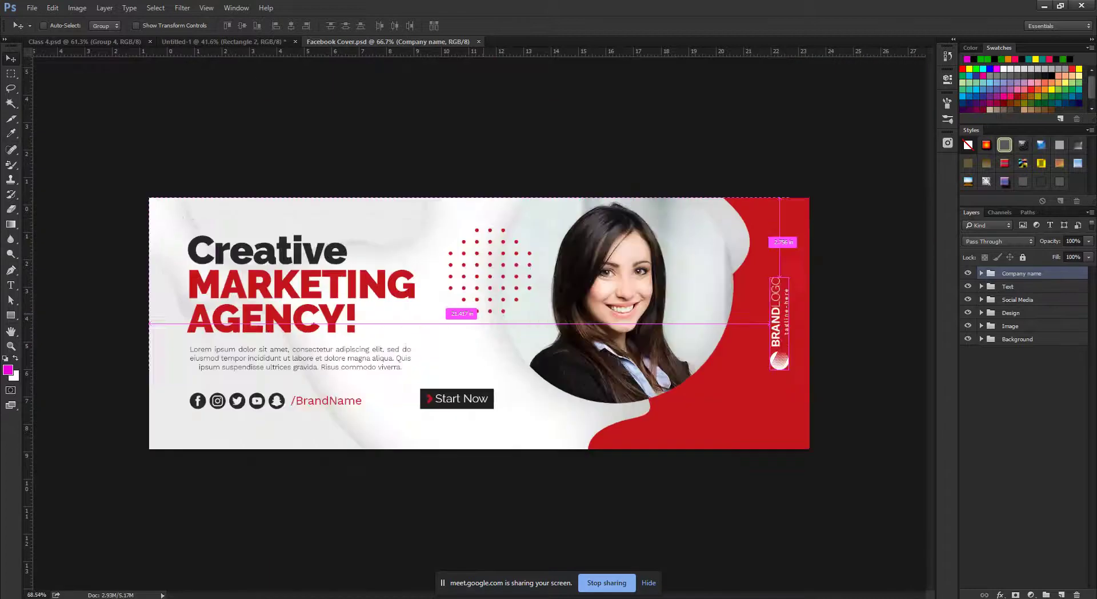
scroll(490, 259, up, 1)
scroll(490, 259, down, 1)
scroll(490, 259, up, 1)
scroll(850, 313, down, 4)
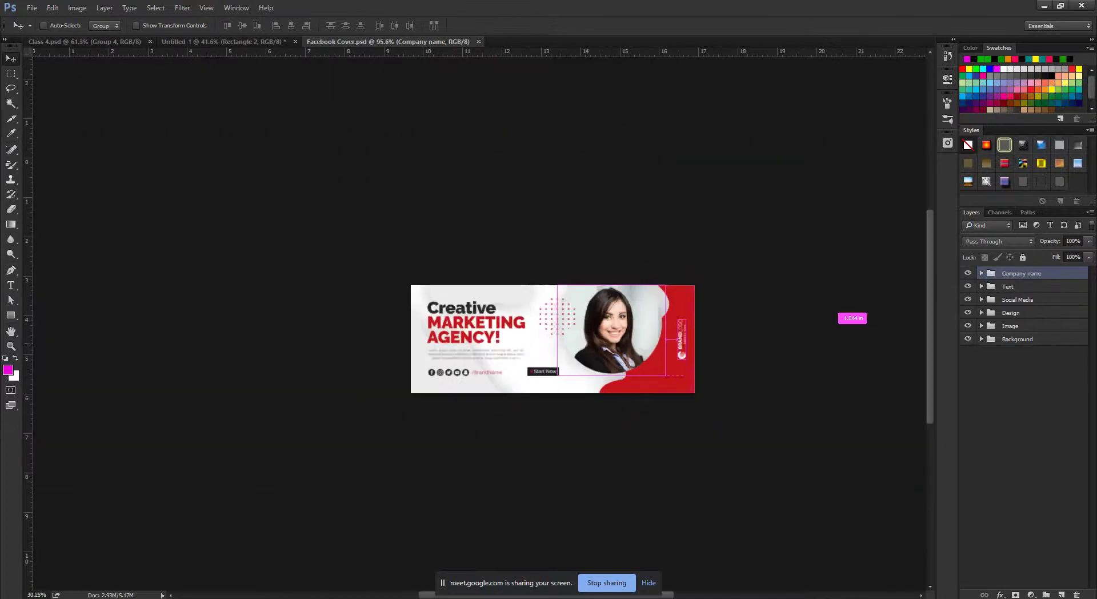
scroll(850, 313, up, 4)
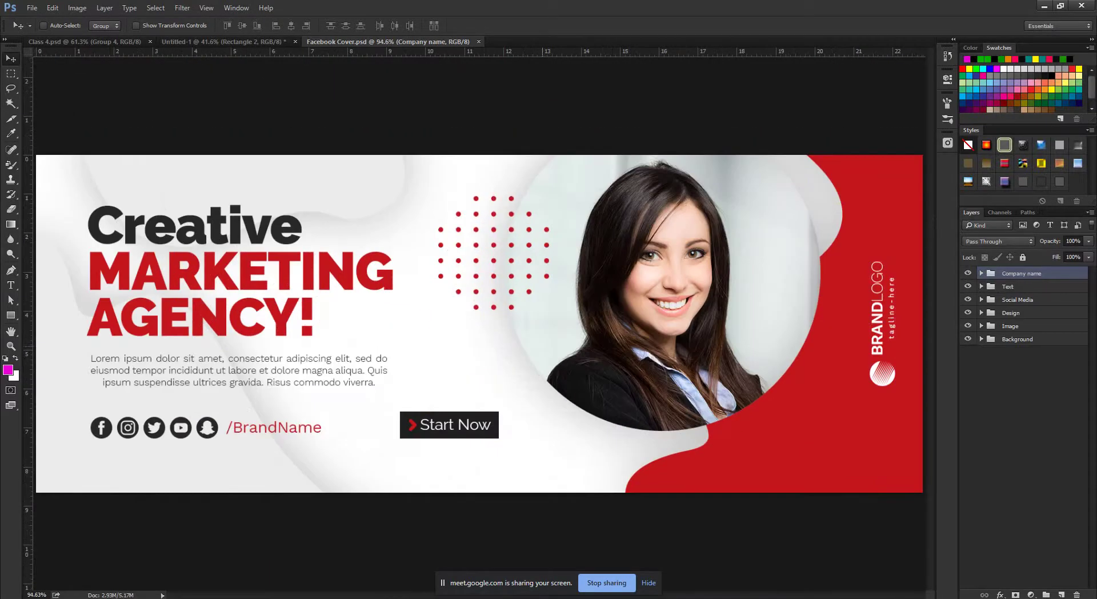
scroll(849, 313, down, 4)
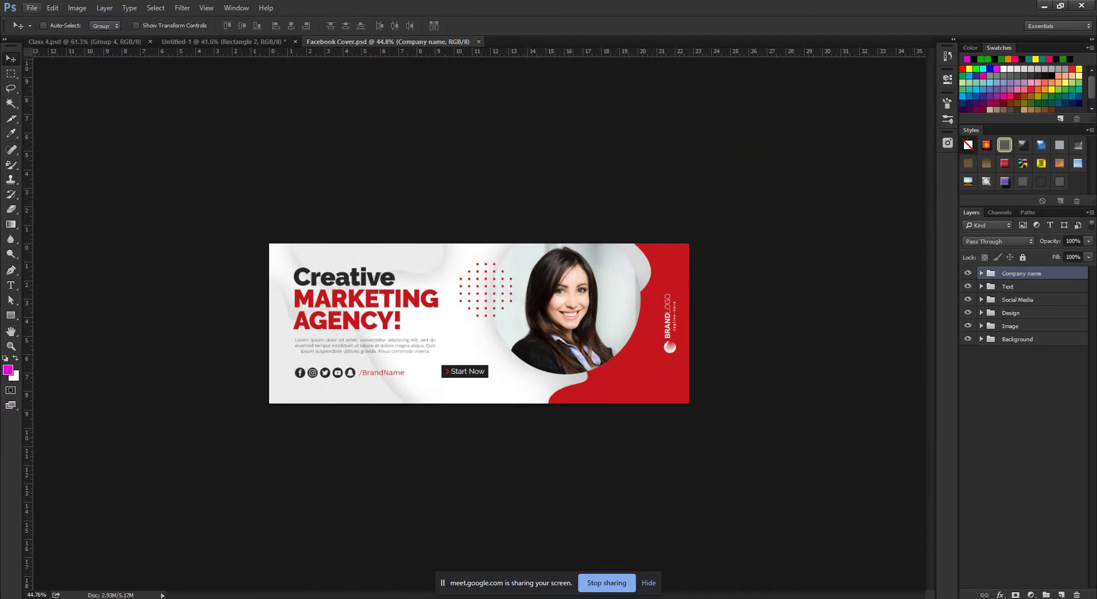
key(alt+f)
key(Down)
key(Down)
key(Down)
key(Down)
key(Down)
key(Down)
key(Down)
key(Down)
key(Down)
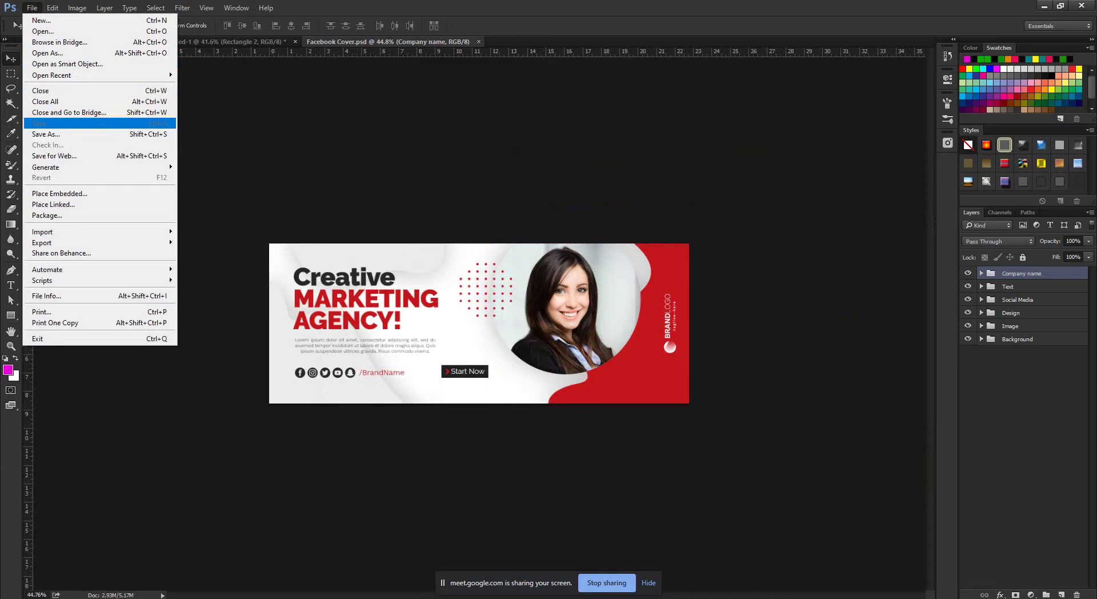
Check the cover's Image Size (1640 × 624 px) and close it without changes.
key(Left)
key(Left)
key(Escape)
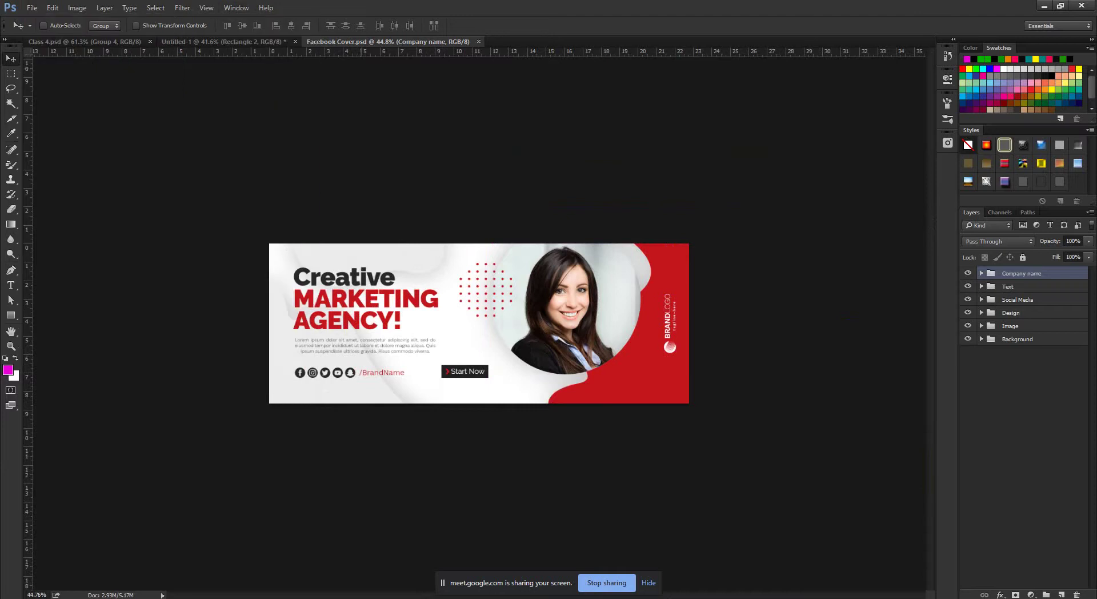
key(alt+i)
key(Down)
key(Down)
key(Down)
key(Down)
key(Down)
key(Return)
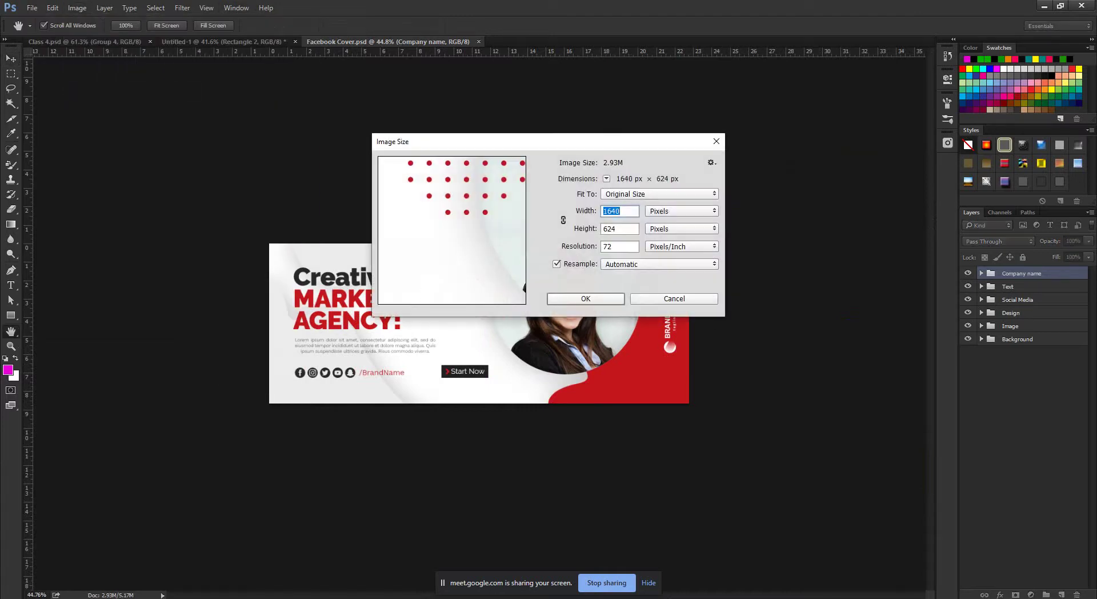
key(Escape)
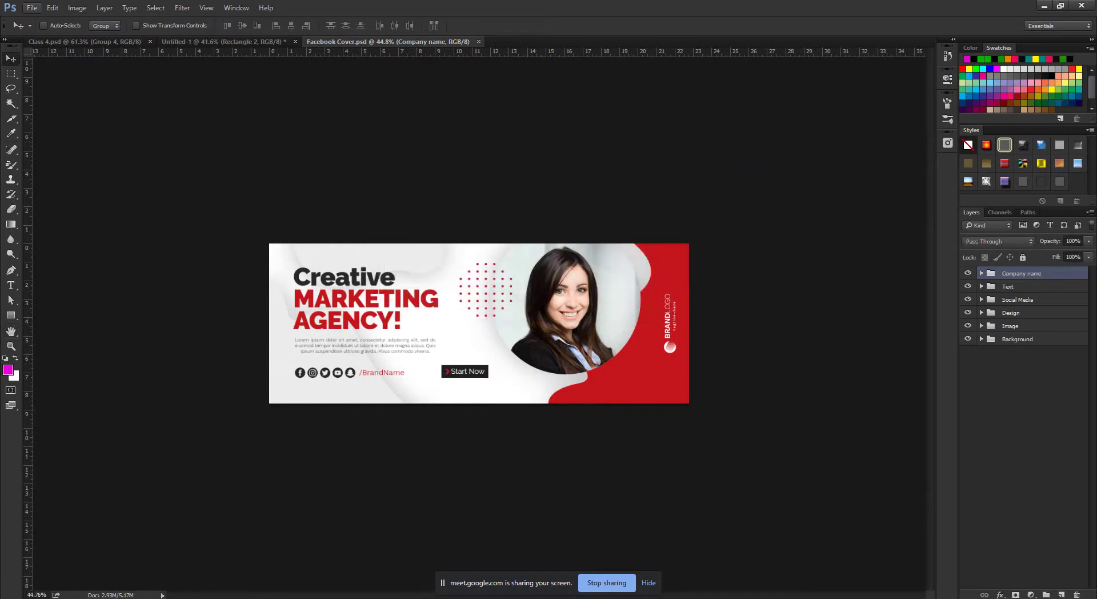
Create a new blank document 1640 px wide and 624 px high.
key(ctrl+n)
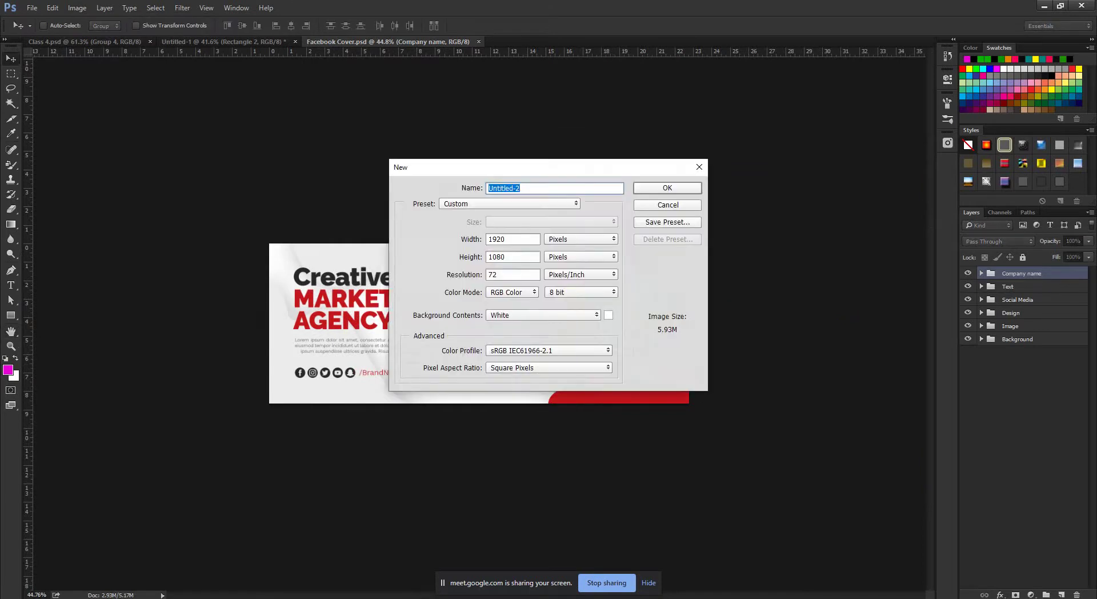
key(Tab)
key(Tab)
text(1640)
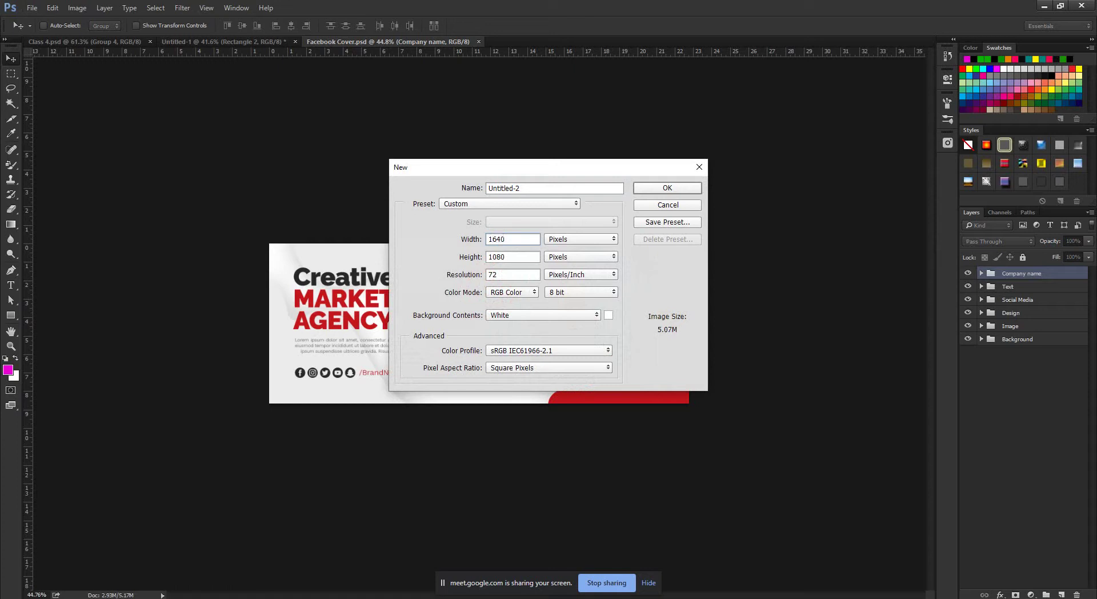
key(Tab)
text(624)
key(Return)
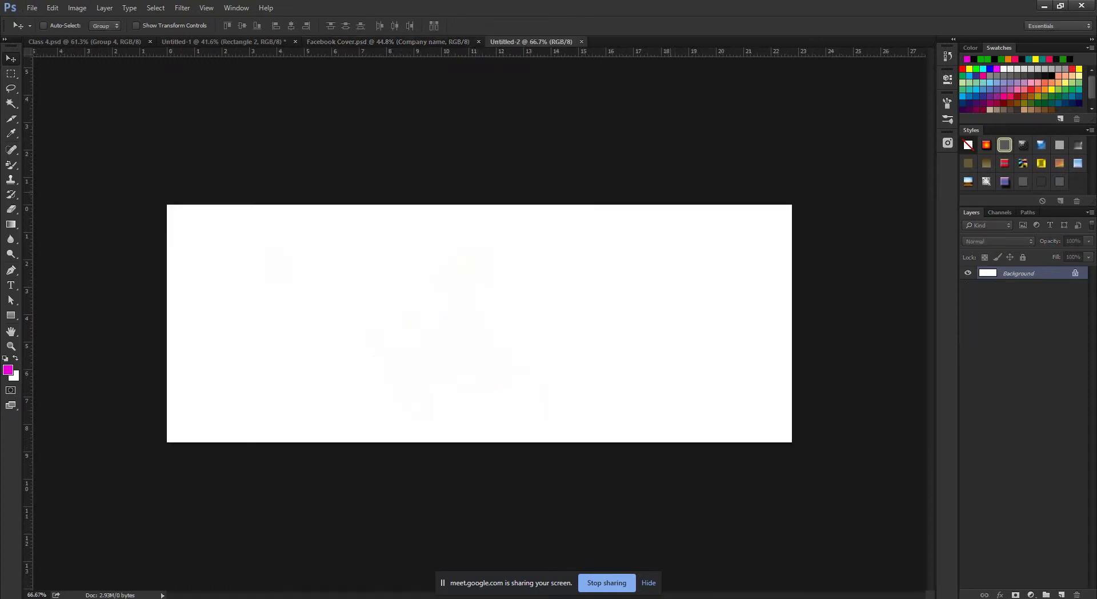
Move all the Facebook Cover layer groups into Untitled-2 and group them as Group 1.
click(423, 41)
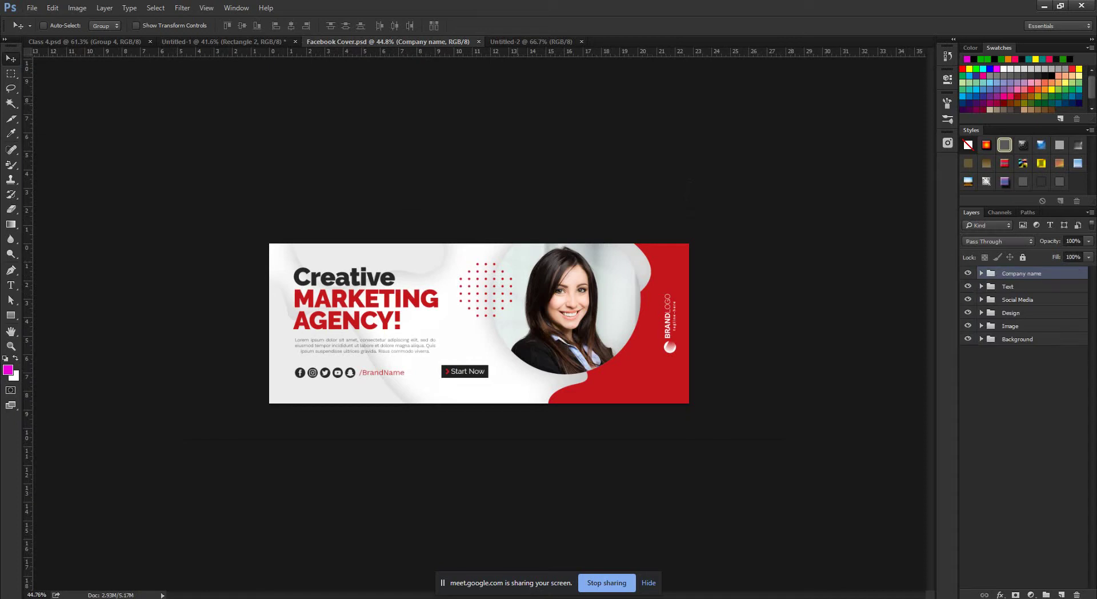
scroll(479, 324, up, 2)
key(ctrl+Tab)
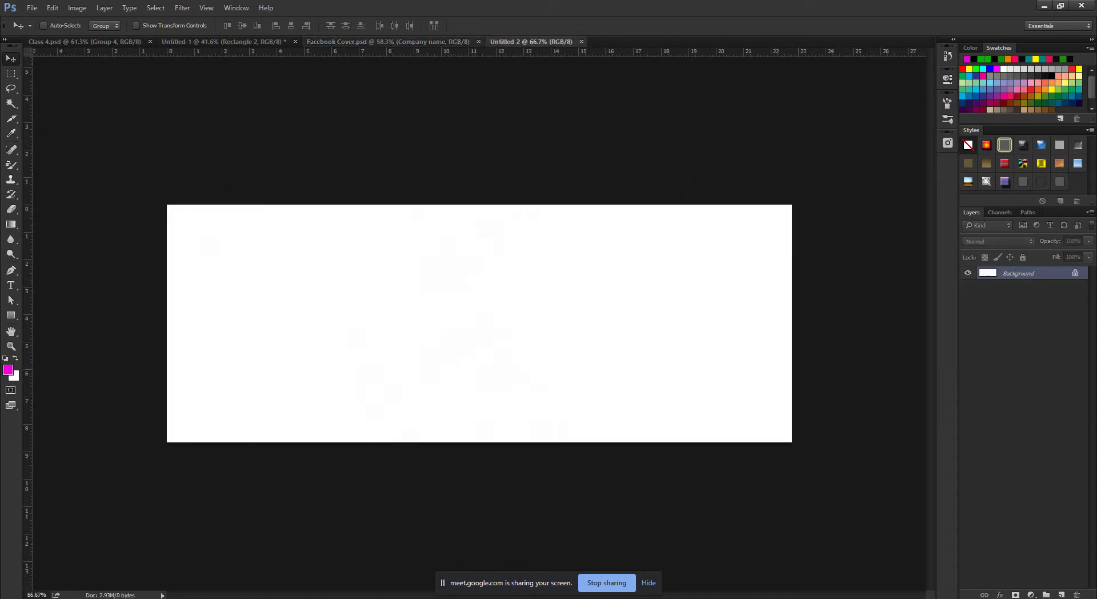
key(ctrl+shift+Tab)
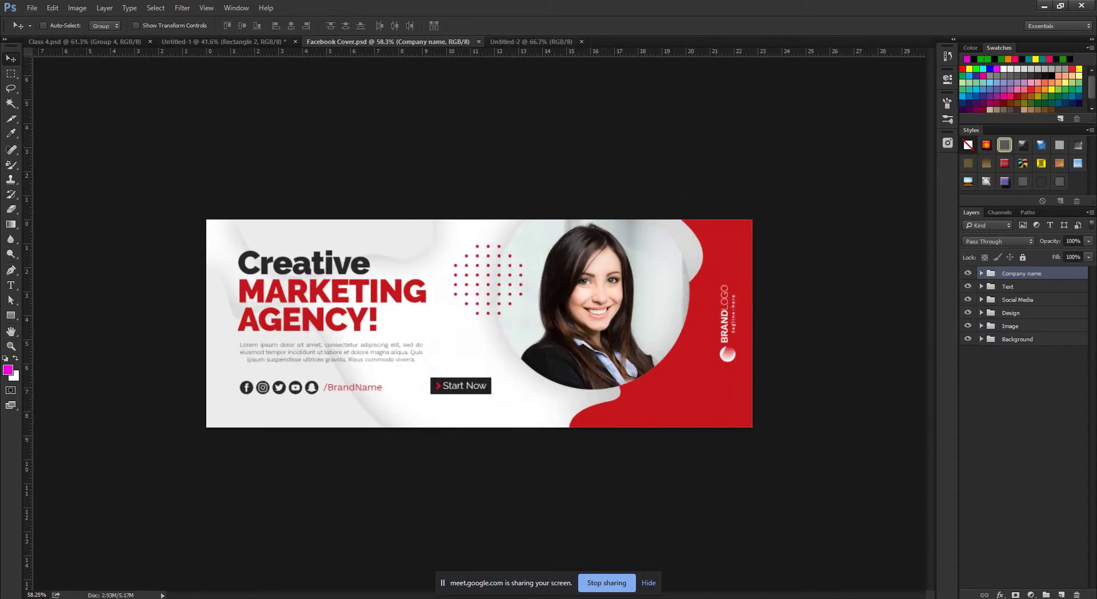
key(ctrl+alt+a)
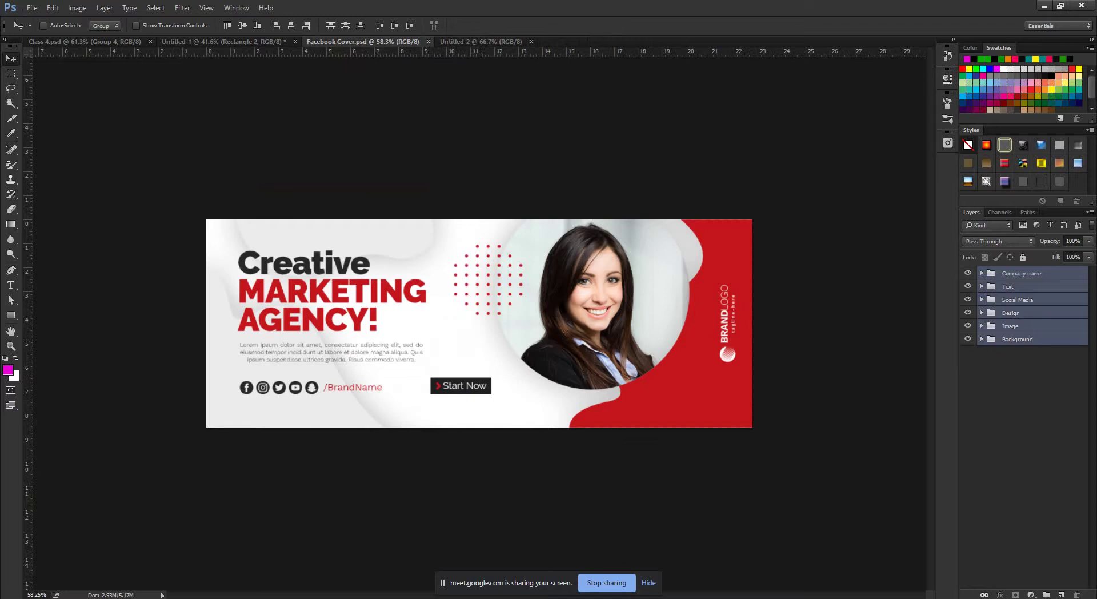
drag(502, 329, 503, 320)
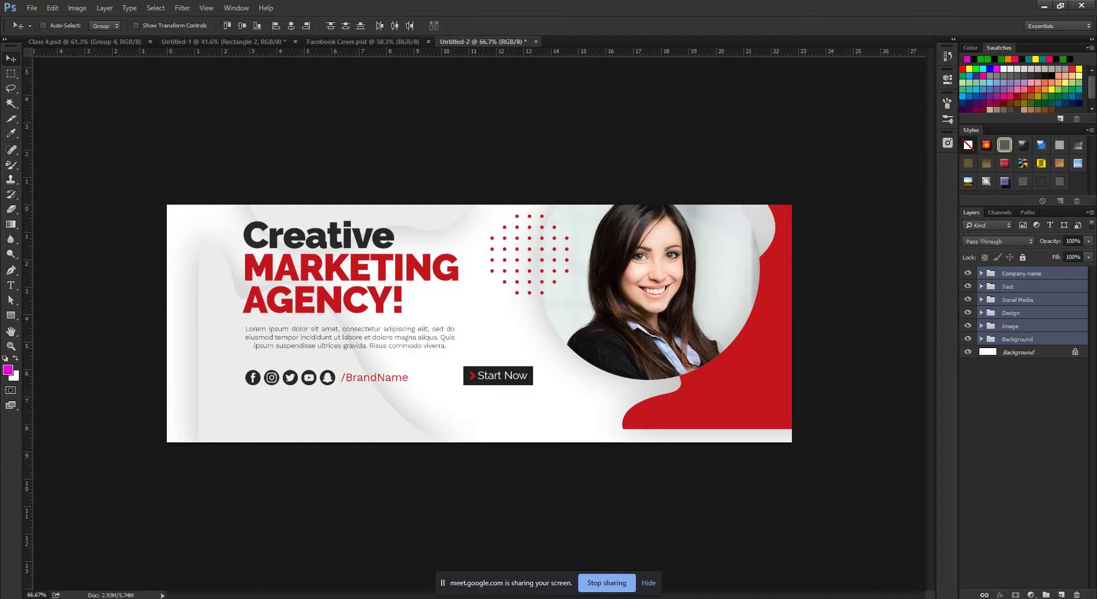
key(ctrl+g)
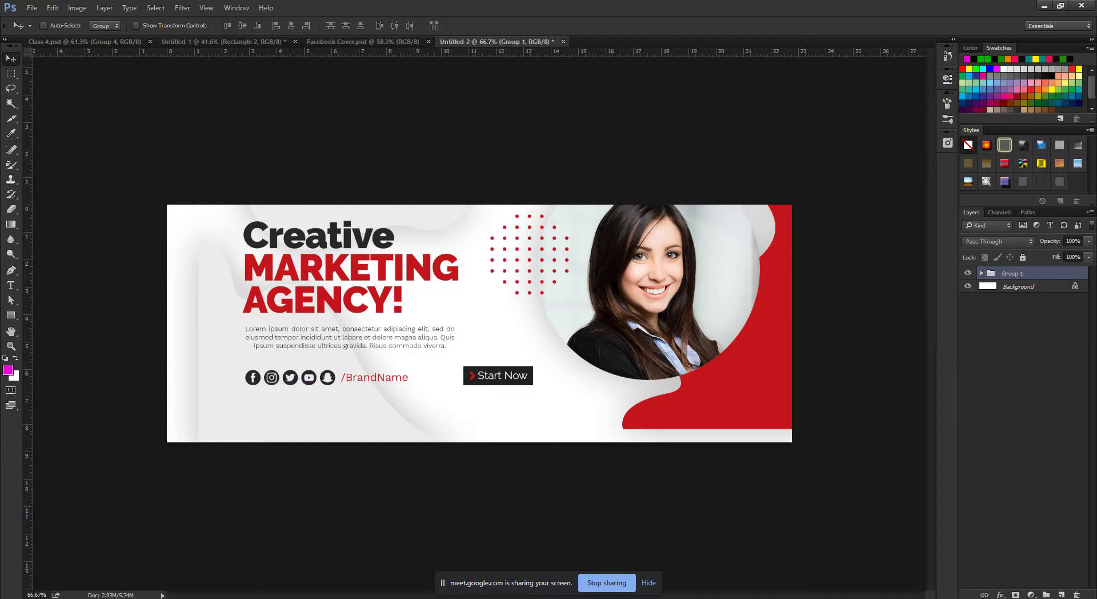
Centre Group 1 horizontally and vertically on the 1640 × 624 canvas and expand it.
key(ctrl+a)
click(290, 26)
click(241, 26)
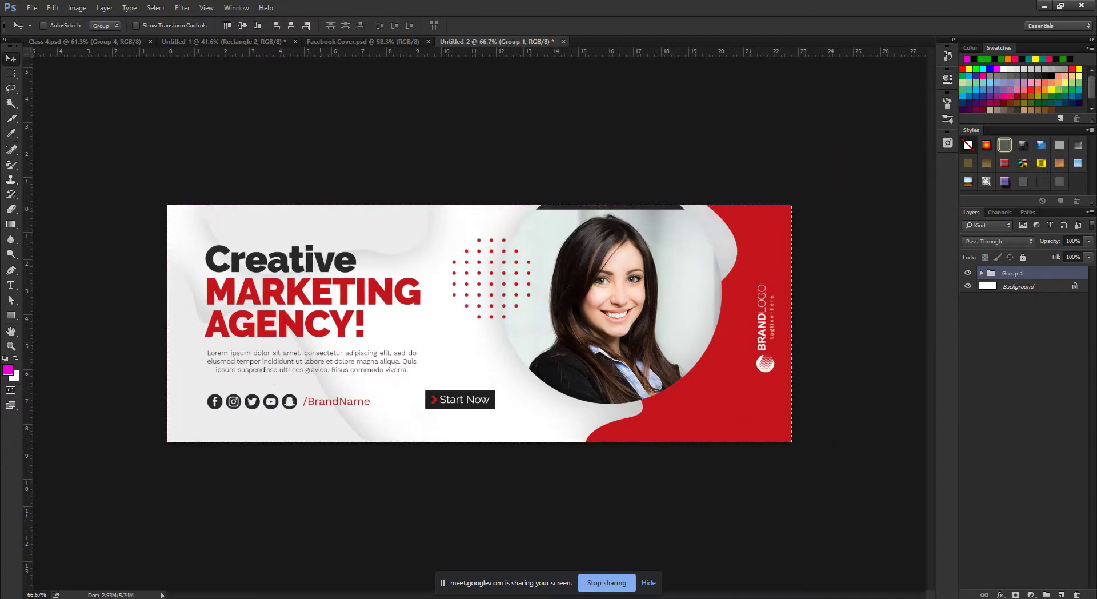
key(ctrl+d)
scroll(479, 322, up, 3)
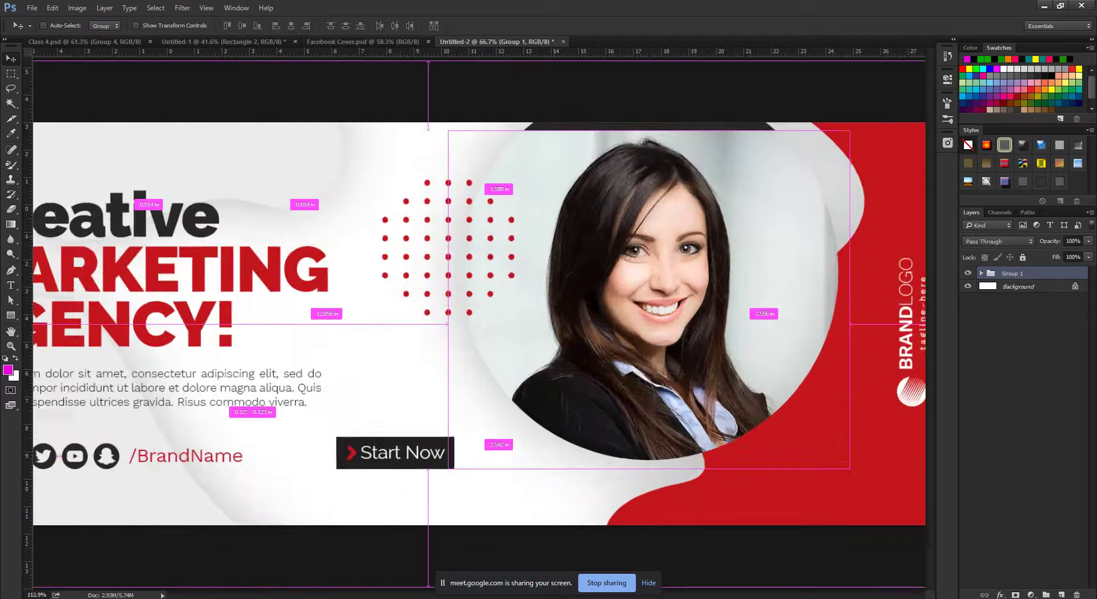
scroll(479, 323, down, 5)
scroll(479, 323, up, 4)
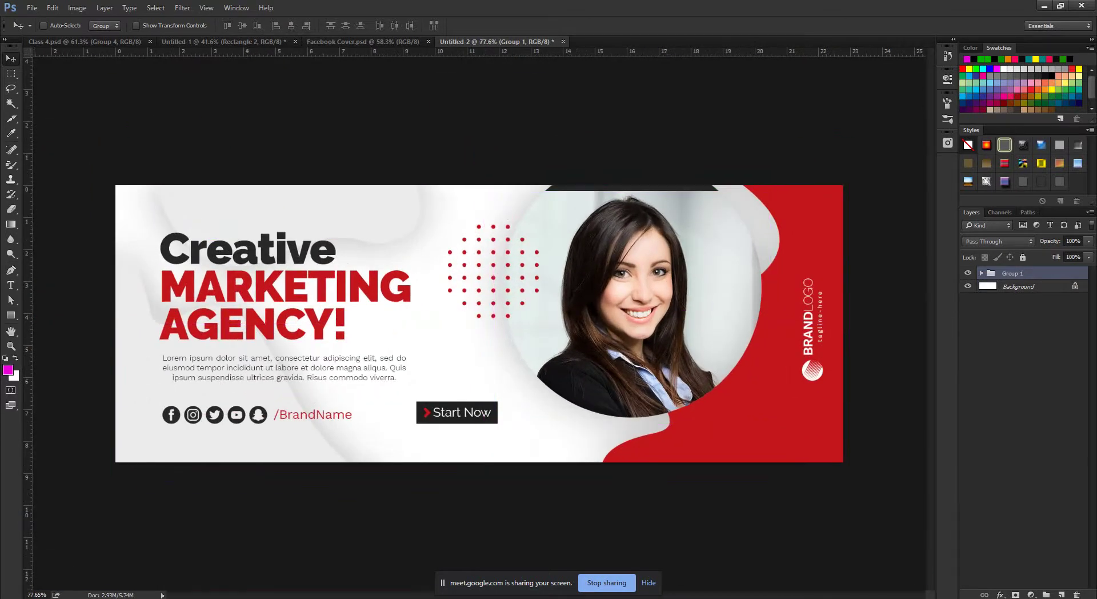
click(981, 273)
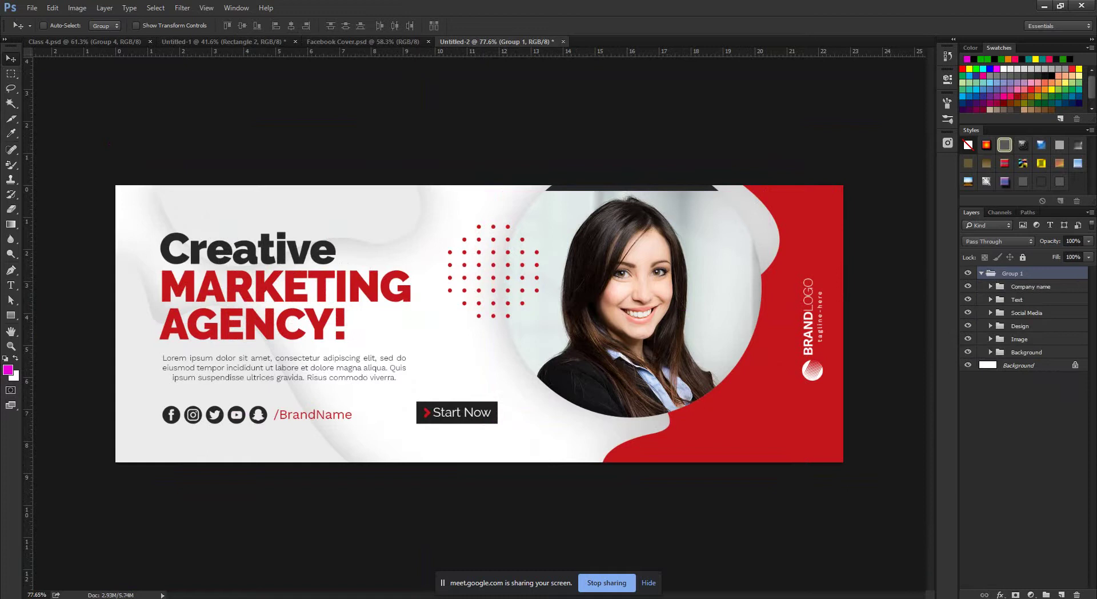
Inspect Group 1 by toggling visibility of the Design group, portrait photo and Background group.
click(990, 339)
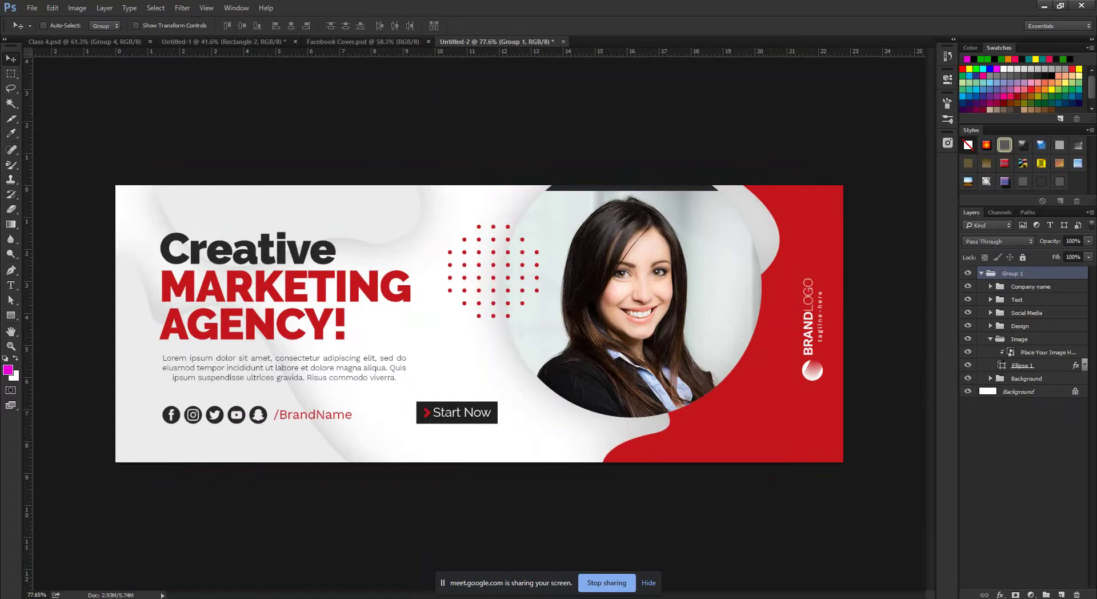
click(990, 339)
click(1017, 300)
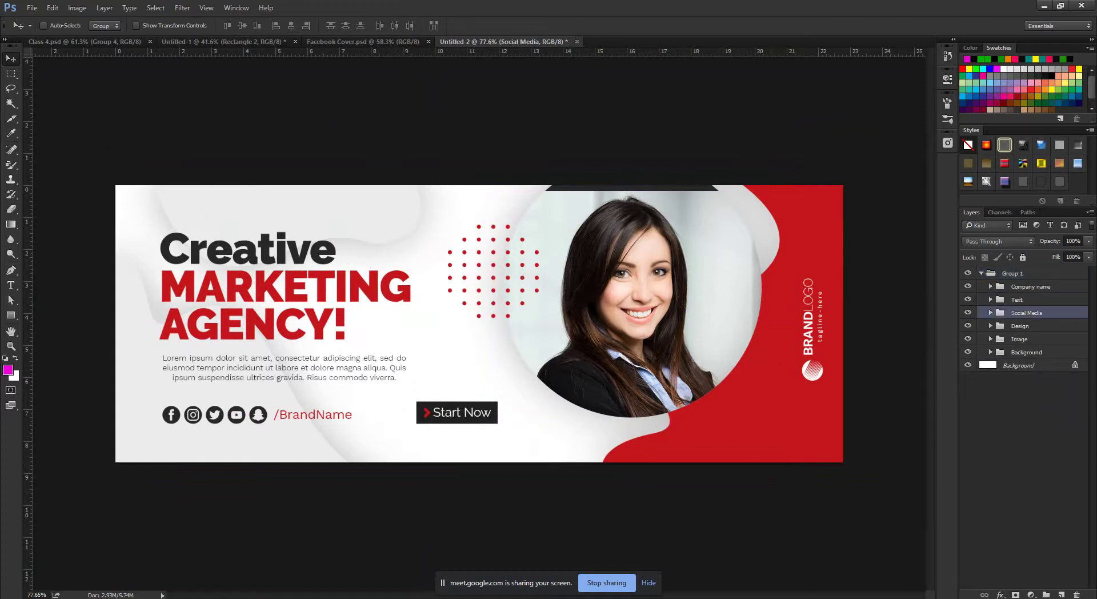
click(1022, 326)
click(968, 326)
click(967, 326)
click(968, 339)
click(968, 338)
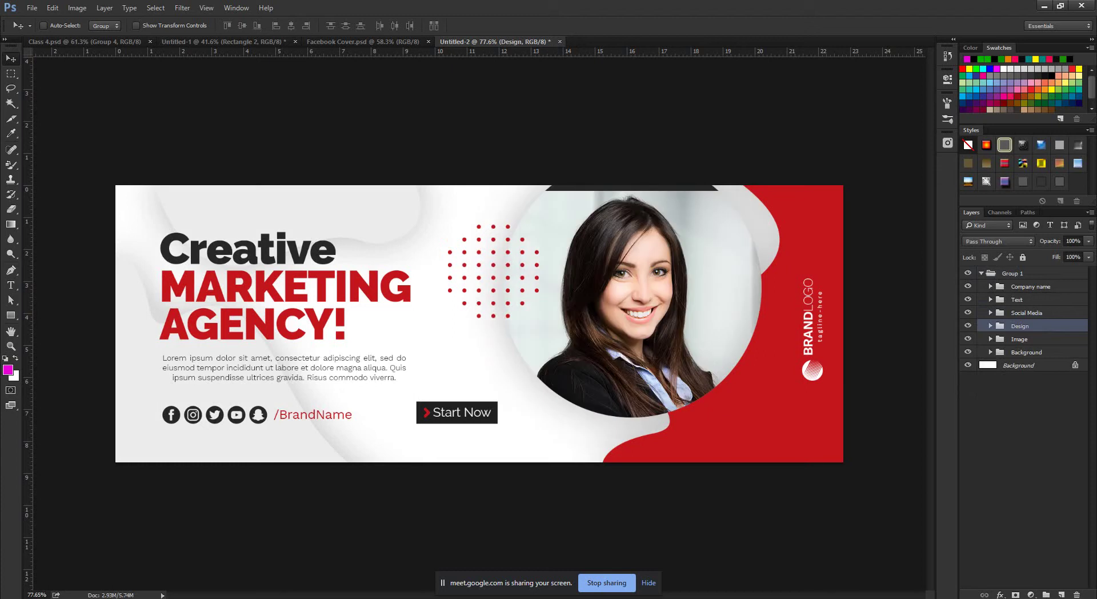
click(967, 352)
click(968, 352)
click(968, 352)
click(968, 351)
Shift the portrait photo up and right inside its circle, then collapse the Image group.
click(990, 339)
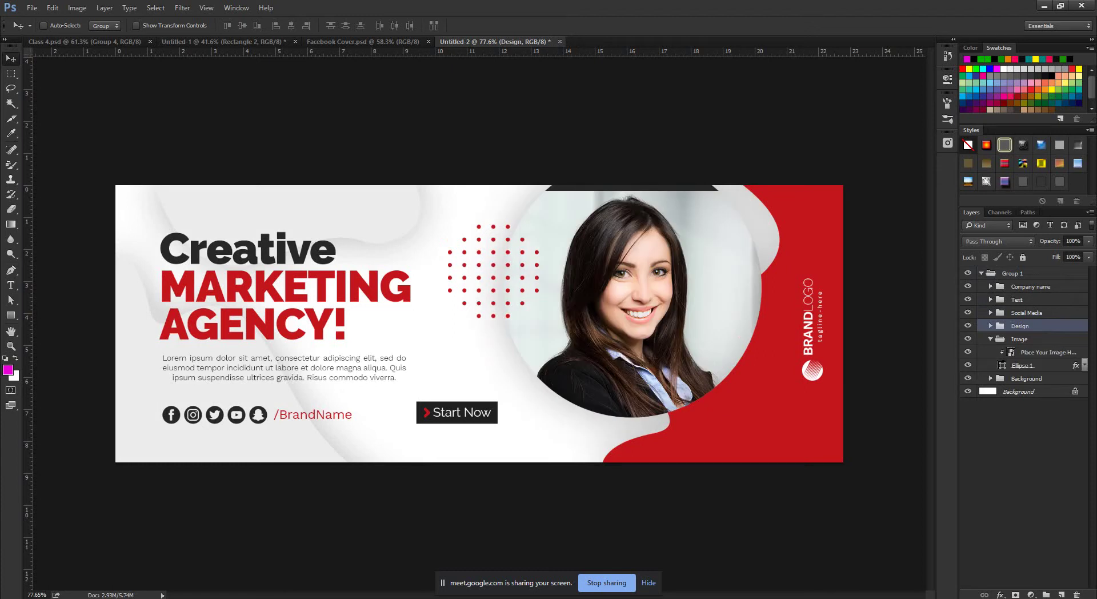
click(1006, 351)
drag(643, 260, 654, 249)
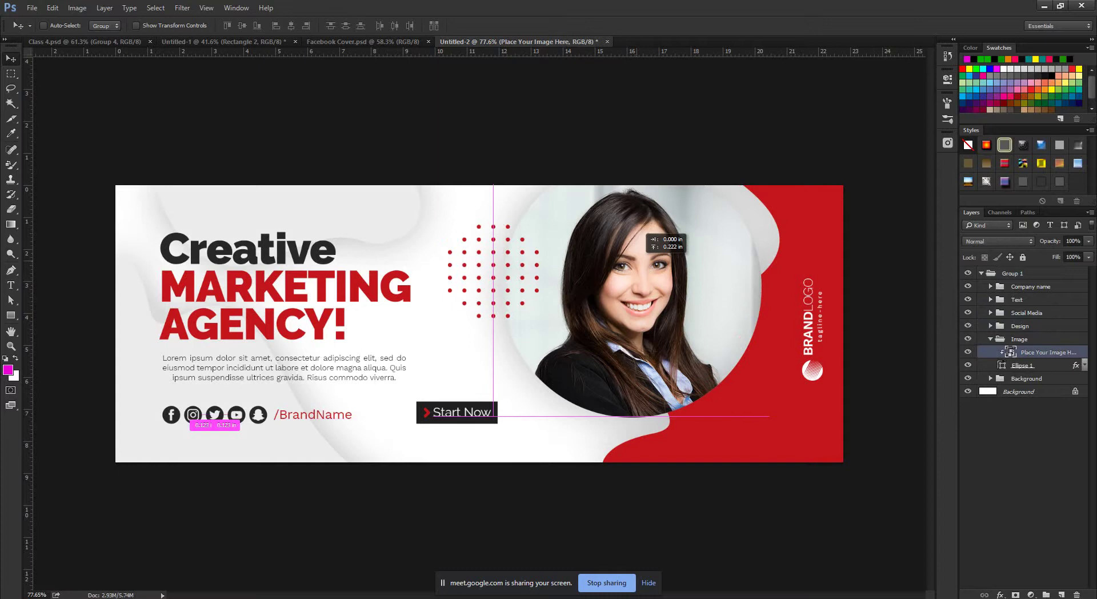
key(ctrl+minus)
scroll(479, 323, up, 2)
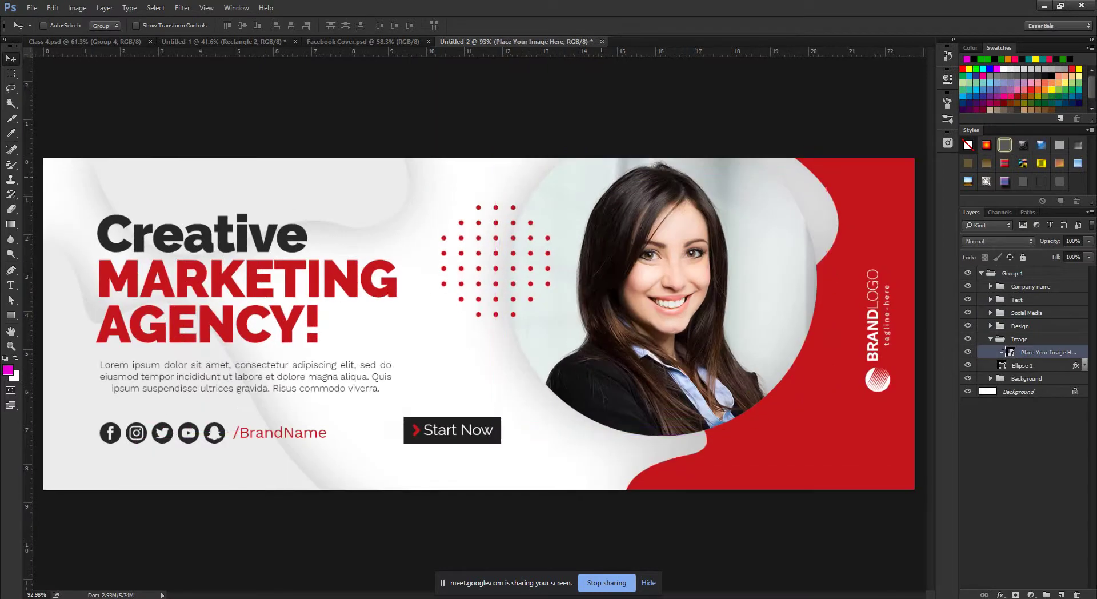
scroll(478, 323, down, 3)
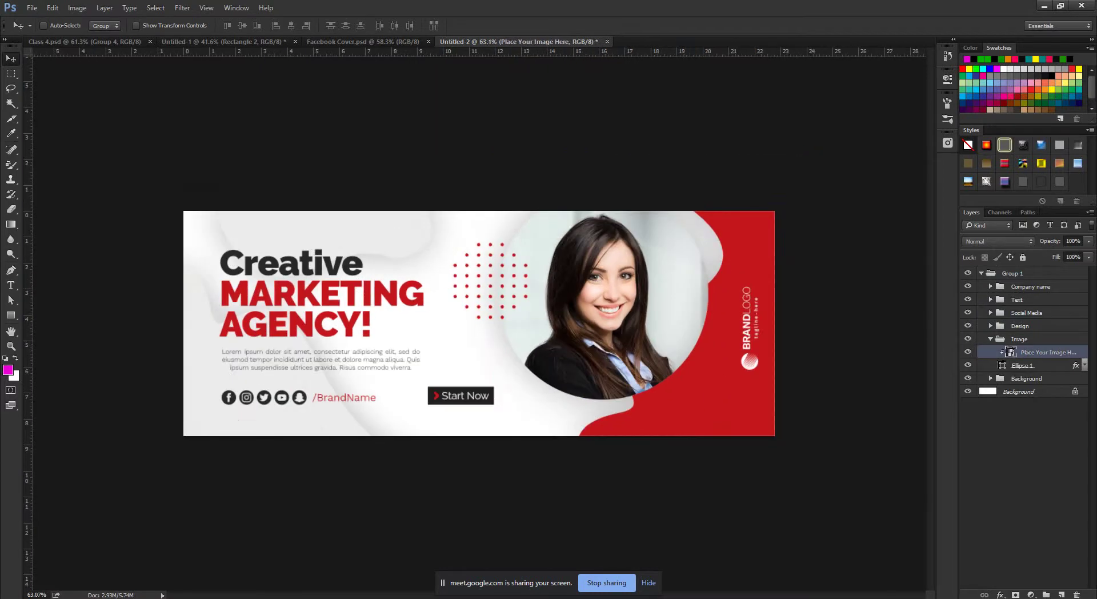
click(990, 339)
click(1022, 434)
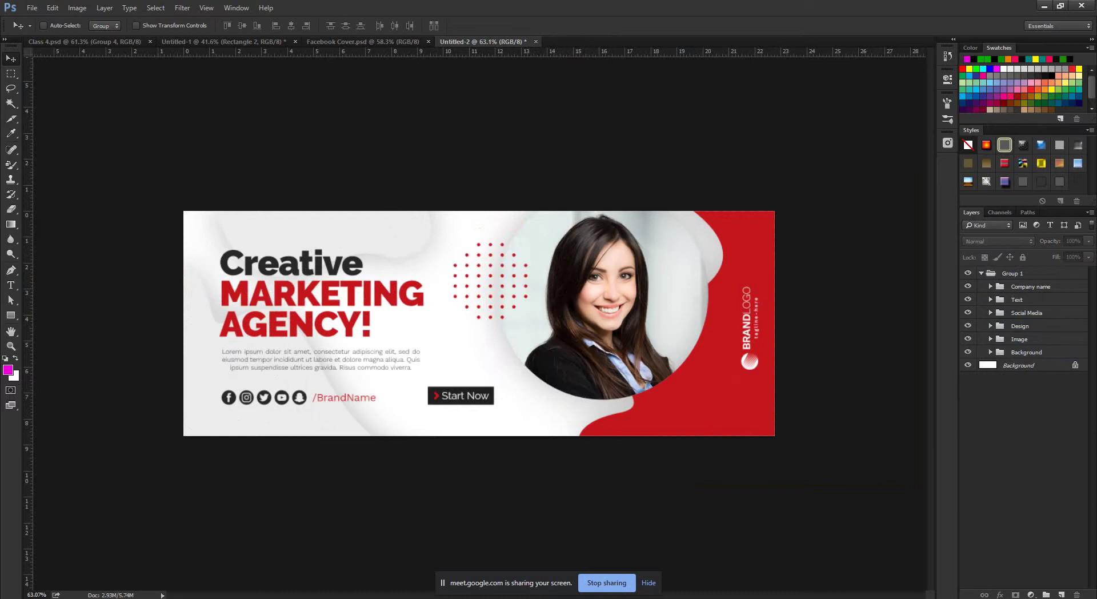
scroll(387, 317, up, 1)
scroll(479, 323, down, 2)
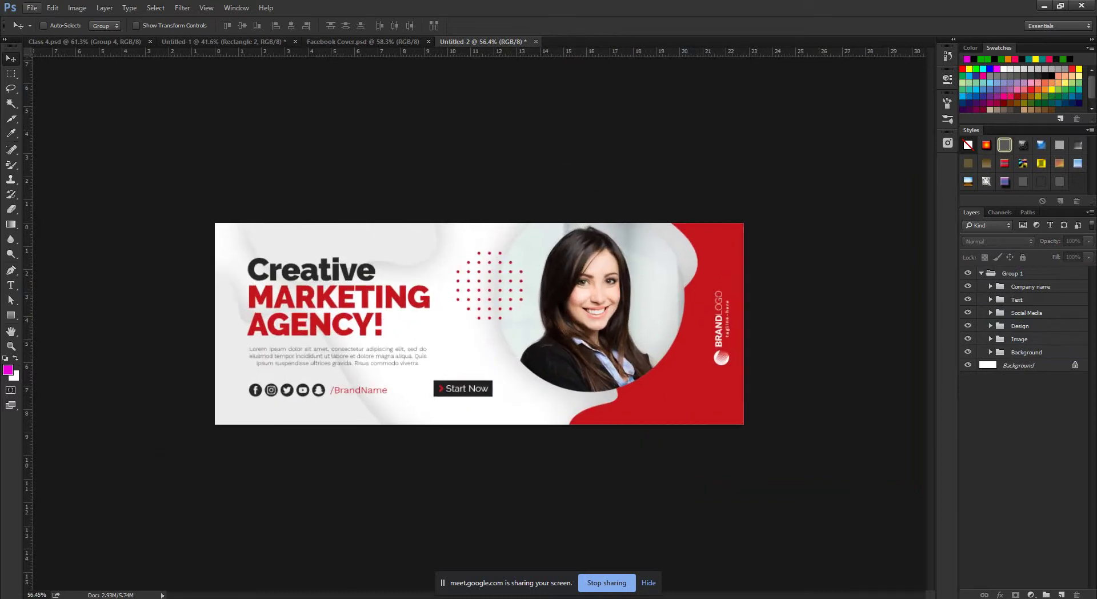
Start saving the cover document, keeping the Photoshop (*.PSD) format.
click(32, 7)
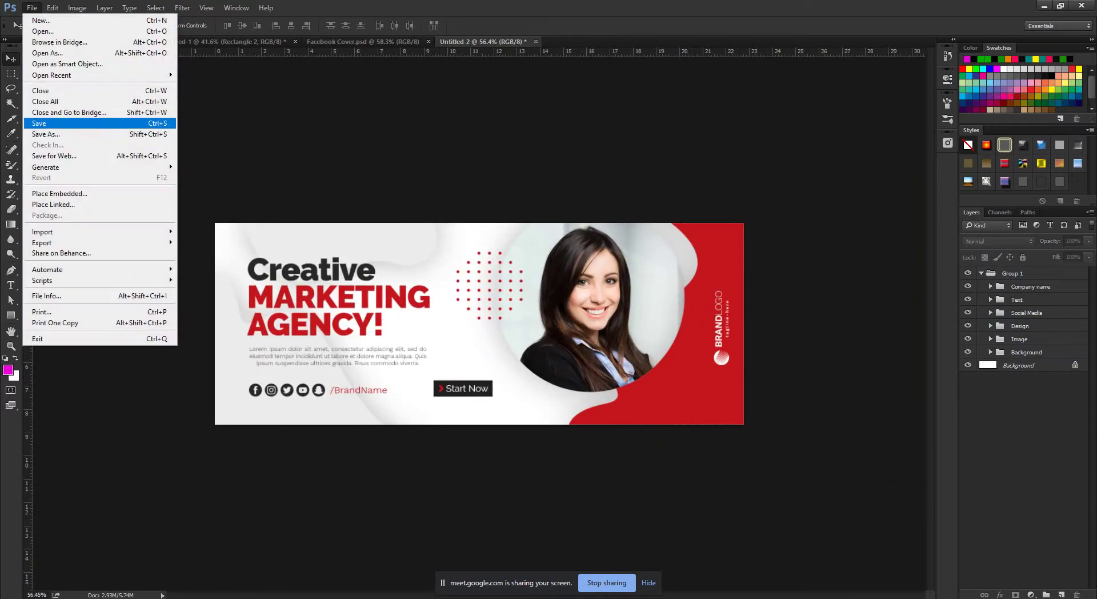
click(39, 123)
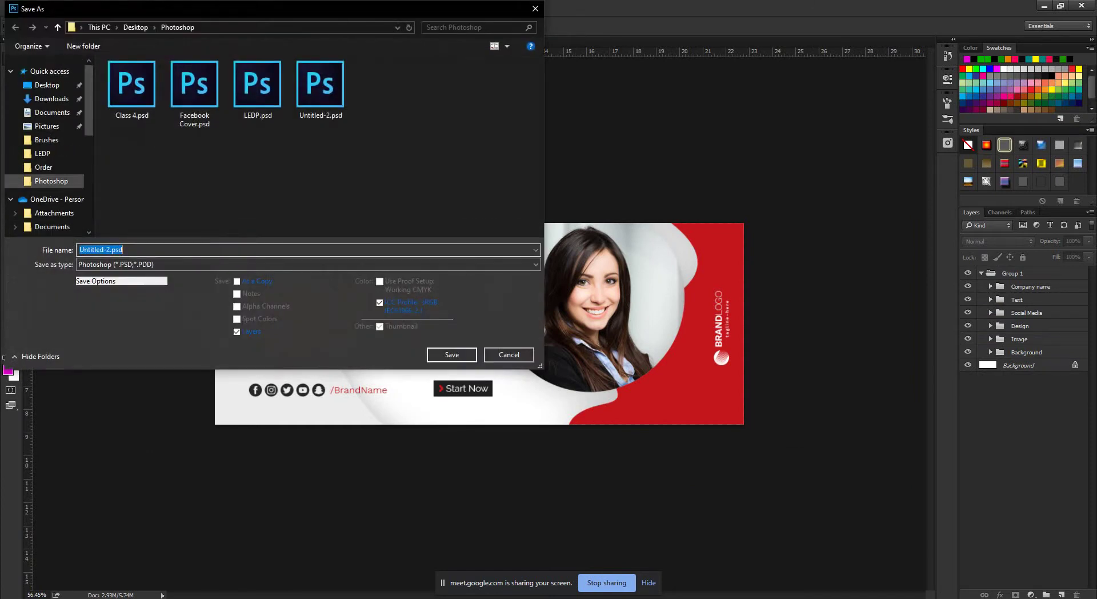
click(309, 264)
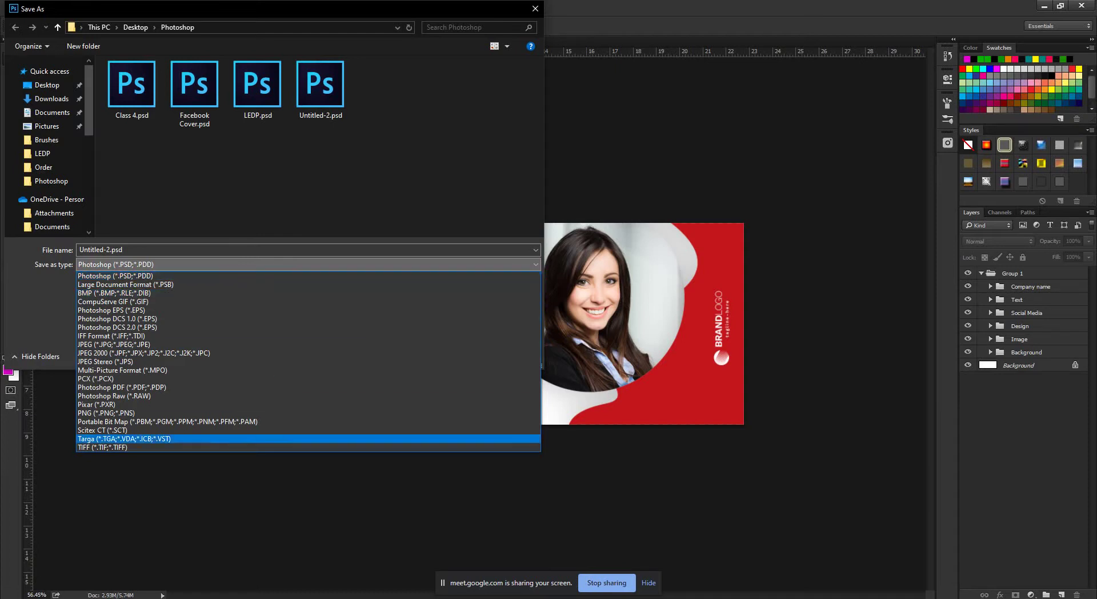
click(114, 276)
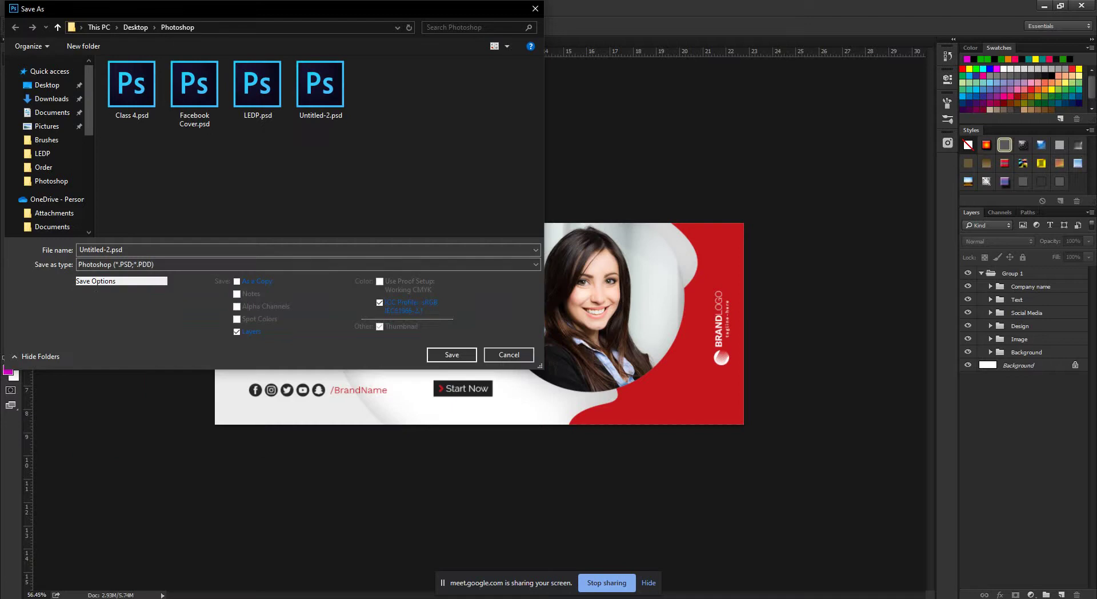
click(309, 264)
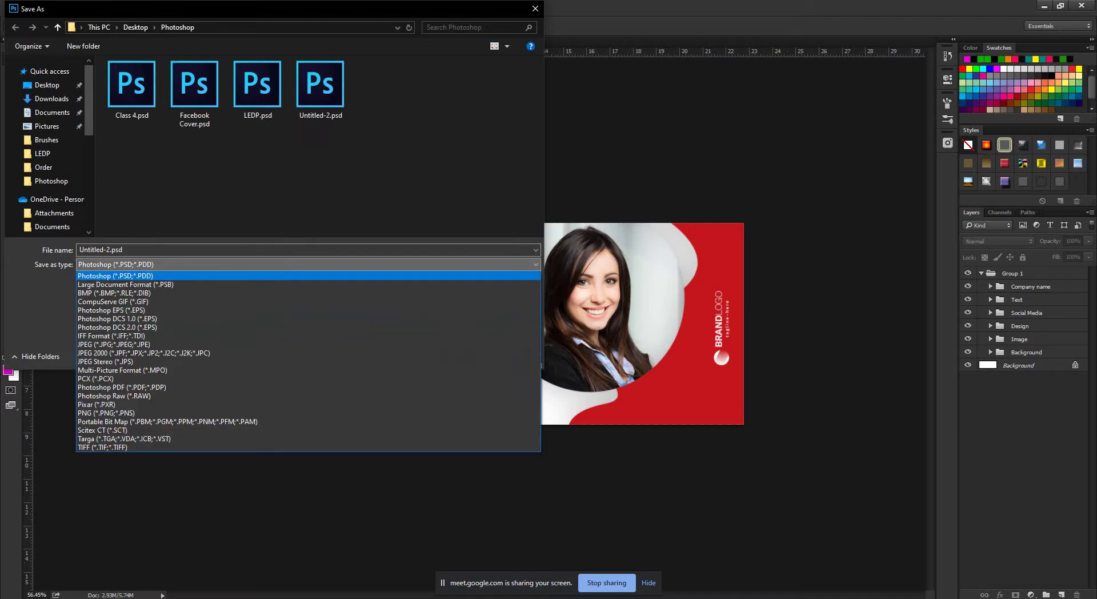
key(Return)
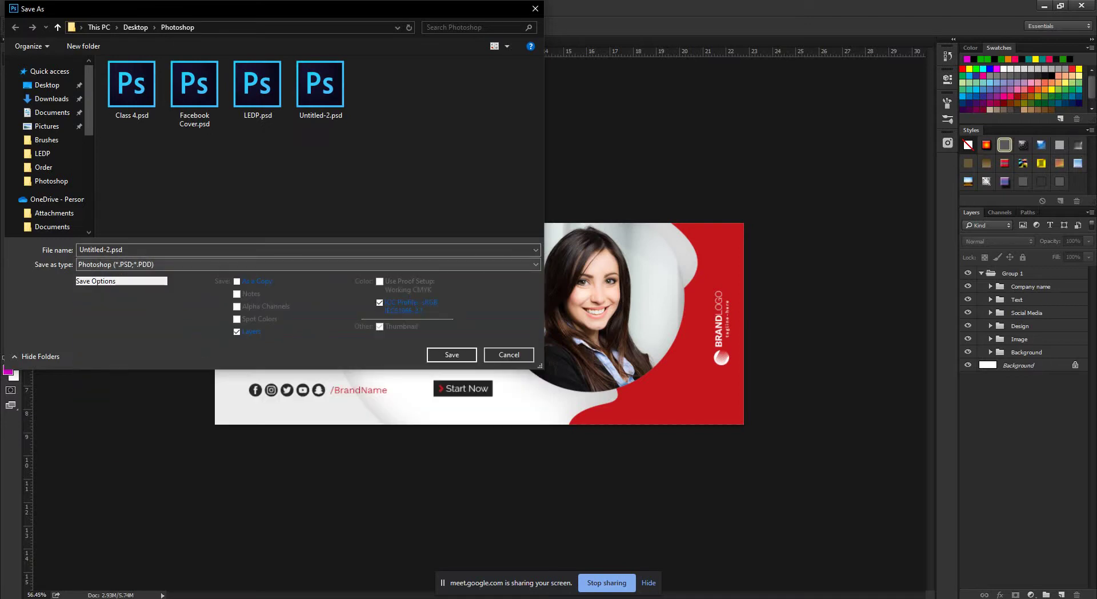
Save it to the Desktop as Facebook Cover.psd, accepting Maximize Compatibility.
click(46, 84)
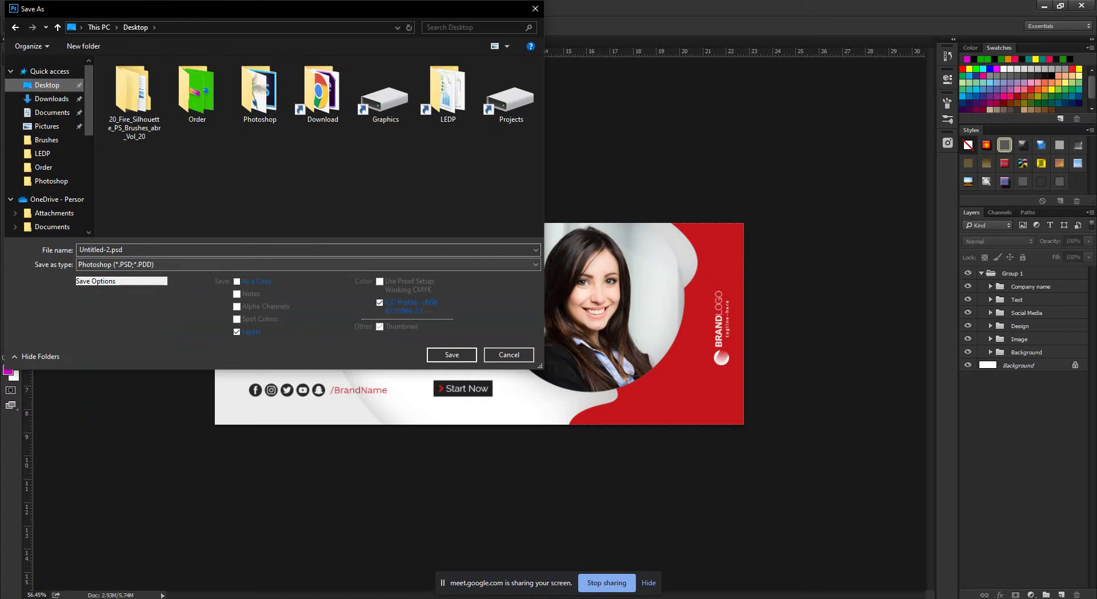
key(alt+n)
text(Faceb)
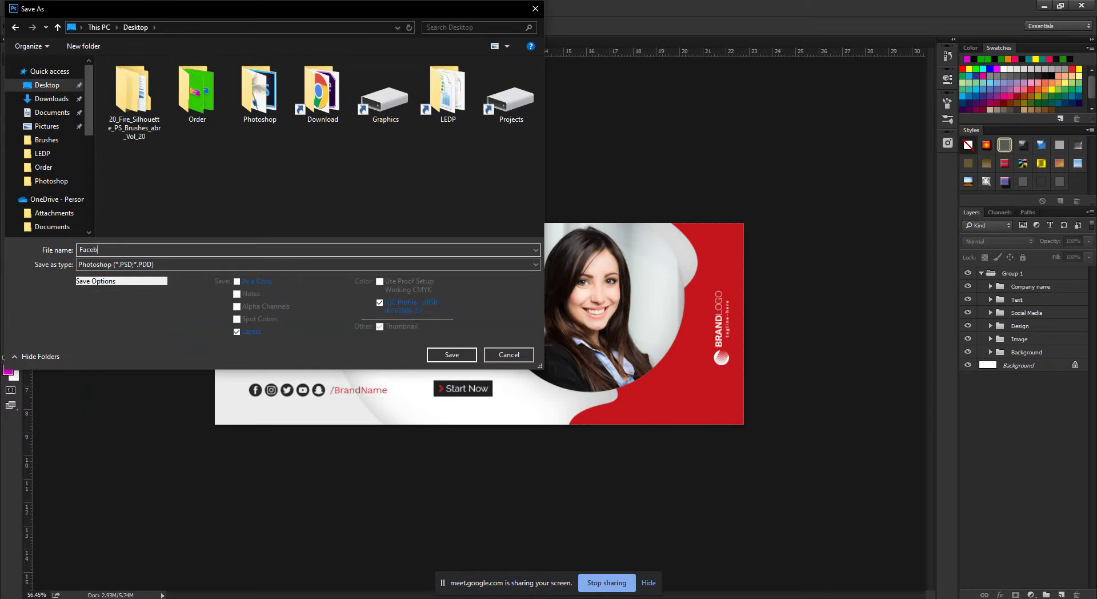
text(ook Cover)
key(Return)
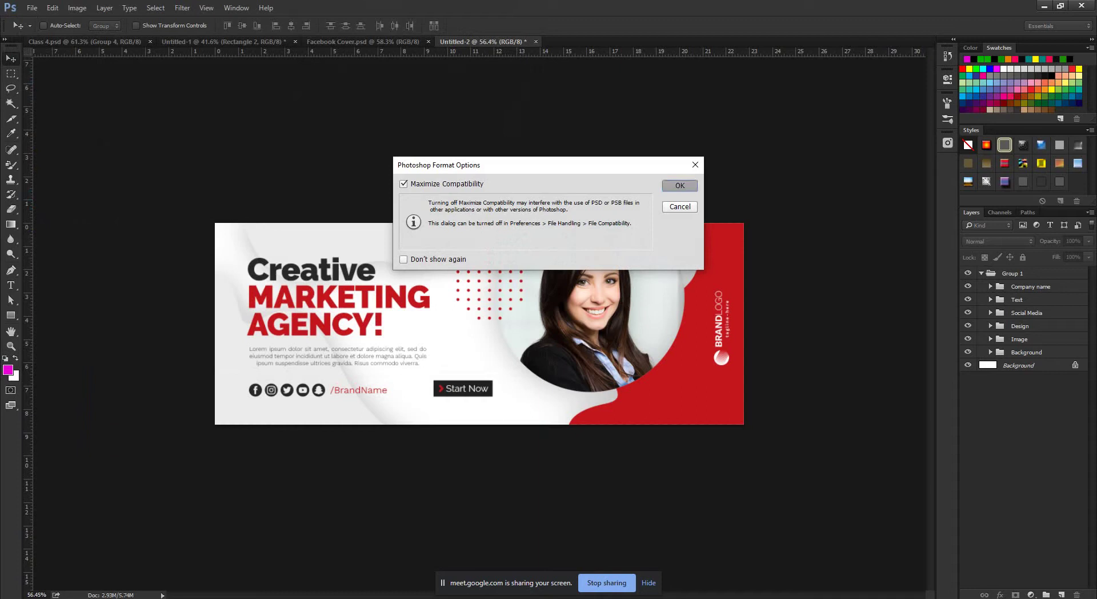
click(680, 184)
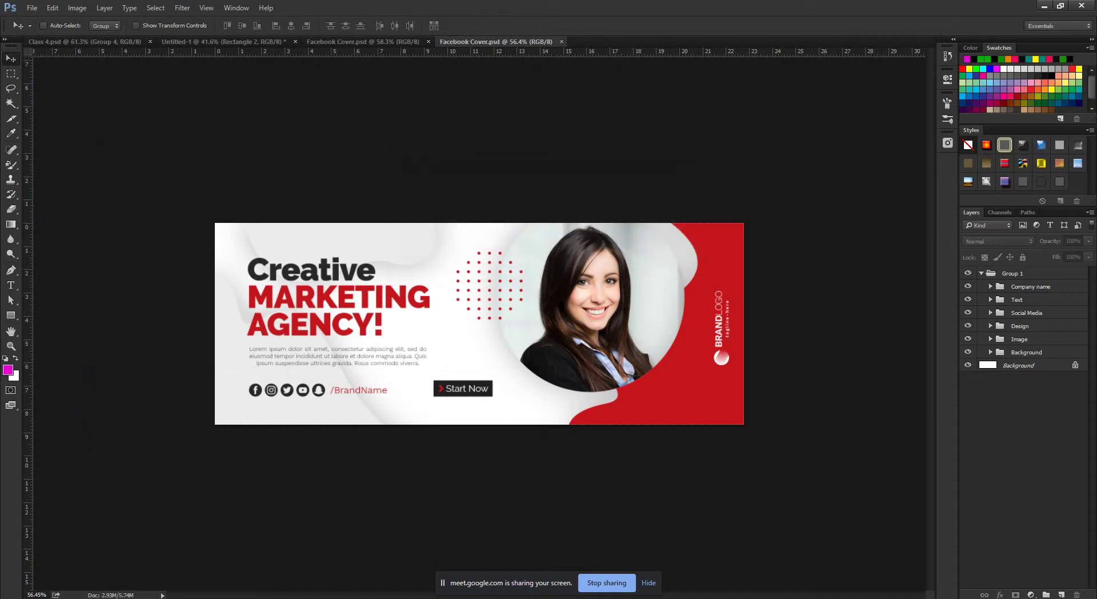
click(1044, 5)
Clear the windows away, move the Facebook Cover.psd desktop icon into open space, and refresh.
click(1031, 6)
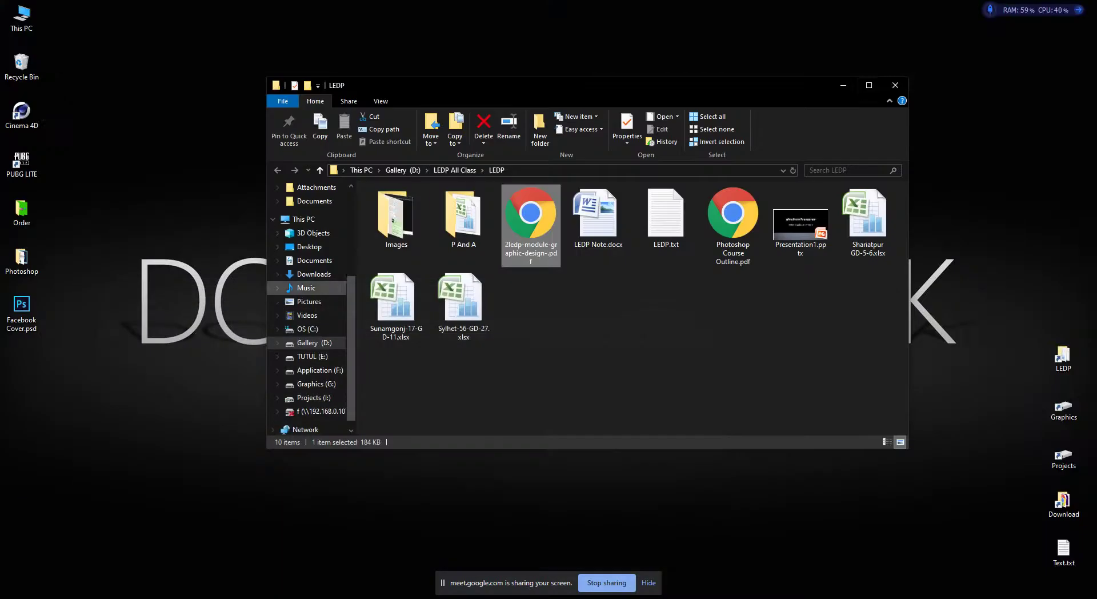
click(843, 86)
drag(22, 309, 123, 194)
right_click(234, 202)
click(267, 231)
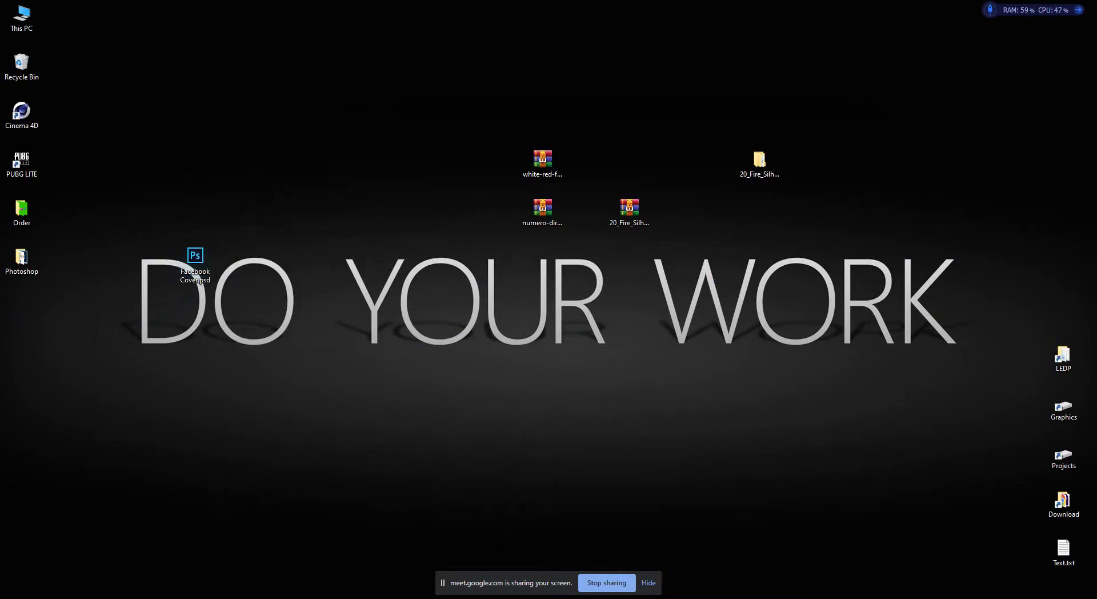
Open Facebook Cover.psd in Photoshop from its desktop icon.
drag(136, 180, 302, 461)
double_click(195, 266)
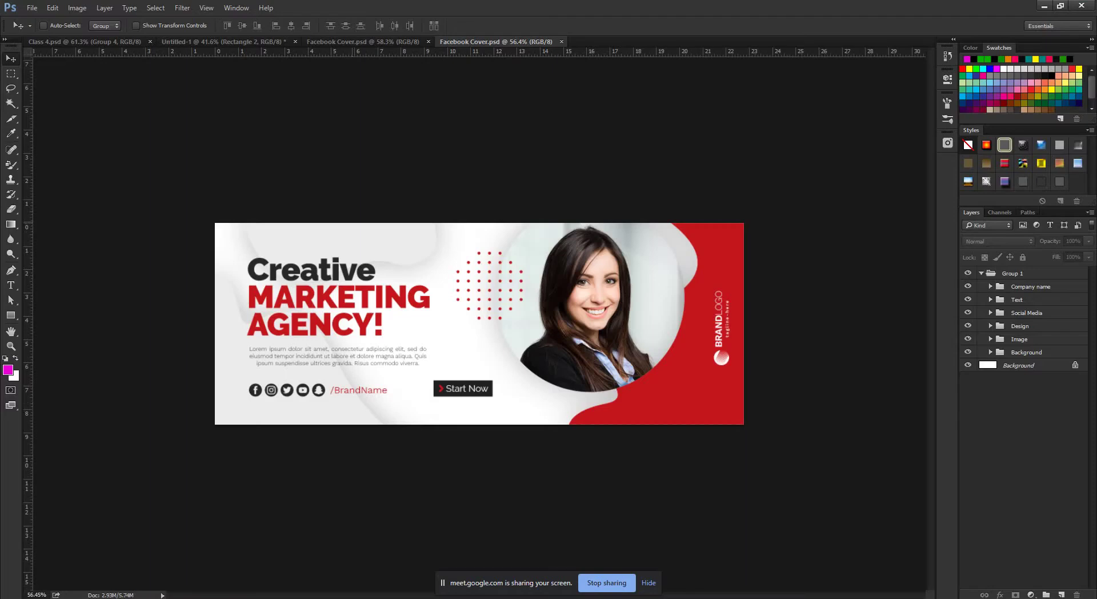
click(1044, 5)
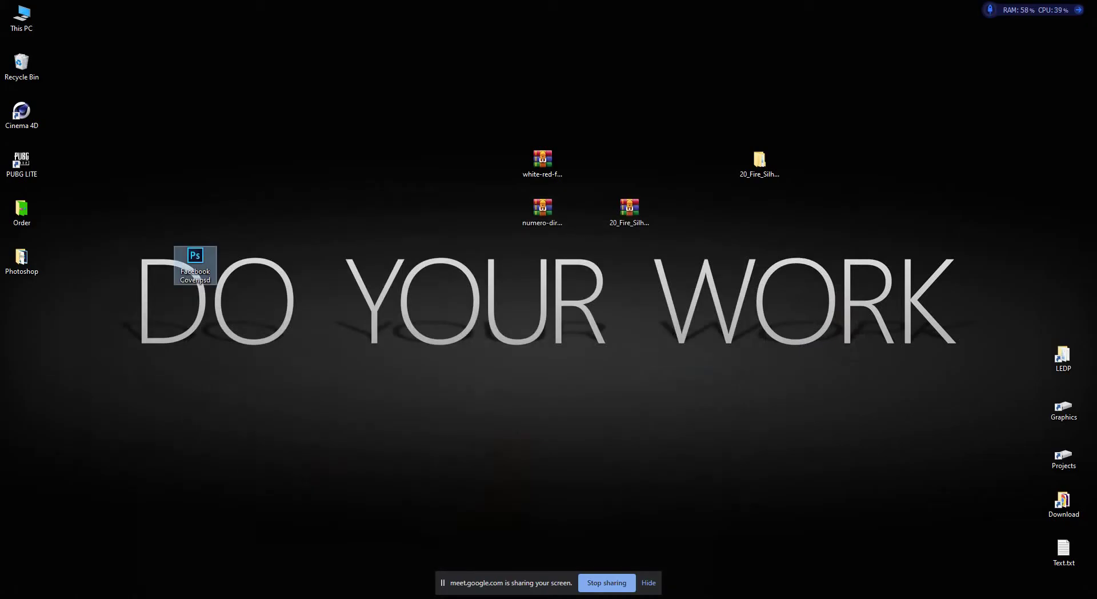
double_click(196, 273)
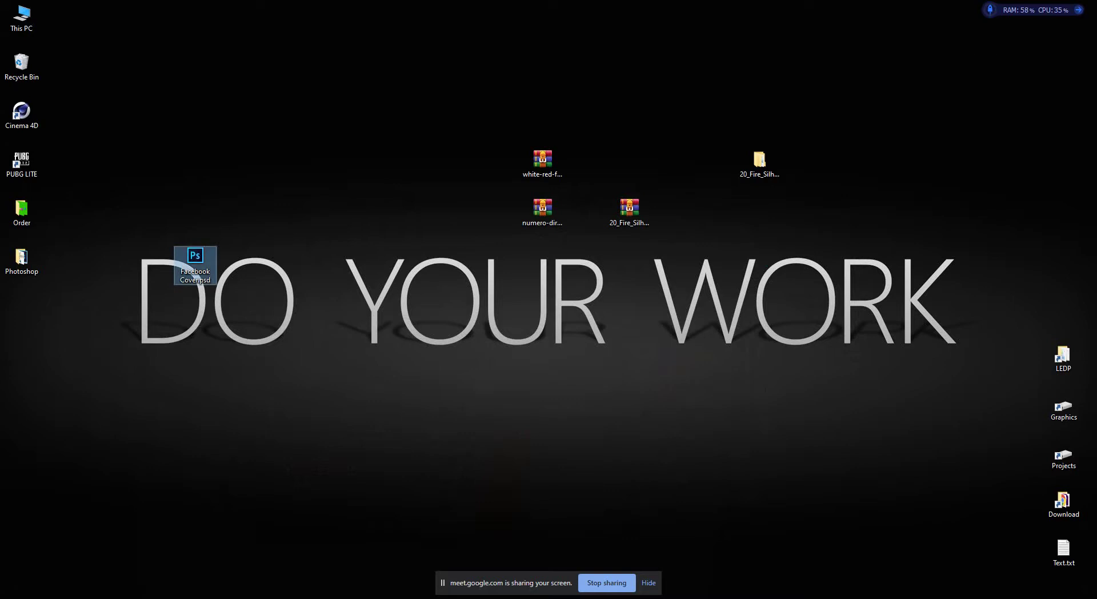
Collapse Group 1 in the Layers panel and briefly hide then show it.
scroll(479, 323, up, 3)
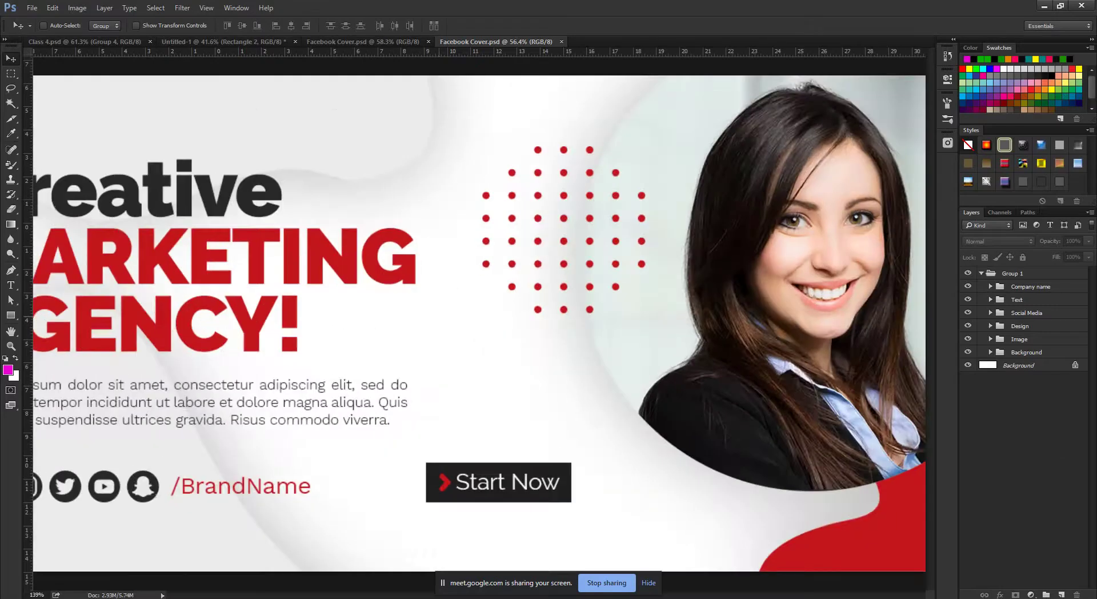
scroll(479, 324, down, 2)
click(981, 273)
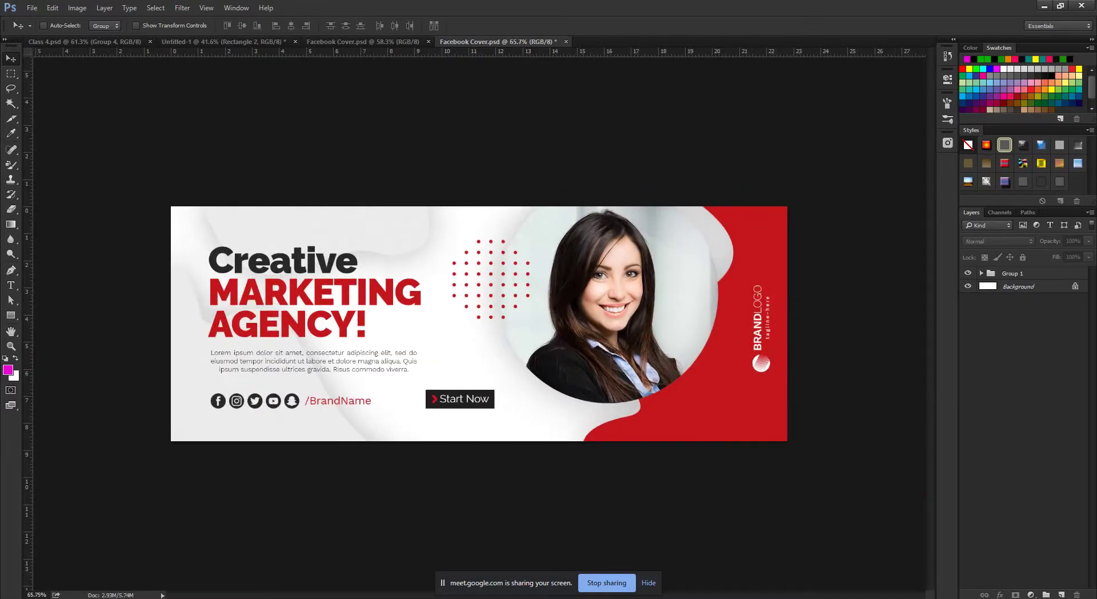
click(968, 273)
click(968, 273)
scroll(478, 323, up, 1)
scroll(479, 323, down, 3)
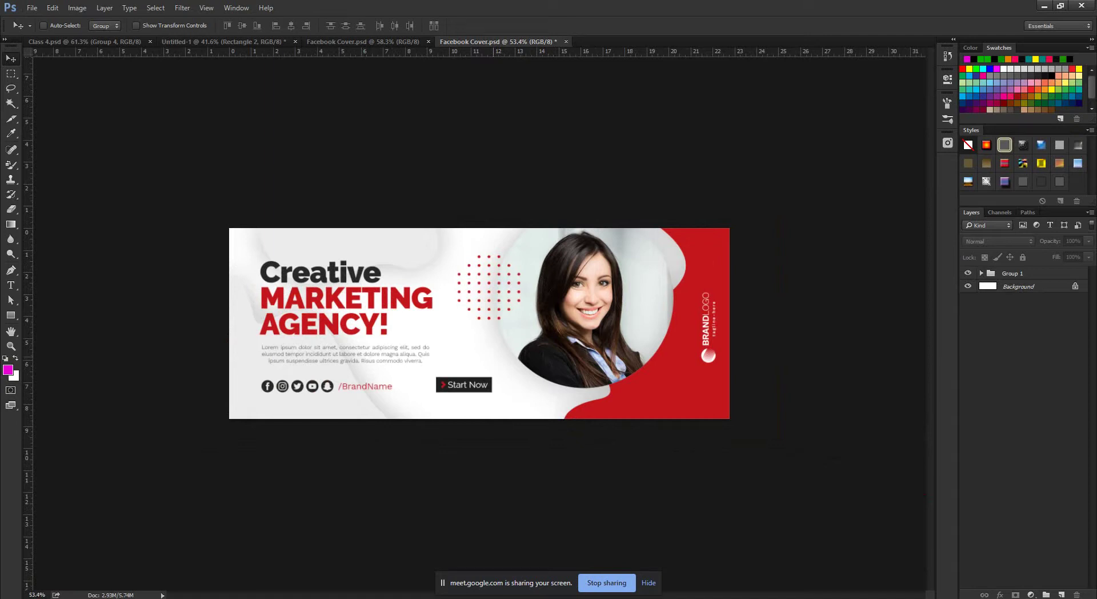
scroll(480, 323, up, 2)
scroll(480, 323, down, 2)
scroll(480, 323, up, 2)
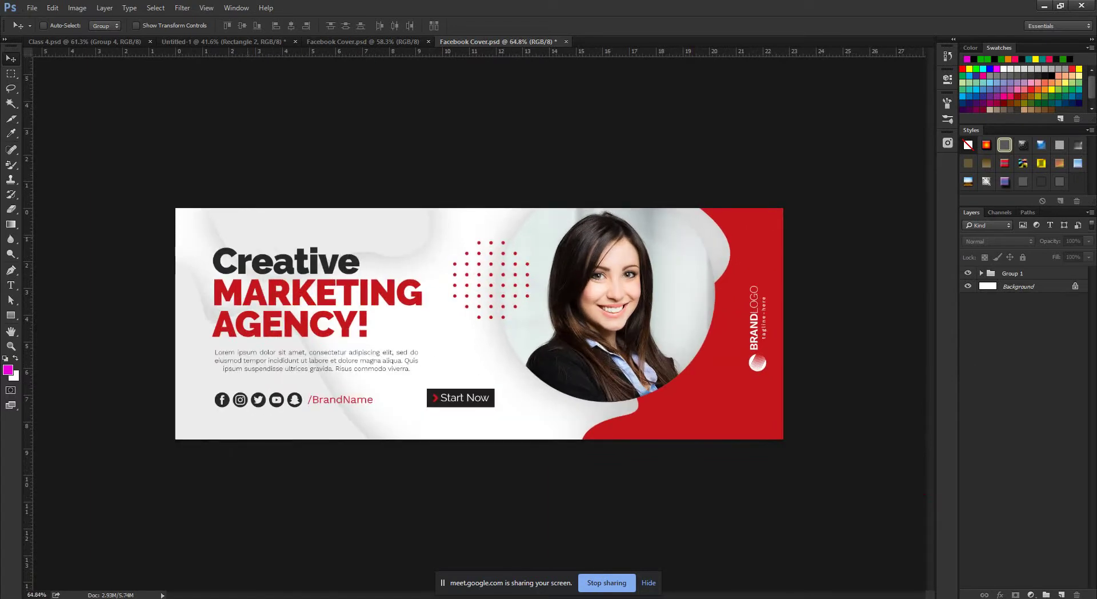
Minimize Photoshop and reopen Facebook Cover.psd from the desktop.
click(1044, 6)
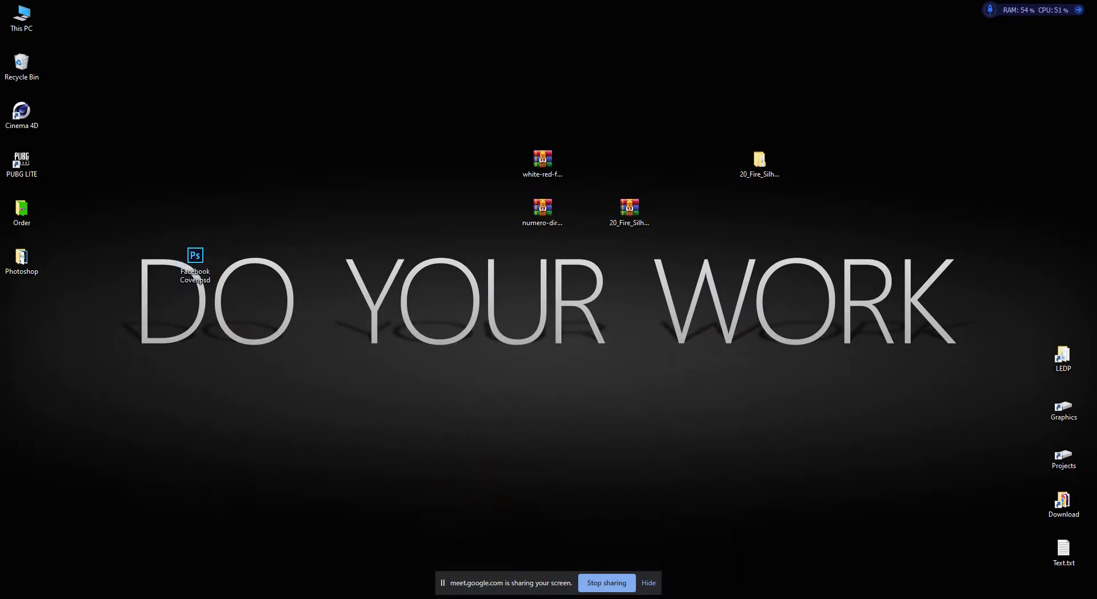
double_click(195, 260)
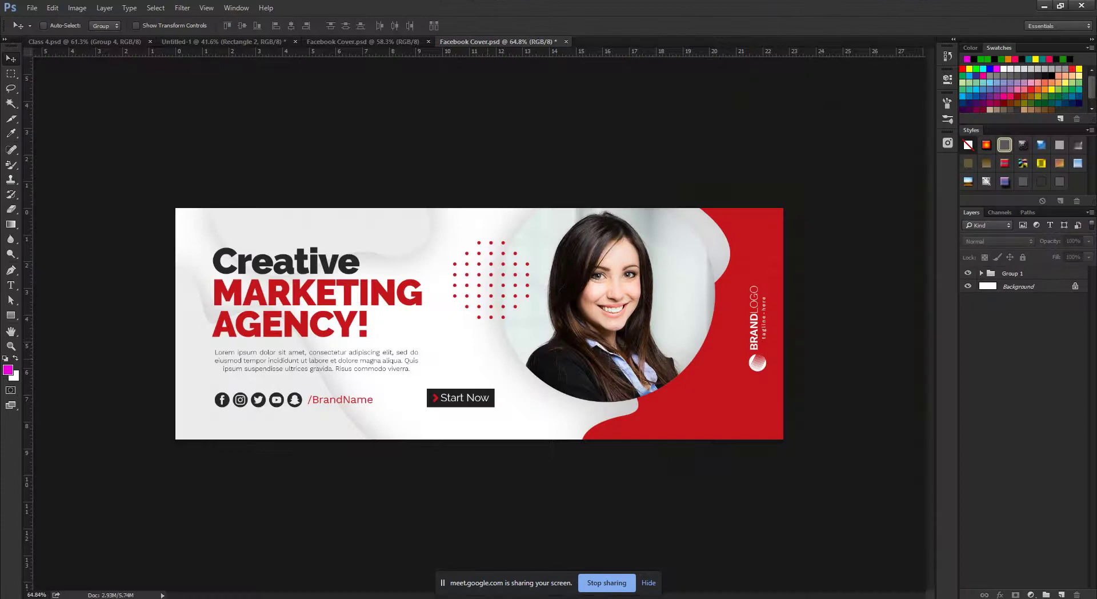
scroll(490, 280, up, 3)
scroll(490, 280, down, 2)
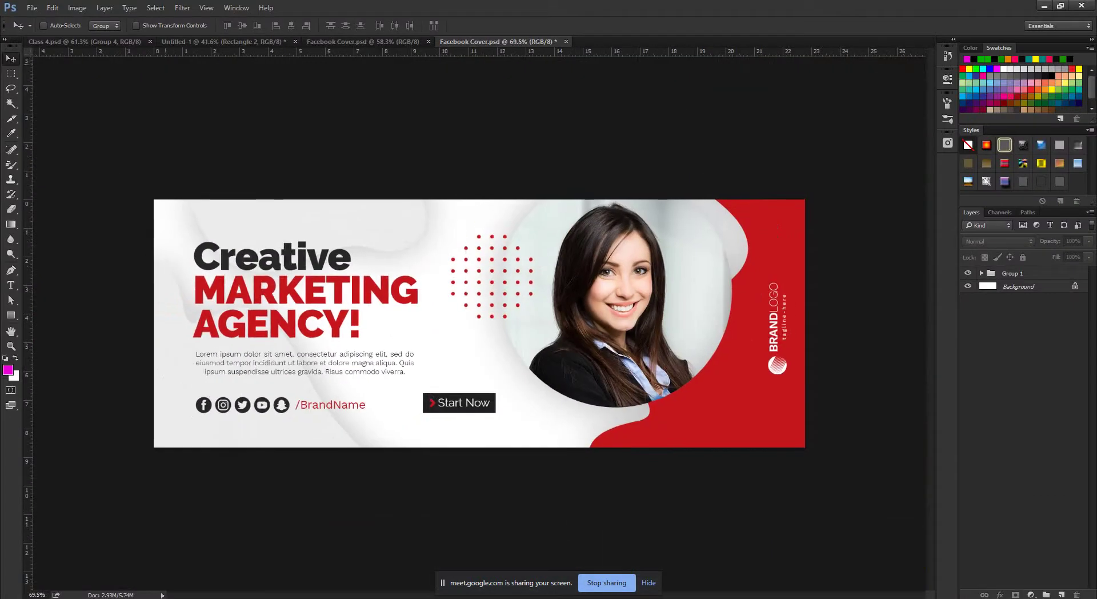
click(32, 8)
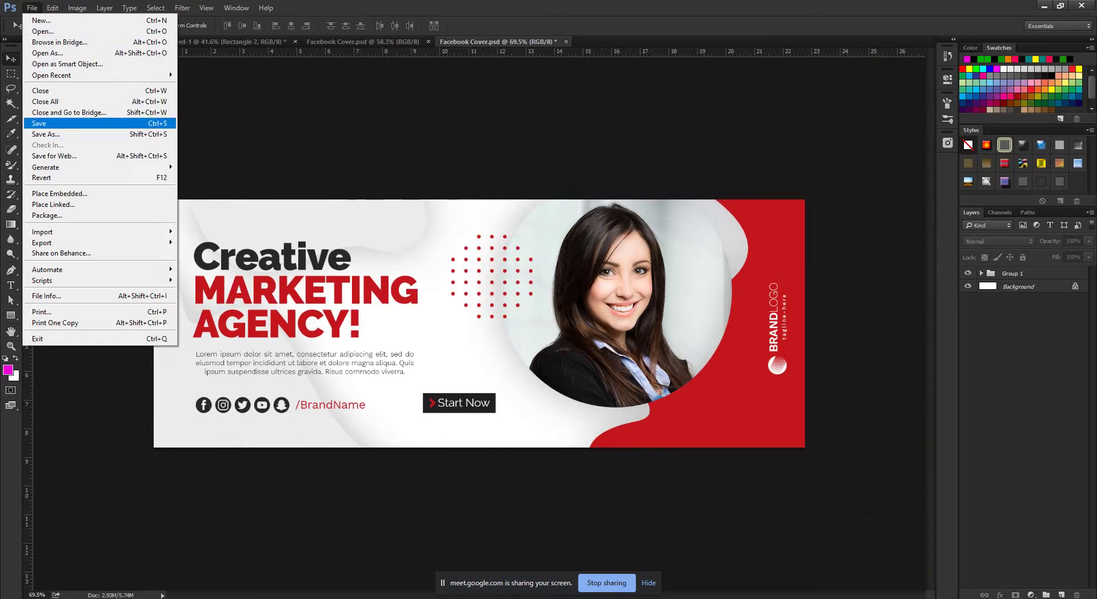
Save the changes to Facebook Cover.psd, then cancel out of Save As.
click(86, 123)
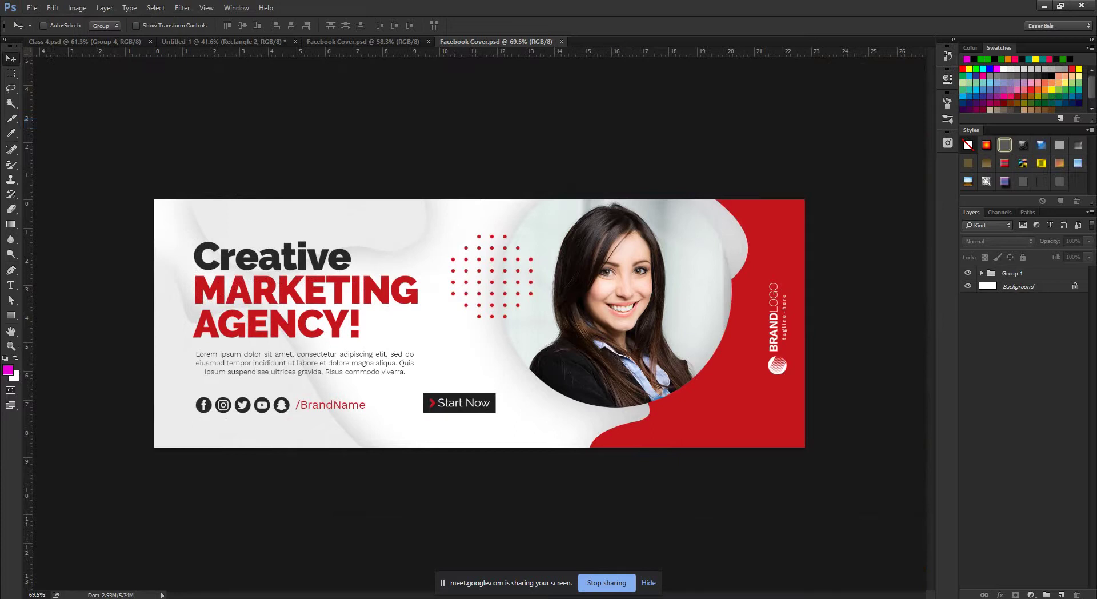
click(32, 8)
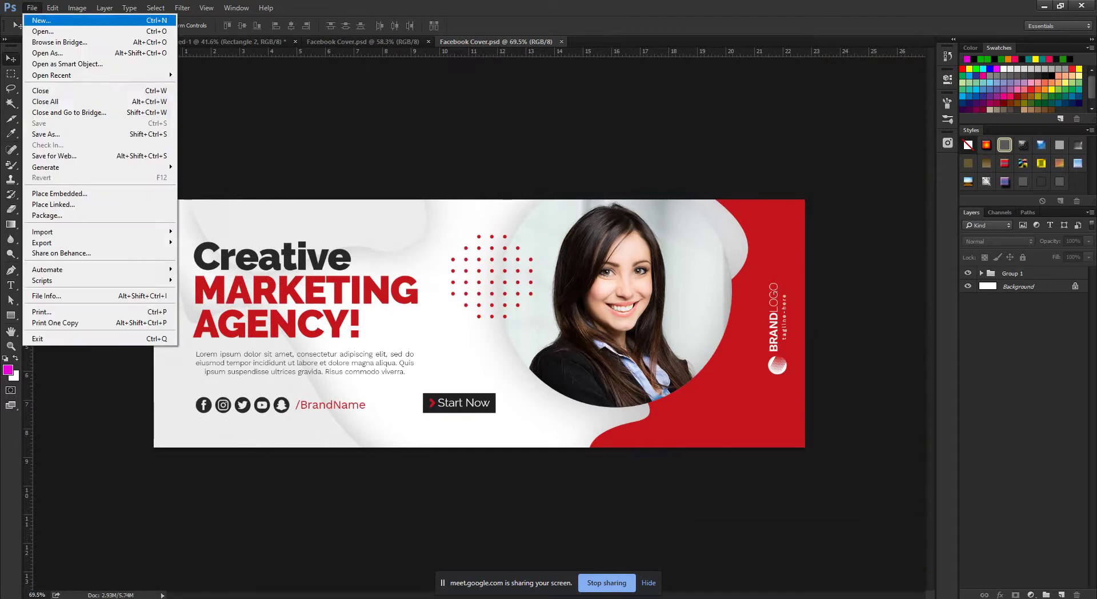
click(46, 134)
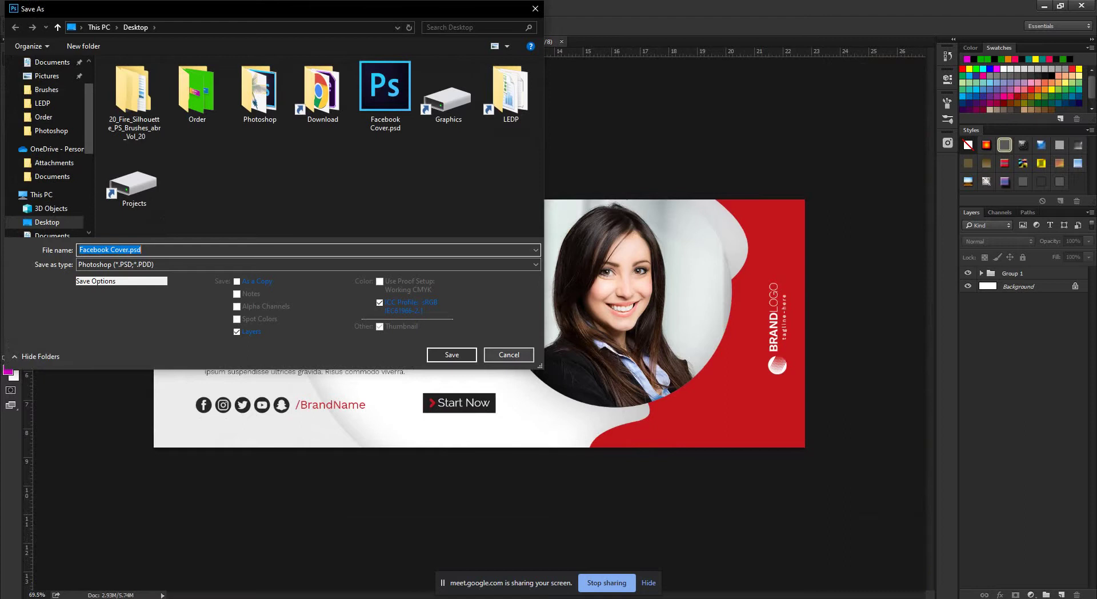
click(508, 355)
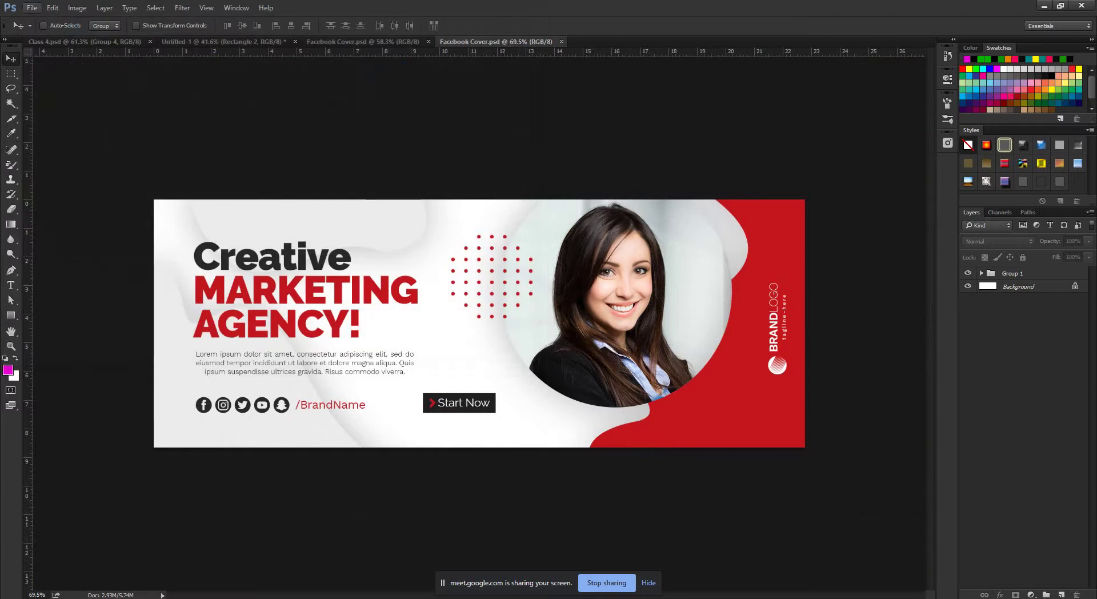
Save a JPEG copy named 'Facebook Cover' with quality 10.
click(32, 8)
click(46, 134)
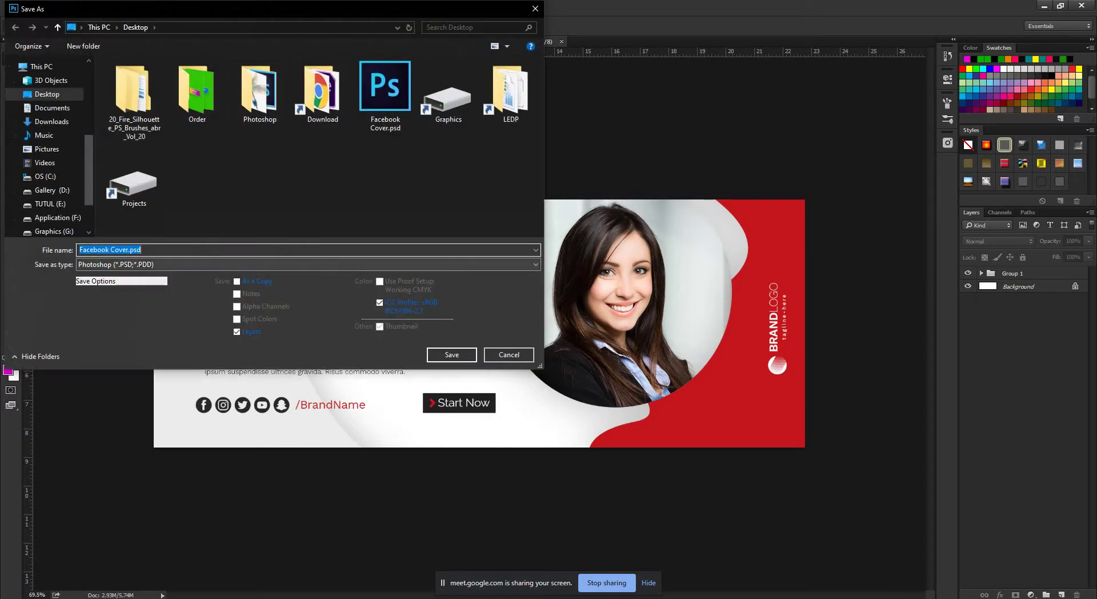
click(309, 264)
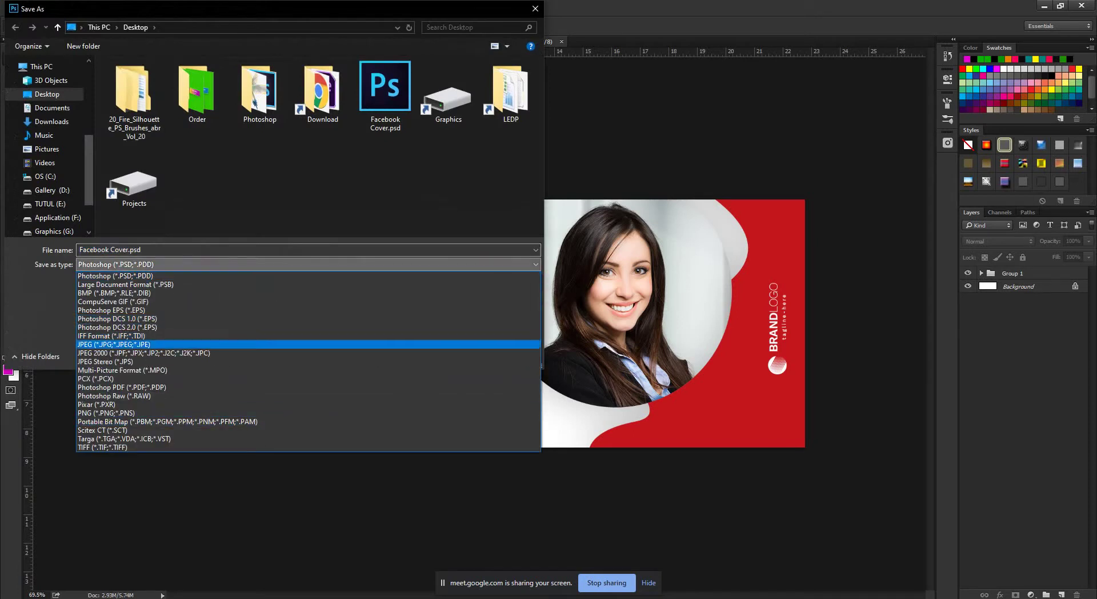
click(114, 344)
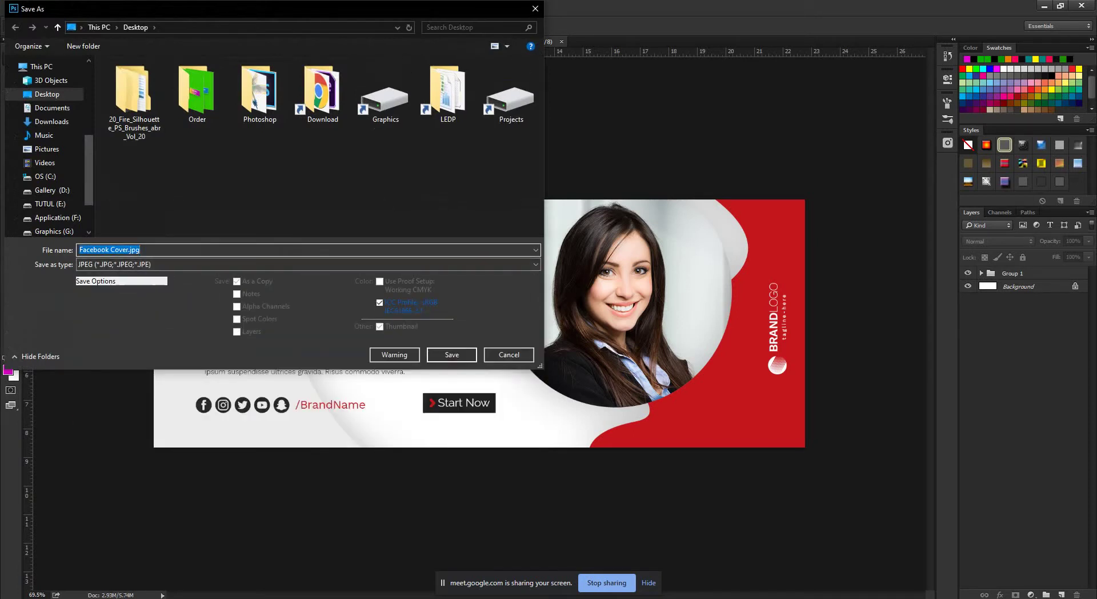
text(Facebook)
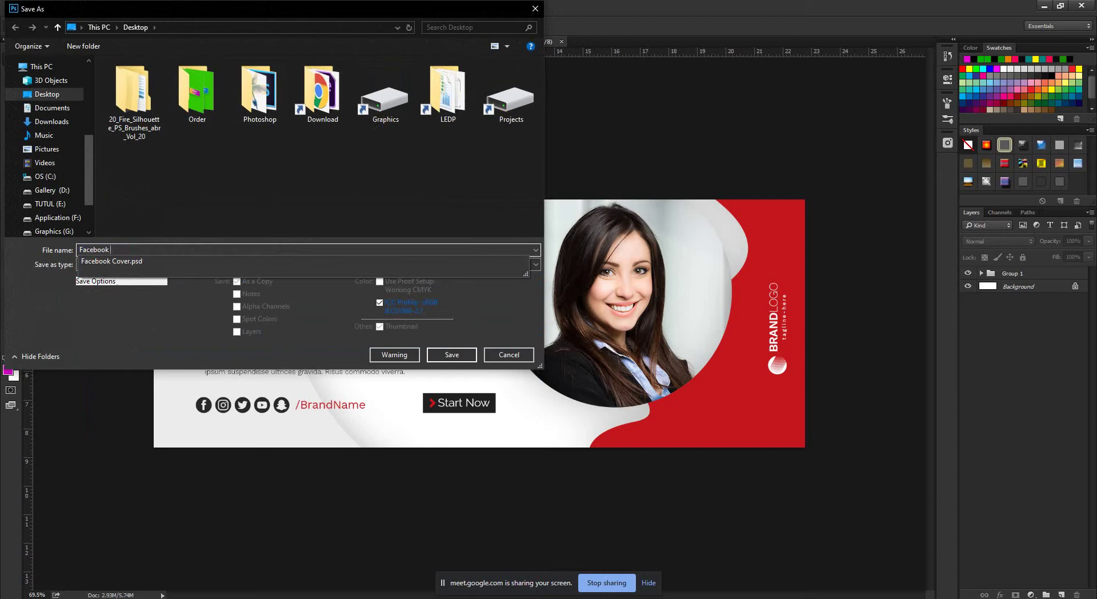
text( Cover 1)
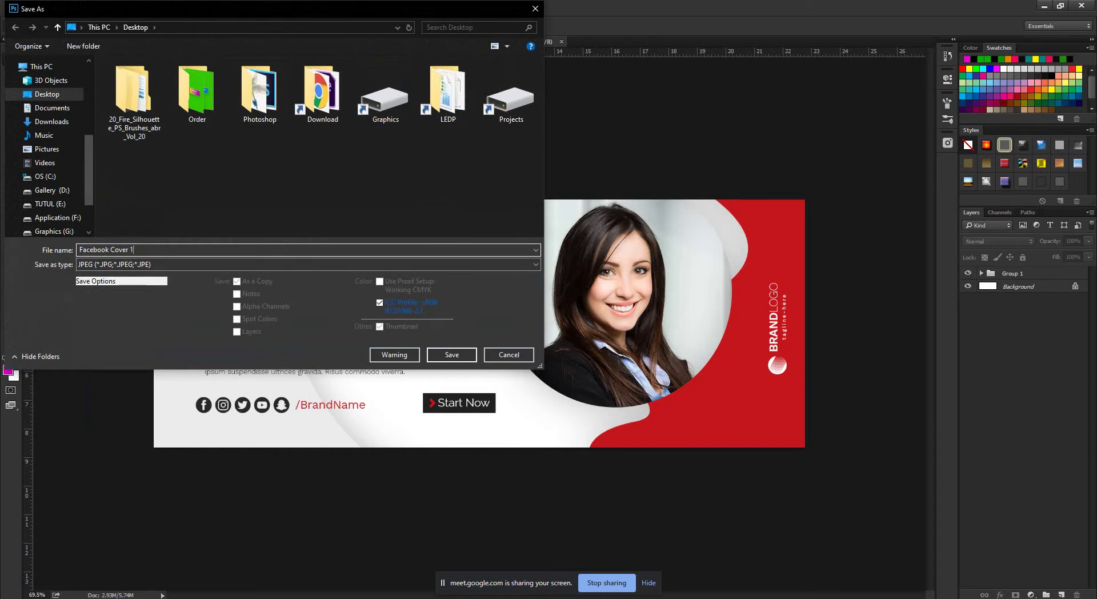
key(Return)
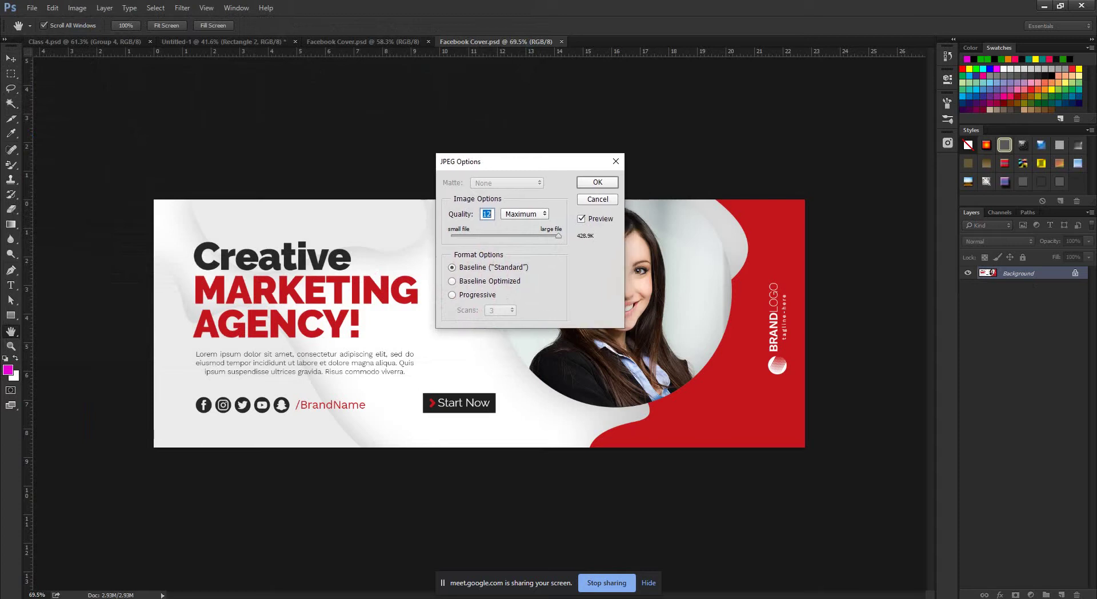
text(10)
key(Down)
key(Down)
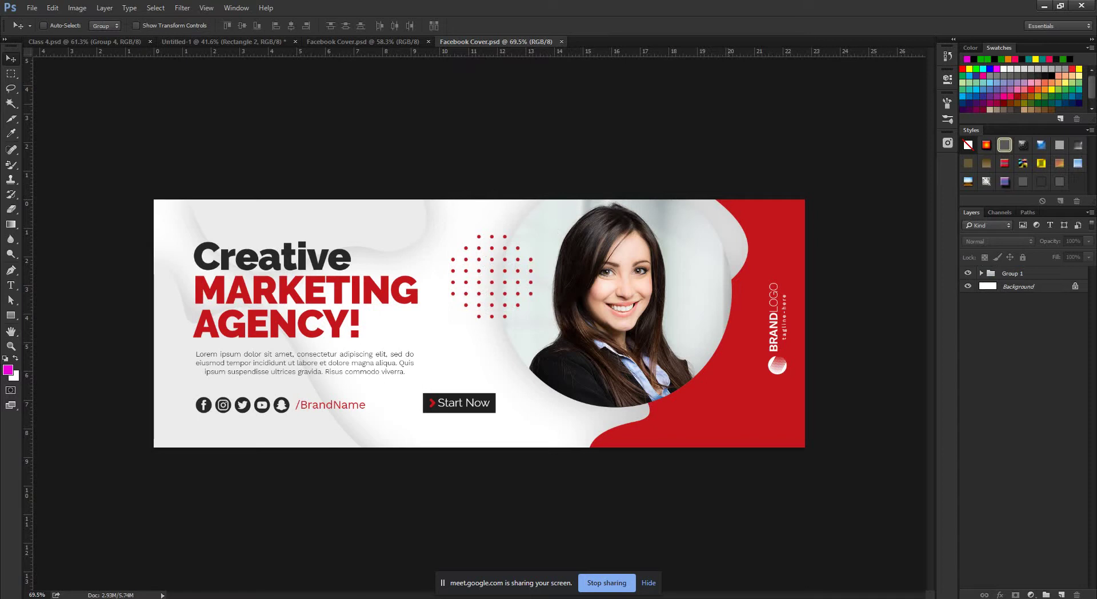
click(1044, 6)
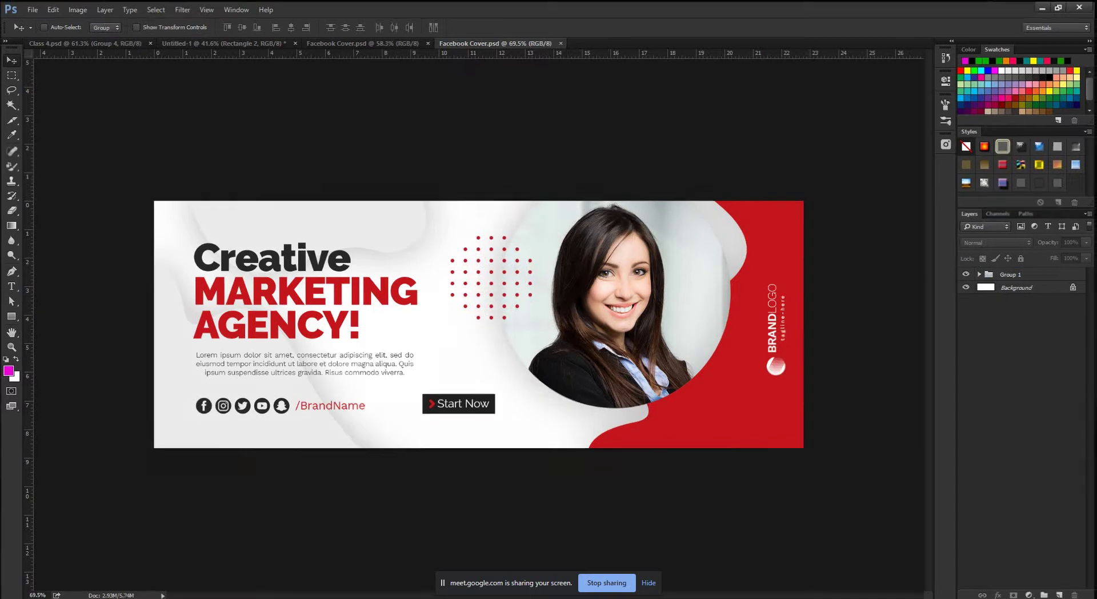
double_click(21, 360)
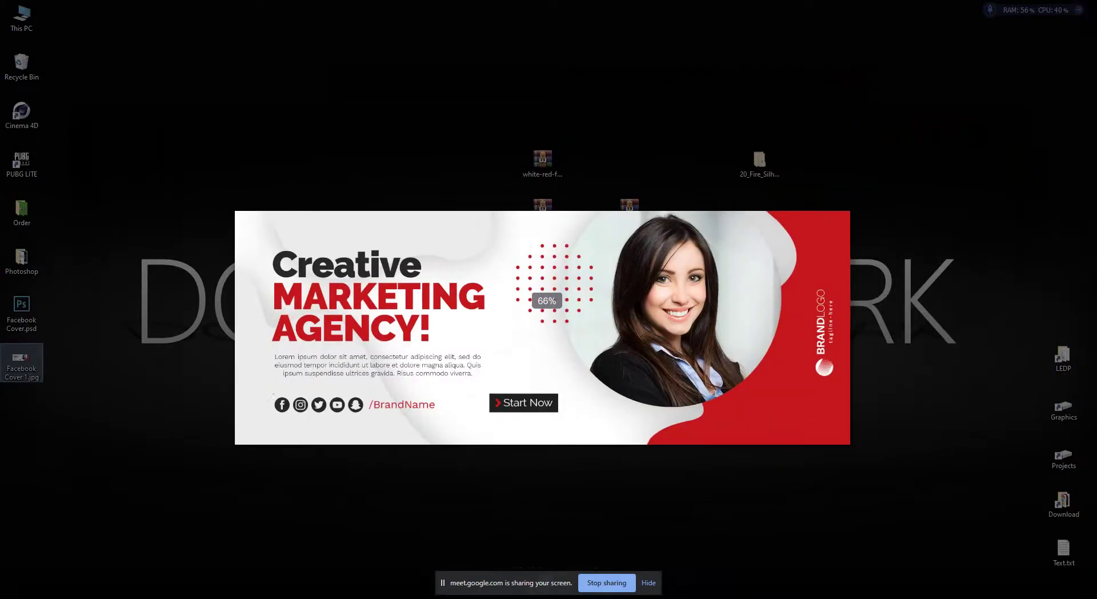
scroll(548, 328, up, 3)
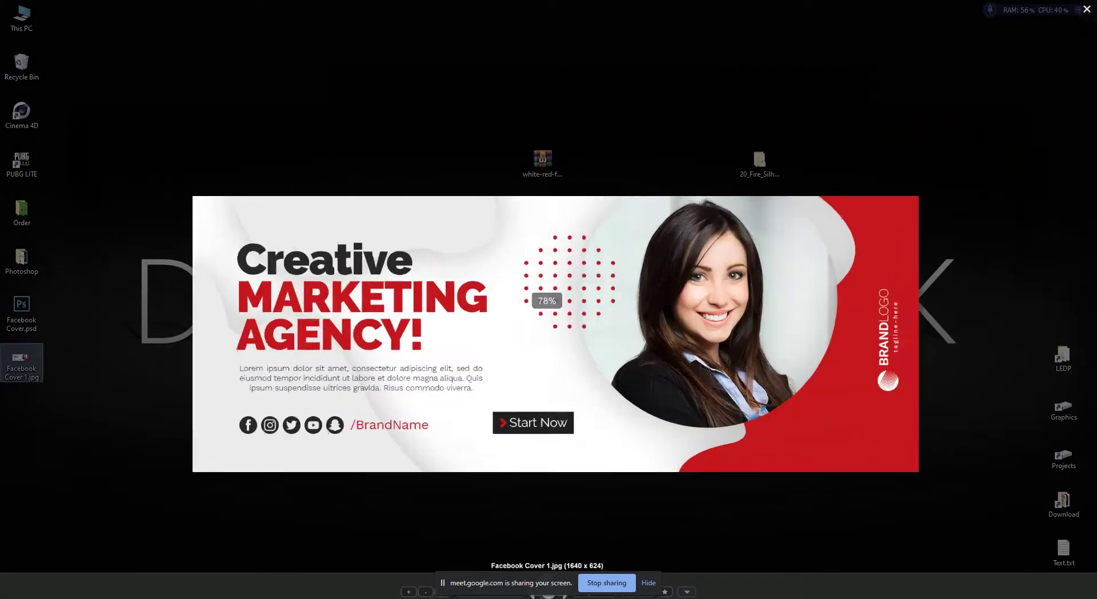
key(Escape)
key(alt+Tab)
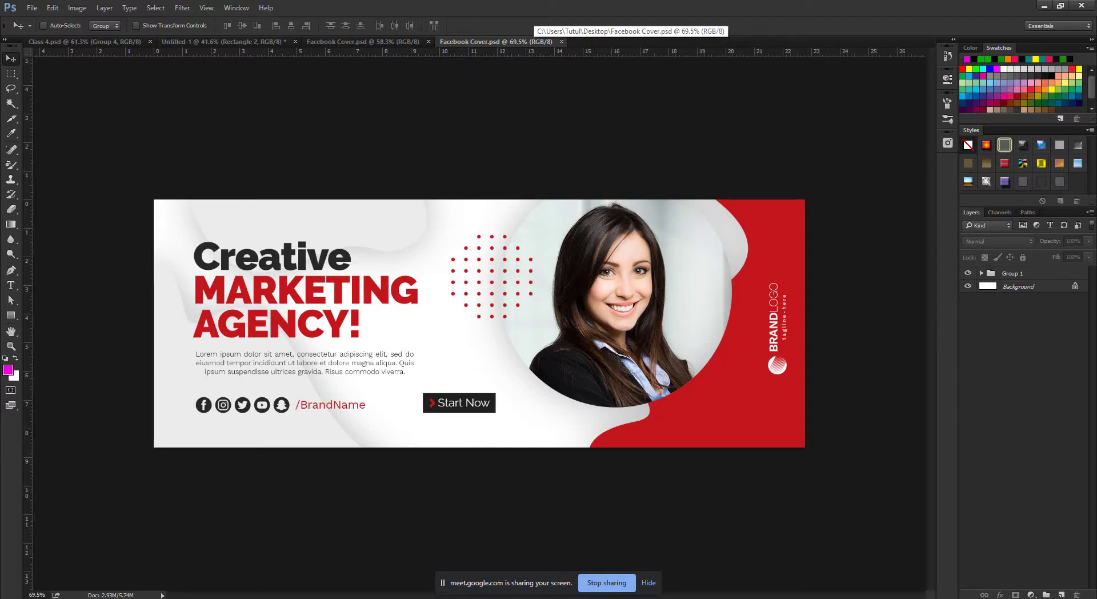
click(1044, 6)
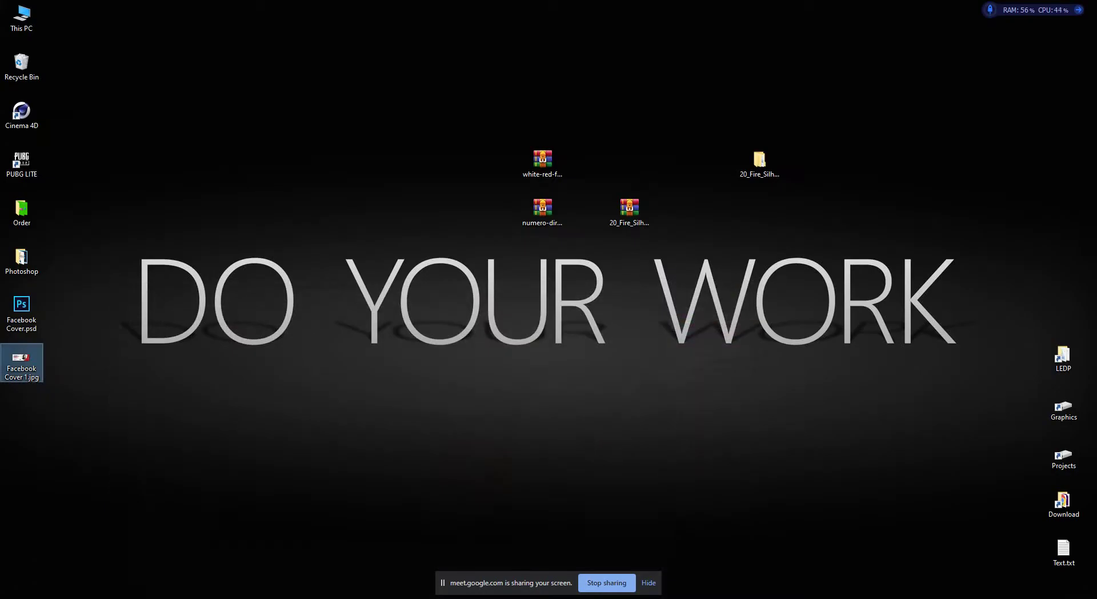
key(Return)
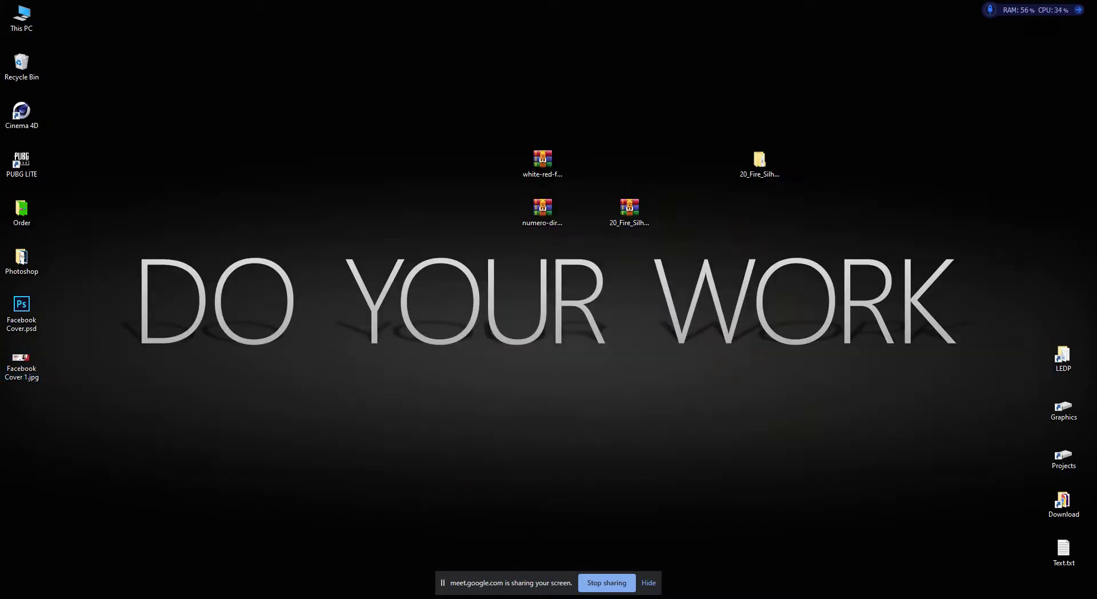
scroll(596, 215, up, 2)
scroll(489, 239, down, 1)
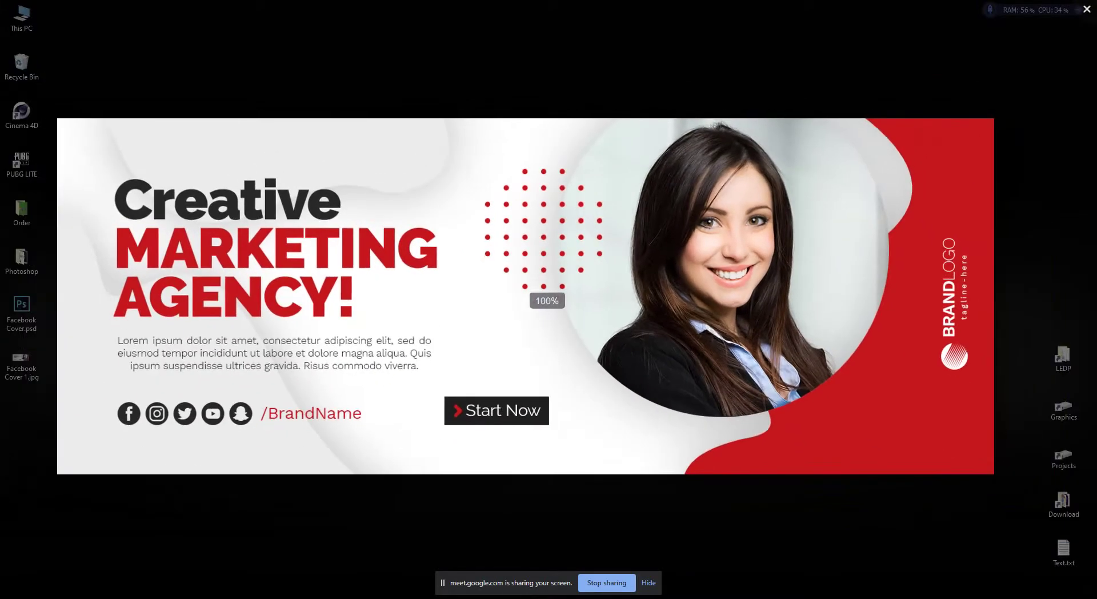
key(Escape)
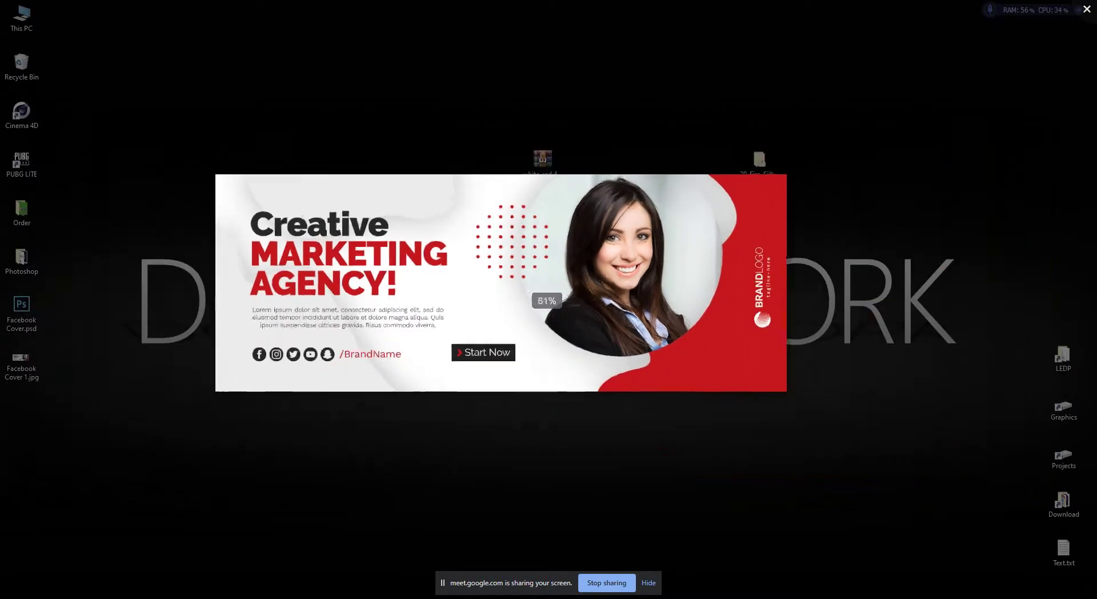
Start Save As with PNG as the format, then switch to the Chrome course outline.
key(alt+Tab)
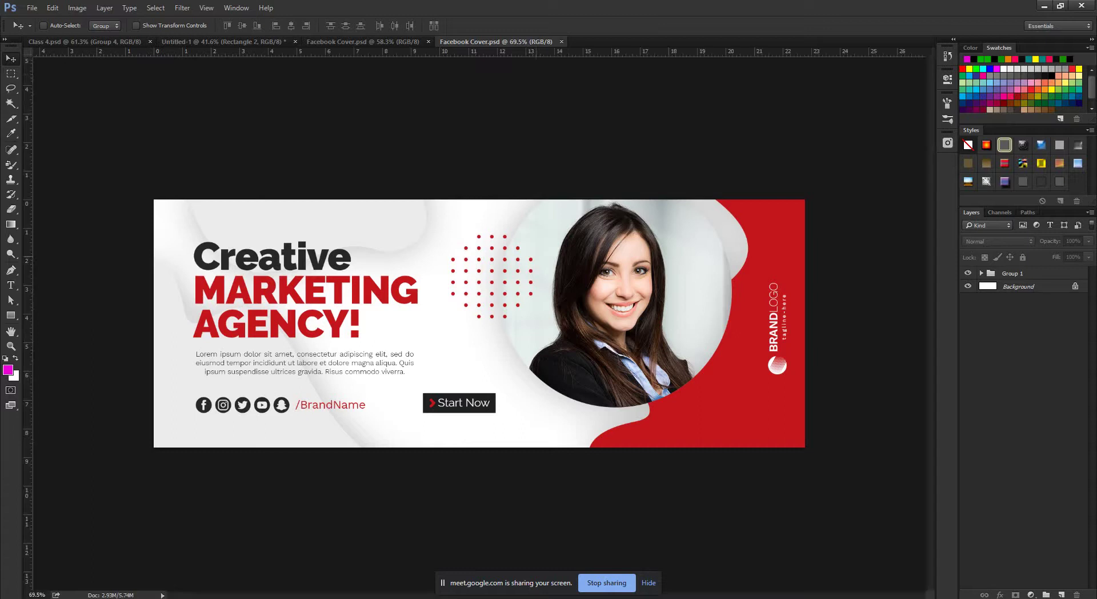
click(32, 8)
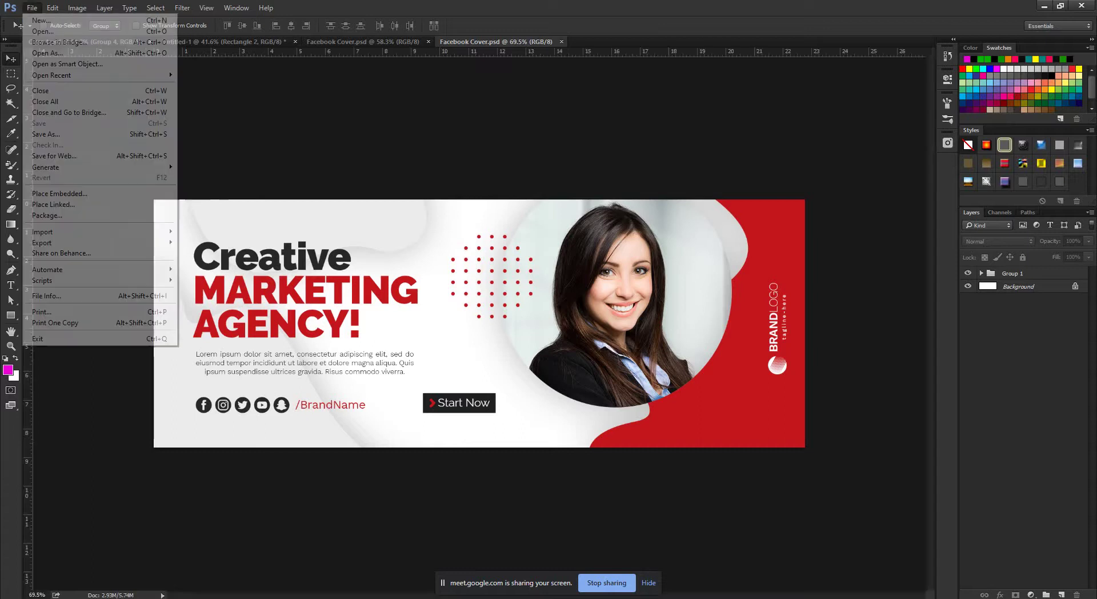
key(Return)
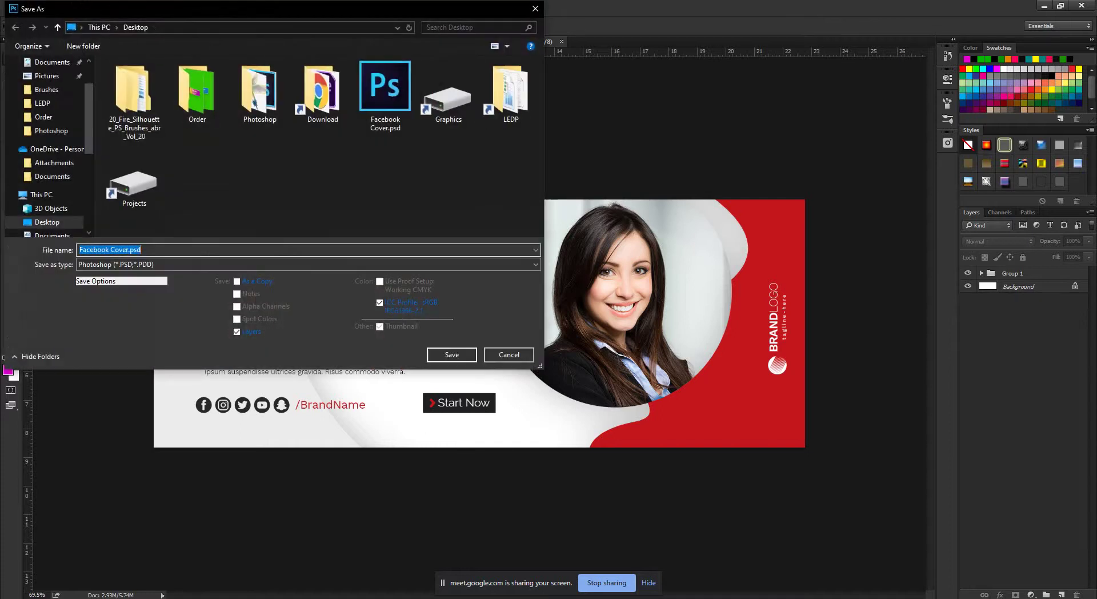
key(Tab)
key(alt+Down)
key(Down)
key(Down)
key(Down)
key(Down)
key(Down)
key(Down)
key(Down)
key(Down)
key(Down)
key(Down)
key(Down)
key(Down)
key(Down)
key(Down)
key(Down)
key(Down)
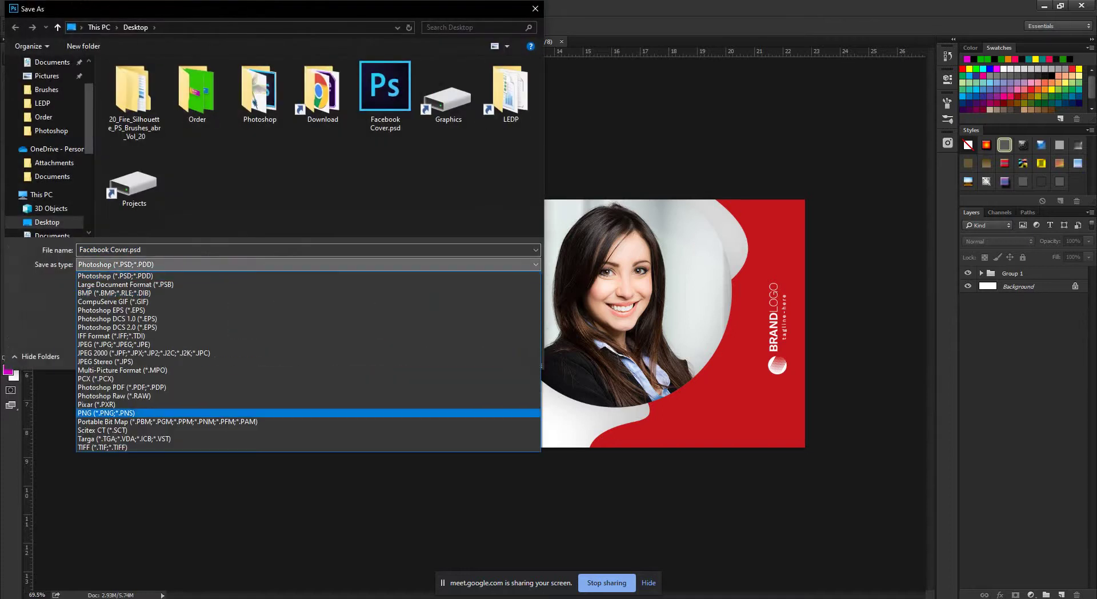
key(Return)
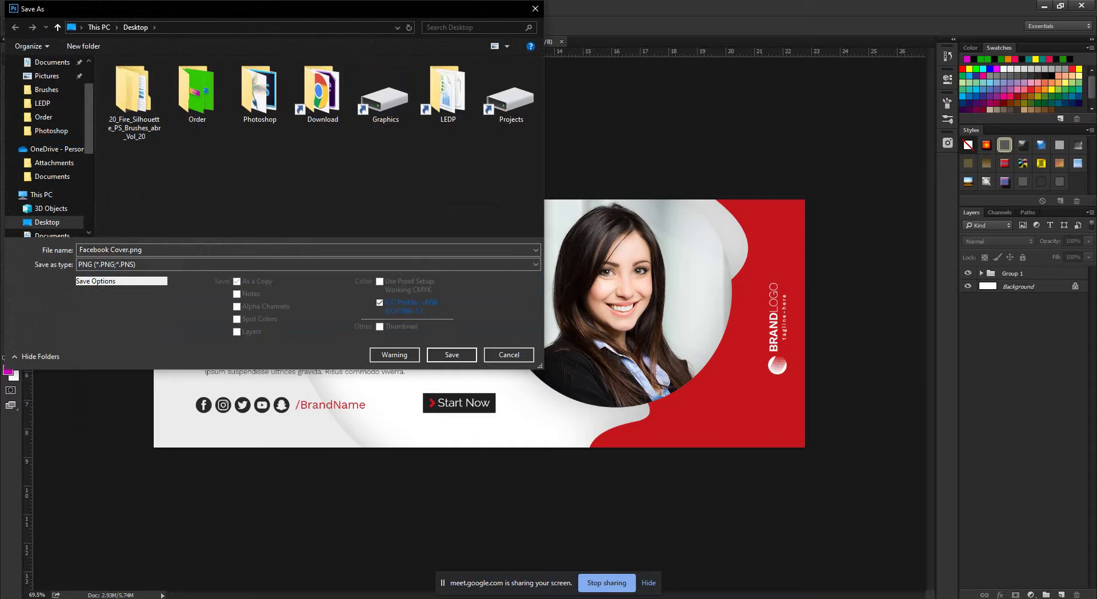
click(122, 571)
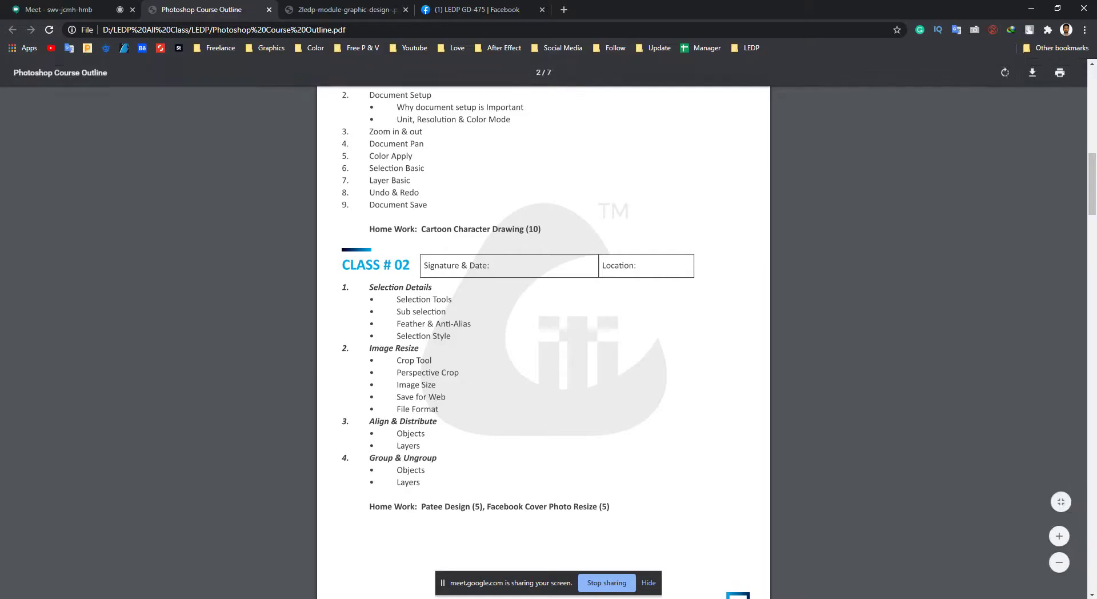
click(57, 9)
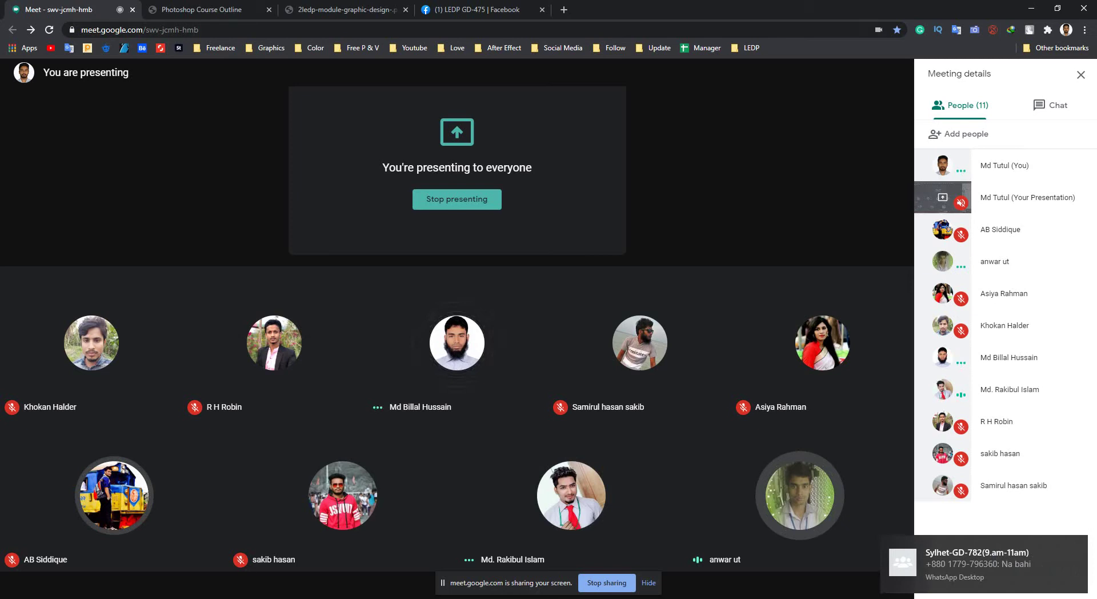
key(alt+Tab)
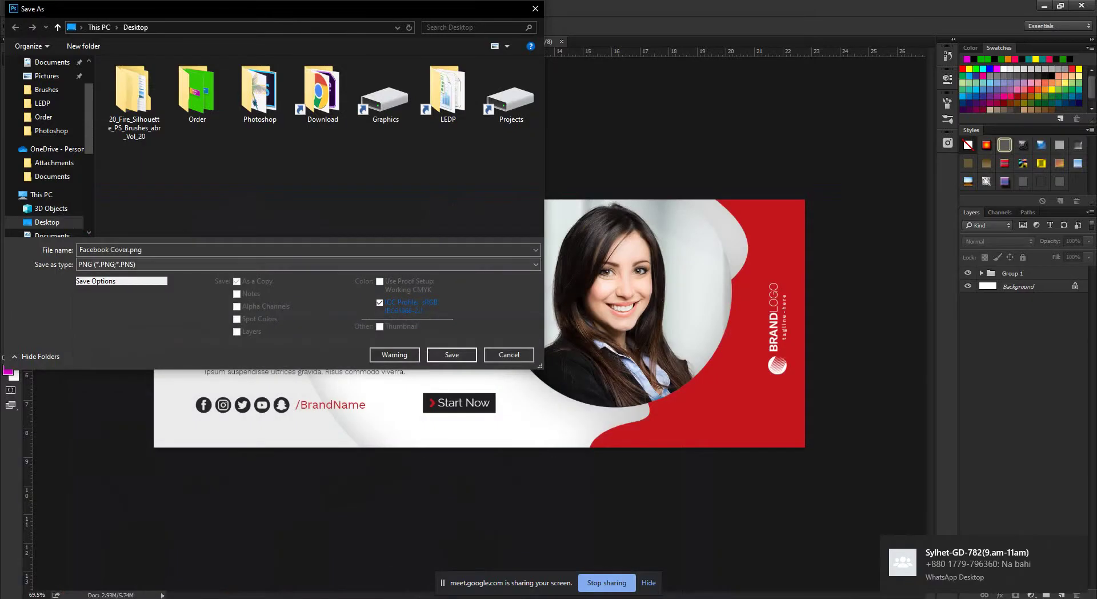
Save the cover as Facebook Cover.png, accepting the default PNG compression options.
click(308, 264)
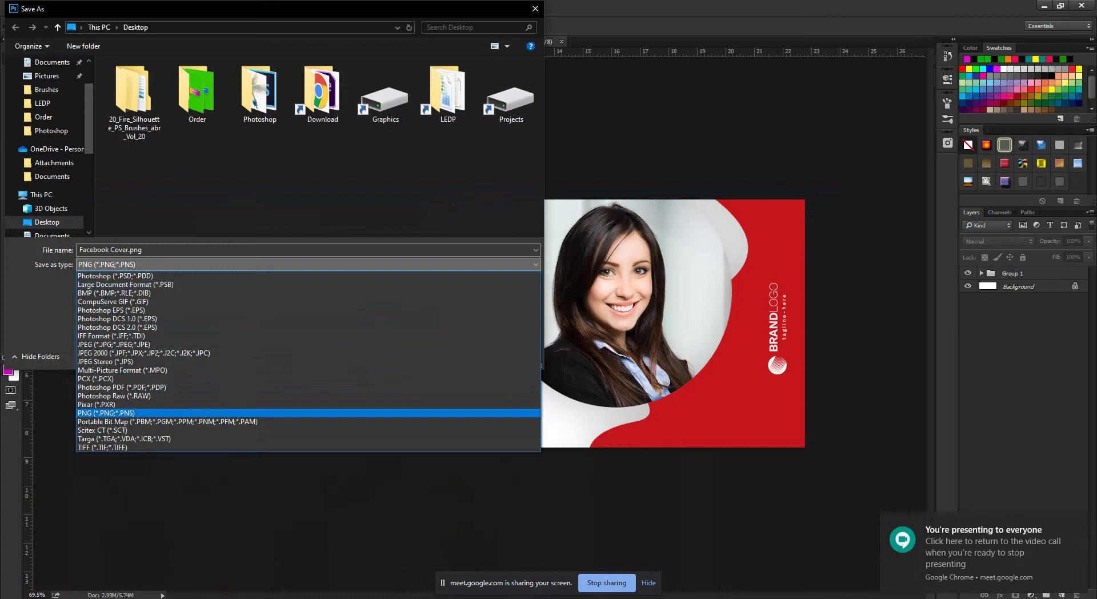
key(Return)
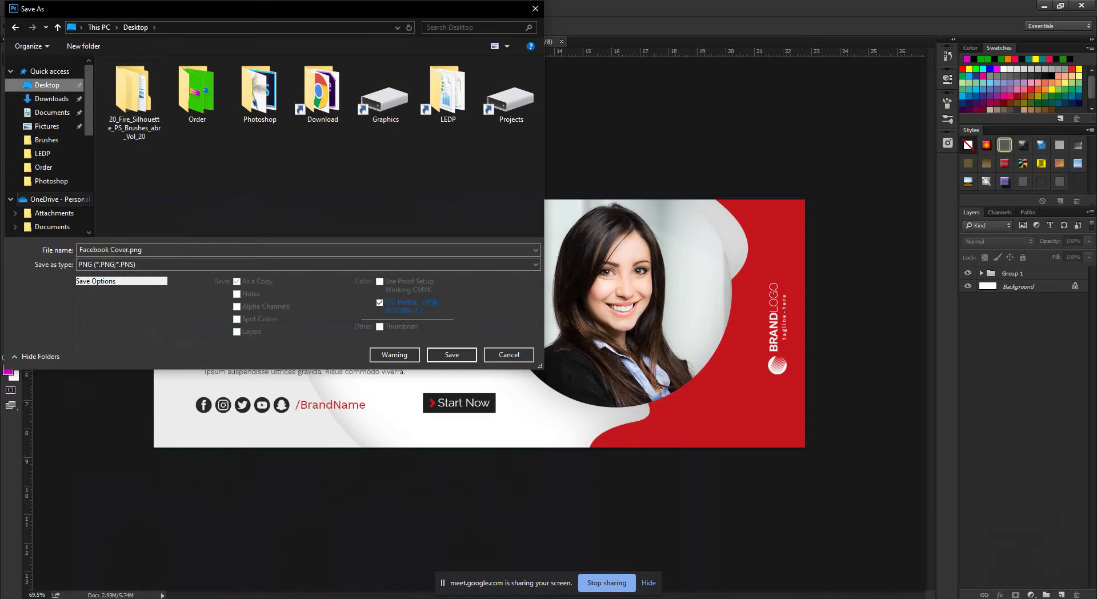
click(451, 354)
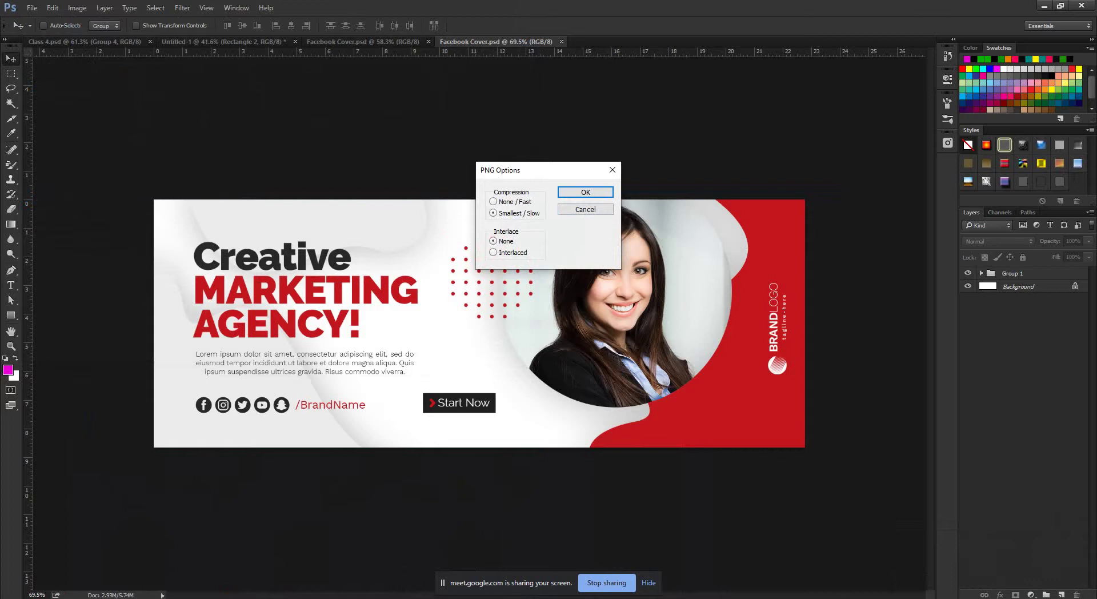
drag(502, 170, 428, 175)
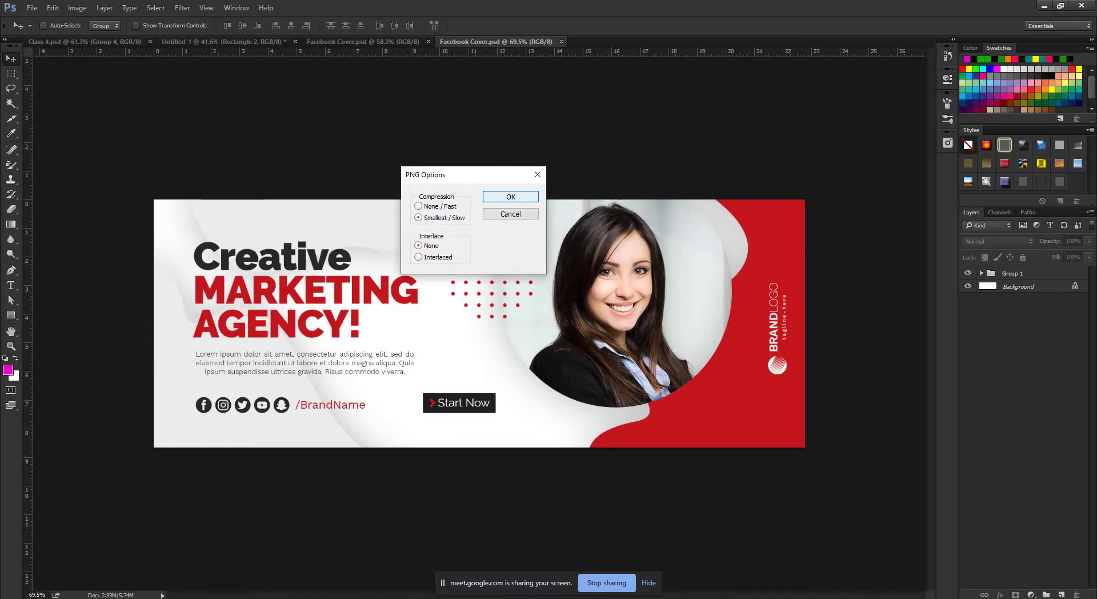
key(Return)
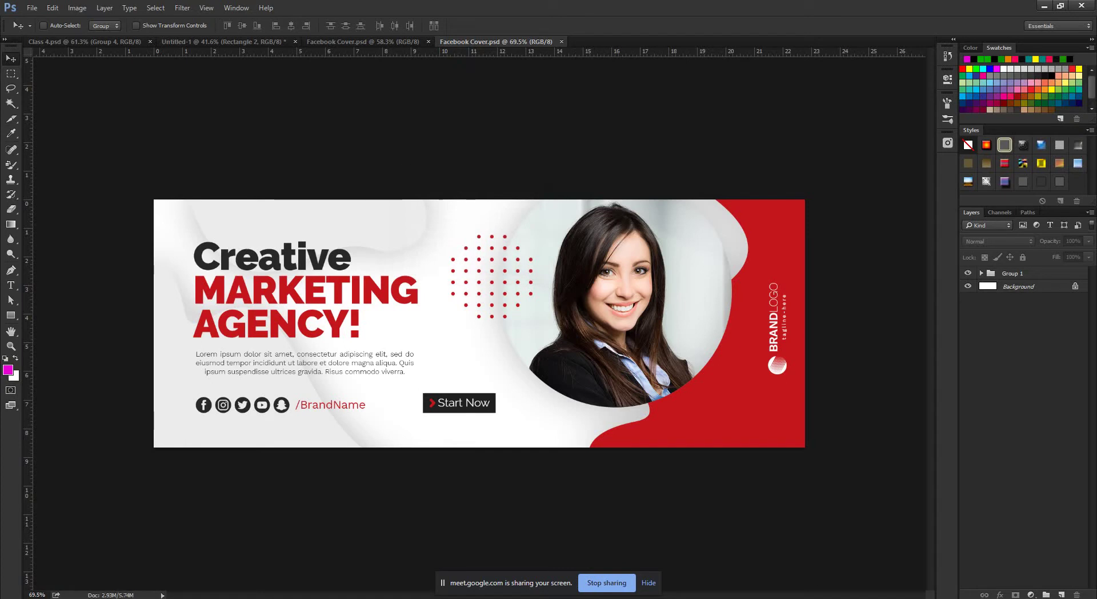
Preview the saved Facebook Cover.png on the desktop, then return to Photoshop.
click(1044, 5)
click(21, 411)
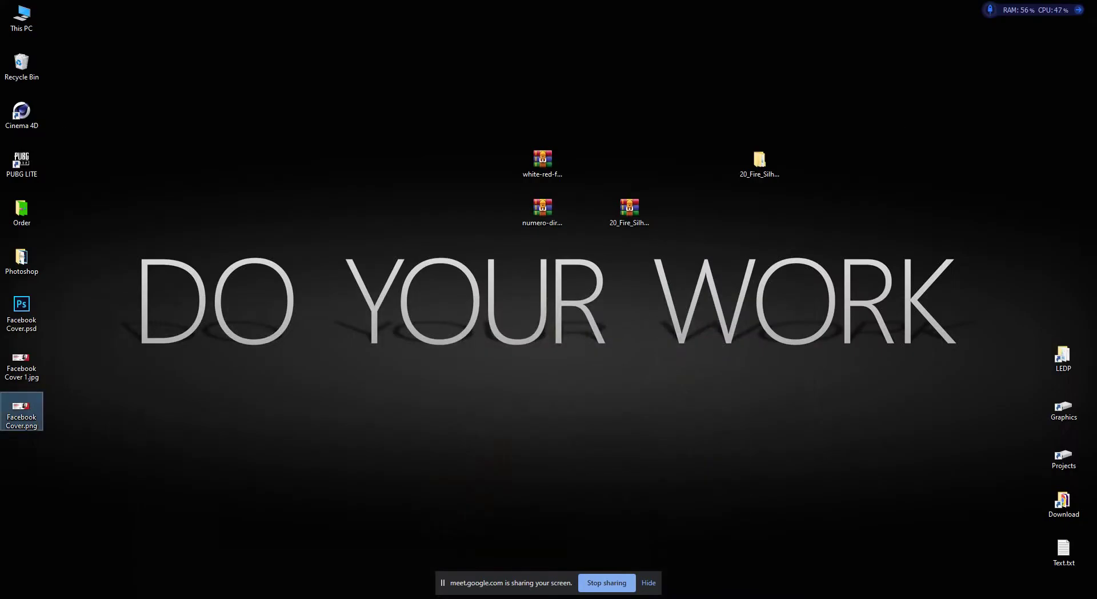
key(Return)
key(Escape)
click(21, 363)
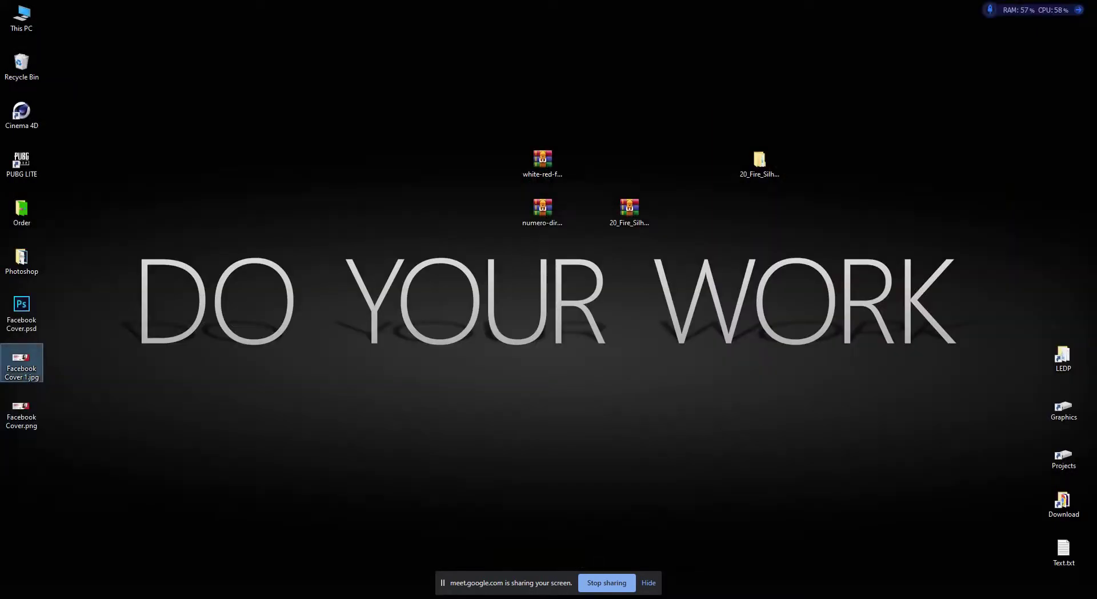
click(21, 411)
key(alt+Tab)
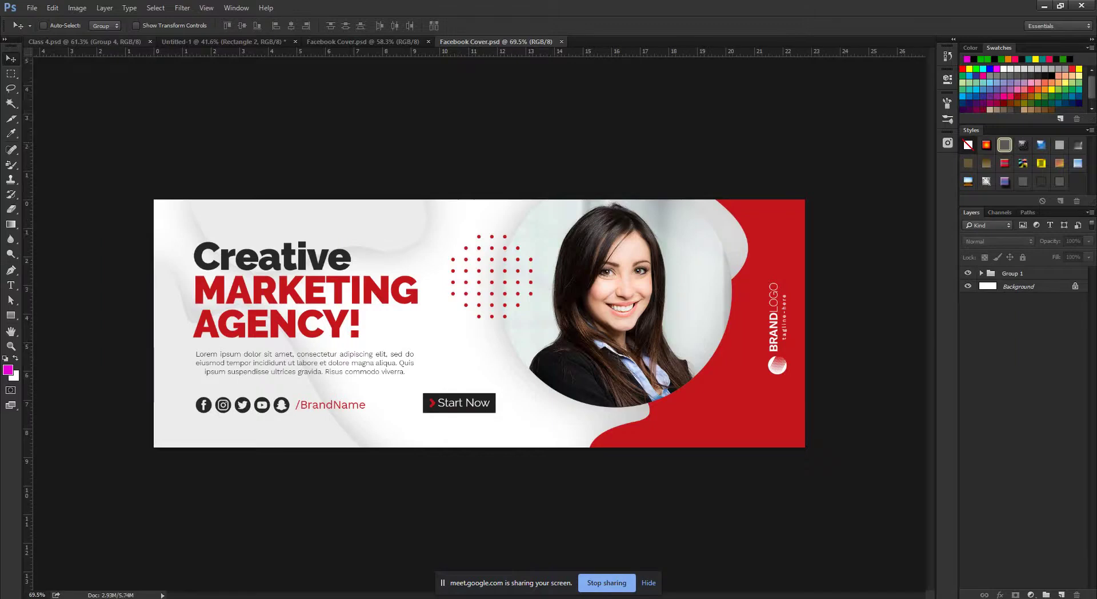
key(alt+f)
key(Down)
key(Down)
key(Down)
key(Return)
key(Tab)
key(alt+Down)
key(Down)
key(Down)
key(Down)
key(Down)
key(Down)
key(Down)
key(Down)
key(Down)
key(Down)
key(Down)
key(Down)
key(Down)
key(Down)
key(Down)
key(Down)
key(Down)
key(Down)
key(Down)
key(Down)
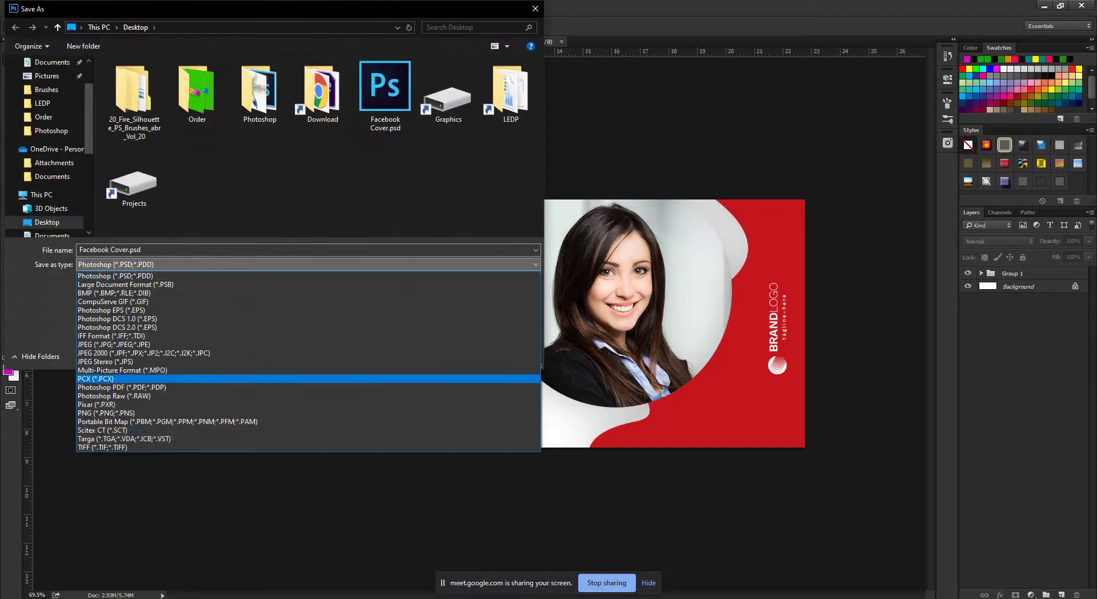
key(Up)
key(Up)
key(Up)
key(Up)
key(Up)
key(Up)
key(Down)
key(Down)
key(Down)
key(Down)
key(Down)
key(Down)
key(Down)
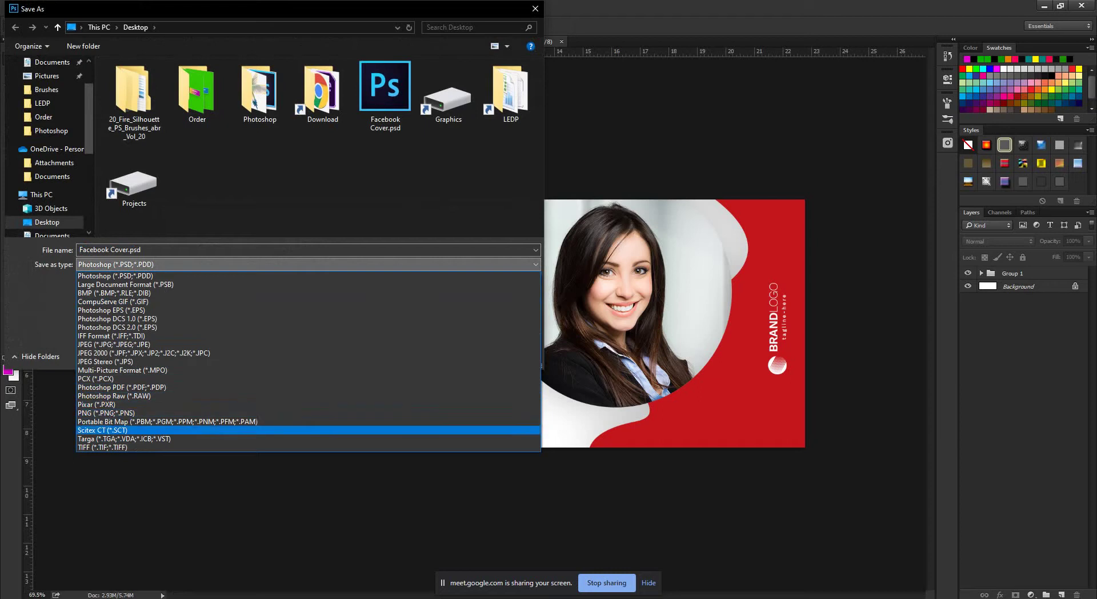
key(Up)
key(Up)
key(Up)
key(Up)
key(Up)
key(Up)
key(Up)
key(Up)
key(Up)
key(Up)
key(Up)
key(Up)
key(Up)
key(Up)
key(Up)
key(Down)
key(Down)
key(Down)
key(Down)
key(Down)
key(Down)
key(Down)
key(Down)
key(Down)
key(Down)
key(Down)
key(Up)
key(Up)
key(Up)
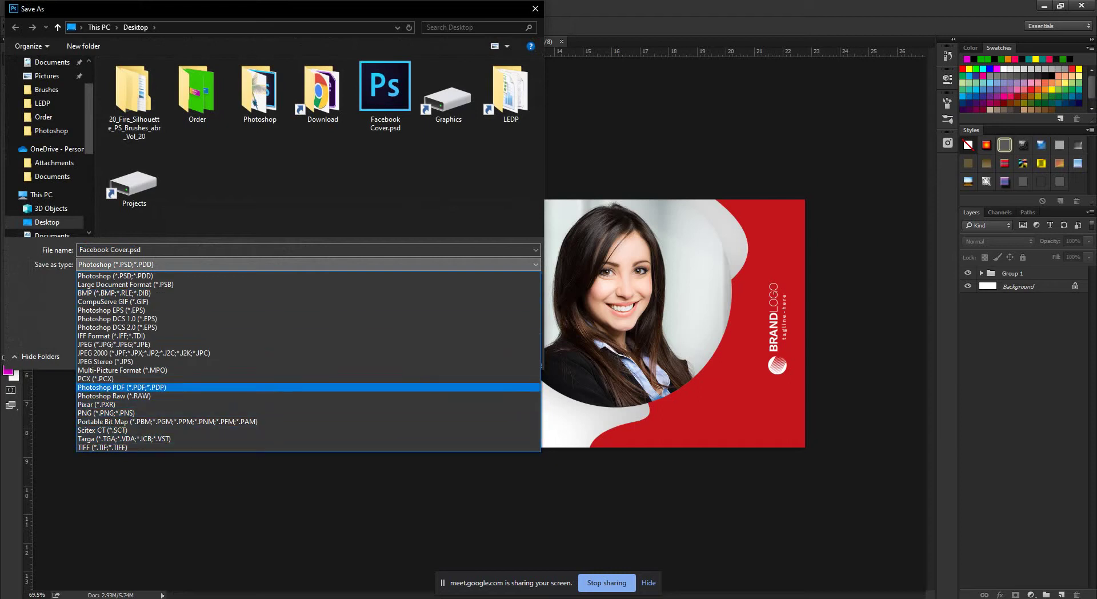
key(Up)
key(Up)
key(Up)
key(Up)
key(Up)
key(Up)
key(Up)
key(Up)
key(Up)
key(Up)
key(Up)
key(Up)
key(Up)
key(Down)
key(Down)
key(Down)
key(Down)
key(Down)
key(Down)
key(Down)
key(Down)
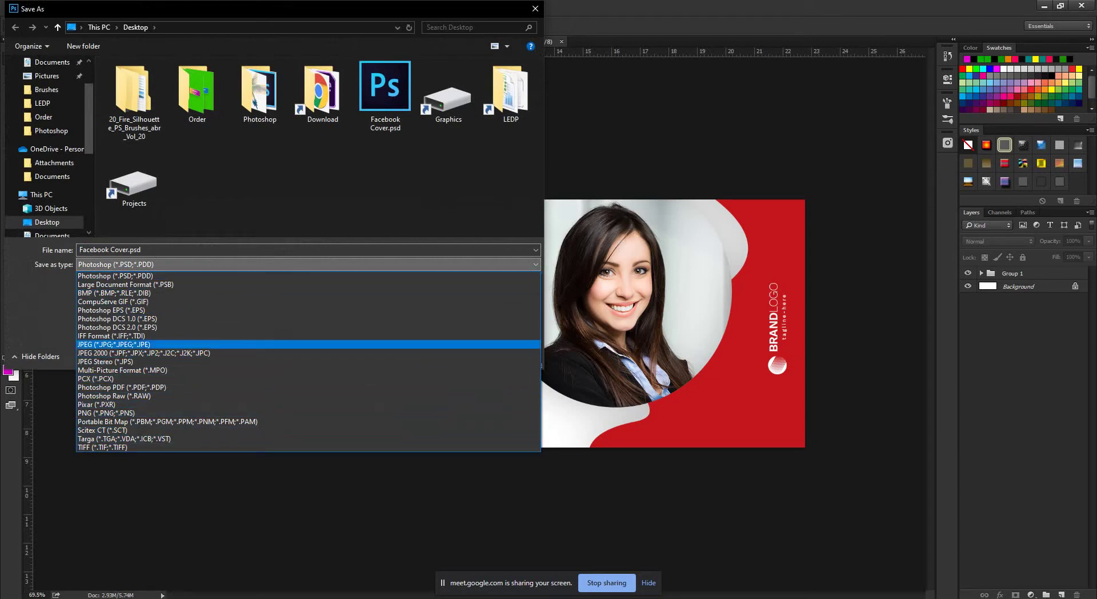
key(Down)
key(Down)
key(Down)
key(Down)
key(Down)
key(Down)
key(Down)
key(Down)
key(Up)
key(Up)
key(Up)
key(Up)
key(Up)
key(Up)
key(Up)
key(Up)
key(Up)
key(Up)
key(Up)
key(Up)
key(Up)
key(Up)
key(Up)
key(Down)
key(Down)
key(Down)
key(Down)
key(Down)
key(Down)
key(Down)
key(Down)
key(Down)
key(Down)
key(Down)
key(Down)
key(Down)
key(Down)
key(Down)
key(Down)
key(Down)
key(Down)
key(Down)
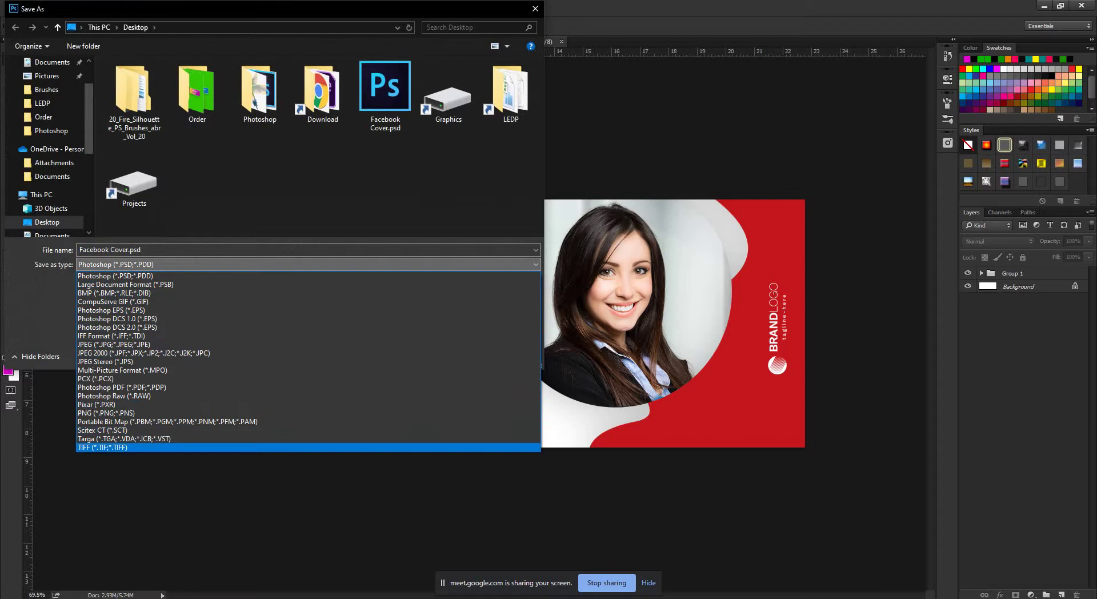
key(Up)
key(Up)
key(Up)
key(Up)
key(Up)
key(Up)
key(Up)
key(Up)
key(Up)
key(Up)
key(Up)
key(Up)
key(Up)
key(Up)
key(Up)
key(Up)
key(Up)
key(Up)
key(Up)
key(Up)
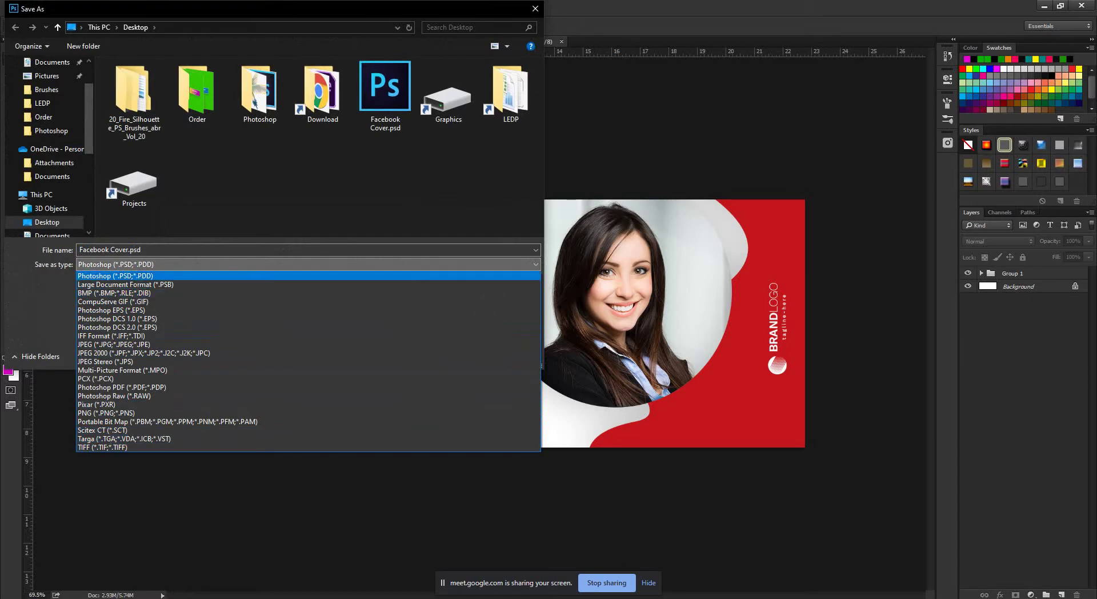
key(Down)
key(Down)
key(Down)
key(Down)
key(Down)
key(Down)
key(Down)
key(Down)
key(Down)
key(Up)
key(Up)
key(Up)
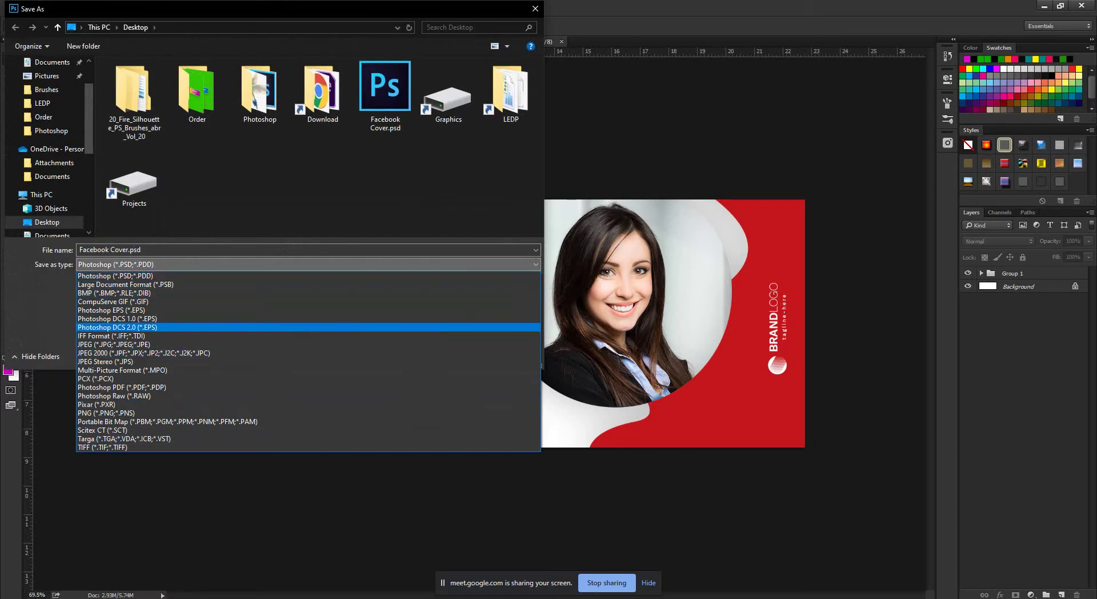
key(Down)
key(Down)
key(Down)
key(Down)
key(Down)
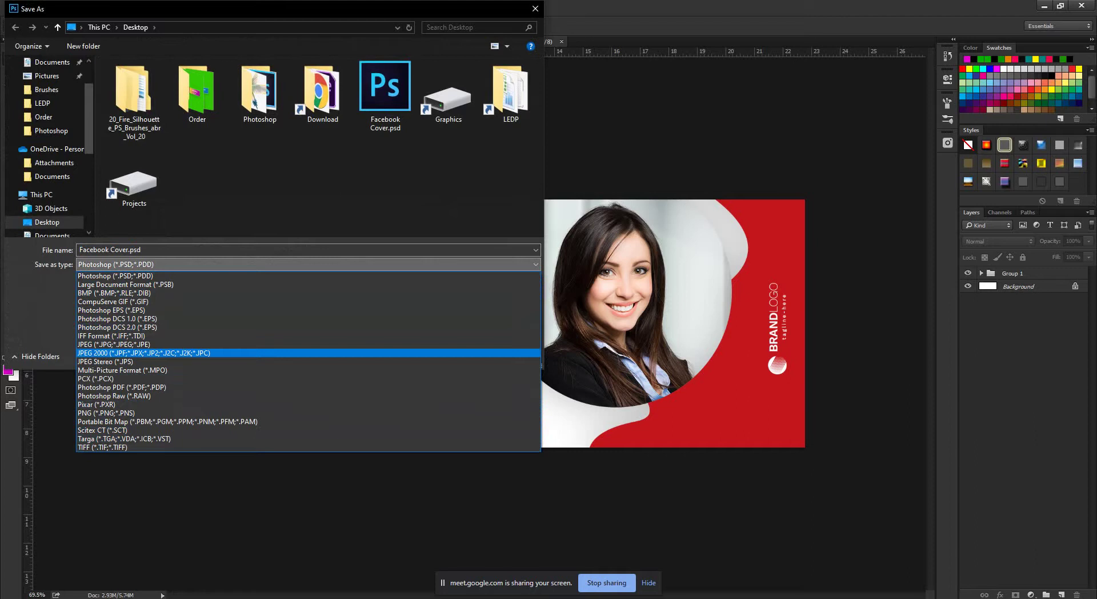
key(Down)
key(Down)
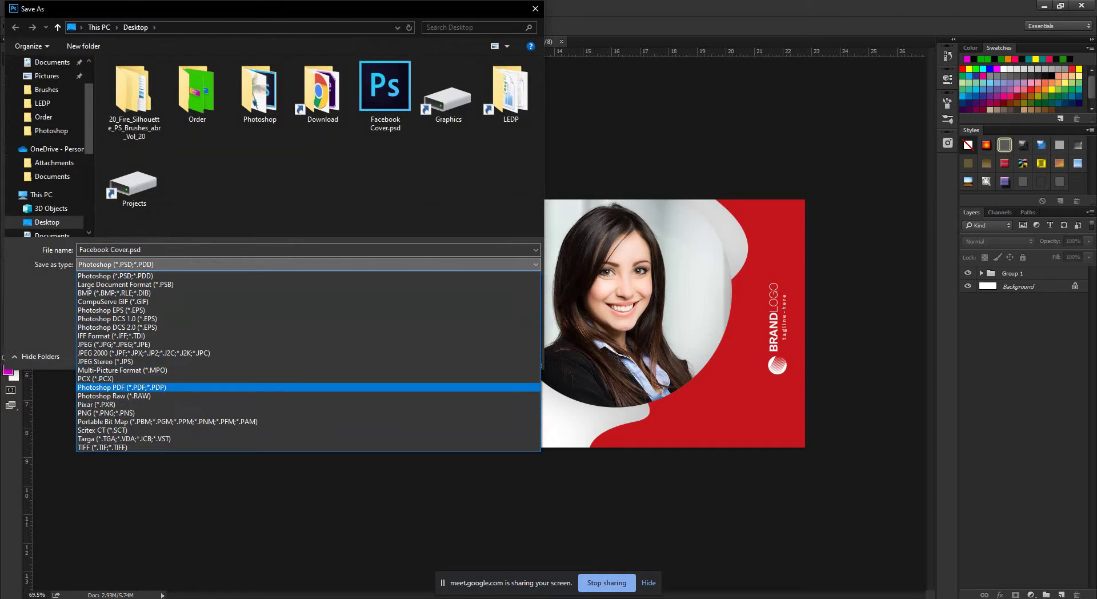
key(Down)
key(Up)
key(Return)
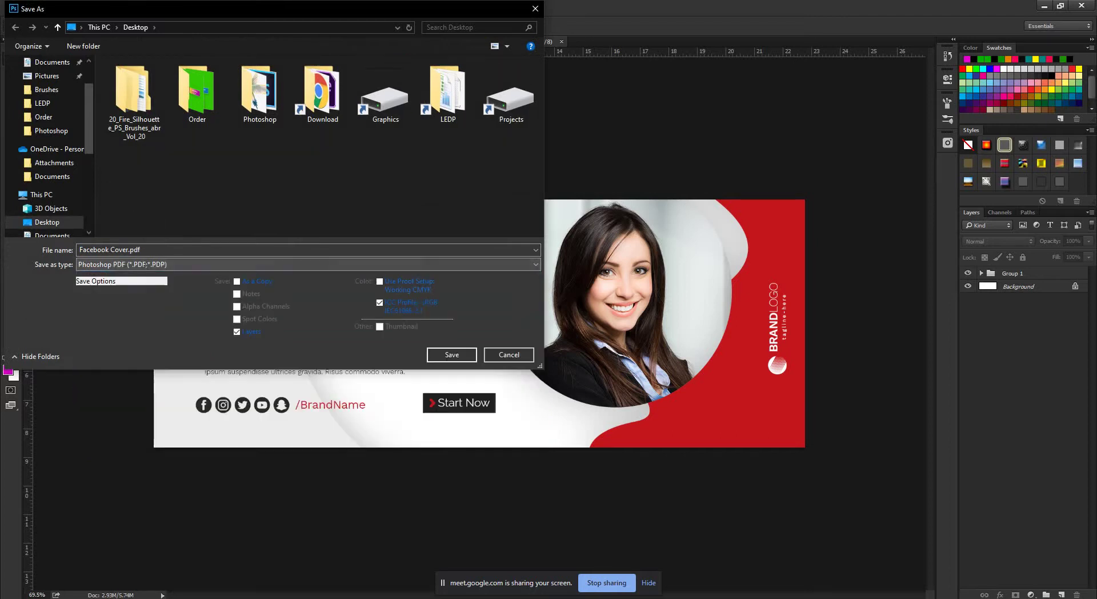
key(alt+Down)
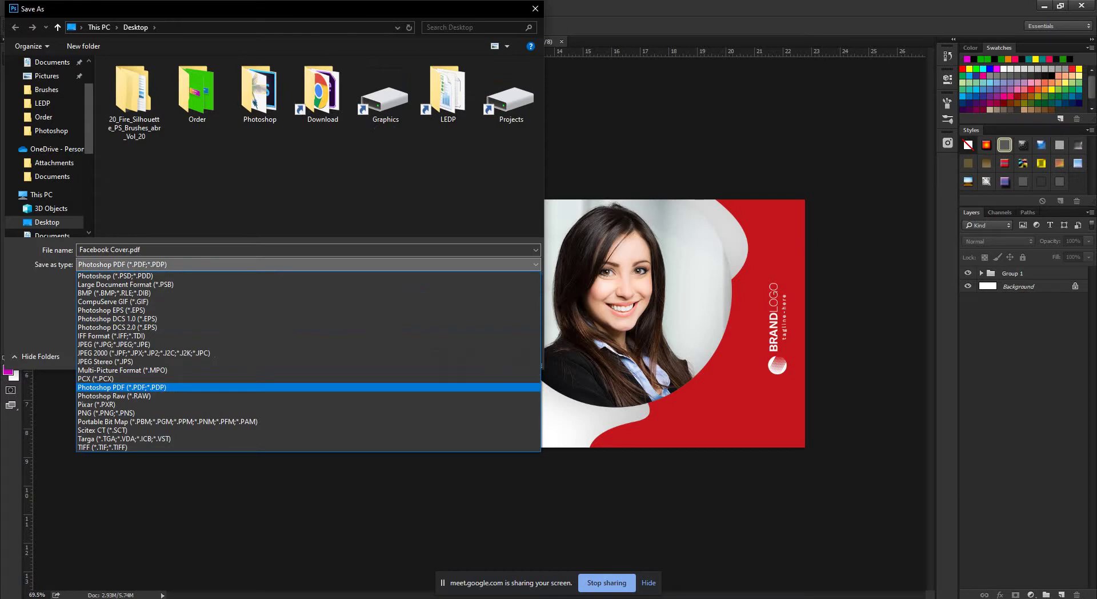
key(Up)
key(Up)
key(Down)
key(Down)
key(Down)
key(Down)
key(Down)
key(Down)
key(Down)
key(Up)
key(Up)
key(Up)
key(Up)
key(Up)
key(Up)
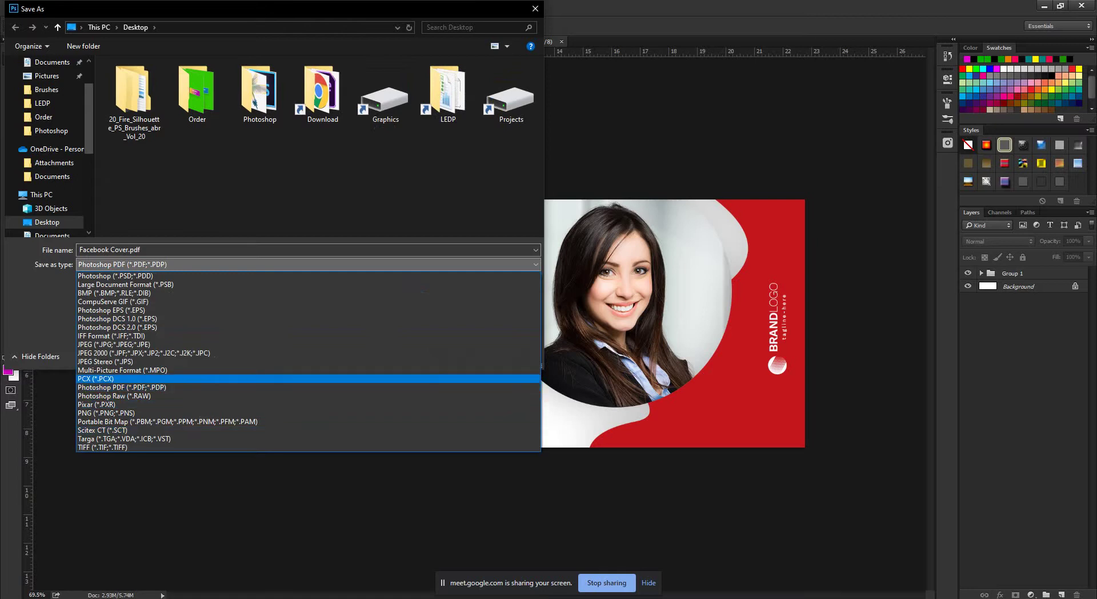
key(Down)
key(Down)
key(Down)
key(Down)
key(Down)
key(Down)
key(Down)
key(Down)
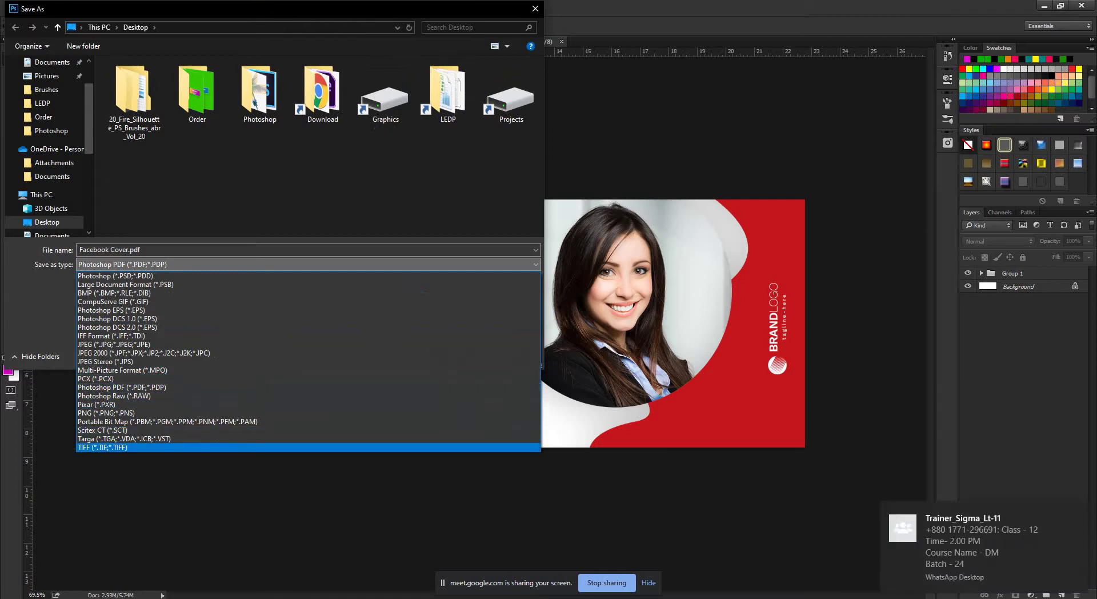
key(Up)
key(Down)
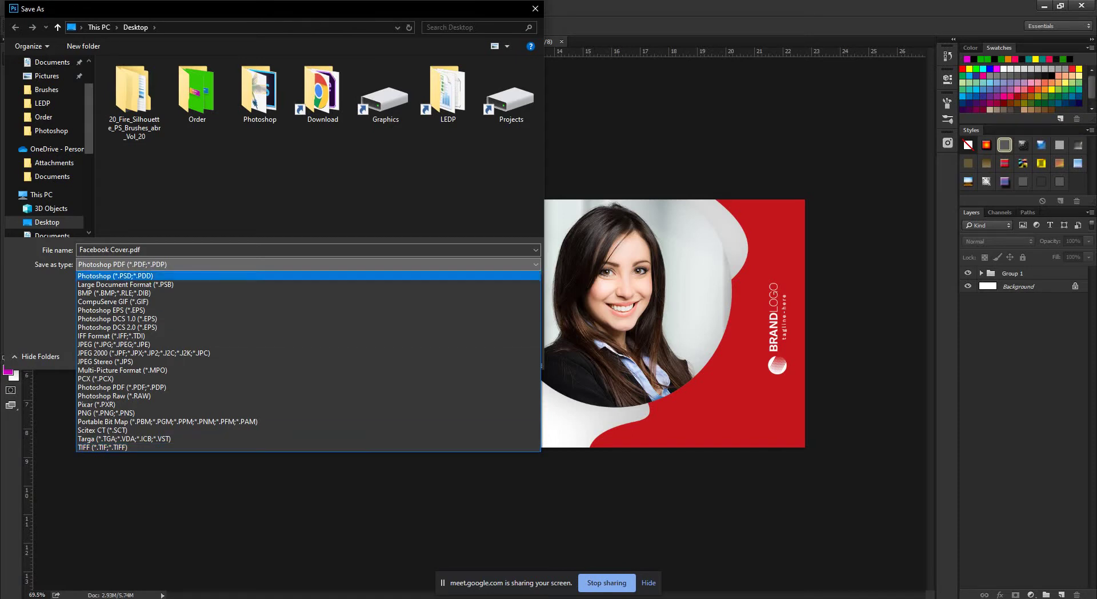
key(Return)
key(Return)
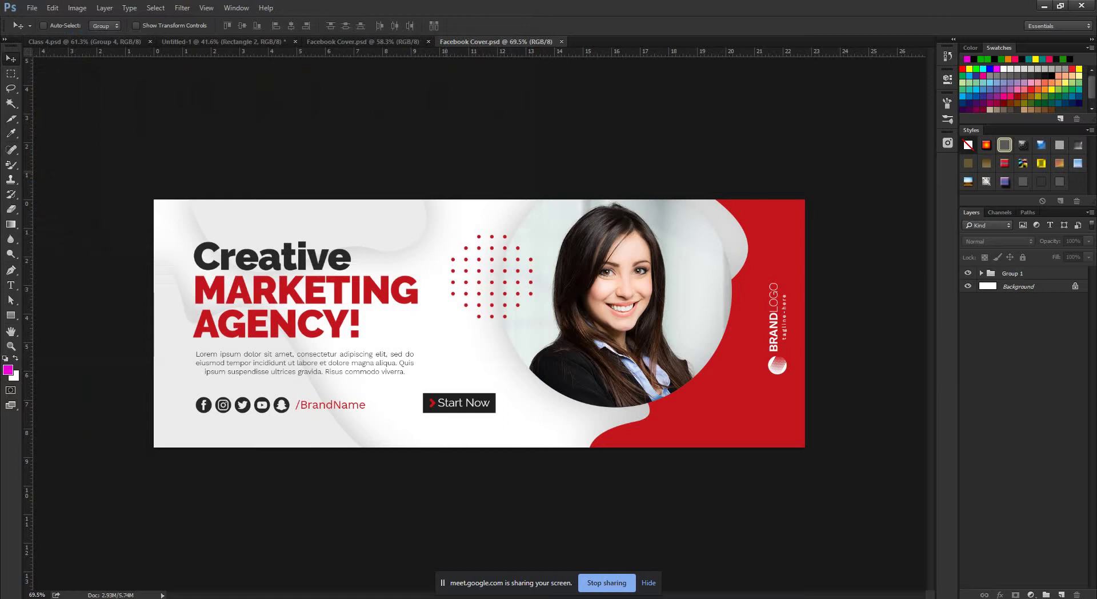
Open Save for Web for Facebook Cover.psd from the File menu.
click(32, 8)
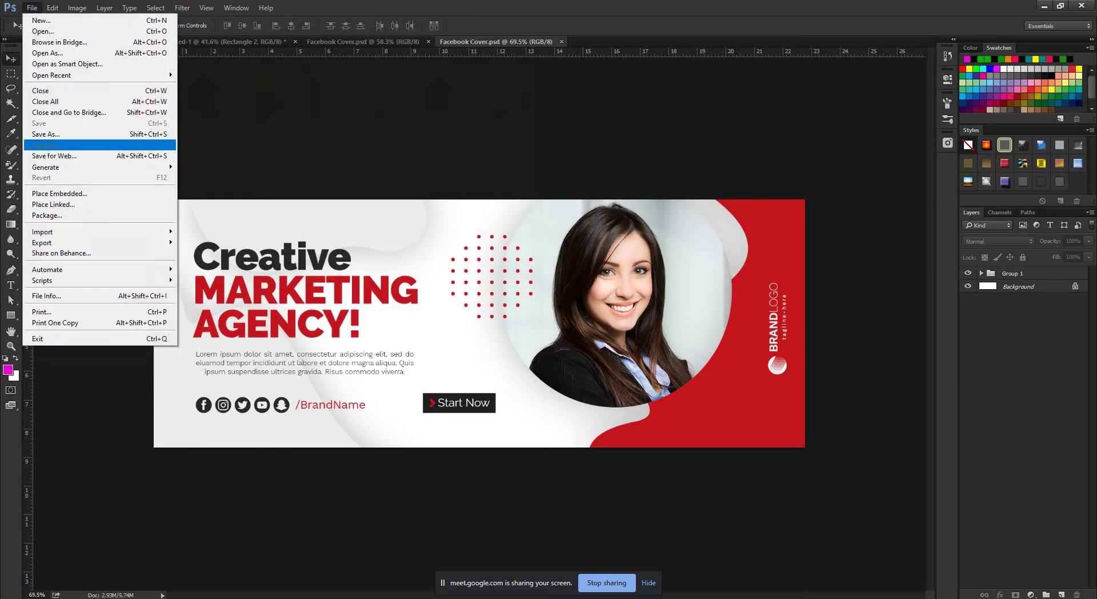
mouse_move(42, 243)
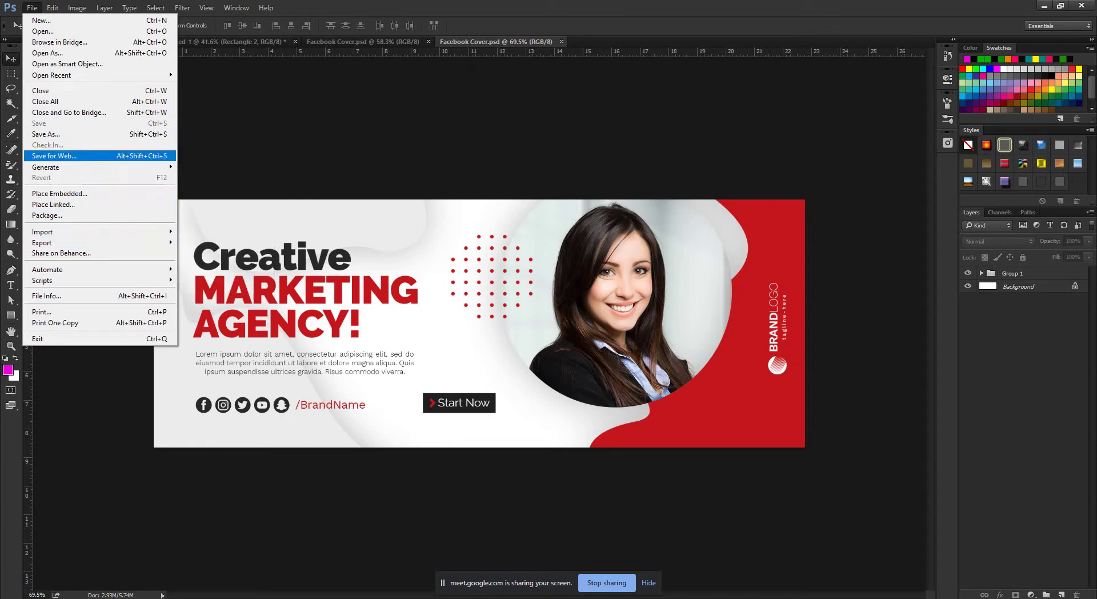
mouse_move(57, 167)
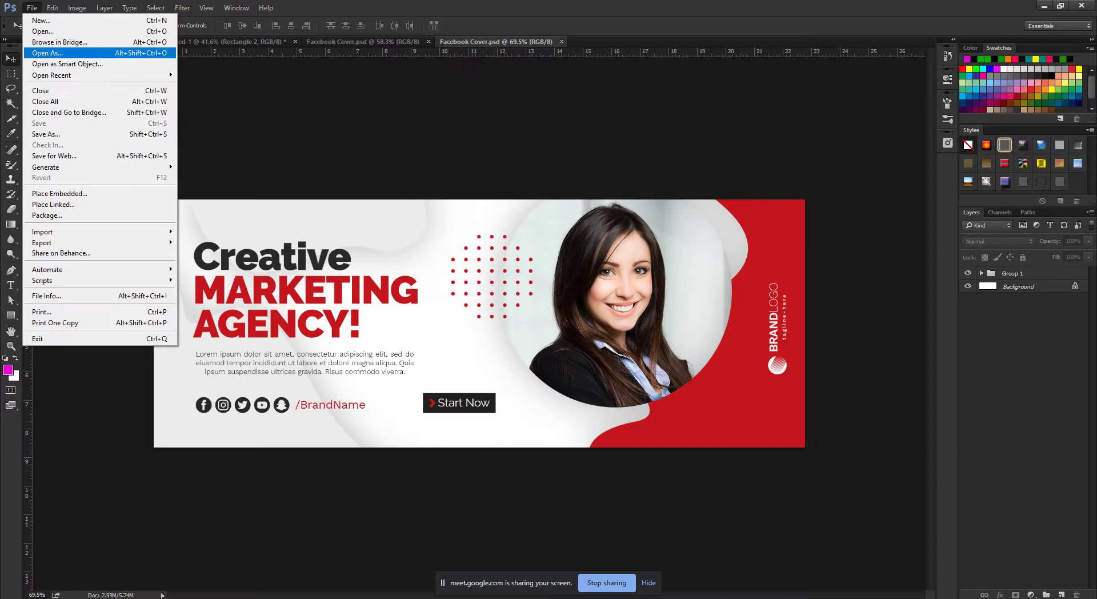
click(54, 155)
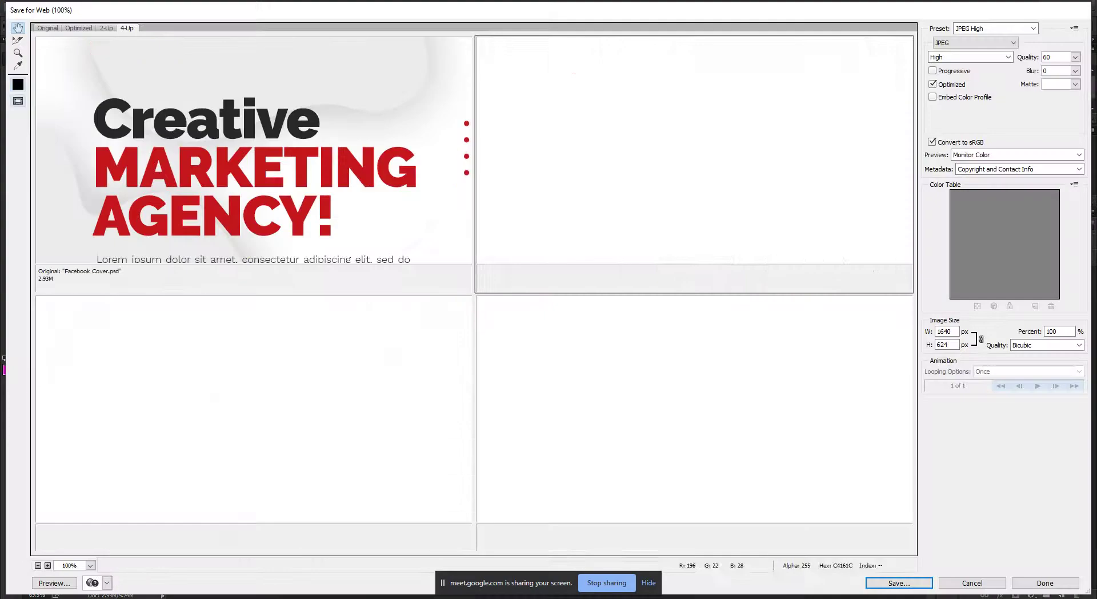
View the Original preview at 300%, panning over the red dots and the woman's face.
click(47, 28)
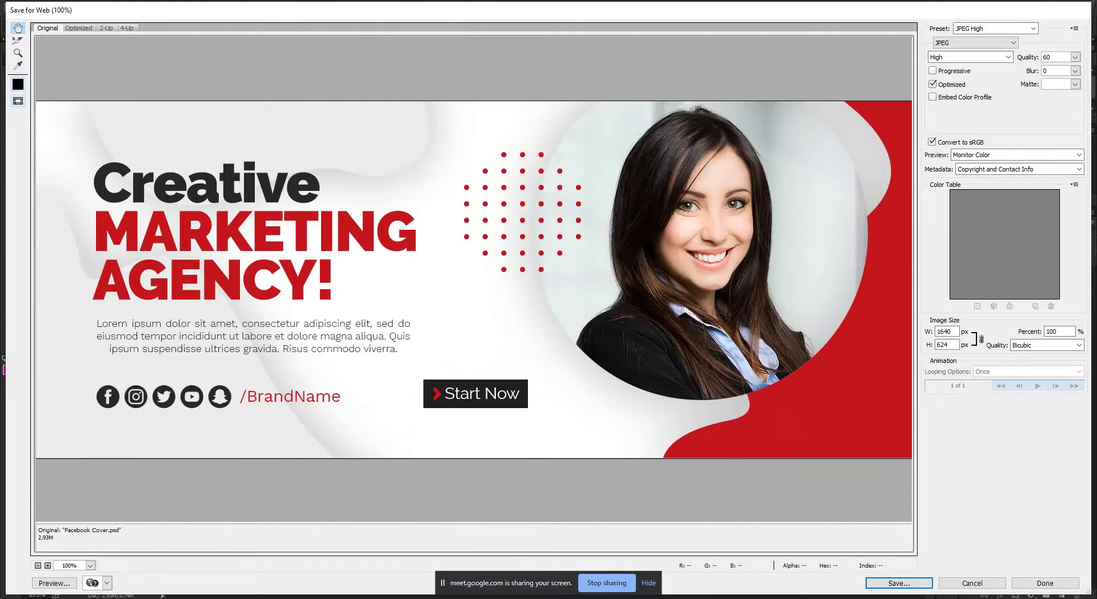
click(90, 565)
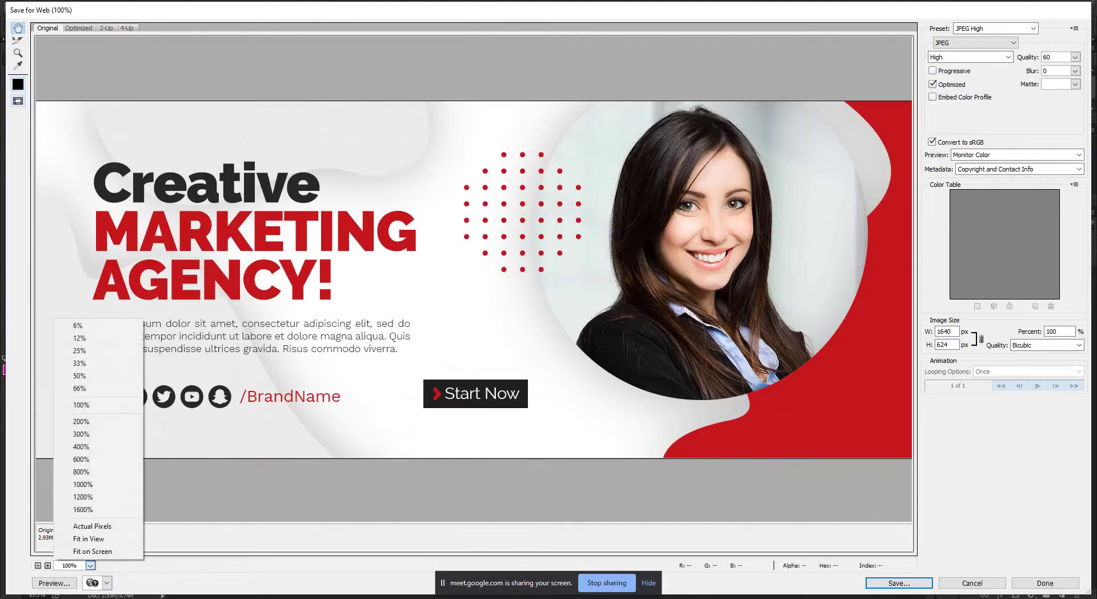
click(98, 433)
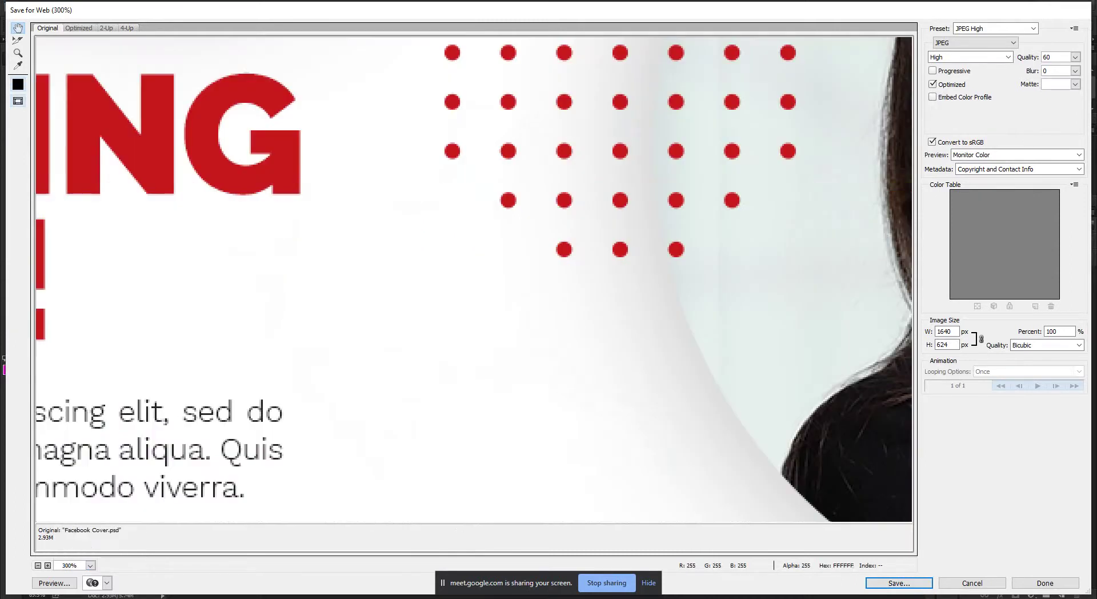
drag(457, 286, 628, 244)
drag(800, 257, 245, 271)
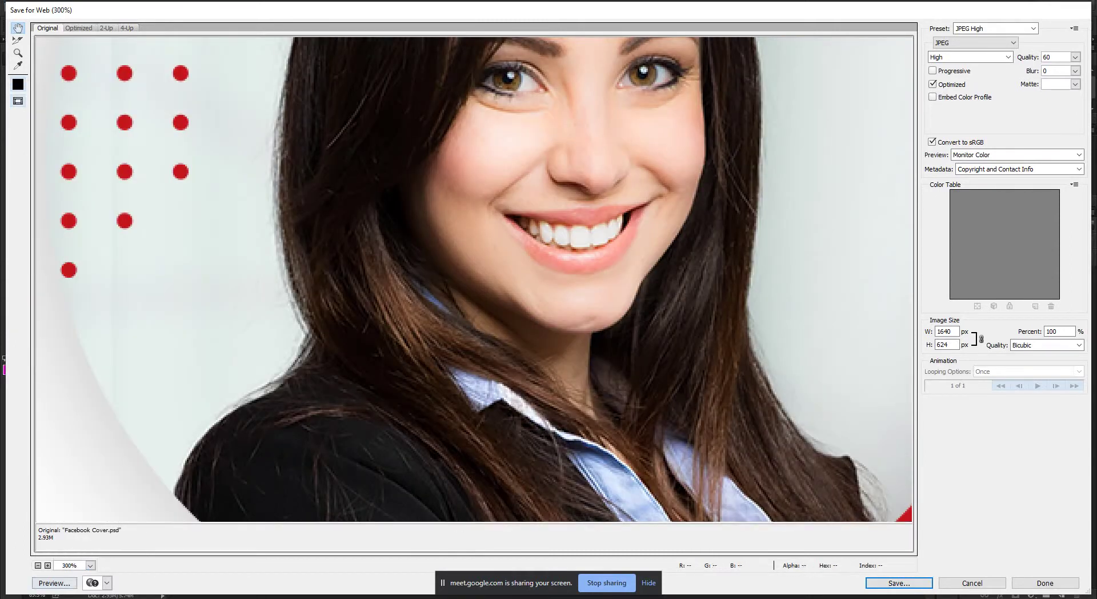
Fit the banner in view and show the Optimized JPEG preview at quality 60.
click(90, 565)
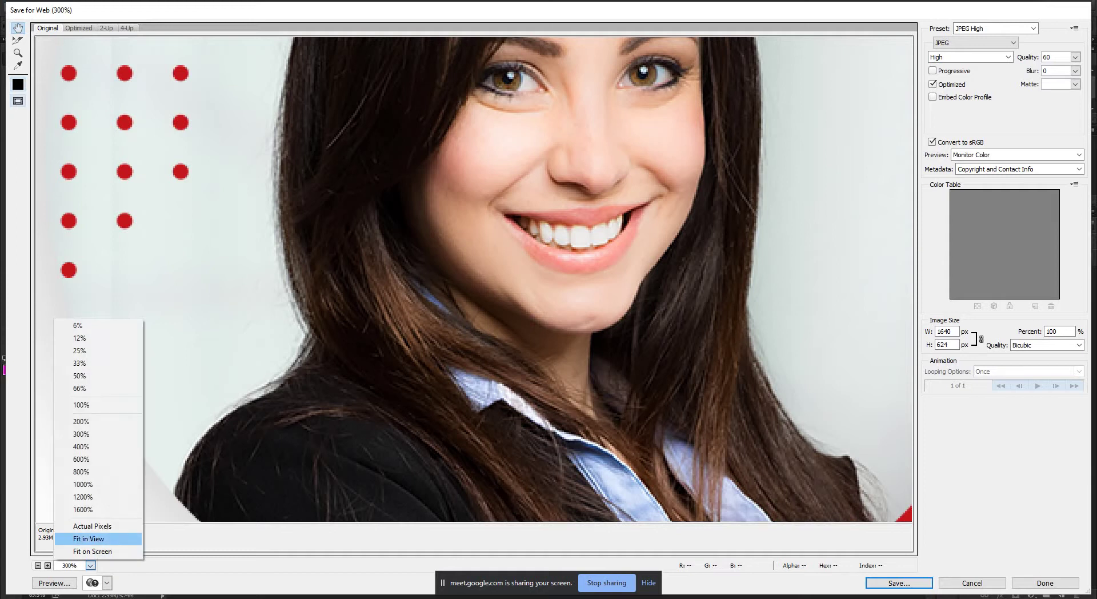
click(89, 538)
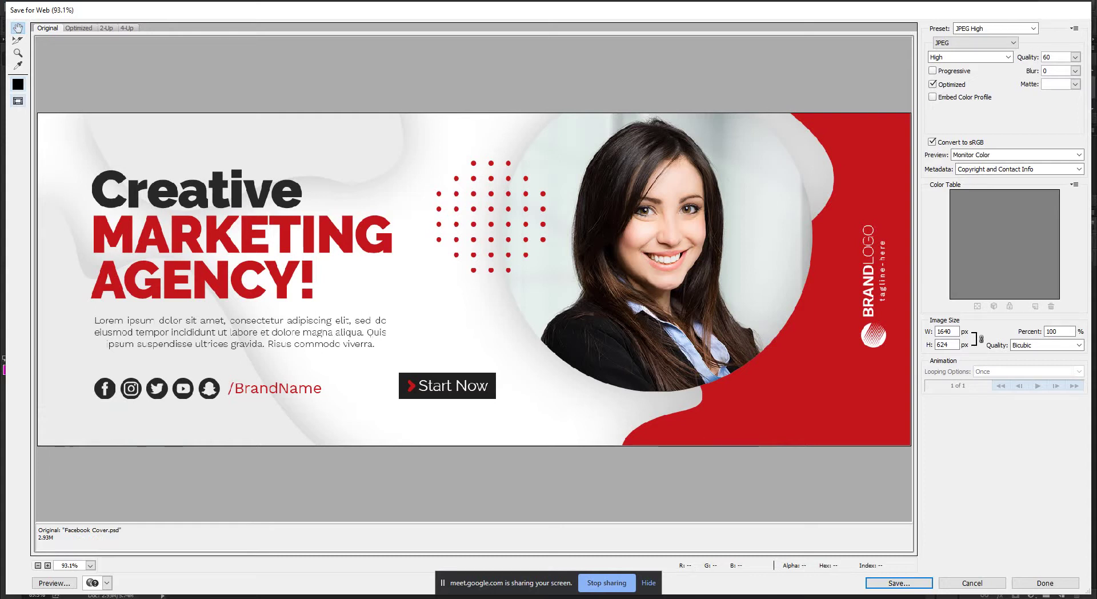
key(ctrl+Tab)
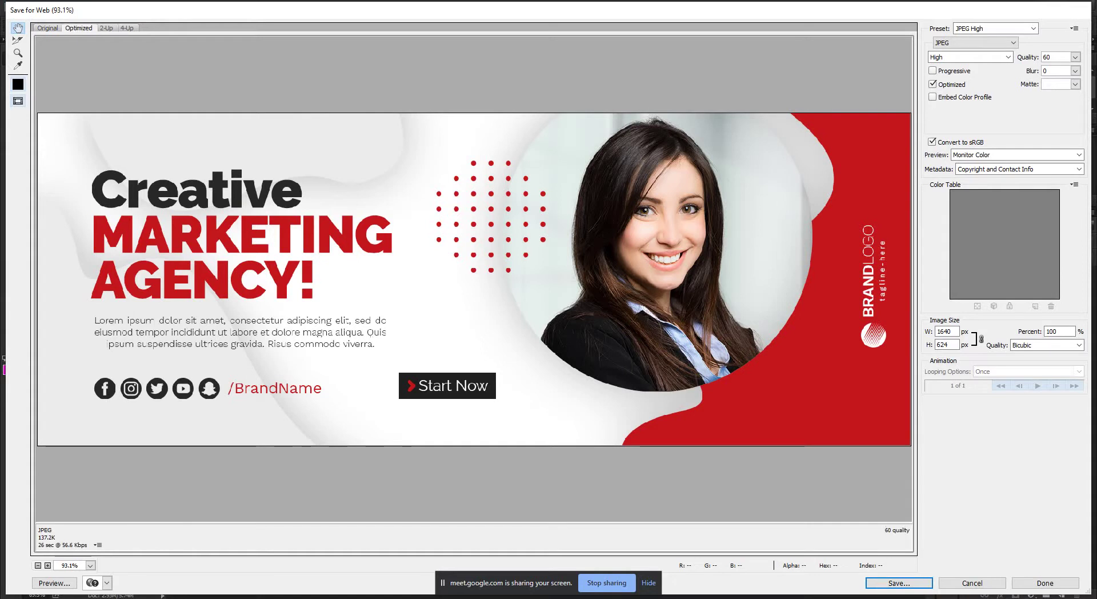
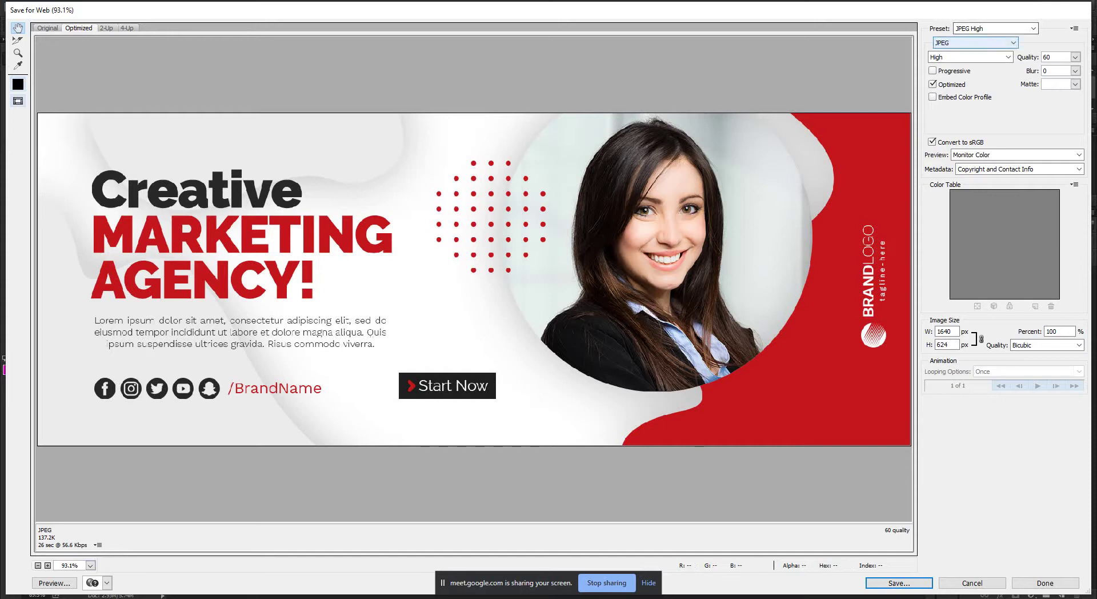
Export the cover as JPEG High to the Desktop, named Facebook Cover 2.jpg.
click(974, 42)
click(972, 62)
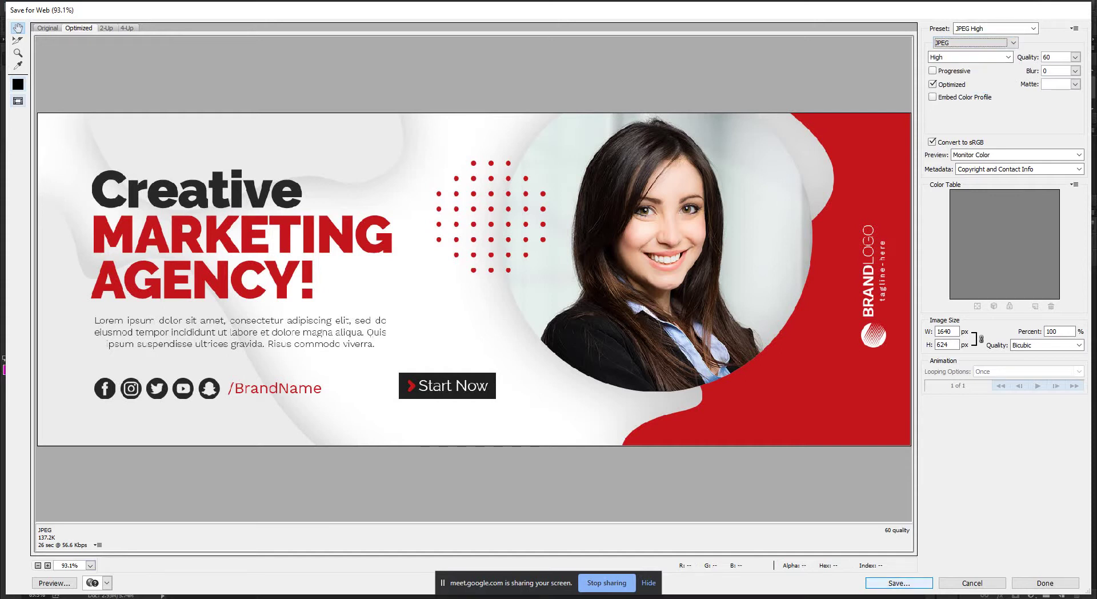
key(Return)
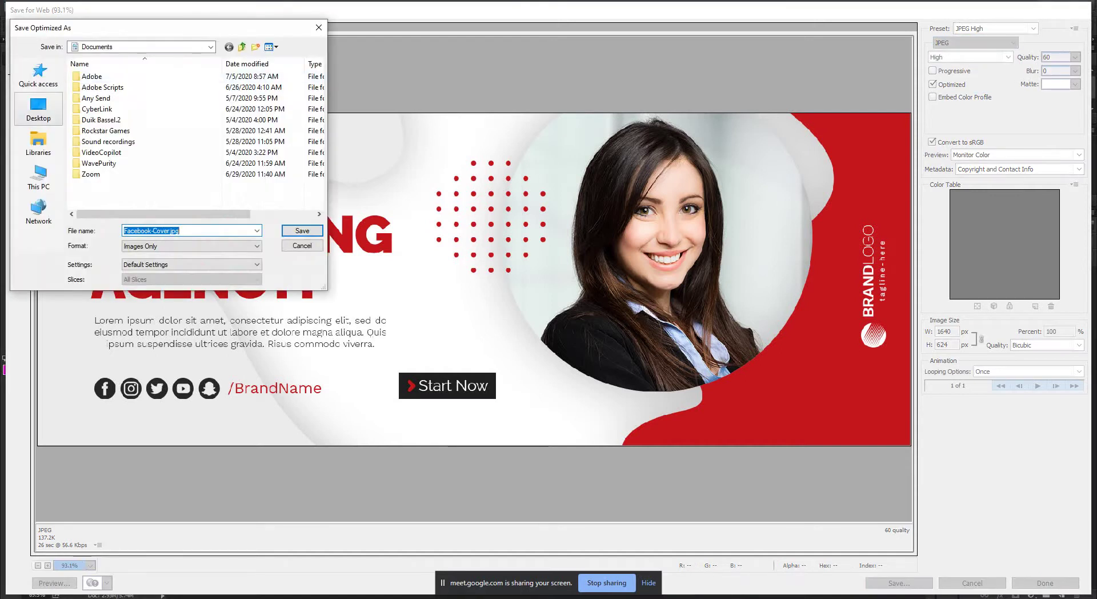
click(39, 108)
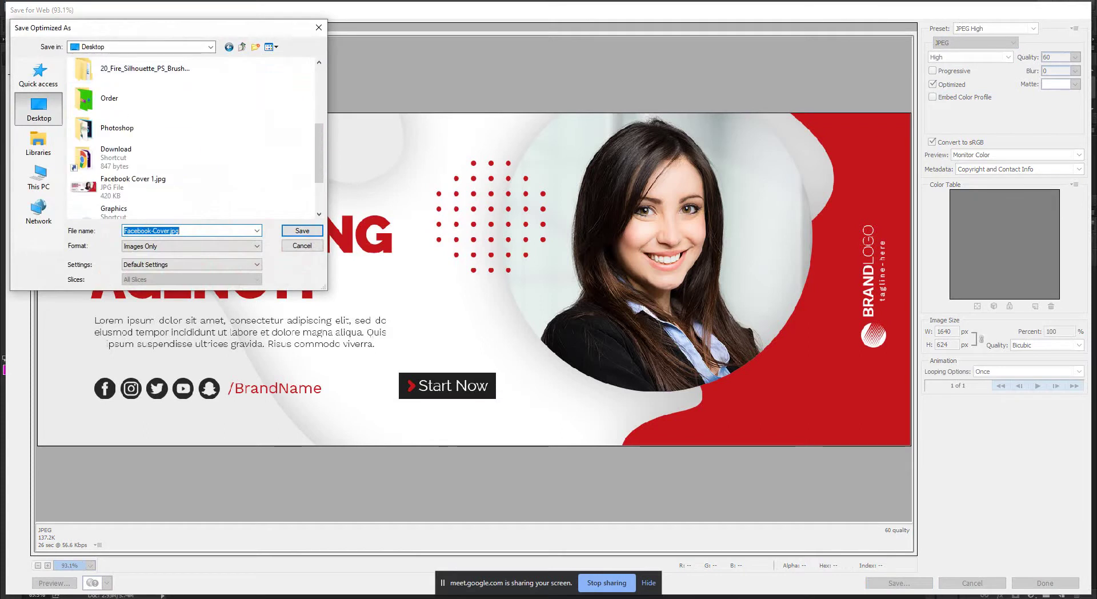
click(132, 183)
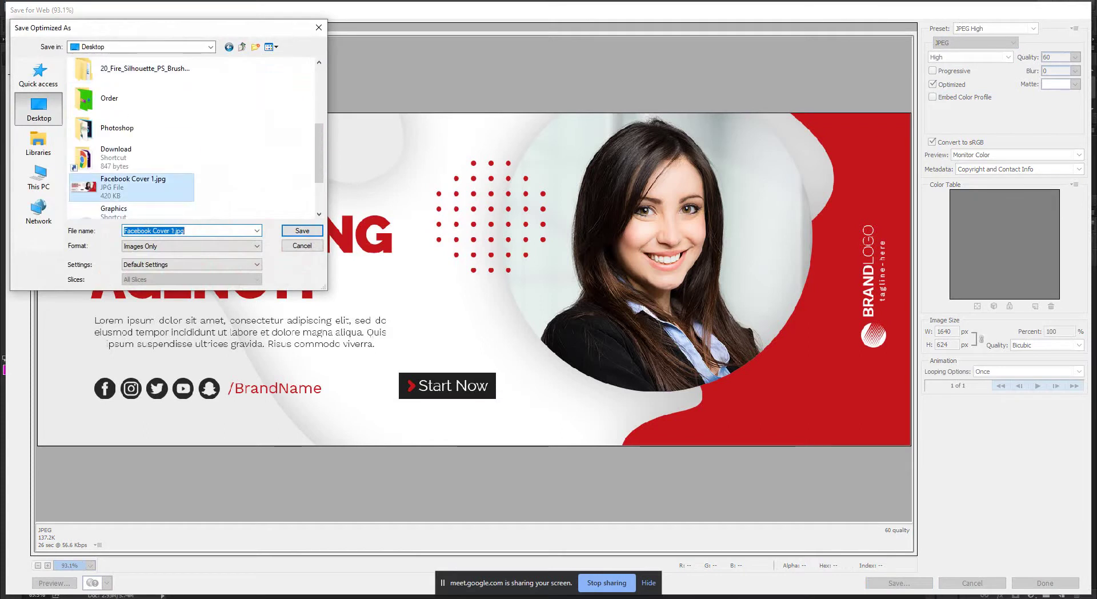
click(175, 231)
key(BackSpace)
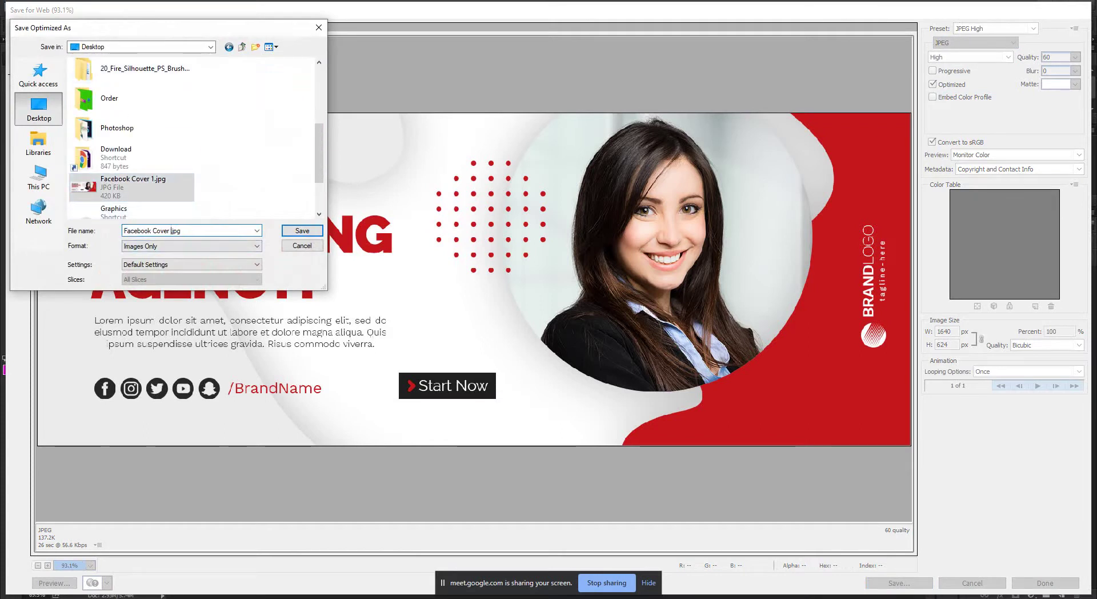
text(2)
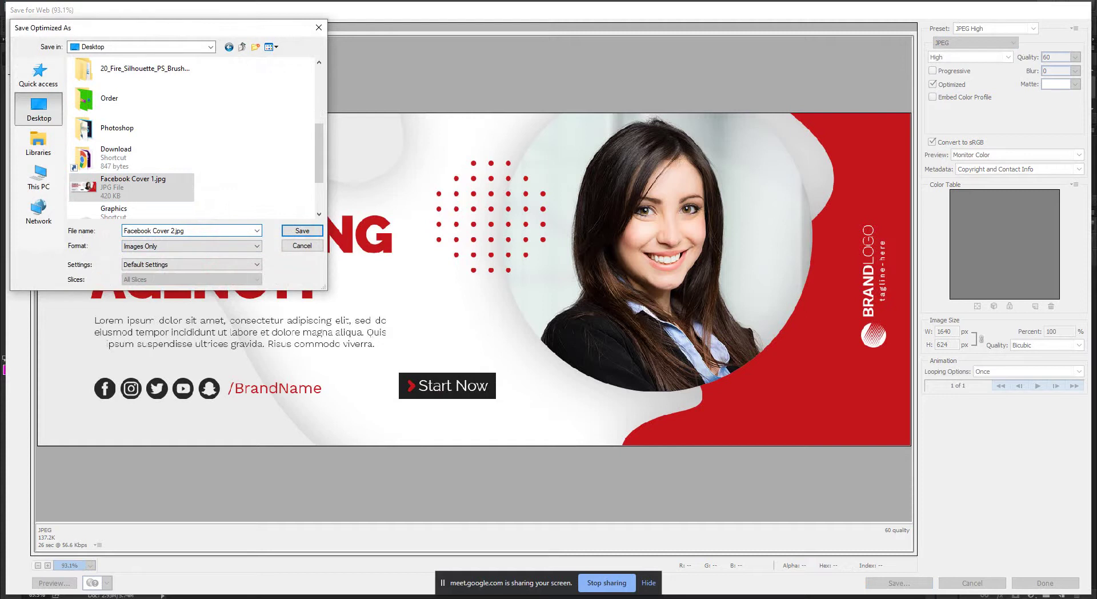
key(Return)
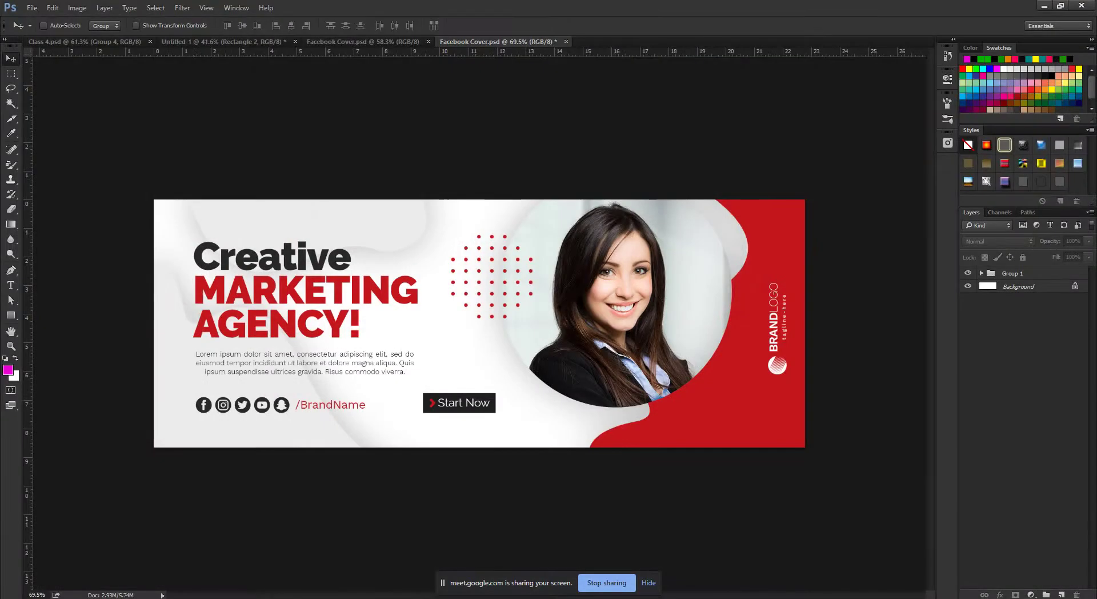
Minimize Photoshop and rearrange the desktop icons, moving Facebook-Cover-2.jpg into the left column.
click(1044, 6)
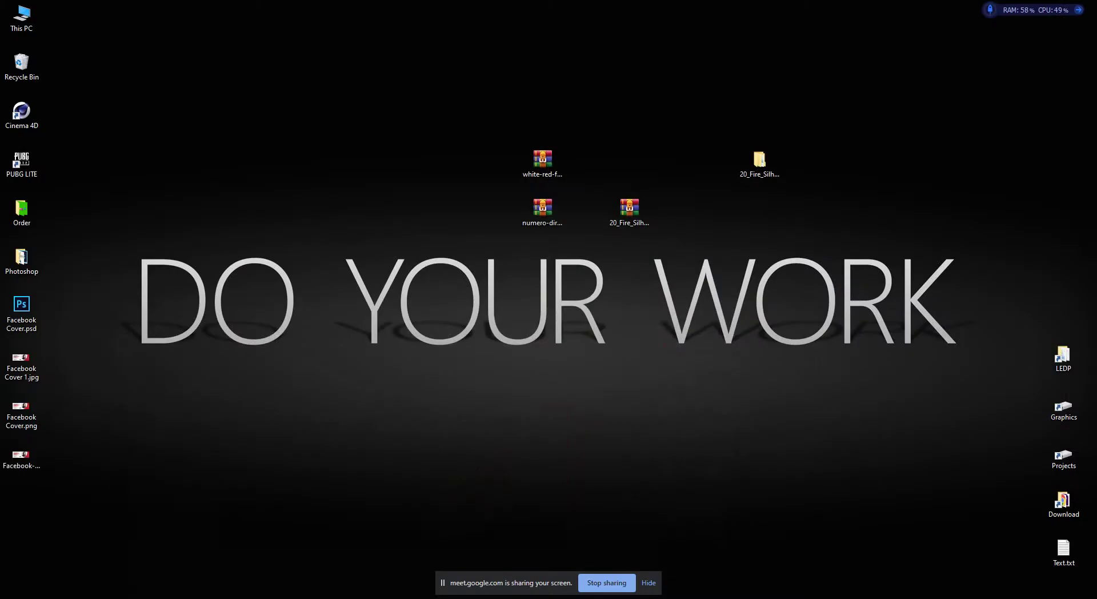
drag(21, 411, 151, 457)
click(21, 457)
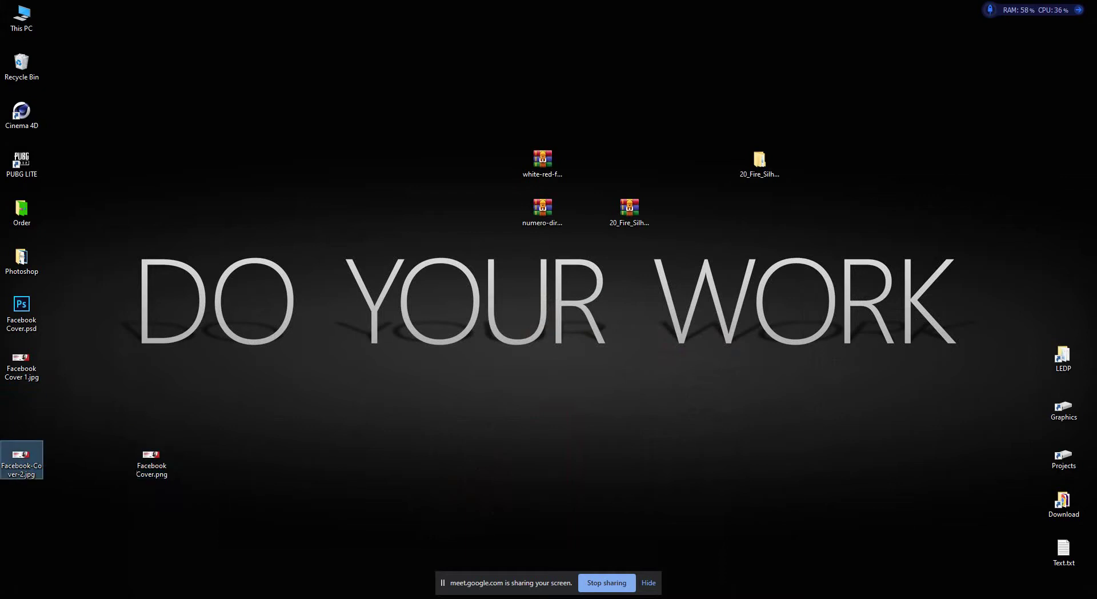
drag(21, 458, 21, 408)
drag(151, 460, 629, 314)
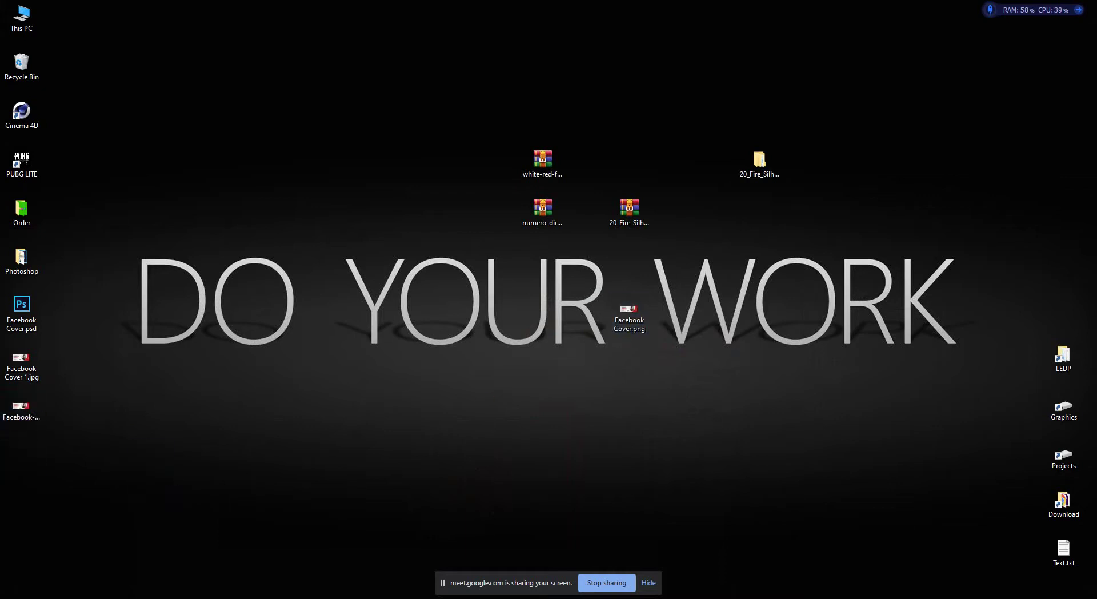
Preview Facebook Cover 1.jpg in the photo viewer, zooming in and out.
double_click(21, 363)
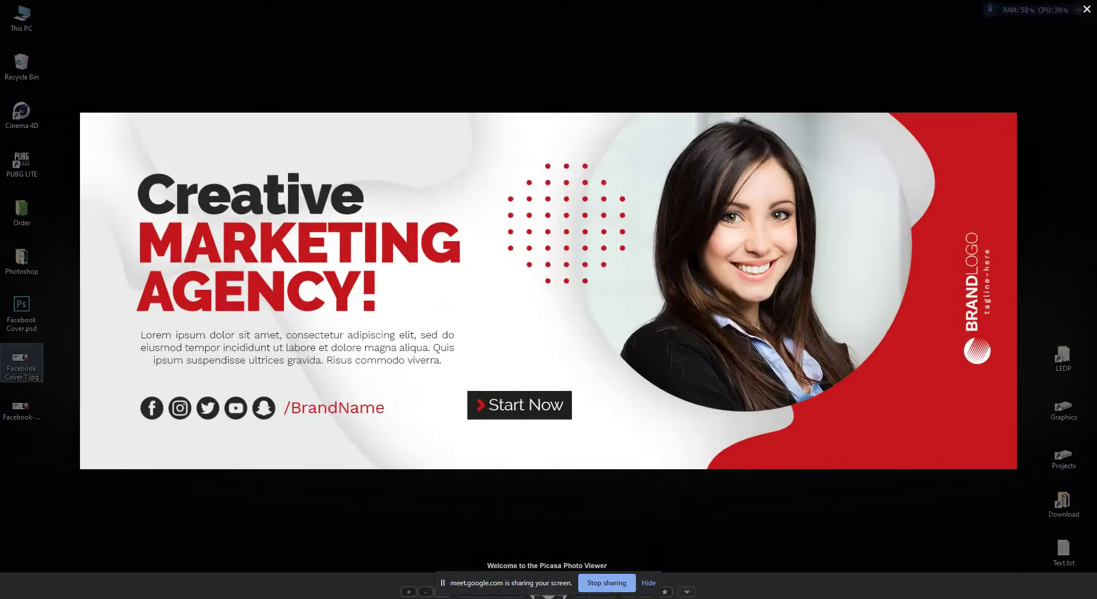
scroll(547, 292, down, 2)
scroll(547, 291, up, 2)
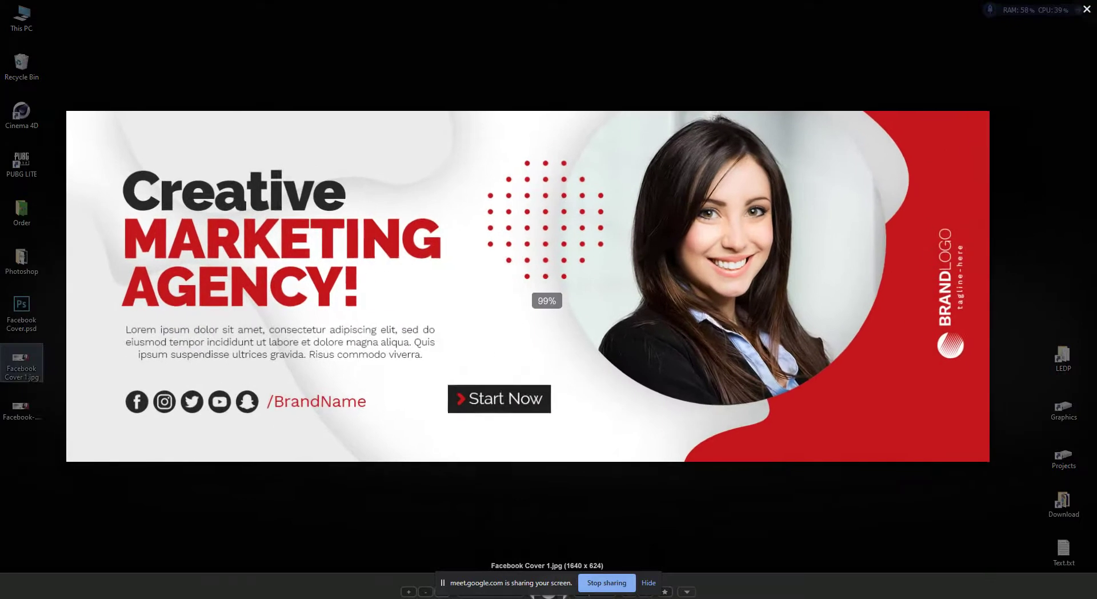
scroll(548, 292, down, 2)
scroll(548, 291, up, 2)
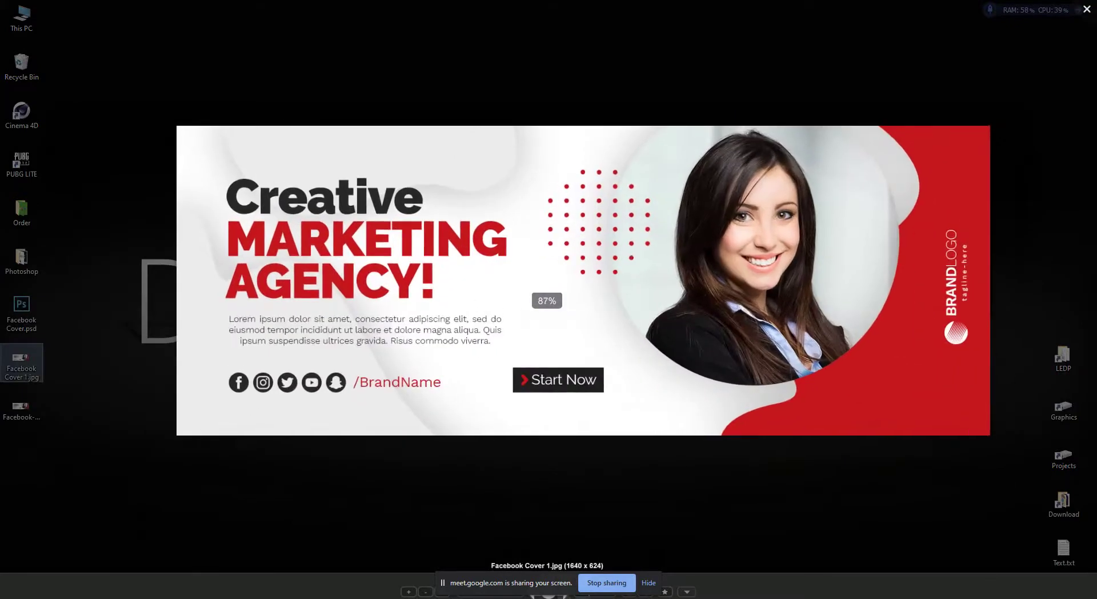
scroll(547, 292, up, 4)
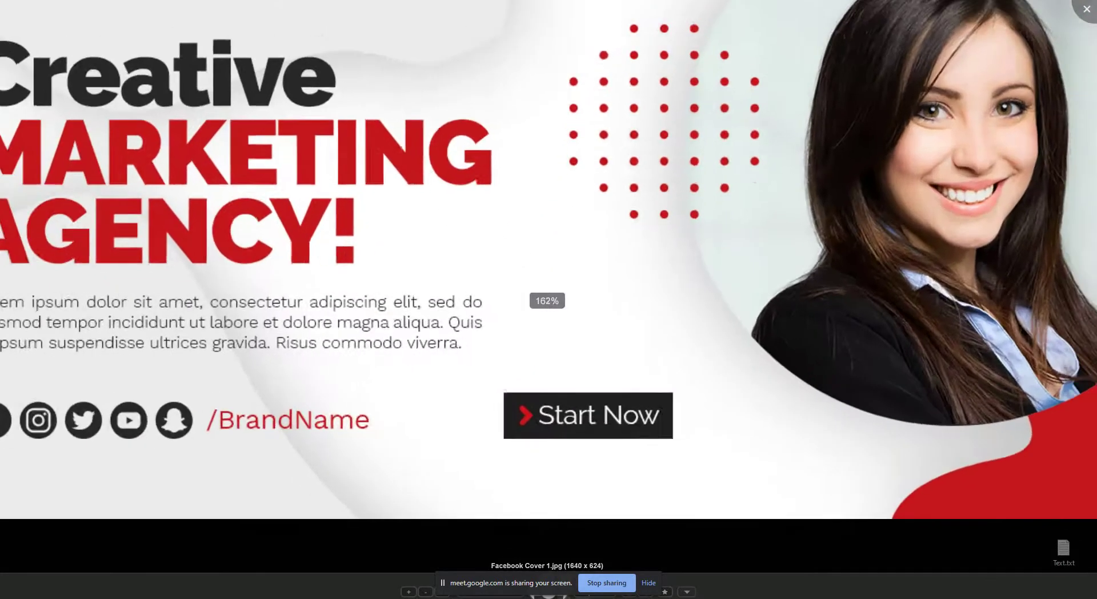
scroll(547, 291, down, 3)
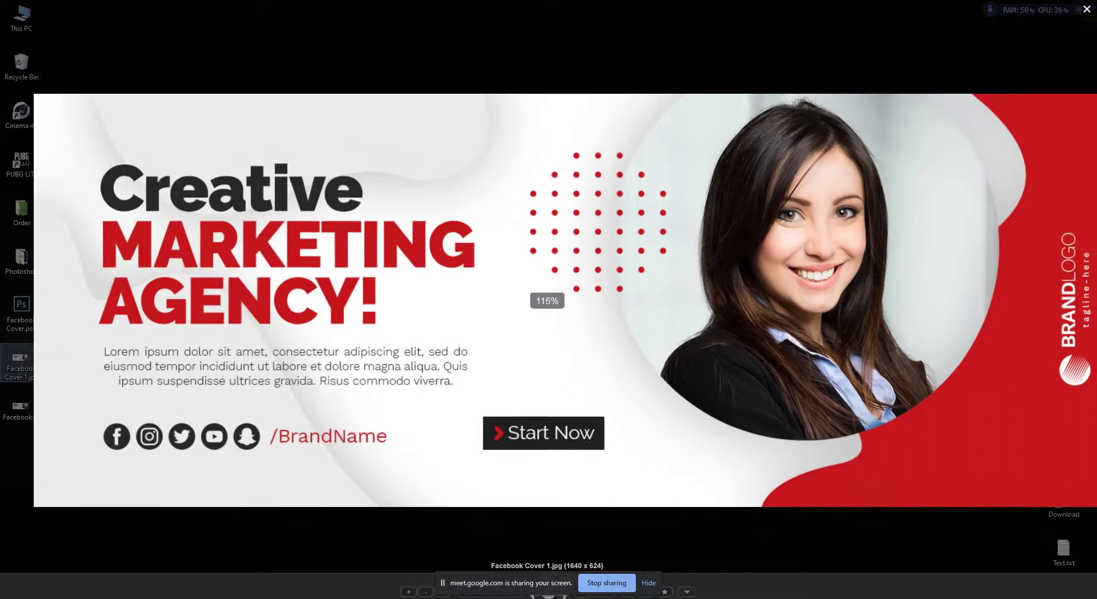
scroll(547, 291, down, 2)
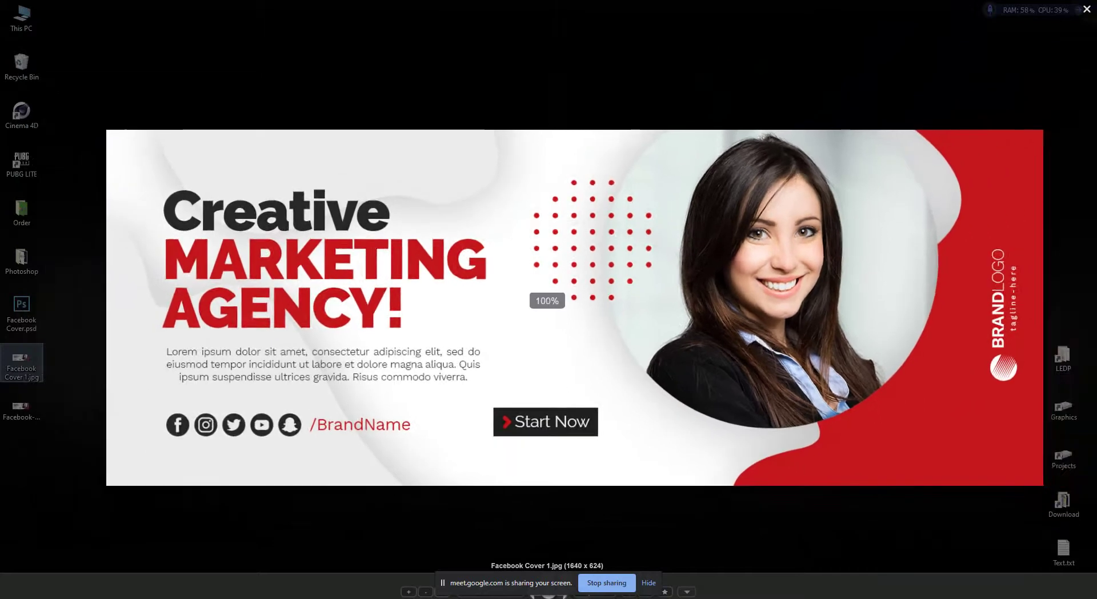
scroll(547, 291, up, 2)
scroll(547, 291, down, 2)
scroll(547, 291, up, 1)
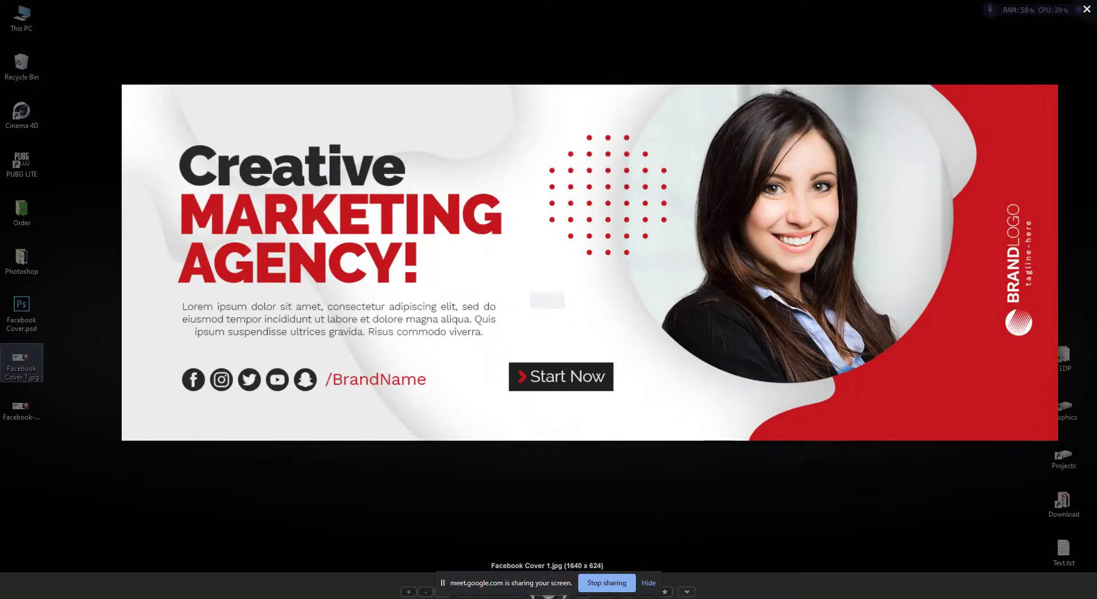
scroll(547, 292, down, 3)
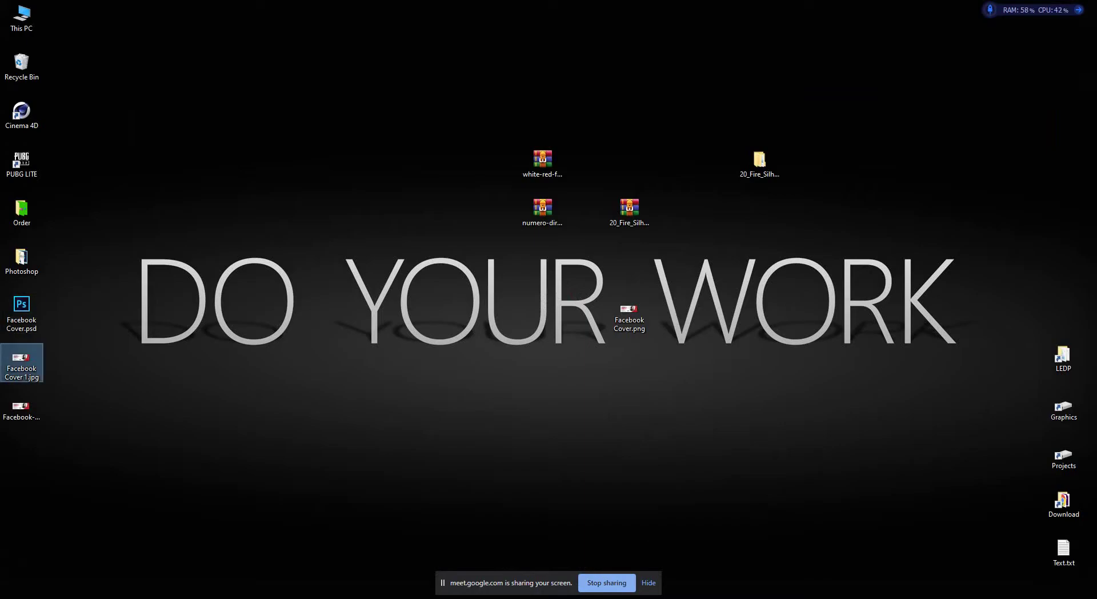
Check the Properties of Facebook Cover 1.jpg, noting its 420 KB size.
right_click(22, 366)
click(34, 590)
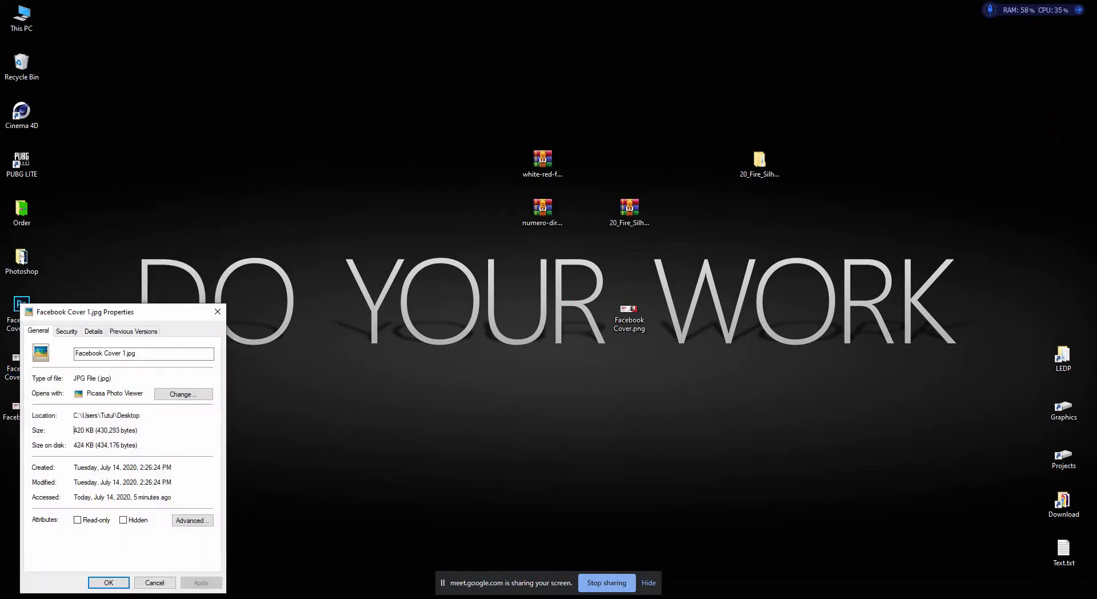
drag(73, 430, 138, 430)
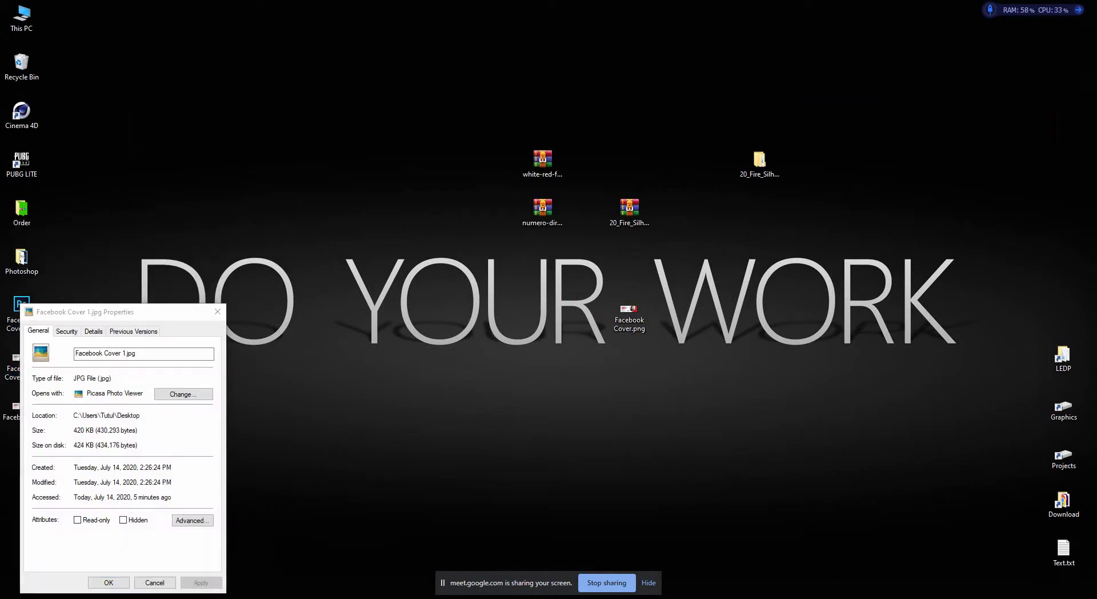
key(Escape)
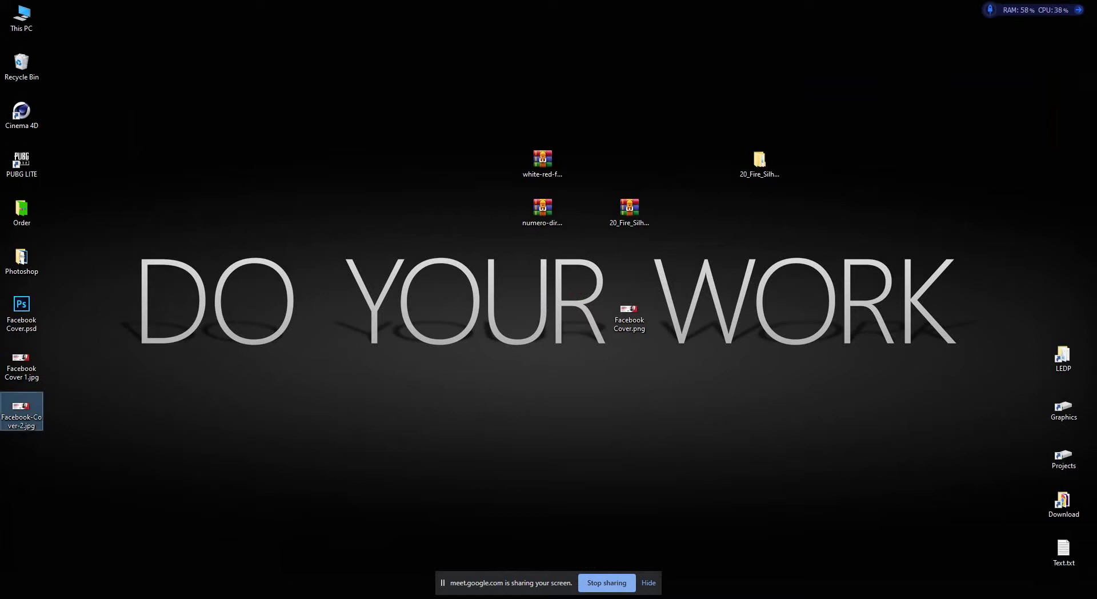
View Facebook-Cover-2.jpg enlarged in the photo viewer, panning across it.
key(Return)
scroll(680, 297, up, 3)
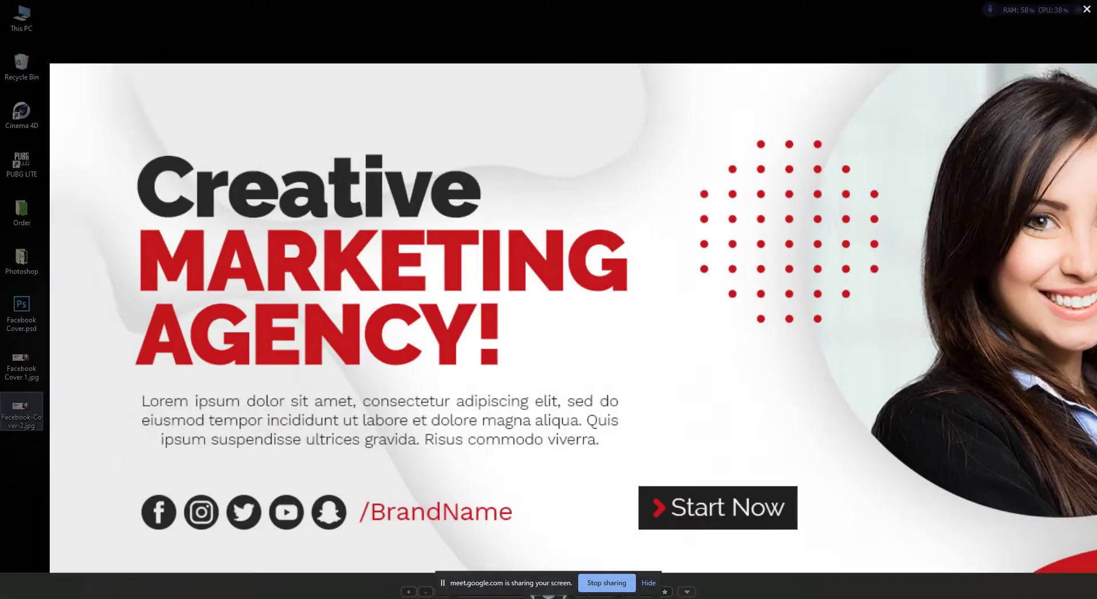
drag(680, 297, 484, 215)
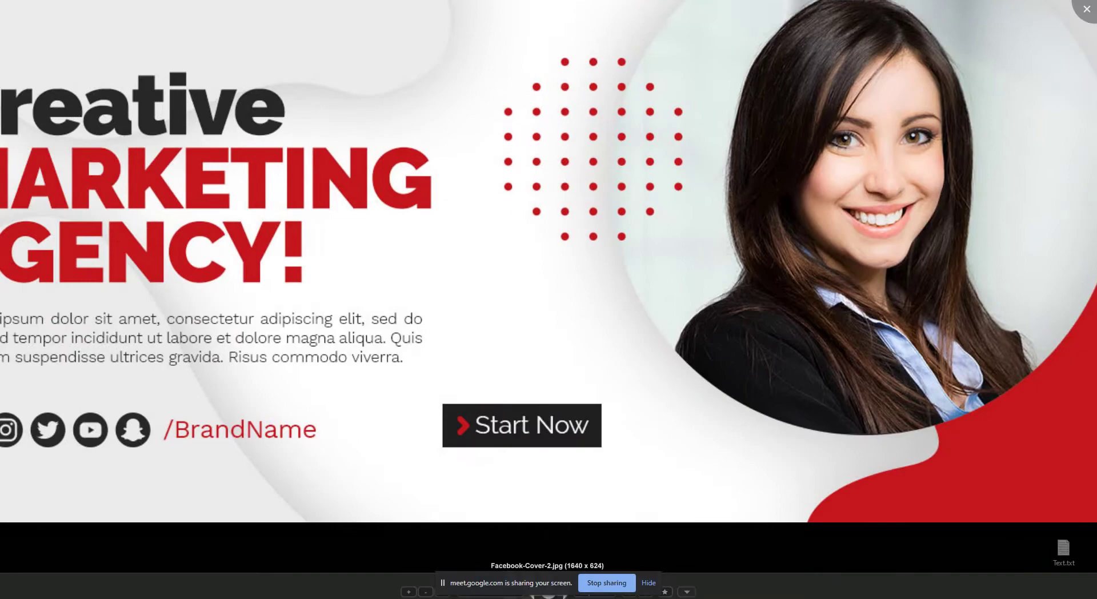
scroll(548, 285, down, 3)
key(Escape)
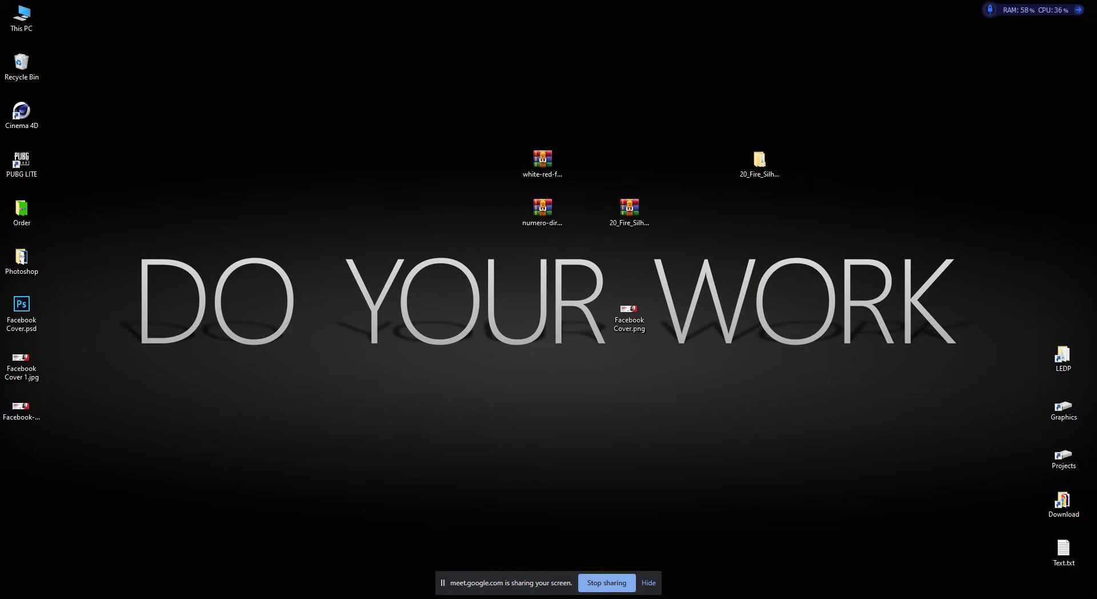
Check the Properties of Facebook-Cover-2.jpg, noting its 138 KB size.
right_click(21, 408)
click(48, 395)
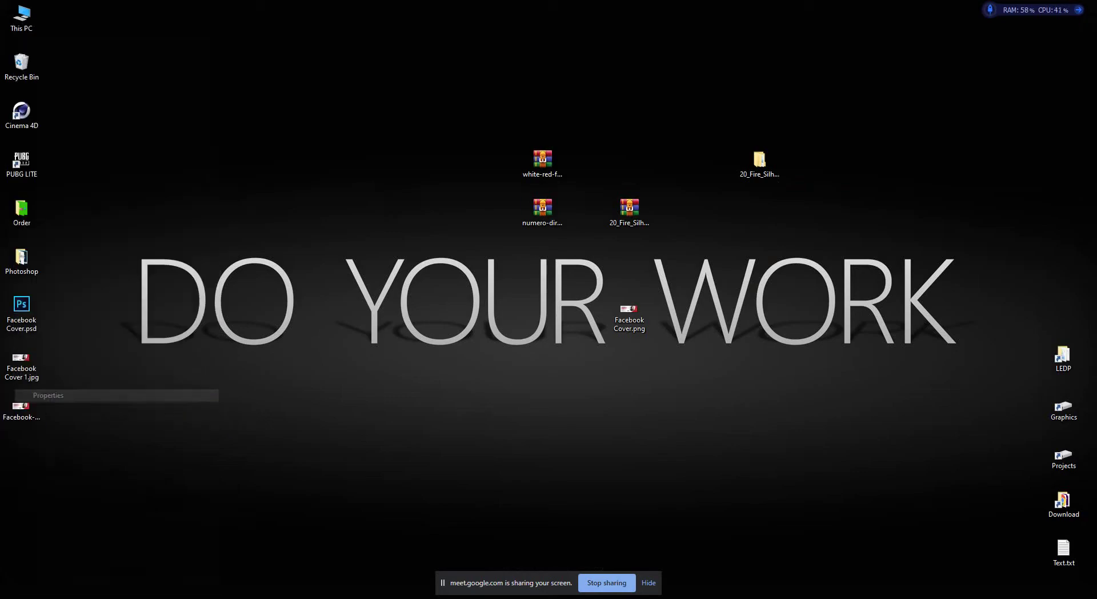
drag(74, 430, 94, 430)
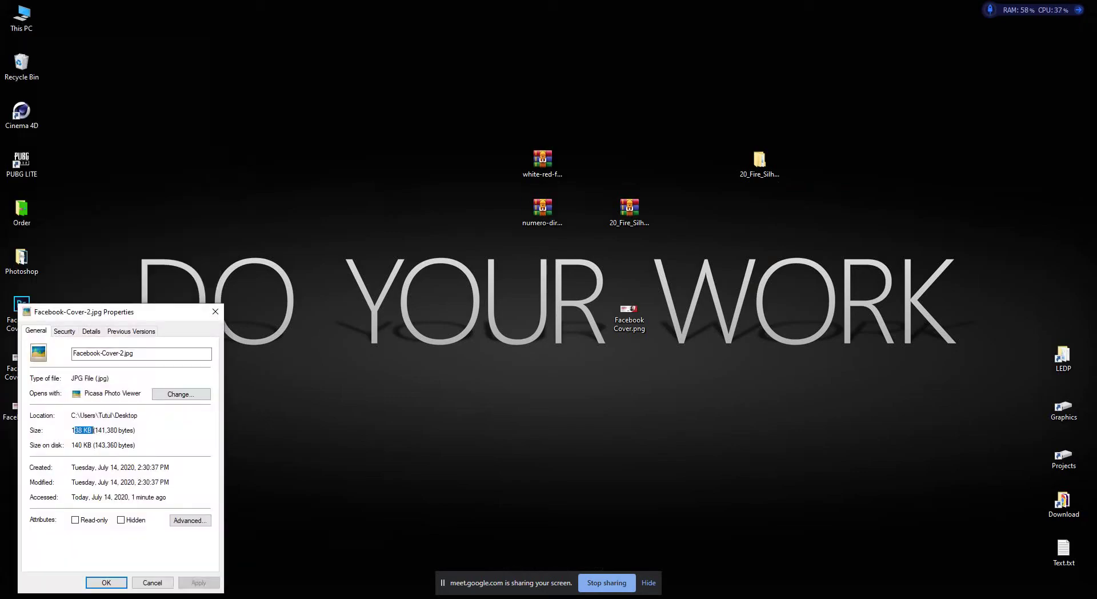
click(215, 311)
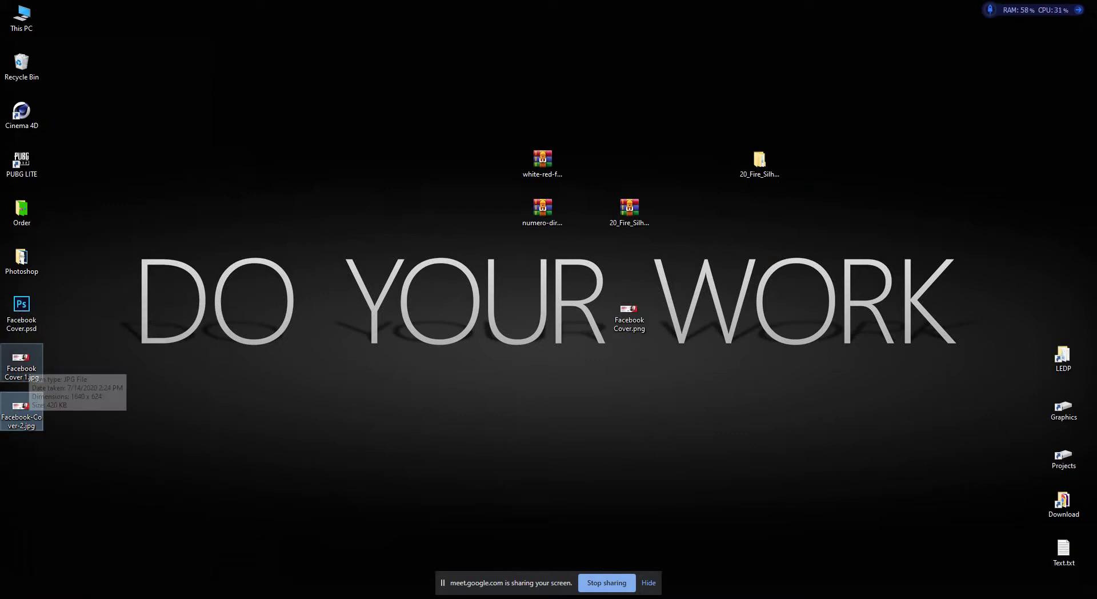
Preview Facebook-Cover-2.jpg and Facebook Cover 1.jpg in Picasa, then close the viewer.
double_click(21, 408)
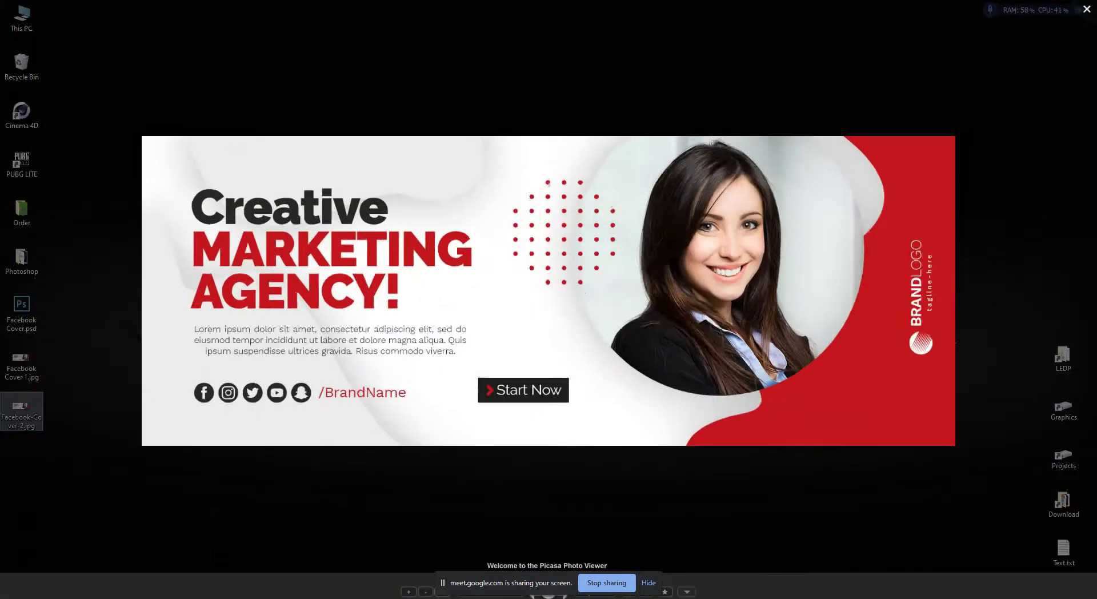
key(Escape)
double_click(21, 366)
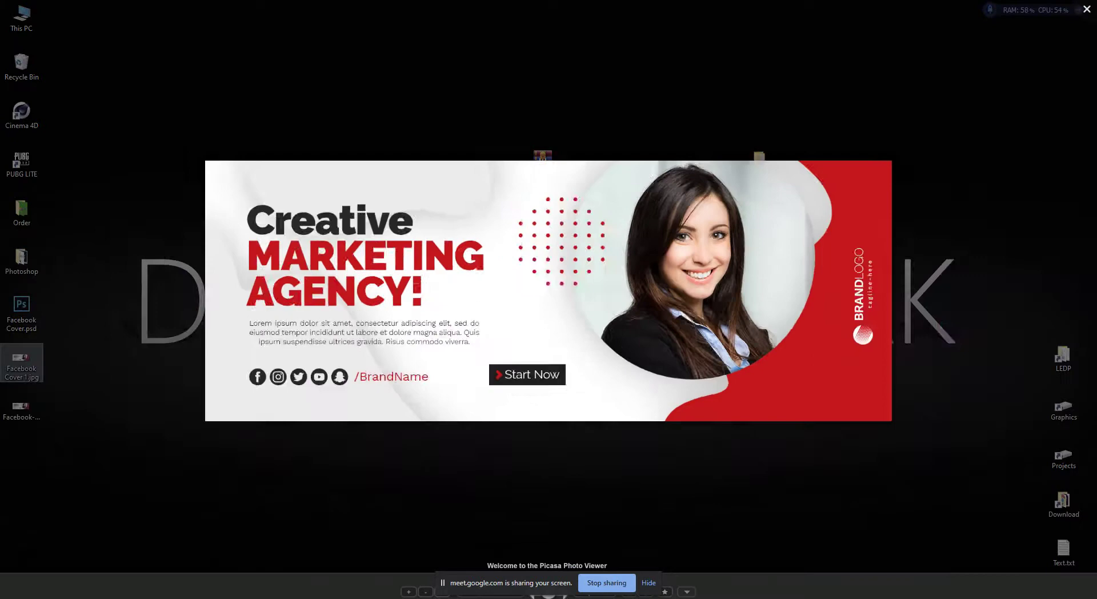
key(Escape)
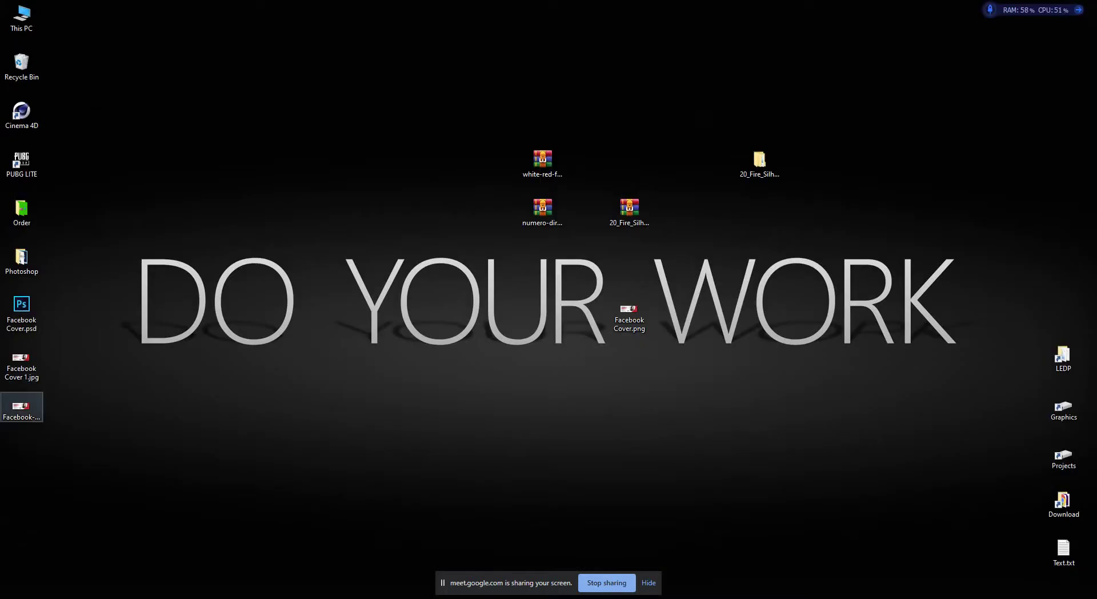
drag(21, 407, 21, 408)
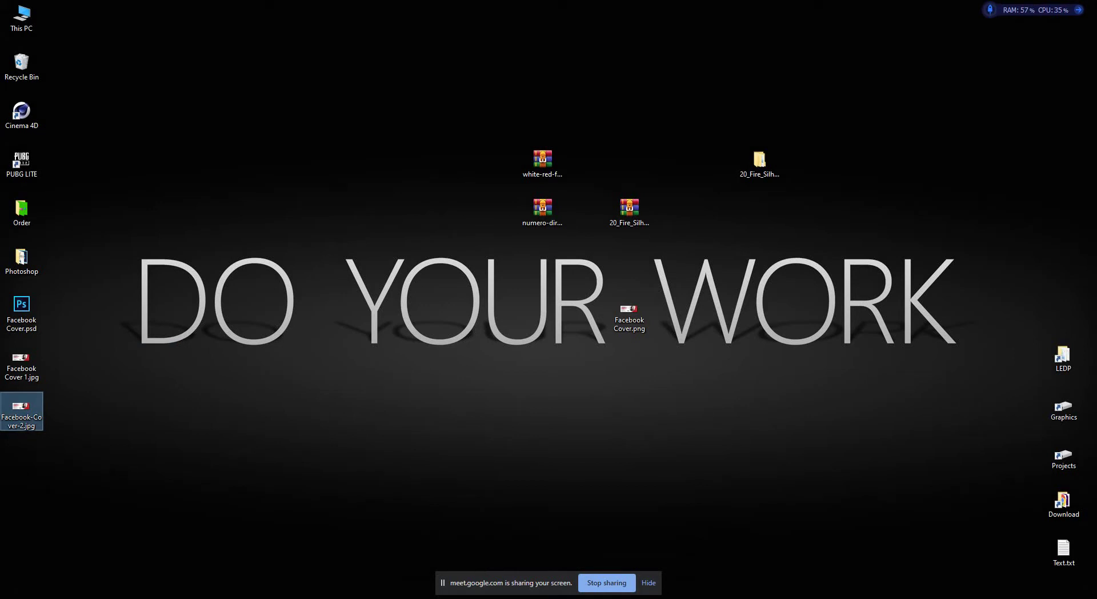
key(Return)
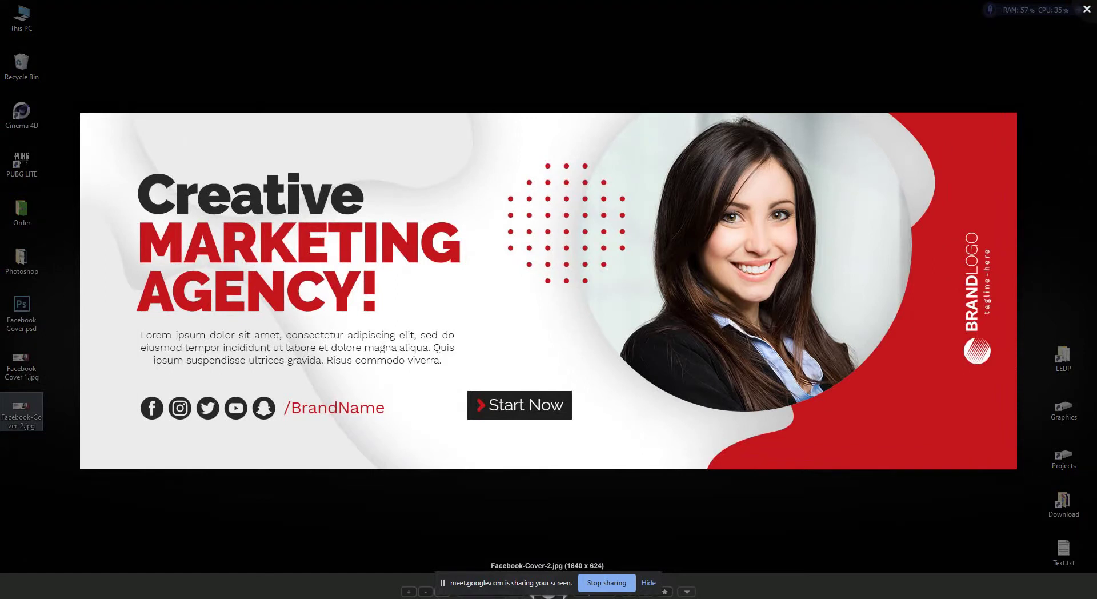
key(Escape)
Refresh the desktop, view Facebook-Cover-2.jpg once more, and switch back to Photoshop.
right_click(333, 238)
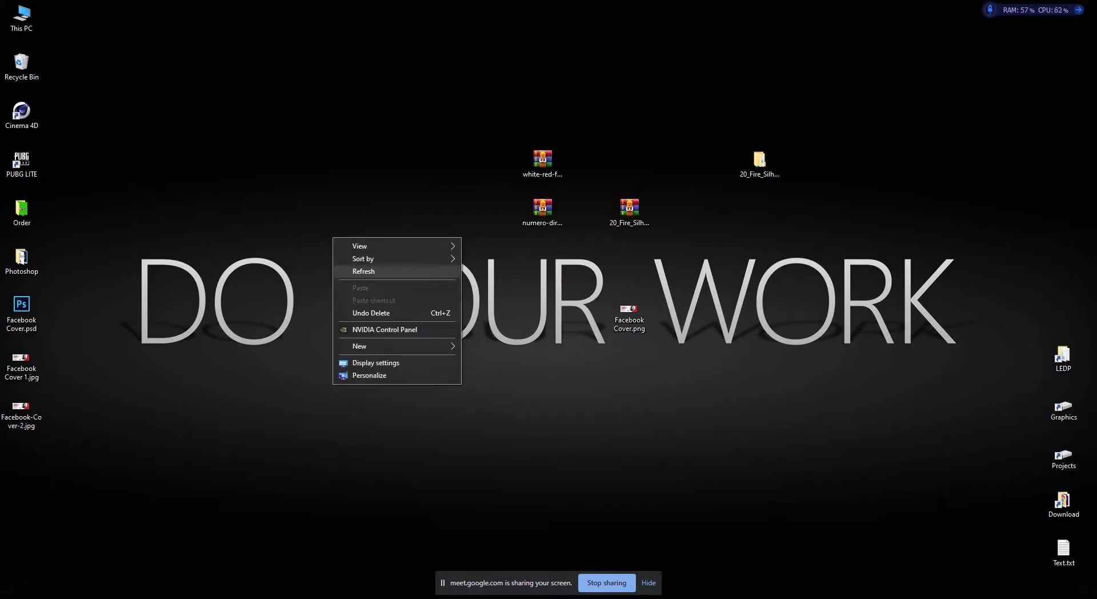
click(364, 271)
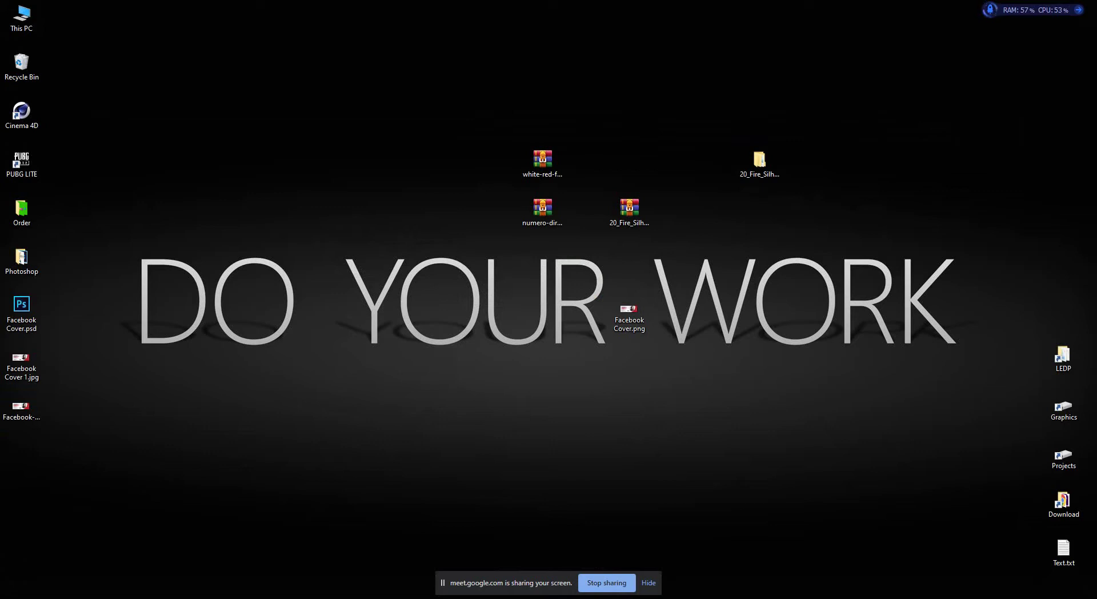
double_click(21, 407)
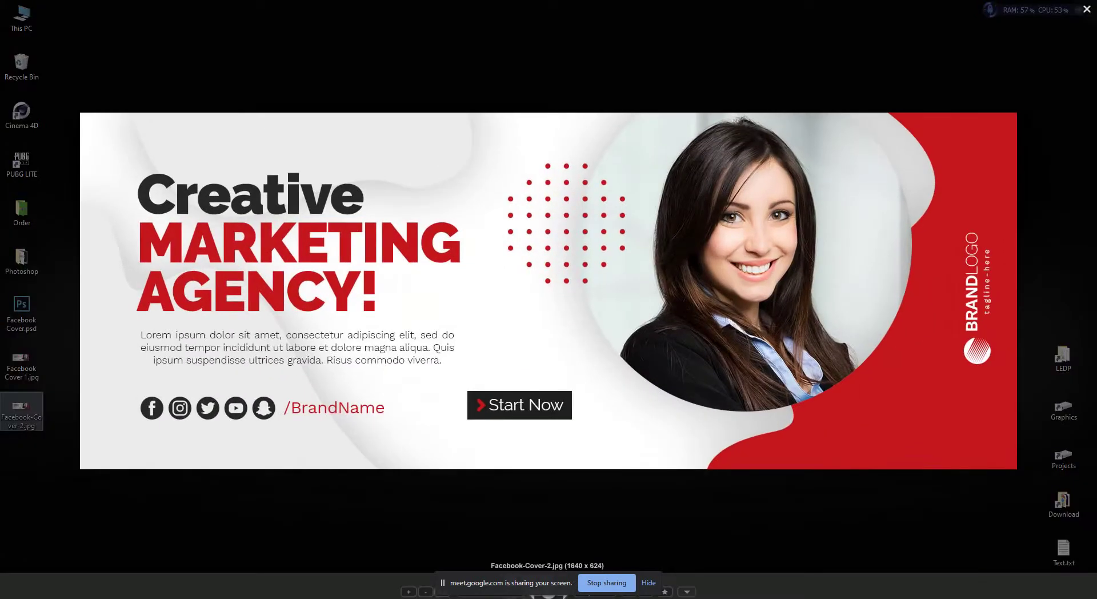
key(Escape)
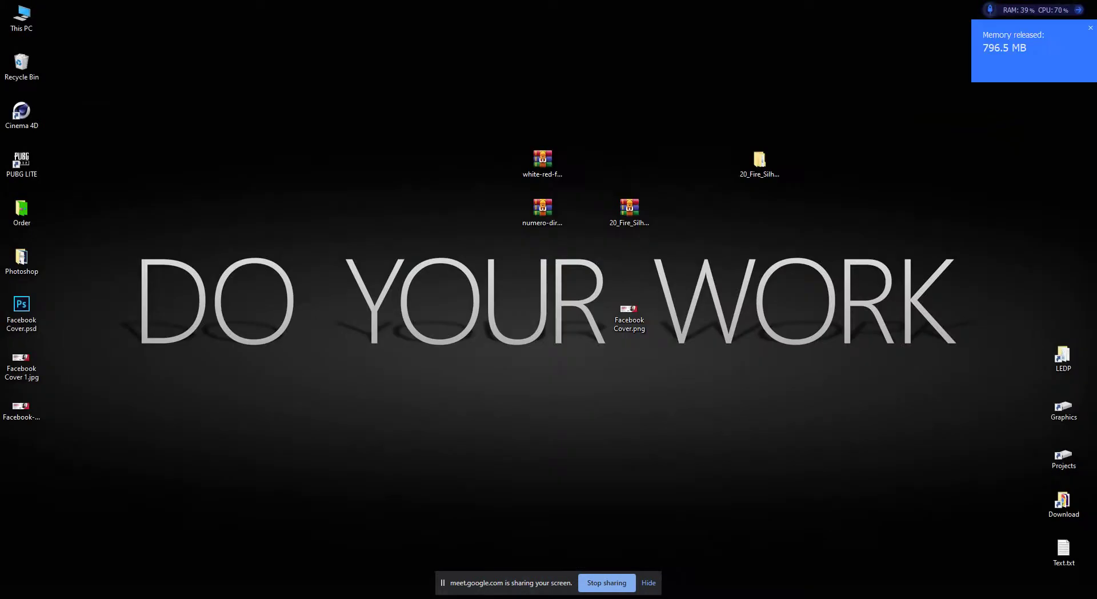
key(alt+Tab)
Open Save for Web, compare 2-Up previews at Fit in View, then switch to 4-Up.
click(31, 7)
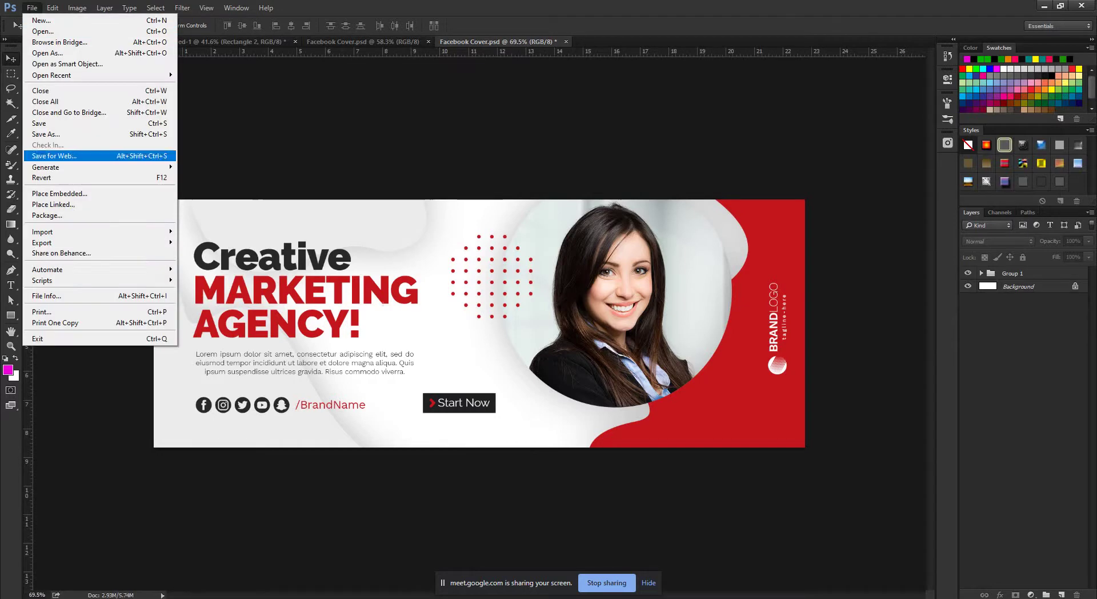
click(54, 155)
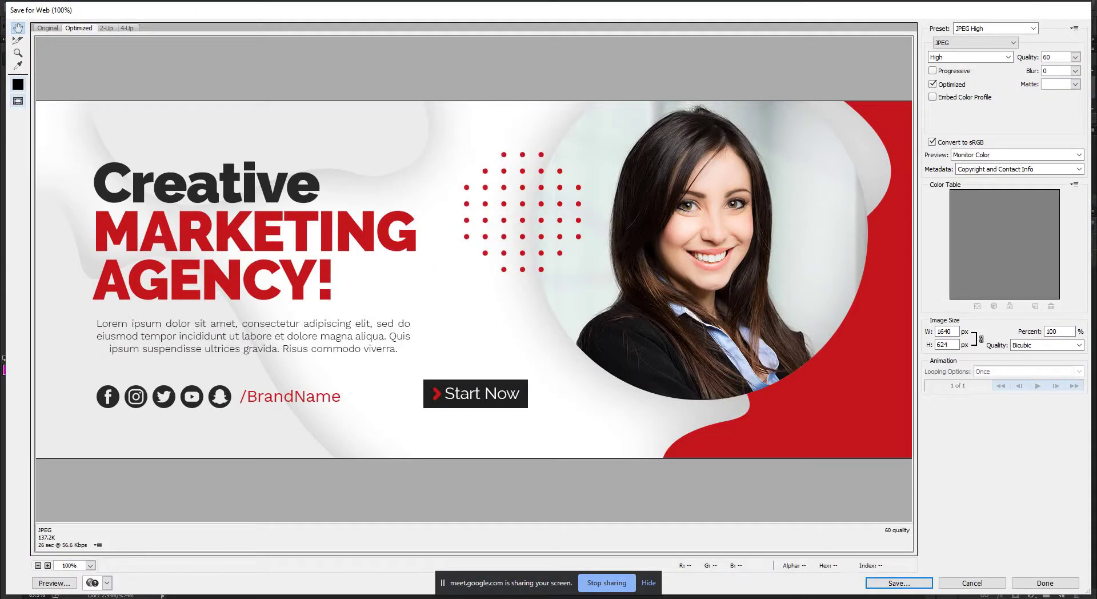
click(106, 28)
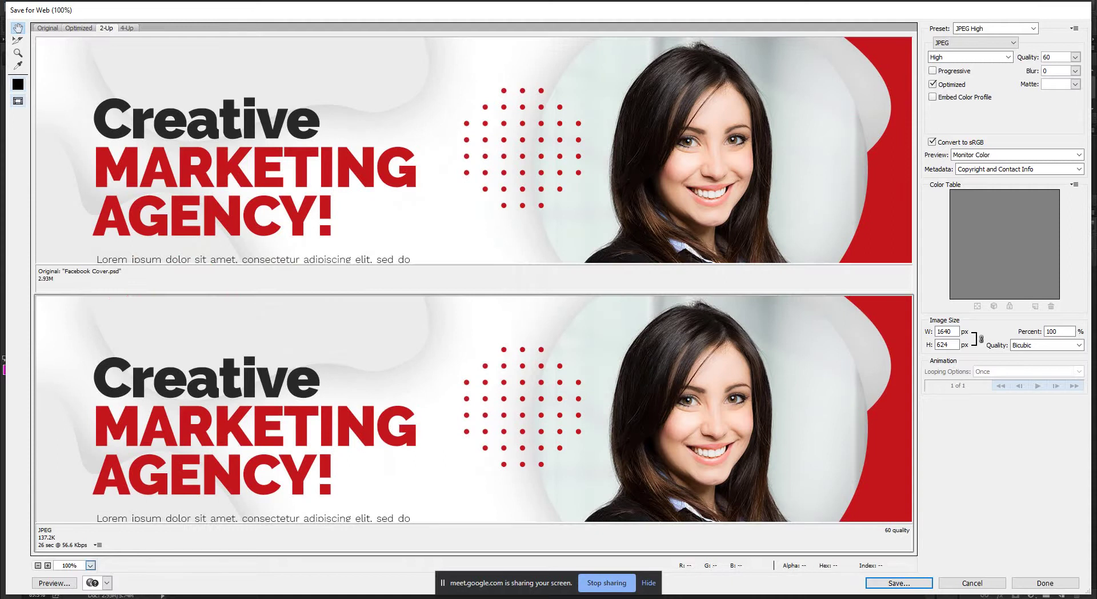
click(91, 565)
click(86, 539)
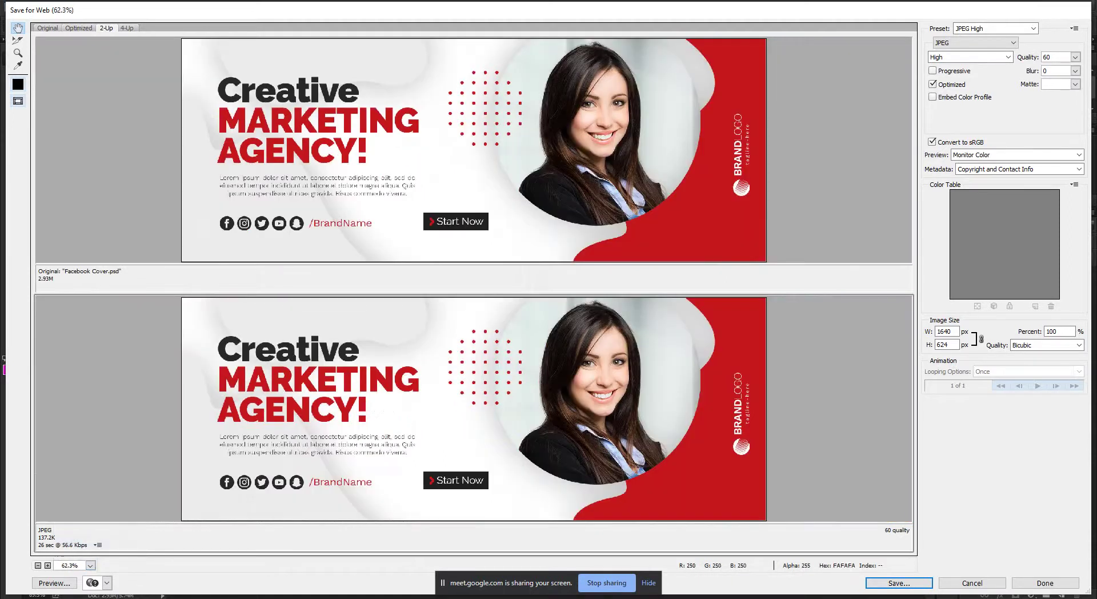
click(400, 200)
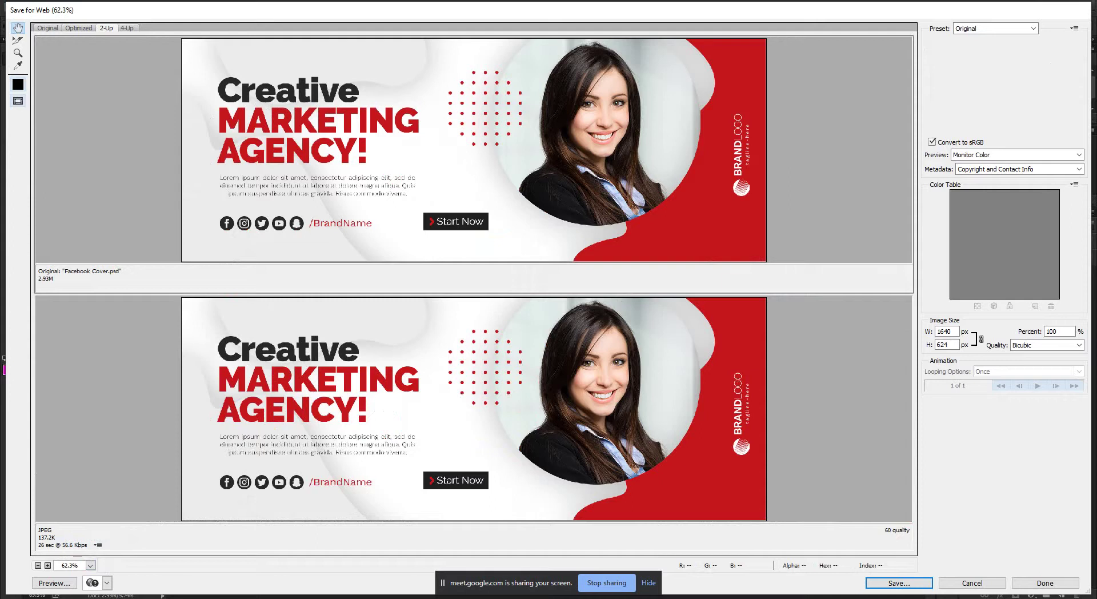
click(400, 409)
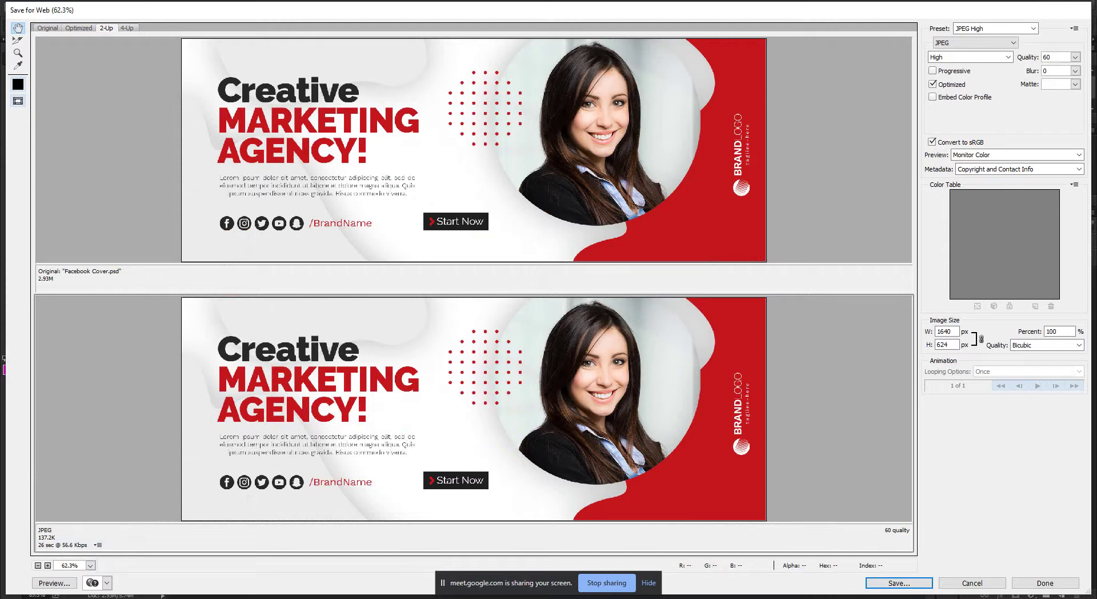
click(127, 28)
Fit the four previews in view and inspect the original, 60, 30 and 15 quality versions.
click(90, 565)
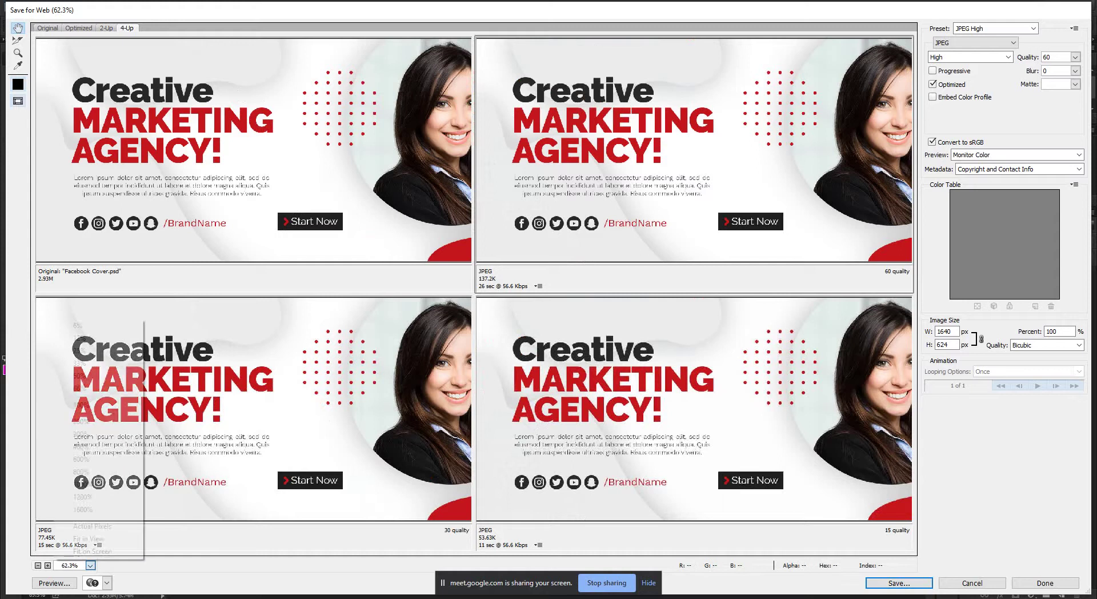
click(80, 539)
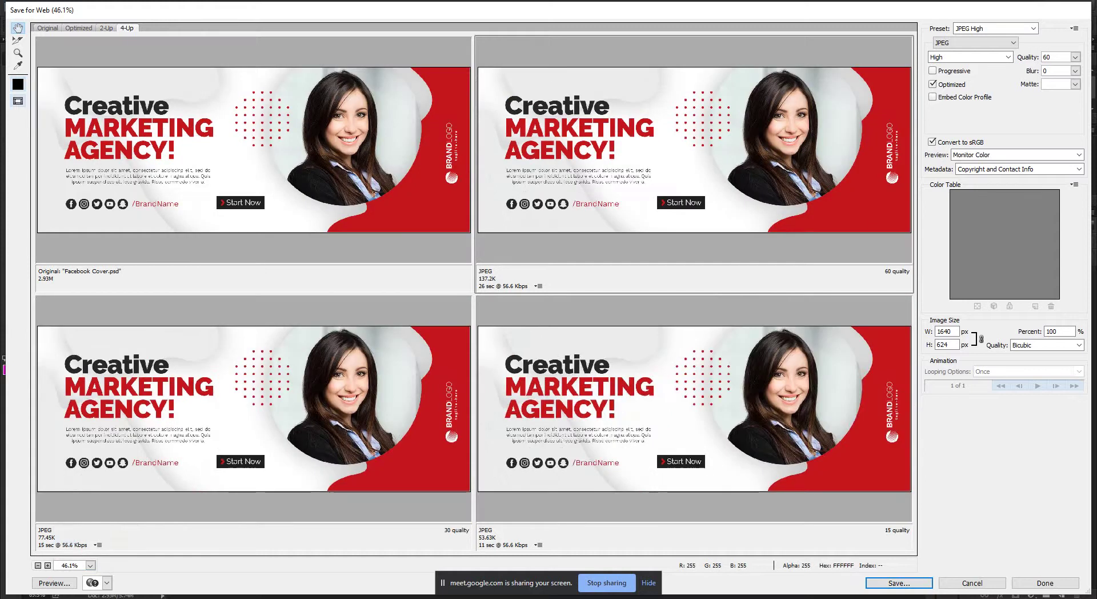
click(189, 223)
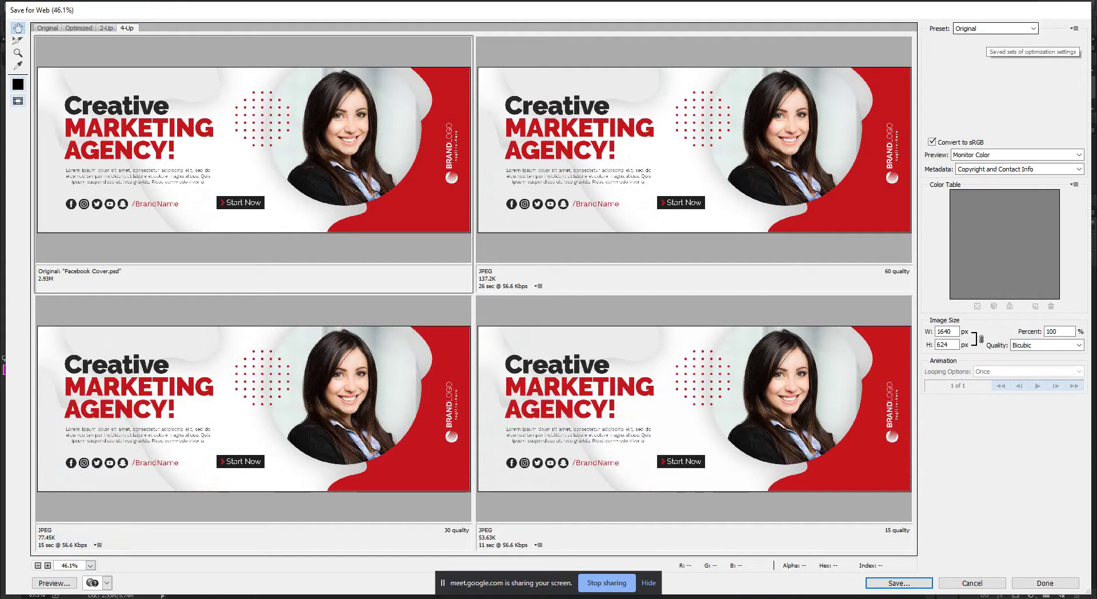
click(514, 222)
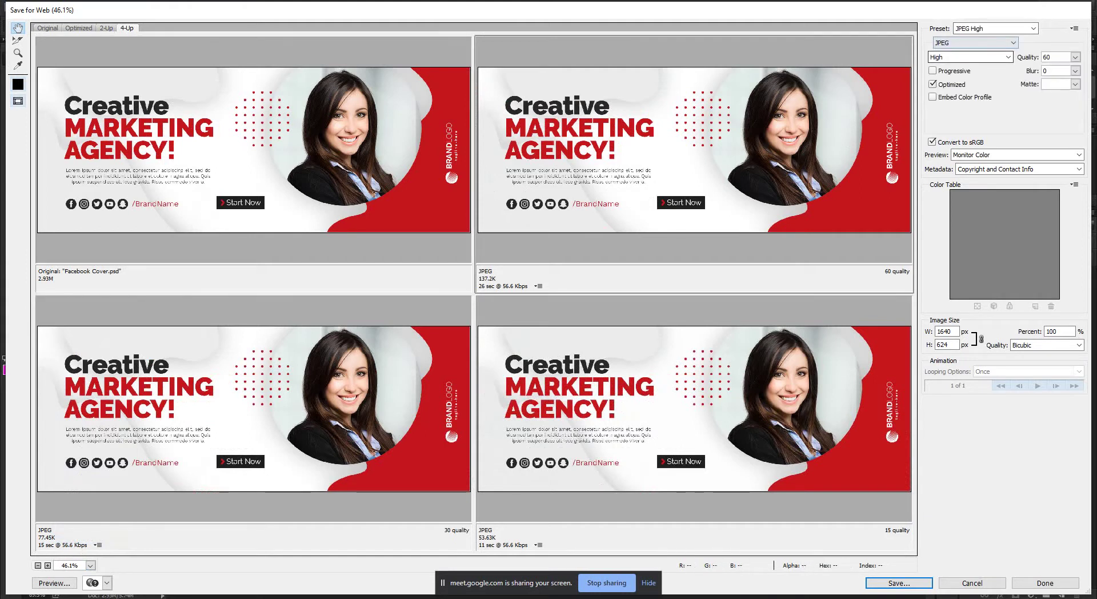
click(969, 57)
click(966, 86)
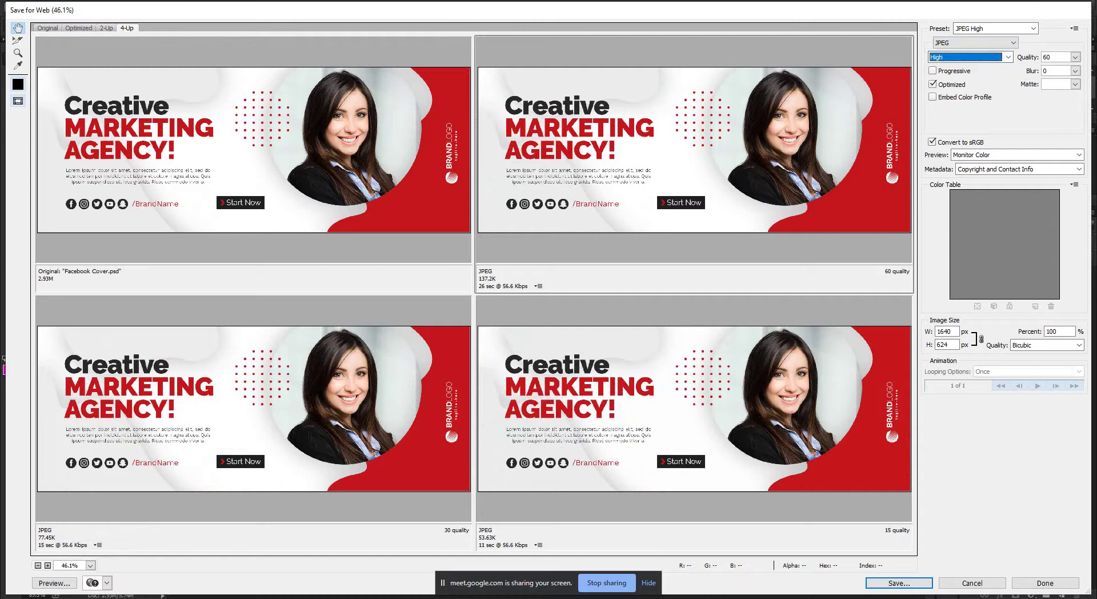
click(257, 343)
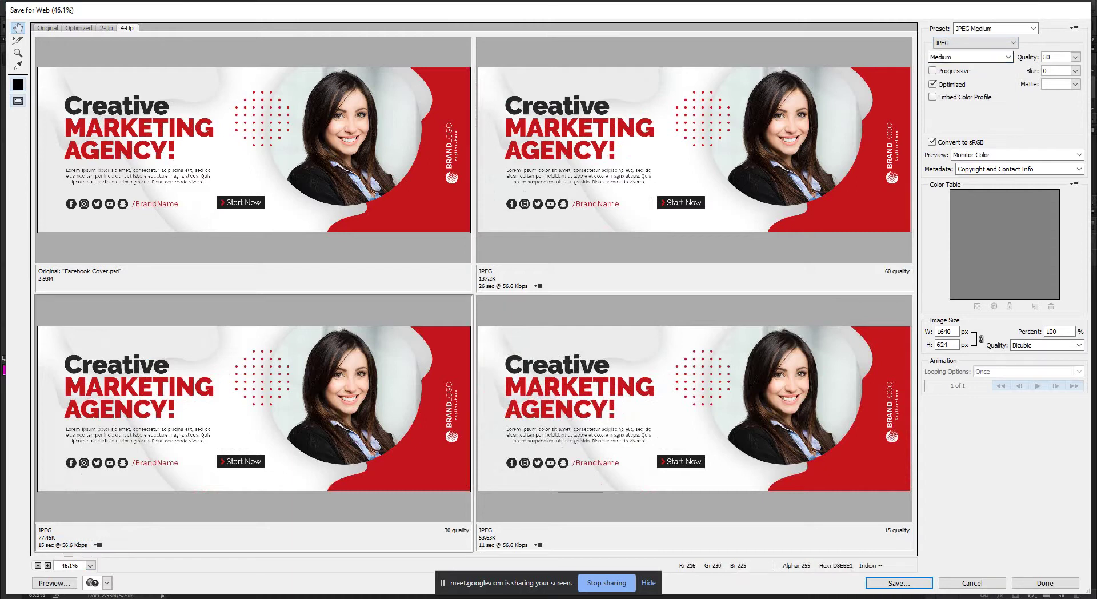
click(694, 409)
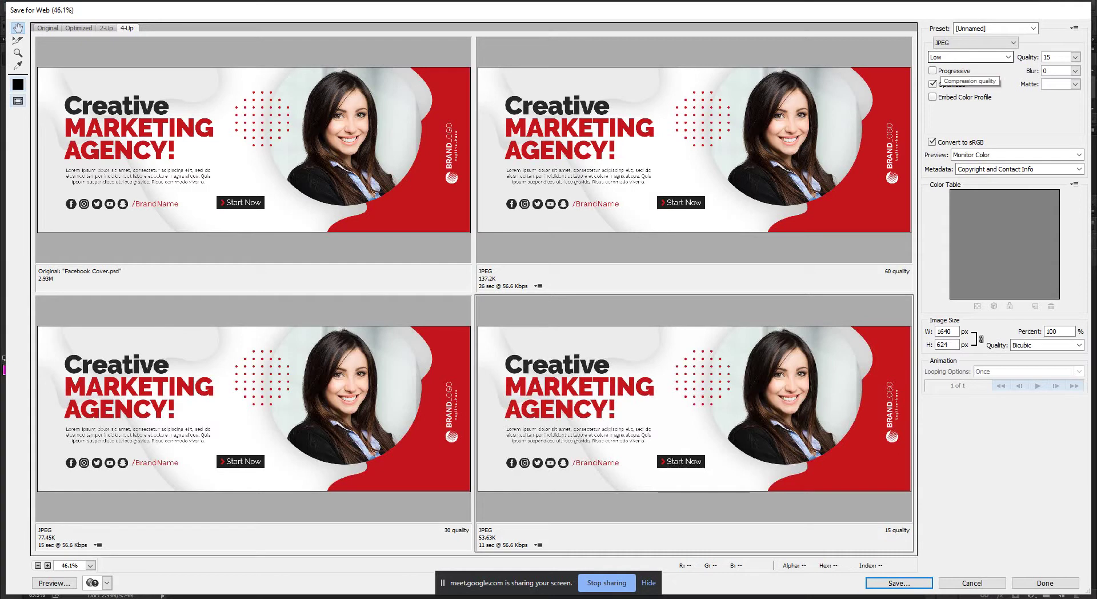
Set the bottom-right preview to JPEG Maximum, quality 100 (381.3K).
click(965, 57)
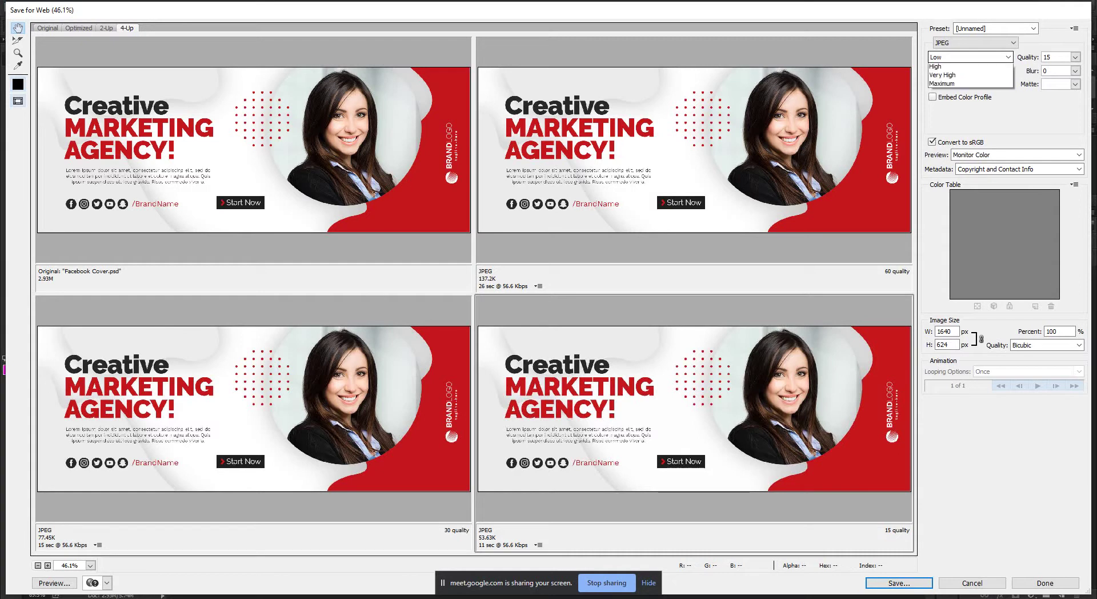
click(949, 76)
click(965, 58)
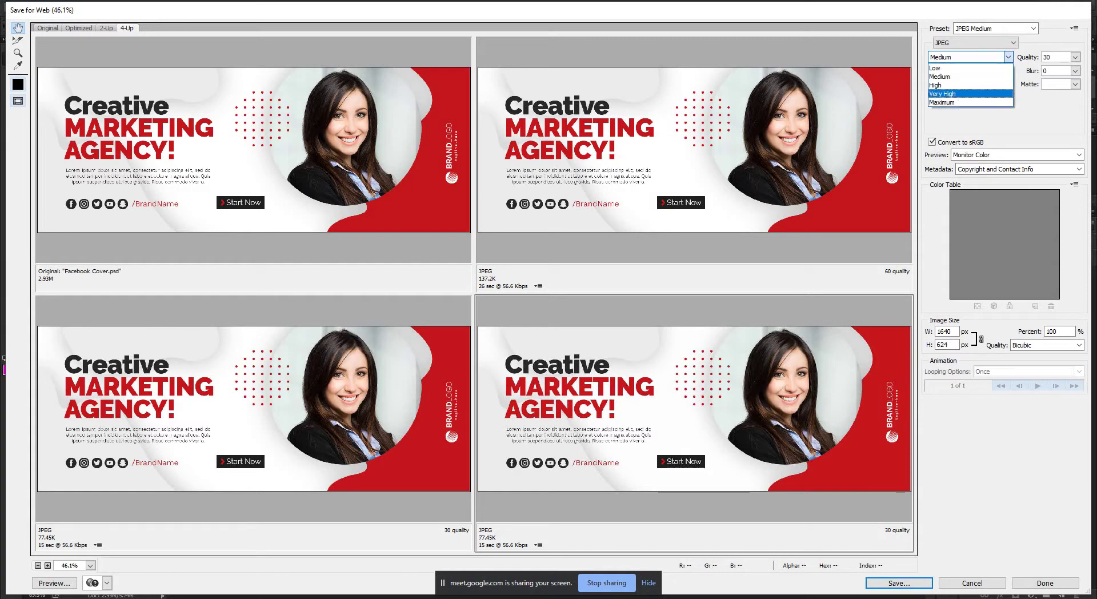
click(949, 93)
click(966, 58)
click(948, 101)
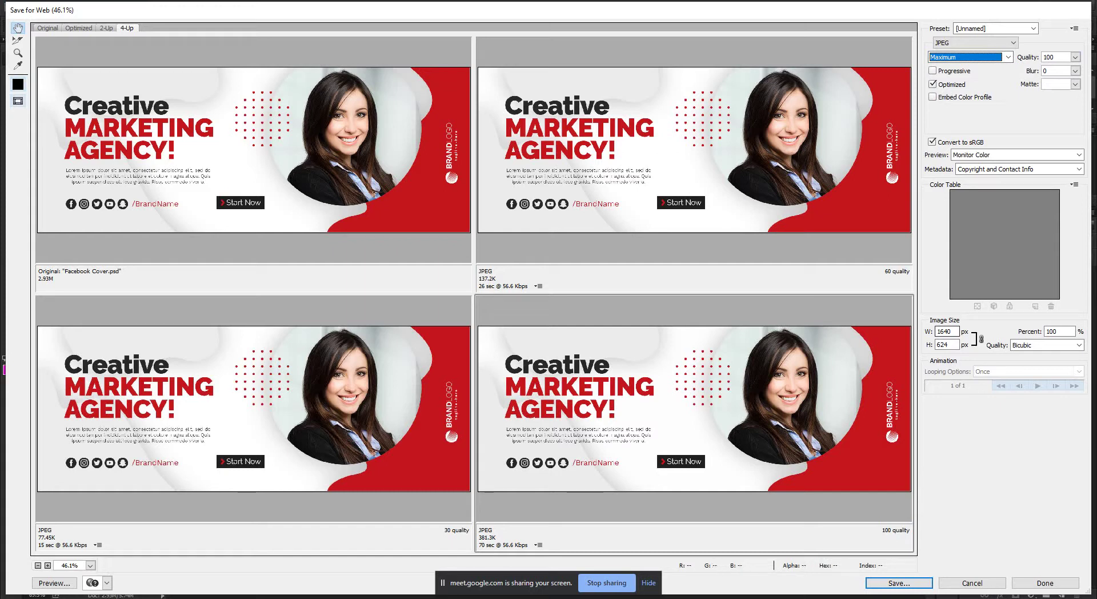
click(944, 331)
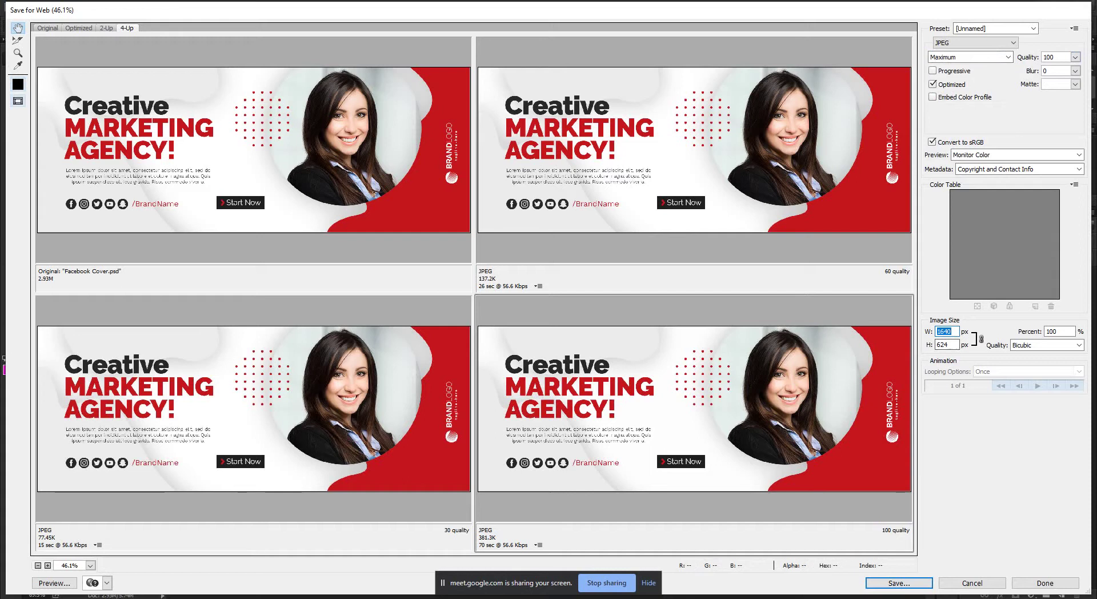
Set the export width to 800 px, resizing the previews to 800 × 304.
text(50)
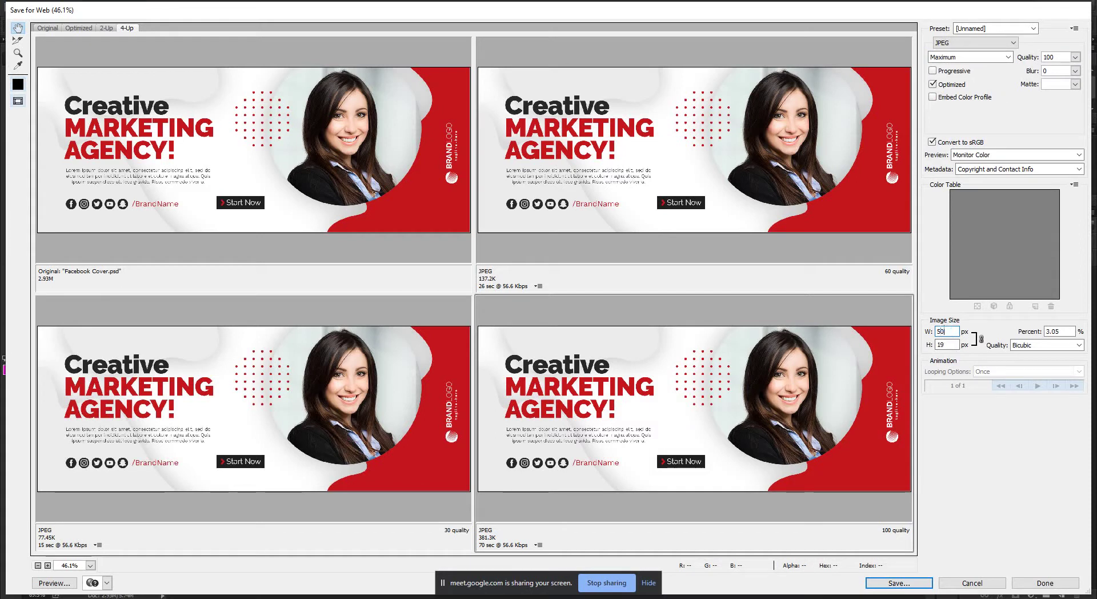
key(BackSpace)
key(BackSpace)
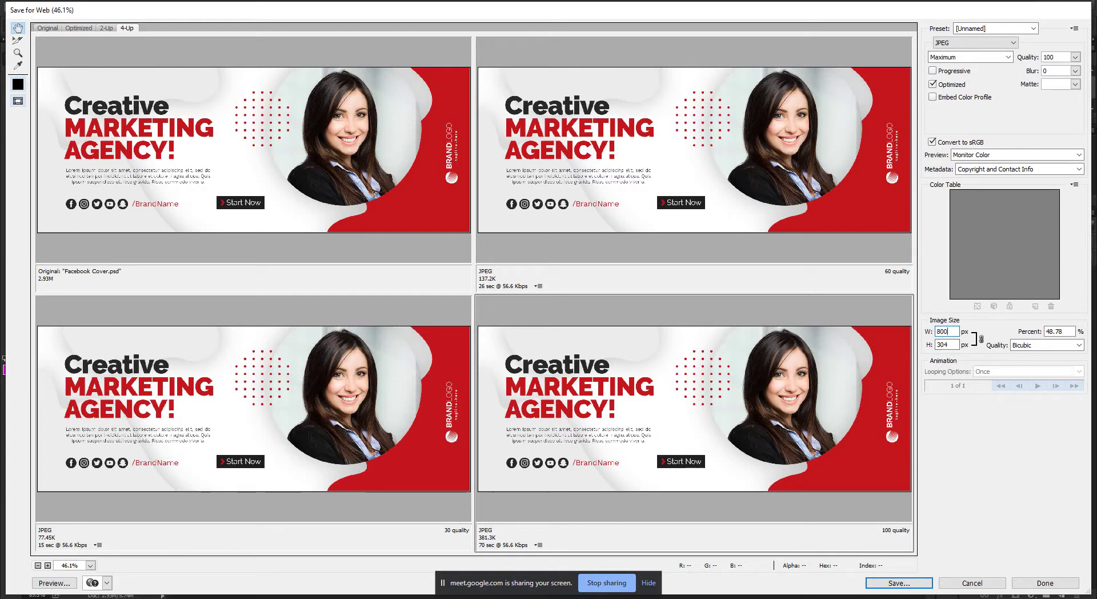
click(975, 43)
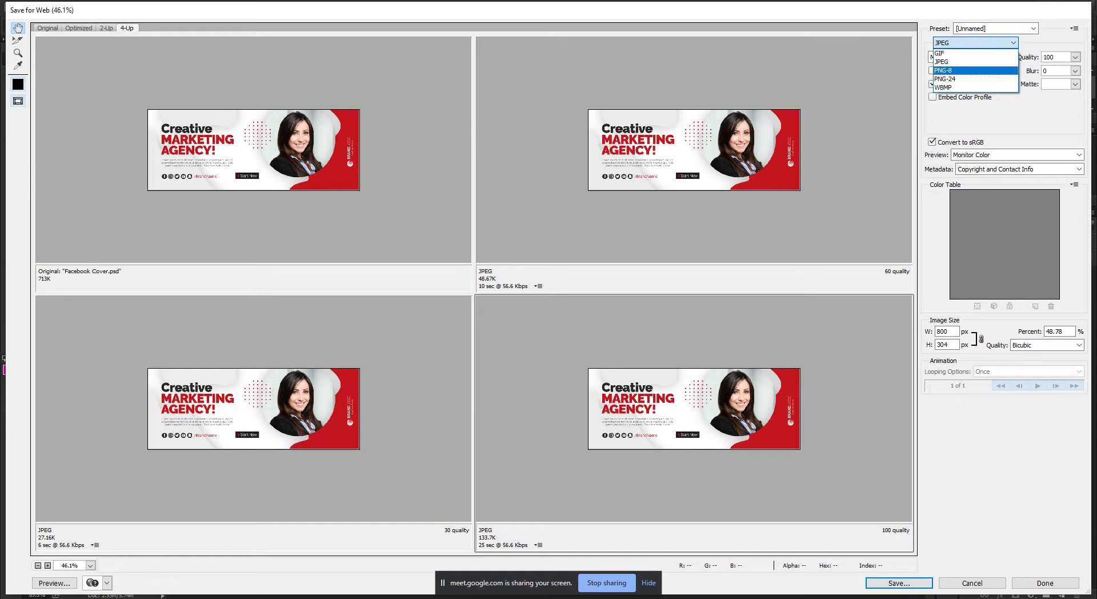
Fit the previews in view and switch the export format to PNG-24 (166.1K).
key(Return)
key(alt+Down)
key(Escape)
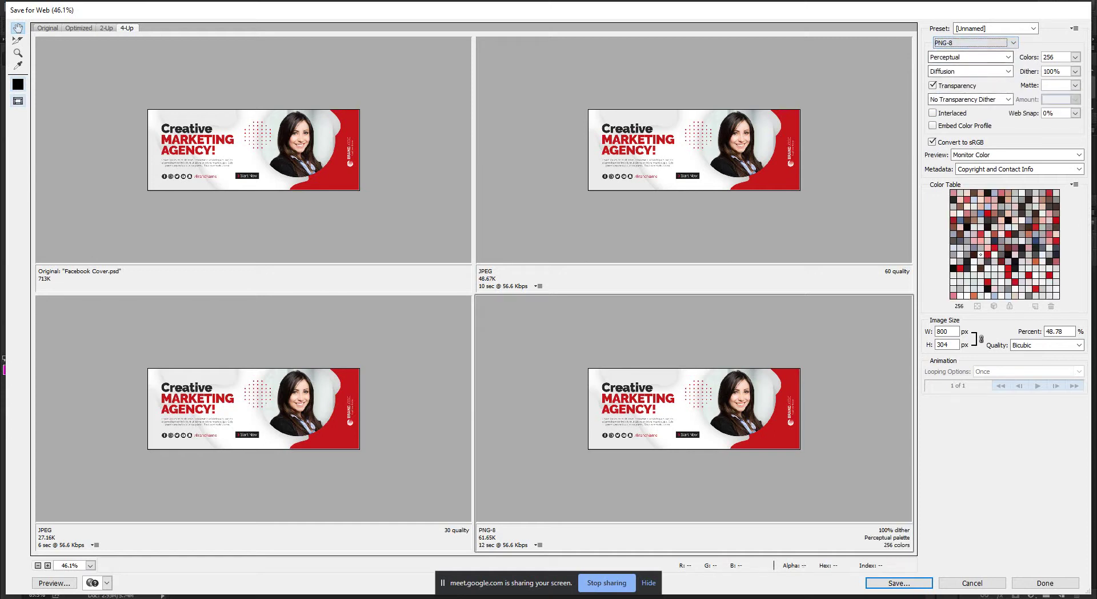
key(alt+Down)
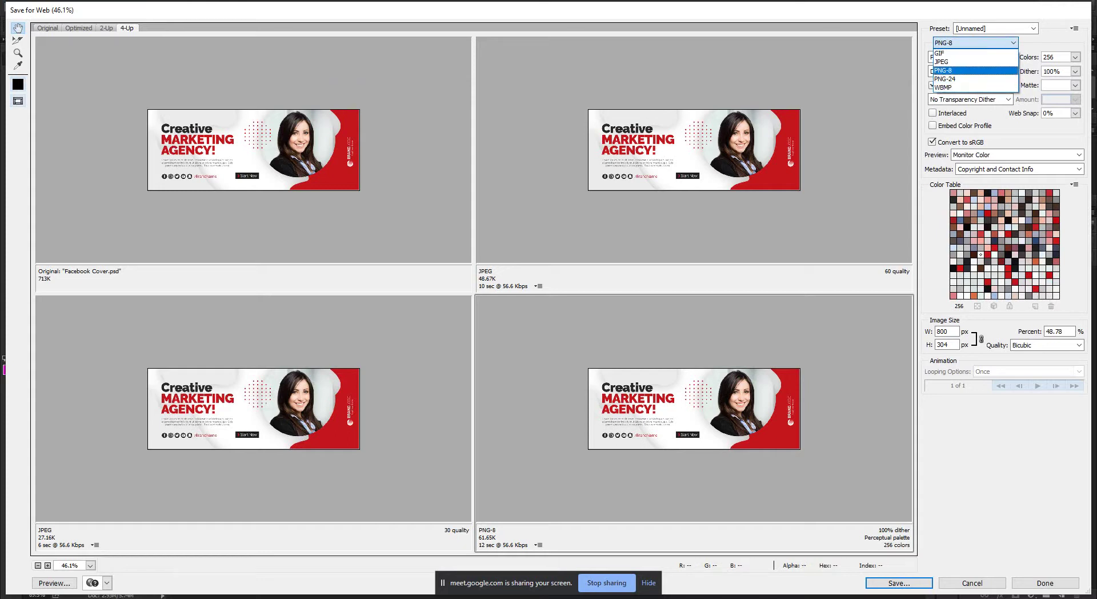
key(Return)
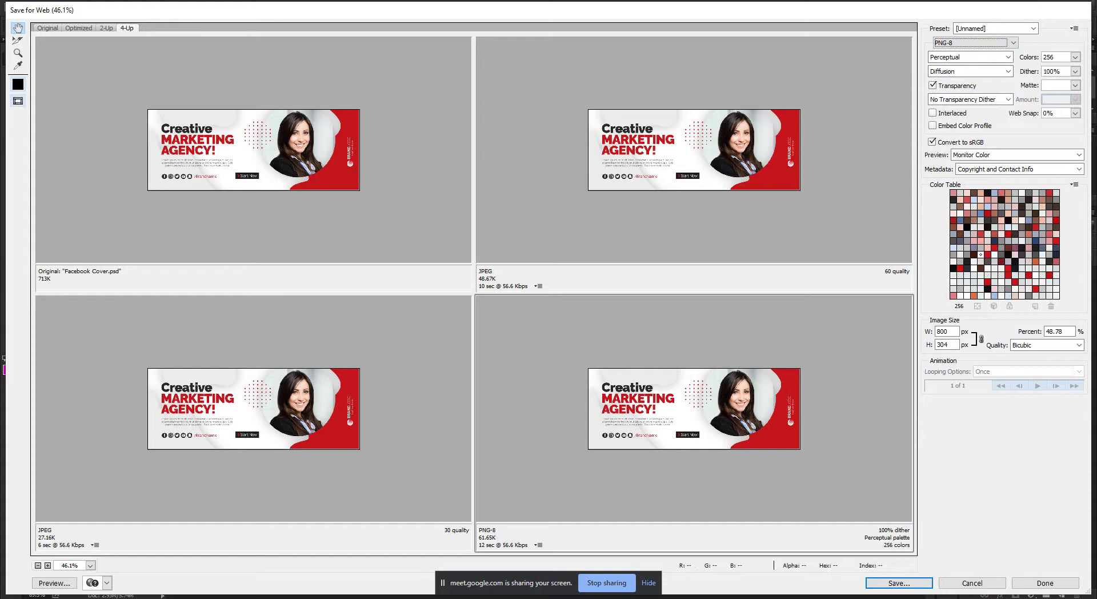
click(90, 566)
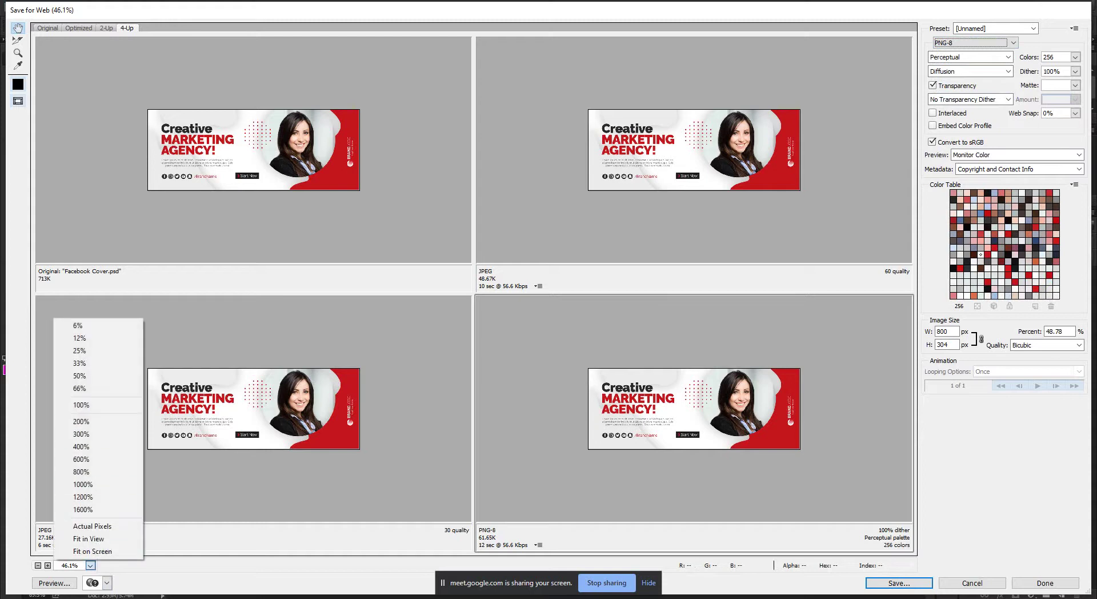
click(89, 538)
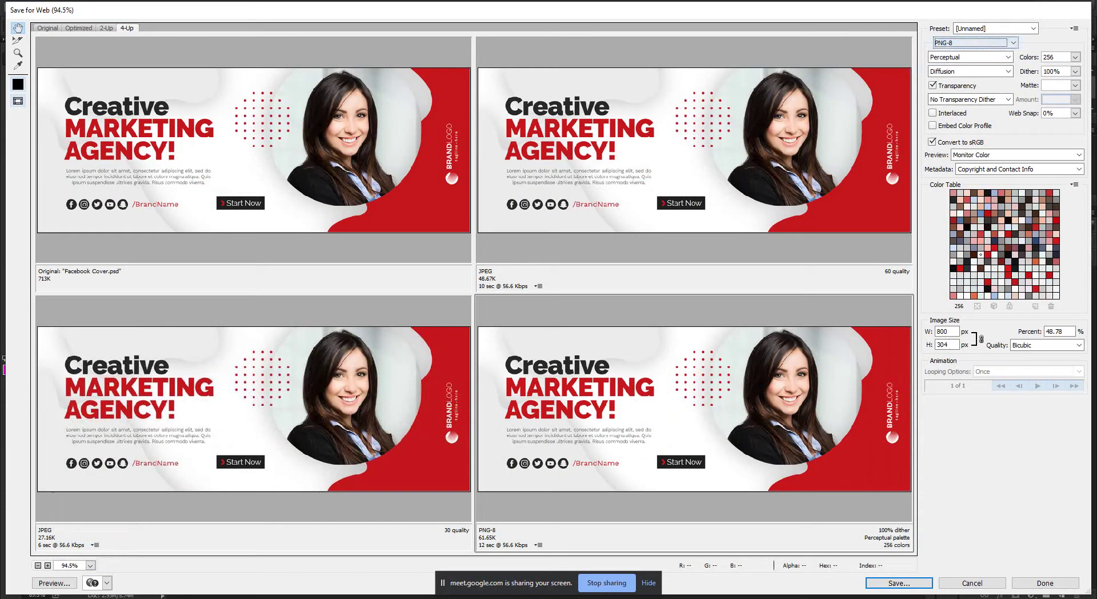
key(alt+Down)
key(Down)
key(Return)
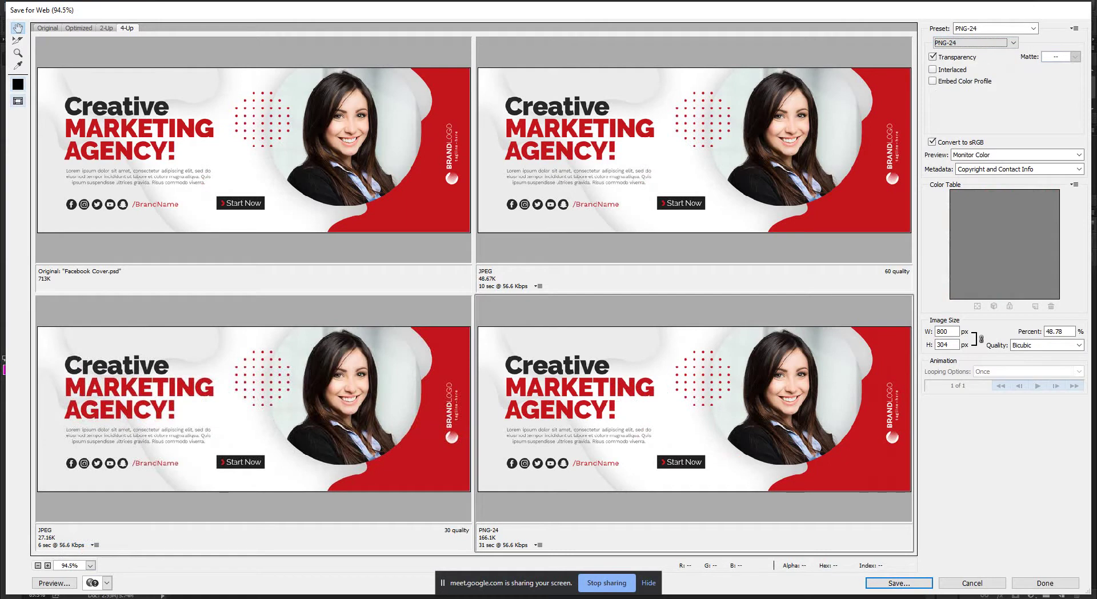
Apply the JPEG Low preset (18.04K), then cancel Save for Web without saving.
click(1033, 28)
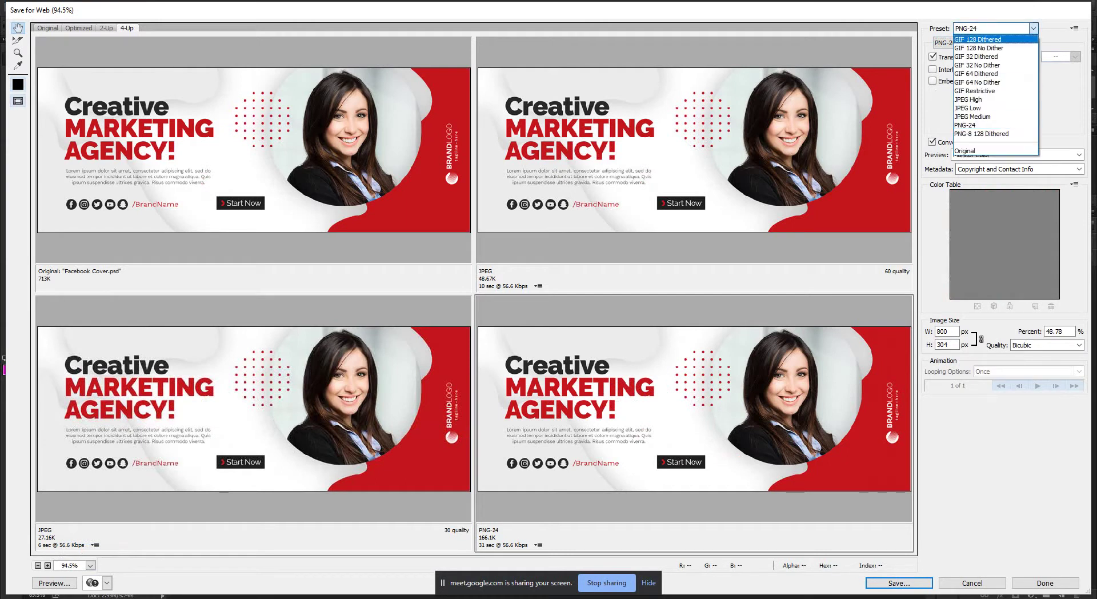
key(Escape)
key(Tab)
key(alt+Down)
key(Up)
key(Escape)
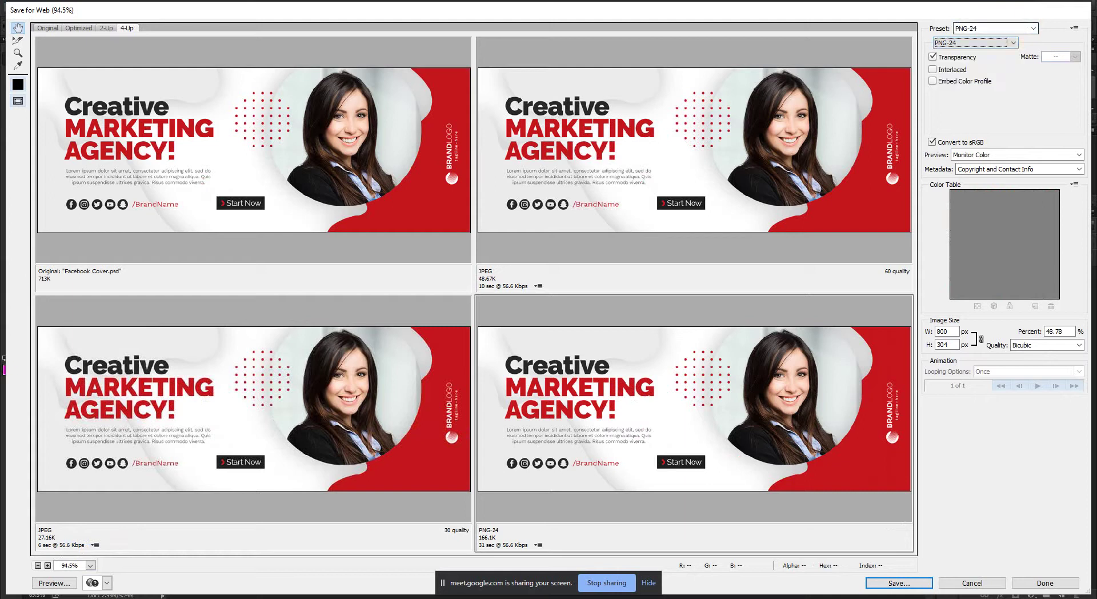
click(1033, 28)
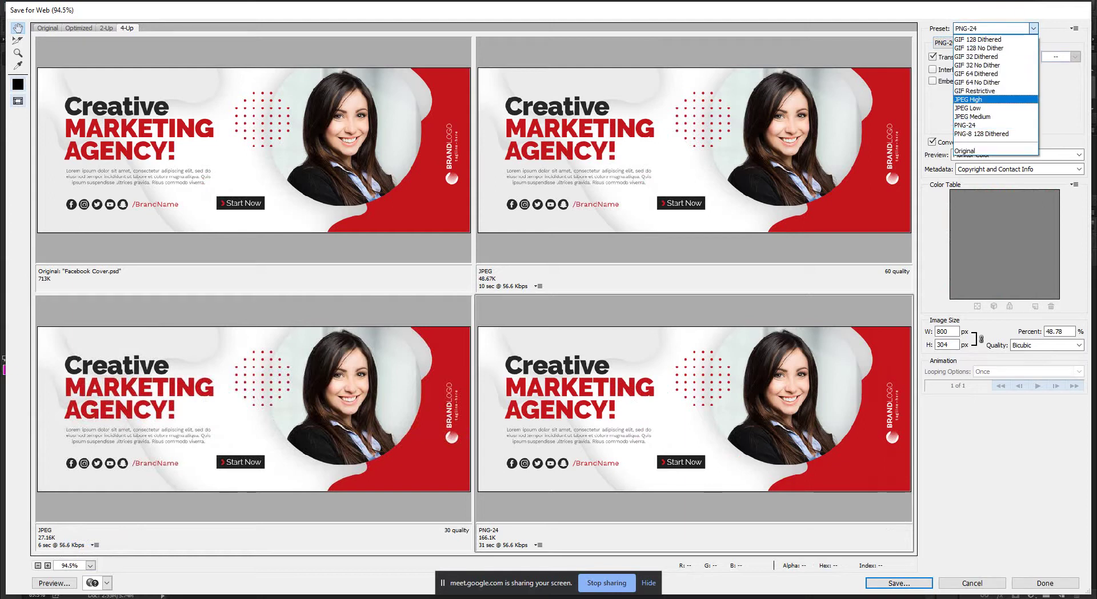
key(Down)
key(Return)
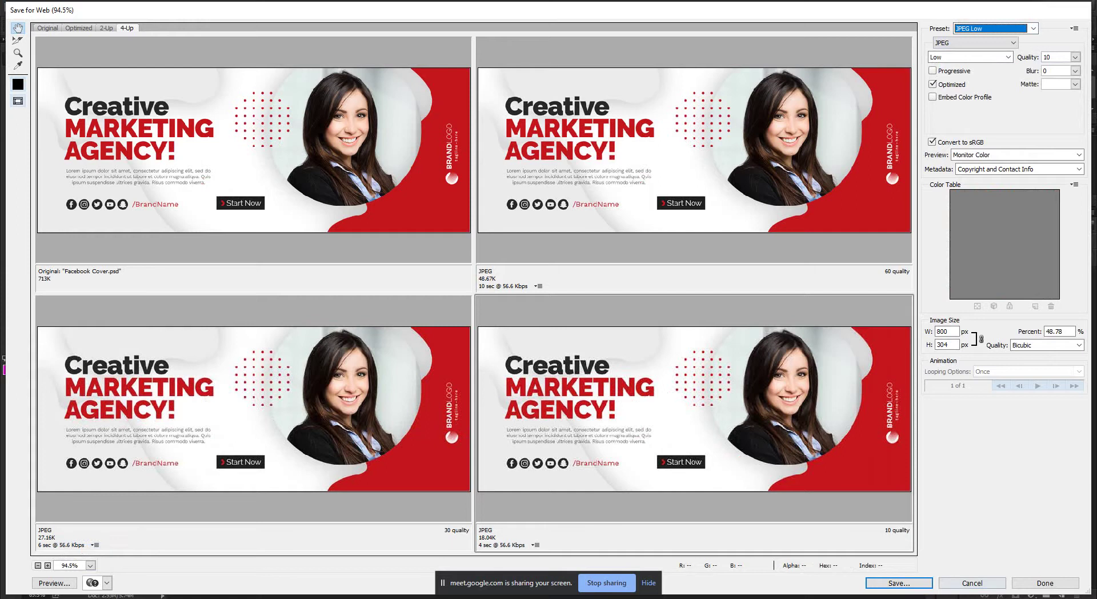
click(972, 582)
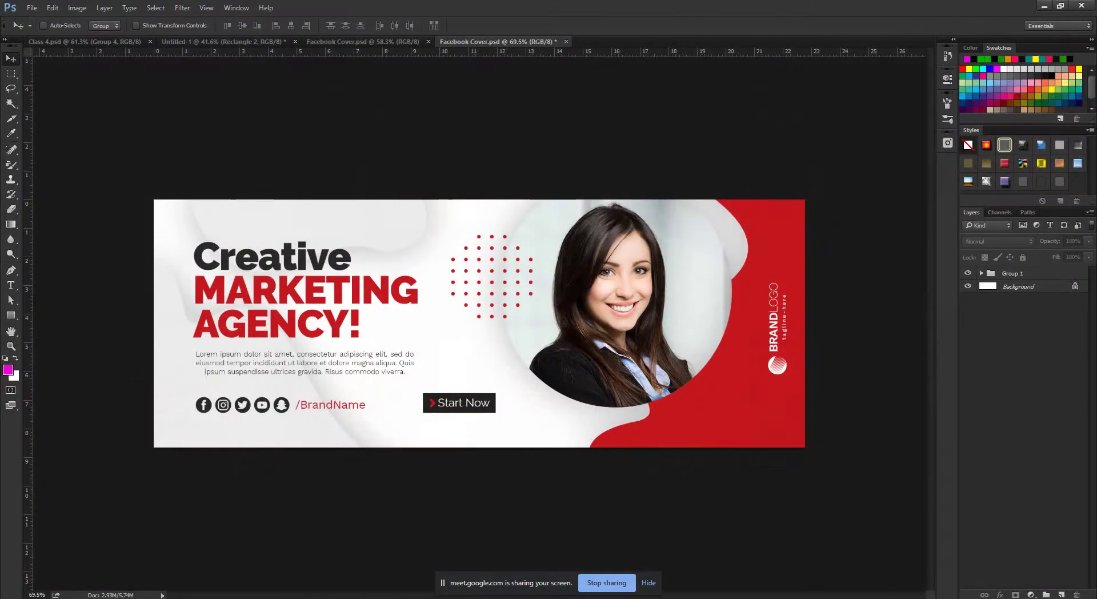
Refresh the desktop, return to Photoshop and cycle between the open Facebook Cover documents.
click(1044, 5)
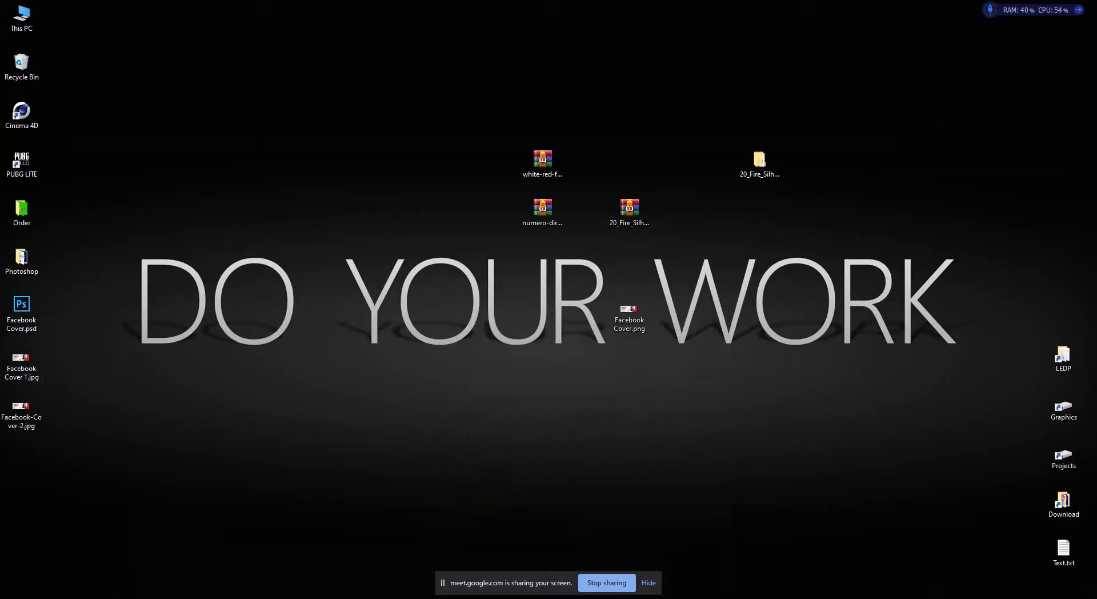
right_click(409, 253)
click(440, 286)
key(alt+Tab)
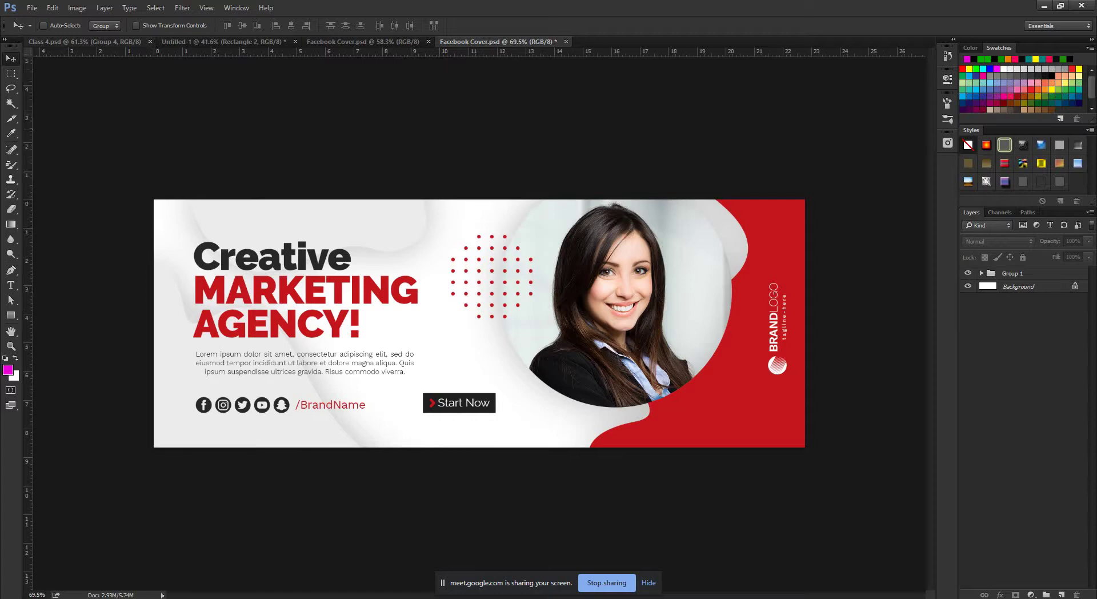
click(32, 7)
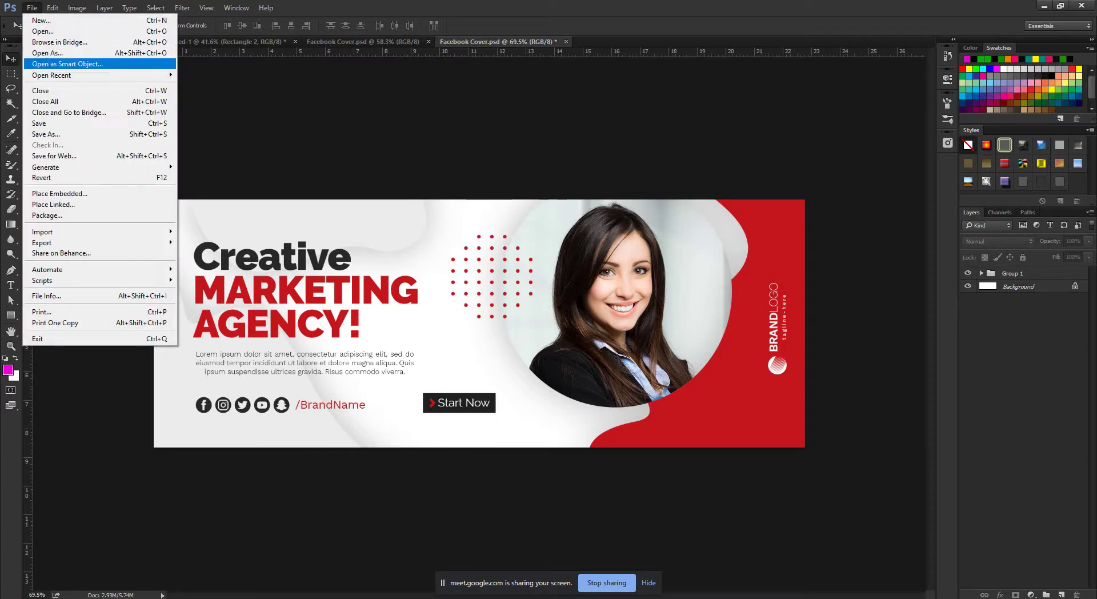
click(366, 41)
click(365, 41)
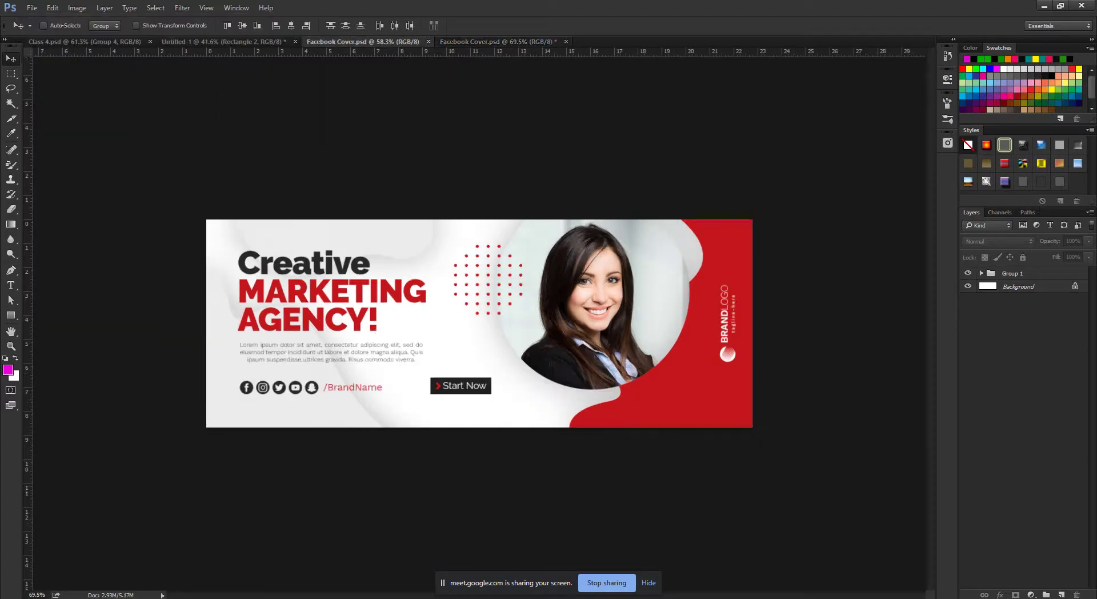
key(ctrl+Tab)
key(ctrl+shift+Tab)
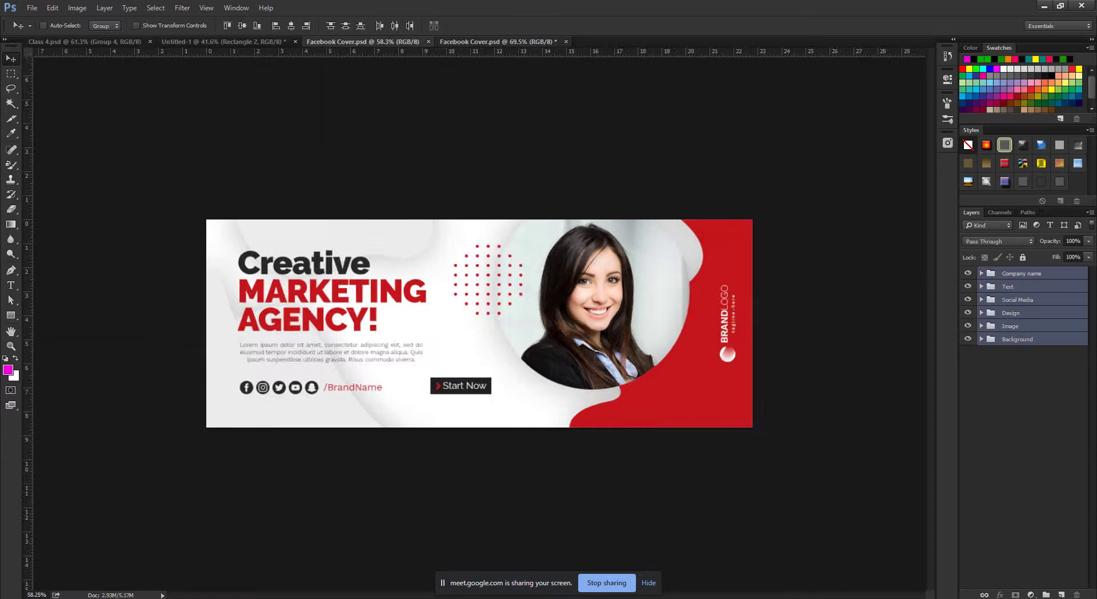
key(ctrl+Tab)
Create a new 1000 × 1000 px document with a Transparent background.
key(alt+f)
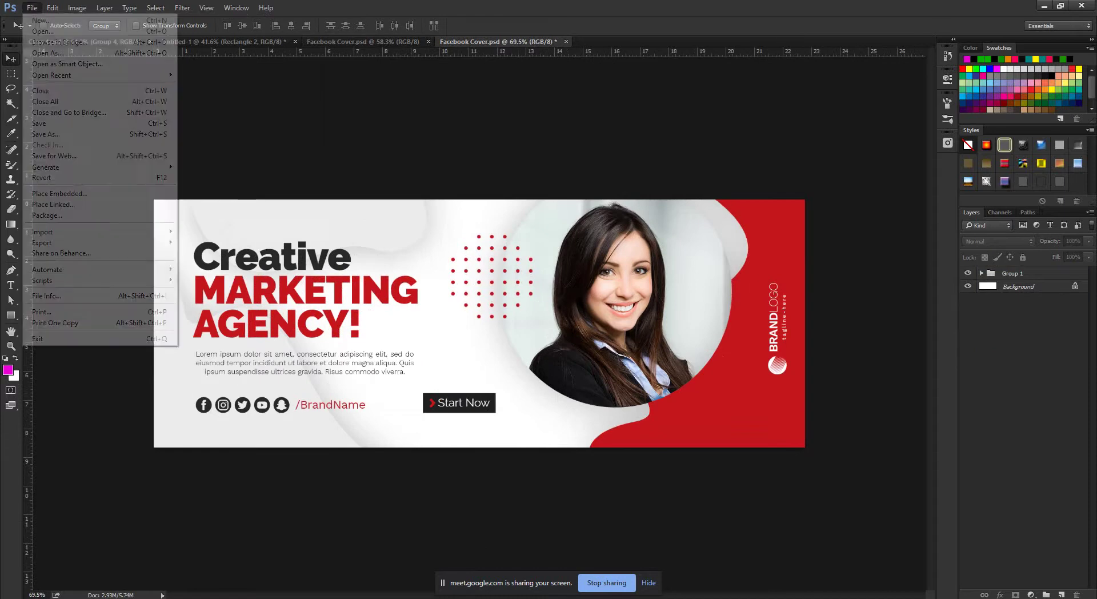
key(Return)
key(Tab)
key(Tab)
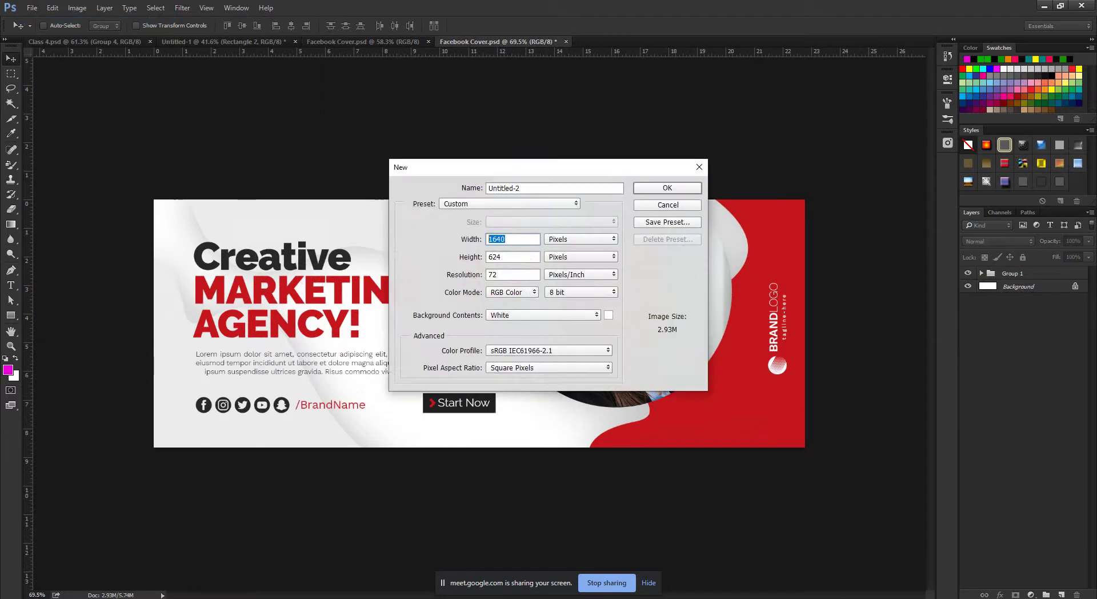
text(1000)
key(Tab)
text(1000)
click(542, 315)
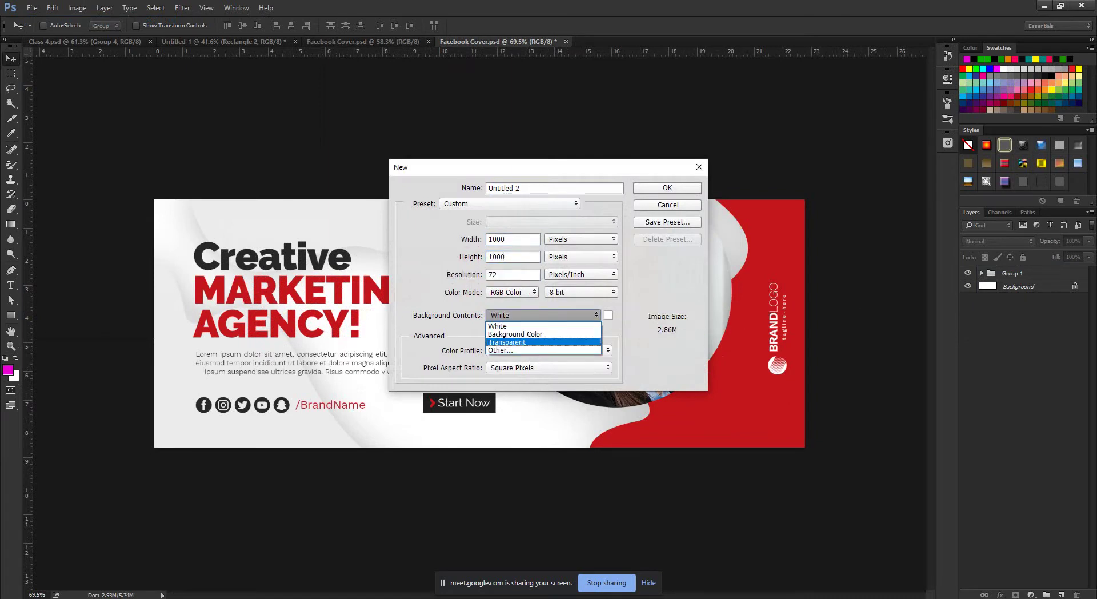
click(507, 342)
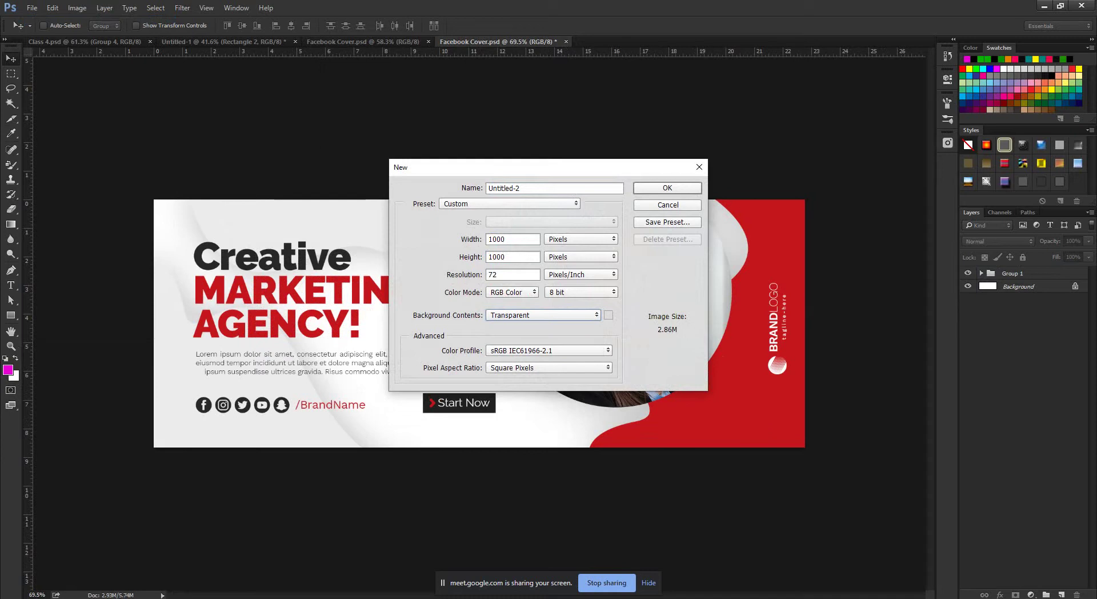
key(Return)
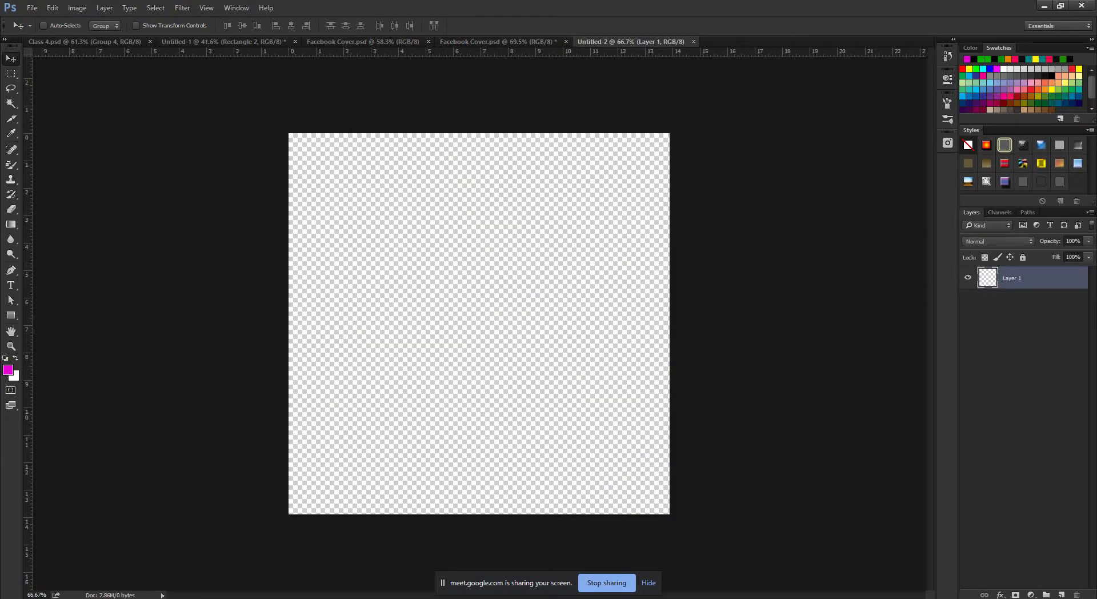
Draw a magenta rectangle and centre it horizontally and vertically on the canvas.
click(11, 314)
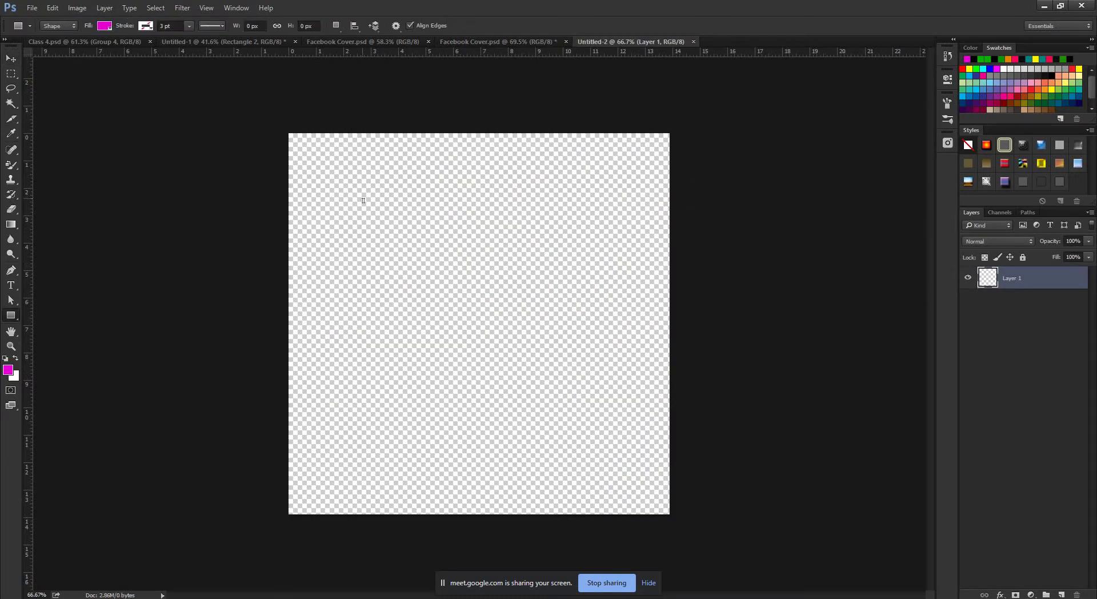
drag(363, 200, 629, 456)
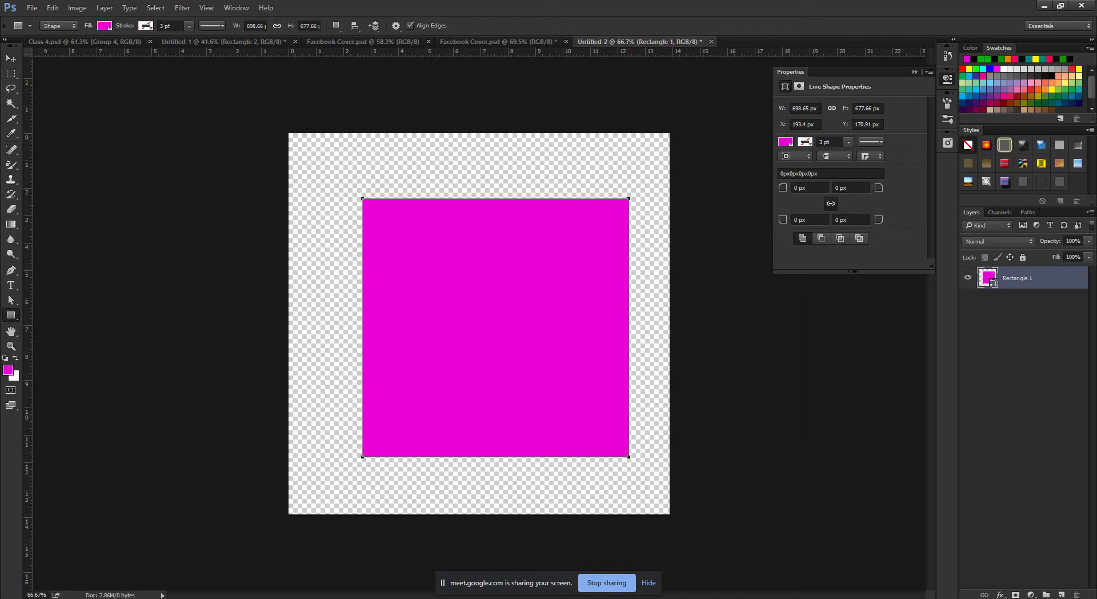
click(915, 72)
click(11, 58)
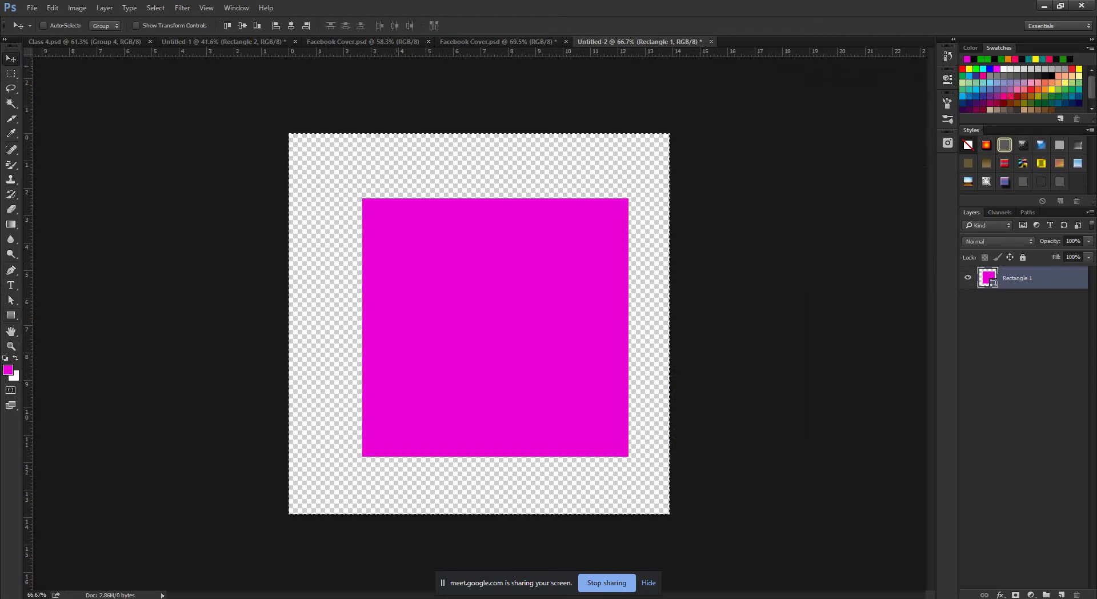
key(ctrl+a)
click(290, 26)
click(243, 25)
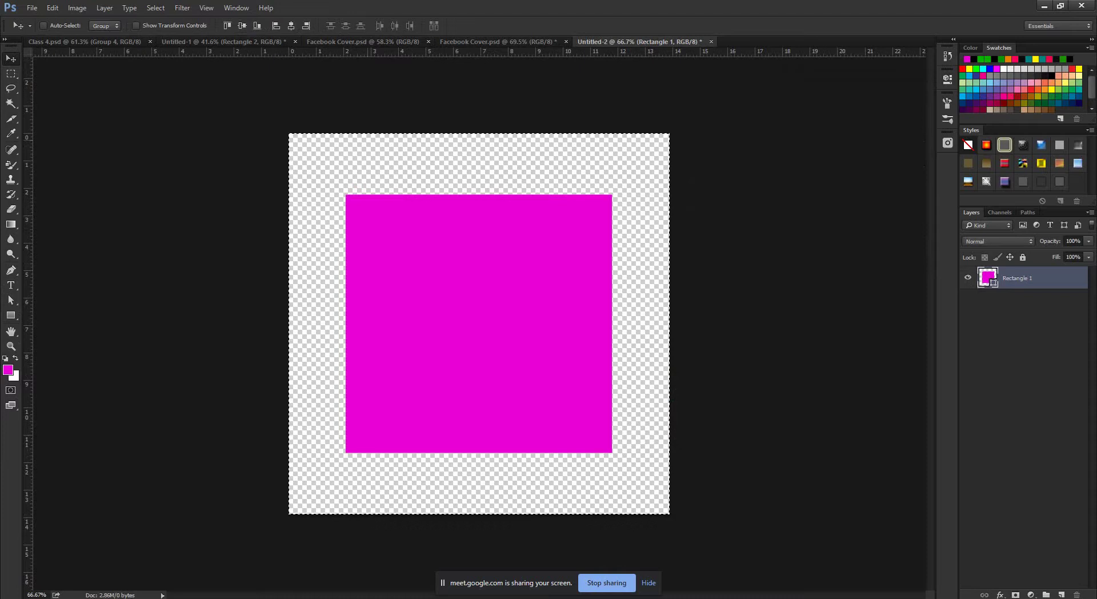
key(ctrl+d)
Save the document as a JPEG, accepting the default quality options.
click(32, 7)
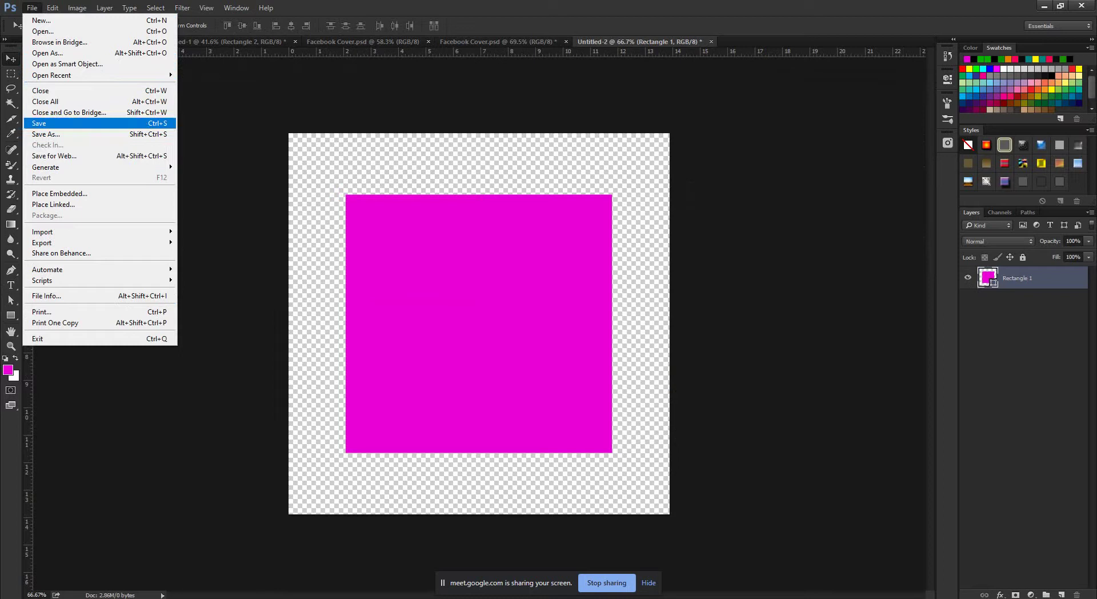
click(57, 123)
click(308, 264)
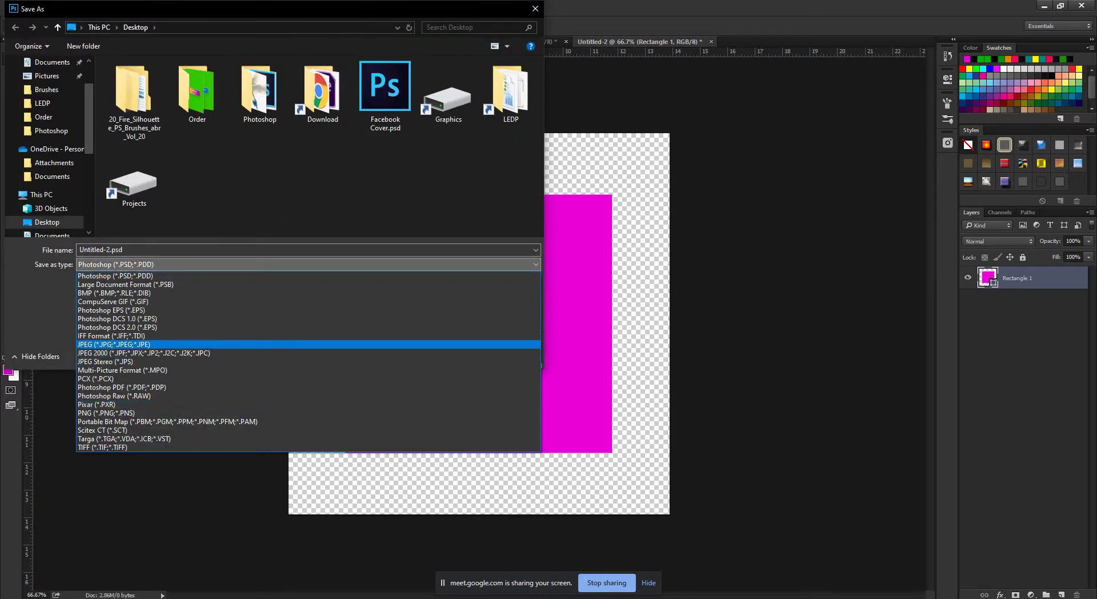
click(114, 344)
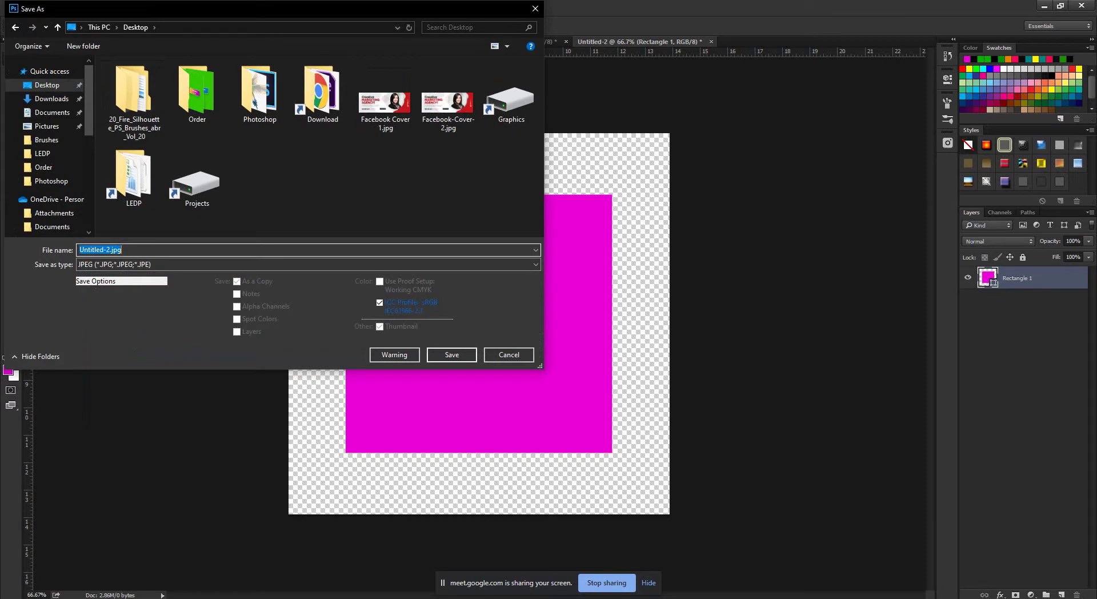
key(BackSpace)
key(Return)
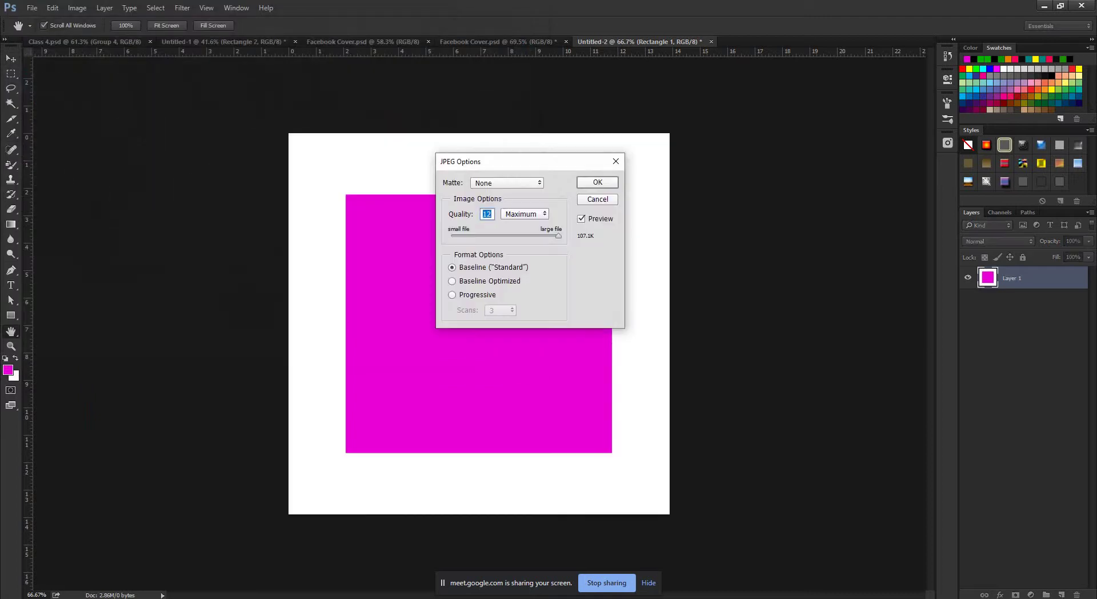
key(Return)
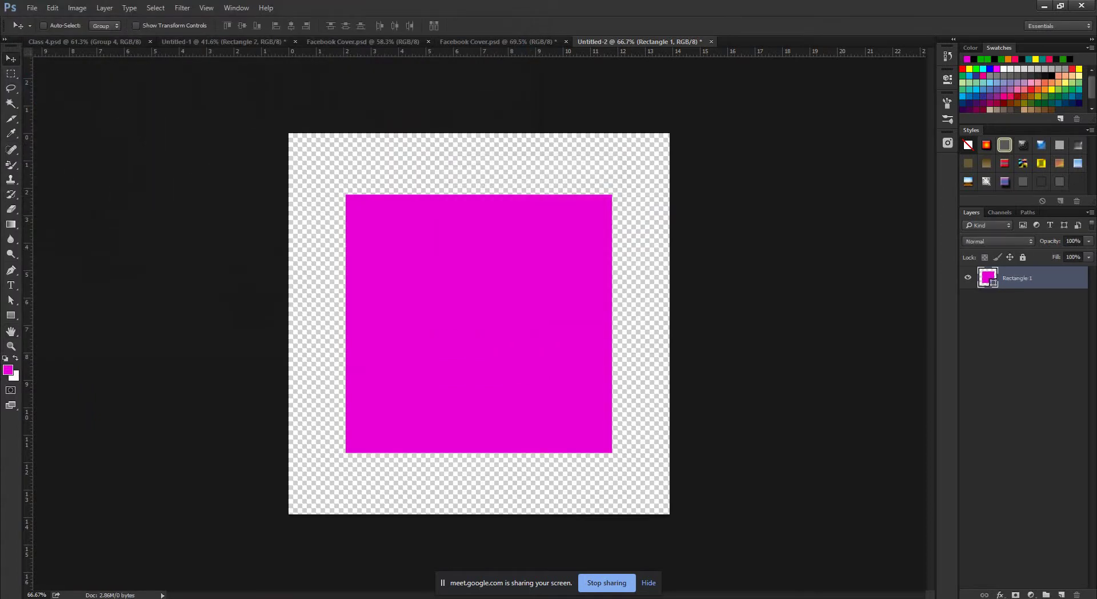
Admit the waiting person into the Google Meet call, then return to Photoshop.
mouse_move(178, 598)
click(114, 563)
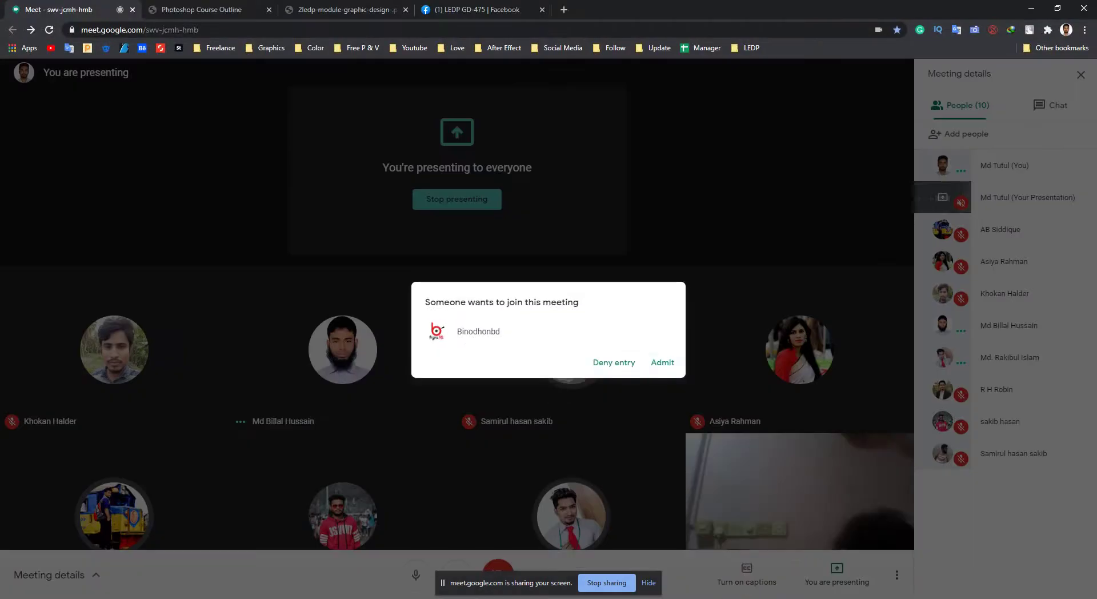
click(662, 361)
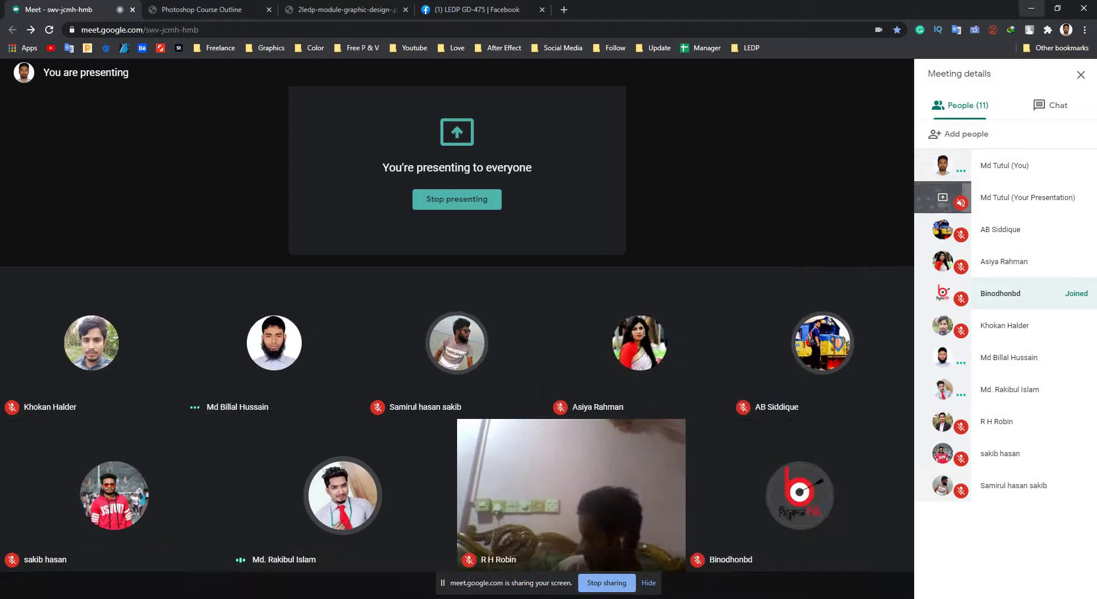
key(alt+Tab)
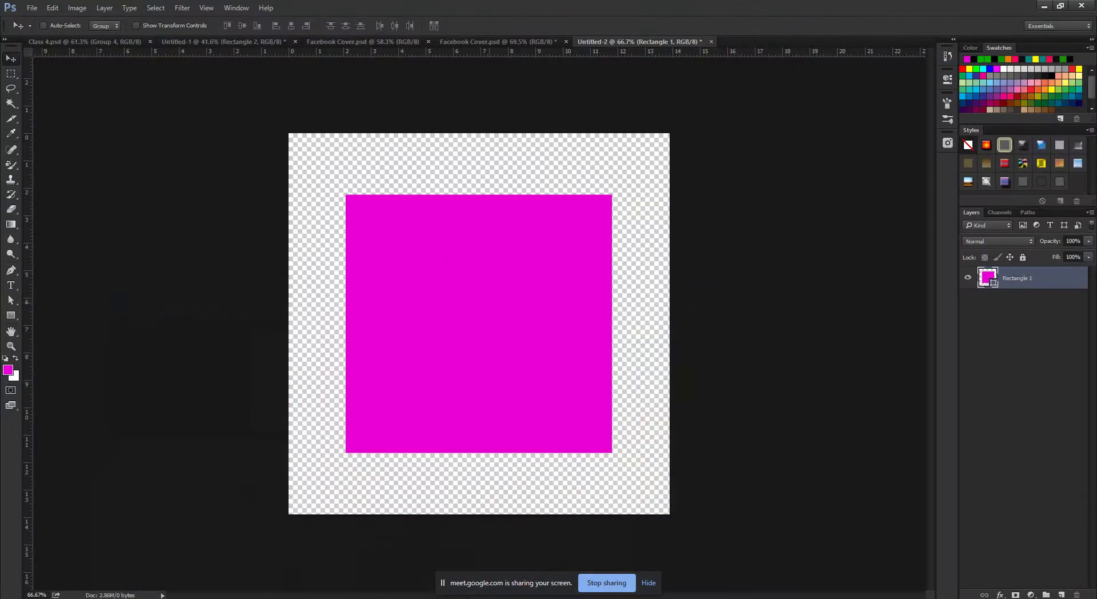
Save the magenta square as a PNG named 'Images 2', accepting the default PNG options.
click(32, 8)
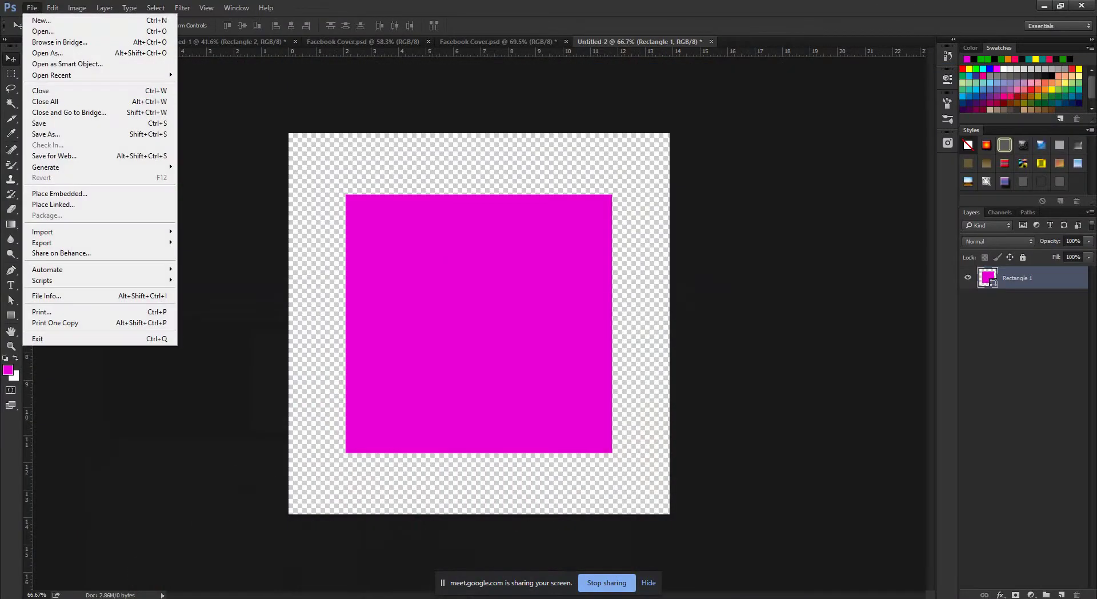
click(46, 134)
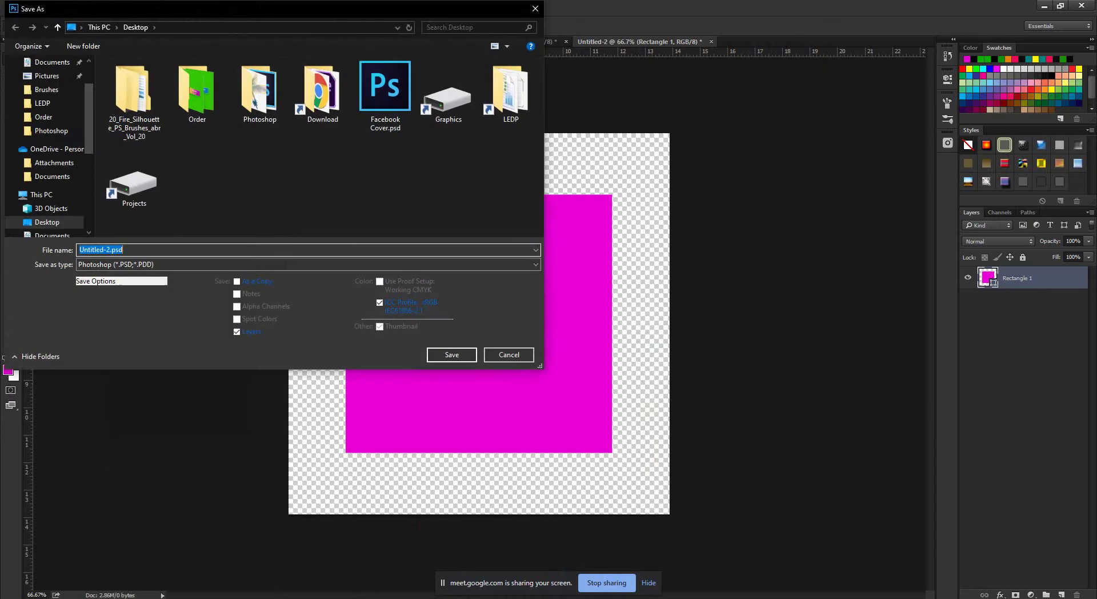
click(308, 264)
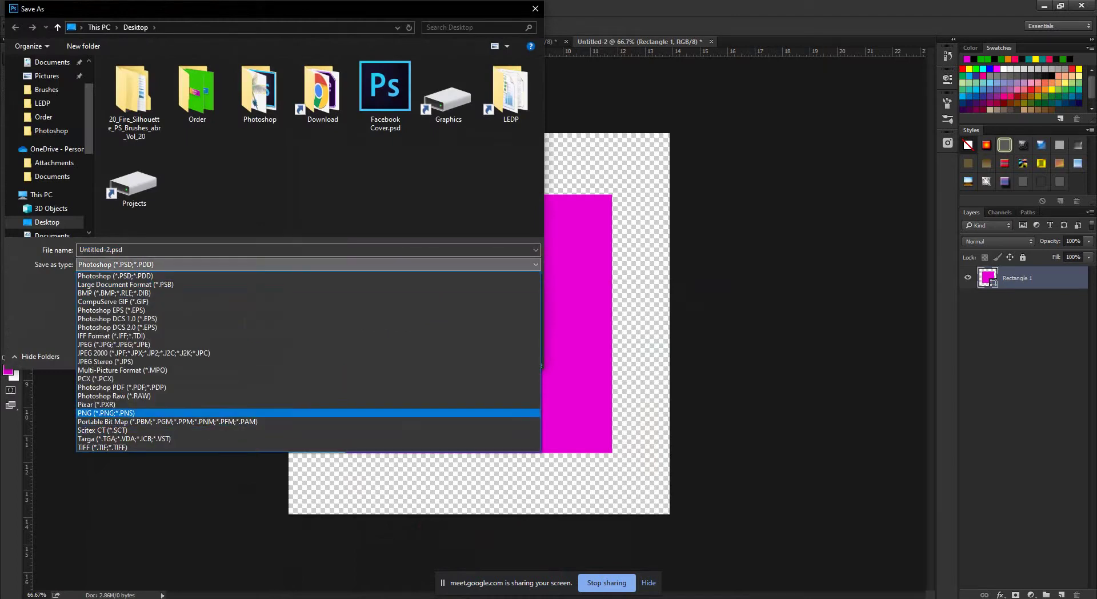
click(106, 412)
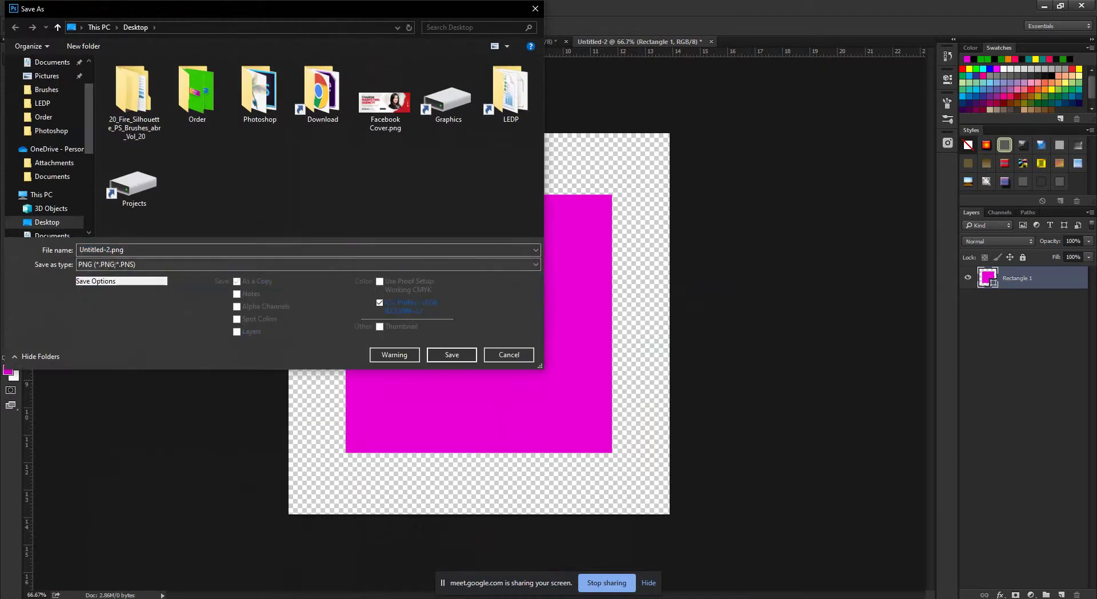
scroll(46, 143, up, 2)
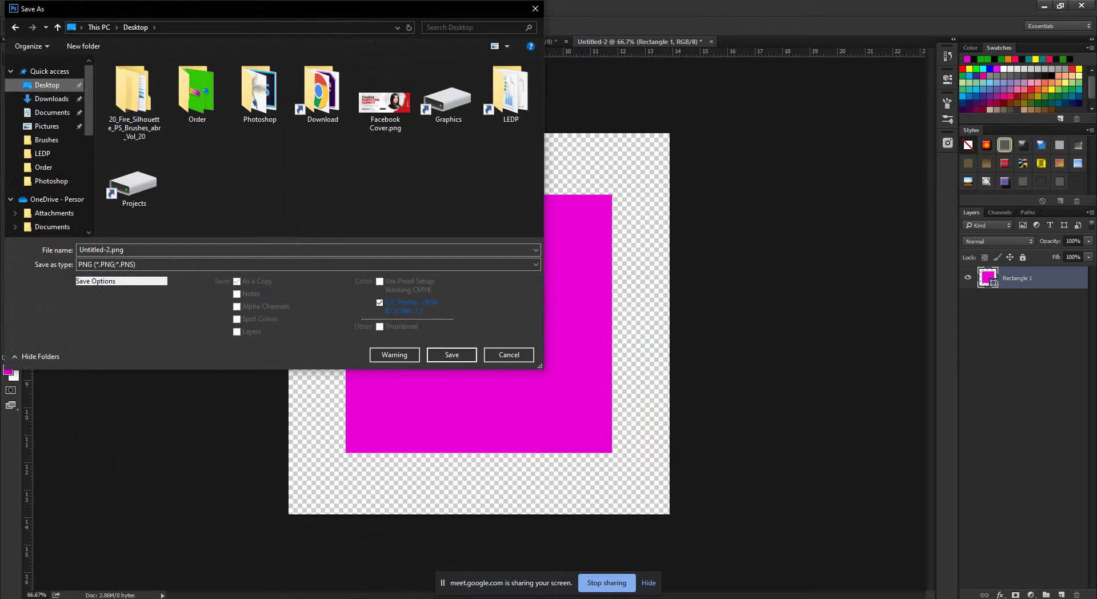
key(Tab)
text(im)
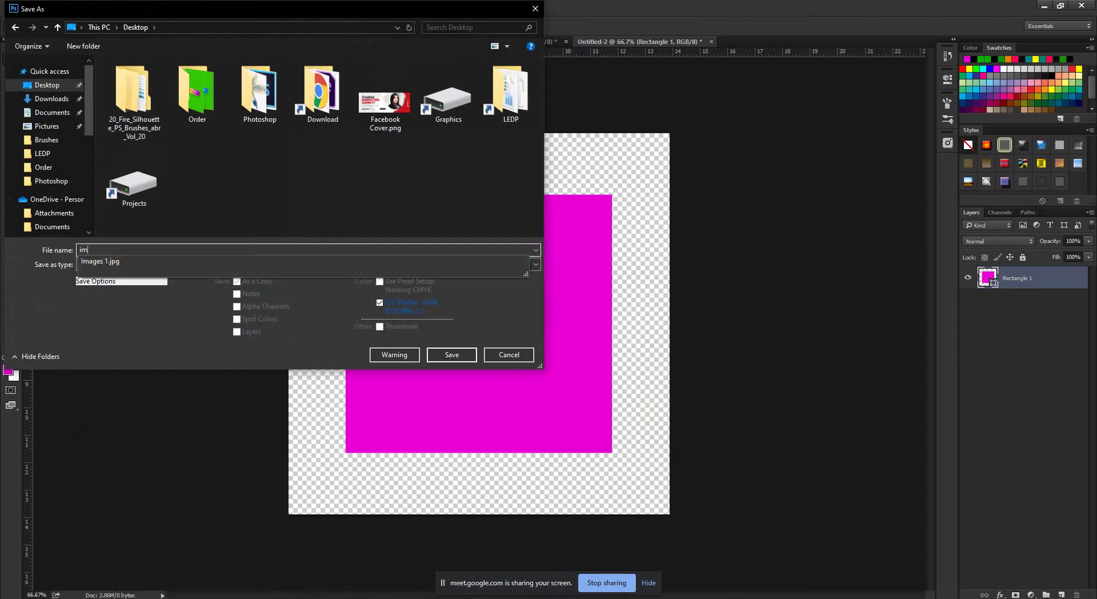
key(Down)
key(BackSpace)
text(2)
key(Return)
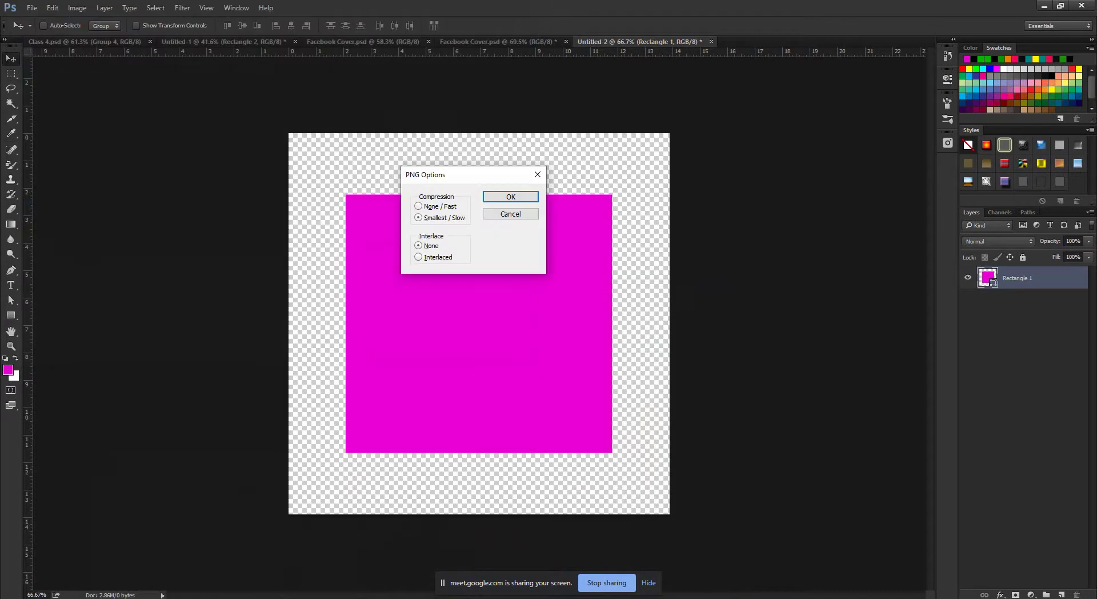
key(Return)
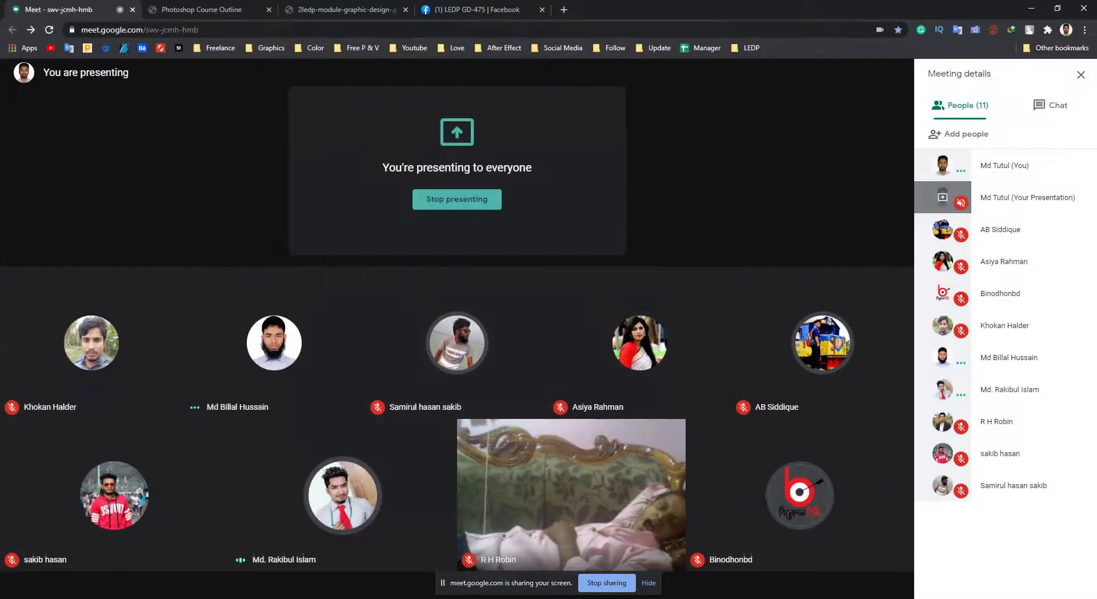
click(103, 551)
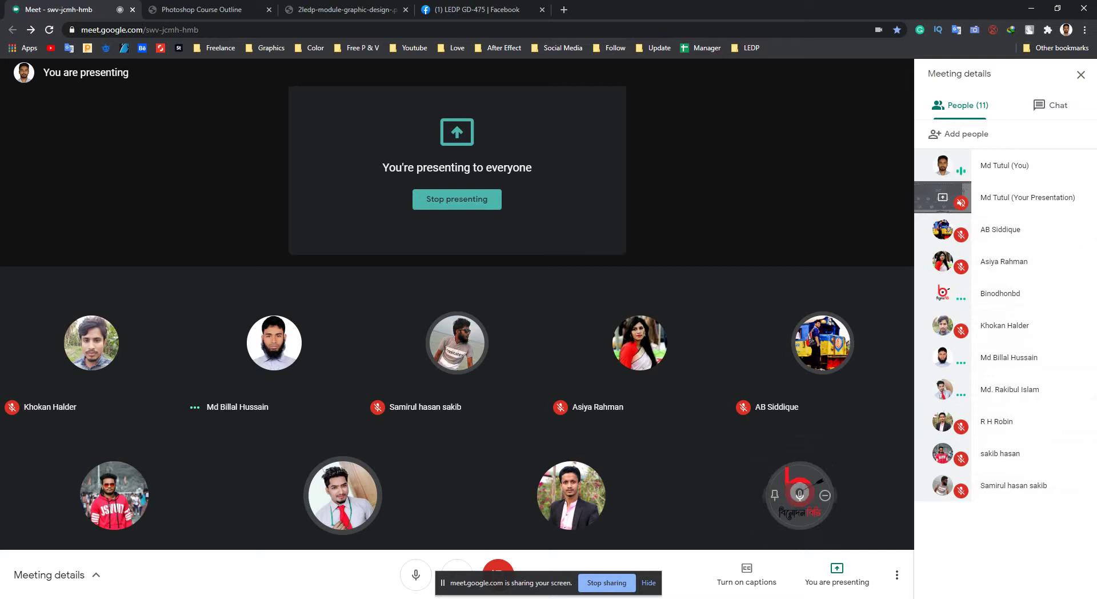
mouse_move(800, 494)
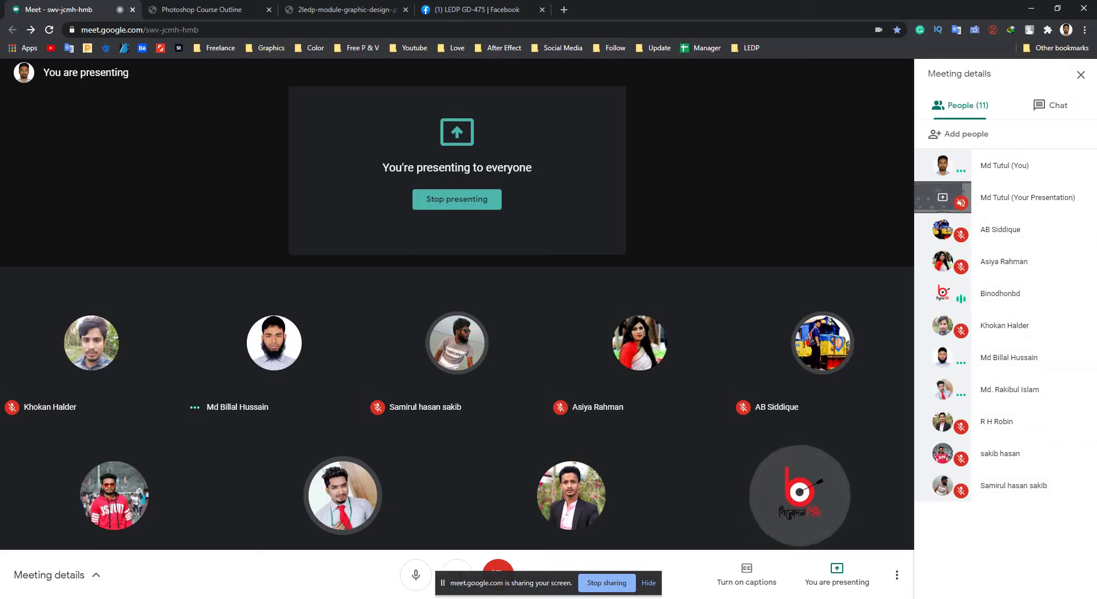
mouse_move(800, 494)
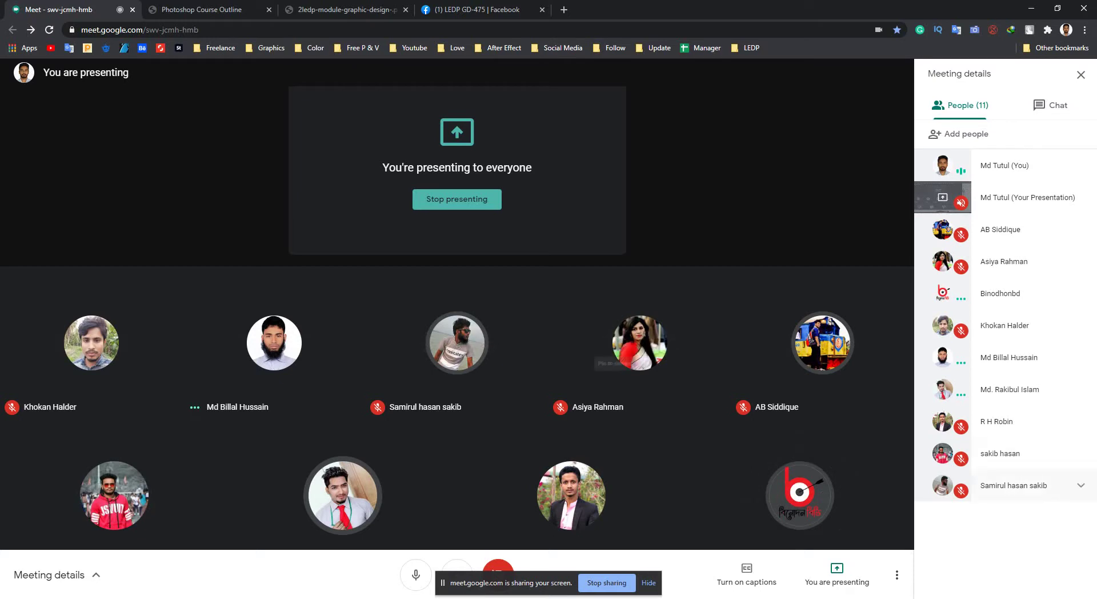
mouse_move(640, 342)
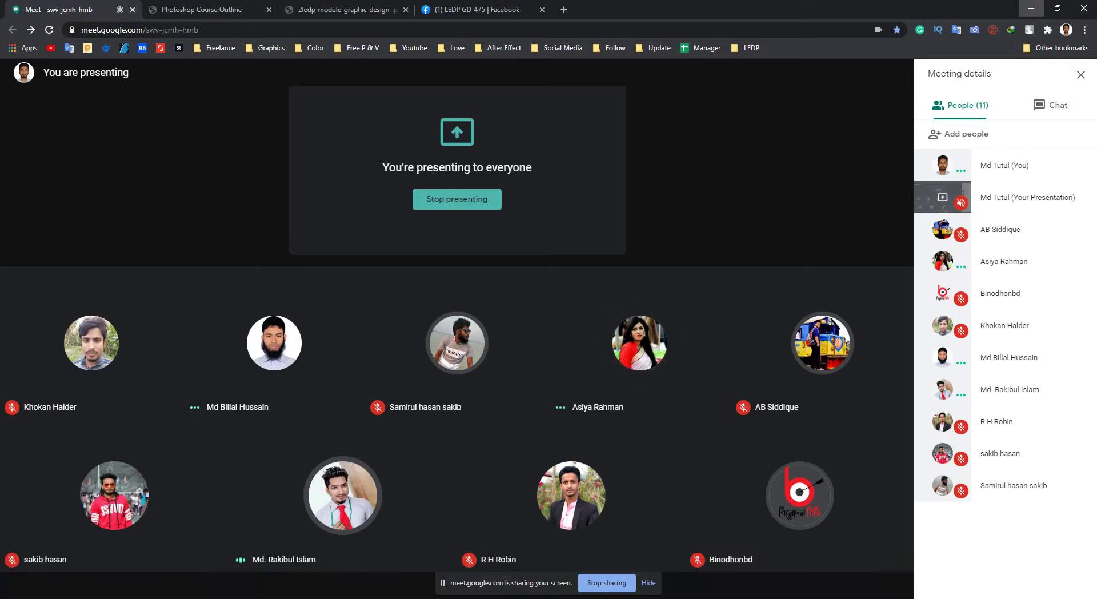
click(1031, 8)
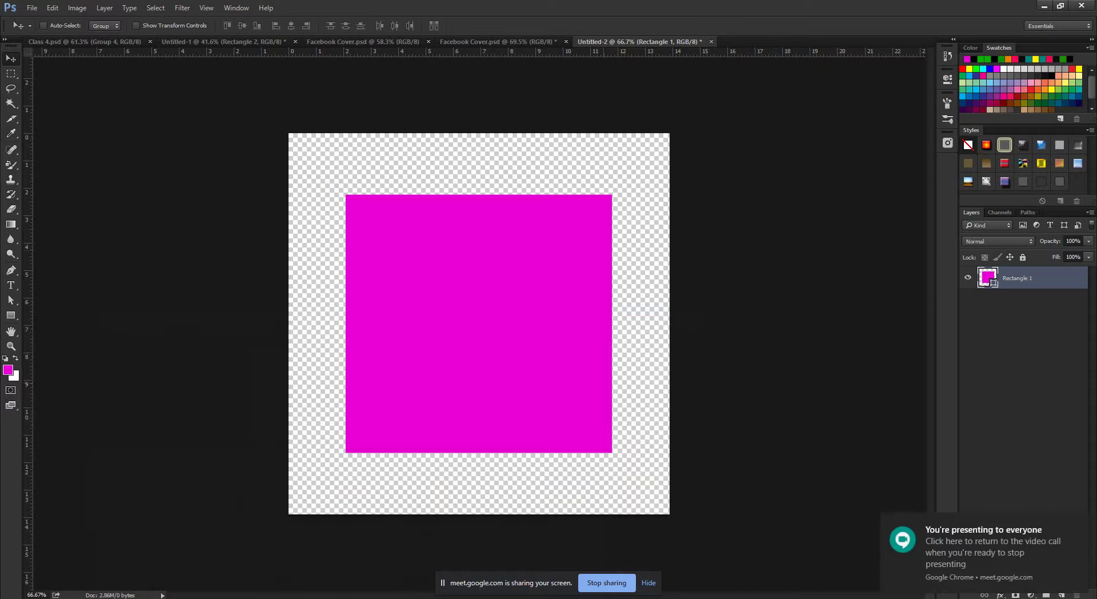
Preview Images 1.jpg and Images 2.png in the photo viewer, then return to Class 4.psd.
click(1044, 6)
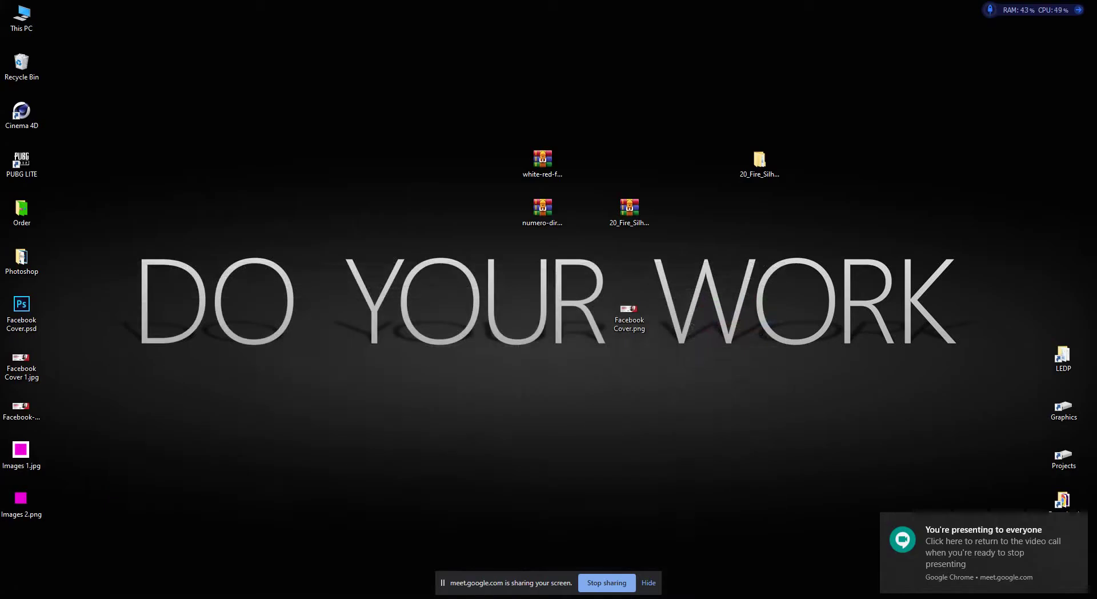
double_click(20, 452)
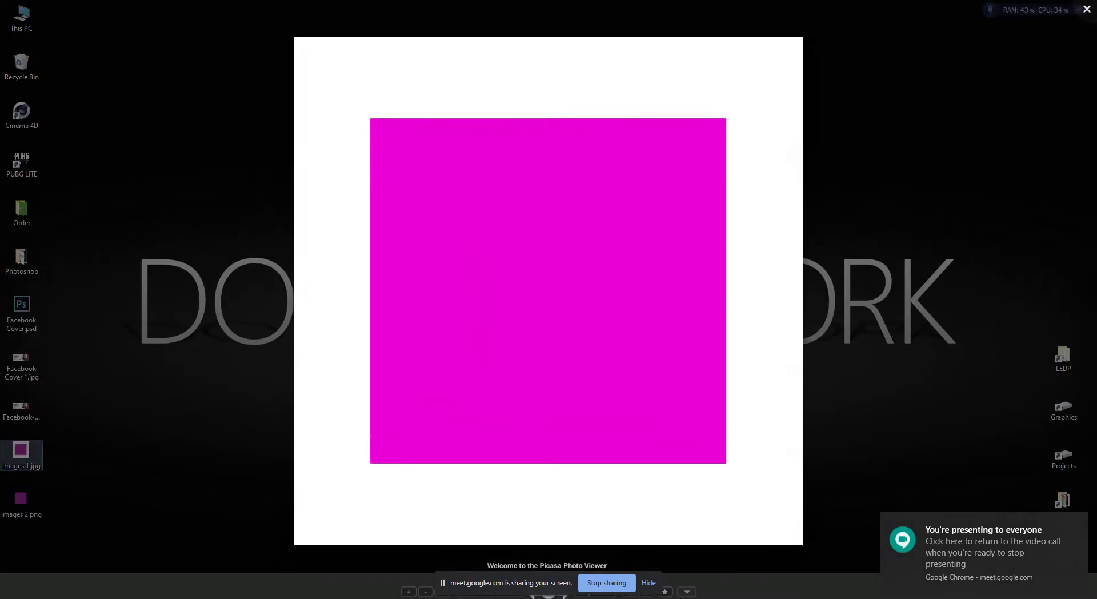
key(Escape)
double_click(21, 500)
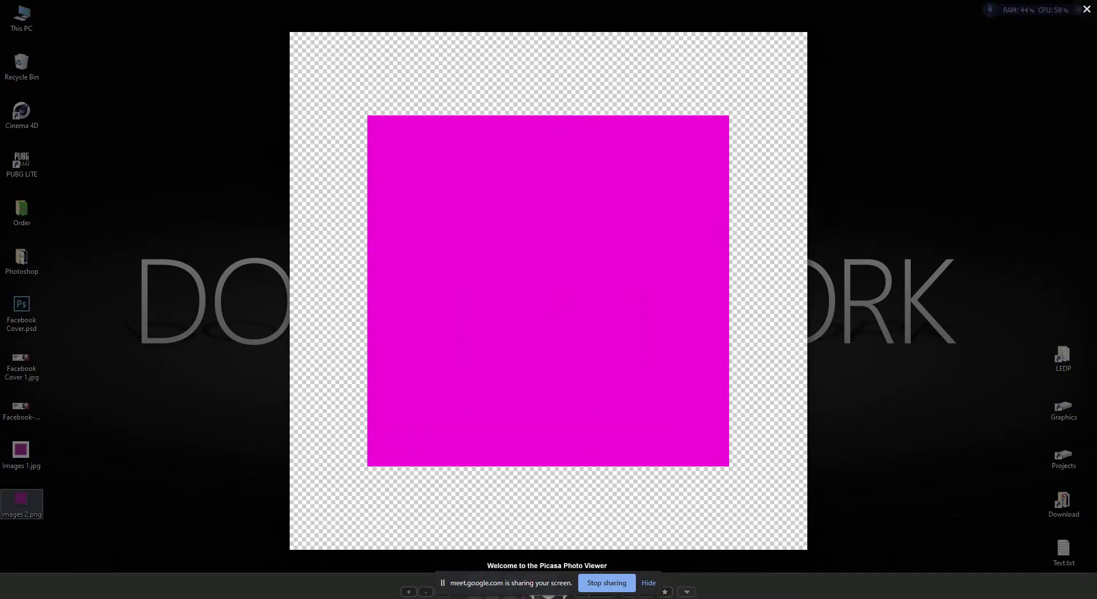
key(Escape)
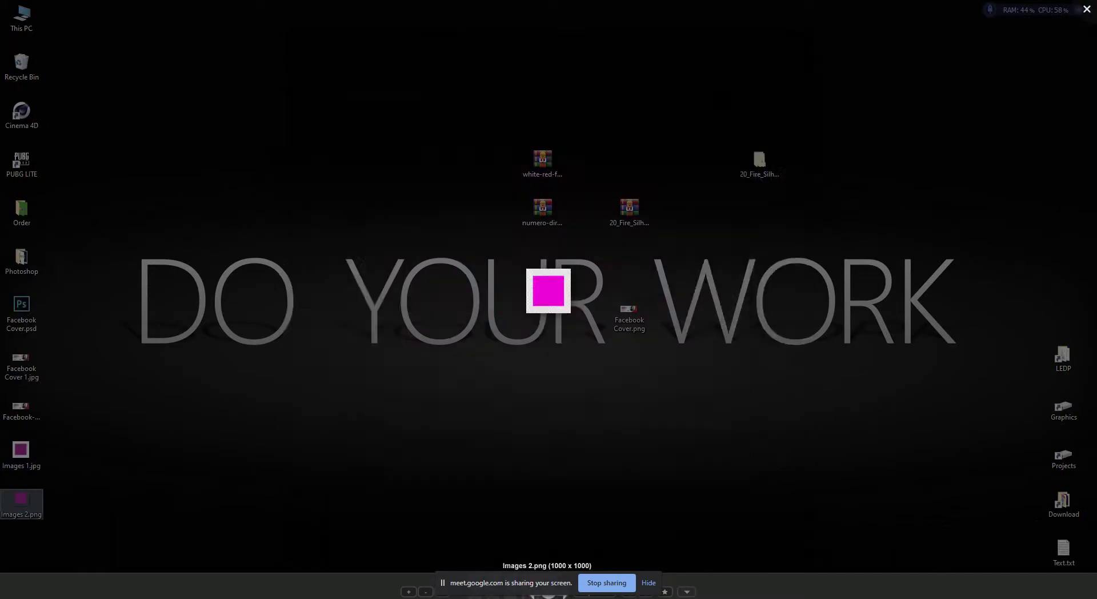
key(alt+Tab)
key(ctrl+Tab)
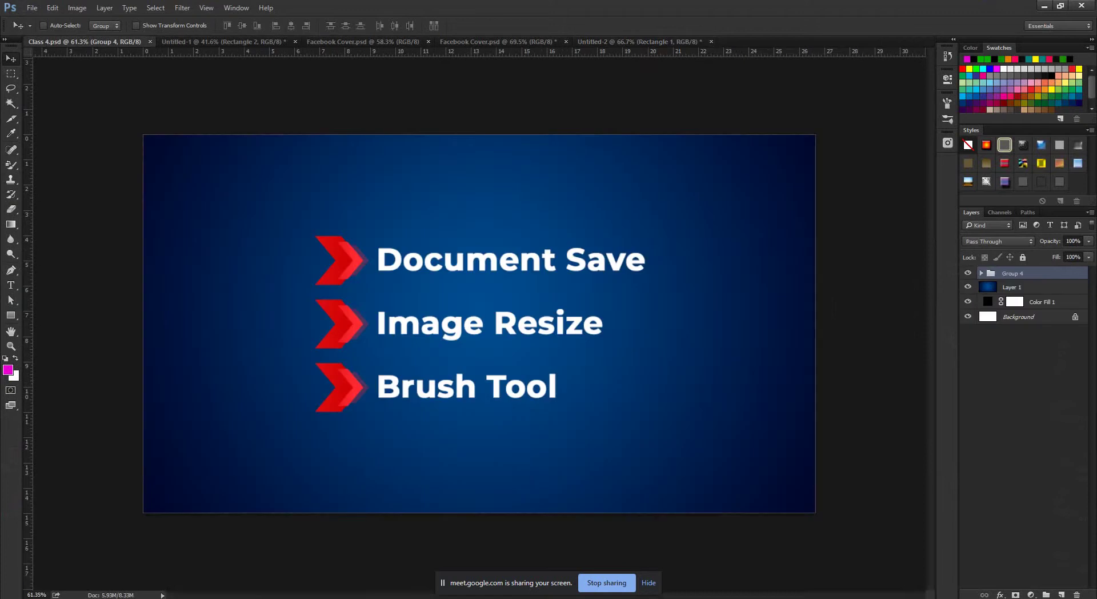
Browse Place Embedded to Images 1.jpg without placing it, then minimize Photoshop.
key(alt+f)
key(Down)
key(Down)
key(Down)
key(Down)
key(Down)
key(Down)
key(Down)
key(Down)
key(Down)
key(Down)
key(Down)
key(Down)
key(Down)
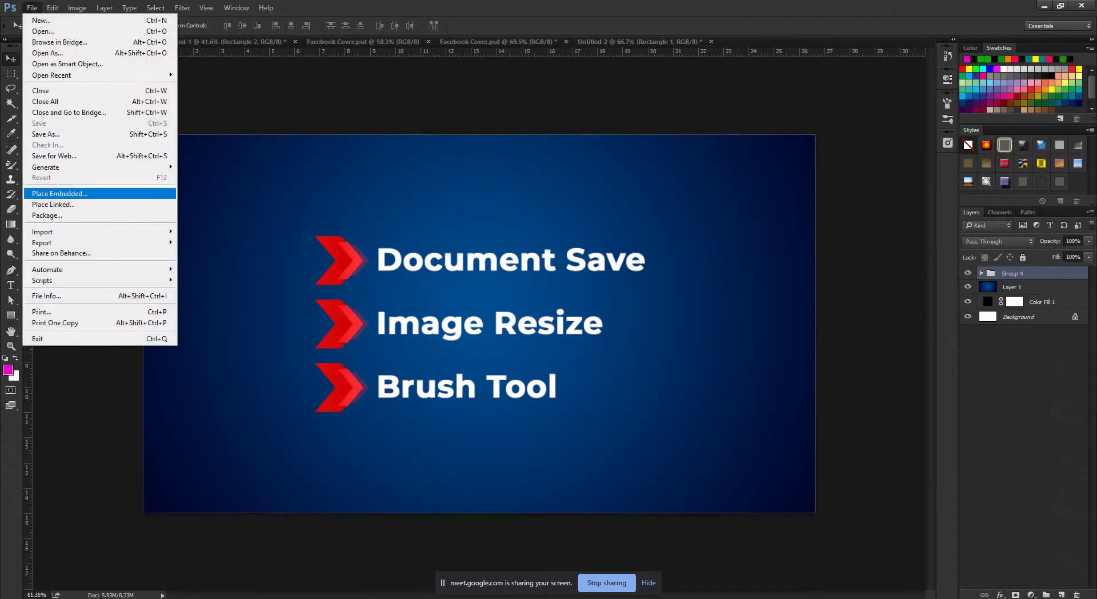
key(Return)
scroll(325, 158, down, 1)
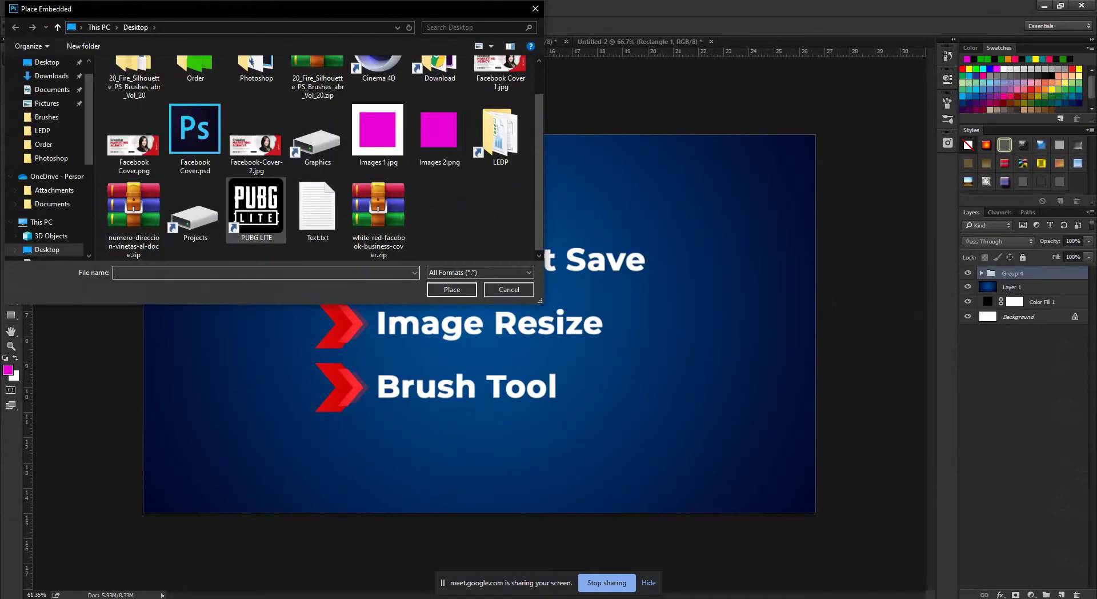
click(377, 134)
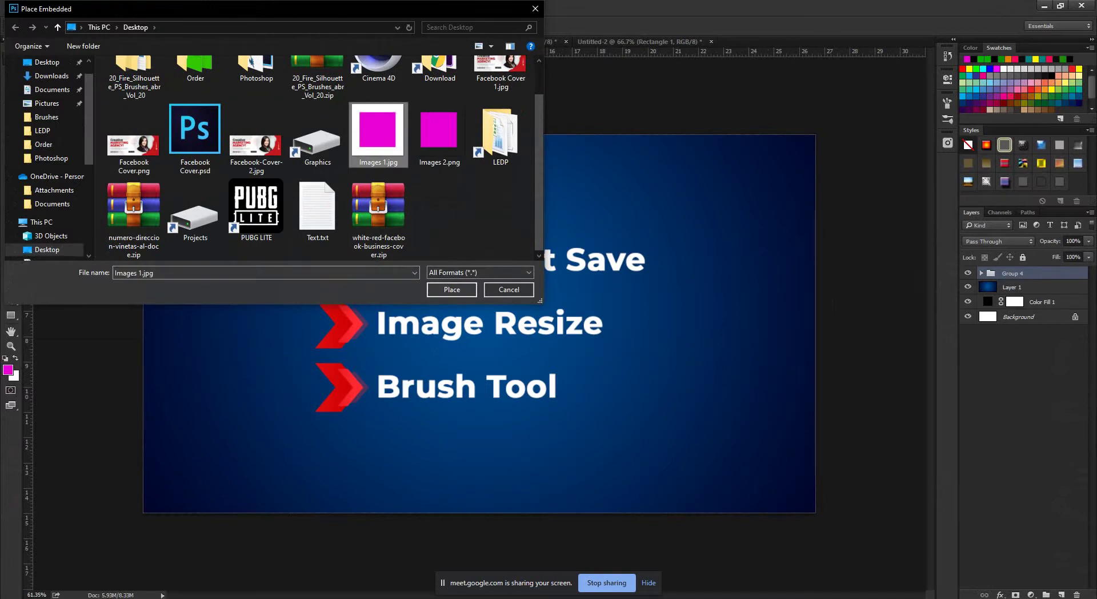
key(Return)
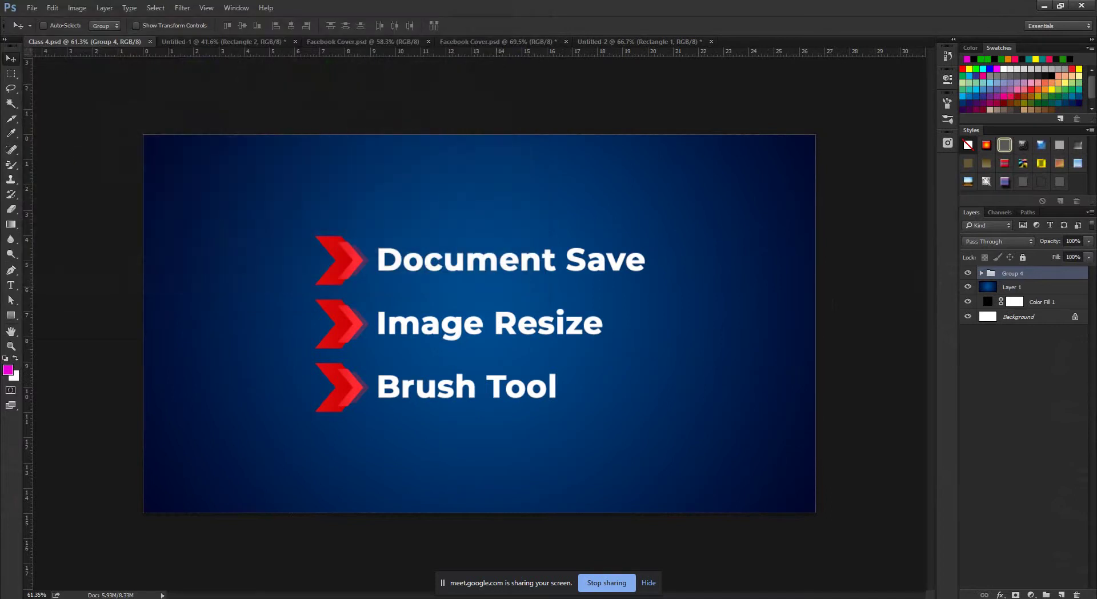
click(1044, 6)
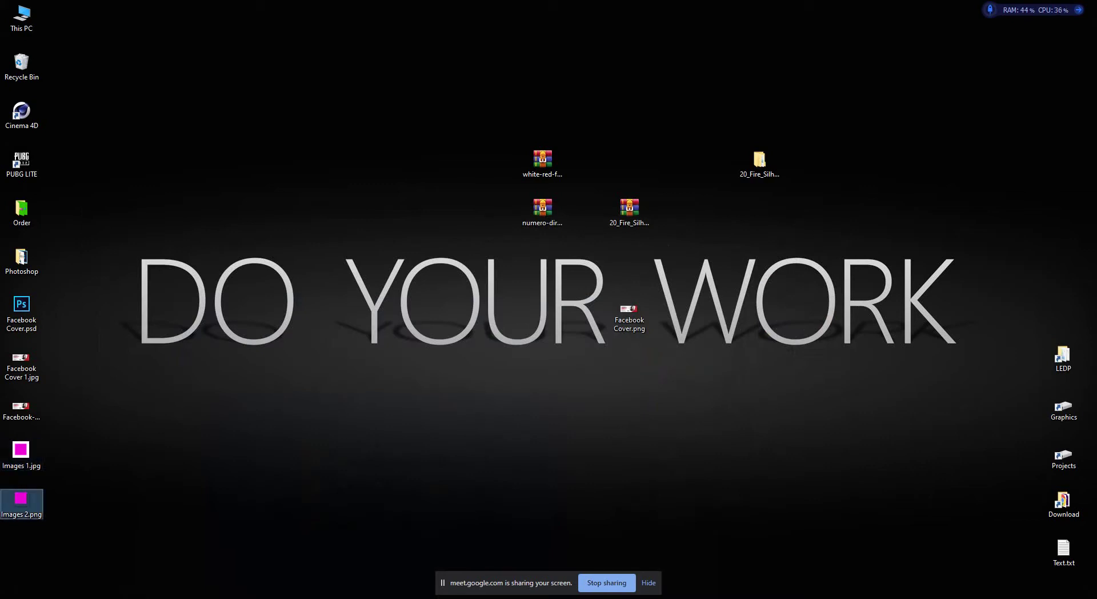
Refresh the desktop and empty the Recycle Bin's 12 items permanently.
right_click(191, 360)
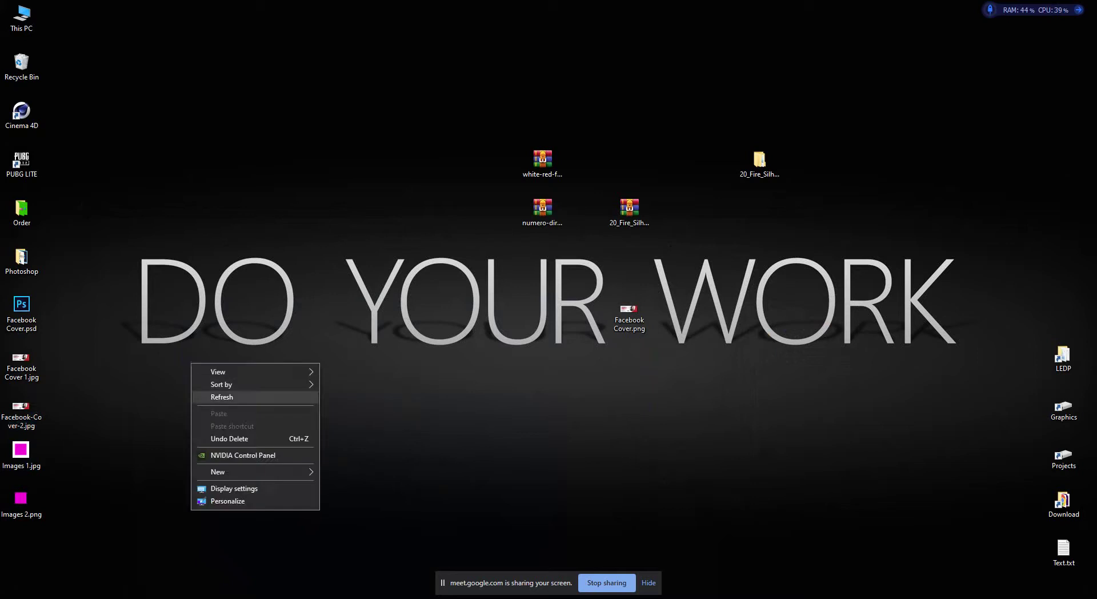
click(240, 397)
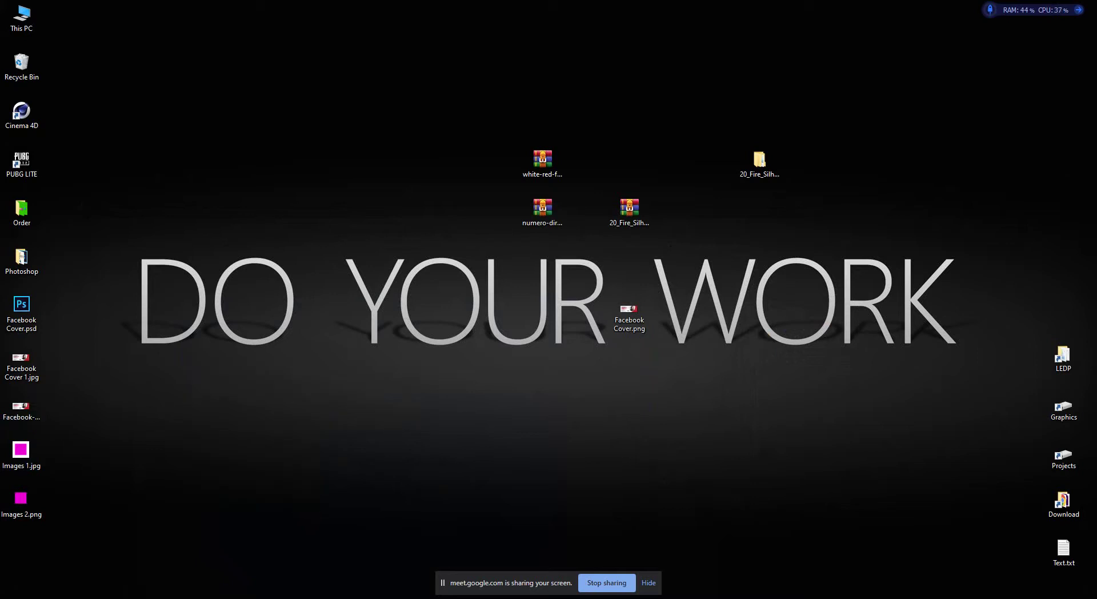
right_click(26, 60)
click(63, 79)
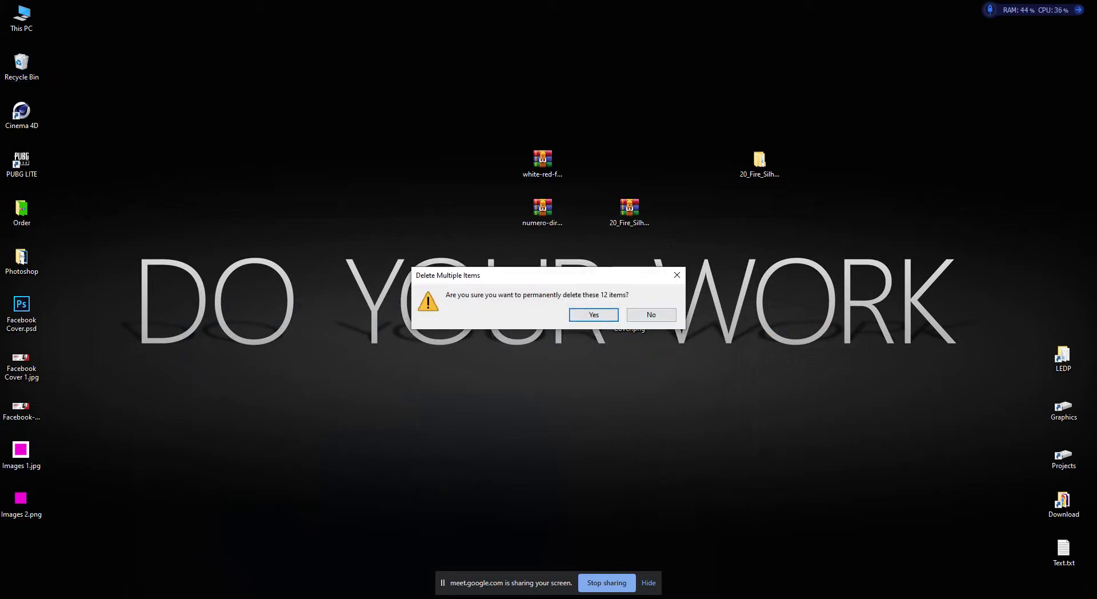
key(Return)
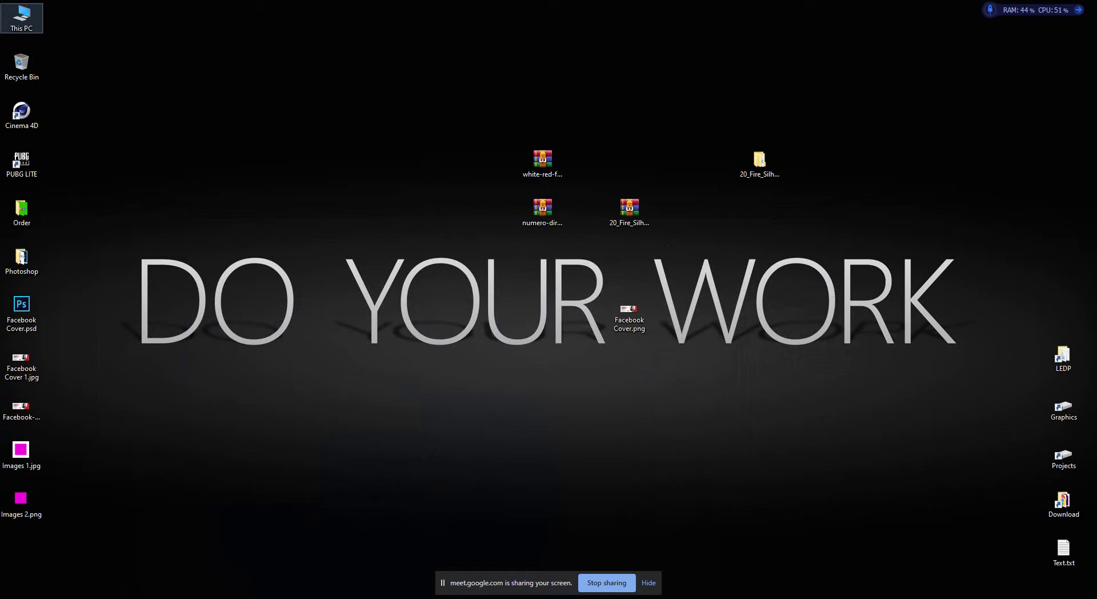
Open This PC maximized with the View ribbon showing and refresh it twice.
double_click(22, 17)
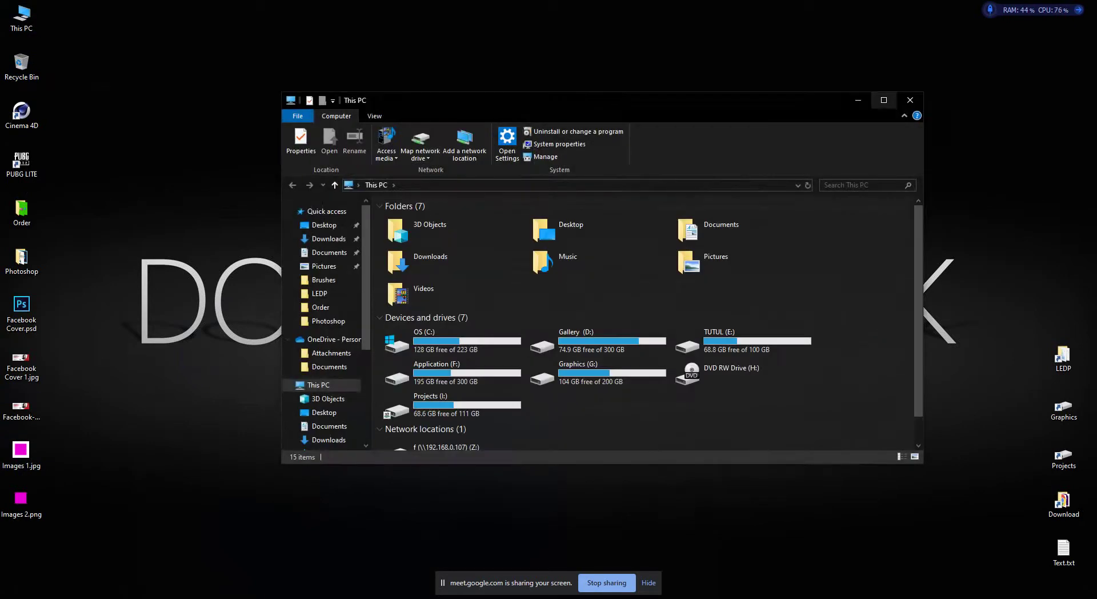
key(super+Up)
click(93, 20)
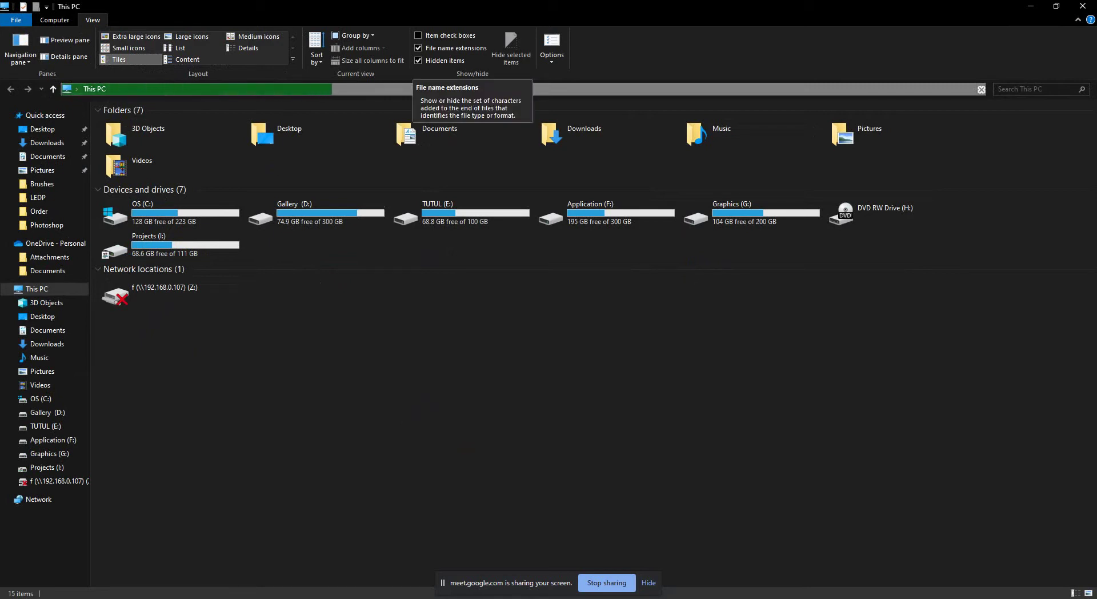
right_click(368, 392)
click(400, 439)
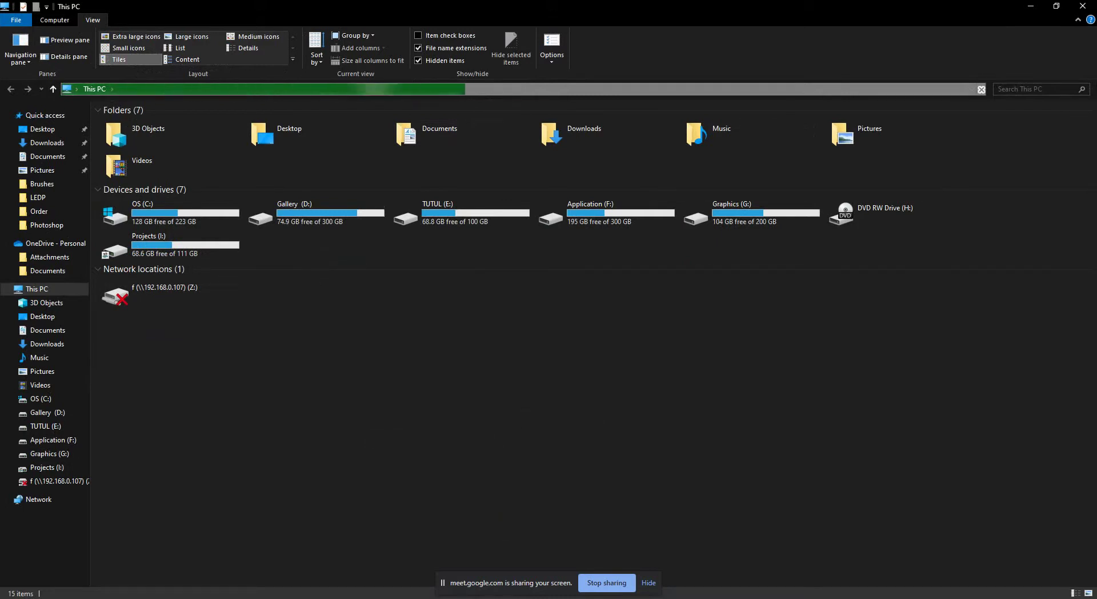
right_click(468, 377)
click(497, 421)
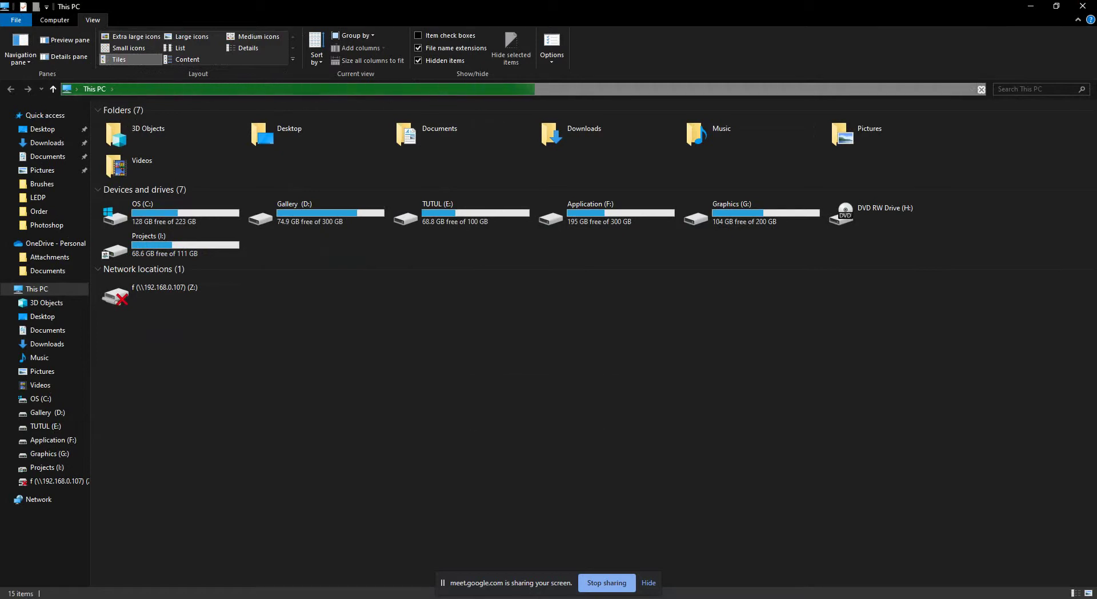
key(super+s)
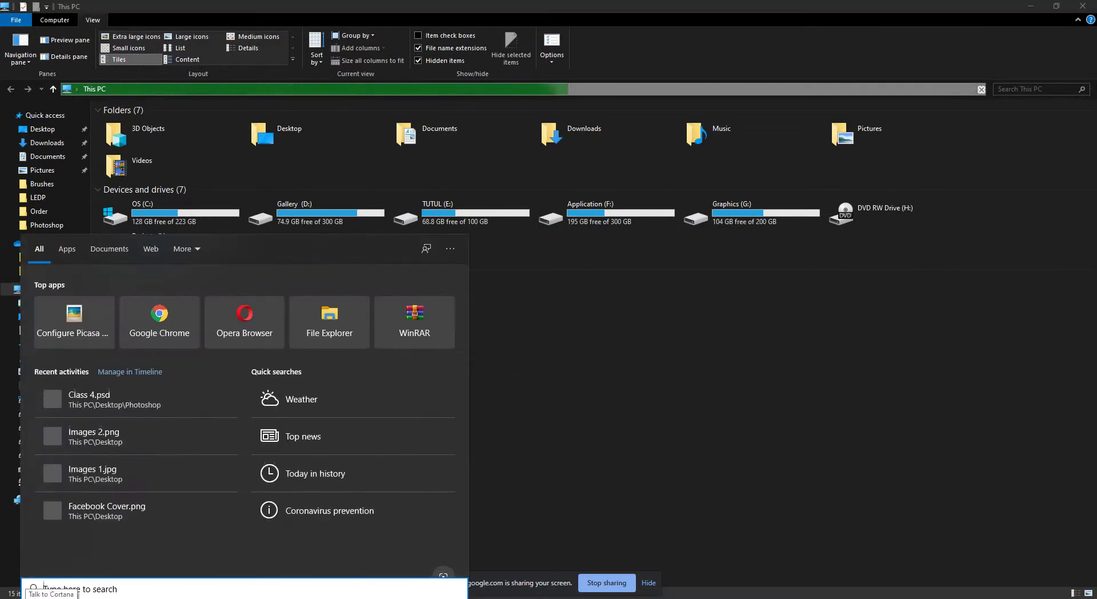
Open Control Panel from search, view items as small icons, and open File Explorer Options.
text(con)
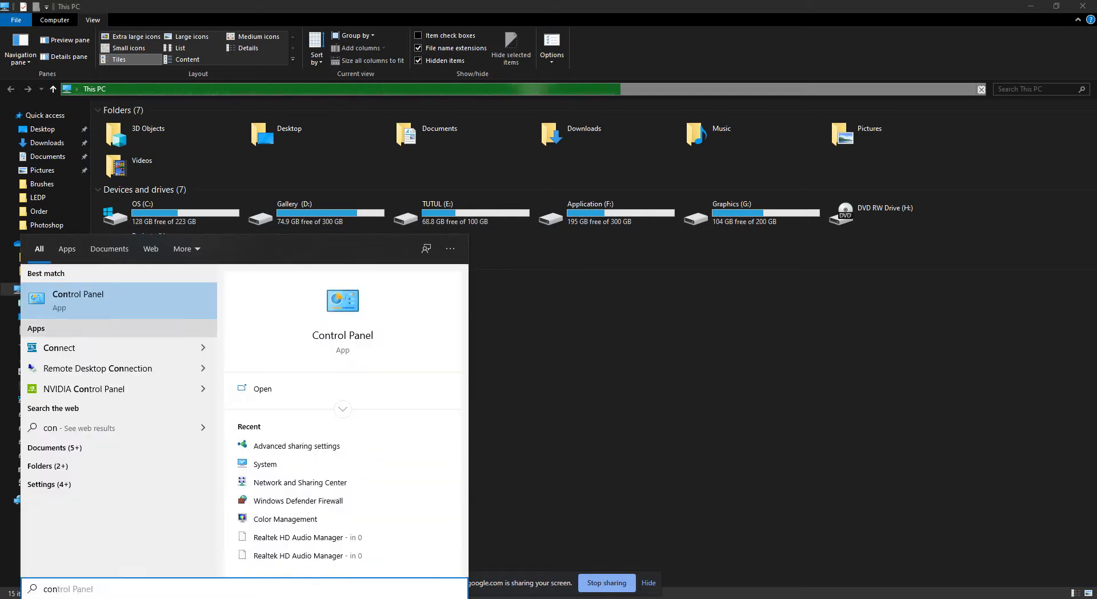
click(78, 297)
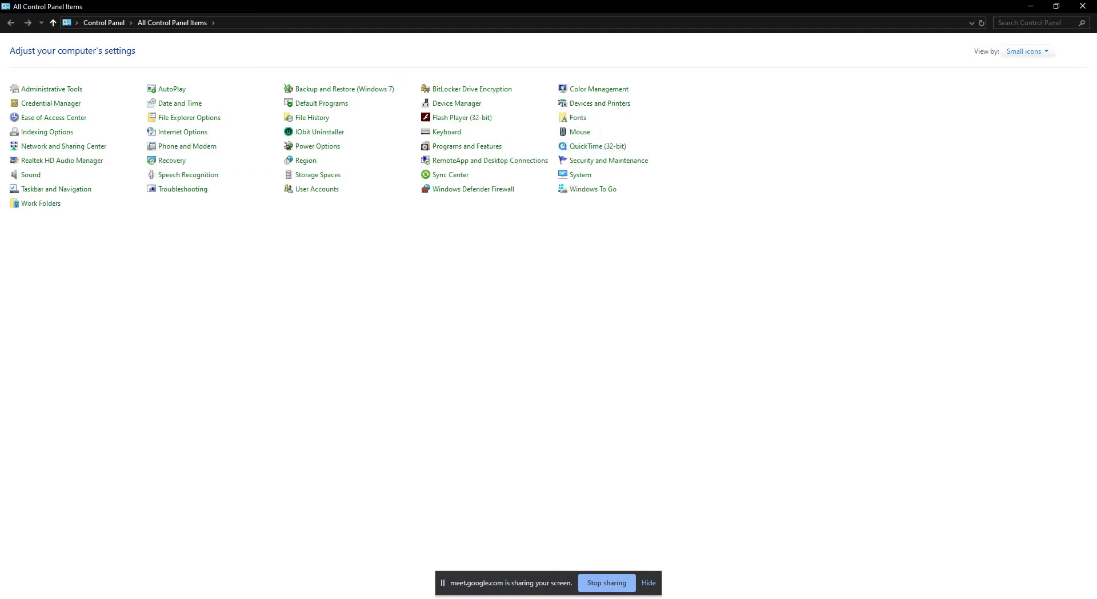
click(1024, 50)
click(1037, 82)
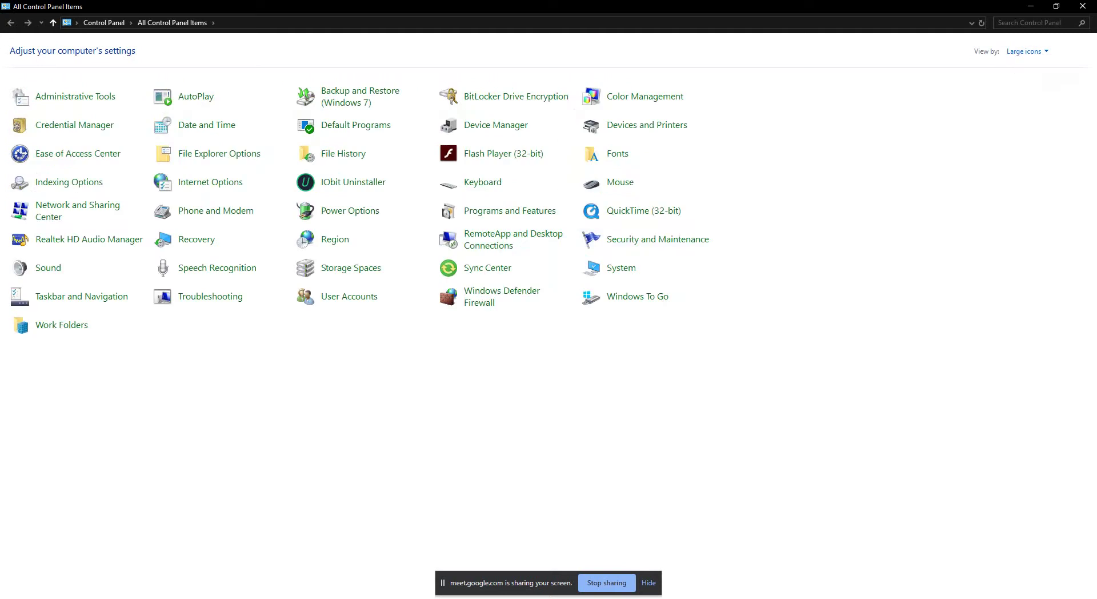
click(1024, 51)
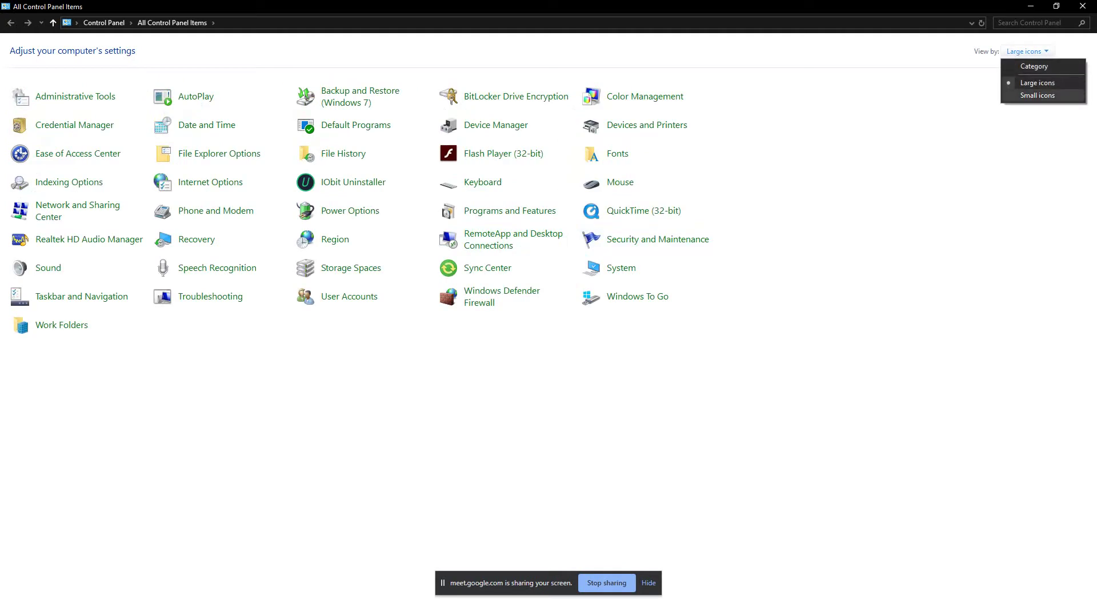
click(1037, 94)
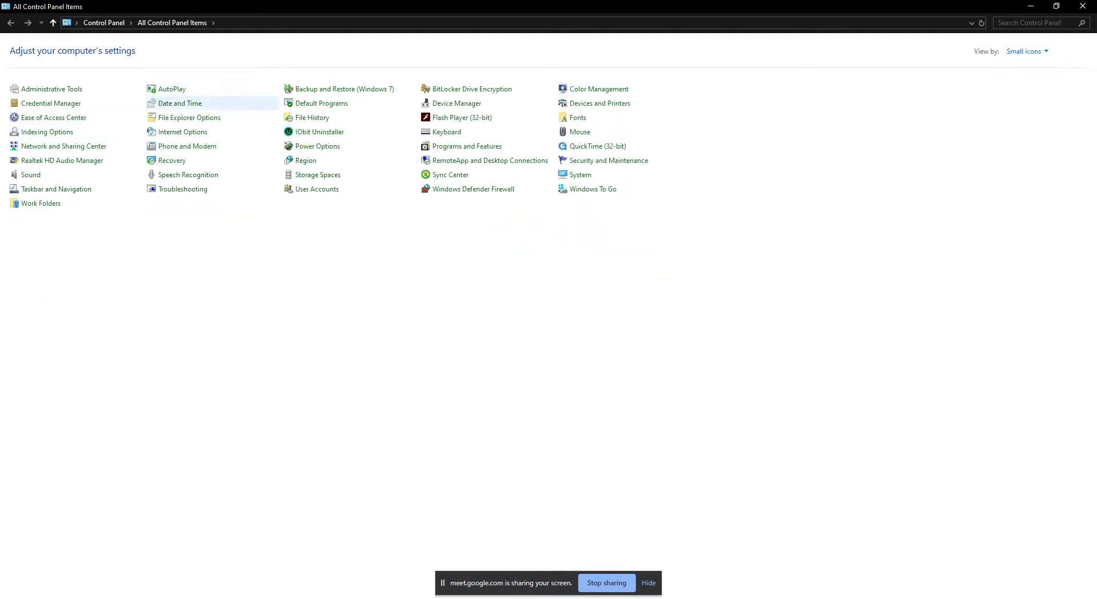
click(194, 118)
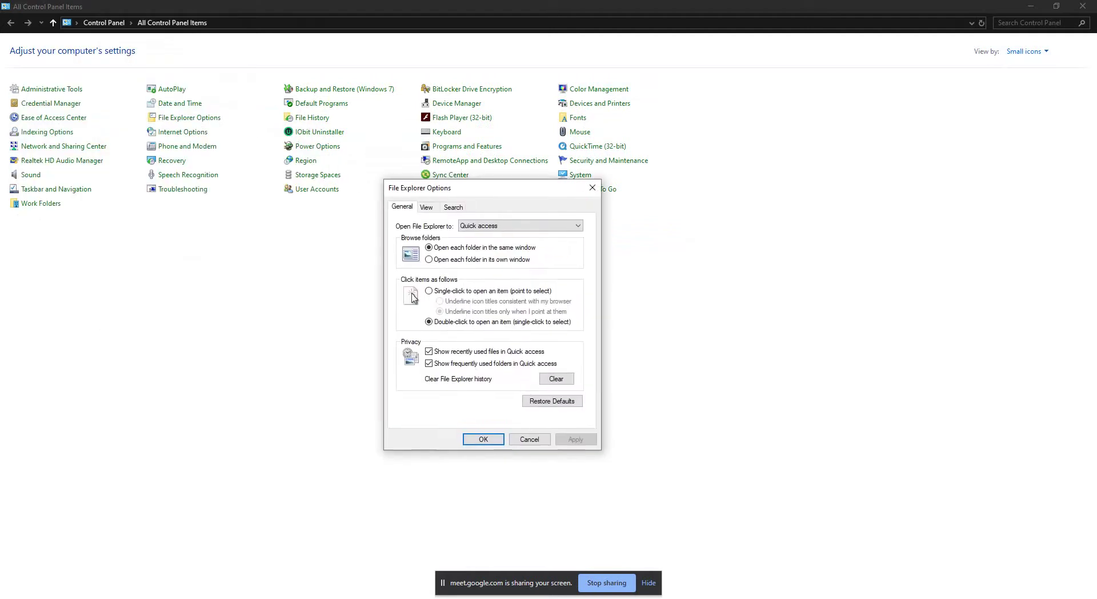
On the View tab, enable 'Hide extensions for known file types' and apply with OK.
click(427, 208)
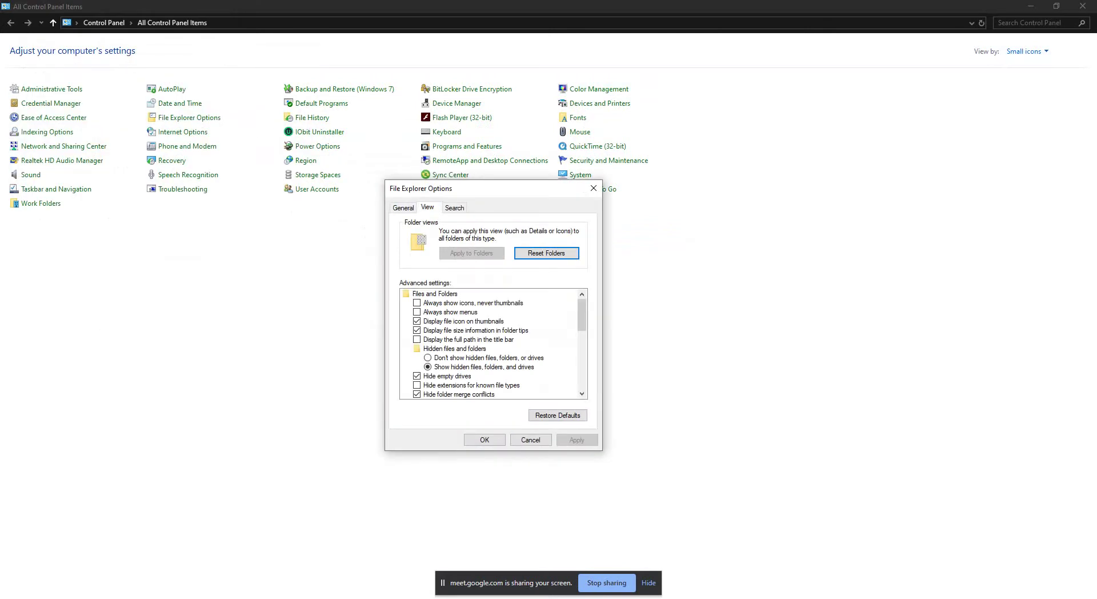
click(403, 208)
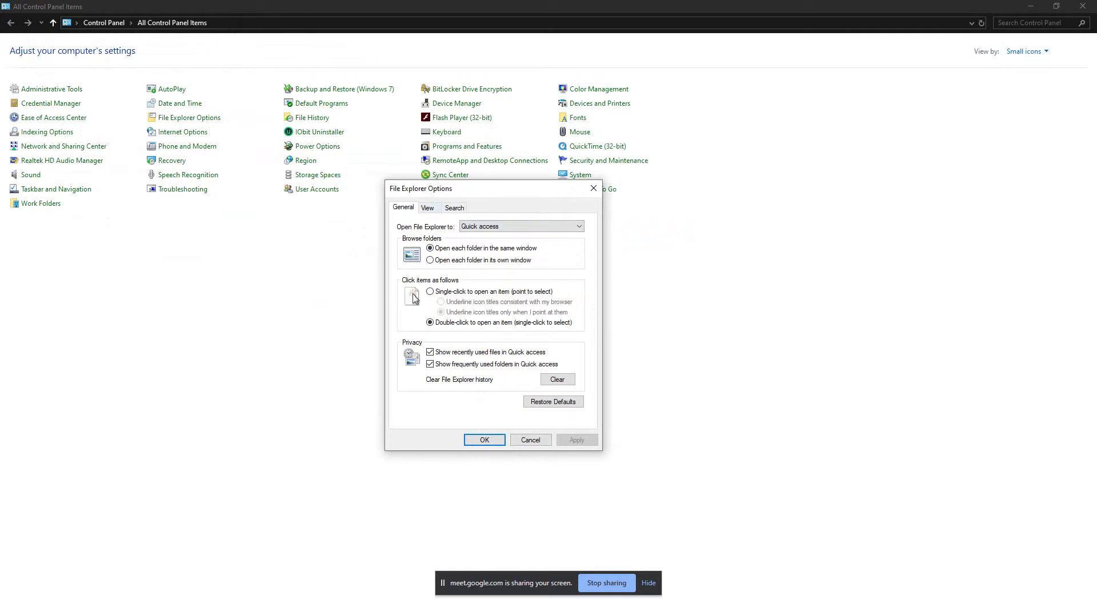
key(ctrl+Tab)
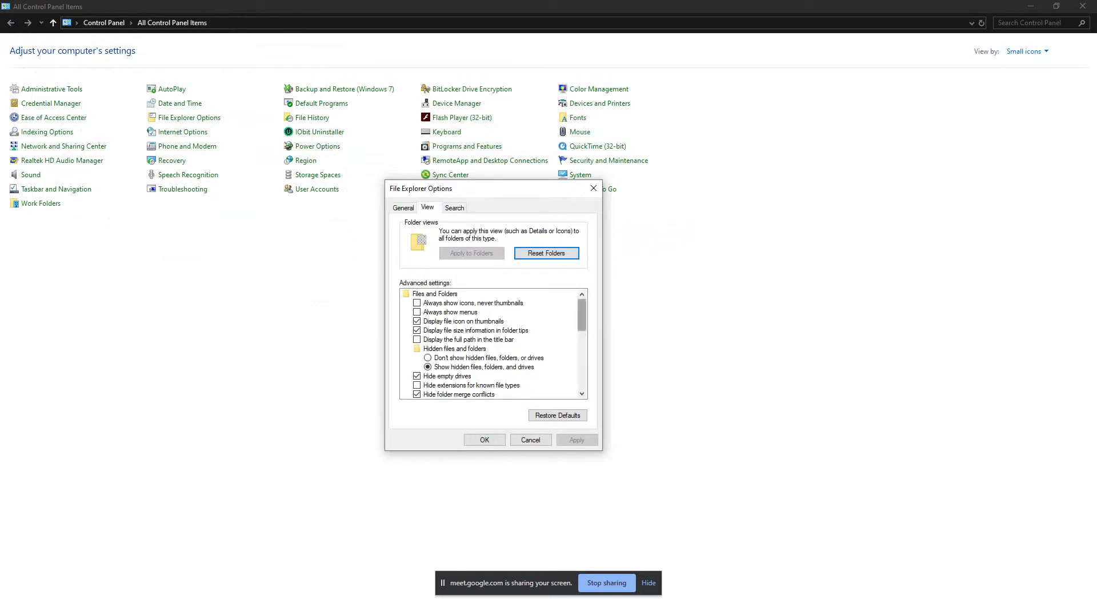
drag(582, 314, 582, 326)
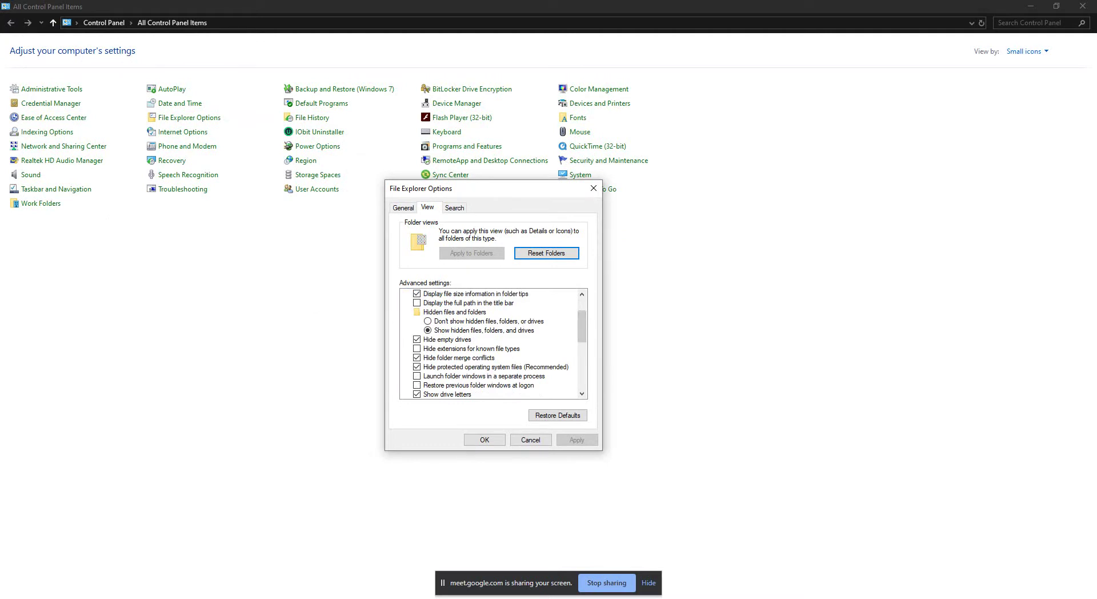
click(471, 349)
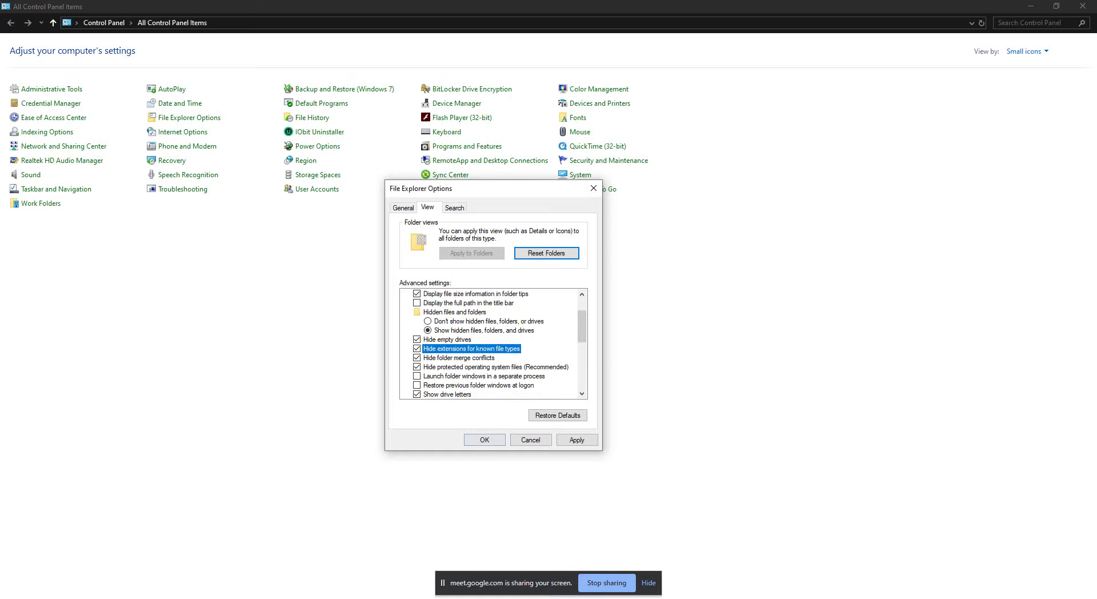
click(576, 439)
click(484, 439)
Re-enable File name extensions from This PC's View tab, then switch back to Photoshop.
key(super+e)
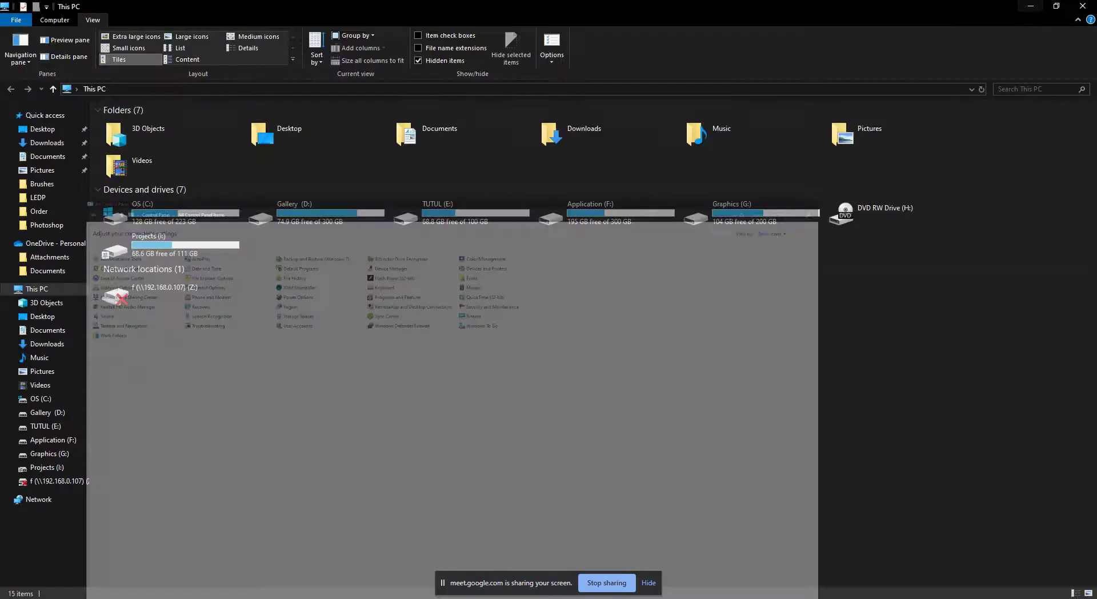
key(super+d)
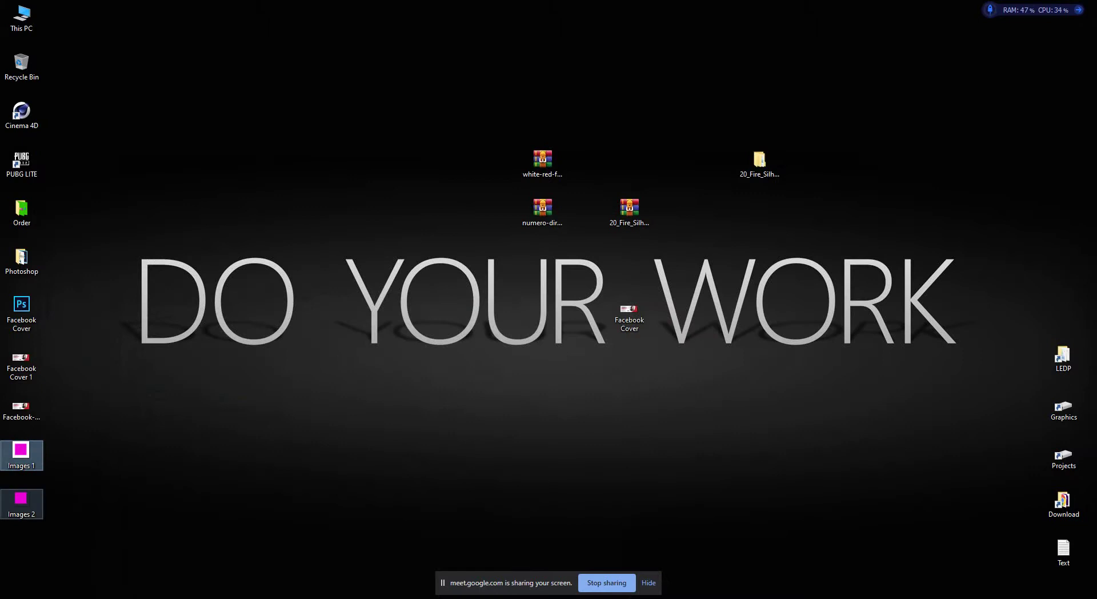
double_click(21, 17)
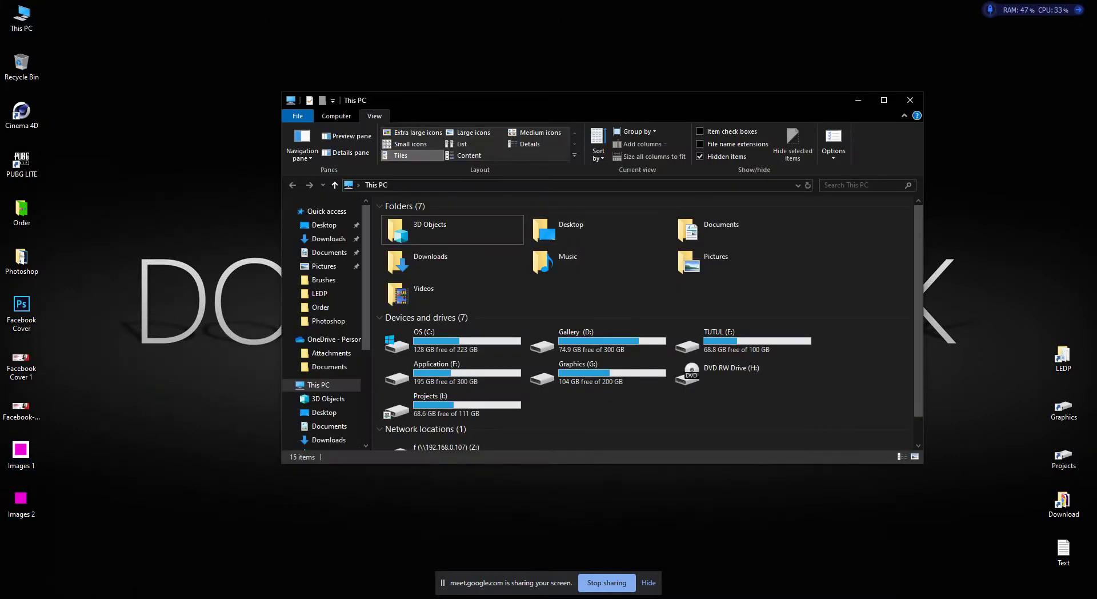
click(700, 144)
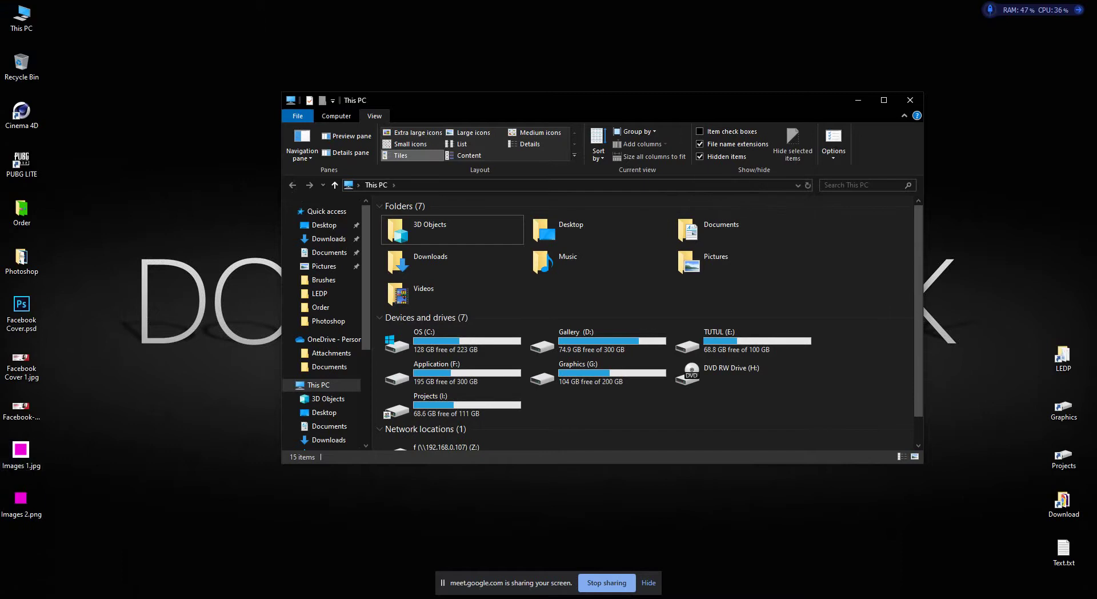
click(910, 100)
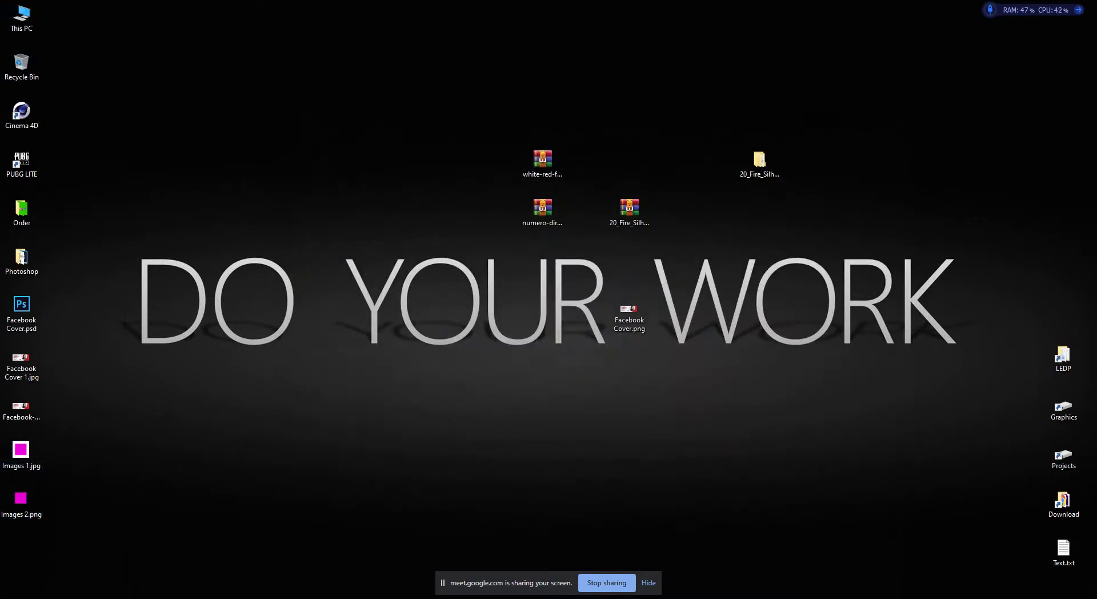
key(alt+Tab)
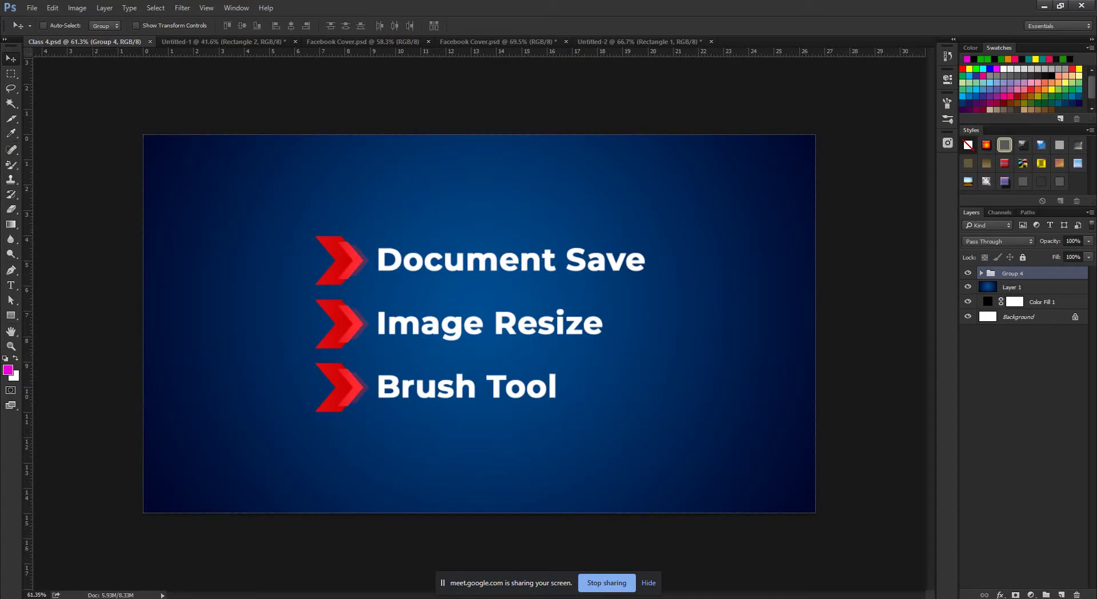
Place Images 1.jpg into Class 4.psd and move it toward the left edge.
key(alt+f)
key(Escape)
key(ctrl+Tab)
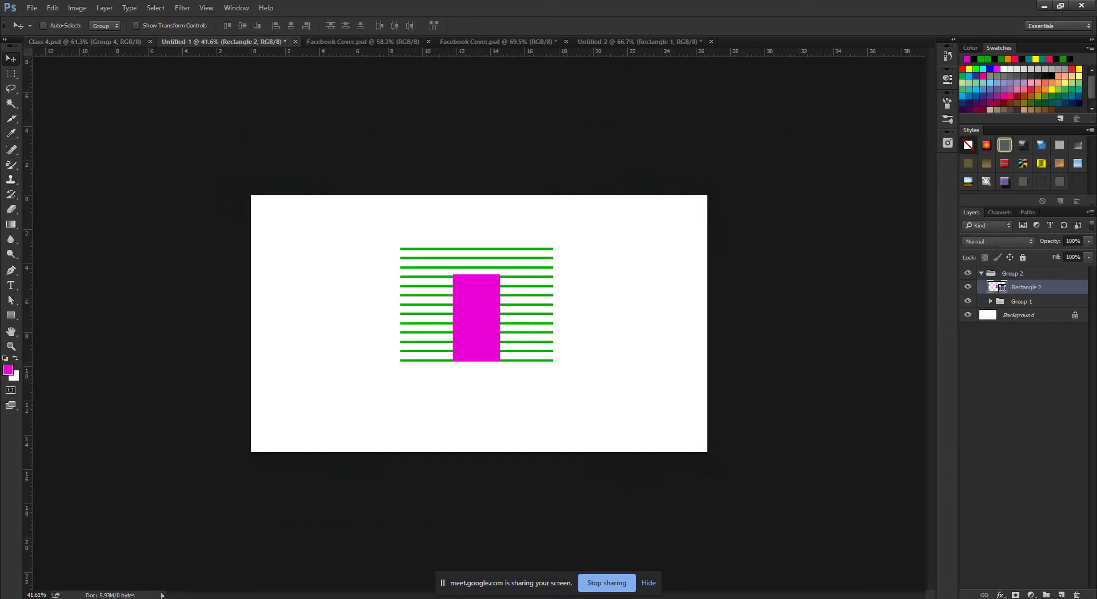
key(ctrl+shift+Tab)
key(alt+f)
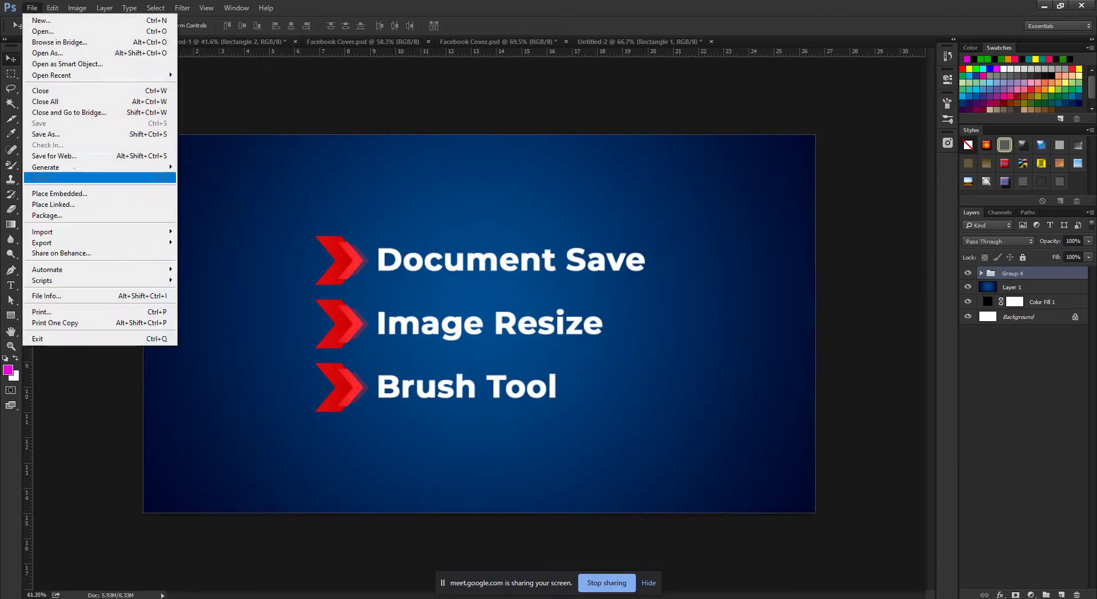
key(Up)
key(Return)
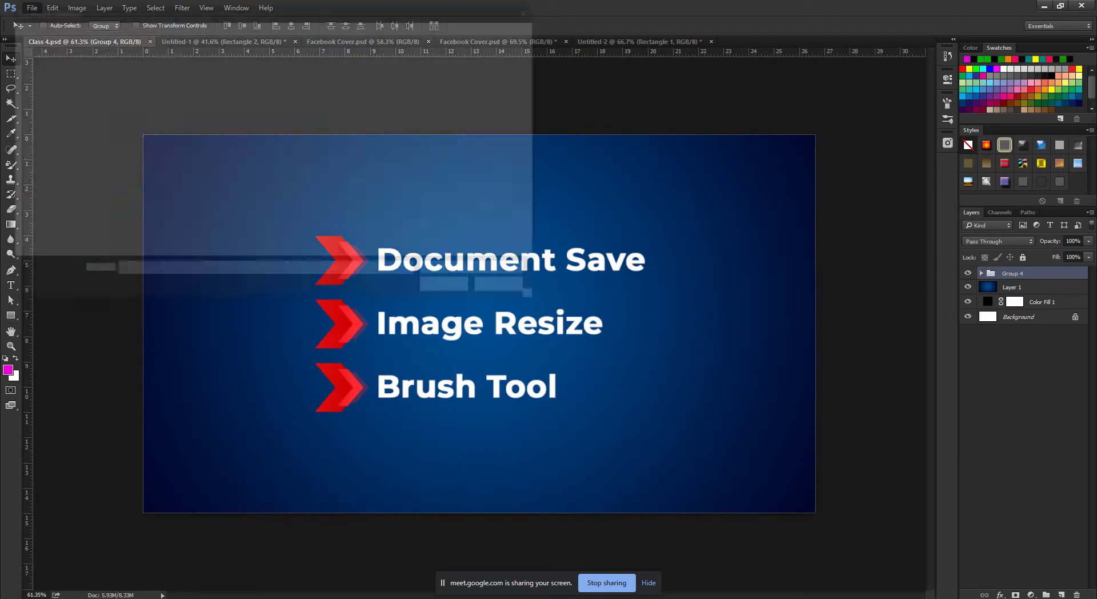
scroll(324, 158, down, 1)
click(378, 135)
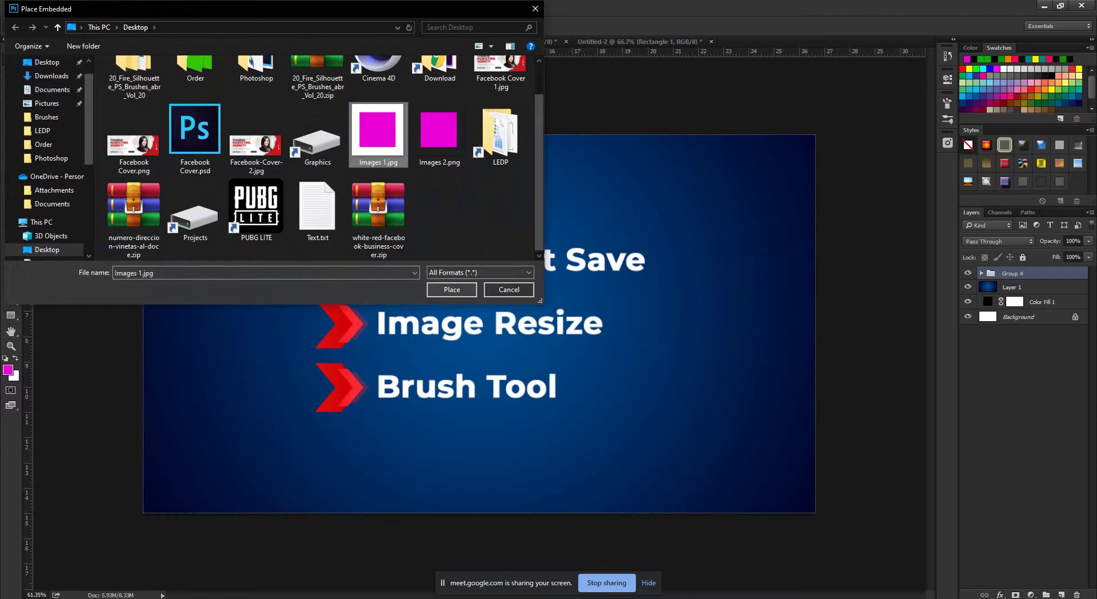
key(Return)
drag(480, 219, 330, 220)
click(403, 25)
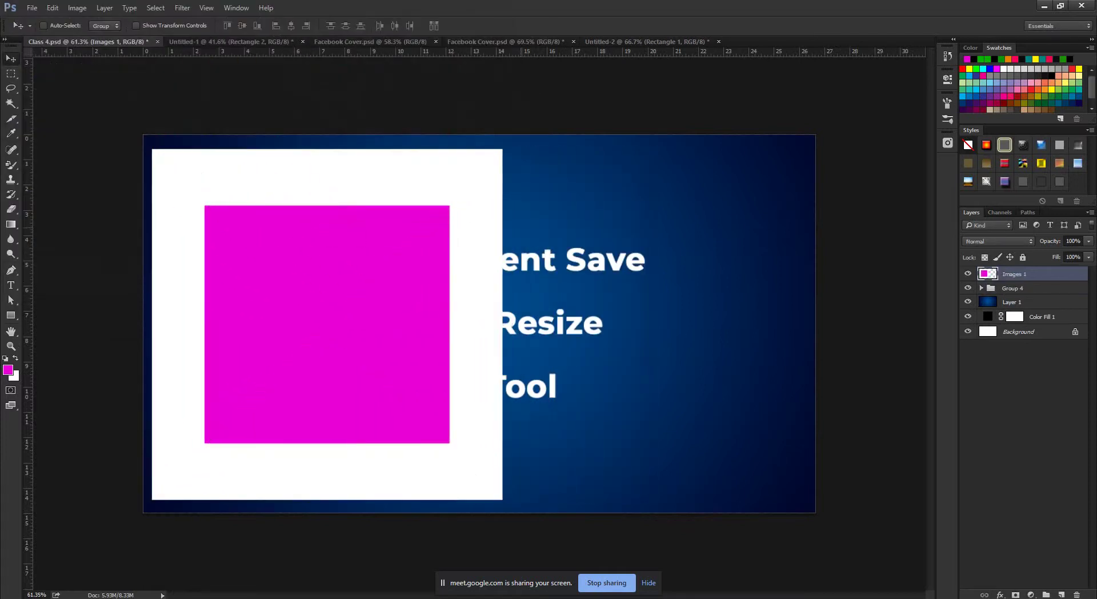
Place Images 2.png as a second embedded layer and move it to the right.
click(31, 8)
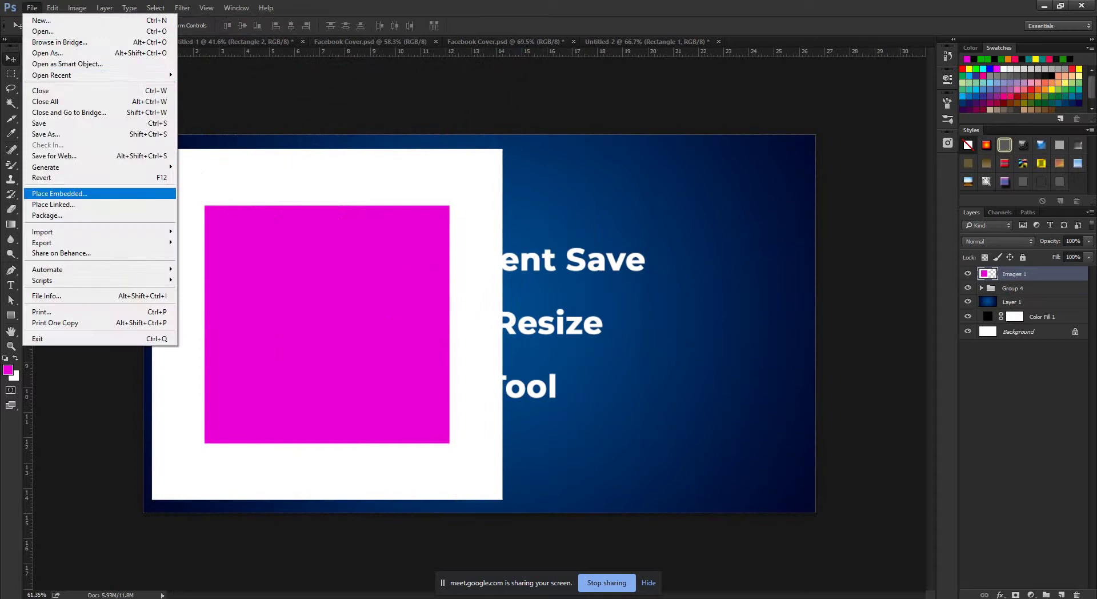
click(63, 194)
scroll(320, 160, down, 1)
click(440, 129)
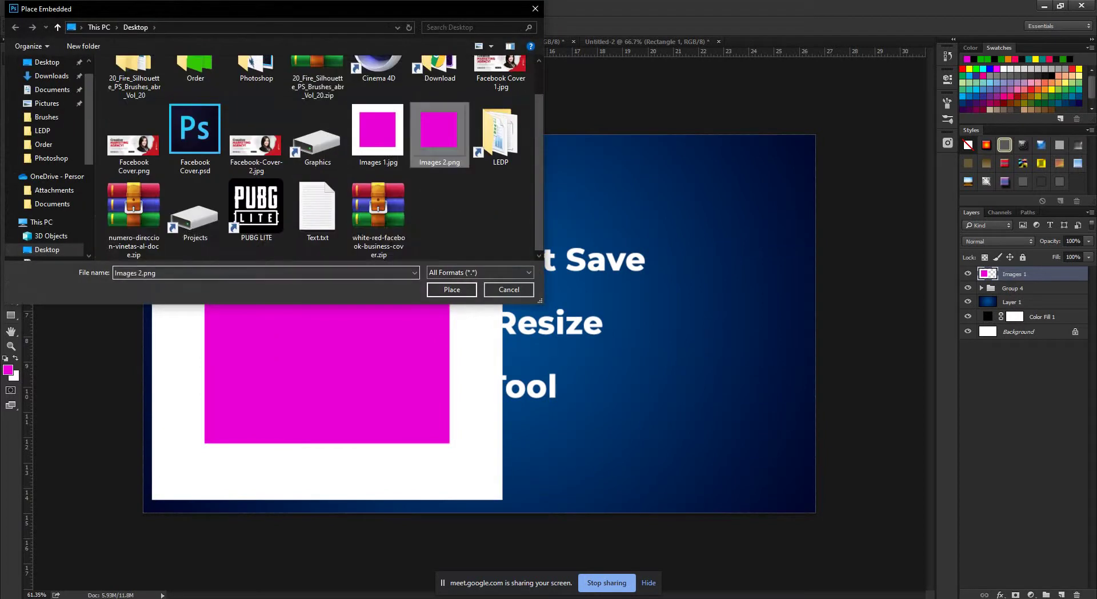
click(451, 289)
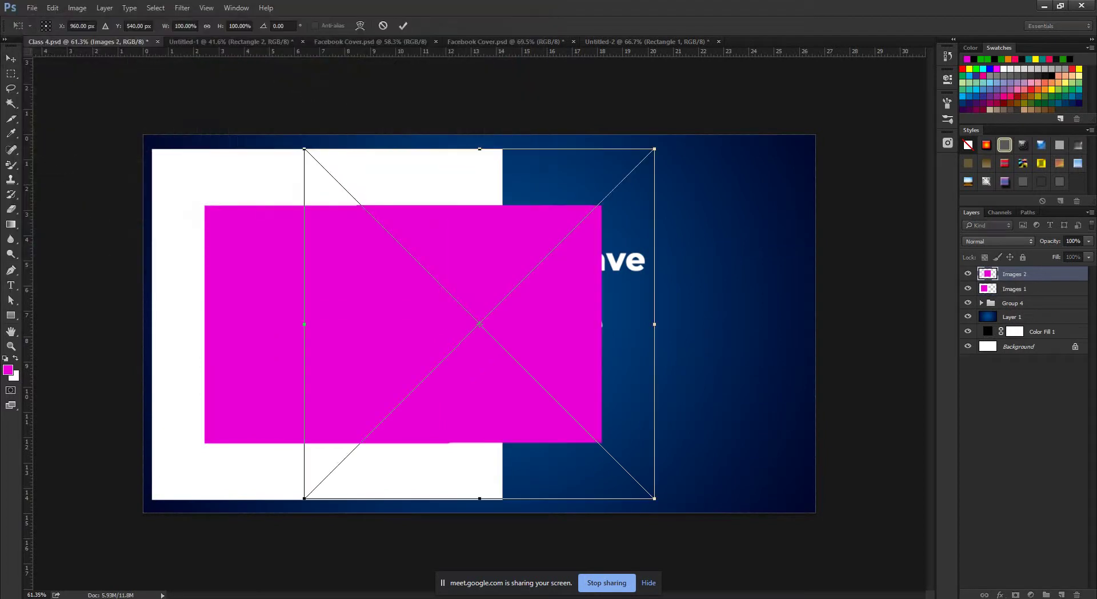
click(403, 25)
drag(489, 257, 689, 257)
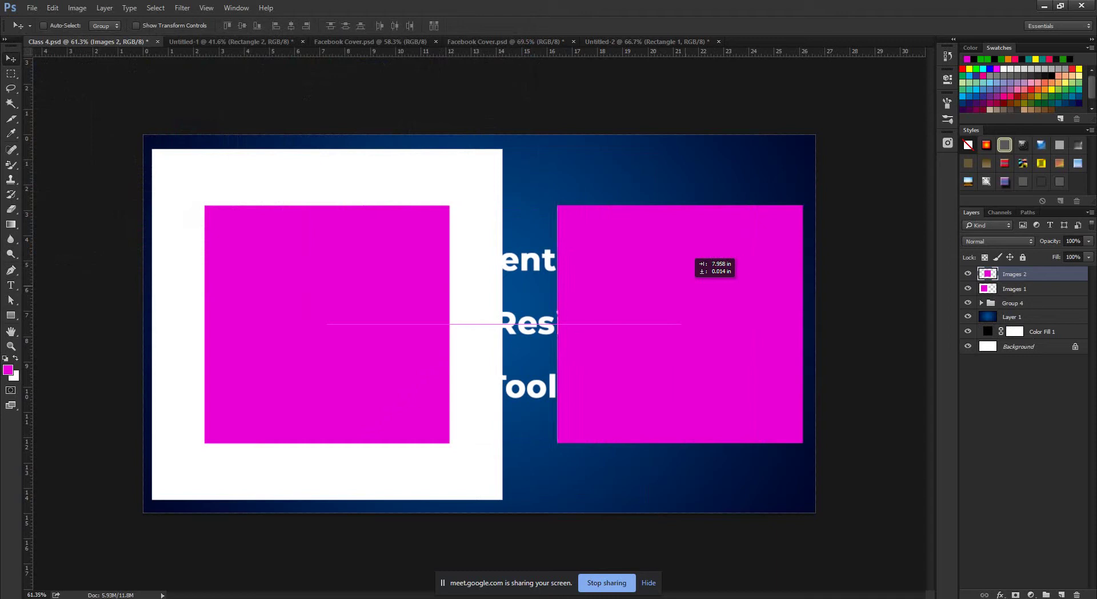
Hide Images 1, shift Images 2 back left, then delete both placed layers.
click(968, 288)
drag(696, 297, 540, 297)
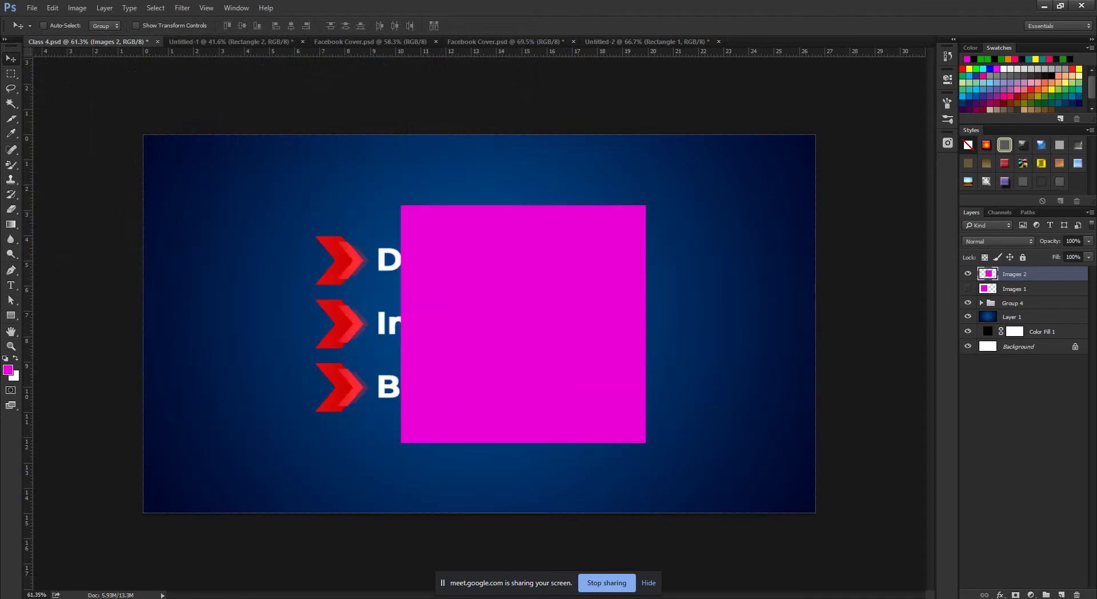
shift+click(1011, 288)
drag(1011, 288, 1077, 594)
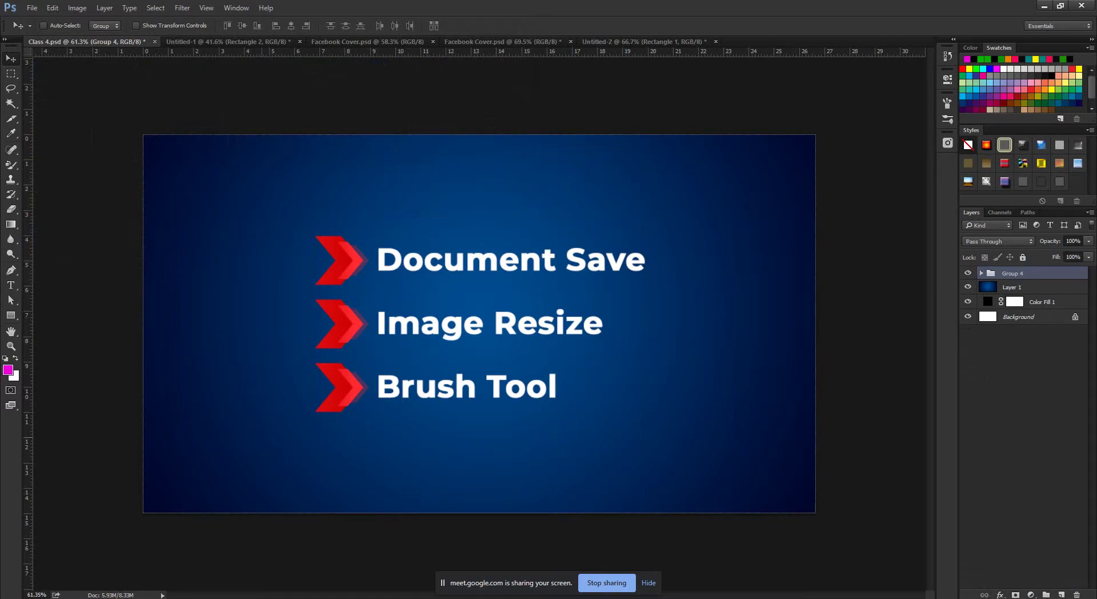
click(106, 543)
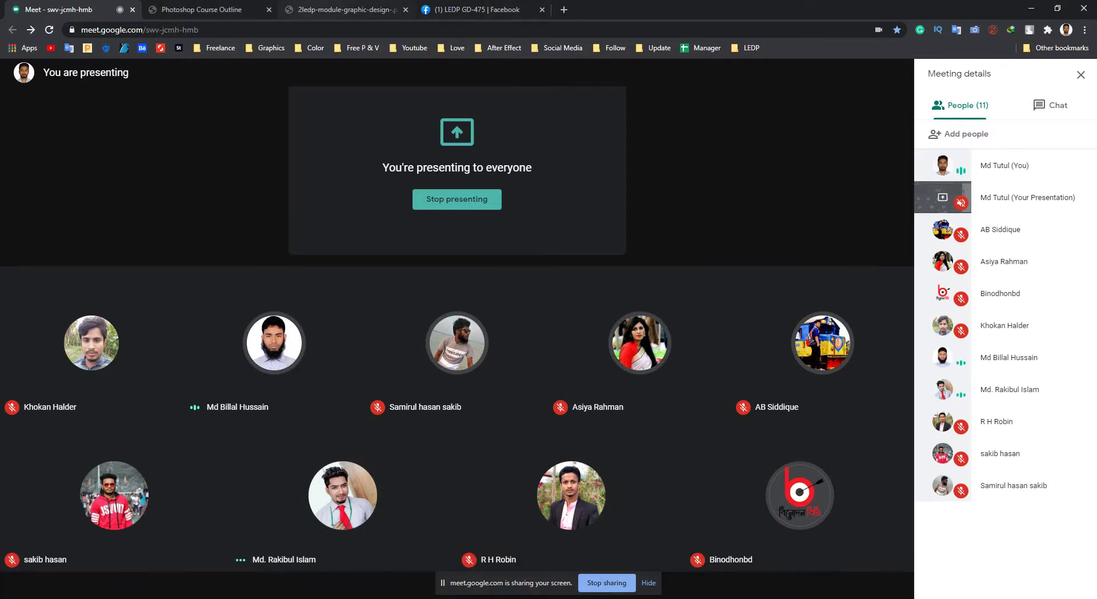
key(ctrl+3)
key(ctrl+2)
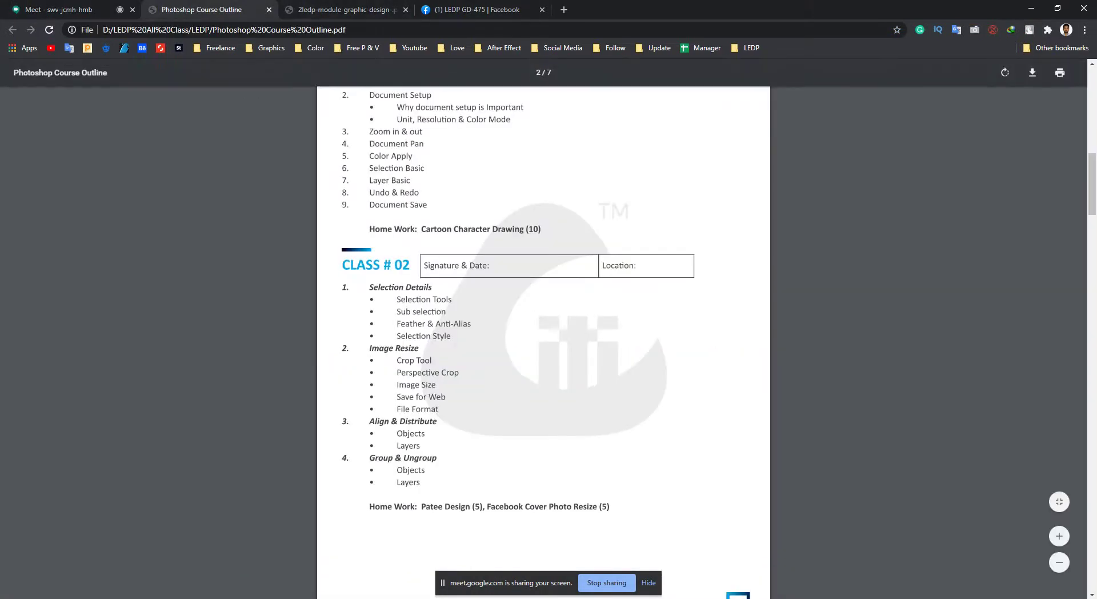
key(alt+Tab)
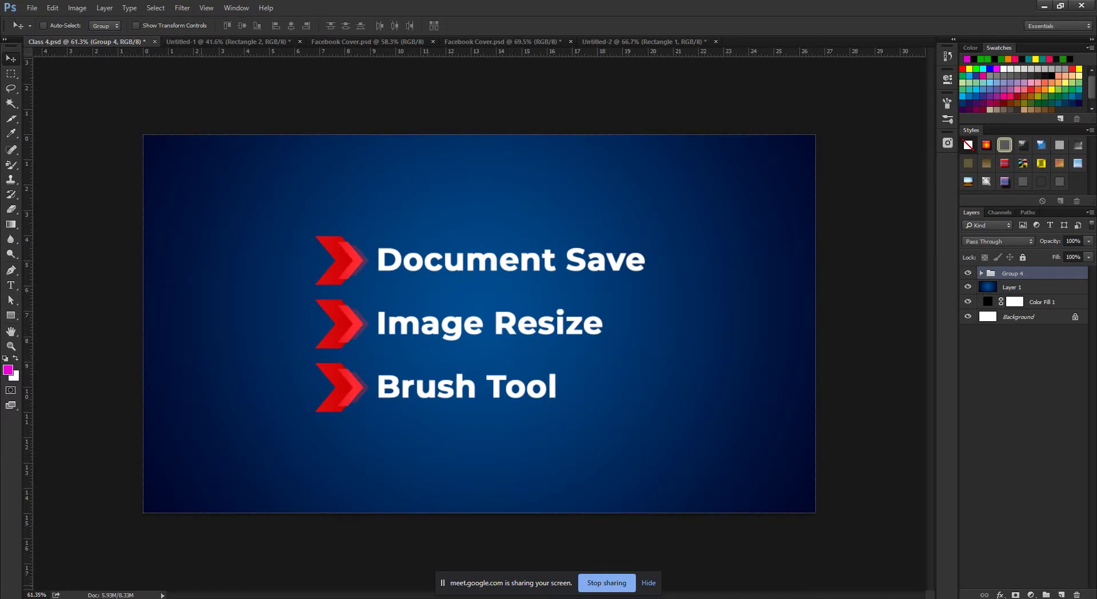
click(115, 568)
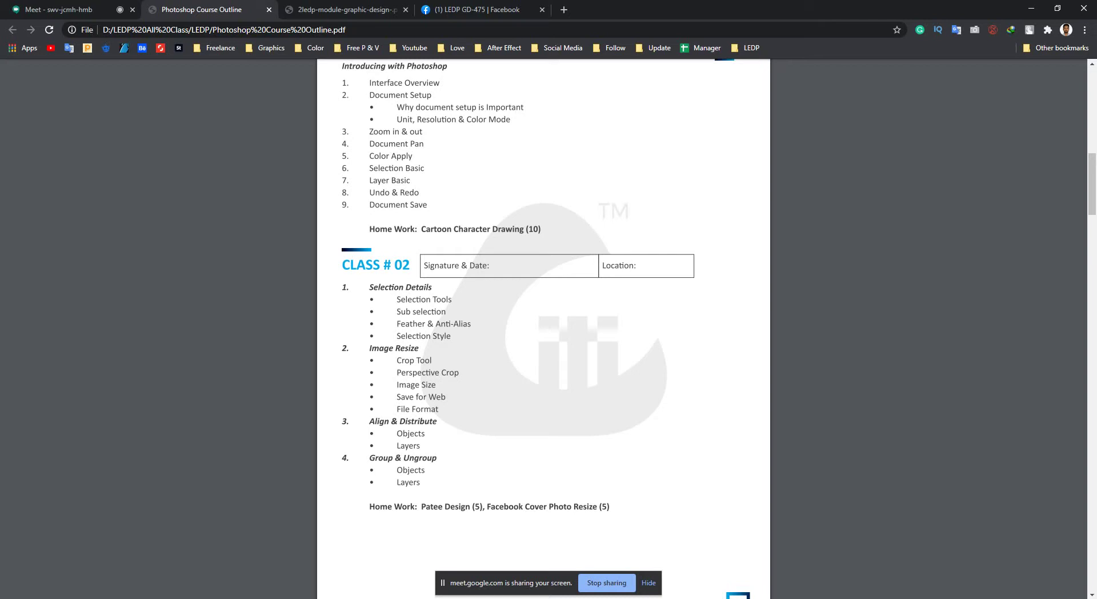
scroll(544, 328, down, 1)
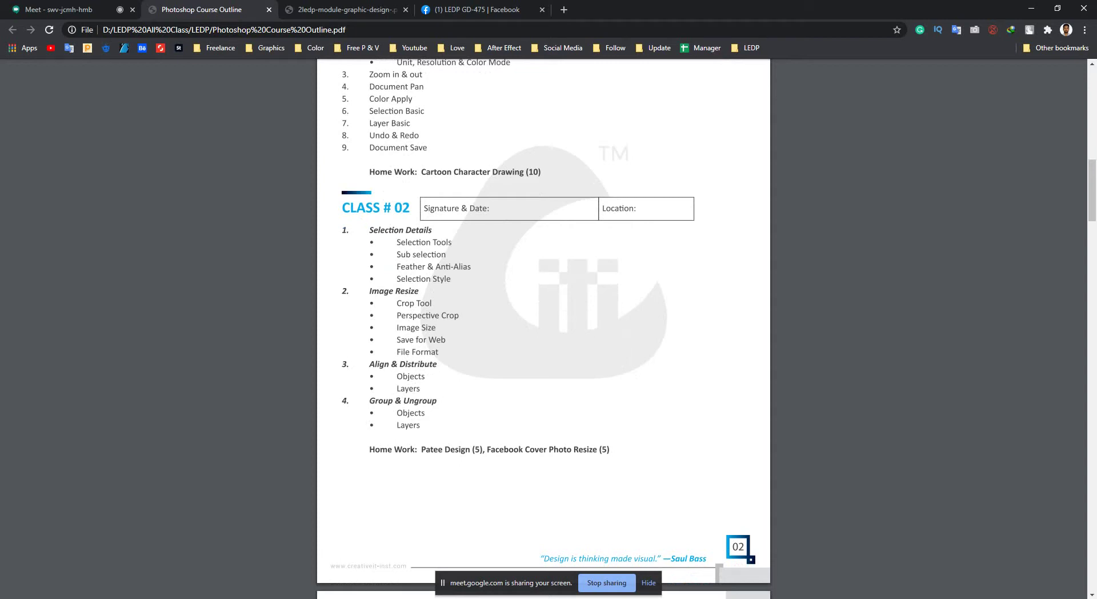
click(1031, 9)
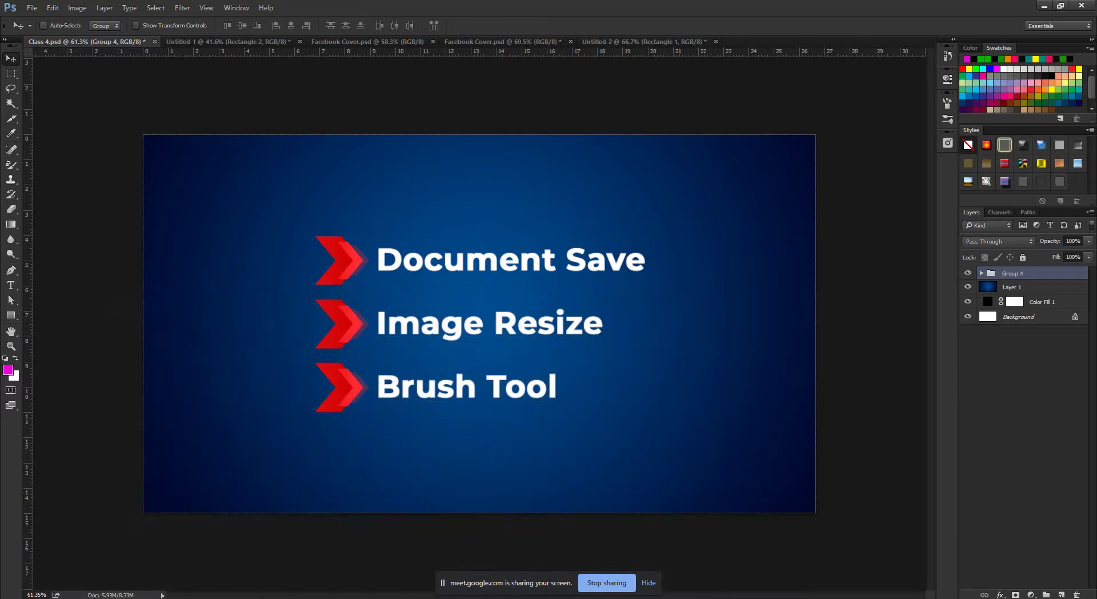
key(ctrl+shift+Tab)
Open business-woman-Dollarphotoclub_78717938-Copy.jpg from the Desktop's Photoshop folder.
key(ctrl+shift+Tab)
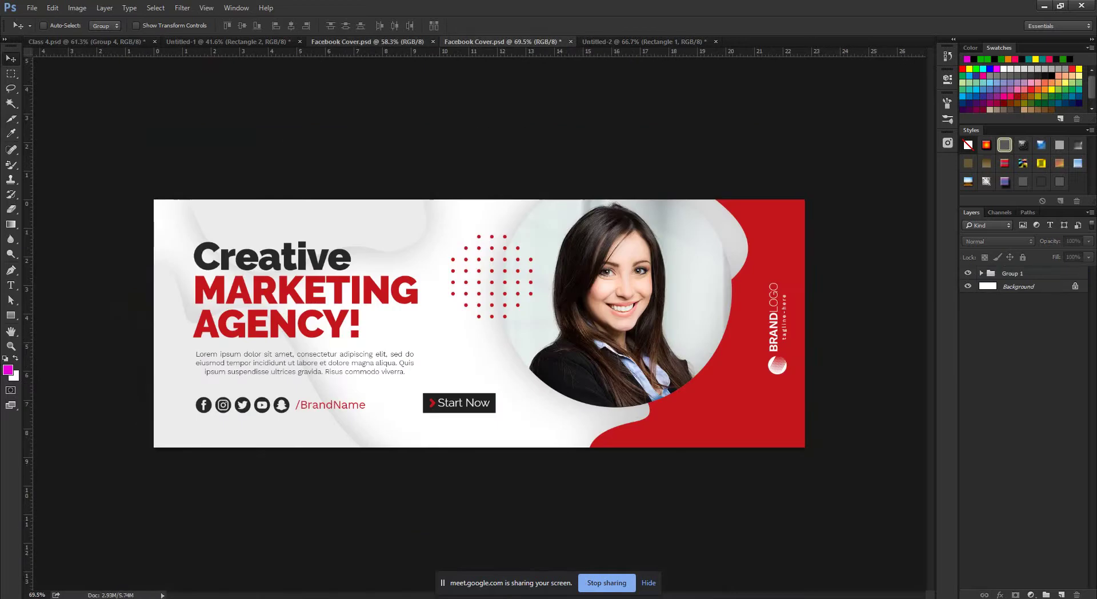
key(ctrl+shift+Tab)
key(ctrl+shift+Tab)
click(32, 8)
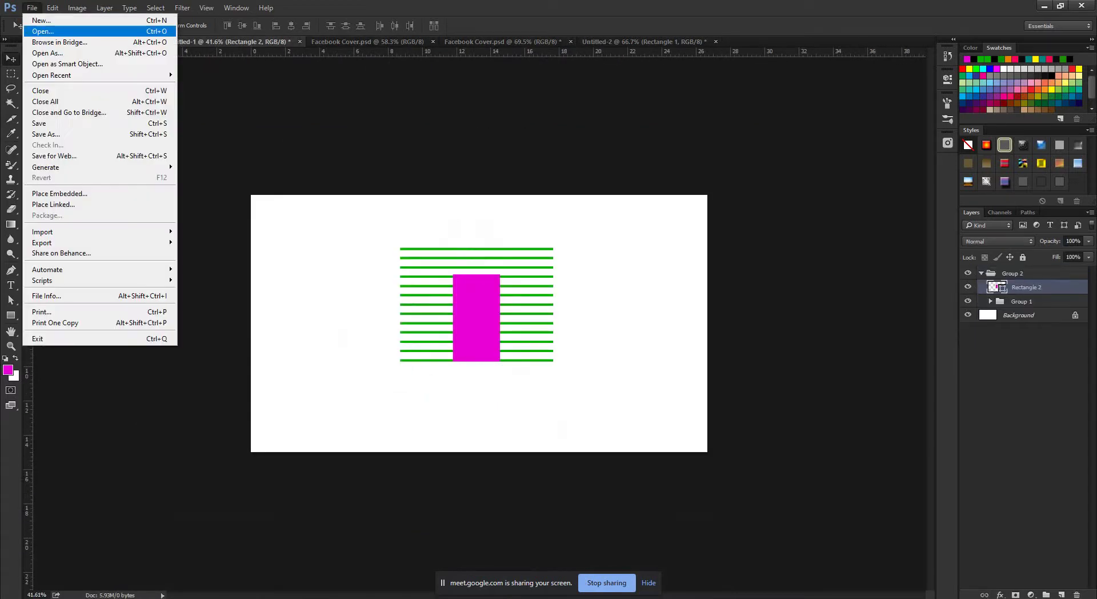
click(43, 31)
scroll(194, 209, down, 1)
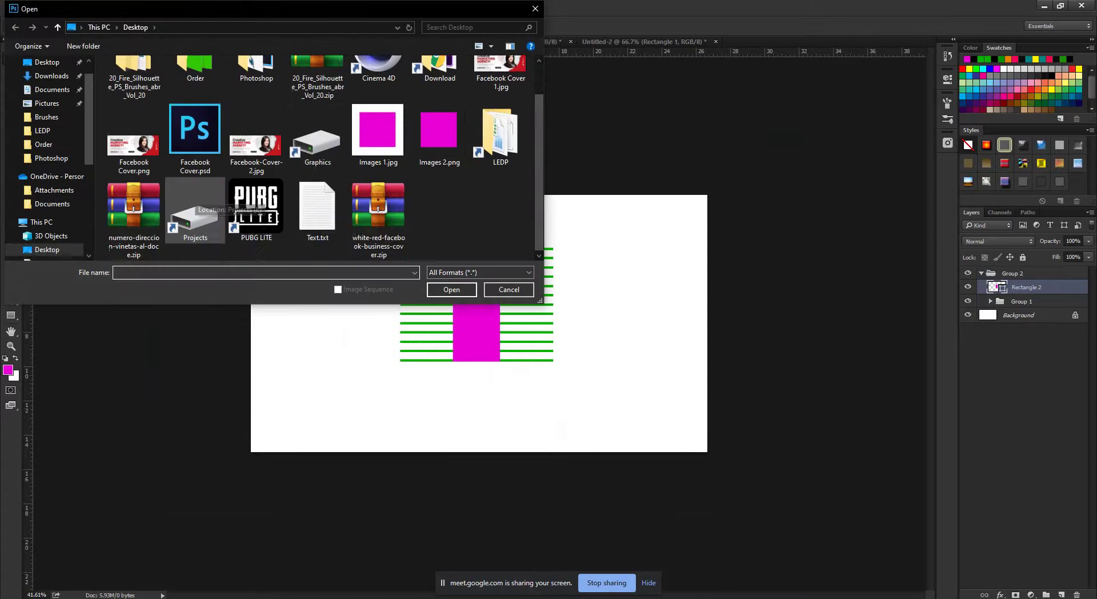
scroll(317, 208, up, 1)
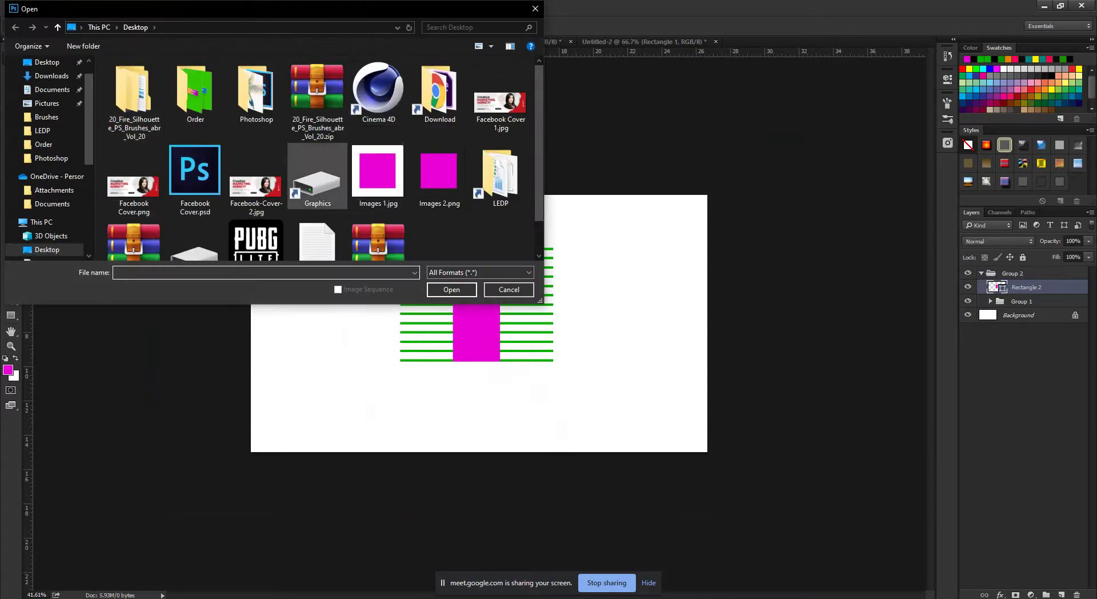
double_click(256, 91)
scroll(193, 171, down, 1)
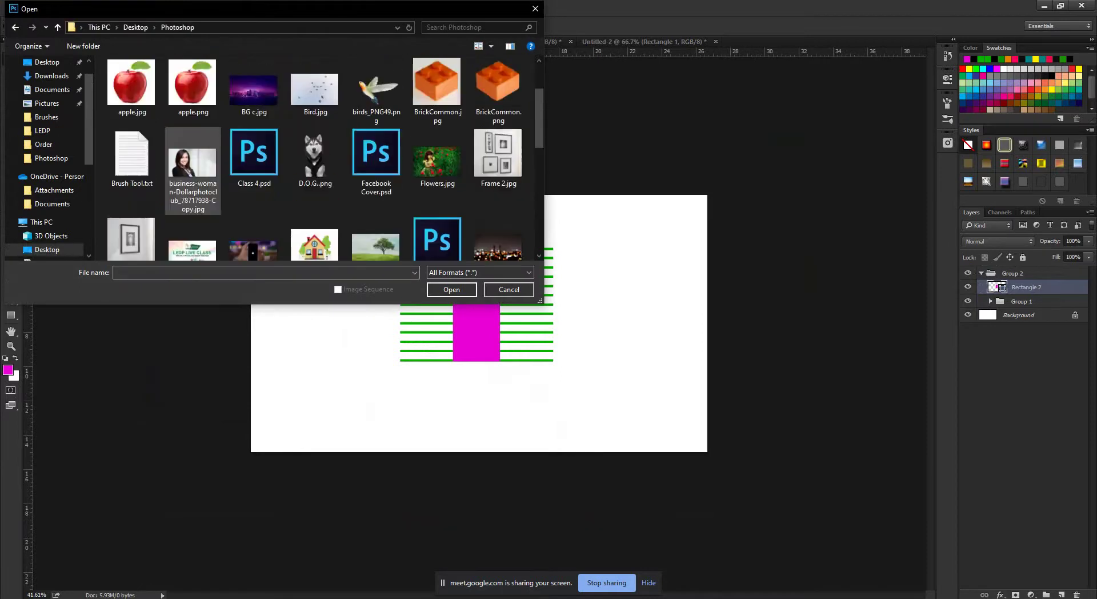
click(193, 172)
click(451, 289)
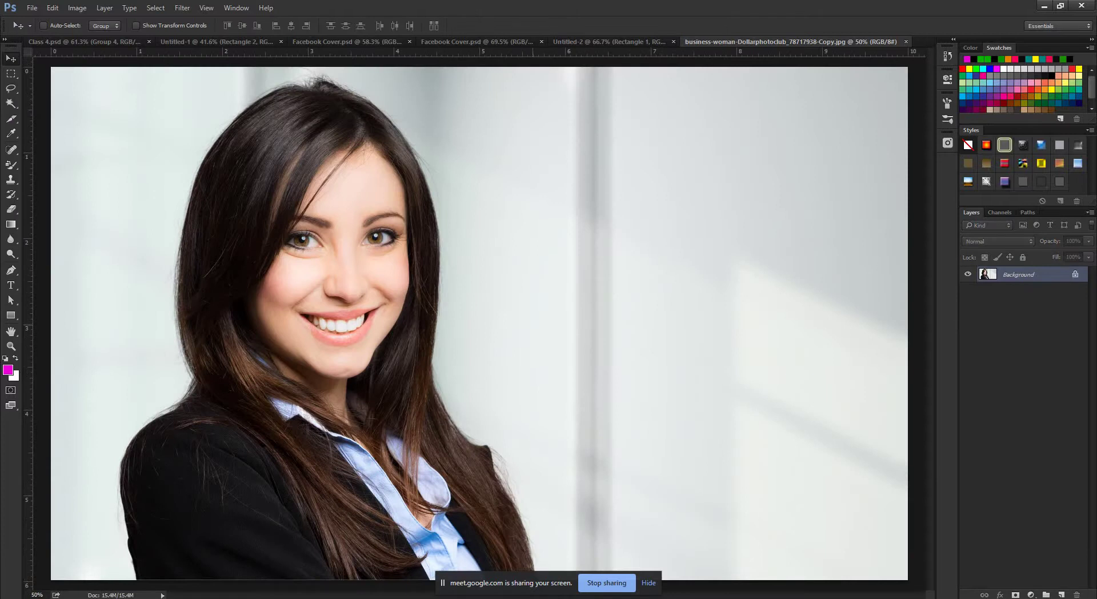
scroll(479, 323, down, 5)
scroll(478, 323, up, 3)
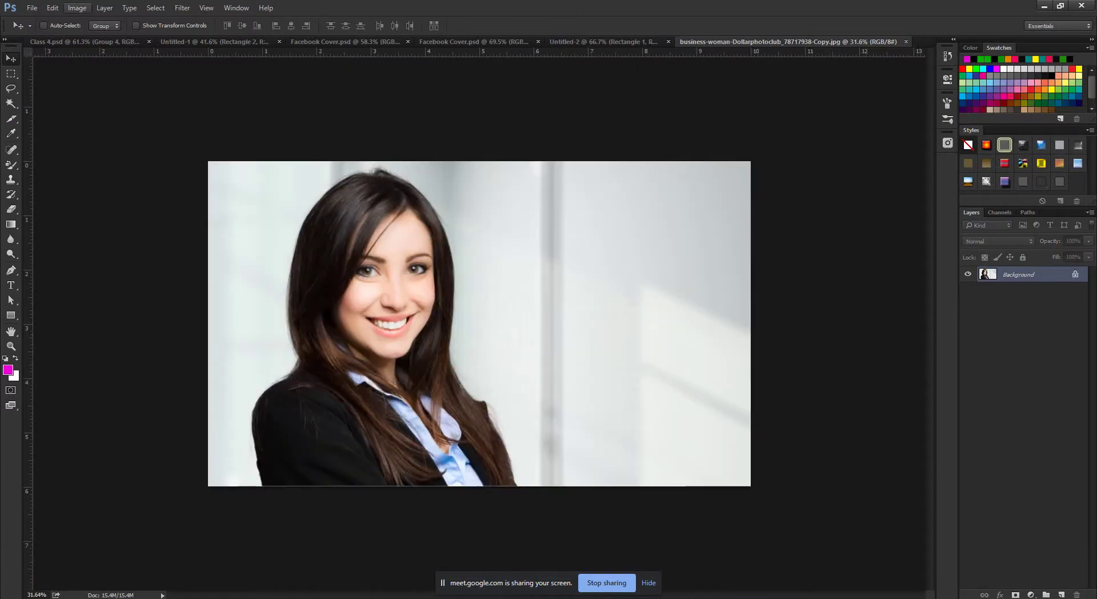
click(77, 8)
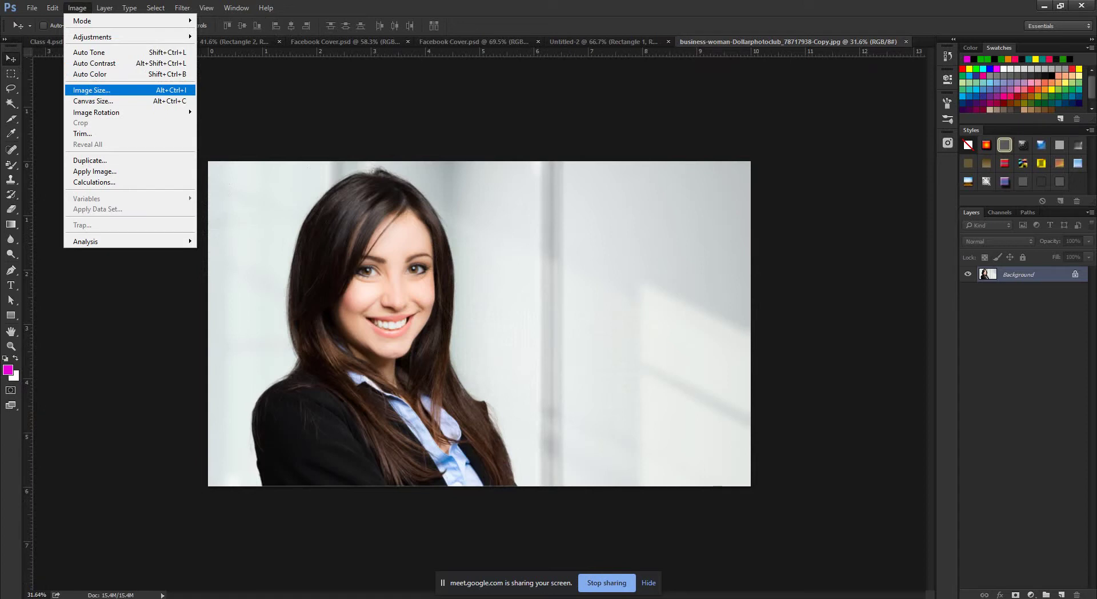
key(Return)
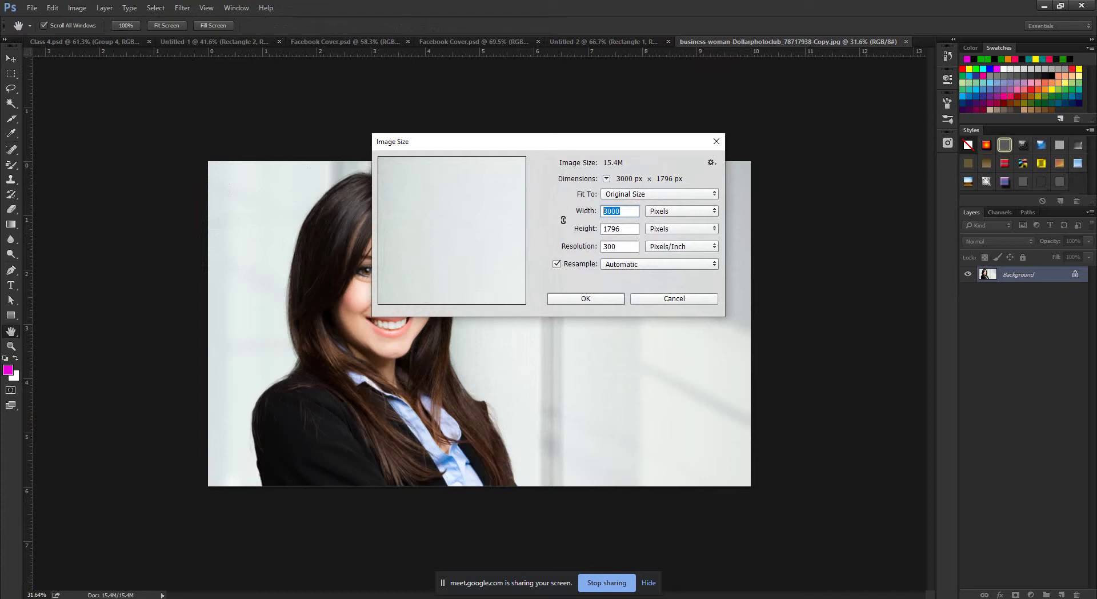
key(Tab)
click(620, 211)
key(Tab)
key(Escape)
key(v)
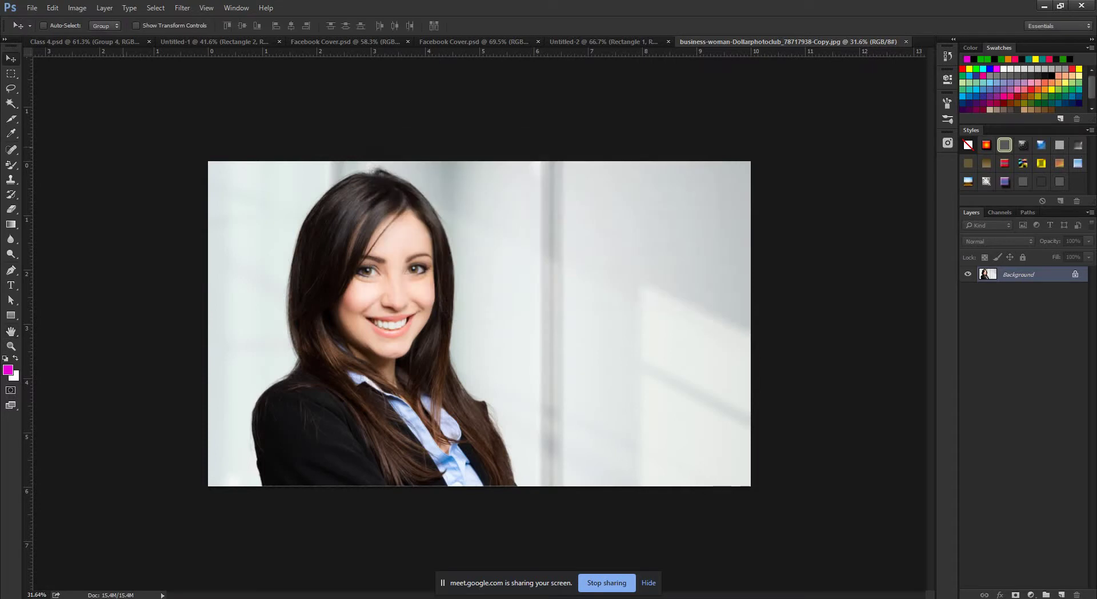
click(77, 8)
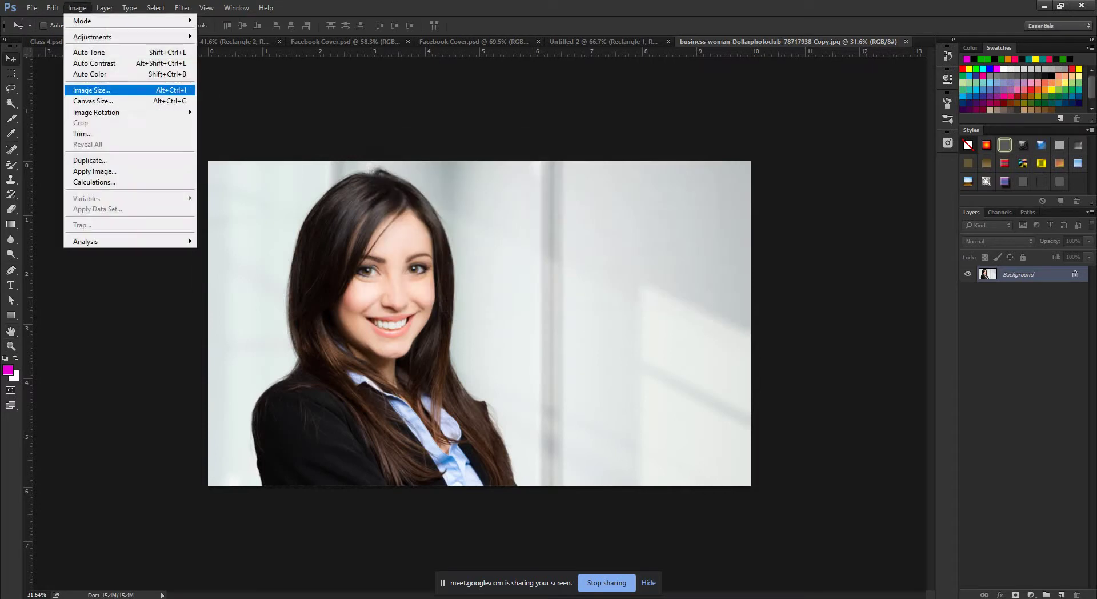
click(88, 90)
key(Escape)
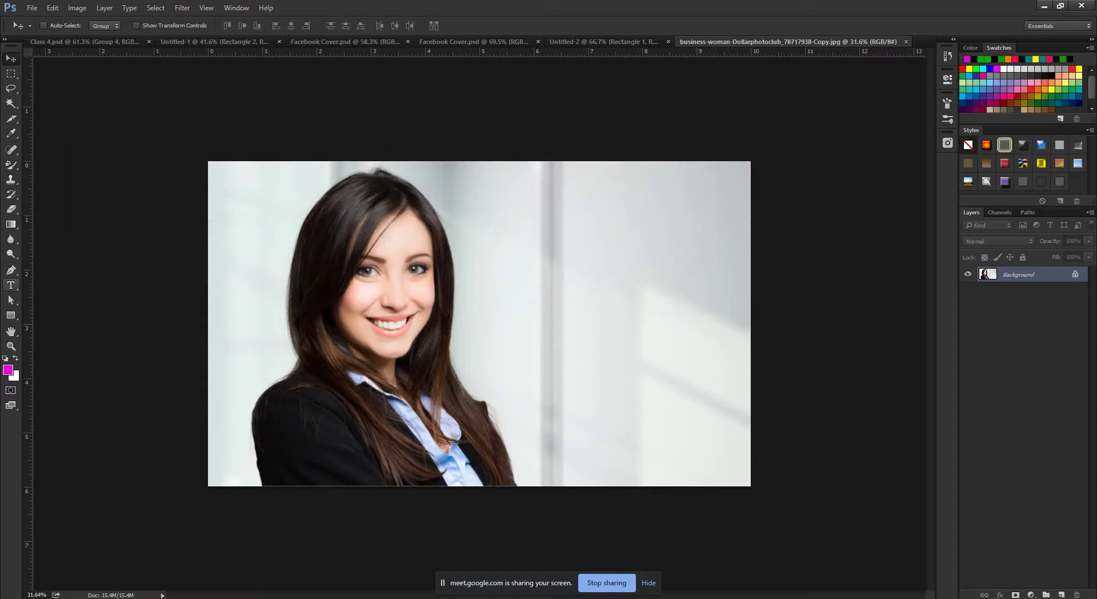
click(11, 118)
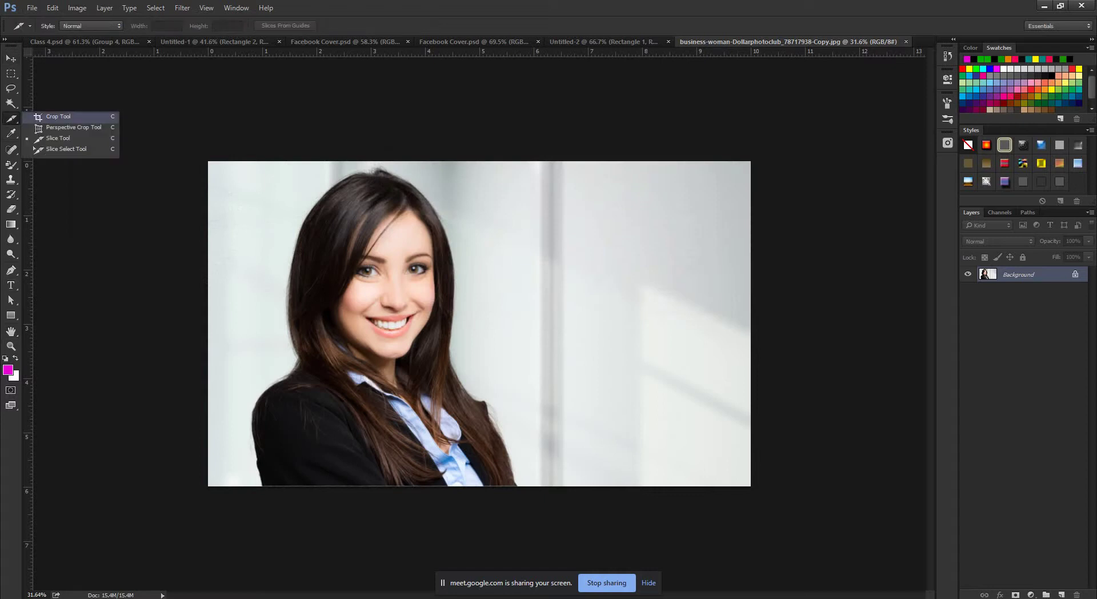
Try the Move, Marquee, Lasso and colour-selection tools before settling on the plain Crop tool.
click(57, 116)
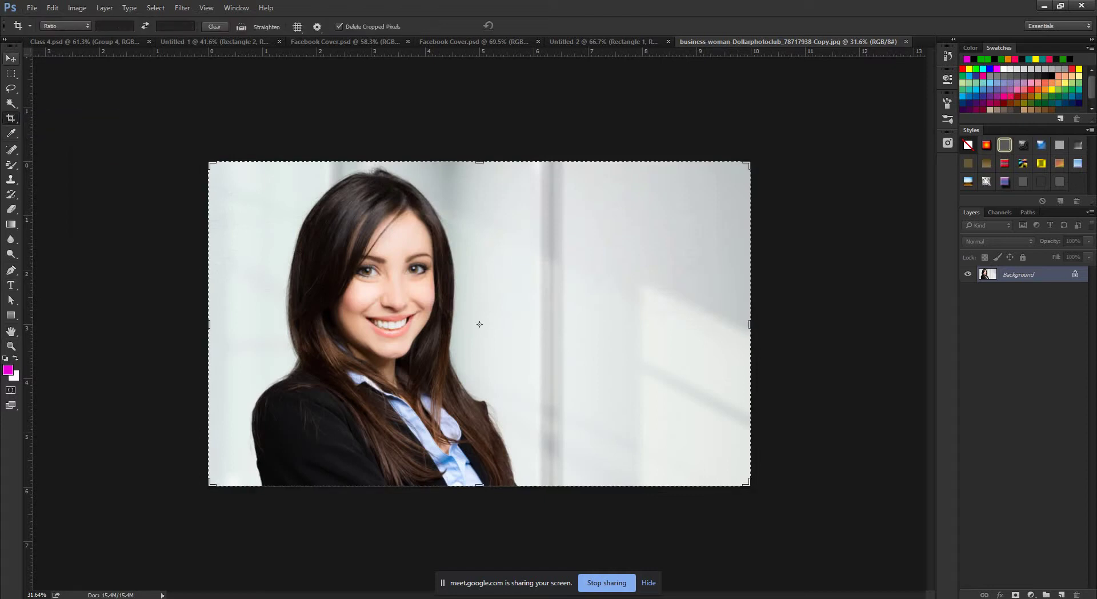
click(10, 58)
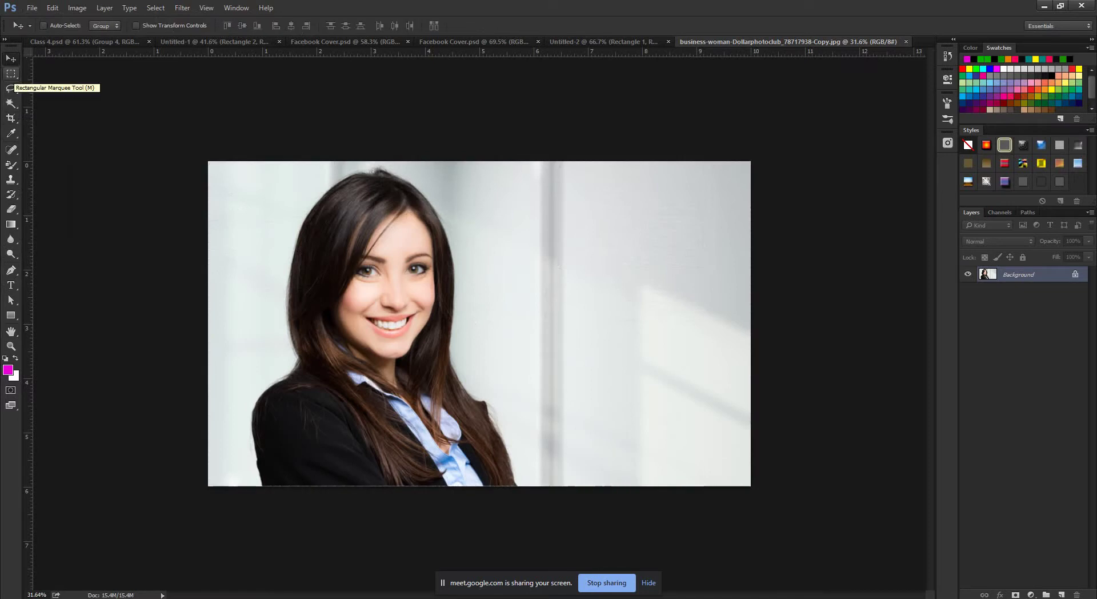
click(10, 73)
click(58, 71)
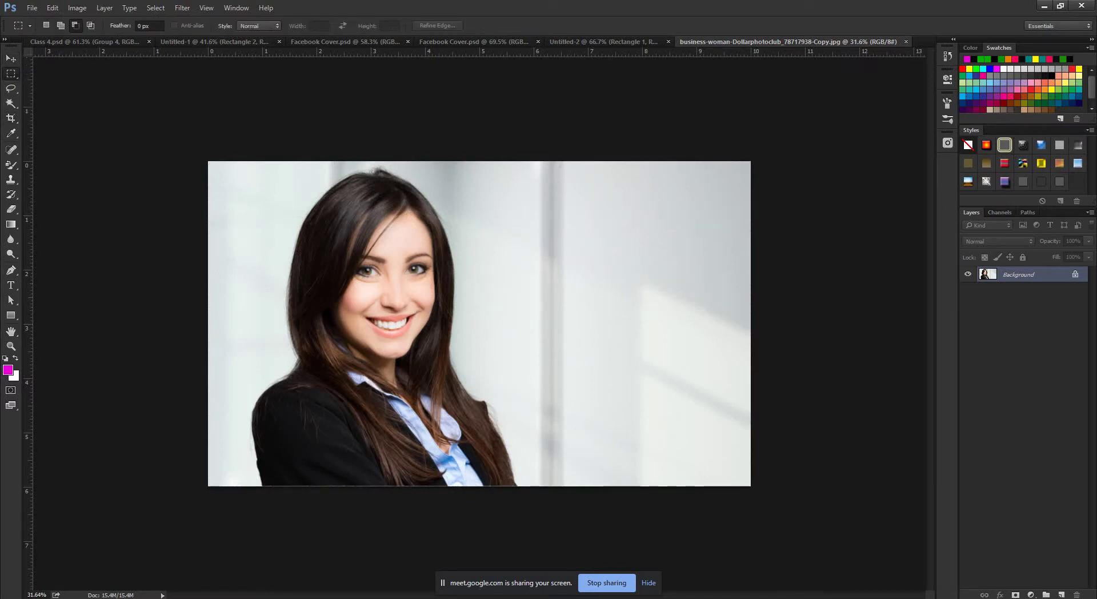
click(11, 73)
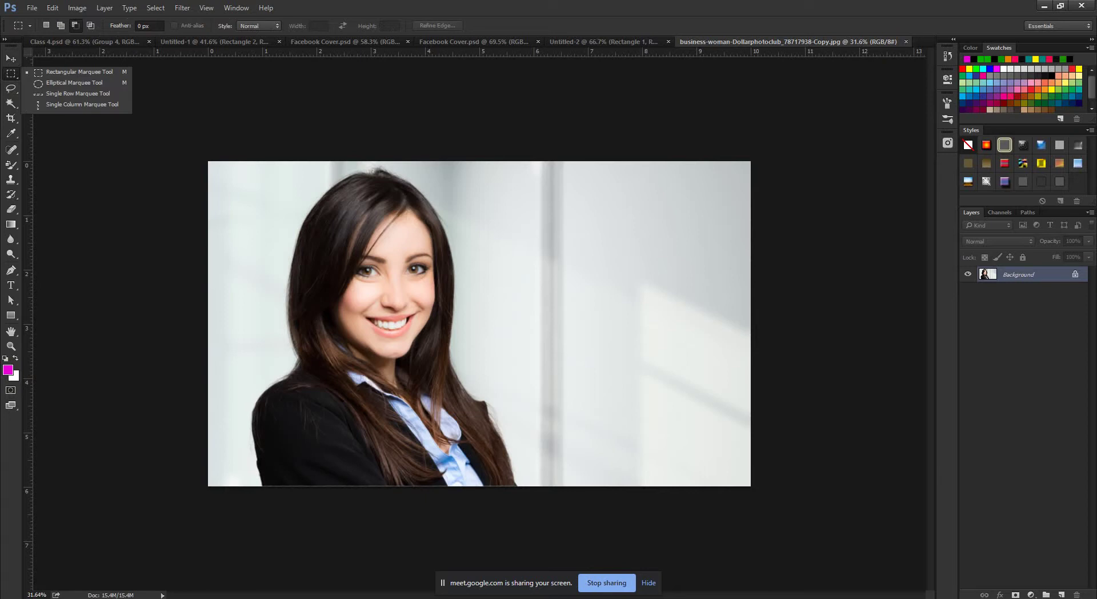
click(11, 88)
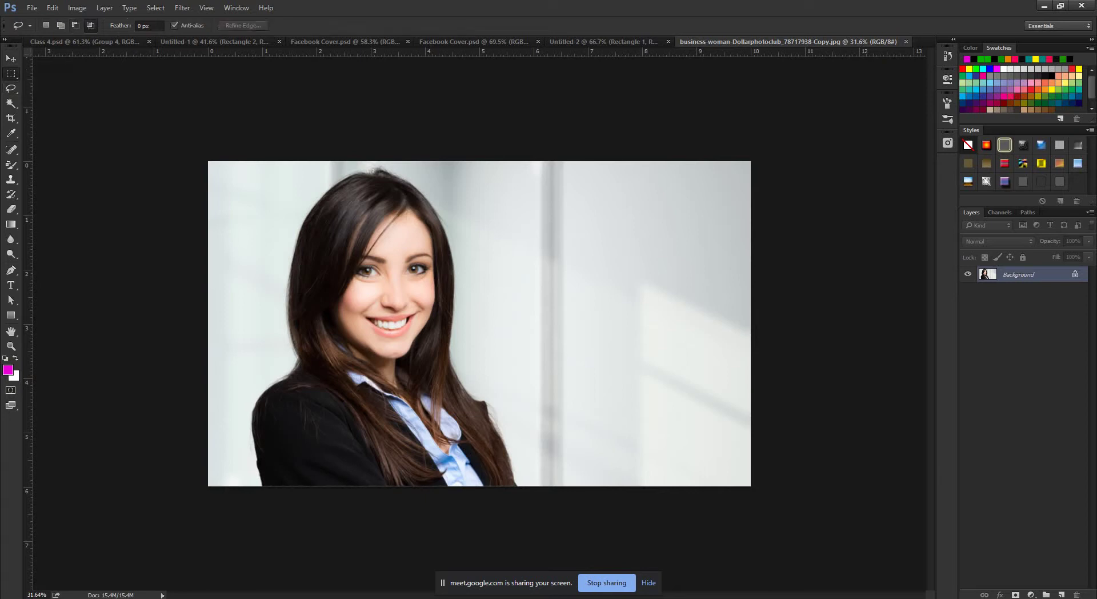
click(10, 88)
click(11, 103)
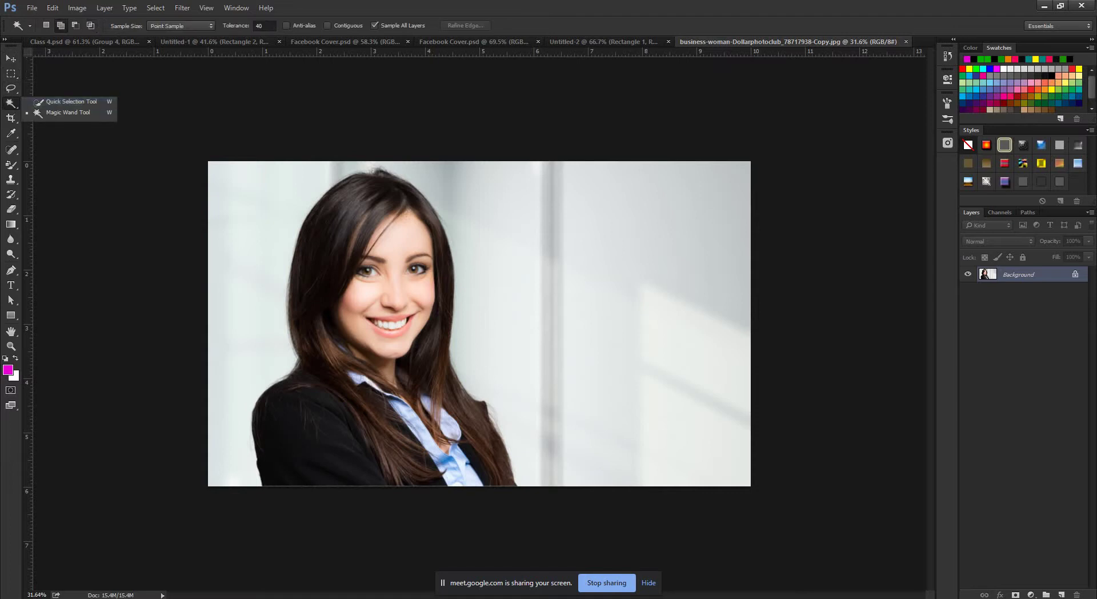
click(11, 118)
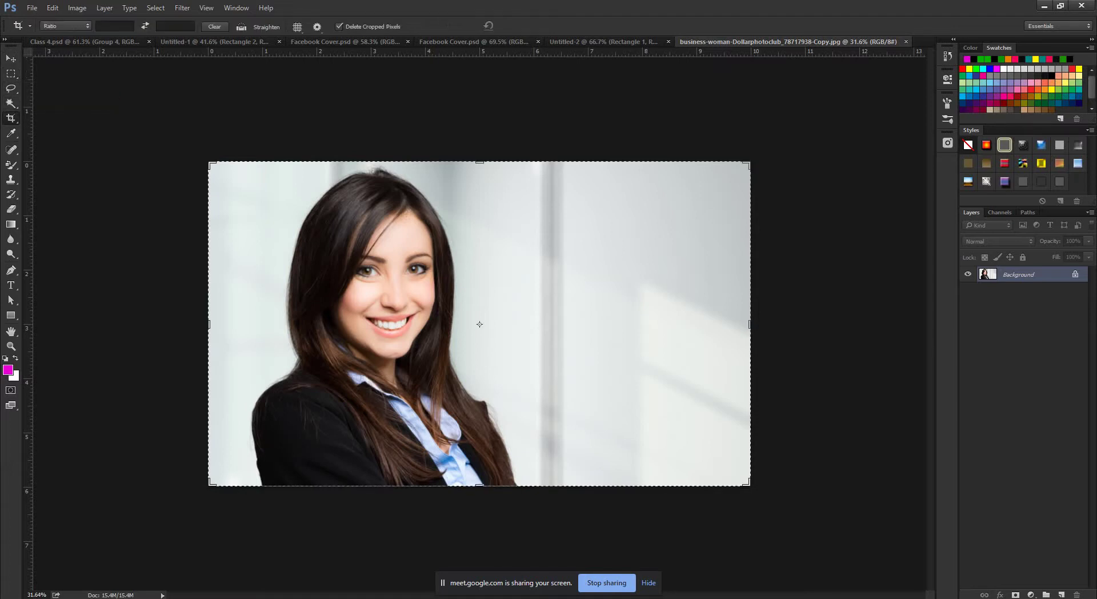
click(11, 118)
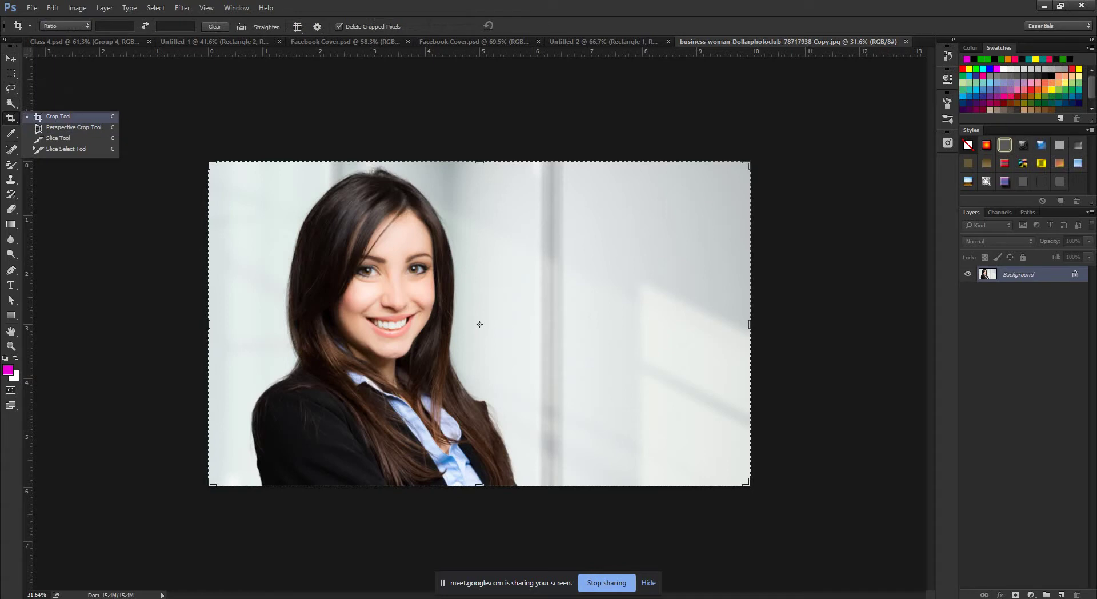
click(57, 116)
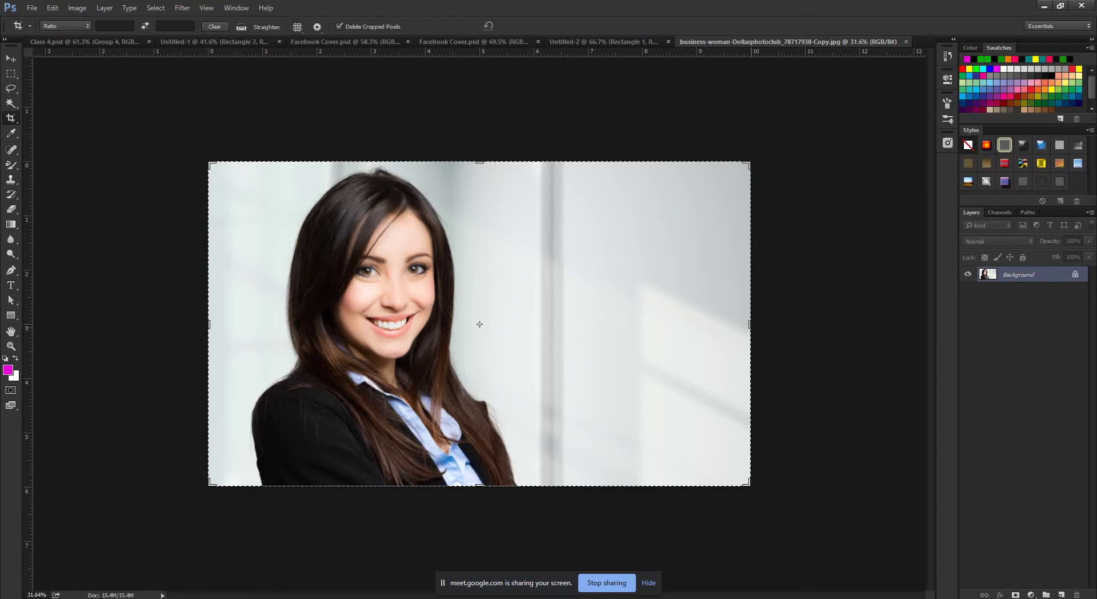
Pull the crop's right and left edges in around the woman and commit the crop.
drag(749, 324, 646, 324)
drag(314, 324, 334, 324)
key(Return)
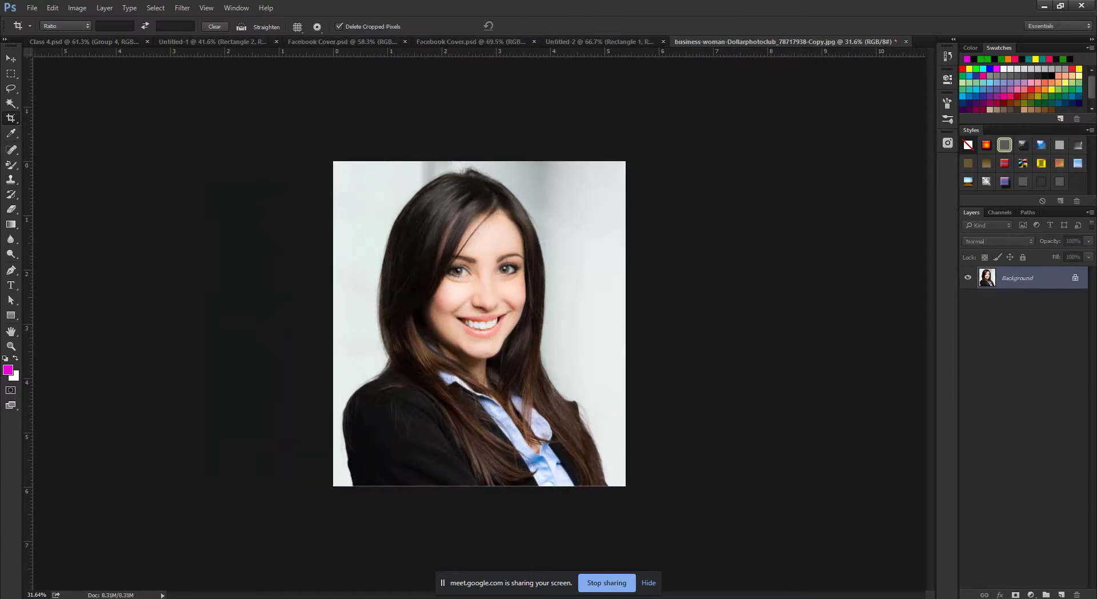
click(77, 8)
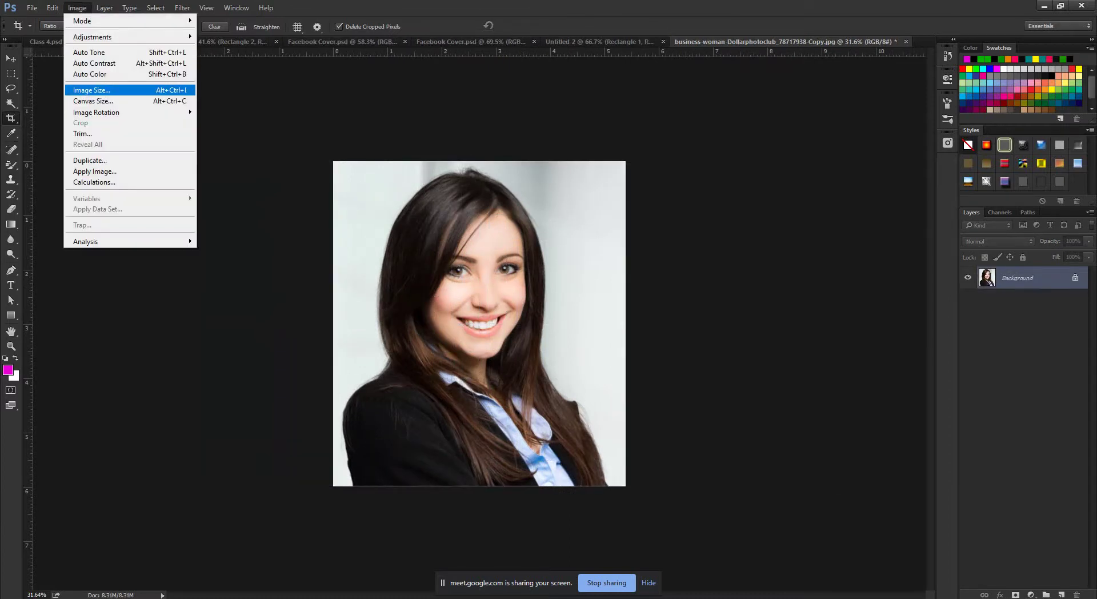
Check the 1617 × 1796 px size in Image Size, close it unchanged, and undo the crop.
click(91, 89)
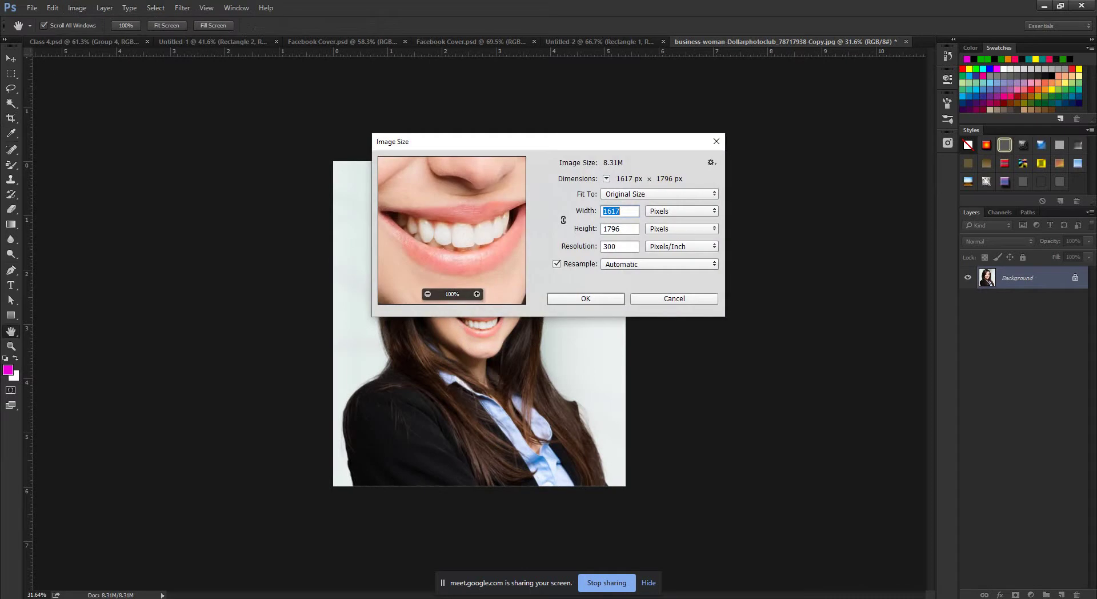
click(428, 293)
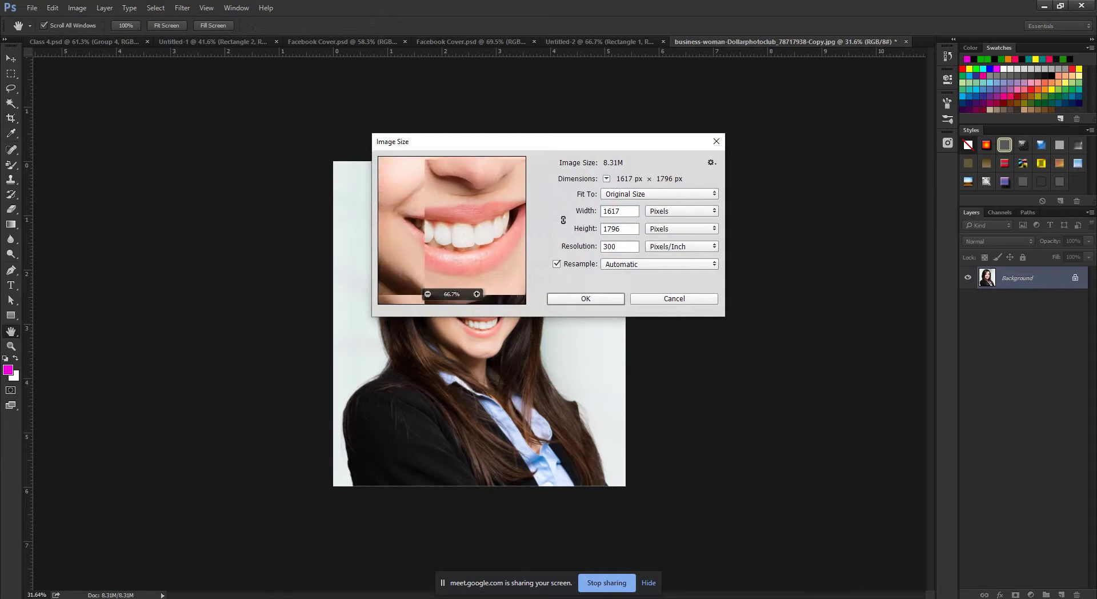
click(428, 293)
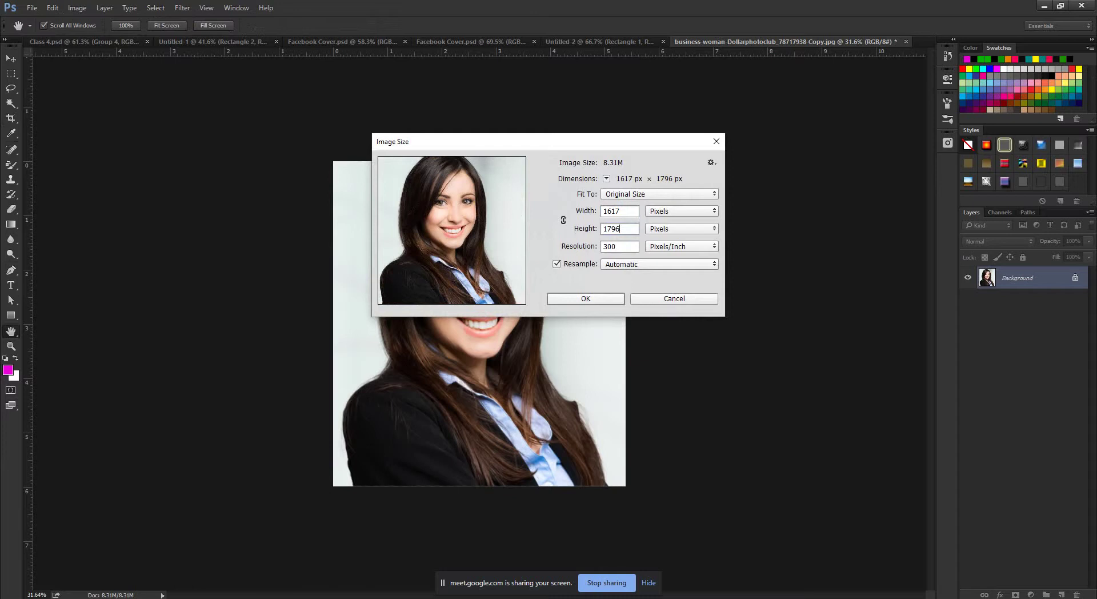
key(Escape)
key(c)
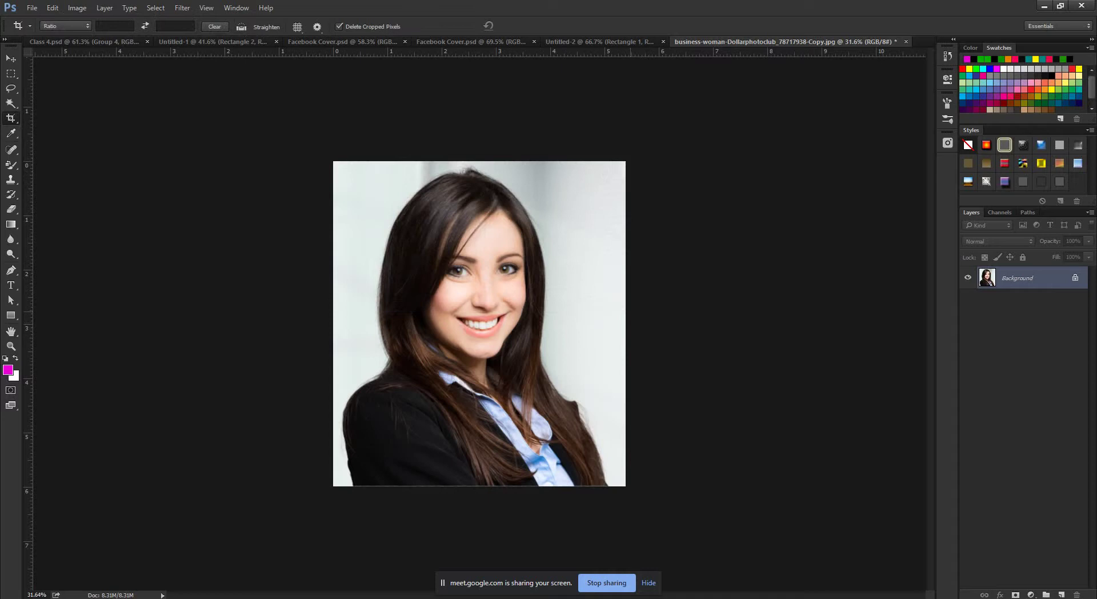
key(ctrl+z)
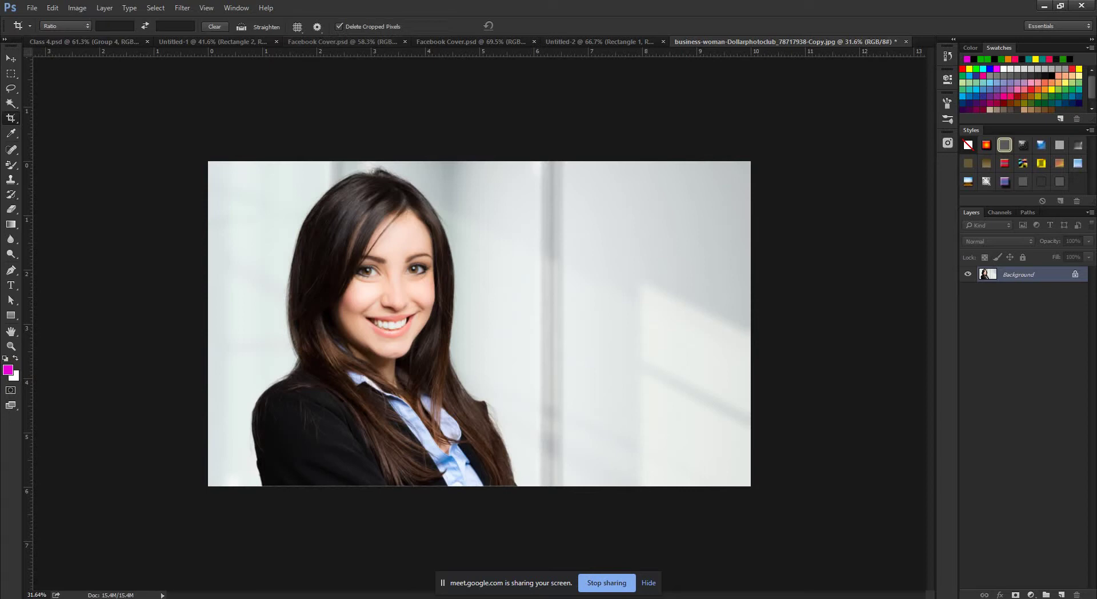
Try a free crop frame over the woman's face, then cancel it.
click(65, 26)
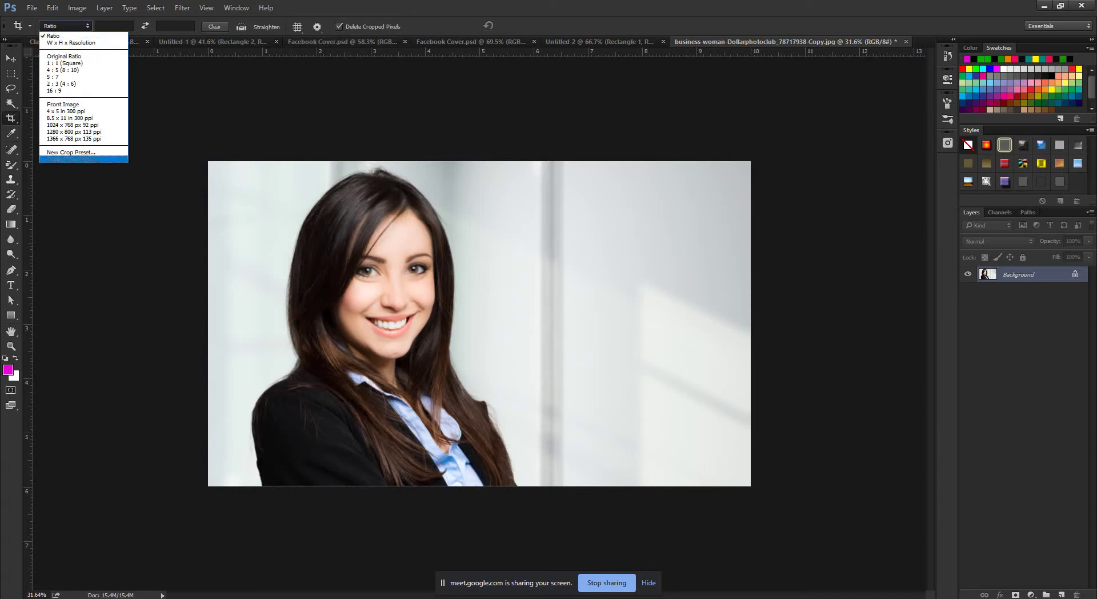
click(54, 36)
drag(309, 221, 628, 456)
key(Escape)
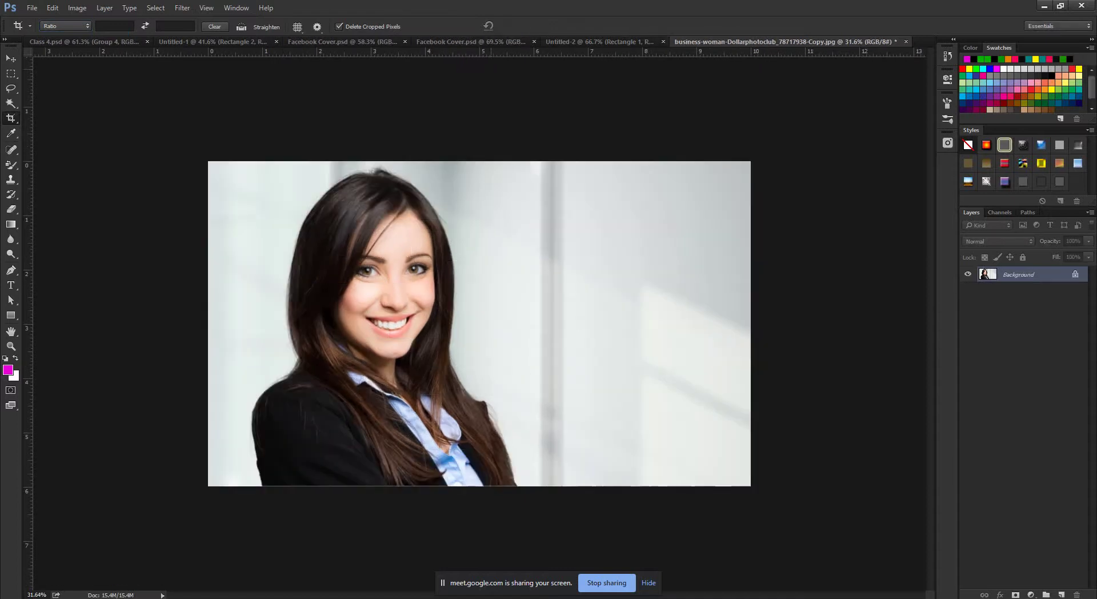
Try a 1:1 (Square) crop frame around the face, then cancel it.
click(57, 26)
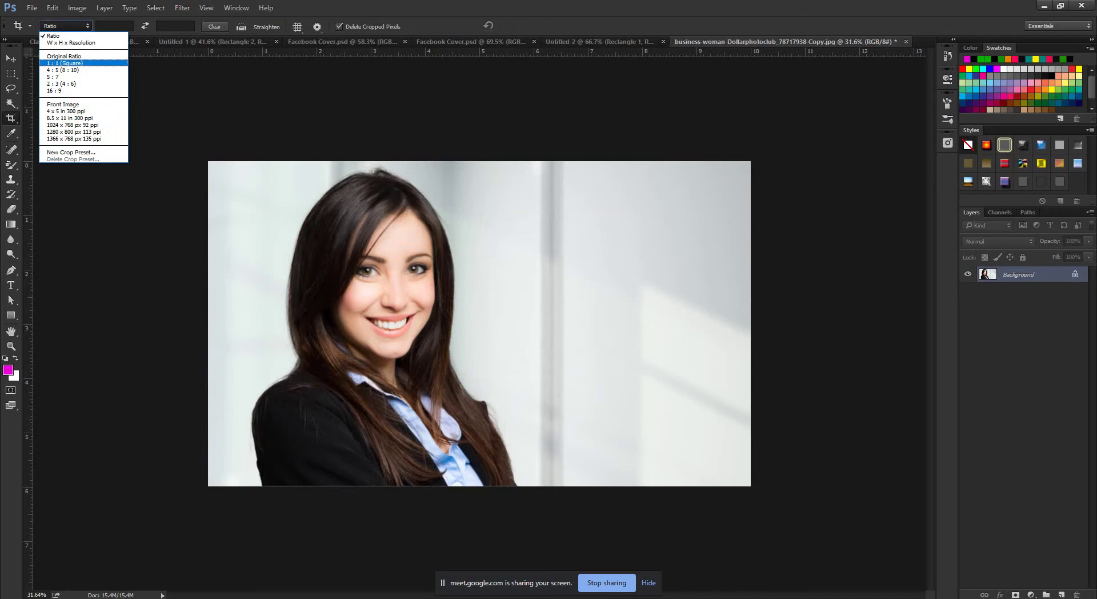
click(64, 63)
drag(639, 324, 636, 324)
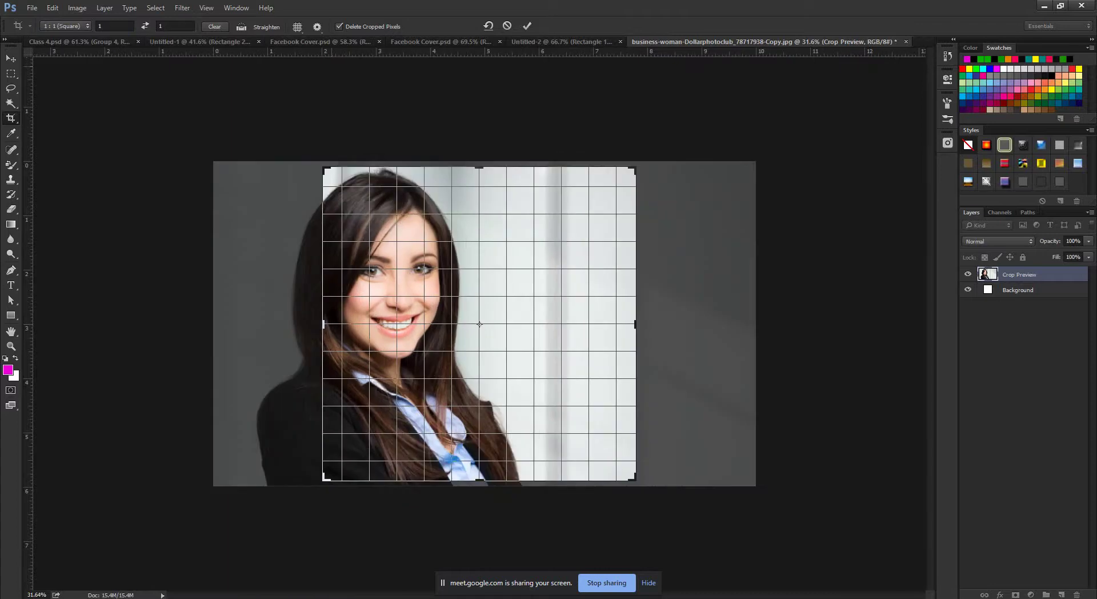
click(507, 26)
Switch the crop ratio preset to 16 : 9.
click(65, 26)
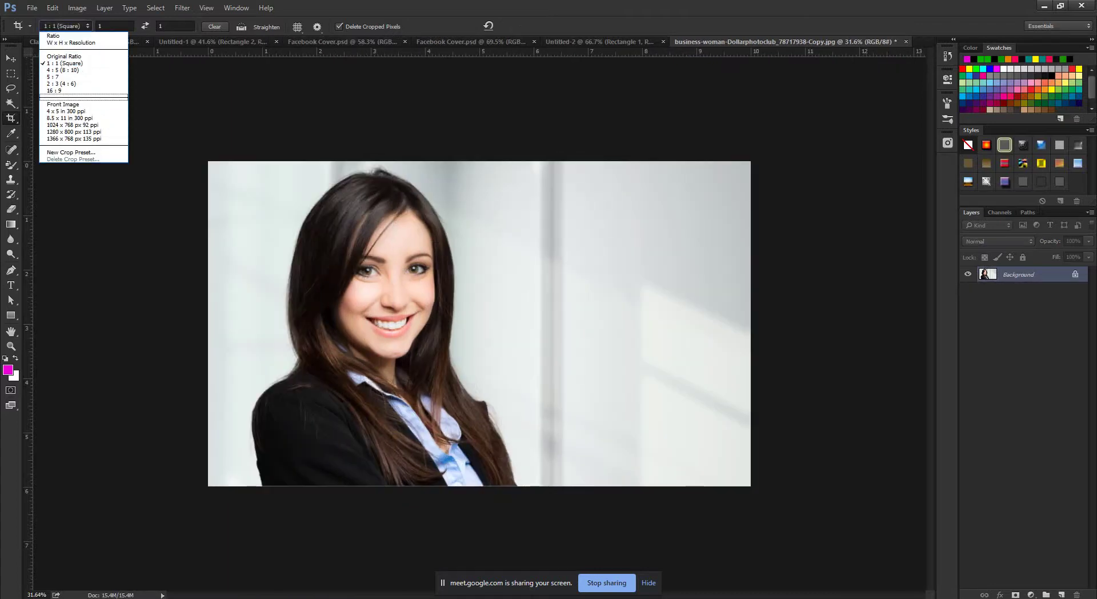
key(Escape)
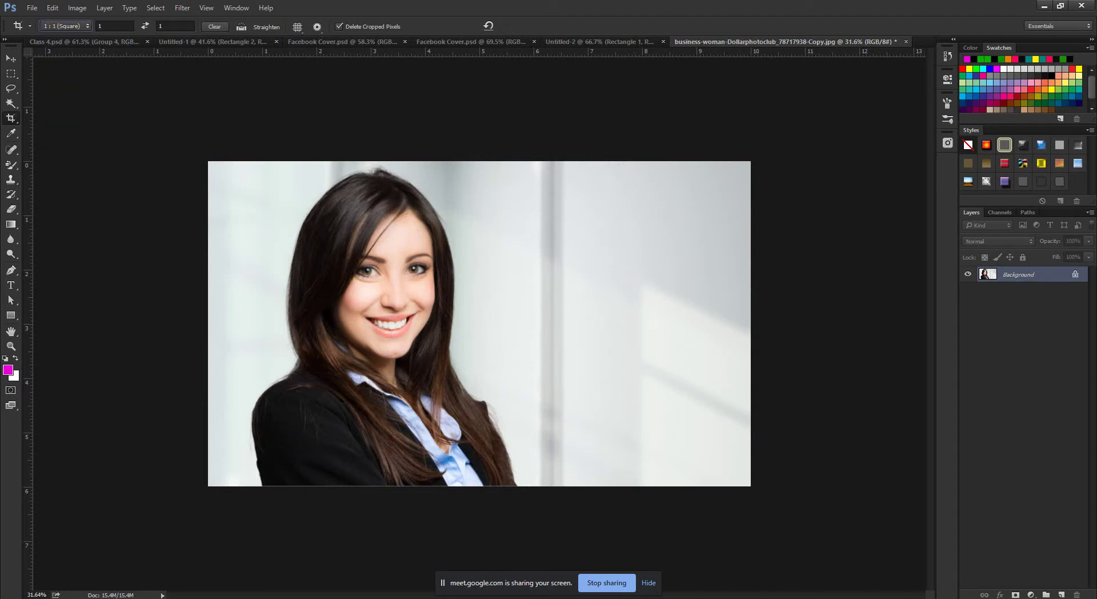
key(alt+Down)
key(Down)
key(Down)
key(Down)
key(Down)
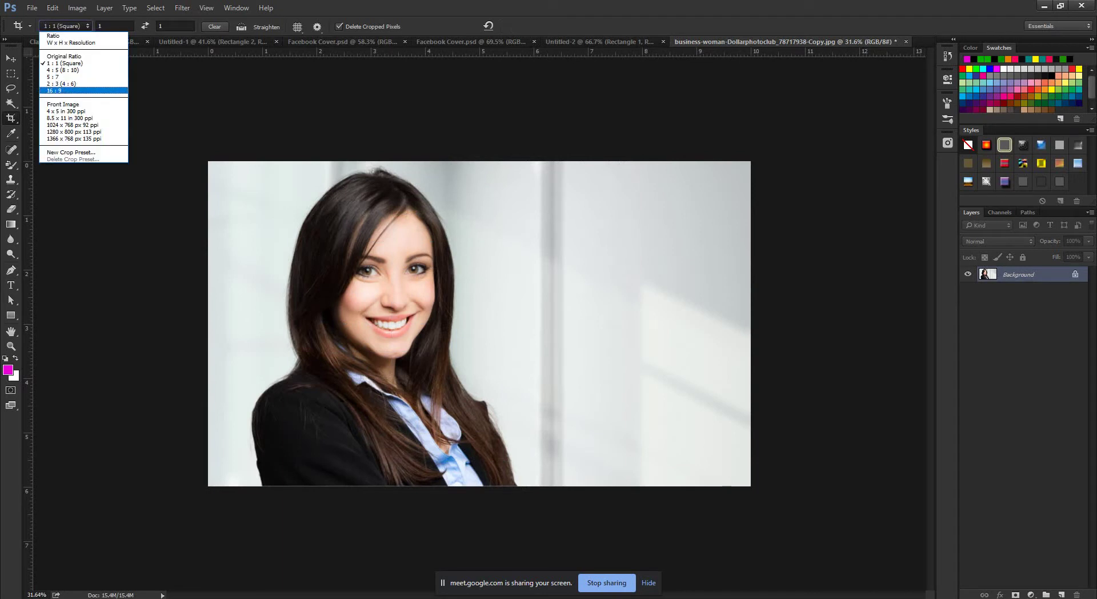
key(Return)
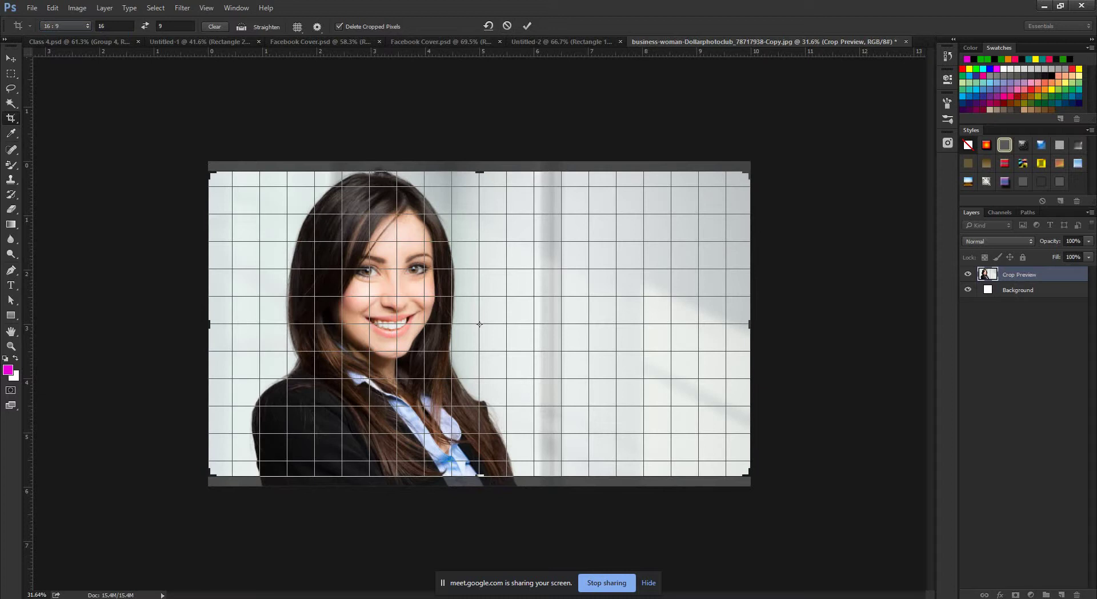
click(214, 26)
click(114, 26)
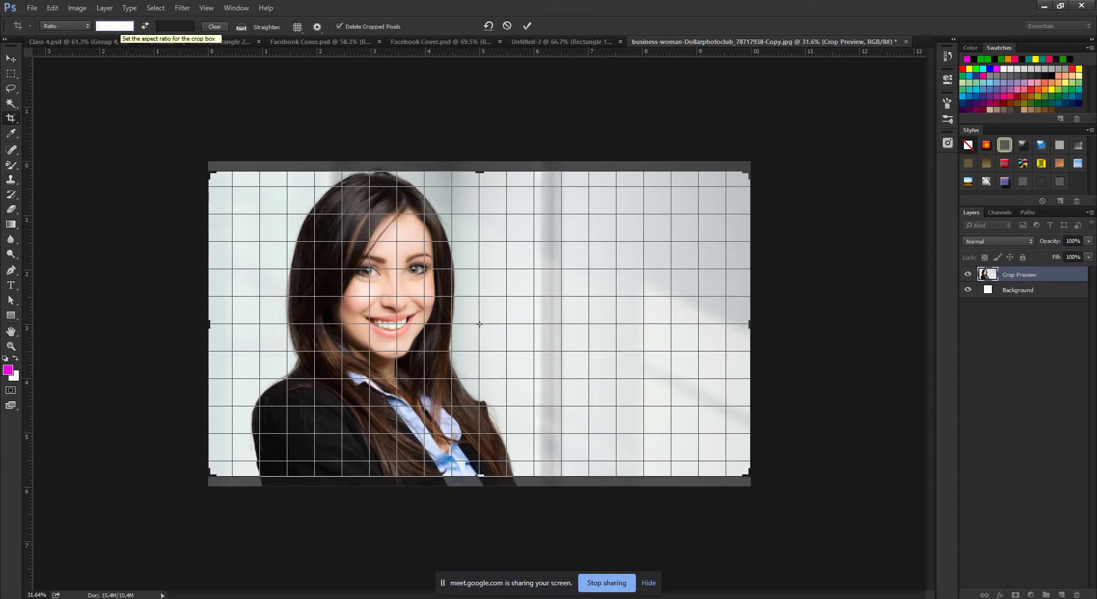
text(4)
click(176, 25)
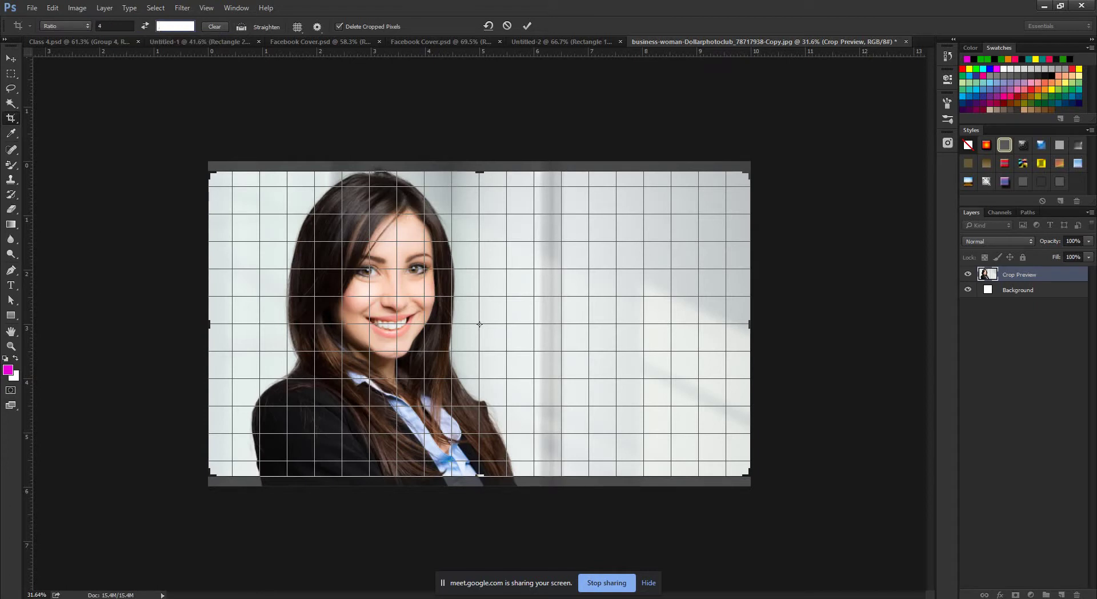
text(5)
drag(426, 265, 508, 266)
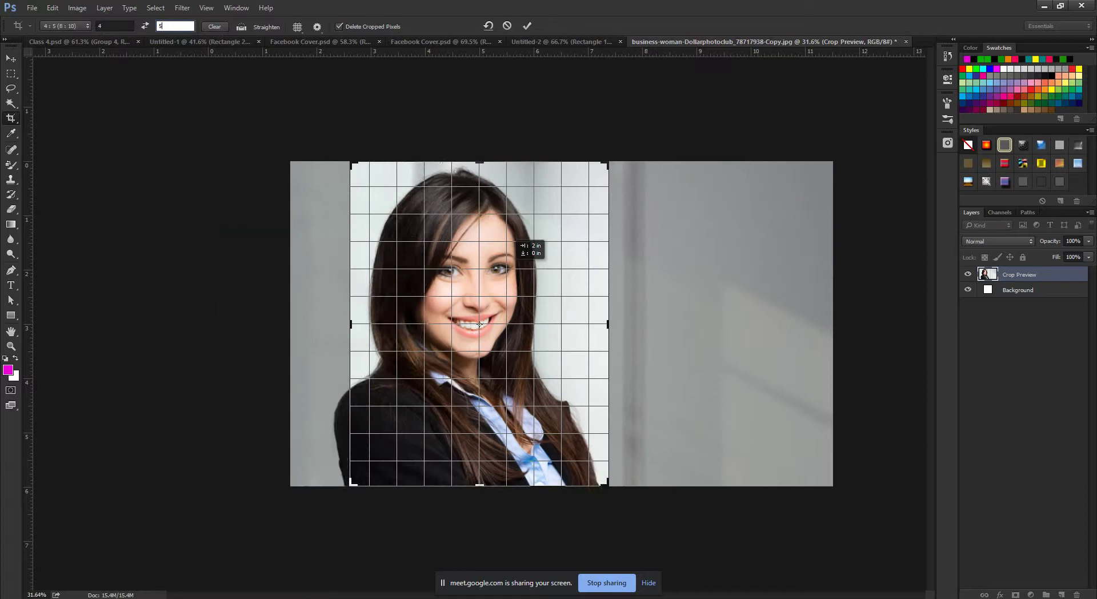
drag(480, 324, 488, 324)
click(527, 26)
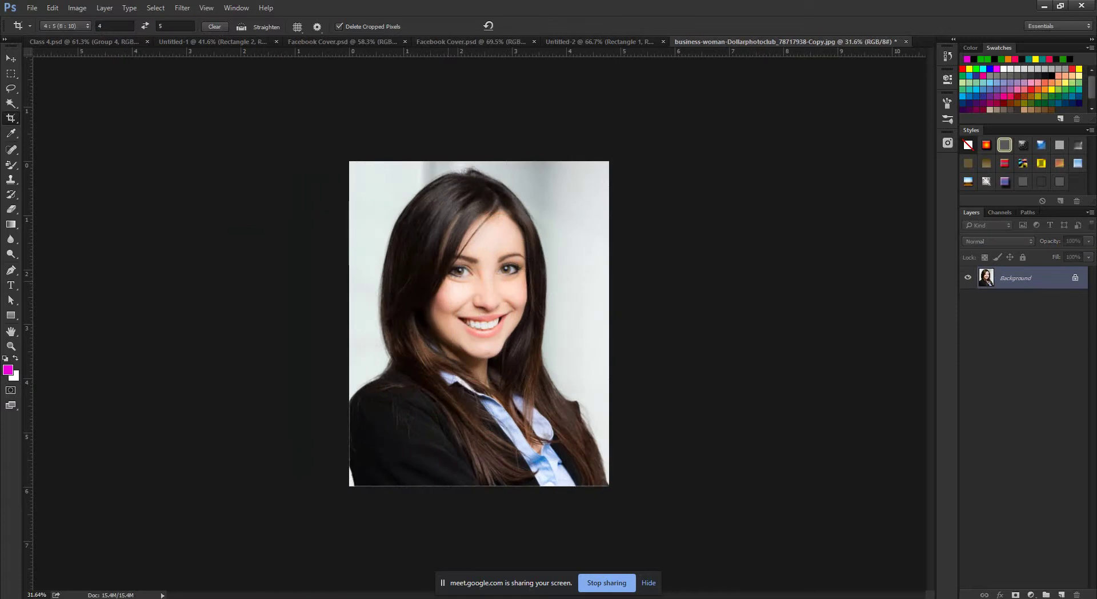
key(ctrl+z)
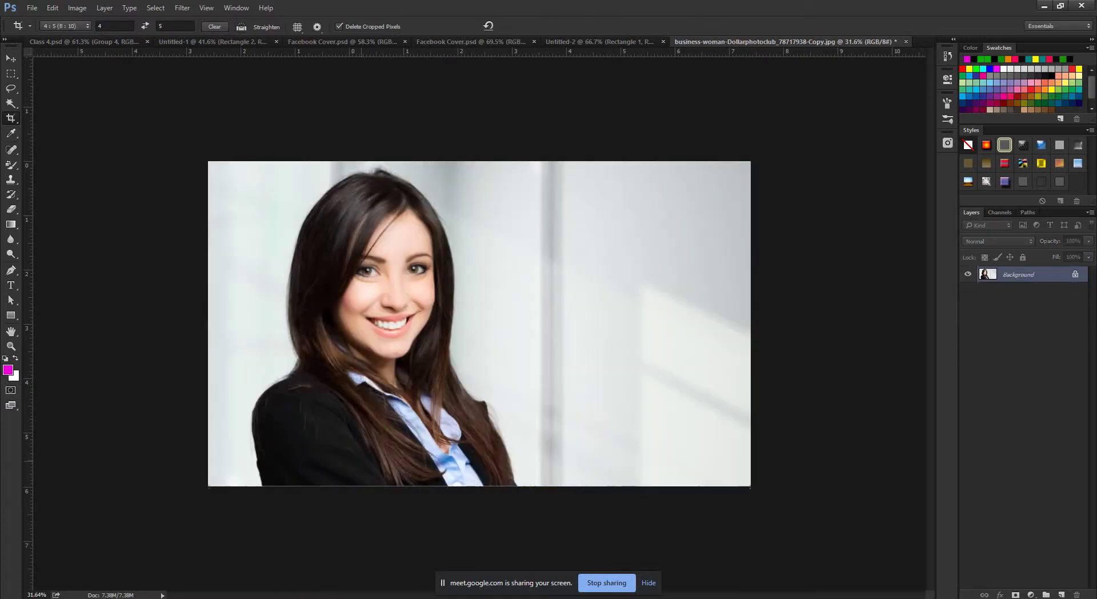
click(115, 25)
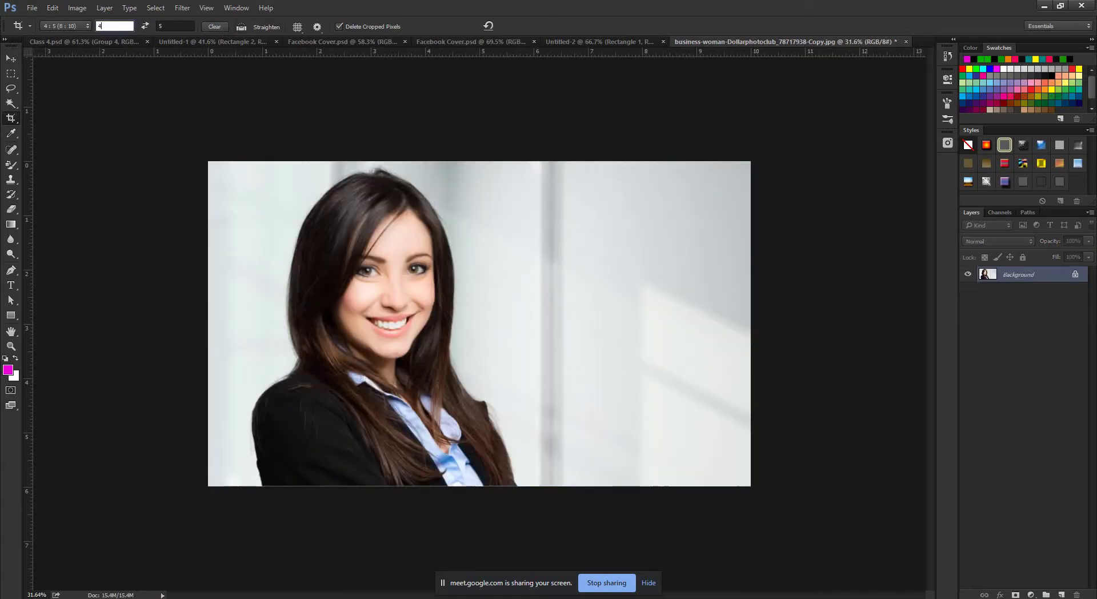
key(Tab)
drag(278, 209, 663, 394)
drag(562, 323, 580, 323)
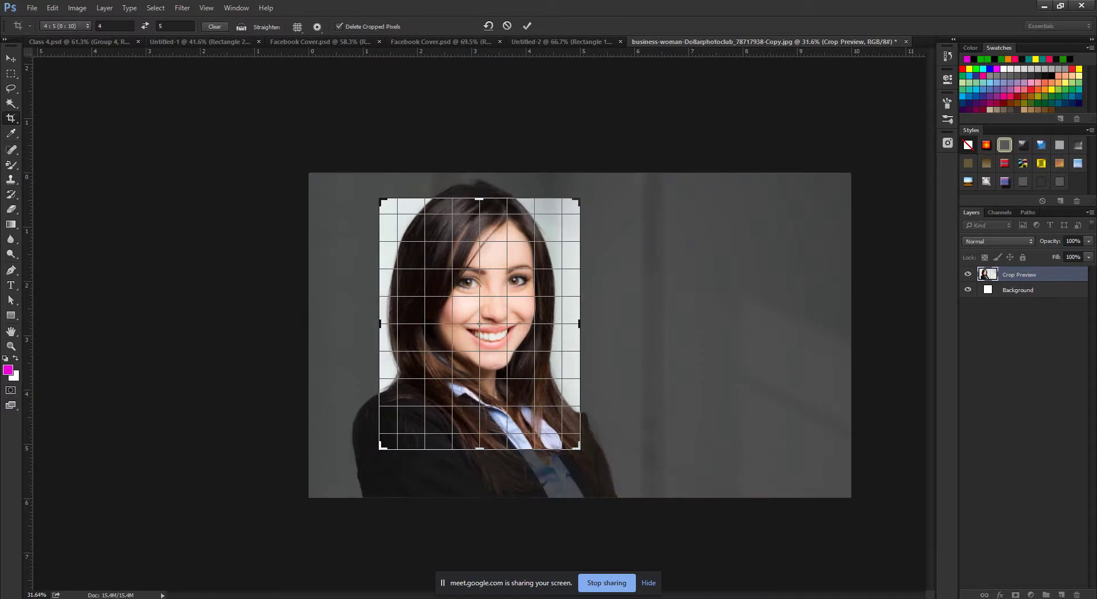
click(214, 27)
drag(579, 324, 617, 323)
drag(479, 448, 480, 467)
drag(341, 324, 316, 323)
click(115, 25)
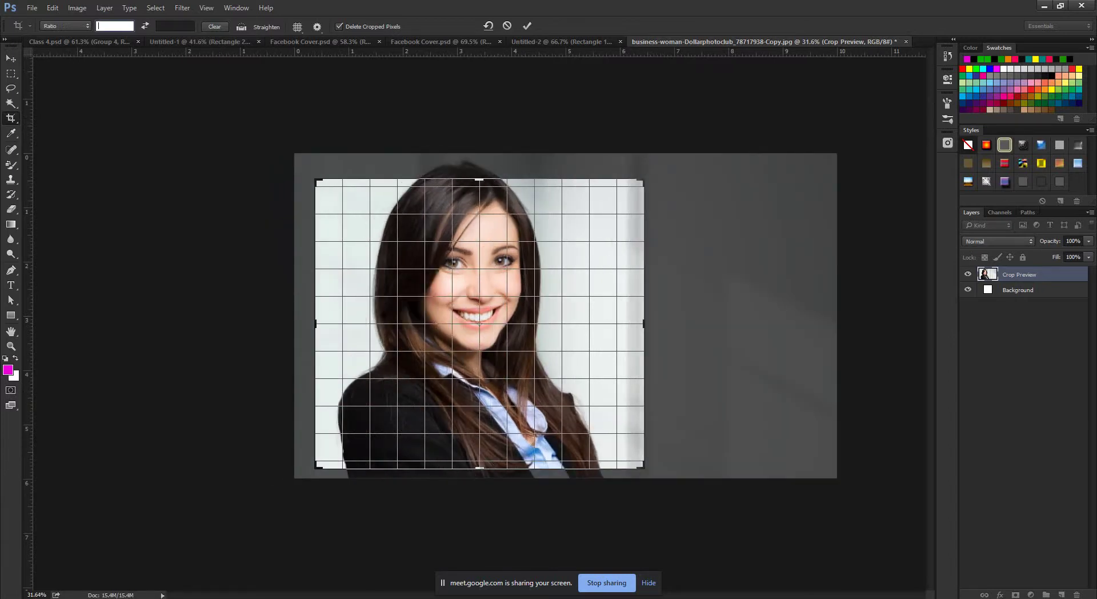
drag(480, 180, 480, 167)
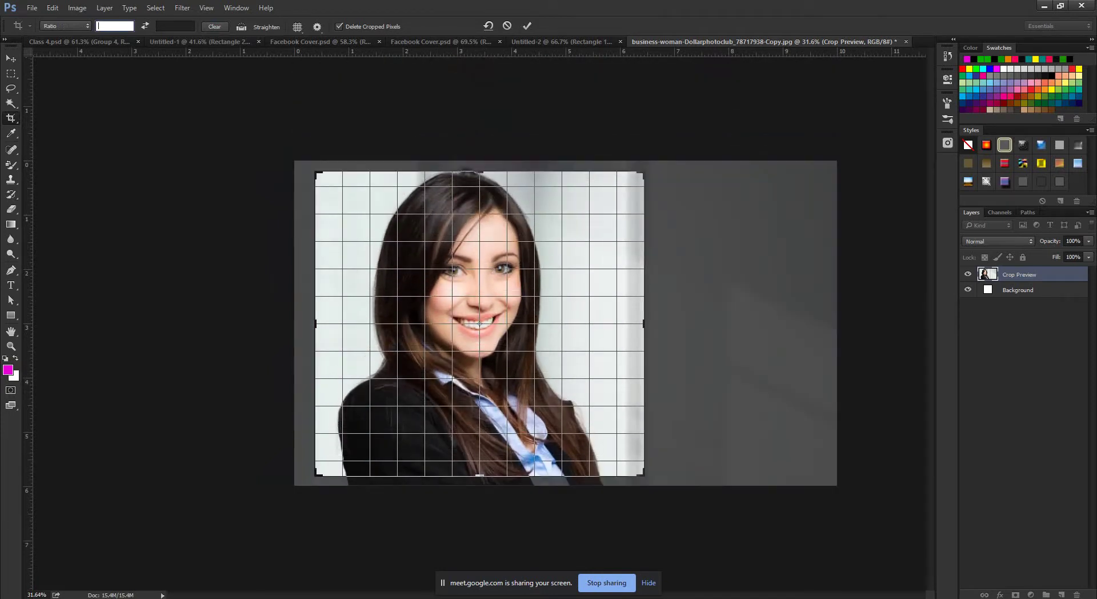
key(Tab)
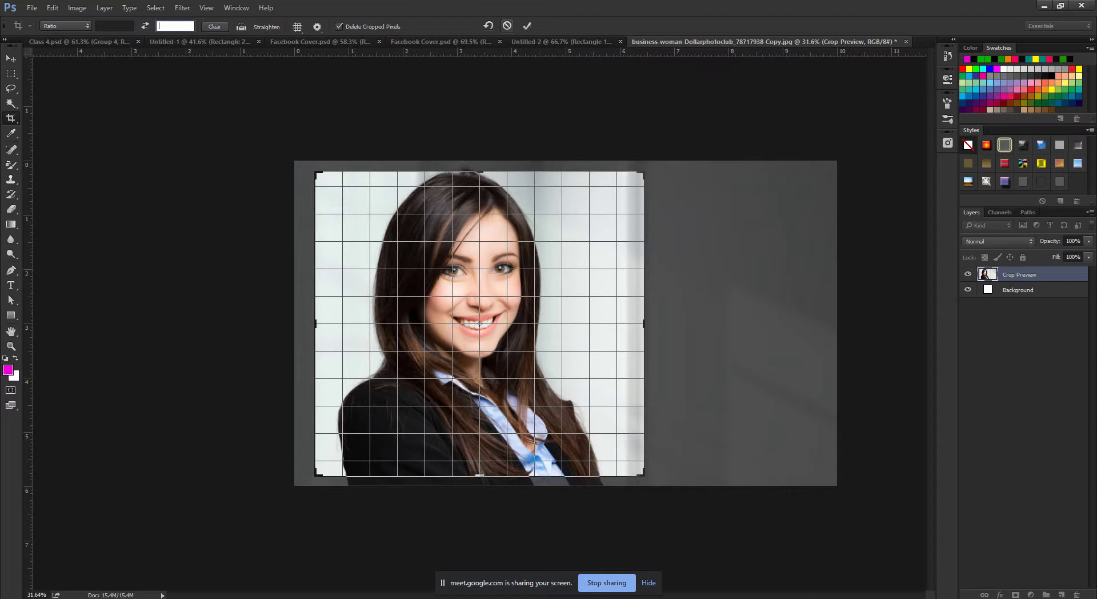
key(Return)
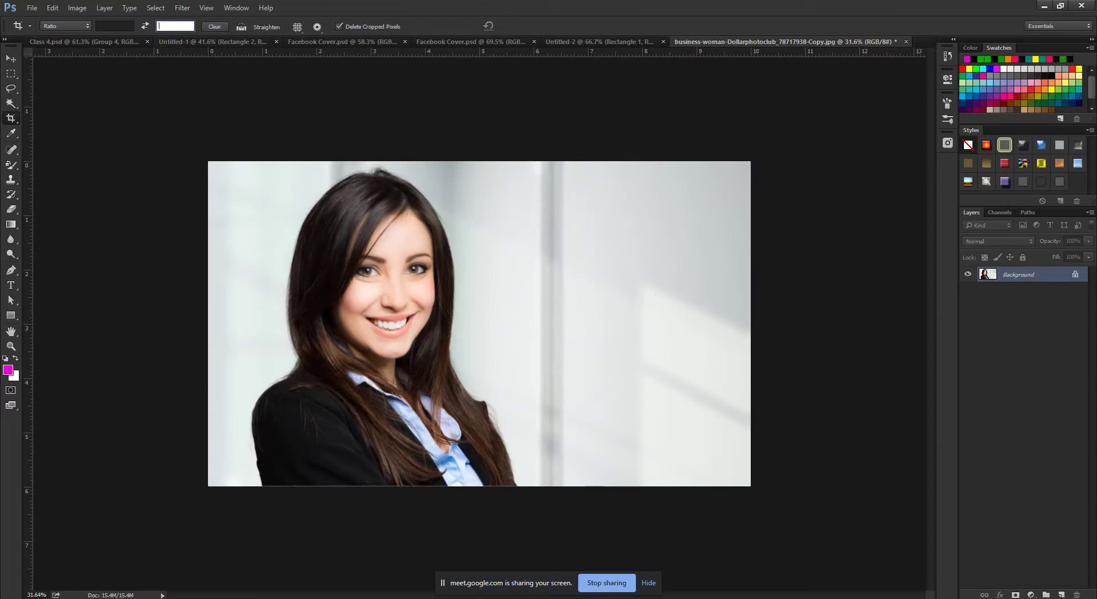
Start a crop box with the Grid overlay, then preview the Golden Ratio and Golden Spiral guides.
click(297, 27)
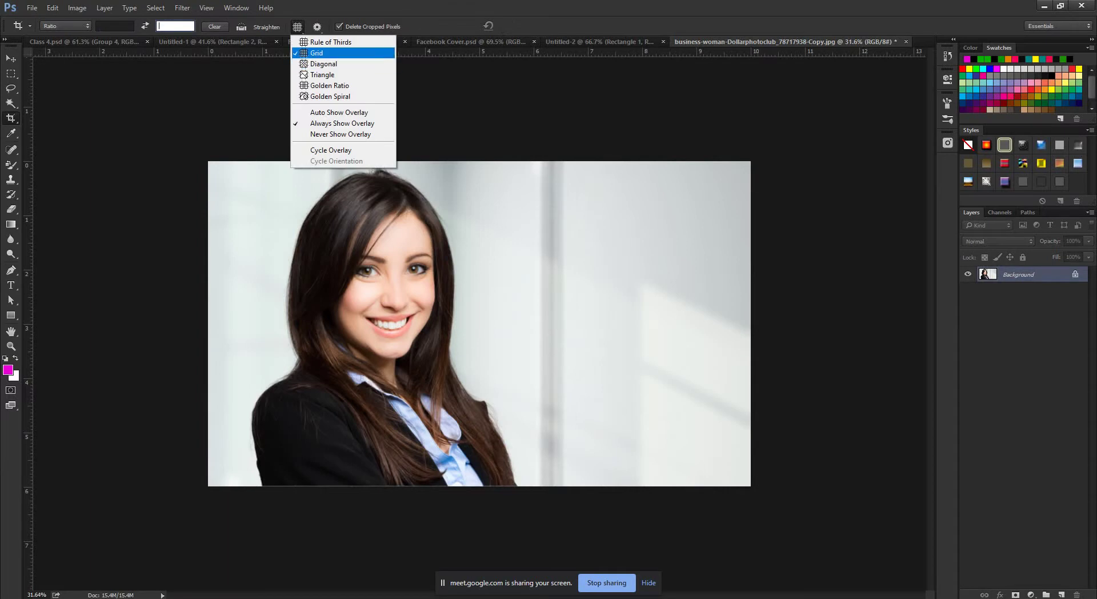
click(320, 53)
click(479, 324)
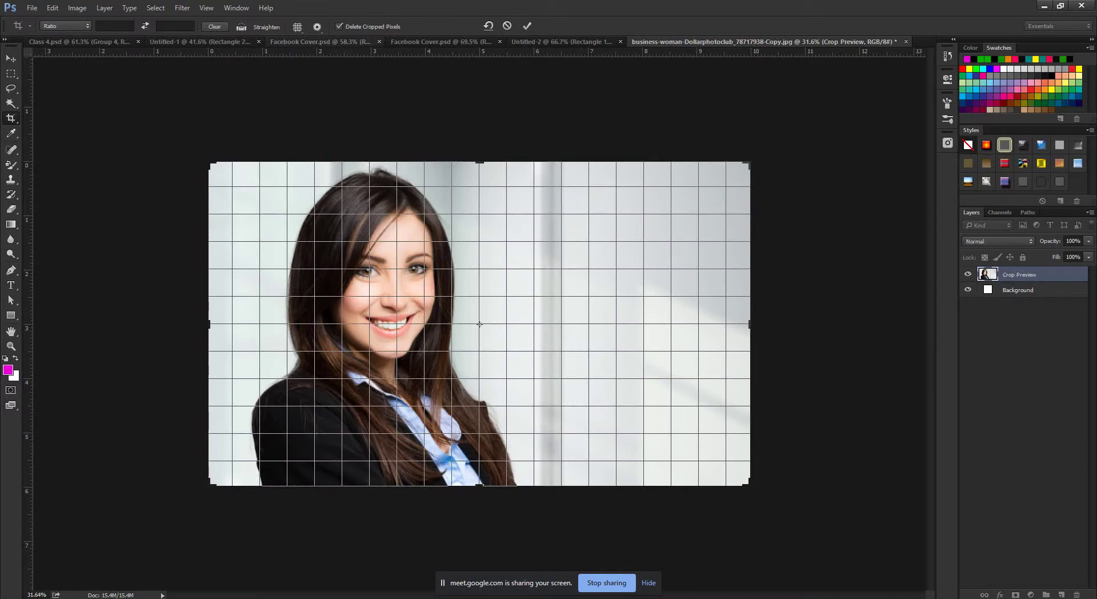
click(298, 27)
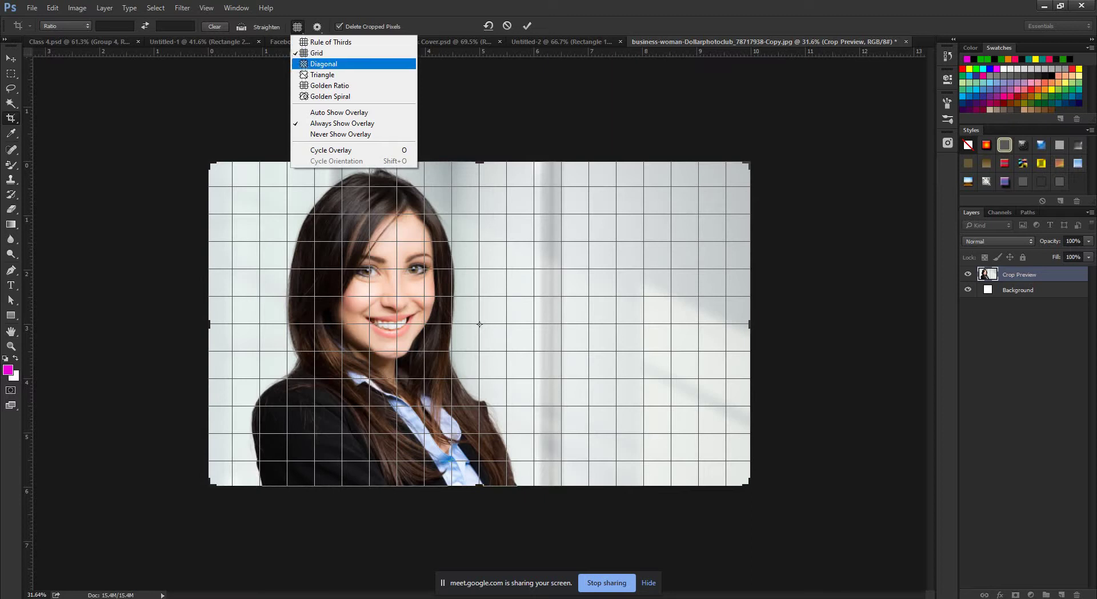
click(329, 86)
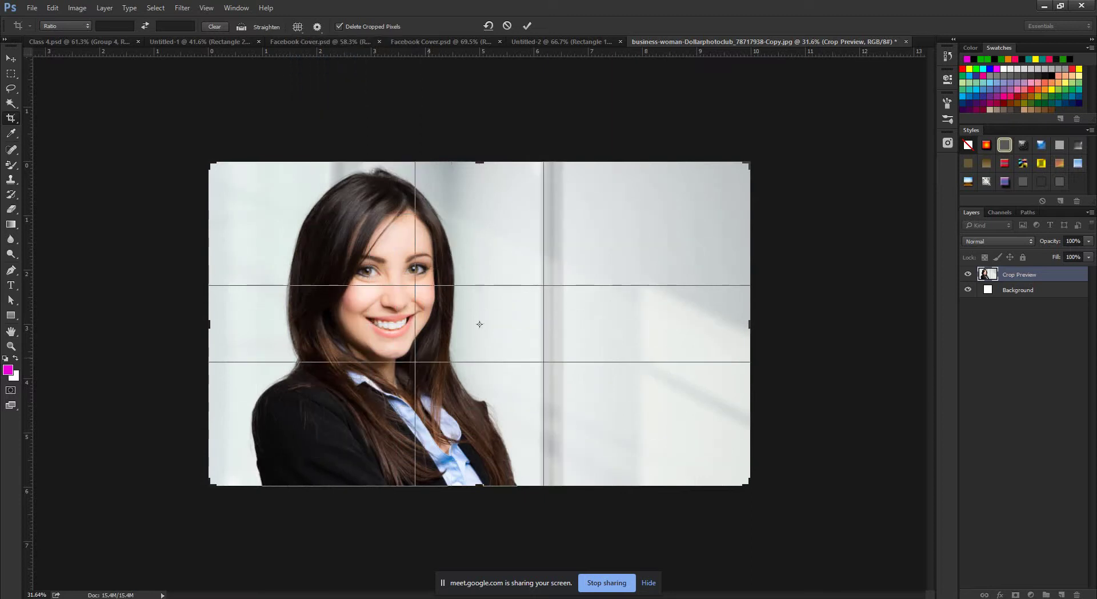
click(297, 27)
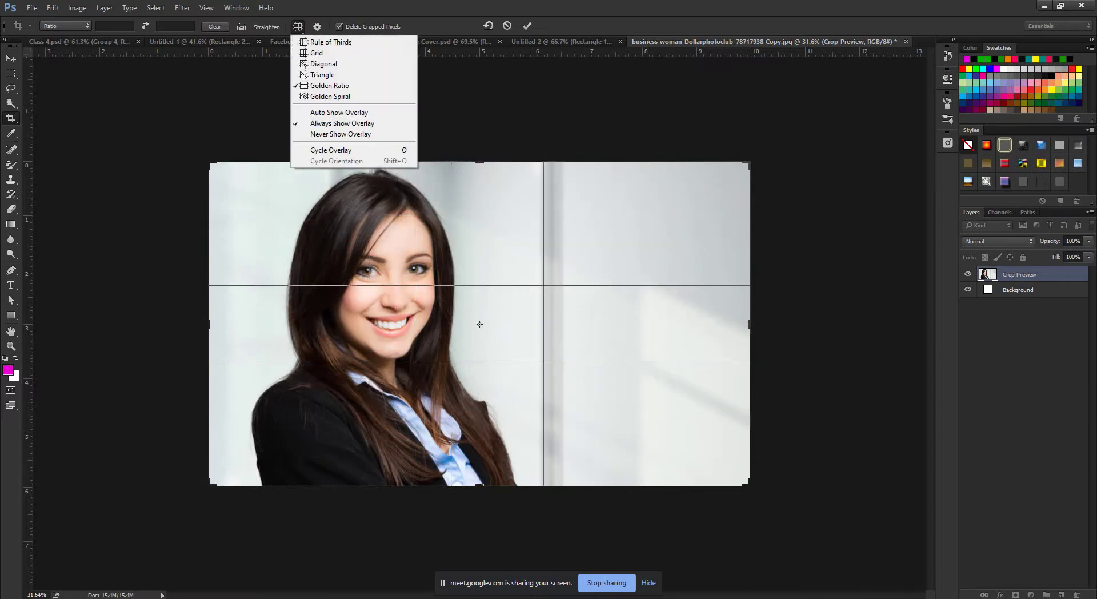
click(330, 96)
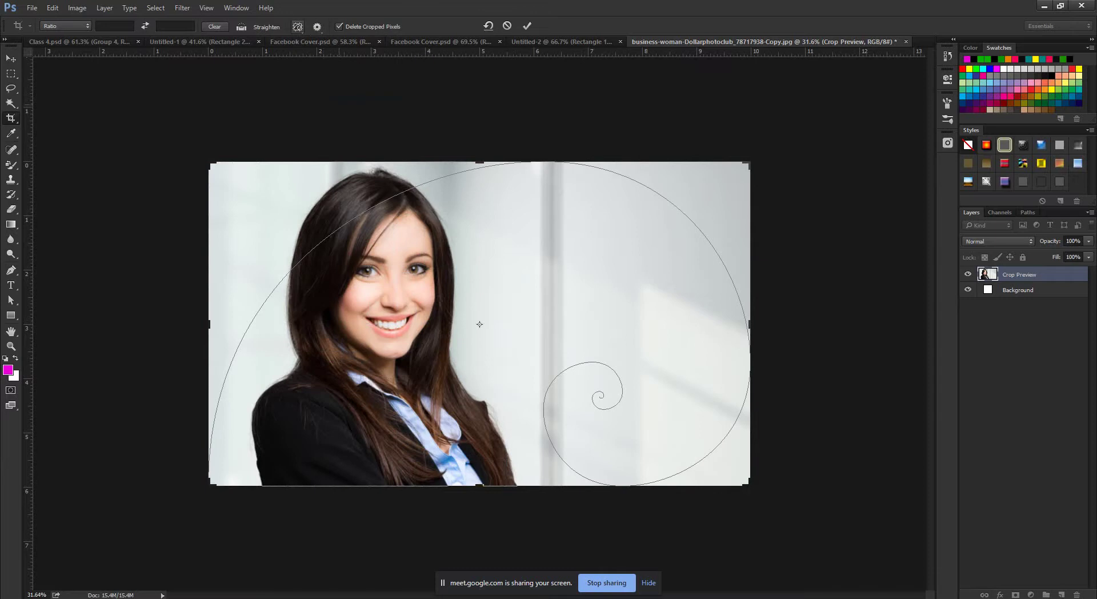
Preview the Diagonal and Triangle guides, return to Grid, and cancel the crop.
click(297, 27)
click(324, 63)
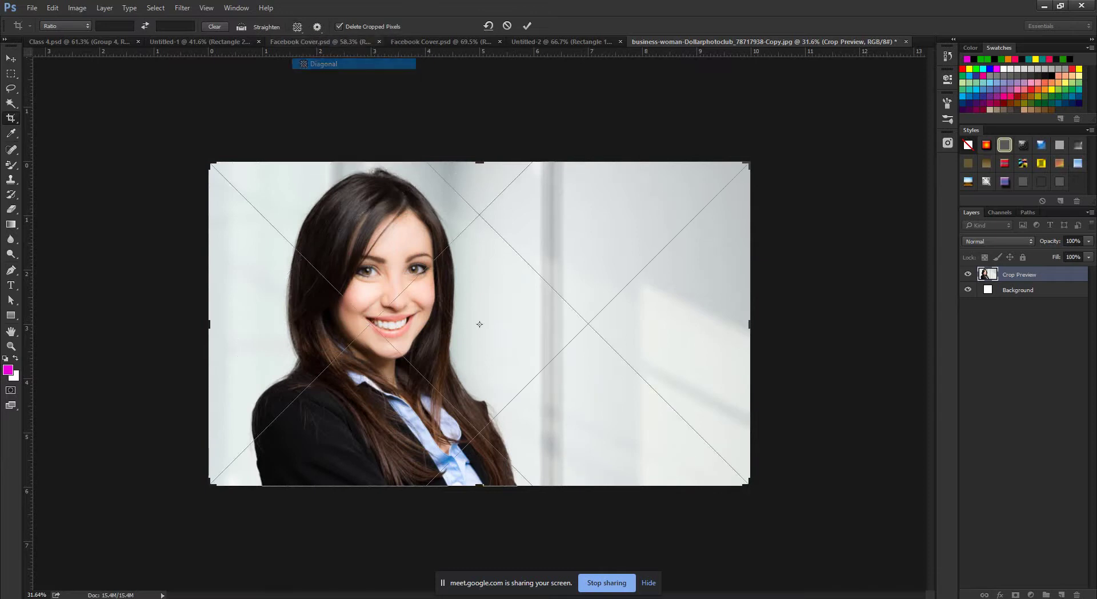
click(297, 27)
click(317, 53)
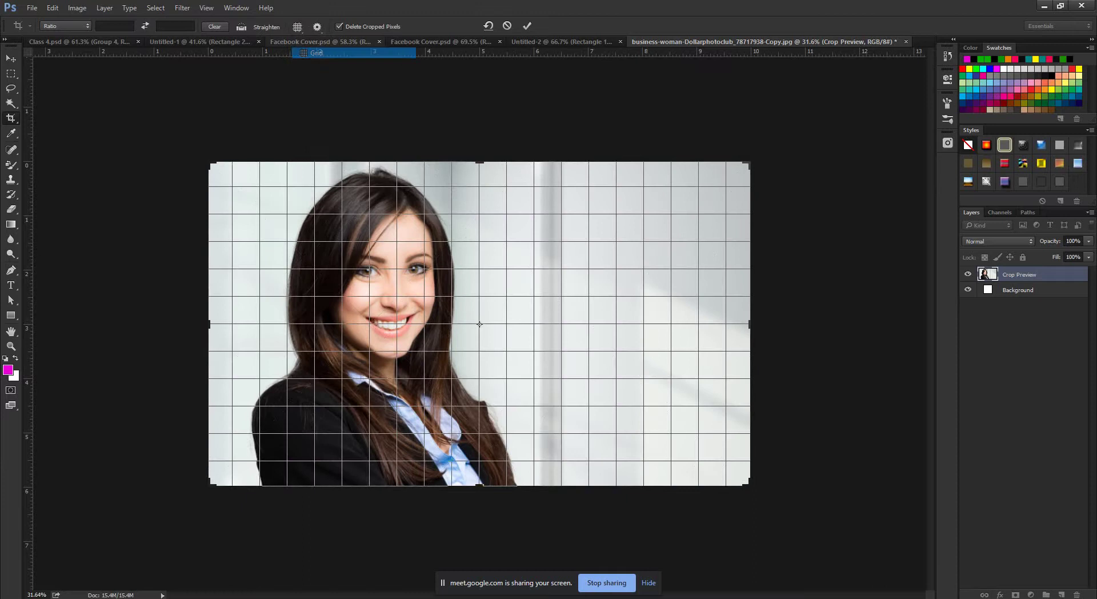
click(297, 27)
click(322, 74)
click(297, 27)
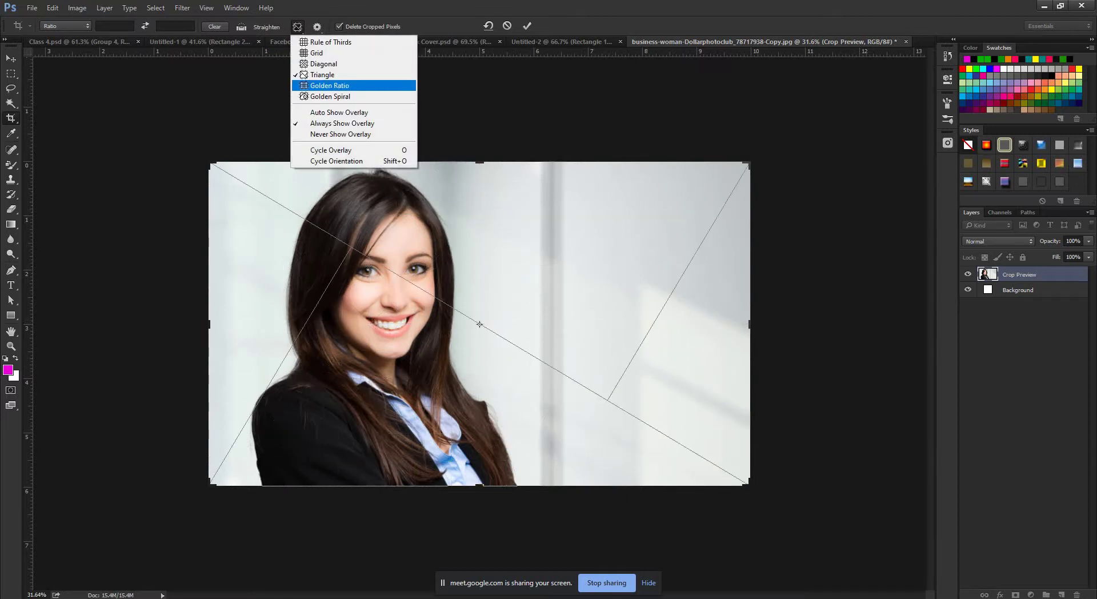
click(316, 53)
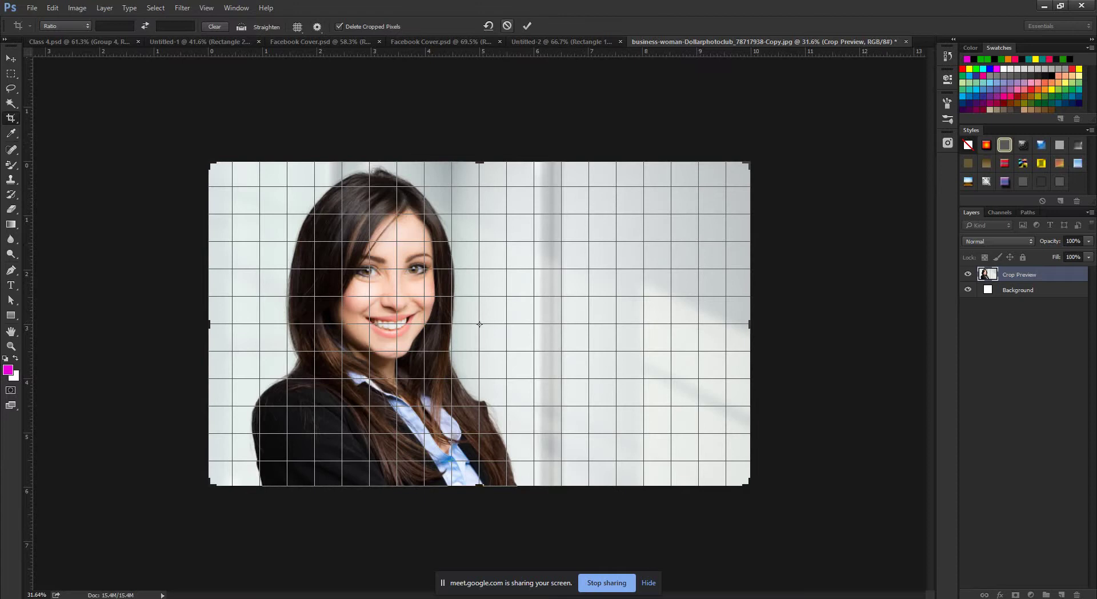
click(507, 26)
Duplicate Background into a copy layer and crop to a portrait, discarding the sides.
drag(1019, 274, 1061, 595)
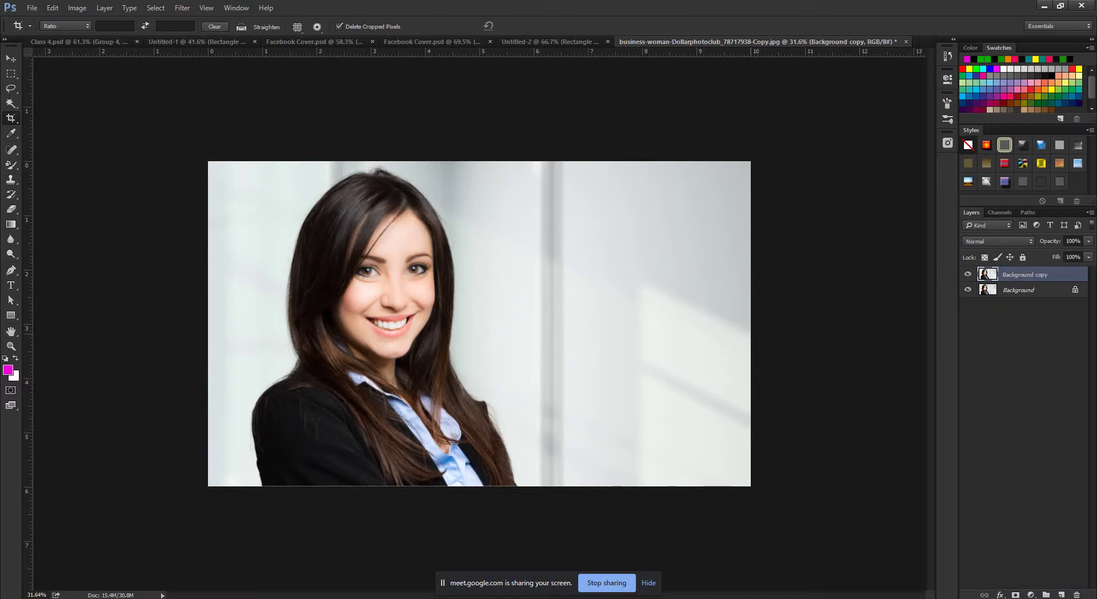
drag(750, 324, 634, 323)
drag(325, 324, 357, 324)
key(Return)
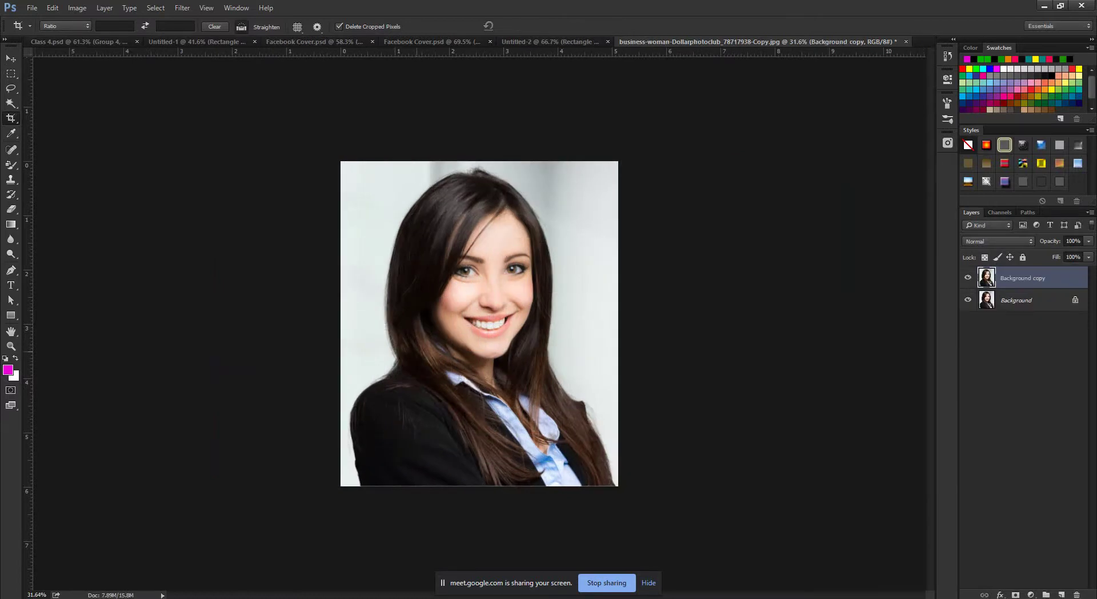
Try stretching the layer with Free Transform, cancel it, and undo the crop to restore the wide photo.
key(ctrl+t)
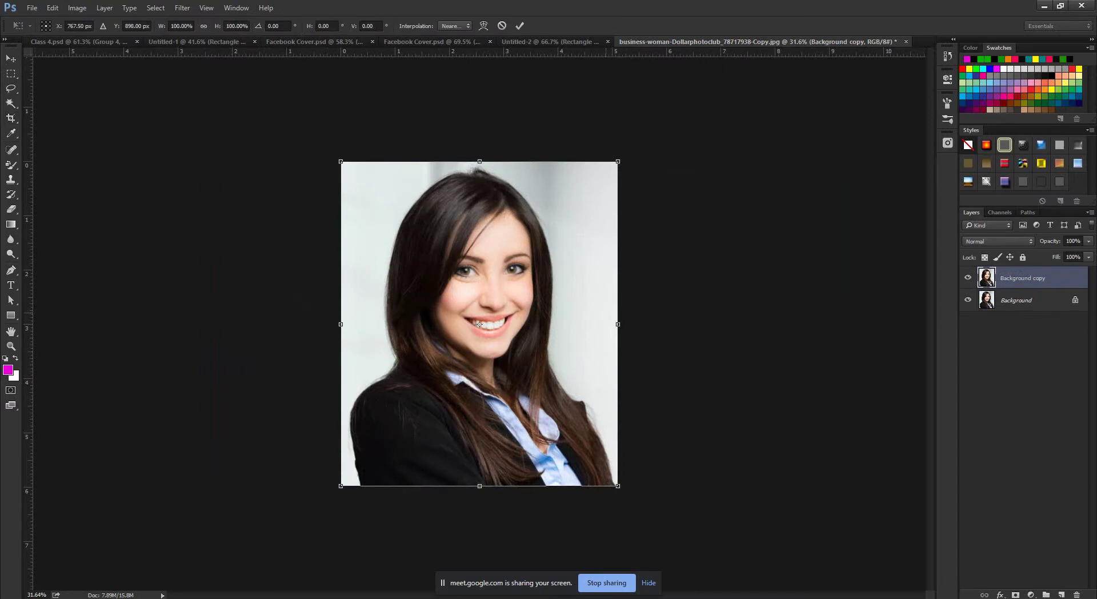
drag(618, 324, 820, 324)
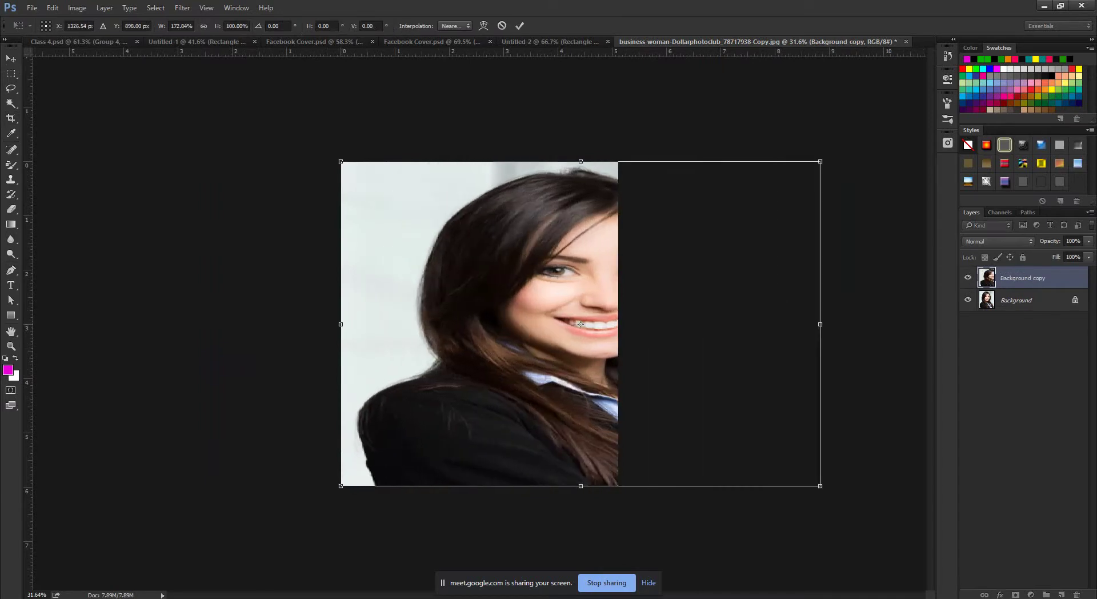
drag(339, 324, 174, 324)
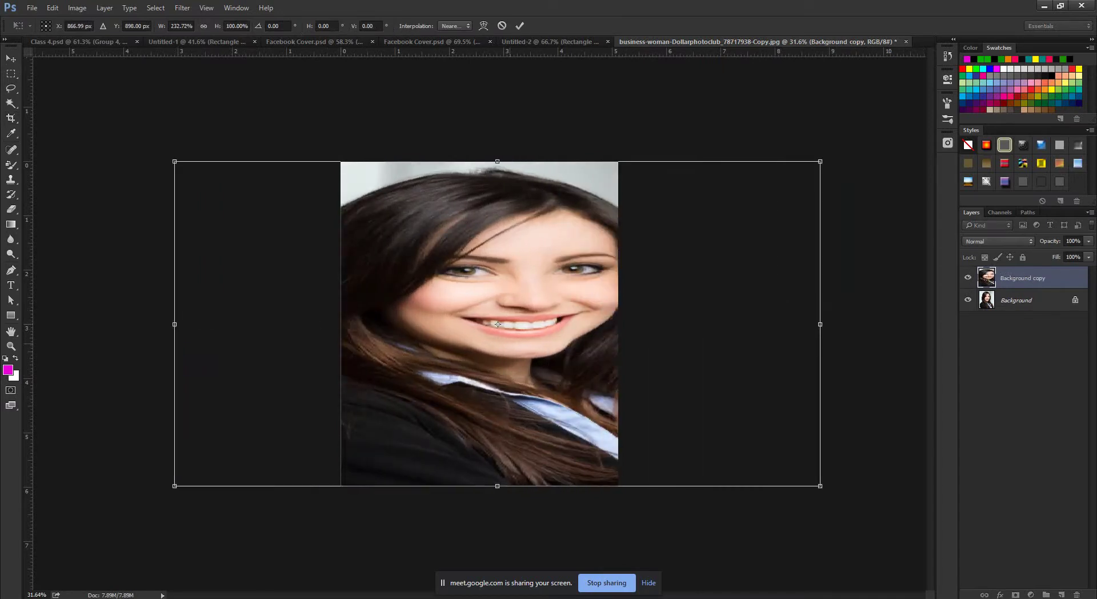
key(ctrl+z)
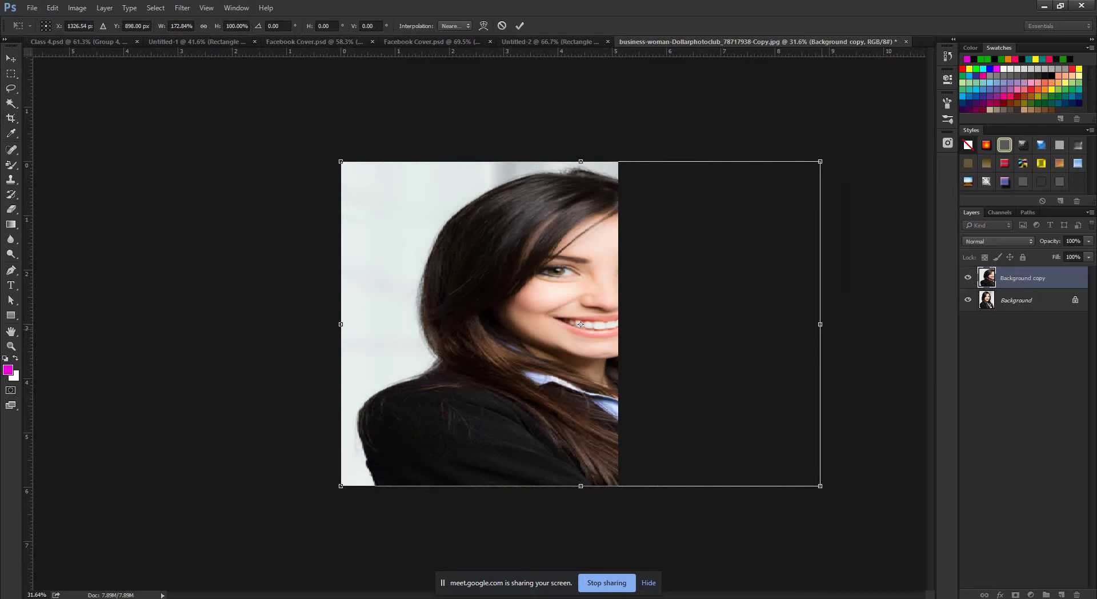
key(Escape)
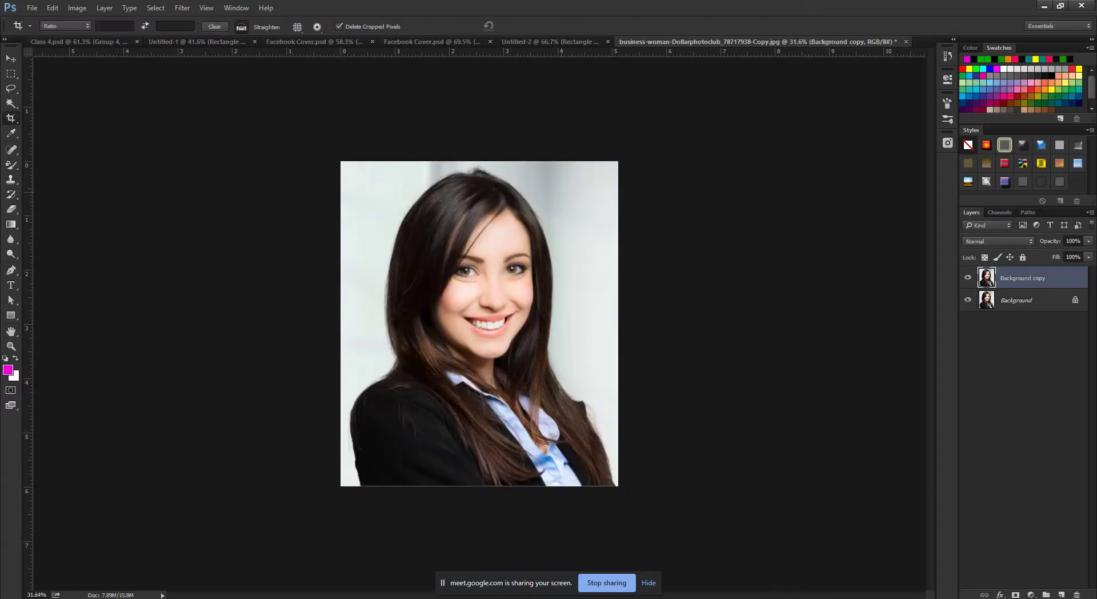
key(ctrl+alt+z)
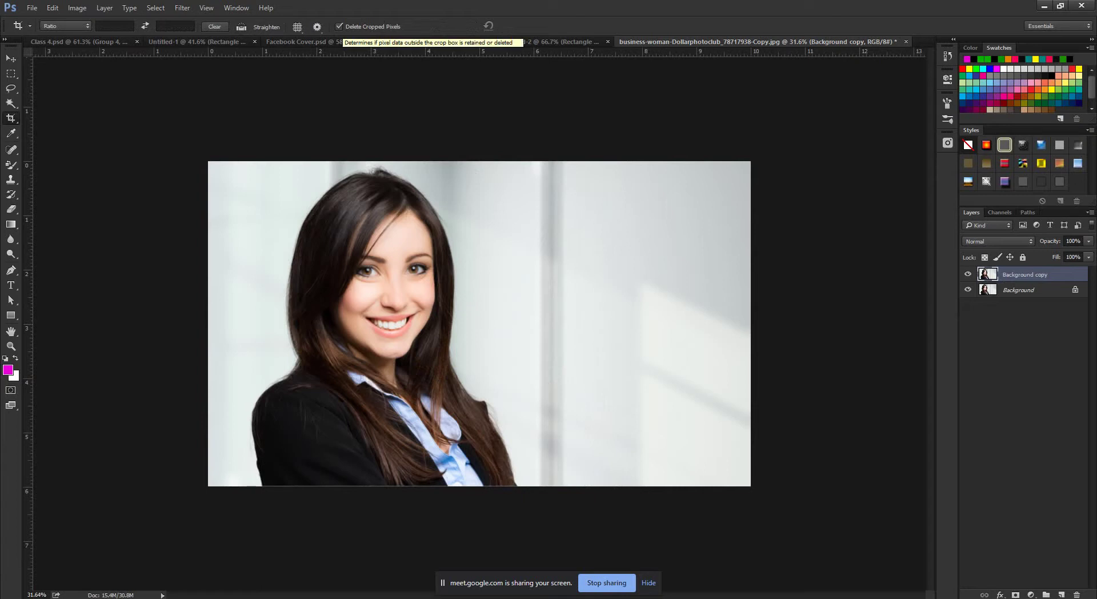
Turn off Delete Cropped Pixels and crop the photo to a portrait frame.
click(338, 26)
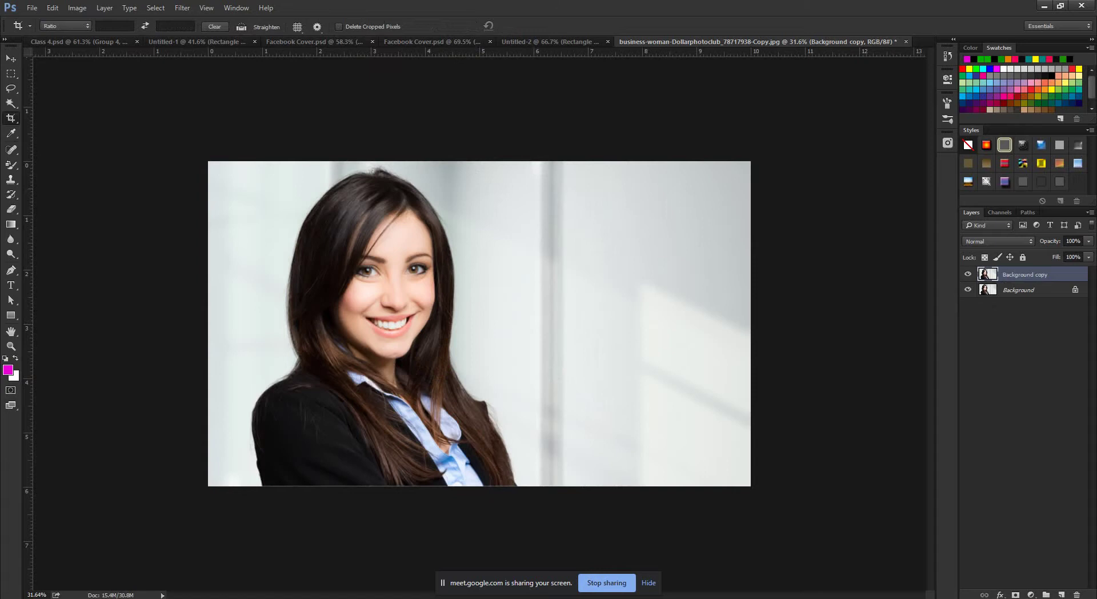
drag(750, 324, 636, 324)
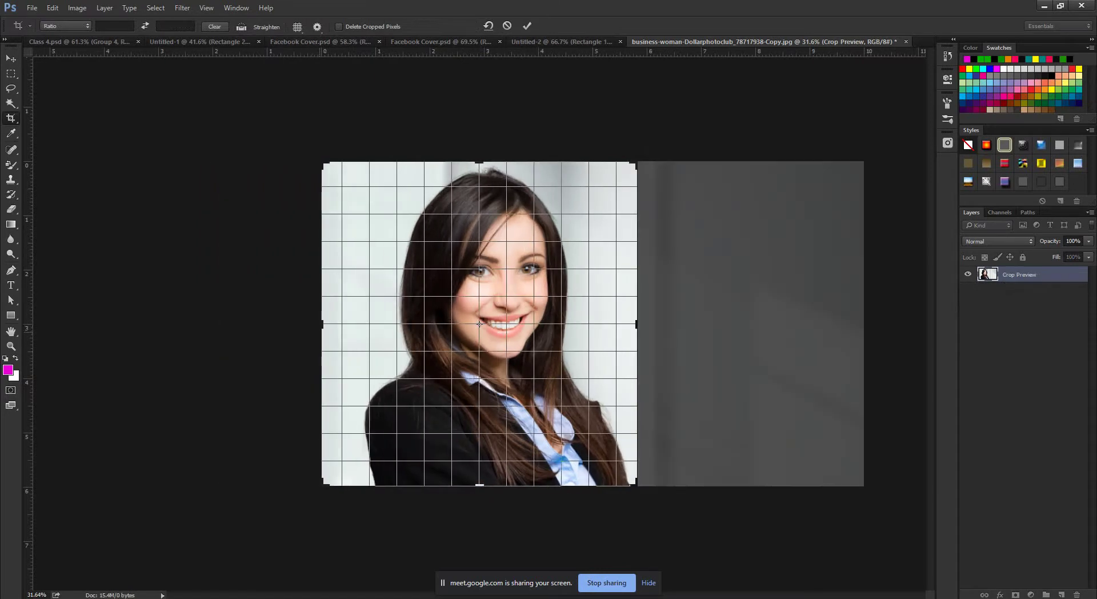
drag(323, 324, 359, 324)
key(Return)
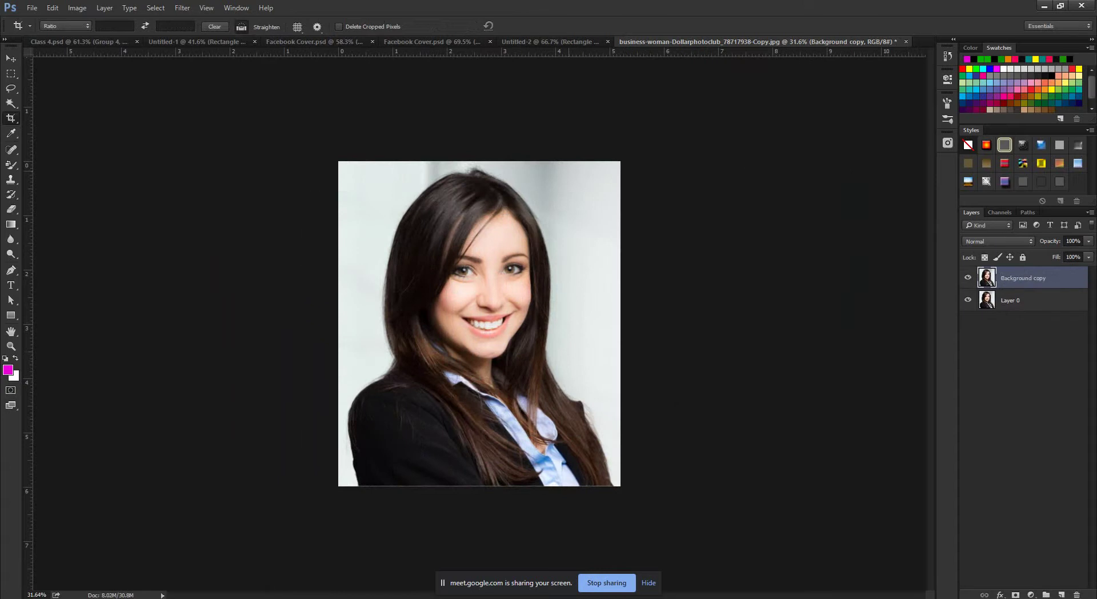
Free Transform the layer slightly left to reveal hidden pixels and commit it.
key(ctrl+t)
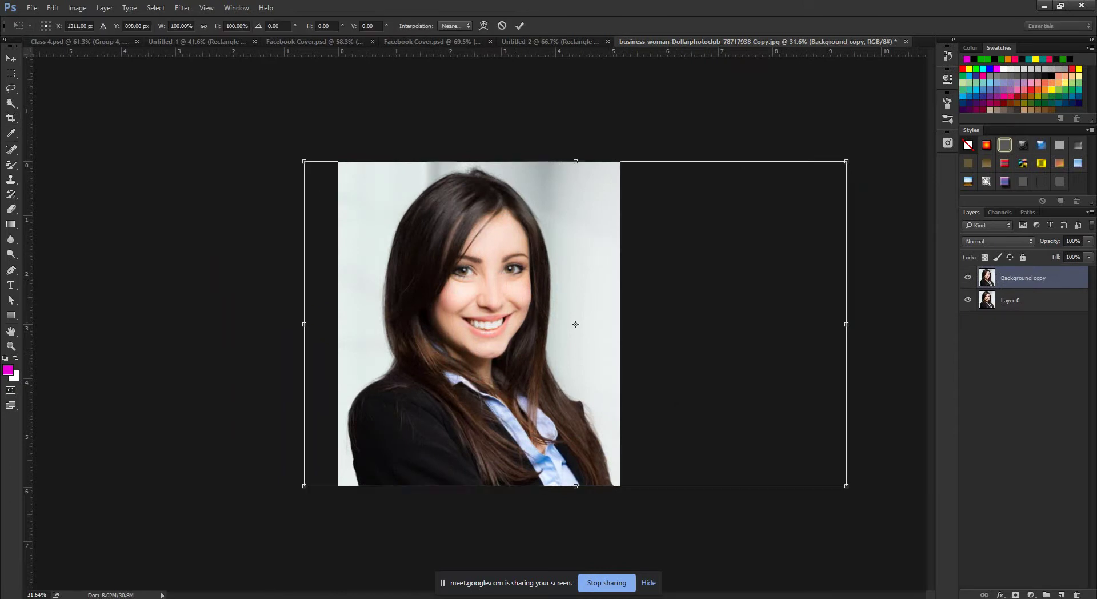
drag(575, 324, 553, 324)
click(520, 26)
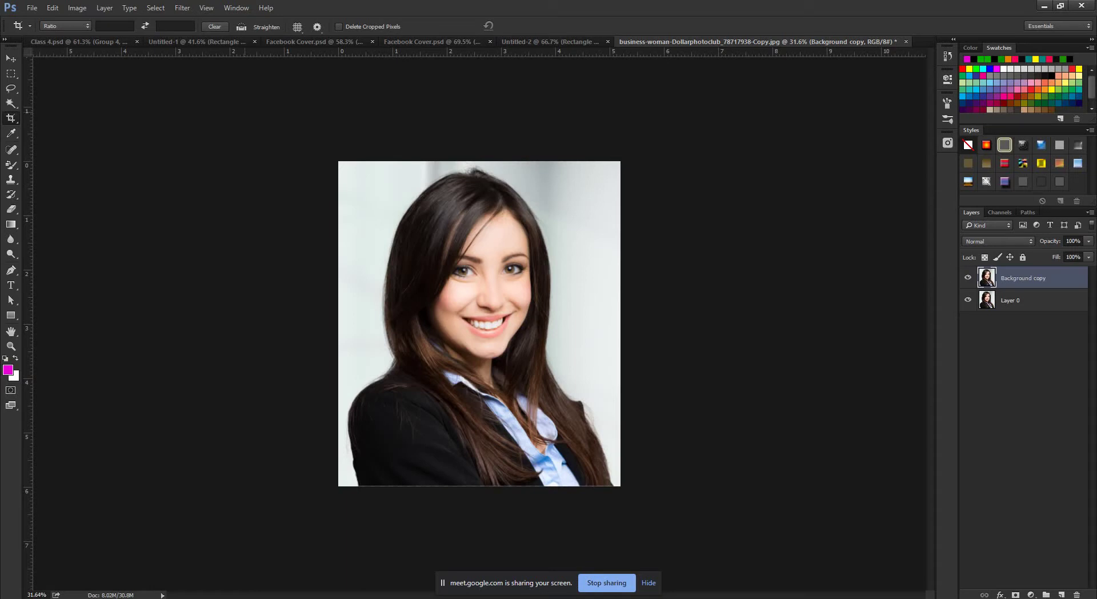
Look over the Crop tool's overlay and ratio presets, then switch to the Perspective Crop Tool.
click(297, 27)
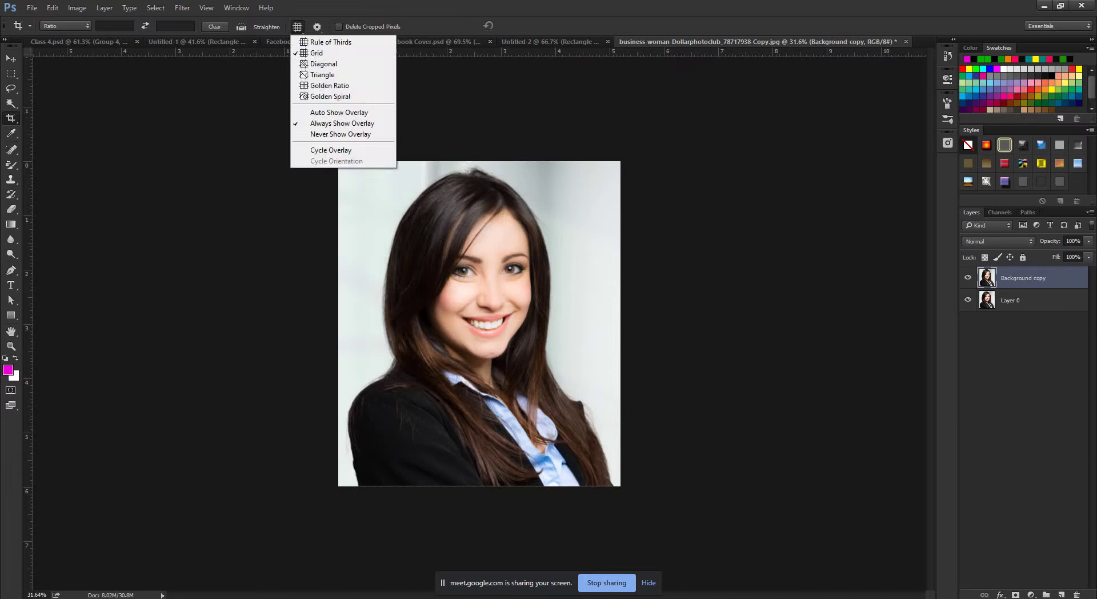
key(Escape)
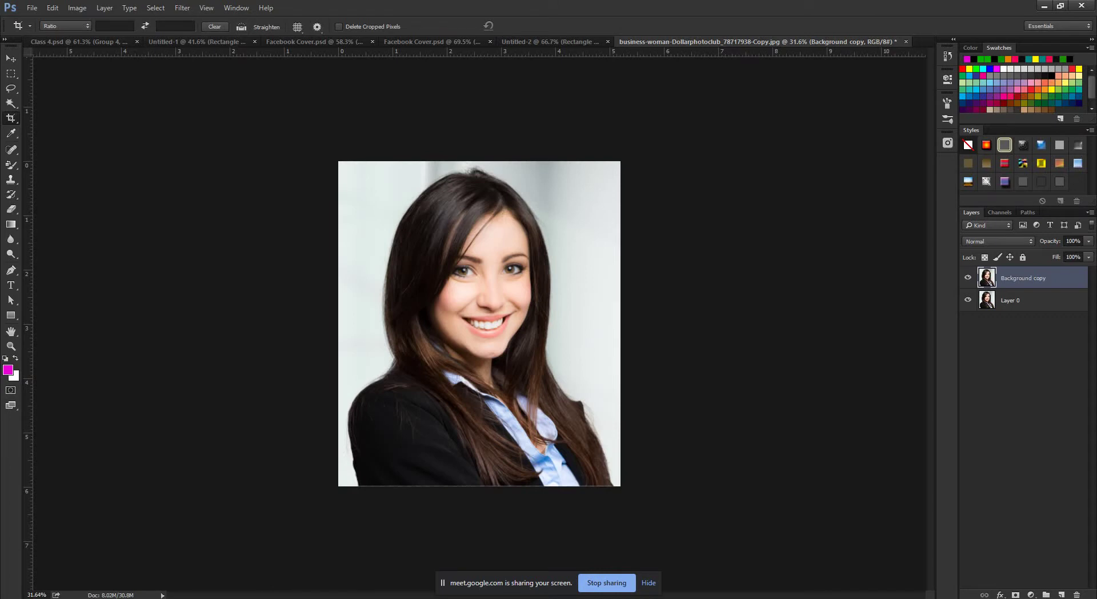
click(66, 25)
click(65, 26)
right_click(11, 118)
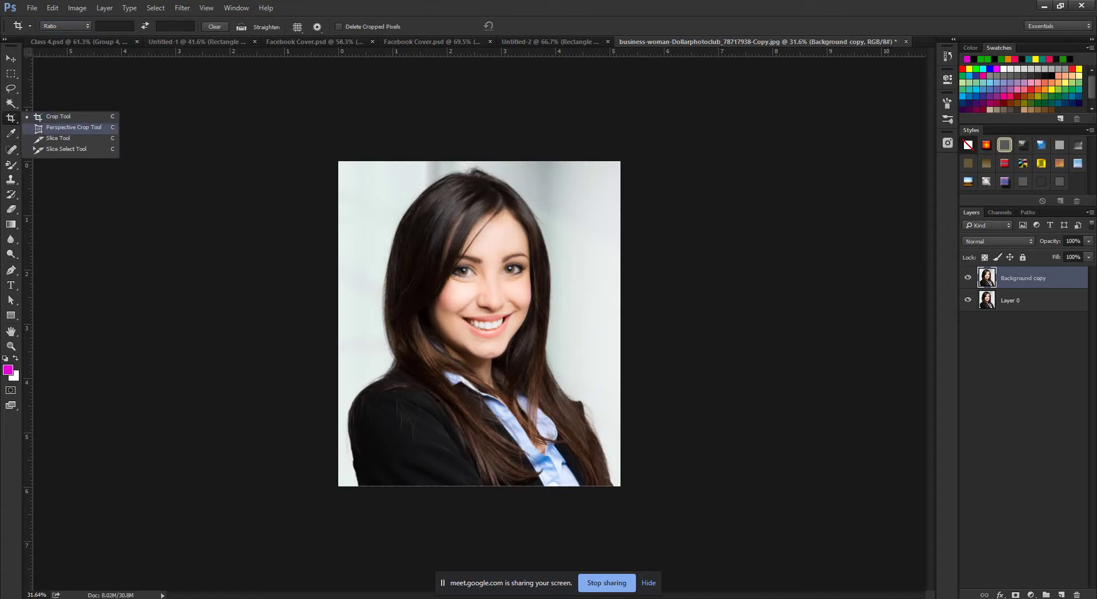
click(73, 126)
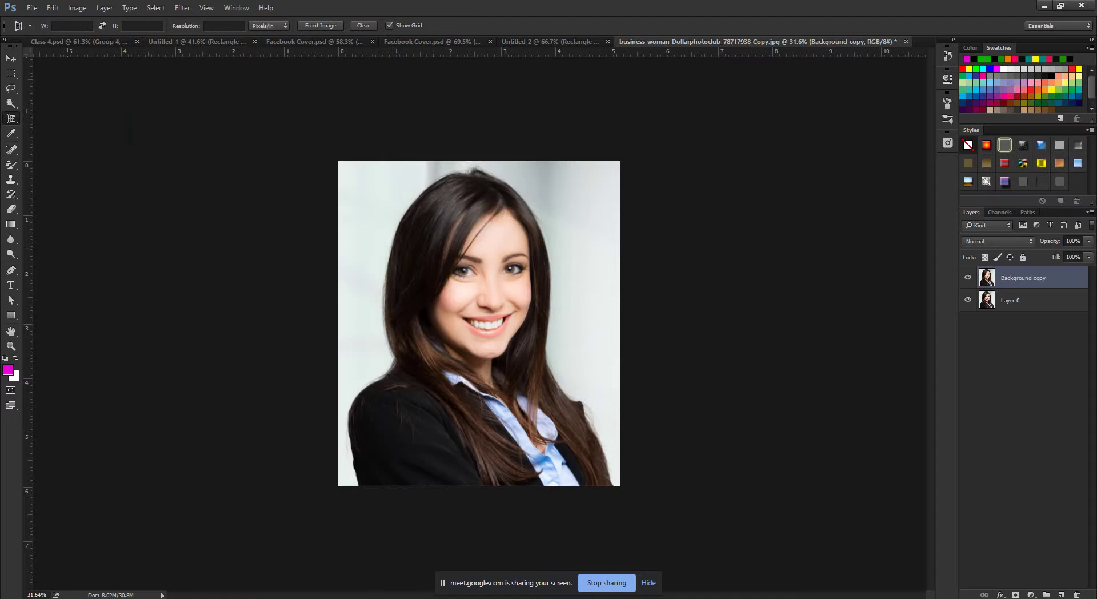
Undo the square crop so the business-woman photo returns to its full wide framing.
click(32, 7)
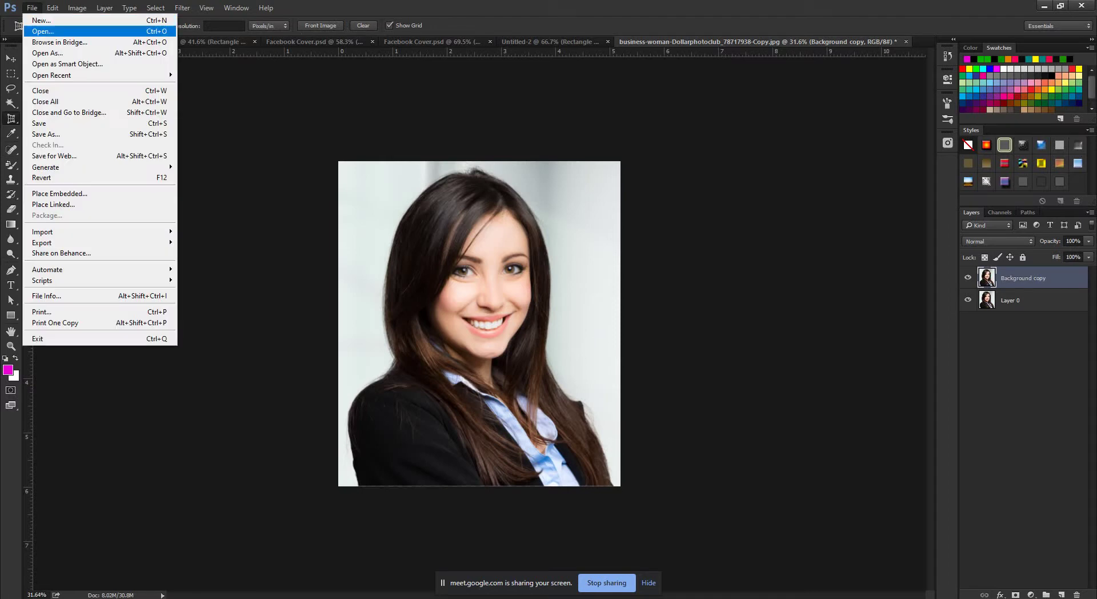
mouse_move(156, 8)
key(Escape)
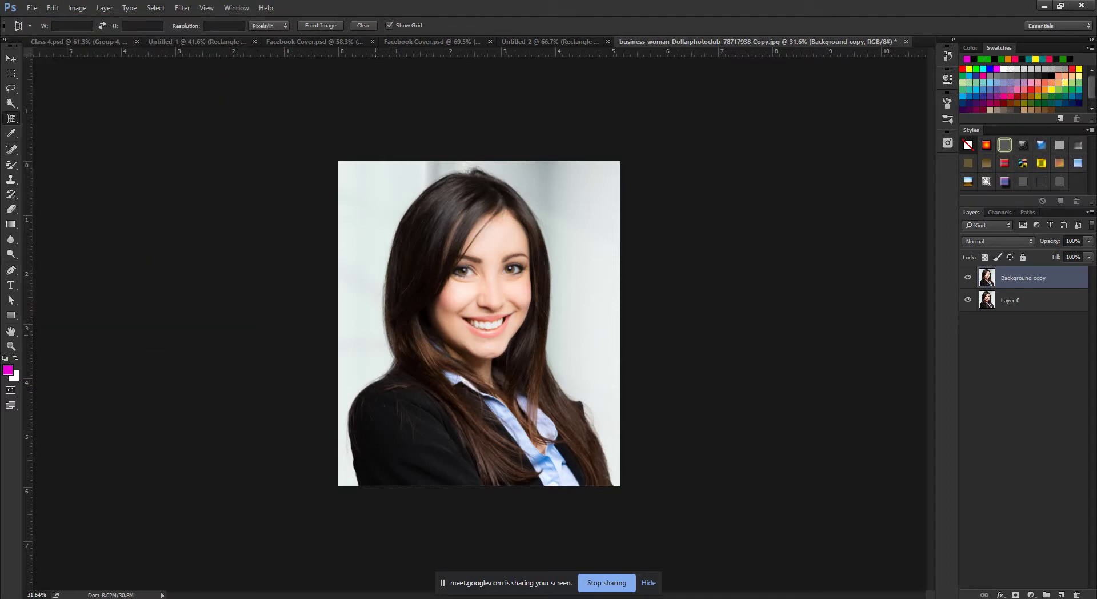
key(ctrl+z)
click(32, 8)
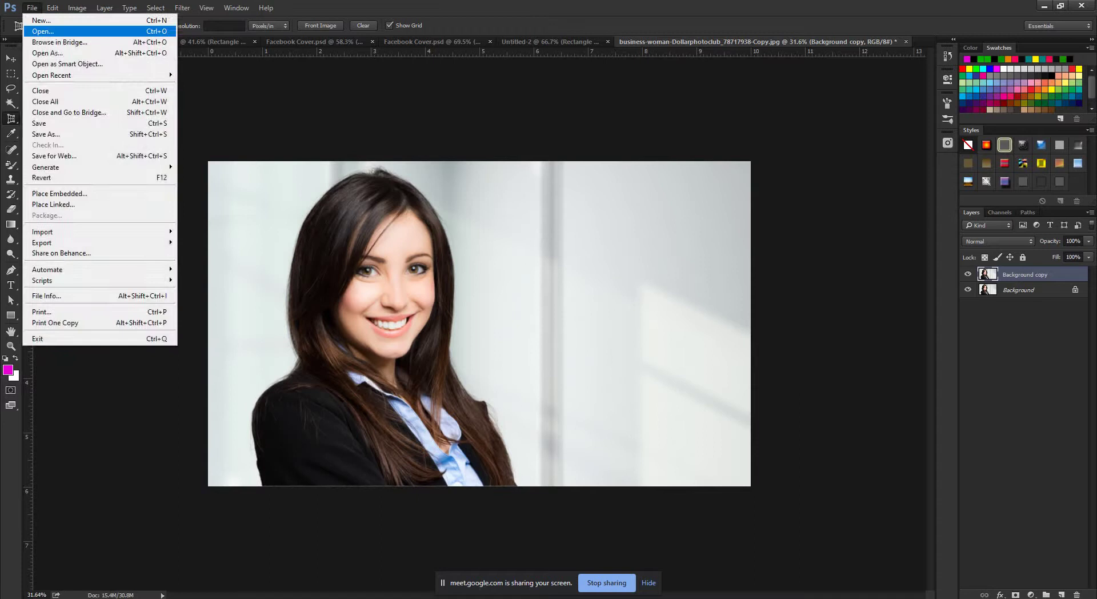
Open 01_preview1.jpg and ag-wall-corporate.jpg together from the Photoshop folder.
click(43, 31)
scroll(376, 175, down, 2)
scroll(376, 175, up, 2)
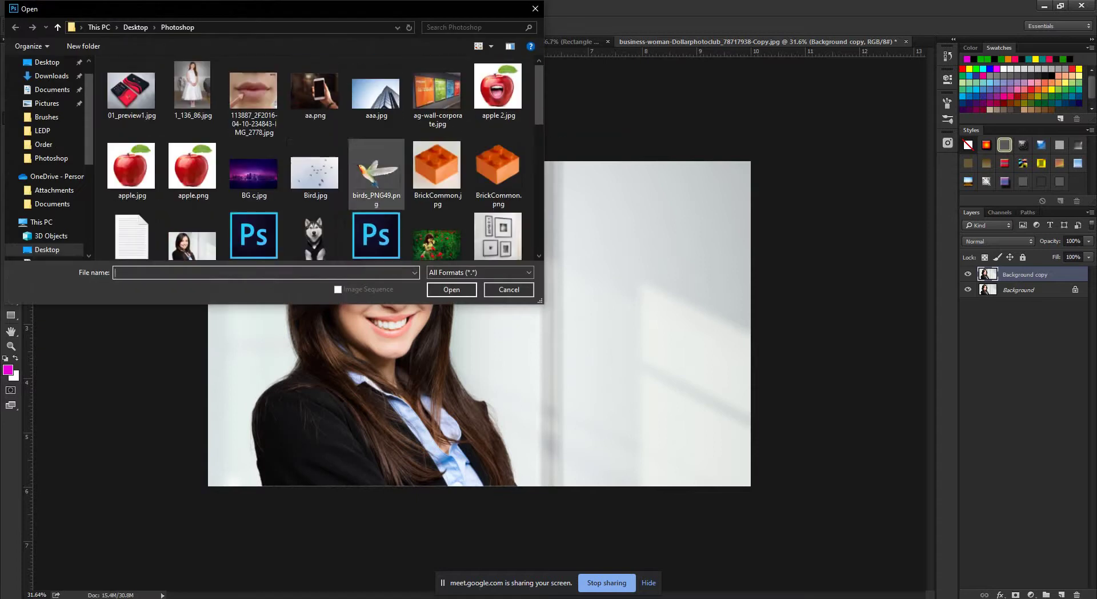
click(131, 89)
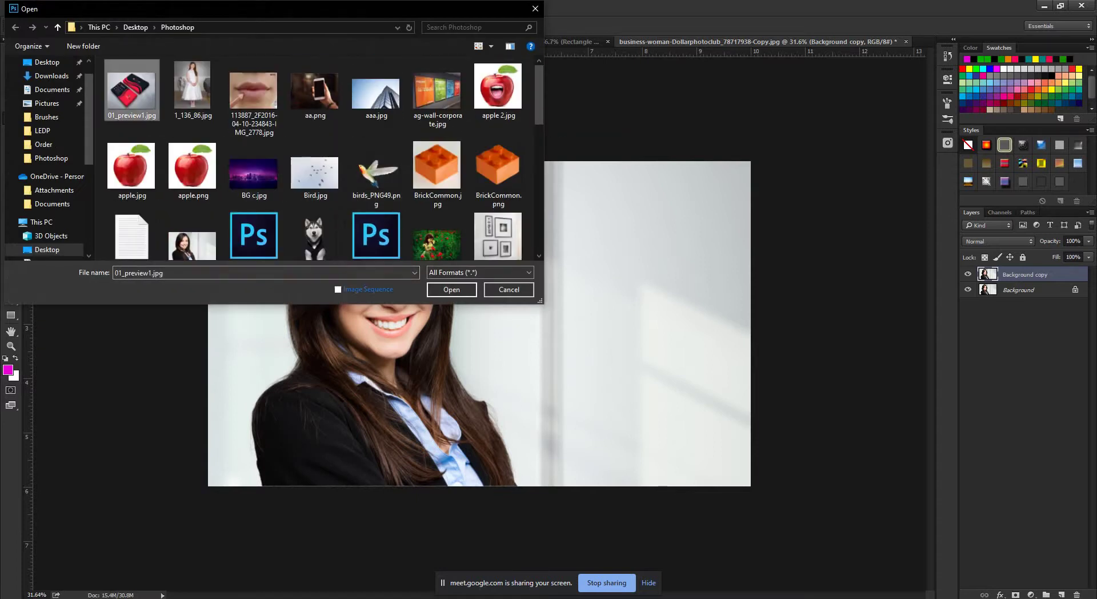
ctrl+click(438, 95)
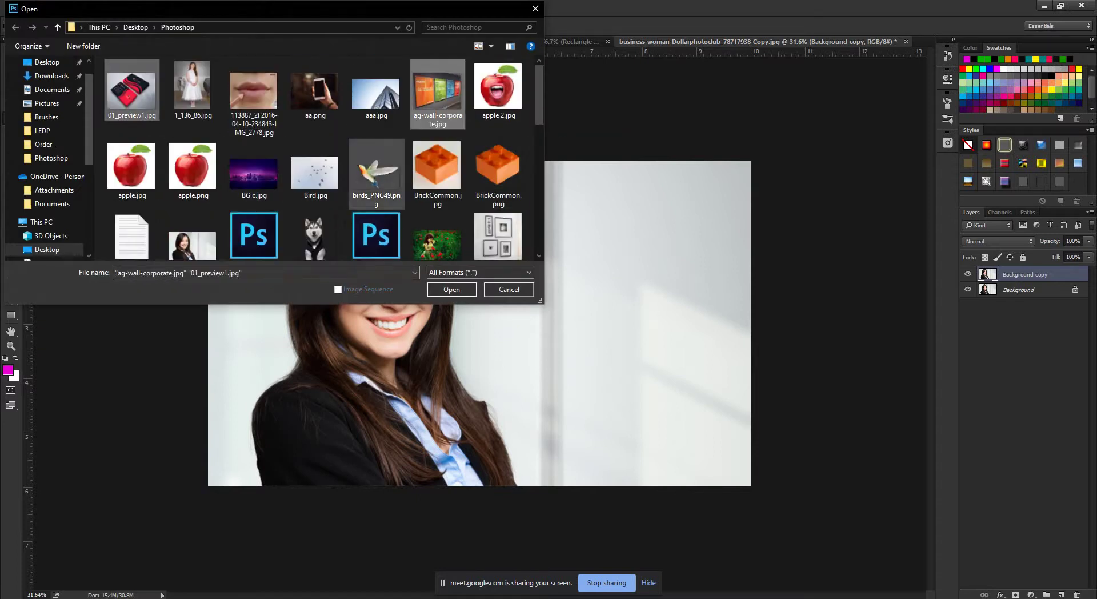
scroll(376, 171, down, 2)
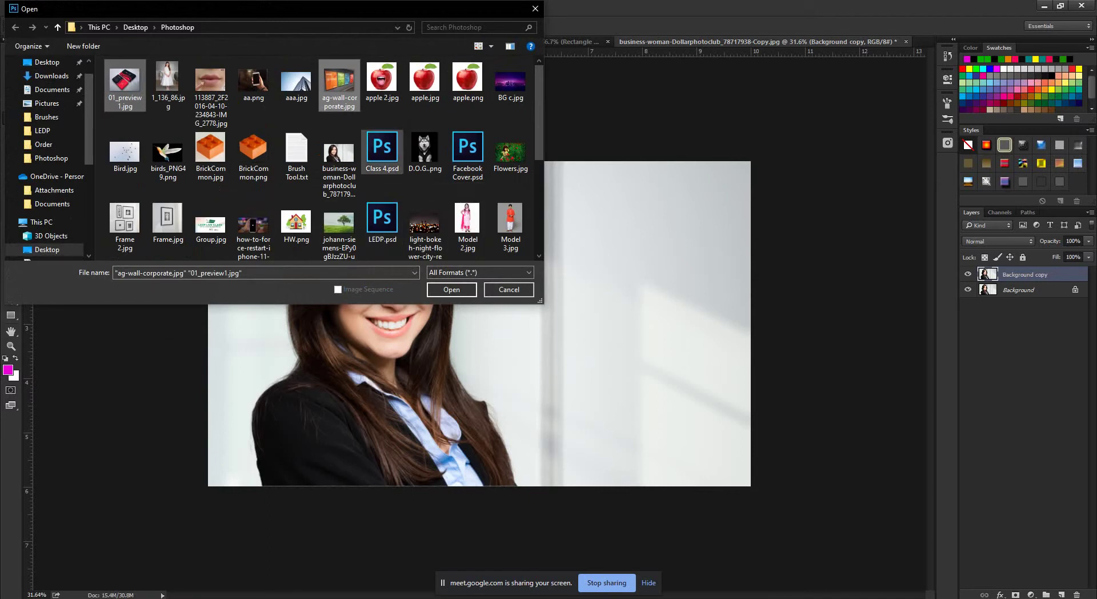
scroll(382, 214, down, 1)
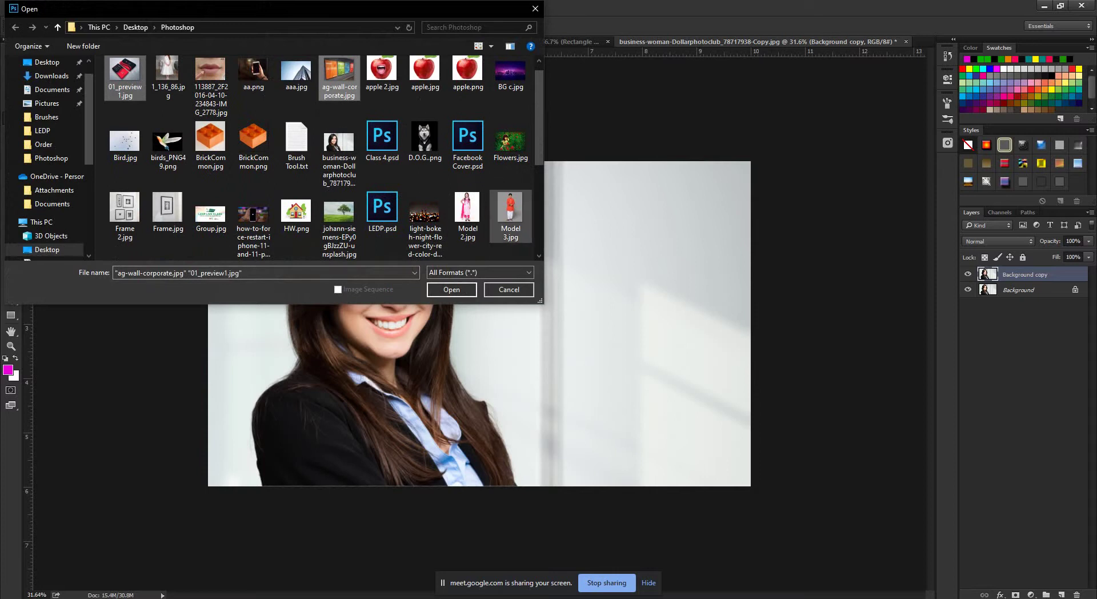
scroll(254, 228, up, 1)
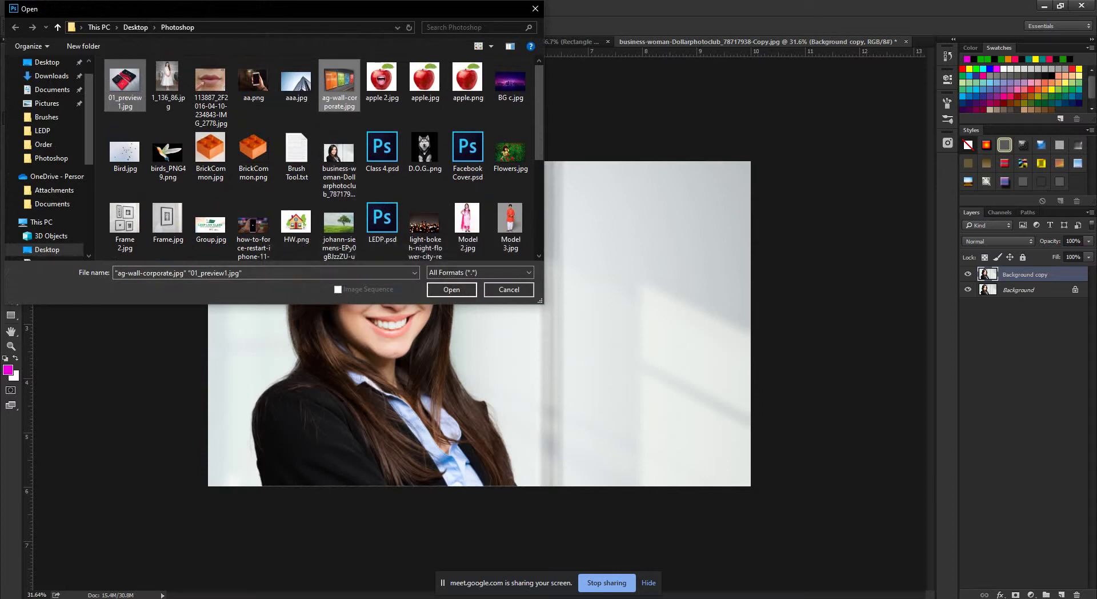
scroll(425, 151, down, 1)
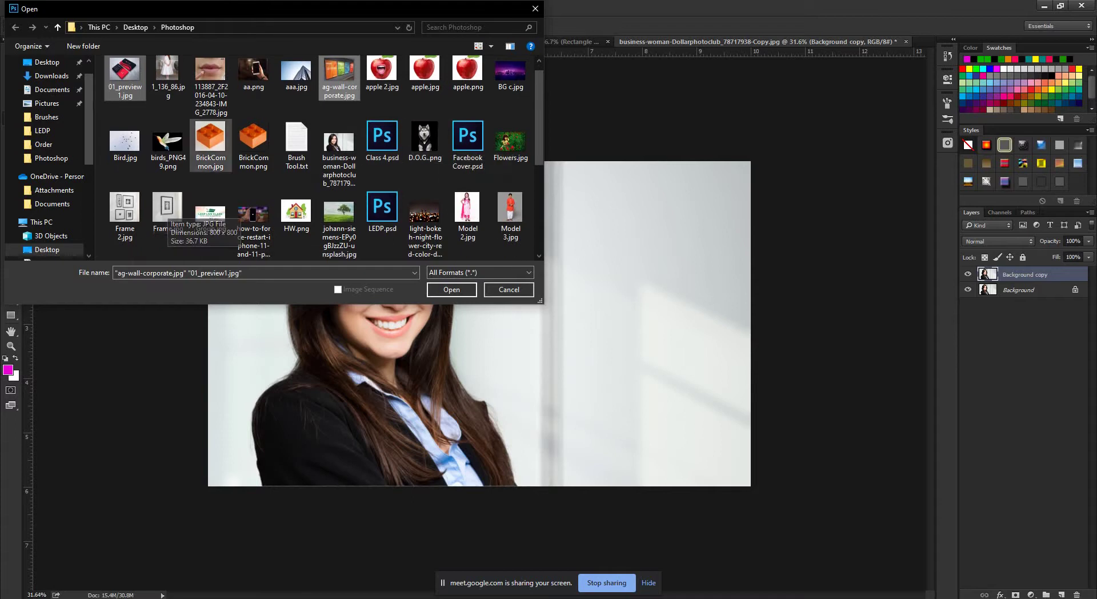
key(Return)
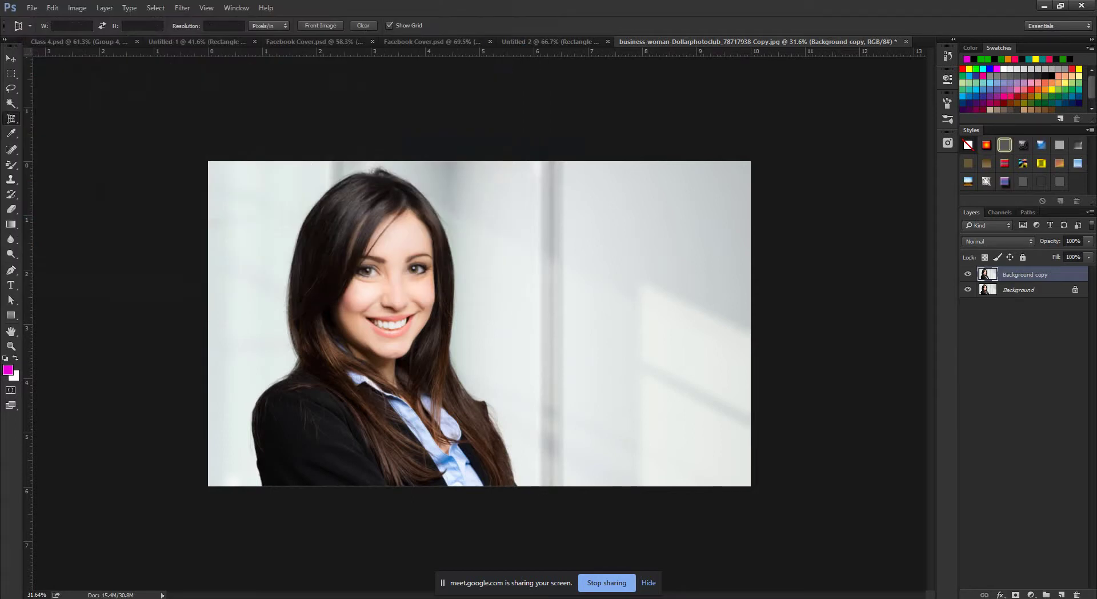
In File Explorer, go to the Desktop's Photoshop folder and maximize the window.
key(alt+Tab)
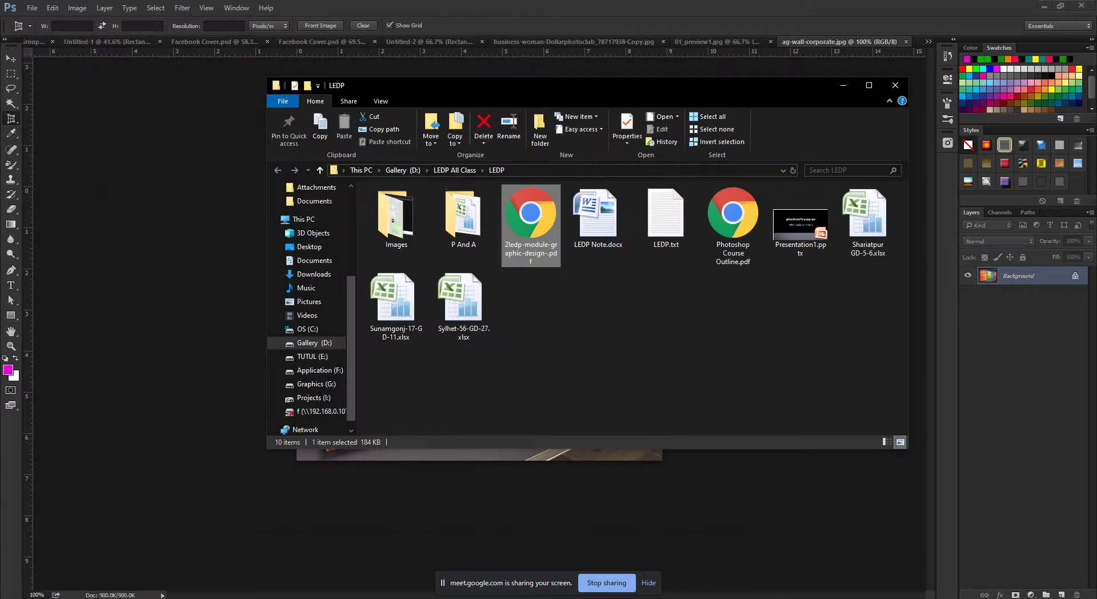
scroll(308, 308, up, 5)
scroll(309, 309, up, 3)
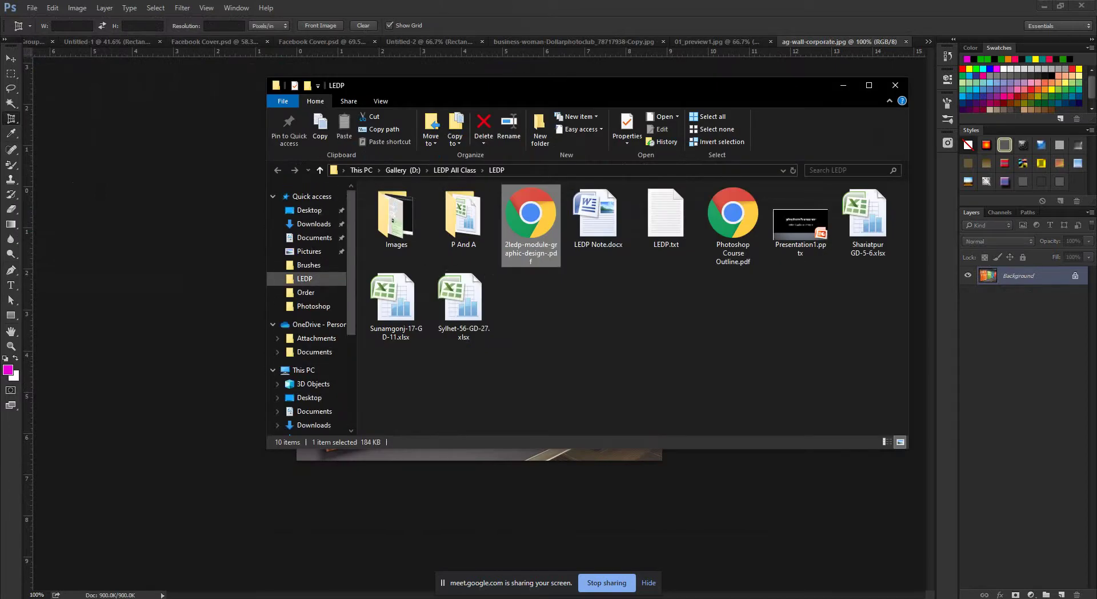
click(309, 209)
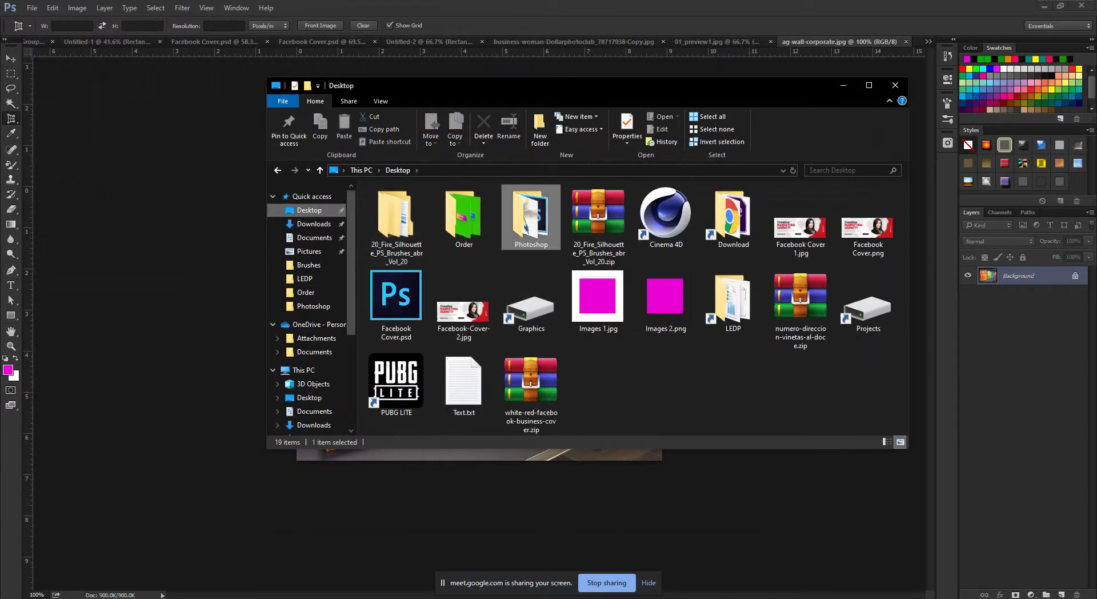
double_click(531, 220)
click(868, 85)
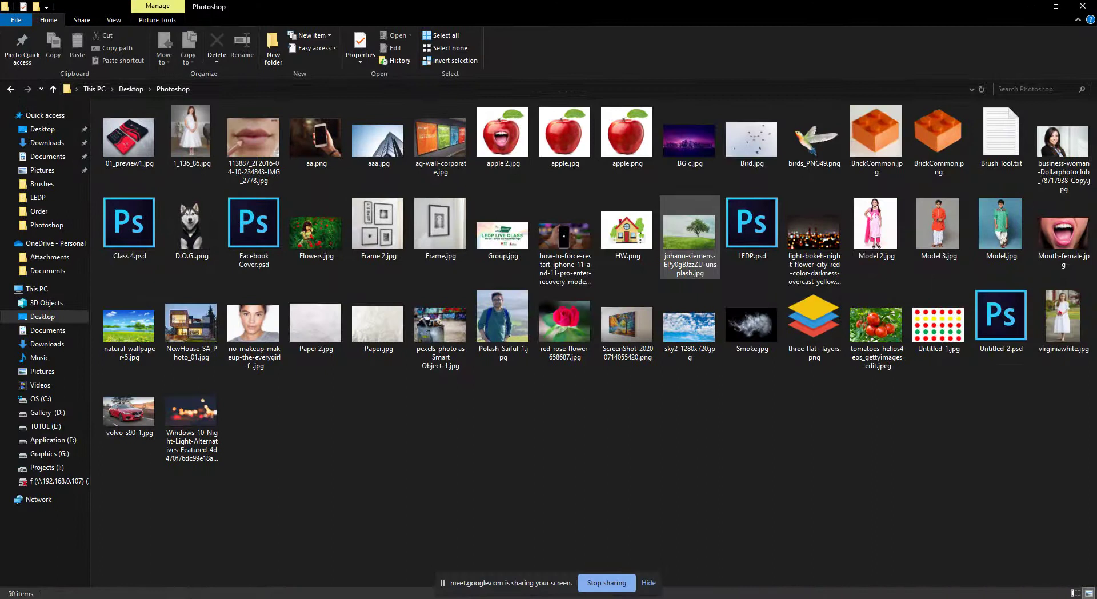
Drag ScreenShot_20200714055420.png into Photoshop to open it as a new document.
scroll(691, 269, up, 3)
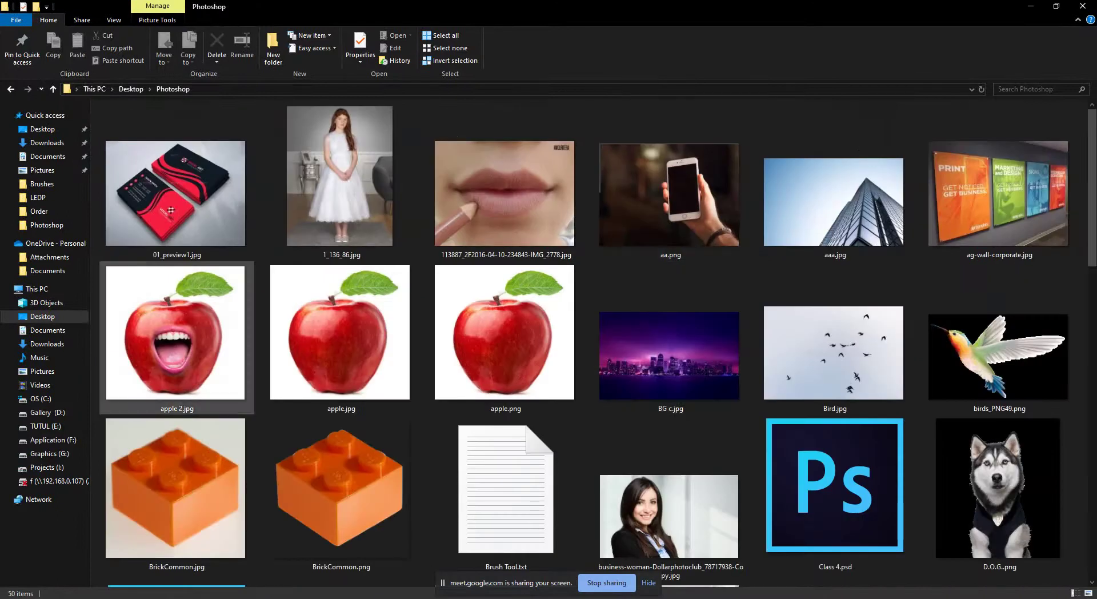
scroll(723, 337, down, 3)
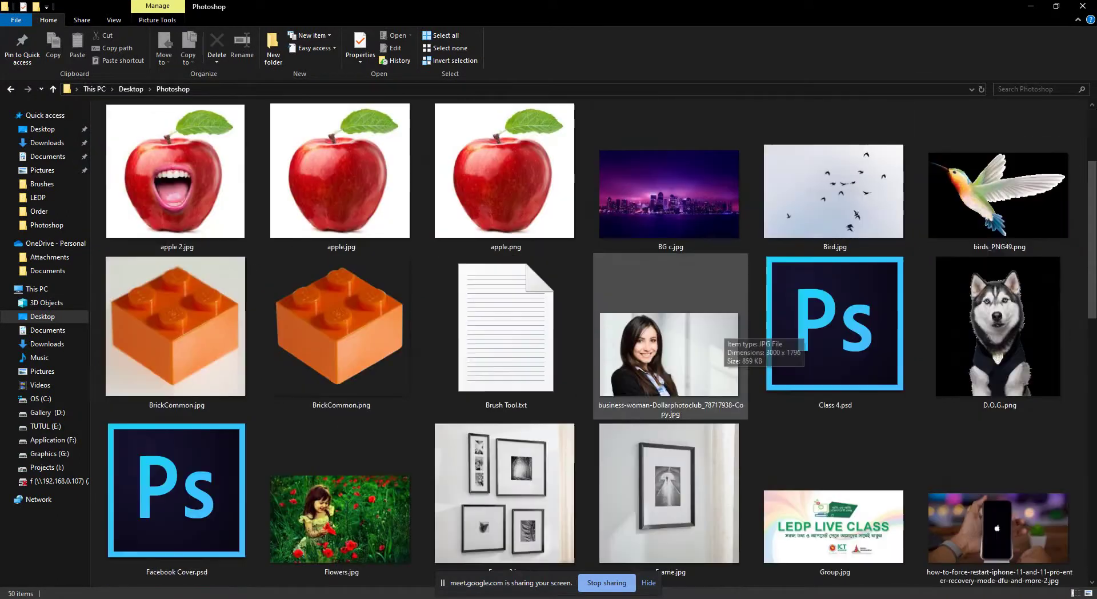
scroll(800, 320, down, 3)
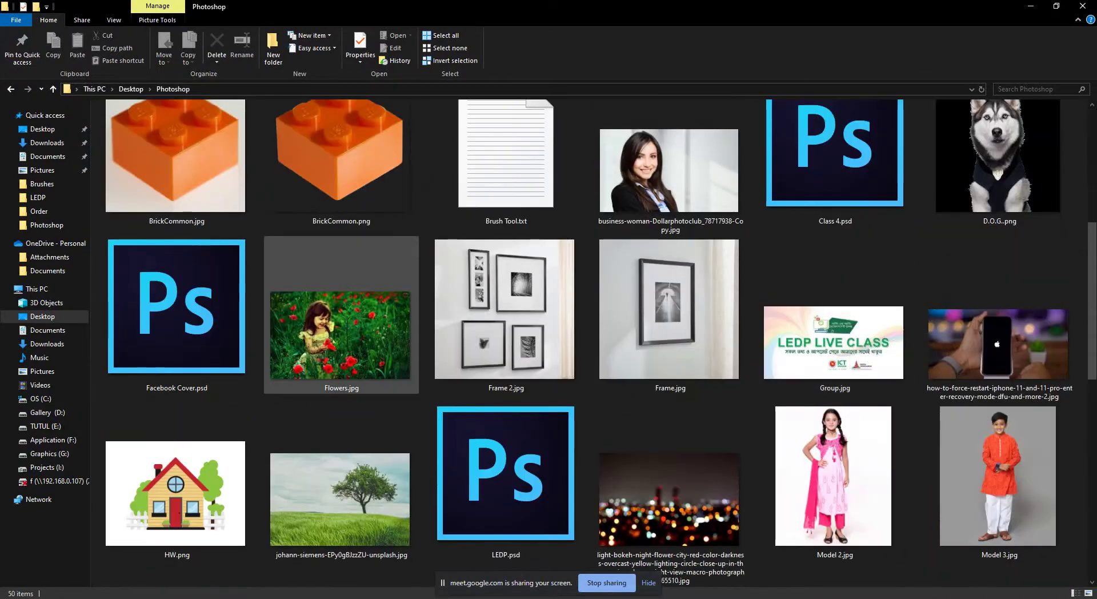
scroll(343, 320, down, 3)
scroll(834, 343, down, 6)
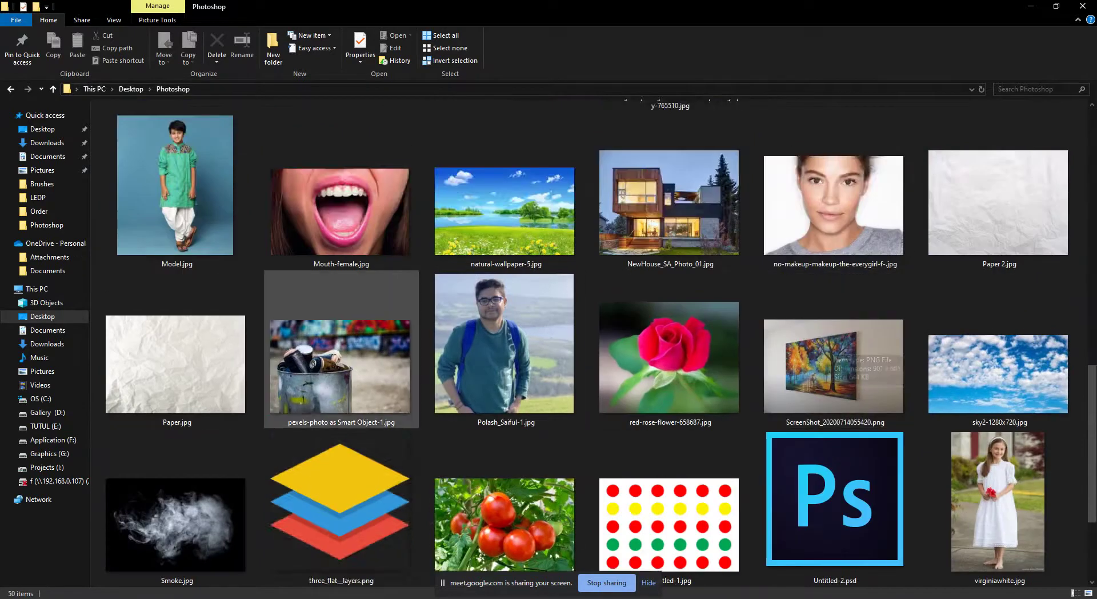
scroll(341, 348, down, 3)
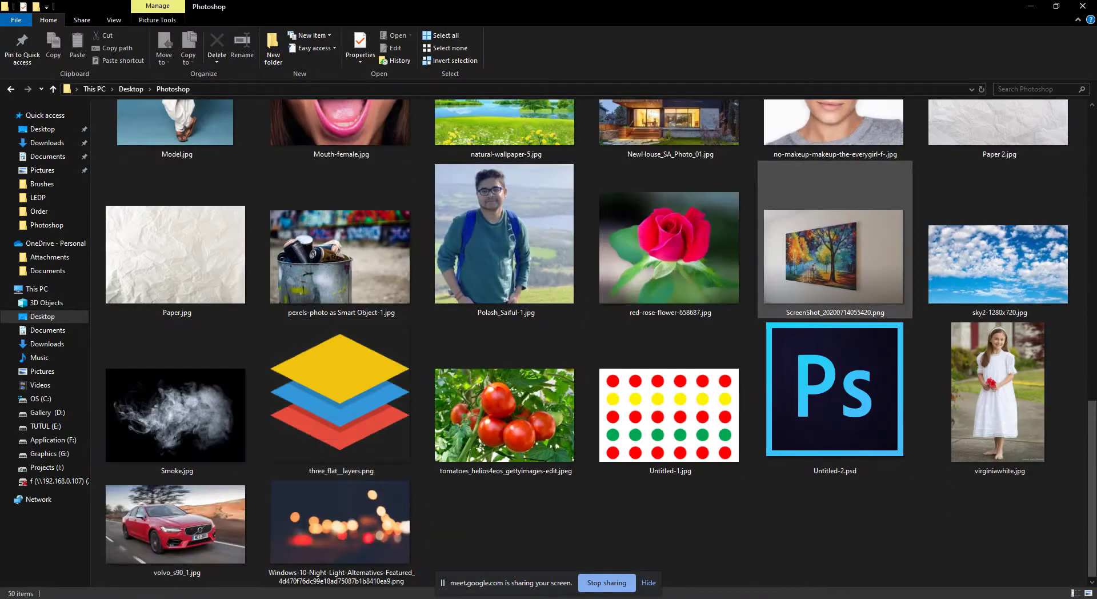
mouse_move(833, 234)
mouse_down()
mouse_move(204, 510)
mouse_move(235, 572)
mouse_move(247, 576)
mouse_move(358, 341)
mouse_up()
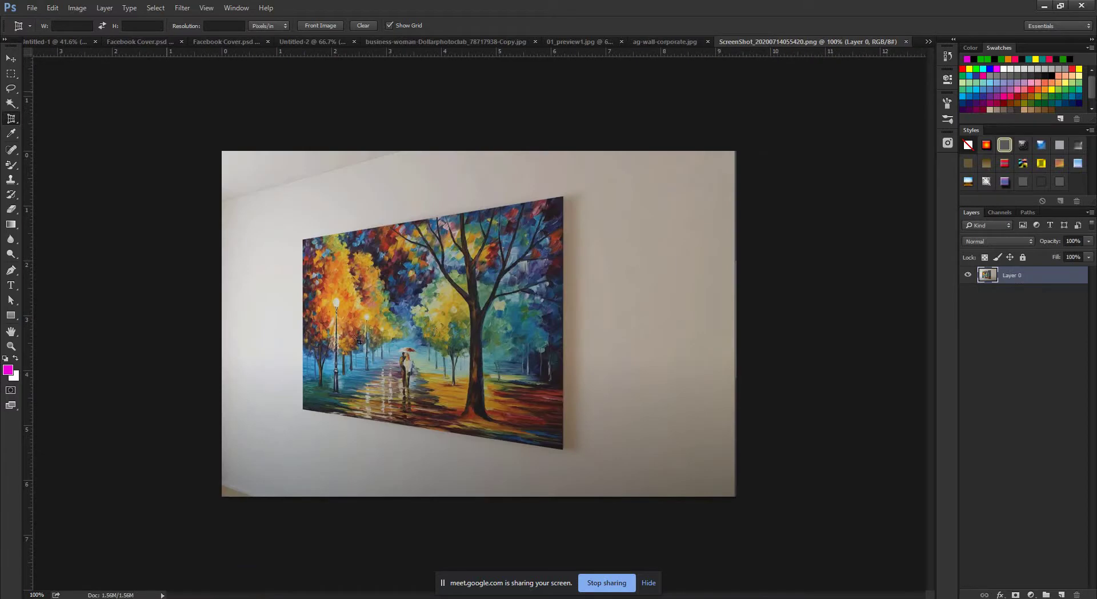
Place a perspective crop box on the wall painting's four corners, refitting the bottom-left corner.
key(Return)
key(Tab)
key(Tab)
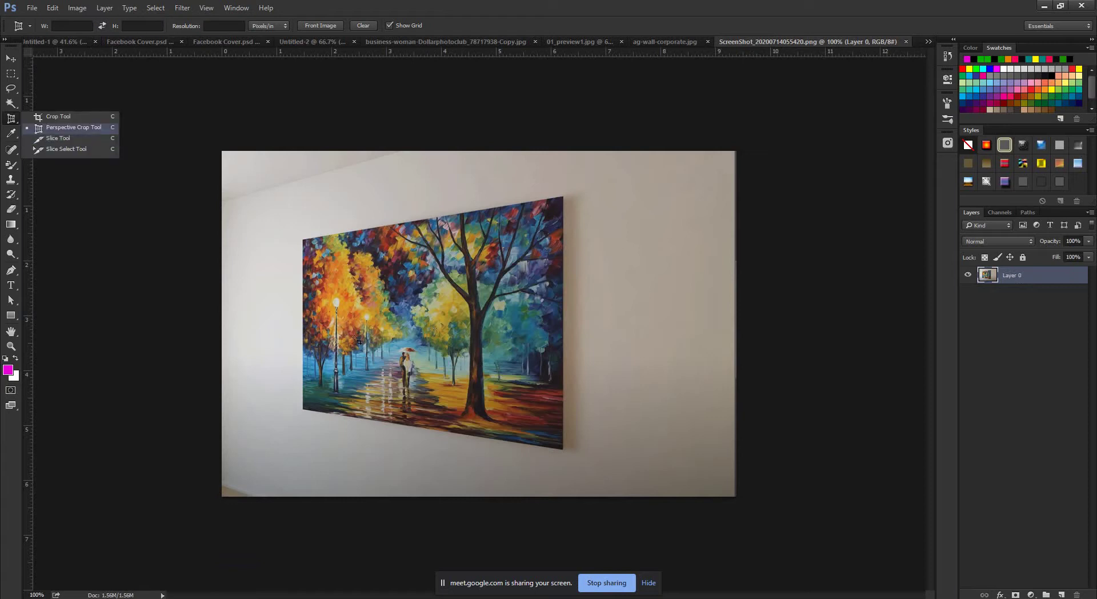
key(Escape)
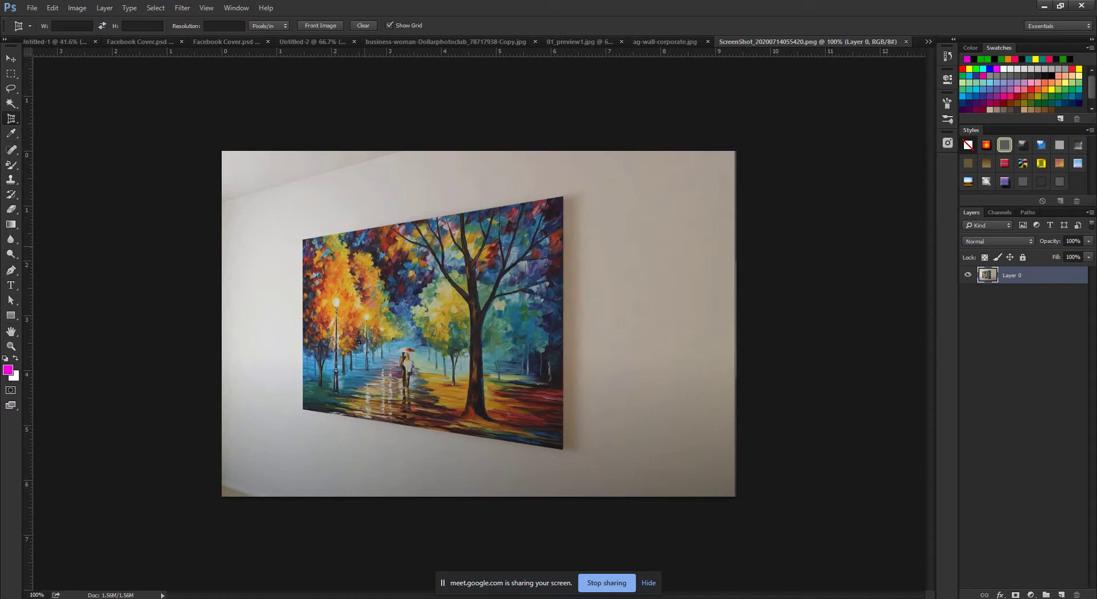
scroll(358, 341, up, 2)
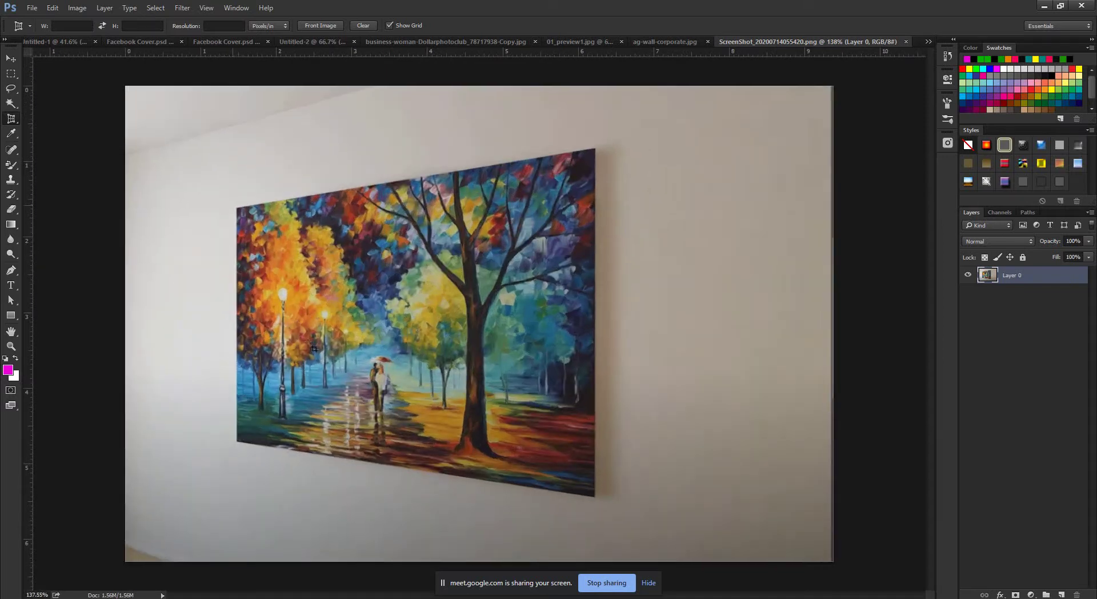
click(237, 208)
click(594, 149)
click(589, 184)
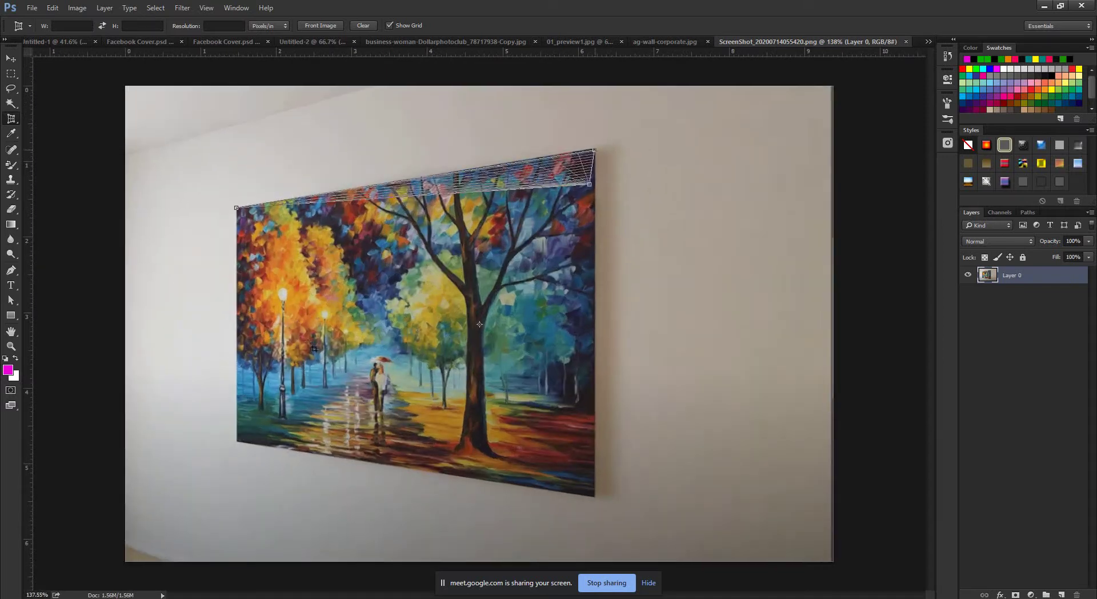
click(593, 495)
click(241, 464)
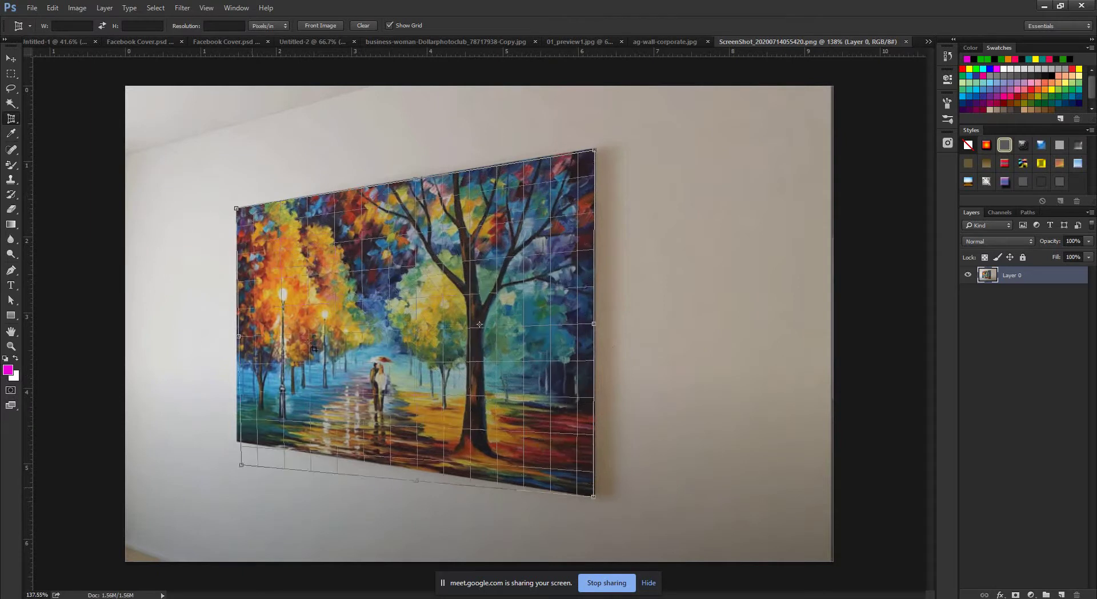
drag(242, 464, 238, 441)
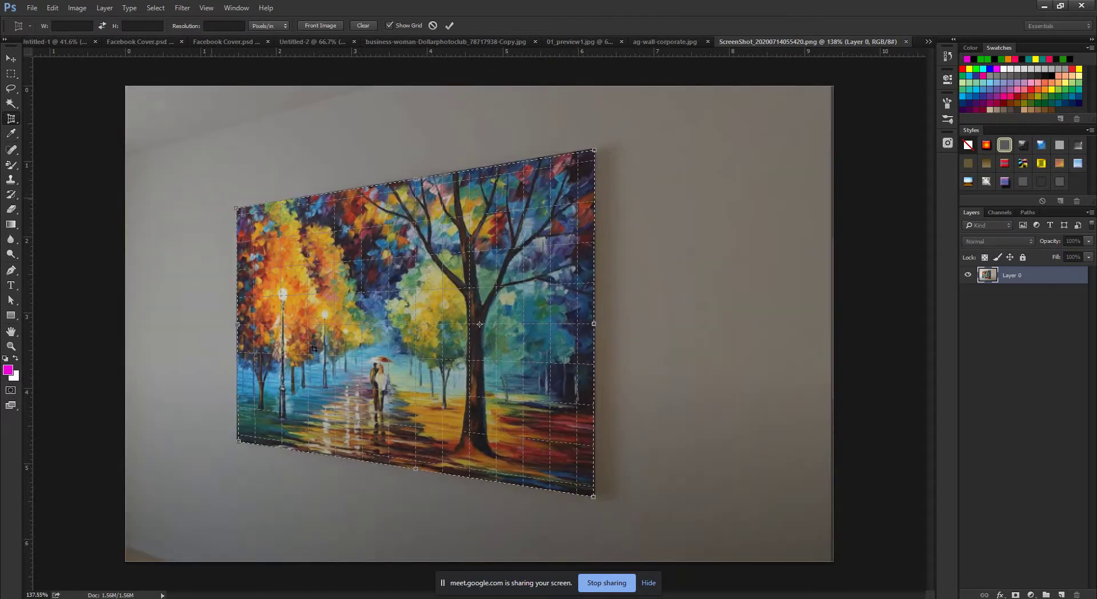
scroll(213, 198, up, 10)
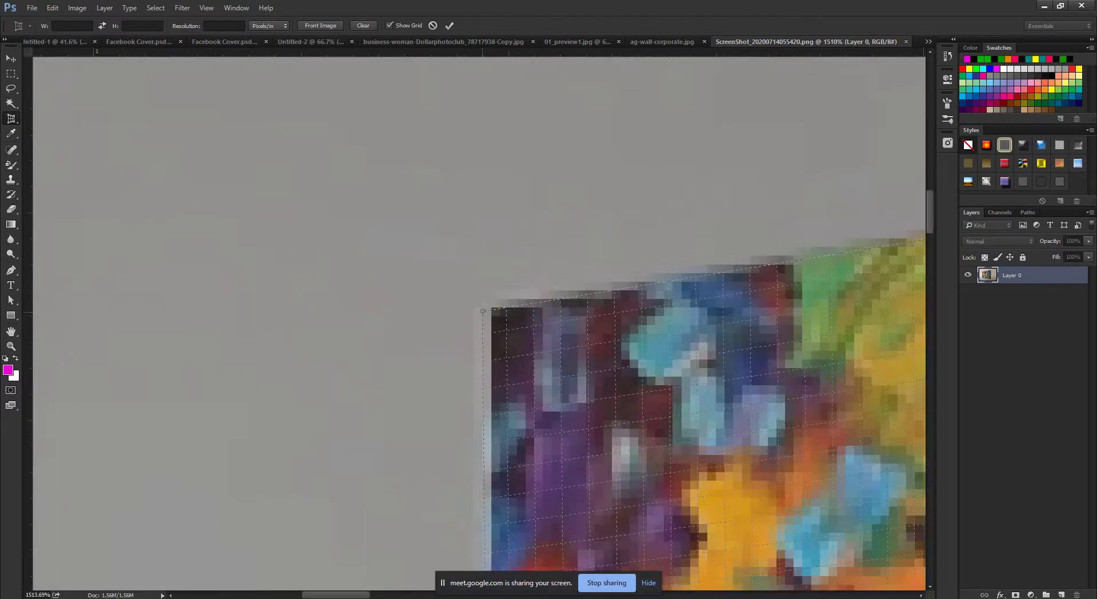
Align the top-left and bottom-right crop corners with the painting and commit the perspective crop.
drag(482, 311, 495, 313)
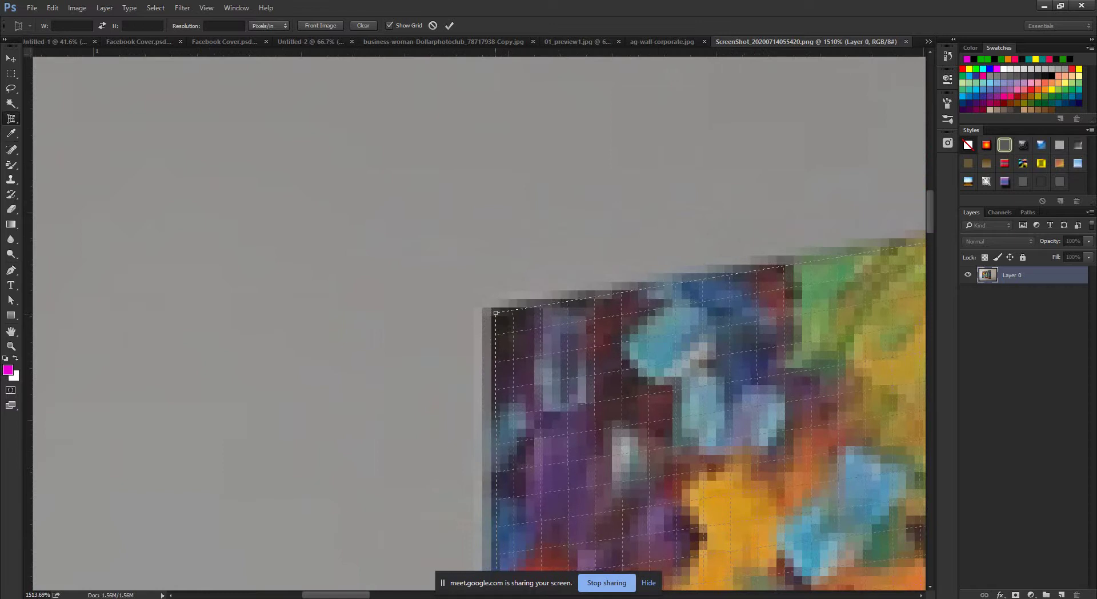
scroll(495, 312, down, 8)
scroll(449, 273, up, 7)
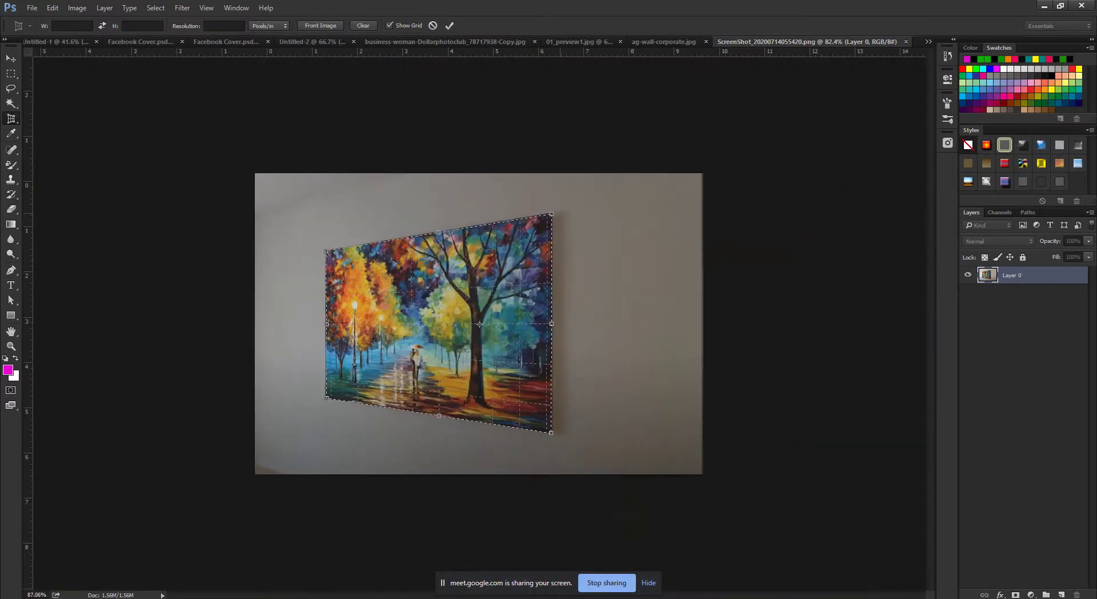
scroll(449, 273, up, 2)
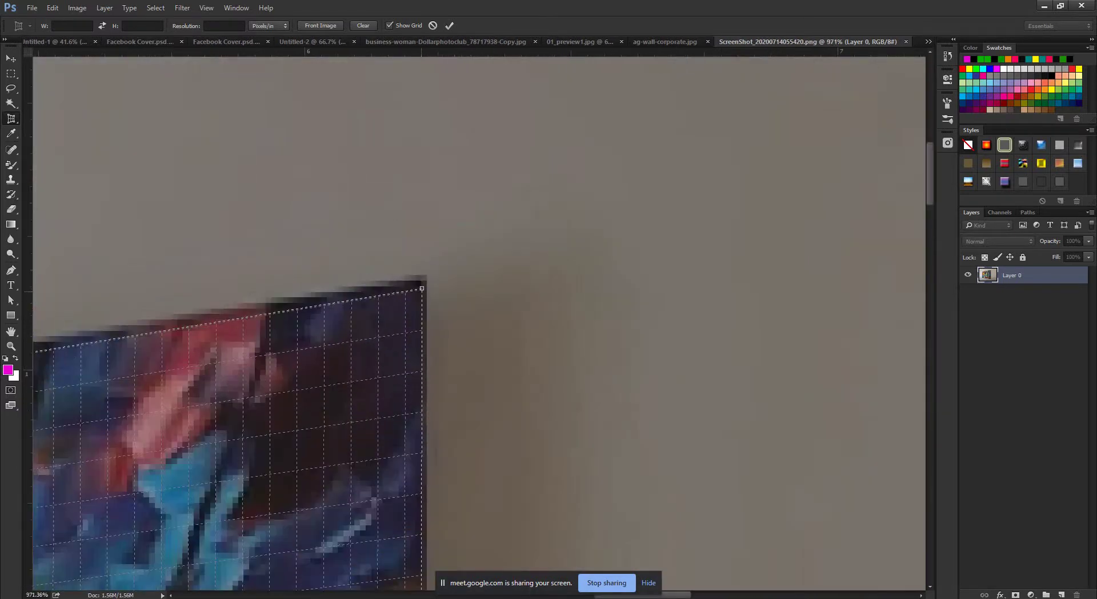
scroll(479, 320, down, 9)
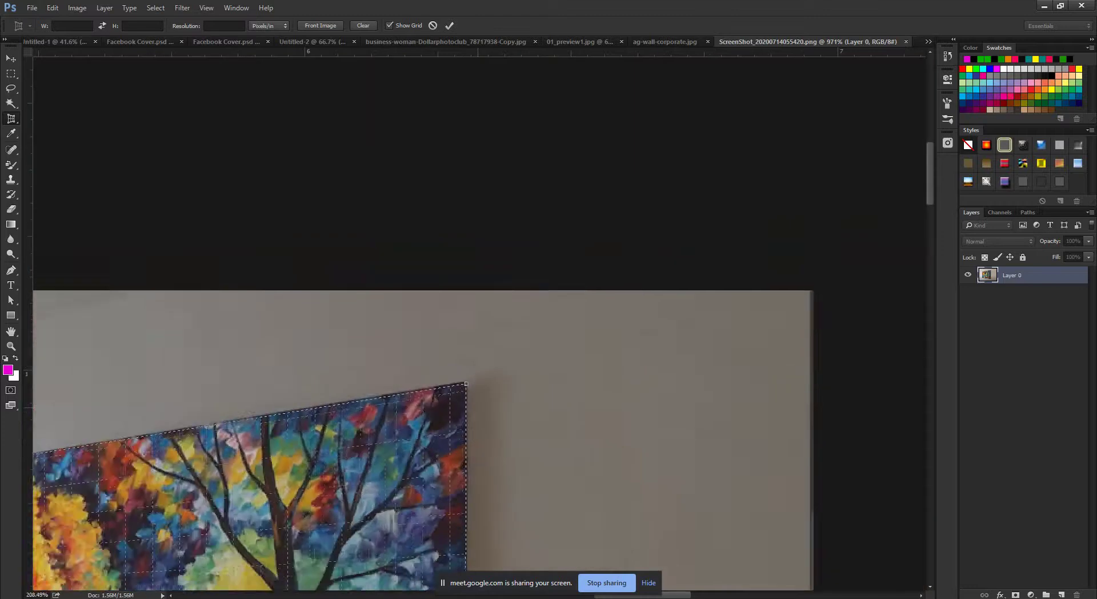
scroll(576, 474, up, 10)
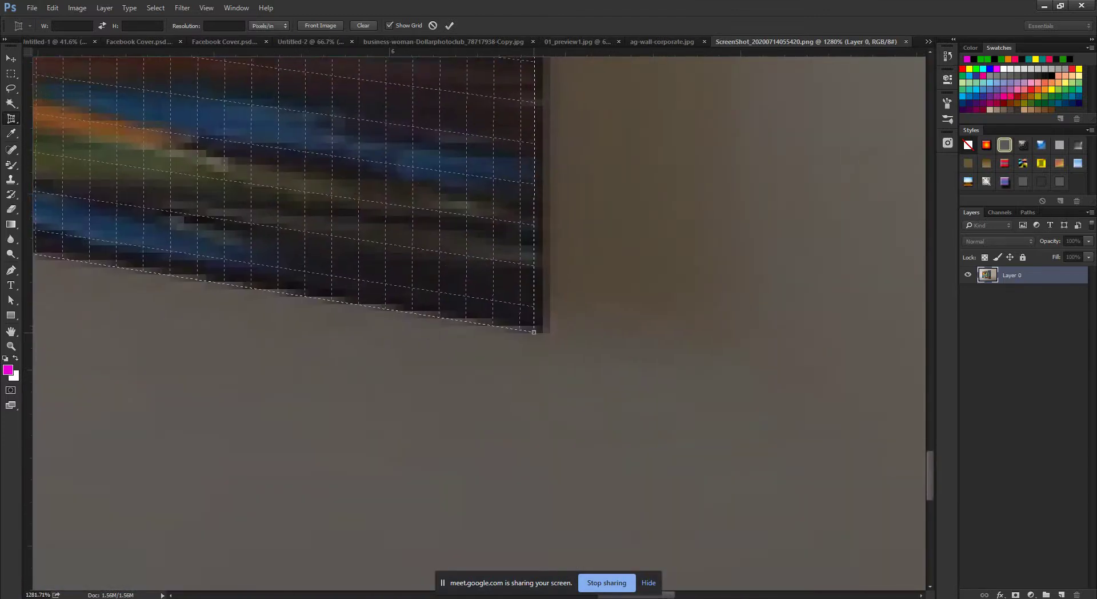
drag(534, 331, 537, 319)
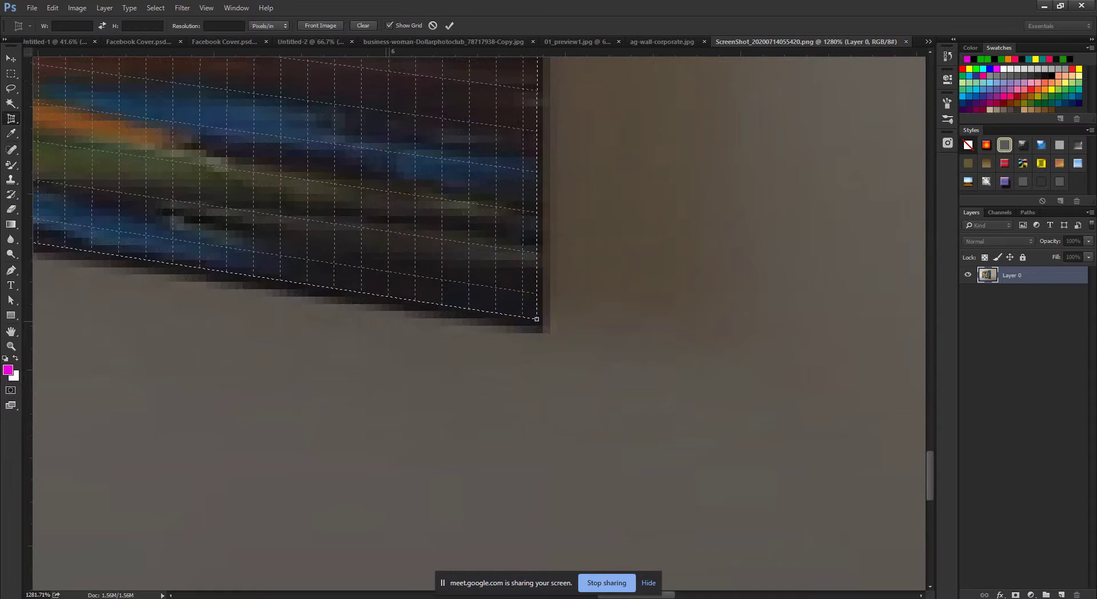
scroll(572, 469, down, 10)
scroll(282, 401, up, 11)
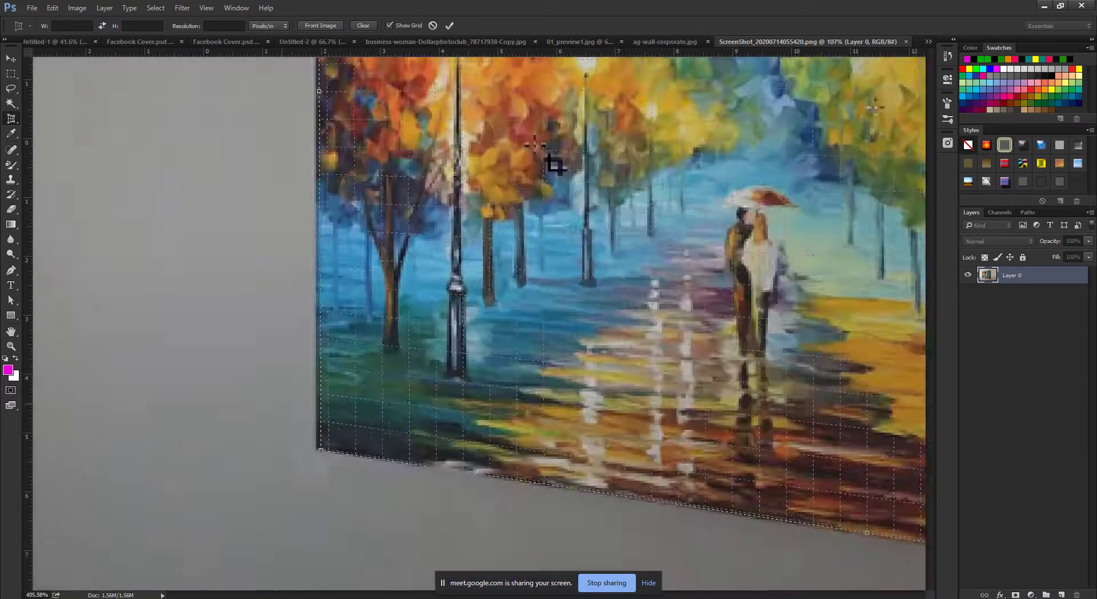
scroll(646, 320, down, 3)
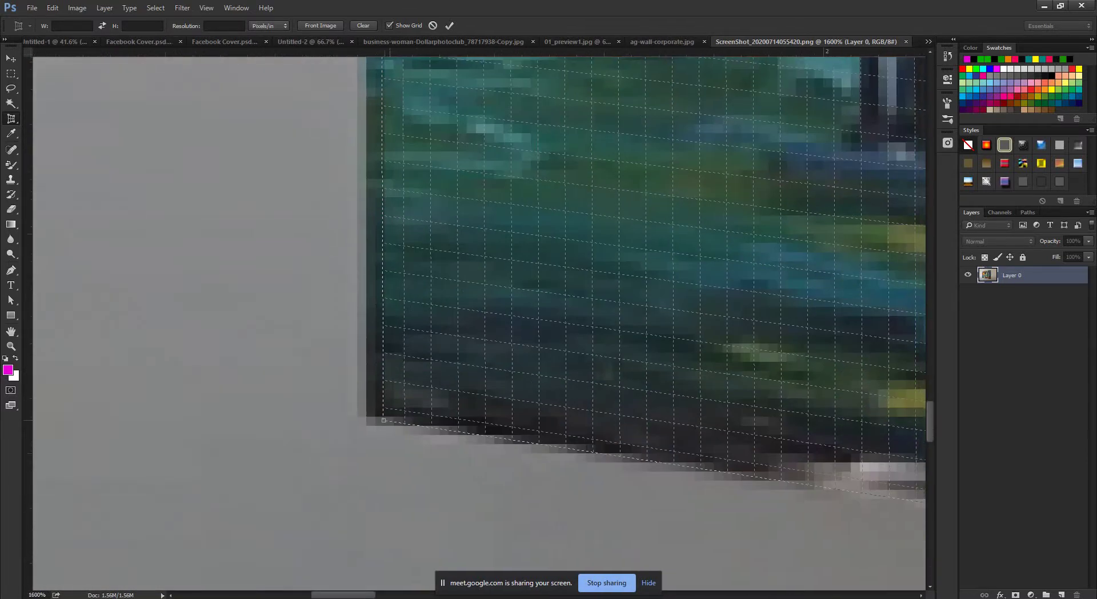
scroll(394, 400, down, 10)
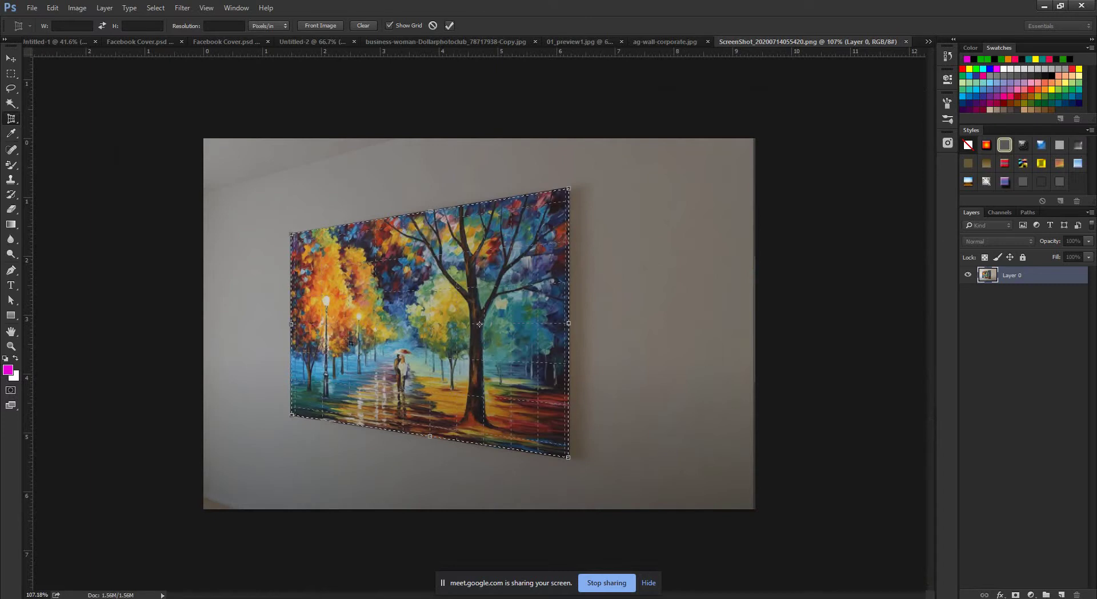
key(Return)
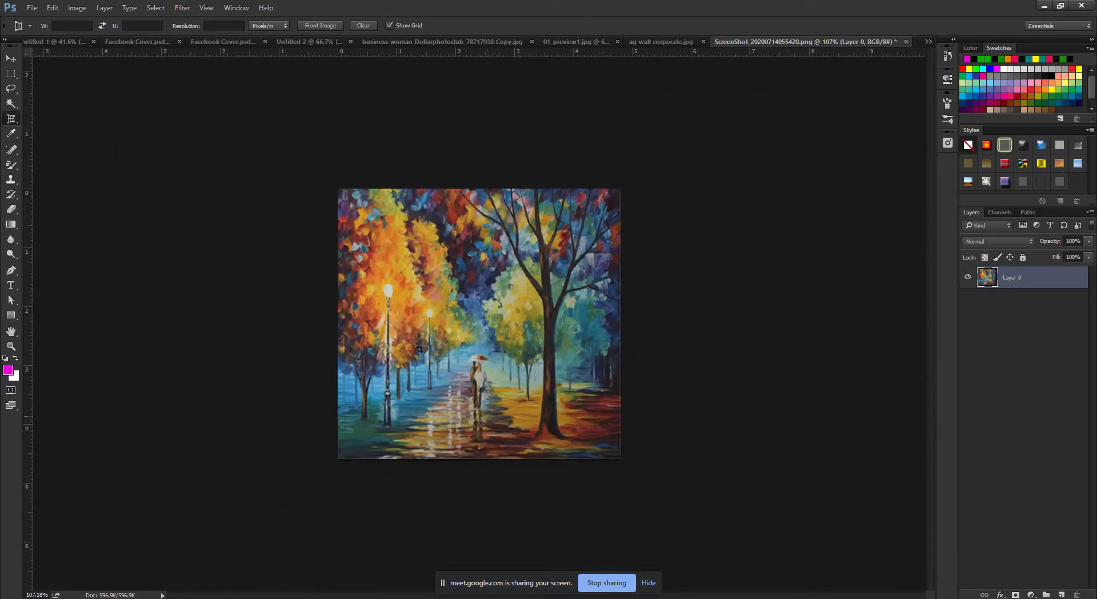
Keep the Perspective Crop Tool selected and switch to the ag-wall-corporate.jpg document.
scroll(420, 347, up, 3)
scroll(421, 346, down, 5)
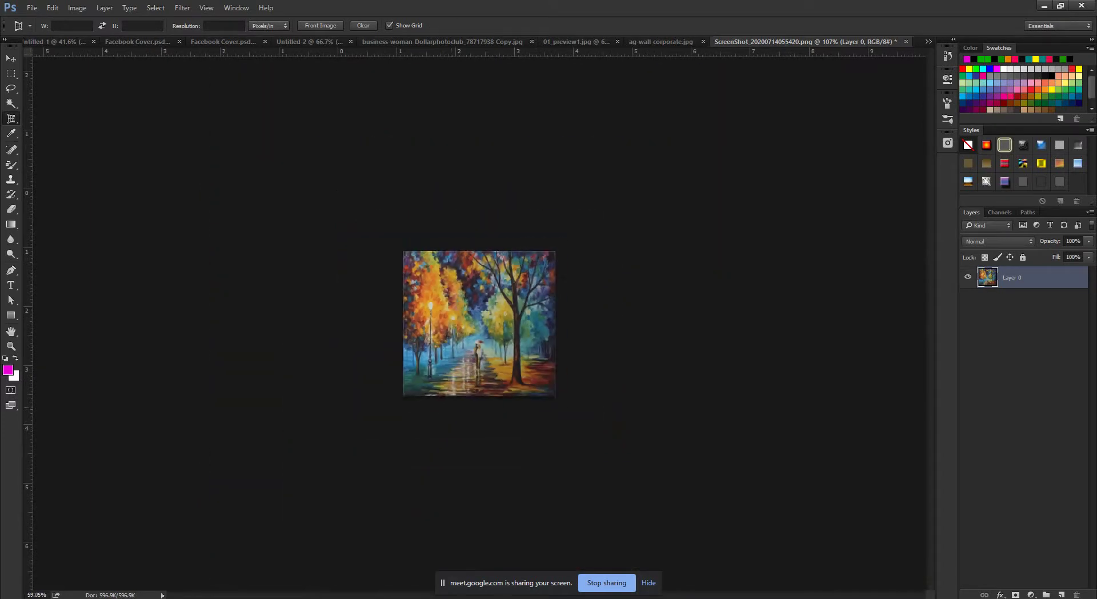
scroll(424, 346, up, 4)
scroll(426, 345, down, 2)
scroll(426, 345, up, 2)
scroll(423, 347, down, 1)
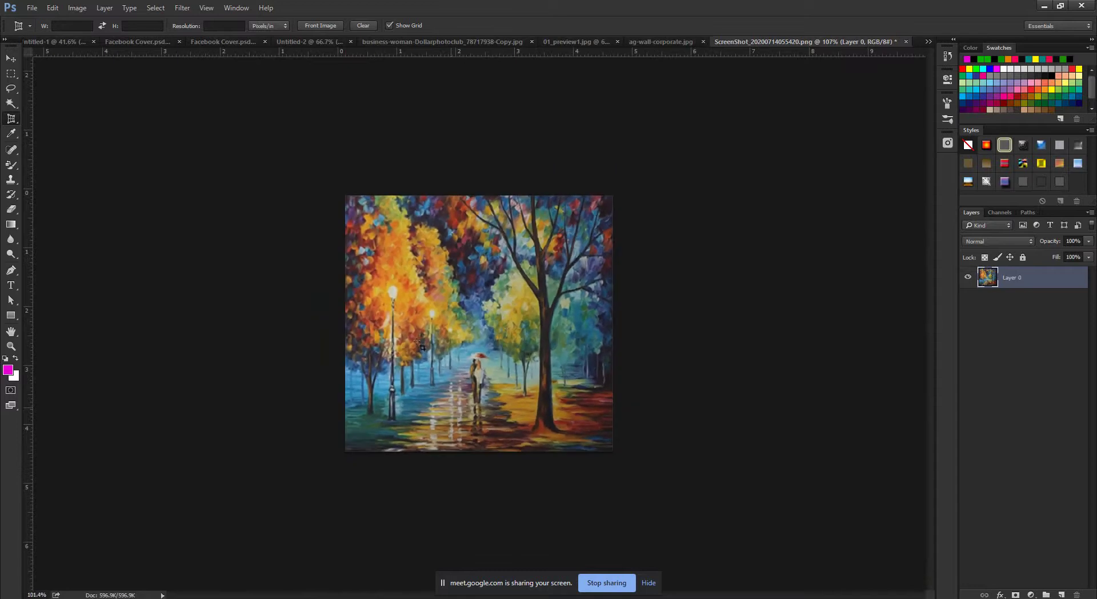
right_click(11, 118)
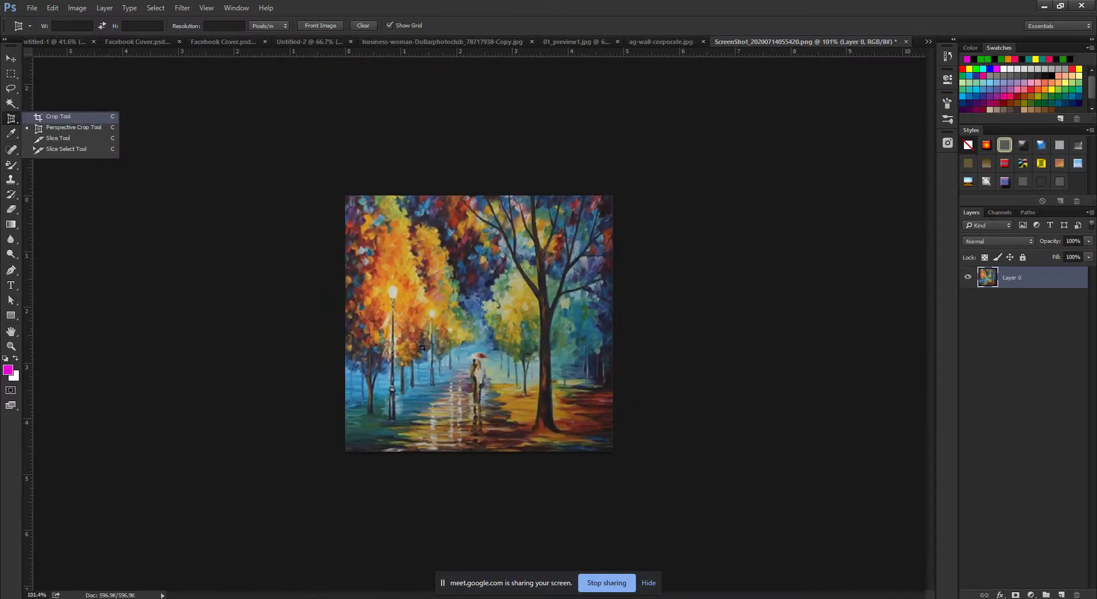
click(422, 346)
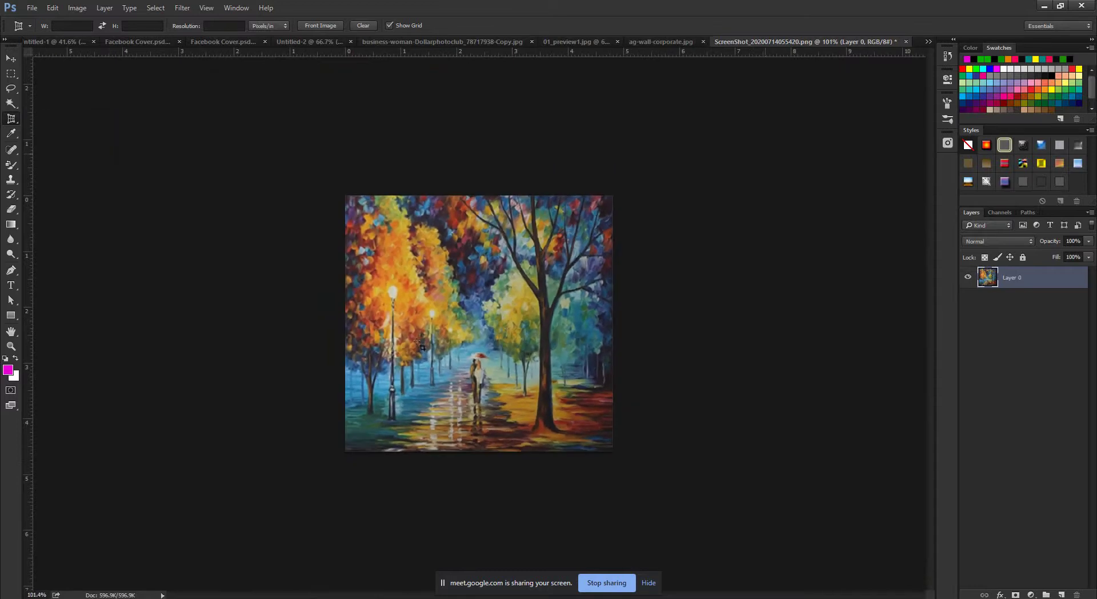
click(661, 42)
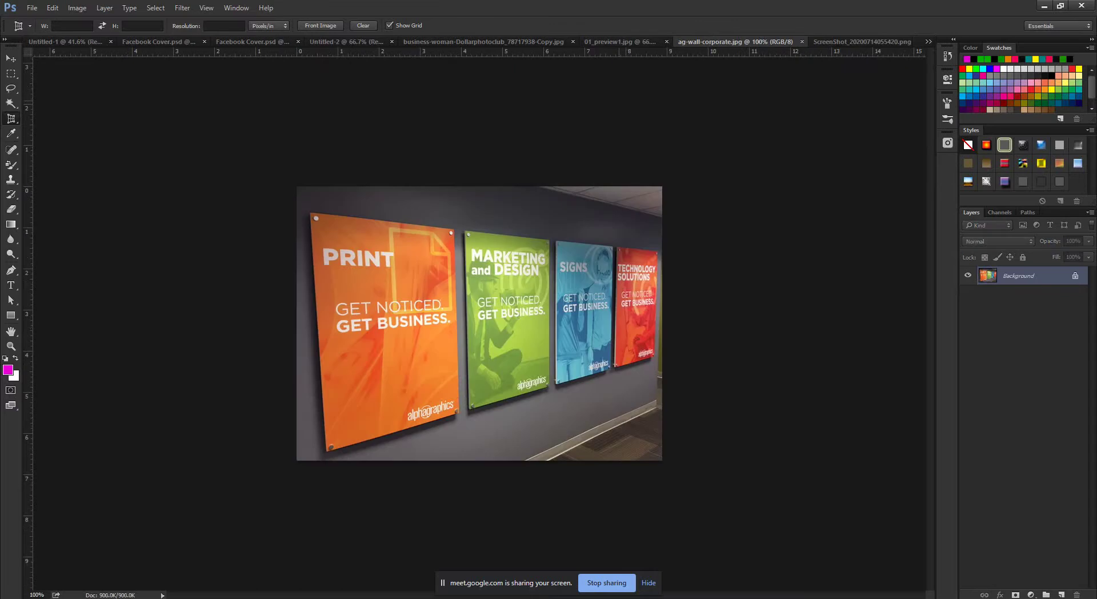
Mark the orange PRINT poster's four corners with a perspective crop box.
alt+scroll(480, 323, down, 5)
alt+scroll(479, 323, up, 8)
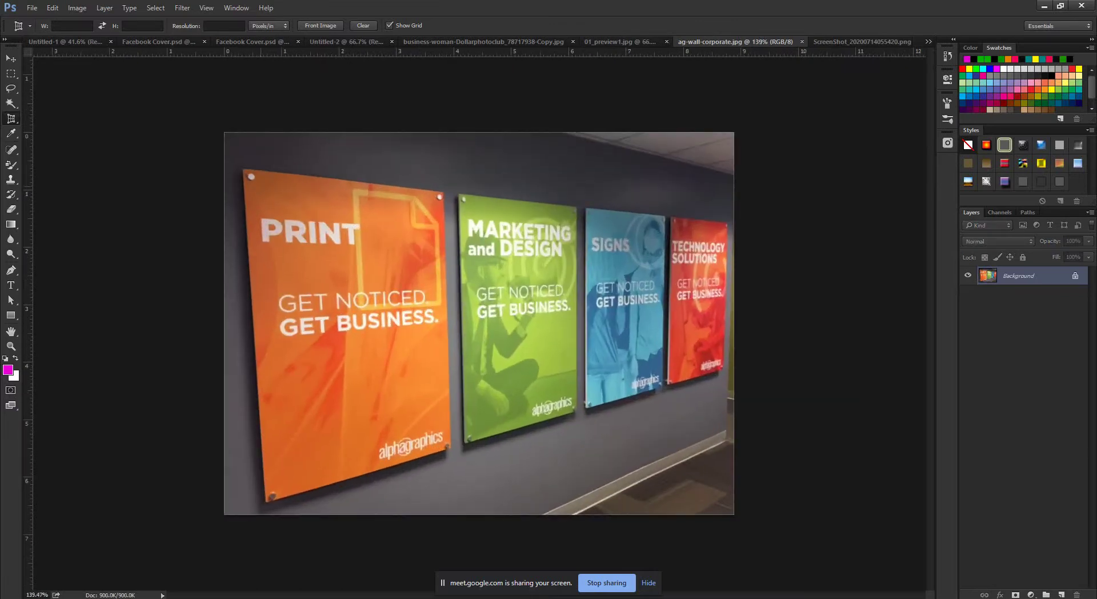
scroll(480, 321, up, 3)
scroll(480, 321, down, 1)
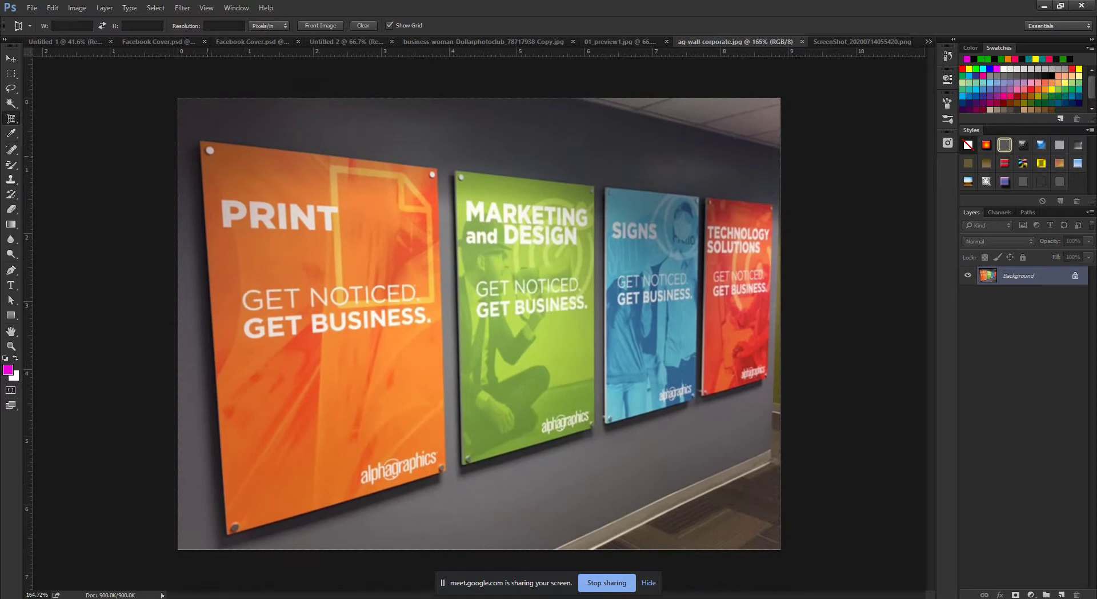
click(203, 144)
click(437, 169)
click(469, 395)
click(445, 468)
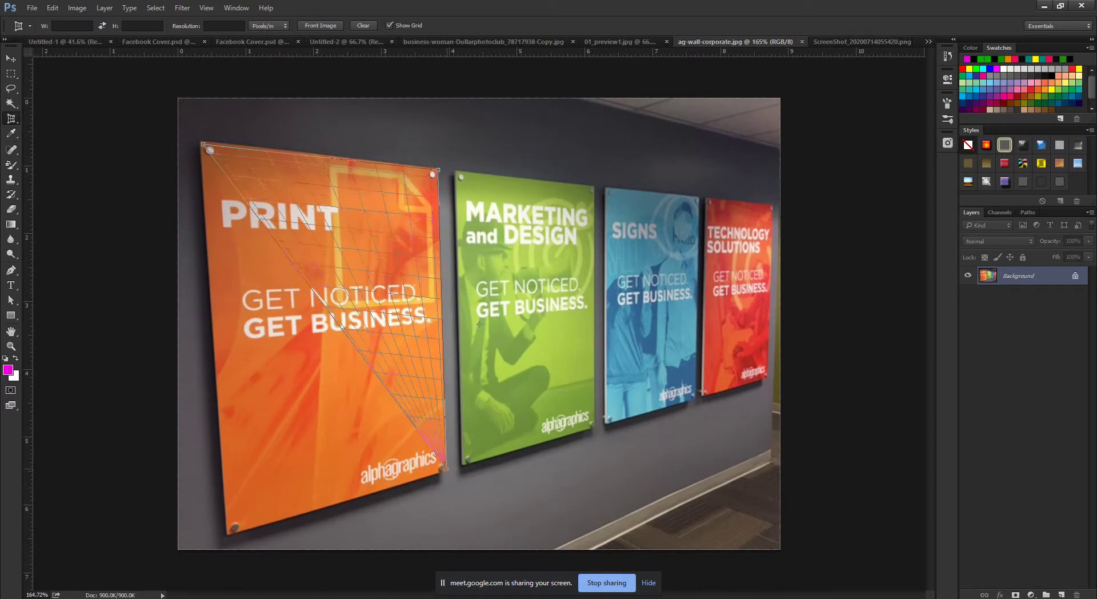
click(228, 535)
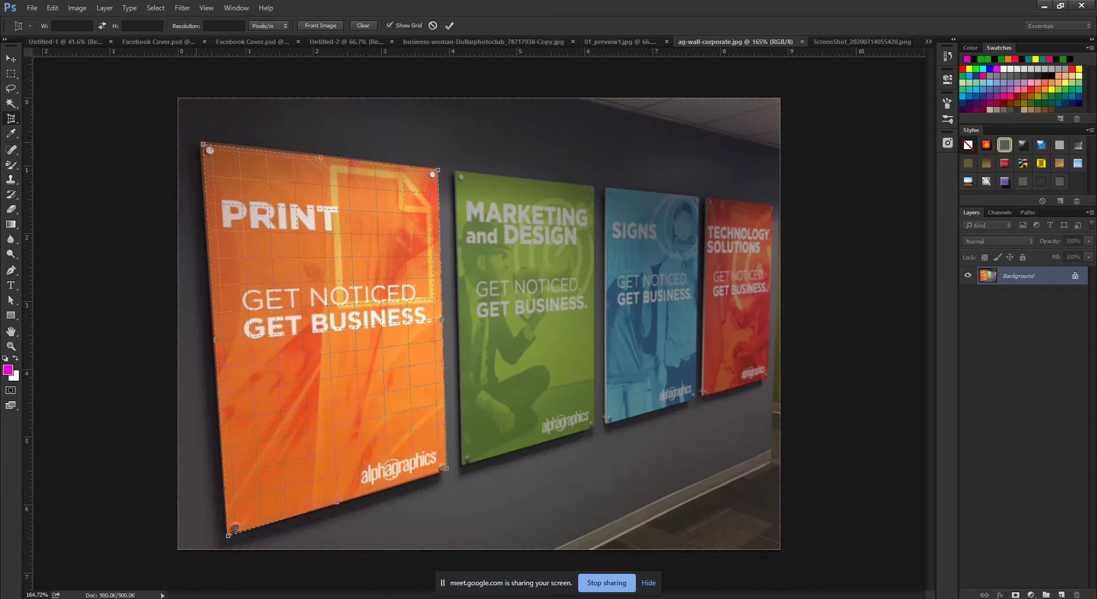
Refit the top-left, top-right and bottom-right crop corners to the poster's edges.
scroll(195, 140, up, 10)
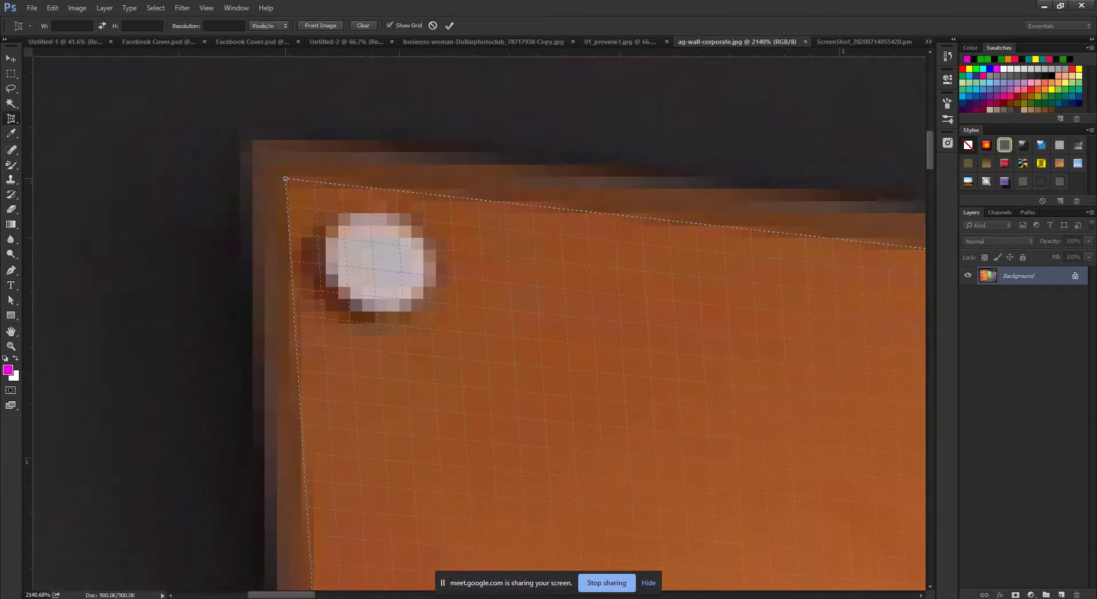
drag(285, 179, 276, 172)
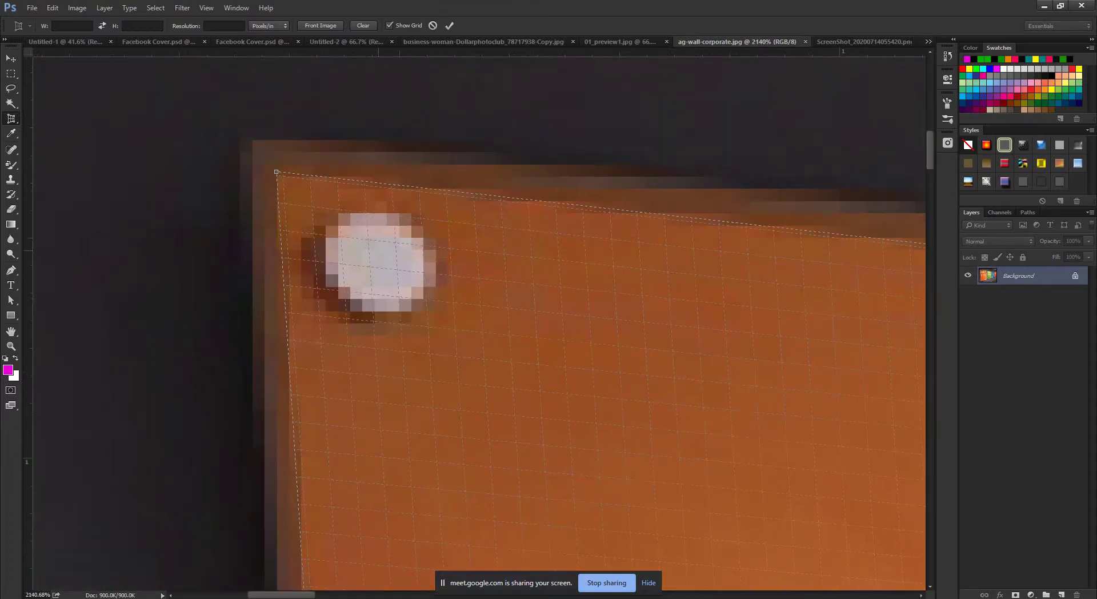
key(ctrl+0)
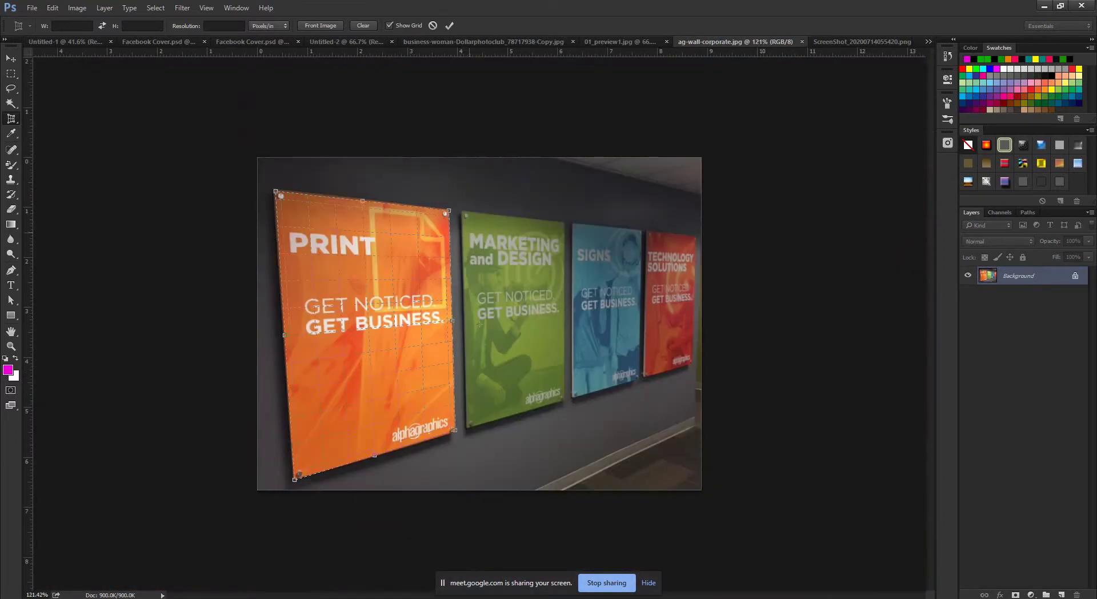
scroll(450, 212, up, 10)
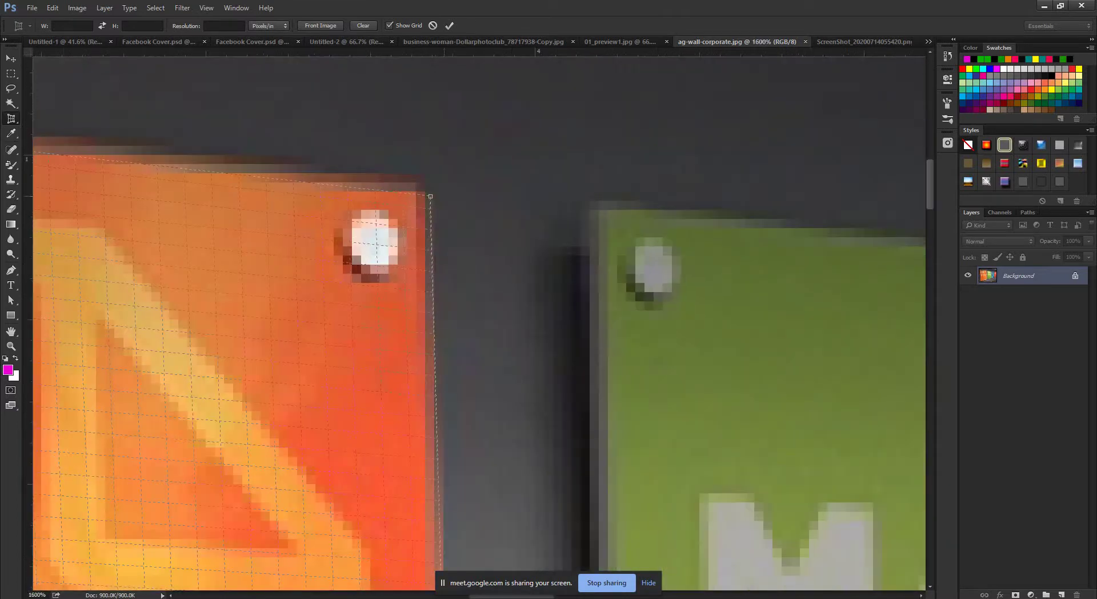
drag(430, 196, 417, 196)
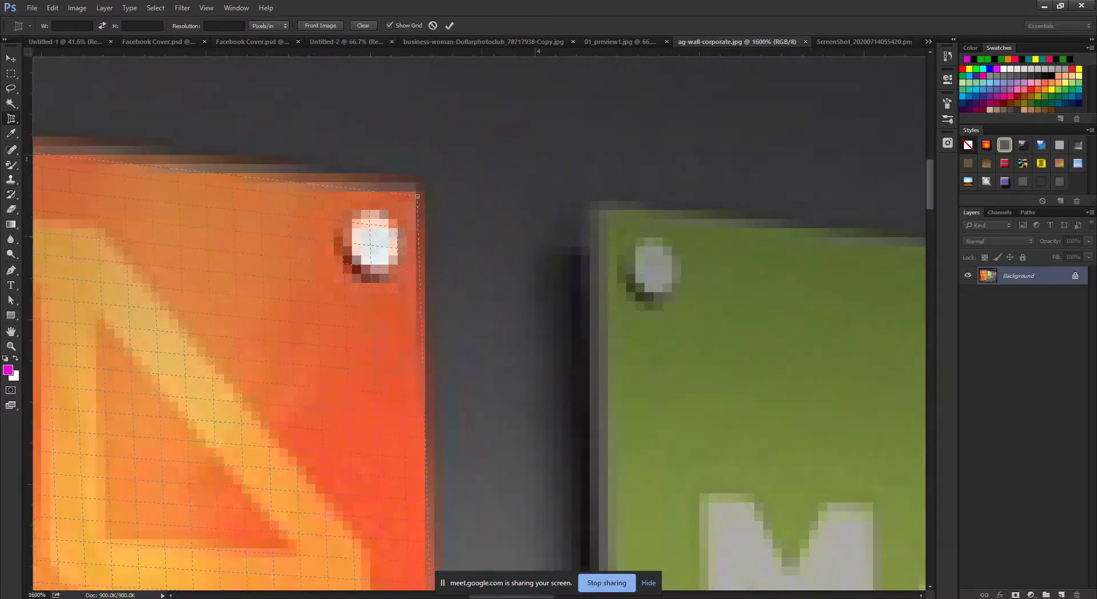
scroll(449, 209, down, 10)
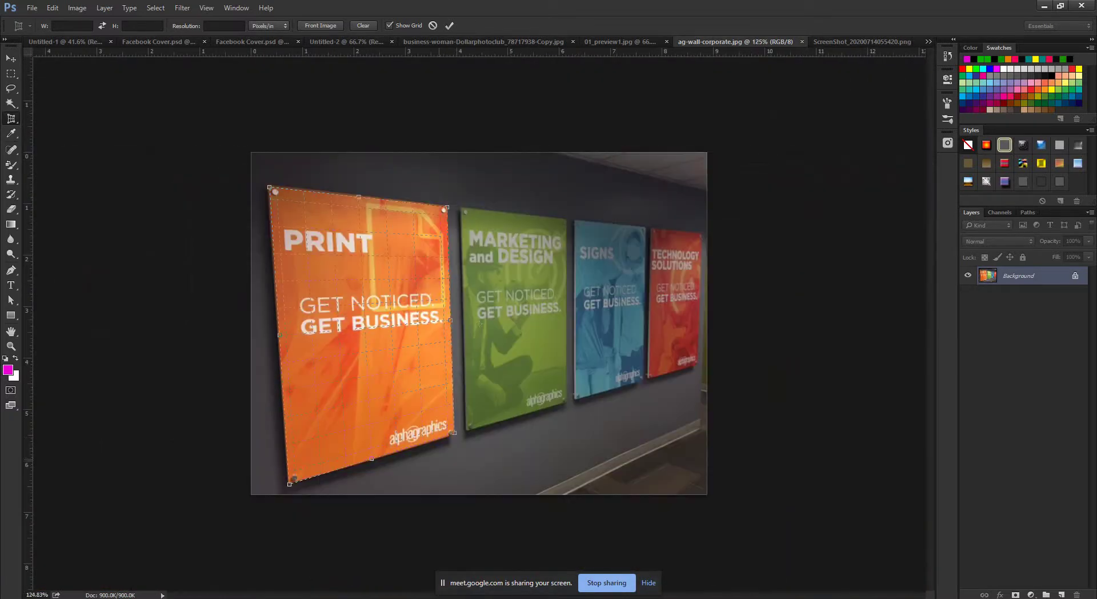
scroll(454, 432, up, 12)
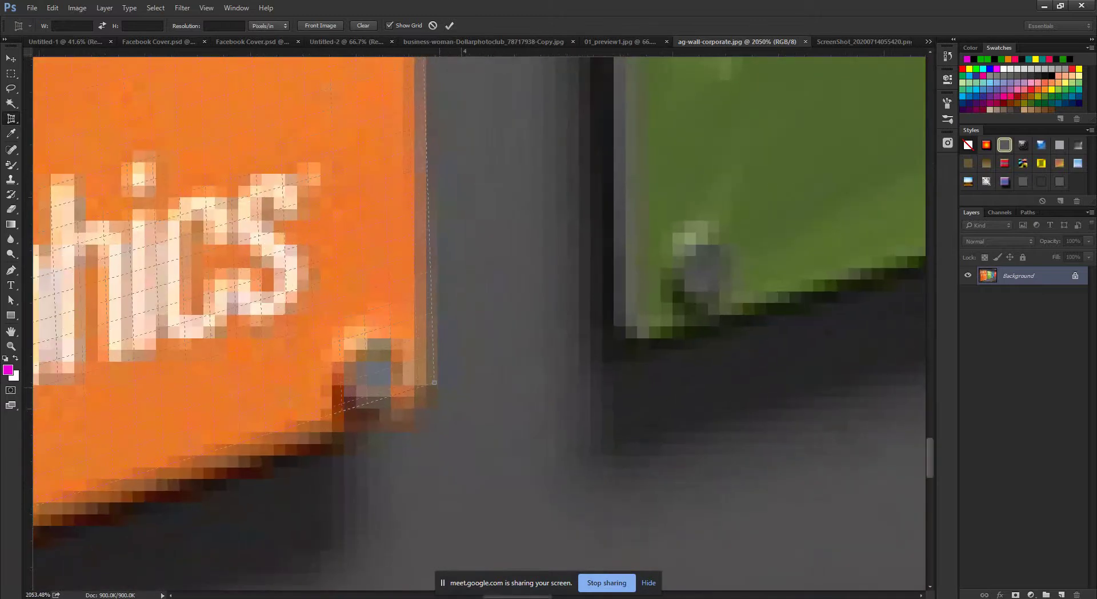
drag(434, 382, 419, 377)
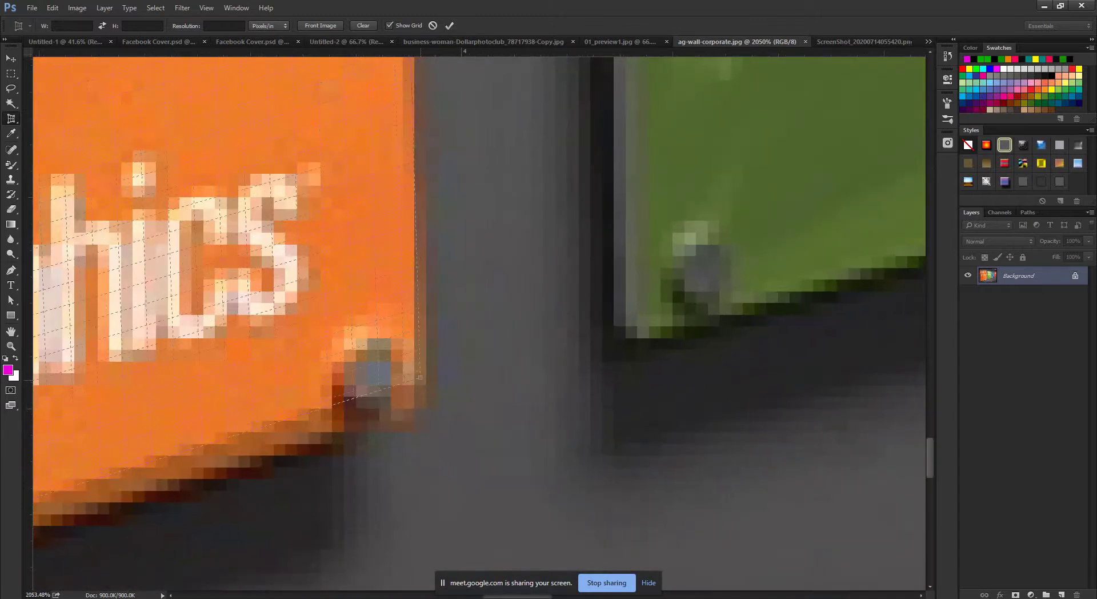
scroll(484, 357, down, 8)
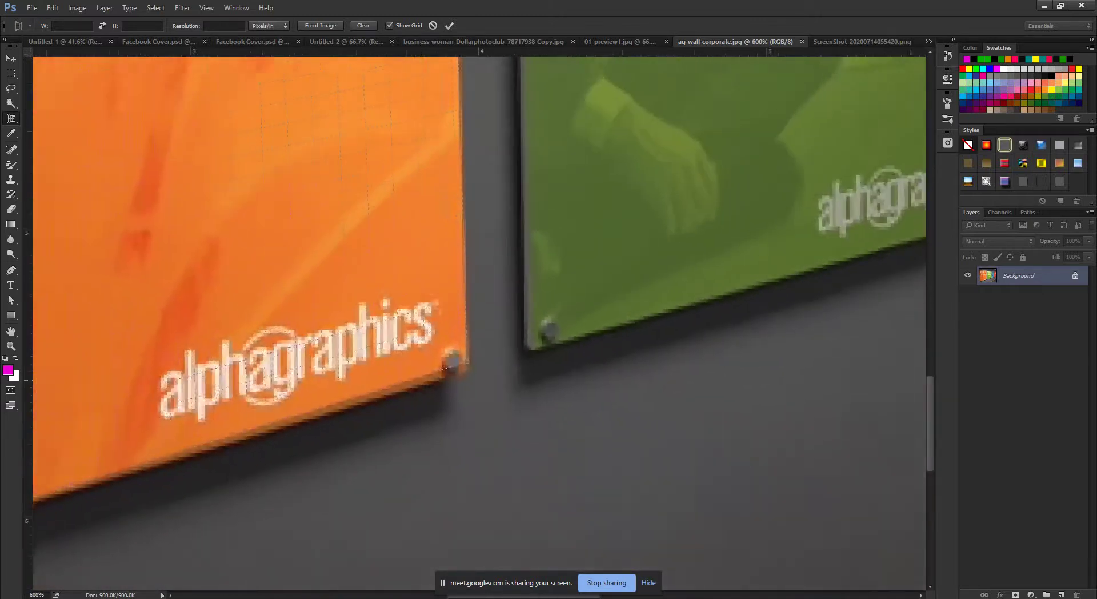
scroll(454, 360, down, 10)
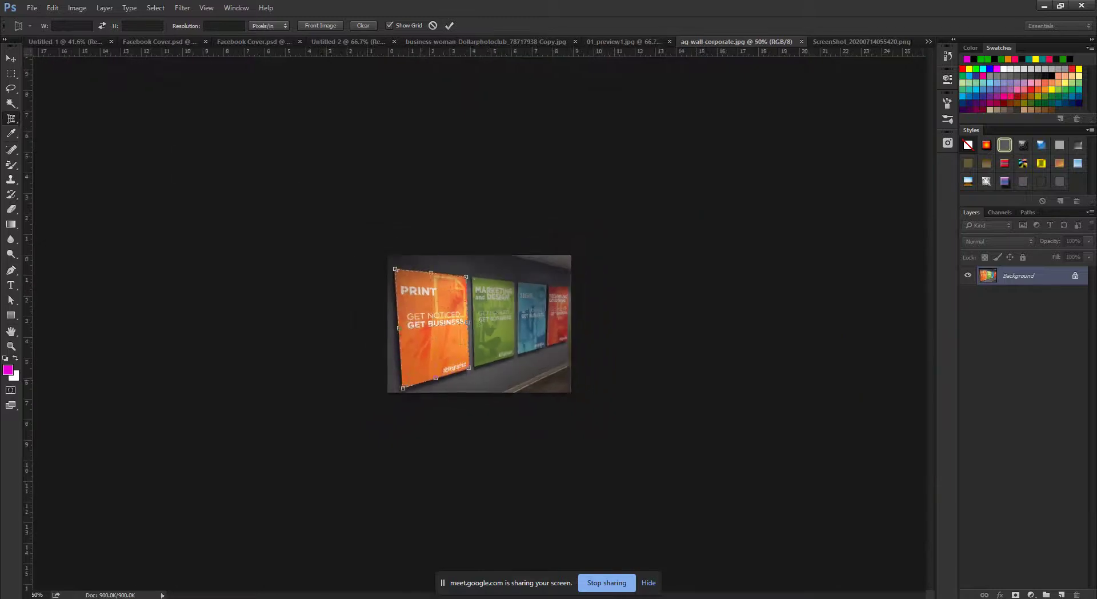
scroll(446, 326, up, 5)
scroll(446, 326, down, 4)
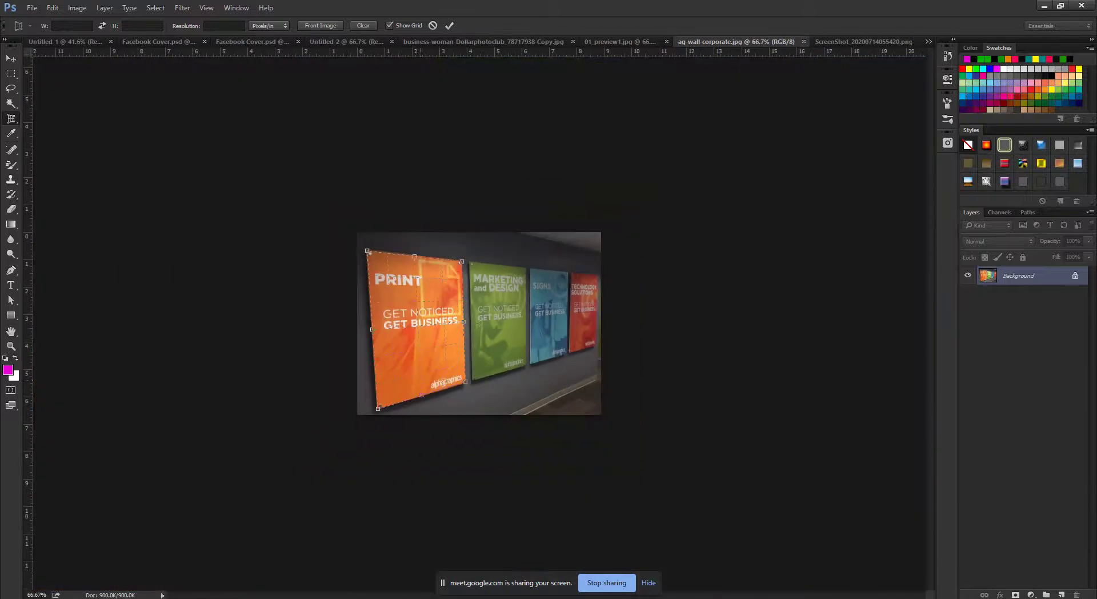
scroll(480, 323, up, 1)
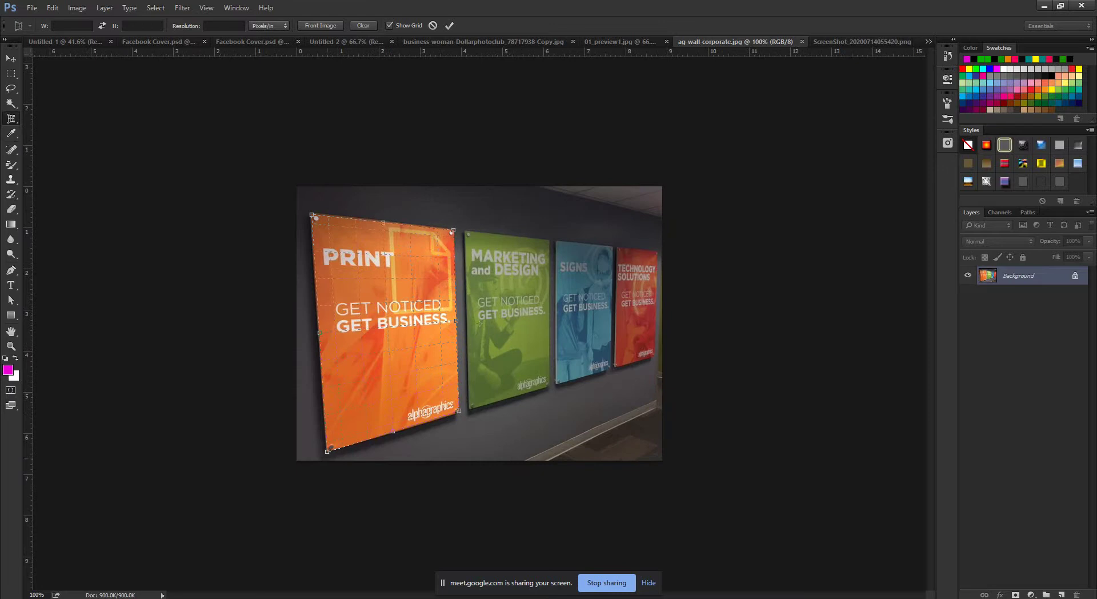
scroll(479, 324, up, 4)
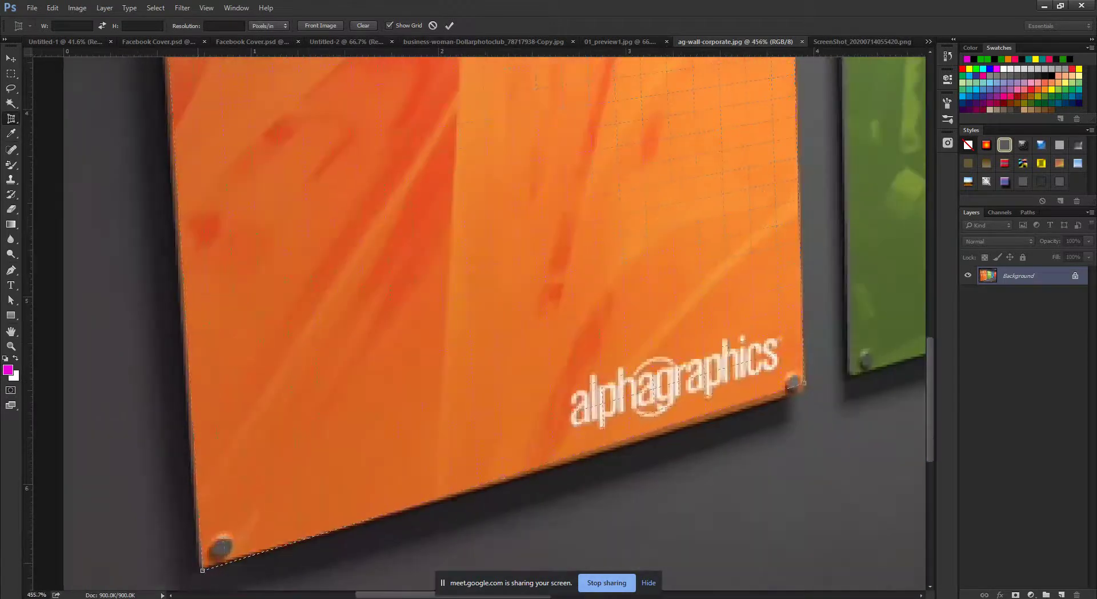
scroll(480, 323, down, 5)
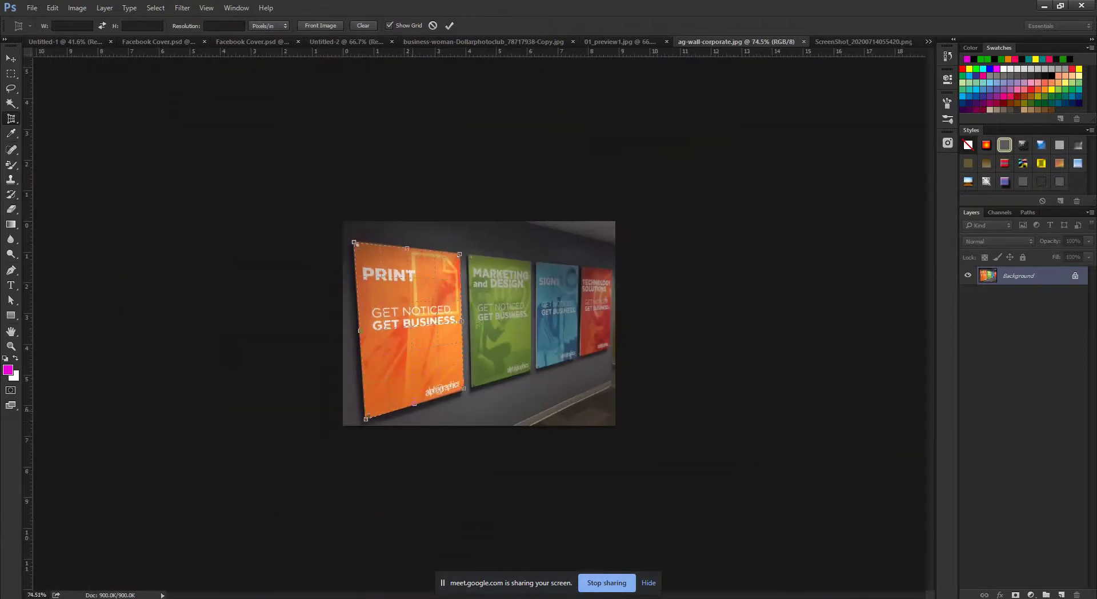
Align the bottom-left crop corner with the poster and commit the perspective crop.
key(alt+space)
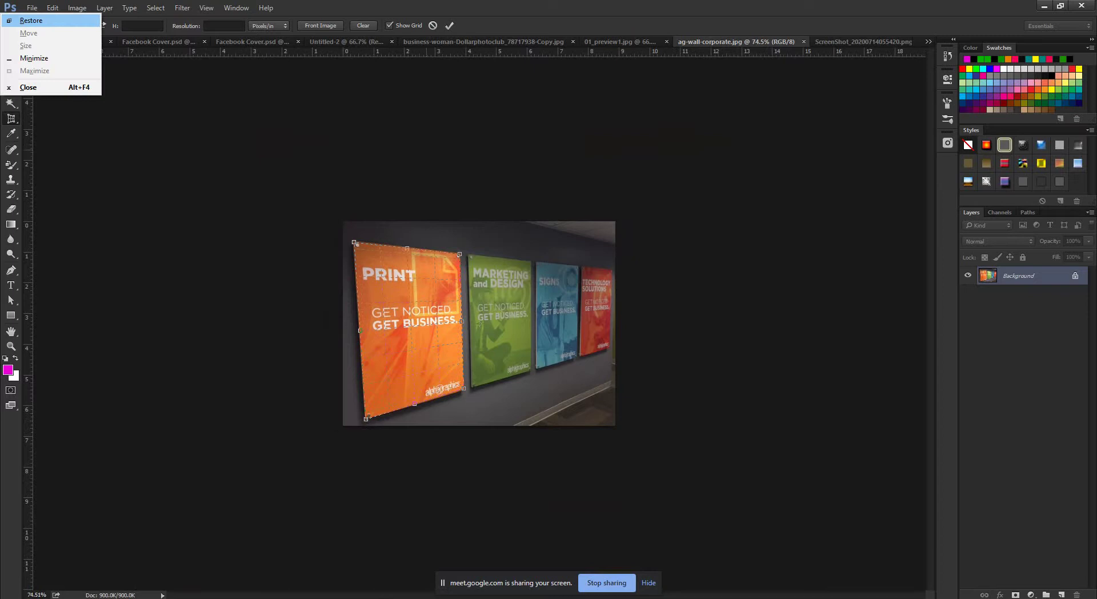
key(Escape)
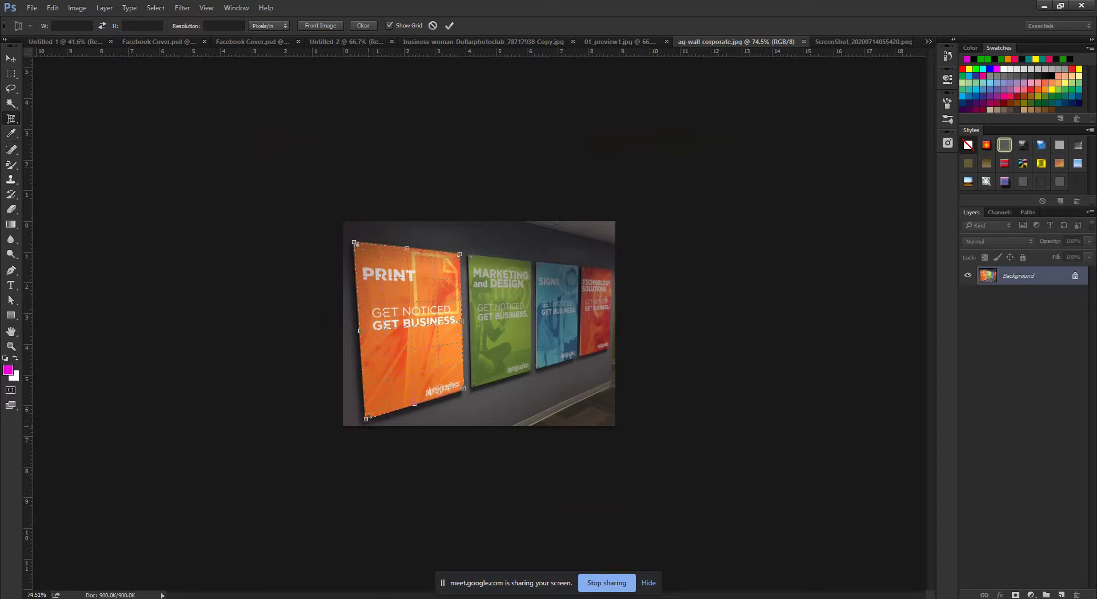
scroll(362, 415, up, 10)
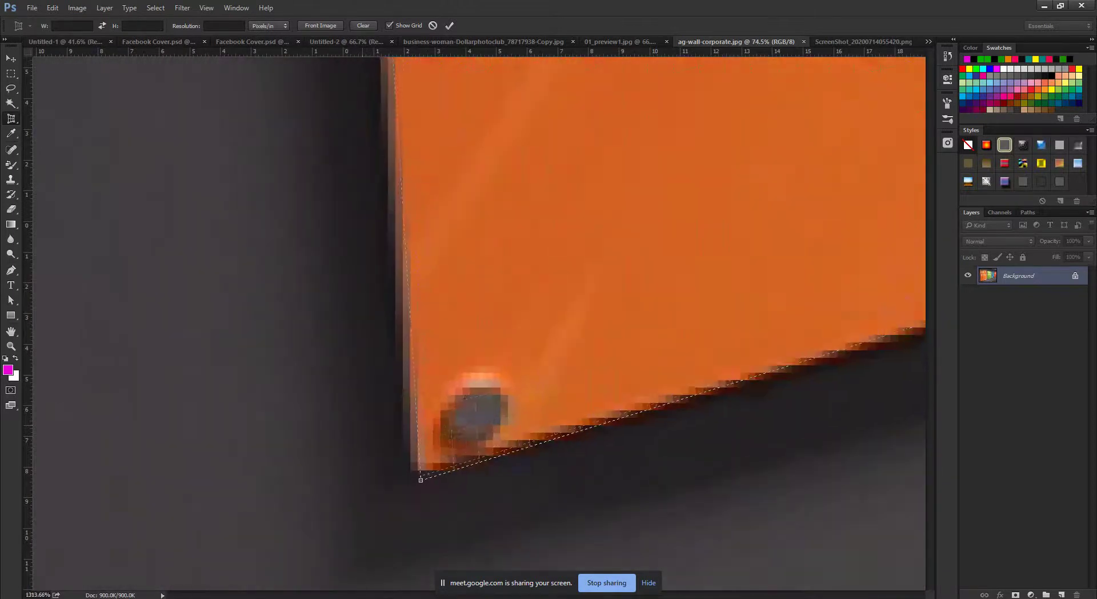
scroll(380, 402, down, 10)
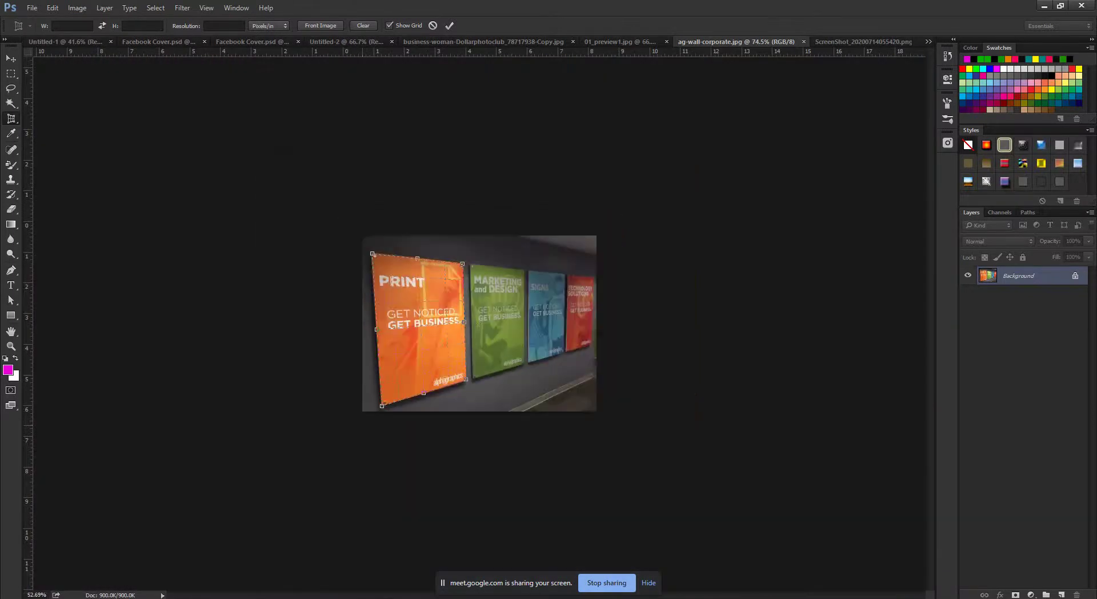
scroll(380, 403, up, 10)
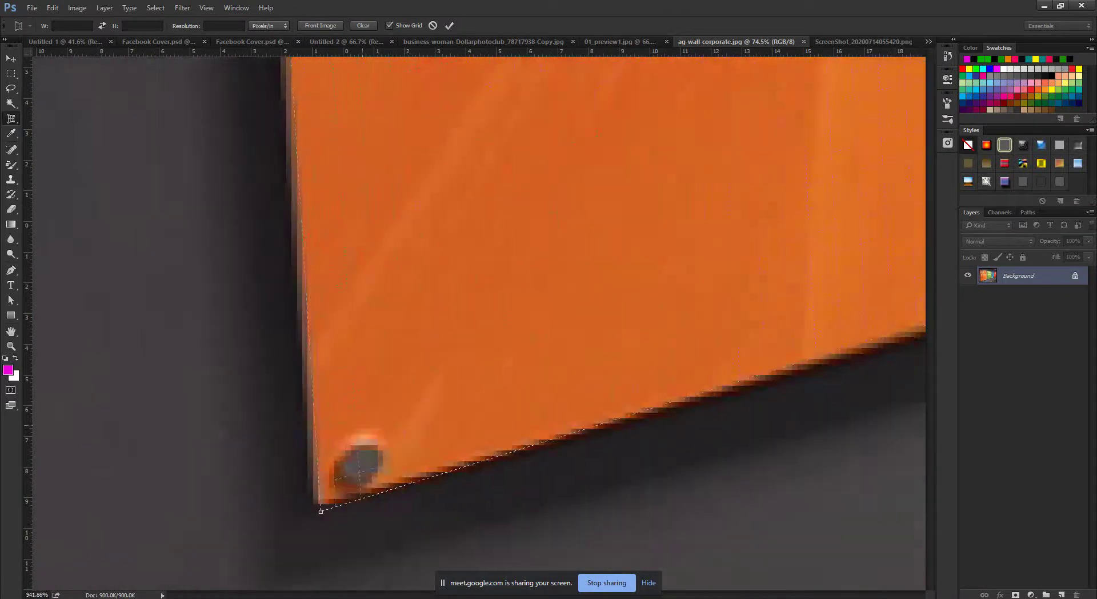
scroll(380, 403, down, 8)
scroll(479, 324, up, 10)
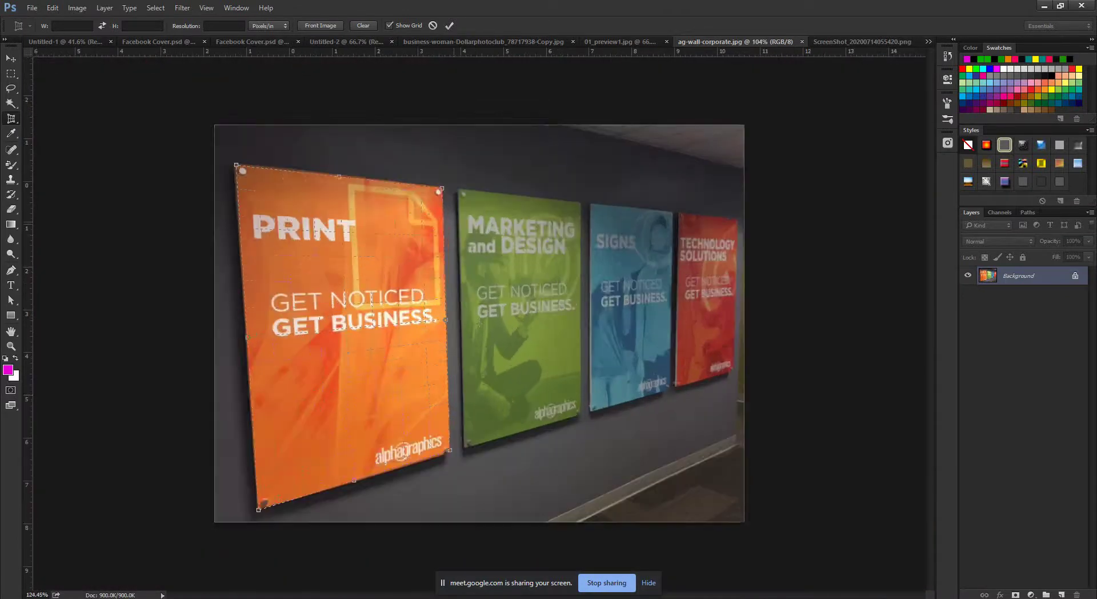
scroll(480, 323, down, 6)
scroll(479, 323, down, 3)
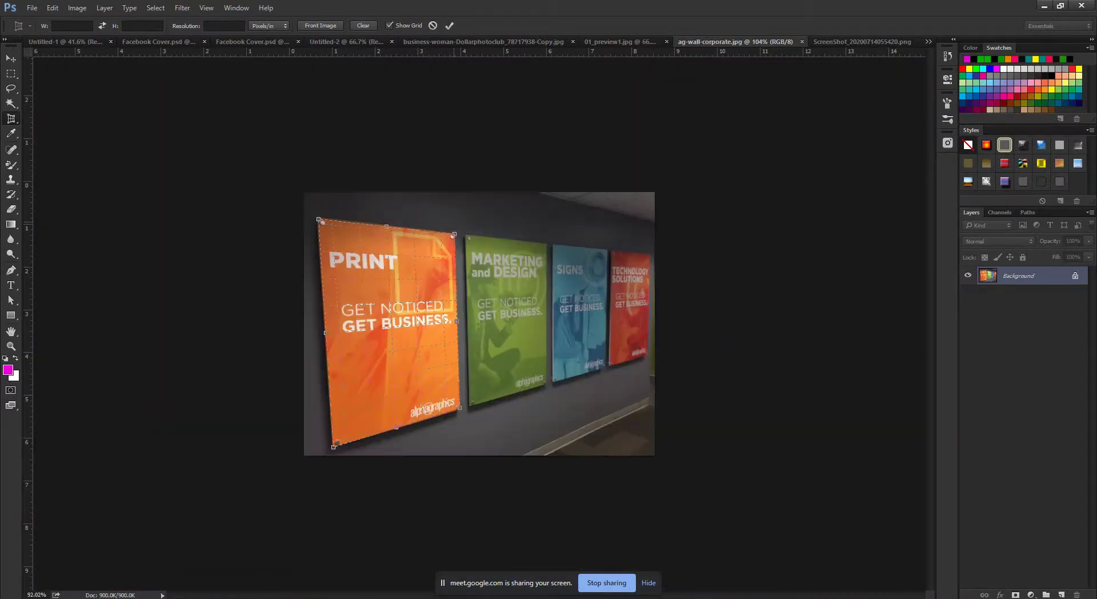
scroll(479, 323, up, 5)
scroll(509, 276, down, 3)
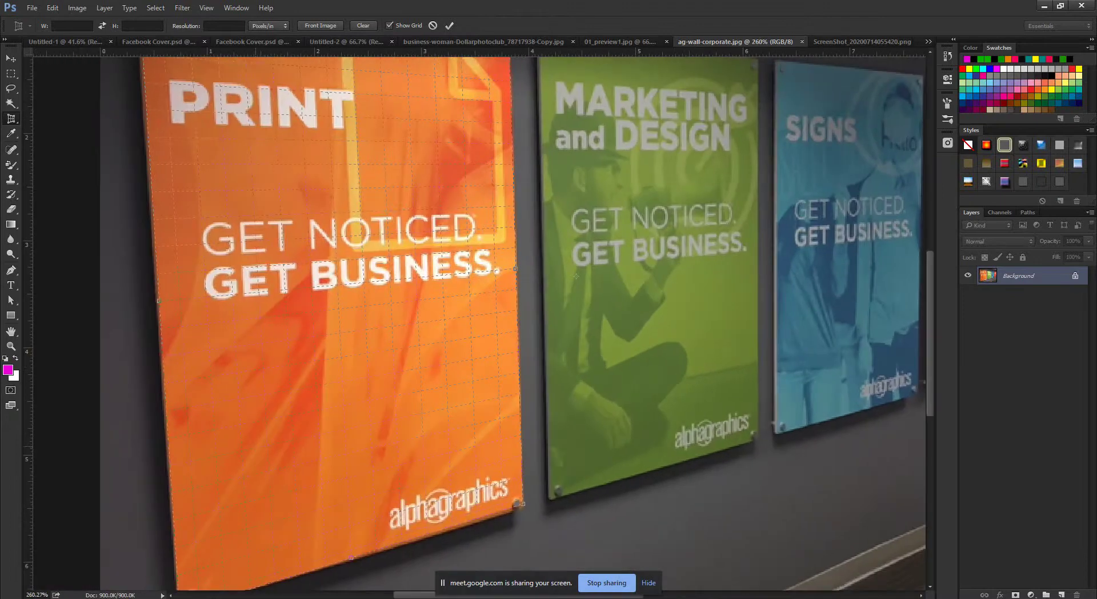
scroll(448, 503, up, 8)
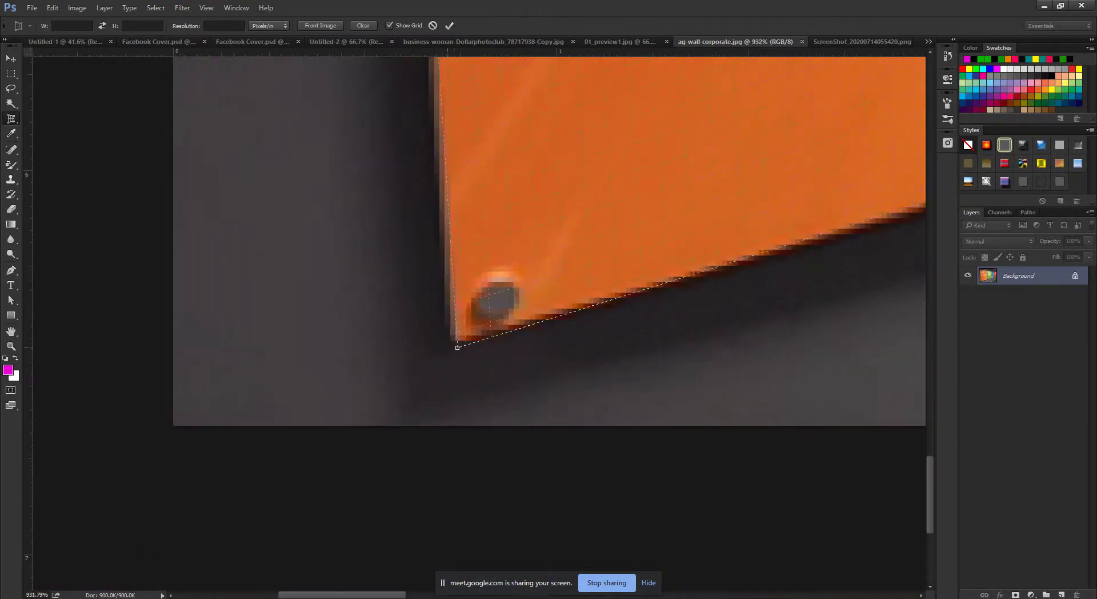
drag(457, 347, 458, 340)
scroll(480, 324, down, 5)
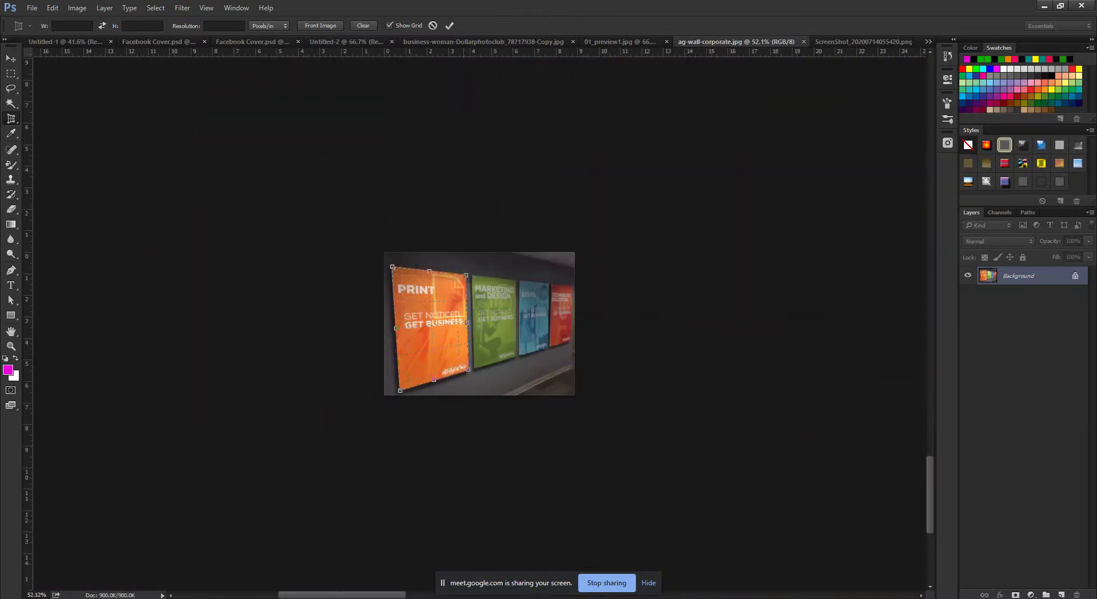
key(Return)
Switch to the 01_preview1.jpg business-card mockup document.
scroll(479, 323, up, 4)
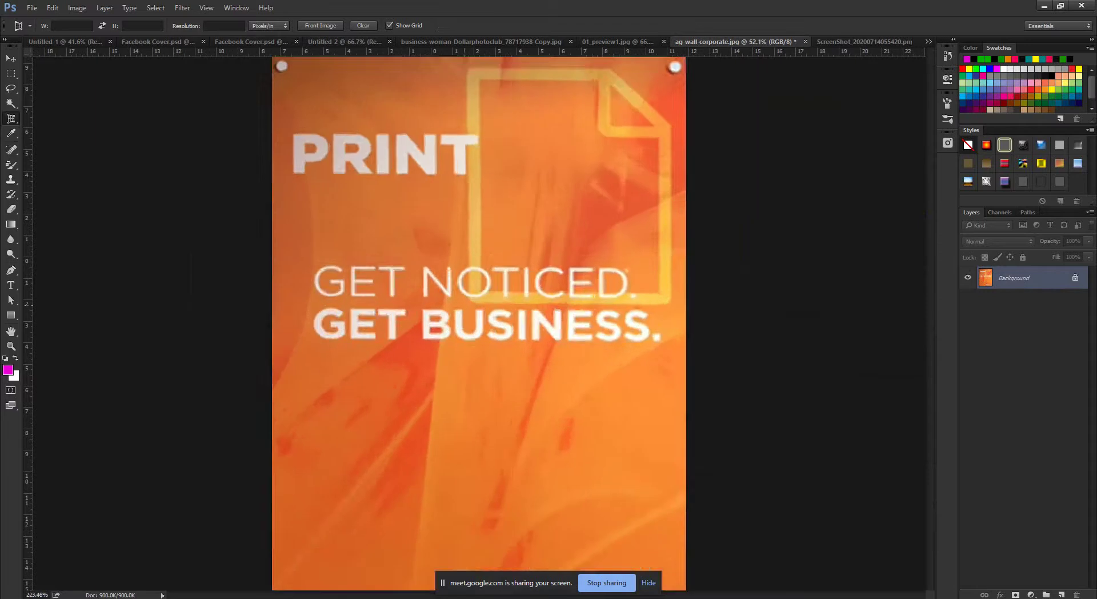
scroll(479, 323, down, 2)
scroll(479, 324, up, 1)
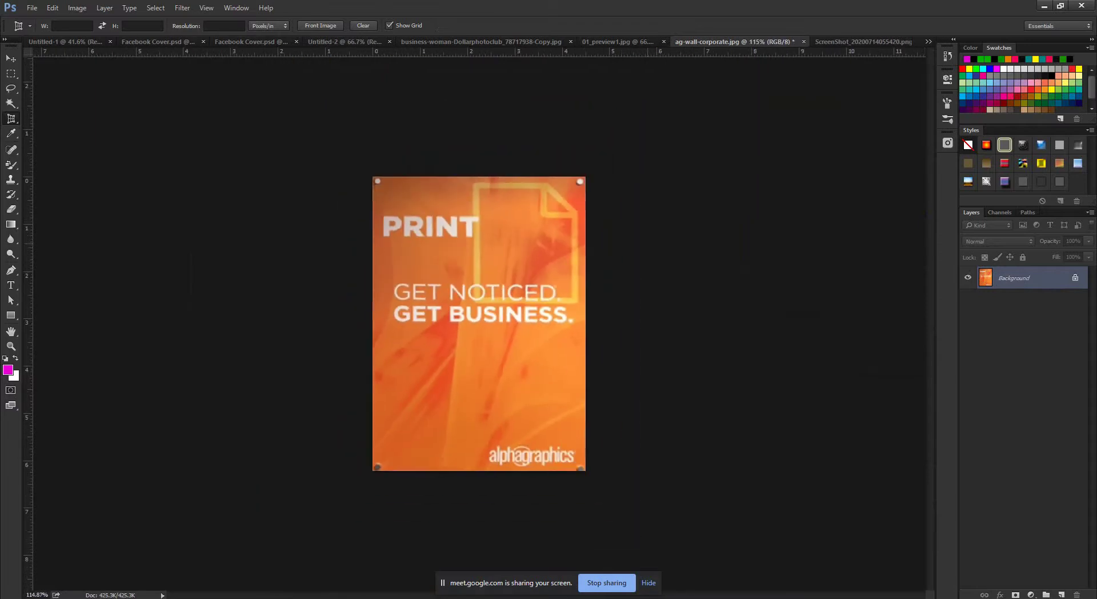
key(ctrl+shift+Tab)
Zoom in and out on the 01_preview1.jpg business-card mockup.
scroll(479, 324, up, 3)
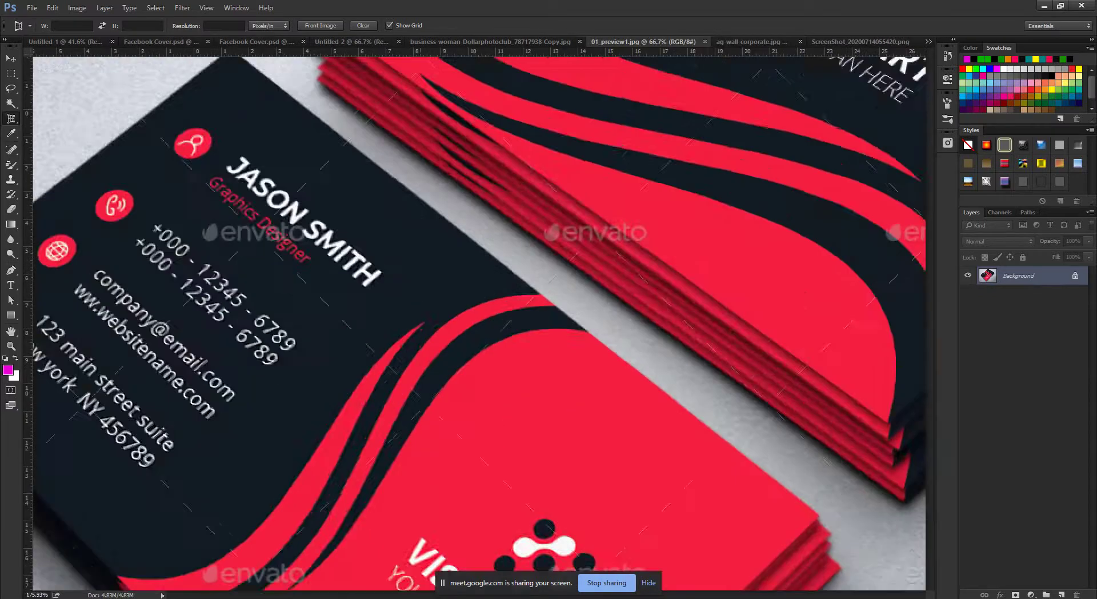
scroll(479, 323, down, 5)
scroll(480, 323, up, 2)
scroll(479, 323, down, 1)
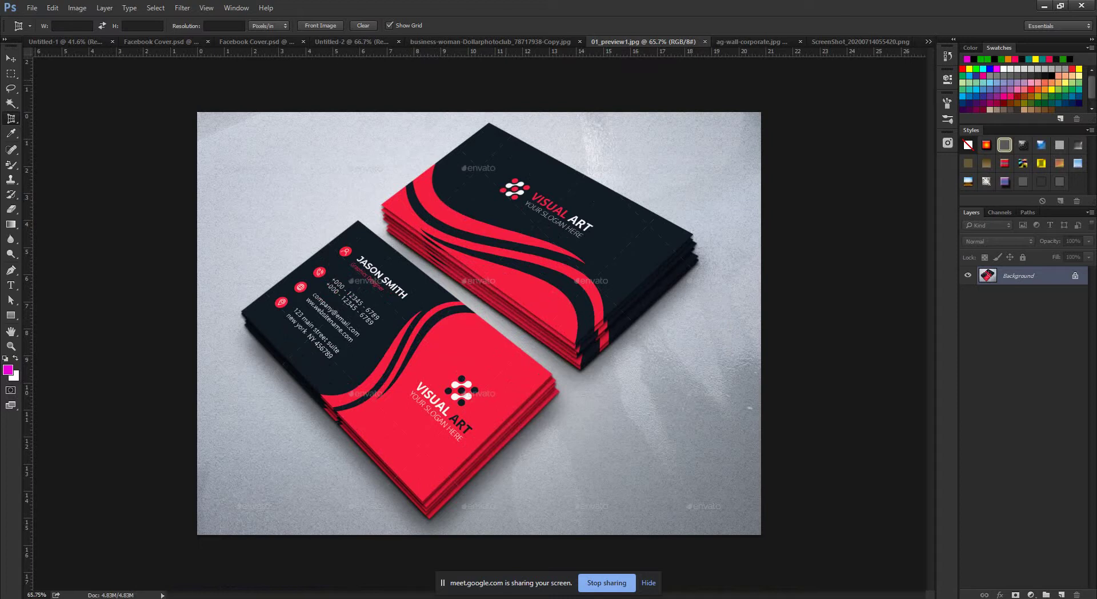
Zoom around the mockup again, then bring up the Photoshop Course Outline PDF in Chrome.
scroll(371, 286, up, 5)
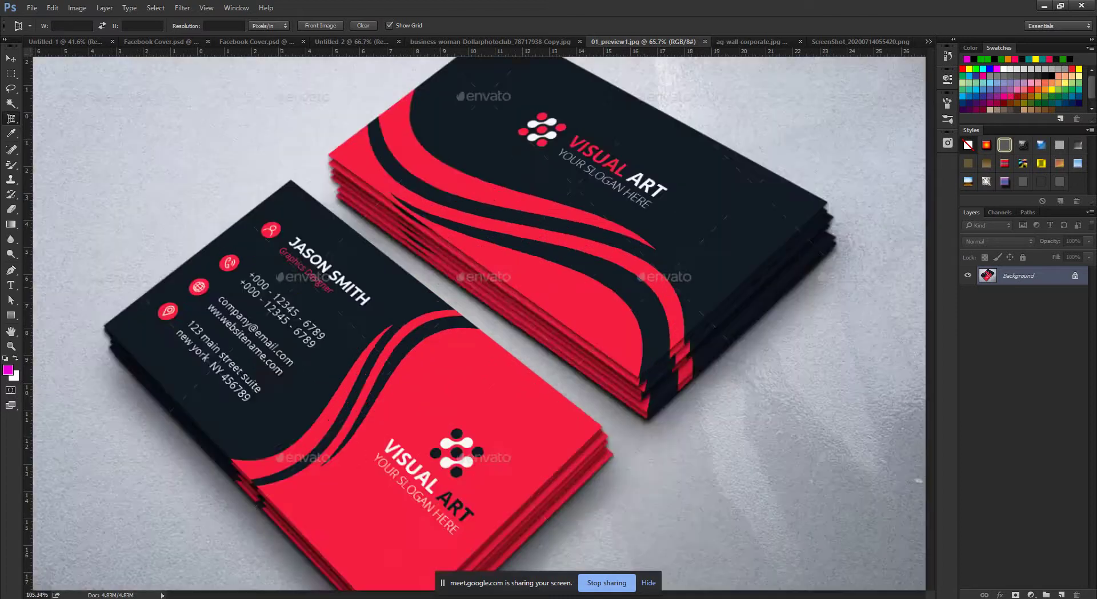
scroll(371, 285, down, 4)
scroll(480, 320, up, 2)
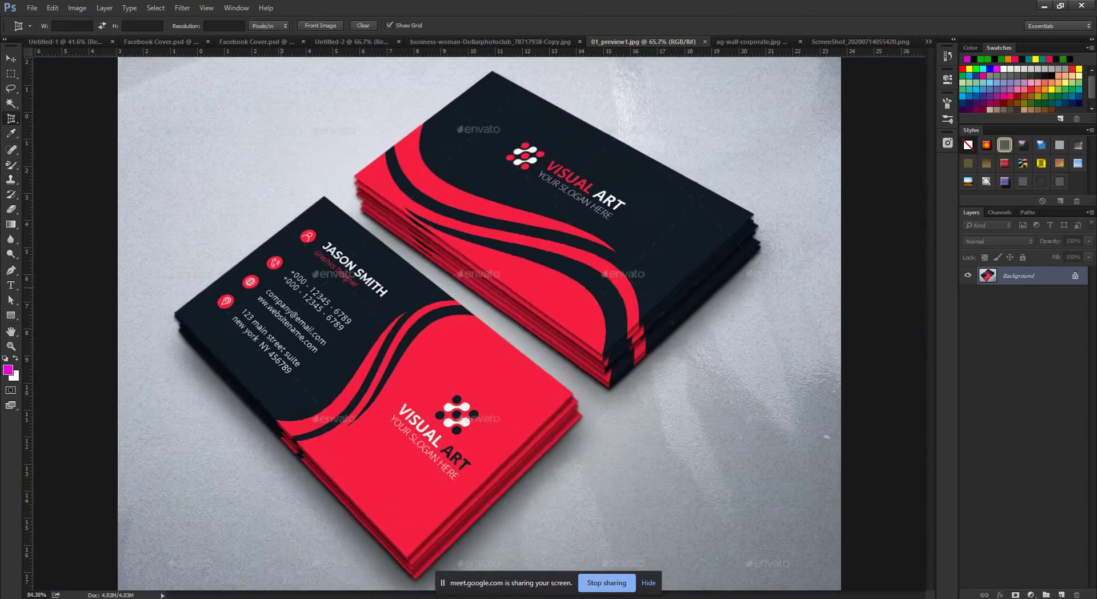
scroll(480, 320, down, 3)
scroll(479, 320, up, 4)
scroll(480, 320, down, 3)
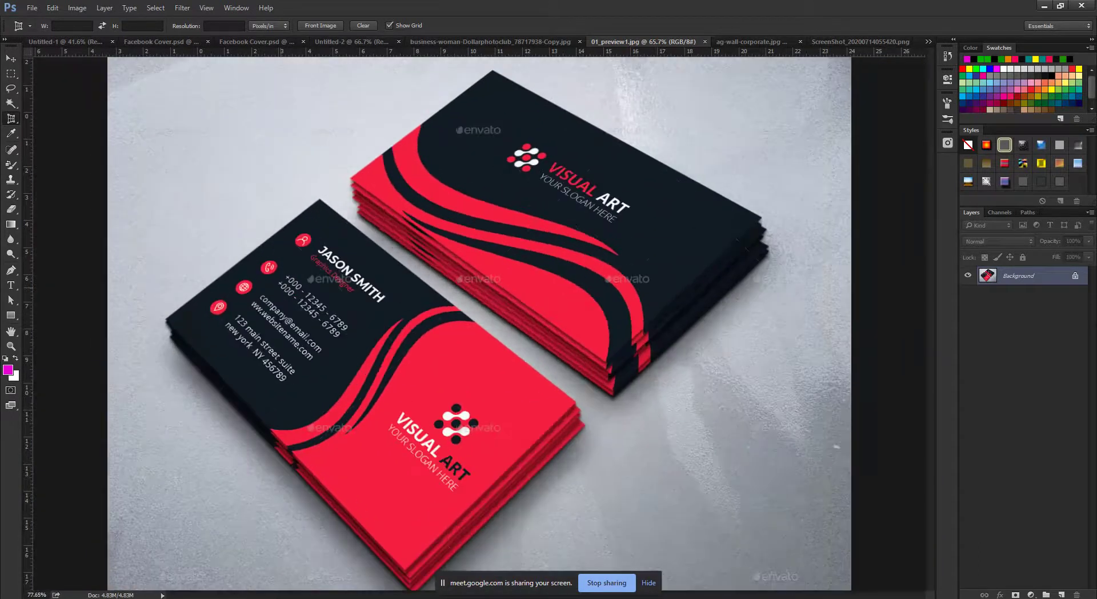
scroll(480, 320, up, 4)
scroll(480, 320, down, 4)
scroll(480, 320, up, 4)
scroll(480, 320, down, 4)
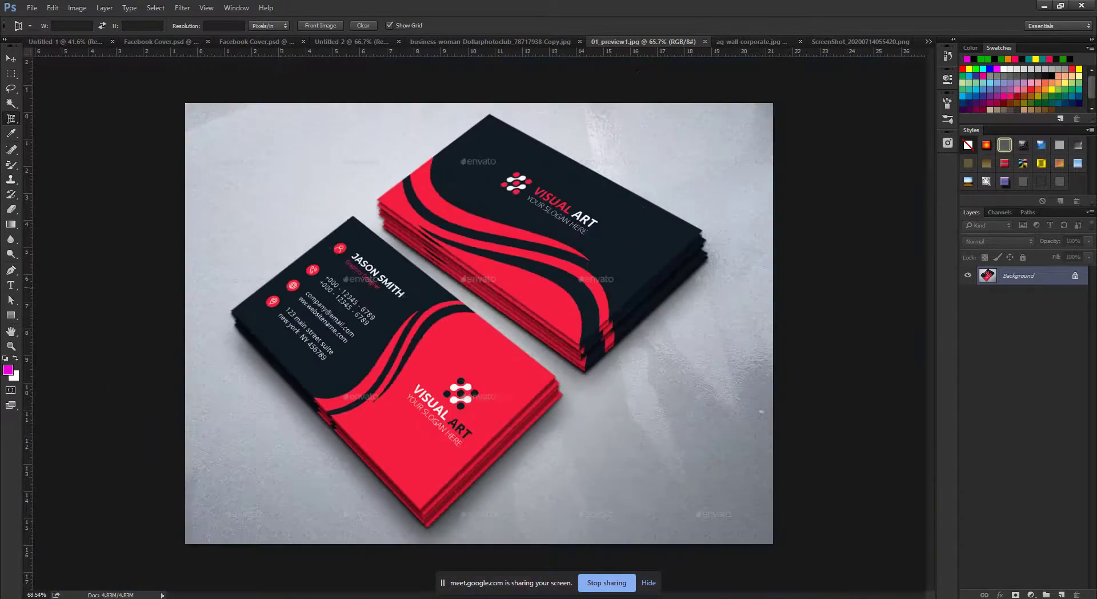
scroll(480, 320, up, 2)
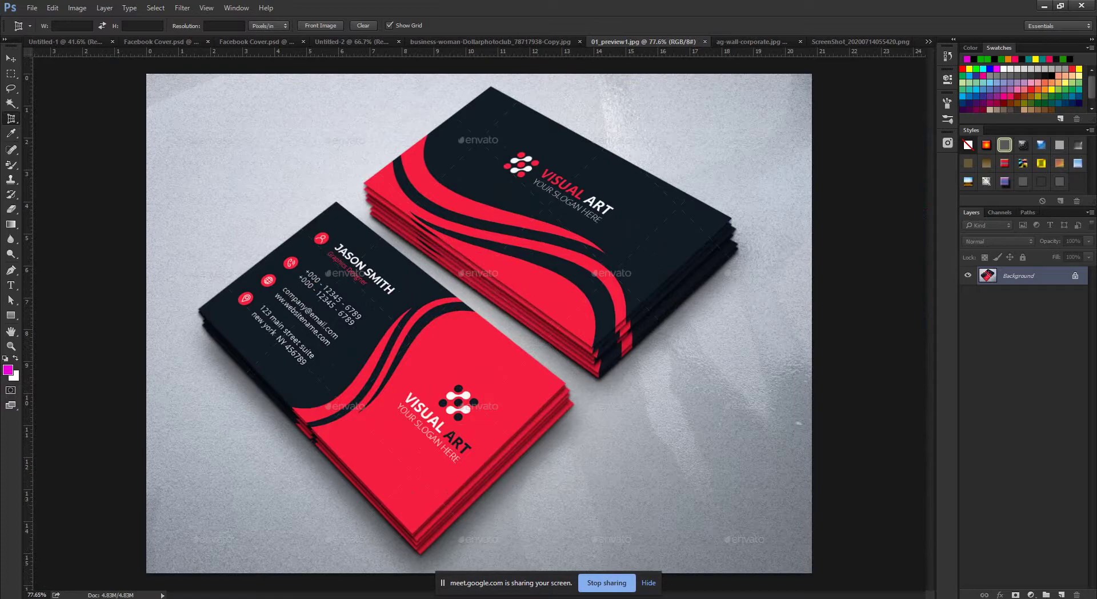
click(116, 557)
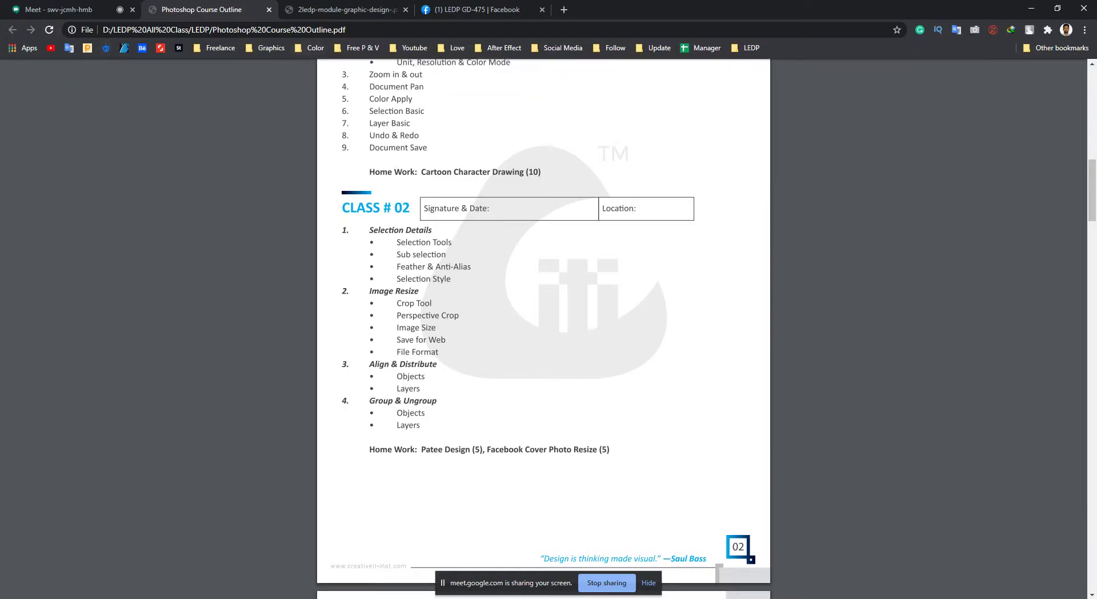
Open Freepik and GraphicRiver in new tabs and search GraphicRiver for 'business card'.
ctrl+shift+click(106, 47)
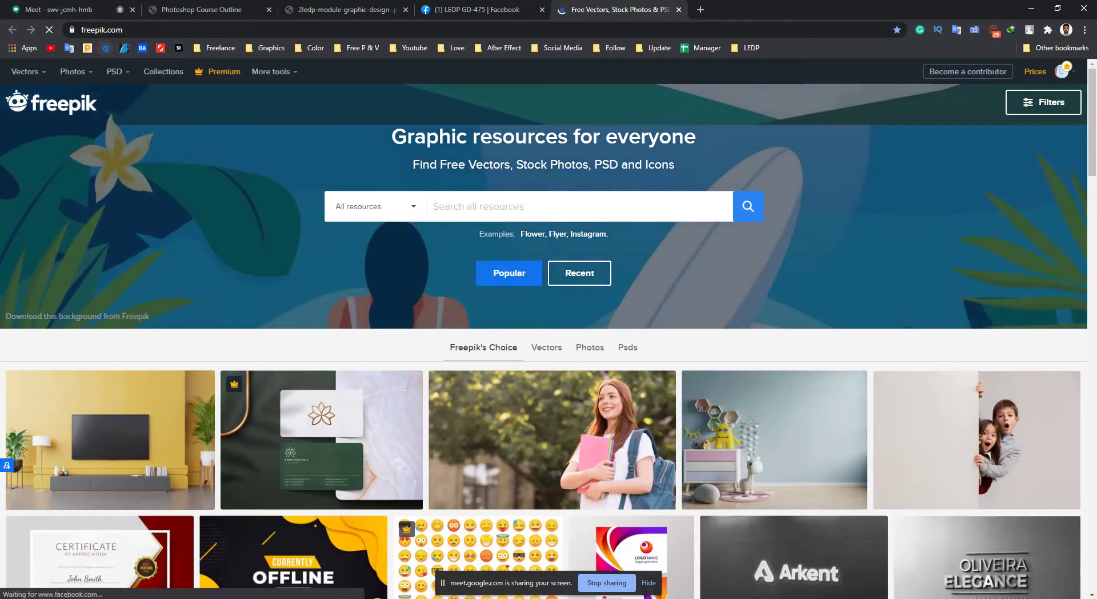
ctrl+shift+click(124, 47)
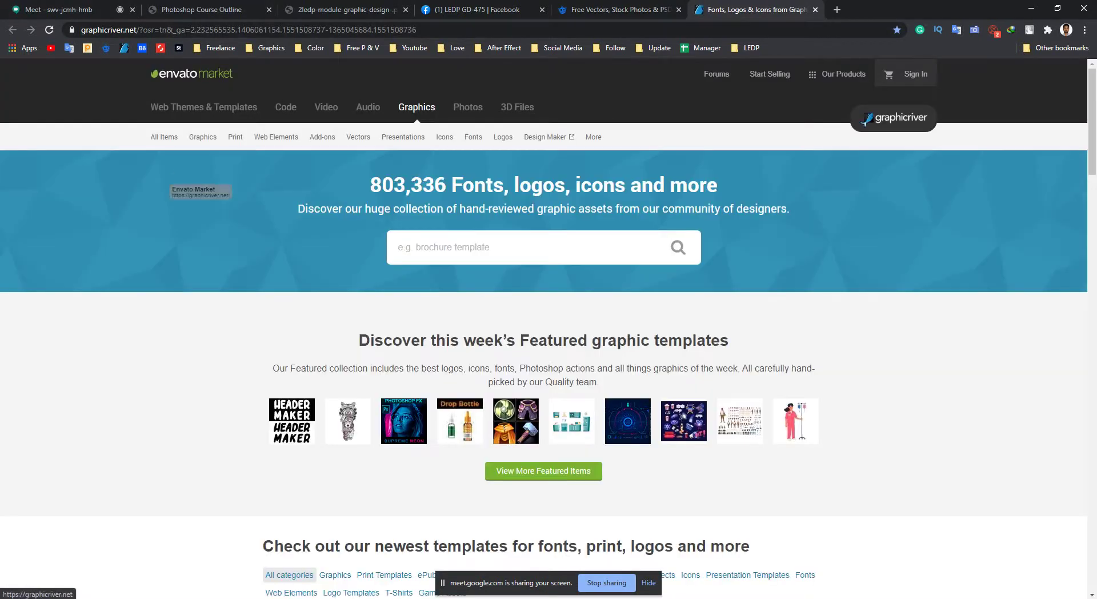
key(ctrl+l)
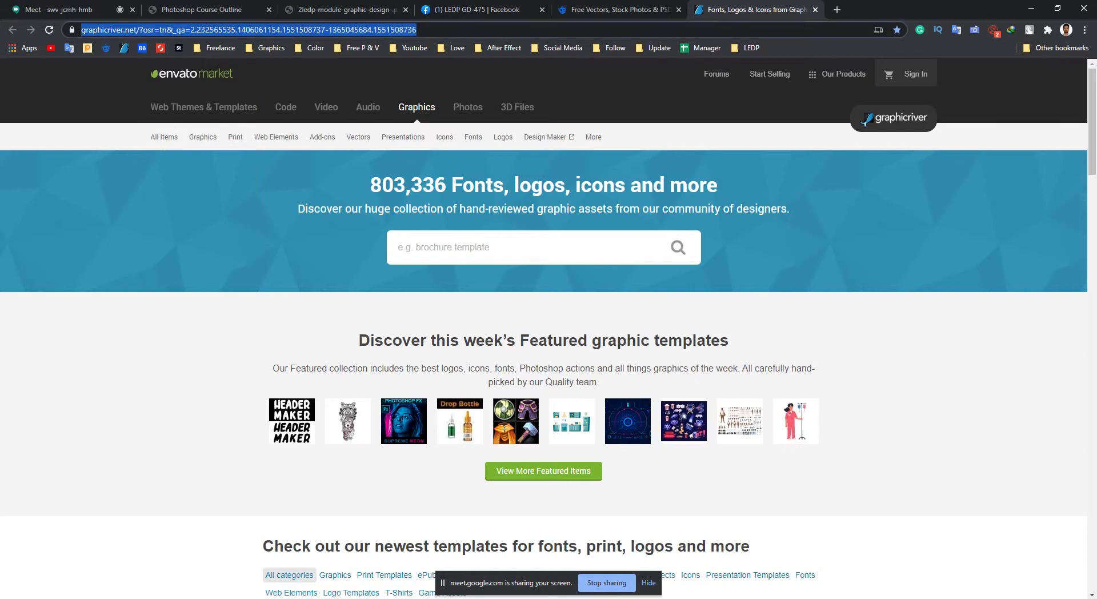
click(434, 247)
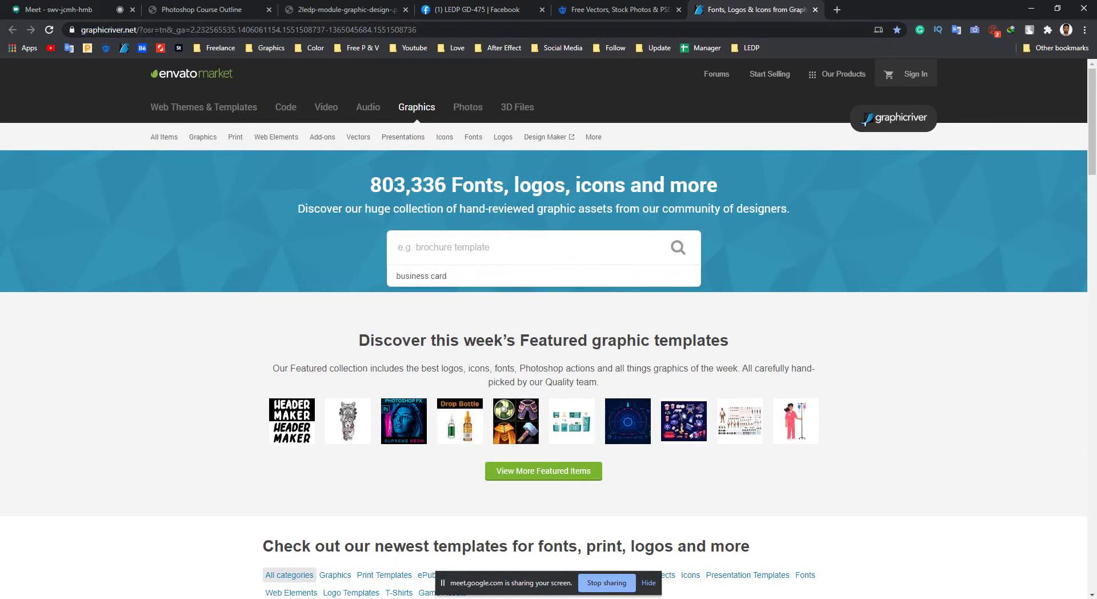
click(421, 275)
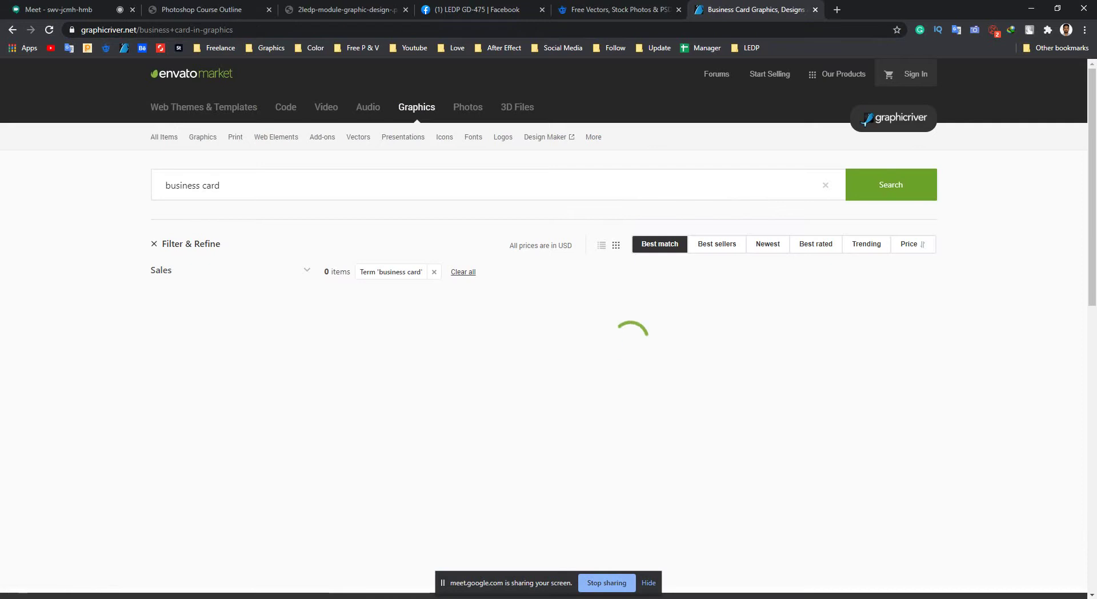
Scroll through the GraphicRiver business card results, glancing at the Freepik tab for comparison.
scroll(420, 360, down, 1)
scroll(420, 360, down, 4)
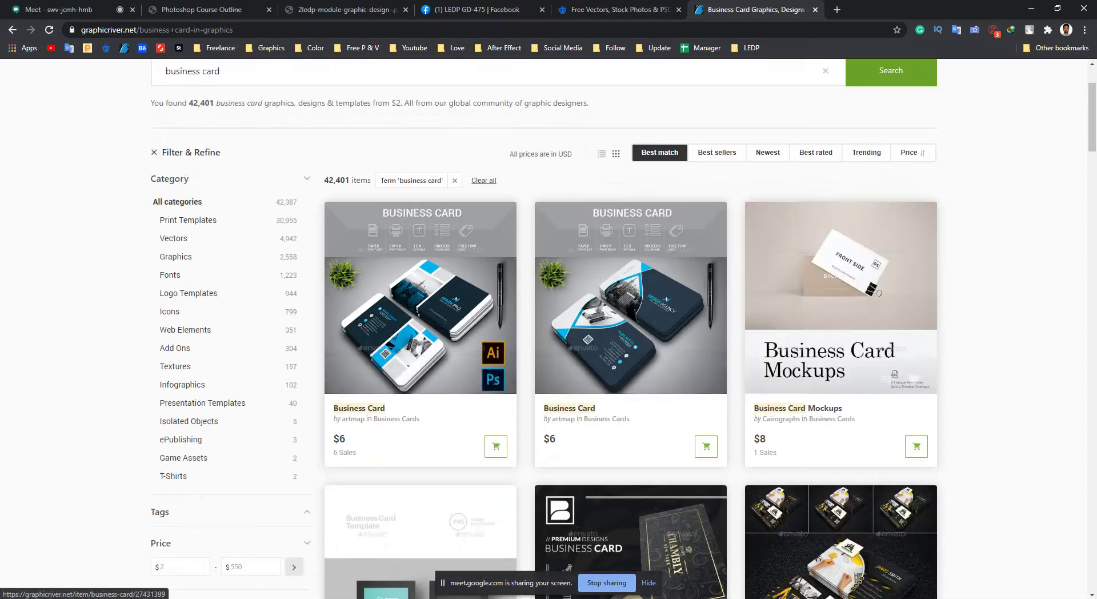
scroll(420, 360, down, 9)
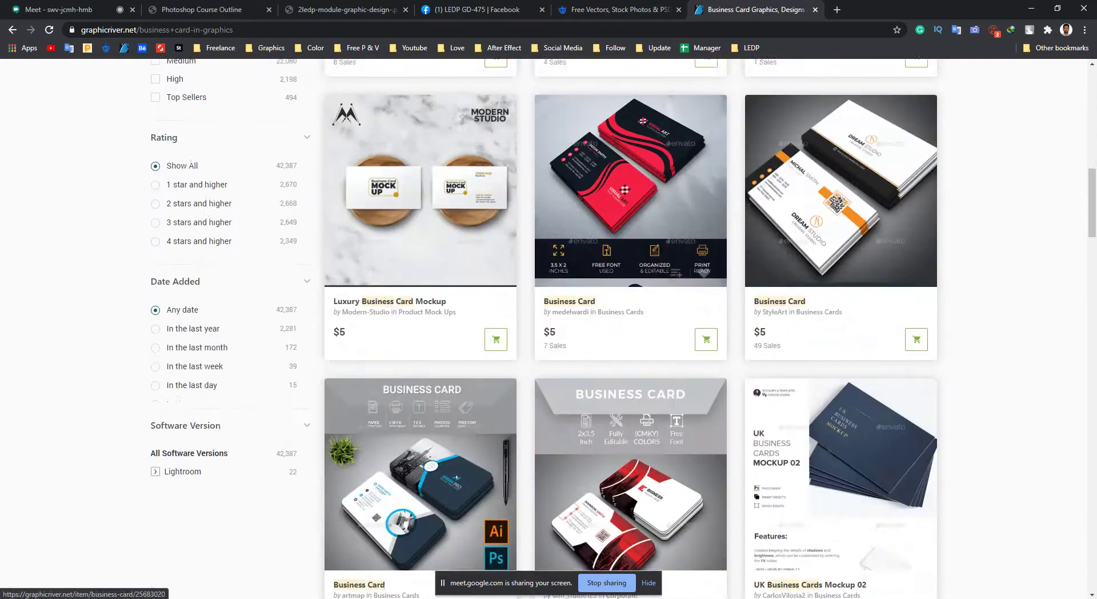
scroll(420, 360, up, 14)
scroll(420, 360, down, 9)
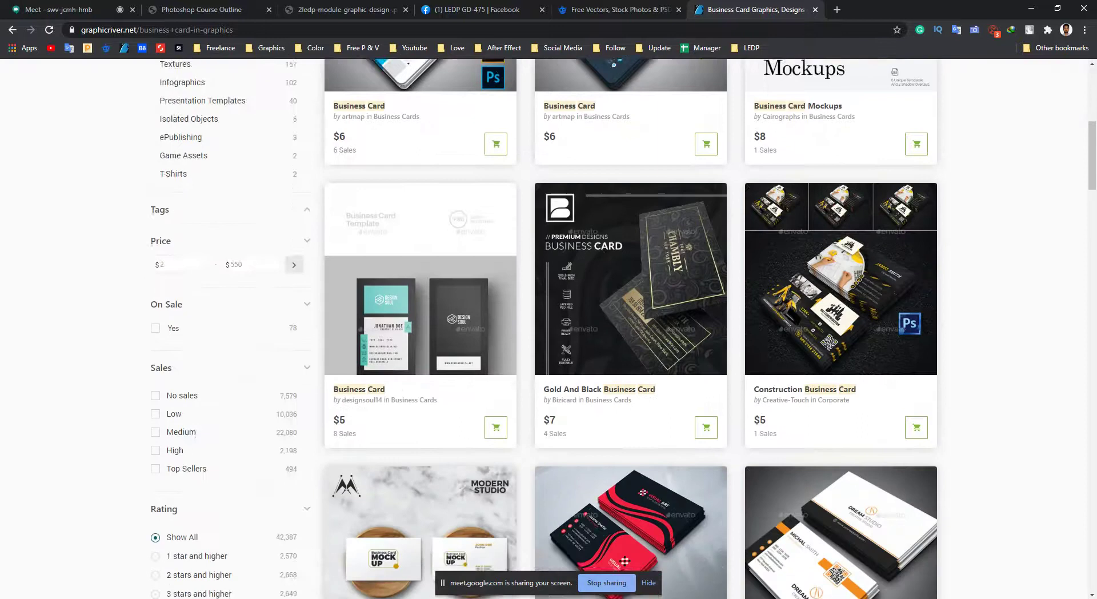
scroll(420, 360, up, 9)
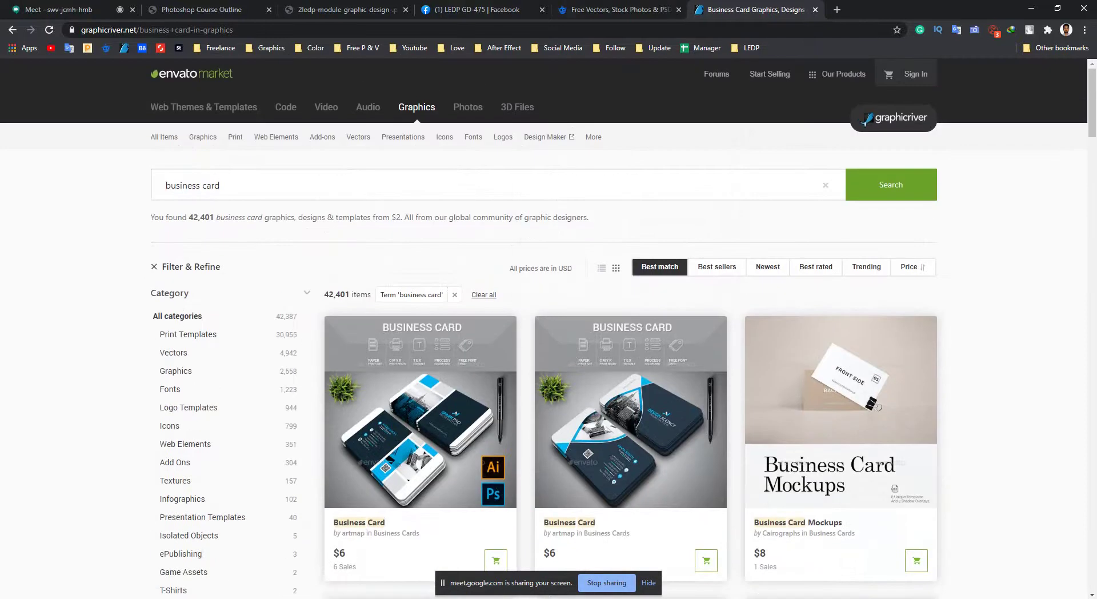
key(ctrl+shift+Tab)
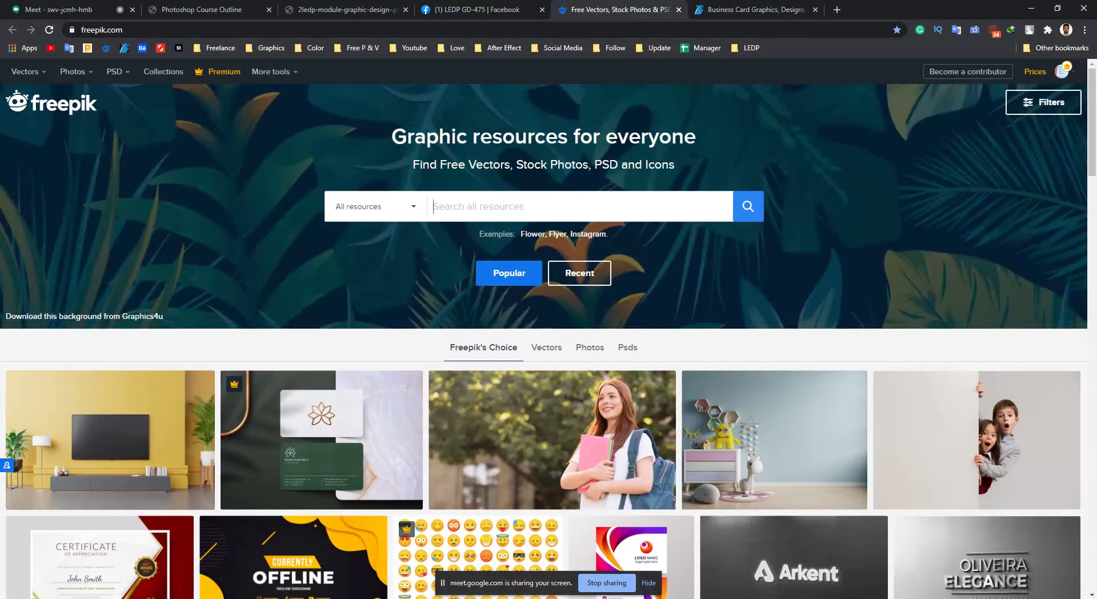
key(ctrl+Tab)
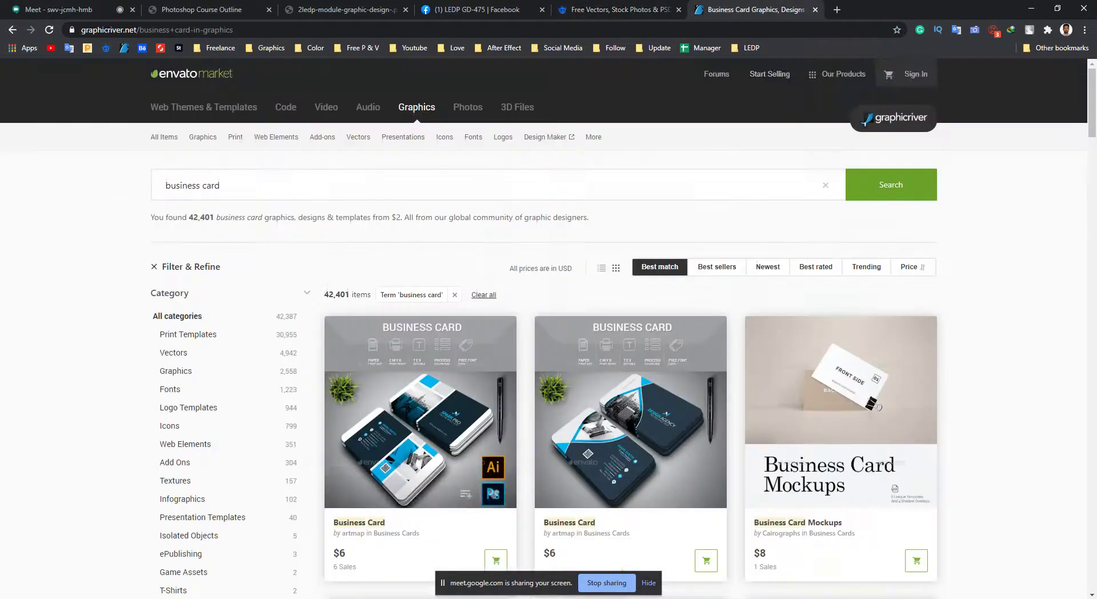
scroll(420, 360, down, 3)
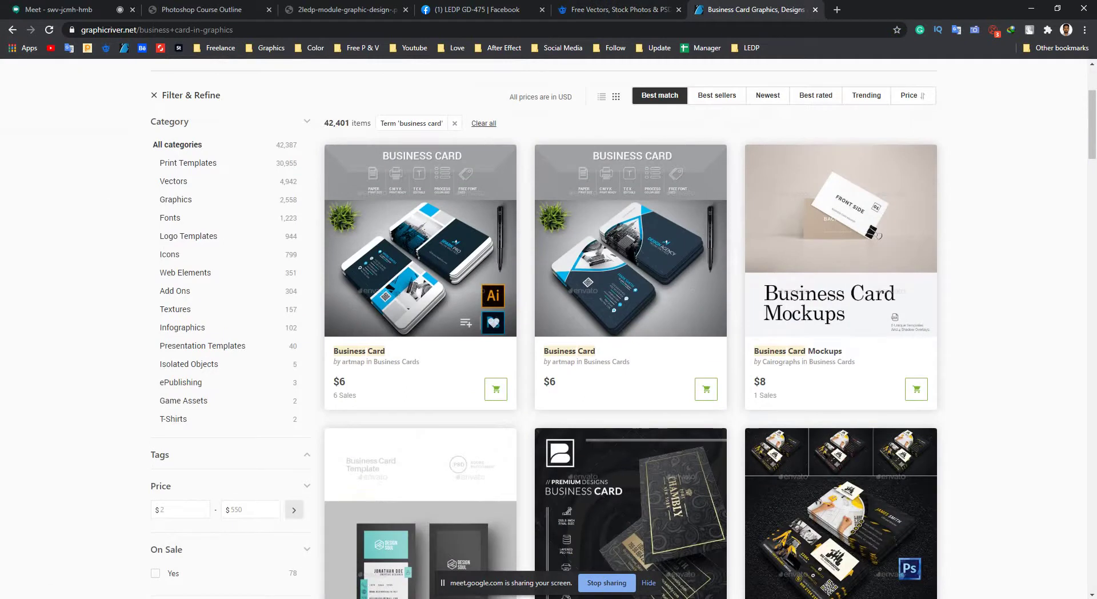
scroll(839, 285, down, 15)
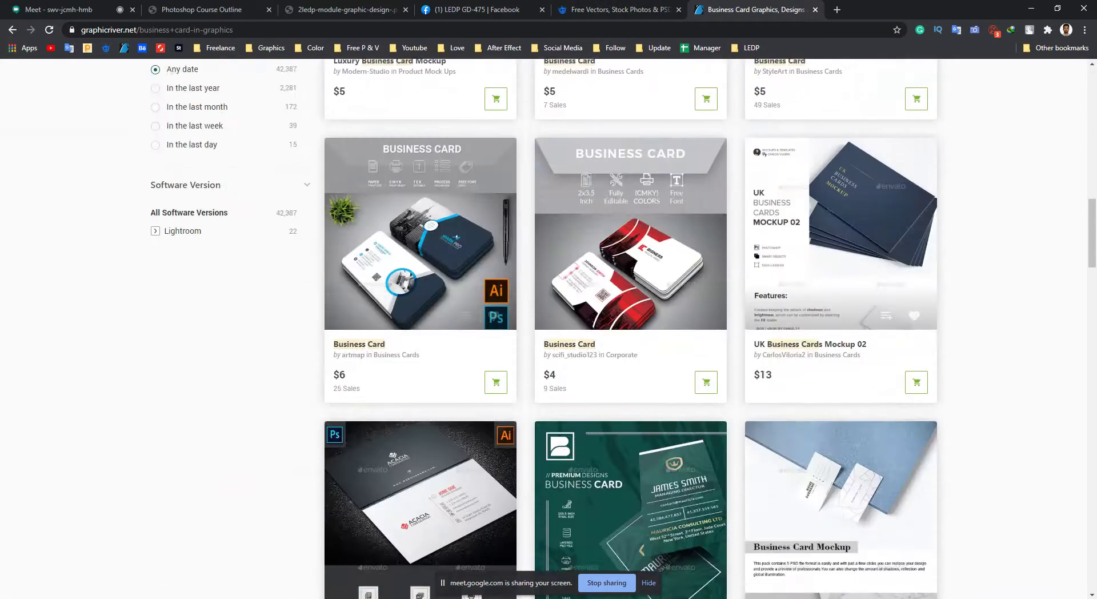
scroll(840, 286, down, 5)
scroll(631, 328, up, 20)
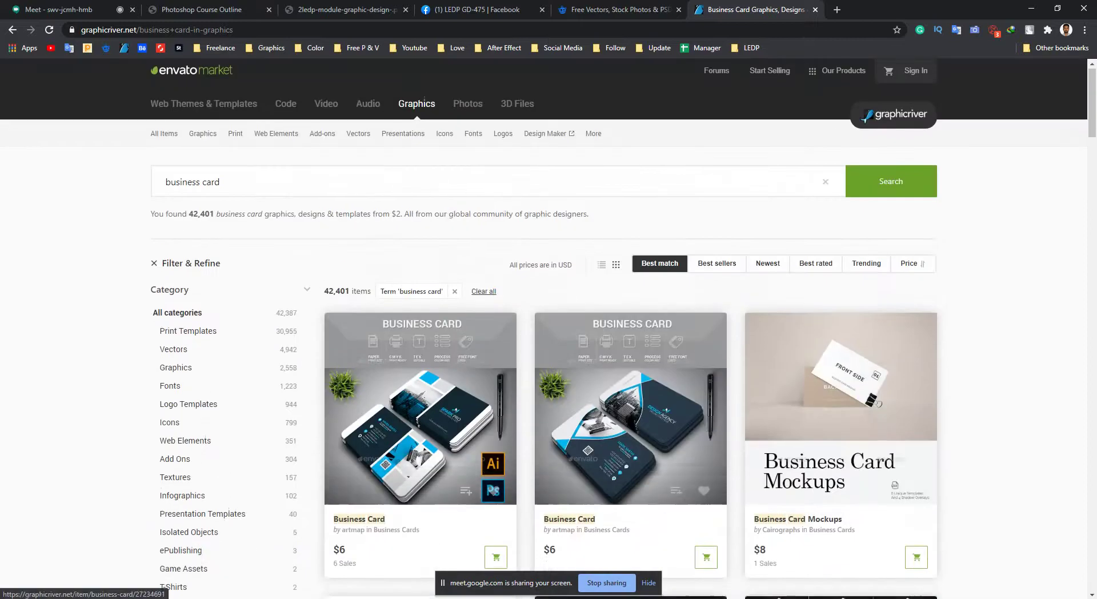
scroll(421, 411, down, 3)
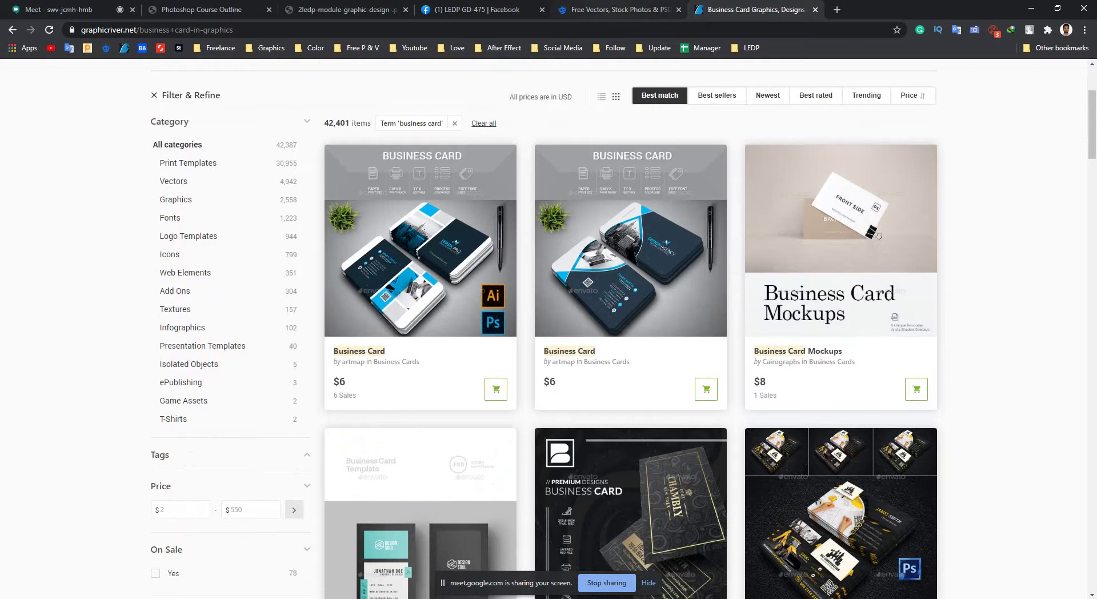
Show the full Freepik web address and flip between the Freepik and GraphicRiver sites.
key(ctrl+shift+Tab)
mouse_move(1061, 73)
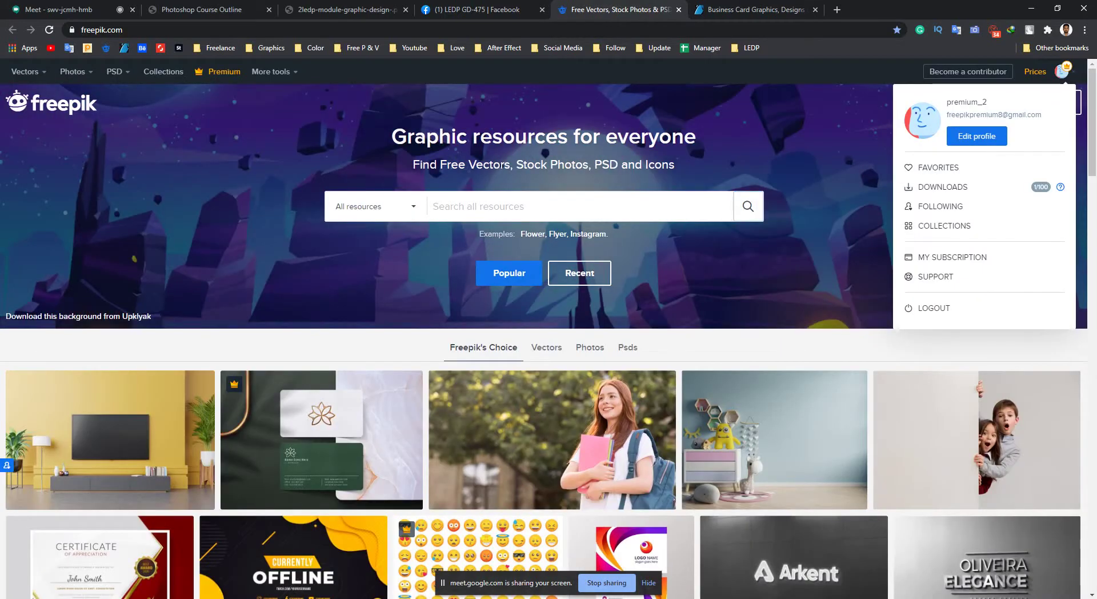
key(ctrl+l)
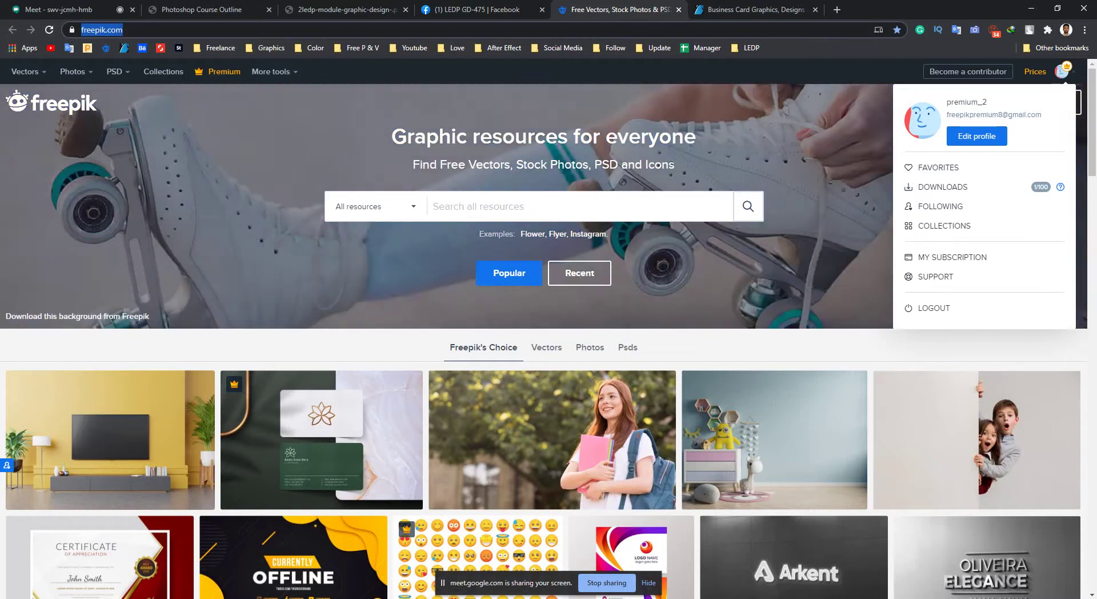
click(131, 30)
key(ctrl+Tab)
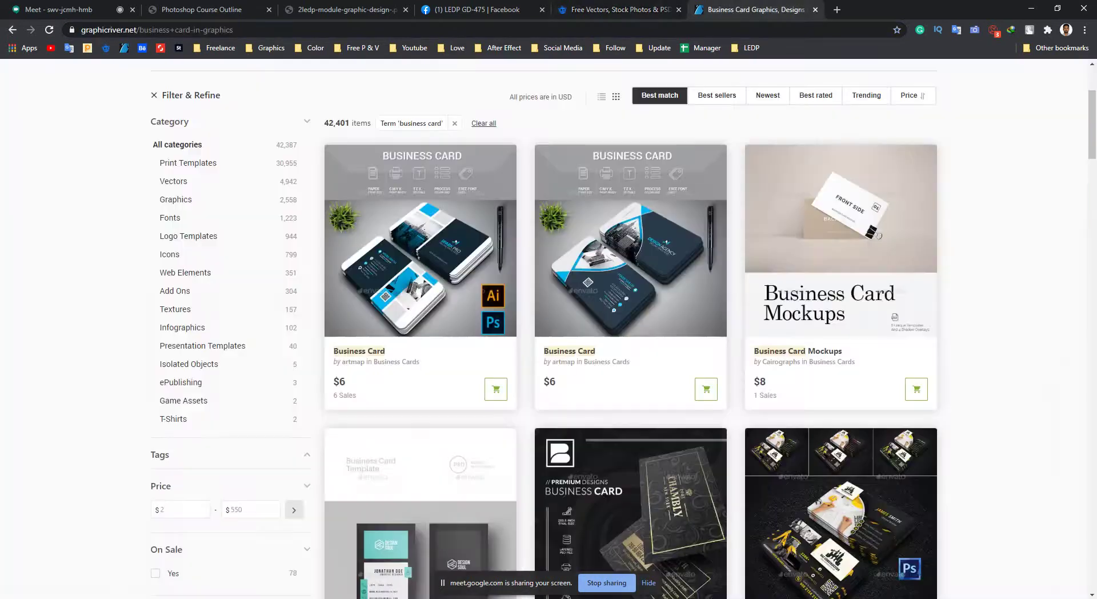
key(ctrl+shift+Tab)
scroll(548, 329, down, 7)
scroll(263, 314, down, 3)
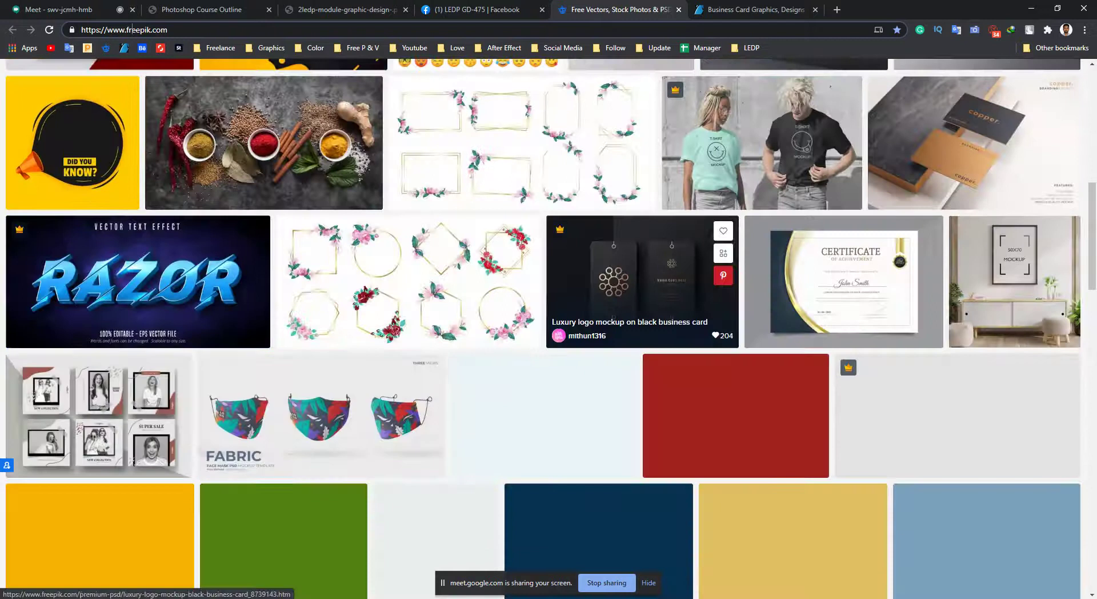
scroll(571, 343, up, 10)
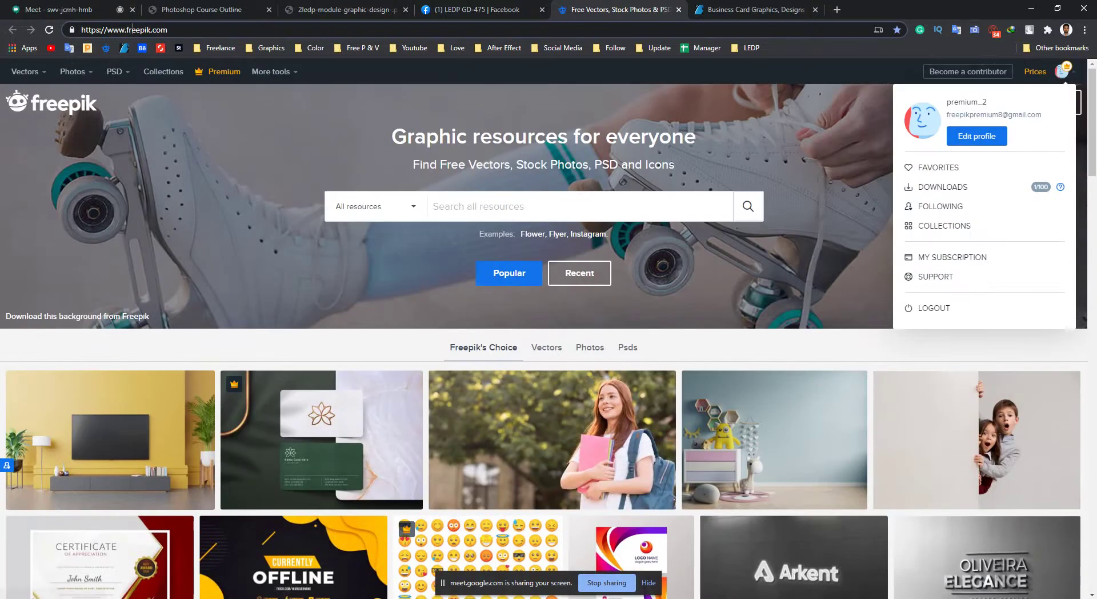
key(ctrl+Tab)
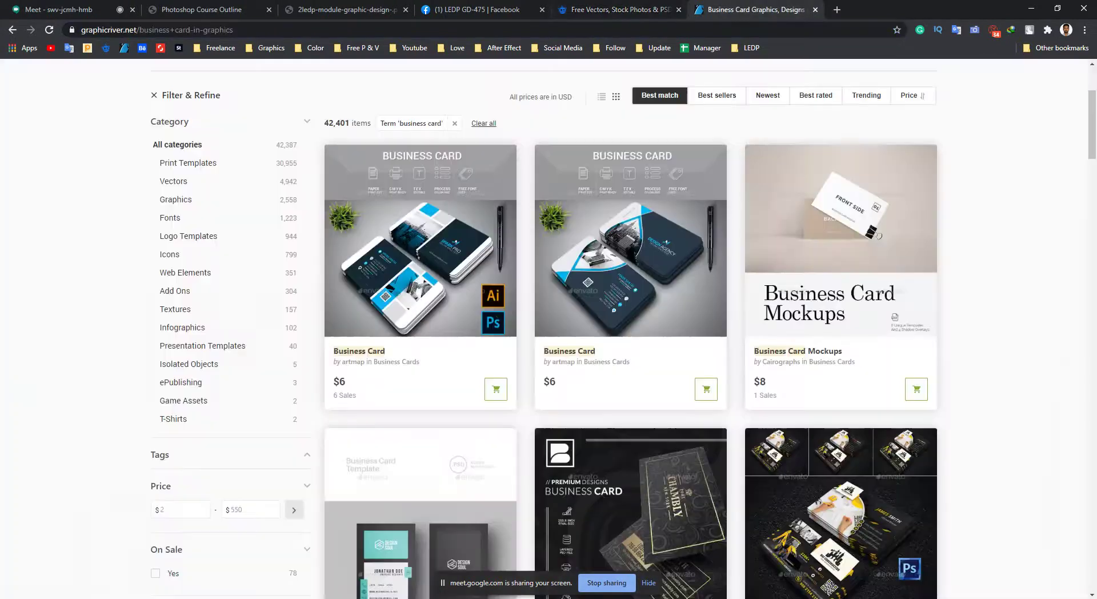
key(ctrl+shift+Tab)
Keep comparing business card listings by scrolling both the GraphicRiver and Freepik pages.
key(ctrl+Tab)
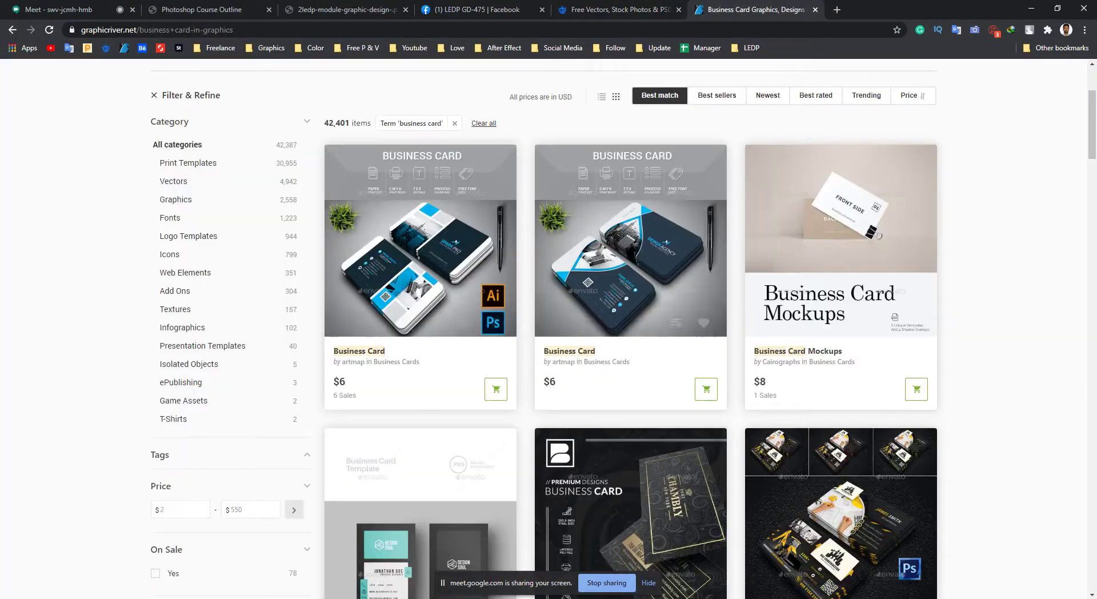
scroll(629, 328, down, 4)
scroll(629, 328, down, 3)
scroll(629, 329, up, 10)
key(ctrl+shift+Tab)
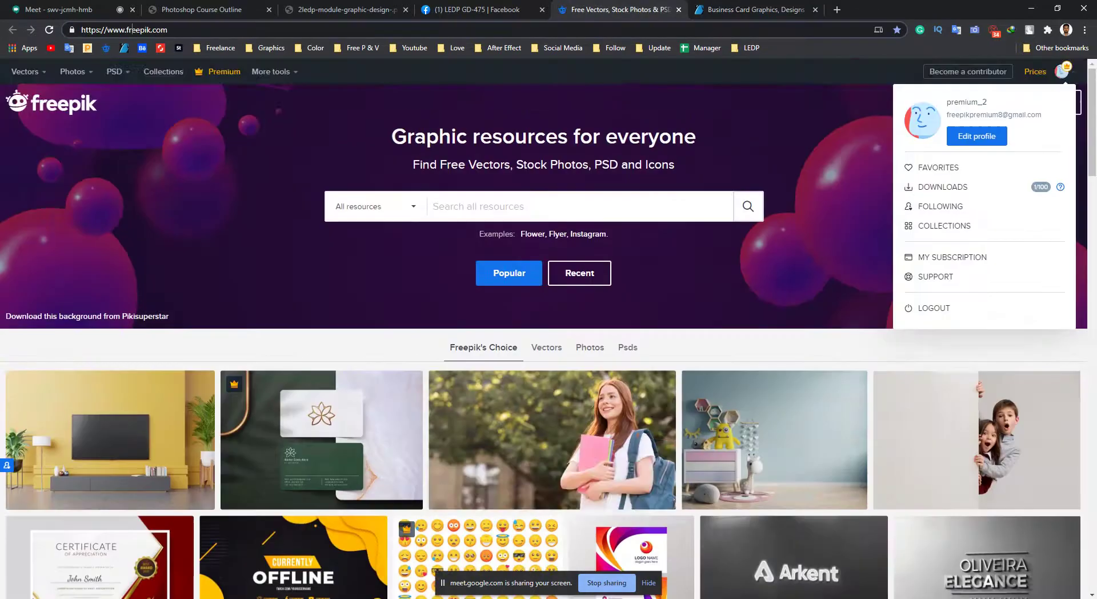
scroll(628, 328, down, 3)
scroll(629, 286, down, 6)
scroll(628, 285, up, 3)
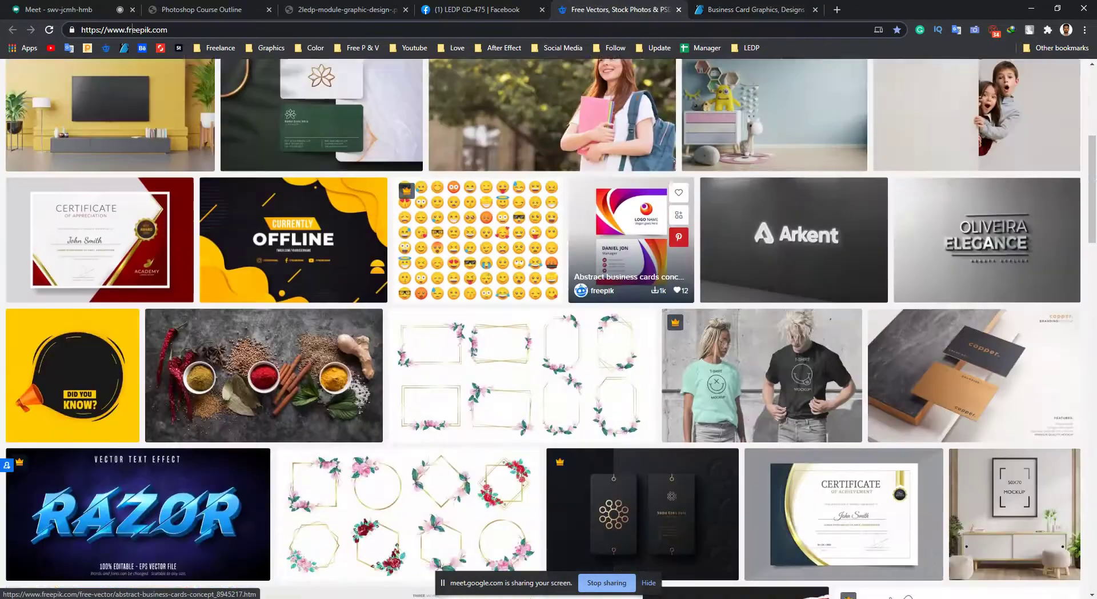
scroll(628, 285, down, 3)
scroll(629, 91, down, 4)
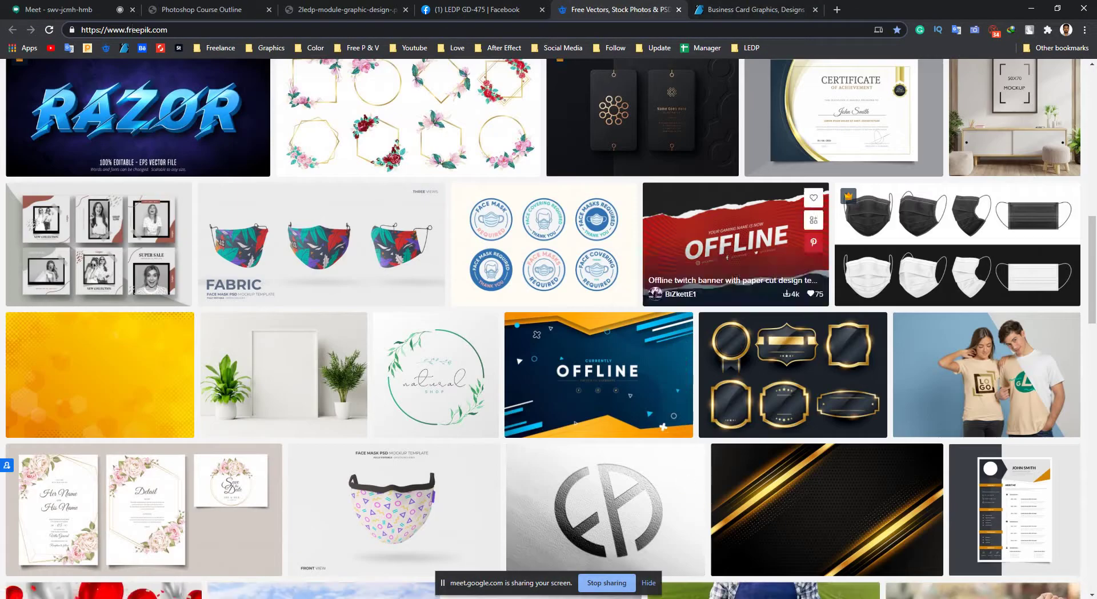
key(ctrl+Tab)
scroll(175, 439, down, 8)
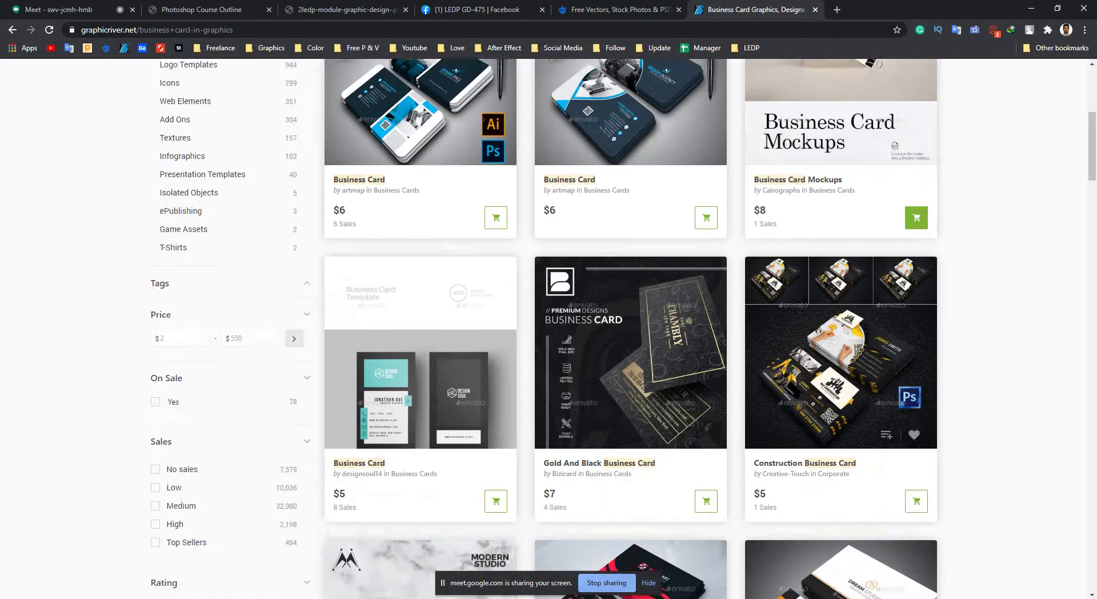
scroll(175, 438, down, 5)
scroll(175, 439, up, 5)
scroll(171, 285, down, 5)
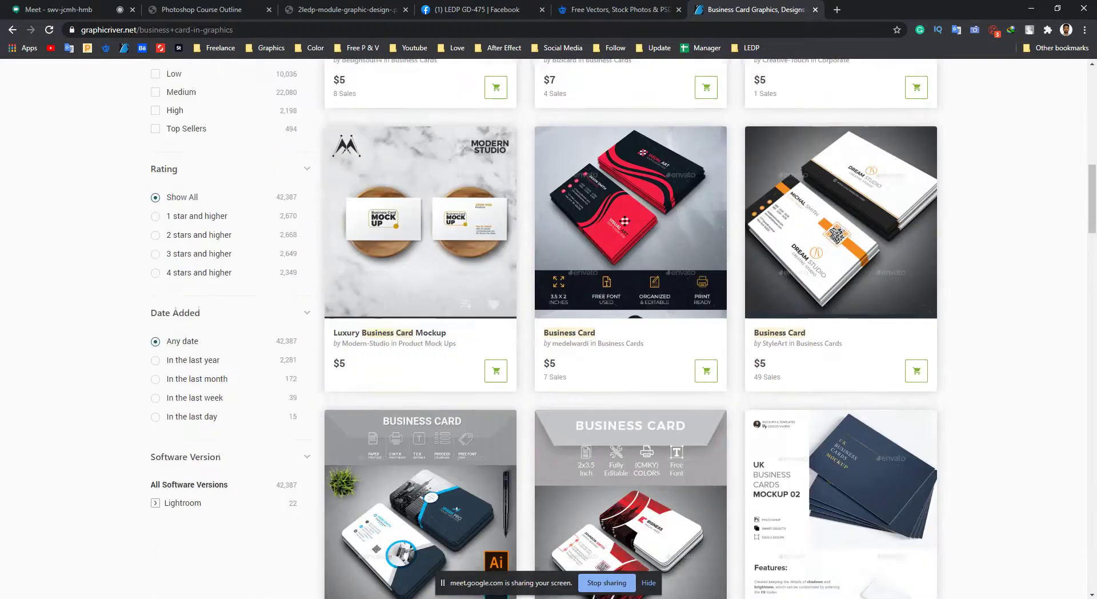
scroll(629, 329, down, 20)
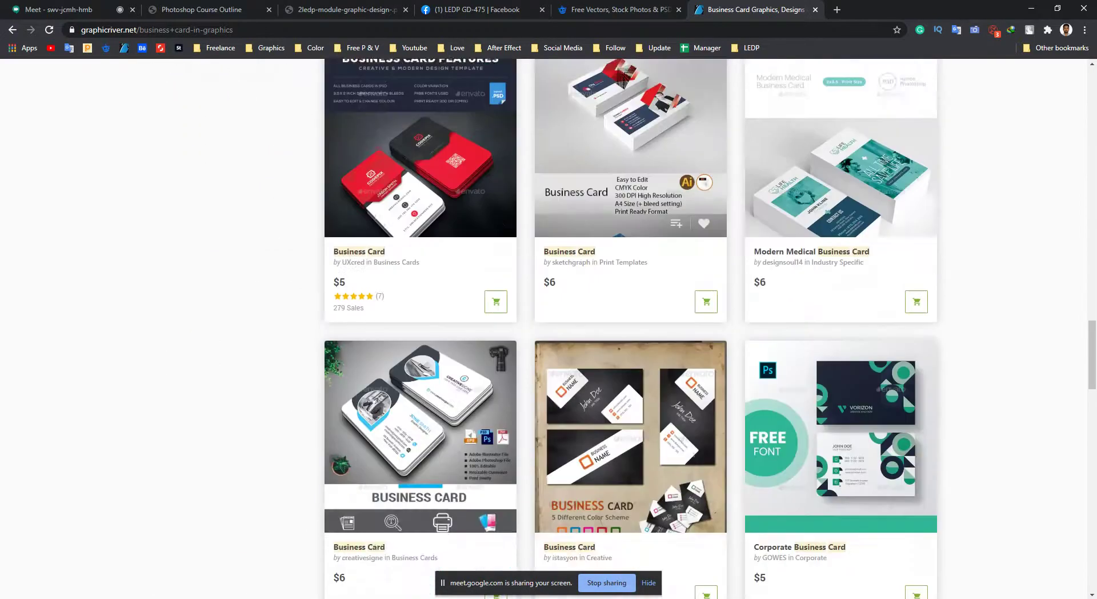
scroll(629, 328, down, 2)
Back in Photoshop, draw a perspective crop frame over the front card and fit its top corner.
click(1031, 8)
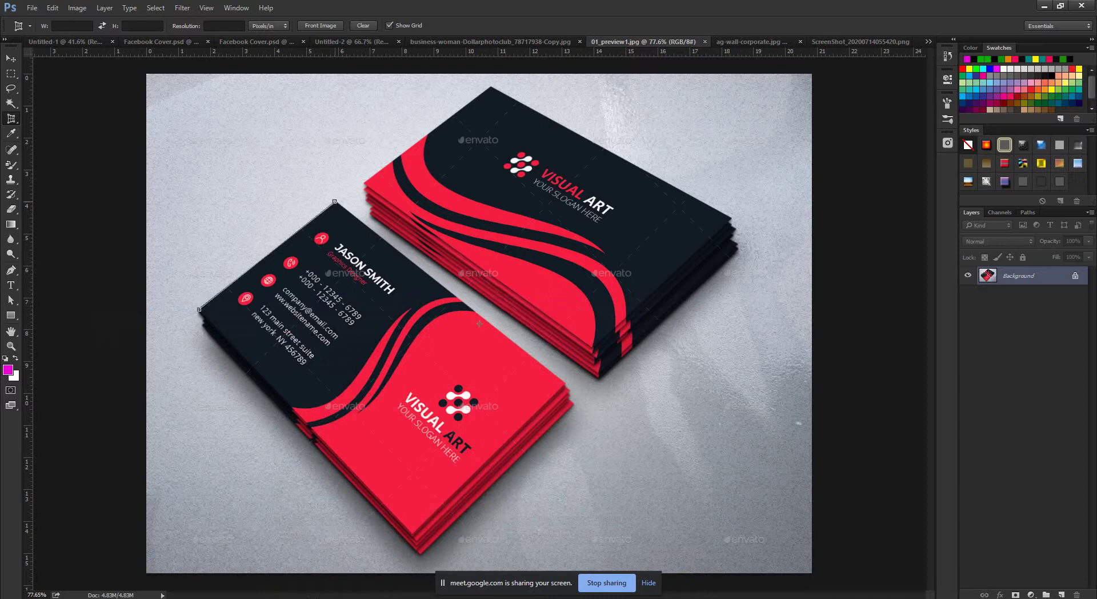
click(564, 385)
click(405, 531)
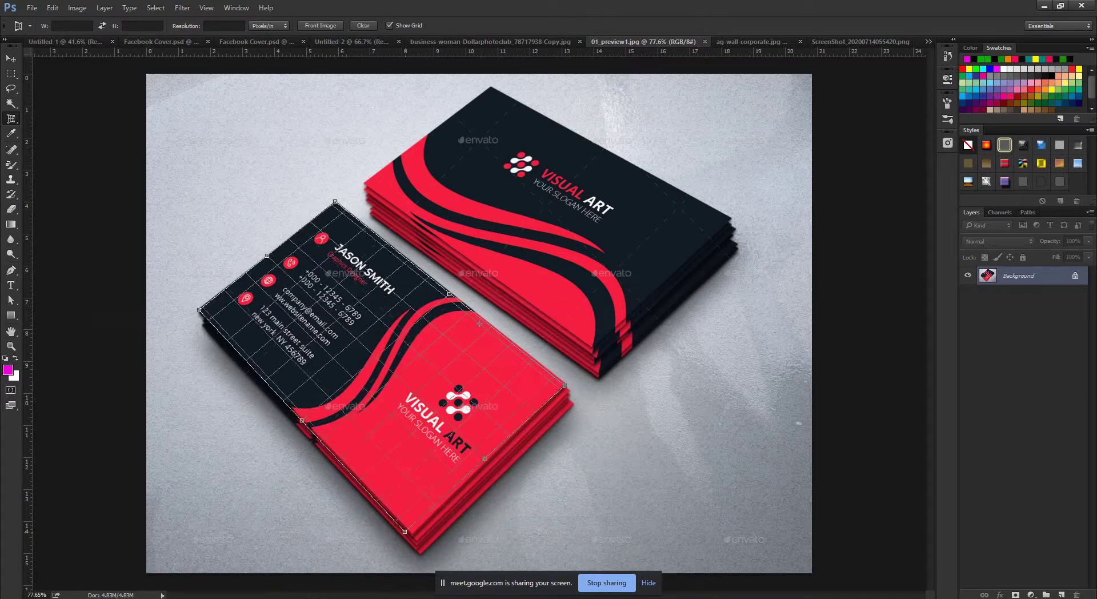
scroll(327, 193, up, 10)
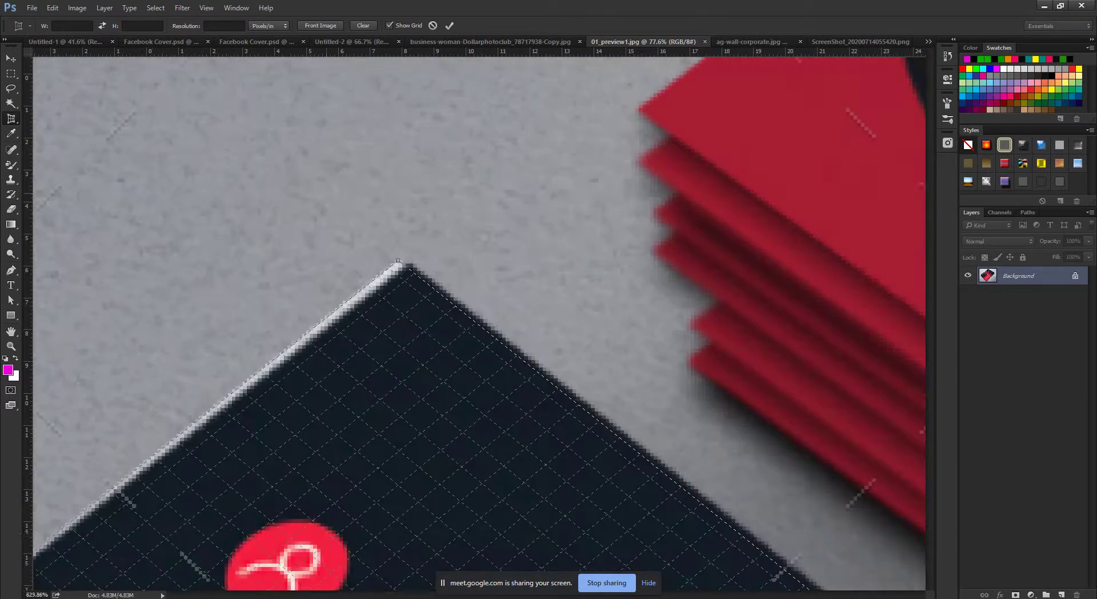
drag(399, 261, 409, 264)
scroll(514, 332, down, 10)
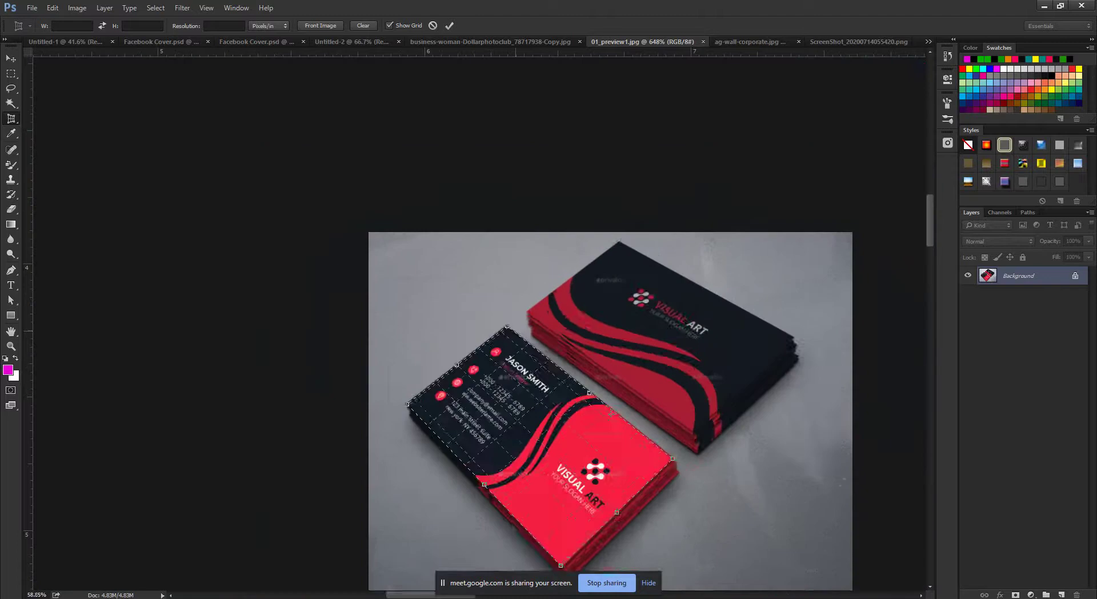
scroll(612, 412, down, 2)
scroll(535, 356, up, 10)
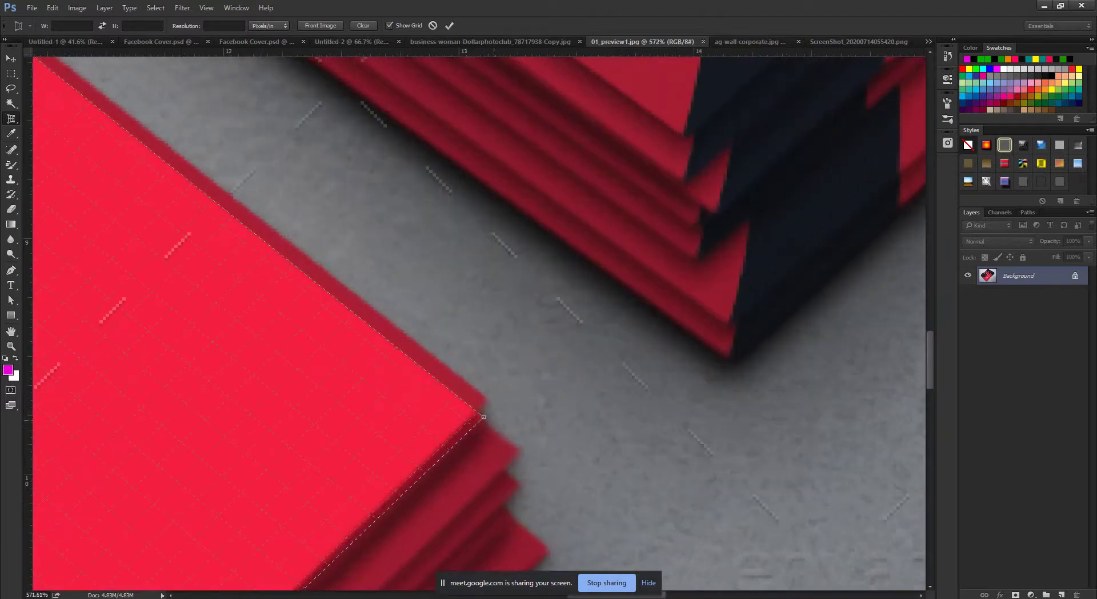
Snap the right, bottom and left crop corners to the card and apply the perspective crop.
drag(484, 417, 490, 401)
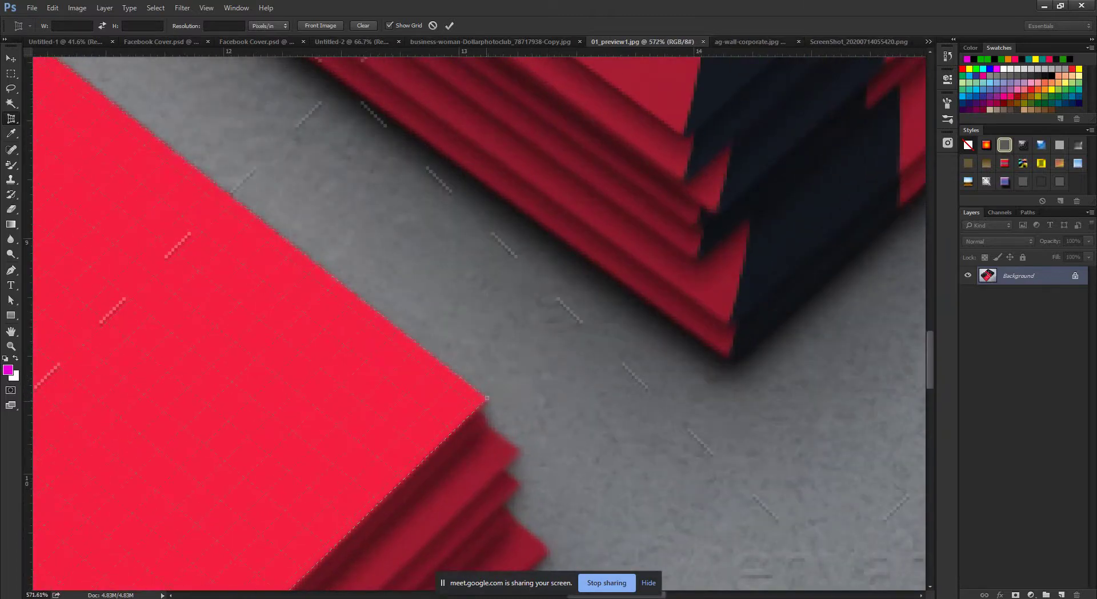
scroll(487, 410, down, 8)
scroll(412, 529, down, 2)
scroll(411, 529, up, 12)
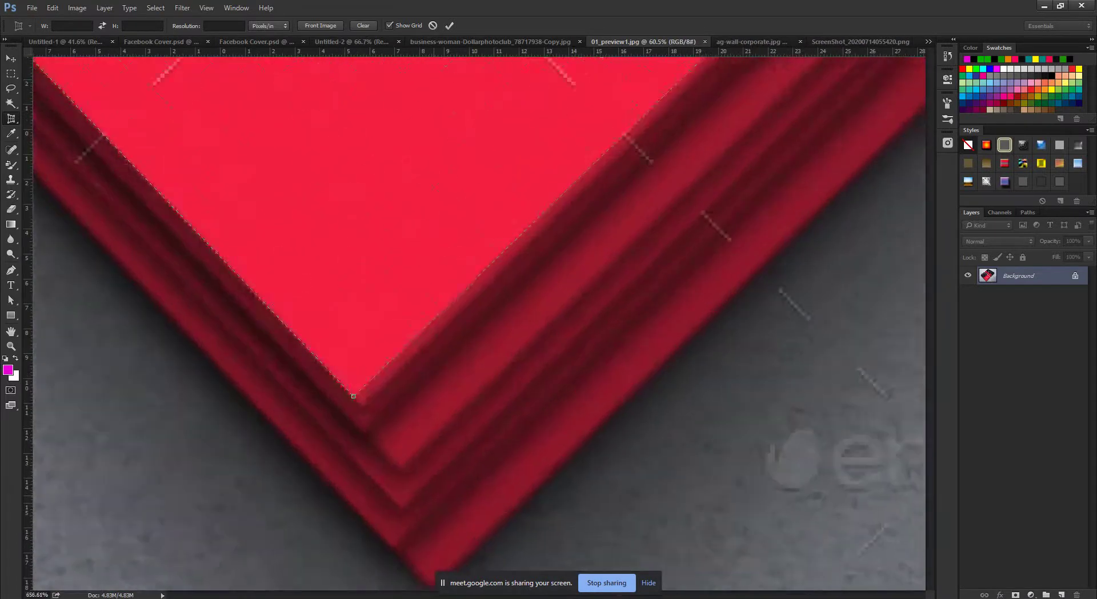
drag(345, 387, 355, 391)
scroll(355, 391, down, 12)
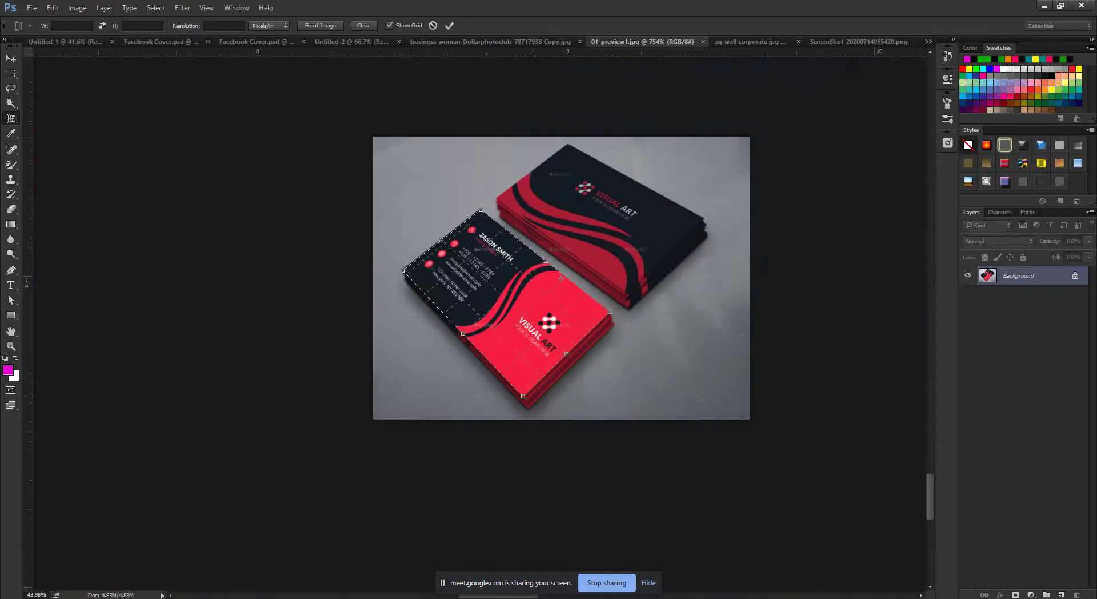
scroll(318, 315, up, 12)
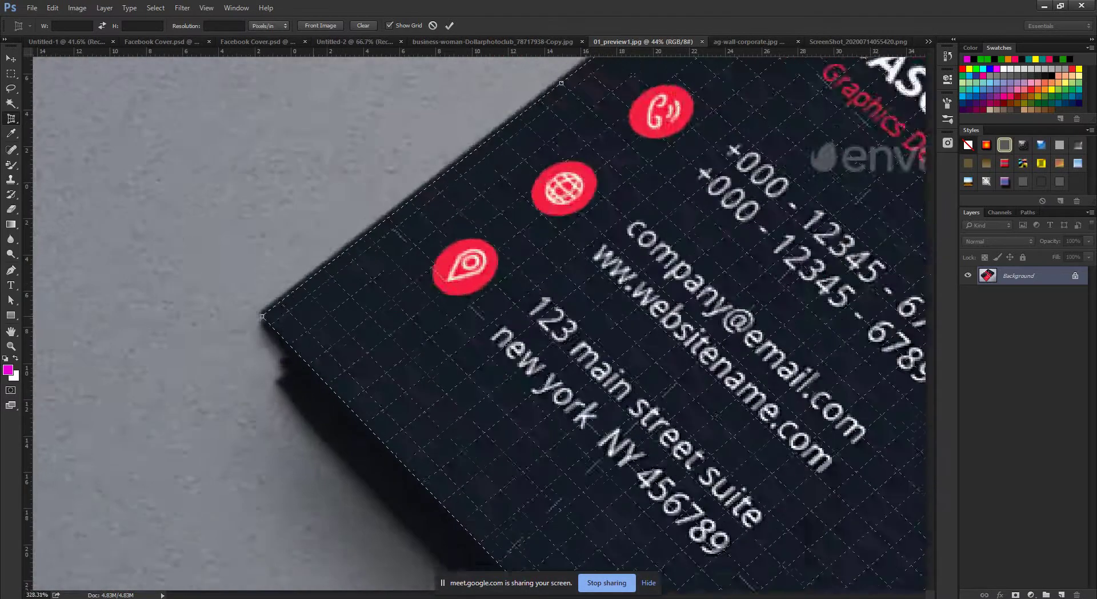
drag(386, 315, 391, 310)
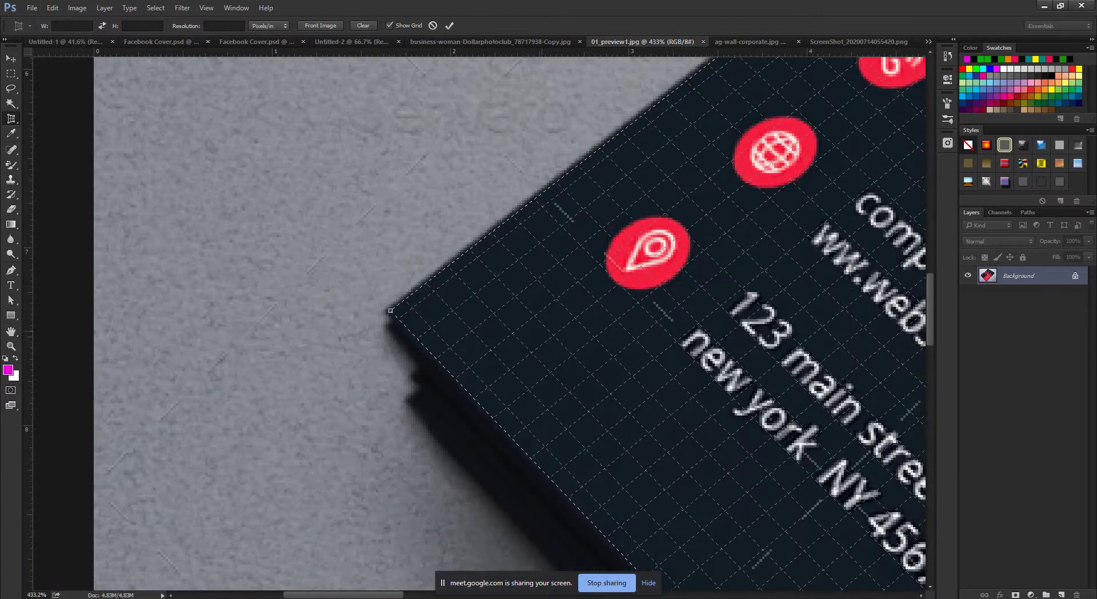
scroll(391, 310, down, 12)
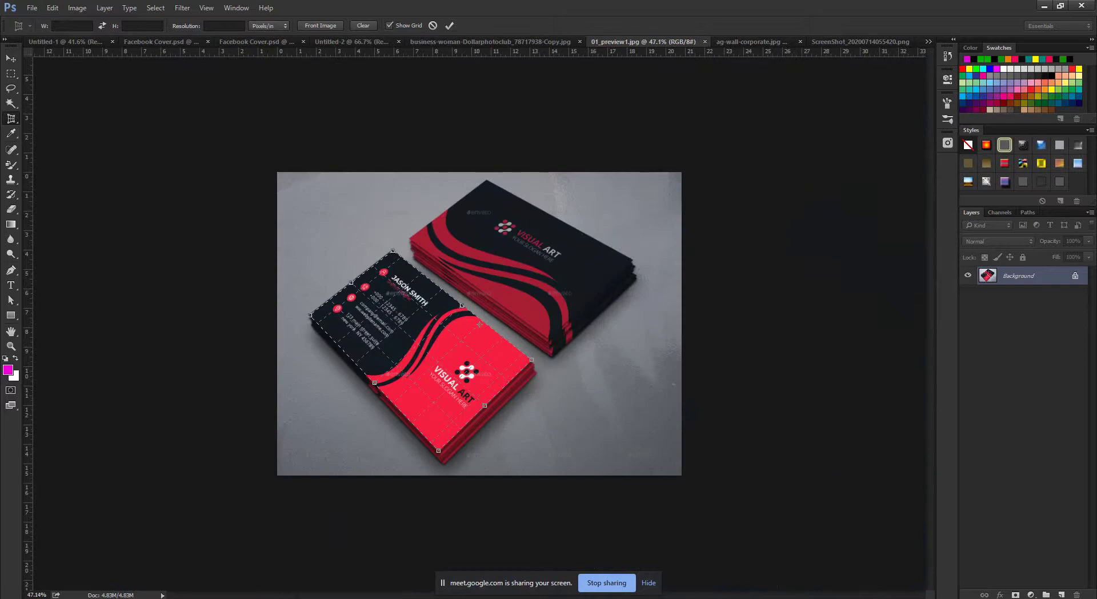
key(Return)
Zoom in and out to inspect the flattened, upright business card.
scroll(479, 323, up, 5)
scroll(478, 323, down, 6)
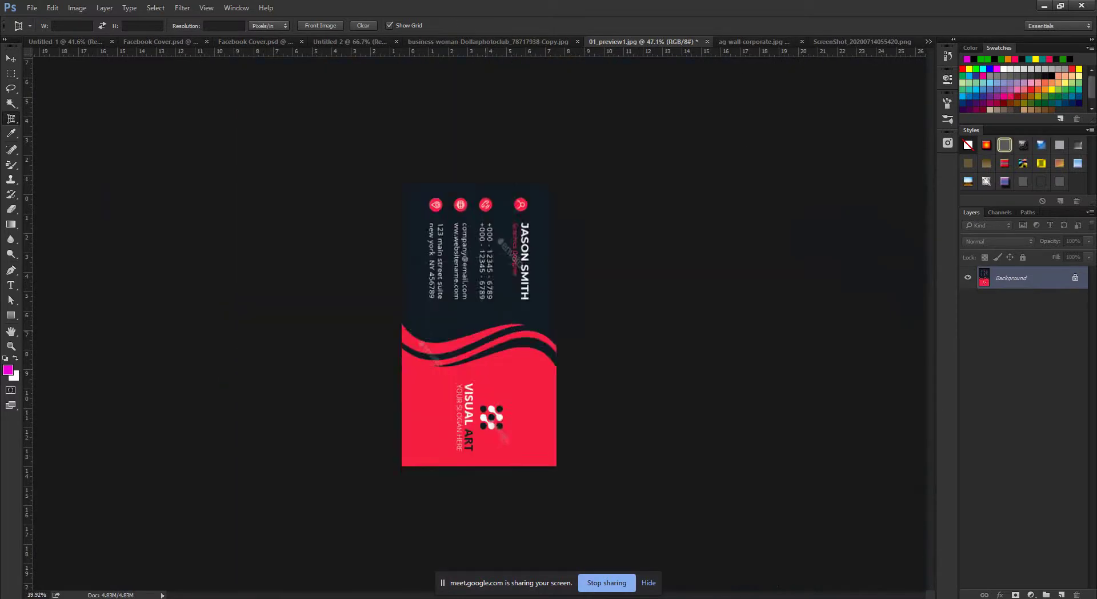
scroll(479, 323, up, 4)
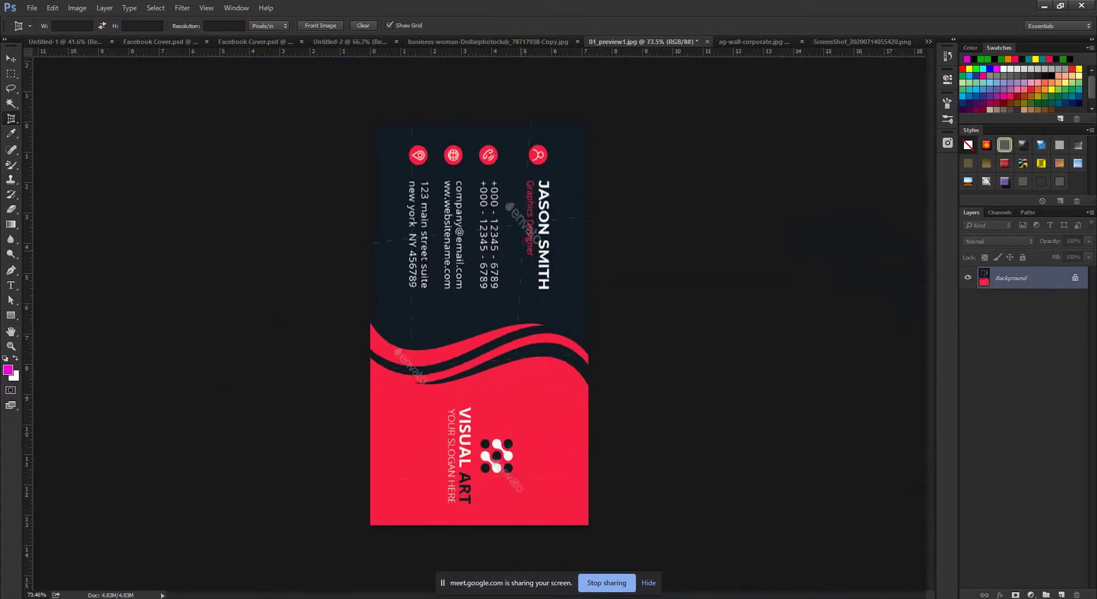
scroll(478, 323, down, 2)
scroll(479, 323, up, 1)
scroll(478, 324, down, 1)
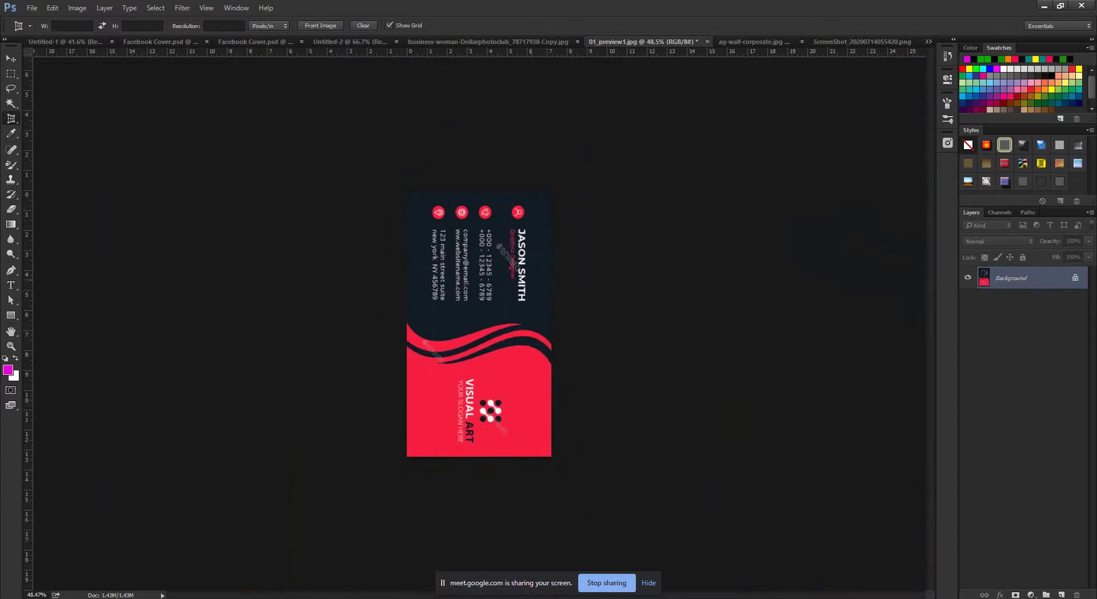
scroll(479, 324, up, 3)
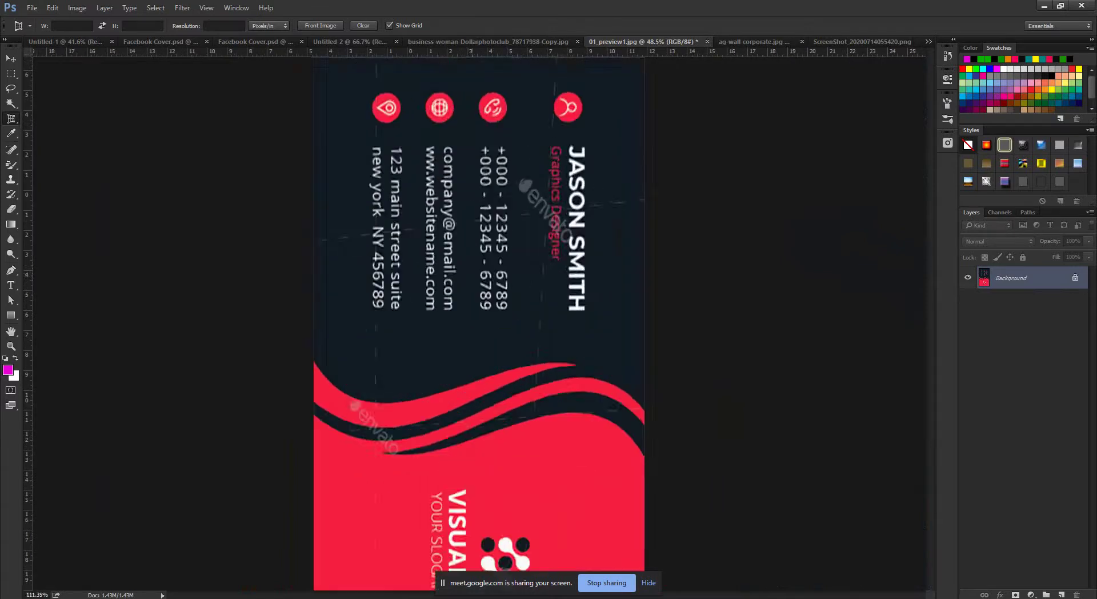
scroll(478, 323, down, 2)
scroll(479, 323, up, 1)
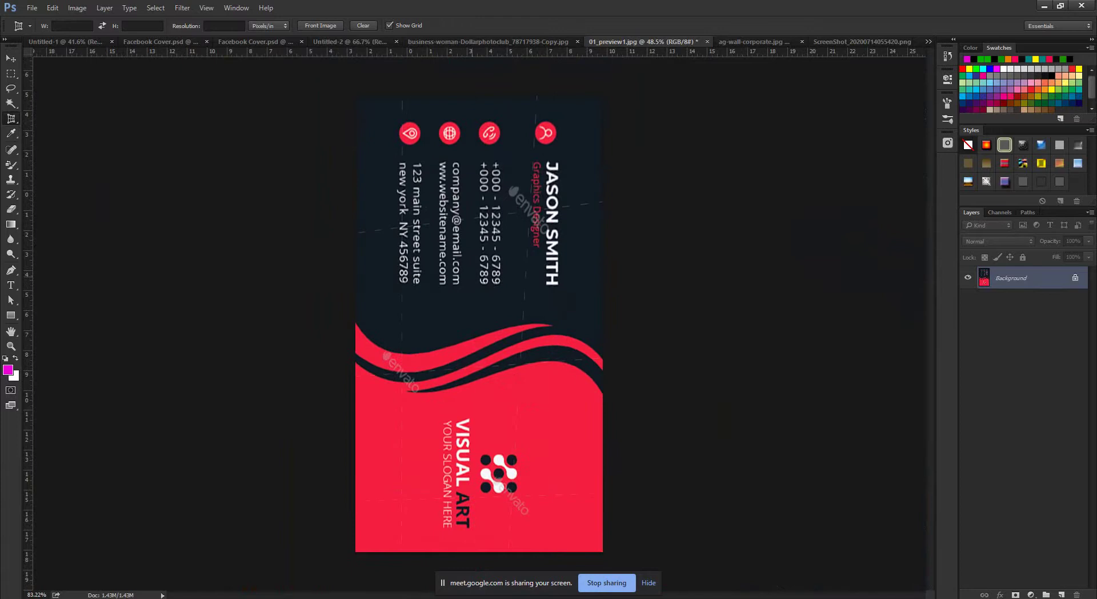
scroll(479, 323, down, 1)
Bring up the ag-wall-corporate.jpg poster and step through the crop width, height and resolution fields.
key(ctrl+Tab)
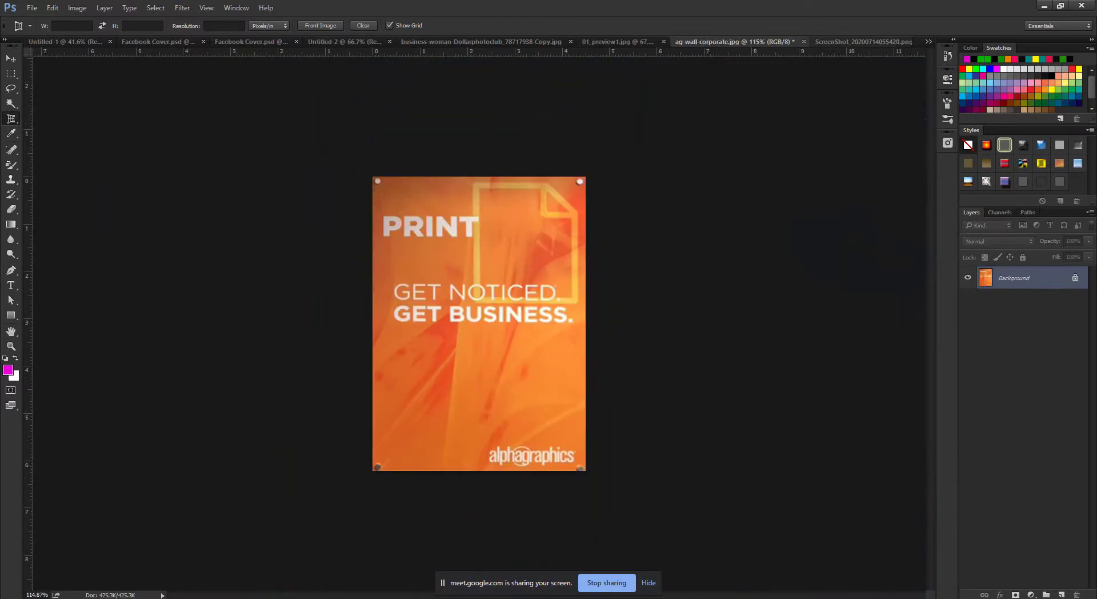
key(ctrl+Tab)
key(ctrl+shift+Tab)
click(72, 26)
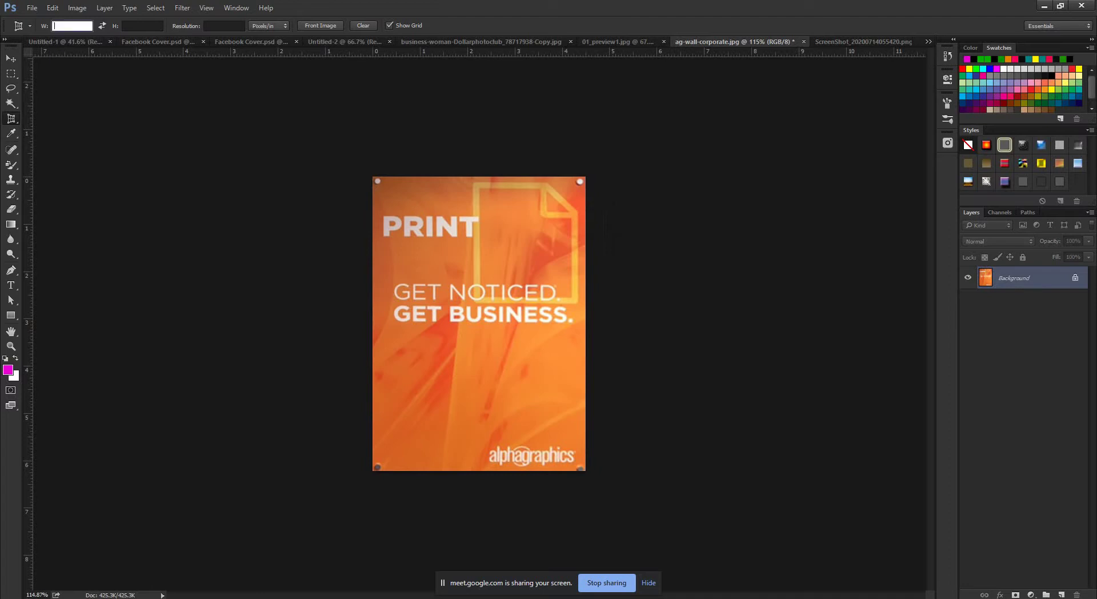
key(Tab)
key(Return)
click(72, 26)
key(Tab)
key(Tab)
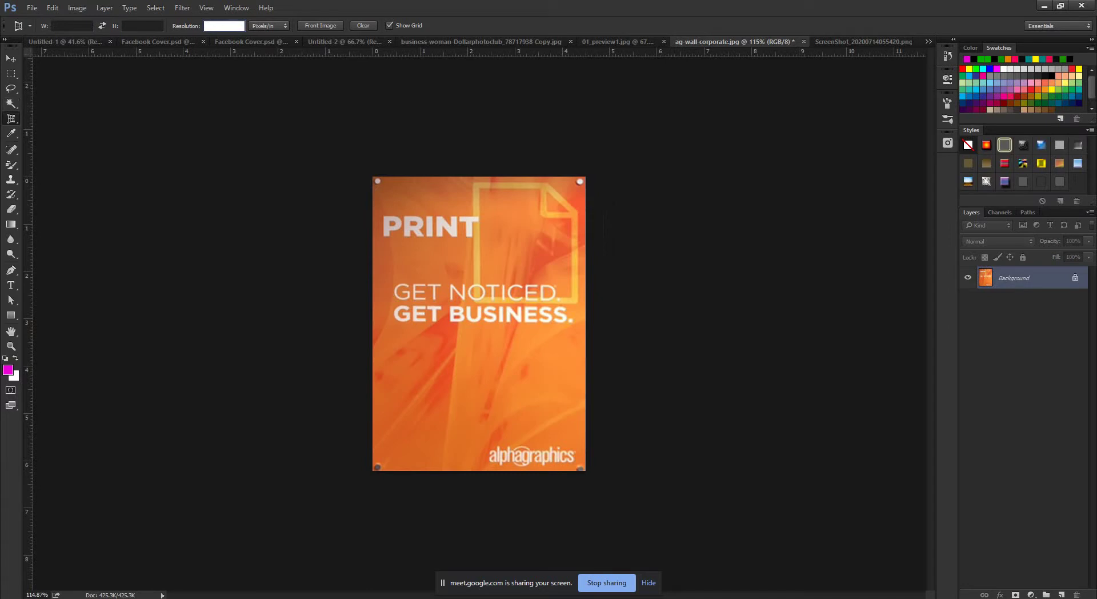
Pick the Slice Tool from the crop tool group and switch to the Untitled-1 document.
right_click(11, 119)
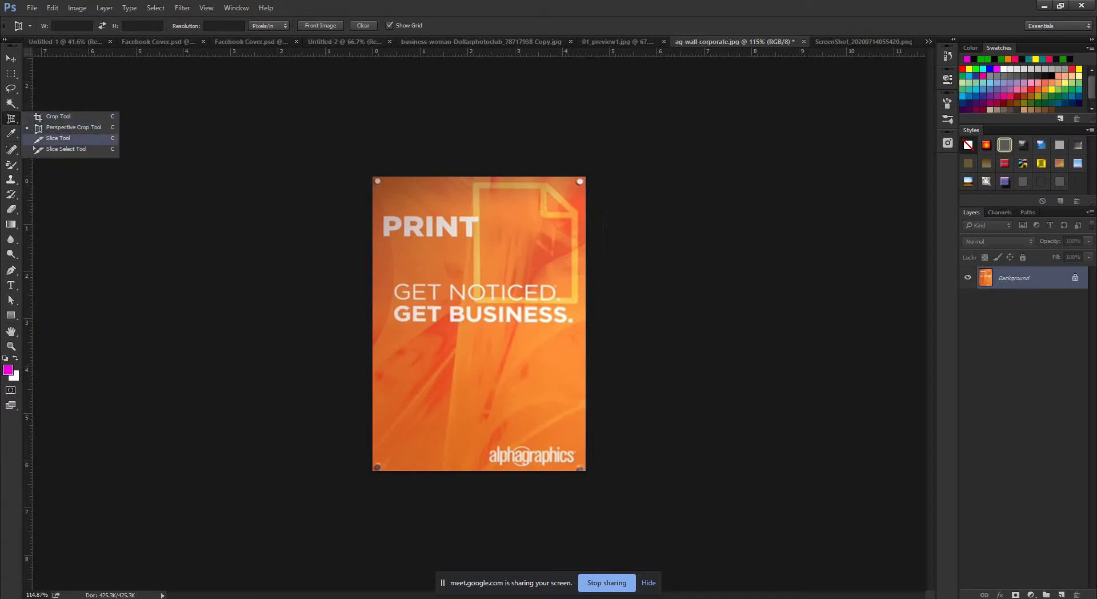
click(58, 138)
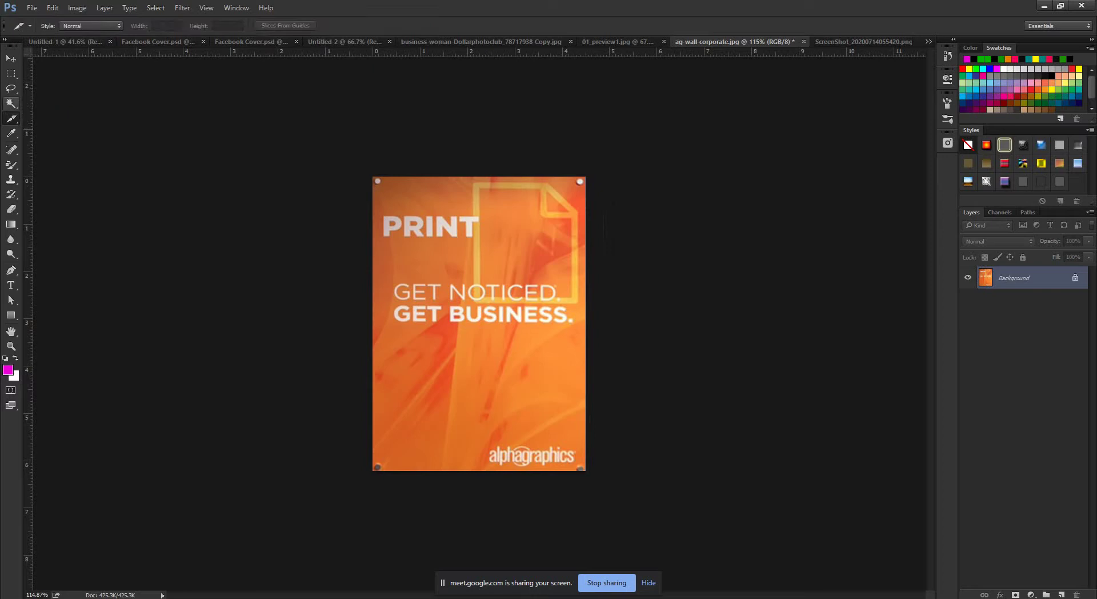
right_click(11, 118)
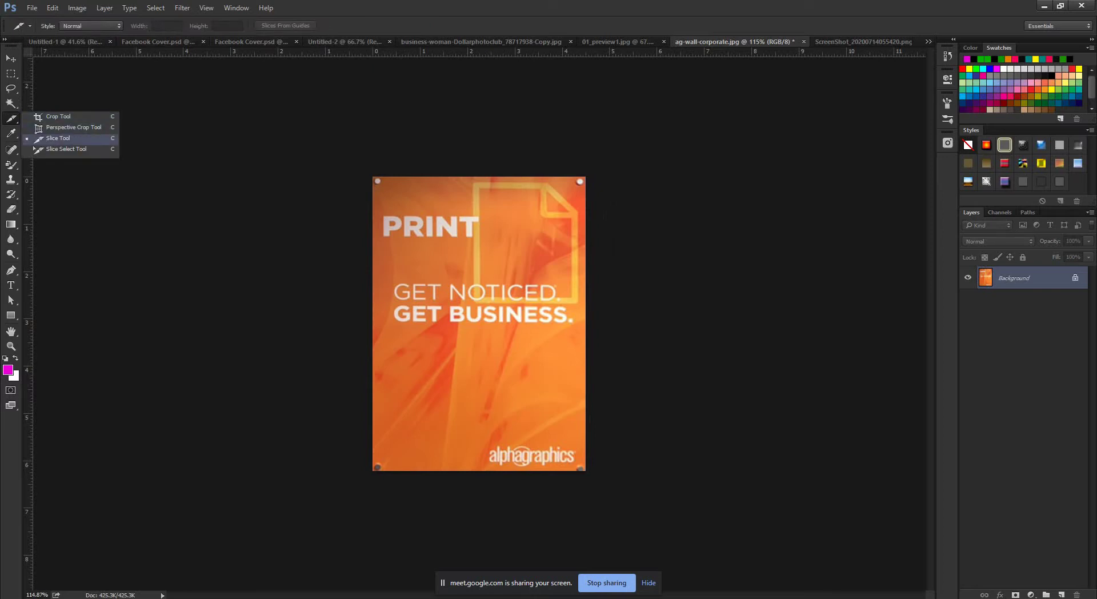
key(Escape)
click(63, 41)
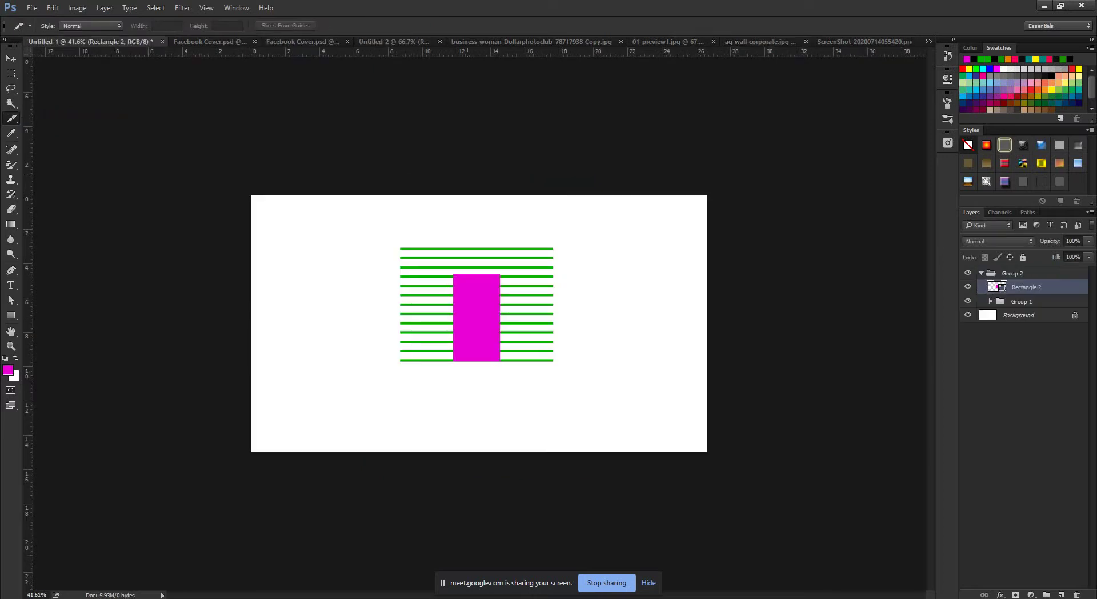
Switch to Facebook Cover.psd, select the Move tool with V, and zoom to view the banner.
click(209, 41)
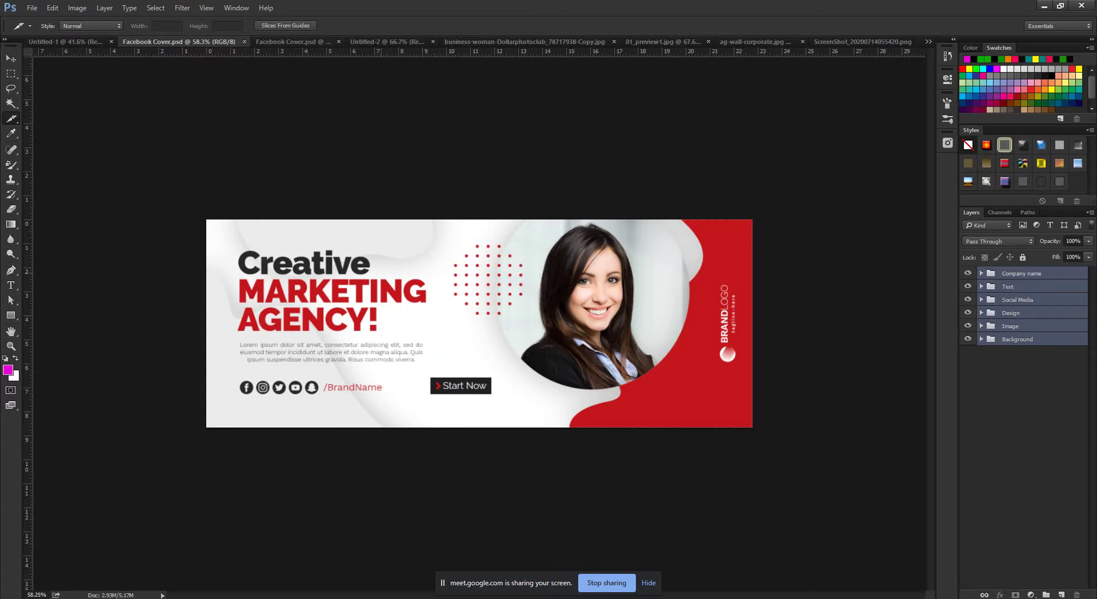
key(v)
scroll(184, 227, up, 5)
scroll(184, 228, down, 8)
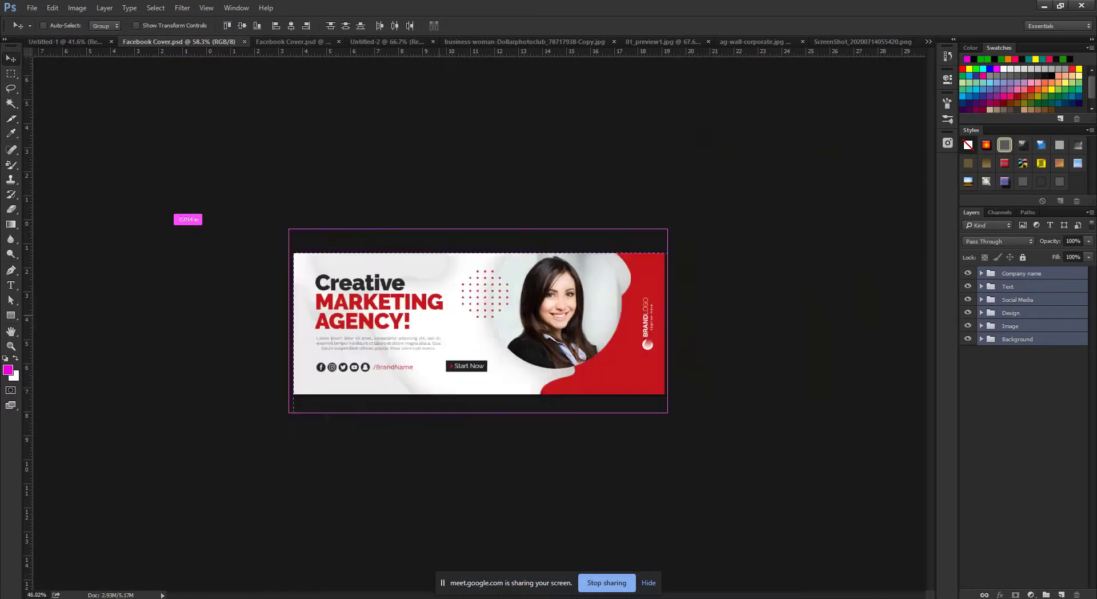
scroll(184, 227, up, 5)
scroll(479, 322, down, 3)
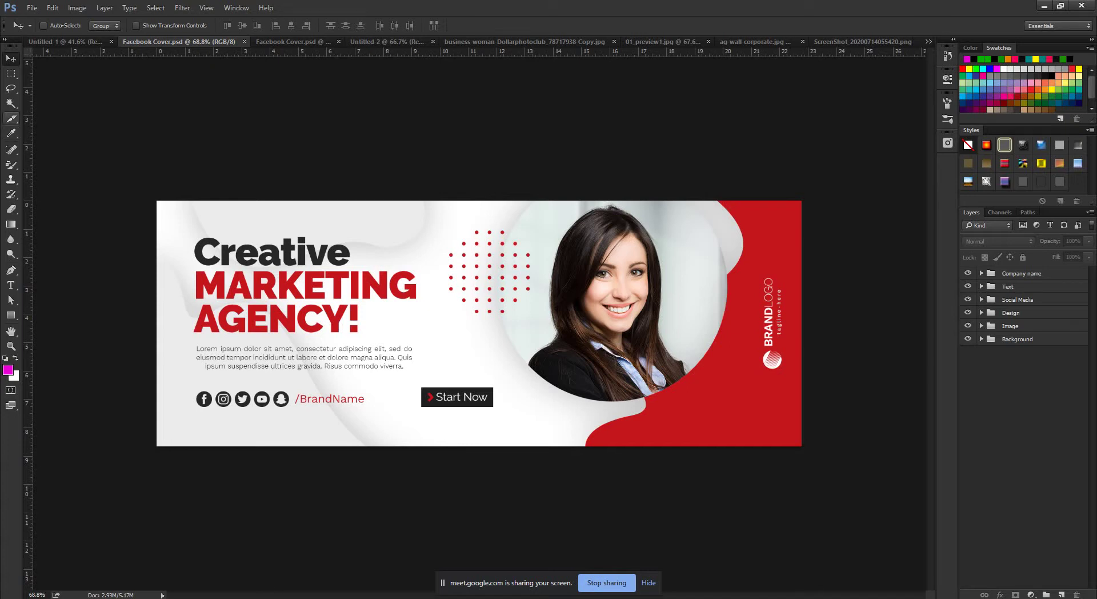
click(11, 118)
Crop the banner to a narrower, taller square area and apply the crop.
click(58, 116)
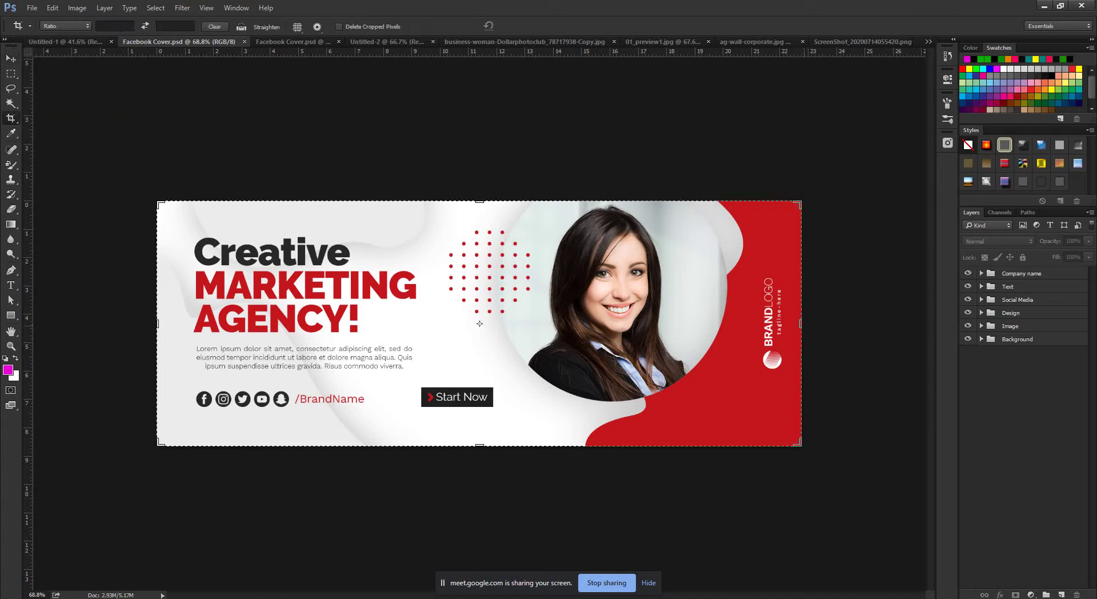
drag(800, 323, 649, 323)
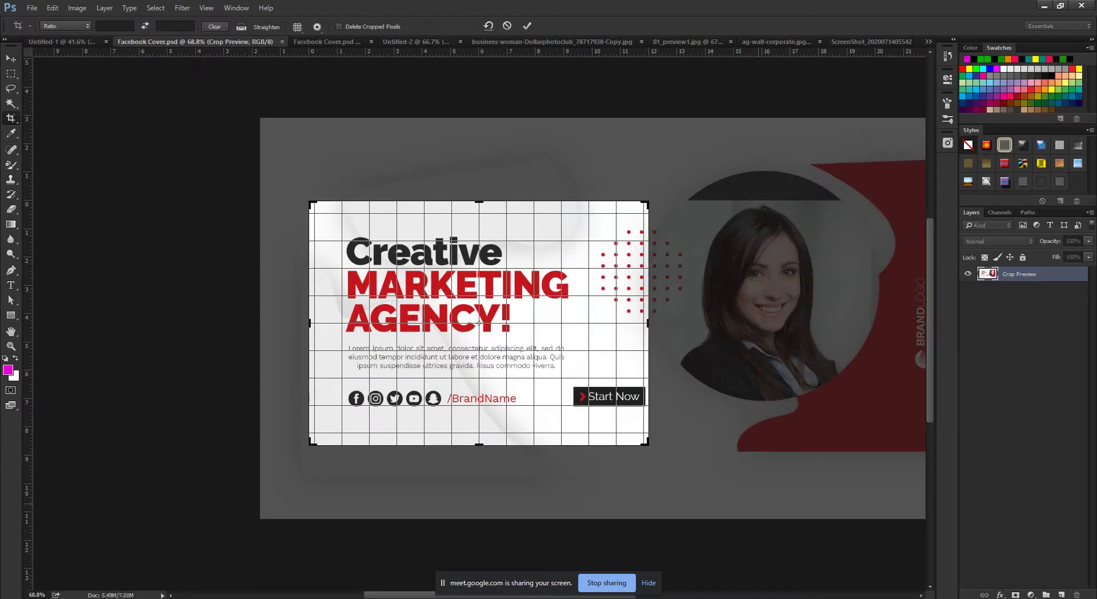
scroll(479, 323, down, 3)
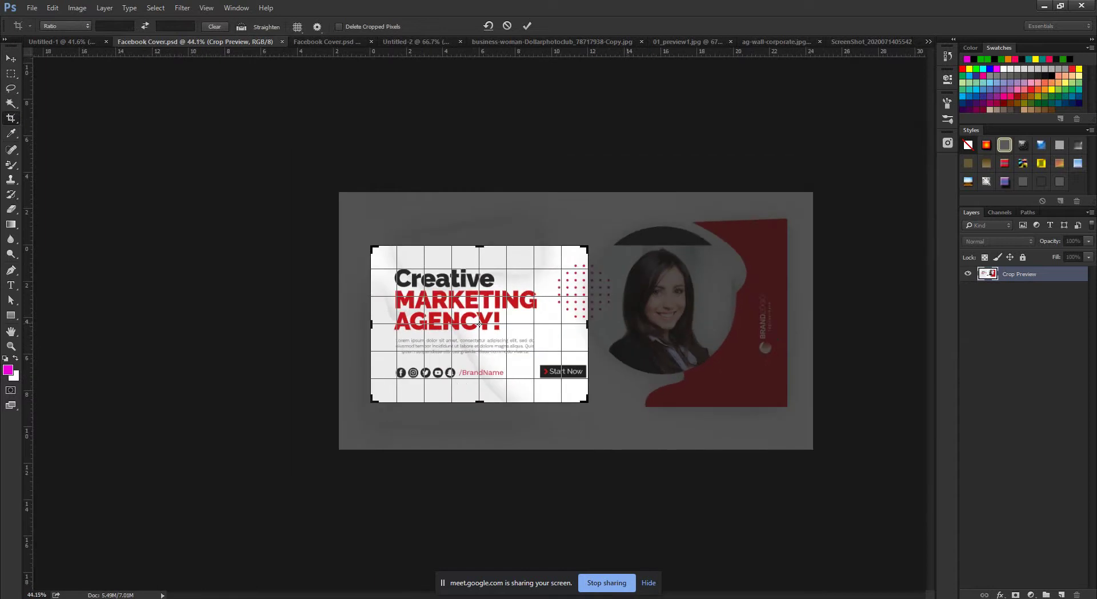
drag(479, 402, 479, 423)
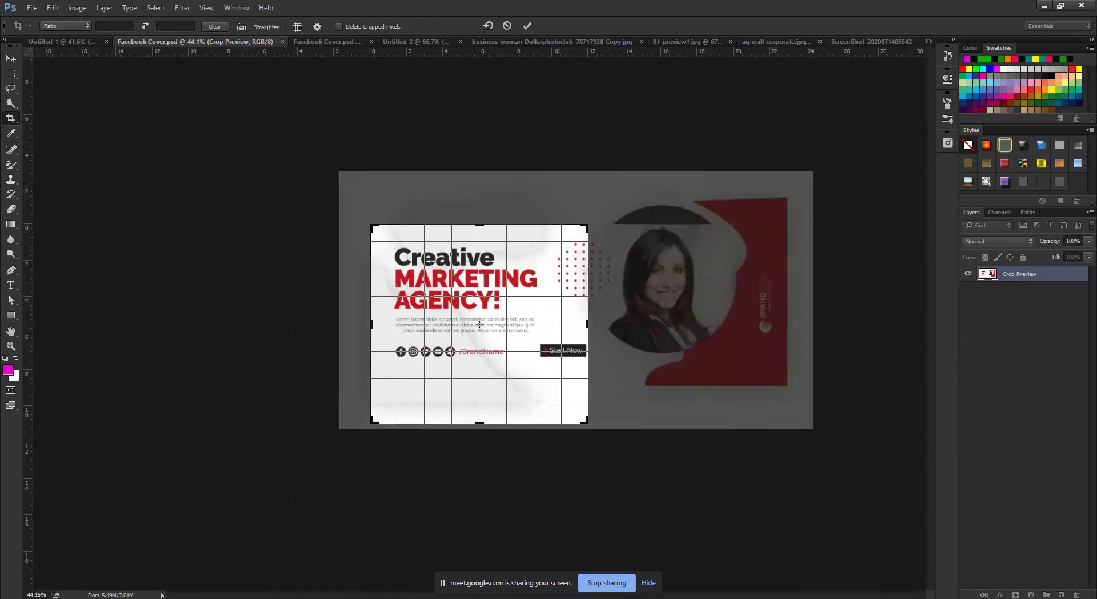
drag(479, 225, 479, 203)
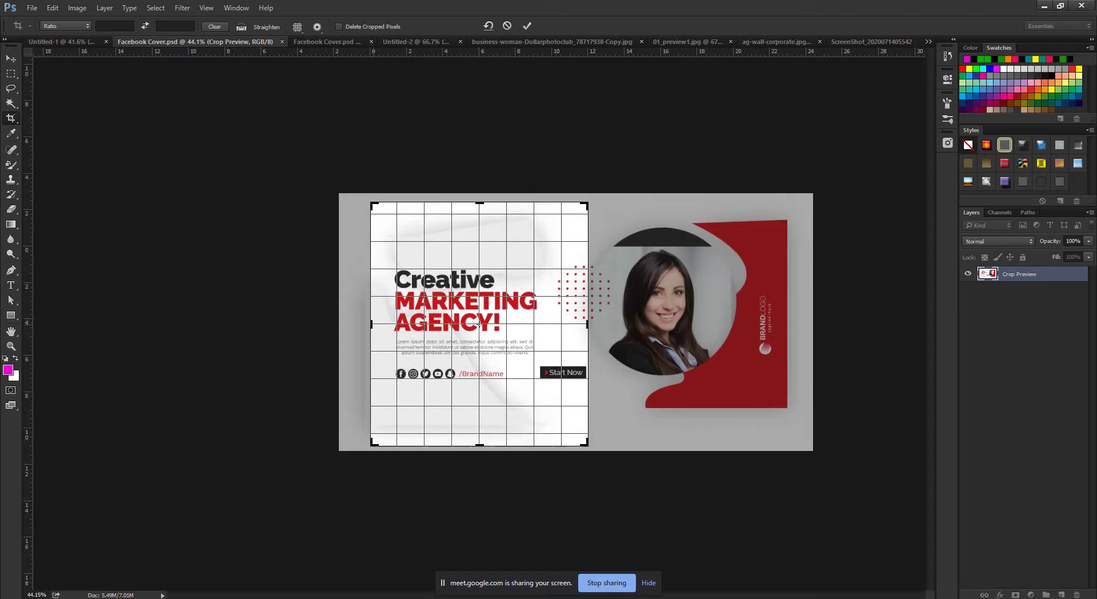
drag(371, 324, 352, 324)
drag(479, 202, 479, 197)
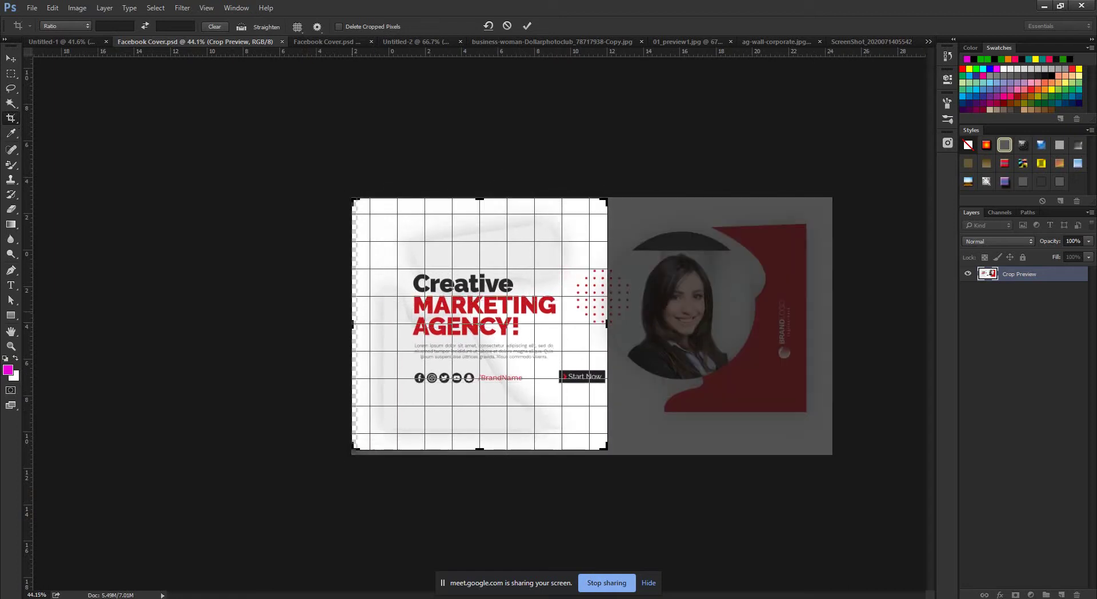
drag(352, 323, 355, 323)
click(527, 25)
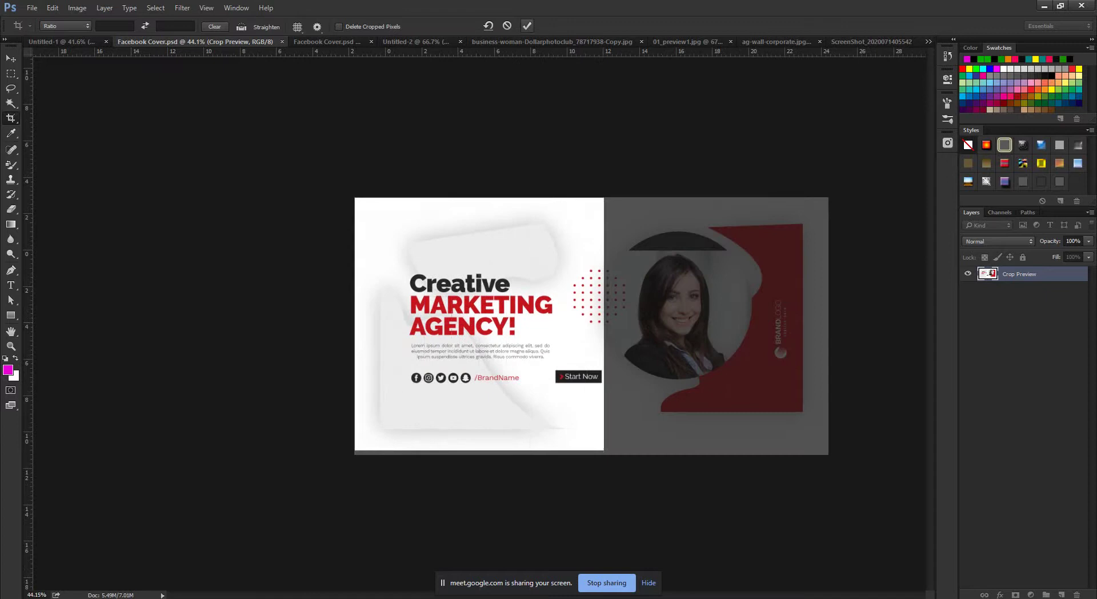
scroll(479, 323, up, 5)
scroll(479, 323, down, 5)
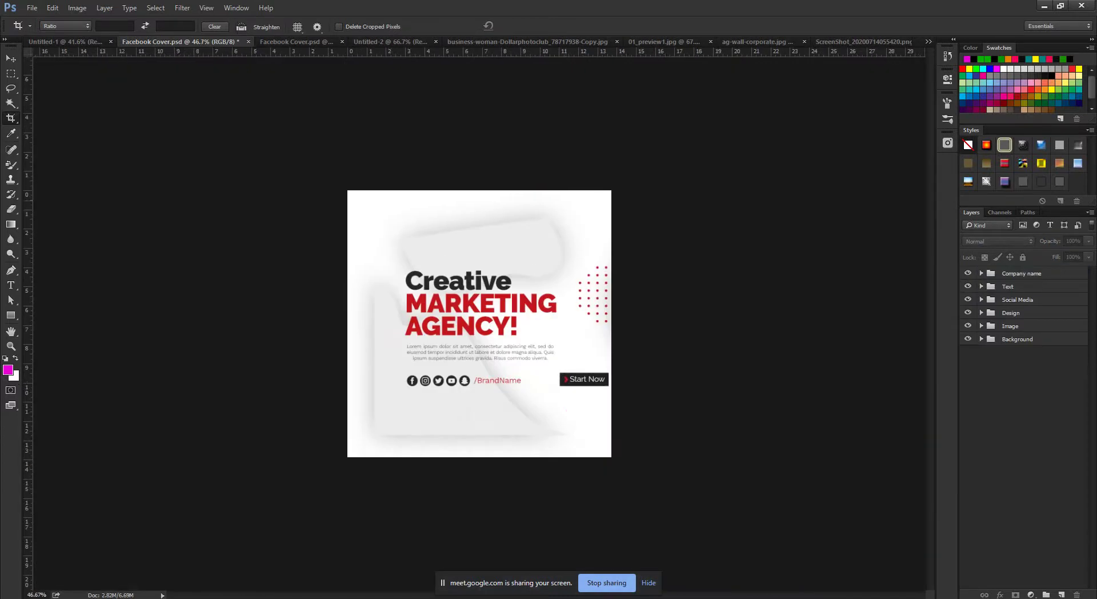
Undo the square crop, try a fresh crop over the whole cover, then exit it.
key(ctrl+z)
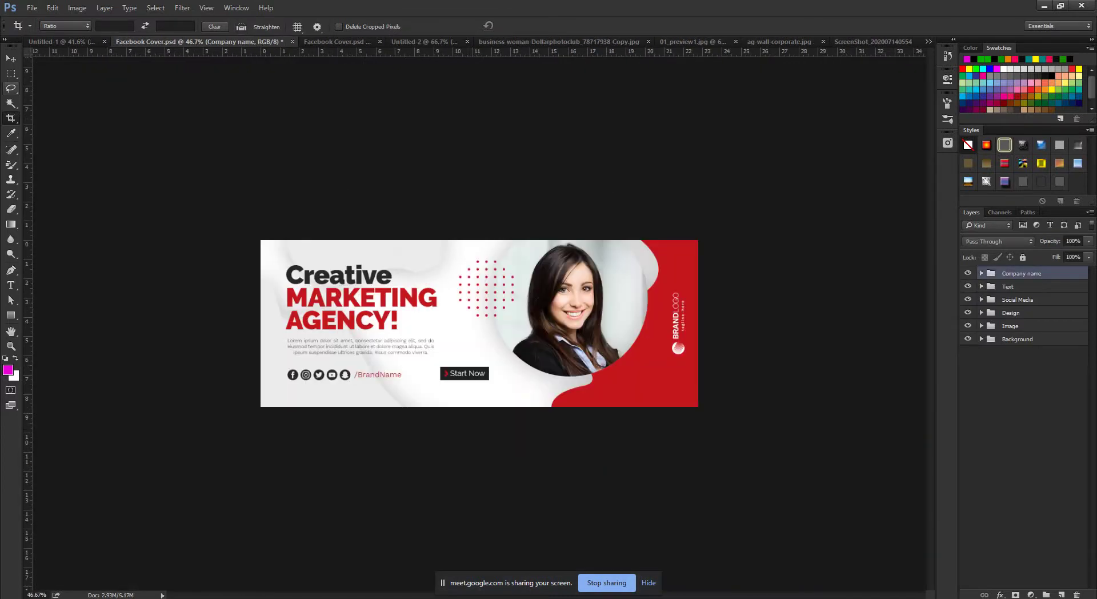
click(479, 323)
drag(479, 323, 393, 350)
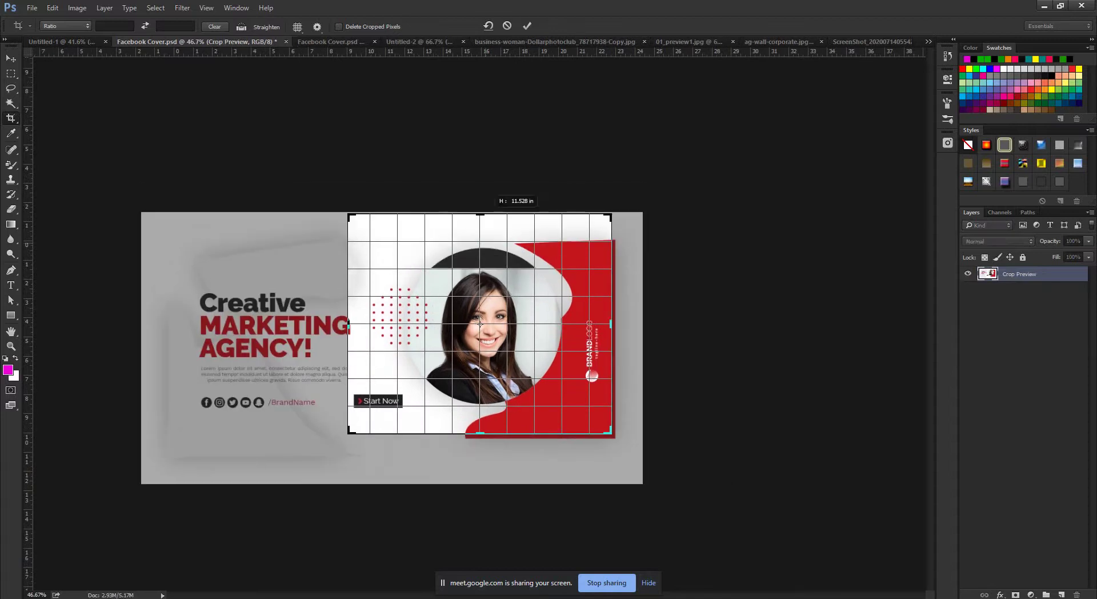
click(527, 26)
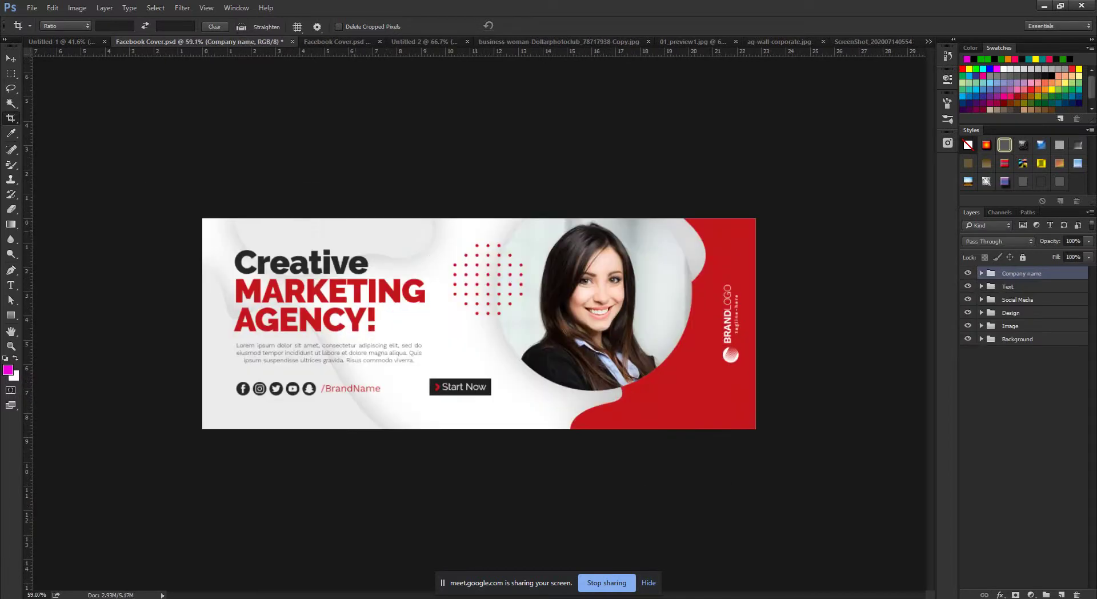
right_click(10, 118)
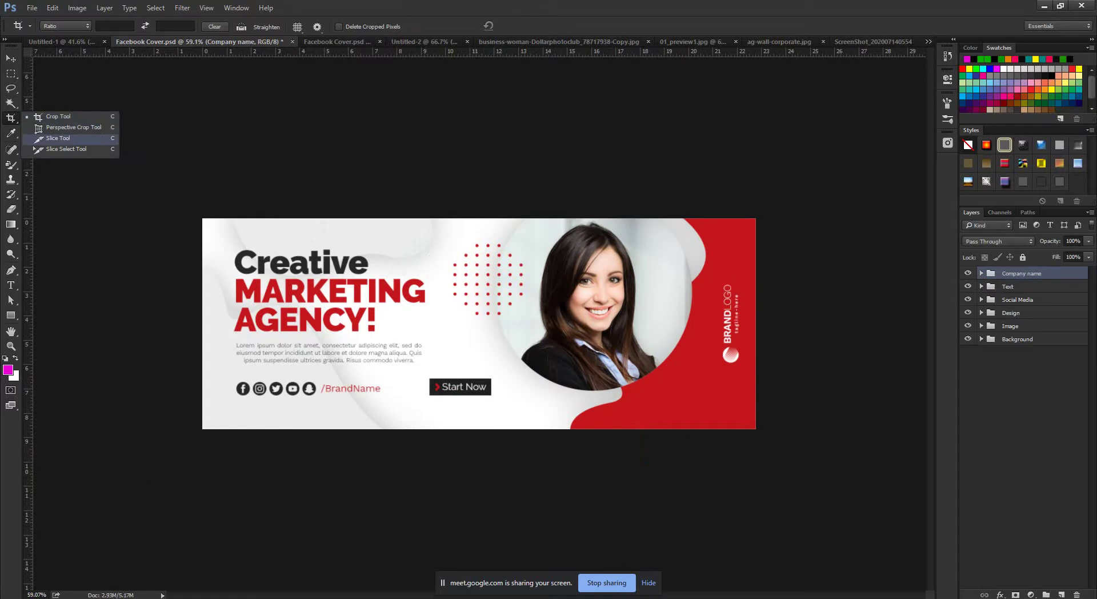
With the Slice Tool, draw a trial slice over the left half, delete it, and hide the rulers.
click(58, 137)
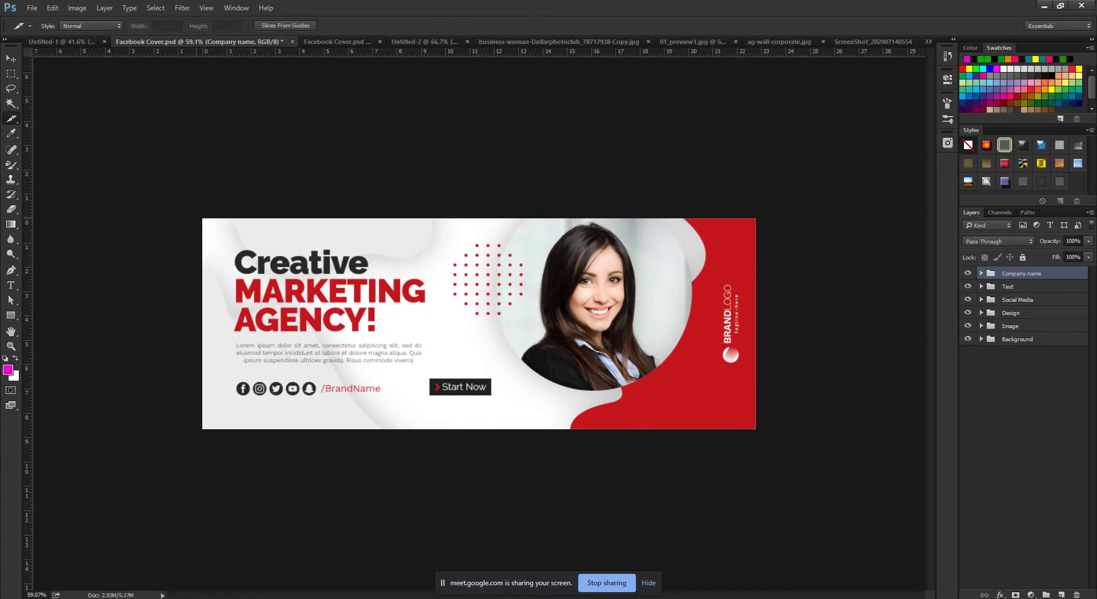
drag(195, 457, 490, 449)
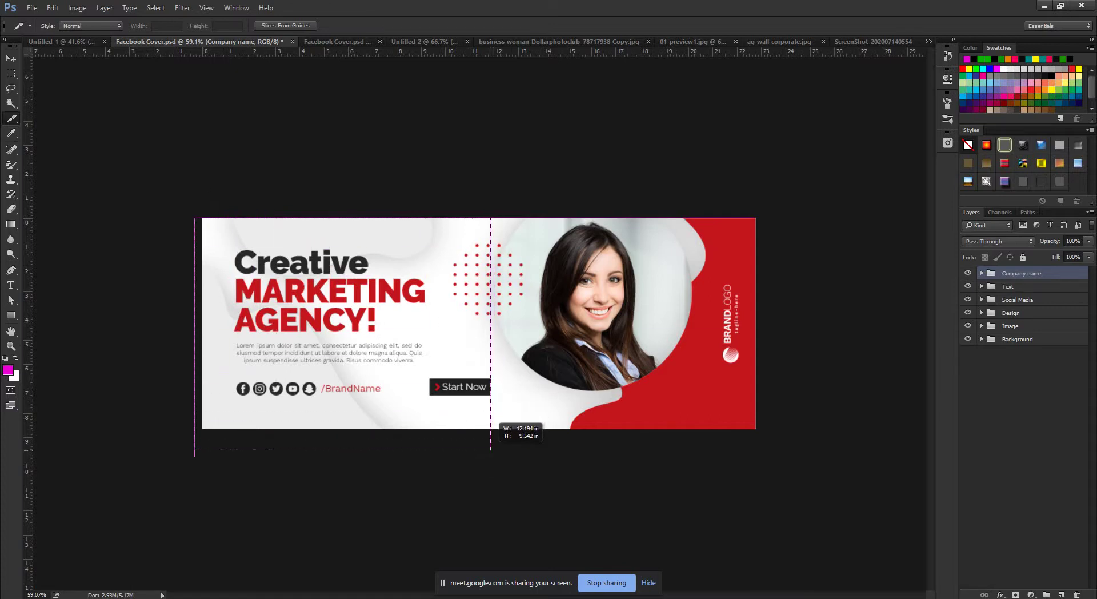
drag(490, 450, 490, 450)
right_click(447, 327)
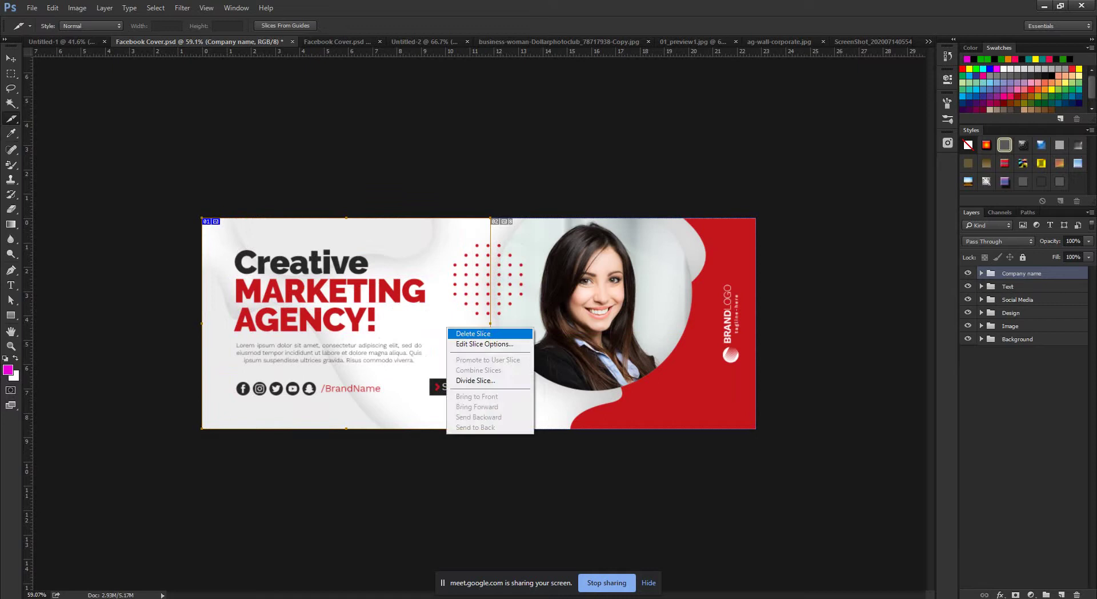
click(469, 334)
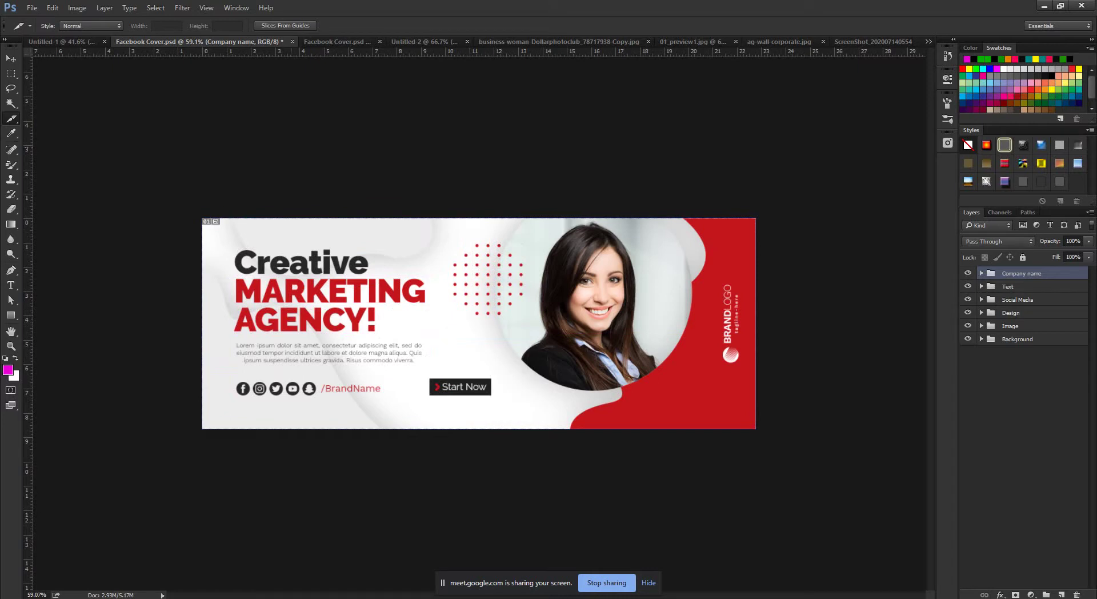
key(ctrl+r)
key(ctrl+r)
Toggle the rulers off and back on from the View menu.
click(207, 7)
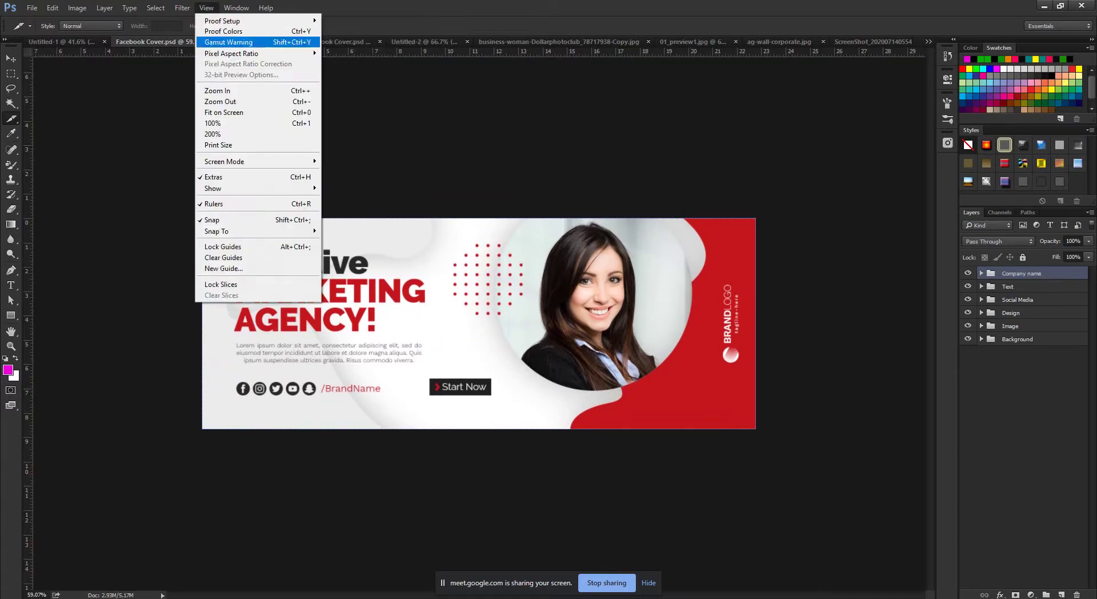
click(228, 204)
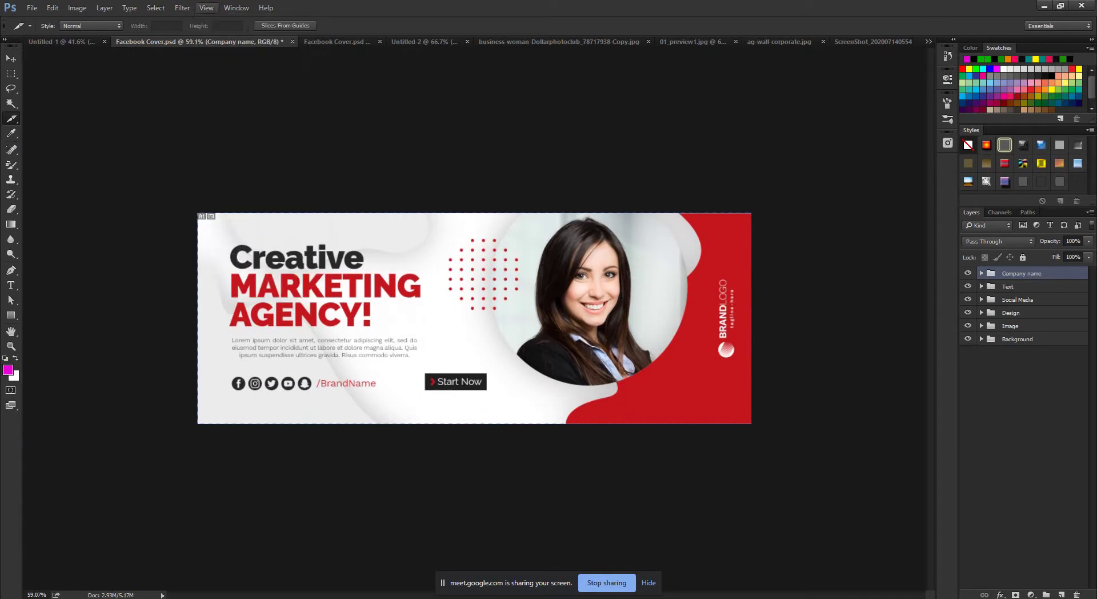
click(206, 8)
click(229, 203)
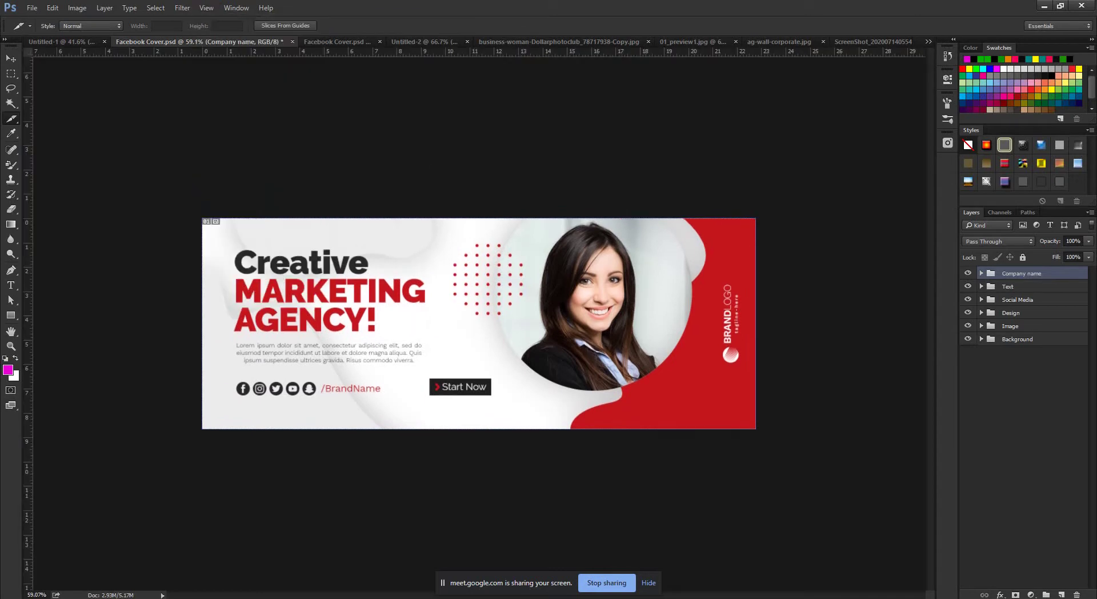
Drag a vertical guide to the Start Now button's edge, then hide the guides with Ctrl+;.
drag(28, 287, 491, 388)
scroll(486, 393, up, 5)
scroll(483, 377, down, 8)
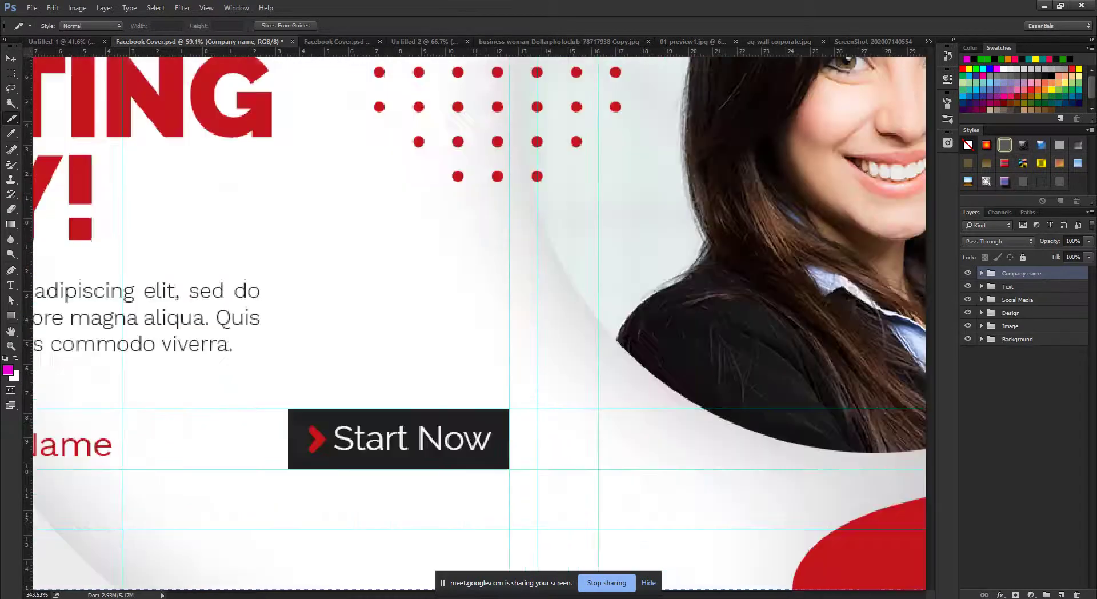
scroll(483, 377, up, 2)
scroll(483, 377, down, 1)
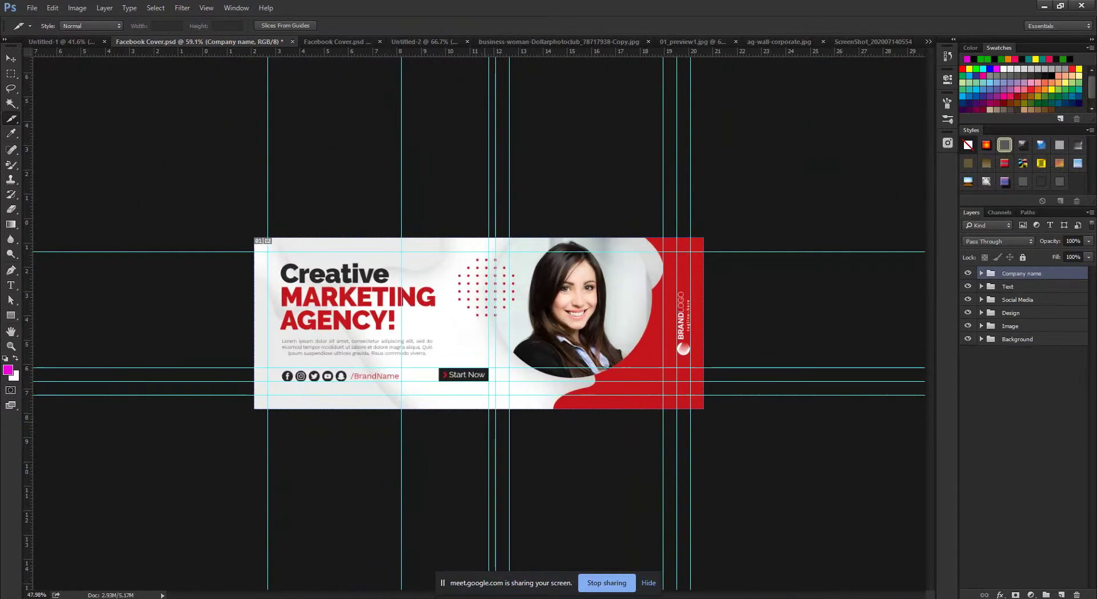
scroll(479, 320, up, 1)
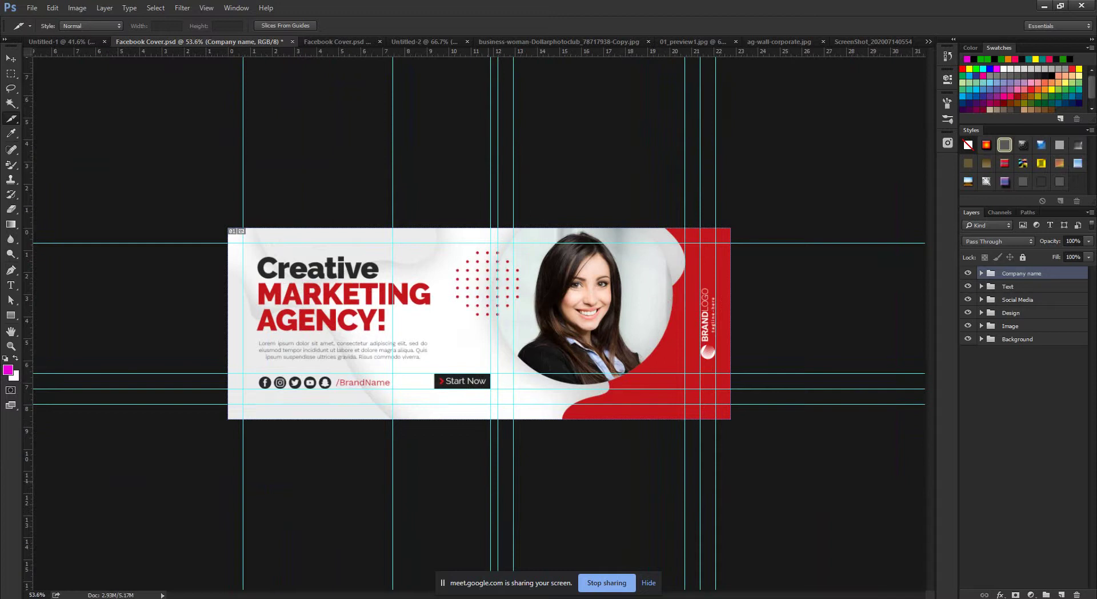
key(ctrl+semicolon)
key(ctrl+semicolon)
key(ctrl+semicolon)
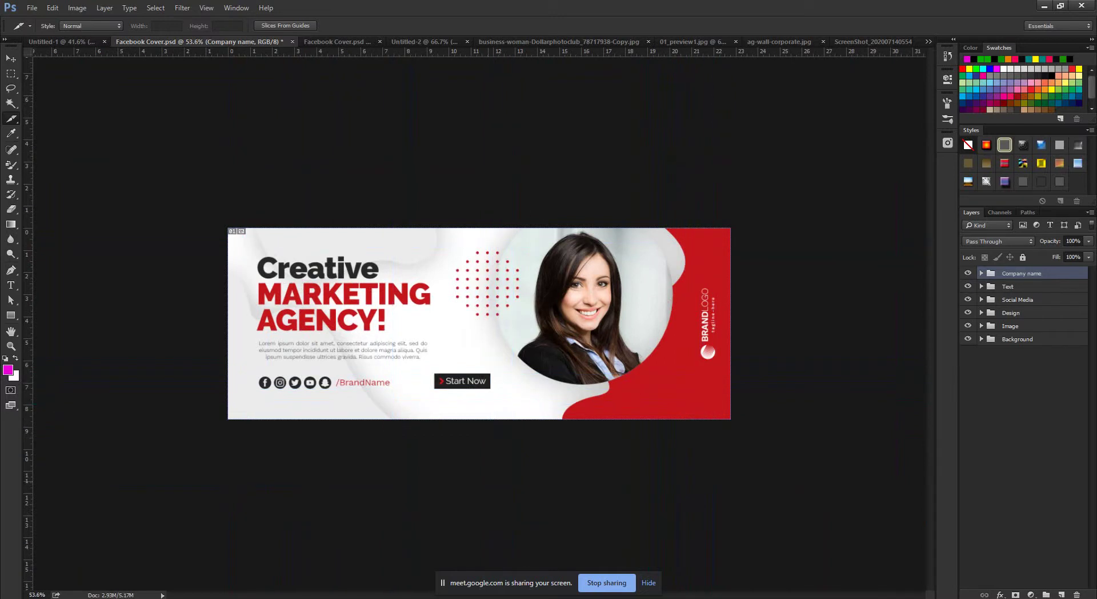
key(ctrl+semicolon)
key(ctrl+semicolon)
key(ctrl+semicolon)
key(ctrl+semicolon)
Switch to the Meet call in Chrome, admit the waiting participant, and minimize the browser.
click(118, 550)
click(85, 9)
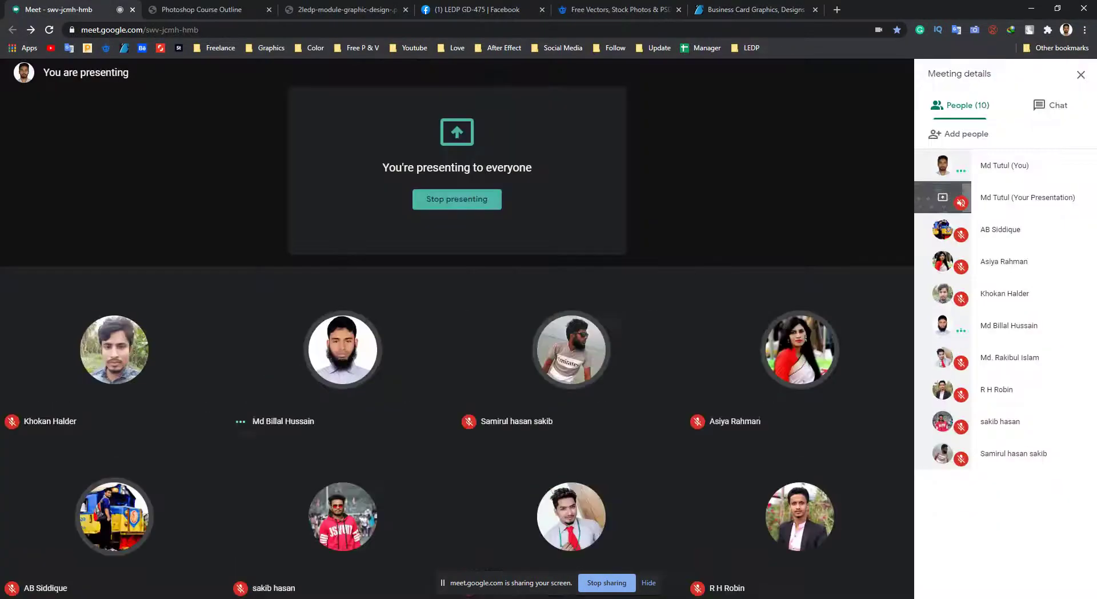
click(661, 362)
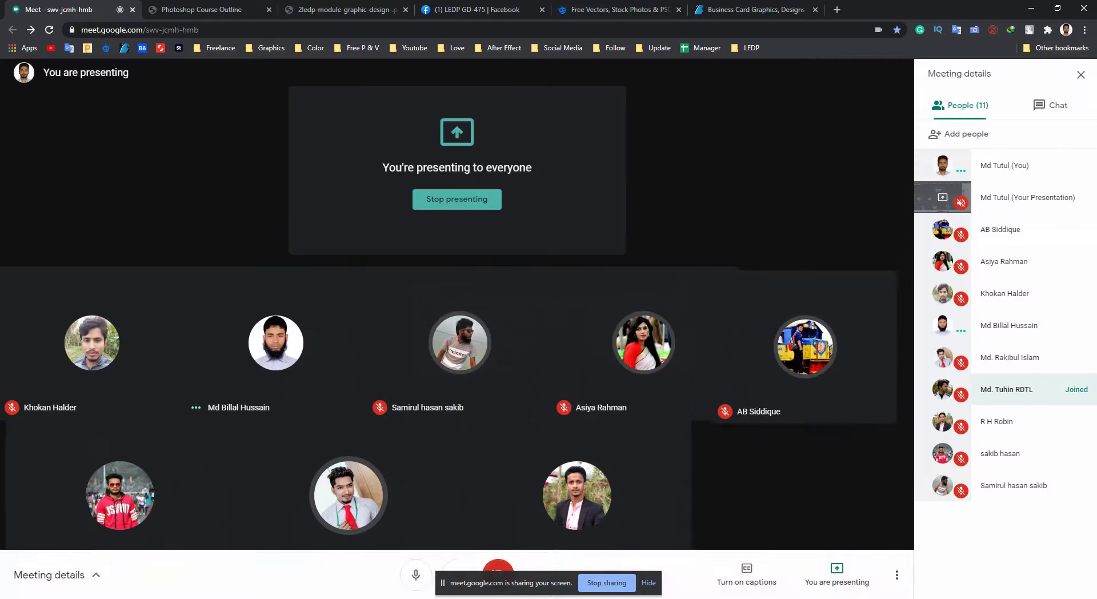
click(1032, 8)
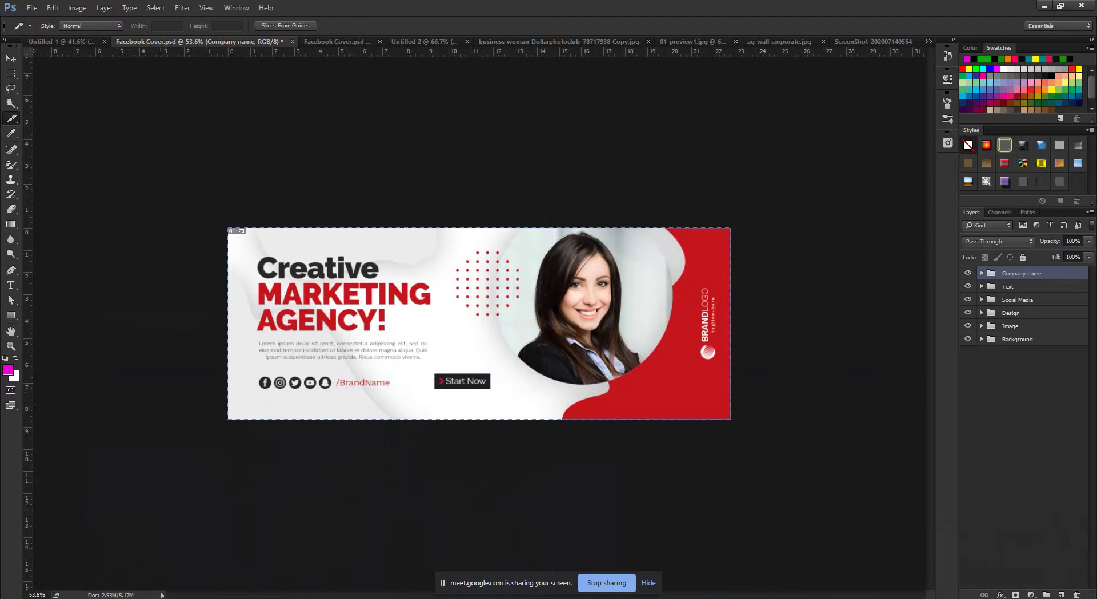
Pull a vertical guide to just right of the Start Now button and show guides.
drag(26, 425, 492, 480)
key(ctrl+semicolon)
scroll(479, 323, up, 3)
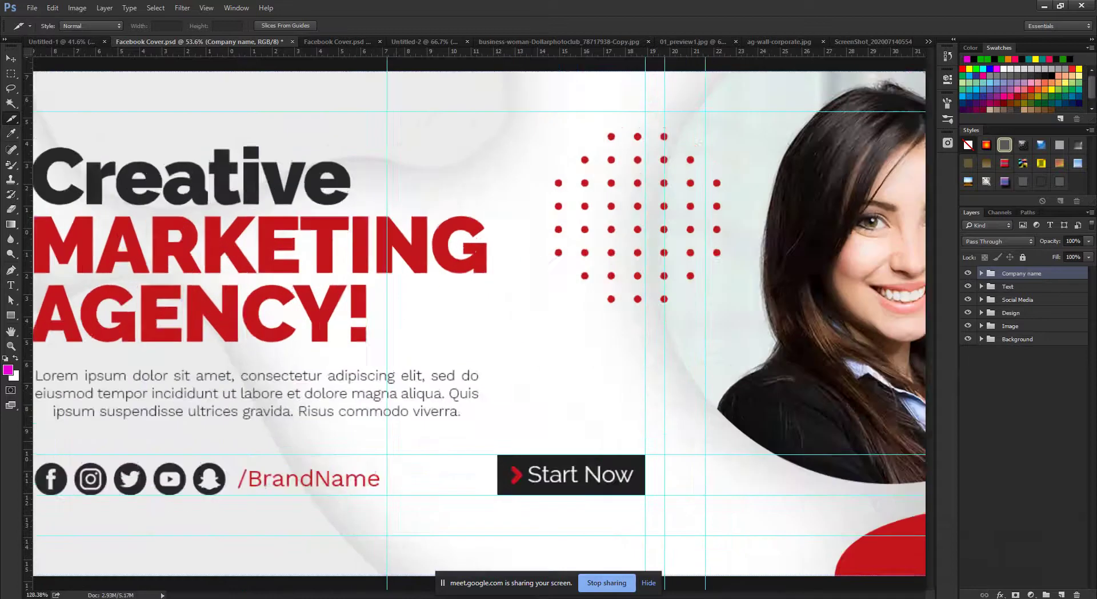
scroll(479, 324, down, 3)
scroll(482, 321, up, 1)
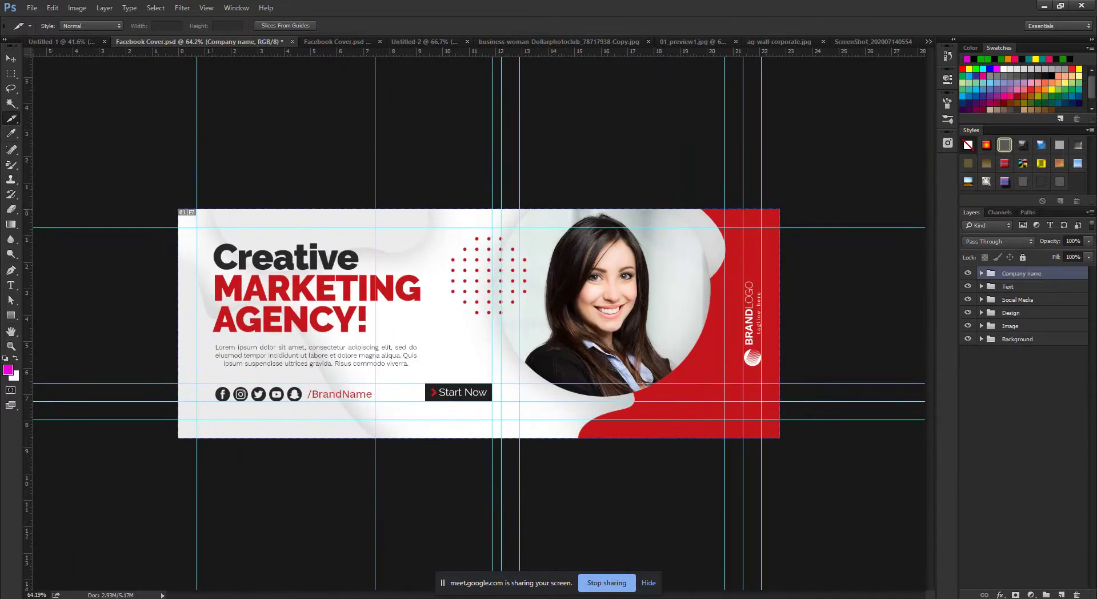
Draw a slice from the cover's top-left corner to the Start Now guide, then hide guides.
drag(170, 209, 492, 437)
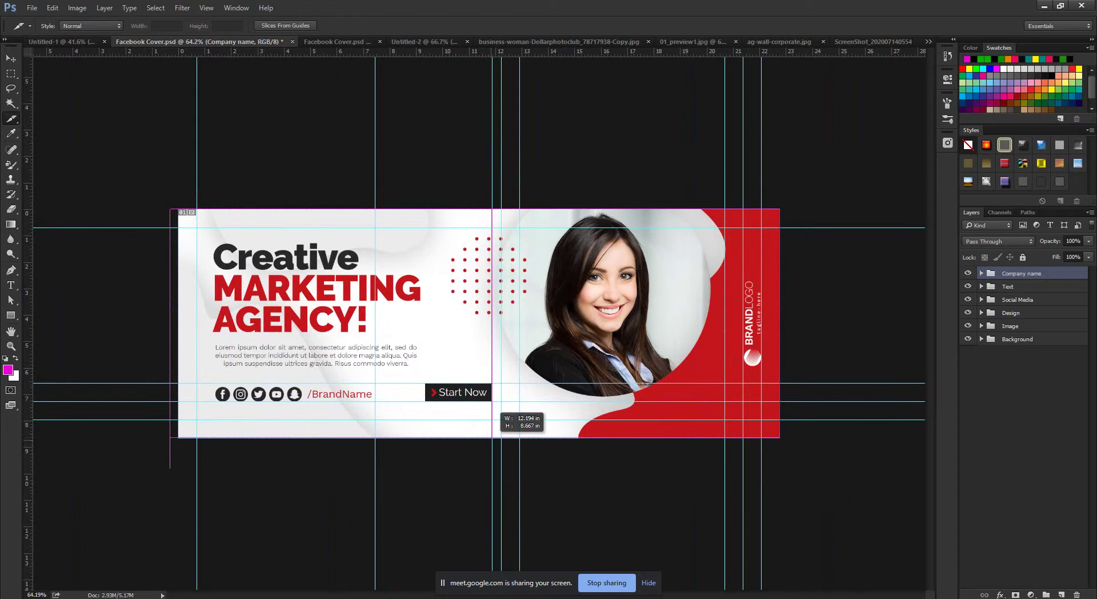
drag(492, 438, 492, 438)
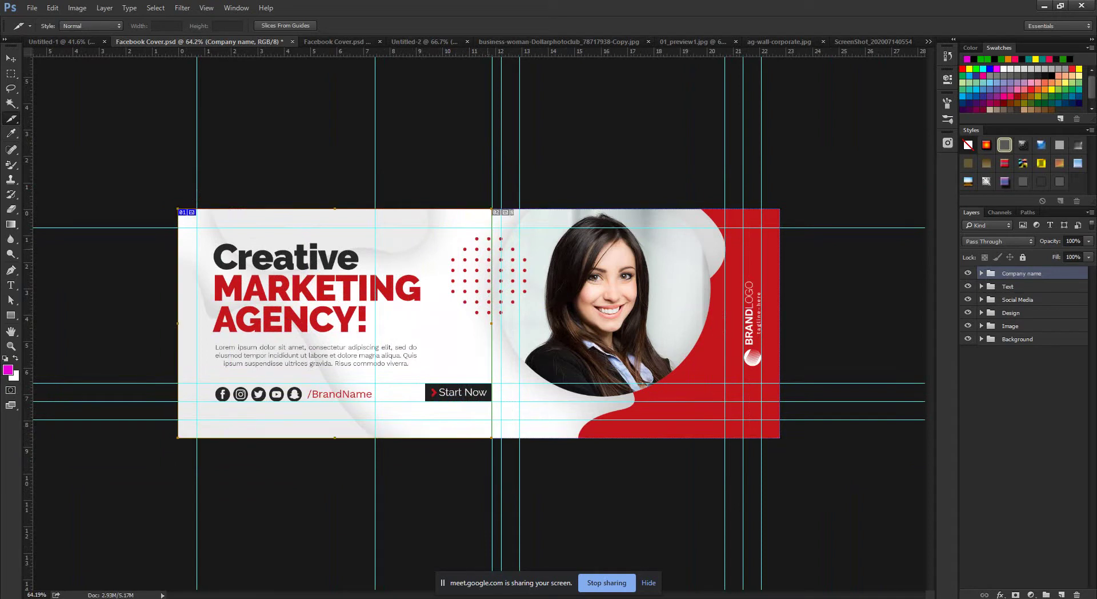
key(ctrl+semicolon)
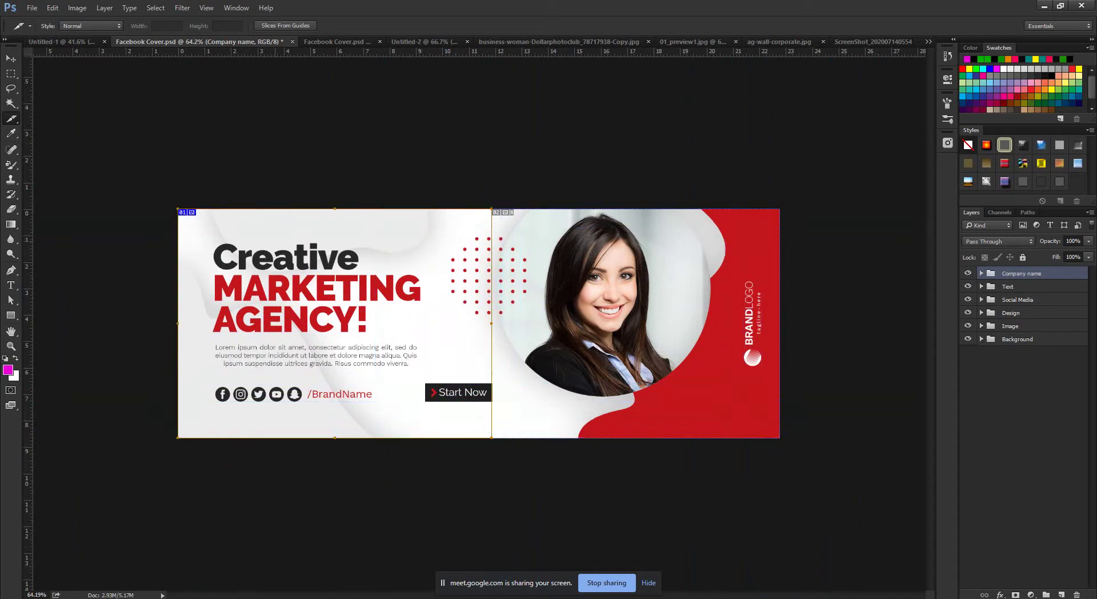
scroll(491, 394, up, 10)
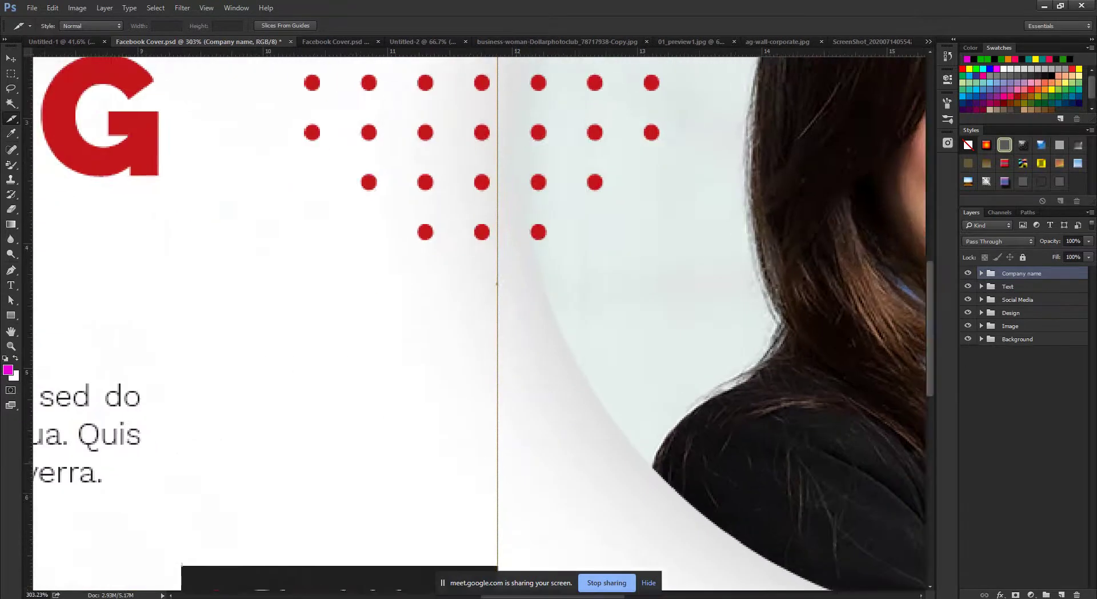
scroll(492, 347, down, 10)
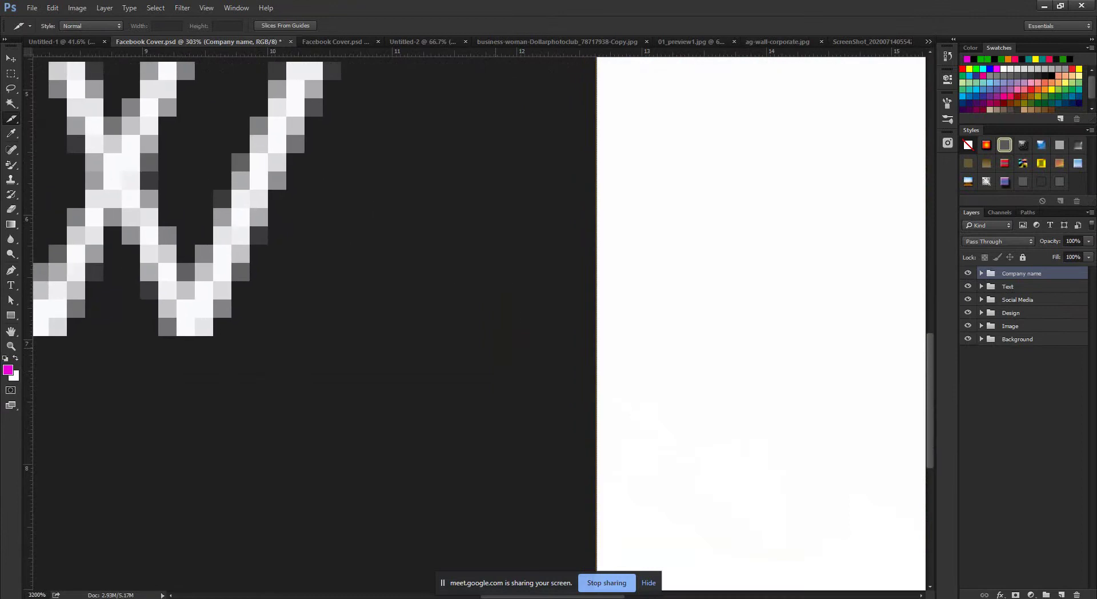
scroll(492, 347, down, 2)
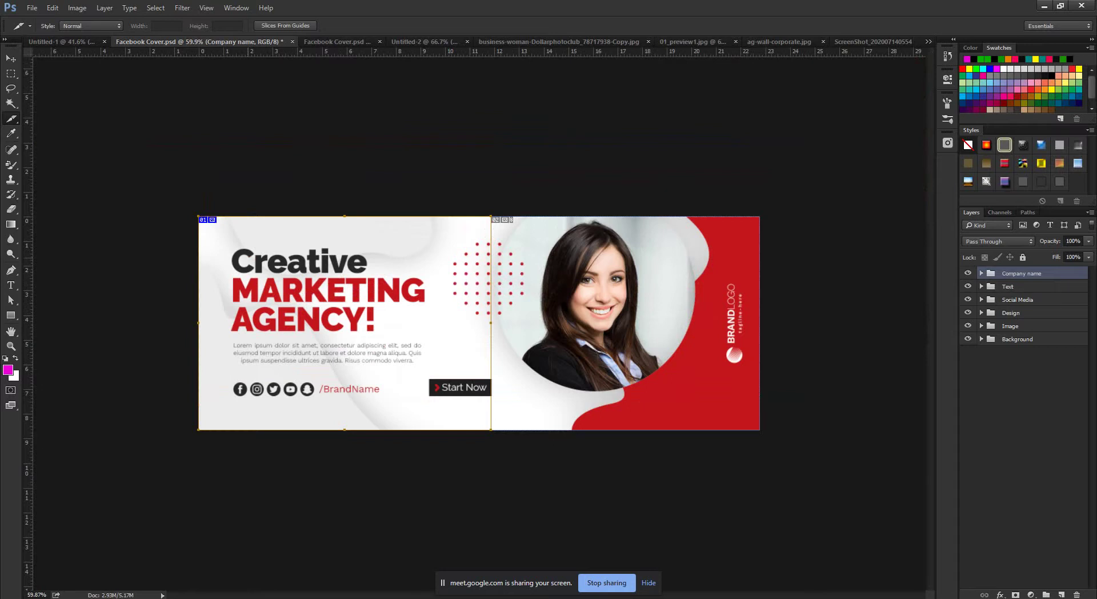
click(32, 7)
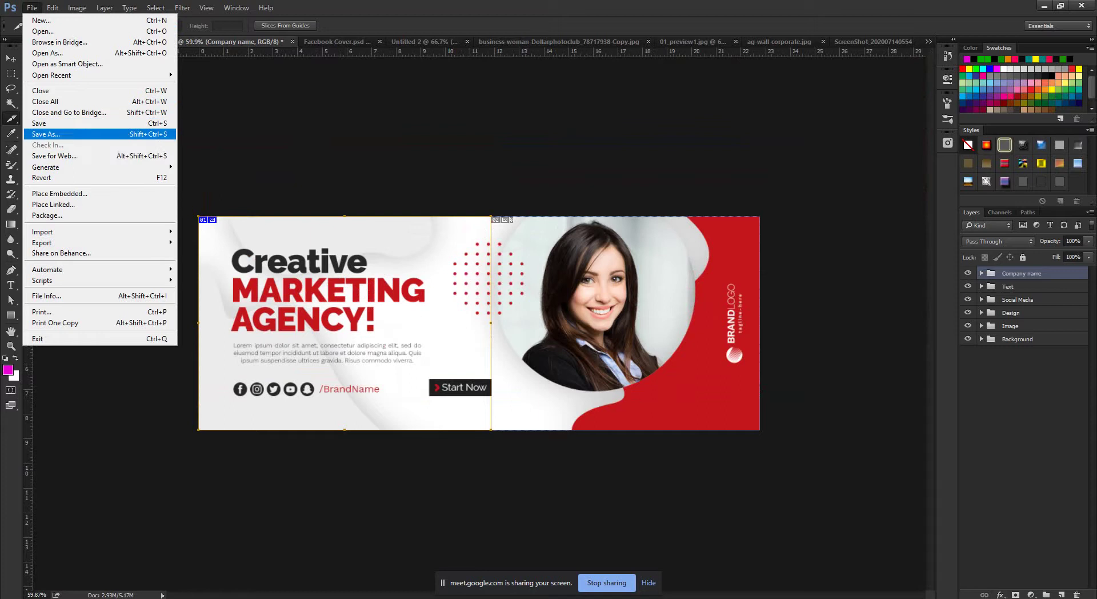
Open Save for Web and set the preview zoom to Fit in View.
key(Return)
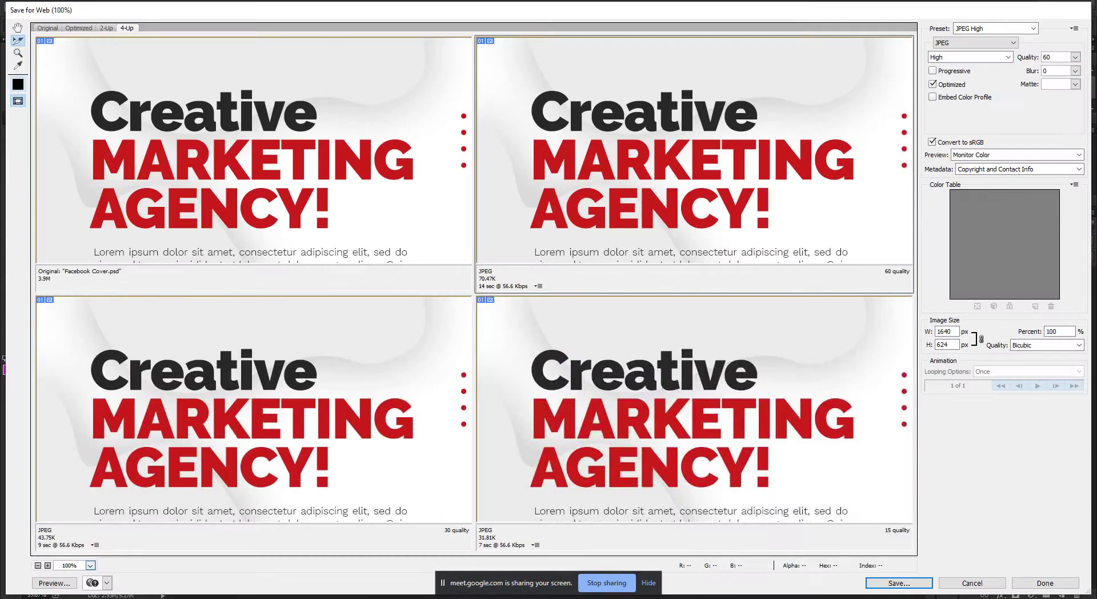
click(89, 565)
click(89, 538)
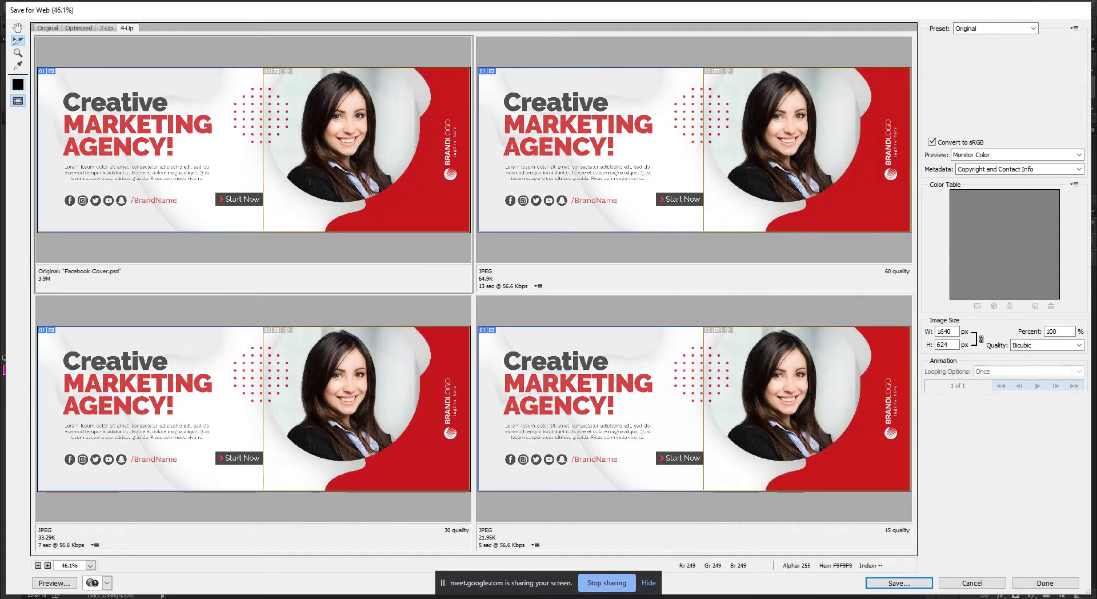
Compare the original with the quality 60 and 15 JPEG versions, then switch to 2-Up.
click(693, 148)
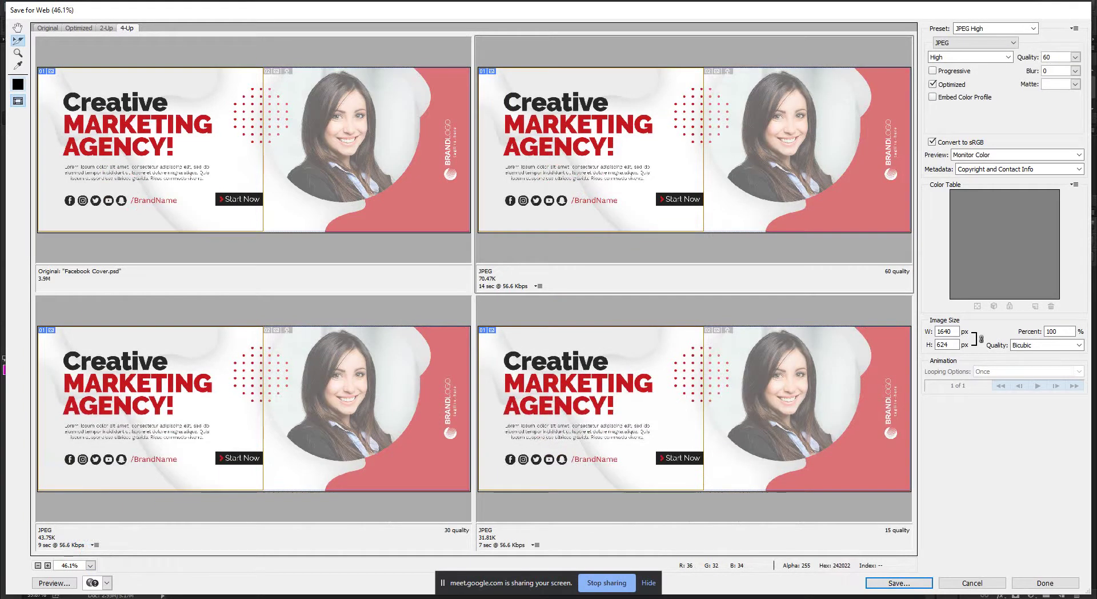
click(693, 406)
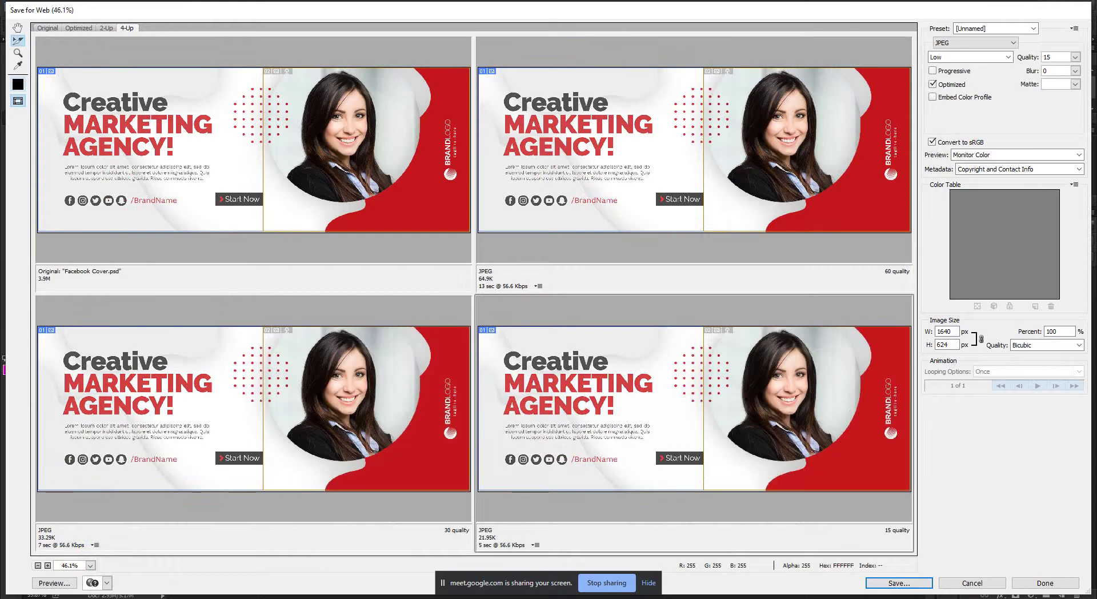
click(320, 132)
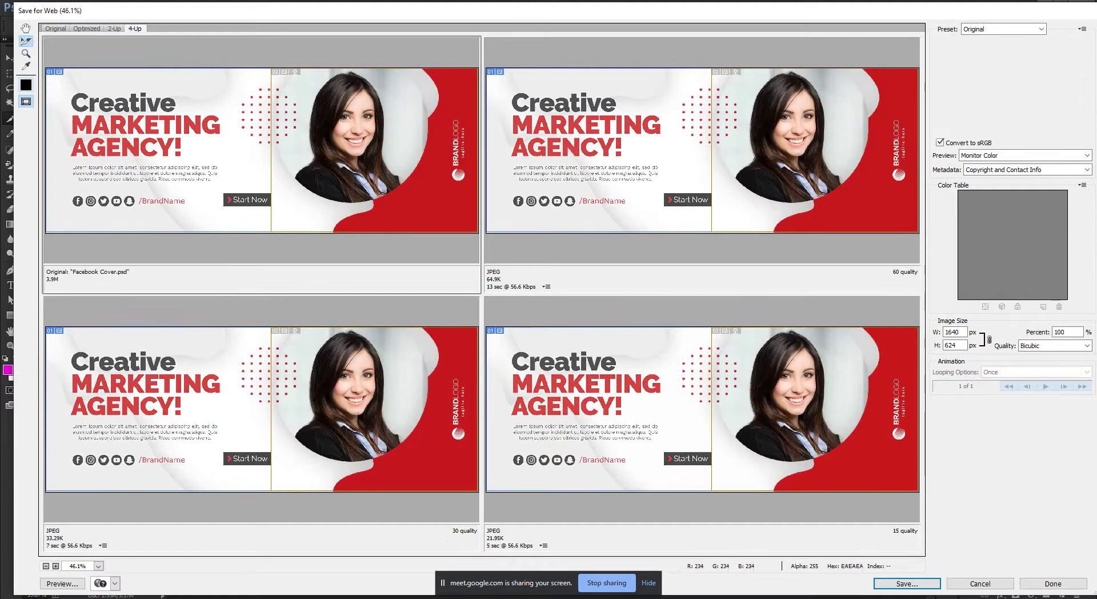
click(702, 148)
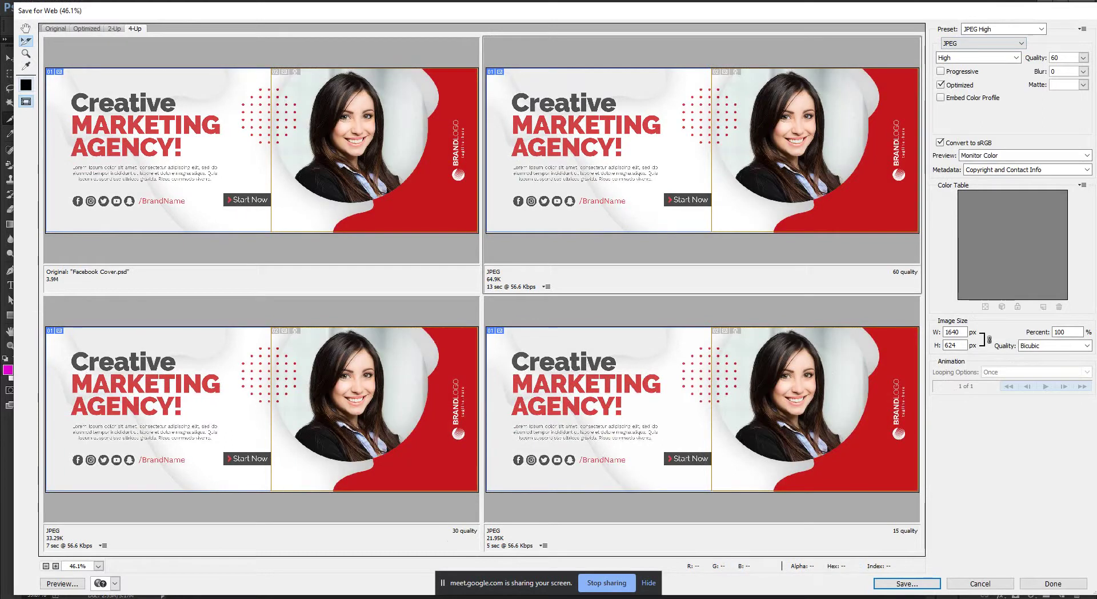
click(261, 166)
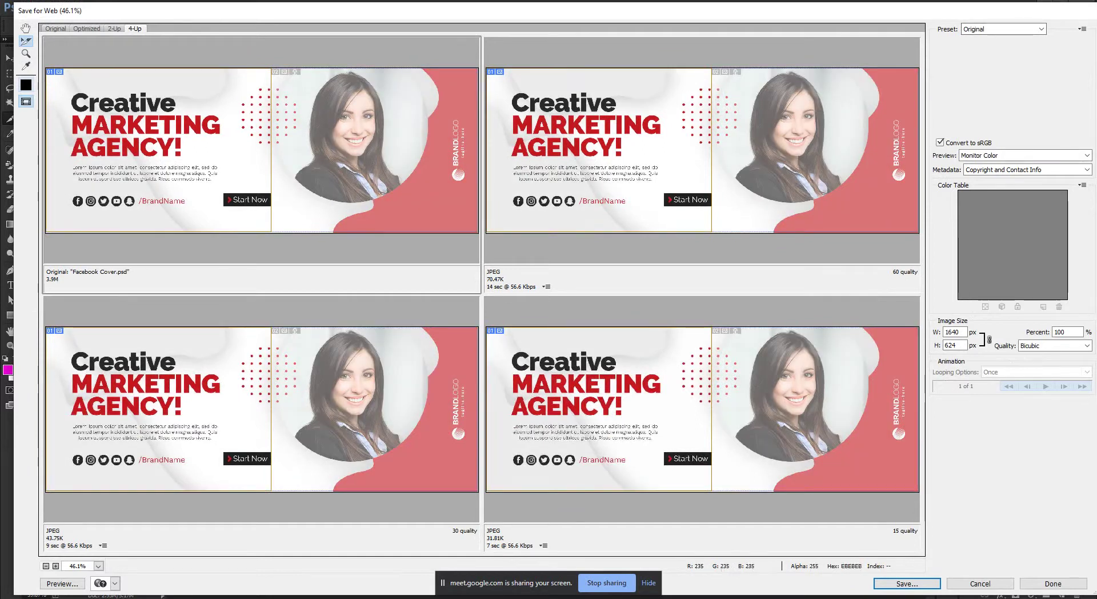
click(115, 29)
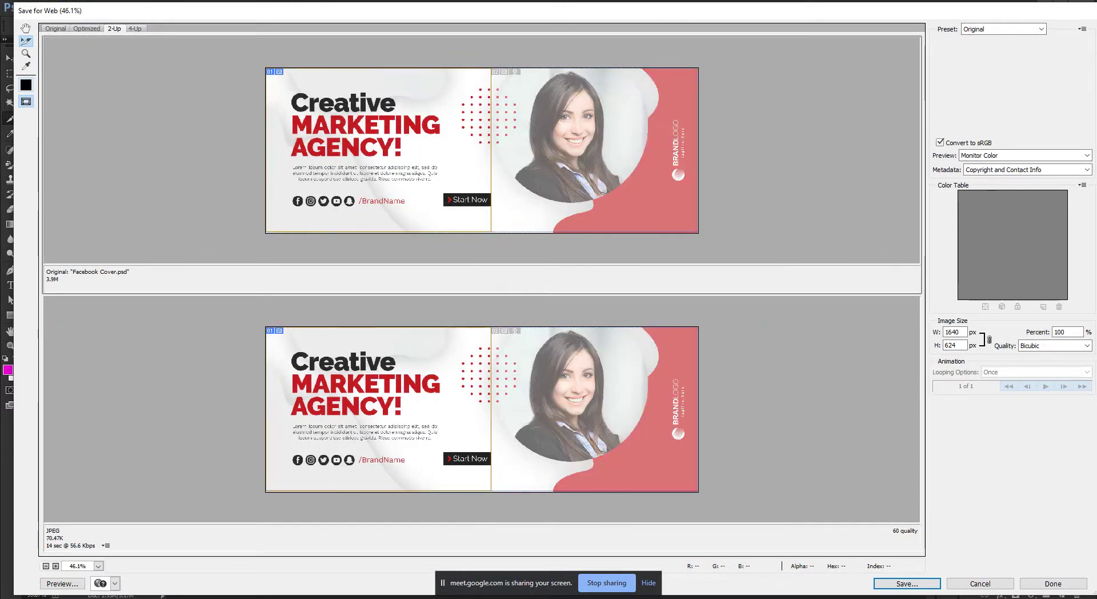
Show the Original tab alone, zoom in near AGENCY!, then fit the whole cover in view.
click(55, 29)
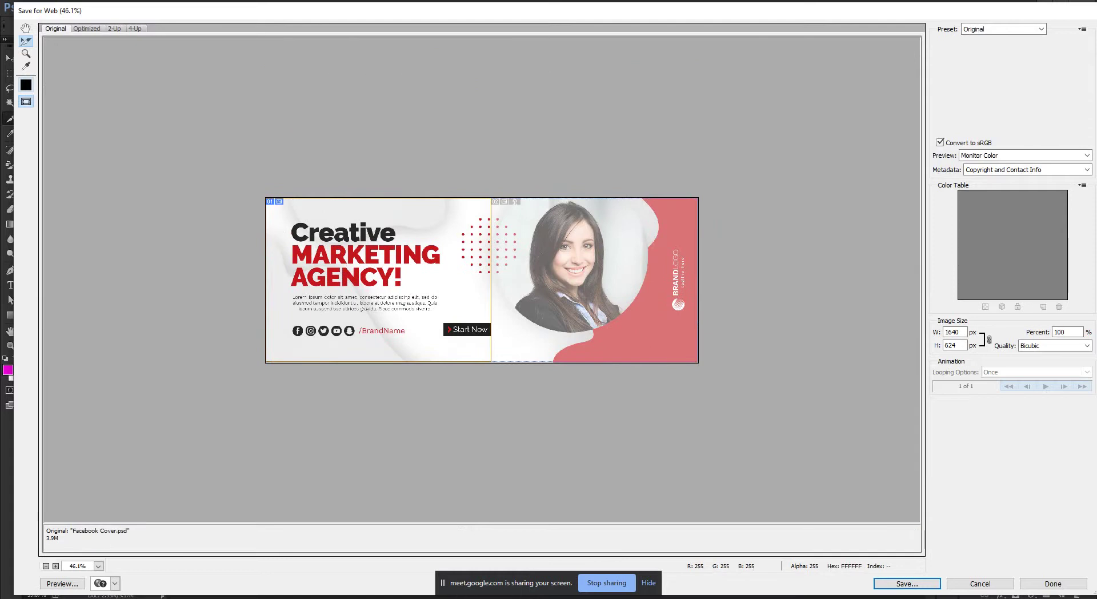
drag(423, 283, 437, 286)
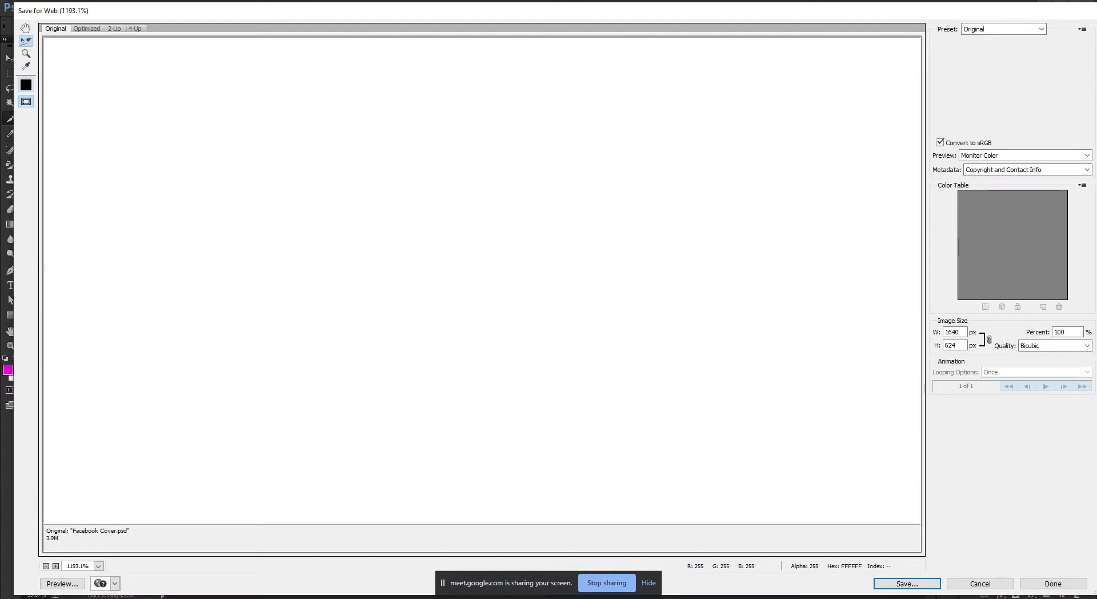
click(98, 565)
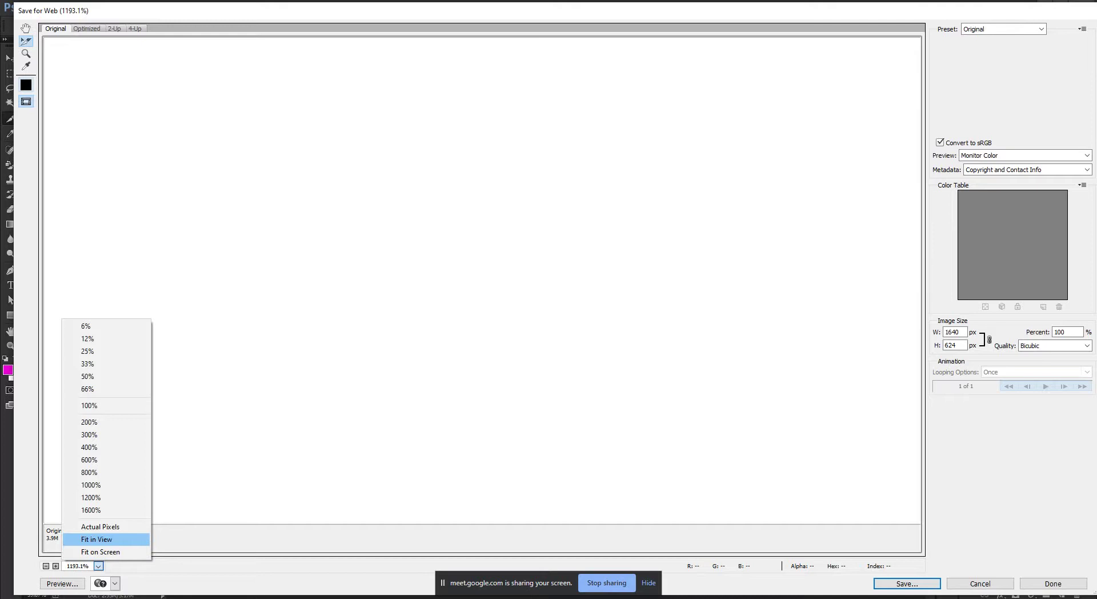
click(106, 539)
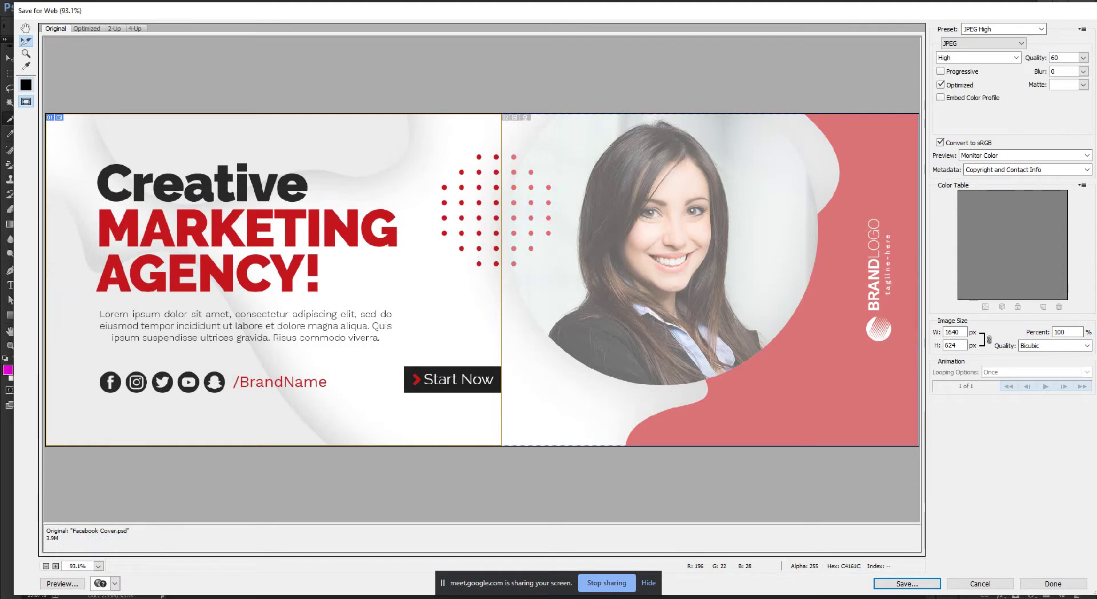
Save only the selected slice as Facebook-Cover.jpg on the Desktop.
key(Return)
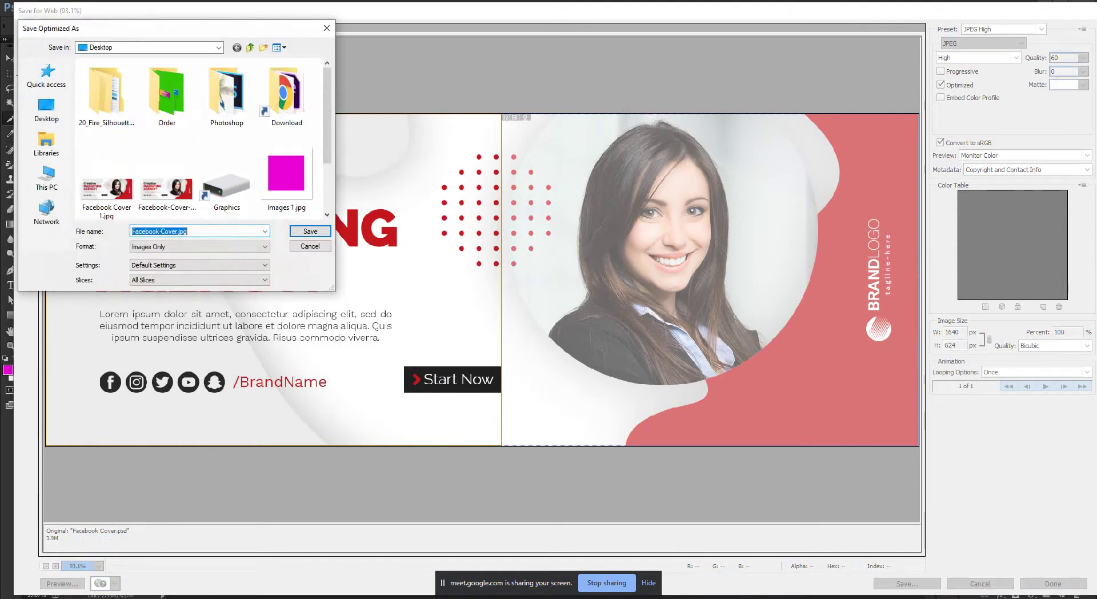
click(46, 109)
scroll(200, 137, down, 5)
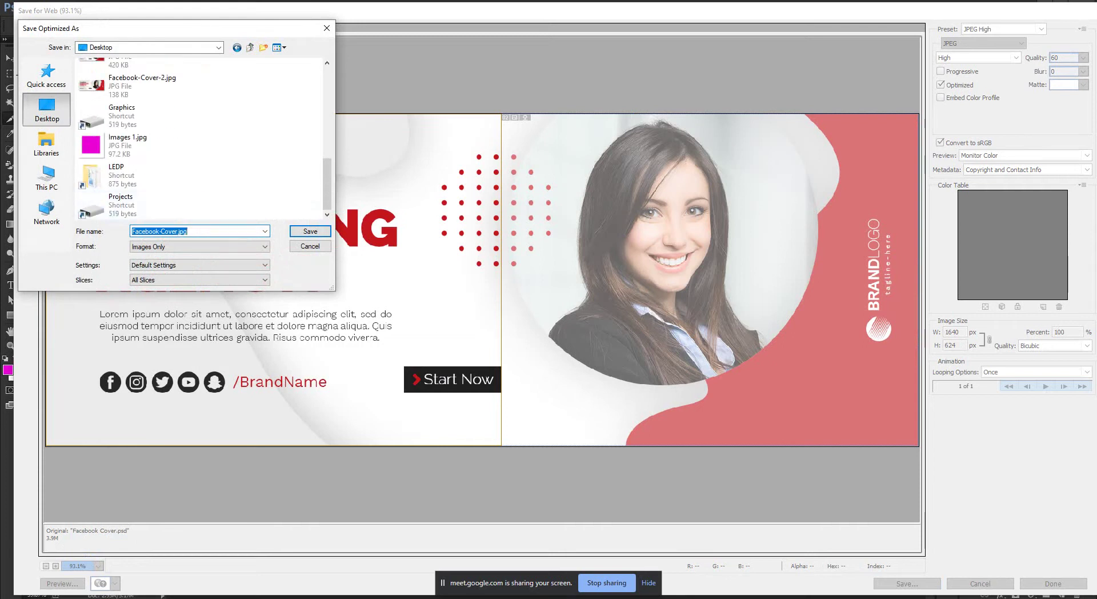
scroll(148, 143, up, 3)
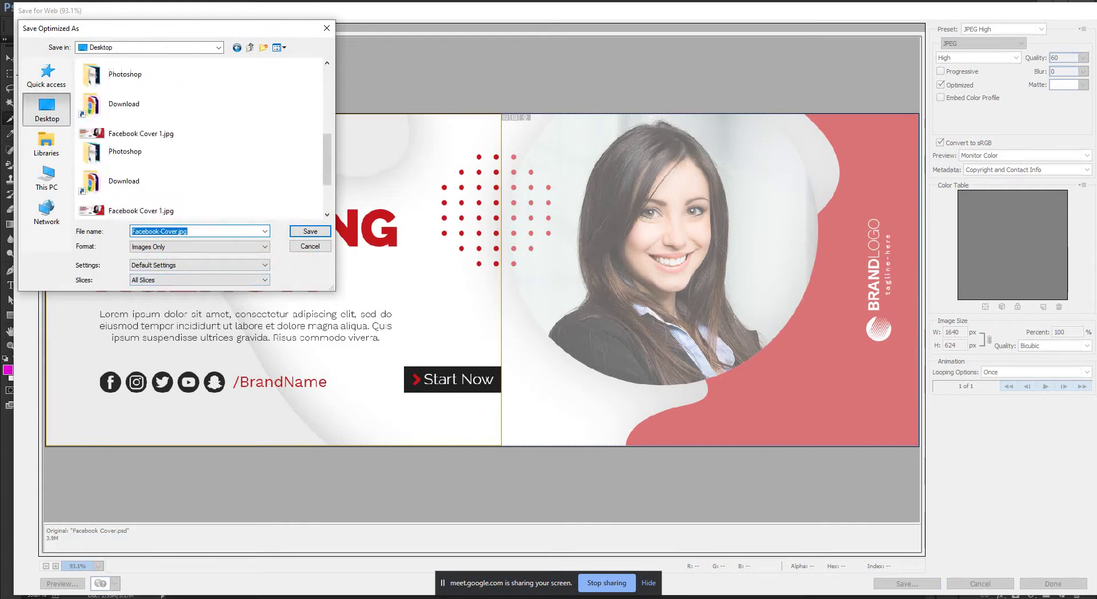
scroll(148, 143, down, 3)
click(200, 279)
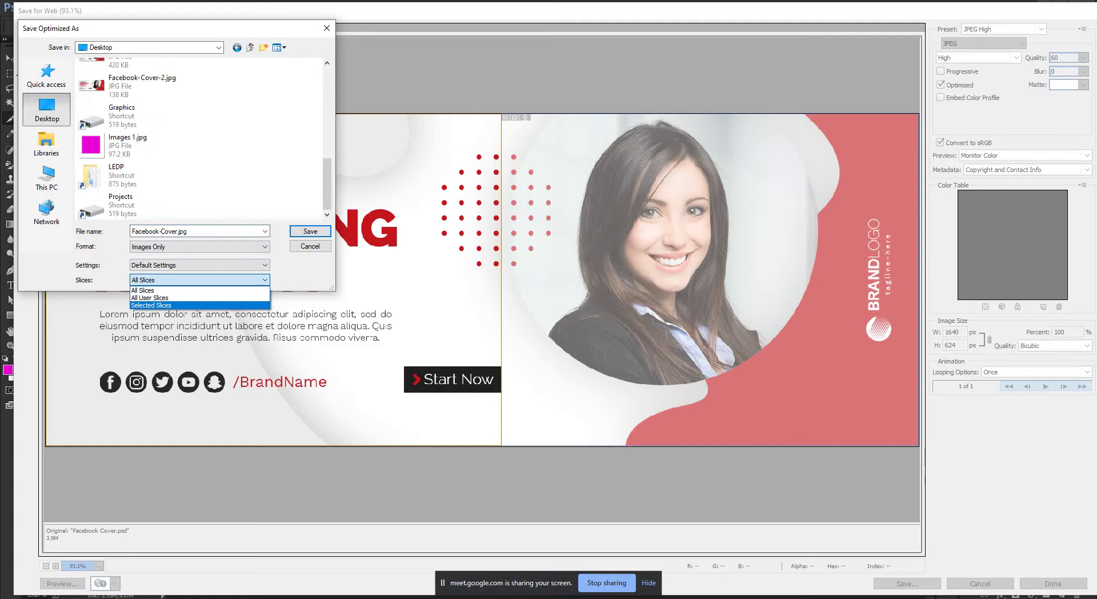
click(151, 305)
key(Return)
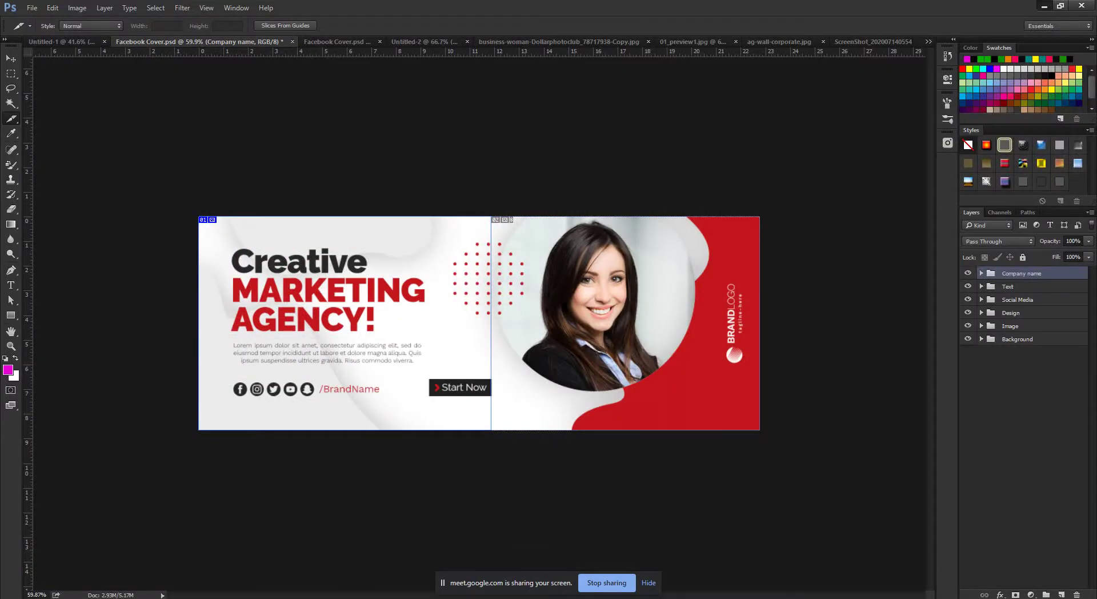
click(1044, 6)
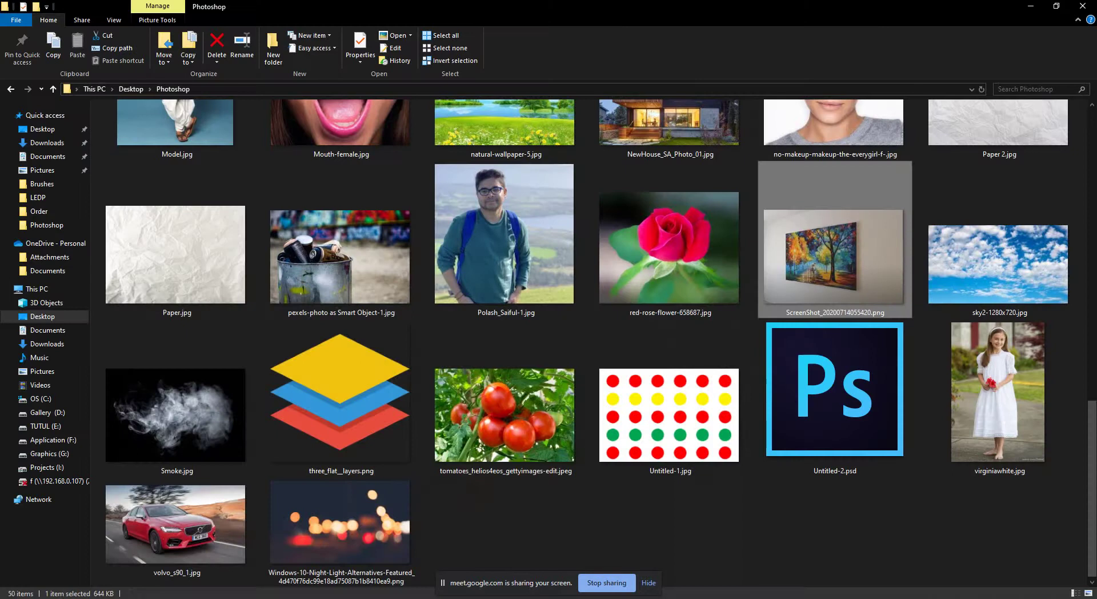
key(ctrl+shift+3)
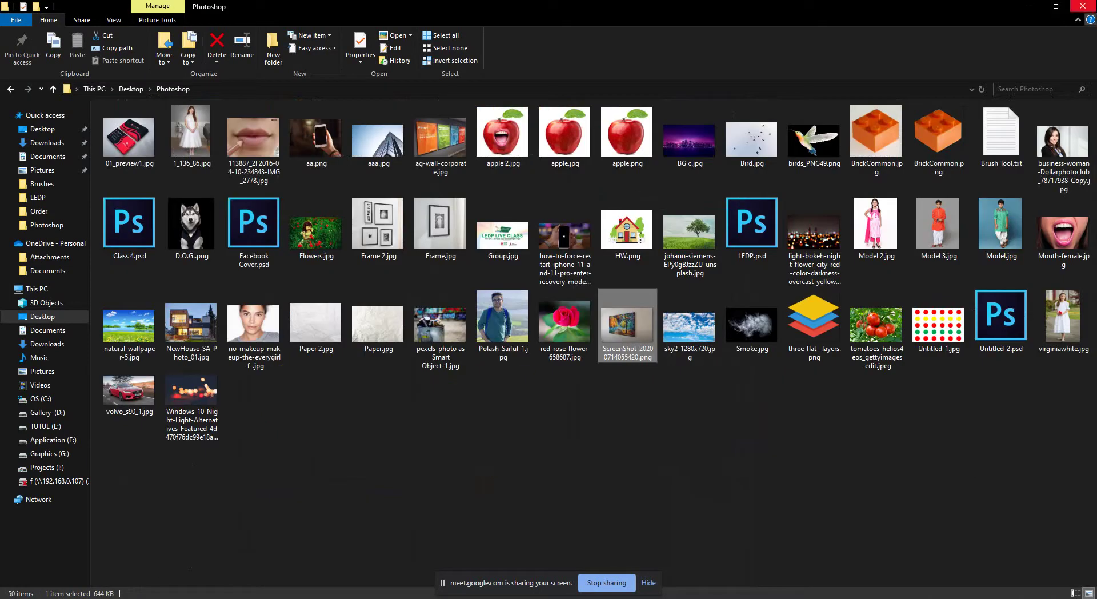
key(super+d)
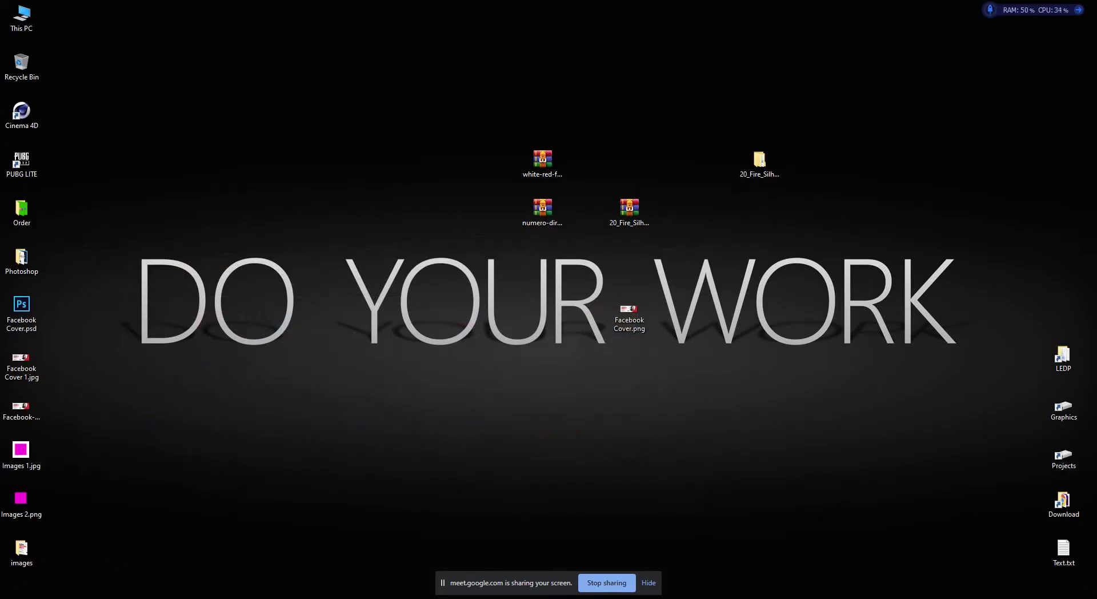
double_click(21, 549)
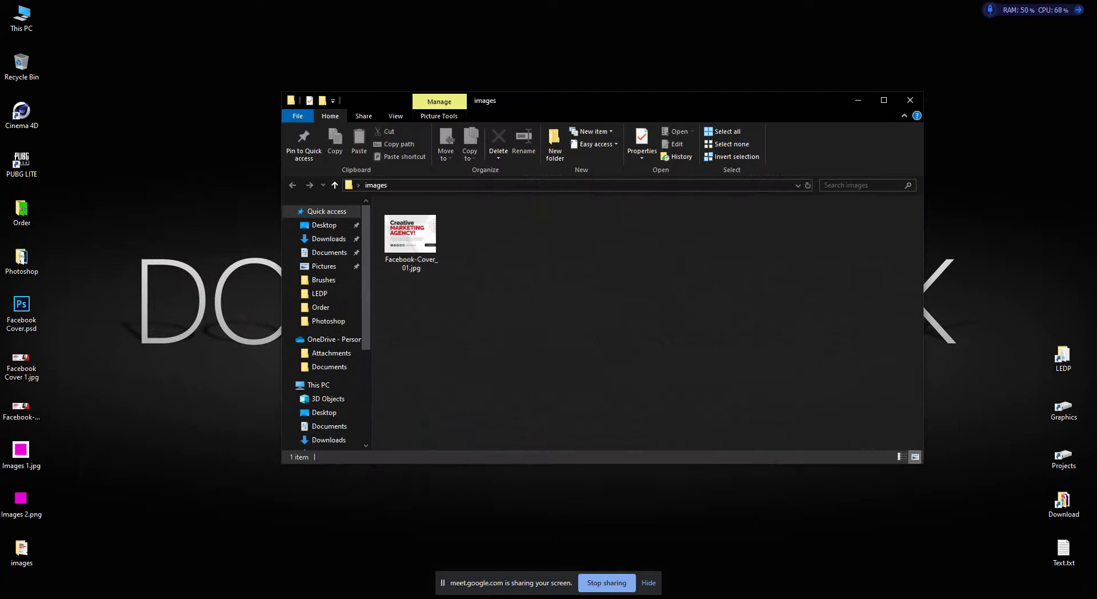
double_click(410, 237)
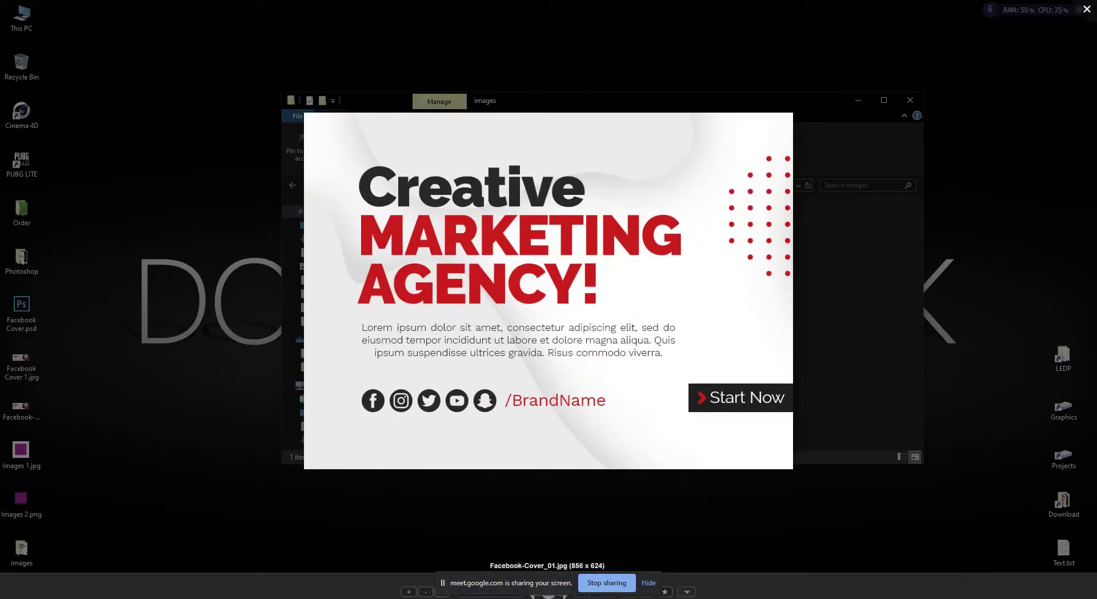
key(Escape)
key(alt+Tab)
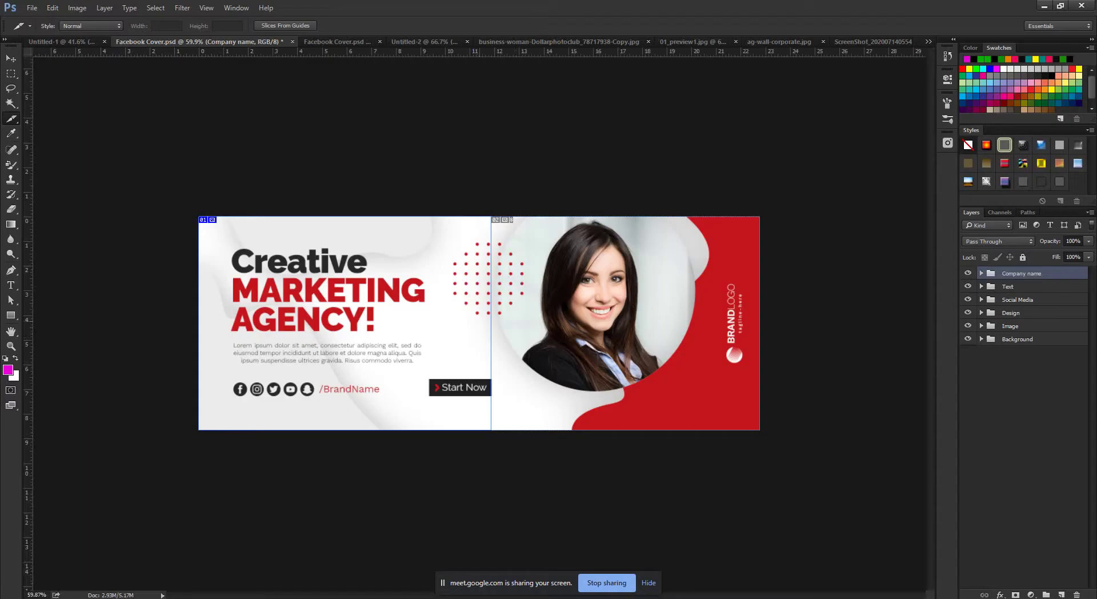
Reopen Save for Web with the cover fitted in the preview.
key(alt)
key(Down)
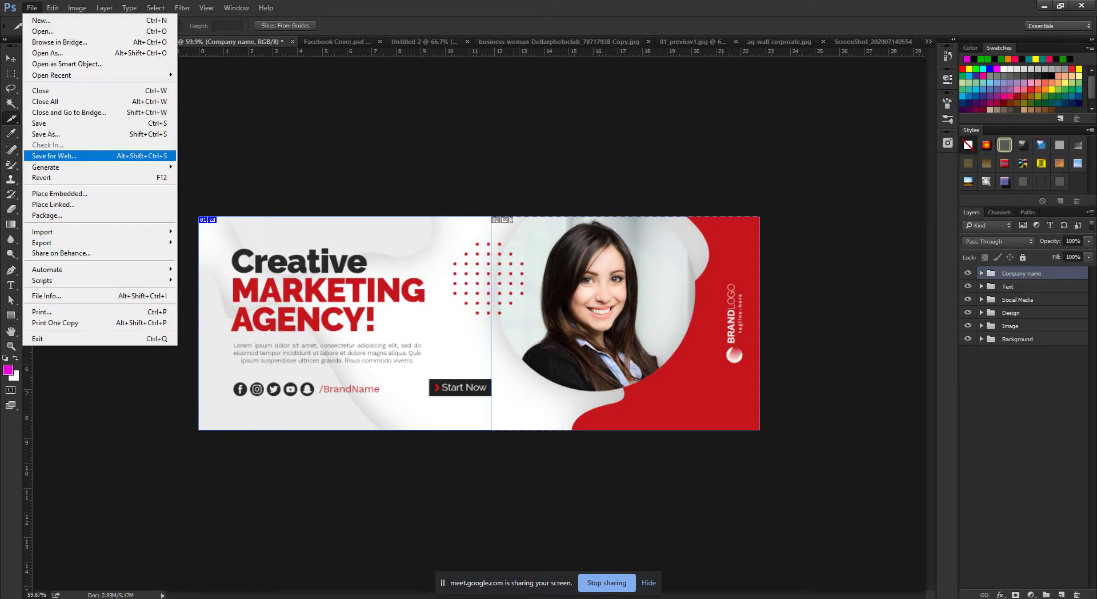
key(Return)
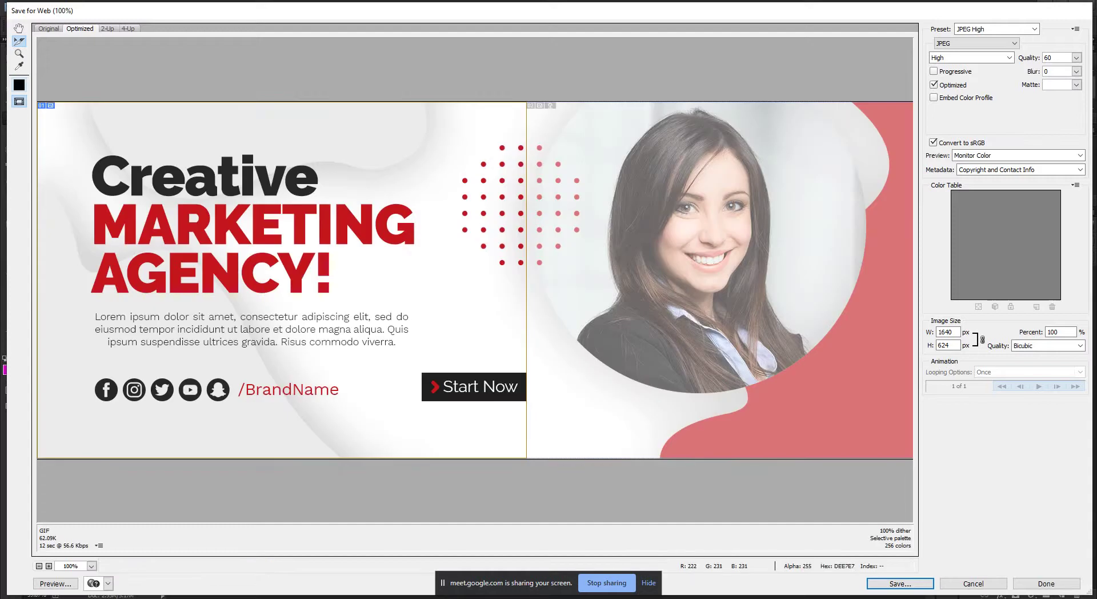
click(91, 565)
click(90, 539)
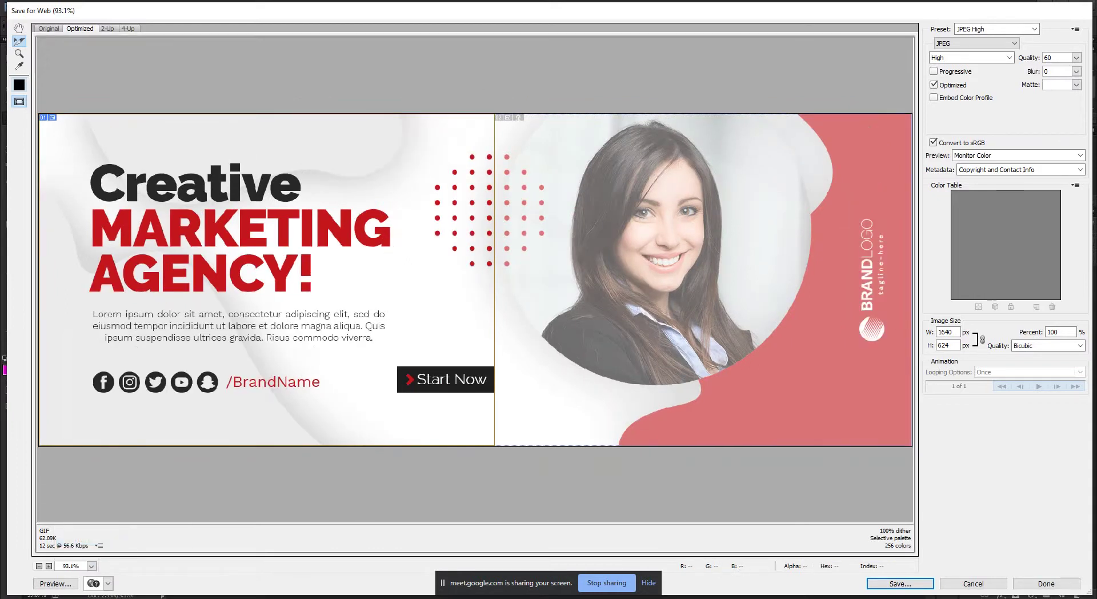
Save all slices as JPGs into the Desktop images folder.
key(Return)
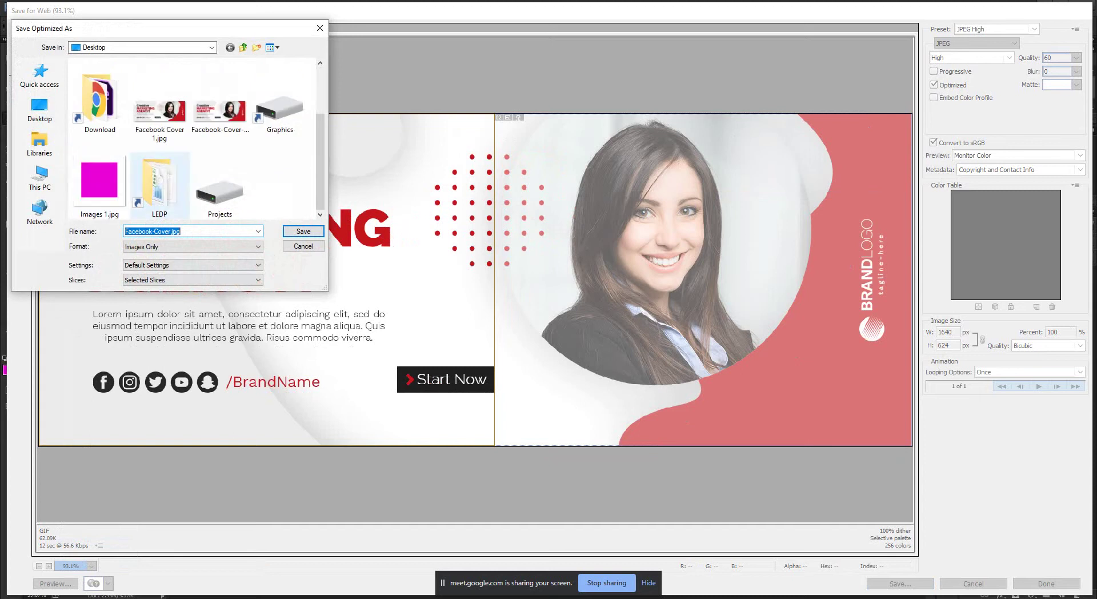
scroll(194, 143, up, 1)
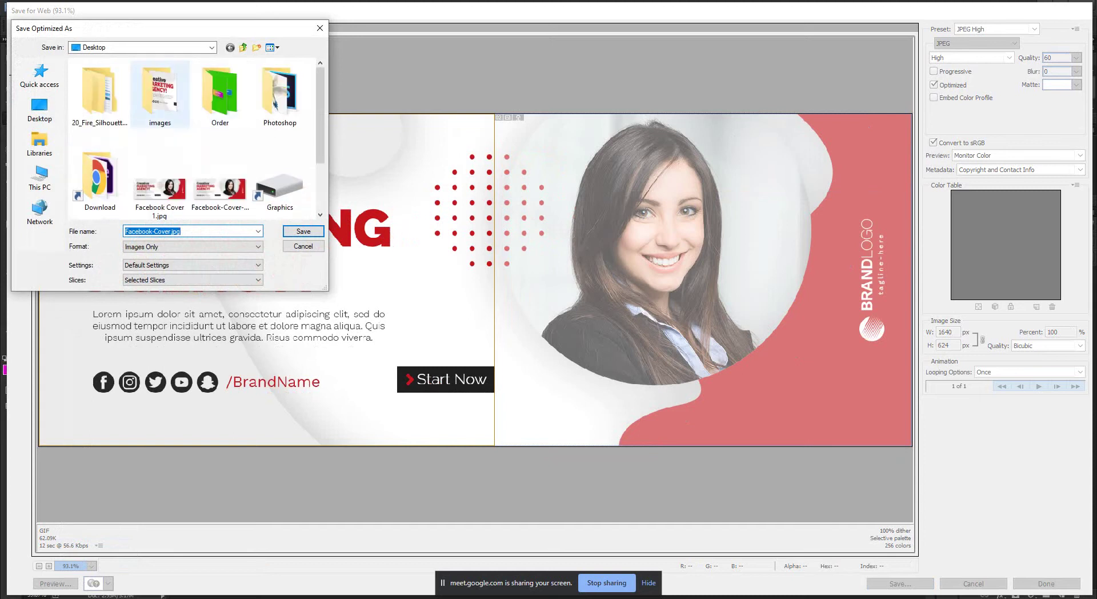
double_click(160, 91)
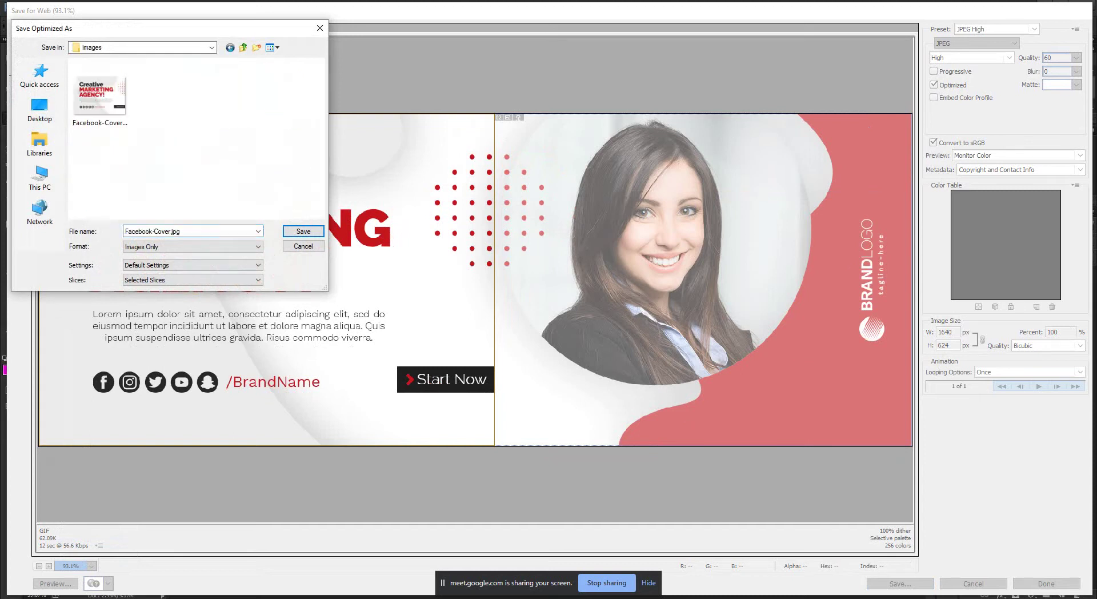
click(192, 279)
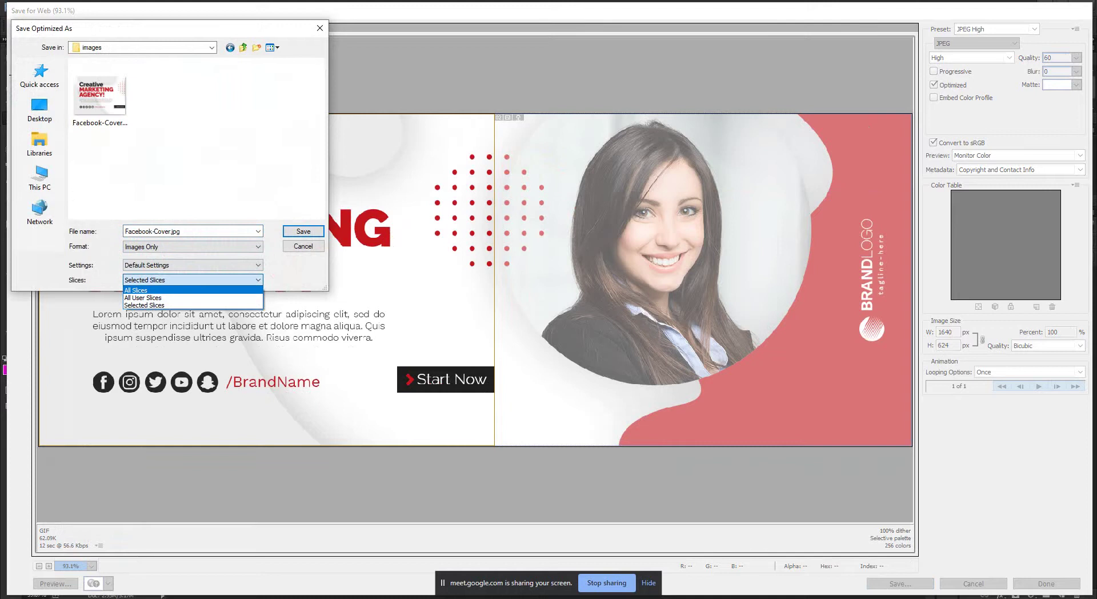
key(Return)
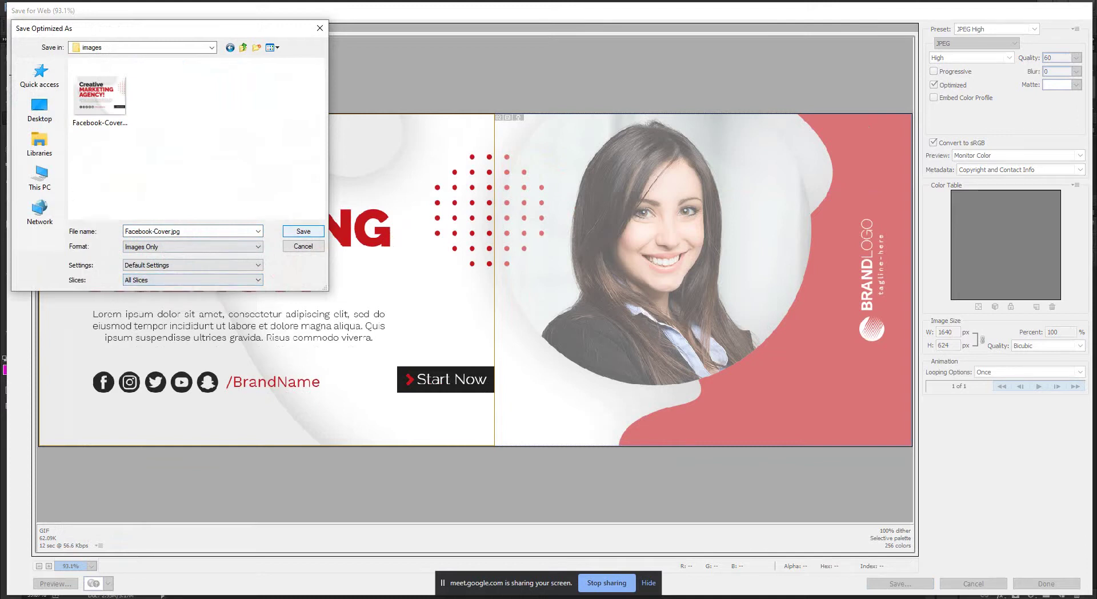
key(Return)
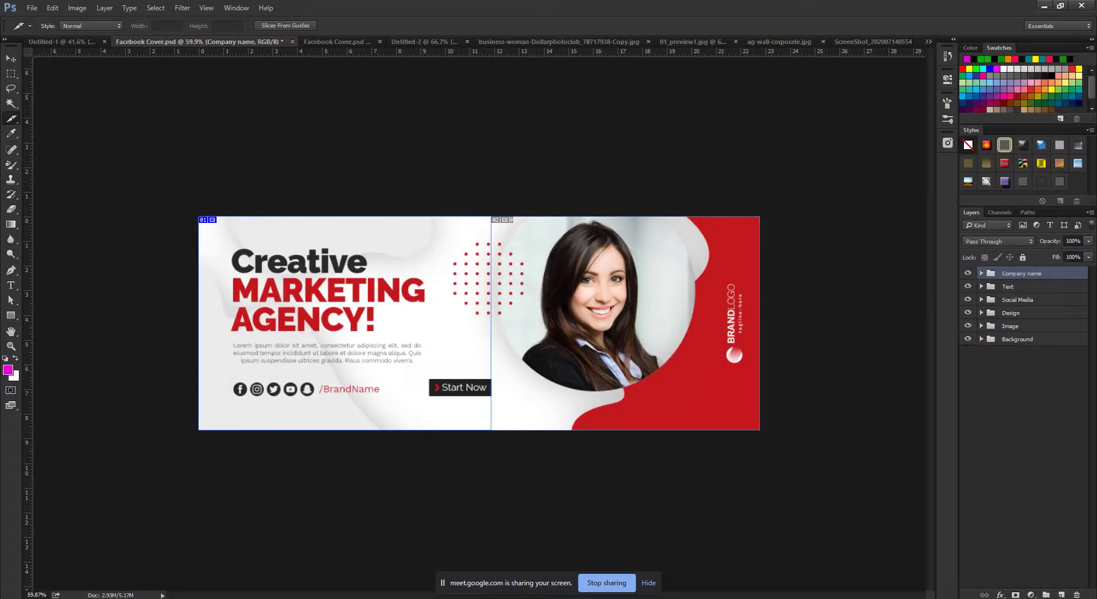
click(1044, 5)
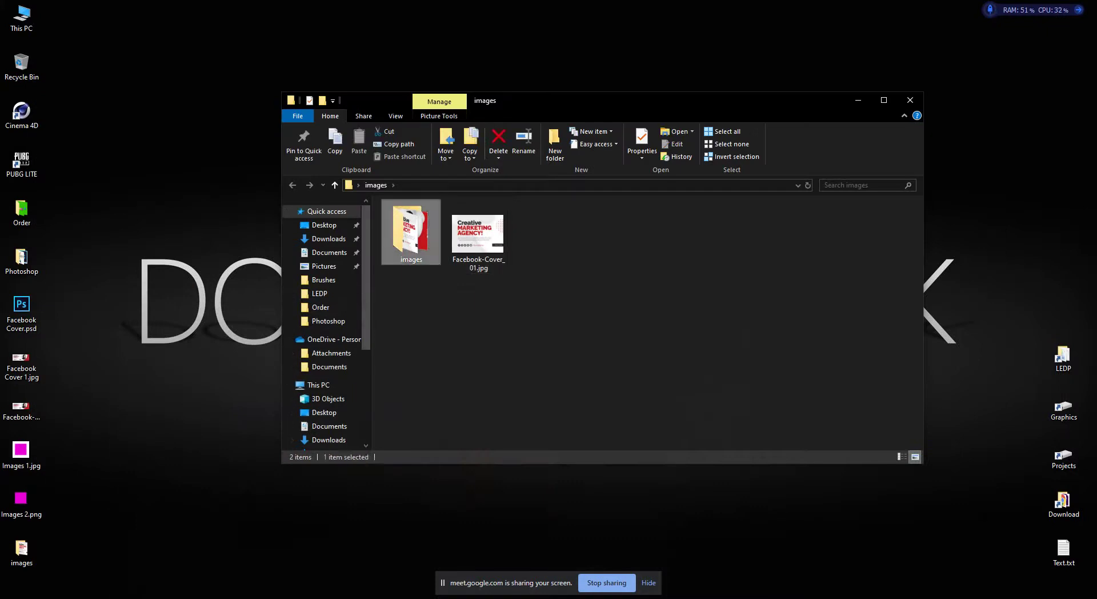
View Facebook-Cover_01.jpg and Facebook-Cover_02.jpg from the images subfolder, then return to Photoshop.
double_click(410, 231)
double_click(411, 233)
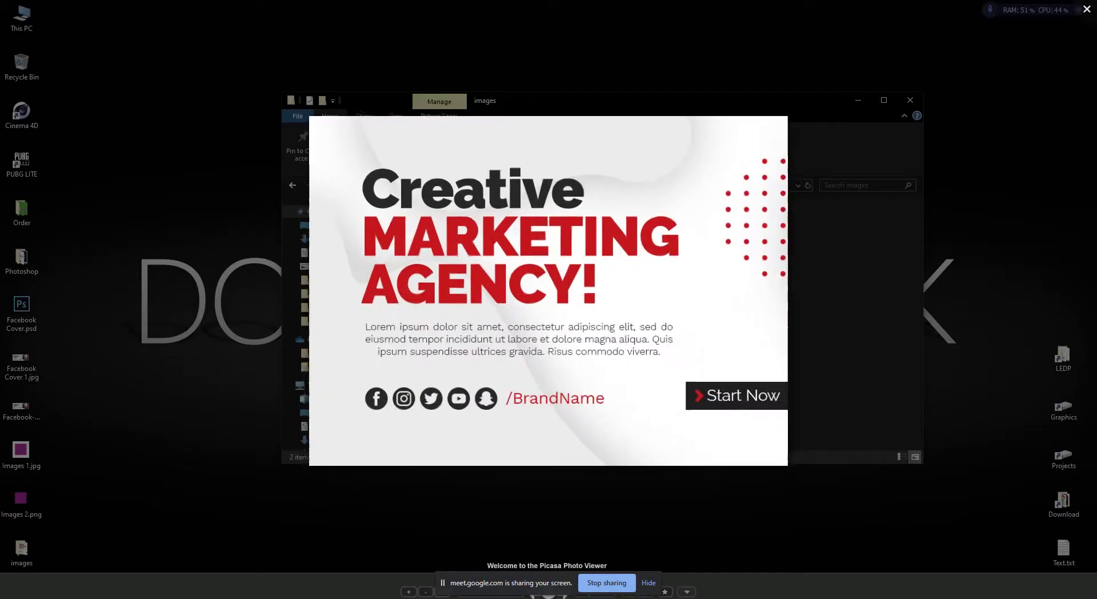
key(Right)
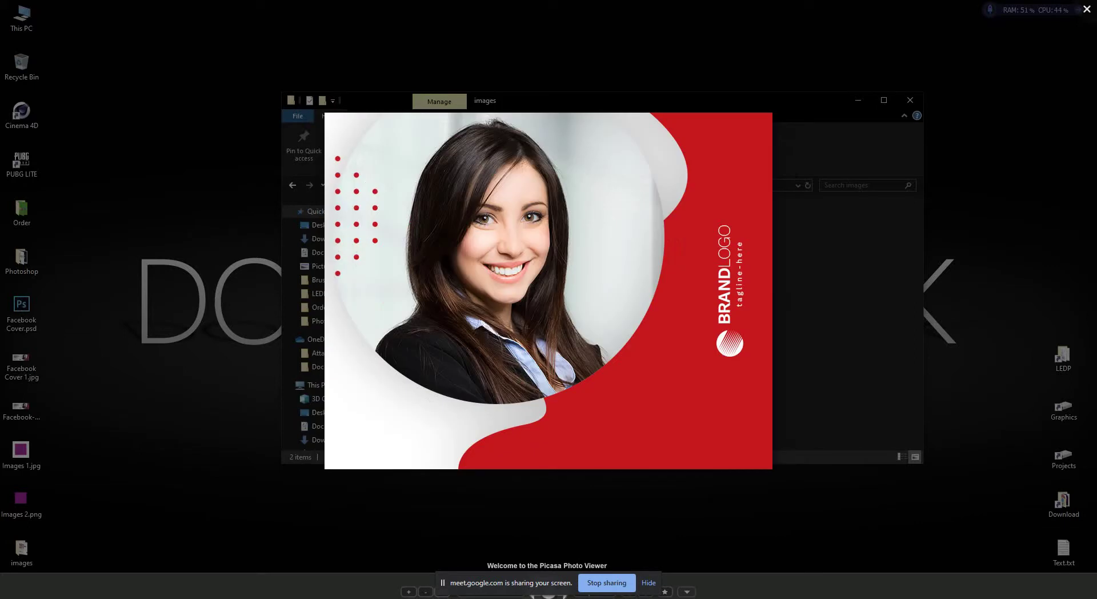
key(Right)
key(Right)
key(Right)
key(Right)
key(Right)
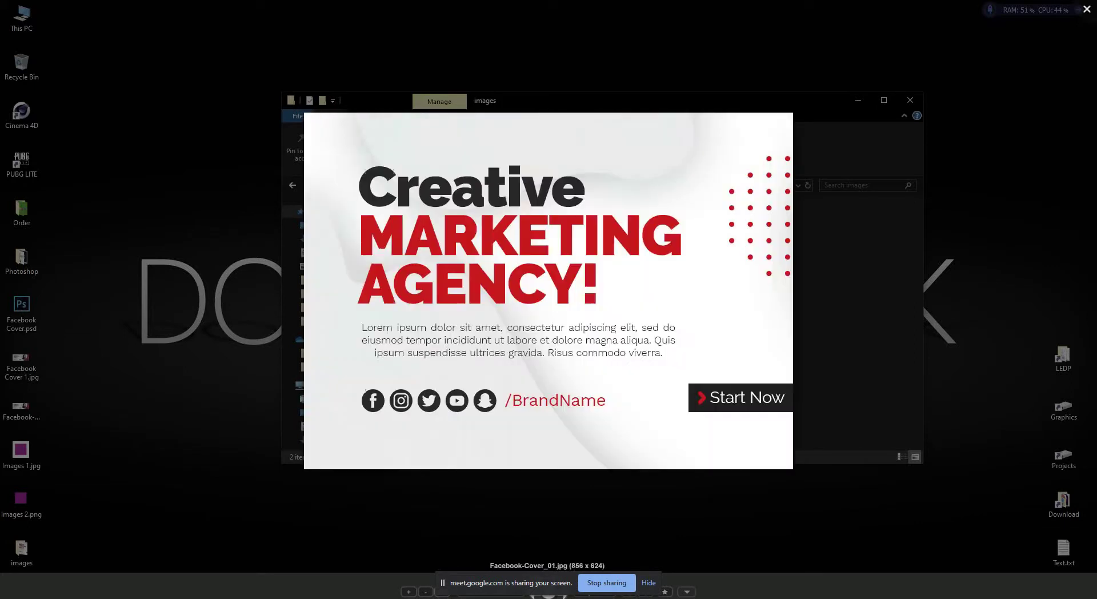
key(Right)
key(Escape)
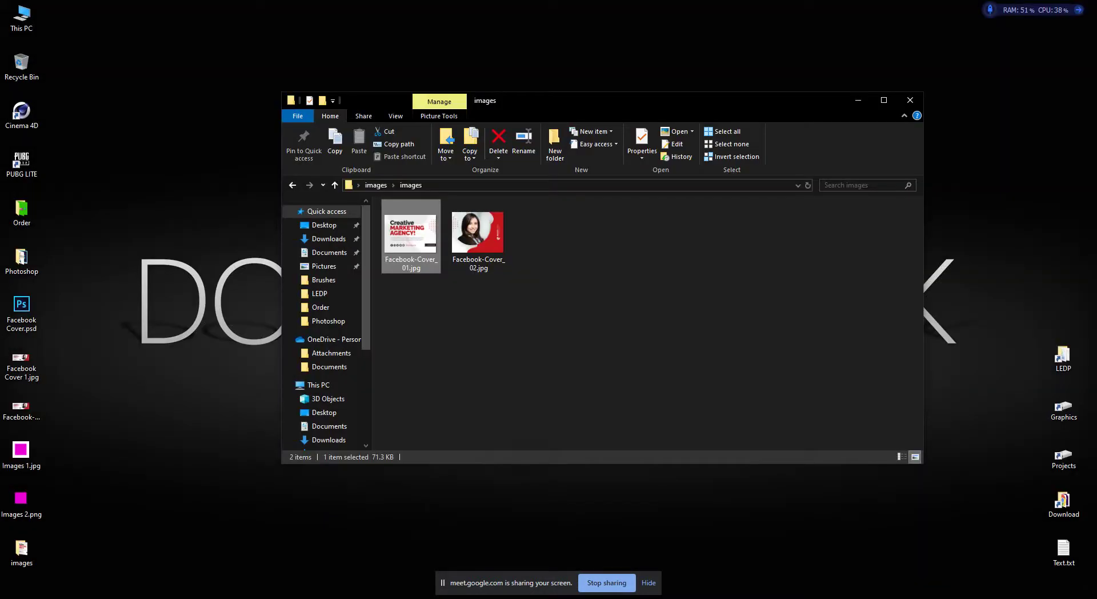
key(alt+Tab)
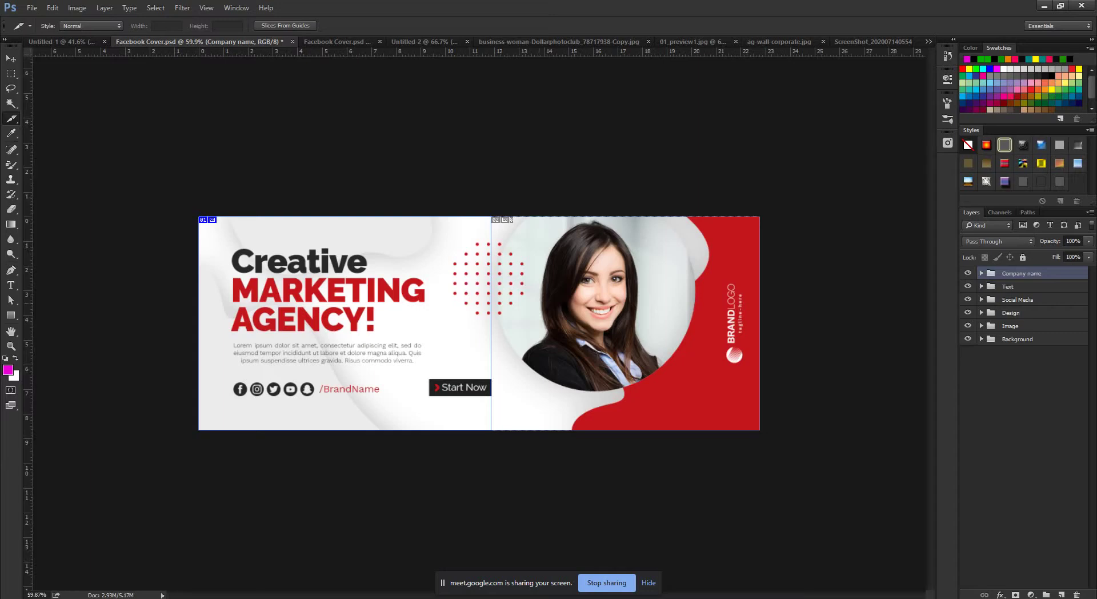
Draw a slice around the woman's portrait and preview it in Save for Web at Fit in View.
mouse_move(522, 248)
mouse_down()
mouse_move(640, 335)
mouse_move(667, 378)
mouse_up()
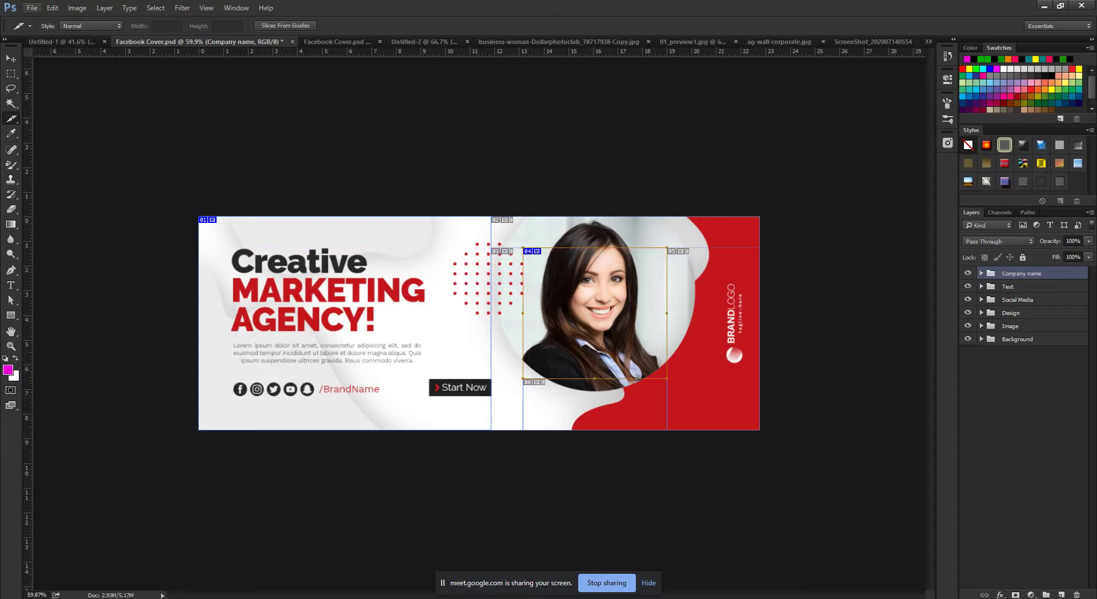
click(31, 7)
click(52, 150)
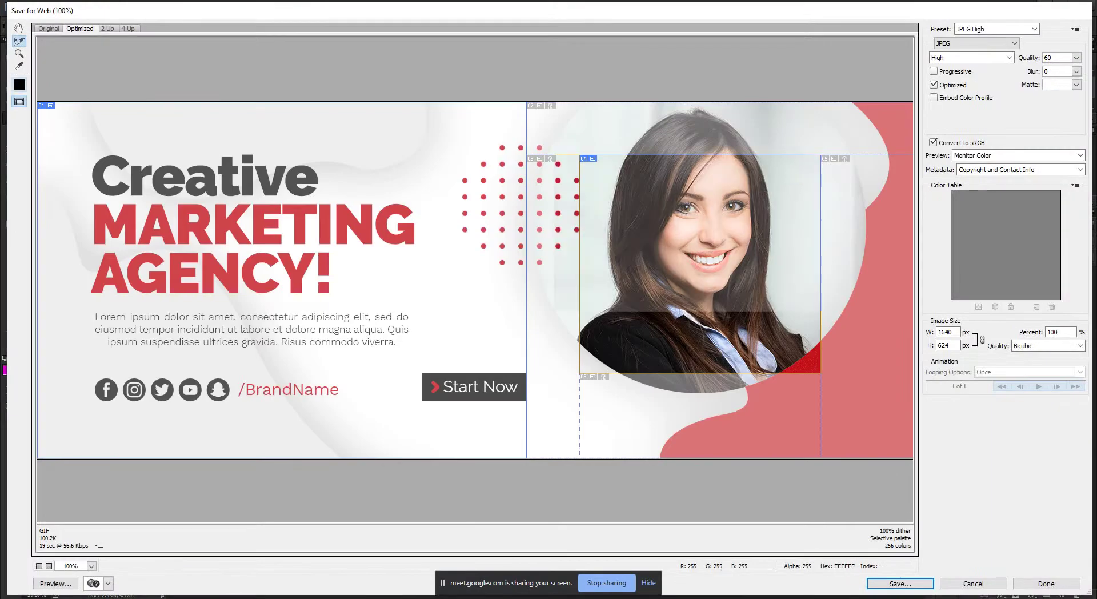
click(91, 566)
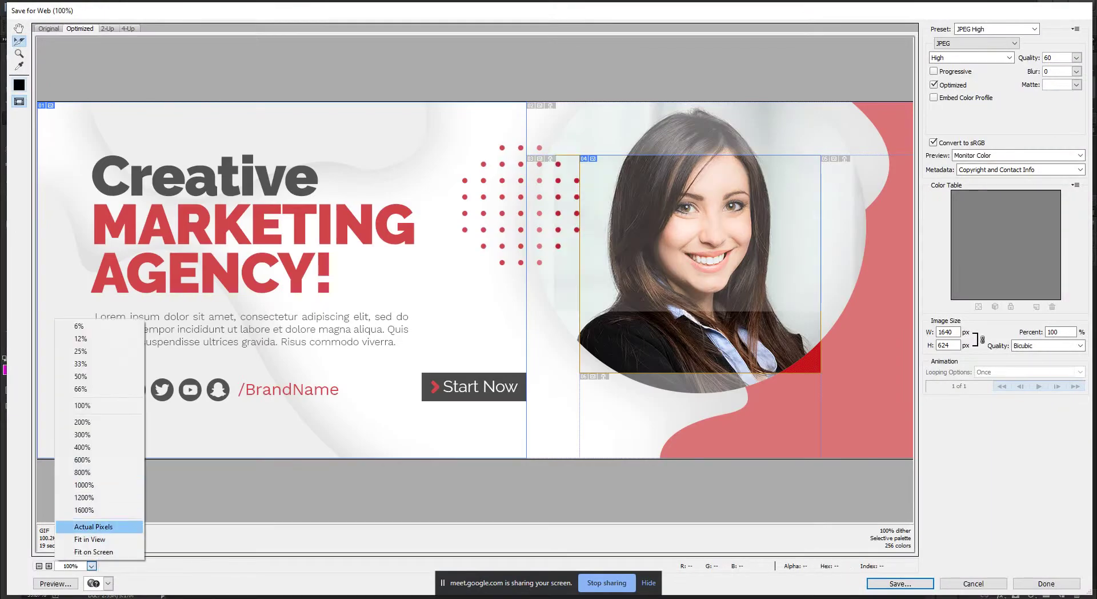
click(90, 539)
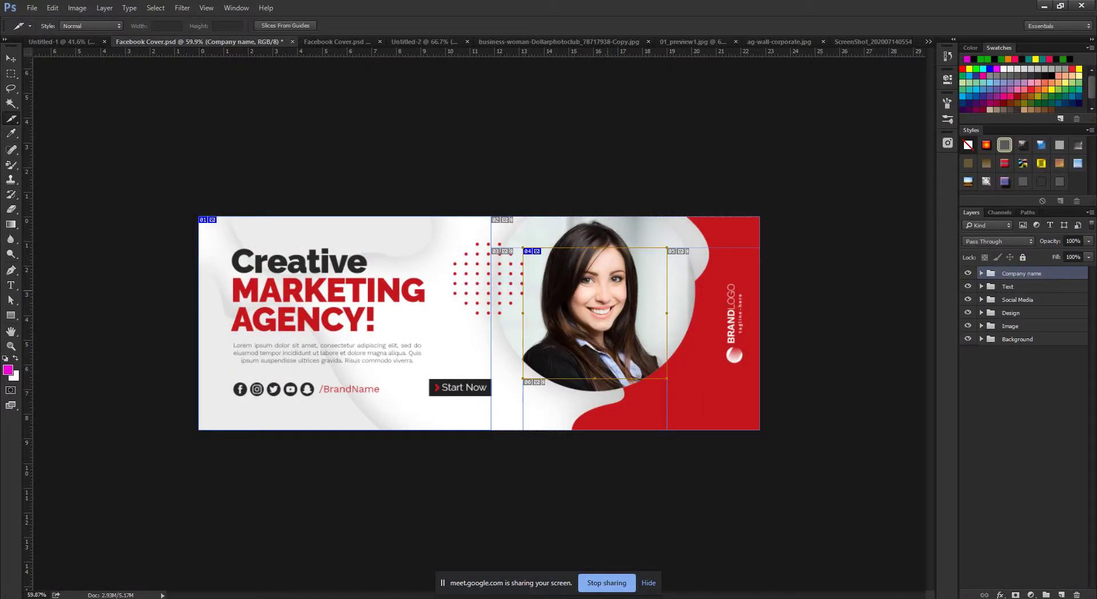
Delete the portrait slice with Delete Slice from its right-click menu.
right_click(581, 271)
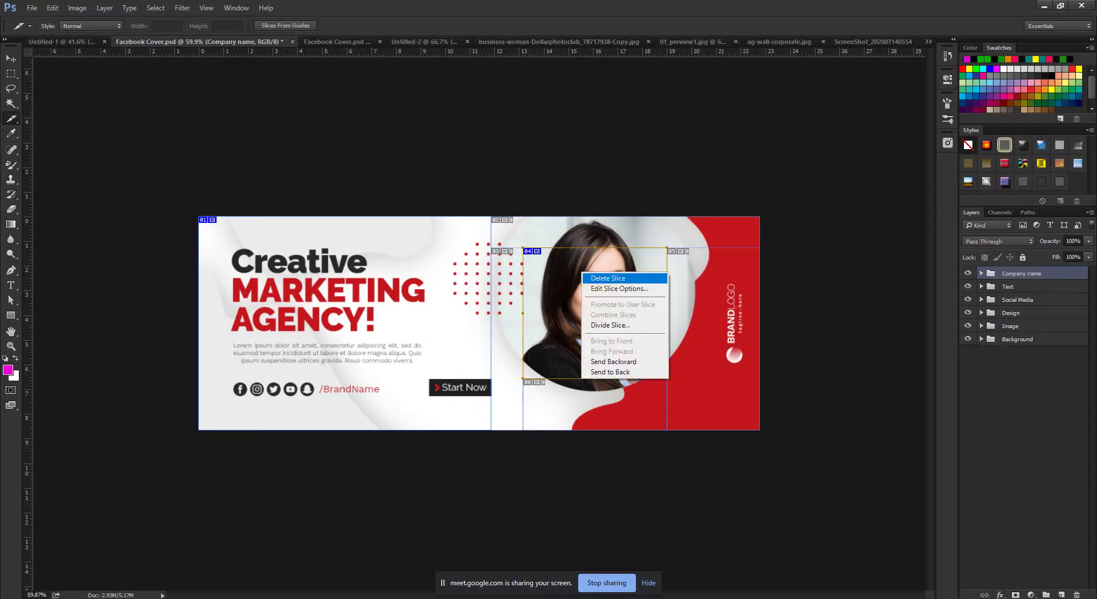
click(602, 303)
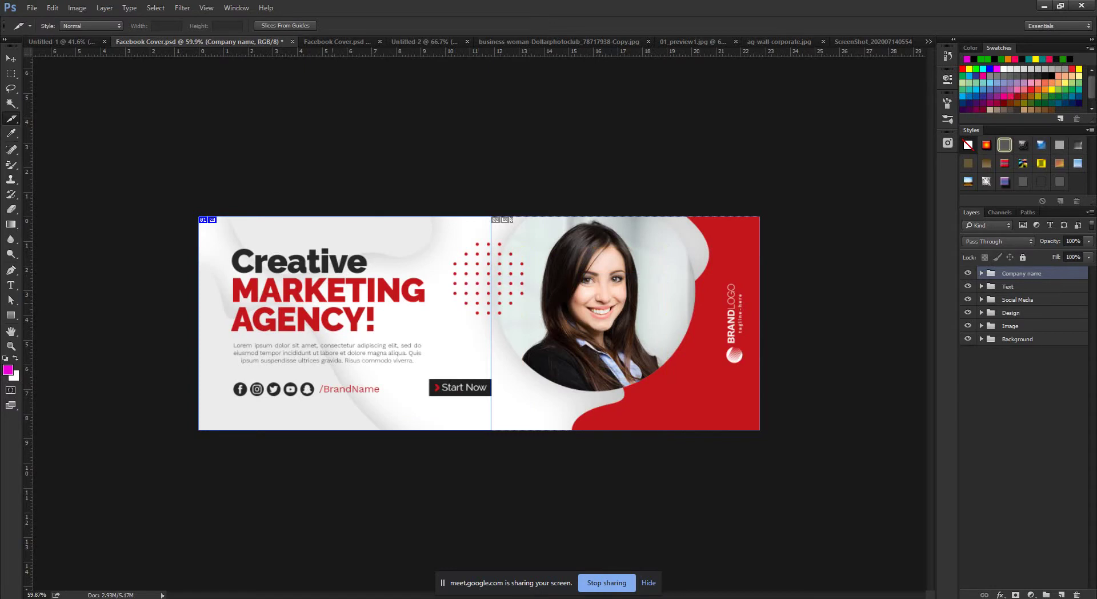
scroll(479, 323, up, 2)
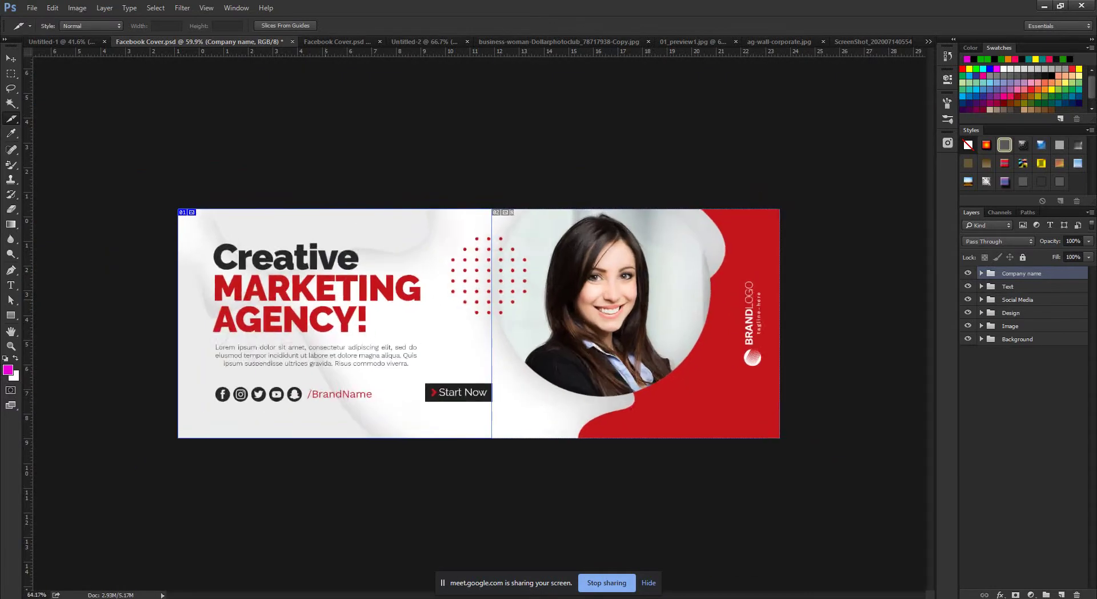
scroll(474, 328, up, 3)
scroll(474, 329, down, 2)
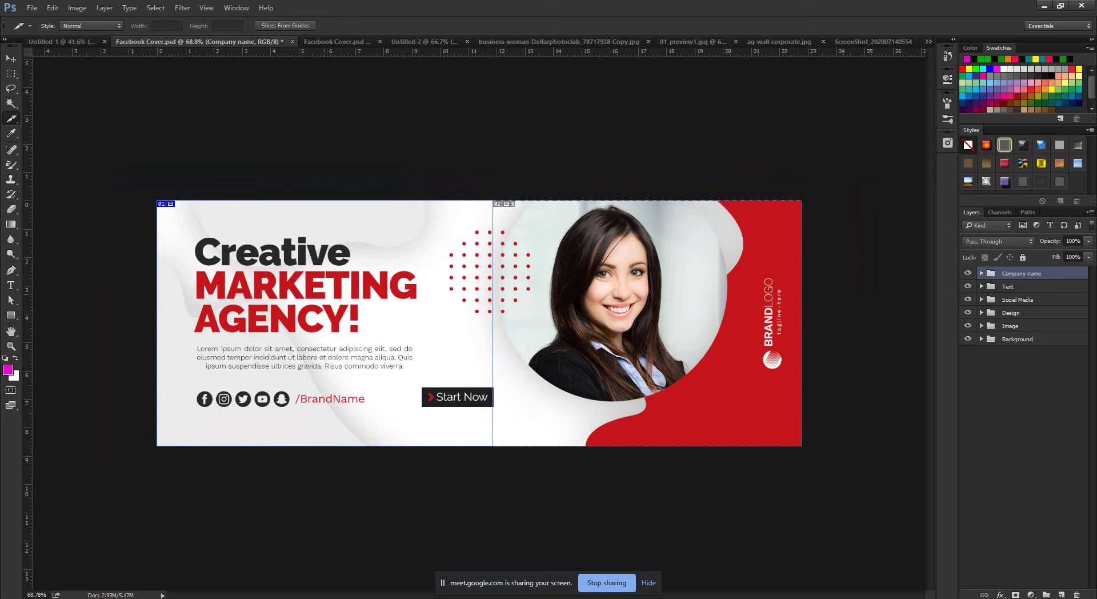
right_click(324, 295)
click(368, 348)
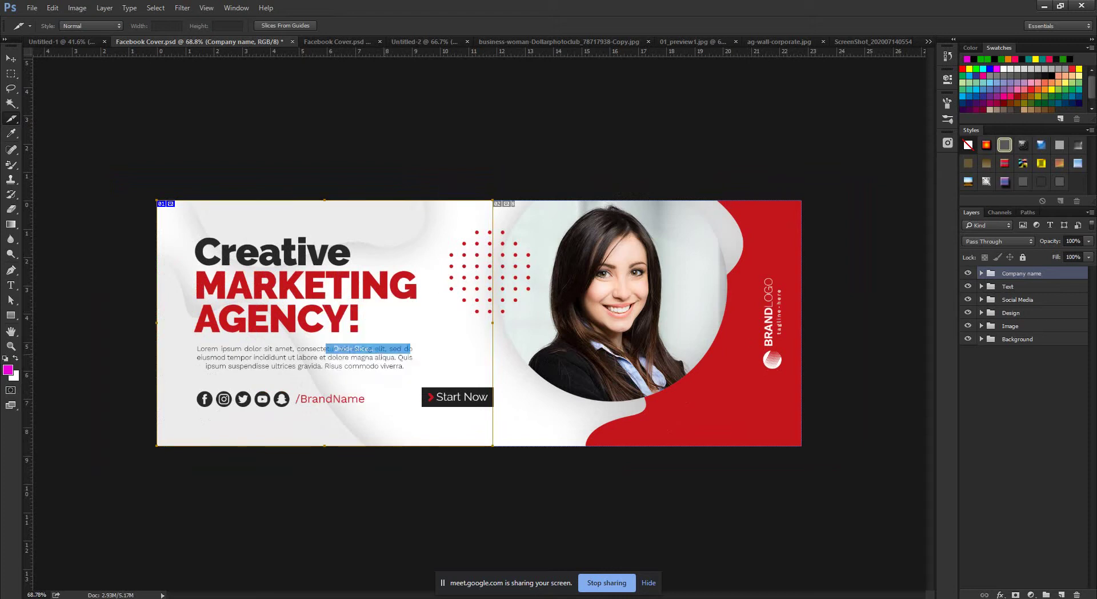
click(463, 180)
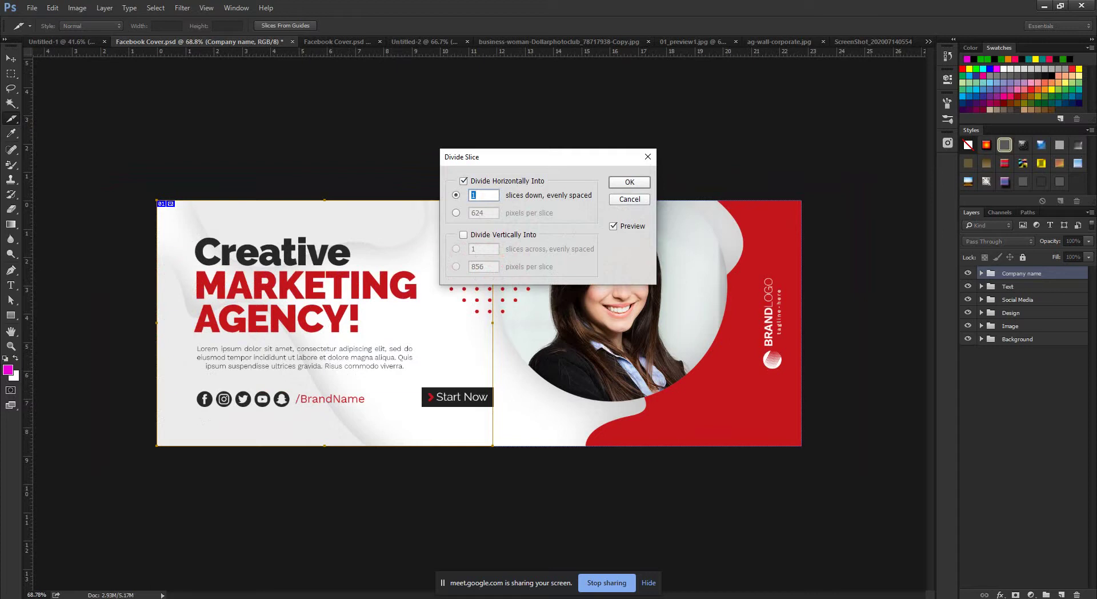
text(5)
key(alt+v)
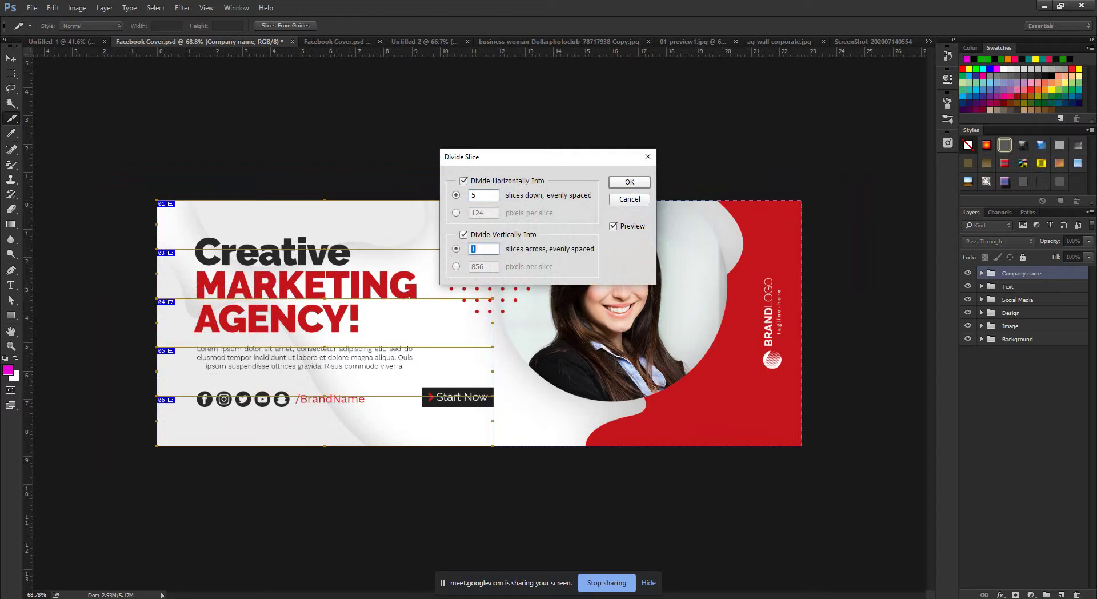
text(6)
key(Return)
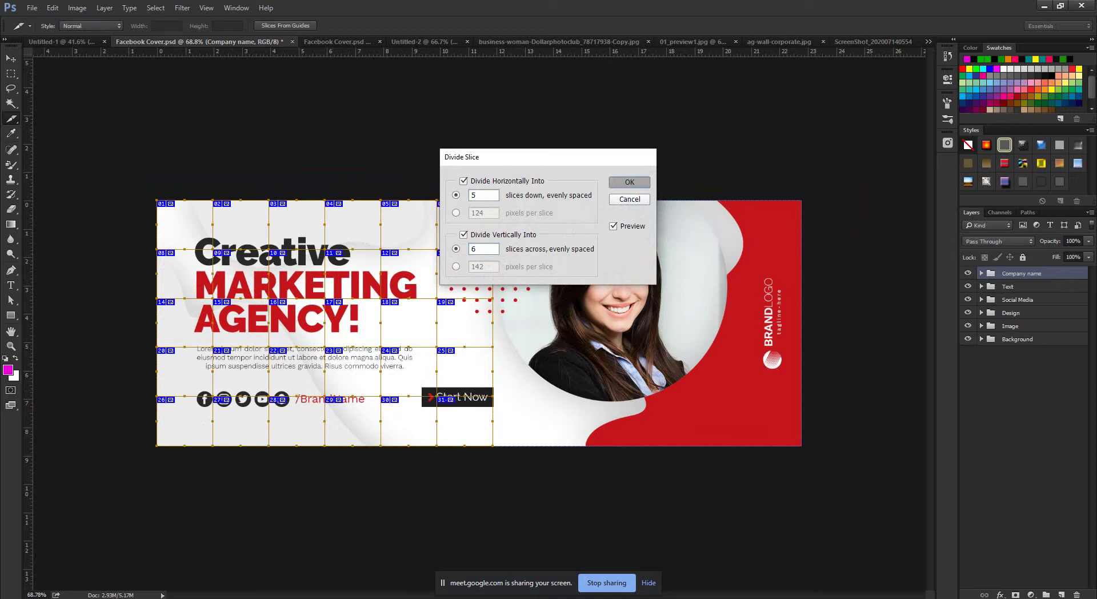
scroll(458, 323, up, 3)
scroll(458, 322, up, 2)
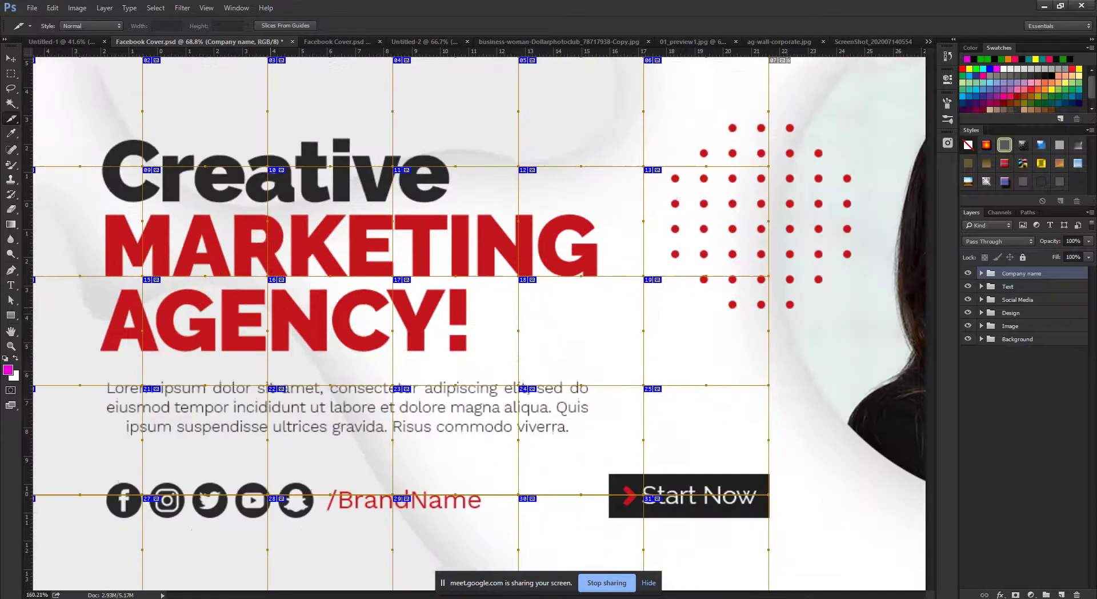
scroll(457, 323, down, 4)
scroll(458, 323, up, 1)
scroll(458, 323, up, 1)
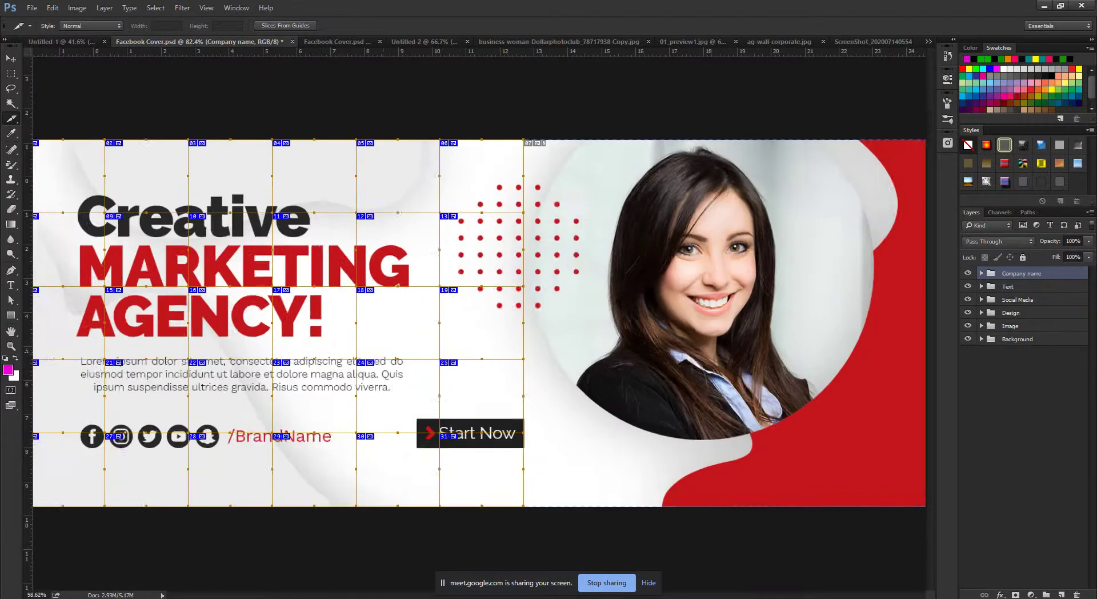
scroll(457, 323, down, 2)
scroll(458, 323, up, 2)
scroll(457, 322, up, 1)
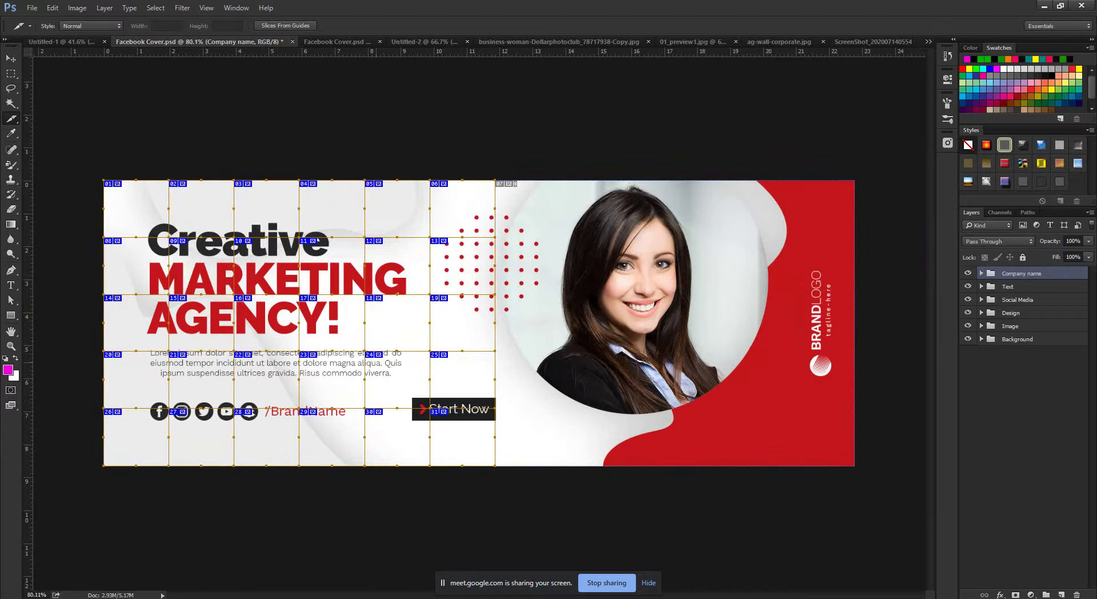
key(ctrl+z)
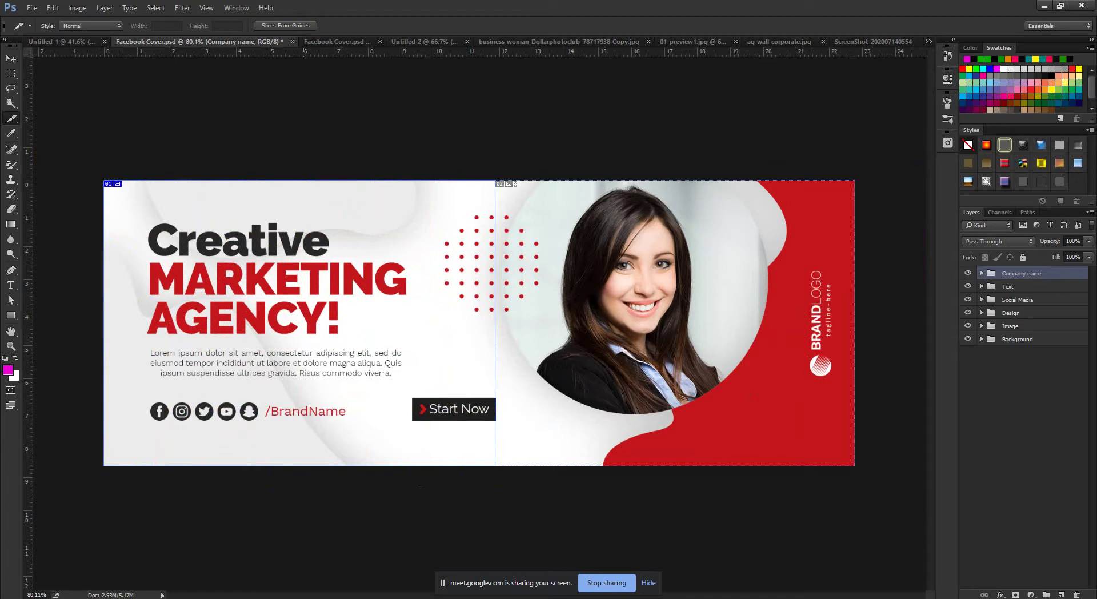
Search Google for 'ui design' in a new tab and show the image results.
click(108, 557)
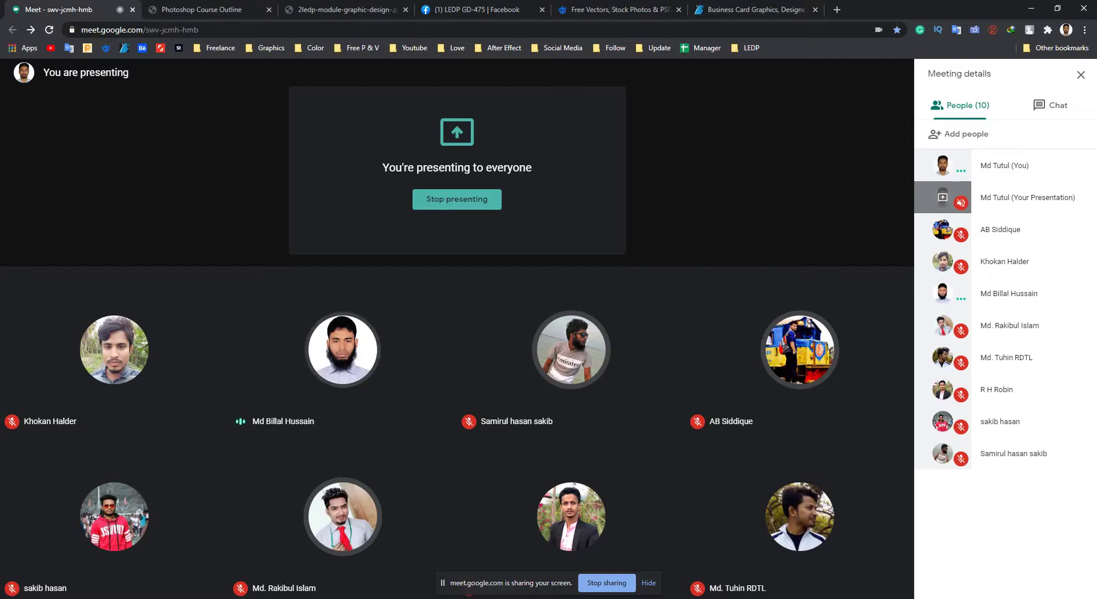
key(ctrl+t)
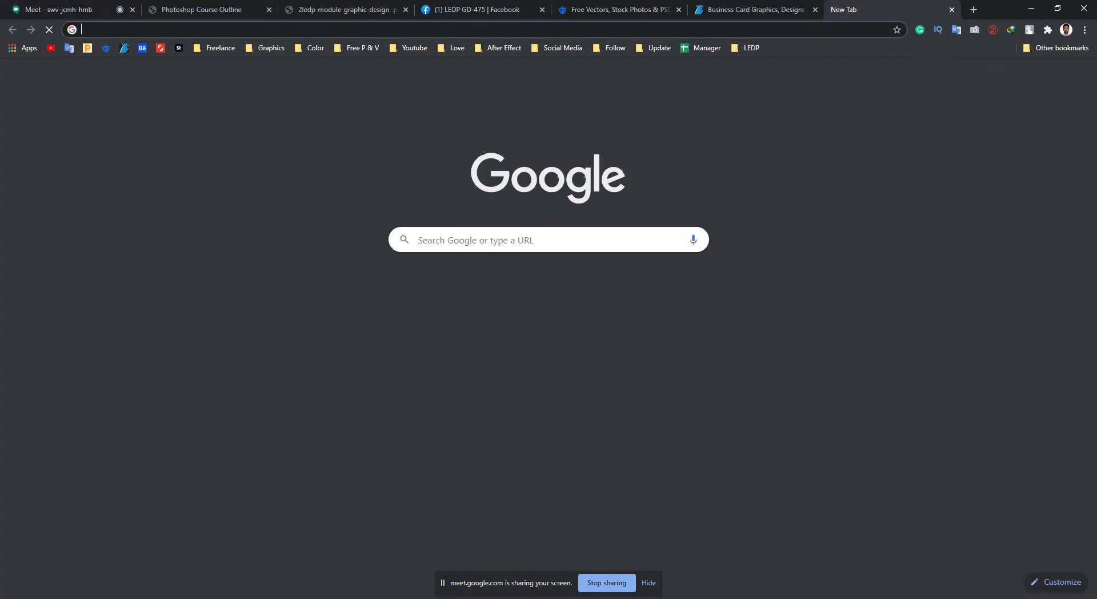
text(ui de)
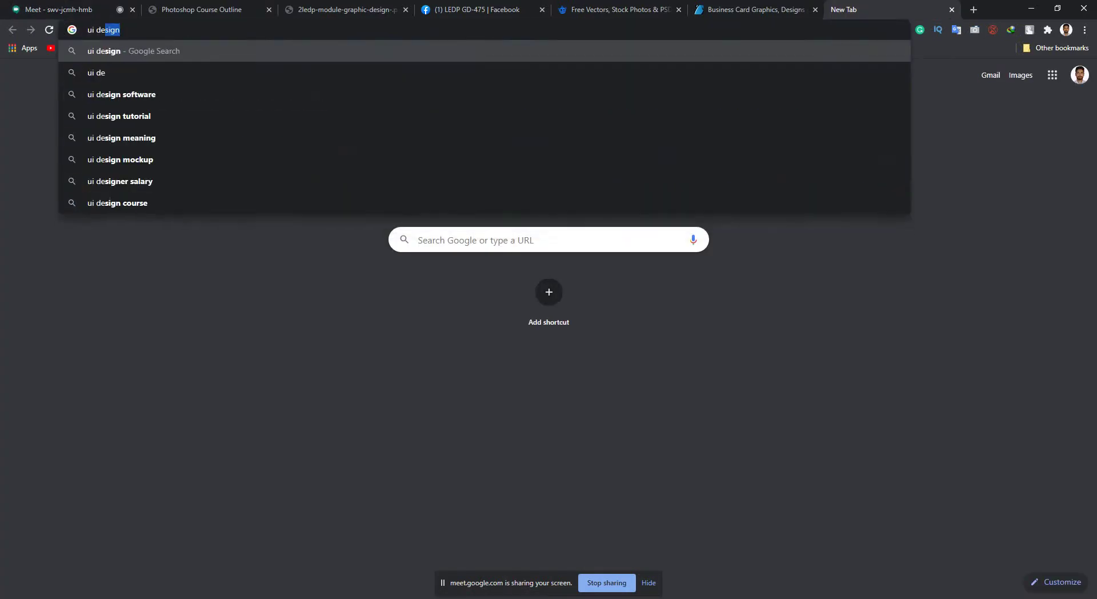
key(Return)
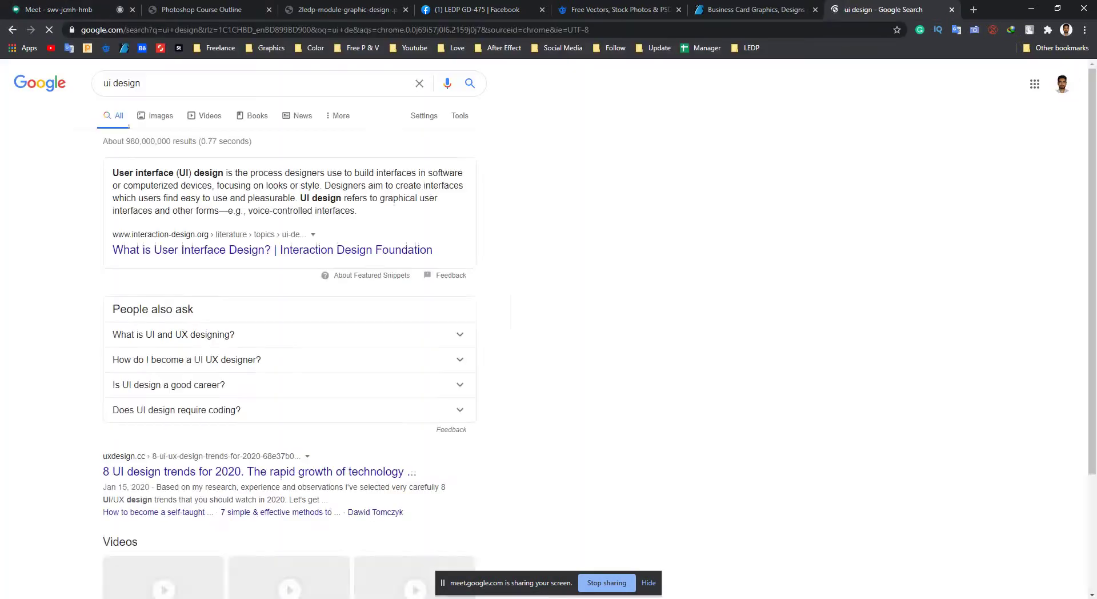
click(155, 115)
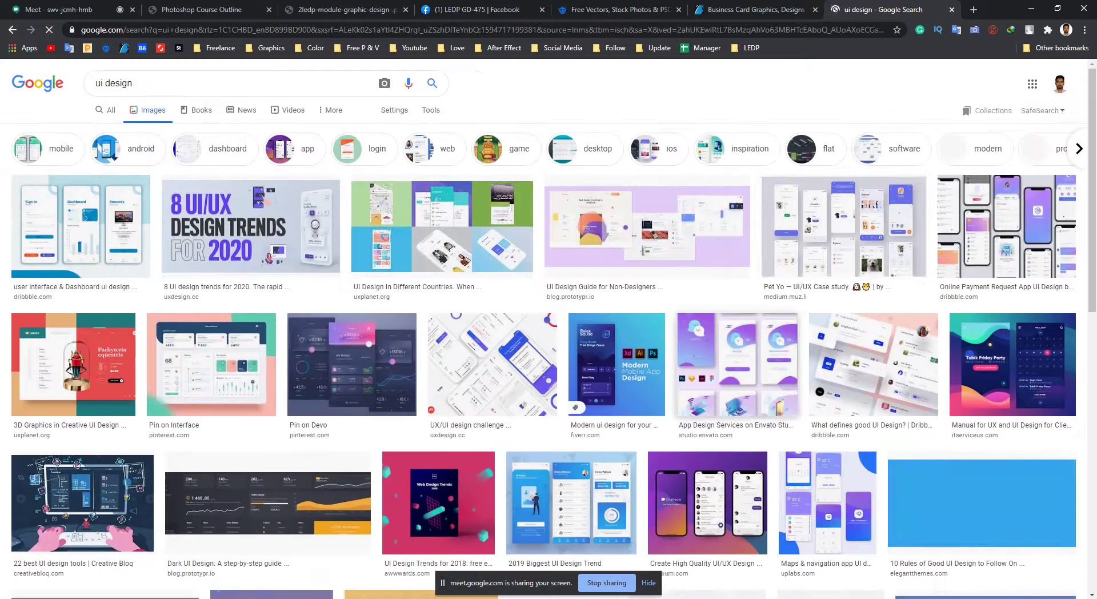
Preview the Online Payment Request App, Pet Yo and Envato Studio images, then return to Photoshop.
scroll(549, 343, down, 1)
click(1007, 168)
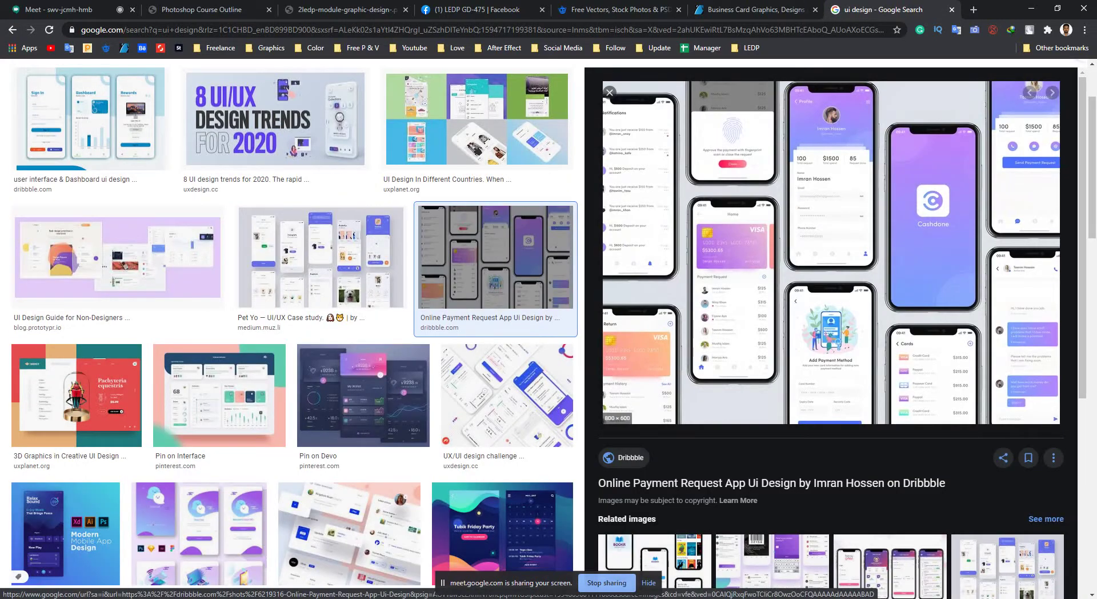
click(610, 92)
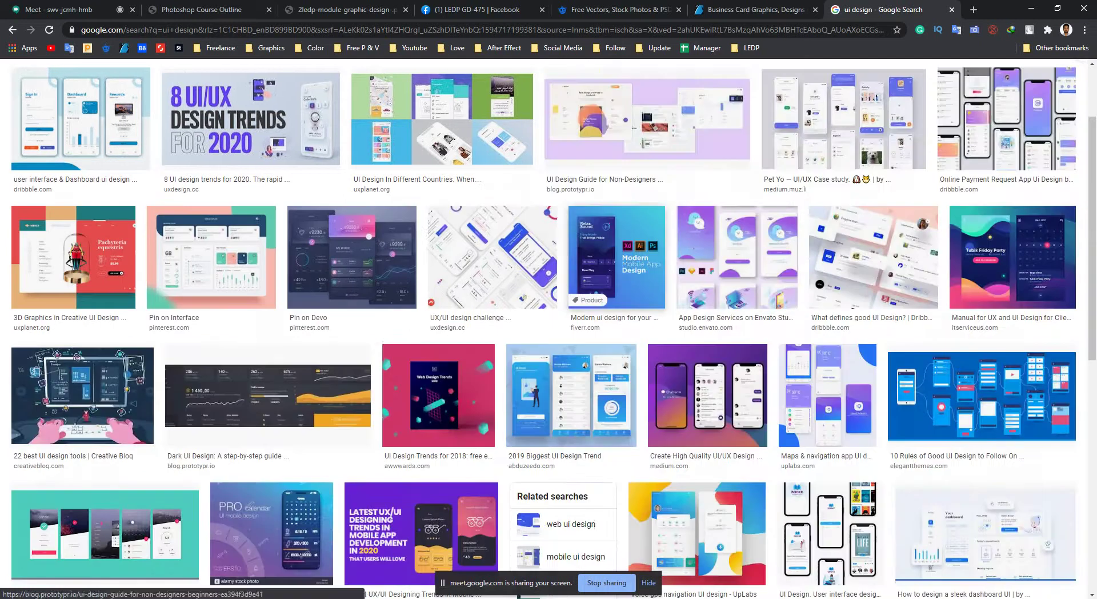
scroll(549, 342, up, 1)
click(844, 175)
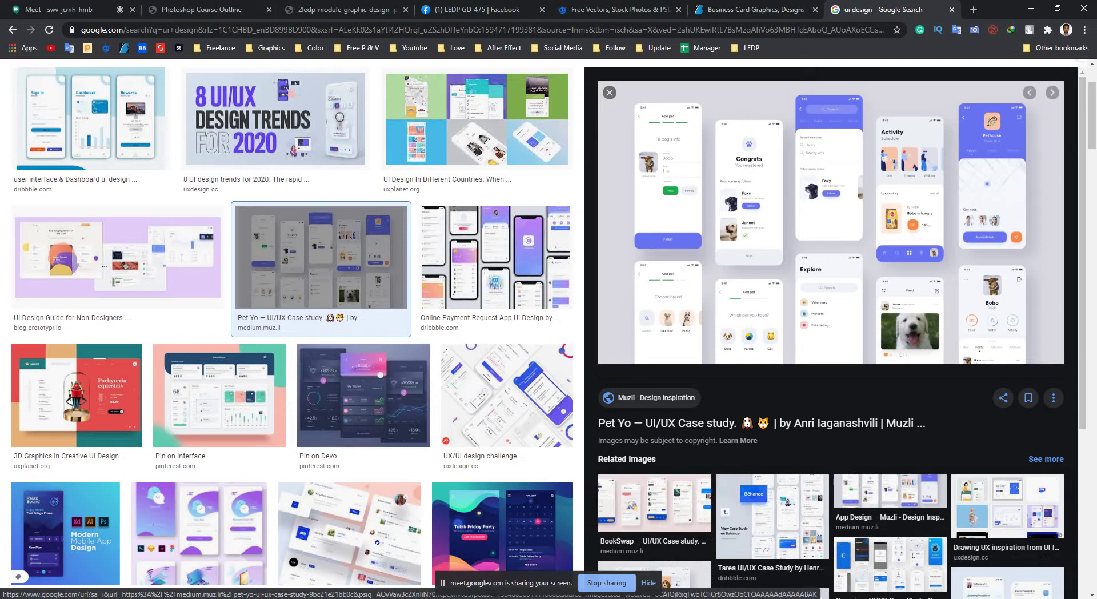
scroll(69, 455, down, 2)
click(199, 534)
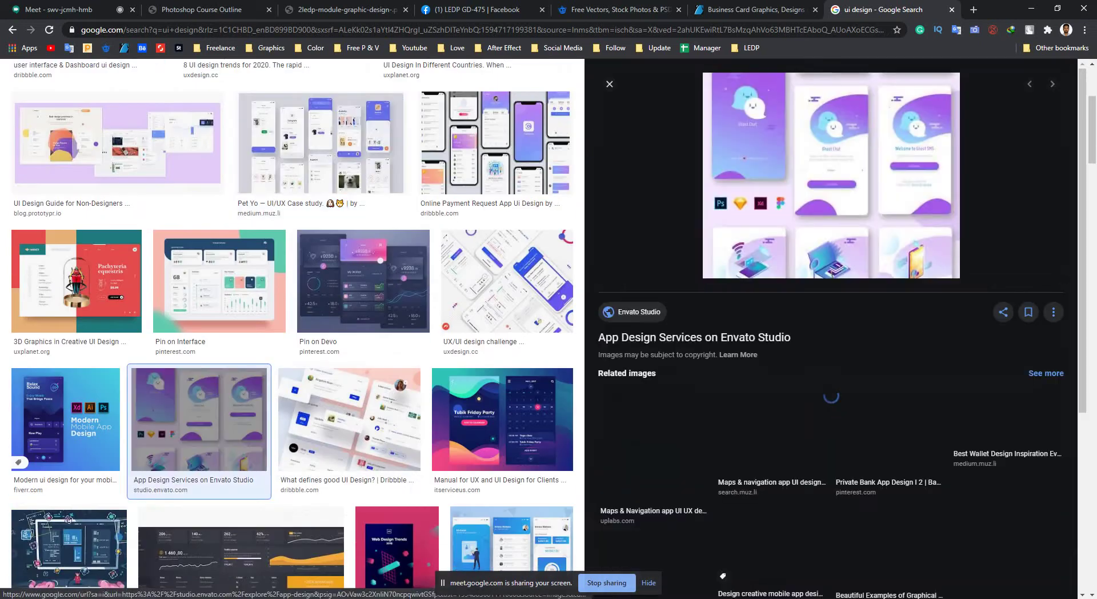
key(Escape)
key(alt+Tab)
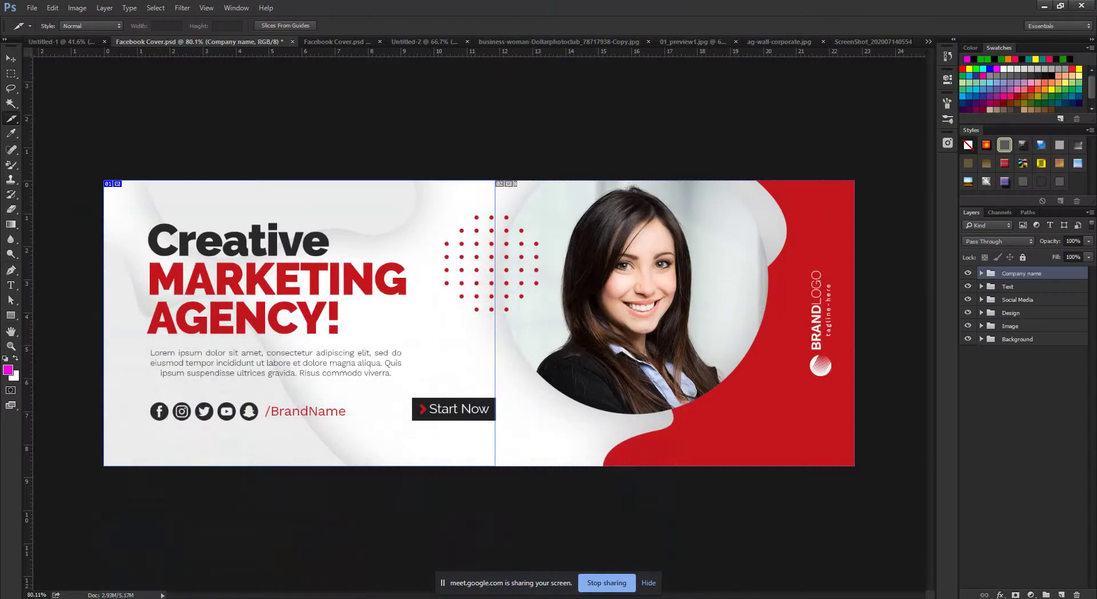
Select the Crop Tool from the crop and slice tool group.
right_click(11, 118)
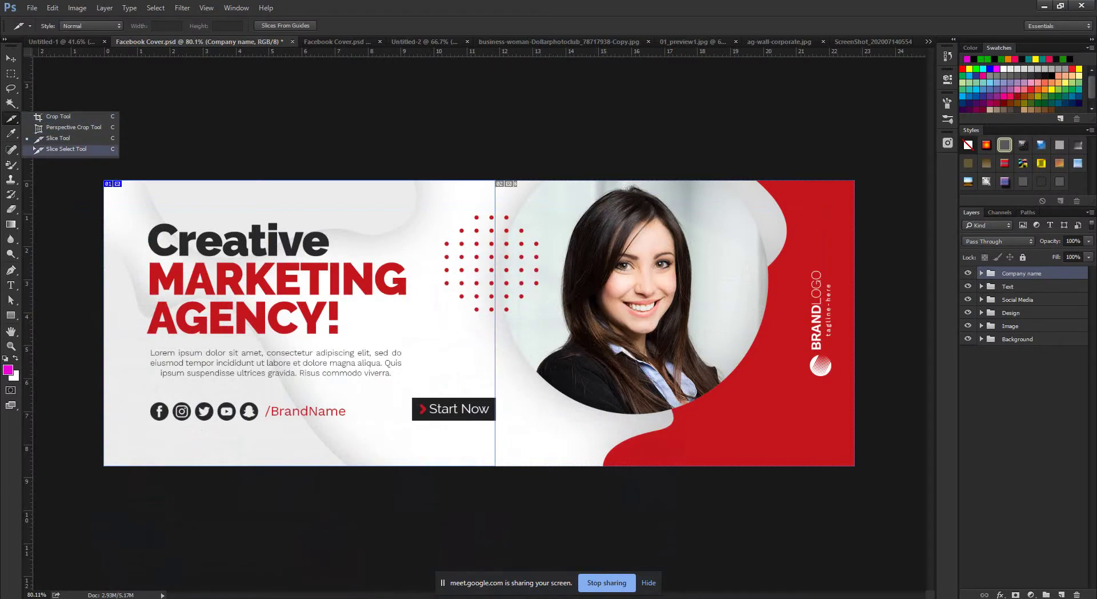
key(Escape)
mouse_move(178, 597)
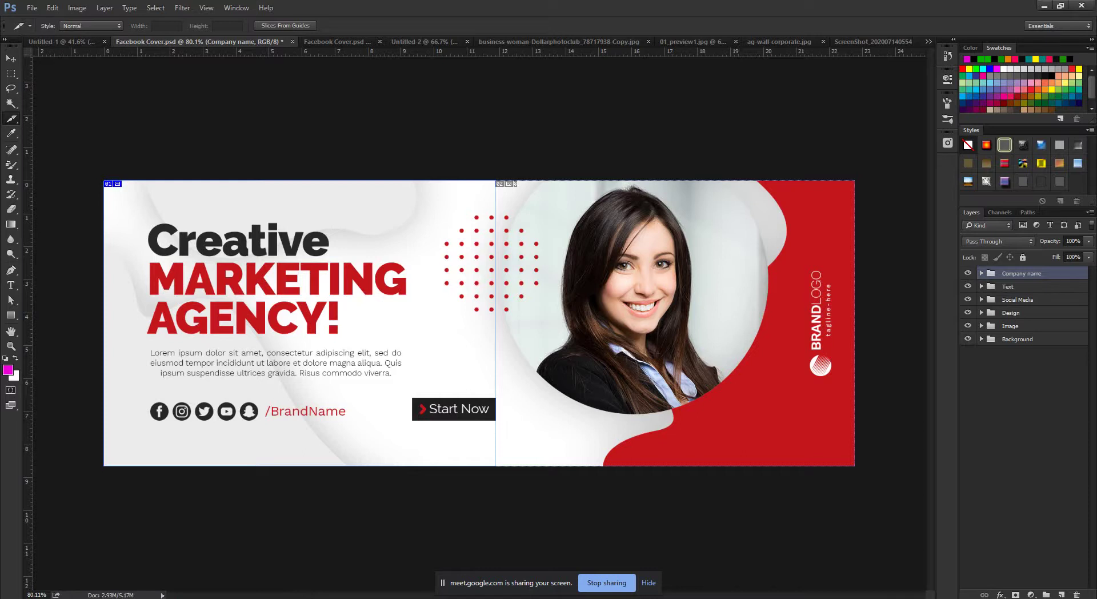
right_click(10, 118)
click(54, 118)
Close the painting screenshot without saving, then bring the Chrome ui design results forward.
key(ctrl+shift+Tab)
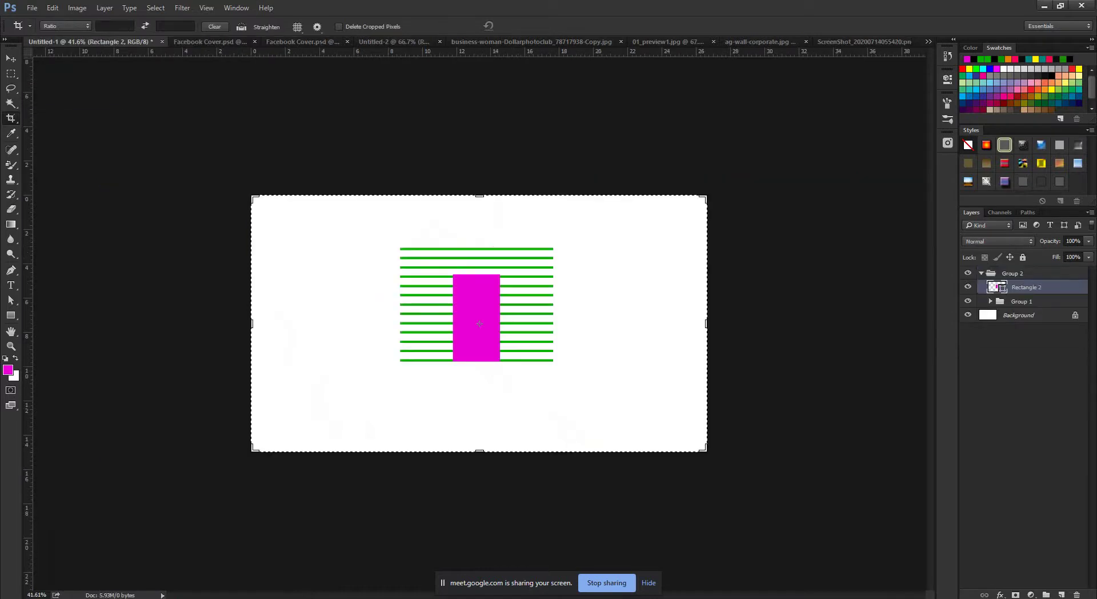
key(ctrl+shift+Tab)
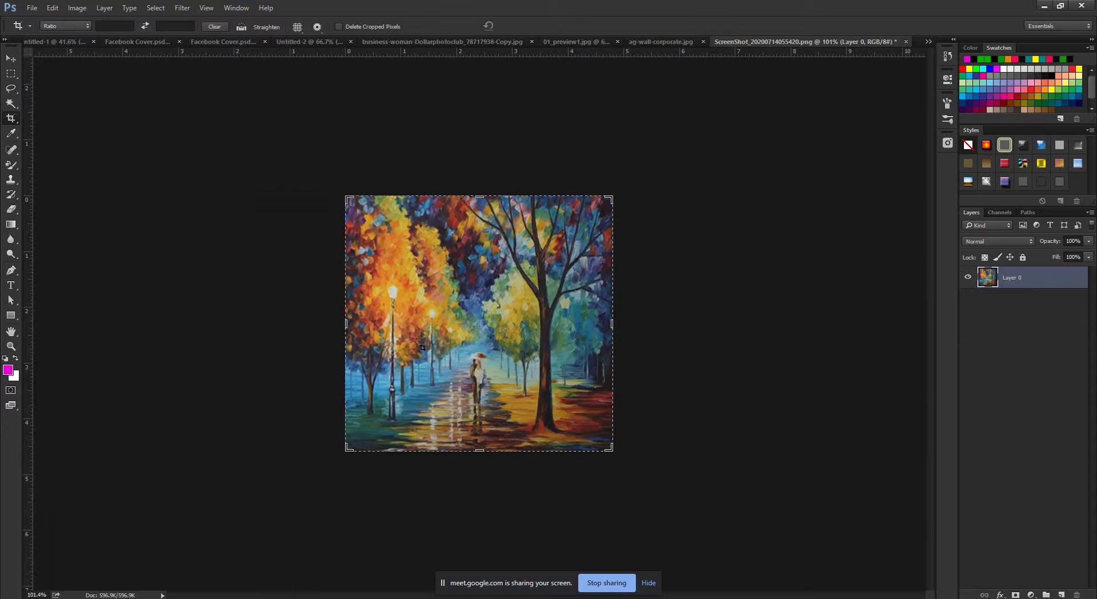
key(ctrl+w)
key(n)
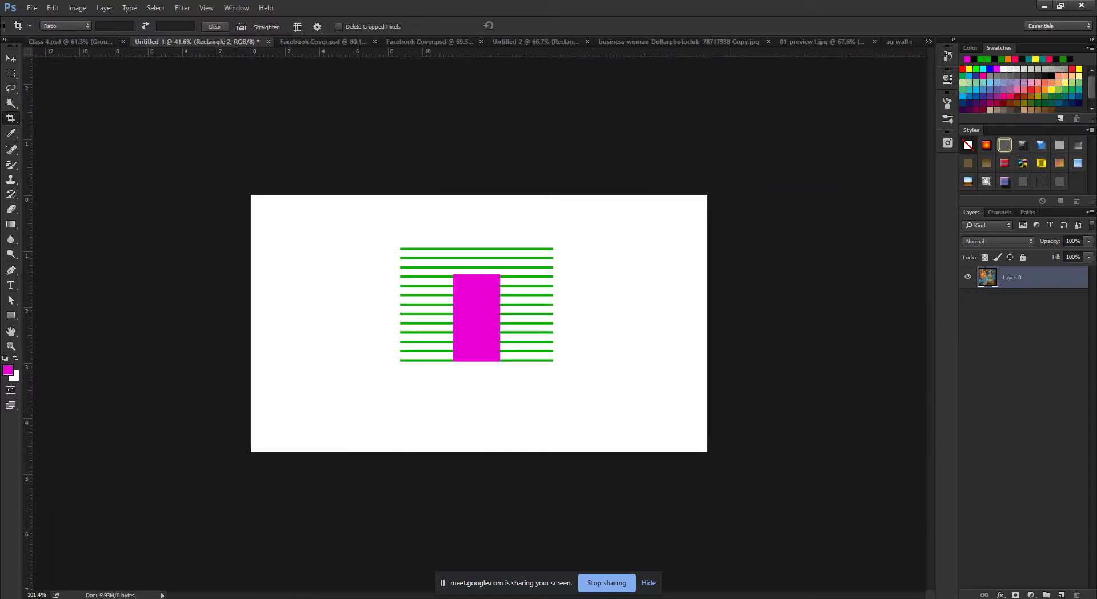
key(ctrl+shift+Tab)
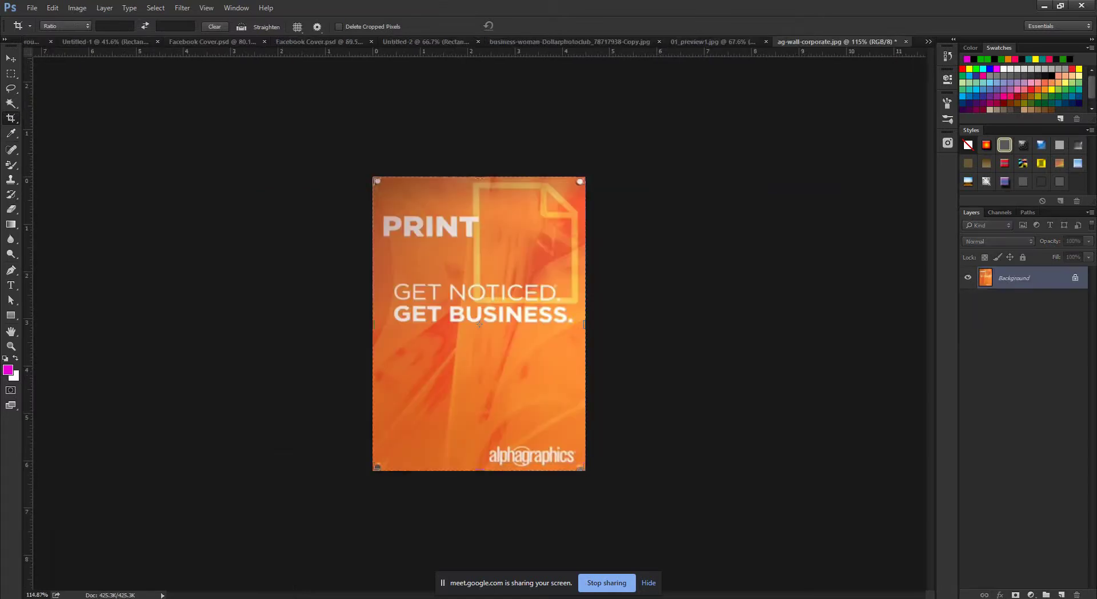
click(85, 560)
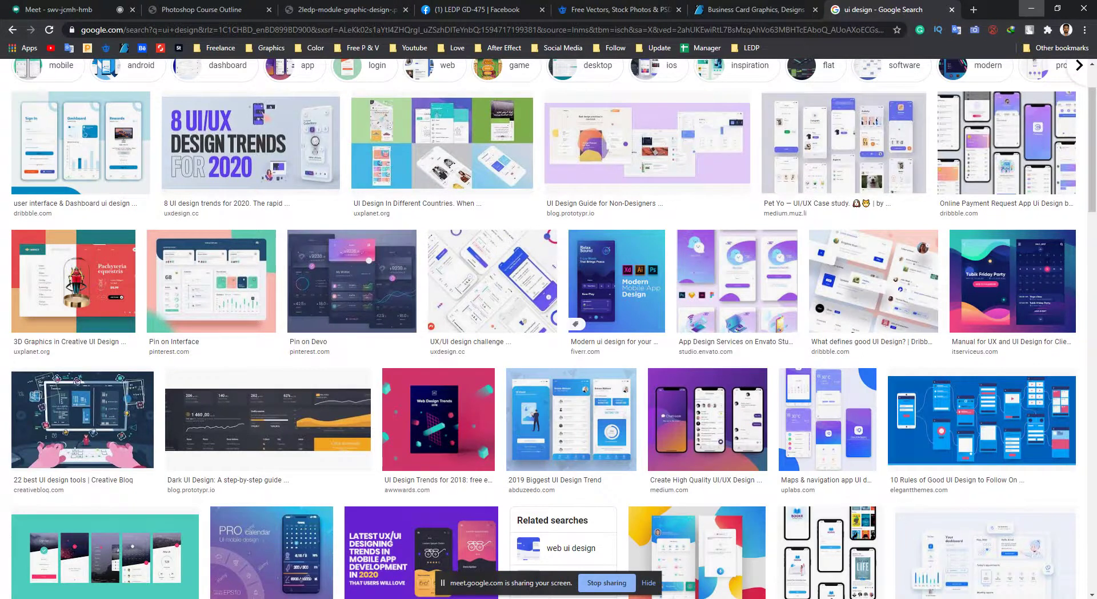
Check the Meet call in the Chrome window, then minimize it to get back to Photoshop.
click(1031, 8)
click(178, 598)
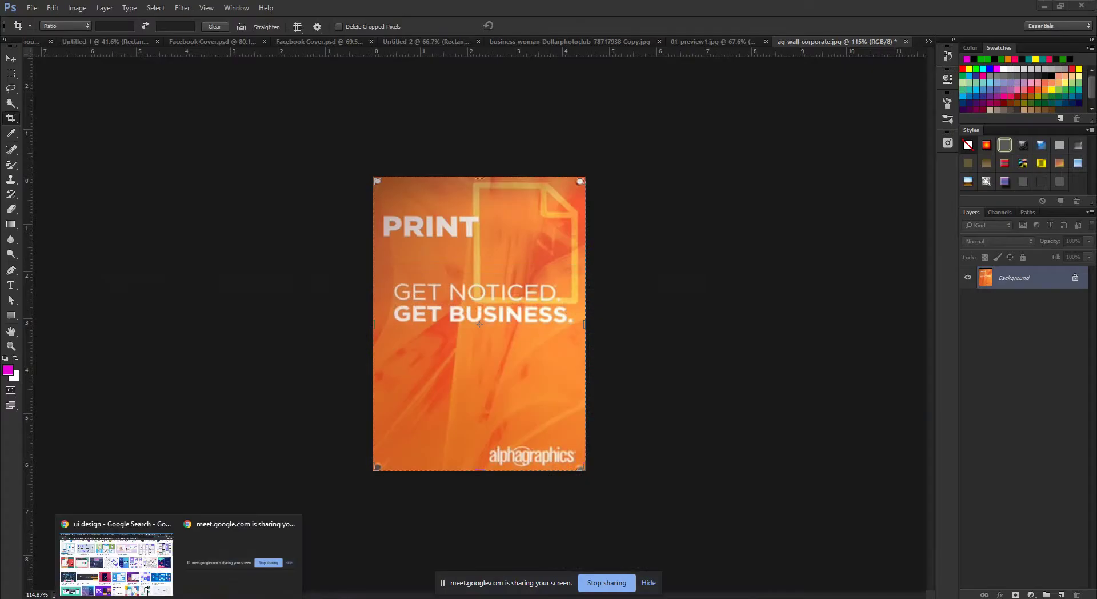
click(117, 562)
click(57, 10)
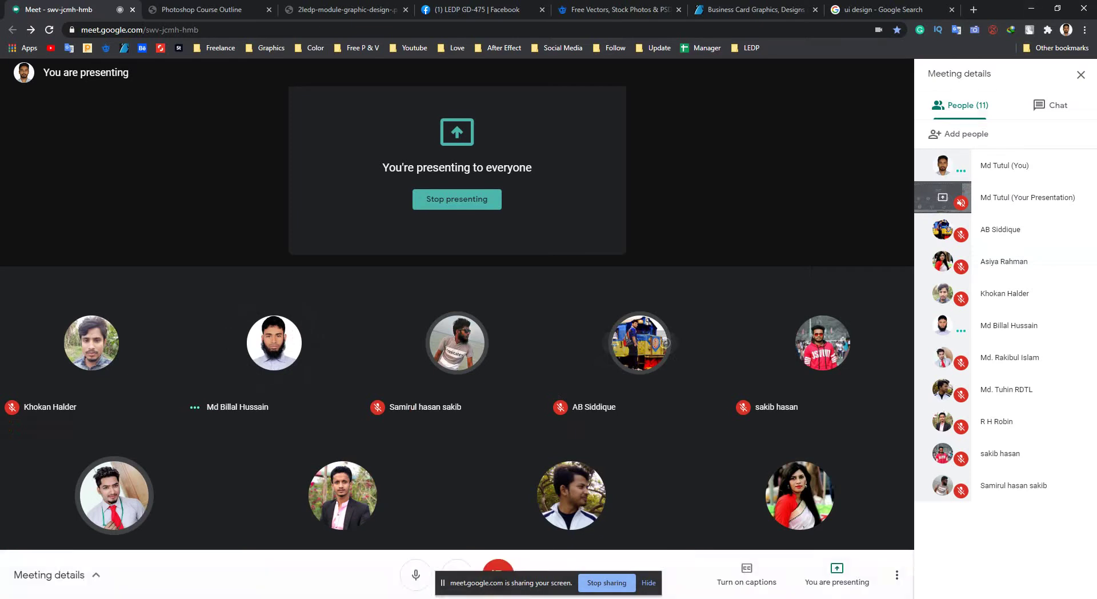
click(1031, 8)
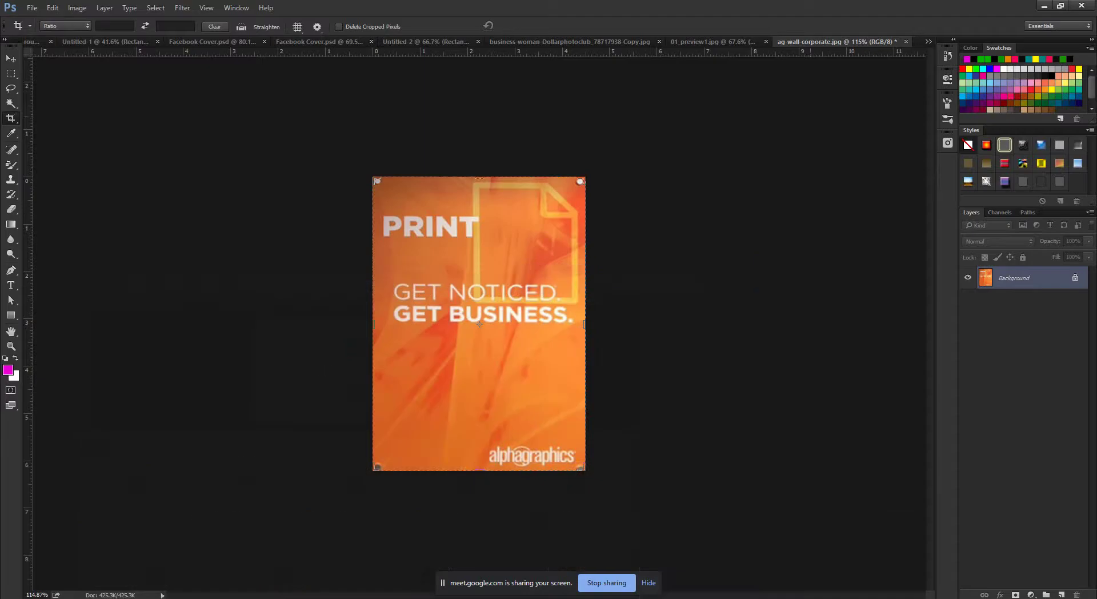
click(117, 562)
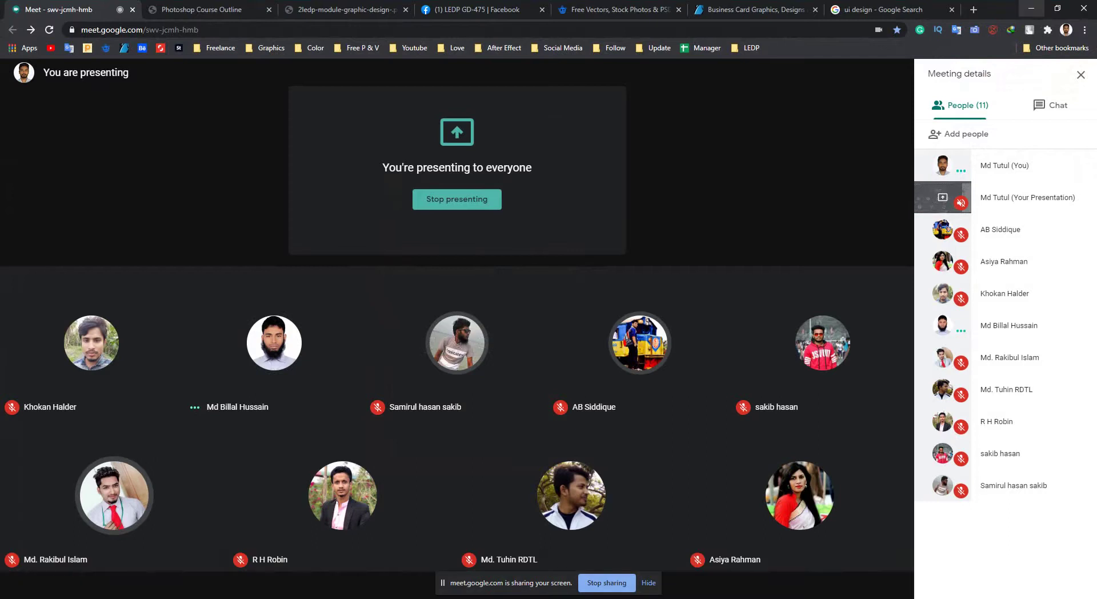
click(1031, 8)
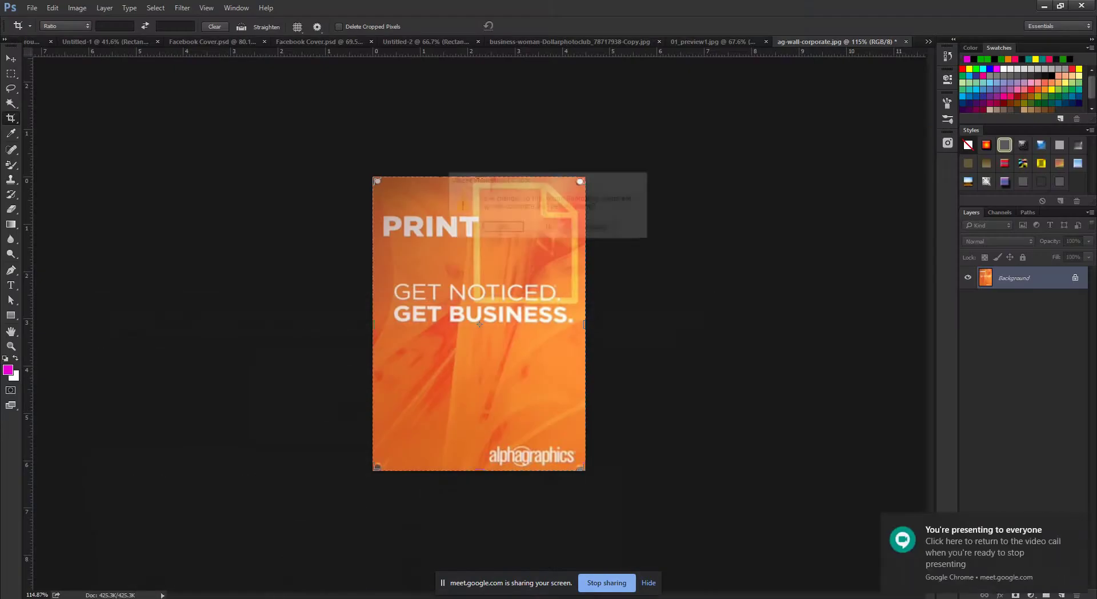
Discard the poster and 01_preview1.jpg unsaved, select the Move tool, and bring up Class 4.psd.
key(n)
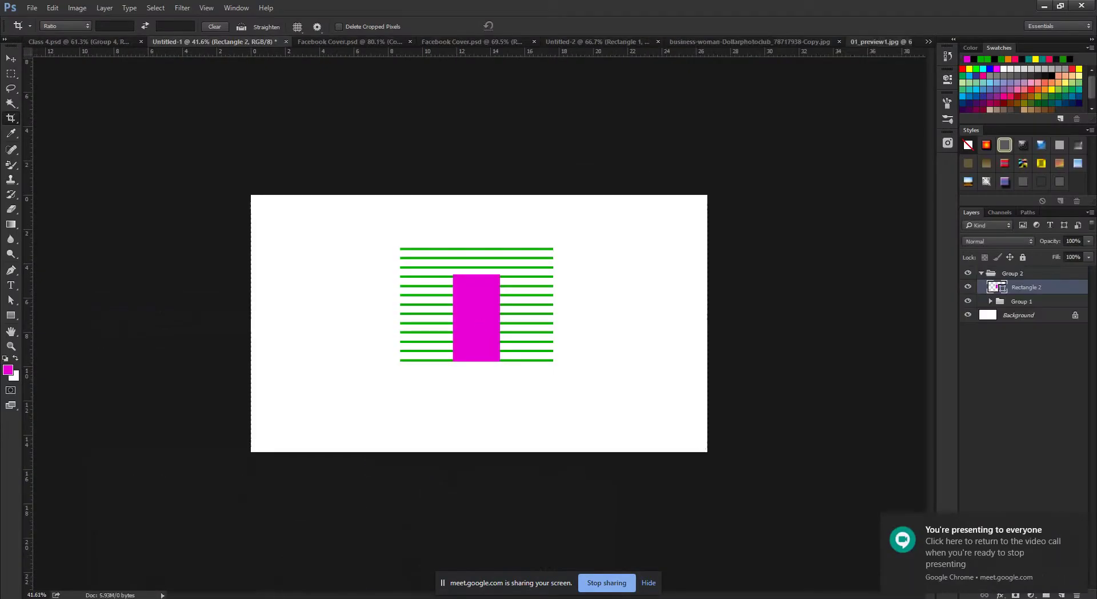
key(ctrl+shift+Tab)
key(ctrl+shift+Tab)
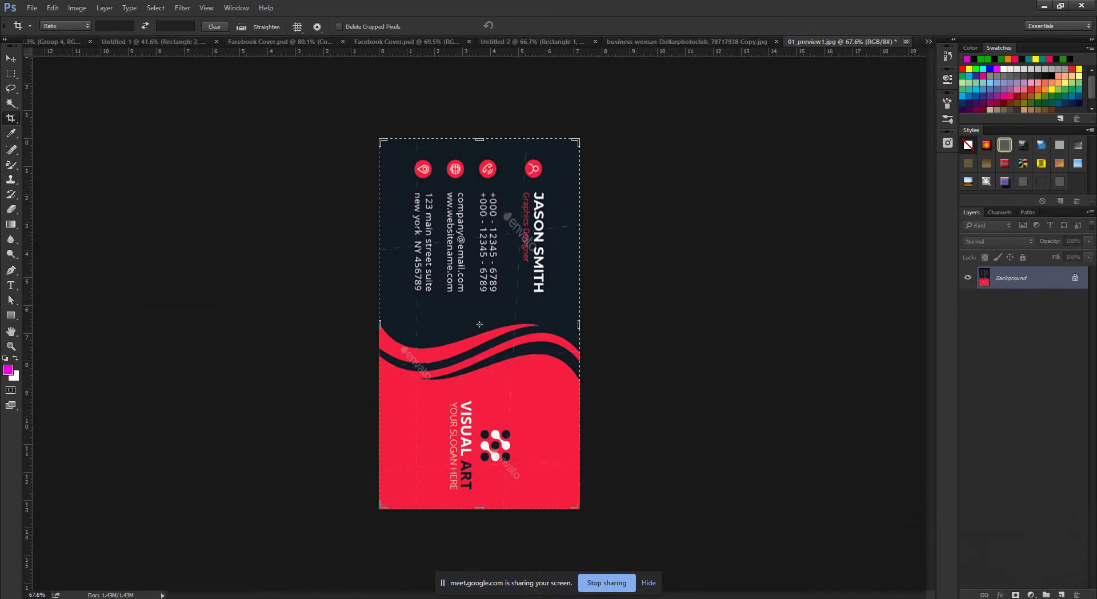
key(ctrl+w)
key(n)
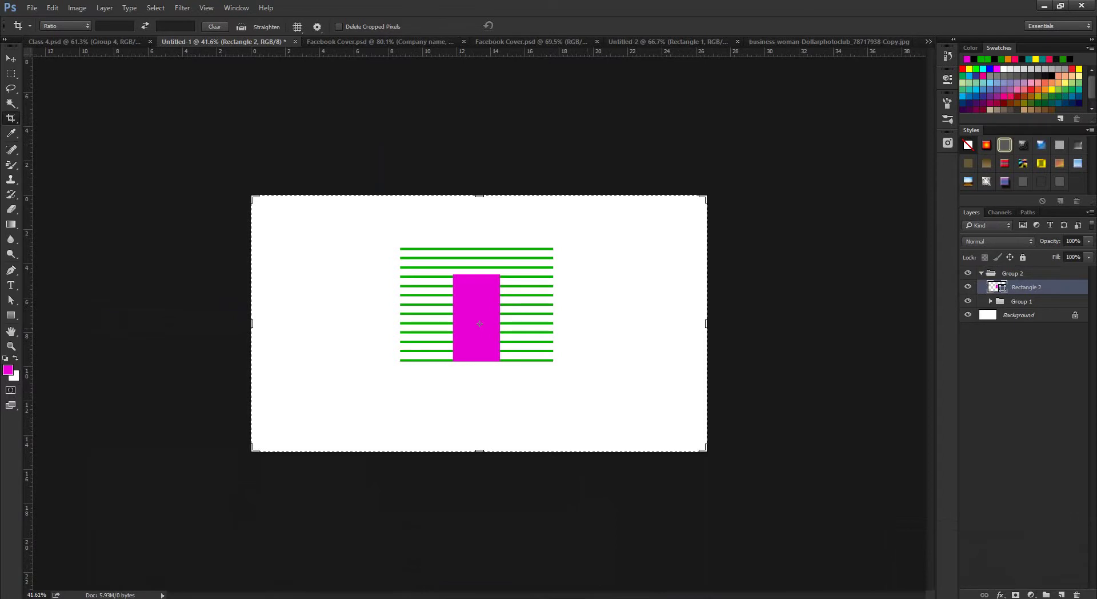
key(v)
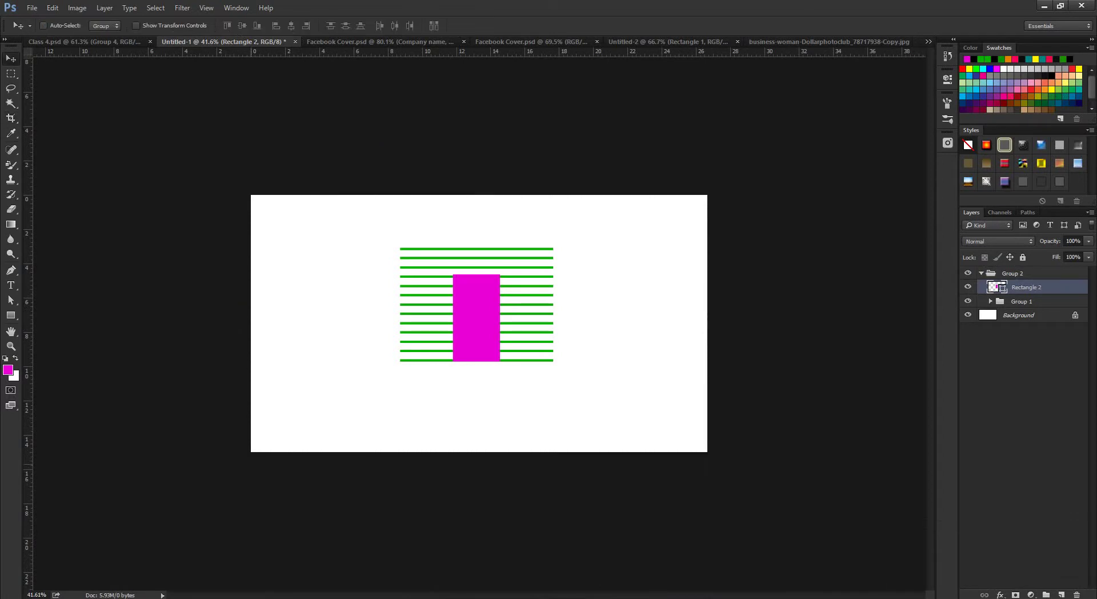
key(ctrl+shift+Tab)
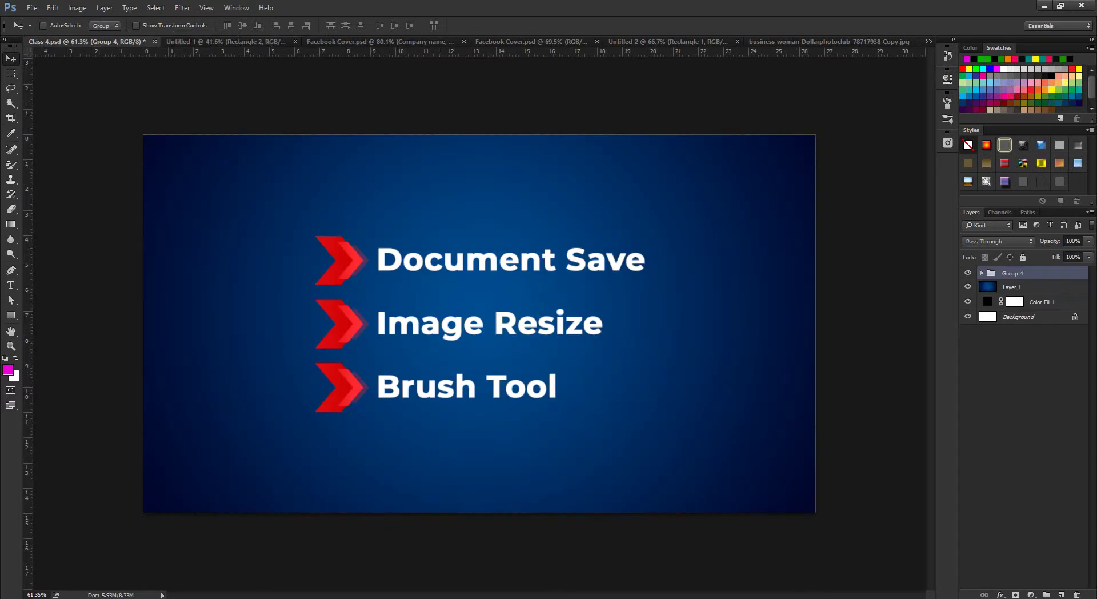
Review the Photoshop Course Outline PDF, then return to the Class 4 slide with the Zoom tool.
click(109, 571)
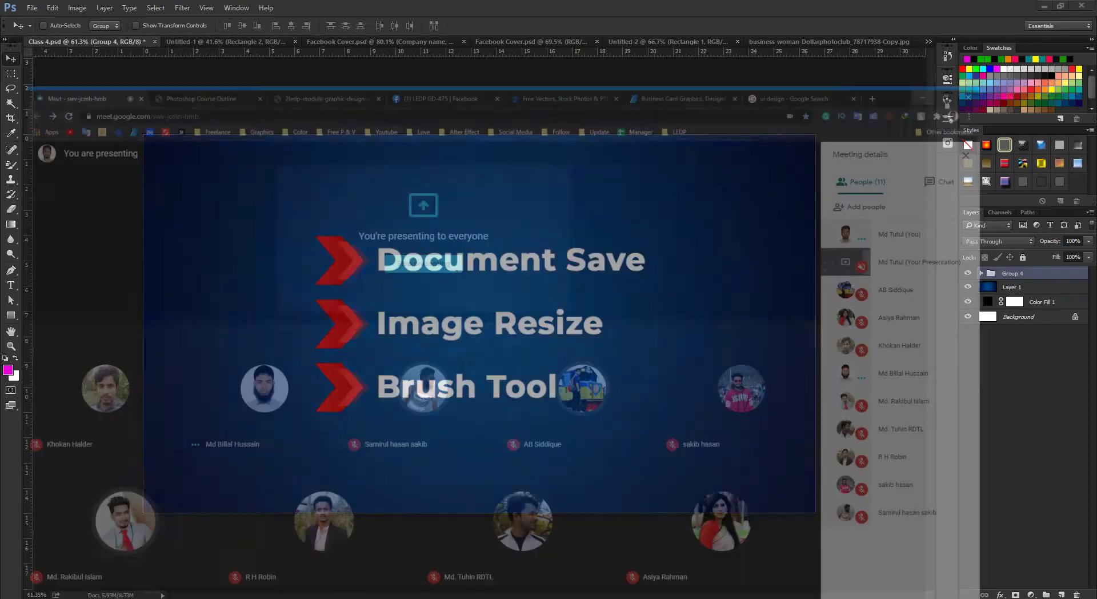
key(ctrl+3)
key(ctrl+2)
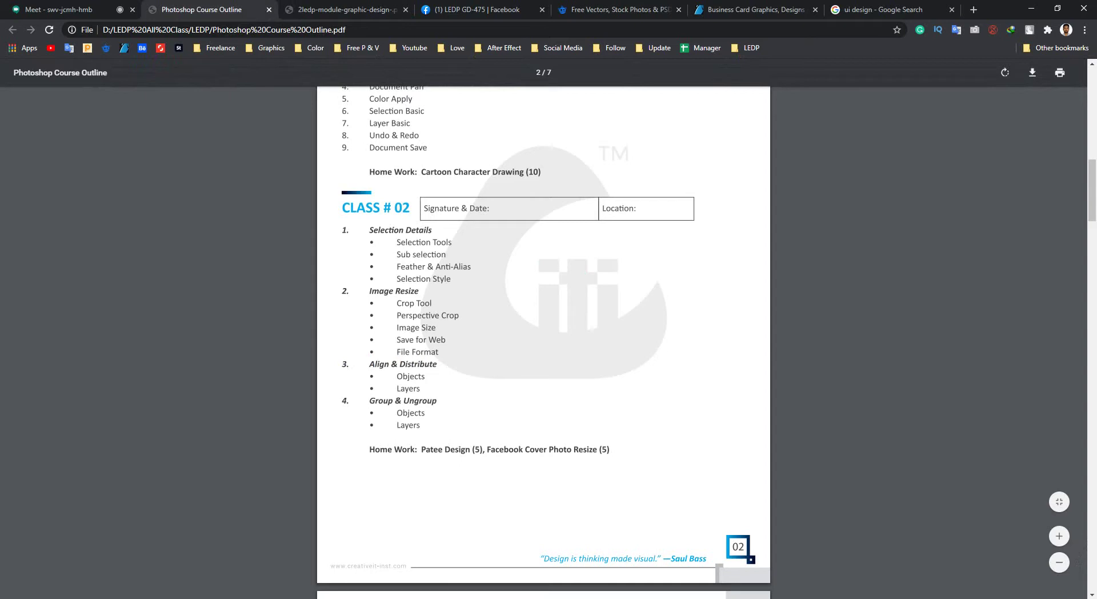
click(1031, 8)
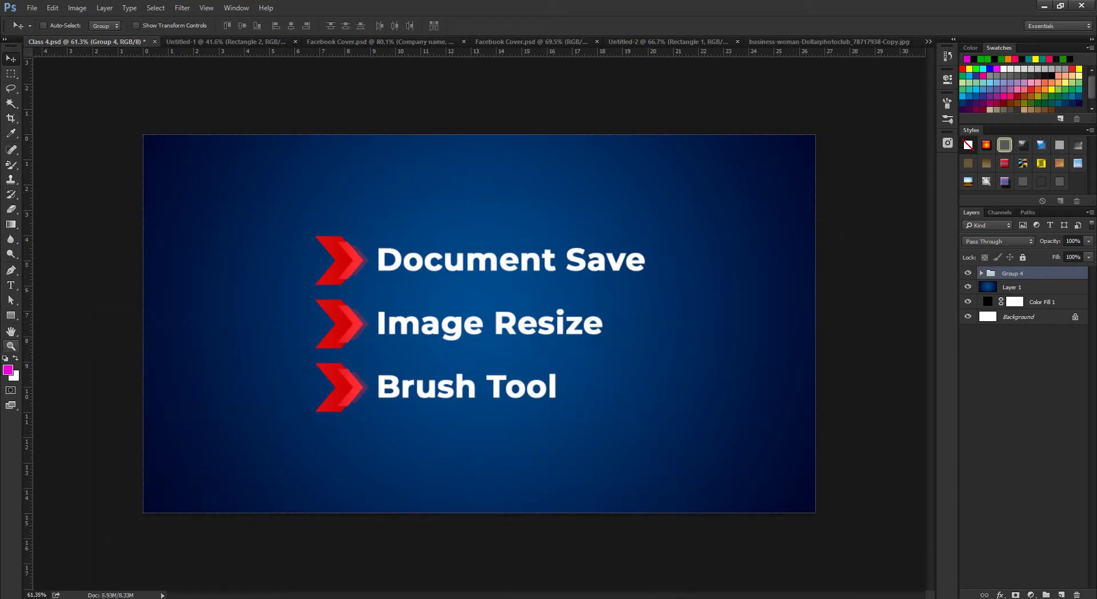
click(11, 346)
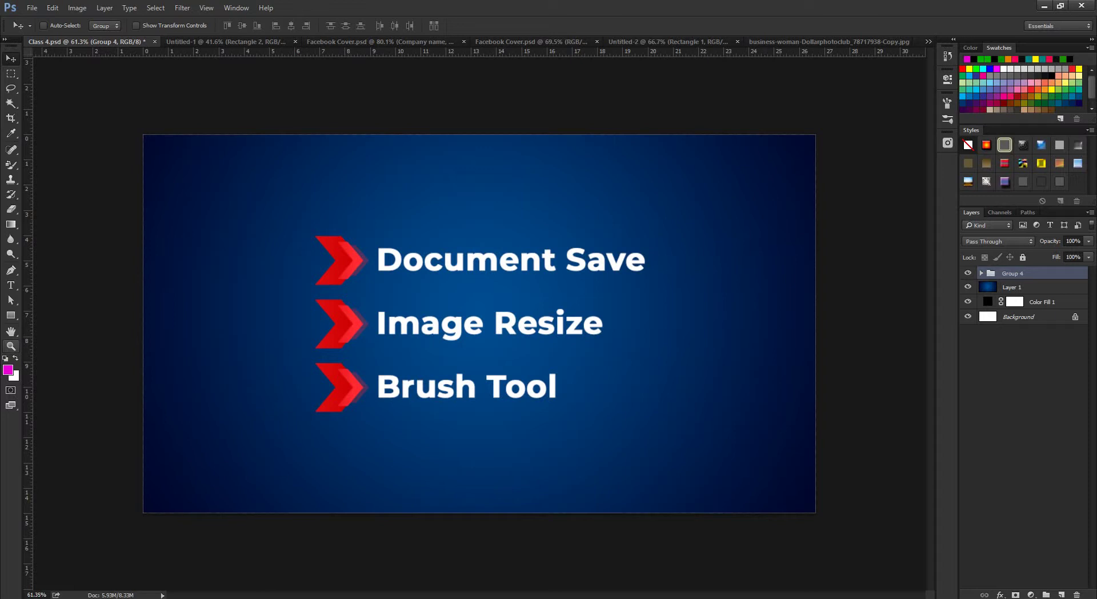
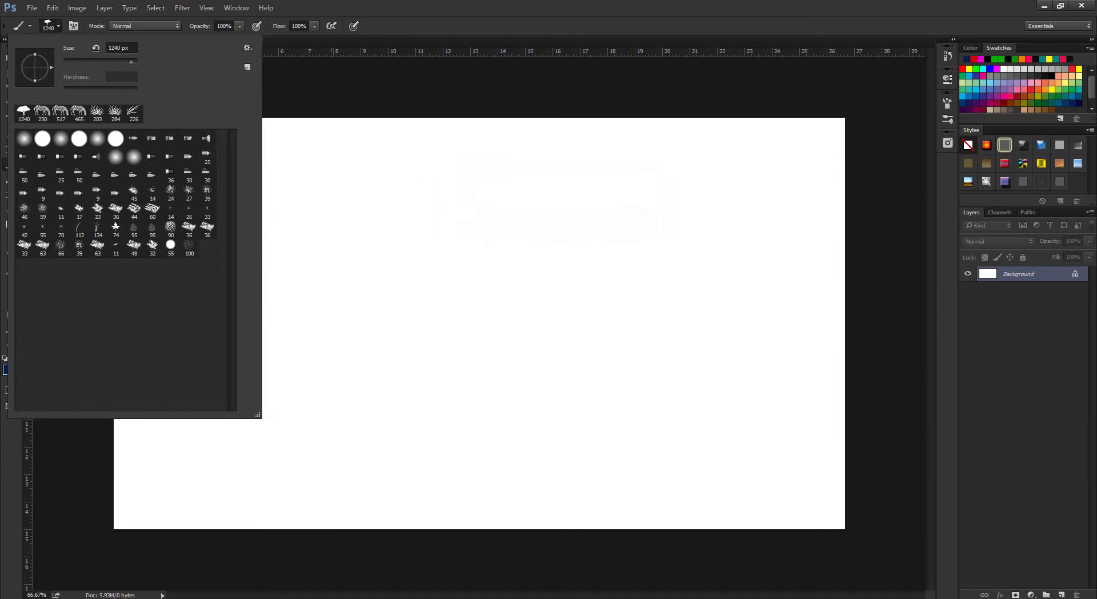
Shrink the brush to 409 px and set the foreground colour to red ff0018.
key(Return)
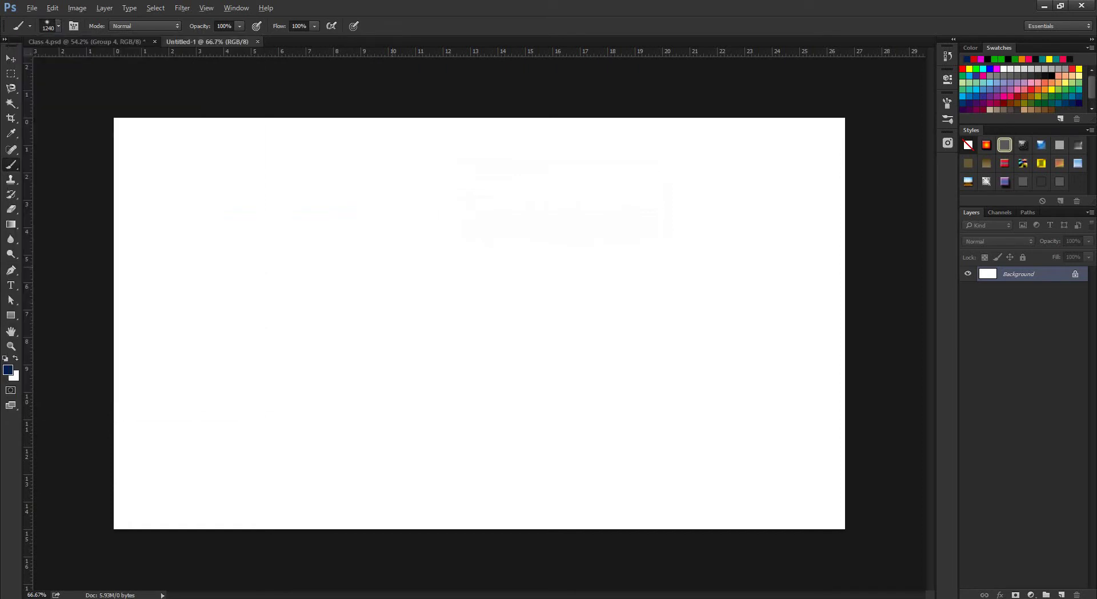
mouse_move(392, 266)
mouse_down()
mouse_move(195, 266)
mouse_move(236, 267)
mouse_move(213, 267)
mouse_up()
click(8, 369)
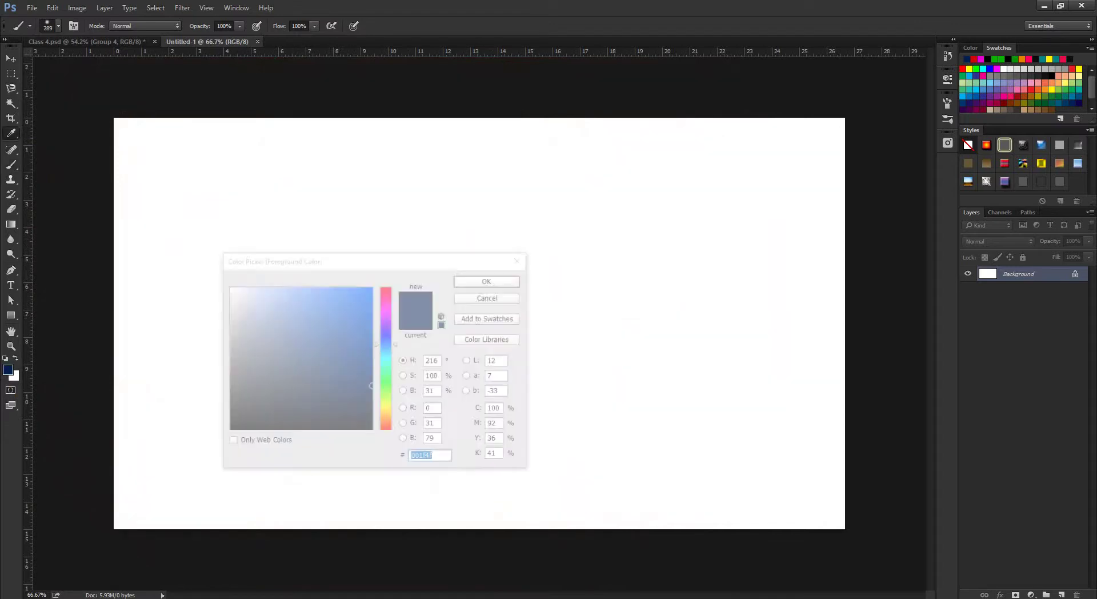
text(ff0018)
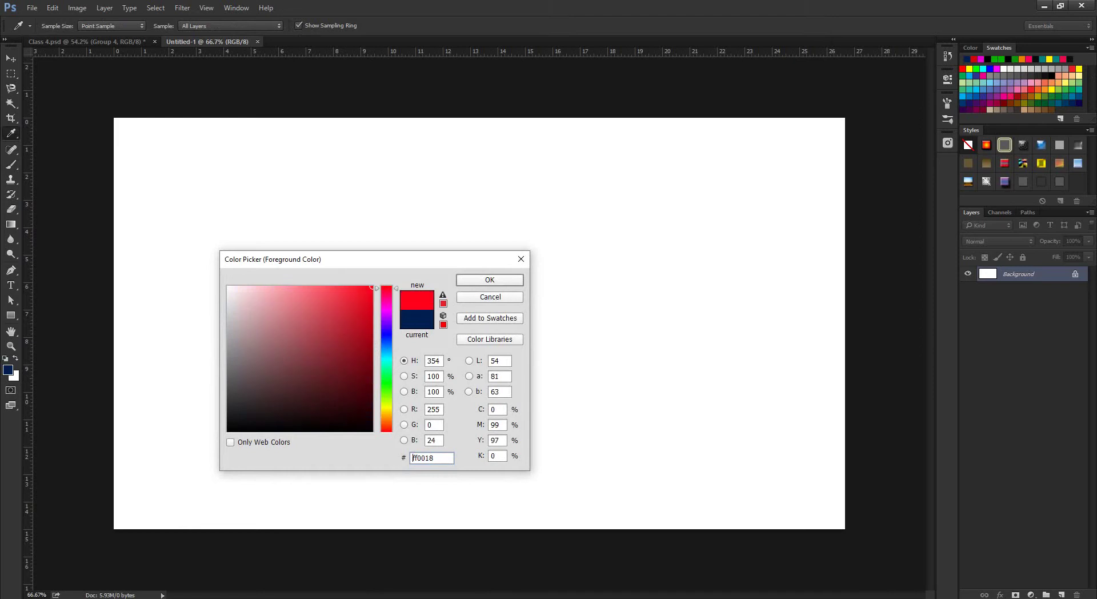
key(Return)
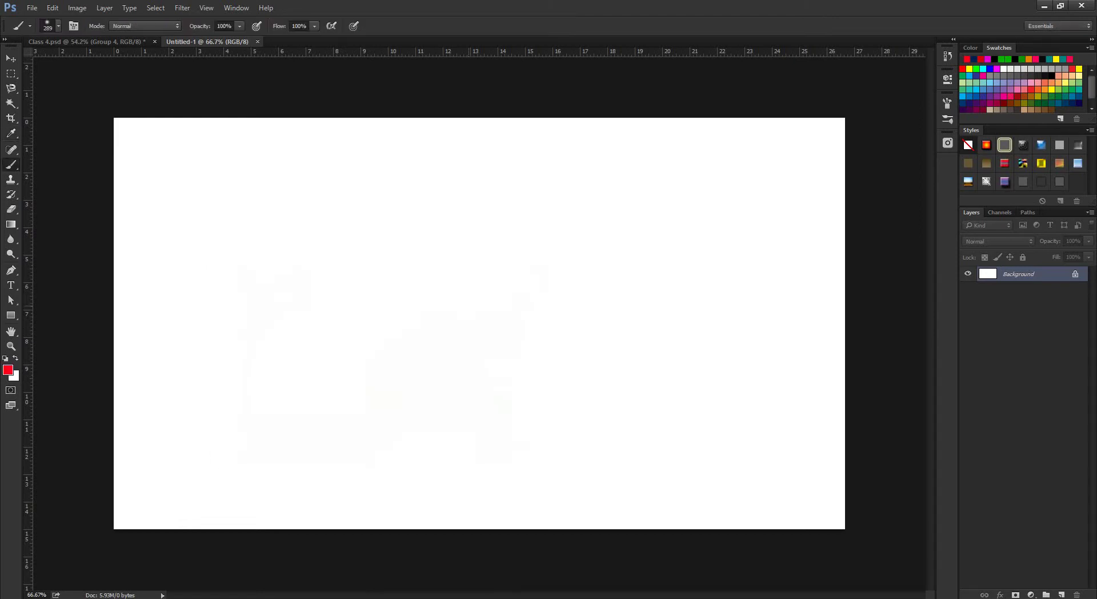
At 232 px, paint two soft red S-shaped test strokes and undo both.
mouse_move(423, 313)
mouse_down()
mouse_move(400, 313)
mouse_move(423, 313)
mouse_up()
drag(557, 224, 580, 477)
key(ctrl+z)
mouse_move(517, 163)
mouse_down()
mouse_move(527, 337)
mouse_move(457, 475)
mouse_up()
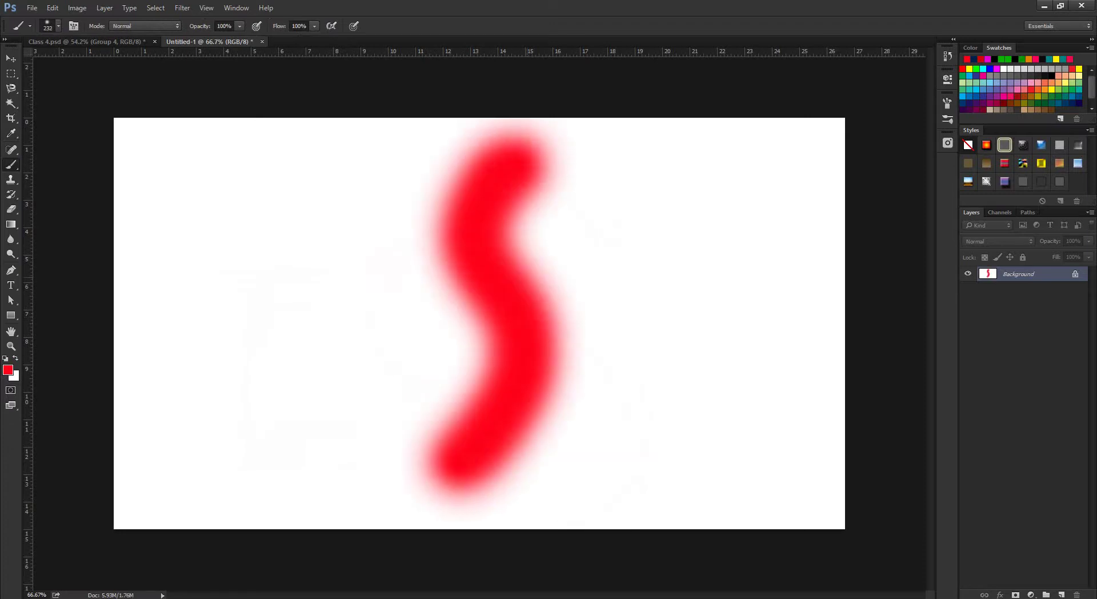
key(ctrl+z)
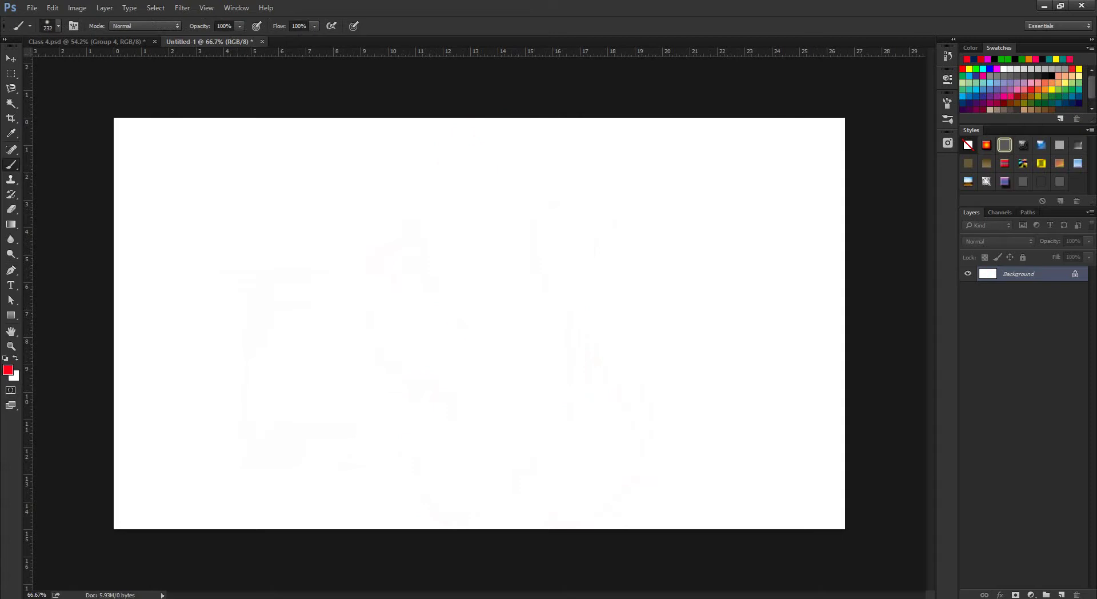
Add an empty Layer 1 above Background, set the brush to 217 px, and bring up the Photoshop folder.
click(1061, 594)
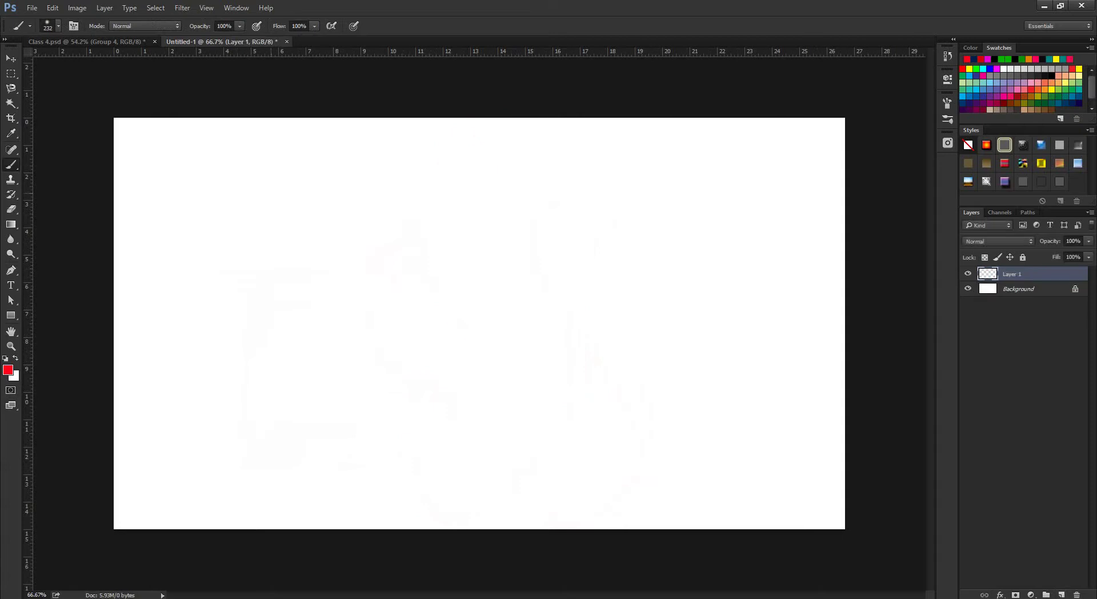
drag(353, 211, 353, 211)
mouse_move(163, 594)
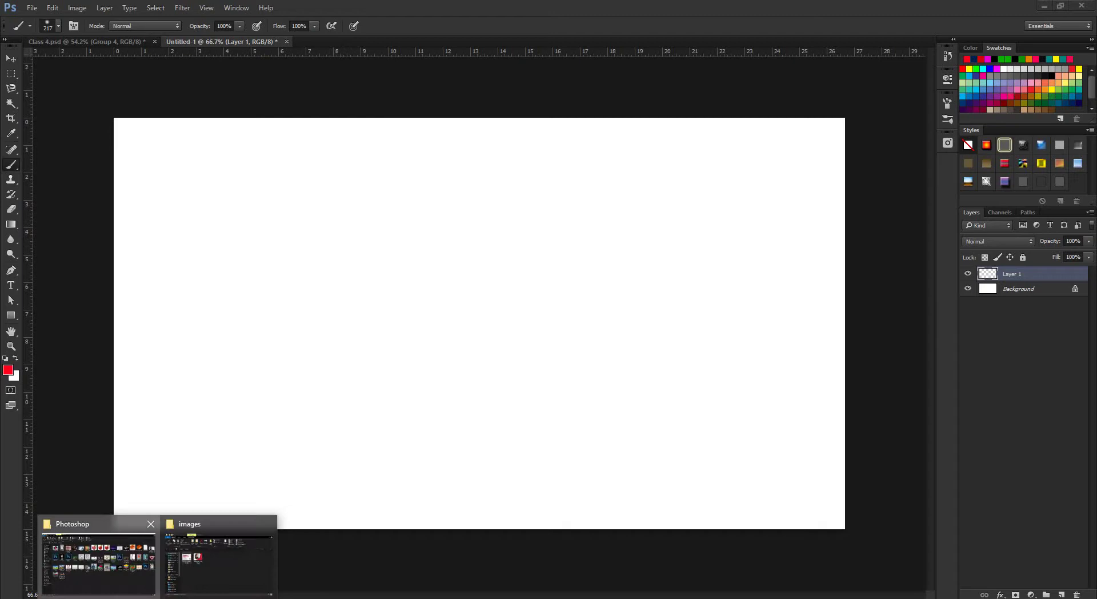
click(94, 549)
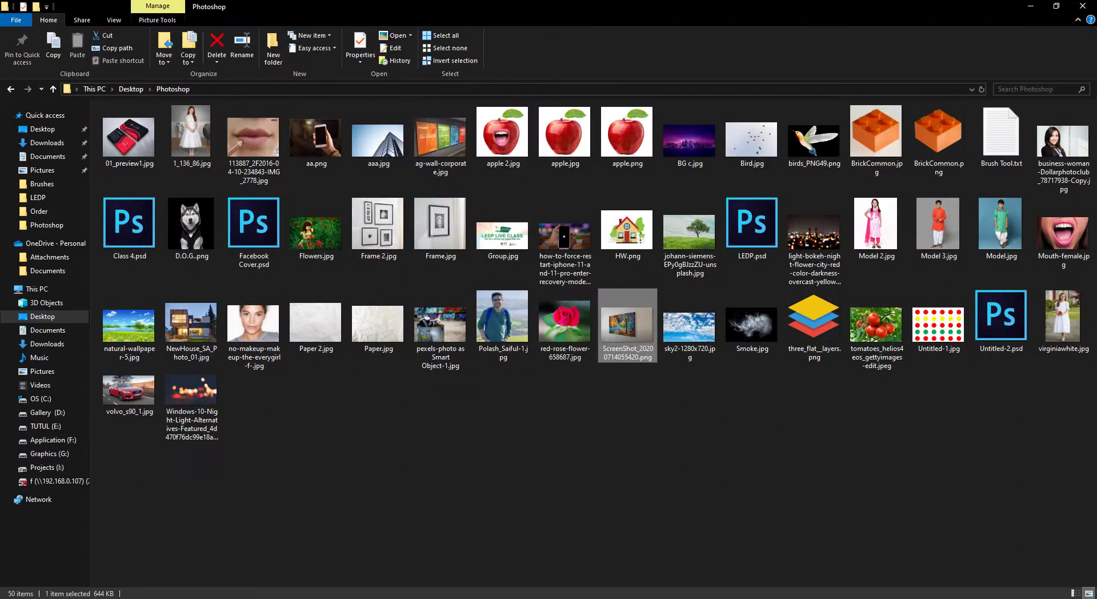
Open ScreenShot_20200714055420.png in the photo viewer, zoom in and out, then close the viewer.
key(Return)
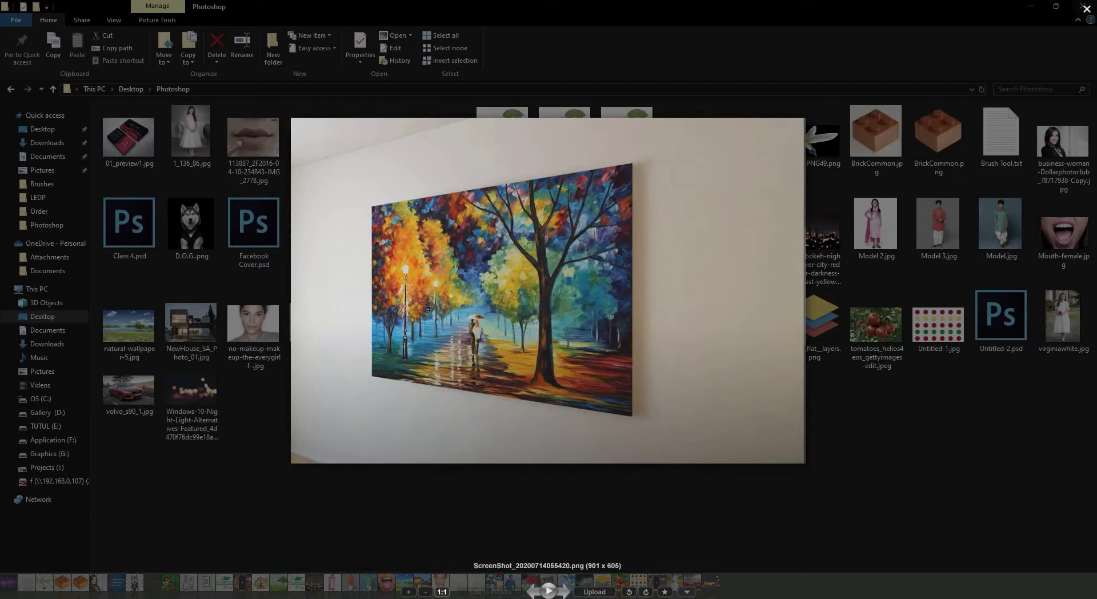
scroll(427, 308, up, 5)
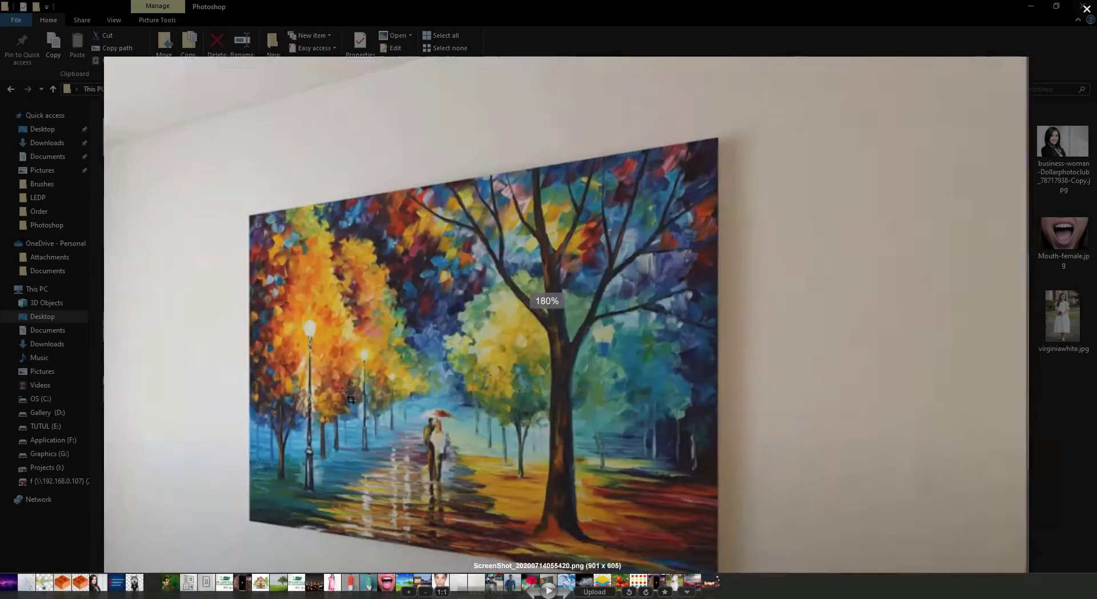
scroll(361, 361, down, 5)
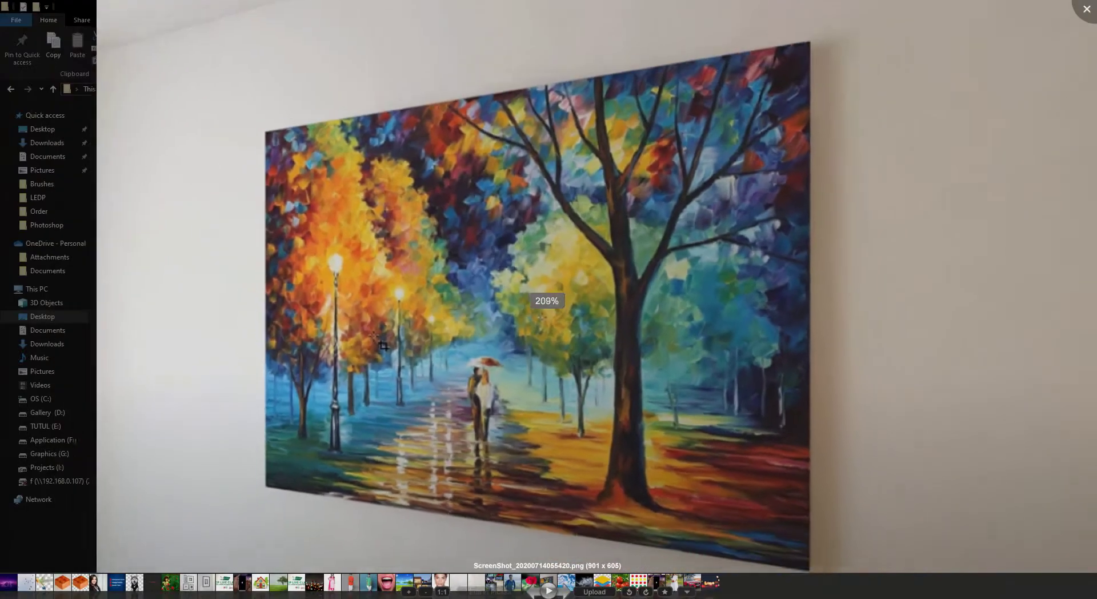
scroll(349, 346, down, 2)
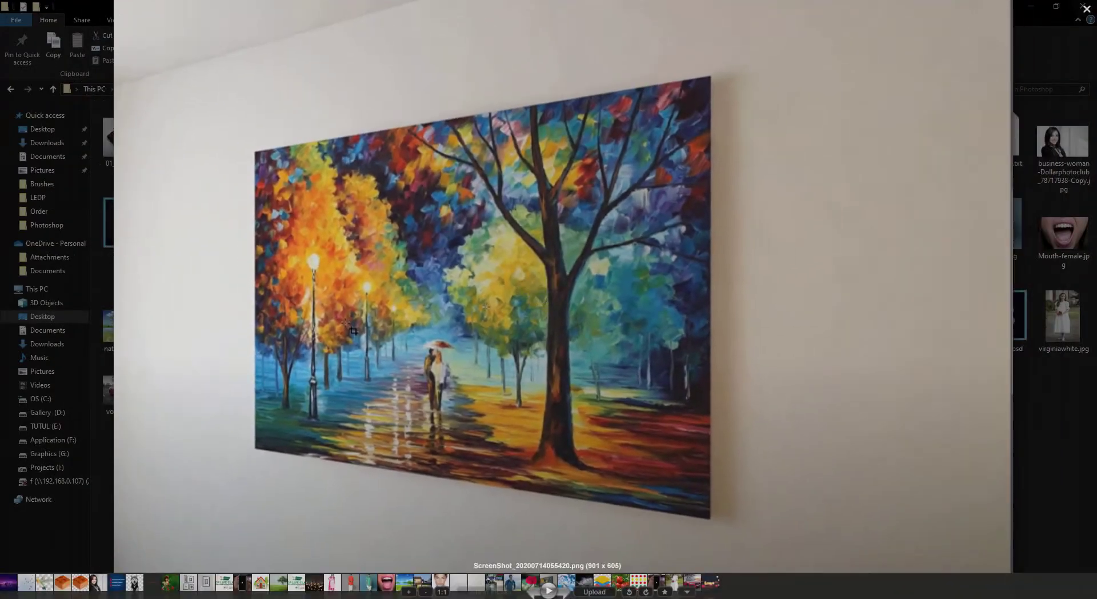
scroll(354, 330, down, 2)
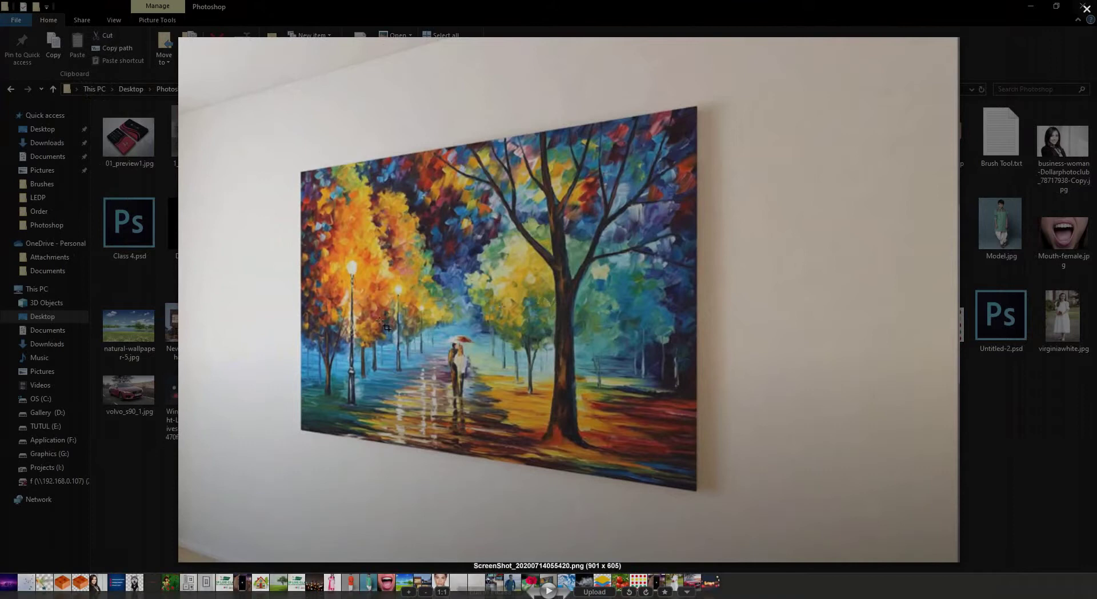
click(1086, 9)
Back in Photoshop, set the brush to 124 px, scribble six red practice strokes, then undo them all.
click(1030, 6)
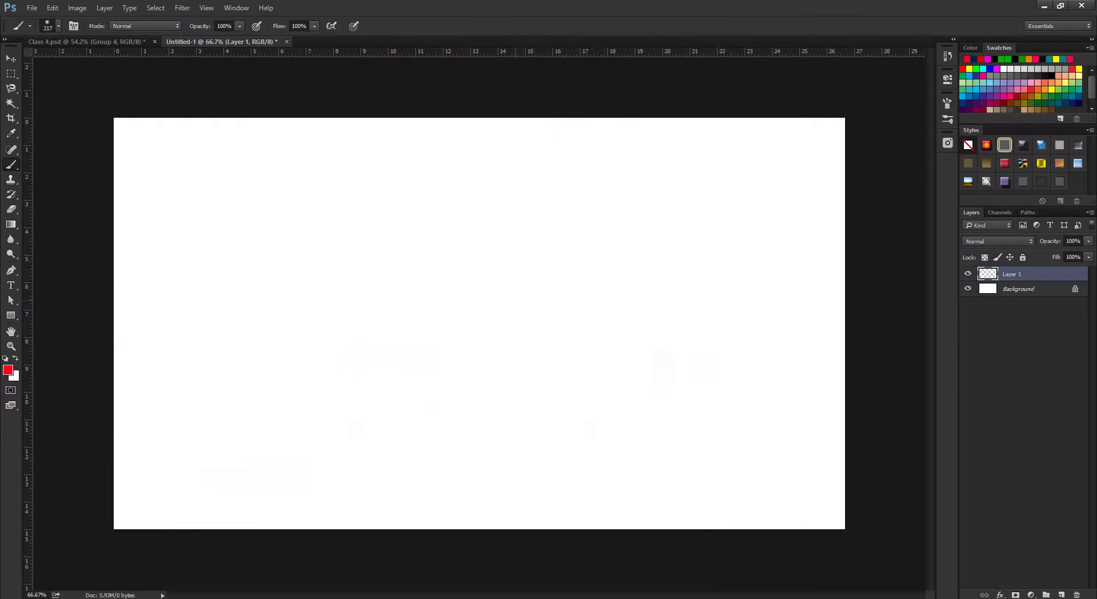
alt+right_click(407, 262)
mouse_move(147, 149)
mouse_down()
mouse_move(314, 424)
mouse_move(394, 517)
mouse_up()
mouse_move(374, 228)
mouse_down()
mouse_move(451, 346)
mouse_move(434, 128)
mouse_move(532, 180)
mouse_up()
mouse_move(468, 206)
mouse_down()
mouse_move(457, 269)
mouse_move(588, 240)
mouse_up()
drag(560, 160, 643, 457)
mouse_move(666, 140)
mouse_down()
mouse_move(651, 197)
mouse_move(743, 123)
mouse_up()
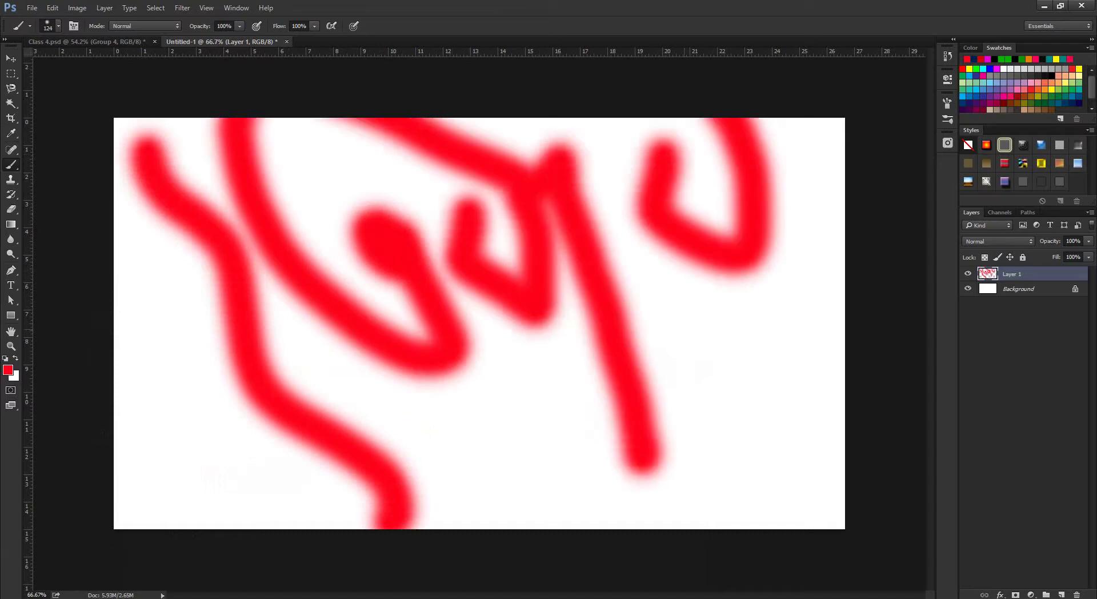
drag(693, 358, 688, 326)
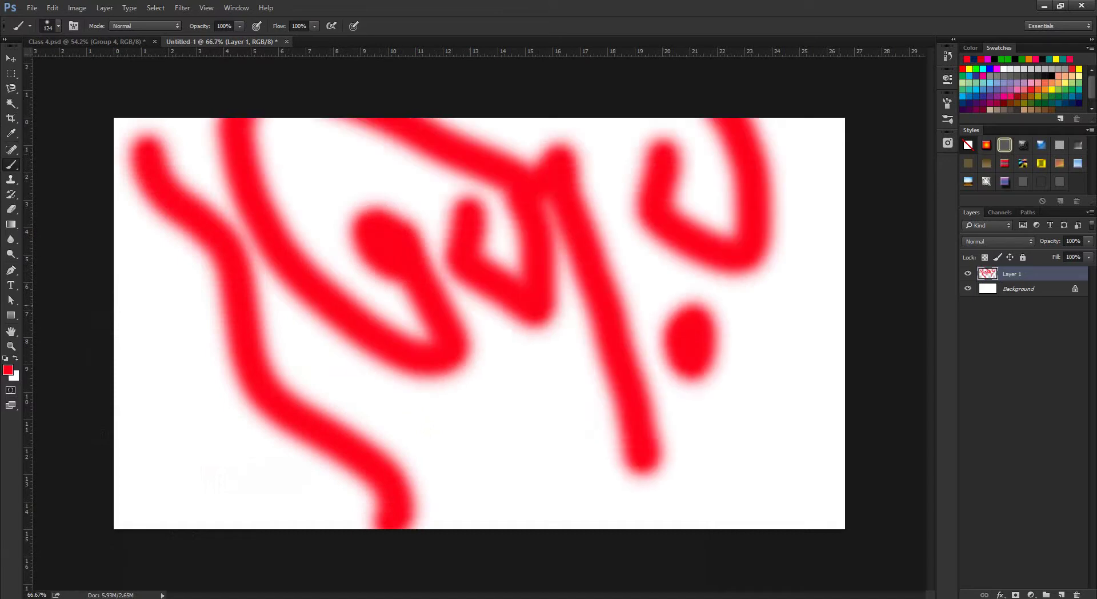
key(ctrl+alt+z)
key(ctrl+alt+z)
key(ctrl+alt+z)
key(ctrl+alt+z)
key(ctrl+alt+z)
key(ctrl+alt+z)
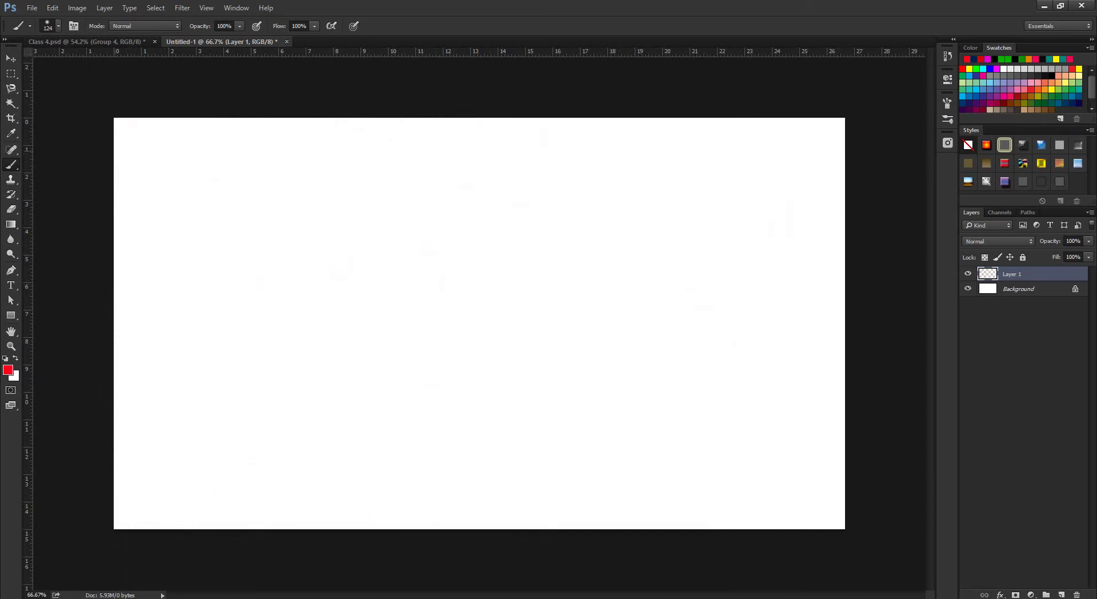
Try different brush sizes through the preset picker and bracket keys, ranging from 918 to 1000 and 500 px.
click(59, 25)
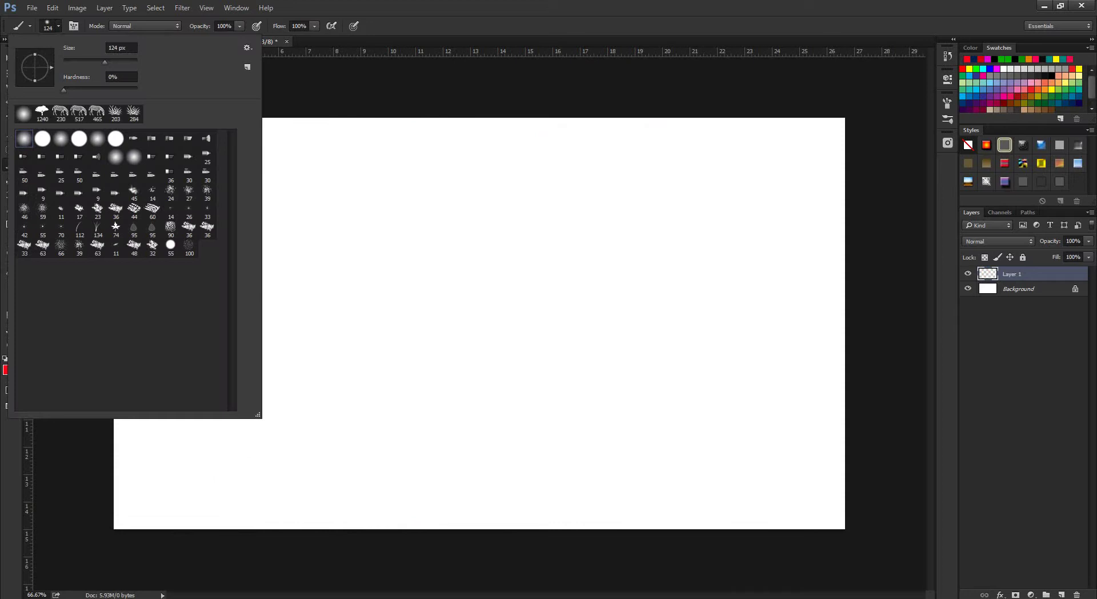
double_click(120, 48)
text(51)
click(266, 7)
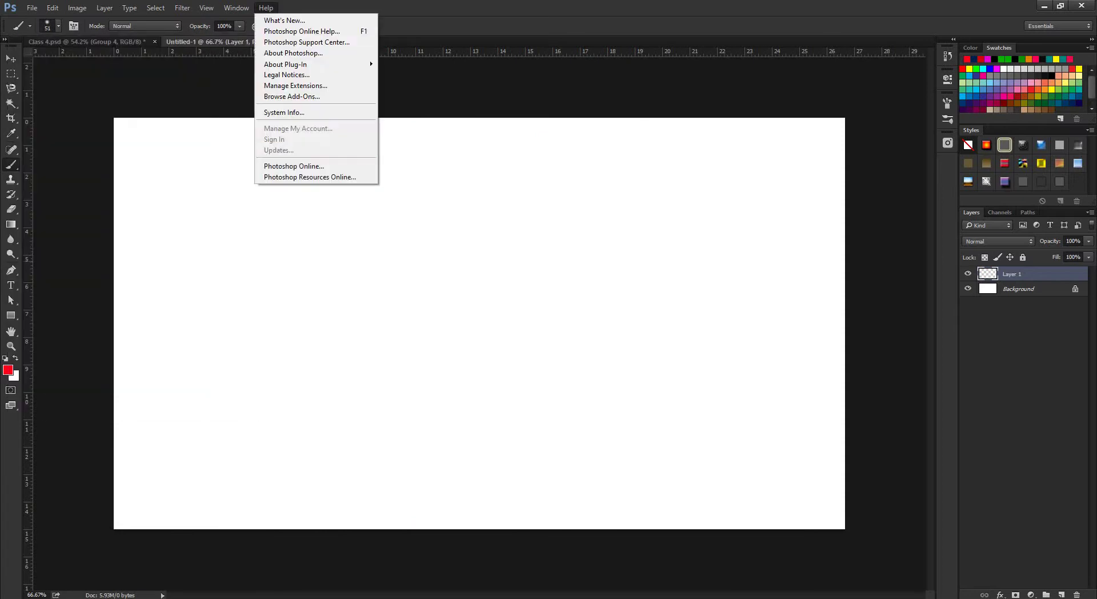
key(Escape)
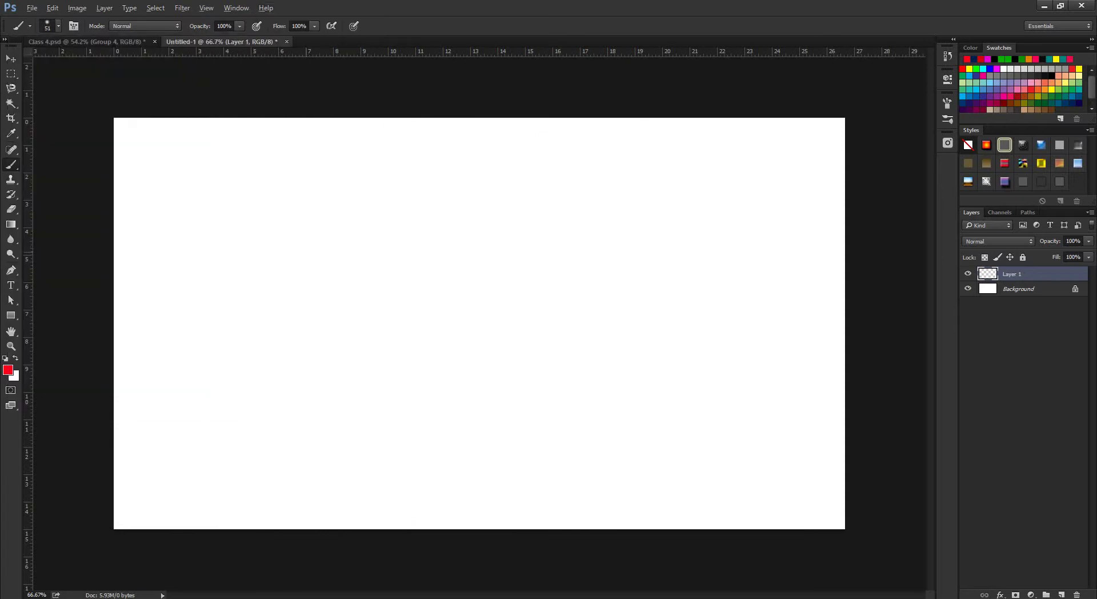
mouse_move(306, 252)
mouse_down()
mouse_move(437, 252)
mouse_move(316, 252)
mouse_up()
key(bracketright)
key(bracketright)
key(bracketright)
key(bracketright)
key(bracketright)
key(bracketright)
key(bracketright)
key(bracketleft)
key(bracketleft)
key(bracketleft)
key(bracketleft)
key(bracketleft)
key(bracketleft)
key(bracketleft)
key(bracketleft)
key(bracketleft)
click(57, 26)
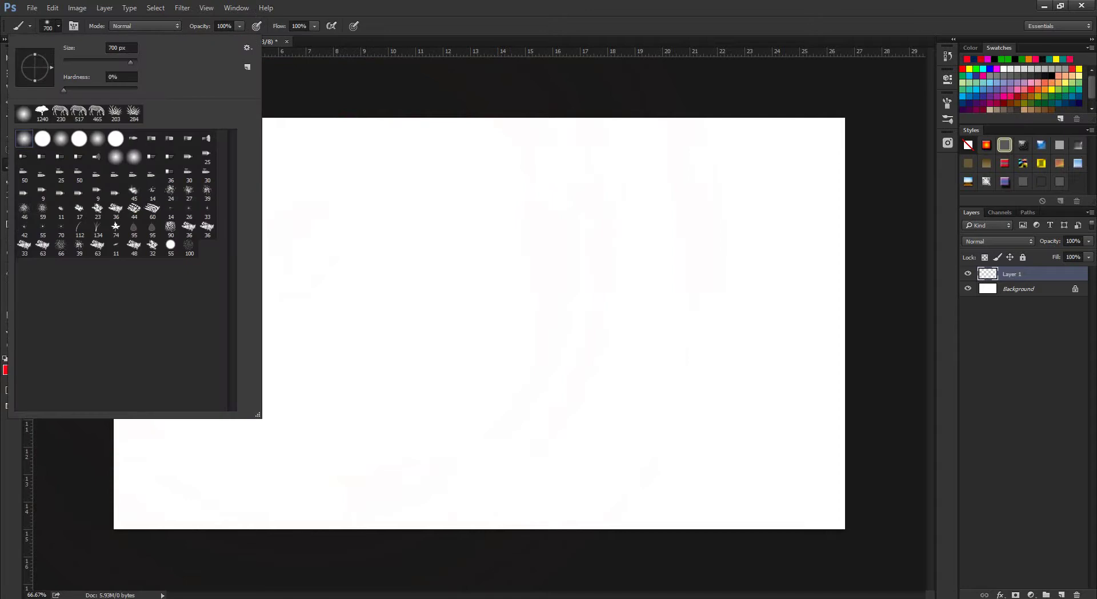
key(Escape)
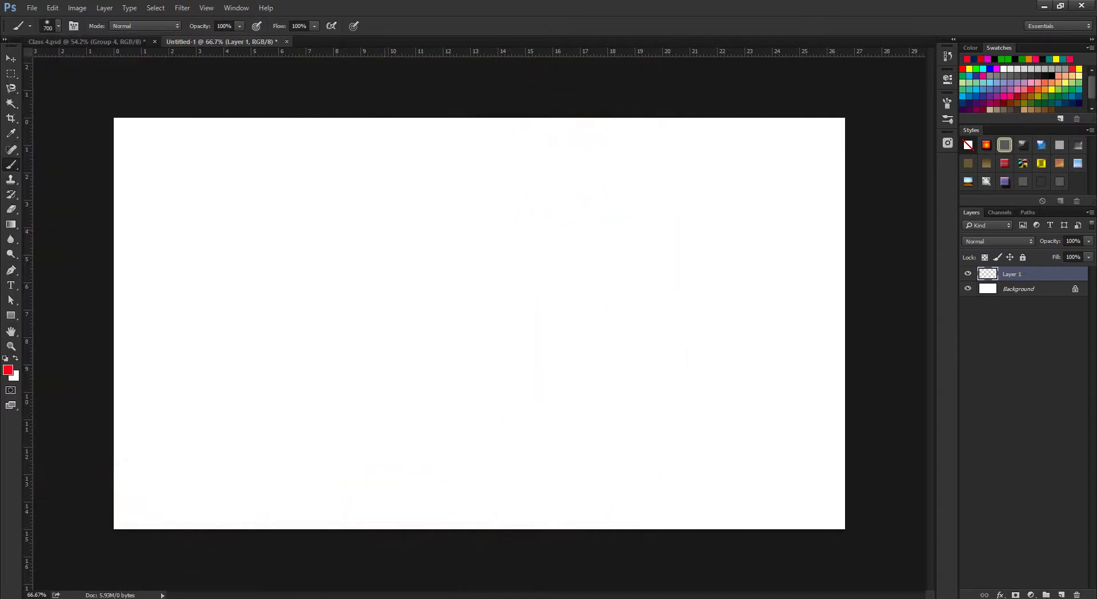
Paint a soft 166 px red stroke and a hard-edged 49 px one beside it, then zoom to about 84%.
mouse_move(331, 257)
mouse_down()
mouse_move(343, 240)
mouse_move(320, 246)
mouse_up()
drag(174, 189, 213, 426)
click(58, 25)
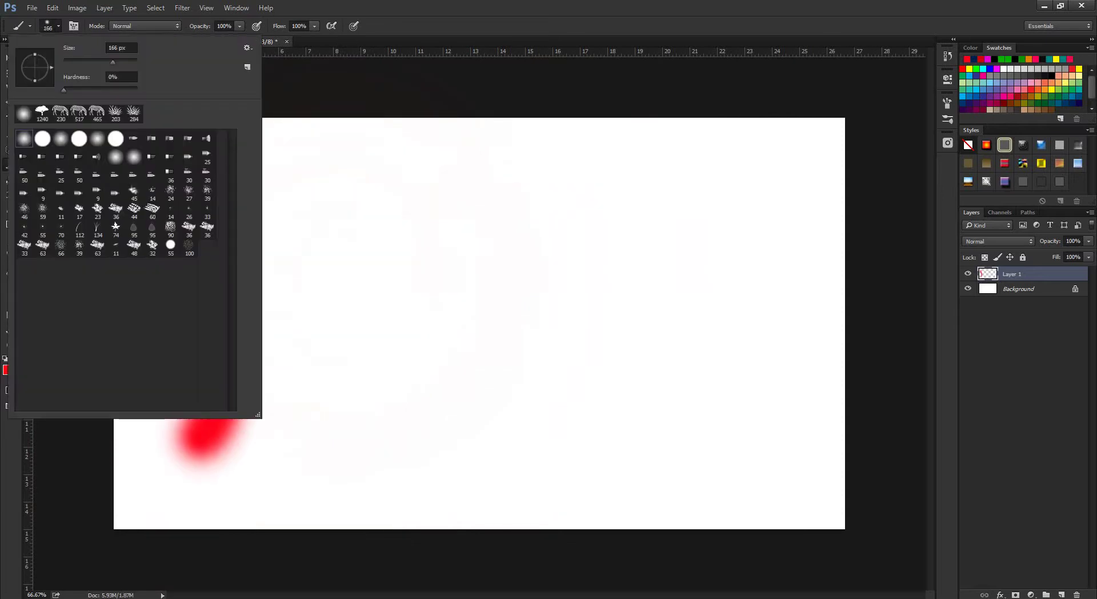
click(120, 47)
key(Return)
drag(336, 260, 286, 259)
mouse_move(260, 191)
mouse_down()
mouse_move(286, 181)
mouse_move(315, 315)
mouse_move(308, 427)
mouse_up()
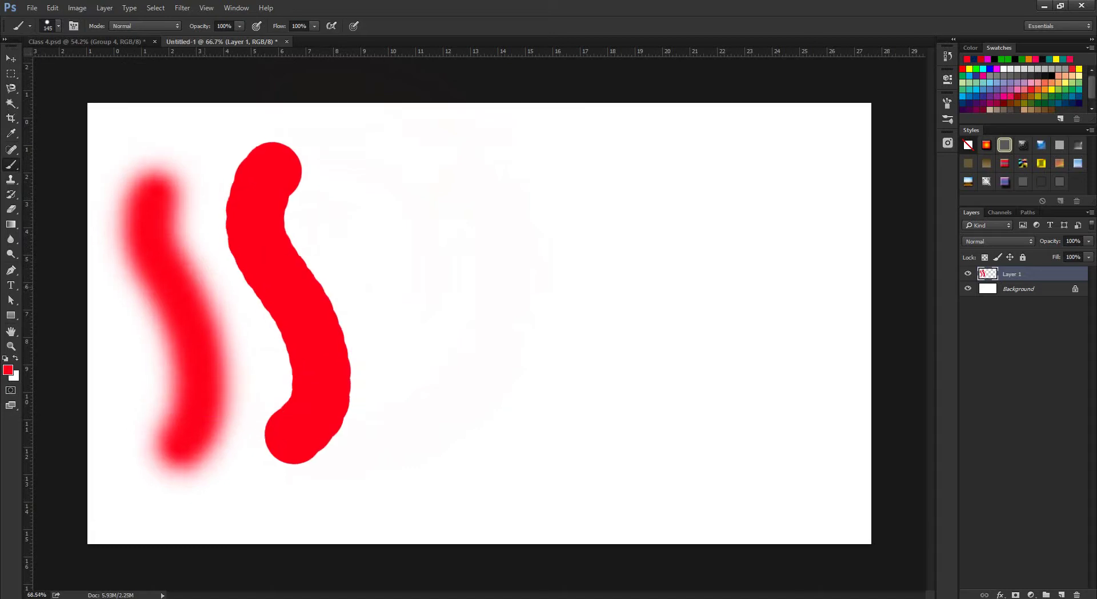
drag(439, 300, 451, 300)
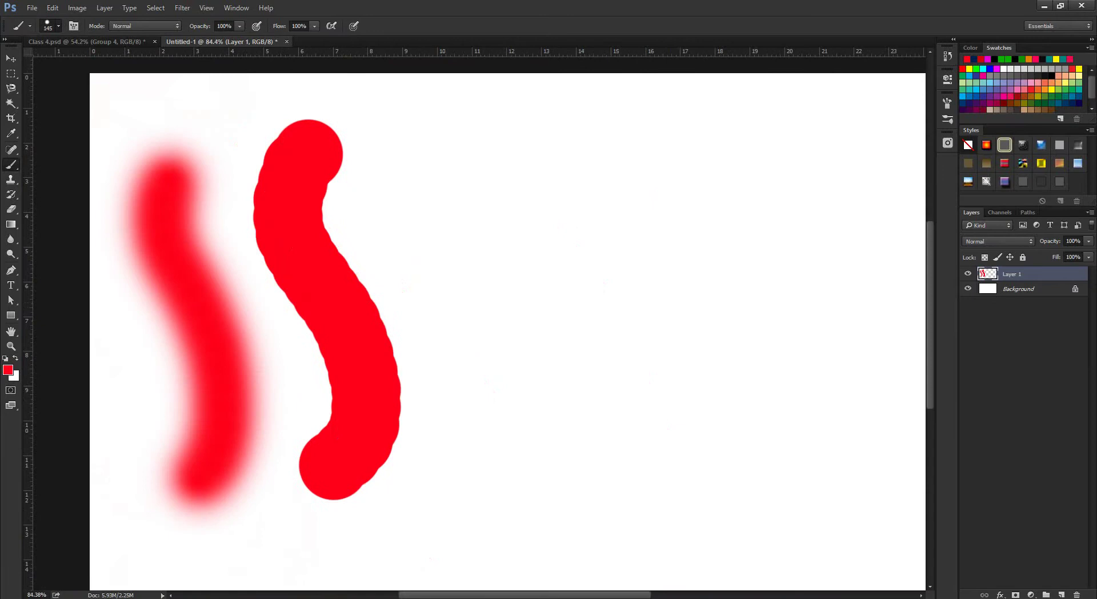
Set hardness to 35% and size to 112 px, paint a medium-soft stroke, then undo all three strokes.
click(58, 26)
click(121, 77)
key(Return)
key(bracketleft)
mouse_move(441, 131)
mouse_down()
mouse_move(526, 379)
mouse_move(505, 557)
mouse_up()
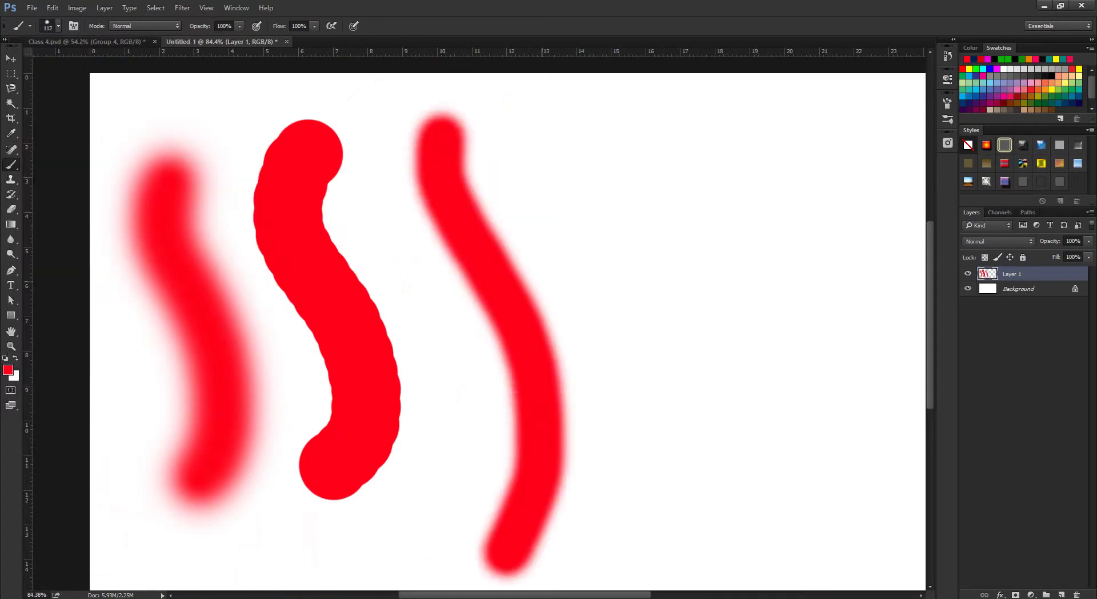
key(ctrl+alt+z)
key(ctrl+alt+z)
key(ctrl+alt+z)
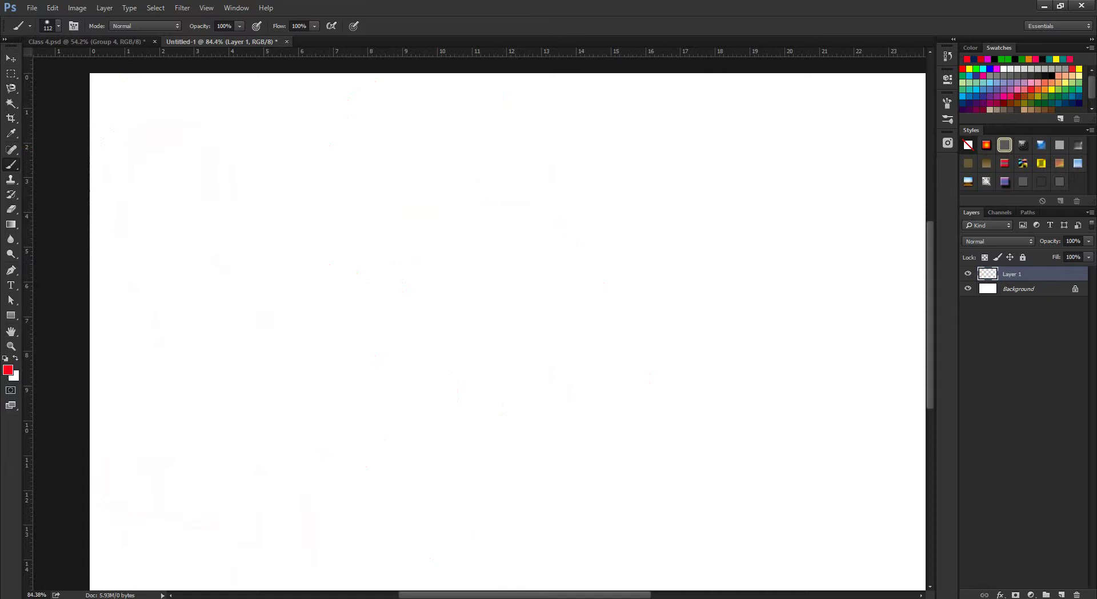
Compare the hard round, soft round and 46 px scatter presets, then settle on the 134 px grass brush.
click(58, 26)
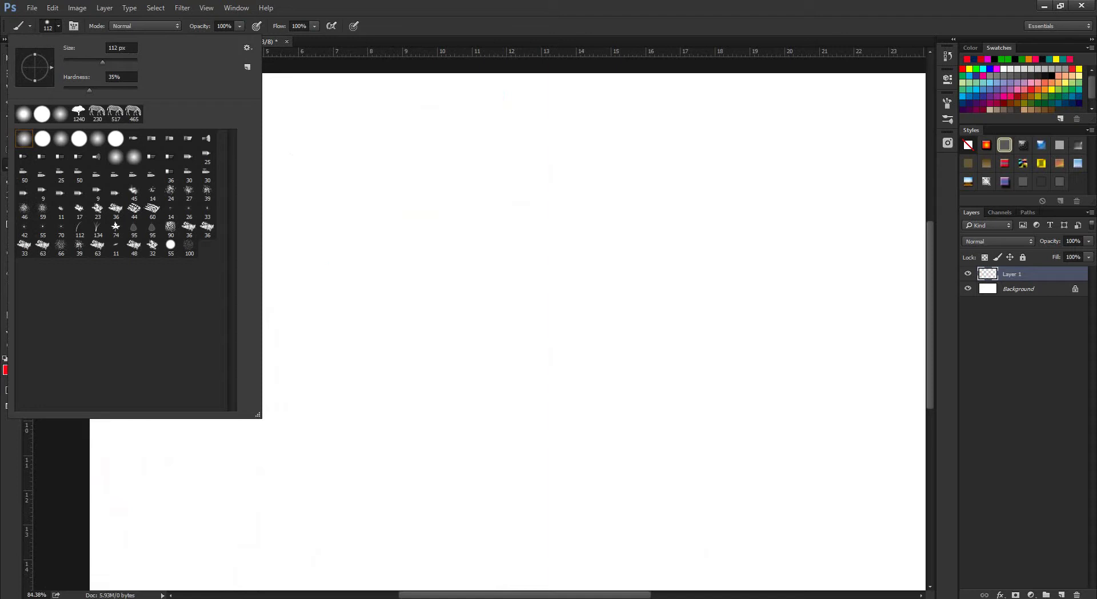
click(42, 138)
click(60, 114)
click(42, 139)
click(24, 209)
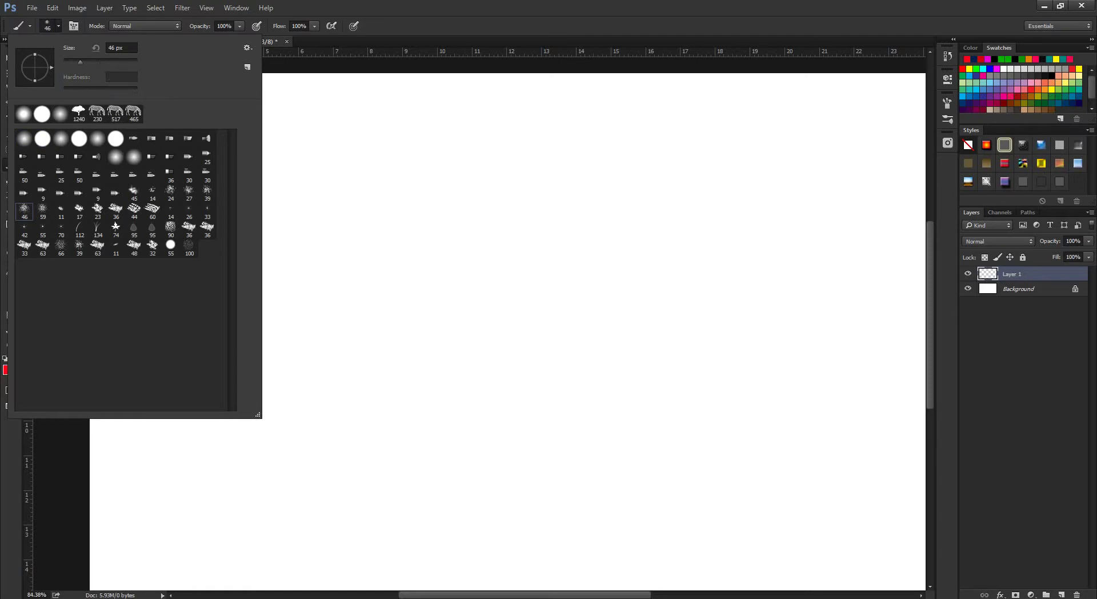
click(97, 228)
key(Return)
Enlarge the grass brush to 428 px and stamp orange, red, pink and magenta tufts across the canvas.
alt+right_click(470, 326)
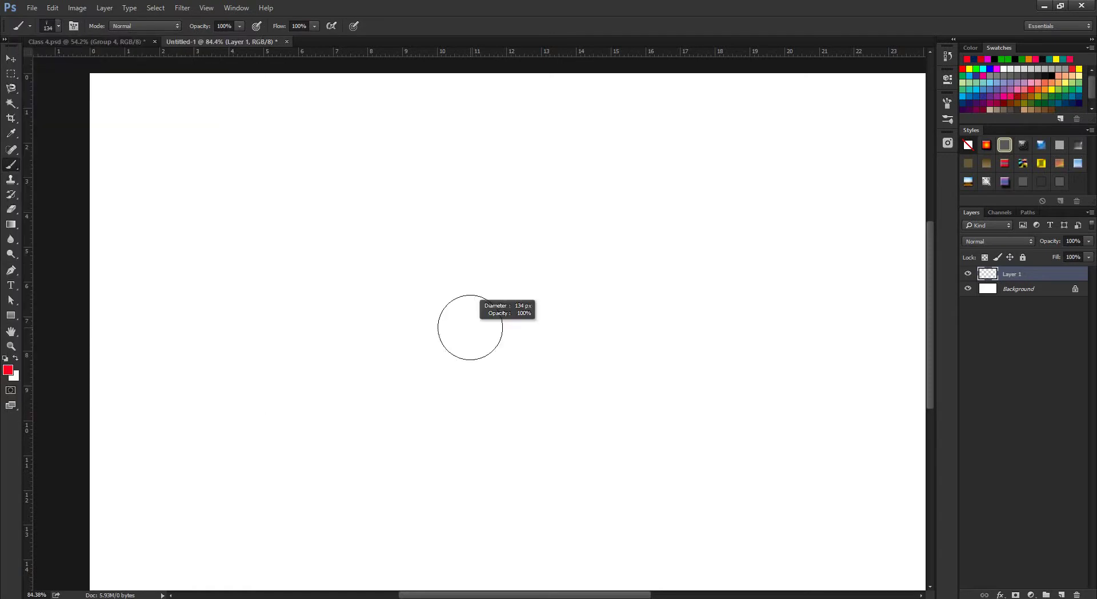
click(484, 348)
click(340, 401)
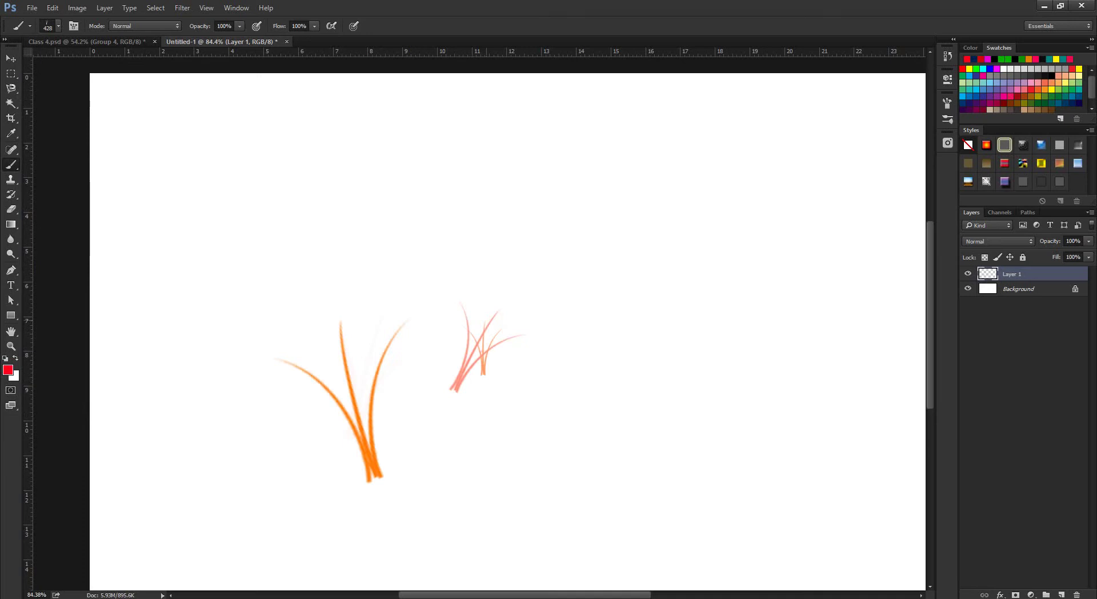
click(616, 295)
click(565, 399)
click(629, 407)
click(667, 320)
click(370, 271)
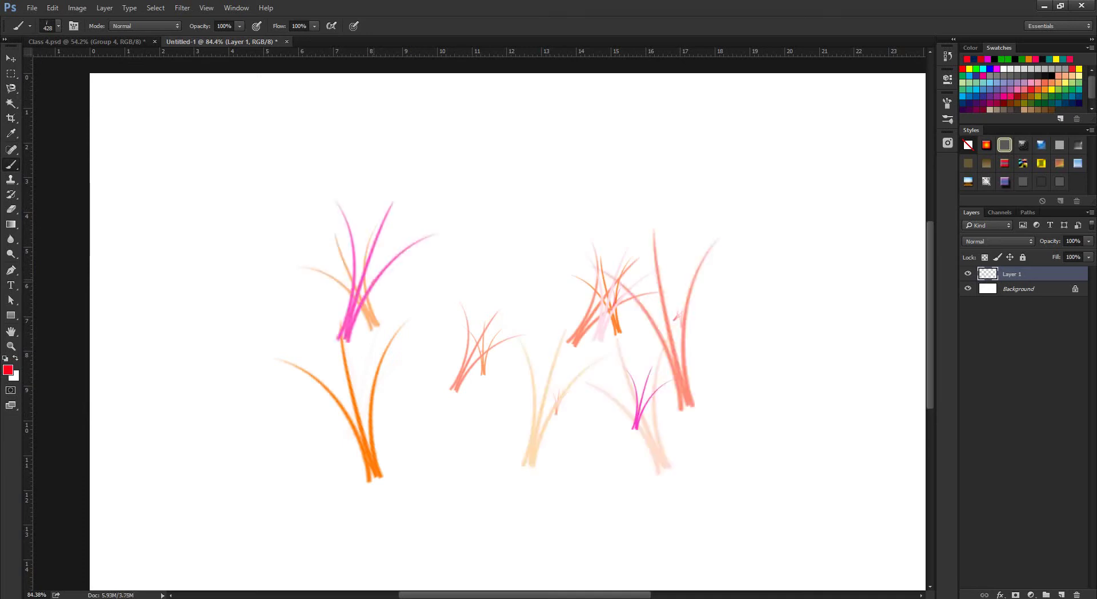
click(461, 238)
click(523, 256)
click(302, 364)
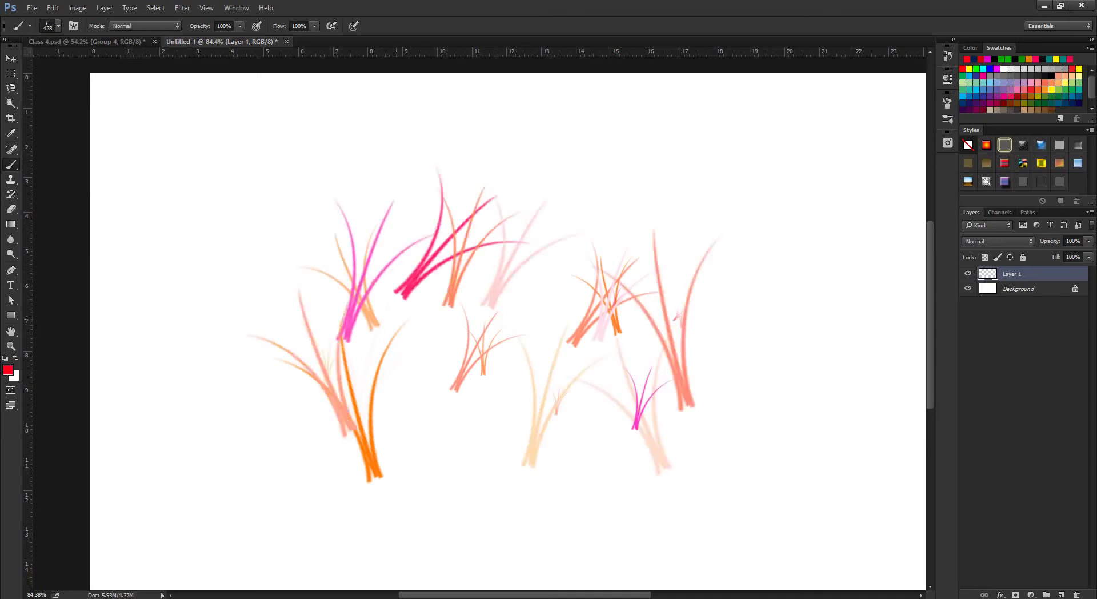
click(430, 339)
click(464, 450)
click(466, 440)
click(520, 355)
click(554, 314)
click(557, 264)
click(588, 265)
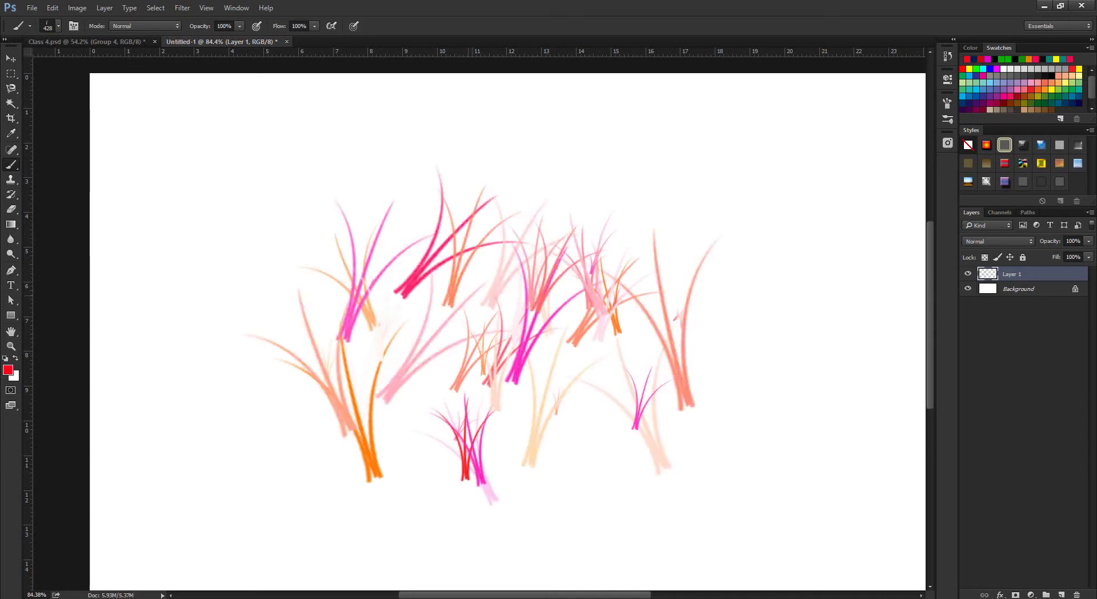
click(465, 308)
click(383, 352)
click(423, 408)
click(514, 408)
click(529, 417)
click(640, 400)
Fill out the grass cluster with more stamps, then delete all the grass from Layer 1.
scroll(606, 389, down, 5)
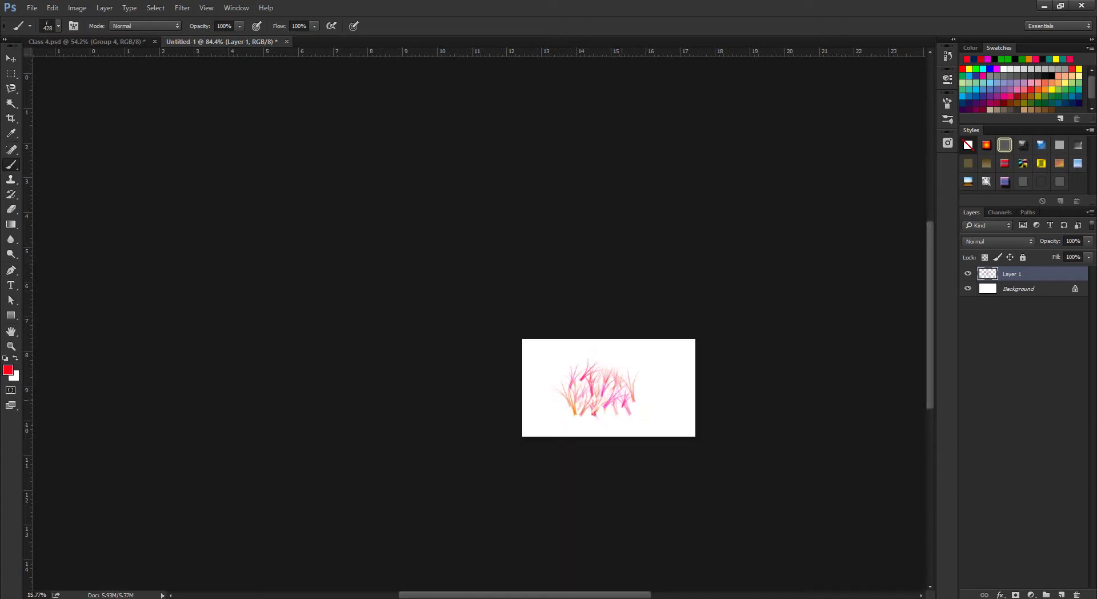
scroll(606, 388, up, 4)
click(640, 372)
click(579, 343)
click(531, 343)
click(480, 309)
click(433, 323)
click(364, 329)
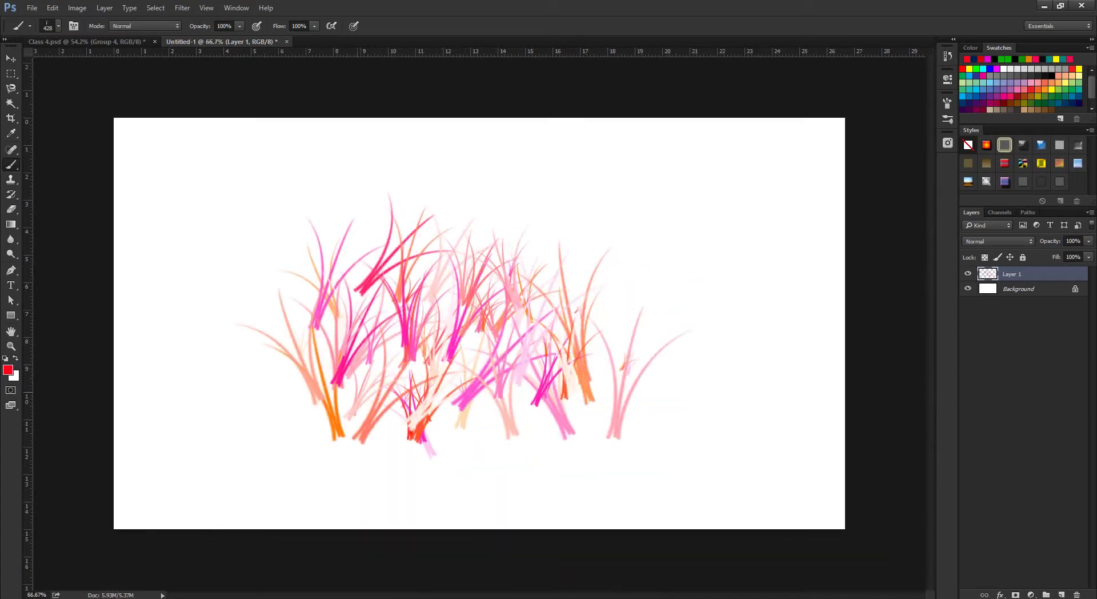
click(358, 385)
click(425, 445)
click(491, 434)
click(594, 403)
click(537, 425)
click(580, 366)
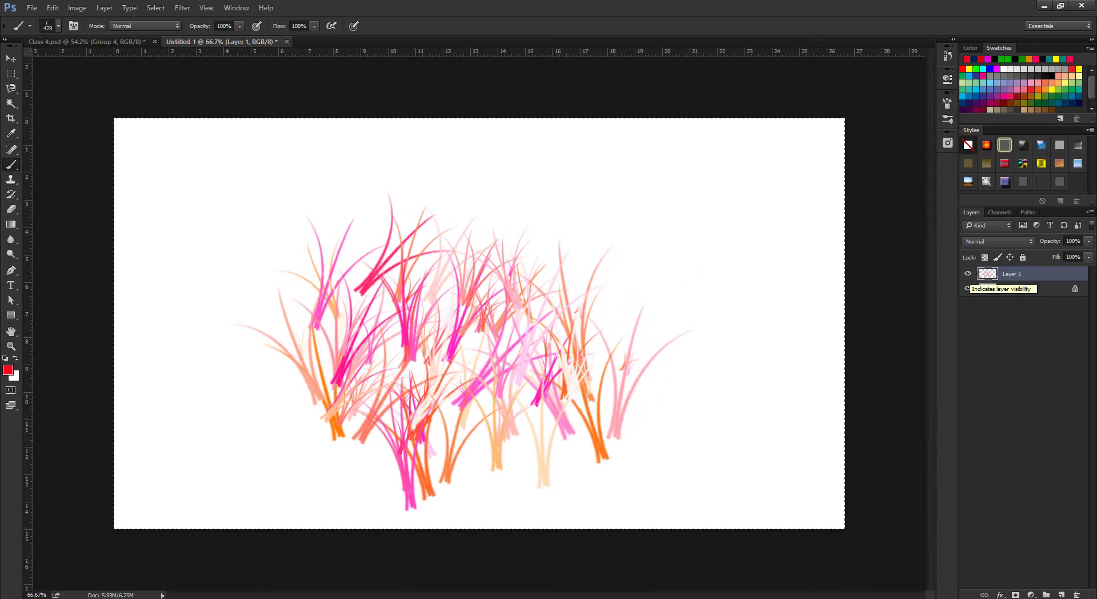
key(Delete)
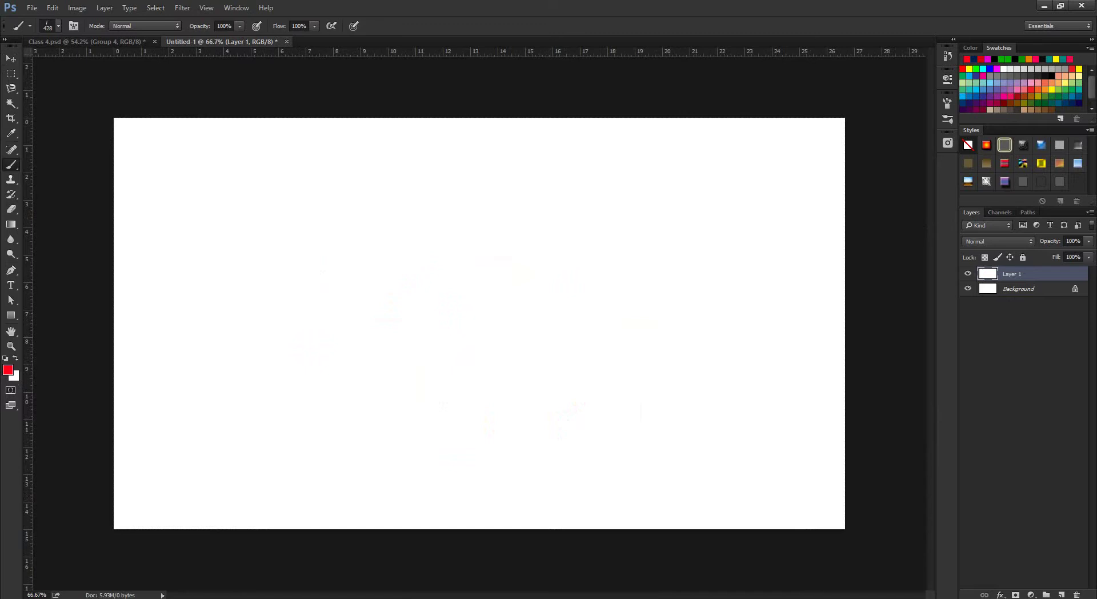
Check the Brush panel and the painting and layer blend modes, keep Normal, then choose a plain round brush.
click(73, 26)
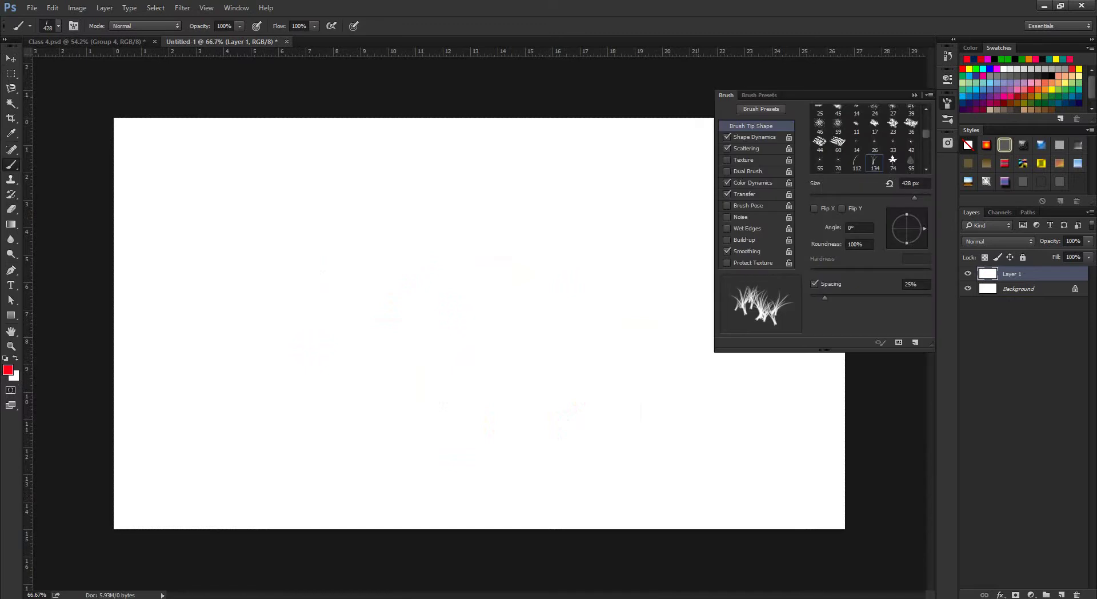
click(914, 94)
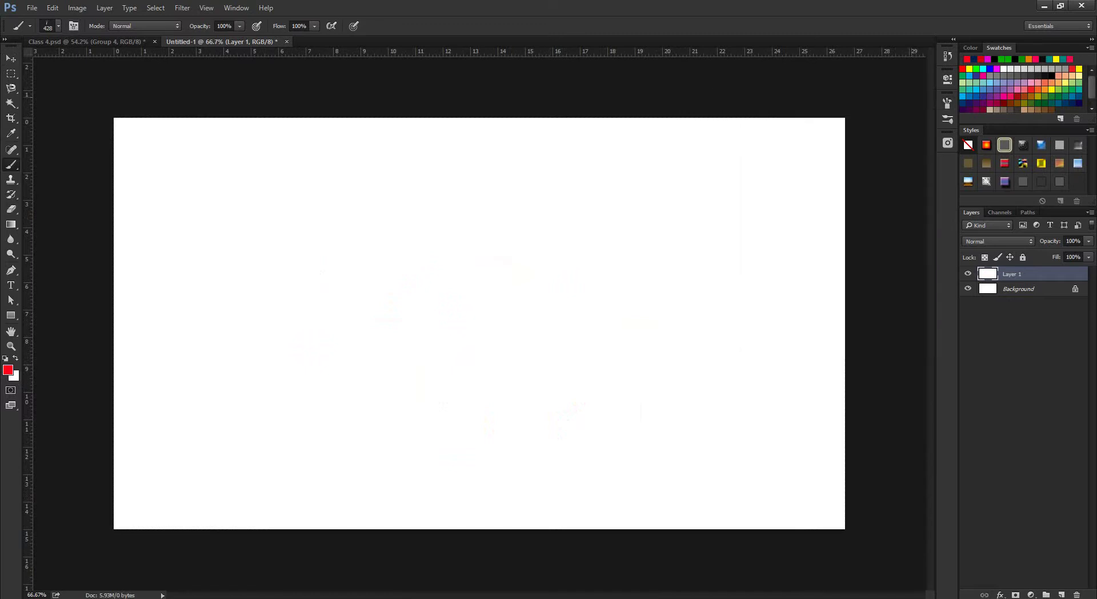
click(146, 26)
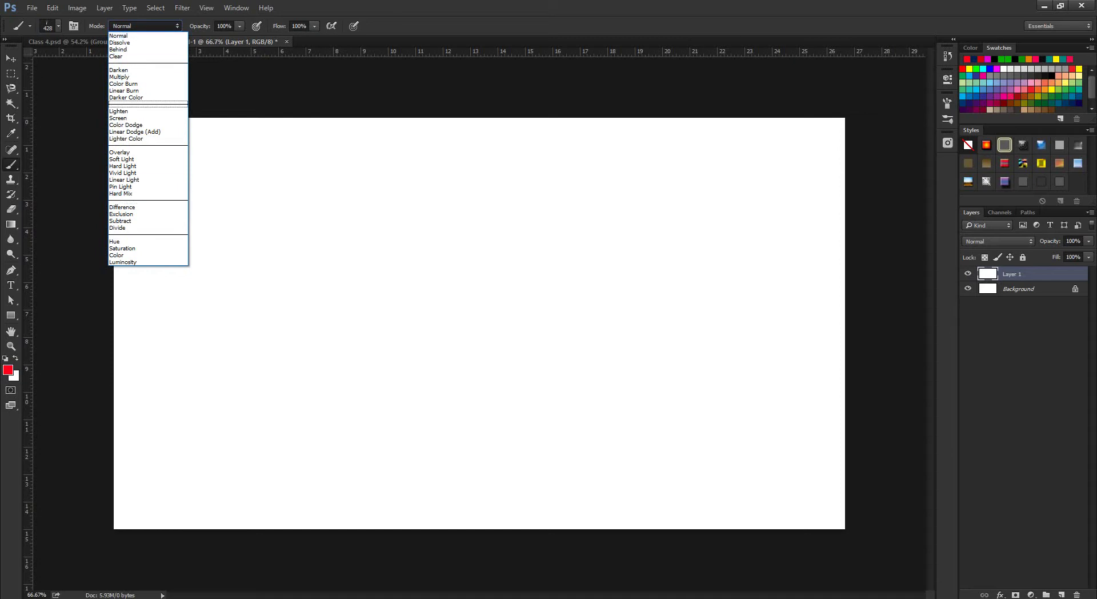
key(Escape)
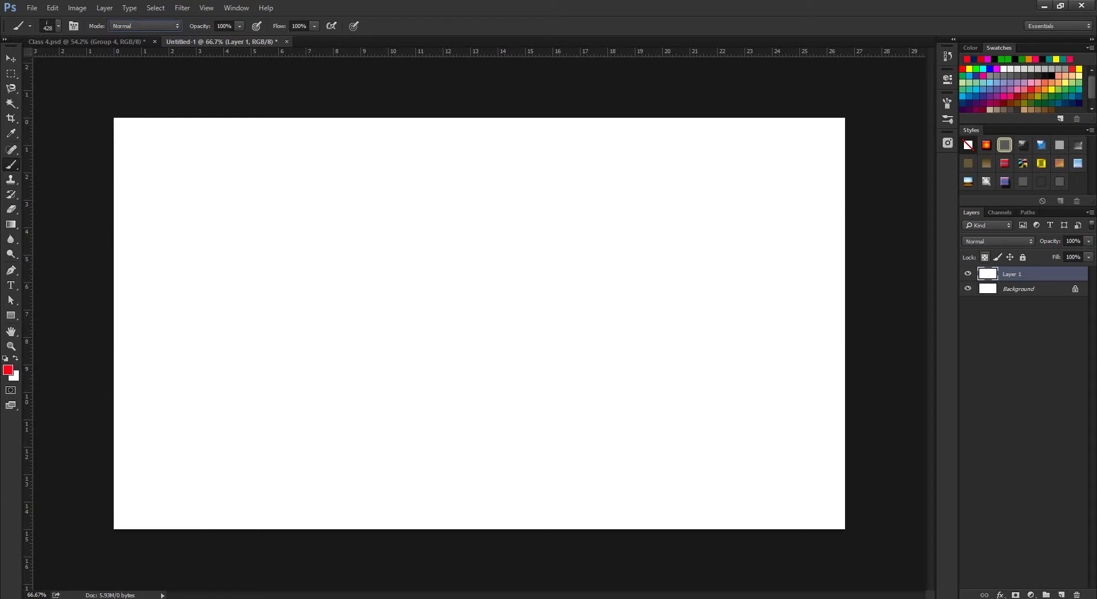
click(997, 241)
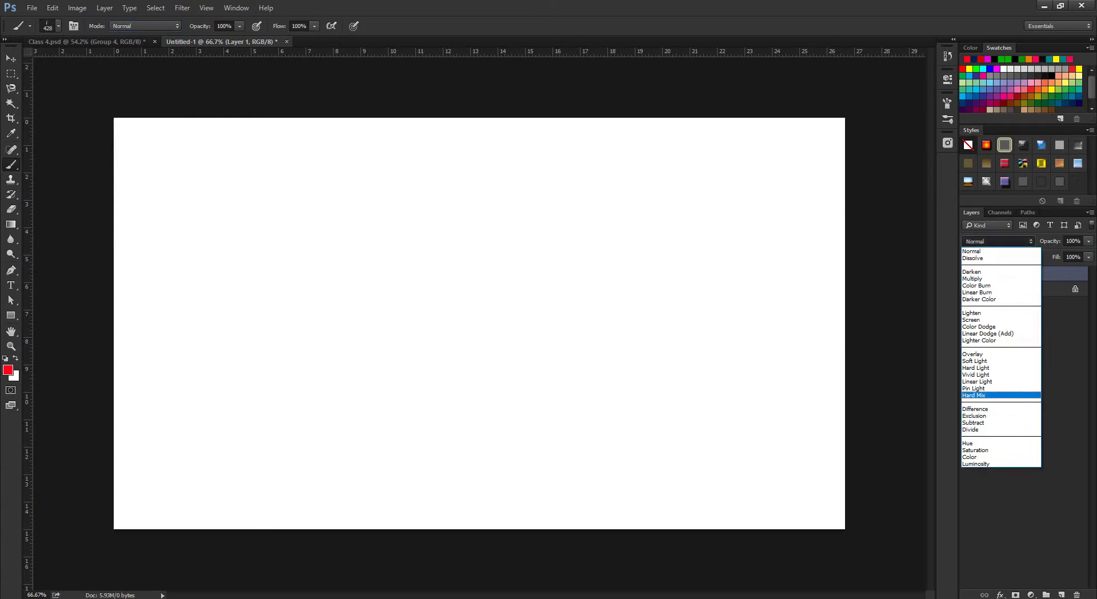
key(Escape)
click(145, 25)
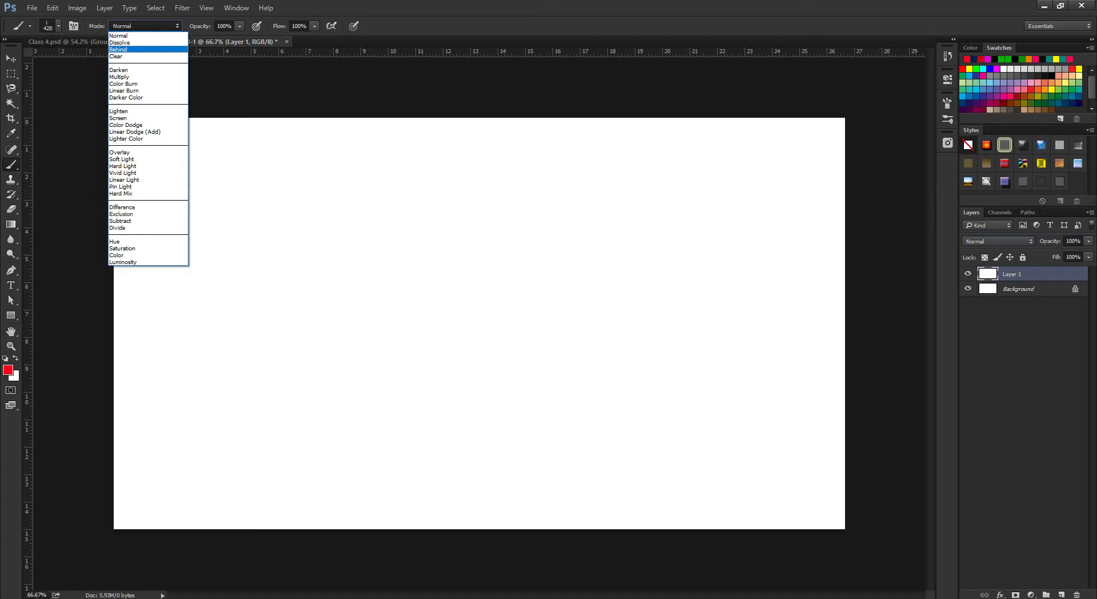
key(Escape)
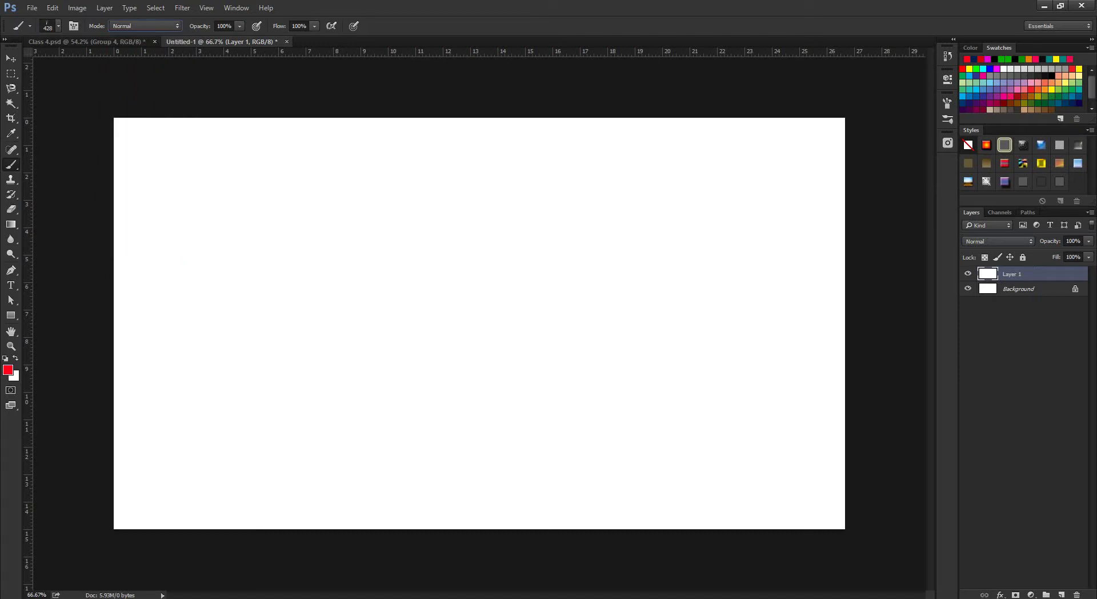
click(51, 26)
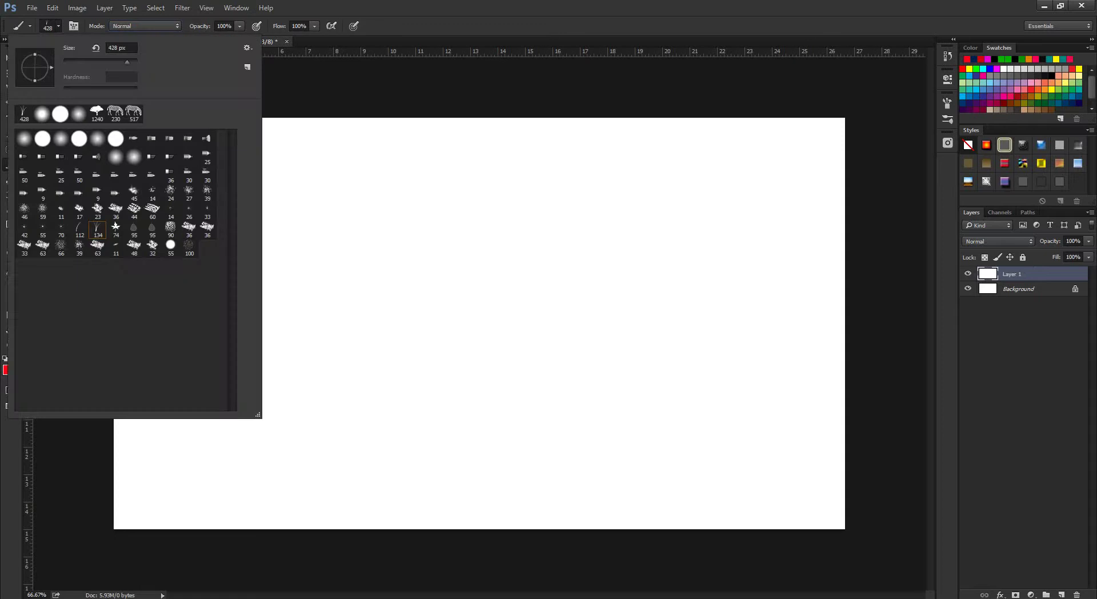
key(Return)
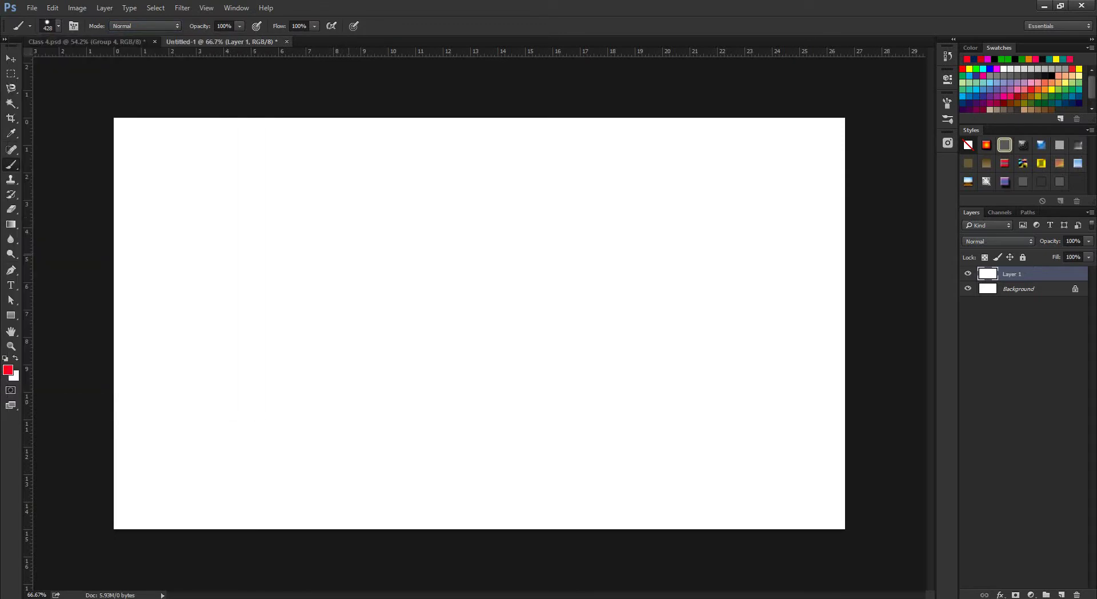
Resize the brush to 149 px and paint two thick red curved strokes at the left.
right_click(349, 254)
drag(350, 252, 319, 252)
mouse_move(191, 188)
mouse_down()
mouse_move(174, 229)
mouse_move(228, 472)
mouse_up()
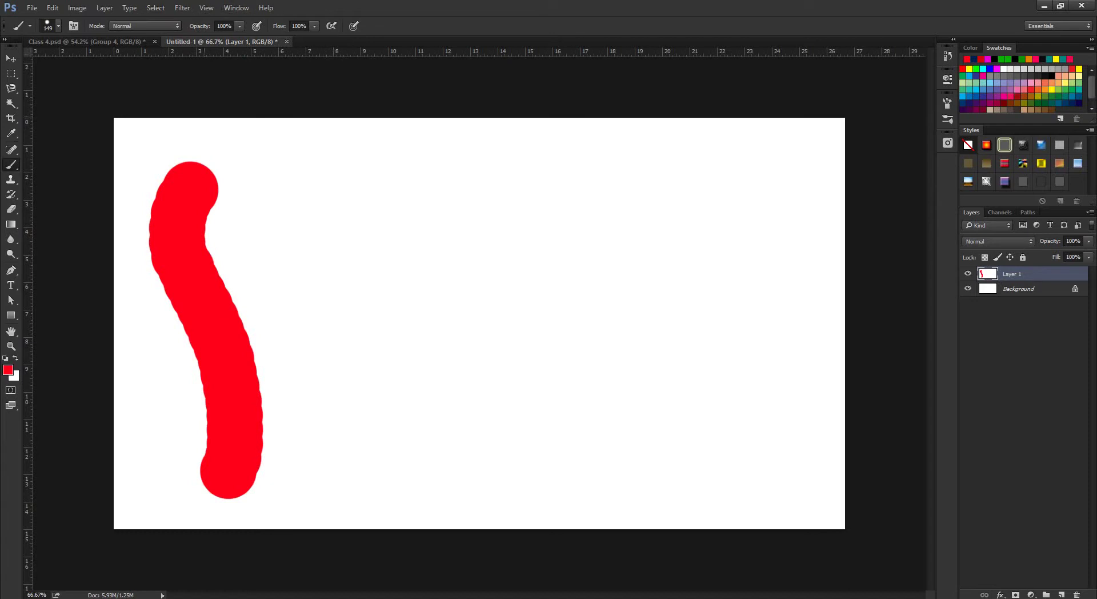
mouse_move(292, 158)
mouse_down()
mouse_move(288, 198)
mouse_move(334, 286)
mouse_move(364, 394)
mouse_up()
Drop the brush opacity to 1% and paint a faint stroke to the right of the red ones.
click(240, 26)
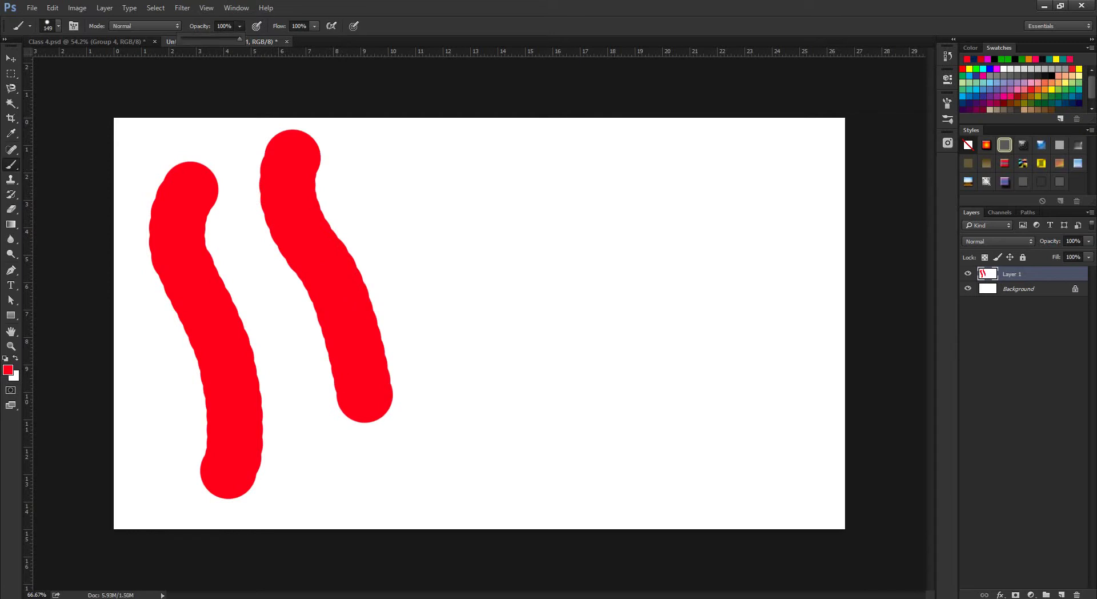
drag(239, 38, 186, 38)
drag(407, 150, 448, 300)
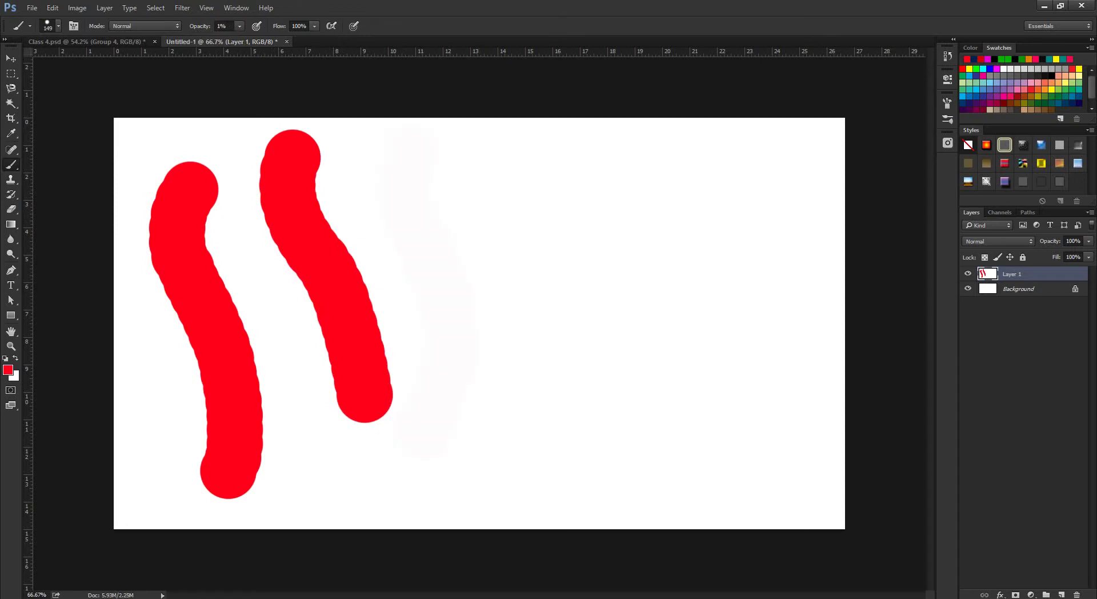
Paint a mid-pink stroke at 58% opacity and a pale pink one at 18%.
key(ctrl+a)
click(239, 25)
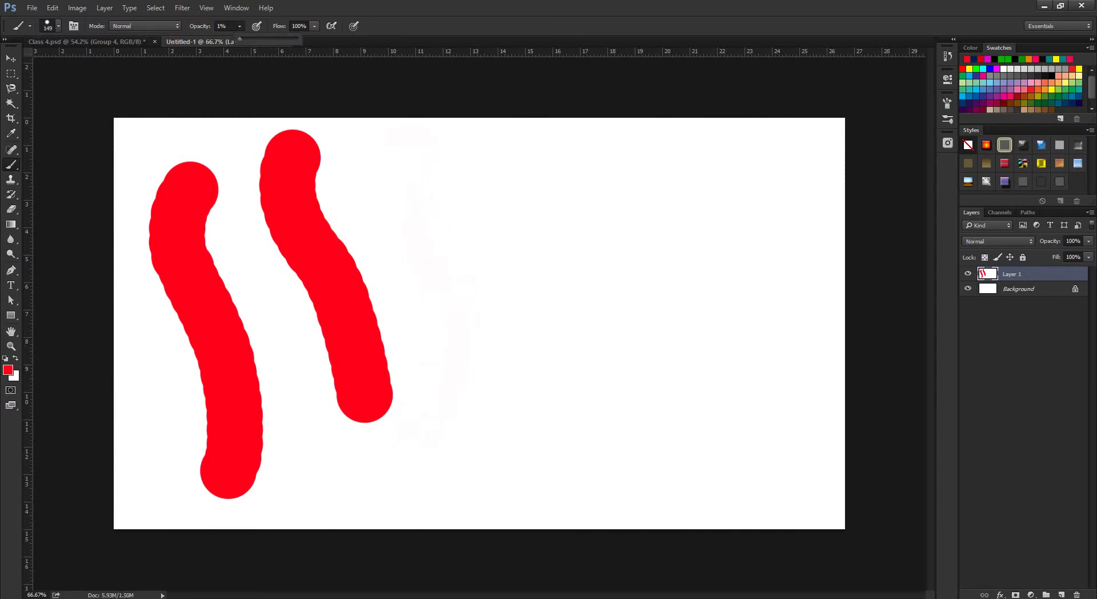
drag(240, 38, 273, 39)
mouse_move(445, 168)
mouse_down()
mouse_move(469, 317)
mouse_move(455, 459)
mouse_up()
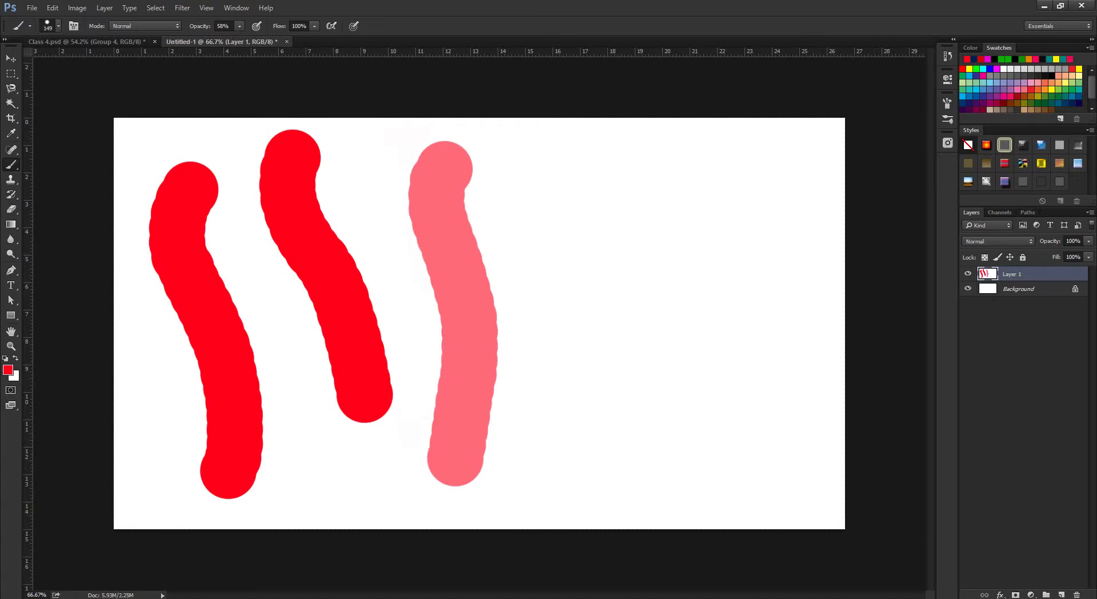
click(239, 25)
click(568, 155)
drag(568, 155, 566, 488)
Add a green 00ff00 Color Fill layer above the Background layer.
key(alt)
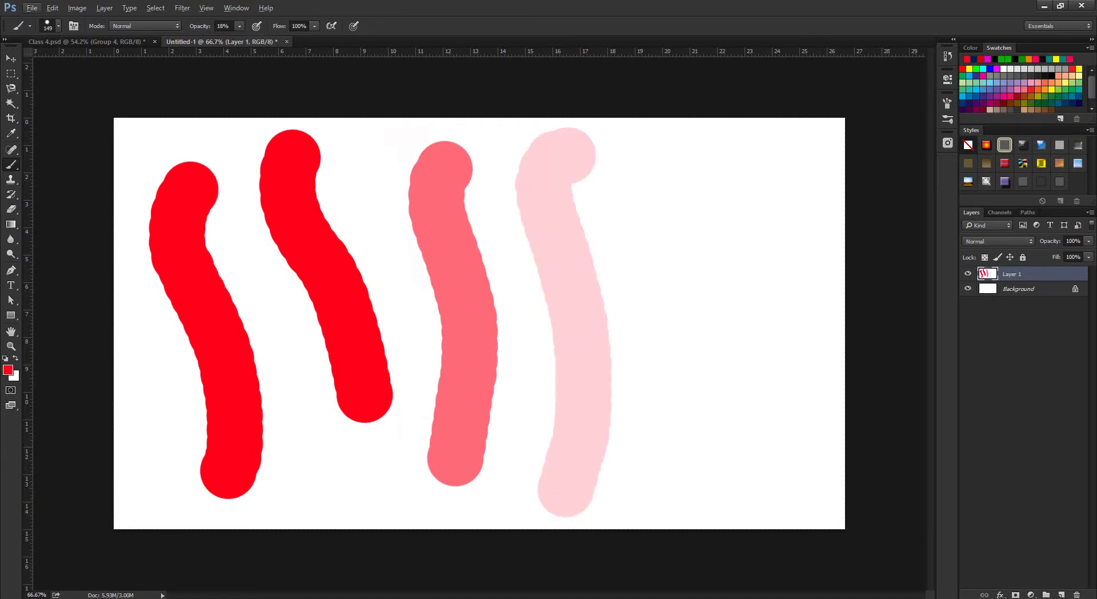
key(alt+bracketleft)
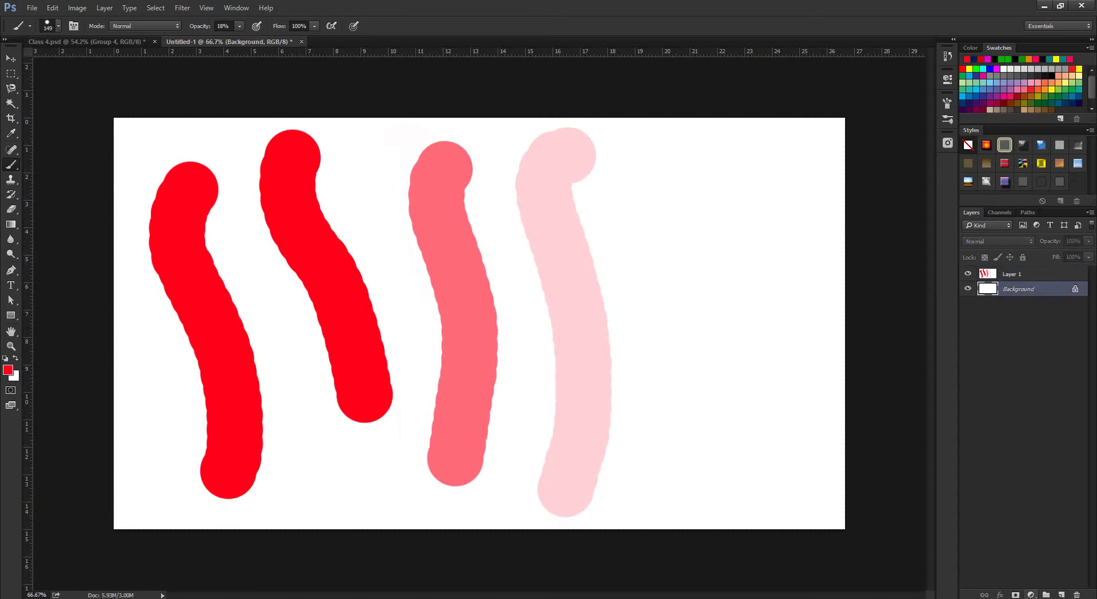
click(1031, 594)
click(1029, 383)
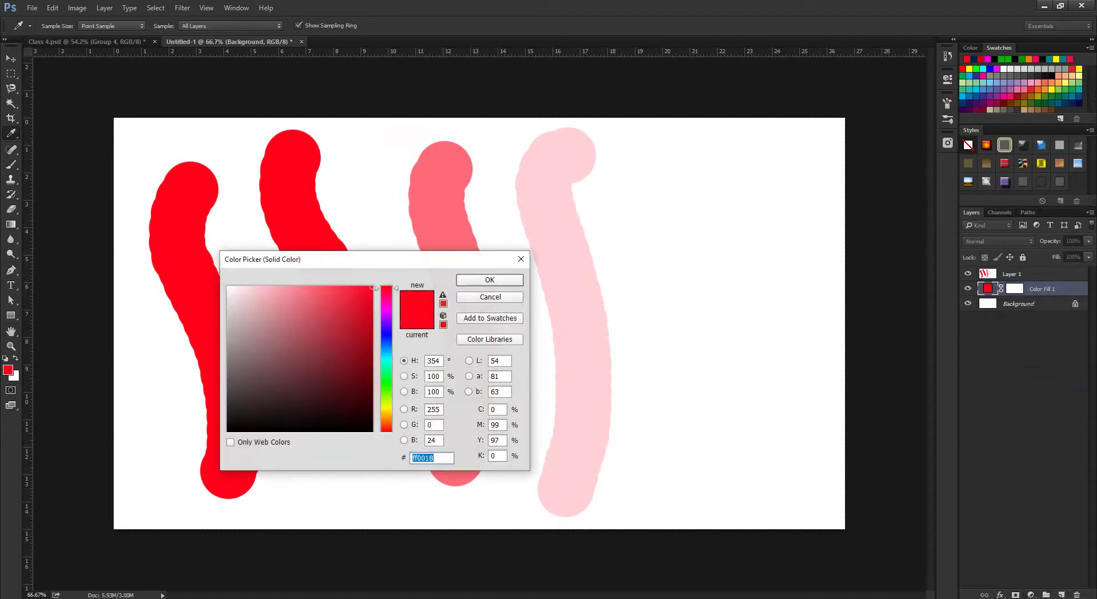
text(00ff00)
key(Return)
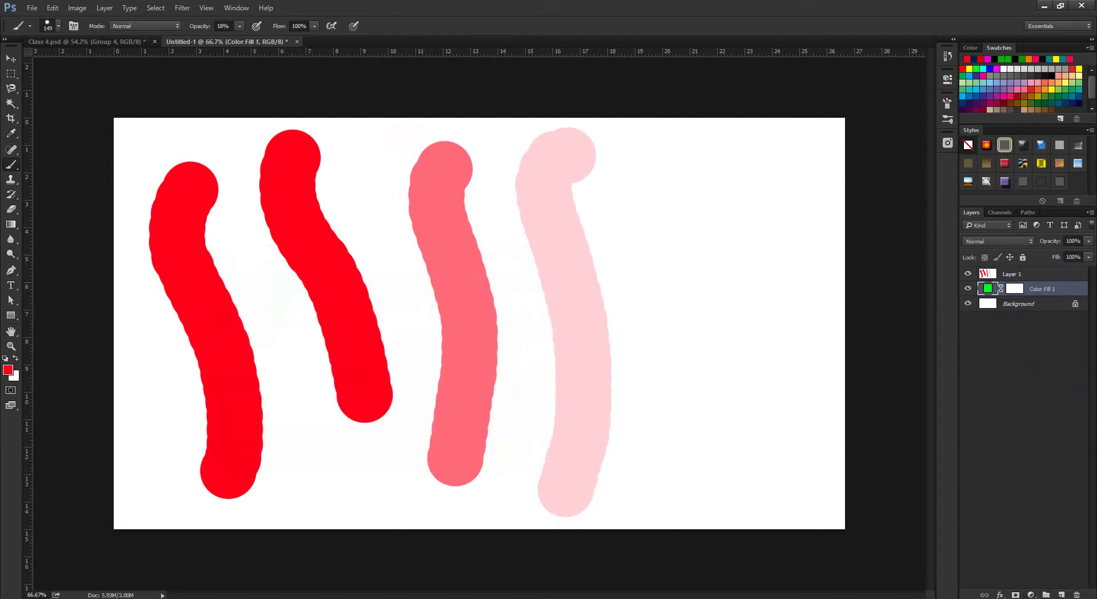
Toggle Layer 1 on and off over the green fill, then delete Color Fill 1.
key(alt+bracketright)
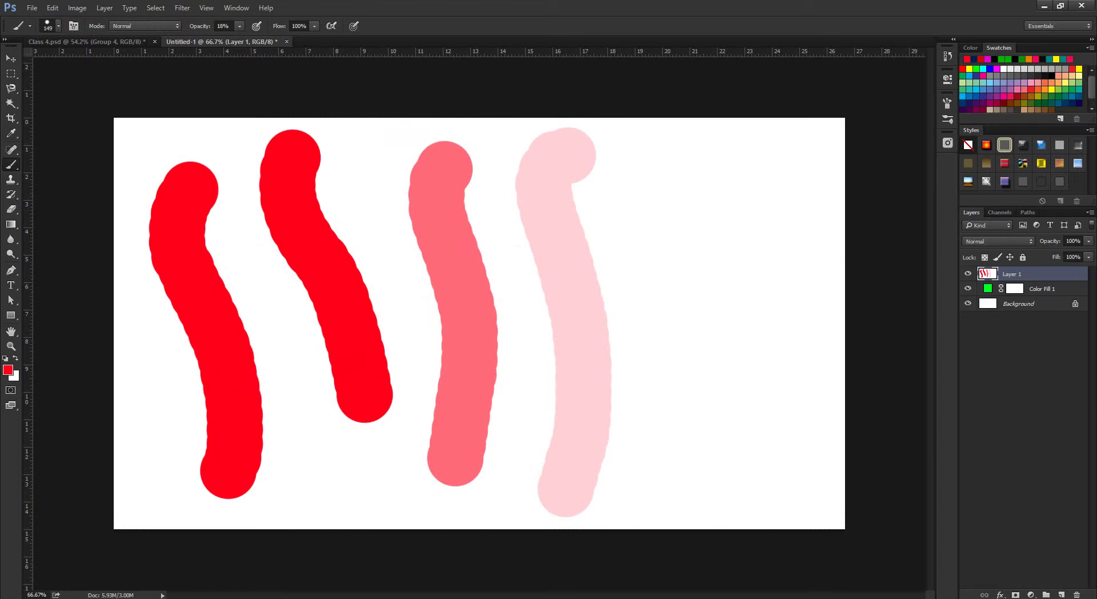
click(968, 274)
click(968, 274)
click(967, 274)
click(968, 274)
click(968, 273)
click(967, 273)
key(alt+bracketleft)
drag(1039, 289, 1076, 594)
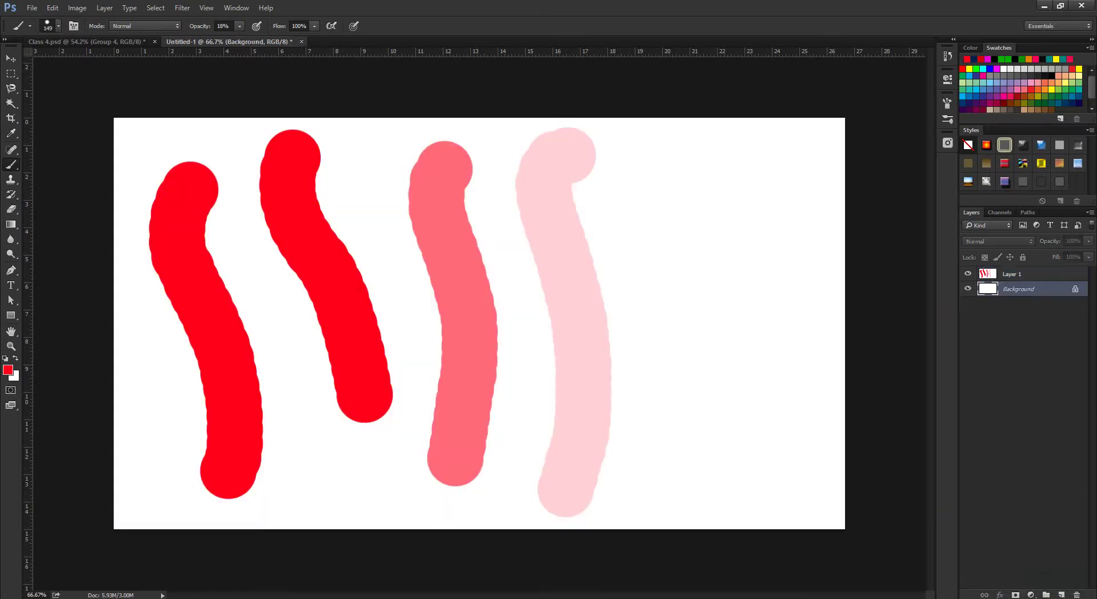
Toggle the strokes layer against the white background, leave it visible, and enlarge the brush.
key(alt+bracketright)
click(967, 274)
click(968, 274)
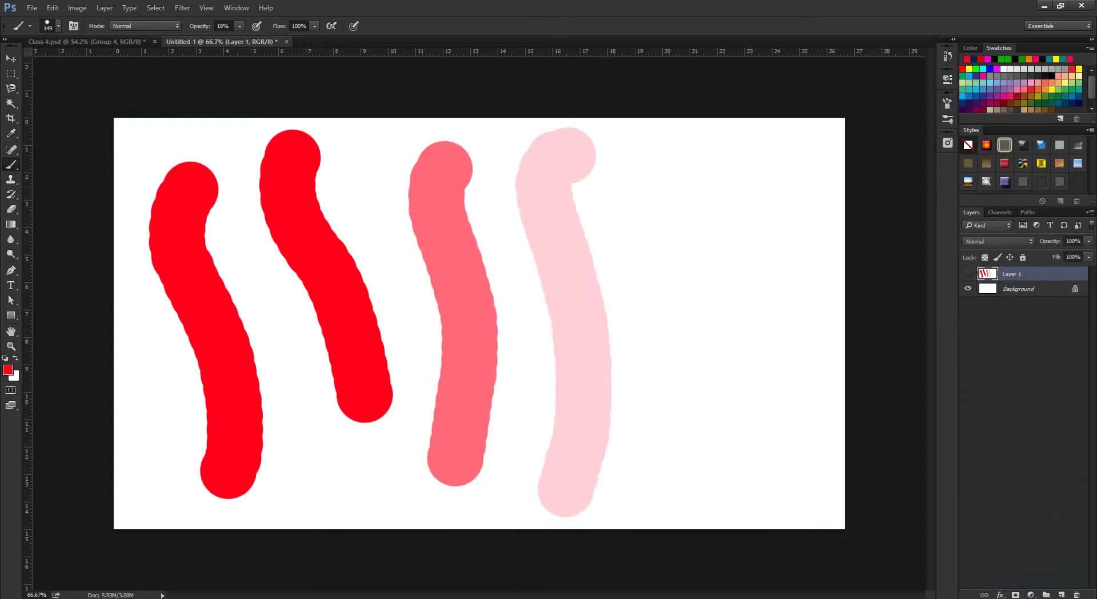
click(967, 273)
click(968, 289)
click(967, 288)
click(968, 274)
drag(680, 178, 707, 180)
Switch to green #4eff00, paint a faint 18% stroke, then a solid 100% stroke beside it.
click(8, 369)
click(386, 390)
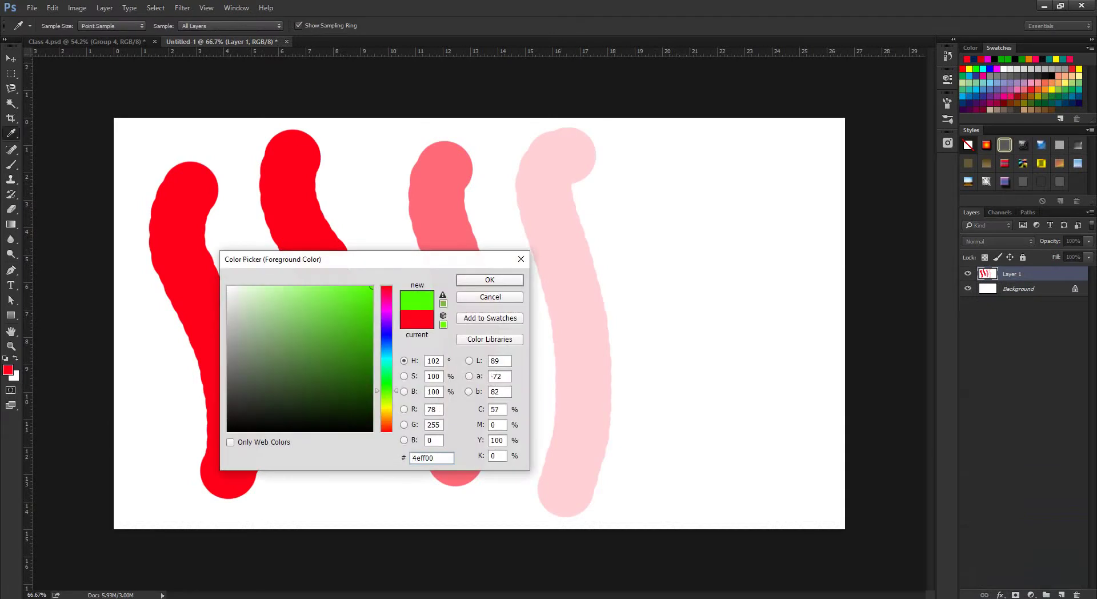
click(490, 280)
drag(636, 184, 660, 477)
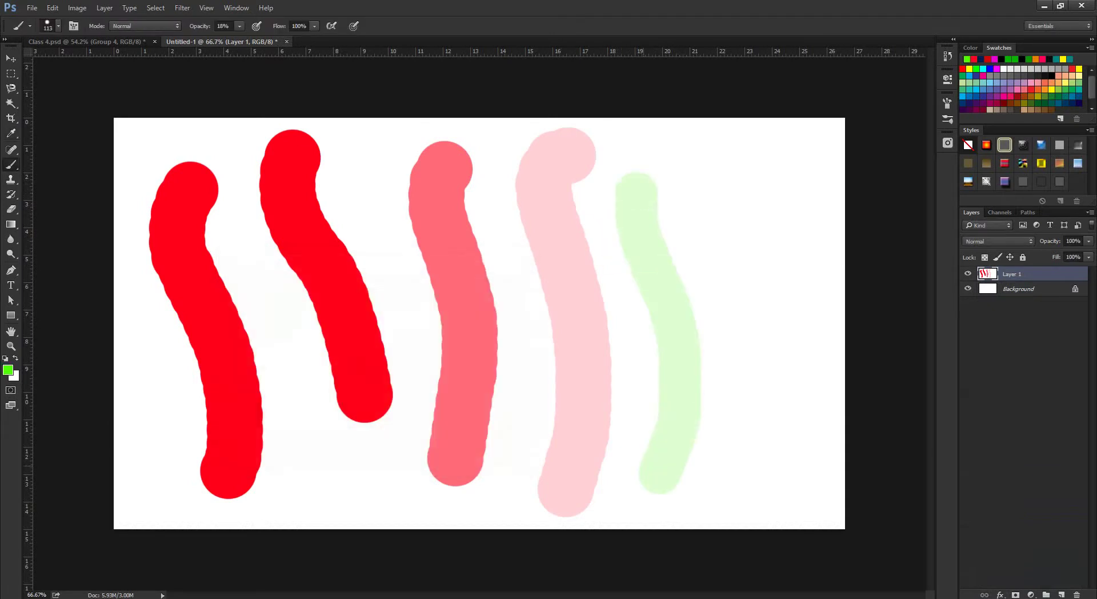
click(239, 25)
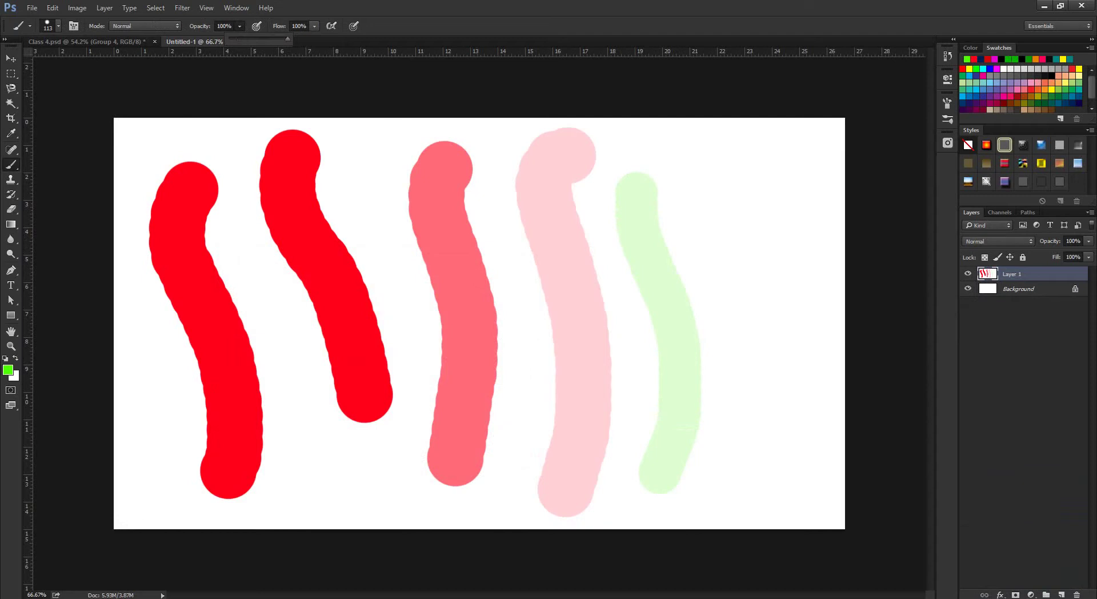
drag(711, 183, 663, 492)
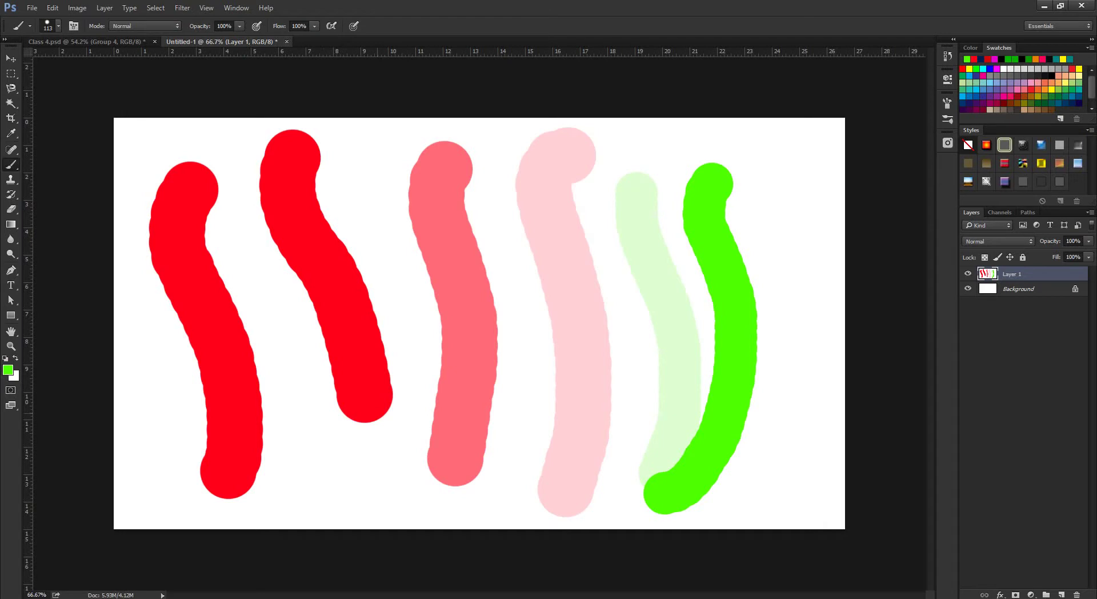
click(100, 551)
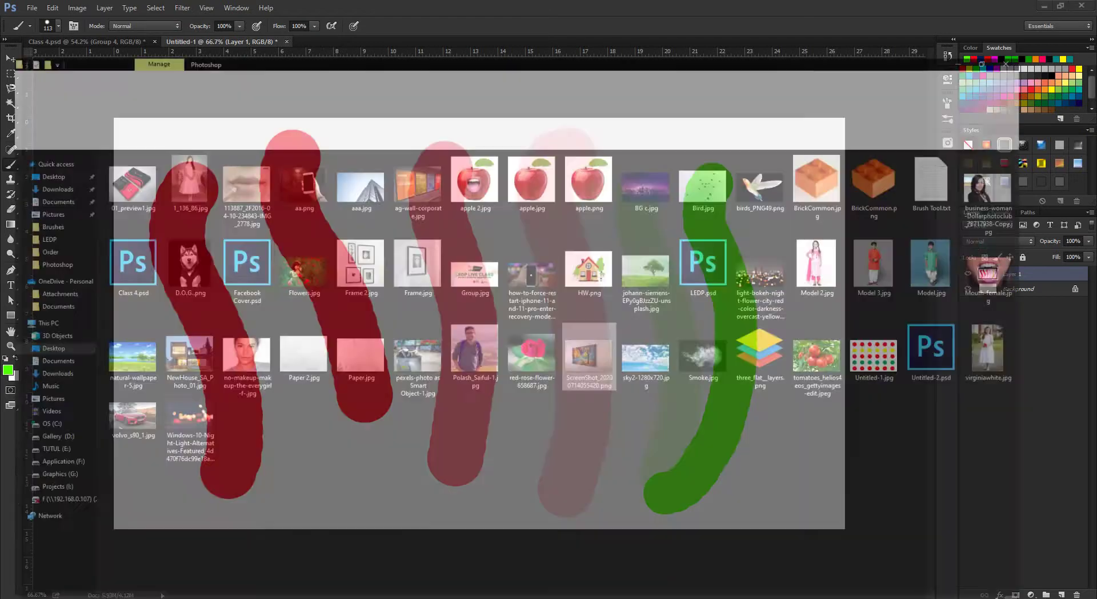
key(Return)
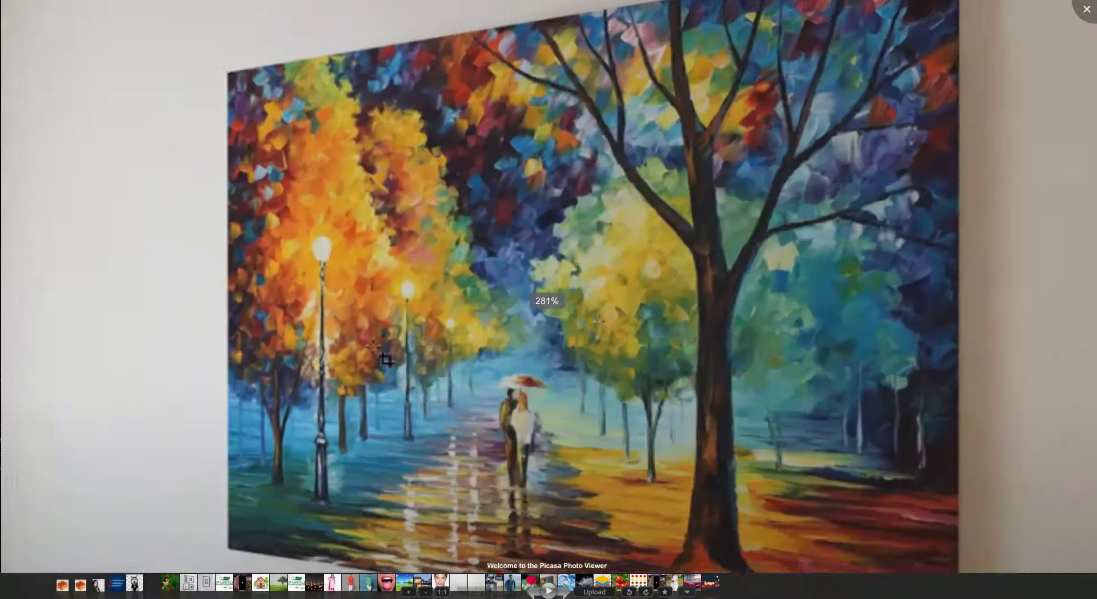
scroll(368, 311, up, 3)
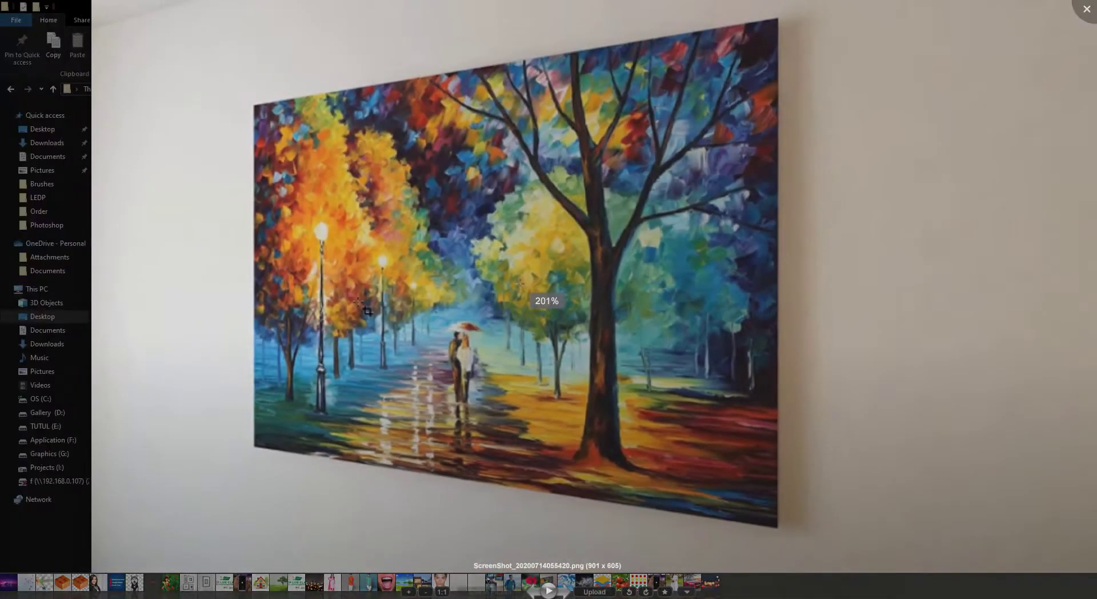
scroll(367, 310, down, 2)
scroll(367, 348, down, 1)
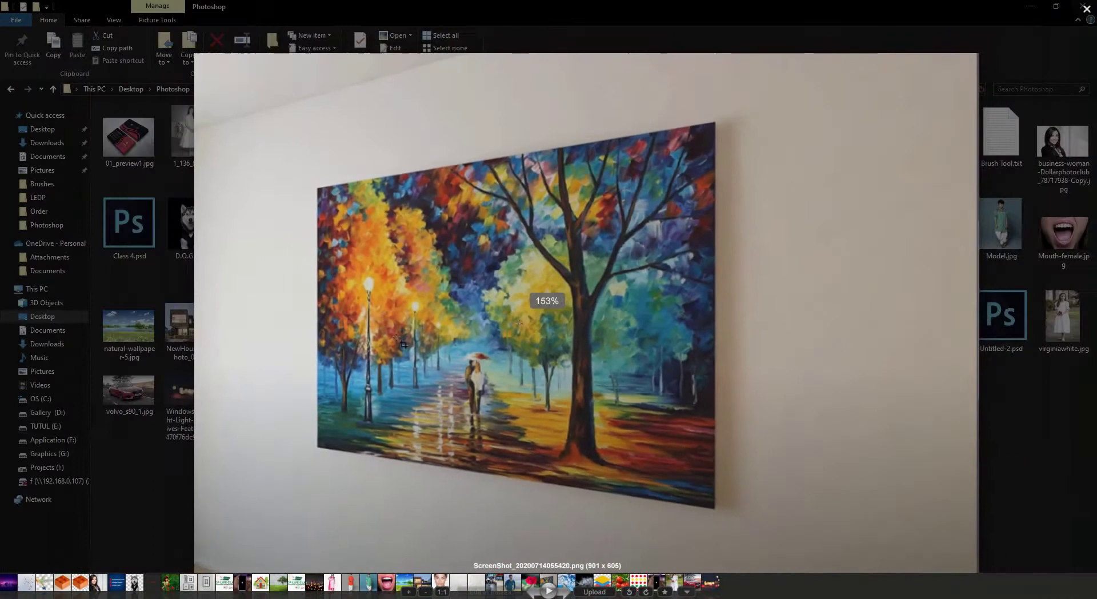
scroll(360, 343, up, 3)
key(Escape)
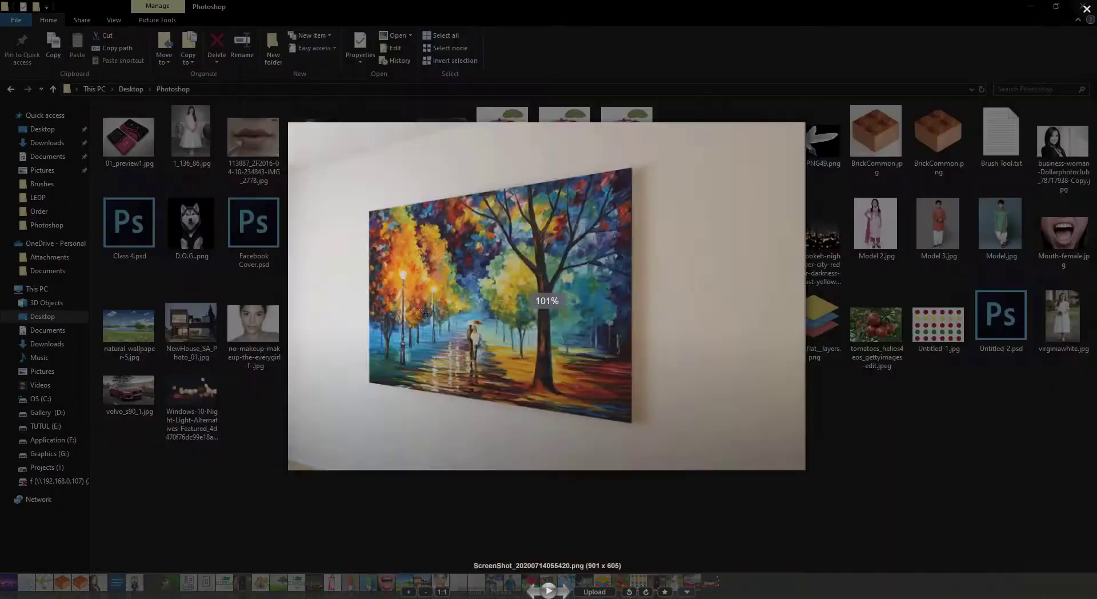
key(alt+Tab)
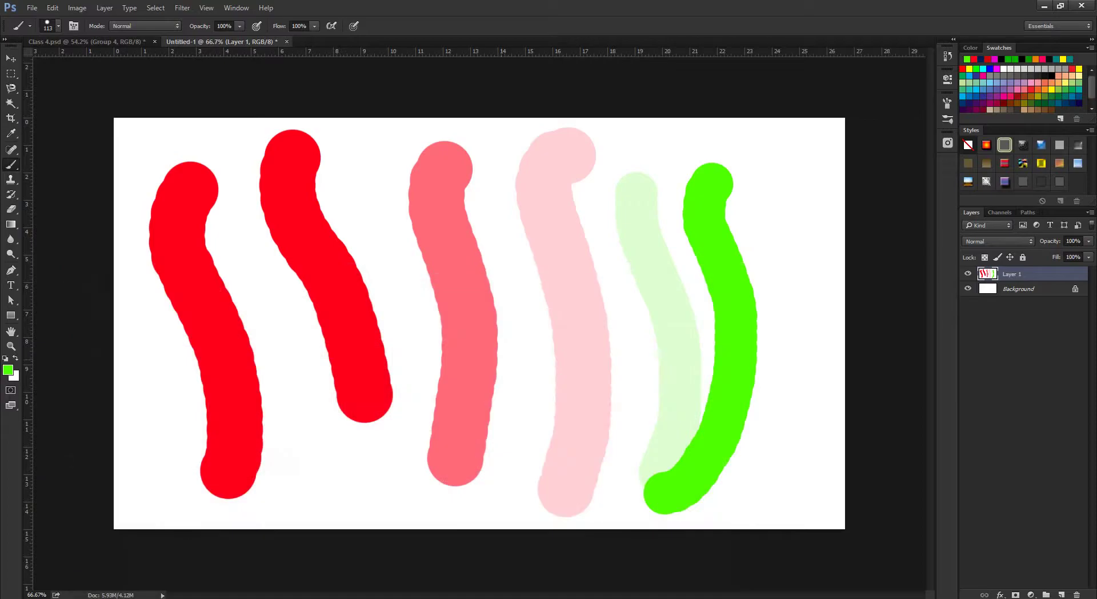
Replace the flyer image search with a 'graphic tablet' search.
click(100, 566)
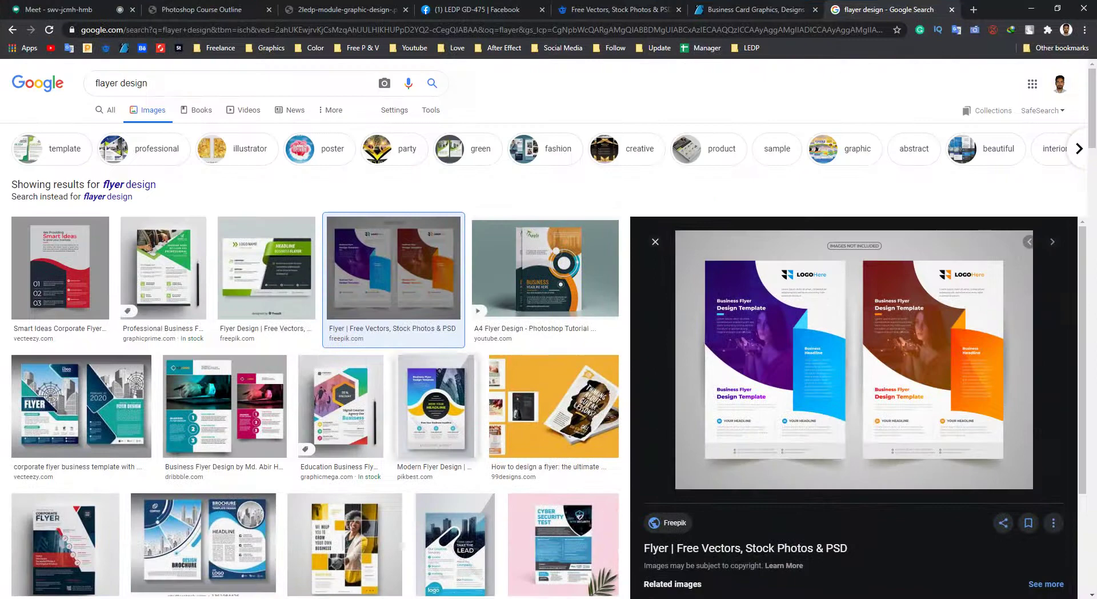
scroll(394, 268, down, 1)
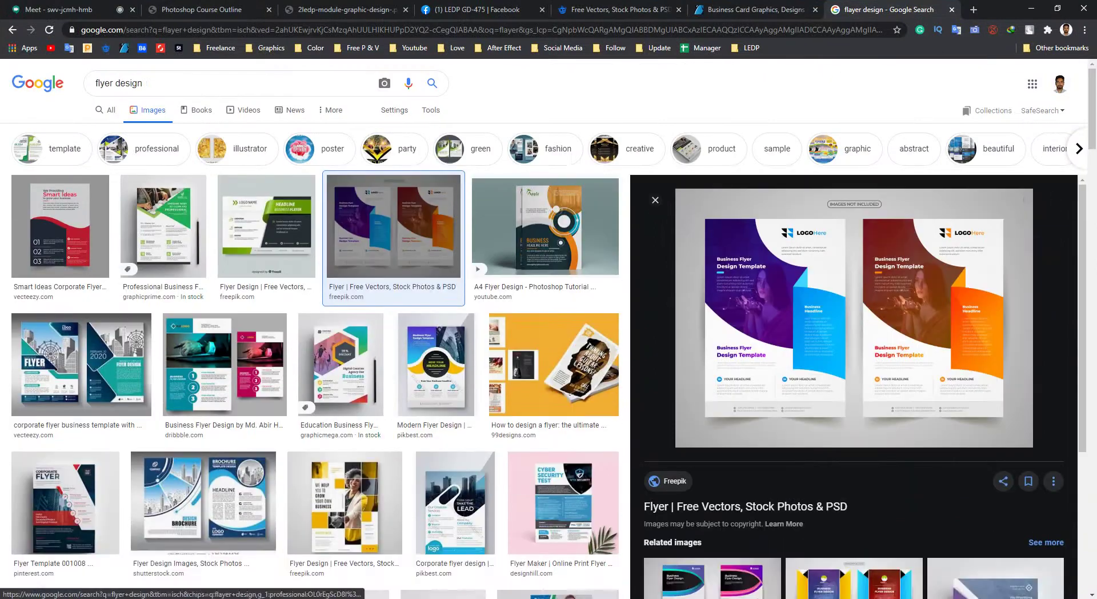
key(ctrl+a)
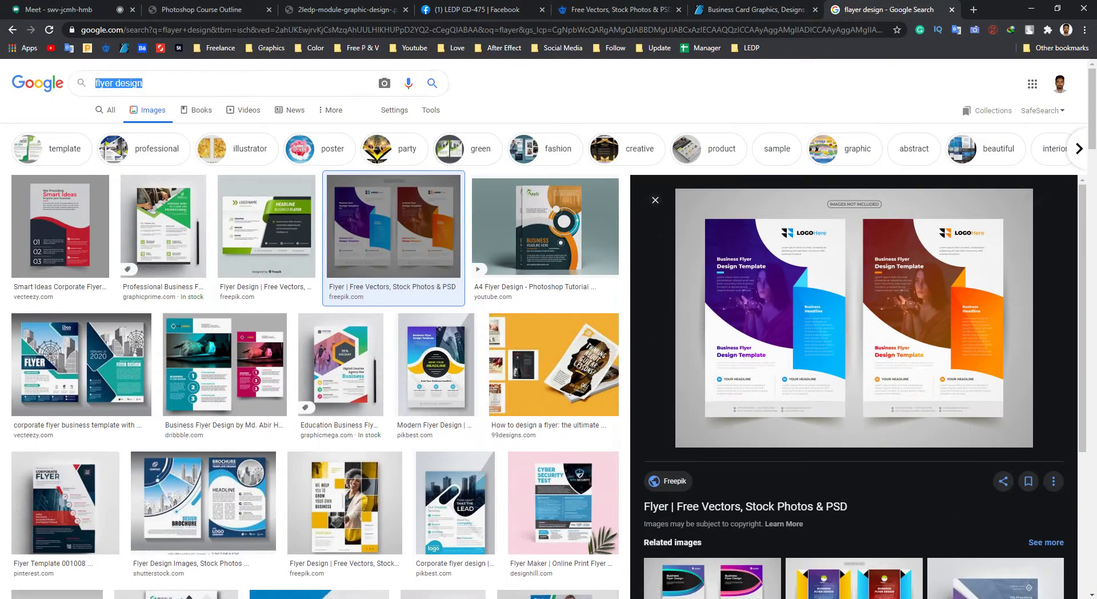
text(graph)
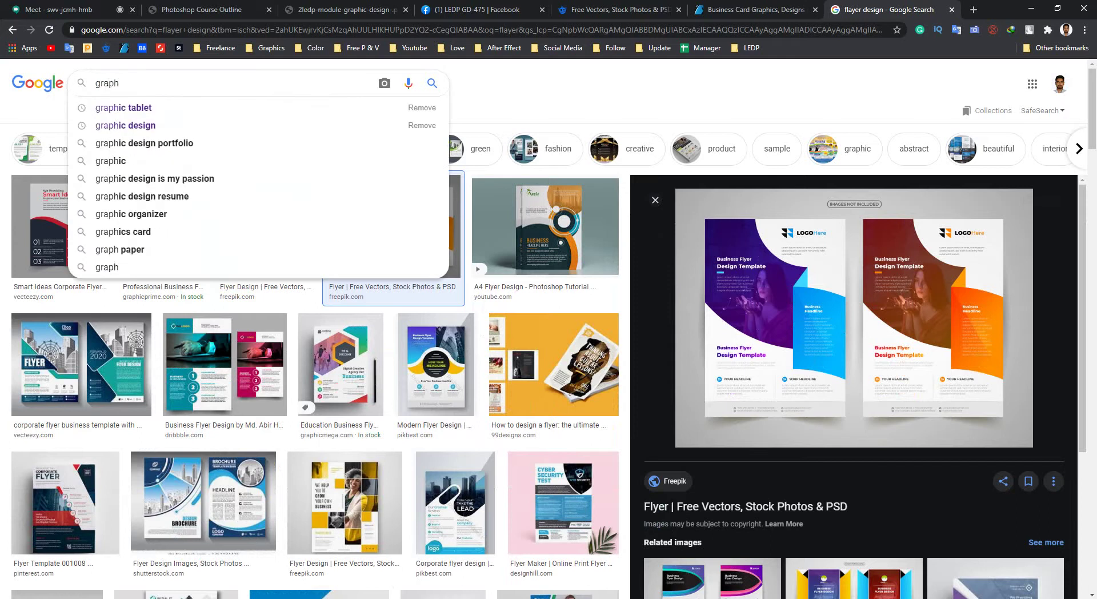
key(Down)
key(Return)
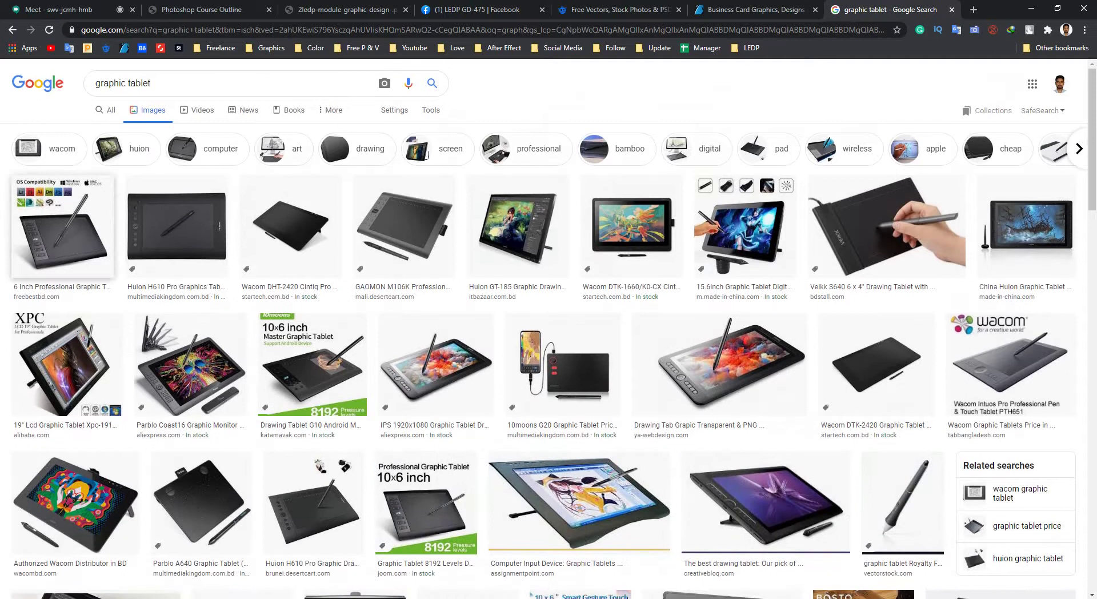
Preview tablets: 6 Inch Professional, Huion H610, GAOMON M106K, Huion GT-185, IPS 1920x1080, Parblo A640.
click(63, 225)
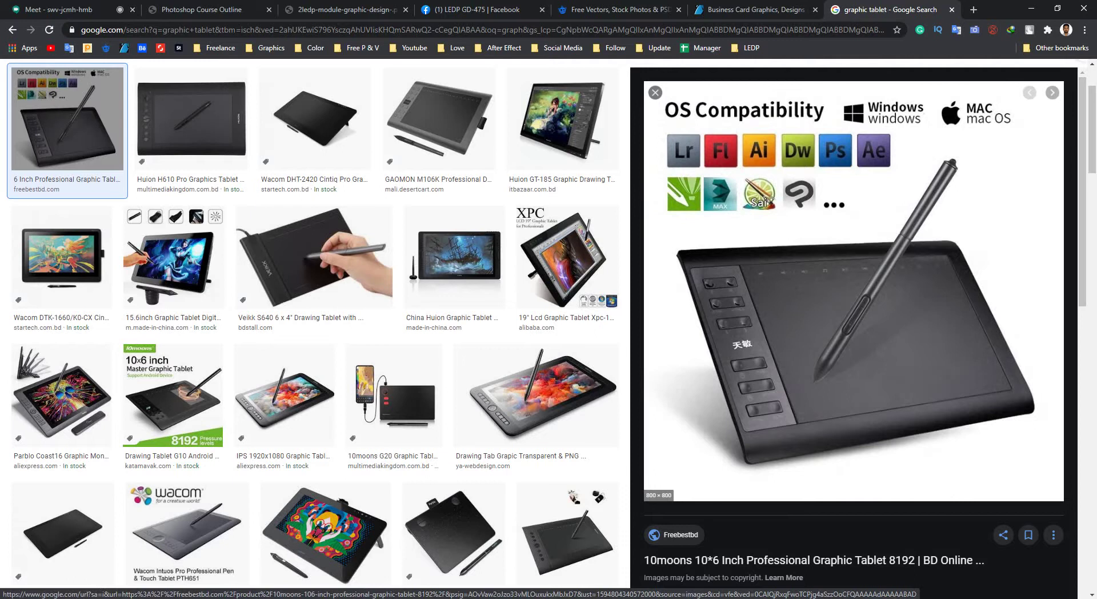
click(655, 93)
click(191, 118)
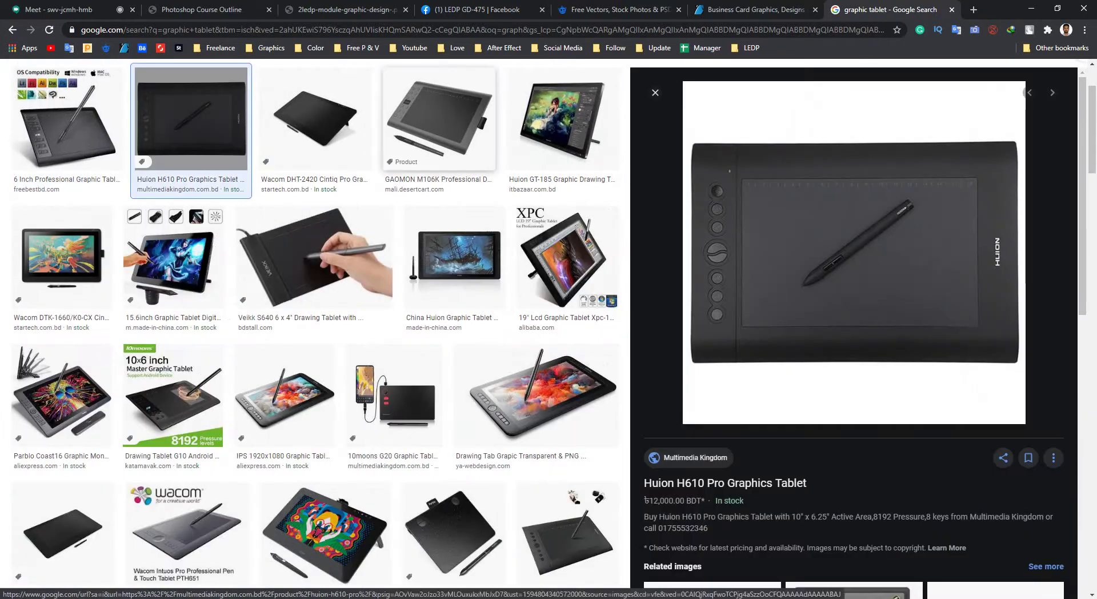
click(439, 118)
click(562, 118)
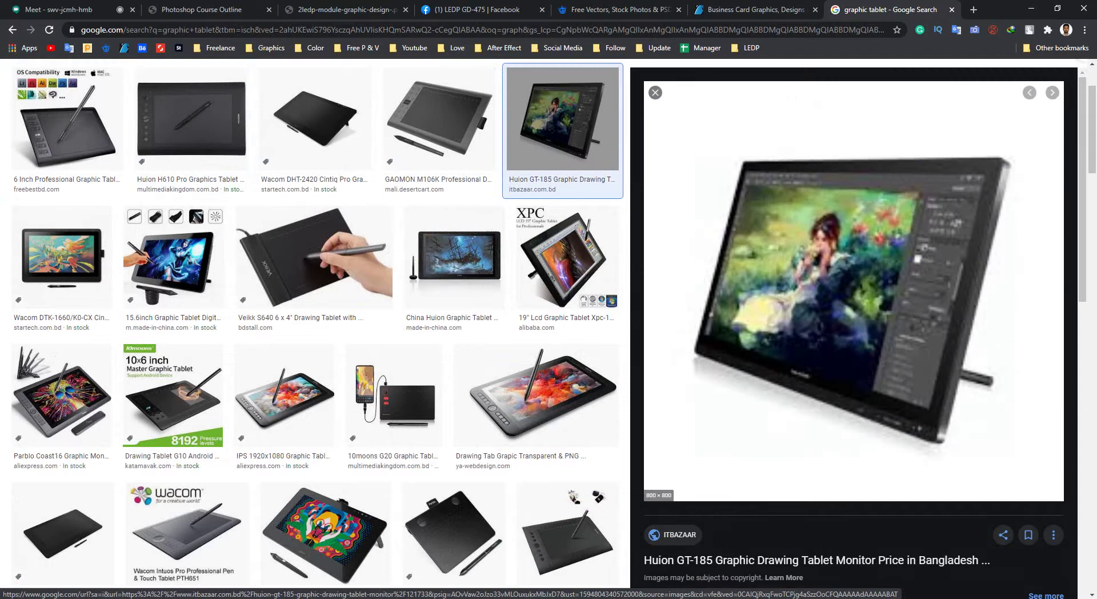
click(655, 92)
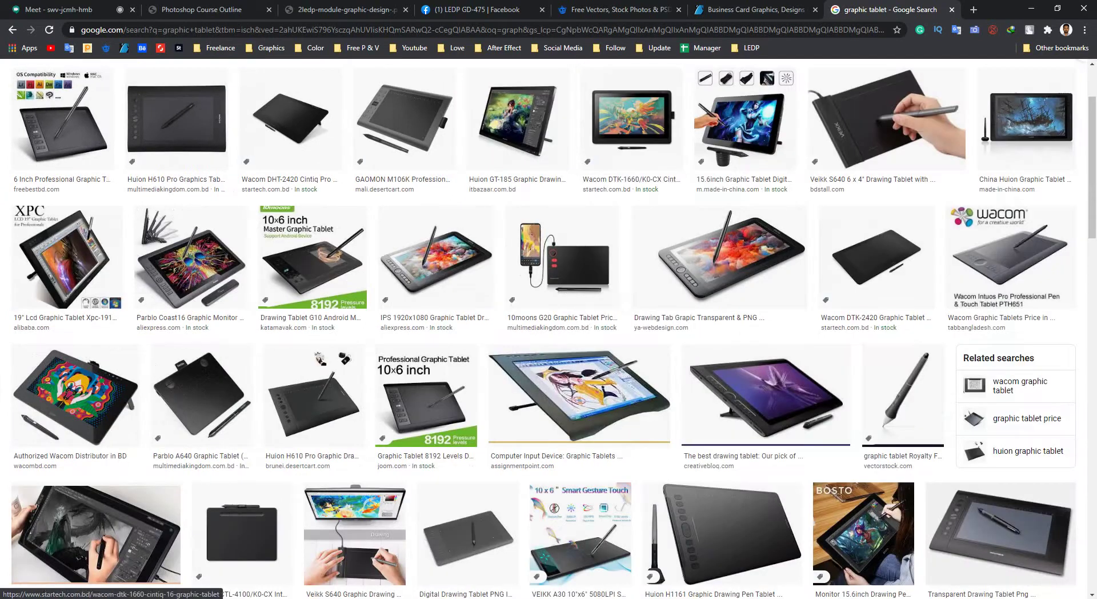
click(437, 257)
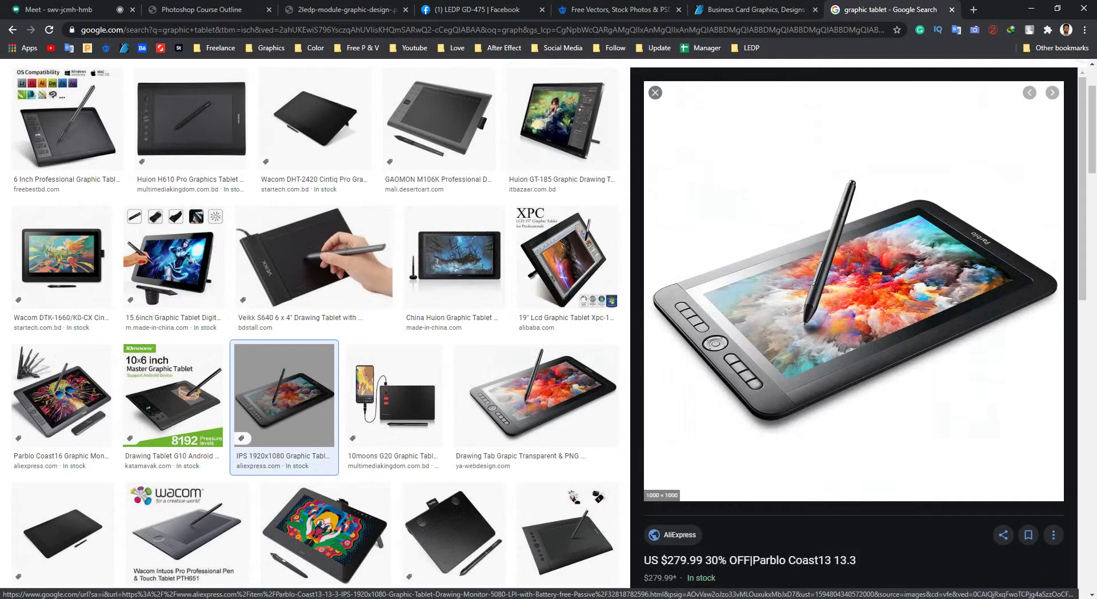
click(656, 92)
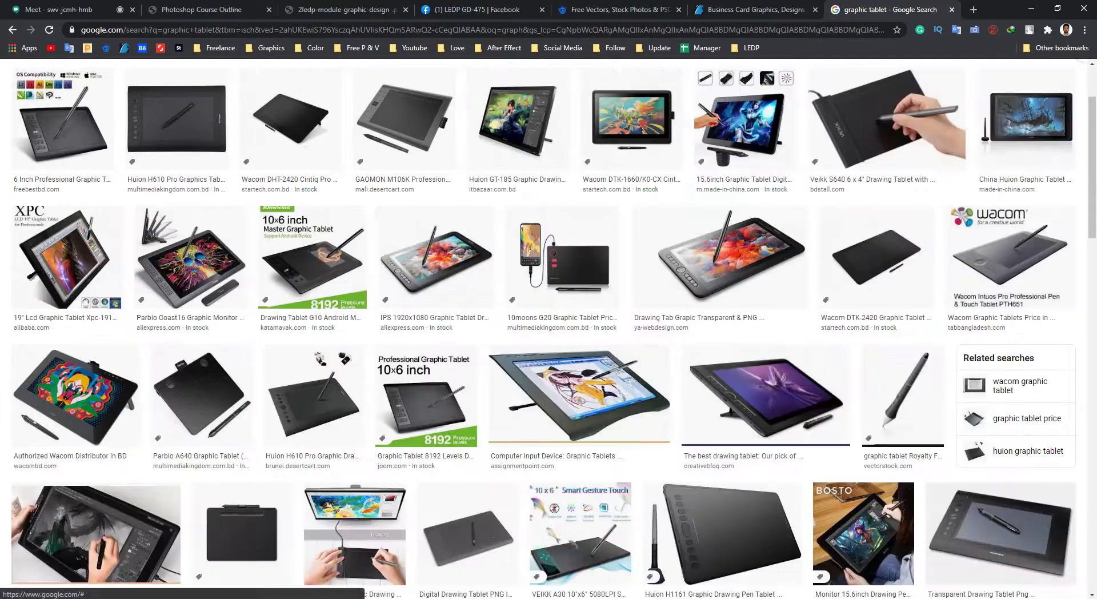
click(199, 395)
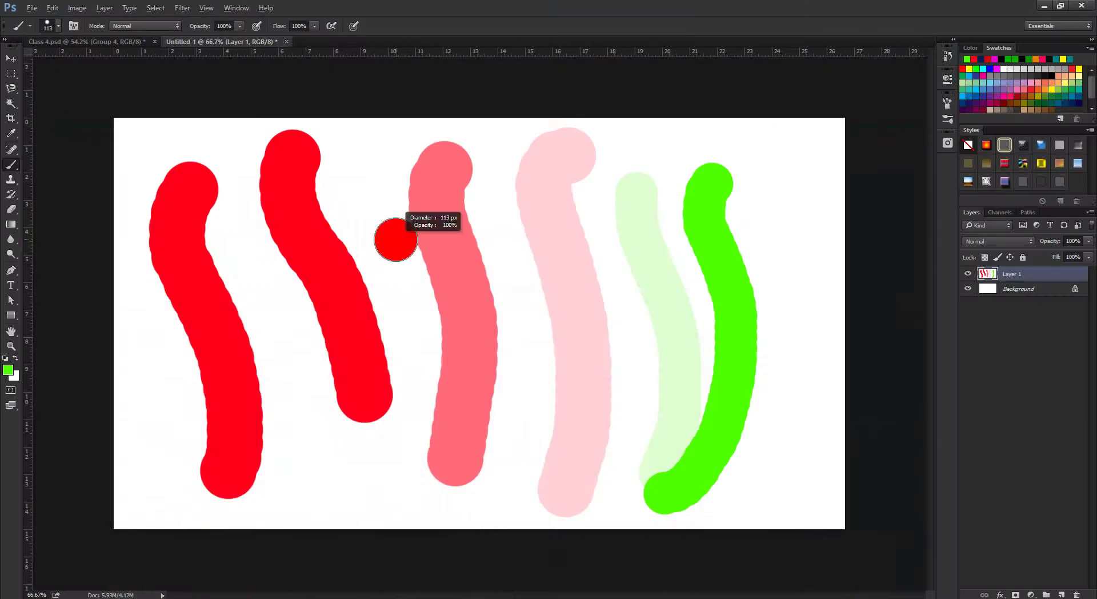
Shrink the brush, admit the waiting person into the video meeting, and return to Photoshop.
mouse_move(396, 238)
mouse_down()
mouse_move(373, 175)
mouse_move(373, 504)
mouse_move(354, 516)
mouse_up()
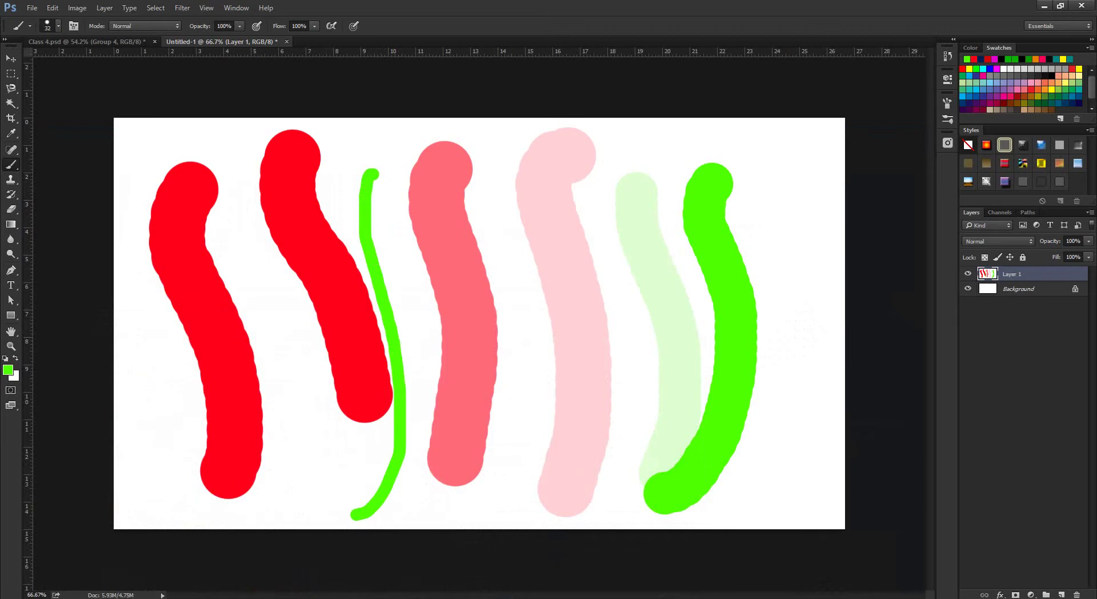
click(178, 597)
click(114, 563)
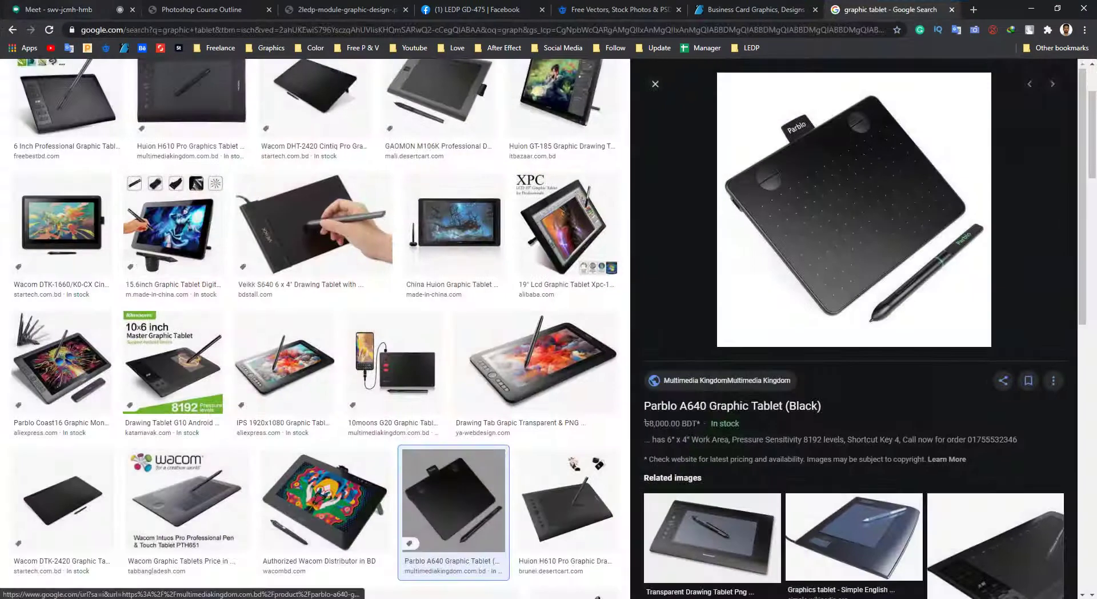
key(ctrl+1)
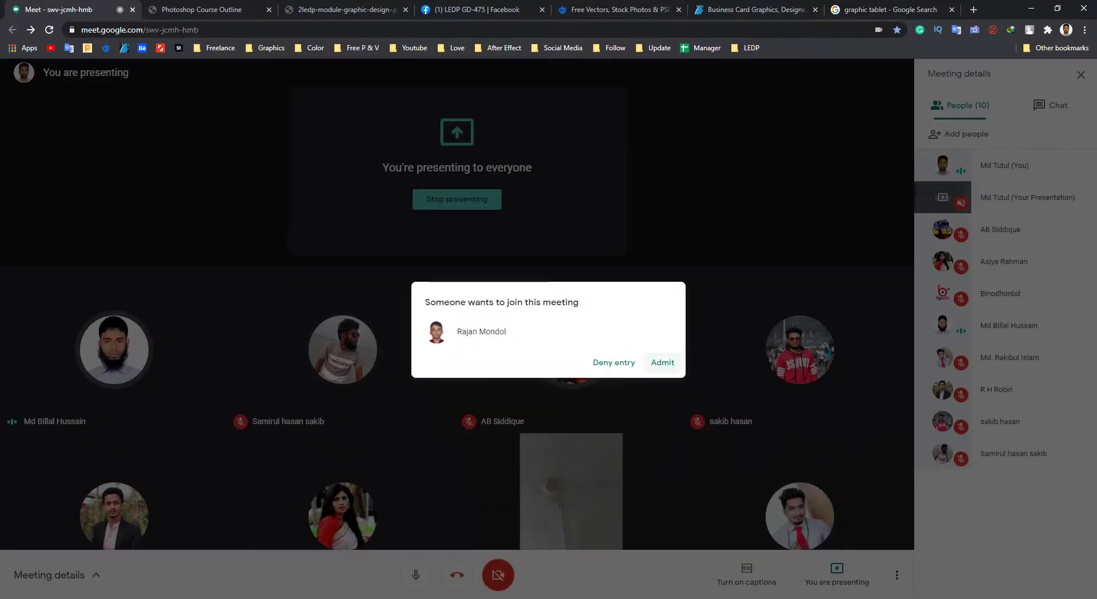
click(662, 362)
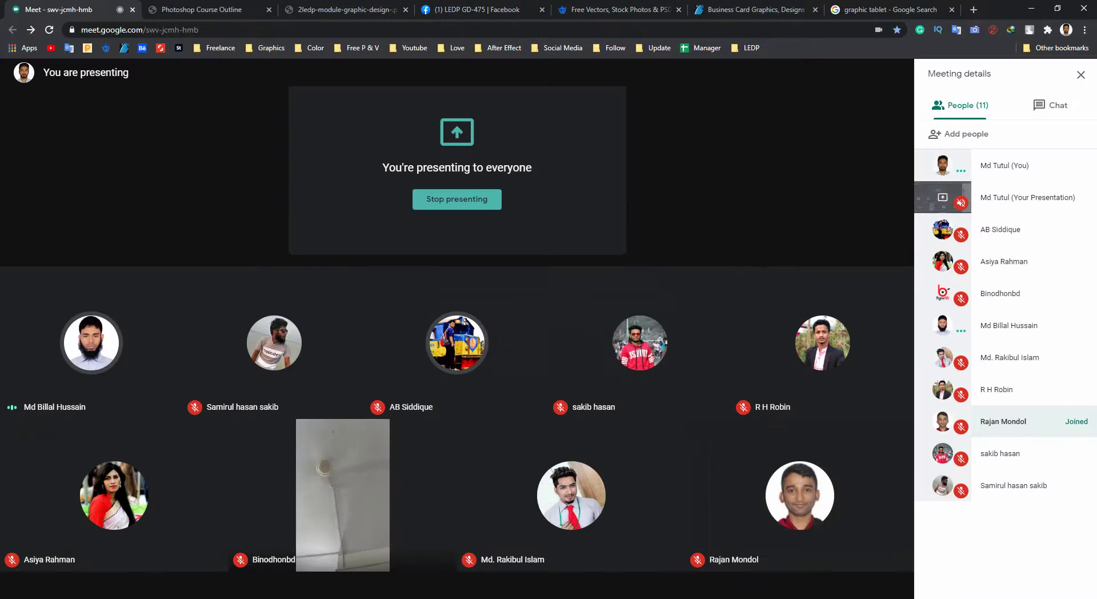
click(1032, 8)
drag(599, 247, 617, 239)
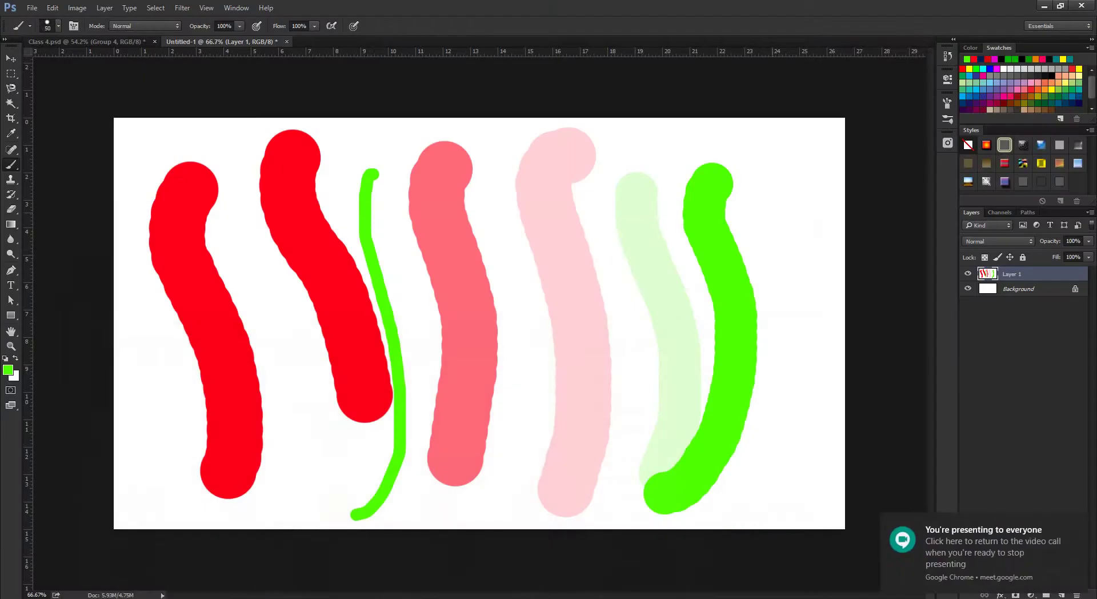
Enable airbrush build-up, paint one more thin green stroke, then select all and delete Layer 1's strokes.
mouse_move(760, 213)
mouse_down()
mouse_move(780, 178)
mouse_move(767, 443)
mouse_move(715, 503)
mouse_up()
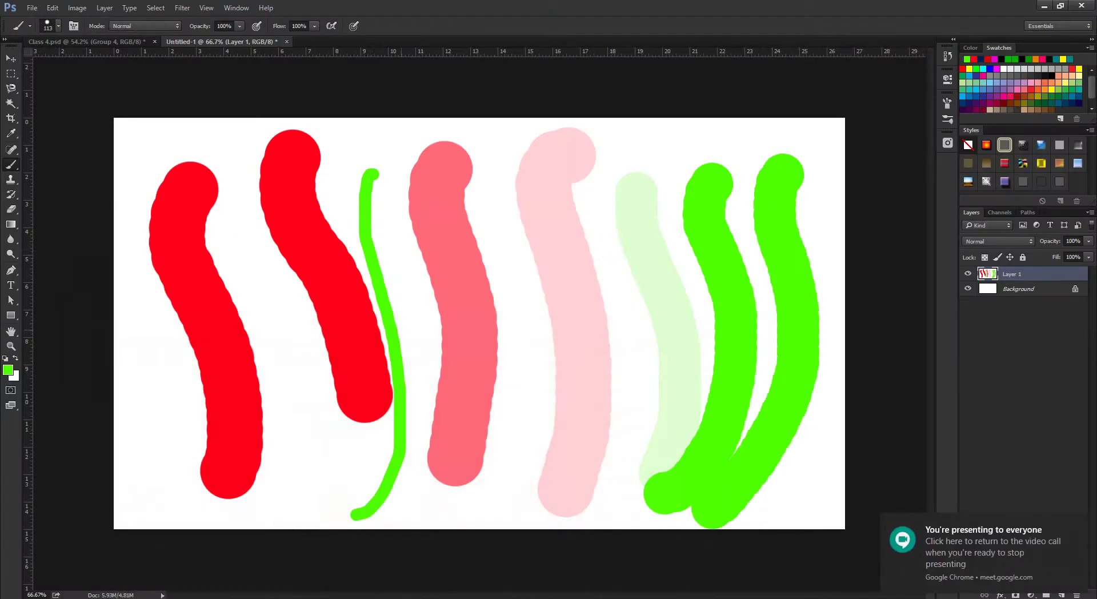
click(257, 25)
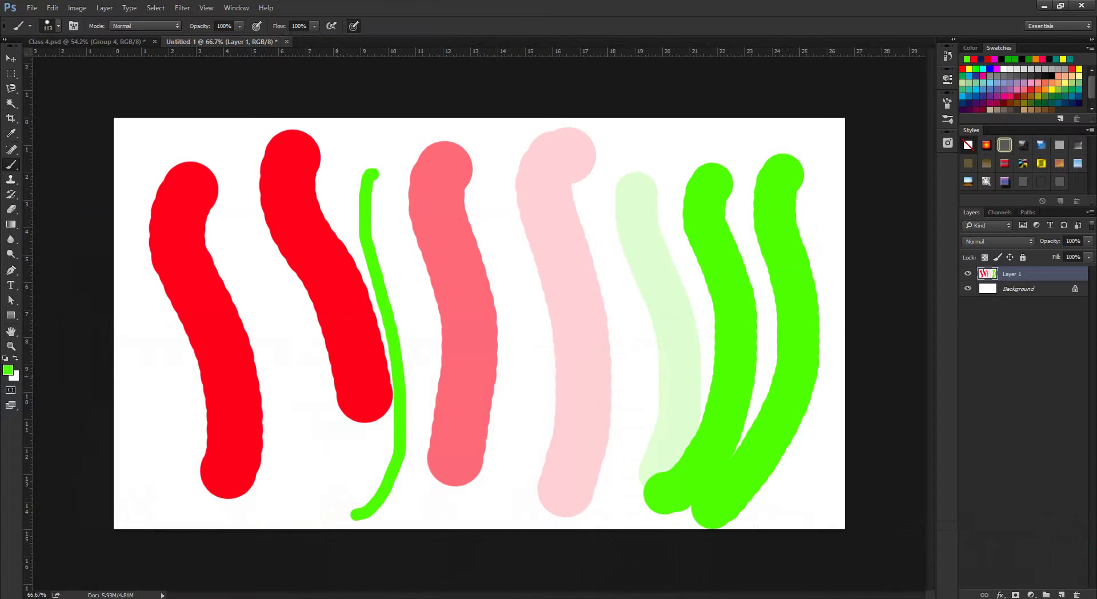
drag(309, 350, 283, 350)
mouse_move(262, 255)
mouse_down()
mouse_move(252, 292)
mouse_move(293, 479)
mouse_up()
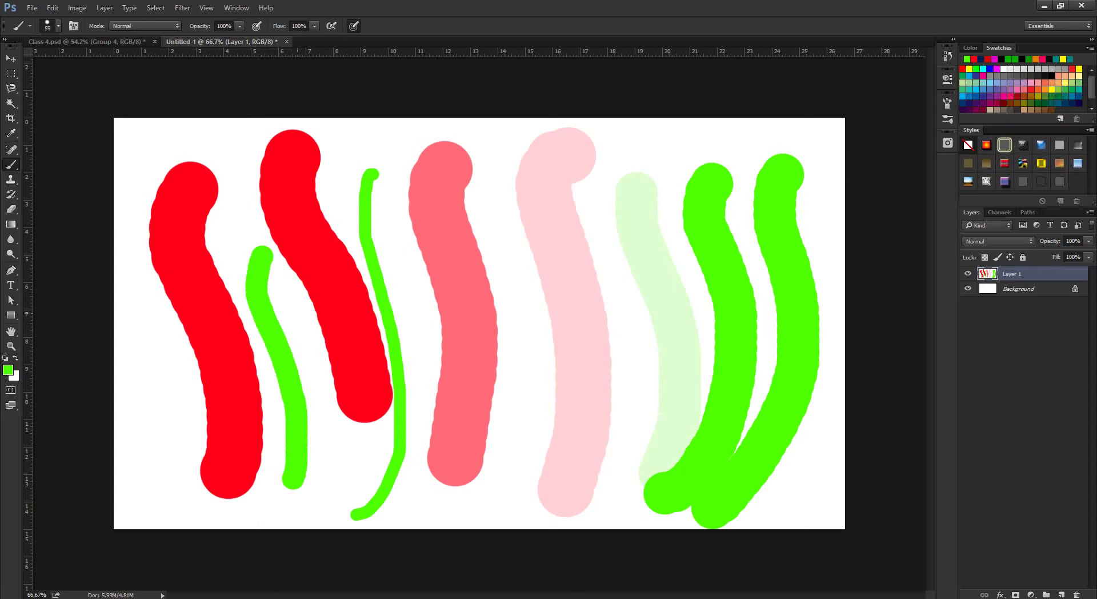
drag(311, 319, 311, 319)
key(ctrl+a)
key(Delete)
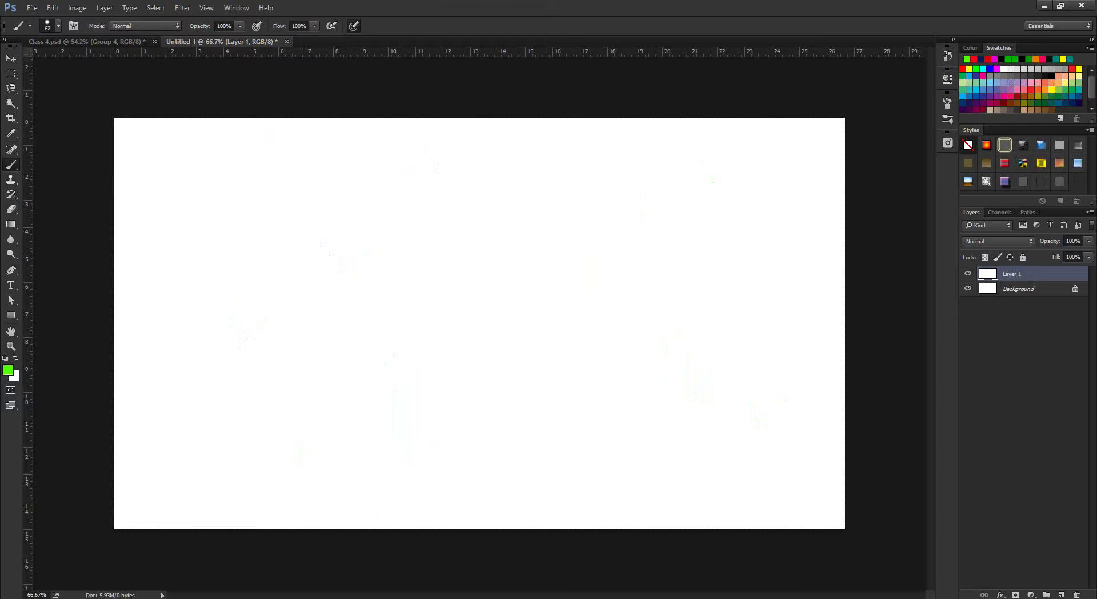
Choose the soft round brush and enlarge it to 260 px.
click(58, 26)
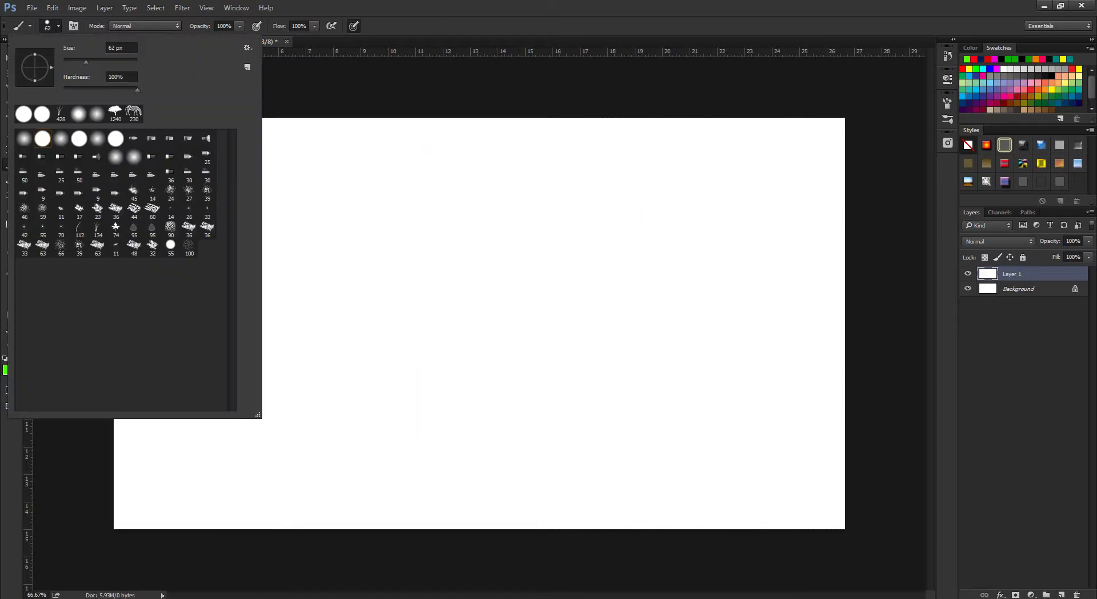
click(24, 138)
key(Return)
mouse_move(267, 252)
mouse_down()
mouse_move(214, 223)
mouse_move(246, 331)
mouse_move(239, 486)
mouse_up()
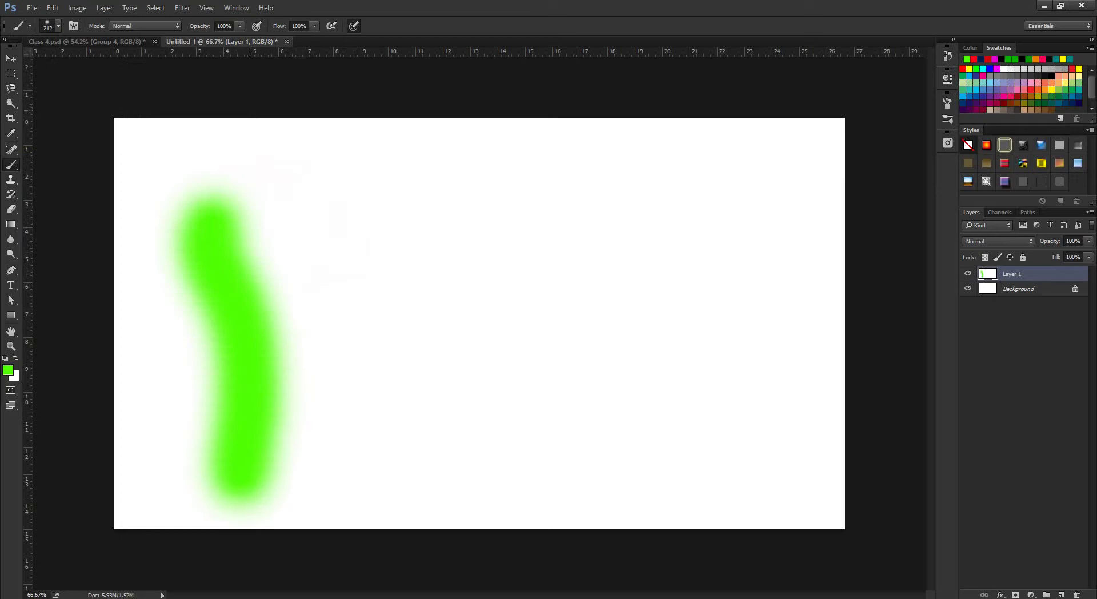
Paint a lighter green stroke at about 35% flow, then reset flow to 100%.
click(58, 26)
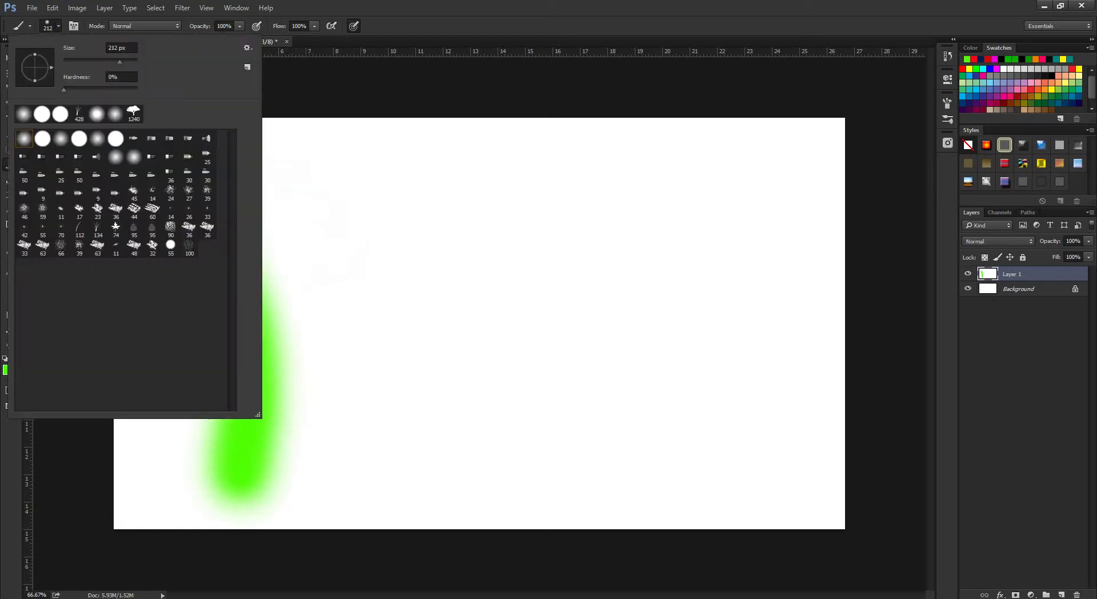
key(Escape)
drag(315, 38, 277, 39)
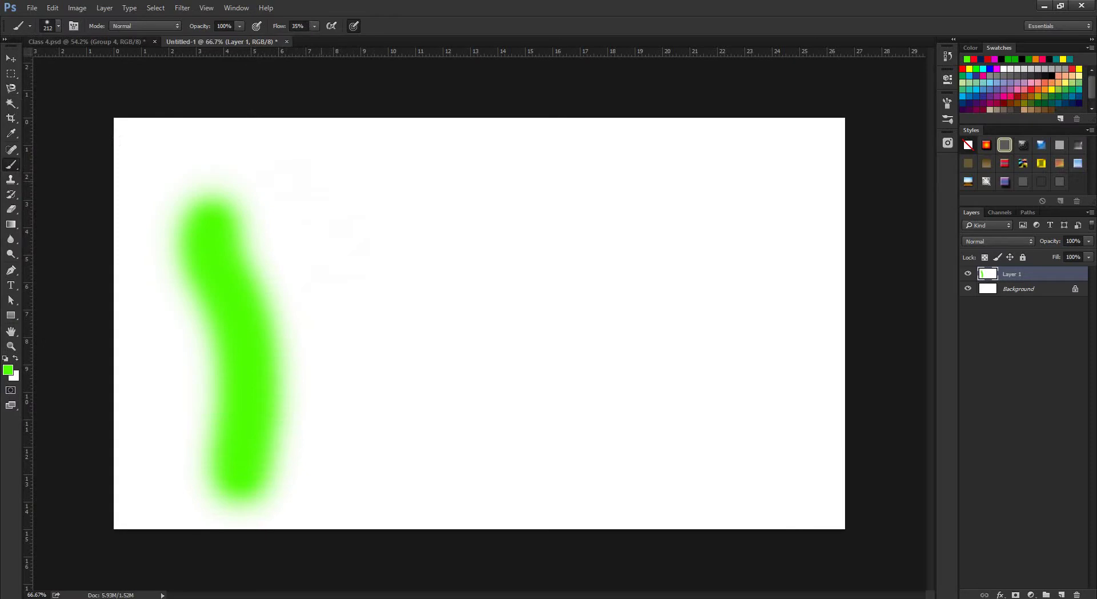
mouse_move(331, 168)
mouse_down()
mouse_move(374, 263)
mouse_move(371, 492)
mouse_up()
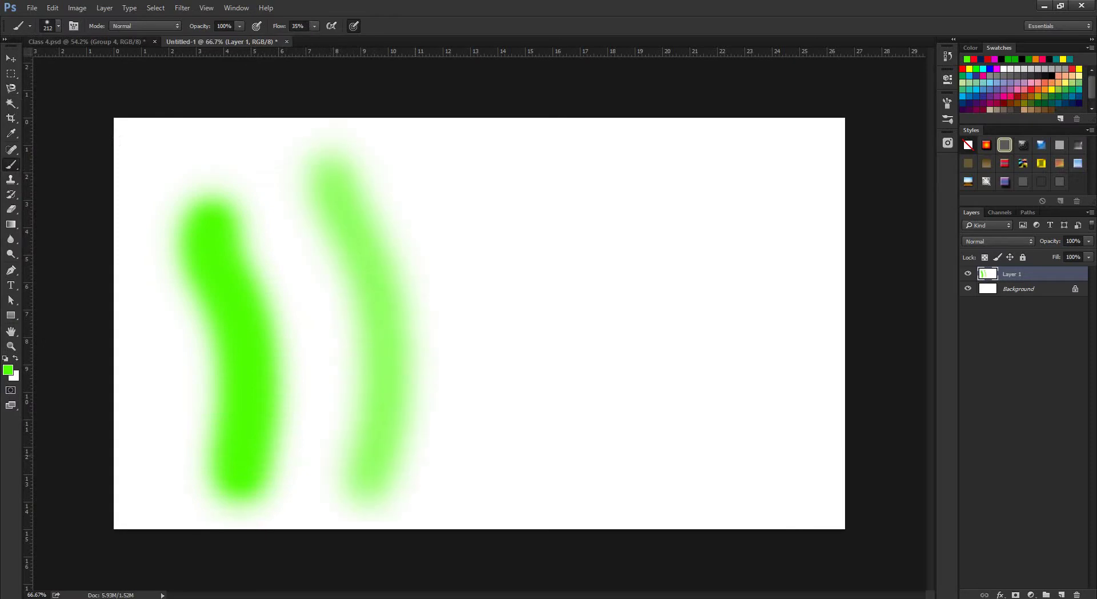
scroll(479, 323, up, 8)
scroll(479, 323, down, 10)
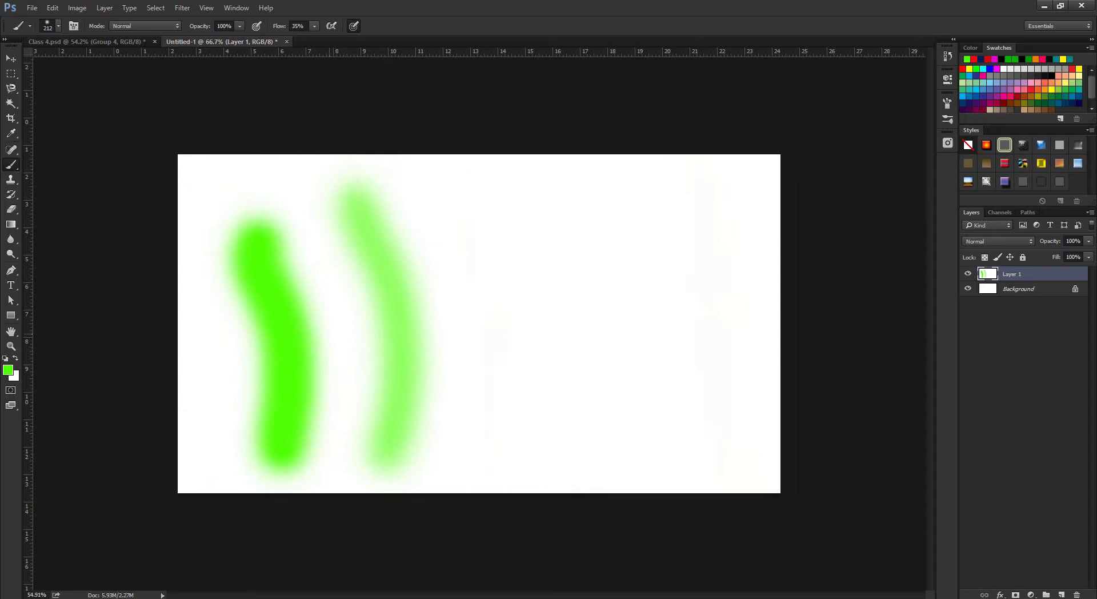
scroll(478, 323, up, 3)
click(315, 26)
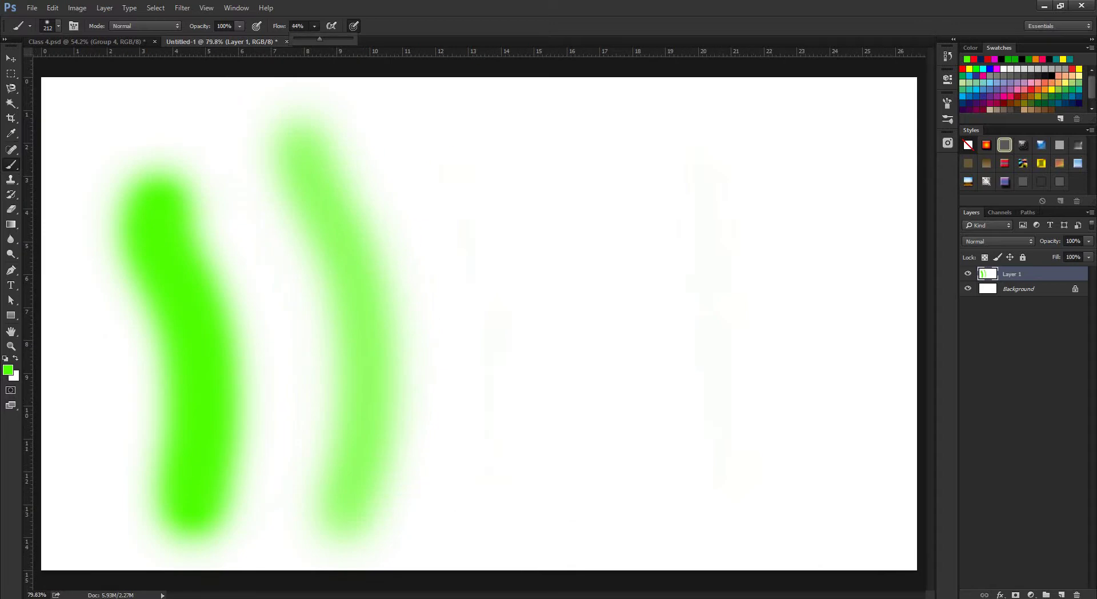
drag(313, 39, 351, 39)
Clear the green flow-test strokes from Layer 1.
key(ctrl+a)
scroll(484, 325, down, 2)
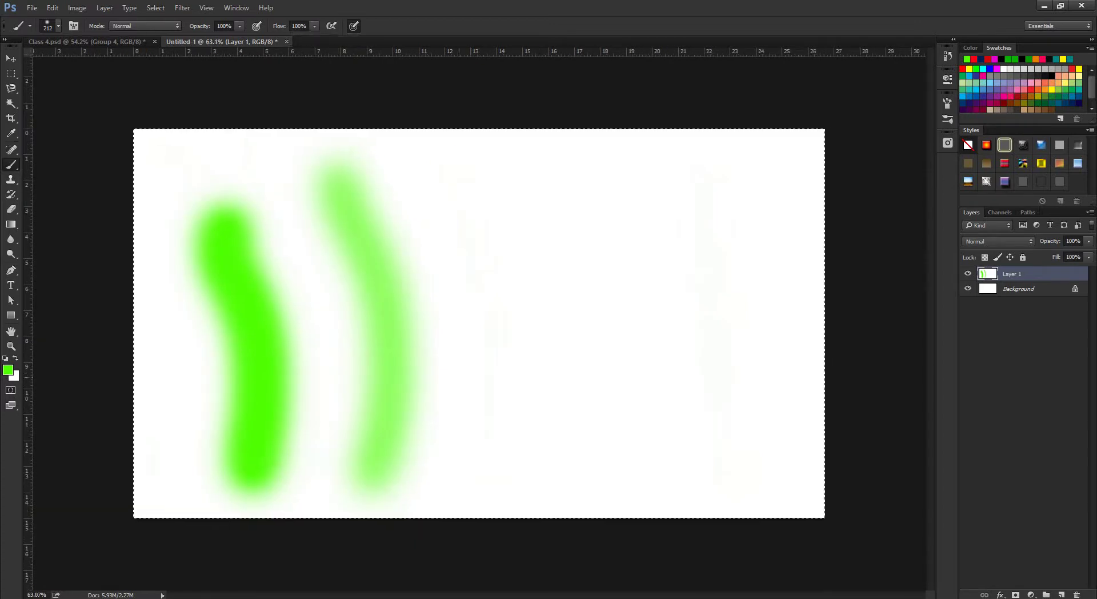
key(ctrl+d)
key(Delete)
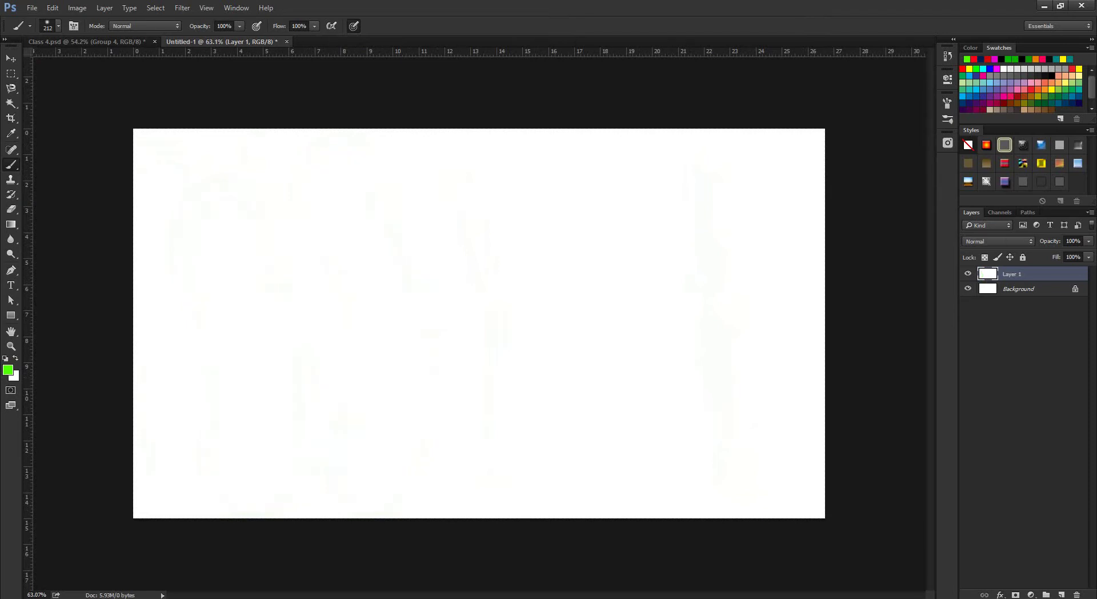
Switch the brush preset view to large thumbnails and back to small thumbnails.
right_click(11, 164)
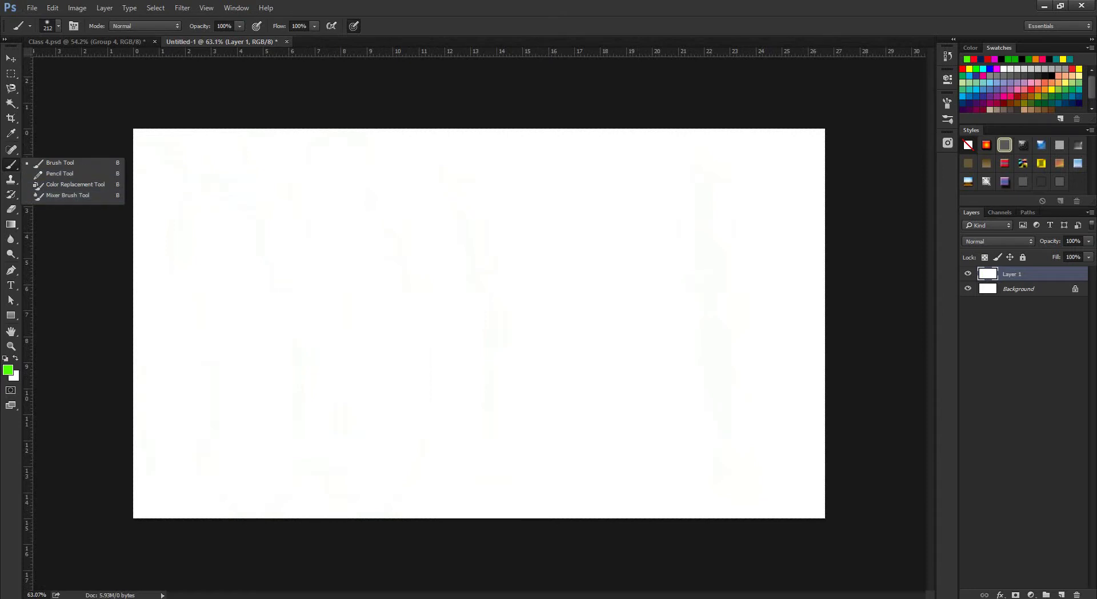
click(58, 26)
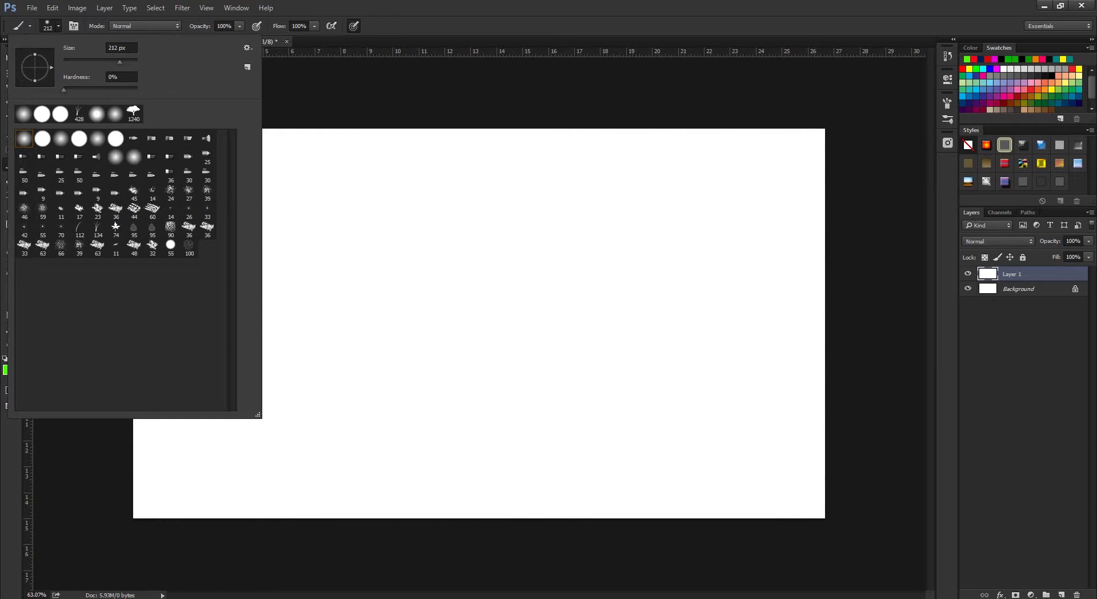
click(248, 47)
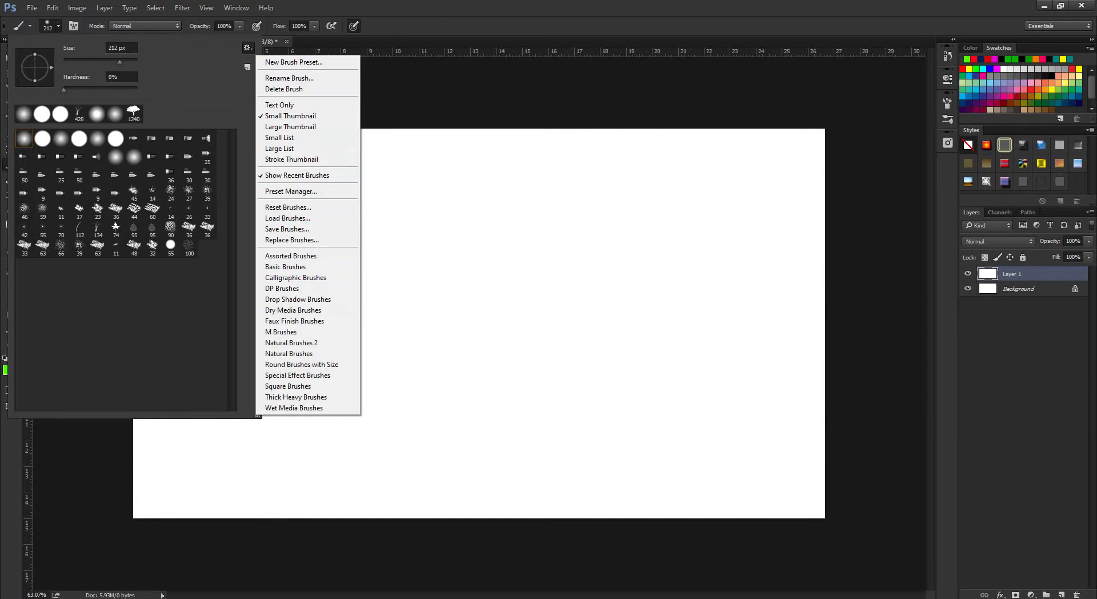
click(290, 126)
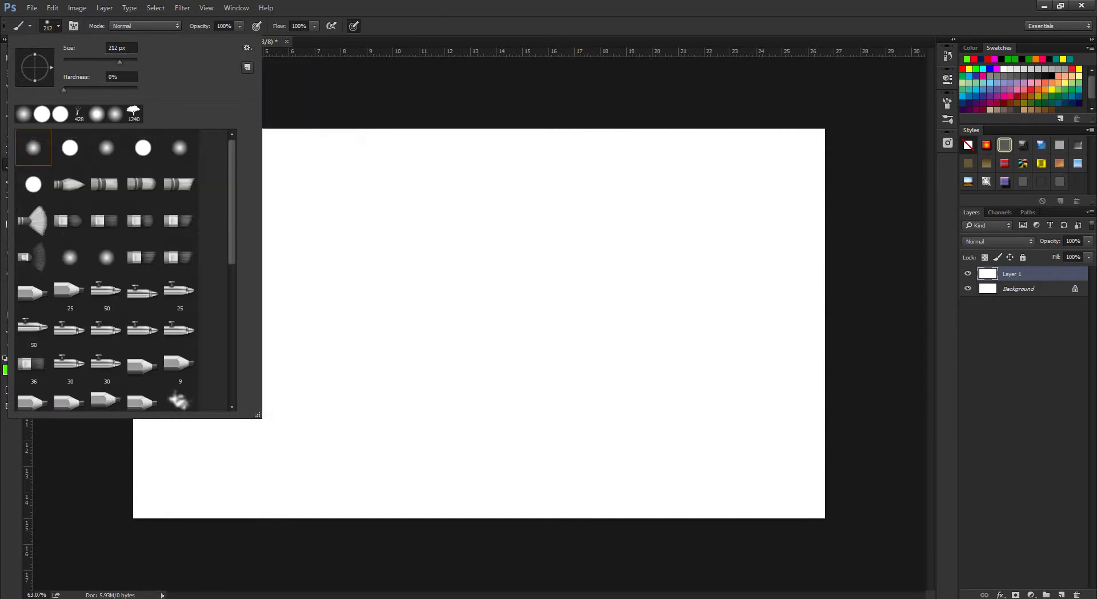
scroll(122, 268, down, 4)
click(247, 48)
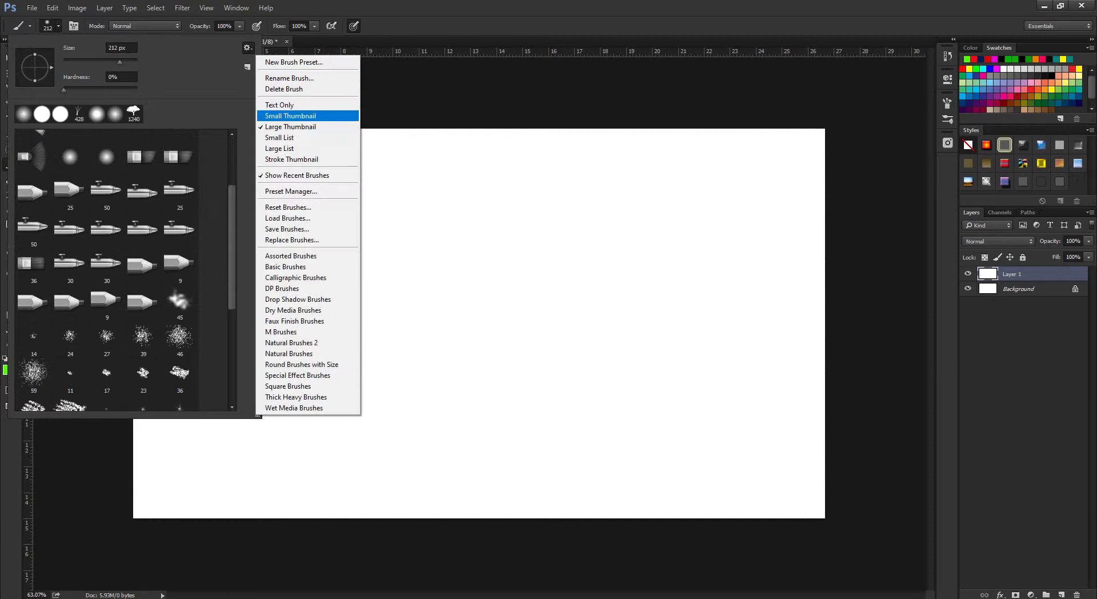
click(290, 116)
Replace the current brushes with the Calligraphic Brushes set and pick the 20 px brush.
click(247, 48)
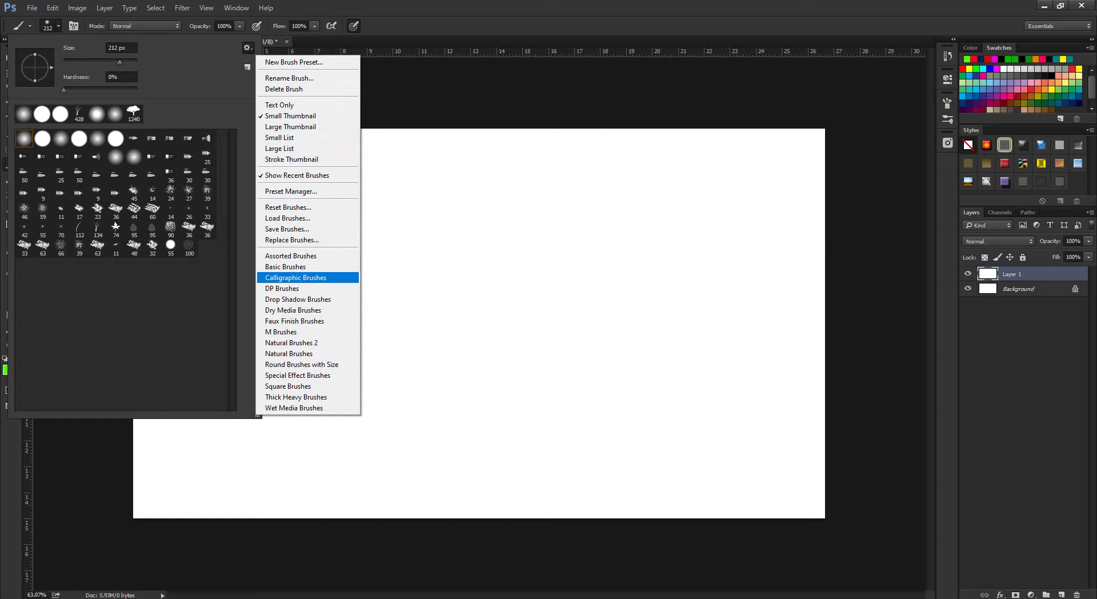
click(296, 277)
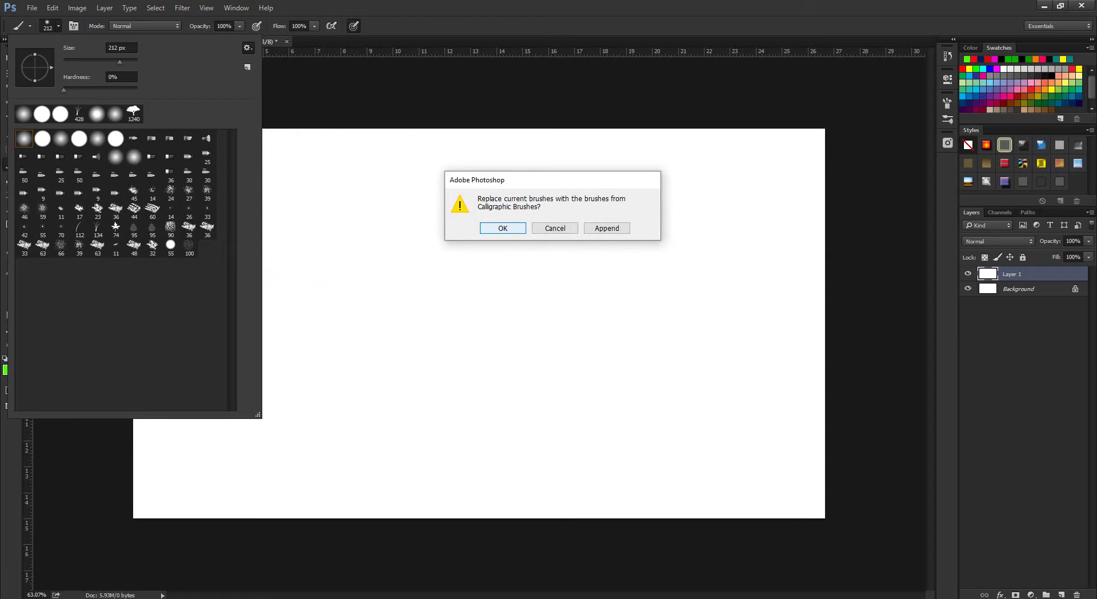
key(Return)
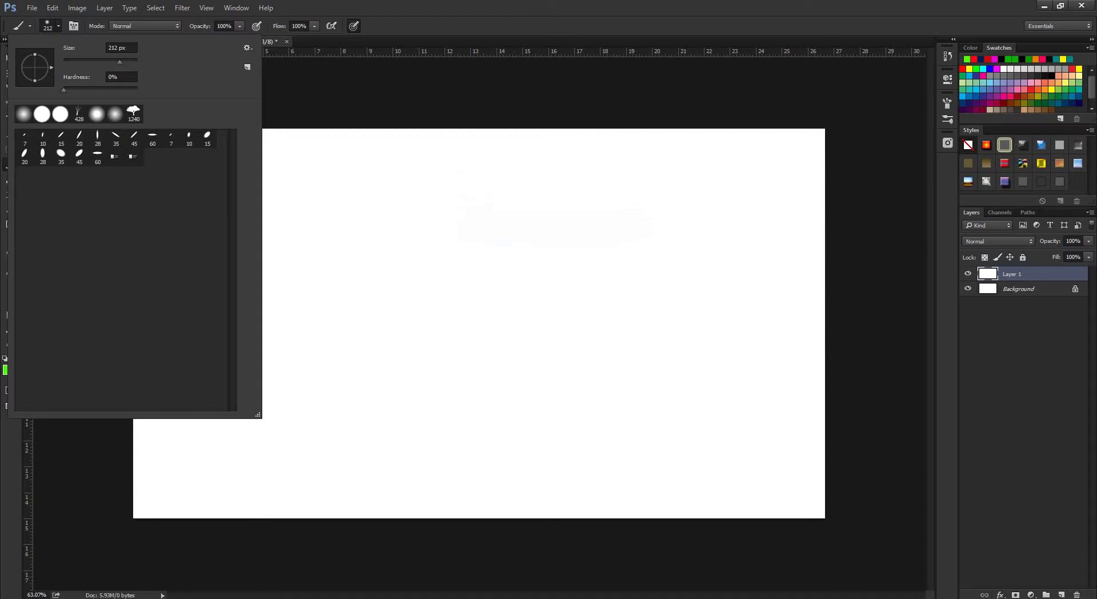
click(25, 154)
Sketch freehand green curves, zigzags, diagonals and a hooked loop across the canvas.
key(Return)
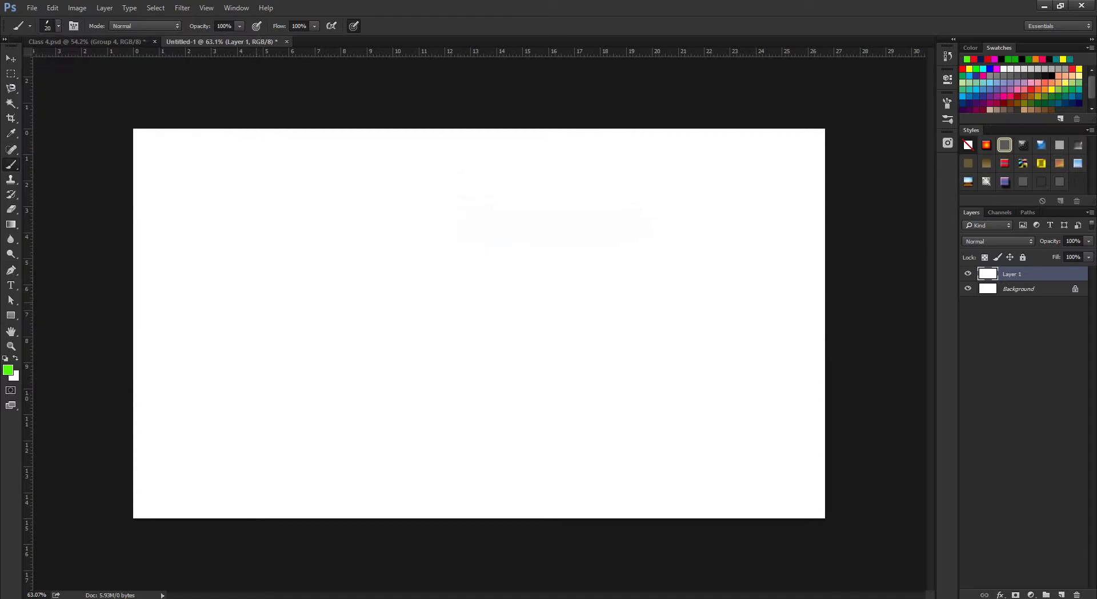
mouse_move(289, 274)
mouse_down()
mouse_move(267, 302)
mouse_move(384, 396)
mouse_move(427, 200)
mouse_up()
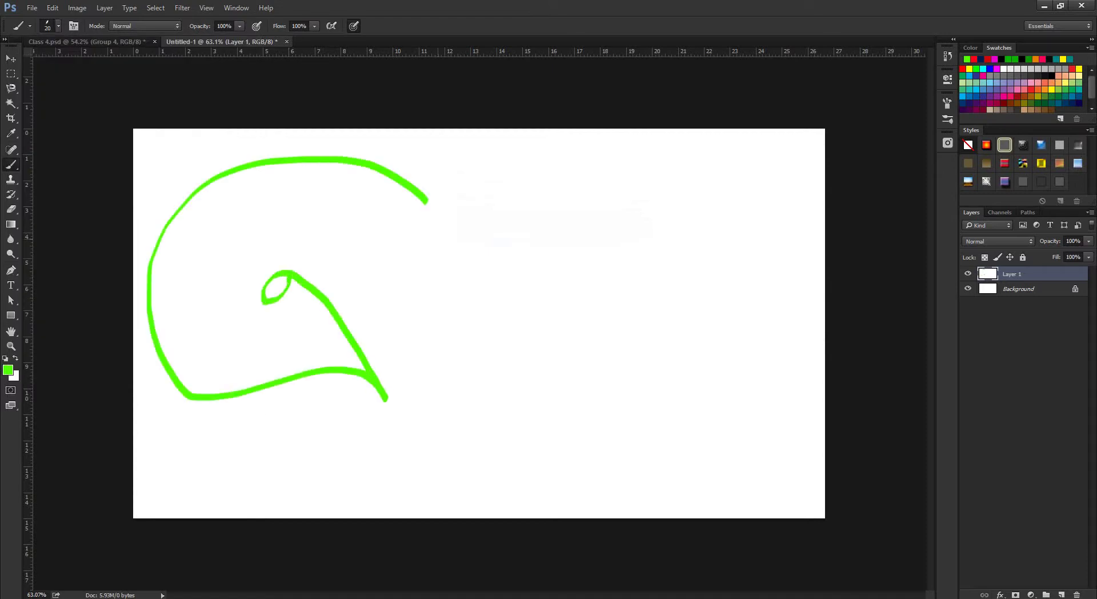
mouse_move(307, 282)
mouse_down()
mouse_move(427, 200)
mouse_move(513, 313)
mouse_up()
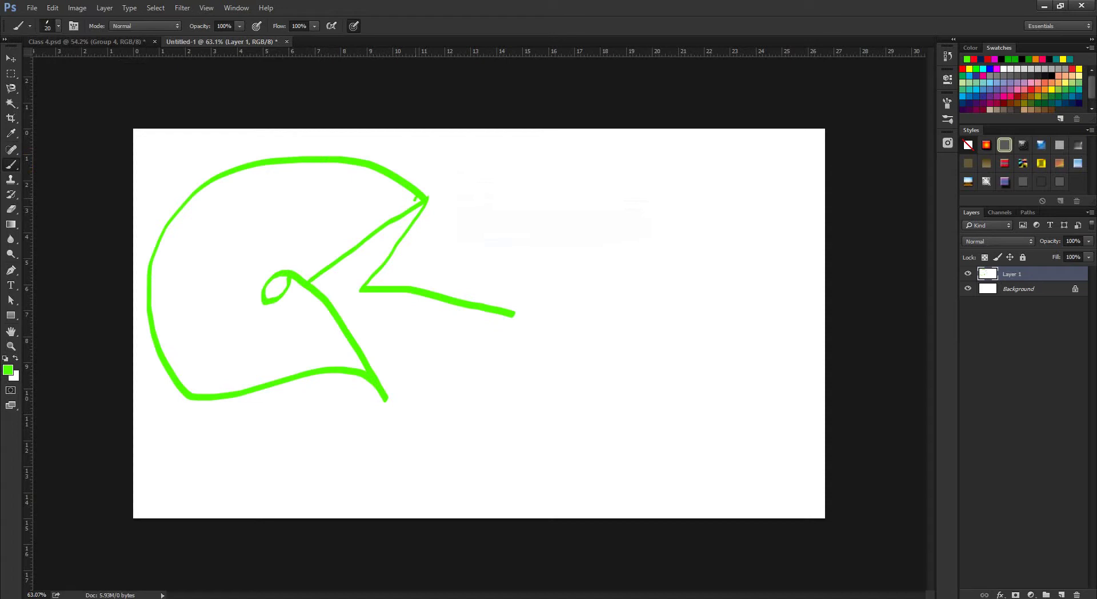
drag(423, 201, 527, 346)
drag(438, 173, 633, 438)
mouse_move(424, 198)
mouse_down()
mouse_move(526, 129)
mouse_move(612, 179)
mouse_move(651, 228)
mouse_up()
mouse_move(547, 129)
mouse_down()
mouse_move(537, 201)
mouse_move(631, 217)
mouse_up()
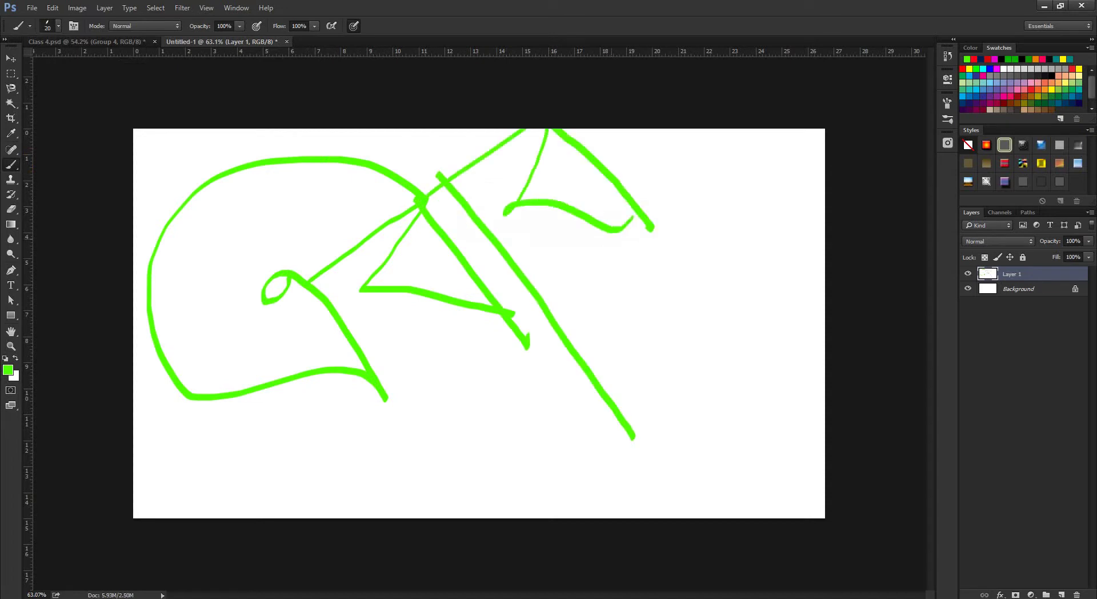
mouse_move(578, 241)
mouse_down()
mouse_move(609, 254)
mouse_move(564, 250)
mouse_up()
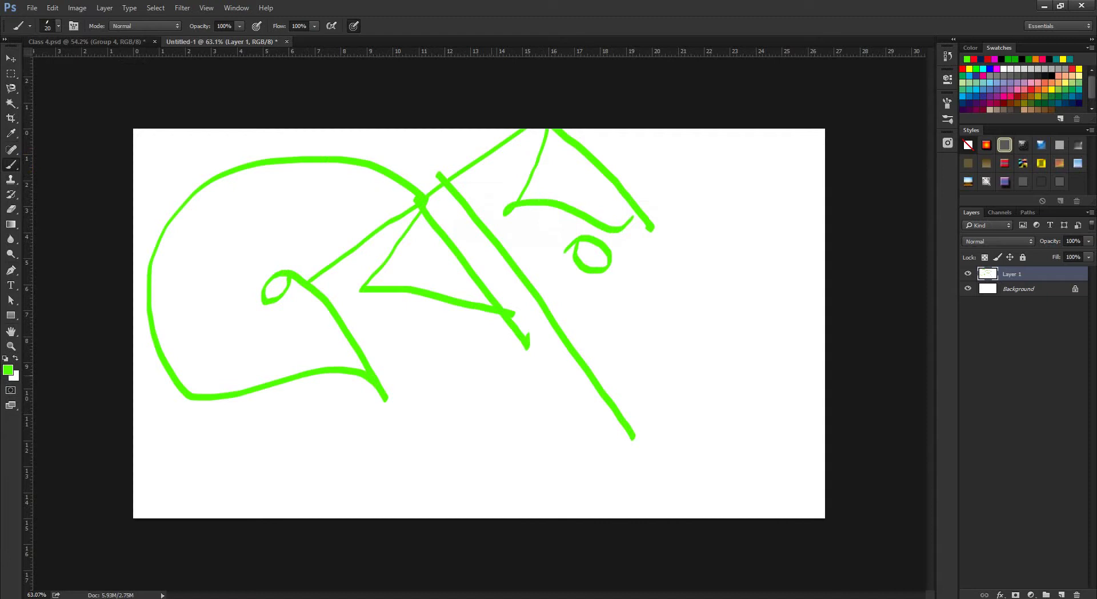
Zoom the canvas out and switch to the Chrome browser window.
scroll(478, 324, down, 2)
scroll(478, 324, up, 4)
scroll(478, 323, down, 3)
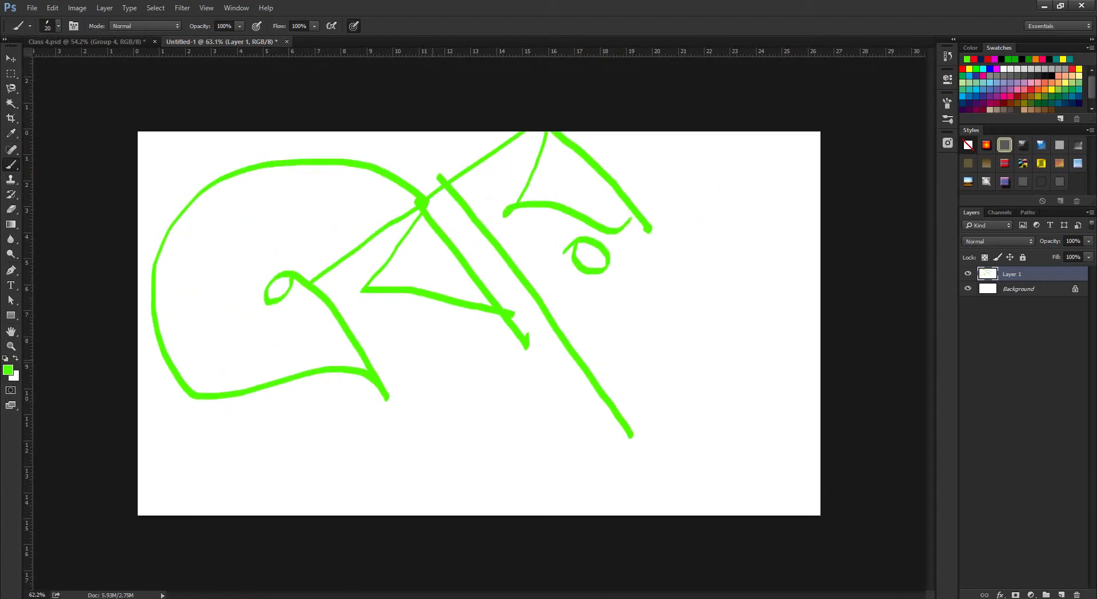
scroll(478, 323, down, 3)
scroll(478, 323, up, 3)
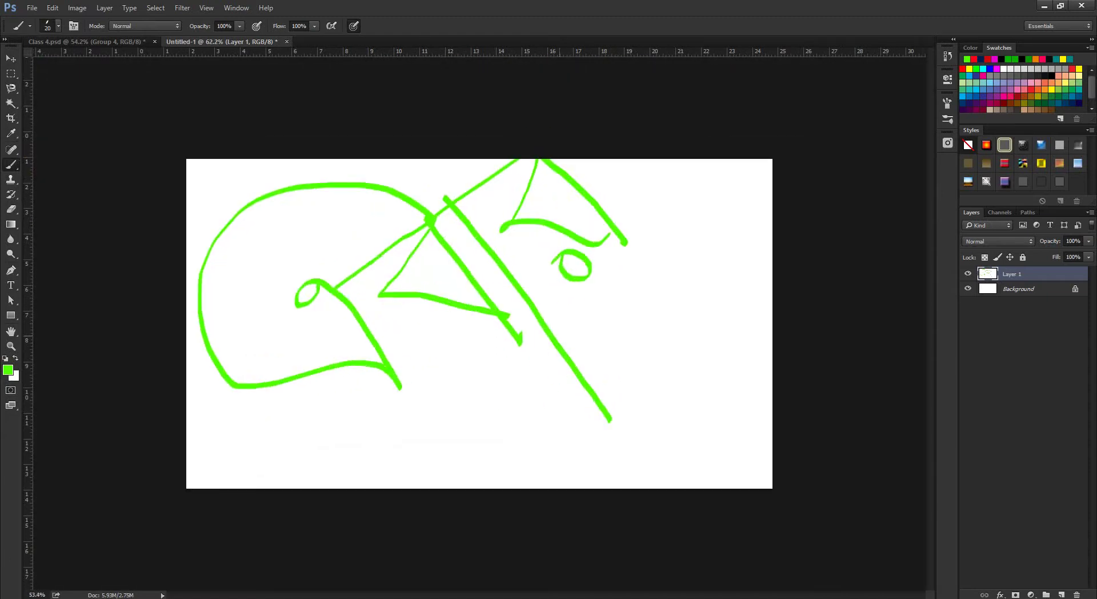
scroll(478, 323, down, 1)
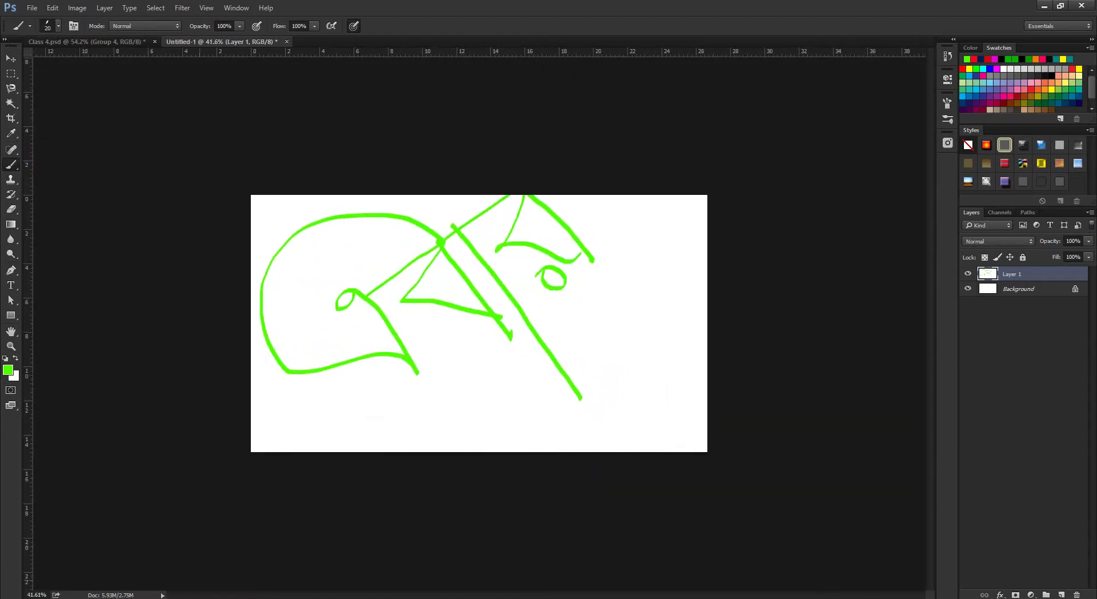
click(115, 557)
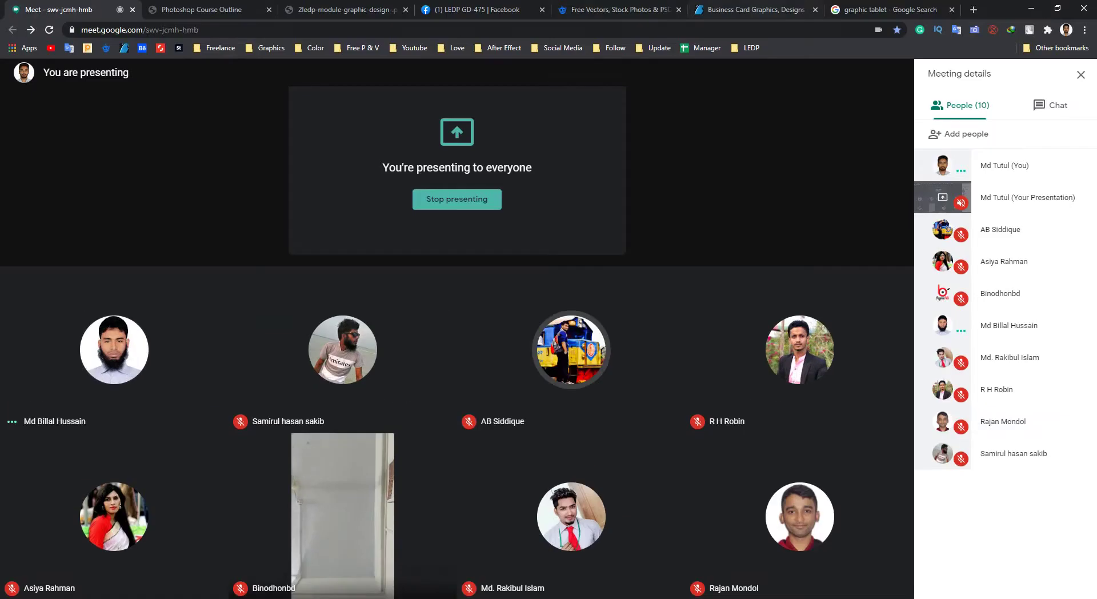
Replace the graphic tablet search with a 'bangal typhogrphy' image search.
click(884, 9)
scroll(451, 514, up, 2)
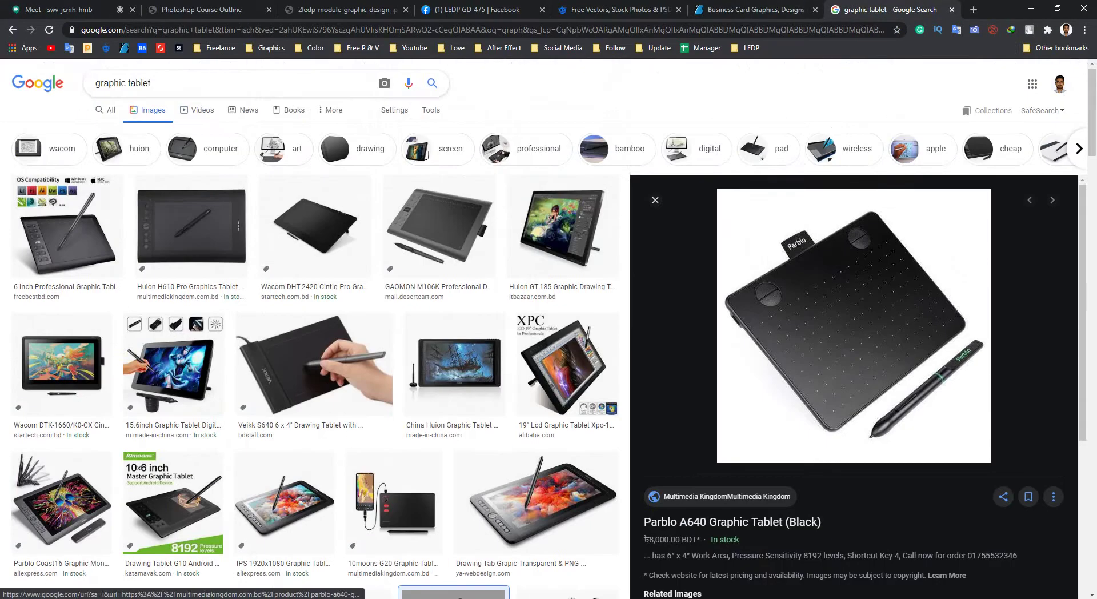
text(/)
text(bang)
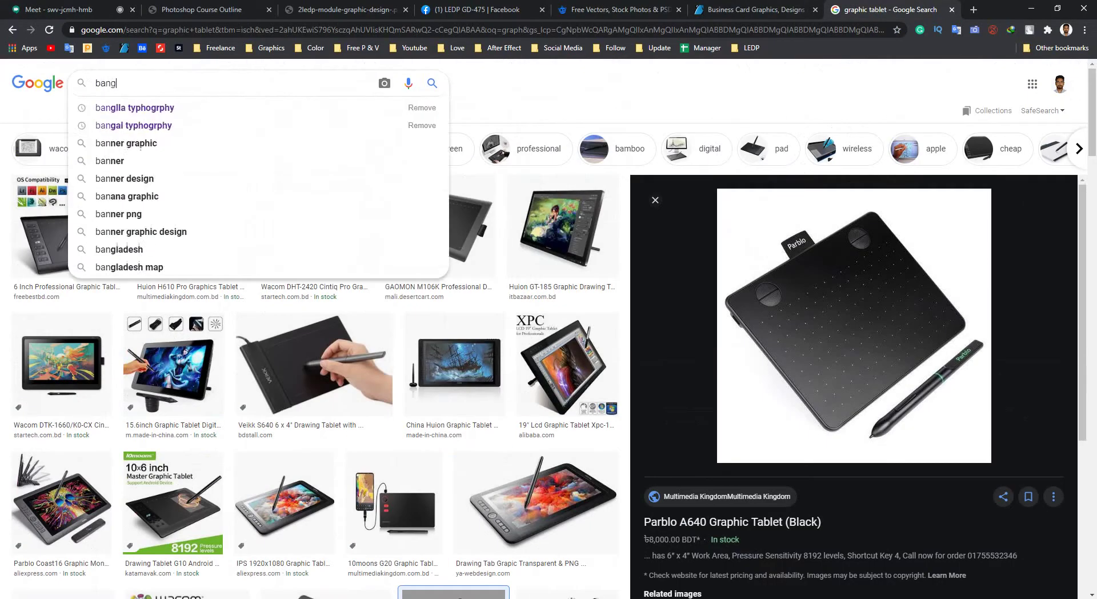
key(BackSpace)
key(Down)
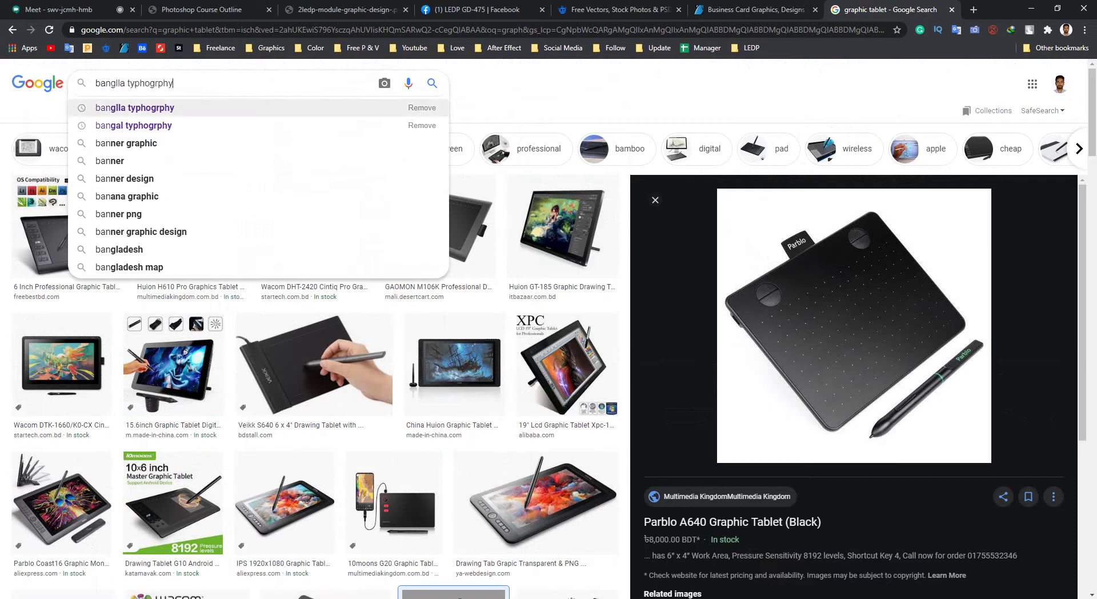
key(Down)
key(Down)
key(Up)
key(Return)
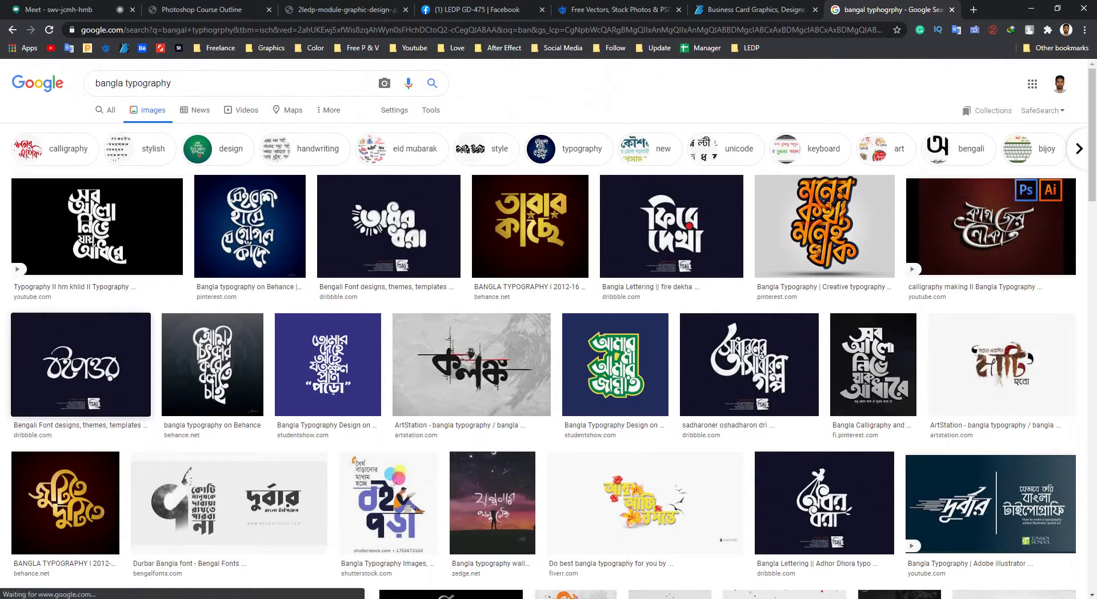
Preview the Bengali Font designs and fire dekha typography images.
click(80, 365)
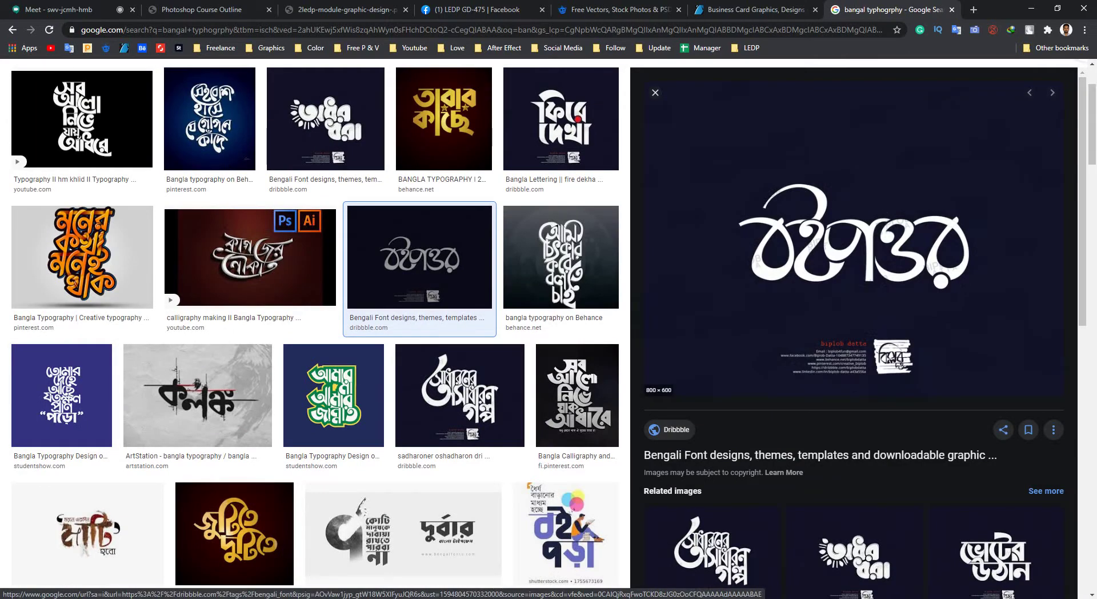
click(560, 119)
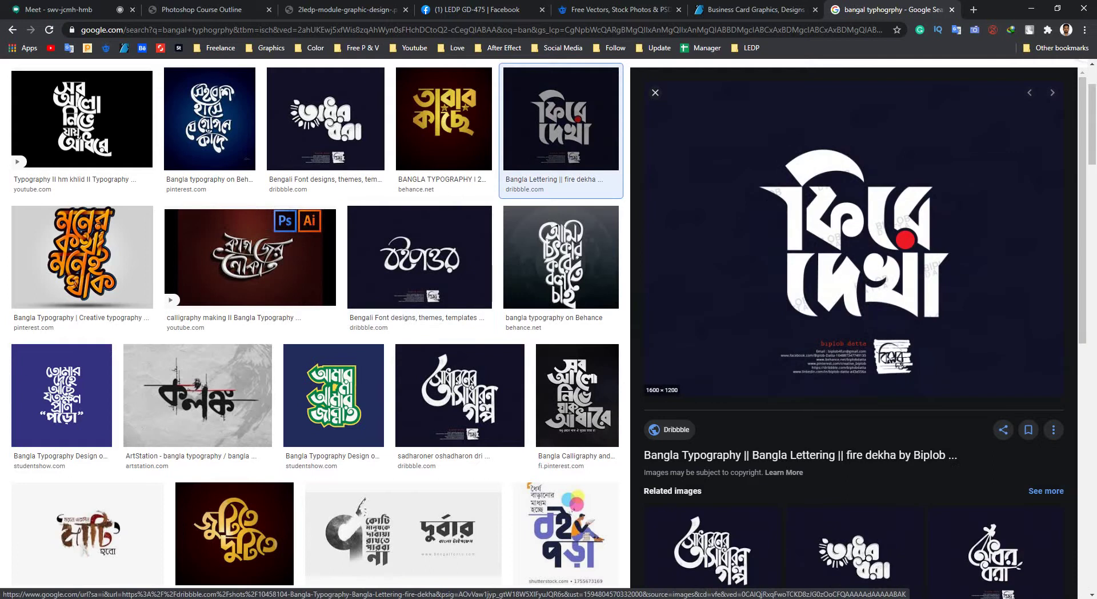
scroll(80, 229, up, 2)
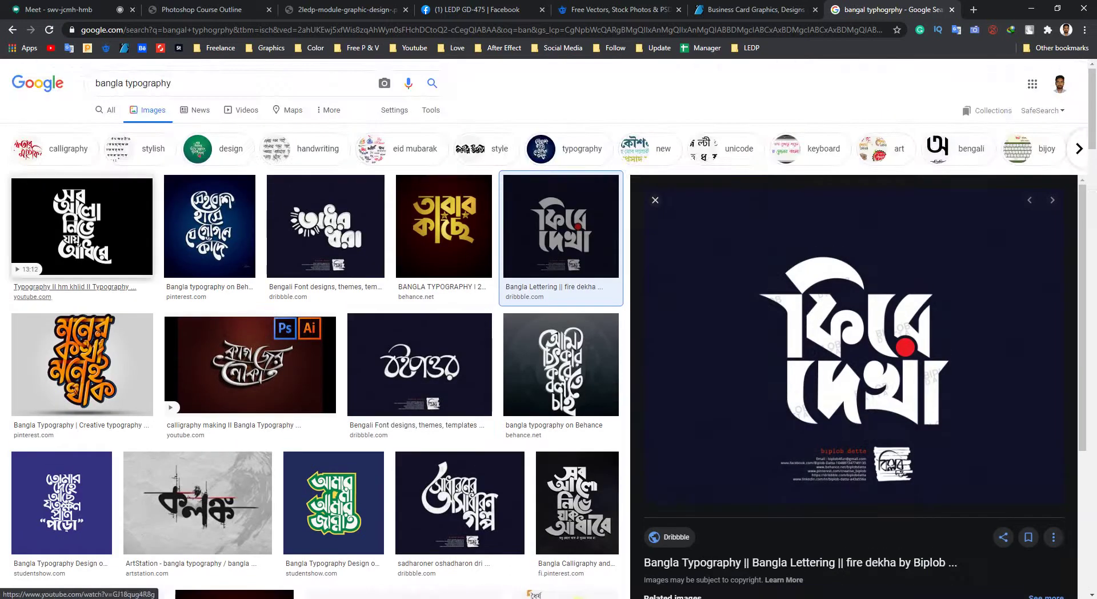
scroll(420, 229, down, 3)
click(420, 194)
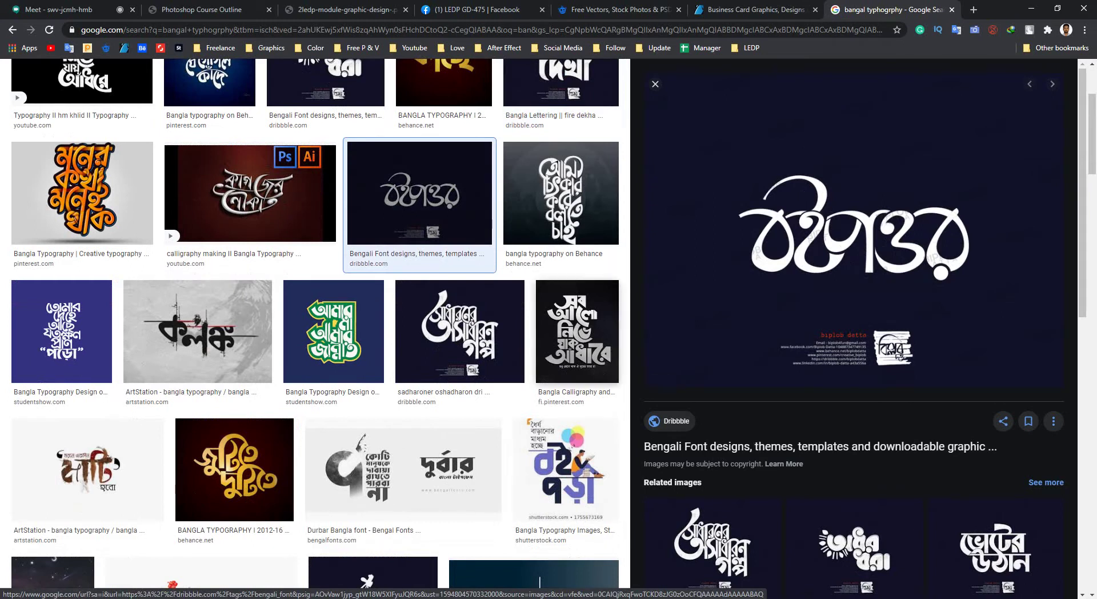
key(Escape)
scroll(926, 483, down, 3)
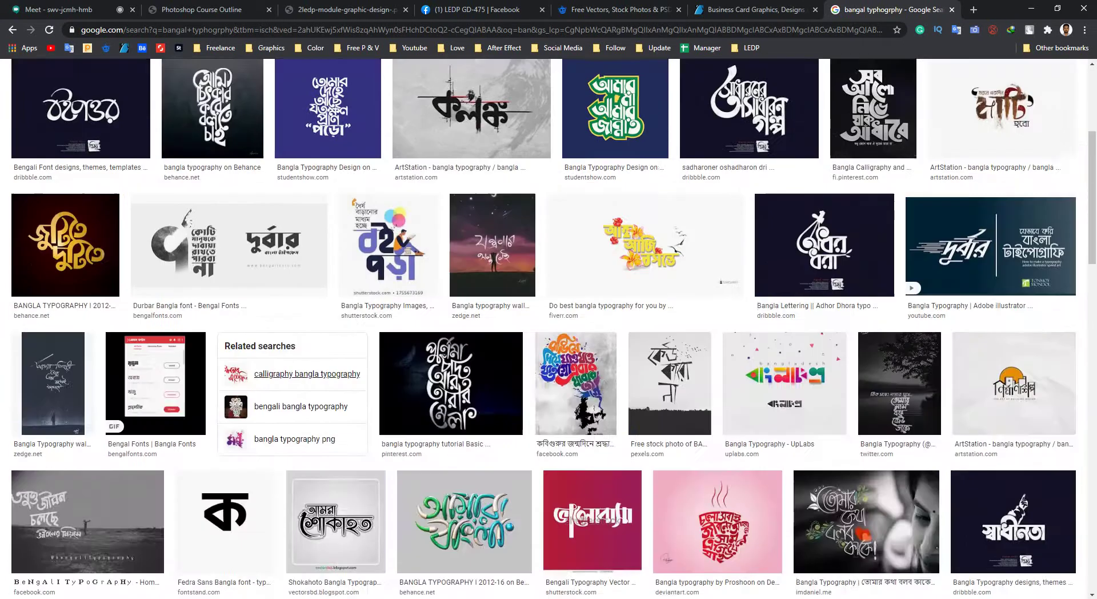
scroll(927, 482, up, 3)
scroll(927, 482, down, 5)
scroll(927, 483, down, 1)
Preview the colourful Facebook typography poster and the KORU নিউজ sketch image.
click(576, 267)
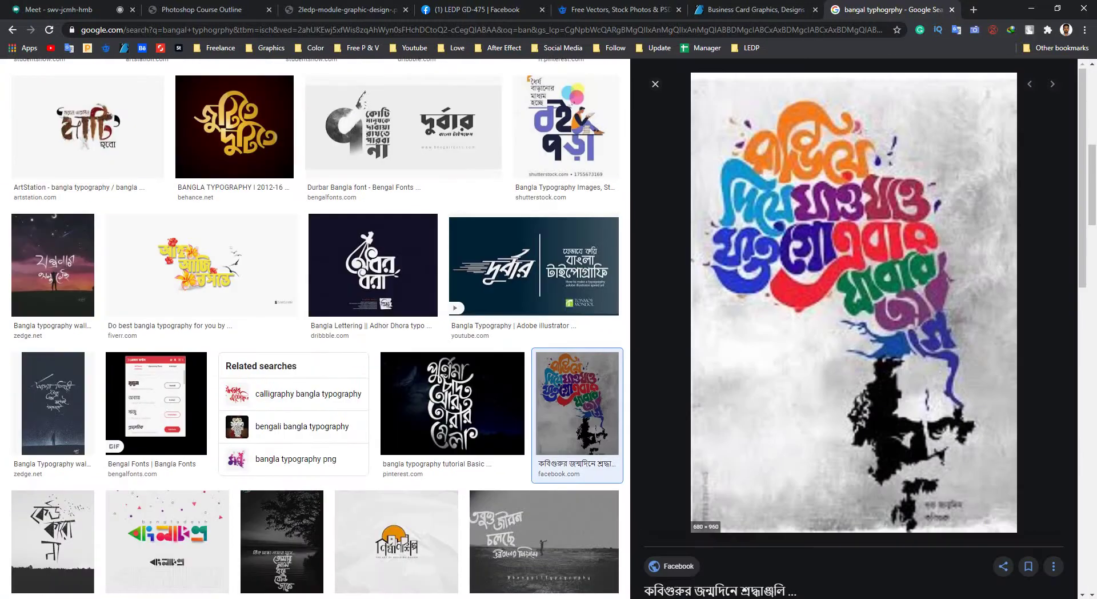
key(Escape)
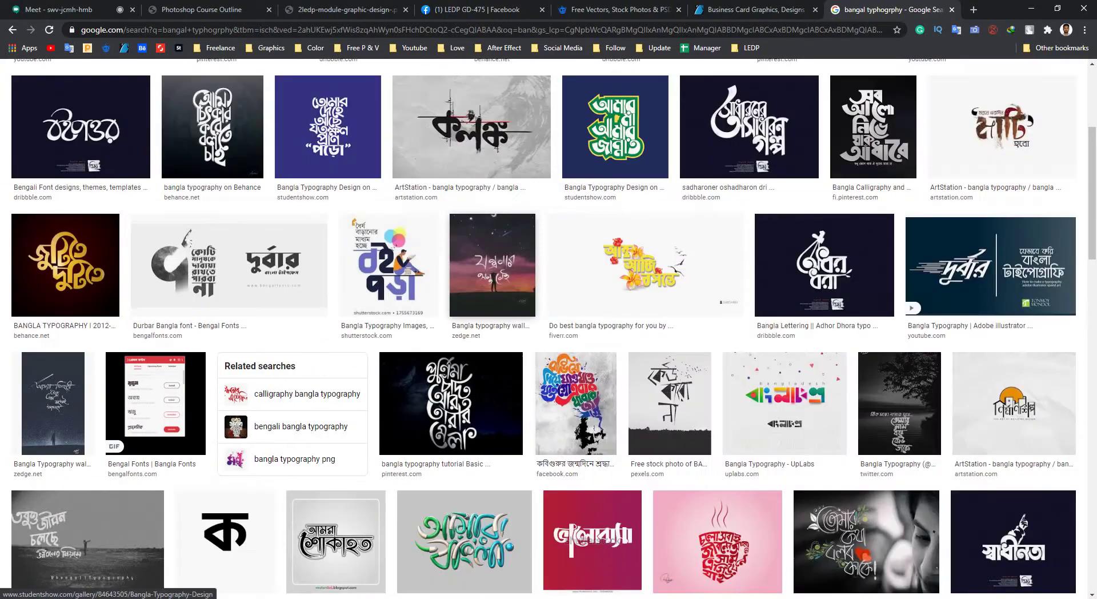
scroll(486, 109, down, 15)
scroll(486, 108, up, 3)
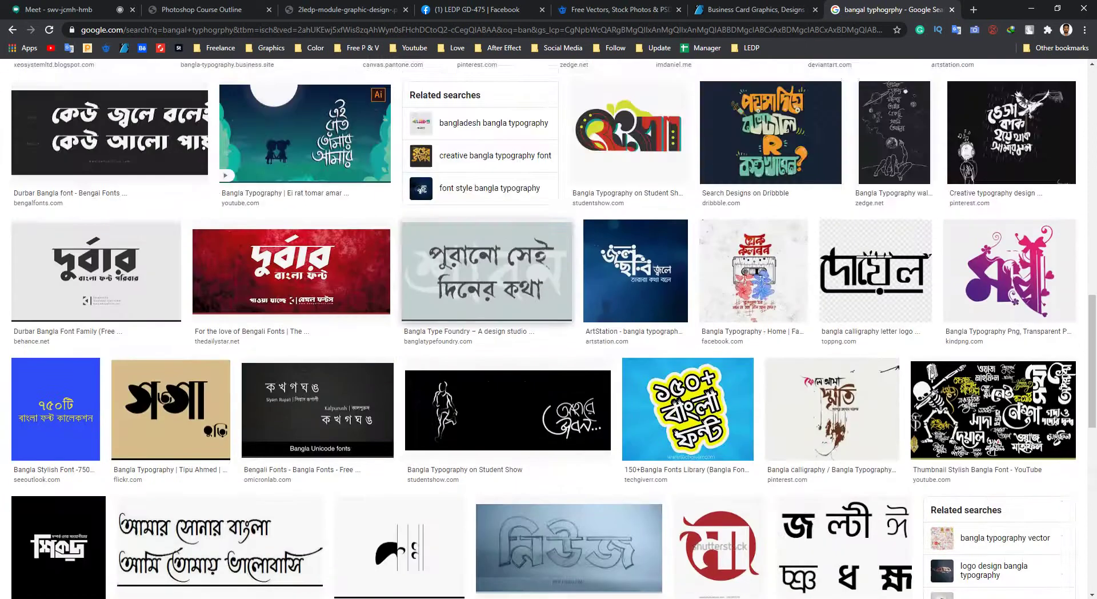
scroll(486, 109, down, 6)
click(569, 148)
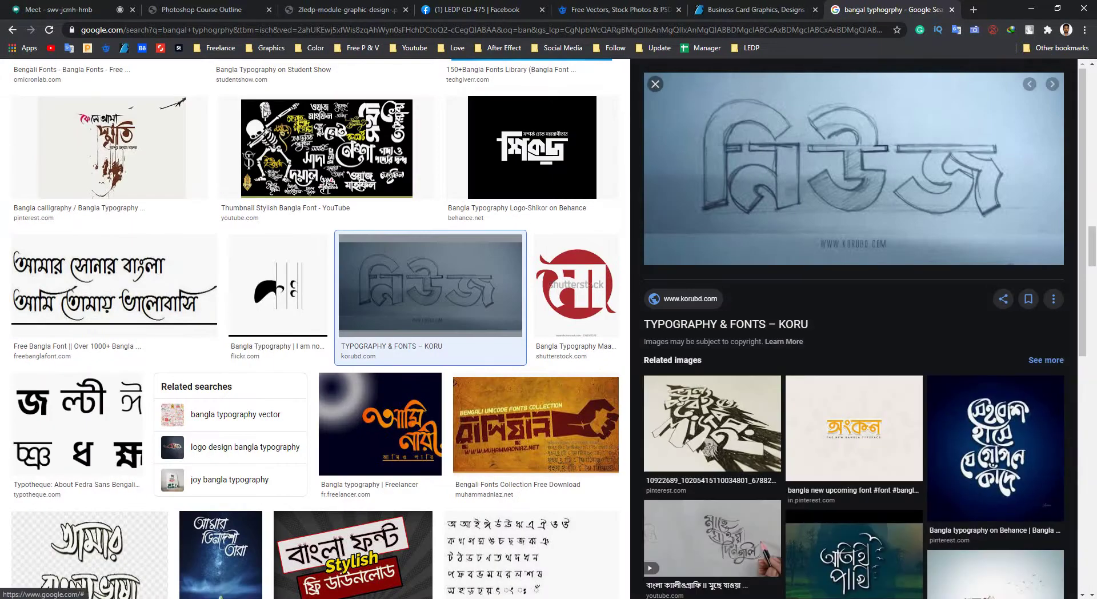
key(Escape)
Preview the আমার সোনার বাংলা font sample twice.
scroll(487, 109, up, 5)
scroll(487, 108, down, 5)
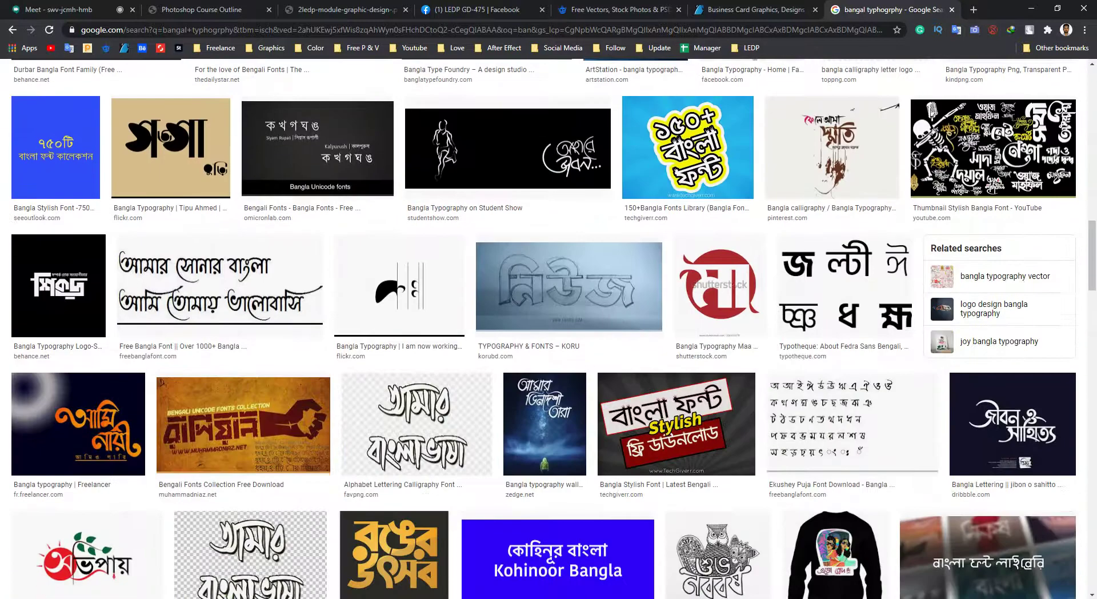
scroll(549, 329, up, 3)
click(220, 457)
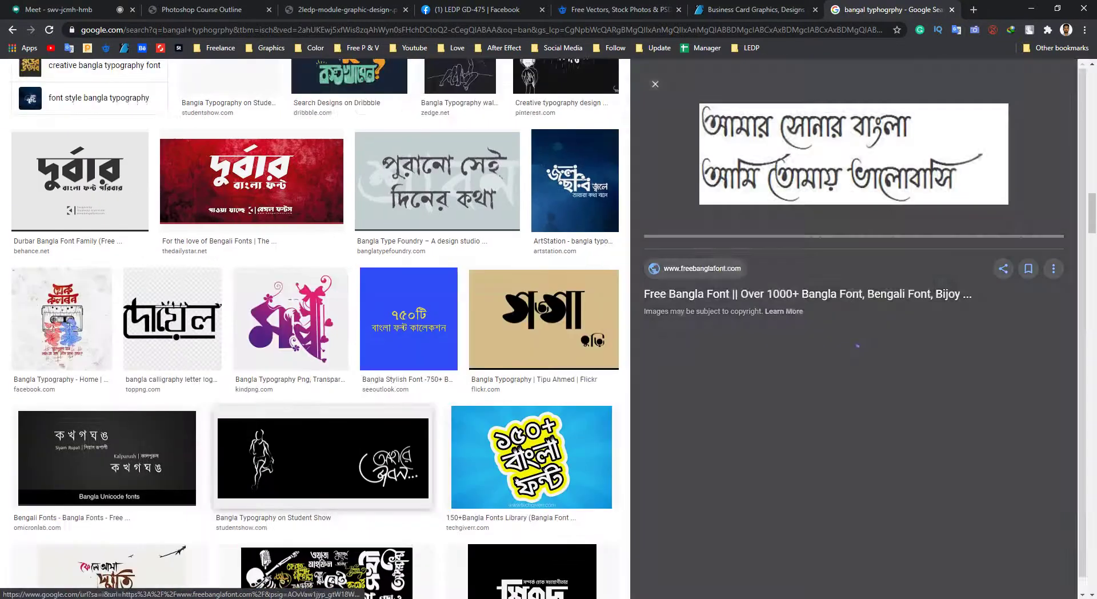
key(Escape)
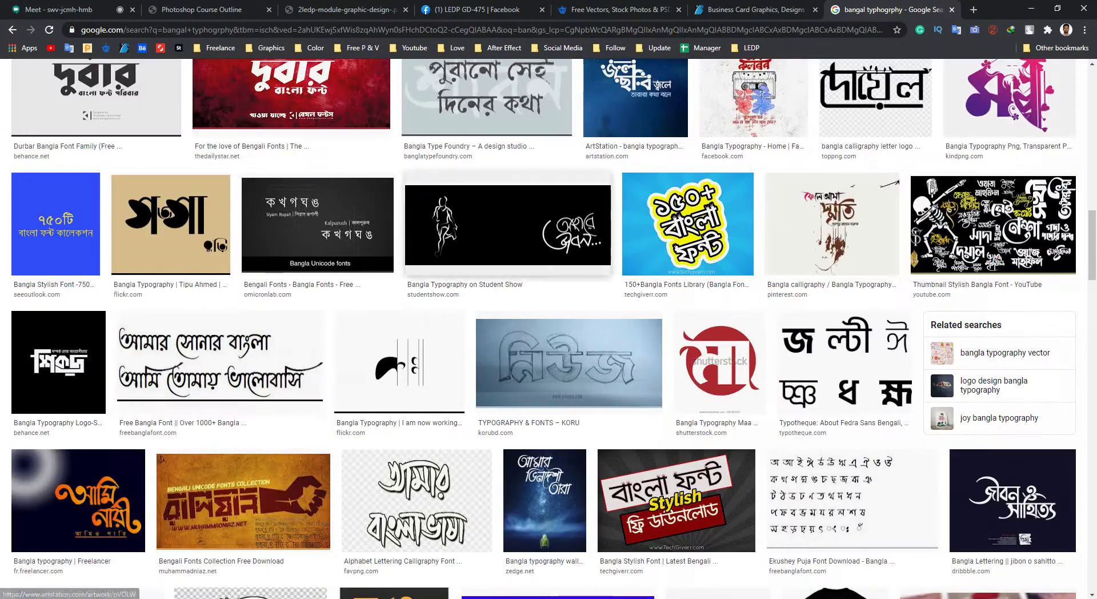
click(220, 363)
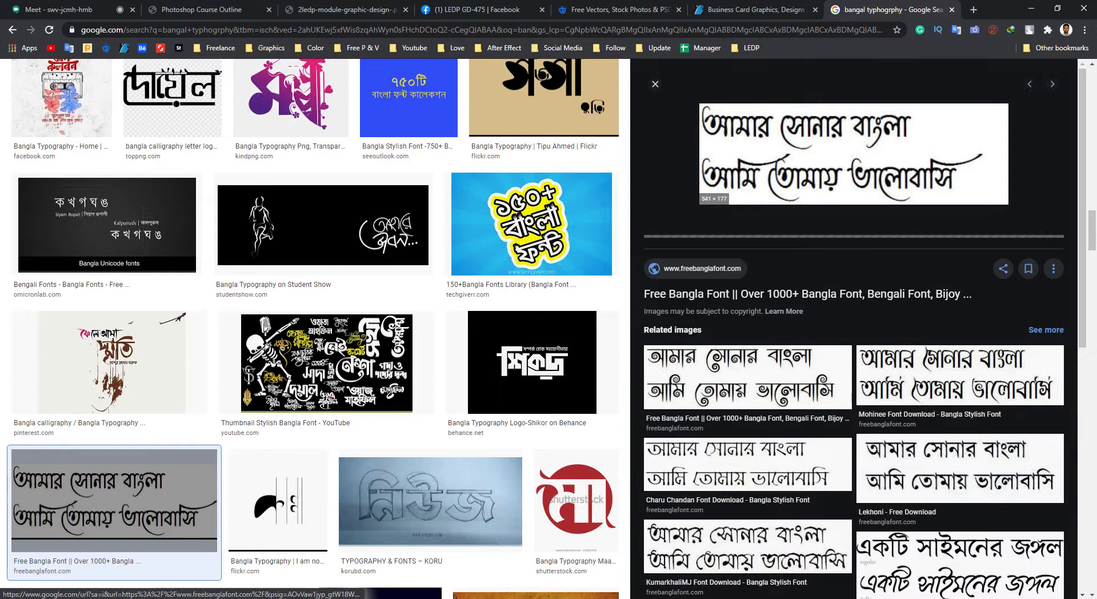
key(Escape)
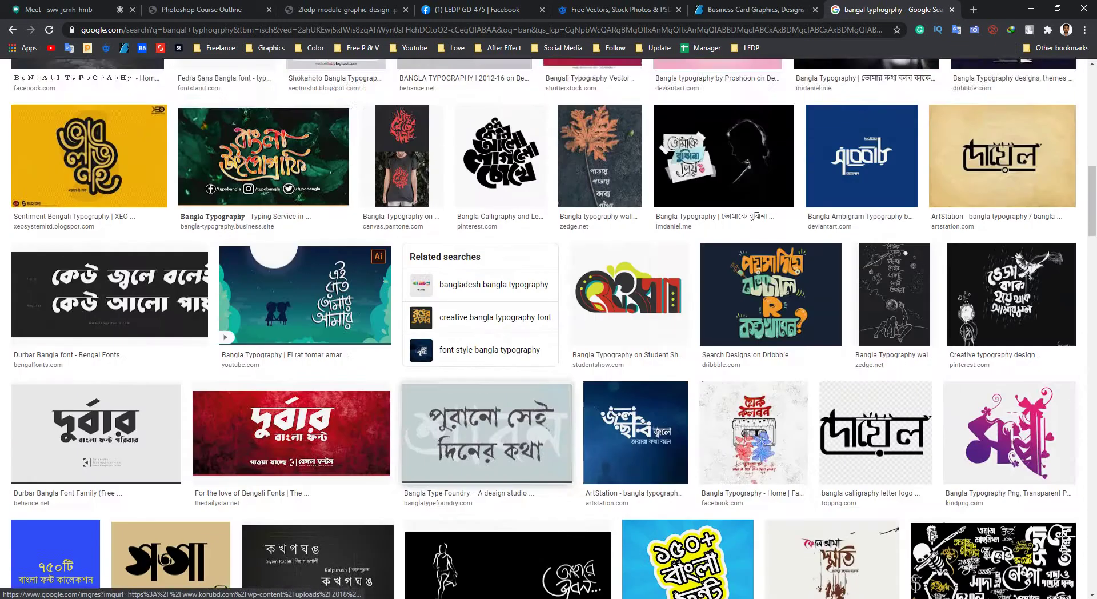
scroll(98, 228, up, 15)
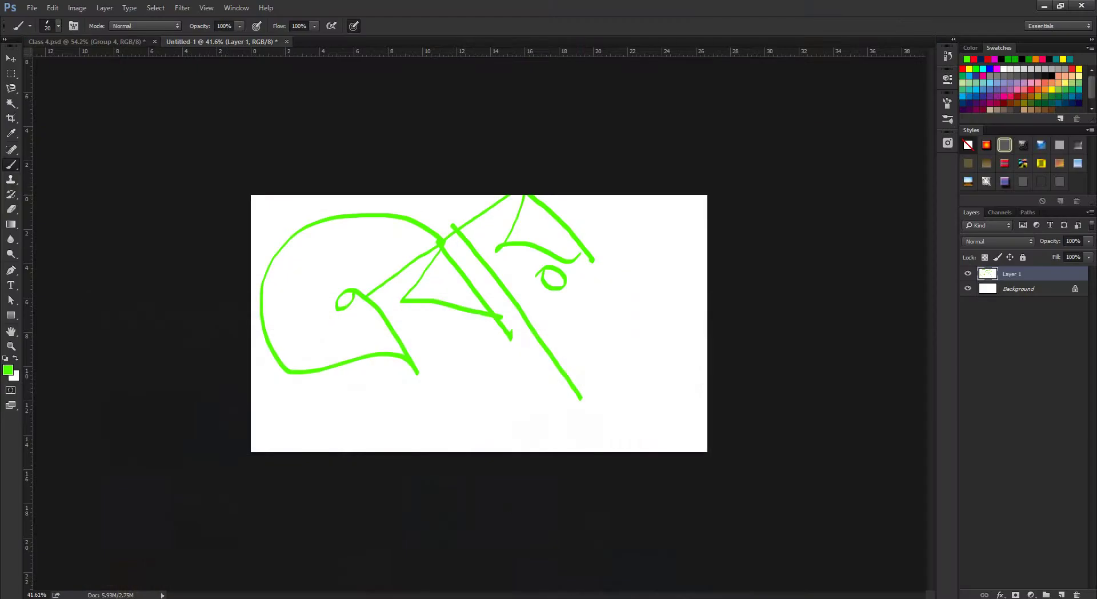
Reset the brush presets to Photoshop's default brush set.
click(58, 25)
click(247, 48)
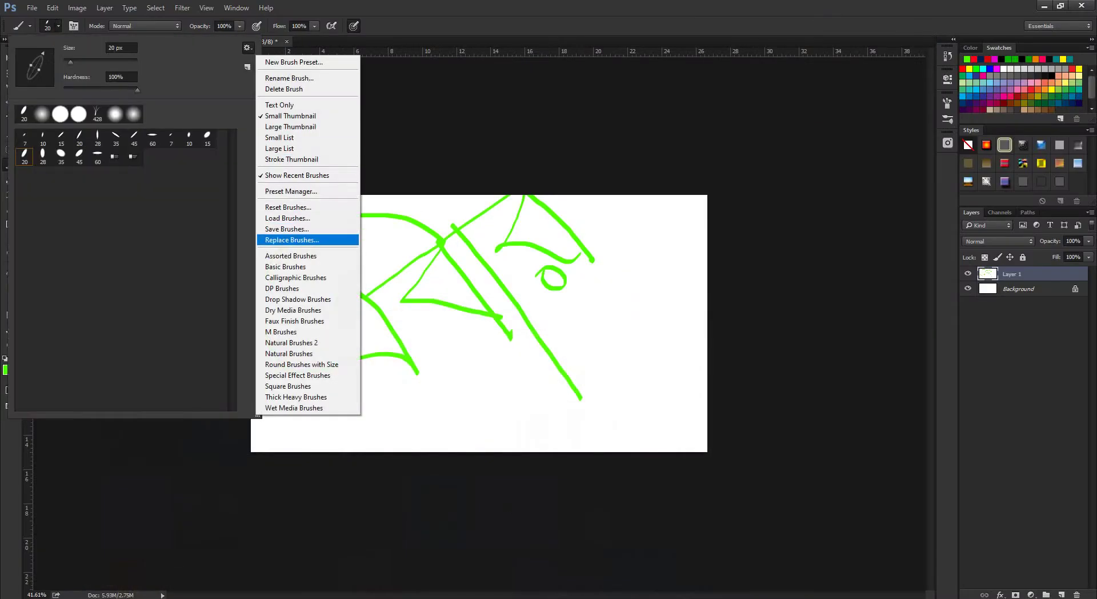
click(288, 207)
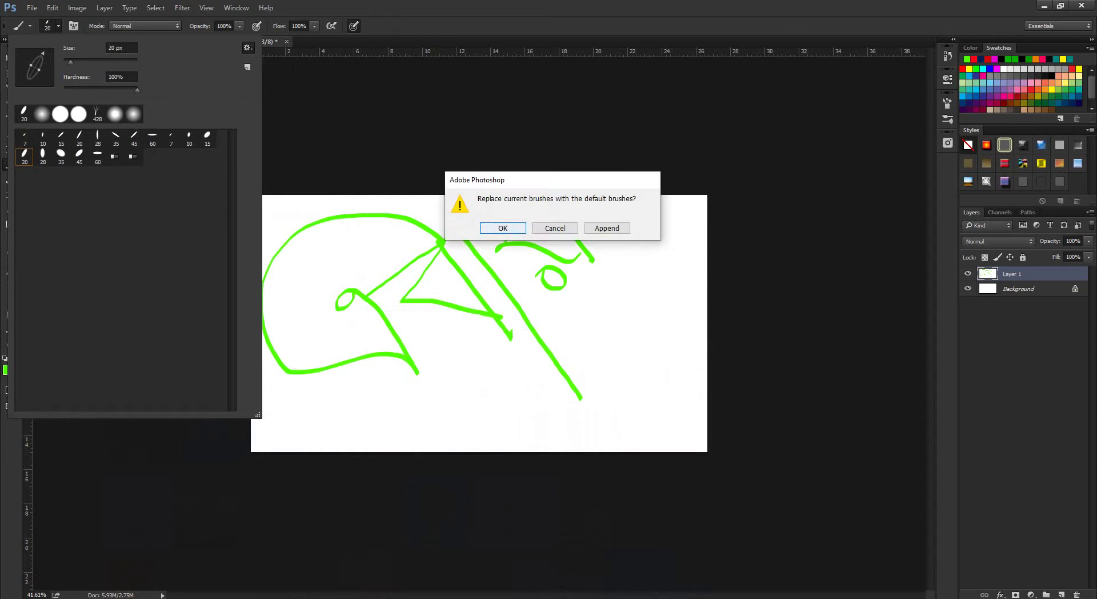
click(502, 228)
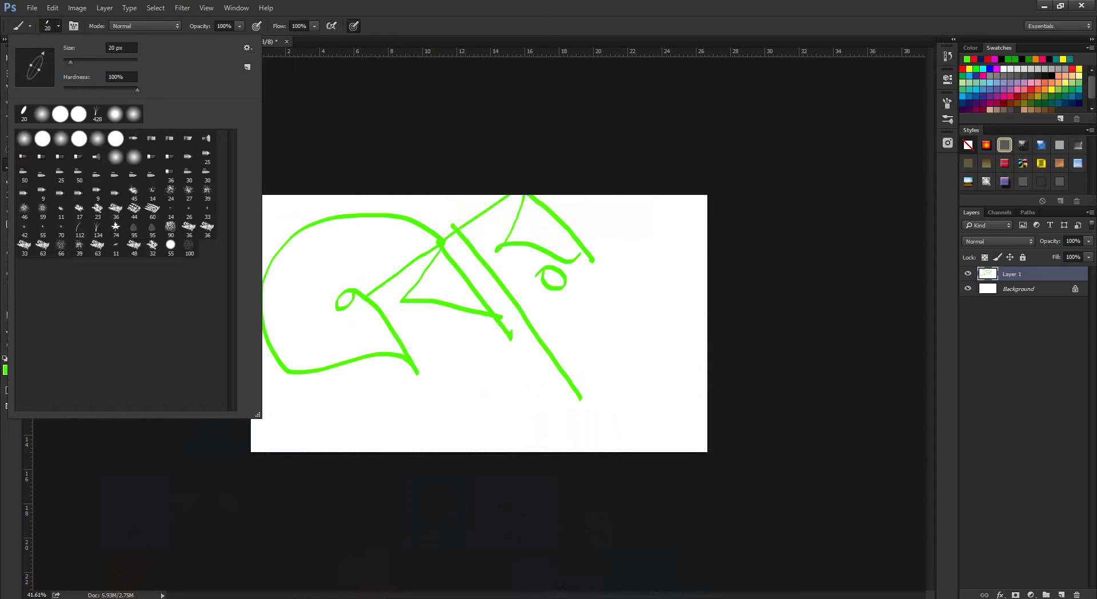
key(Escape)
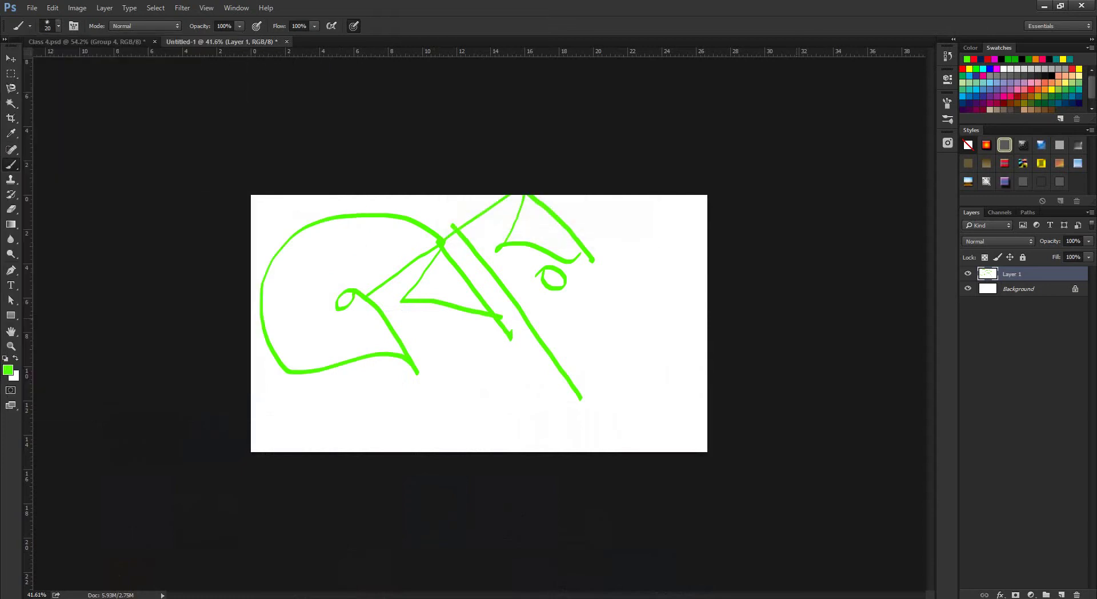
Clear the green strokes from Layer 1.
key(Delete)
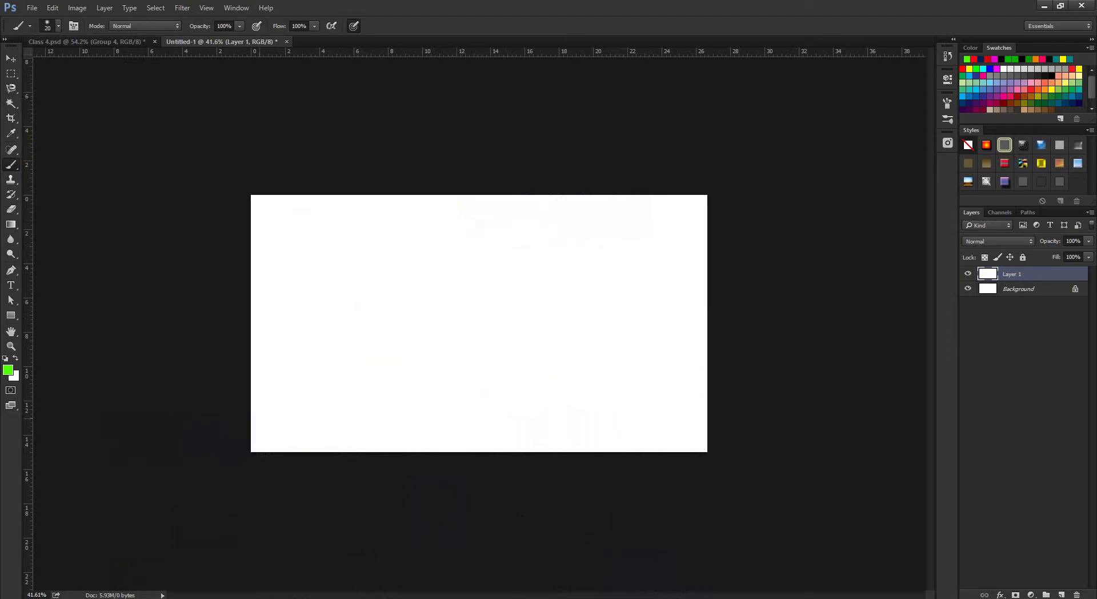
click(58, 26)
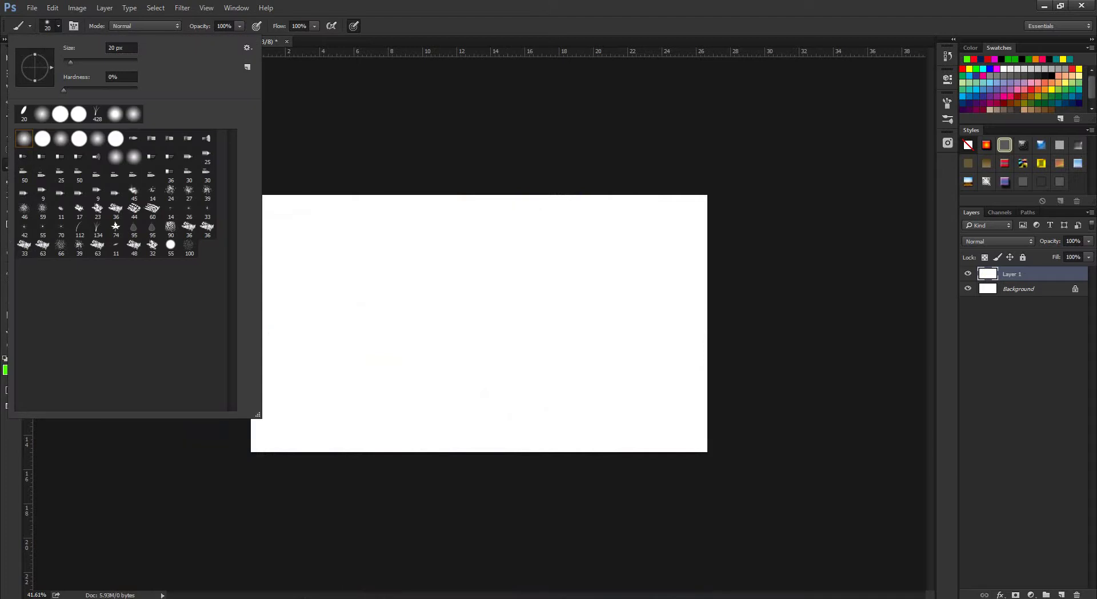
key(Escape)
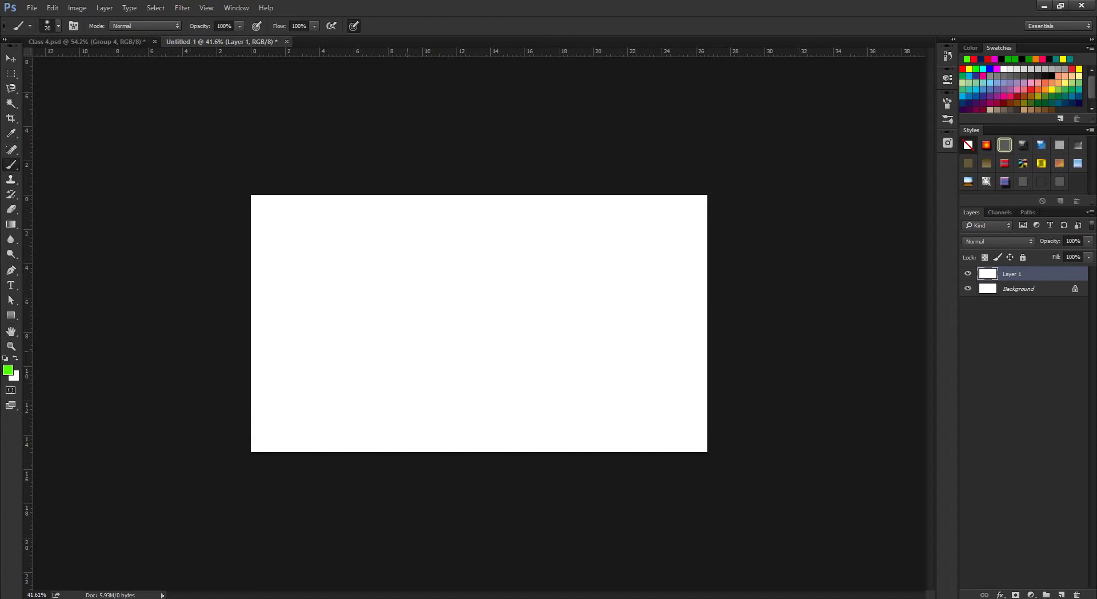
Bring up the Bangla typography browser results, then return to the canvas.
scroll(479, 323, up, 3)
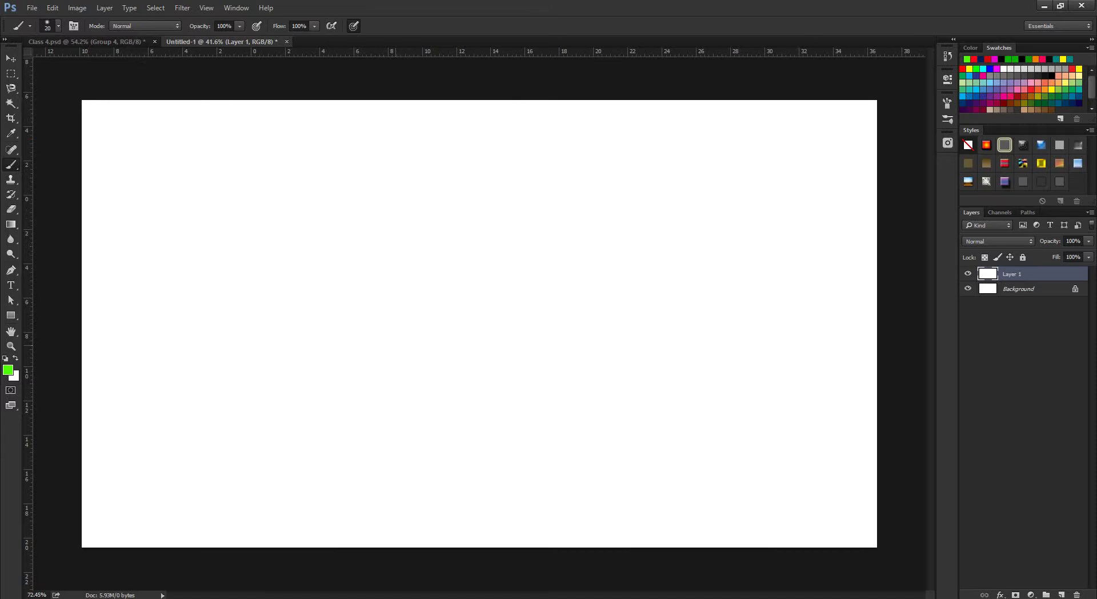
scroll(479, 324, down, 1)
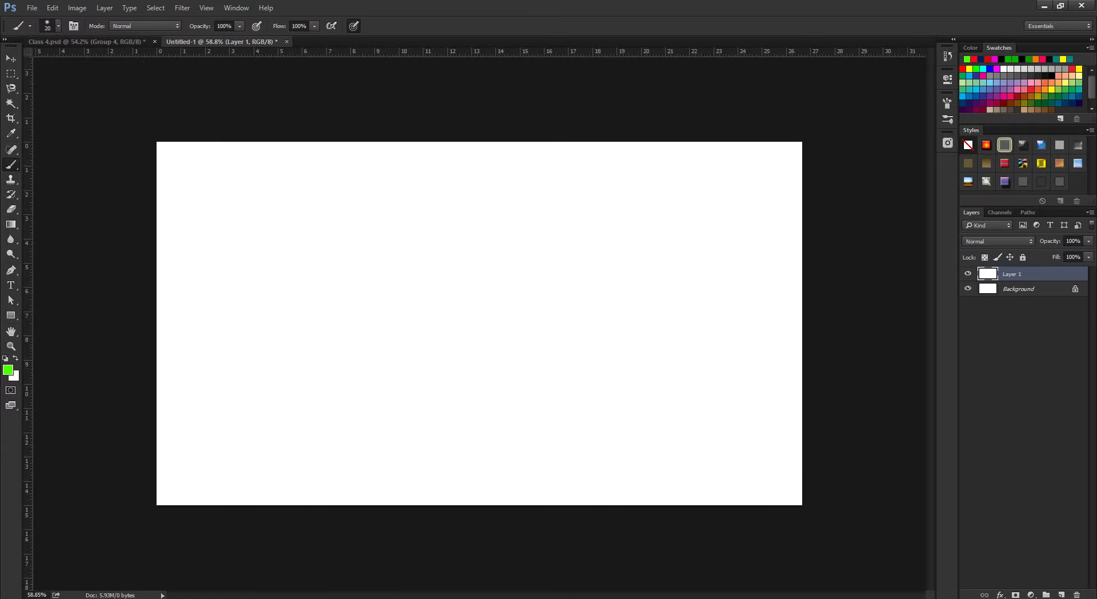
mouse_move(178, 594)
click(115, 557)
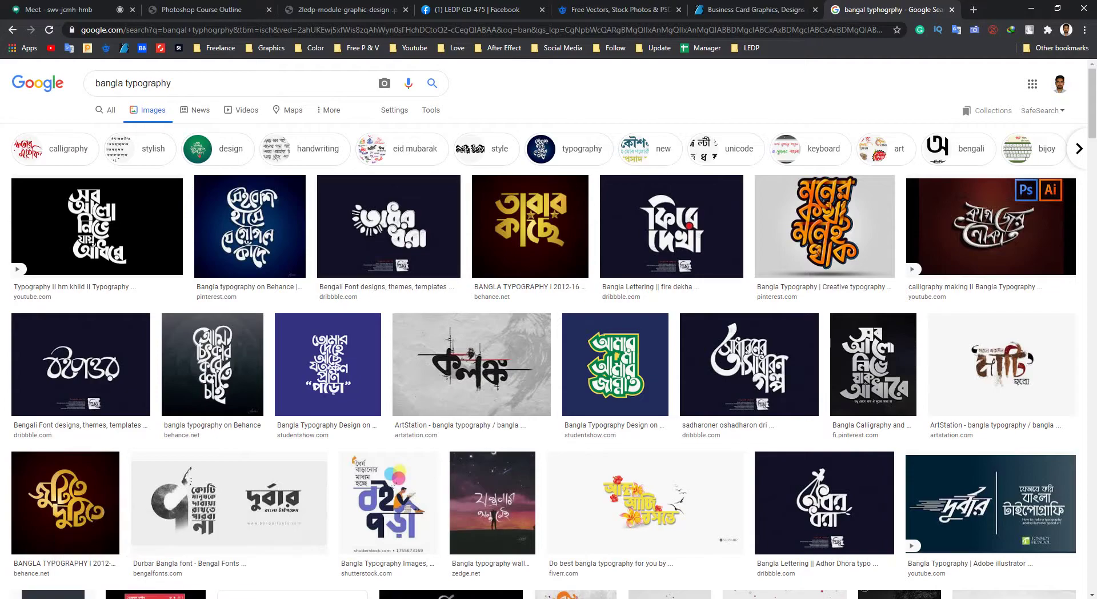
click(1031, 9)
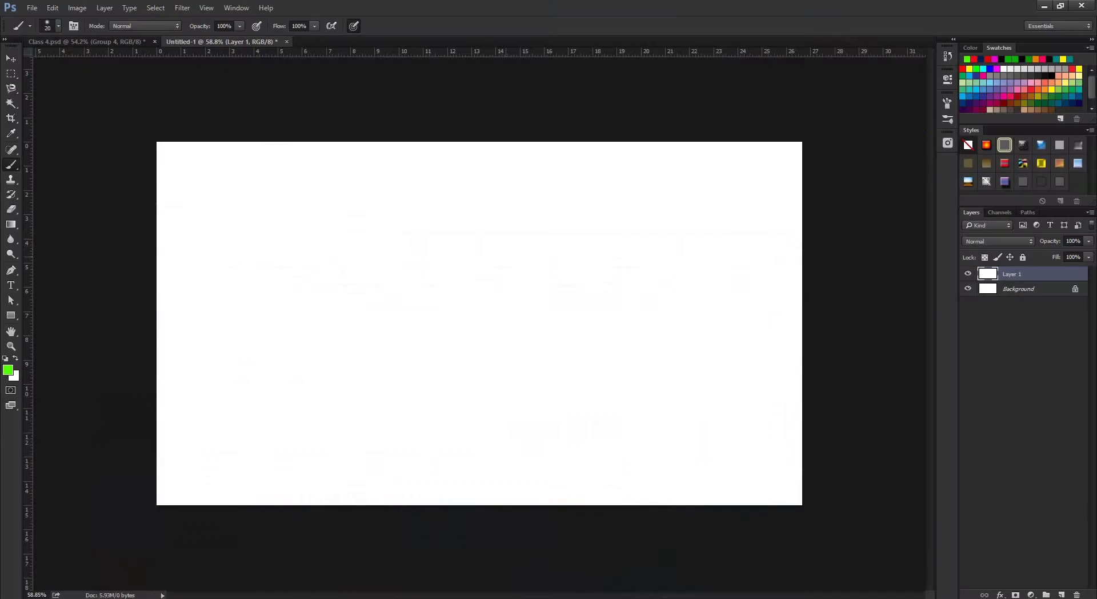
Enlarge the brush to 543 px.
drag(486, 275, 628, 274)
key(super+a)
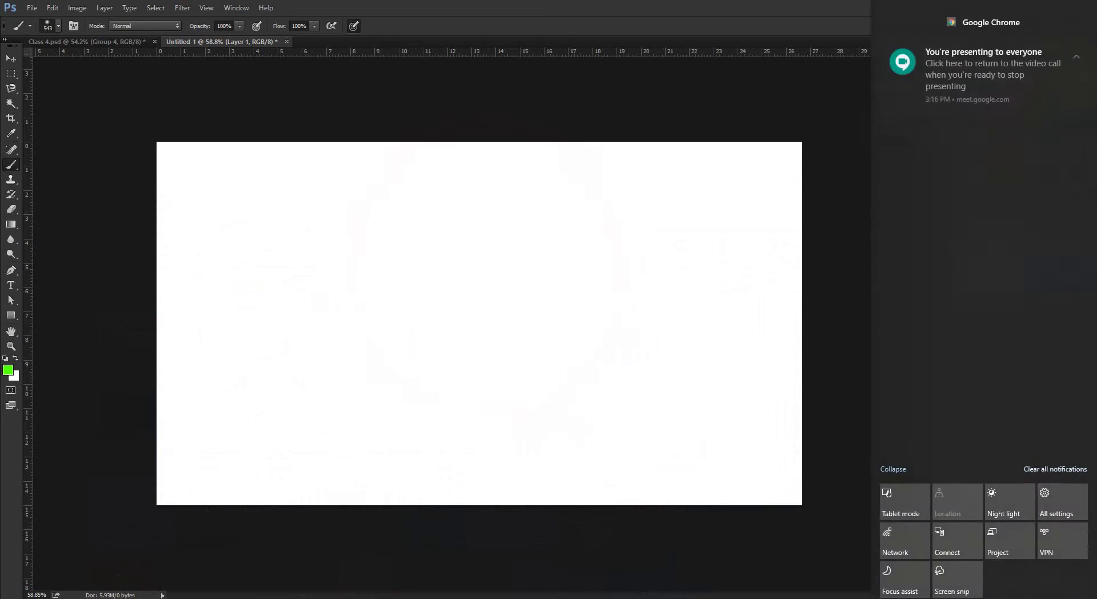
key(super+a)
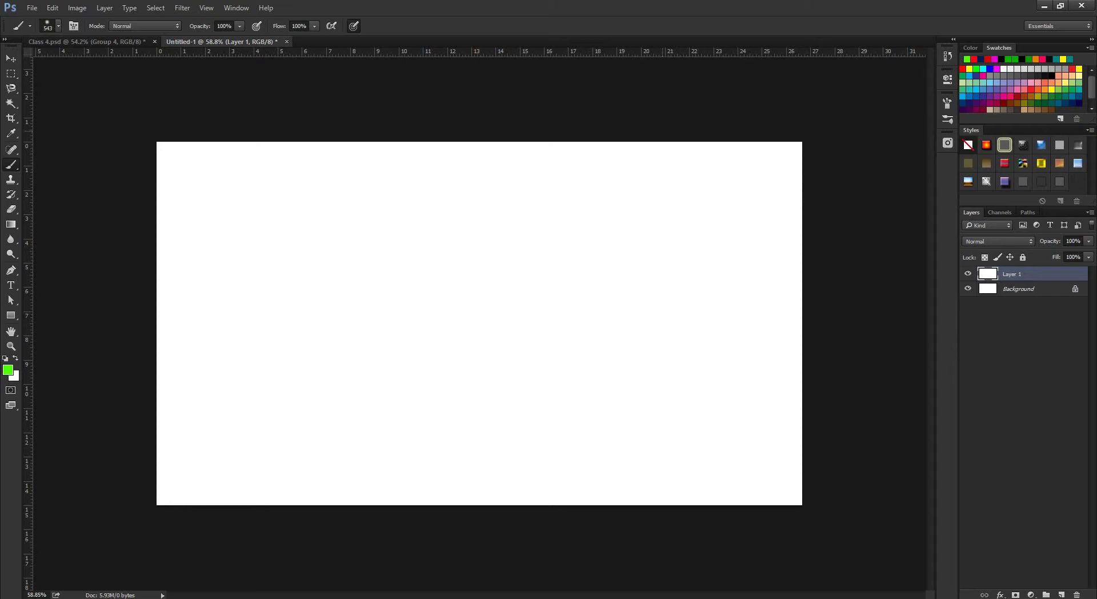
Minimize Photoshop and refresh the images folder view.
click(1044, 5)
right_click(666, 234)
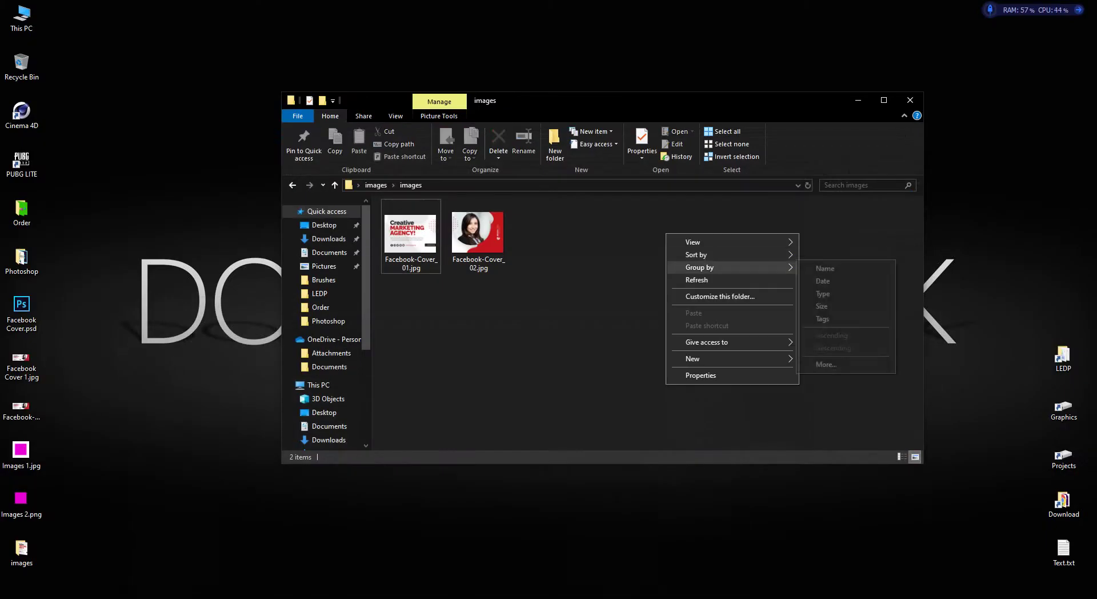
click(696, 279)
right_click(584, 317)
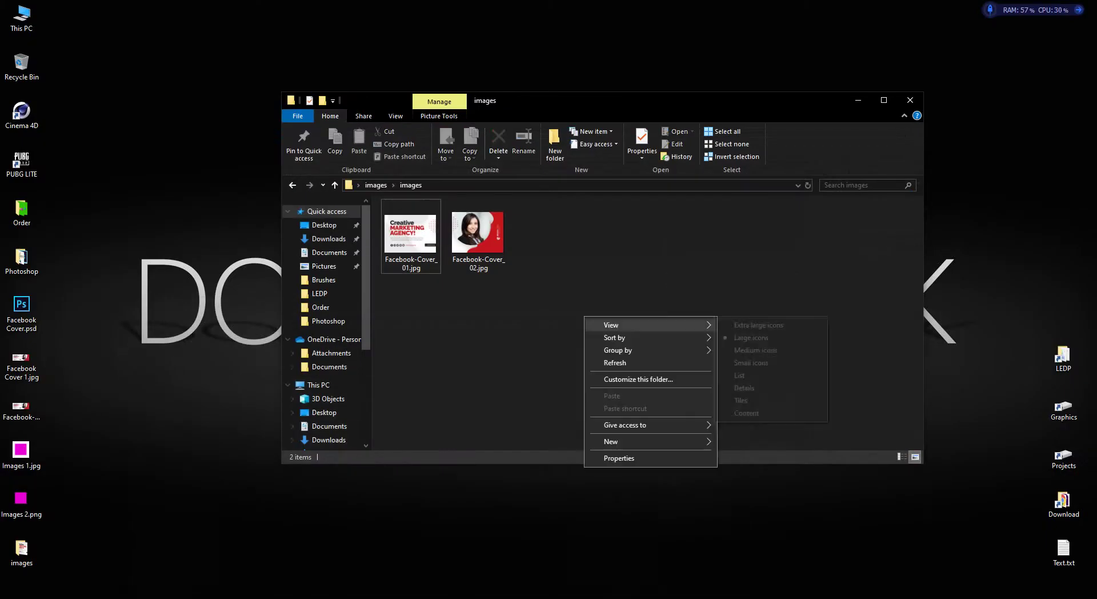
click(617, 362)
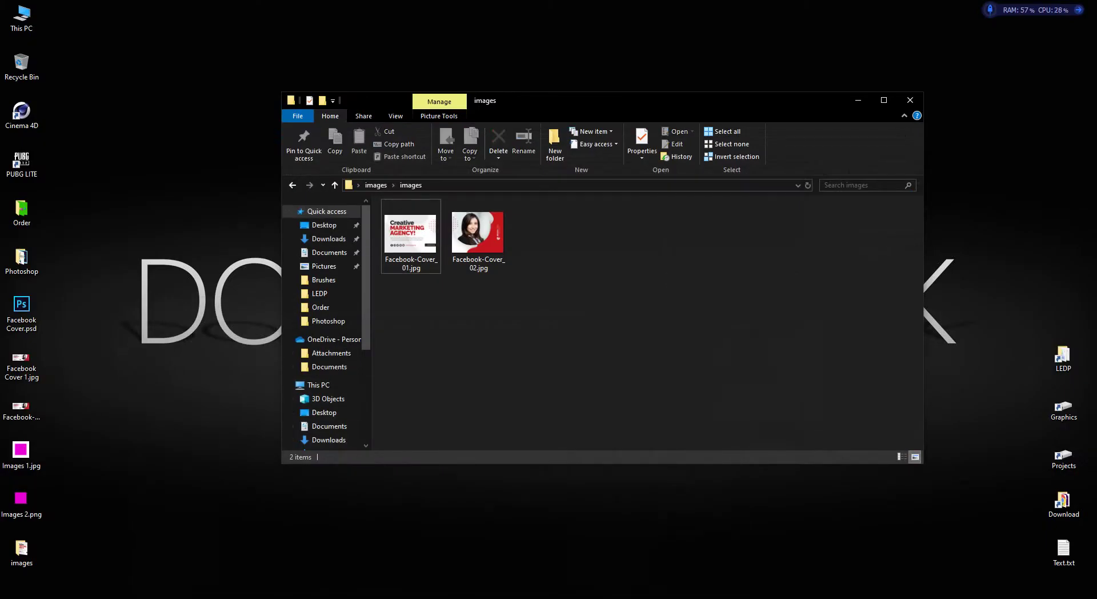
right_click(600, 312)
click(628, 355)
Preview Facebook-Cover_02.jpg and Facebook-Cover_01.jpg, then refresh the images folder.
click(478, 234)
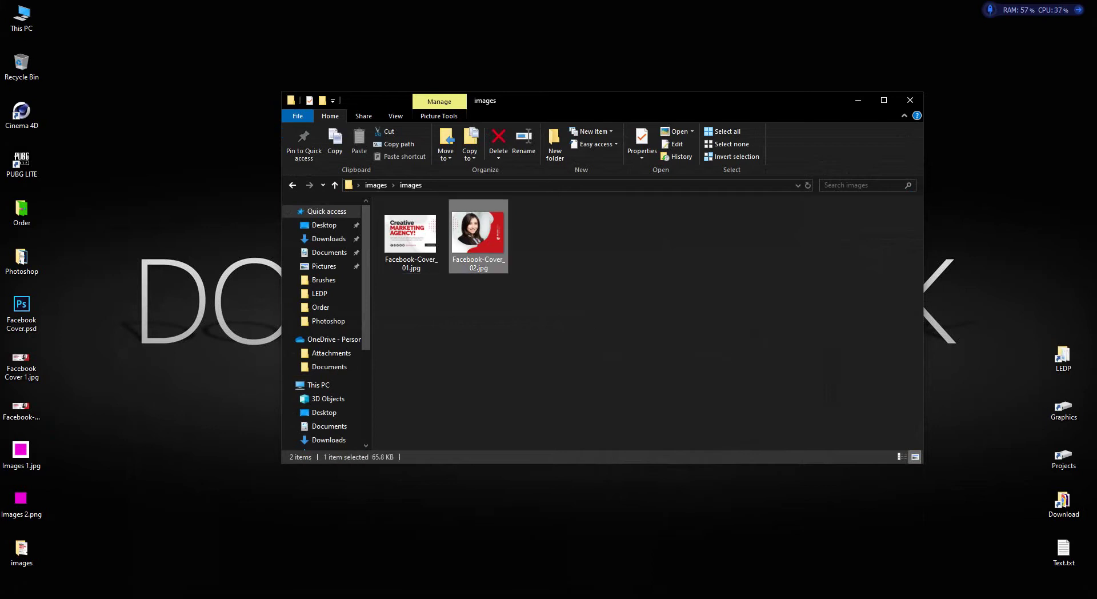
key(Return)
key(Escape)
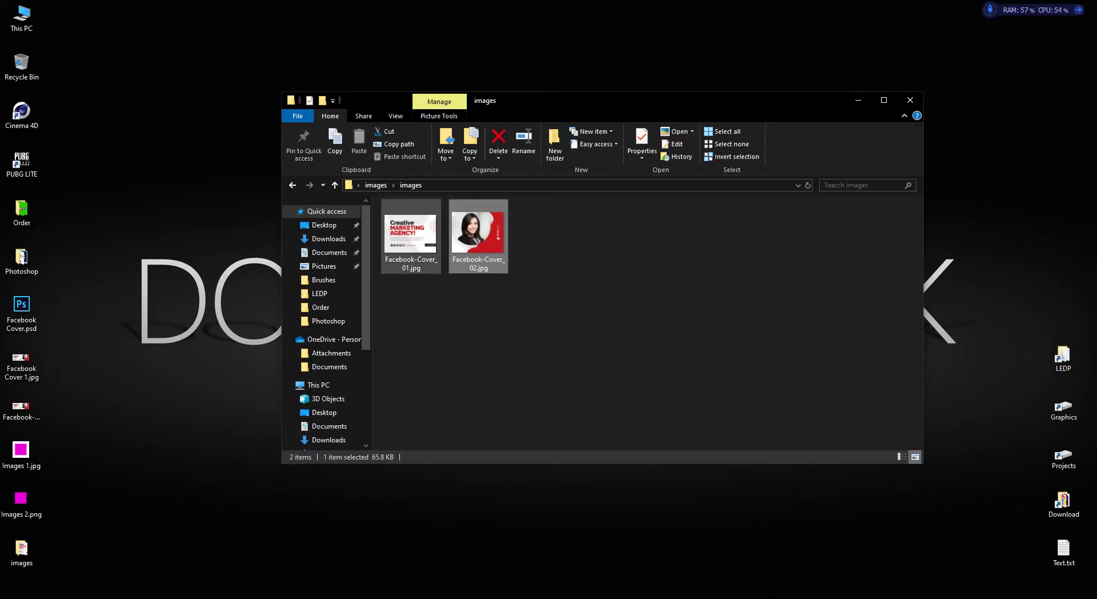
click(410, 234)
key(Return)
key(Escape)
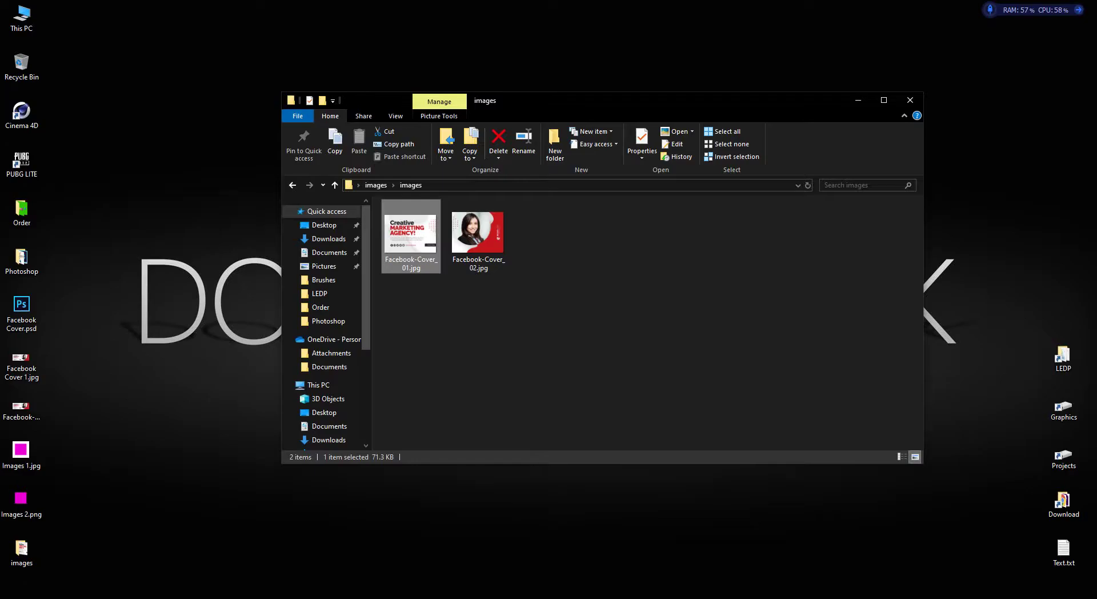
right_click(621, 301)
click(629, 349)
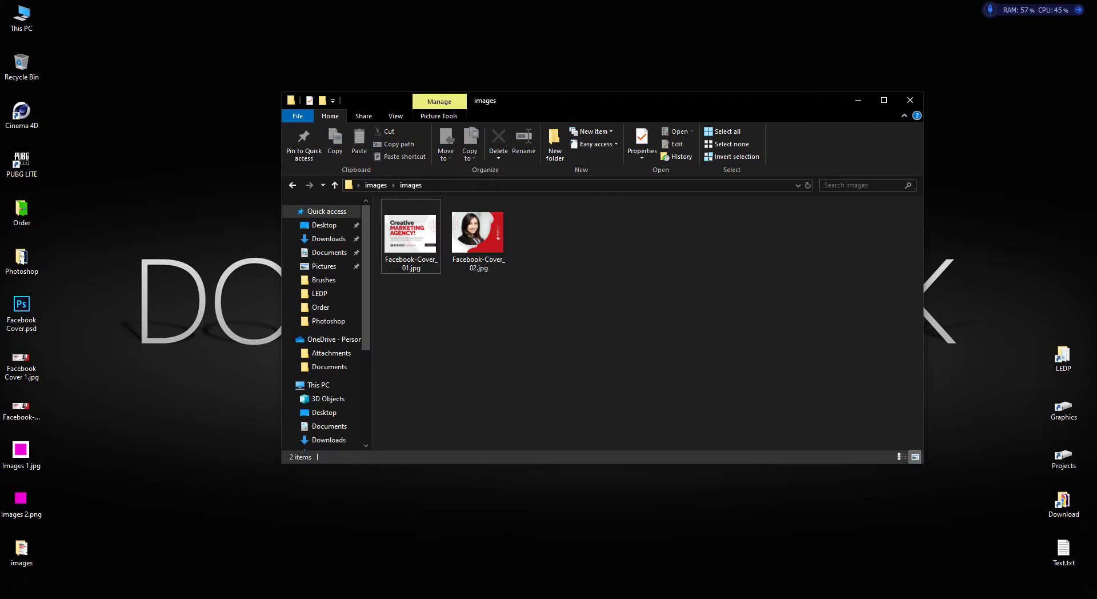
Close the images folder, then open and close the LEDP folder.
click(910, 100)
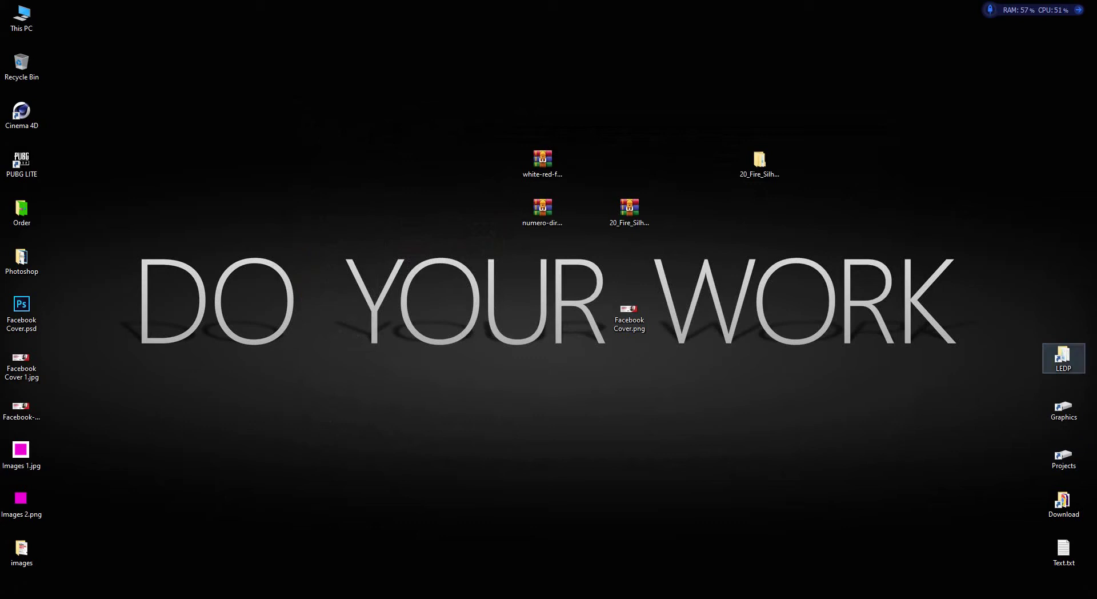
double_click(1064, 357)
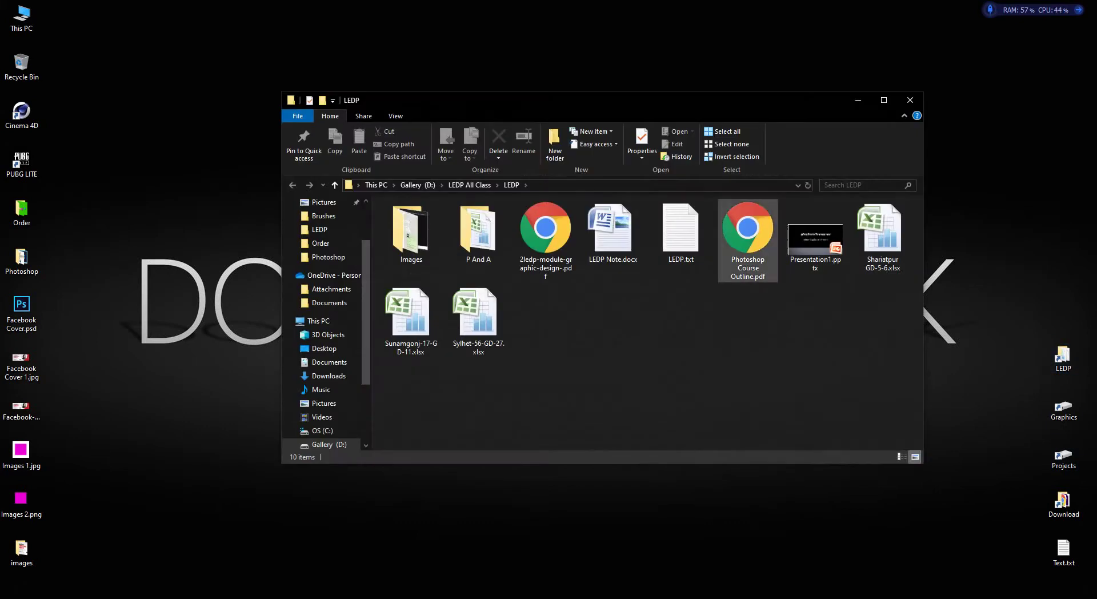
click(910, 100)
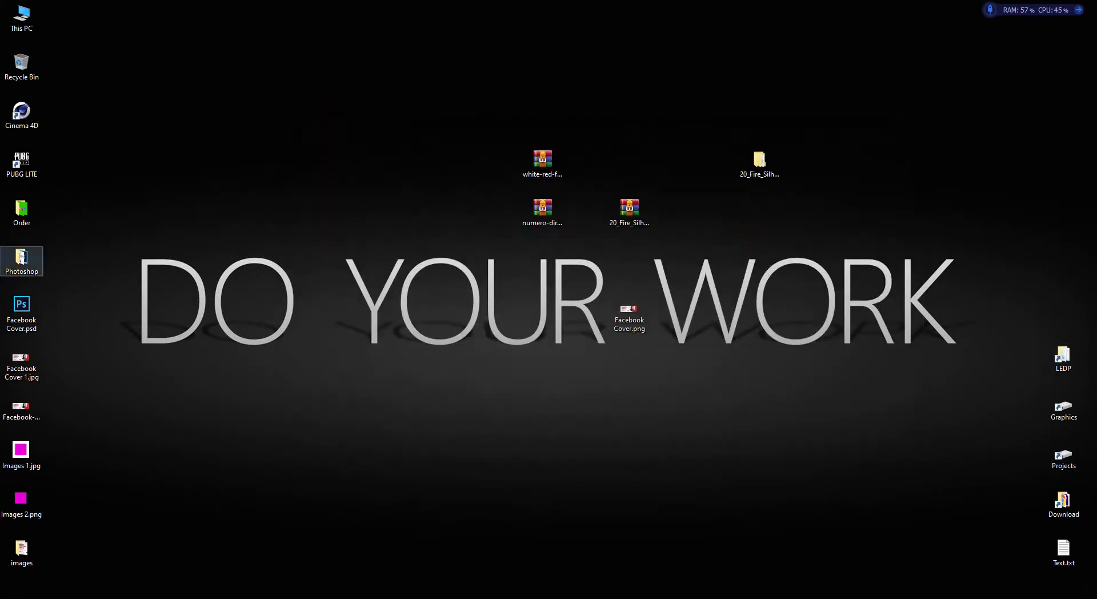
Restore the Desktop Photoshop folder and select Paper.jpg, then Untitled-2.psd.
click(158, 554)
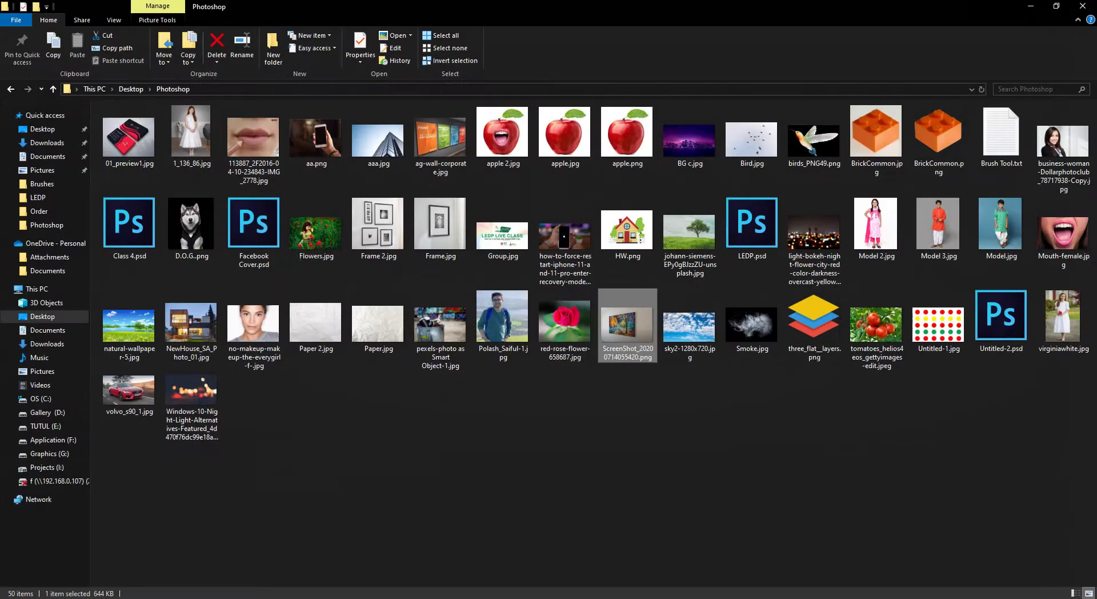
click(814, 323)
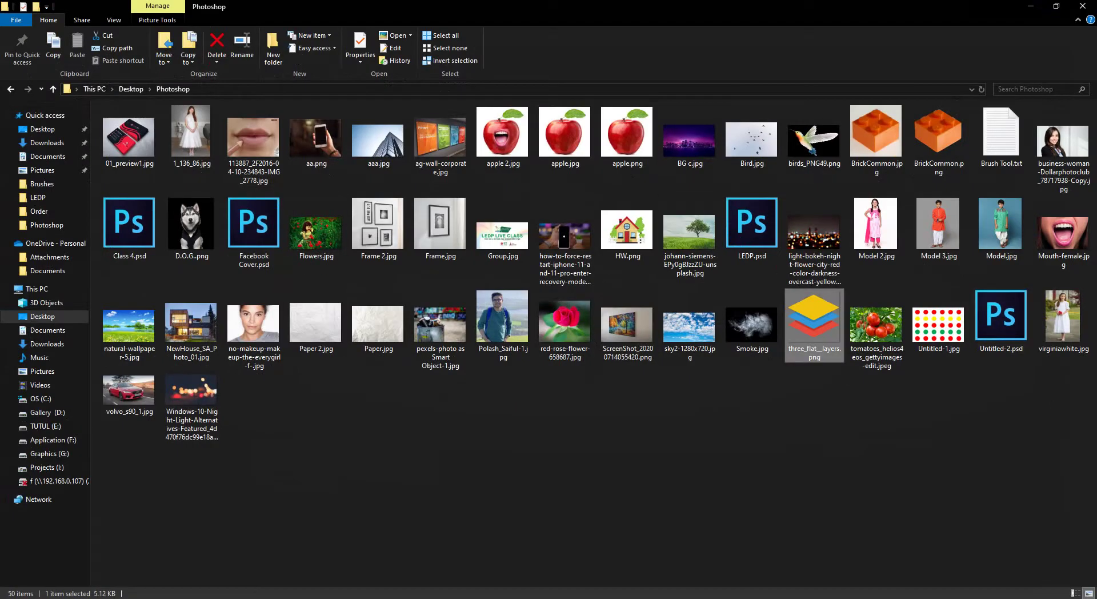
click(814, 400)
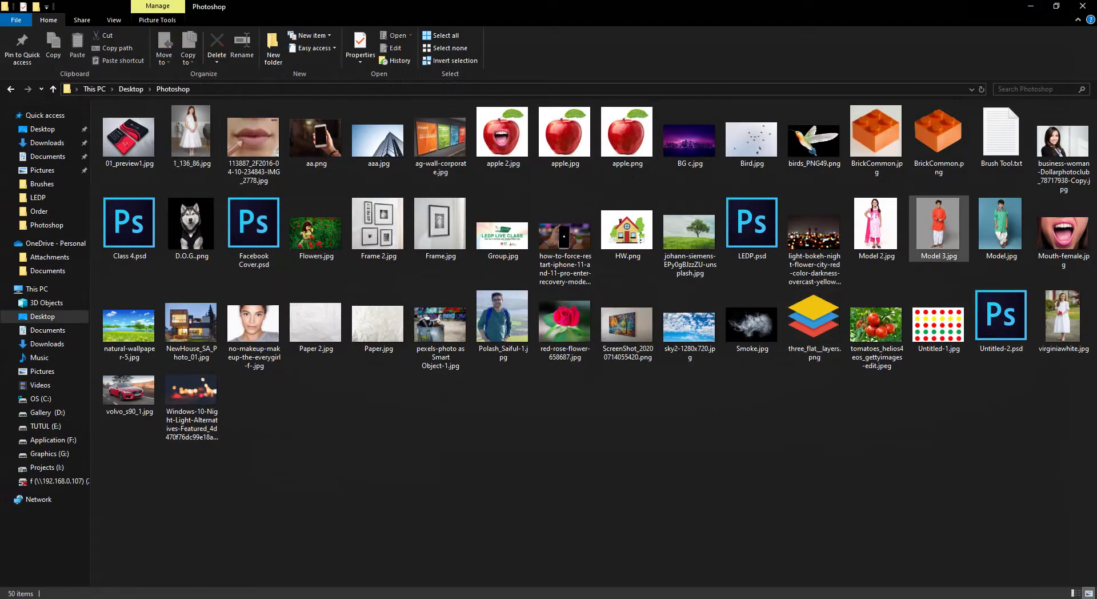
click(378, 323)
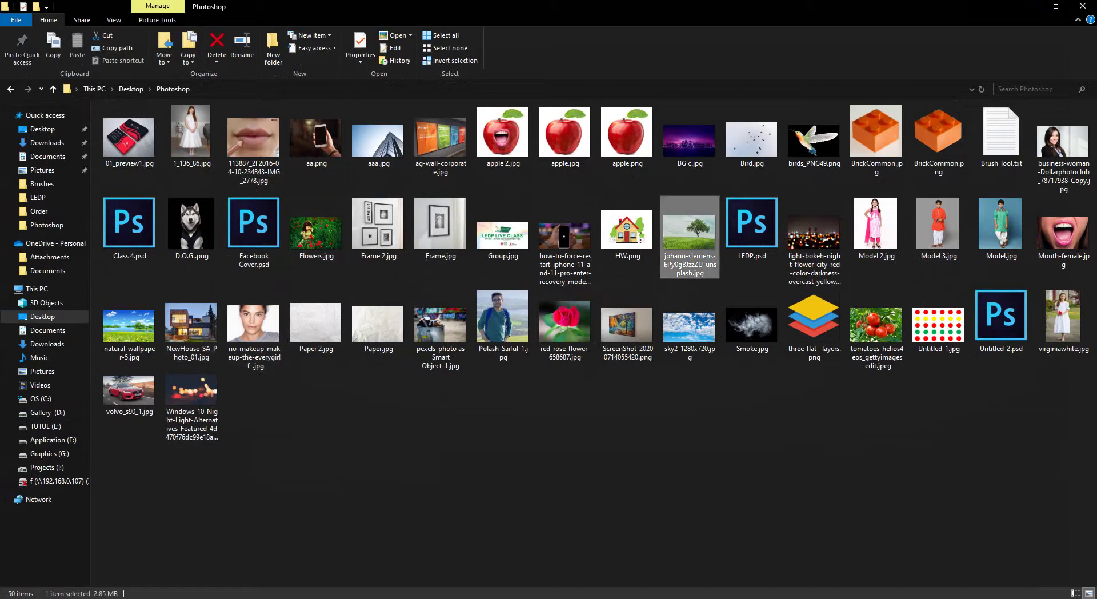
click(1001, 320)
Open Brush Tool.txt and copy both brush-site links.
double_click(1001, 133)
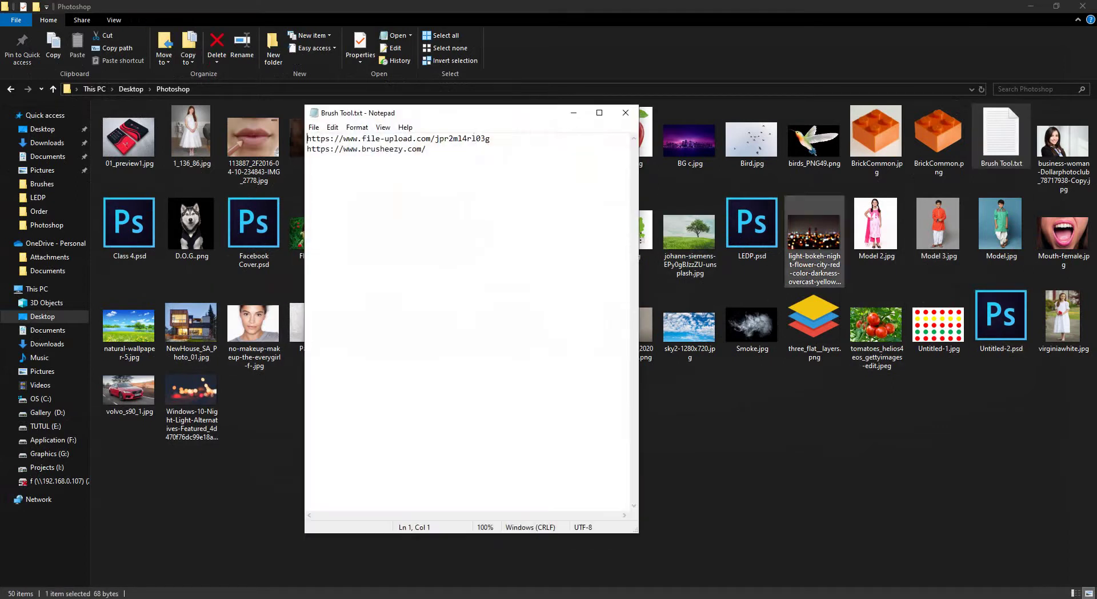
drag(427, 149, 307, 148)
click(394, 149)
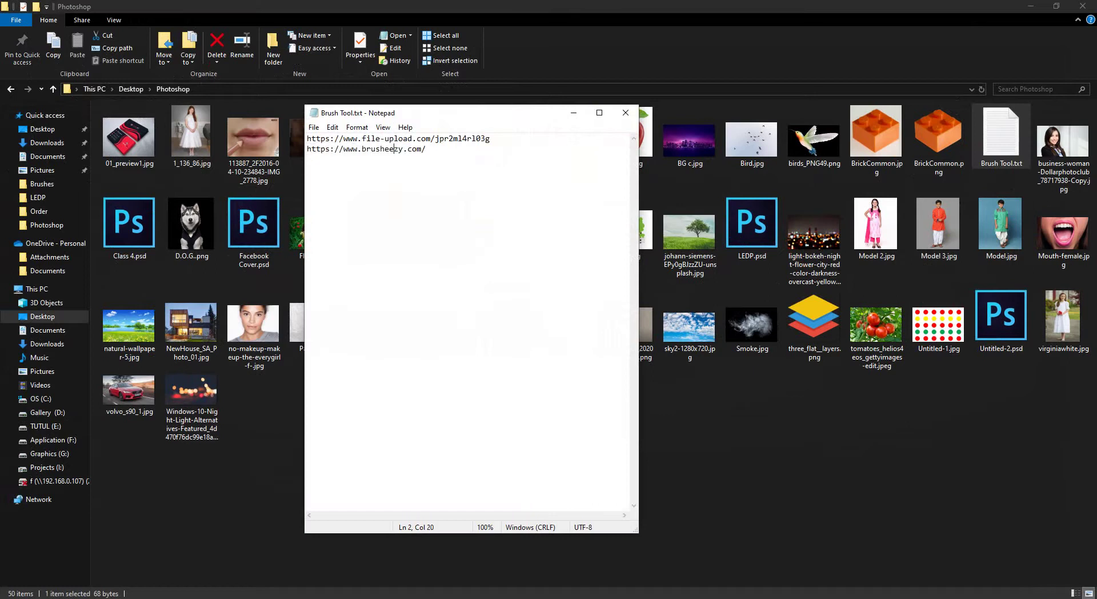
key(ctrl+a)
right_click(430, 141)
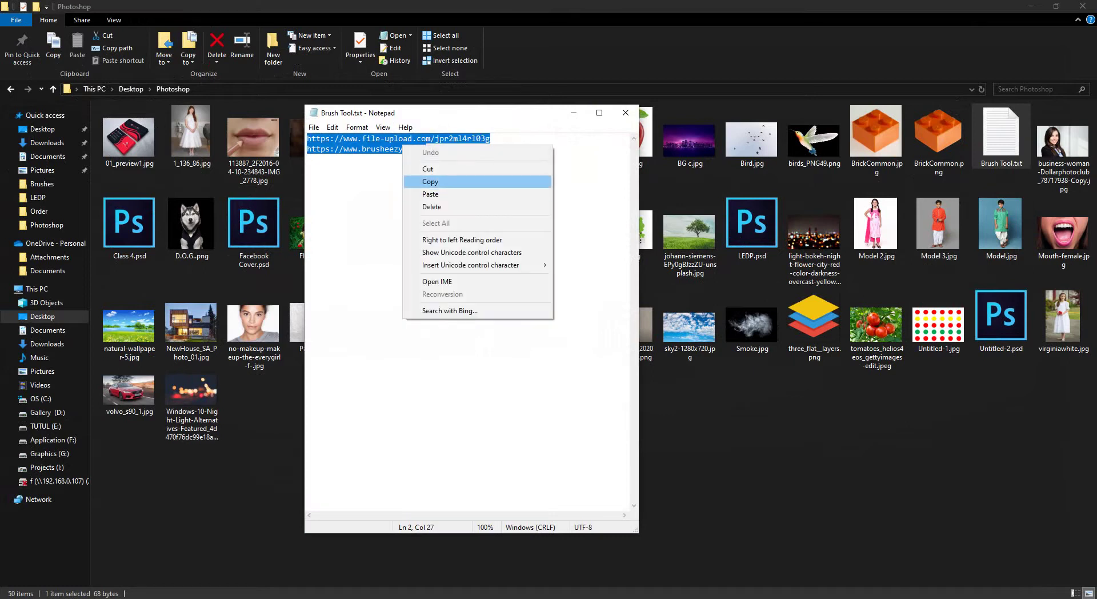
click(453, 179)
Close Notepad and bring the Google Images browser window forward.
click(573, 112)
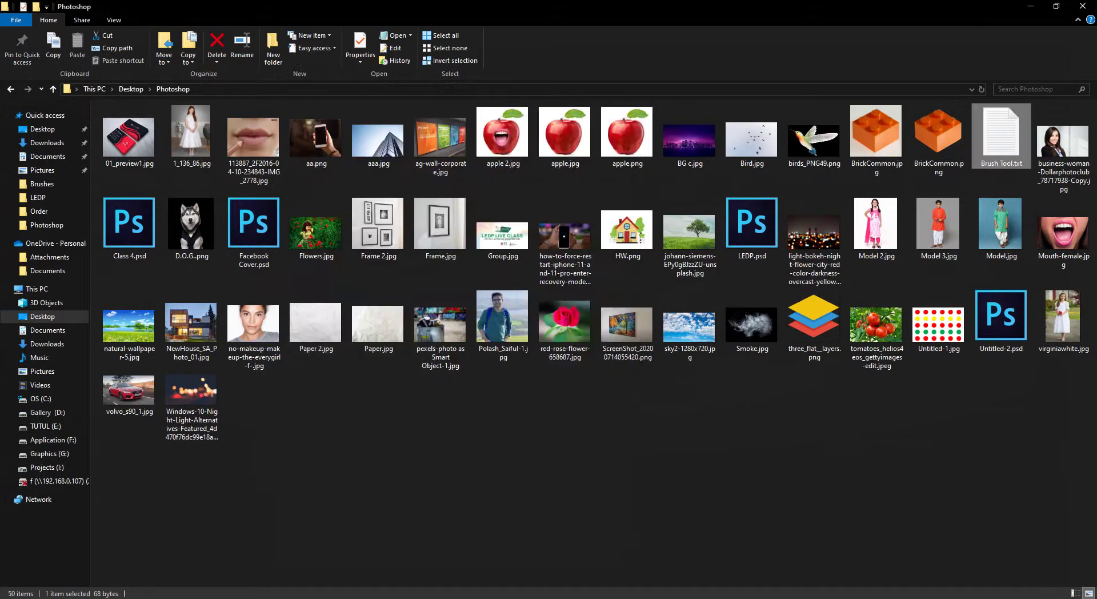
mouse_move(179, 597)
click(118, 548)
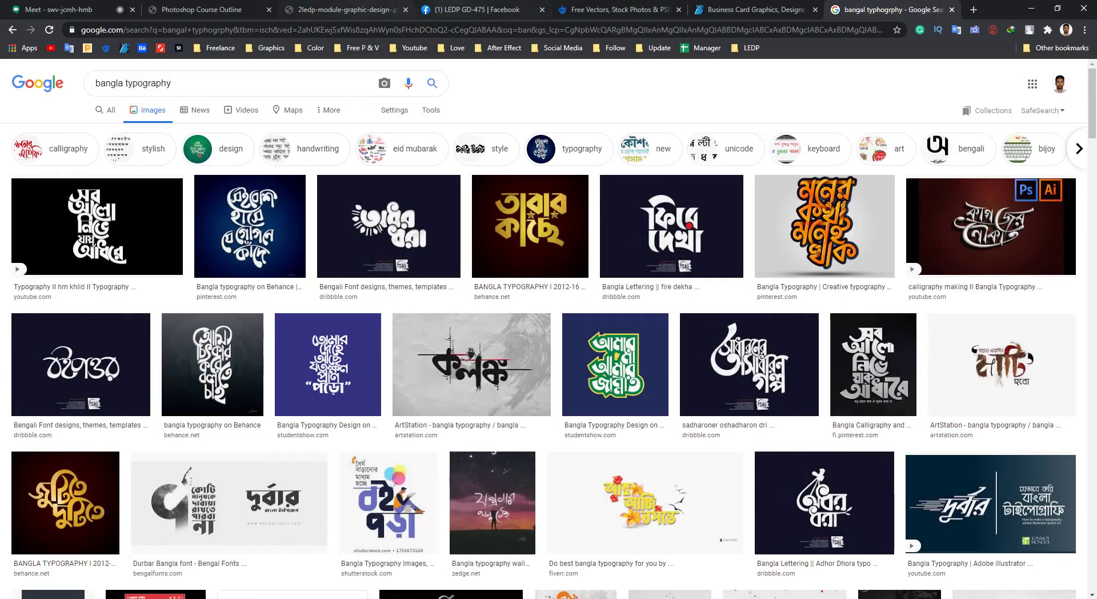
Post the two copied brush links in the LEDP GD-475 Facebook group.
click(477, 9)
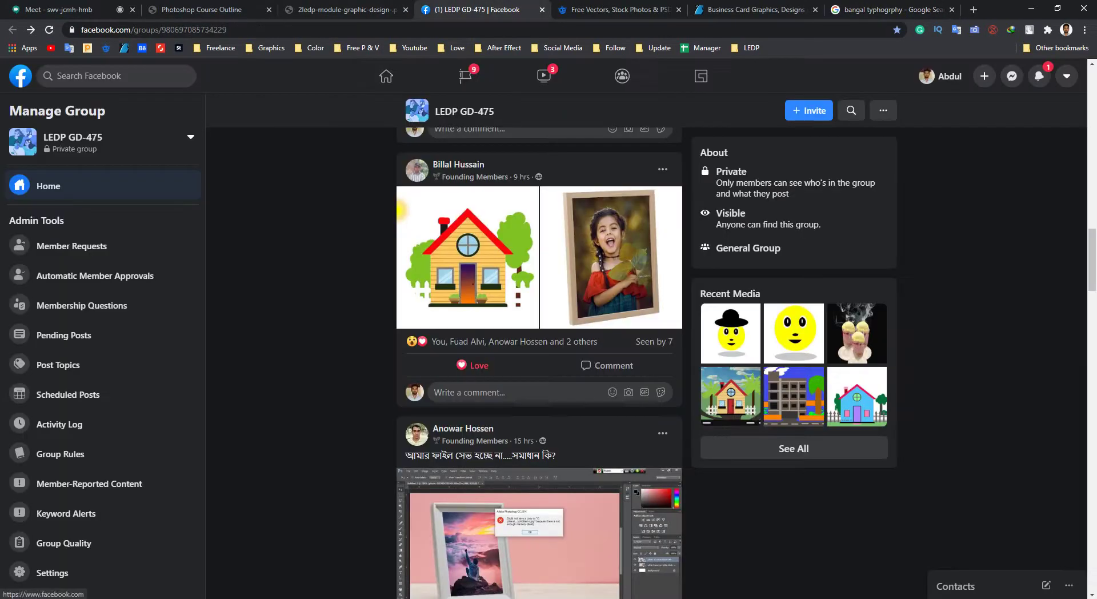
click(49, 29)
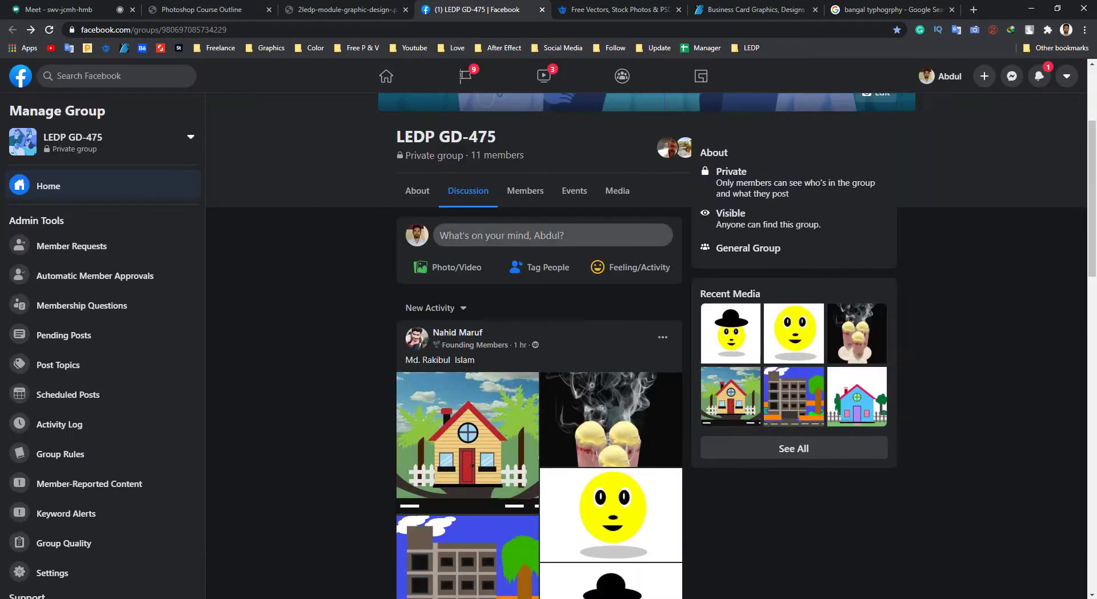
click(552, 235)
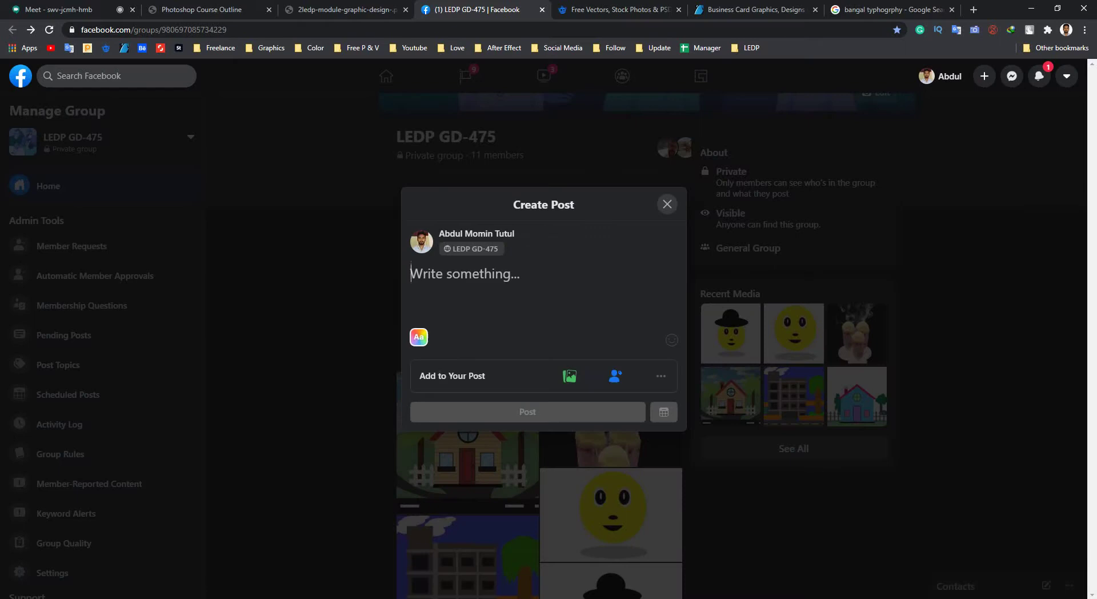
key(ctrl+v)
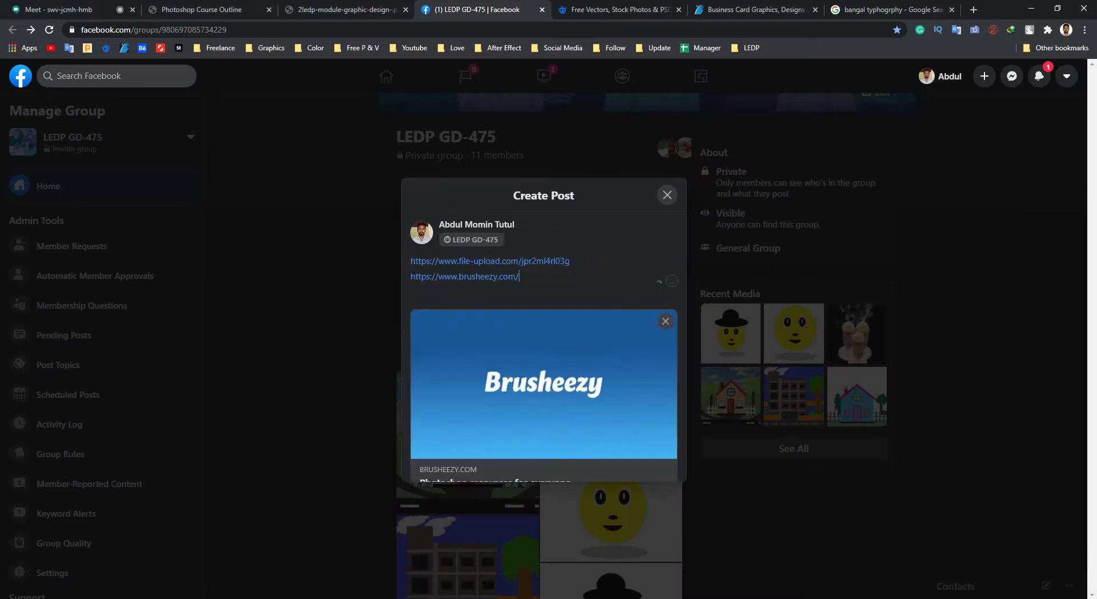
click(527, 516)
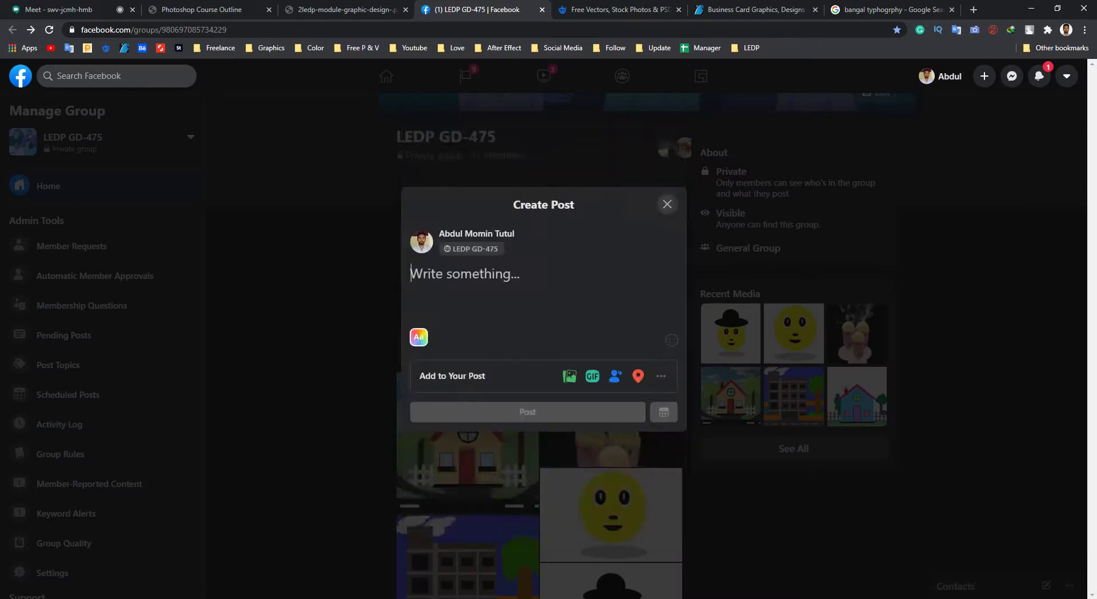
Select the Facebook page address and switch to WhatsApp.
key(super)
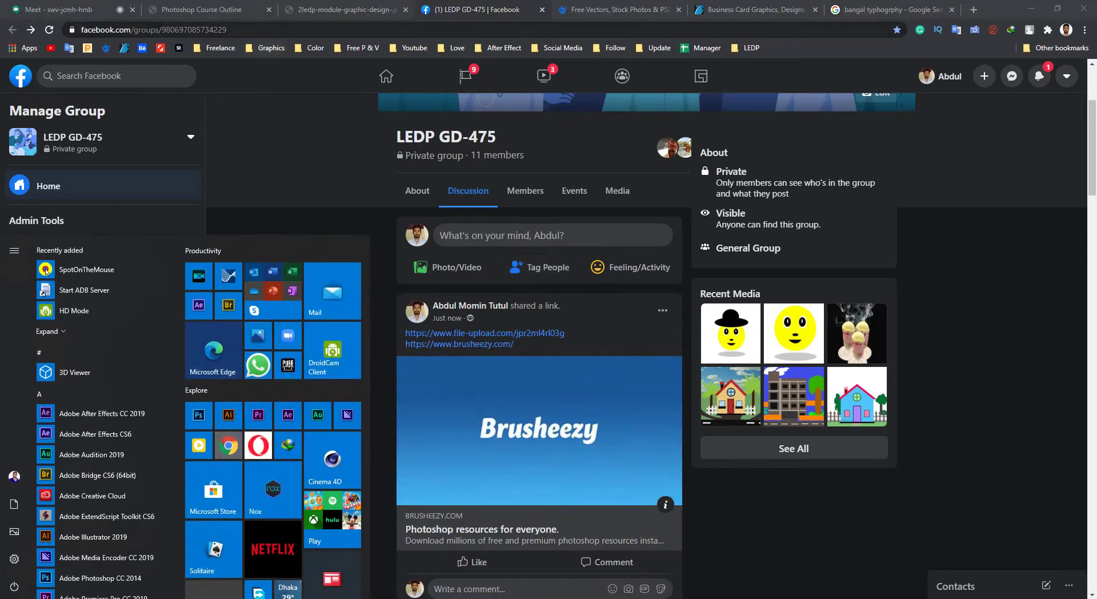
click(154, 29)
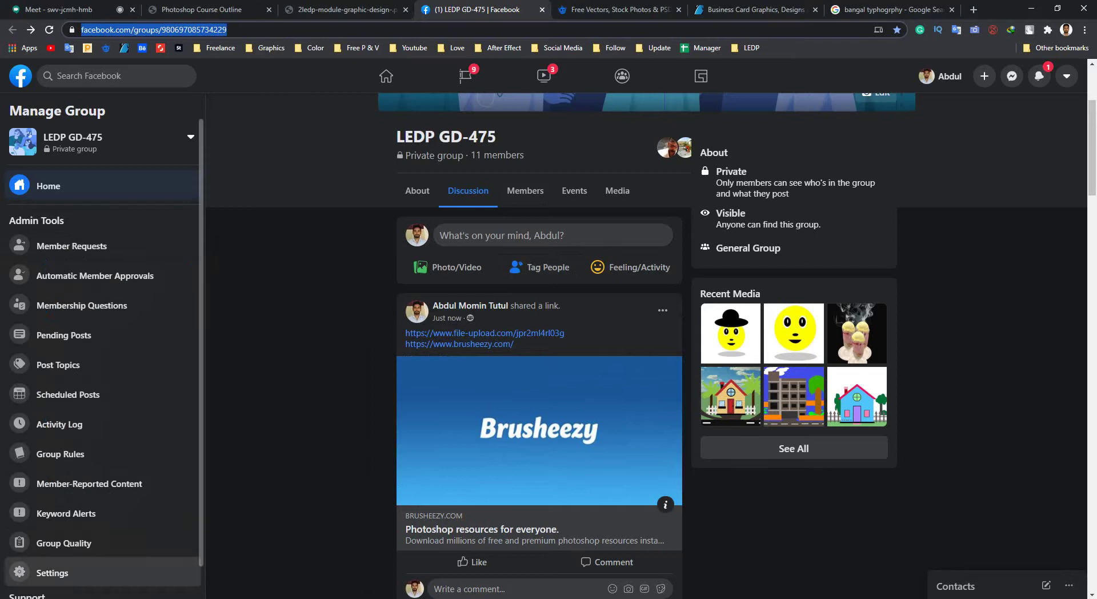
key(alt+Tab)
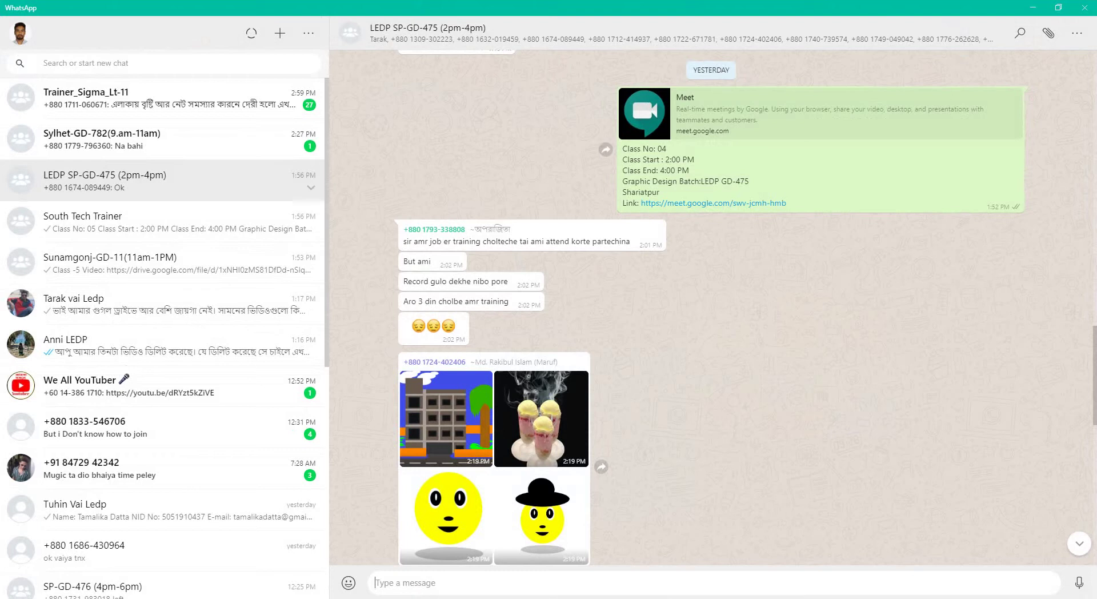
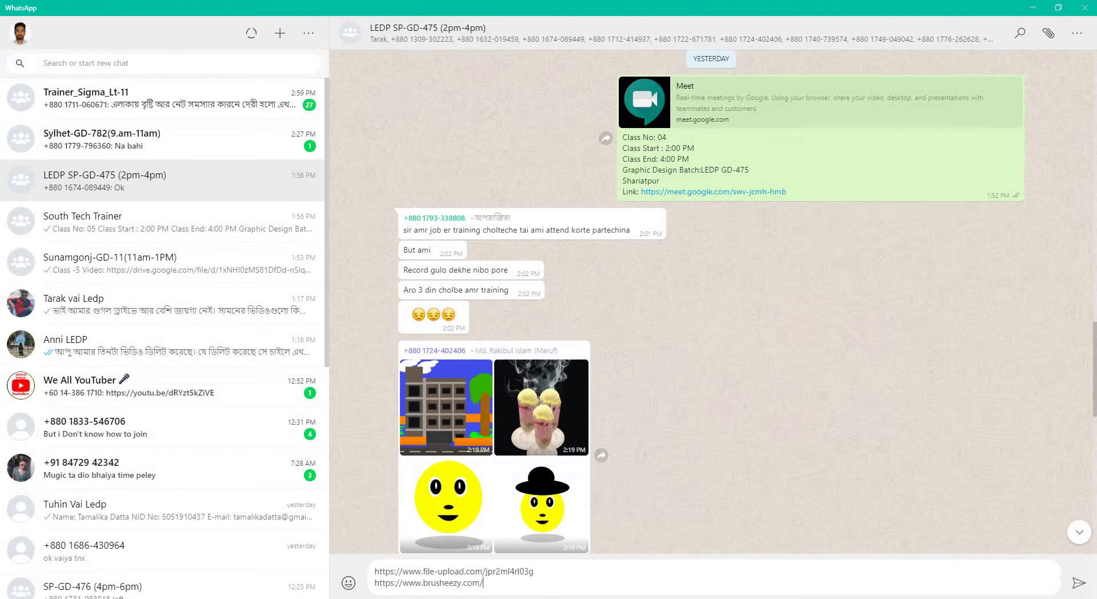
Send the brush links and the Facebook group address in the LEDP SP-GD-475 chat.
key(Return)
key(alt+Tab)
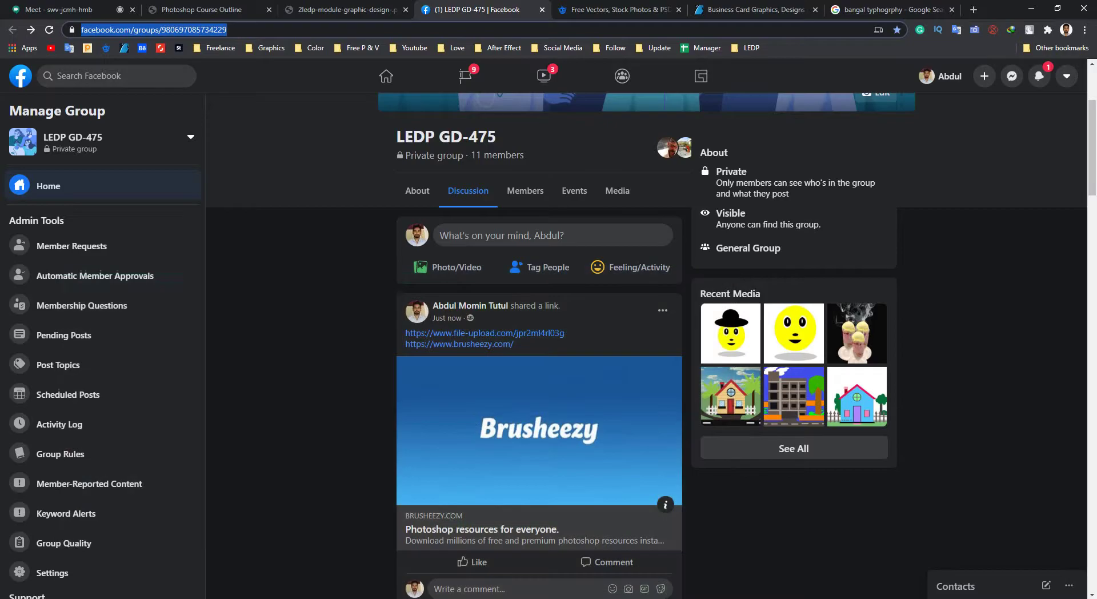
click(246, 111)
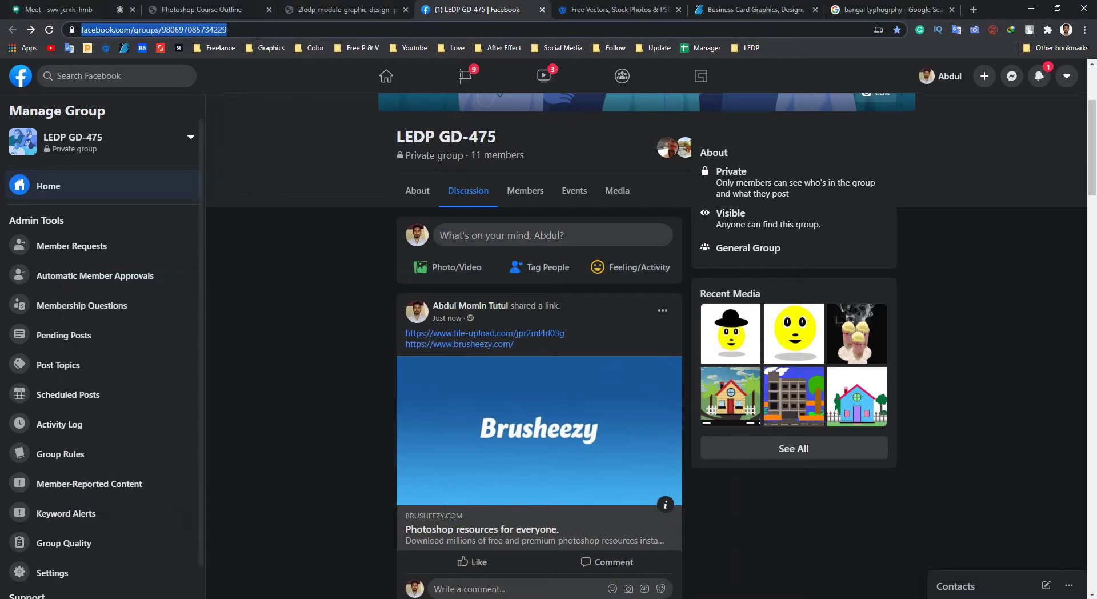
key(alt+Tab)
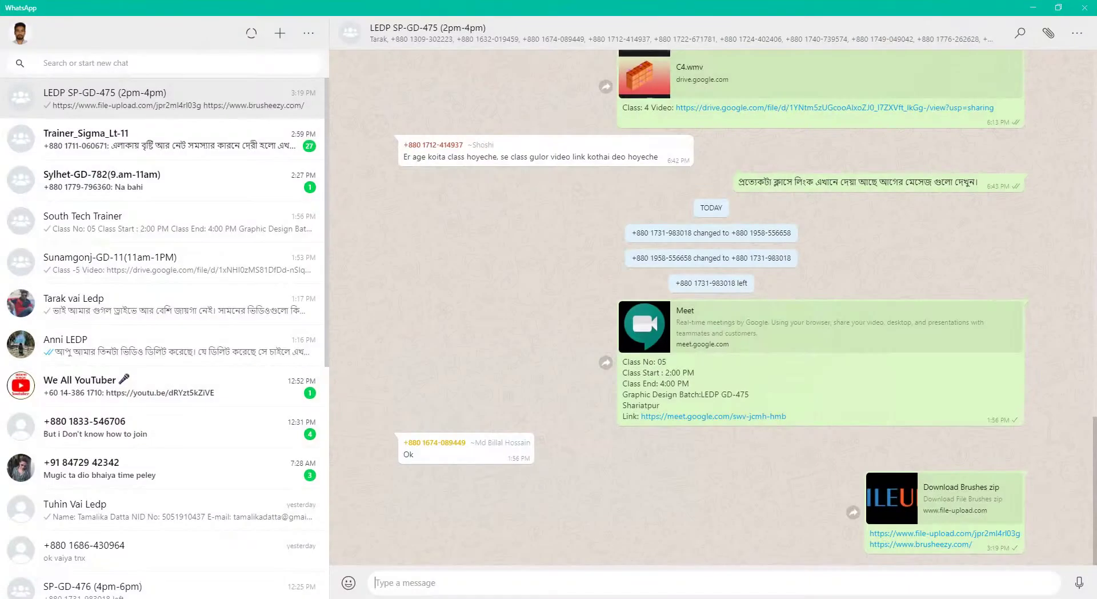
key(ctrl+v)
key(Return)
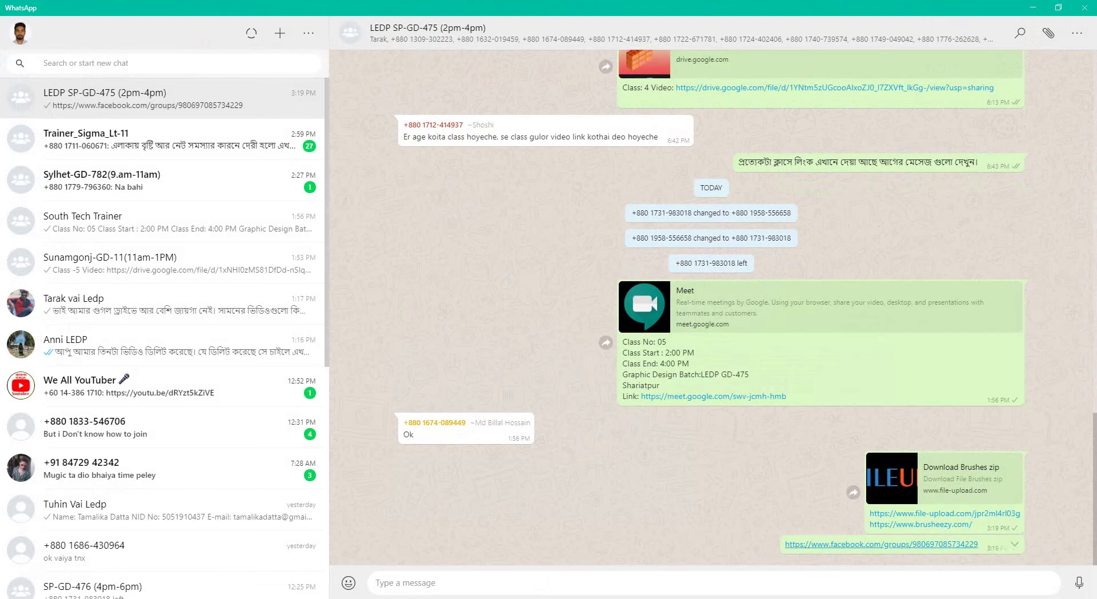
click(1033, 7)
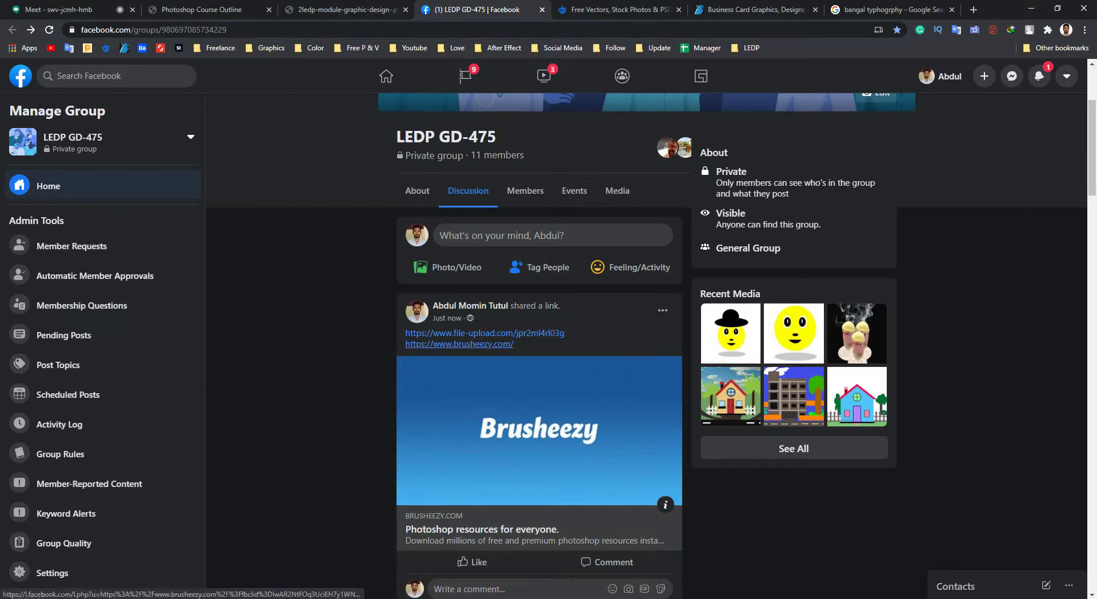
Open Brusheezy in a new tab and search it for fire.
middle_click(460, 344)
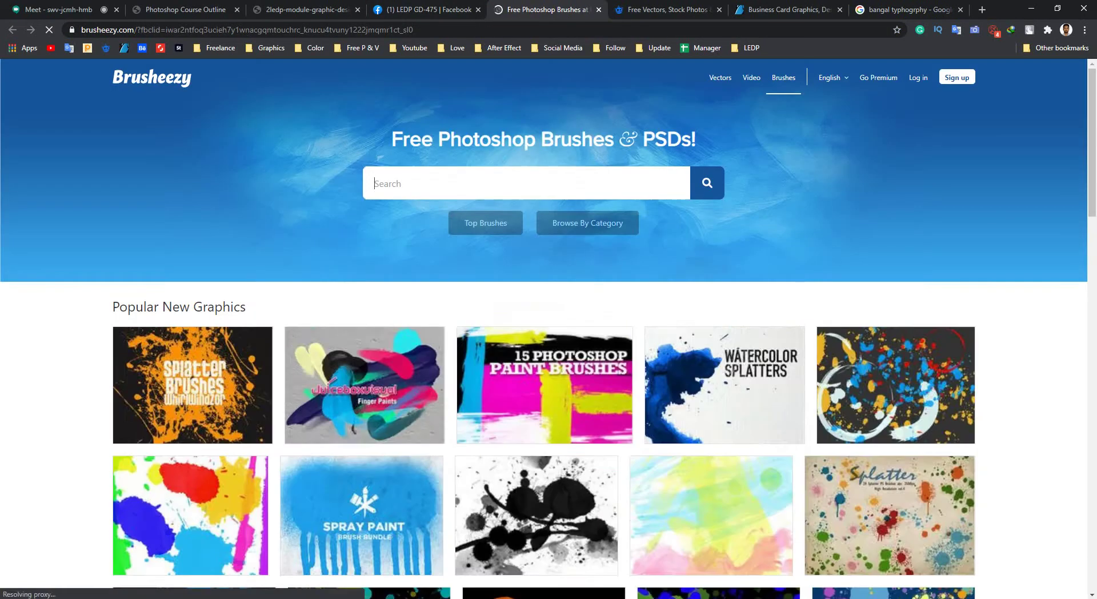
scroll(195, 463, down, 15)
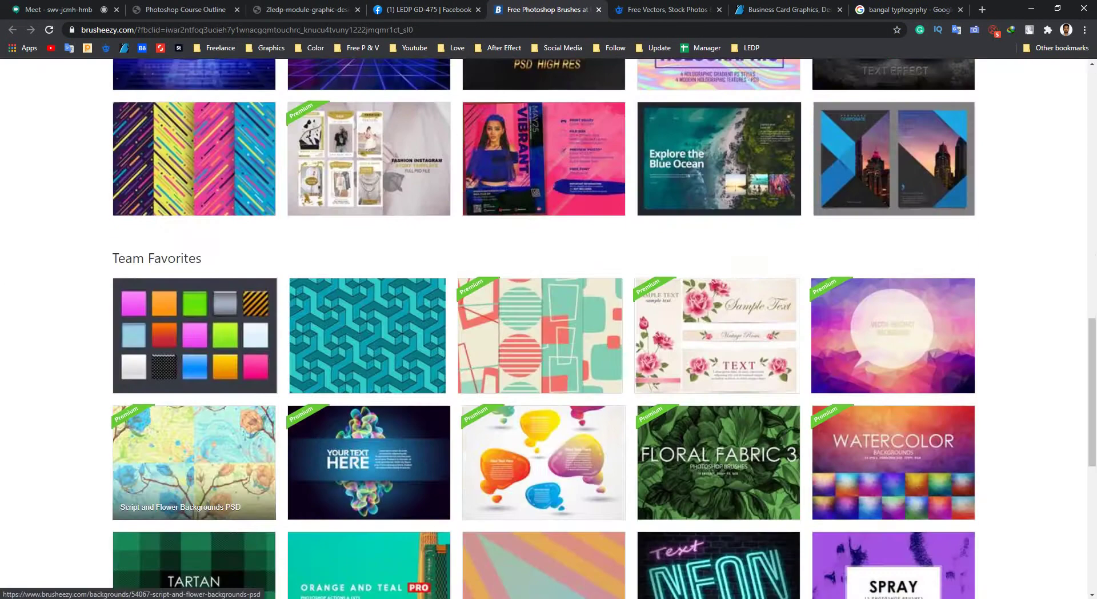
scroll(194, 463, down, 5)
scroll(194, 400, up, 20)
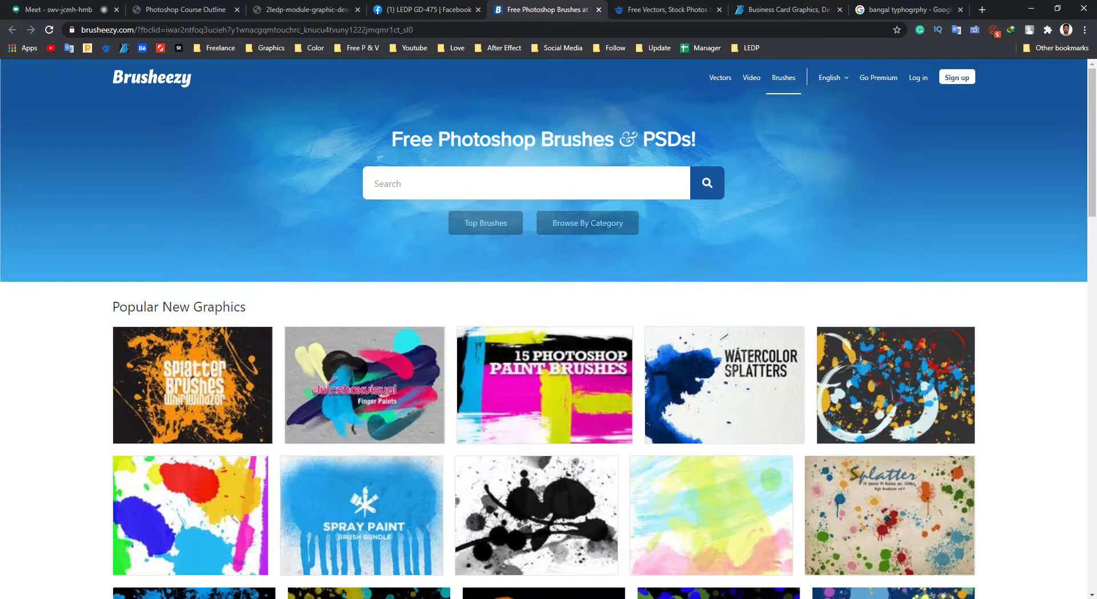
click(375, 184)
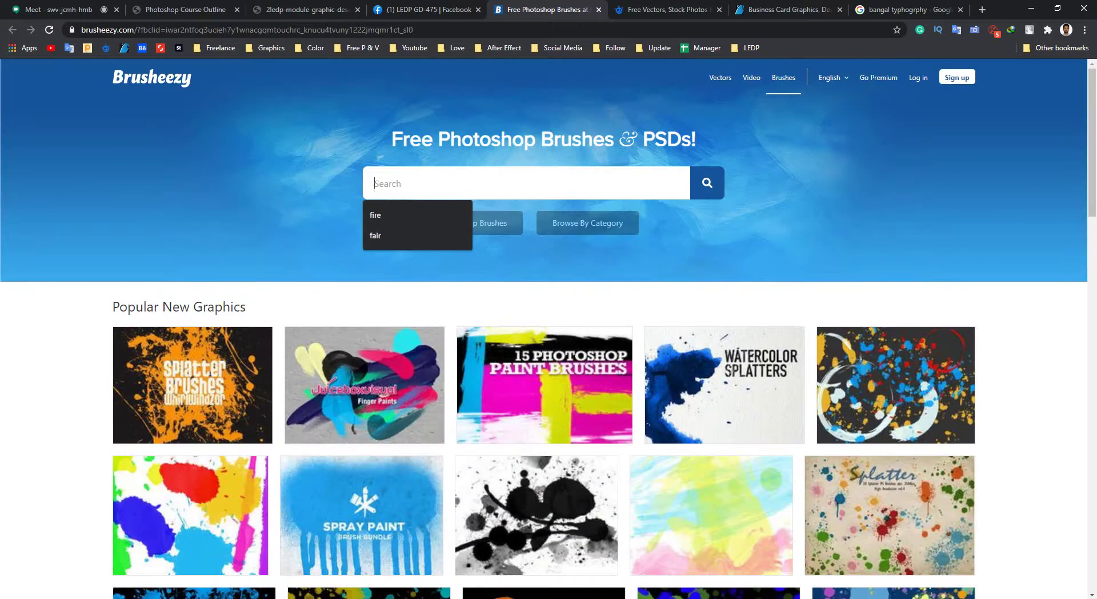
key(Down)
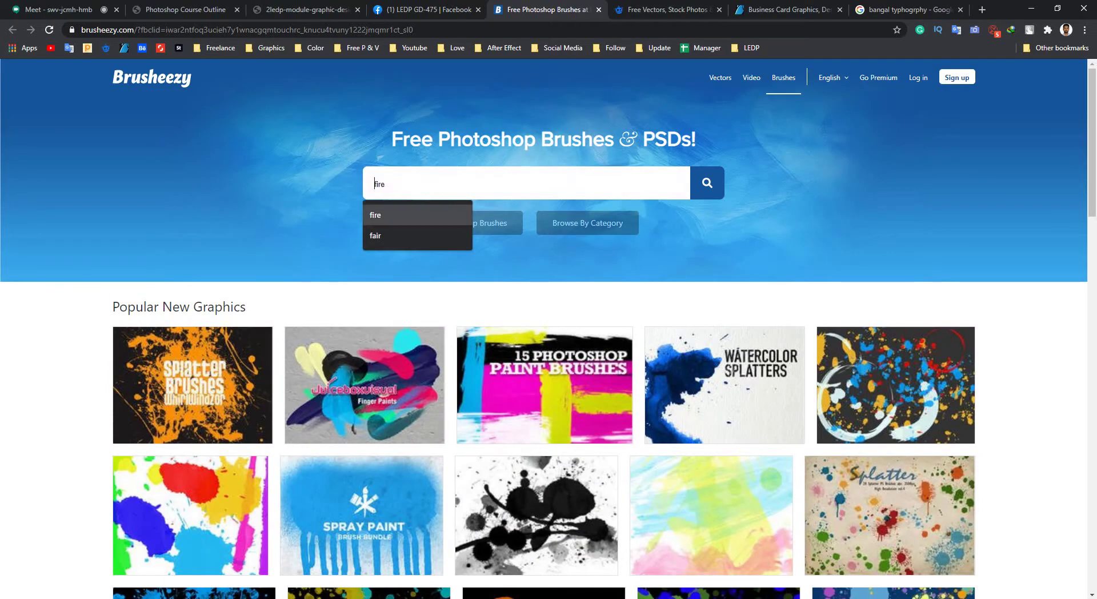
key(Return)
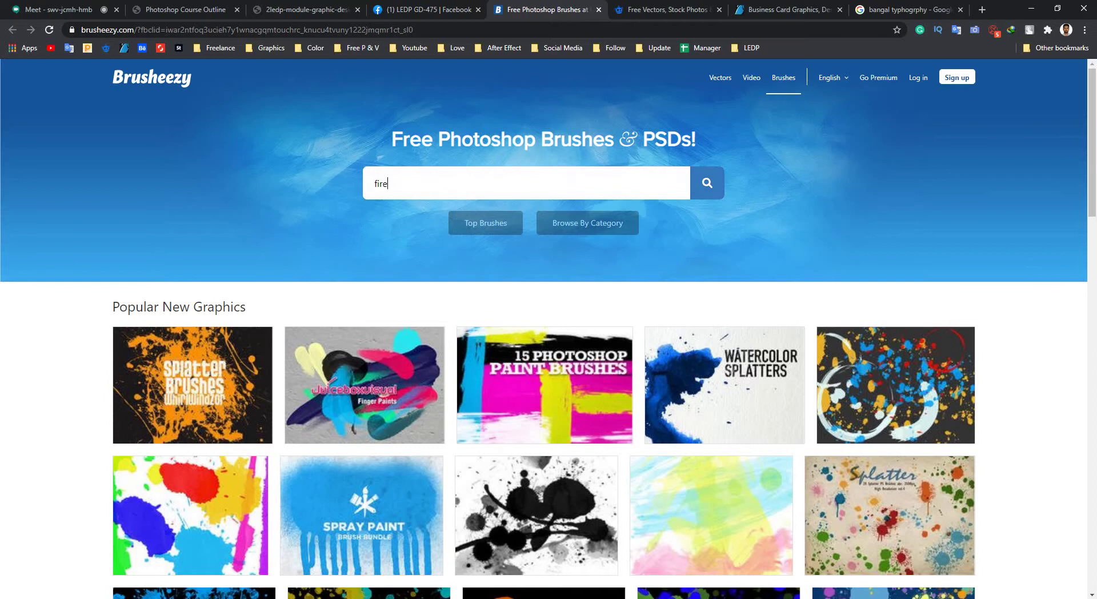
key(Return)
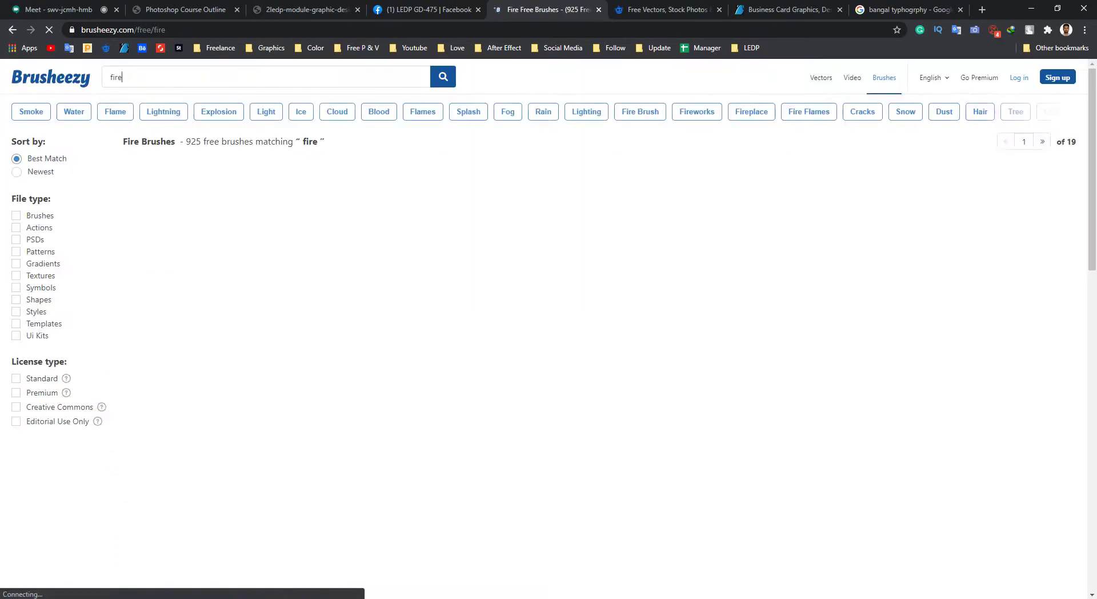
Browse the fire results and open the 20 Fire PS Brushes Abr.Vol.13 page.
scroll(680, 285, down, 4)
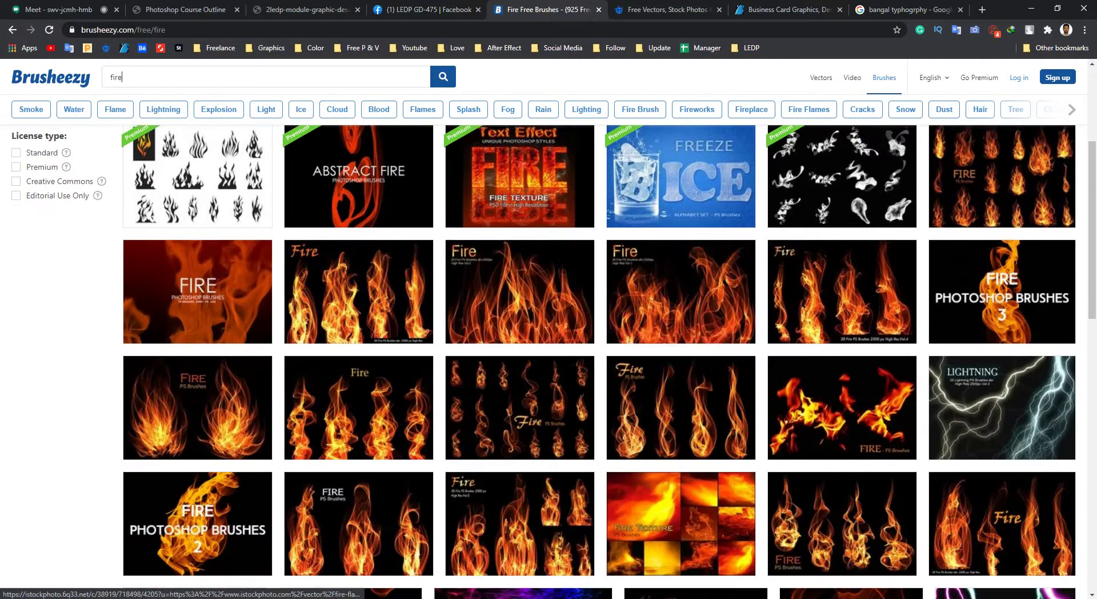
scroll(680, 289, down, 4)
scroll(520, 288, up, 4)
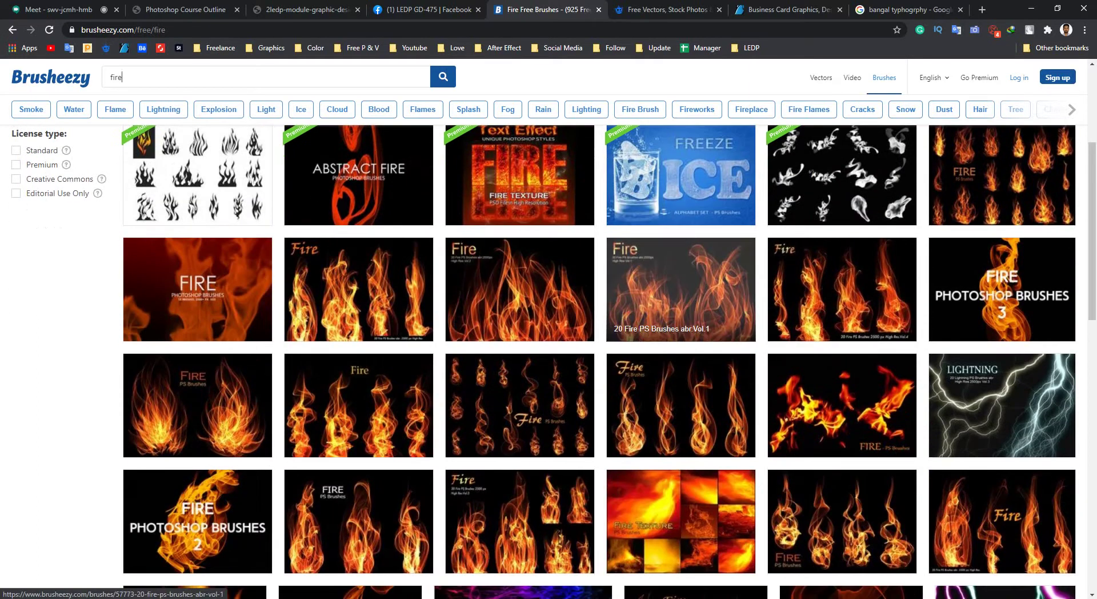
scroll(999, 285, up, 2)
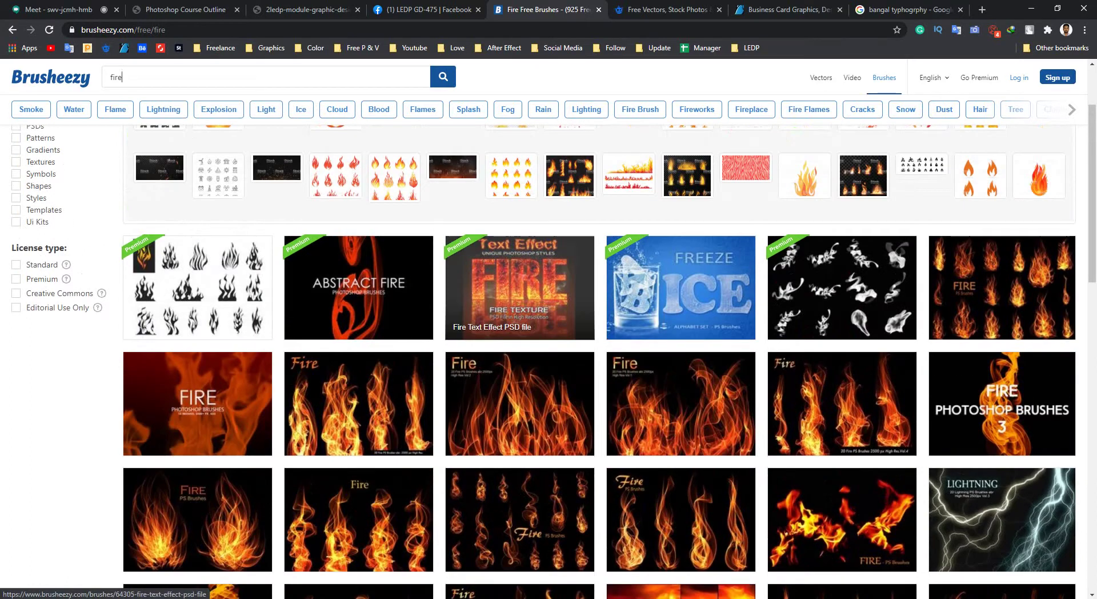
scroll(680, 285, down, 1)
scroll(628, 315, down, 2)
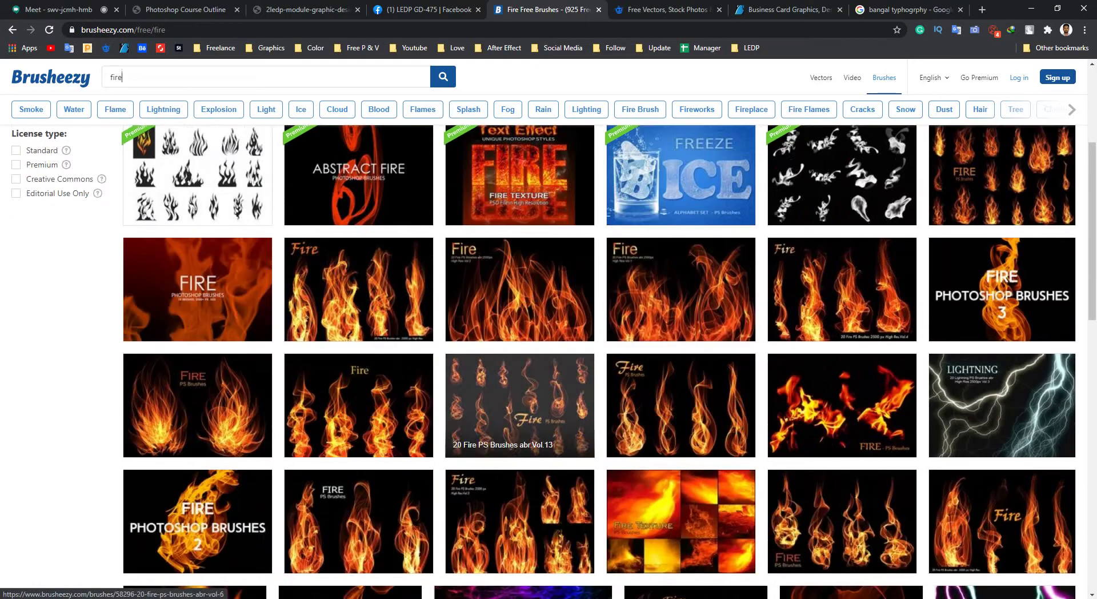
scroll(519, 400, down, 2)
click(520, 291)
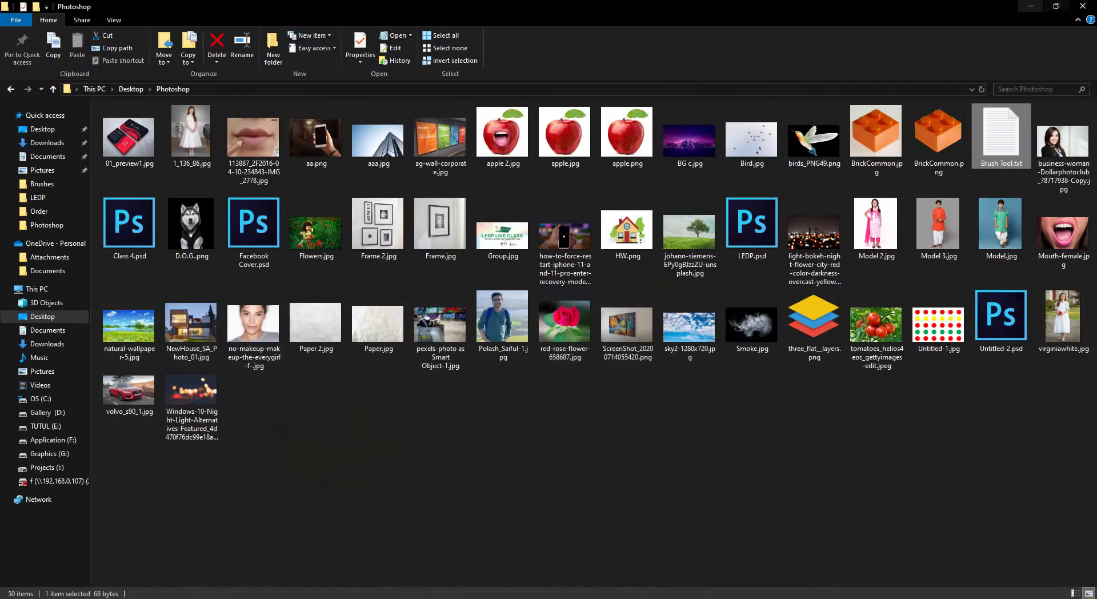
Move the fire brush zip to the desktop's upper right and open it in WinRAR.
click(1031, 7)
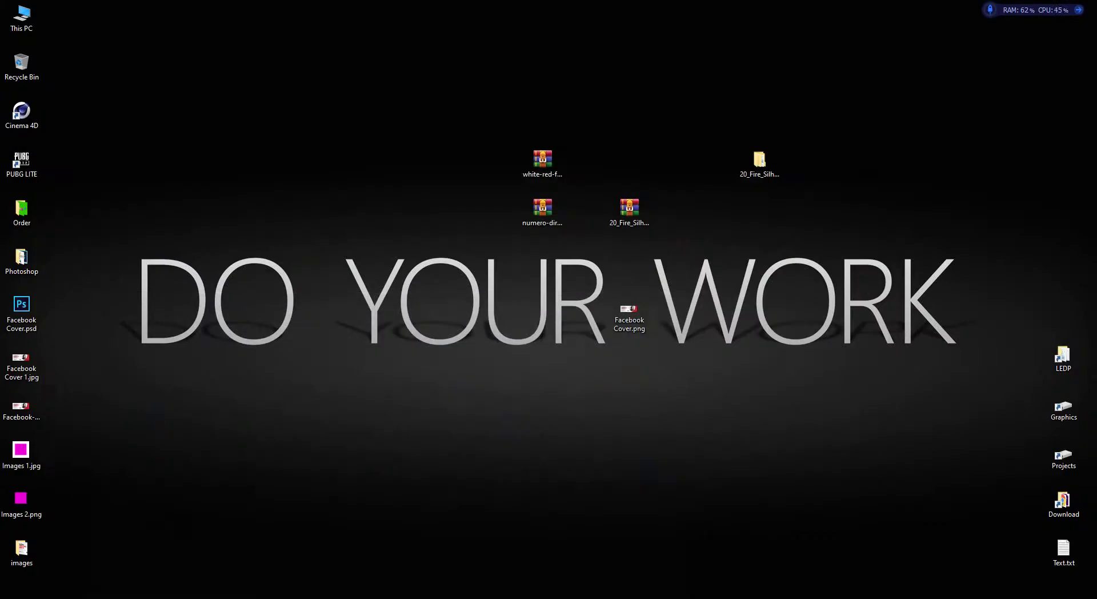
click(629, 211)
drag(629, 212, 889, 115)
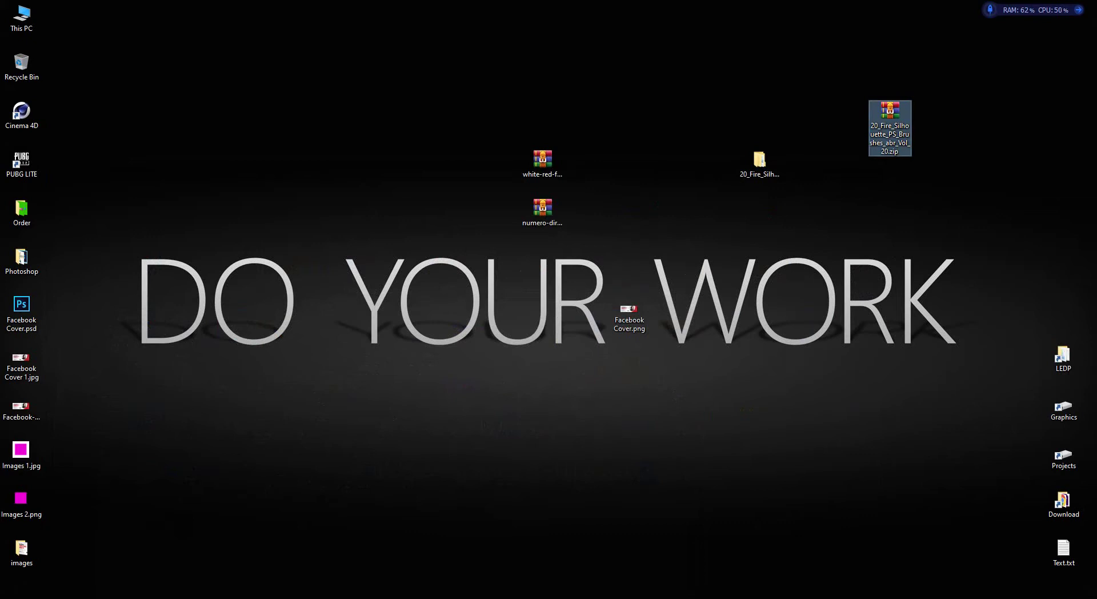
double_click(890, 114)
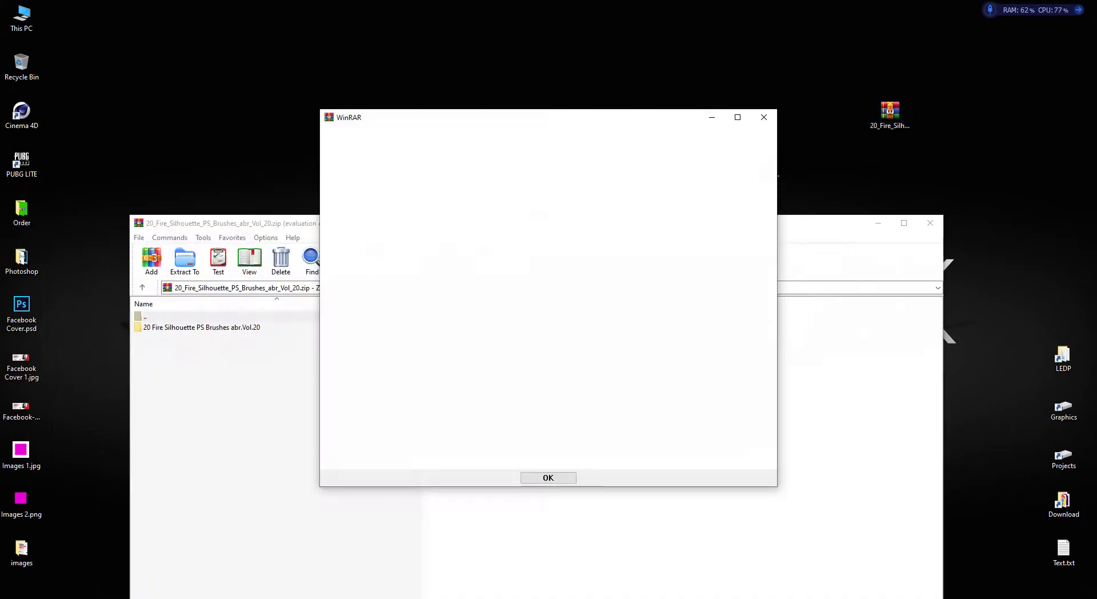
click(765, 117)
click(930, 223)
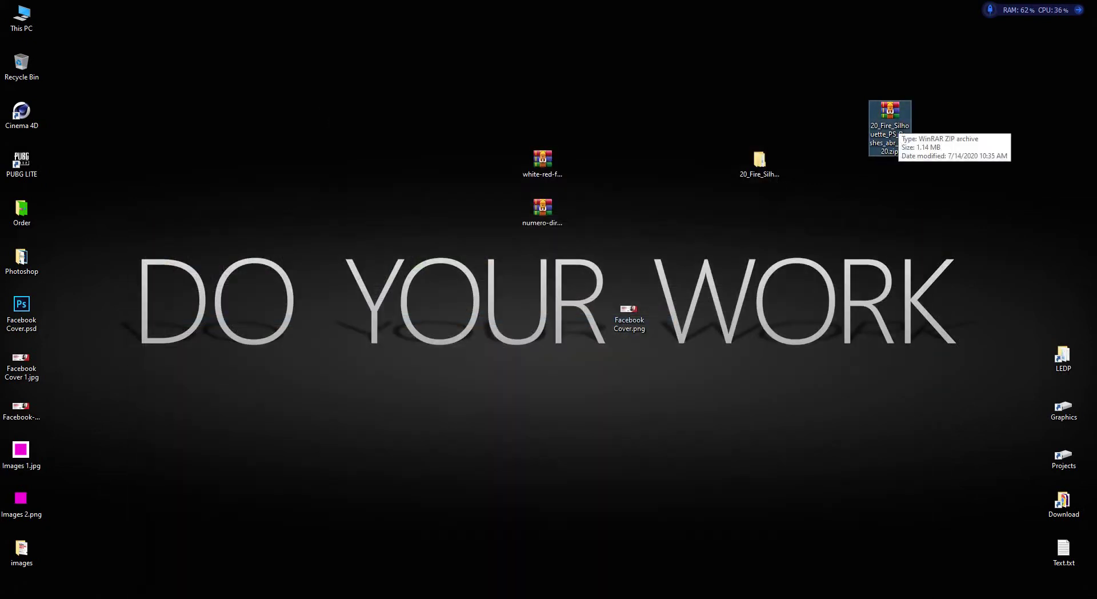
Open the extracted fire brush folder, locate 20 Fire Brushes.abr, and return to Photoshop.
right_click(891, 125)
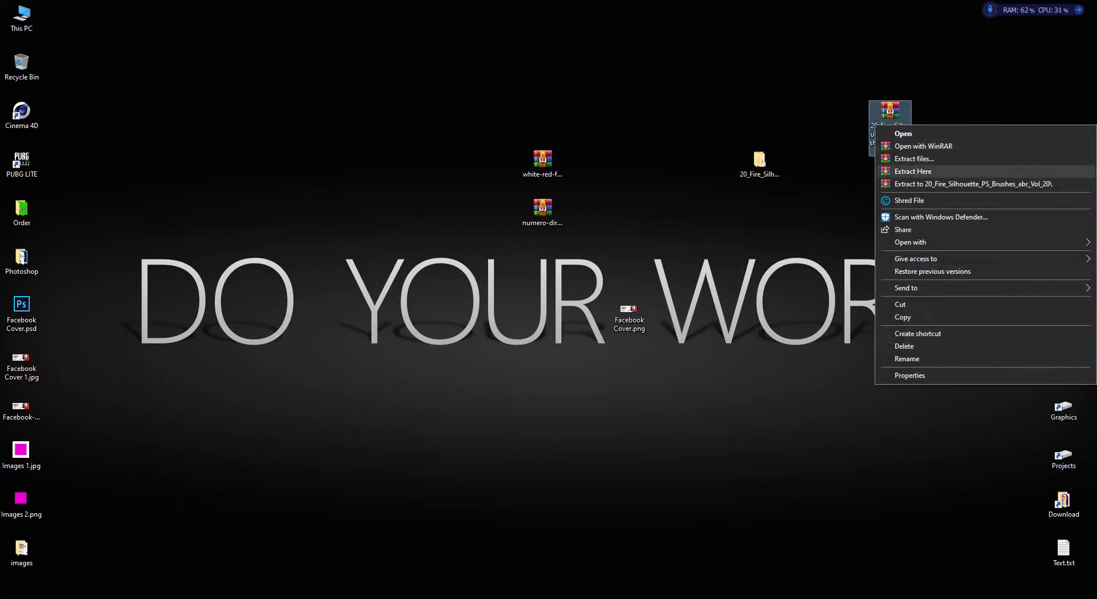
key(Escape)
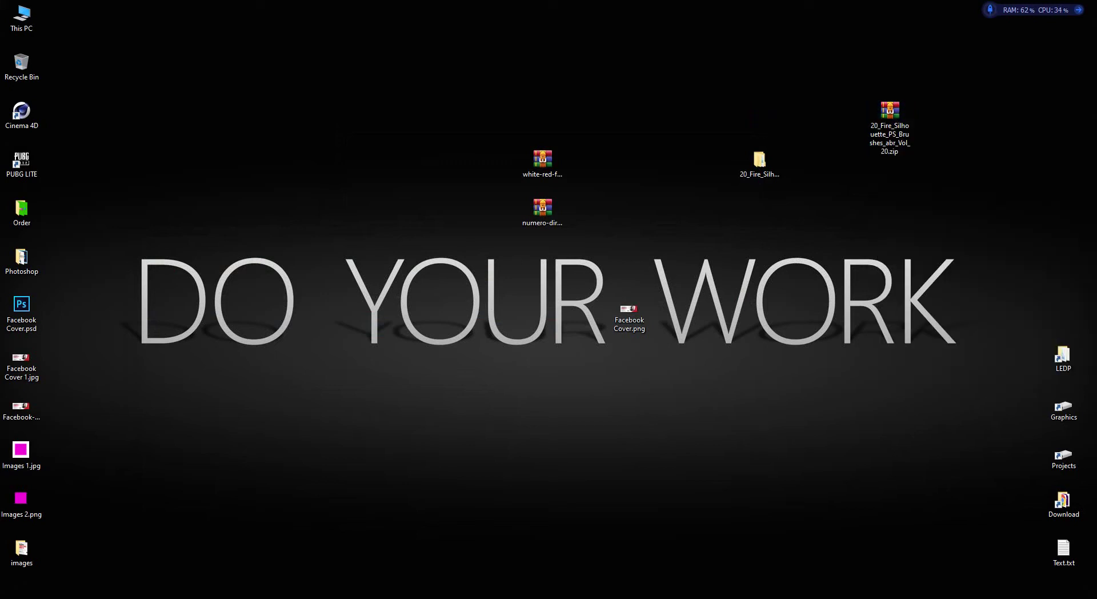
click(759, 162)
key(Return)
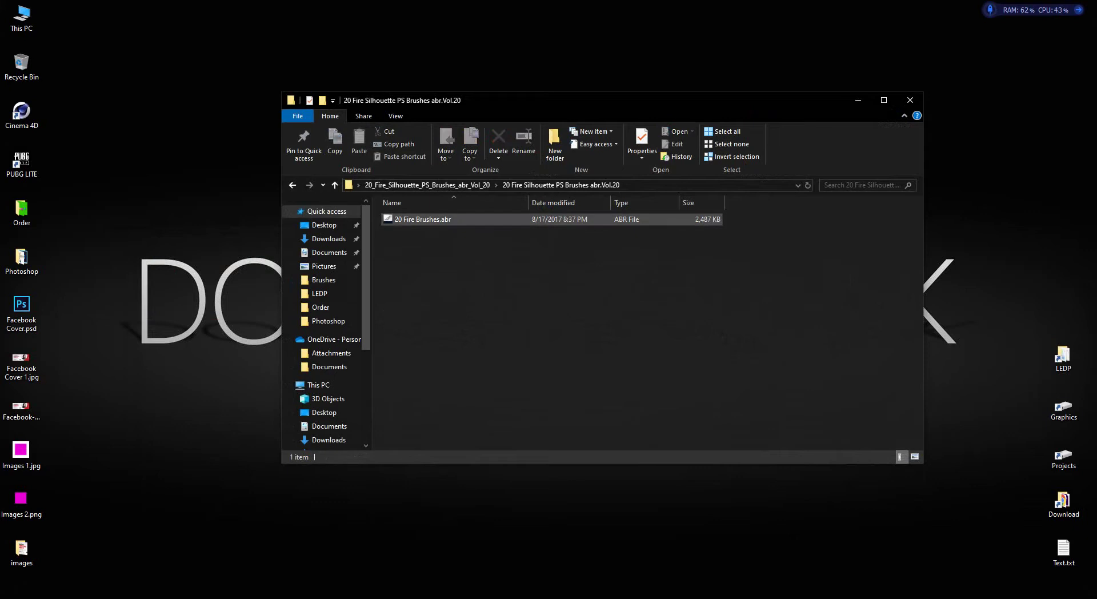
click(423, 219)
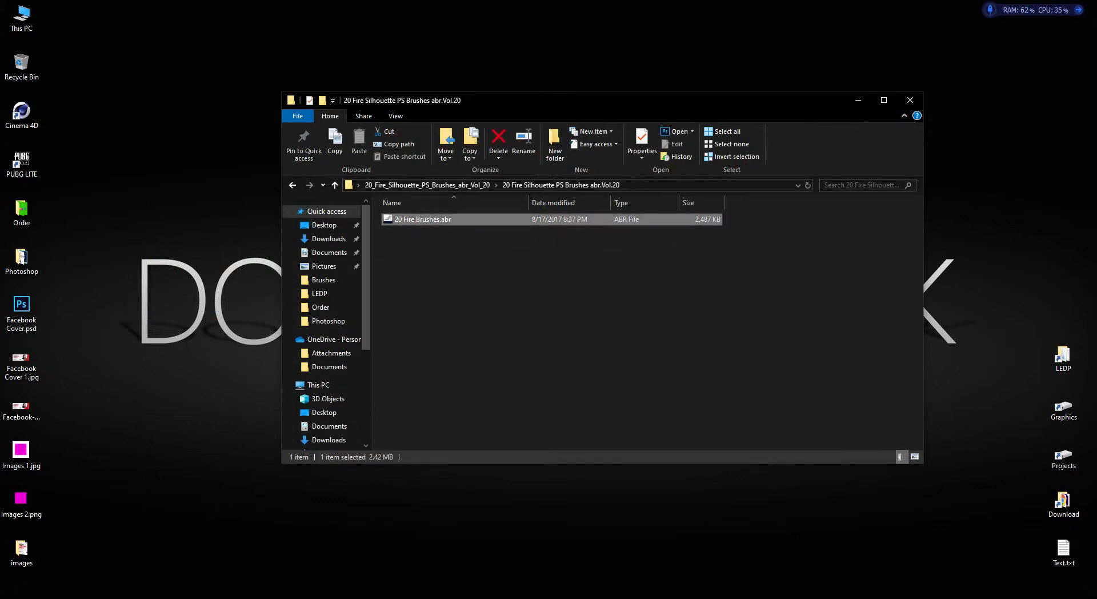
click(910, 100)
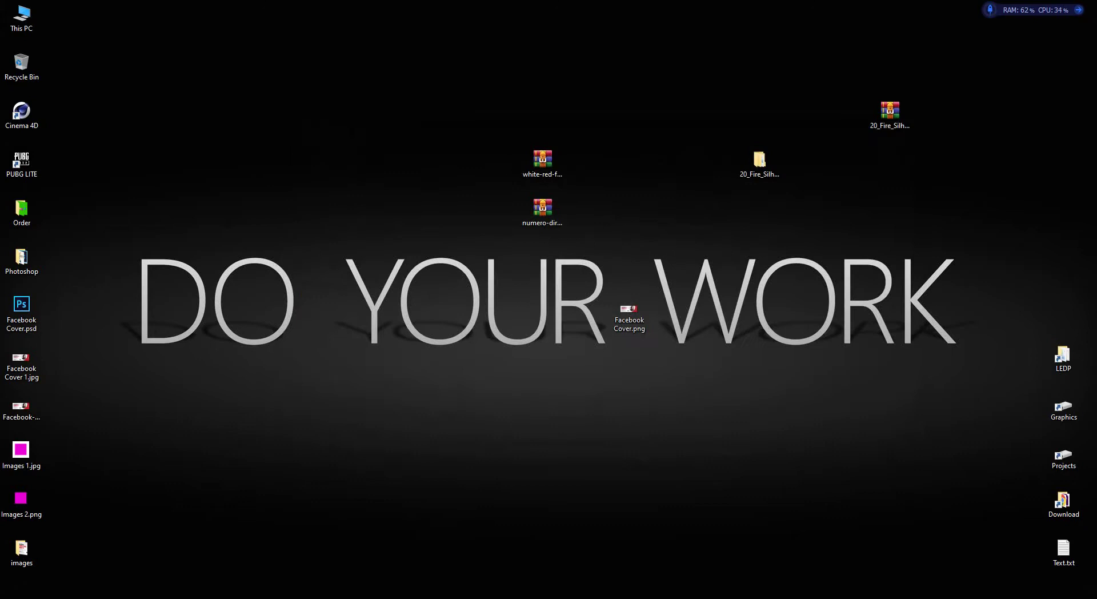
key(alt+Tab)
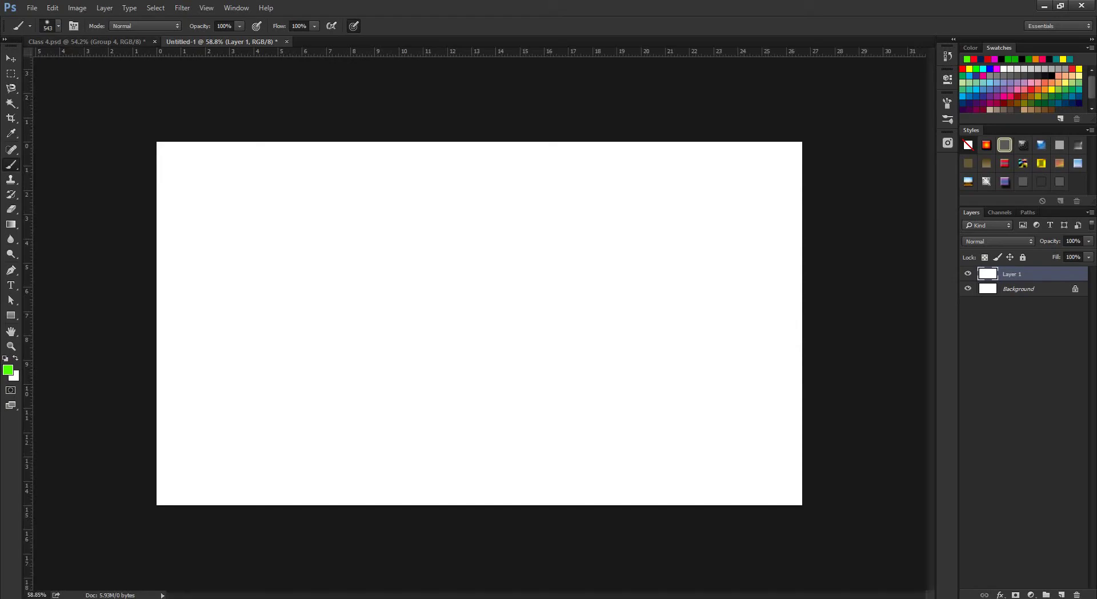
Load 20 Fire Brushes.abr from the Desktop's 20_Fire_Silhouette folder into the brush presets.
click(58, 26)
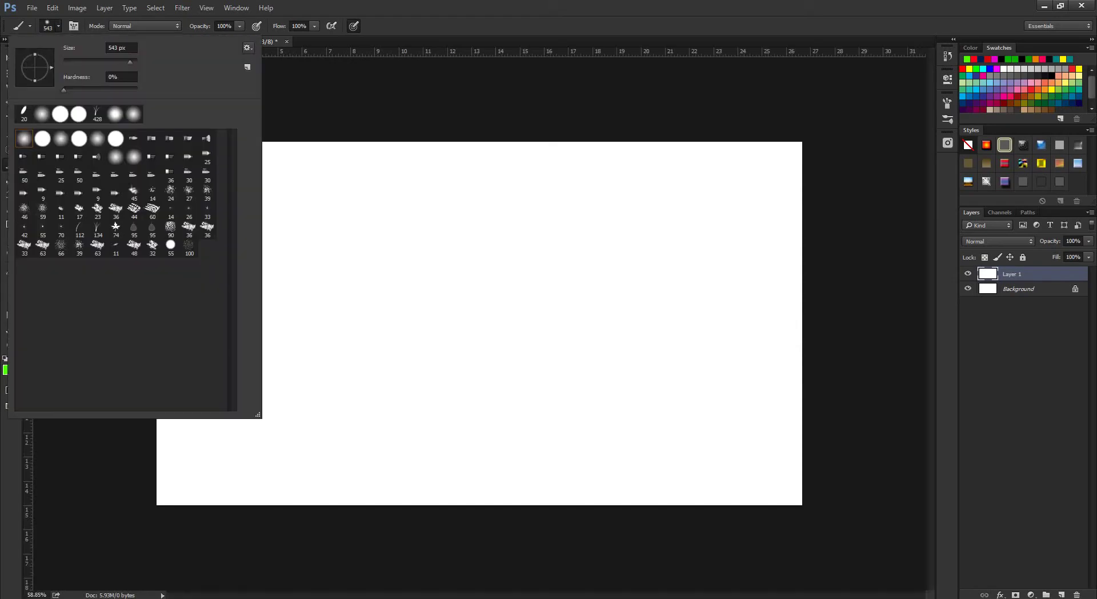
click(247, 47)
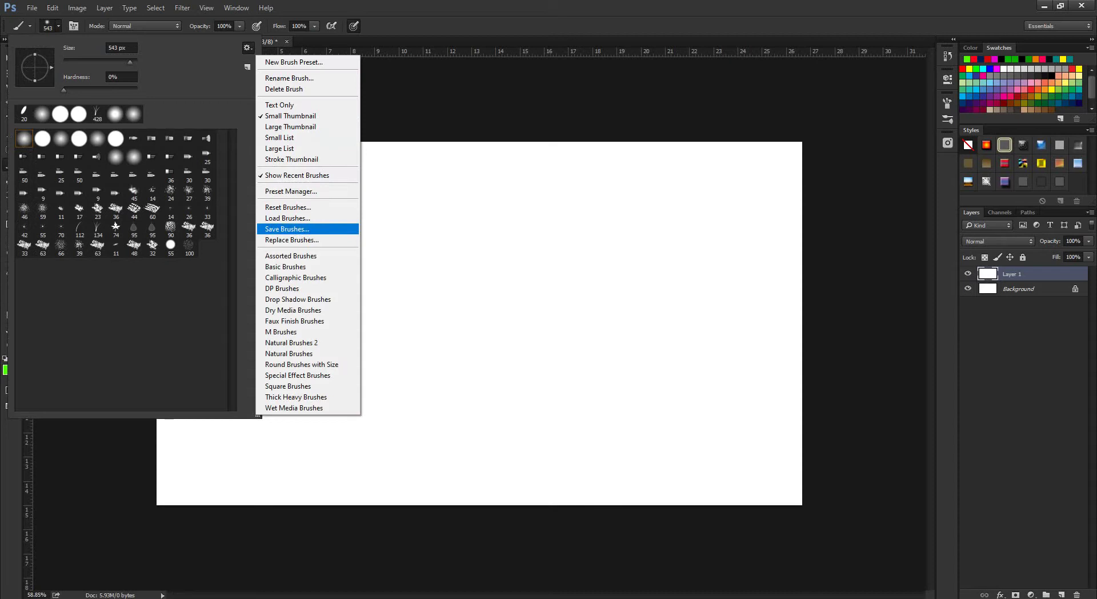
click(287, 218)
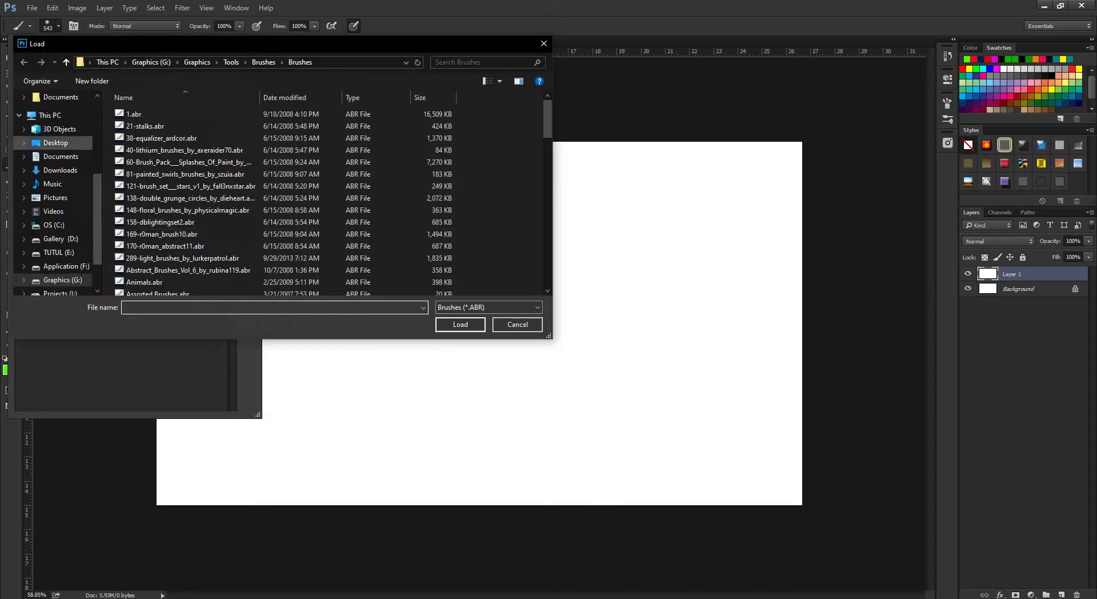
click(56, 142)
double_click(152, 130)
double_click(154, 113)
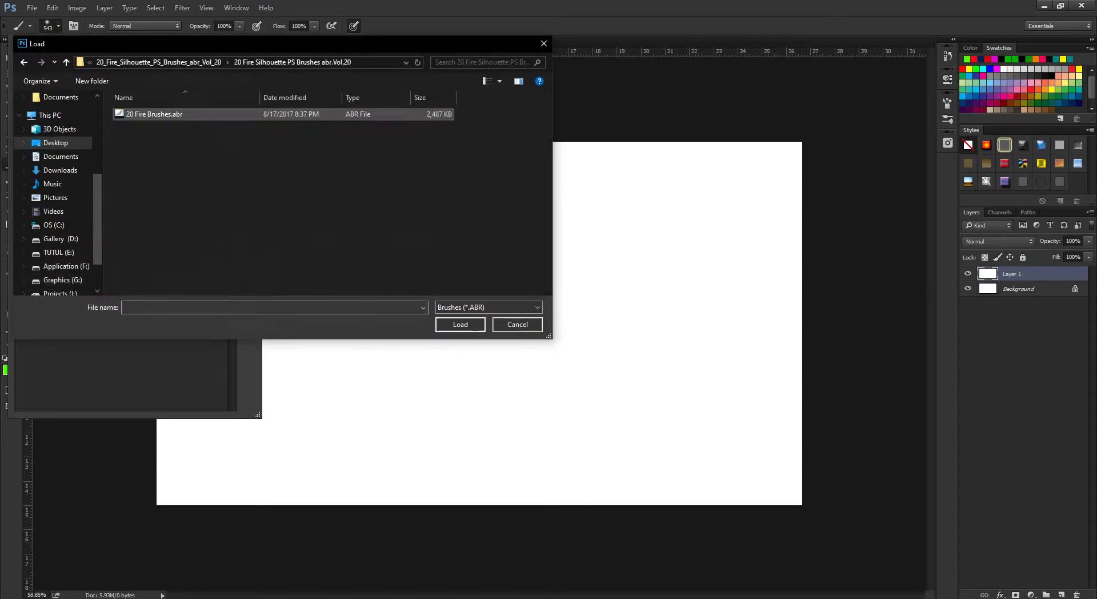
click(155, 114)
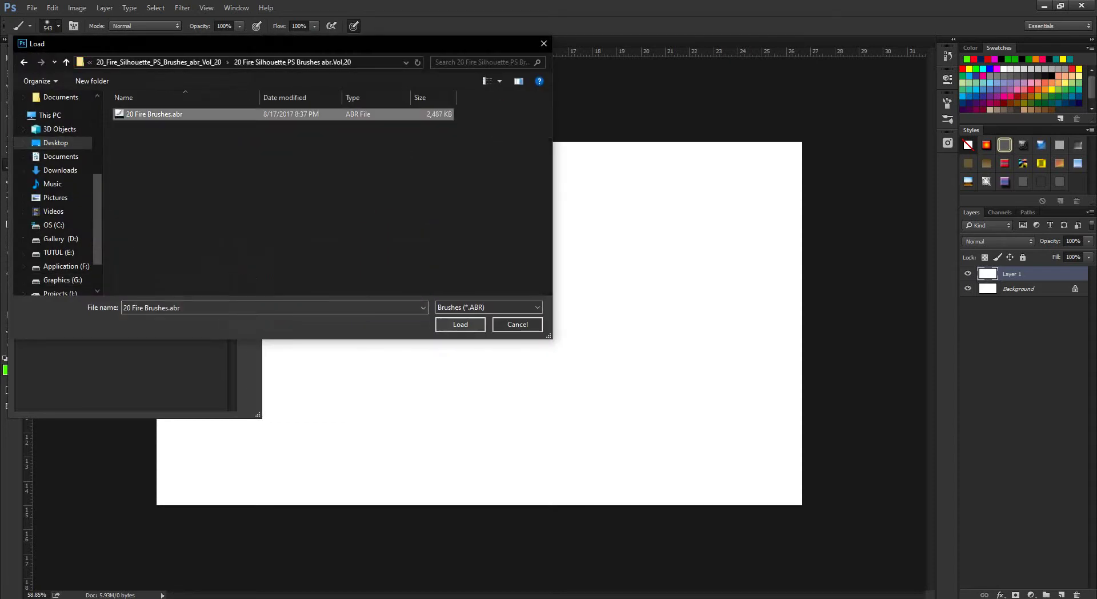
click(460, 324)
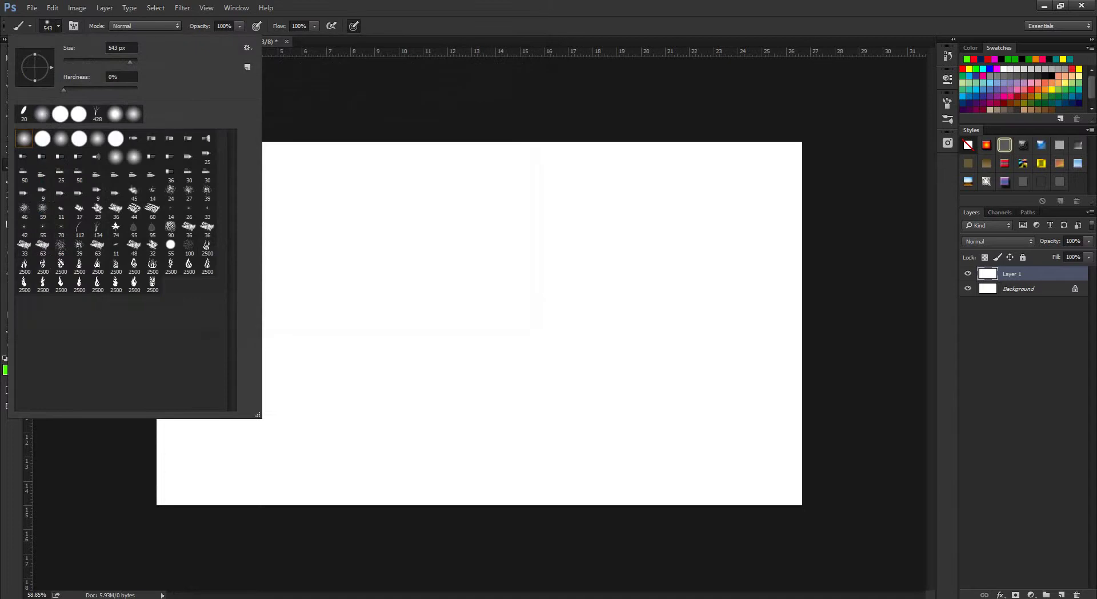
key(Escape)
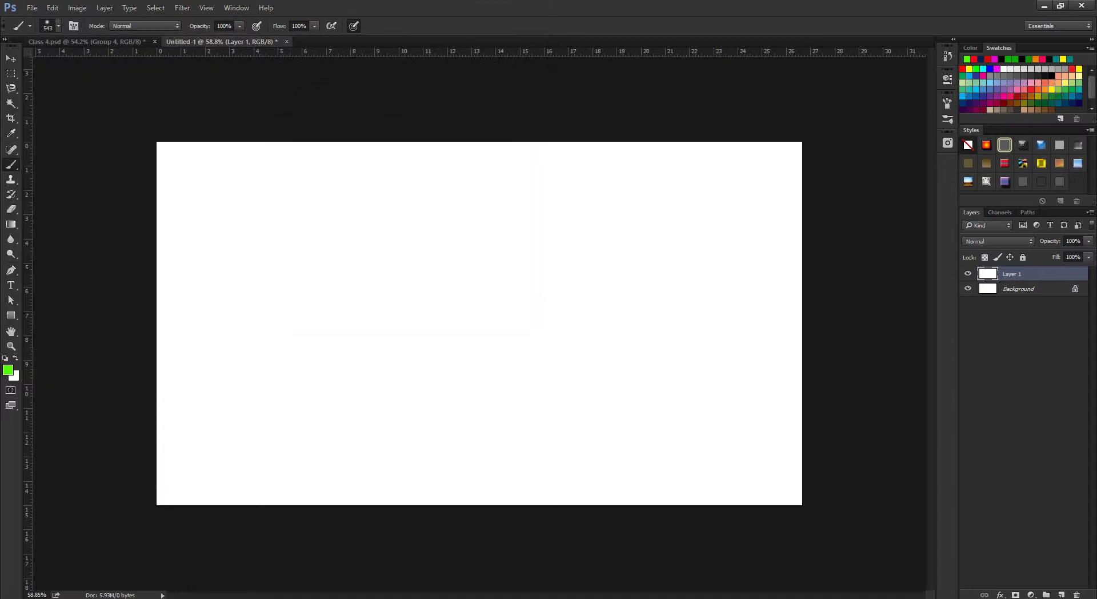
Replace Layer 1 with a new empty layer and set the foreground colour to orange.
drag(1011, 274, 1076, 594)
click(1061, 594)
click(8, 370)
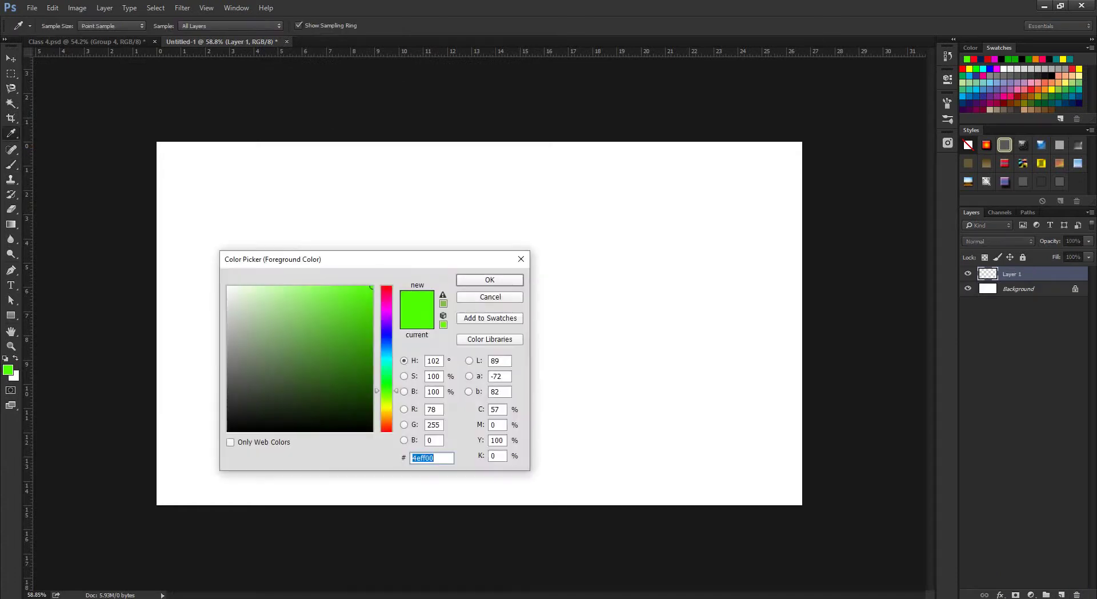
drag(386, 391, 386, 424)
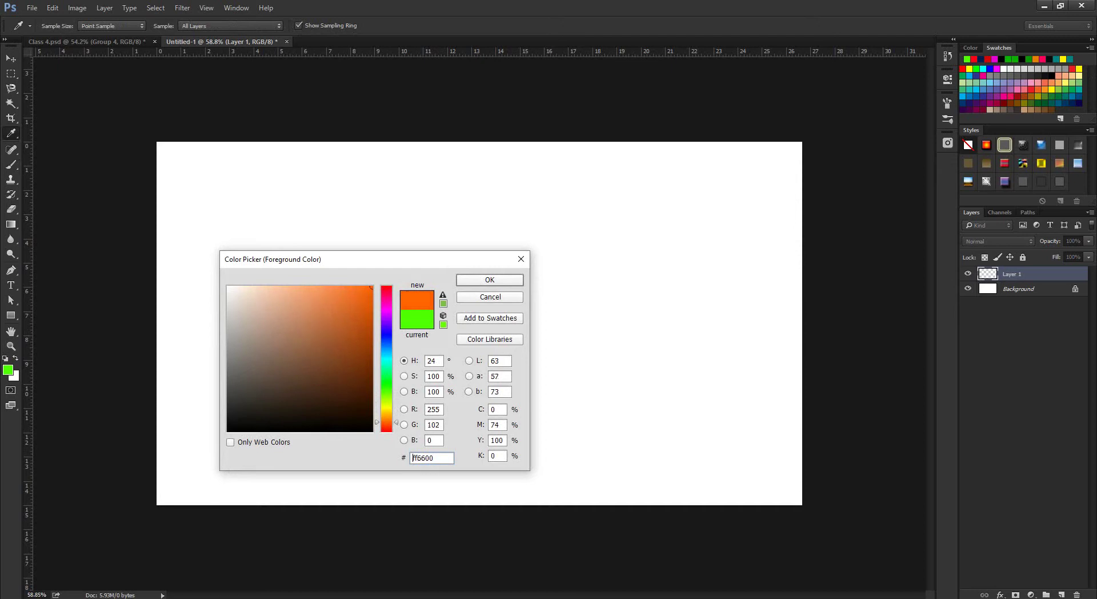
click(490, 279)
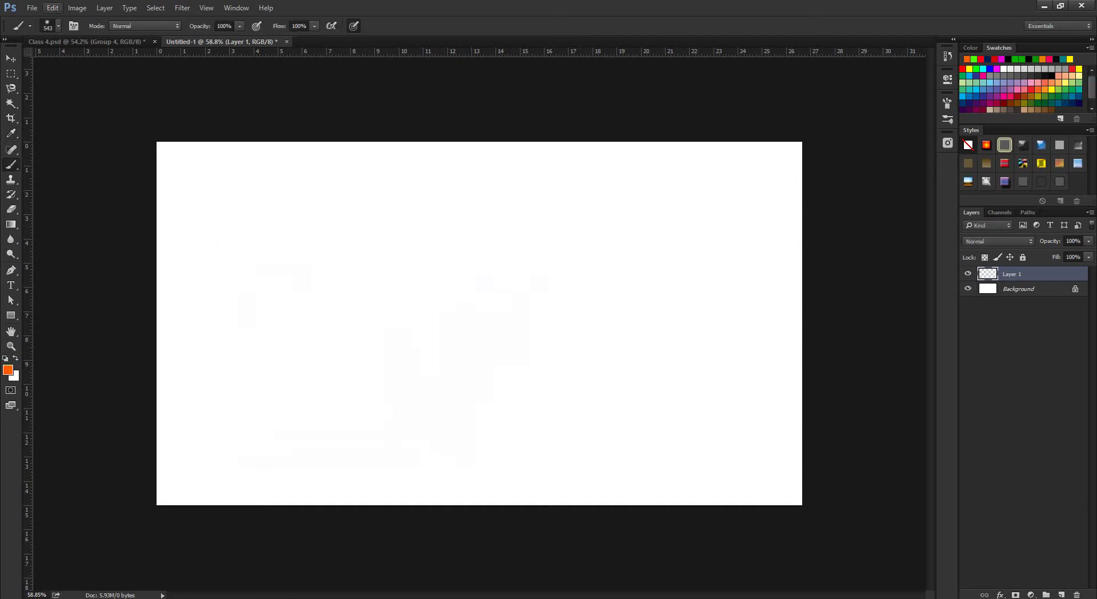
Stamp two overlapping orange flames at the left with the 2500 px flame brush shrunk to 243 px.
click(58, 26)
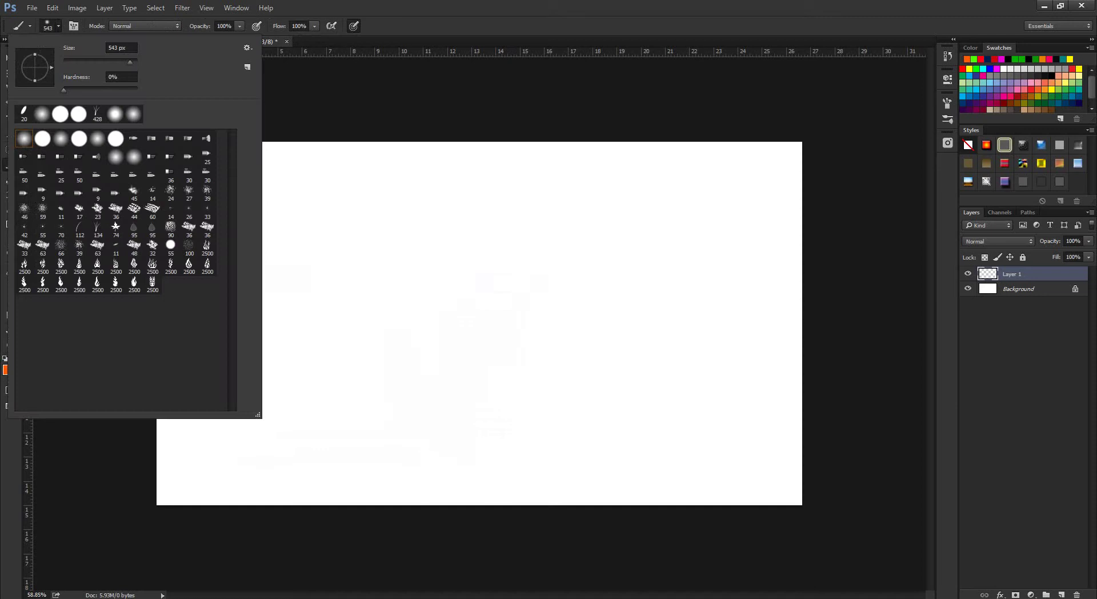
click(152, 264)
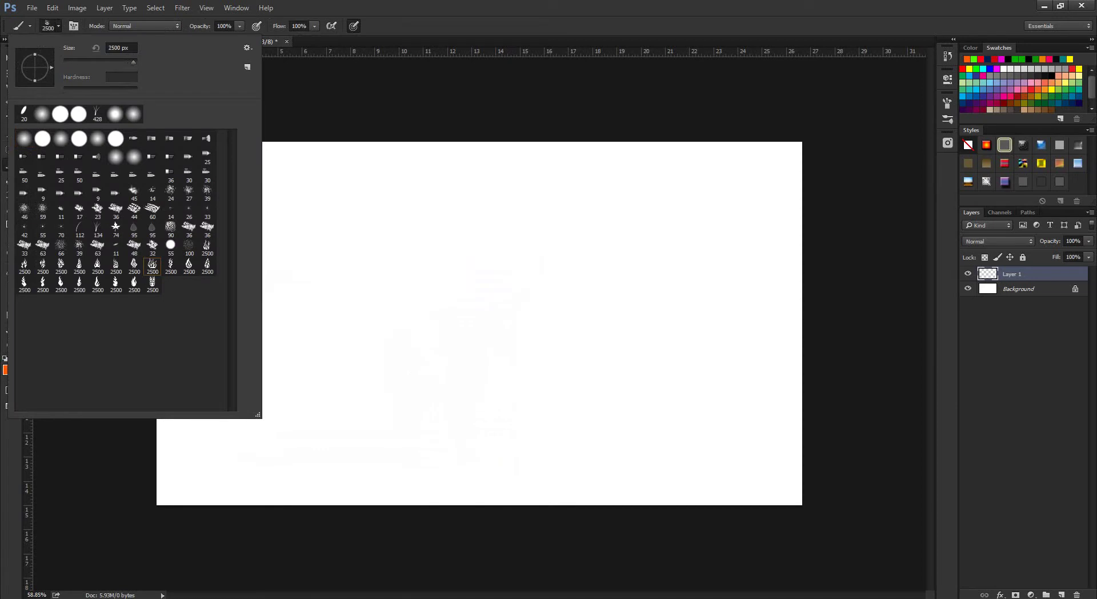
key(Return)
drag(461, 256, 497, 289)
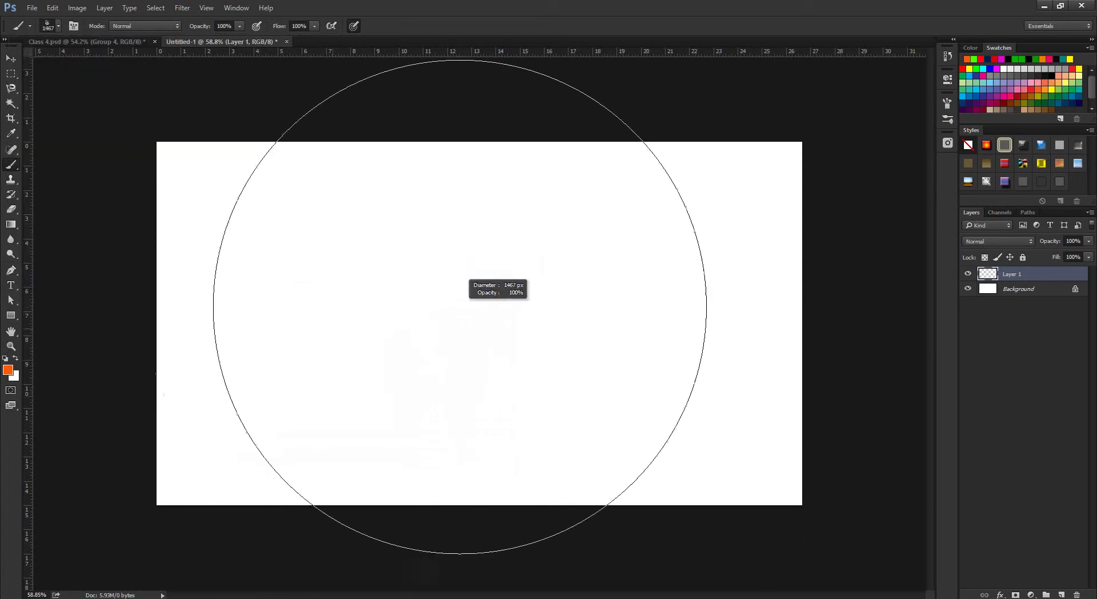
drag(407, 333, 443, 318)
click(247, 363)
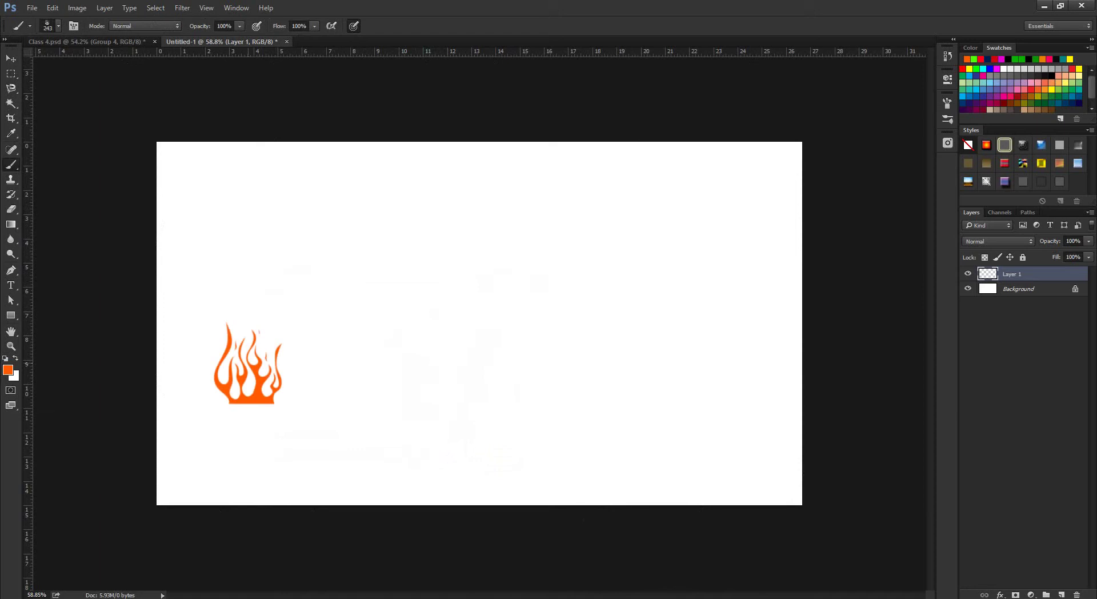
click(290, 371)
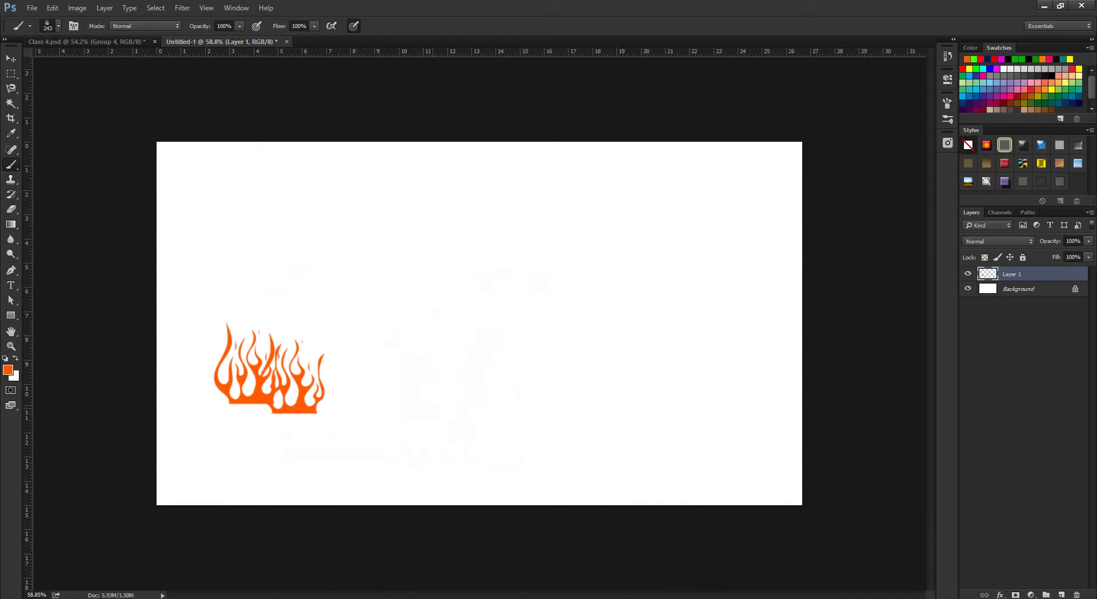
Stamp flames at 665, 559 and 389 px in the middle, right and upper-left.
click(58, 26)
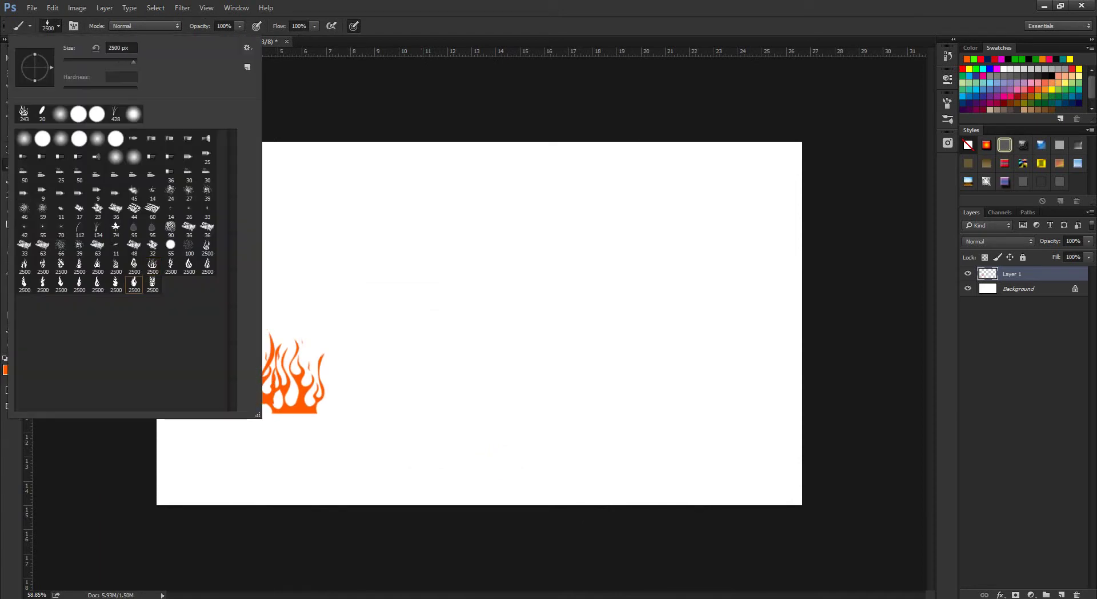
drag(476, 369, 354, 368)
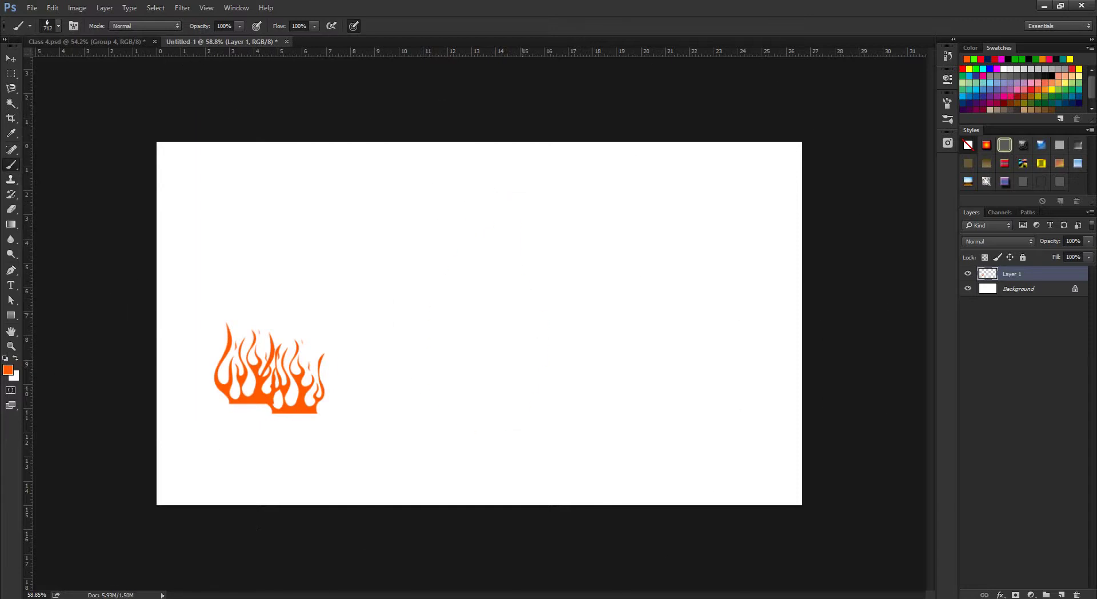
click(486, 312)
drag(686, 332, 651, 331)
click(653, 288)
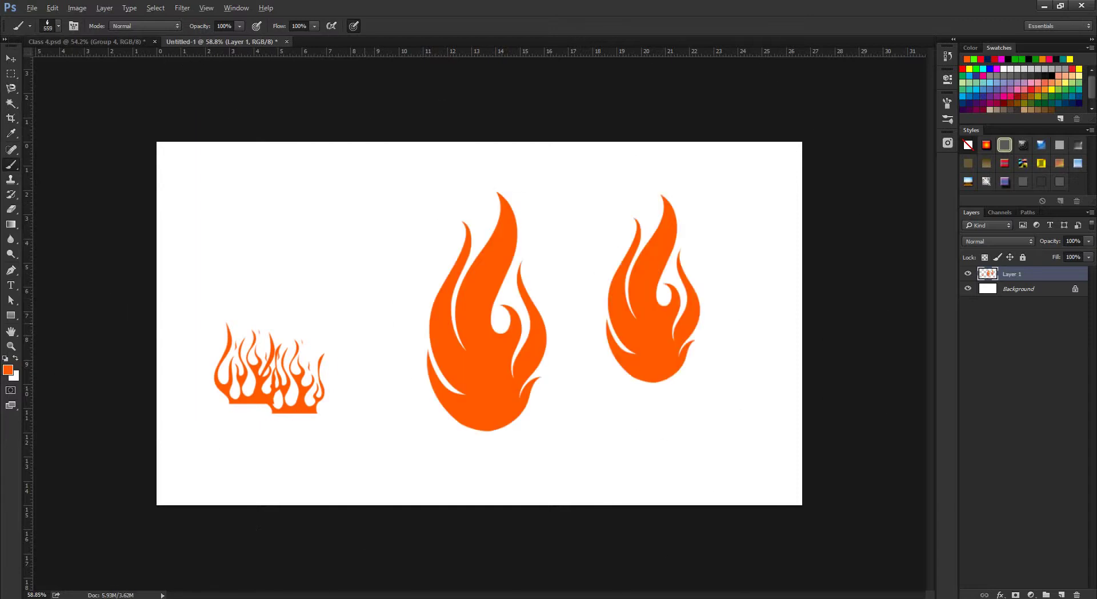
drag(376, 303, 353, 295)
click(365, 279)
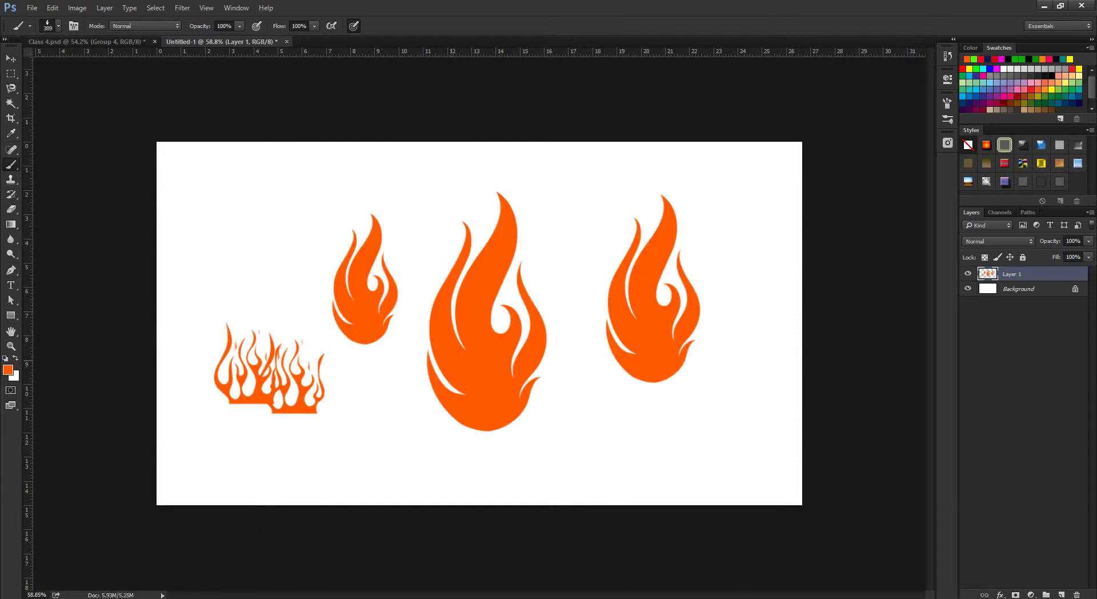
Undo an unwanted flame stroke across the canvas.
drag(297, 343, 560, 320)
key(ctrl+z)
click(58, 25)
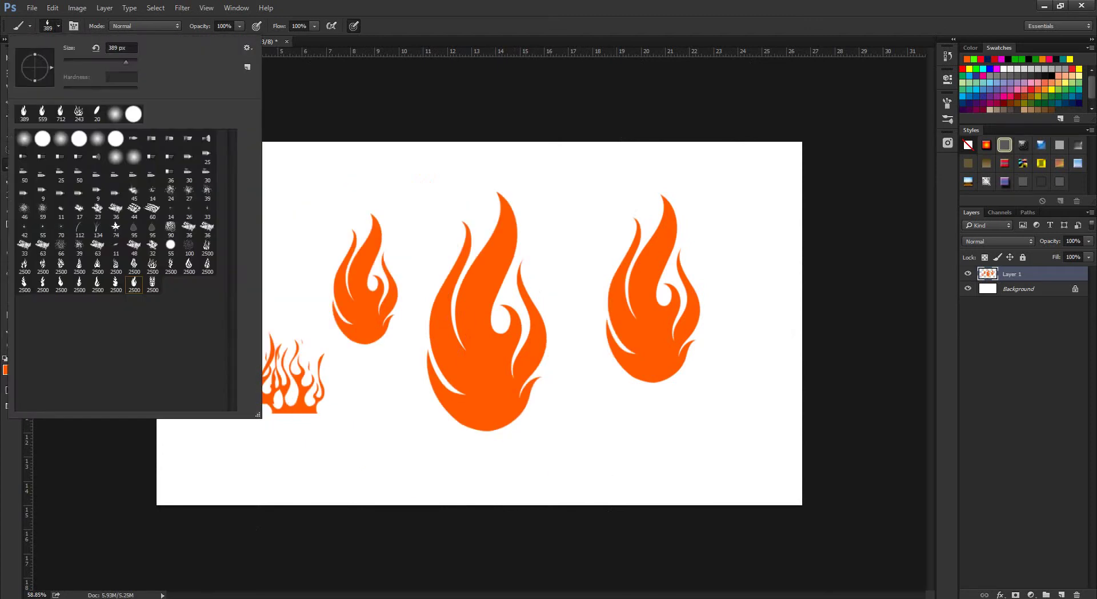
key(Escape)
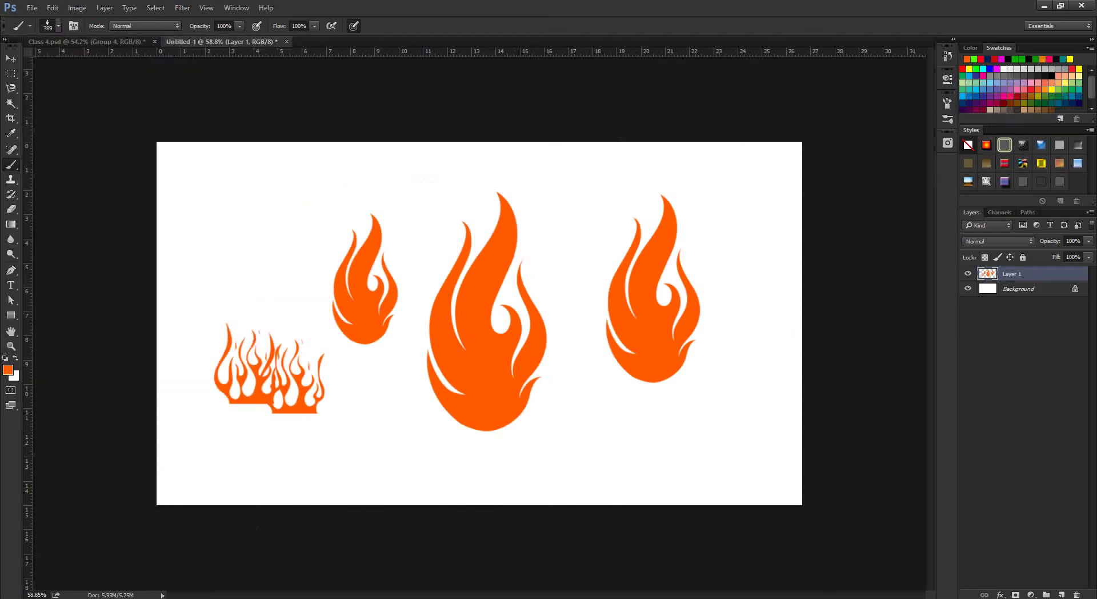
click(129, 563)
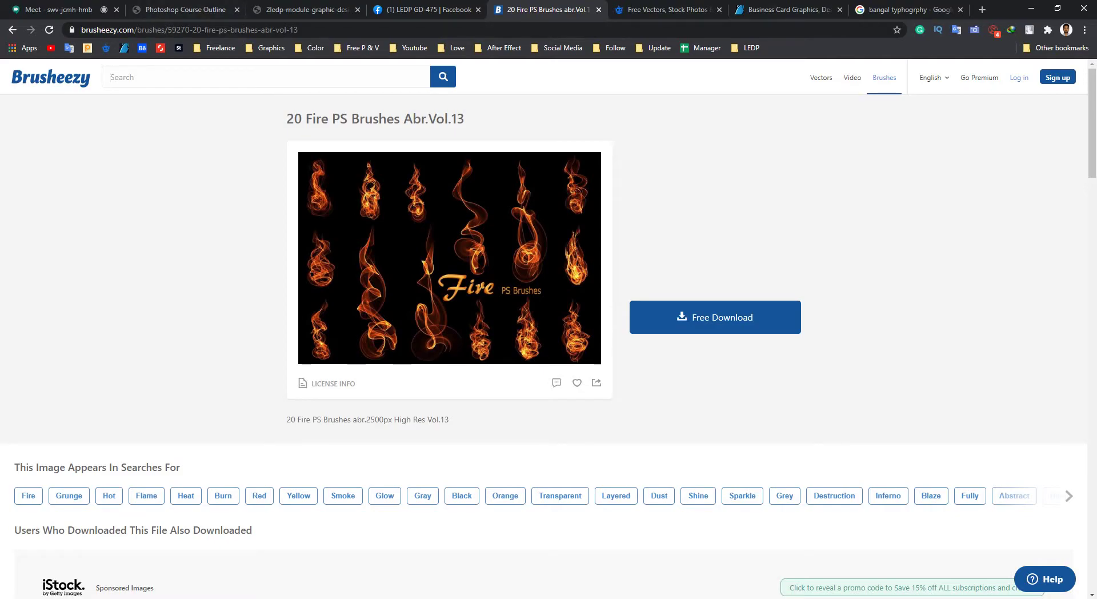
Search Brusheezy for fire.
scroll(548, 343, down, 2)
scroll(548, 342, up, 2)
text(fire)
key(Return)
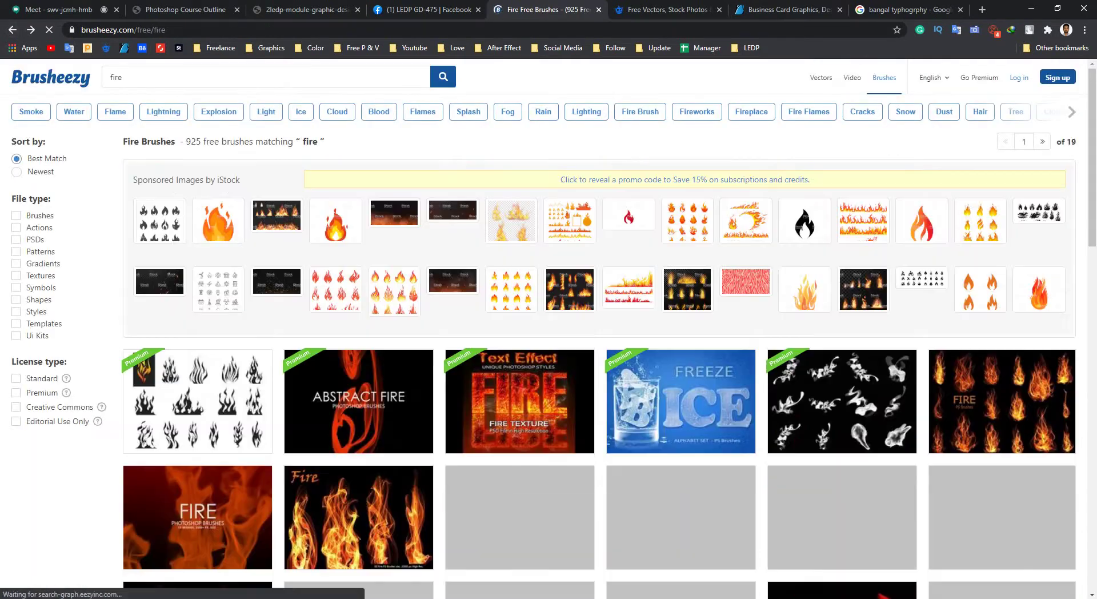
Change the search to tree and scroll through the 1,456 brush results.
key(ctrl+a)
text(t)
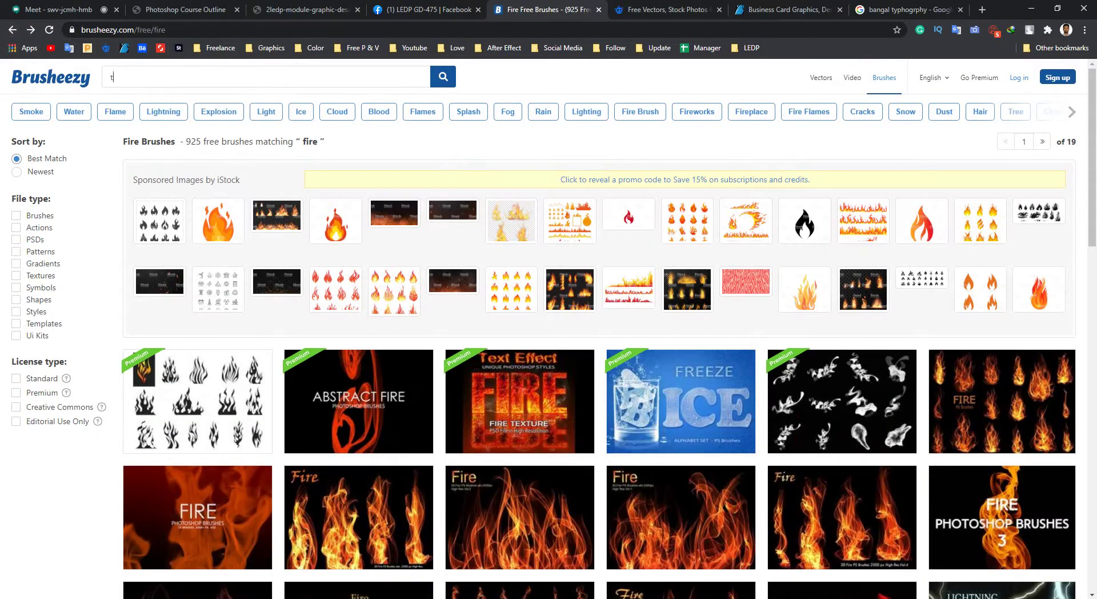
text(ree)
key(Return)
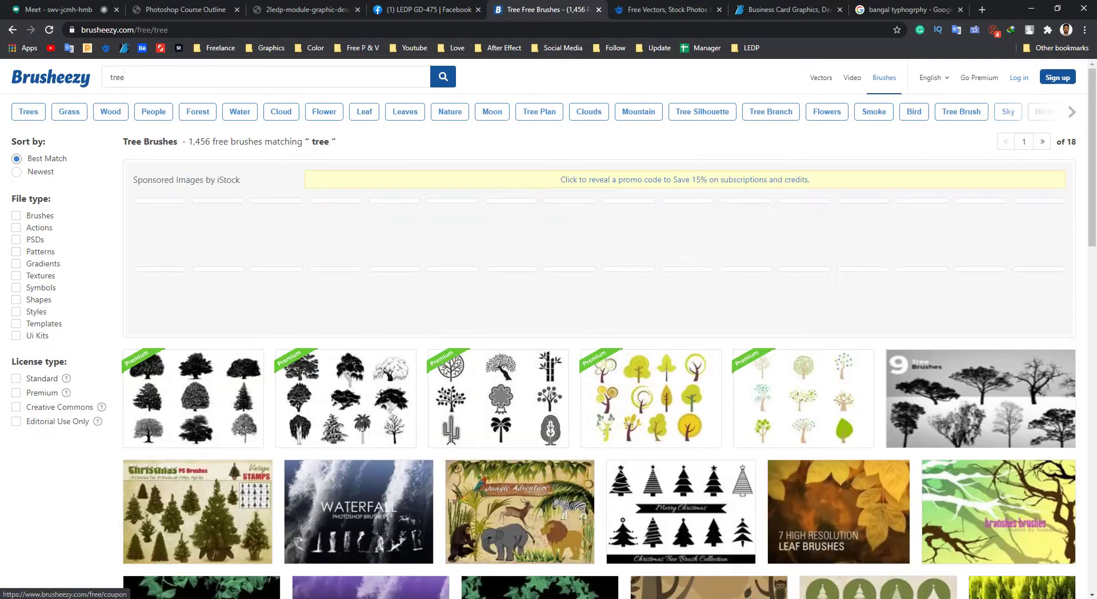
scroll(346, 183, down, 4)
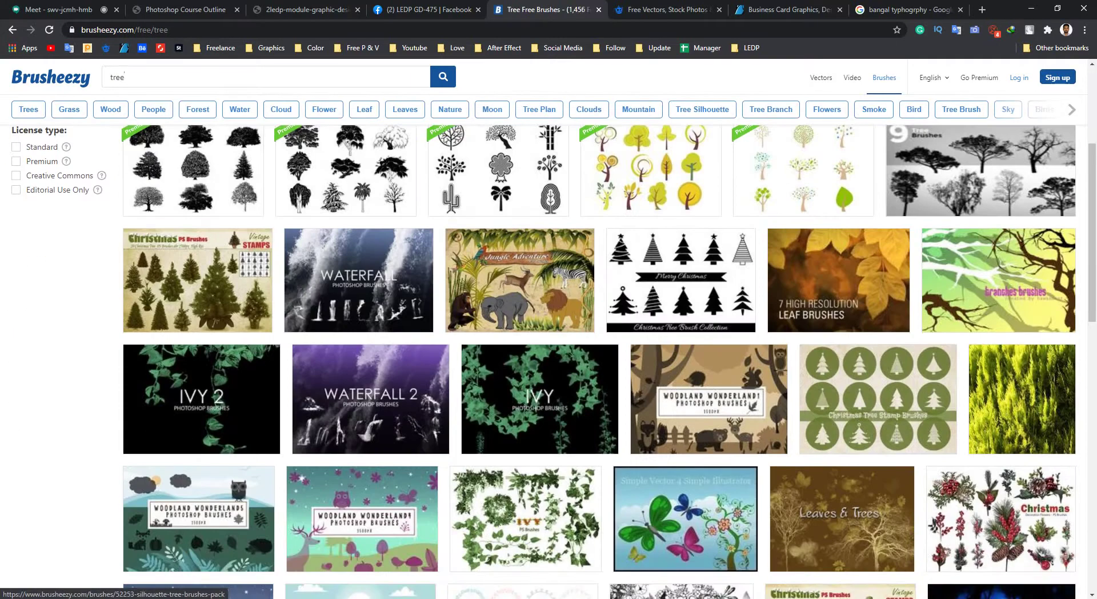
scroll(359, 280, down, 8)
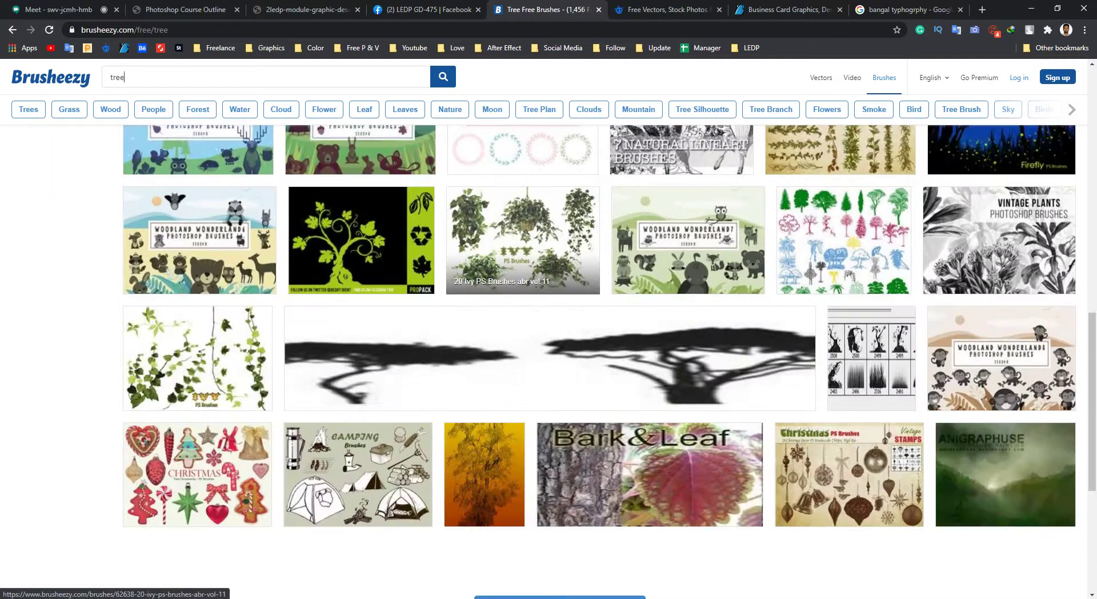
scroll(649, 371, down, 4)
scroll(650, 371, up, 2)
scroll(649, 371, up, 15)
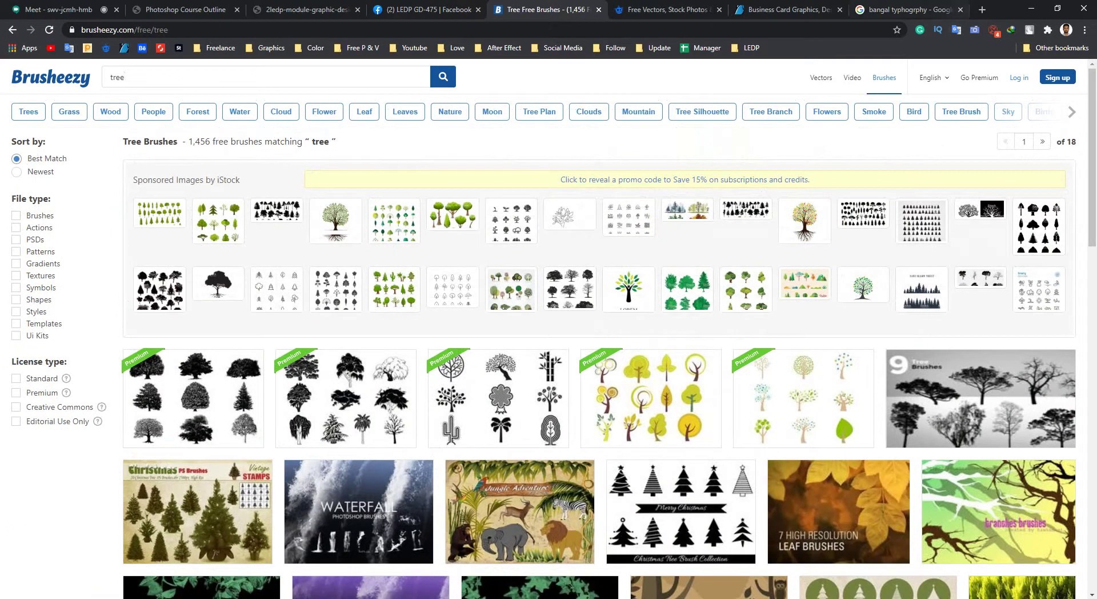
key(ctrl+t)
Search Google for 'free brushes for photoshop', then close the results and return to the Facebook group.
text(f)
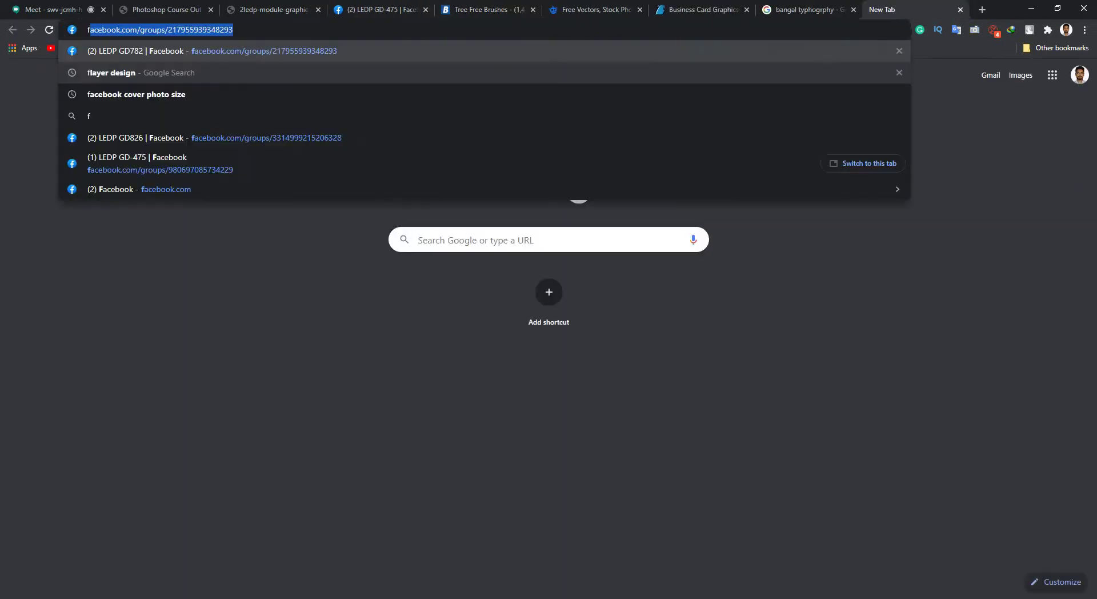
text(ree br)
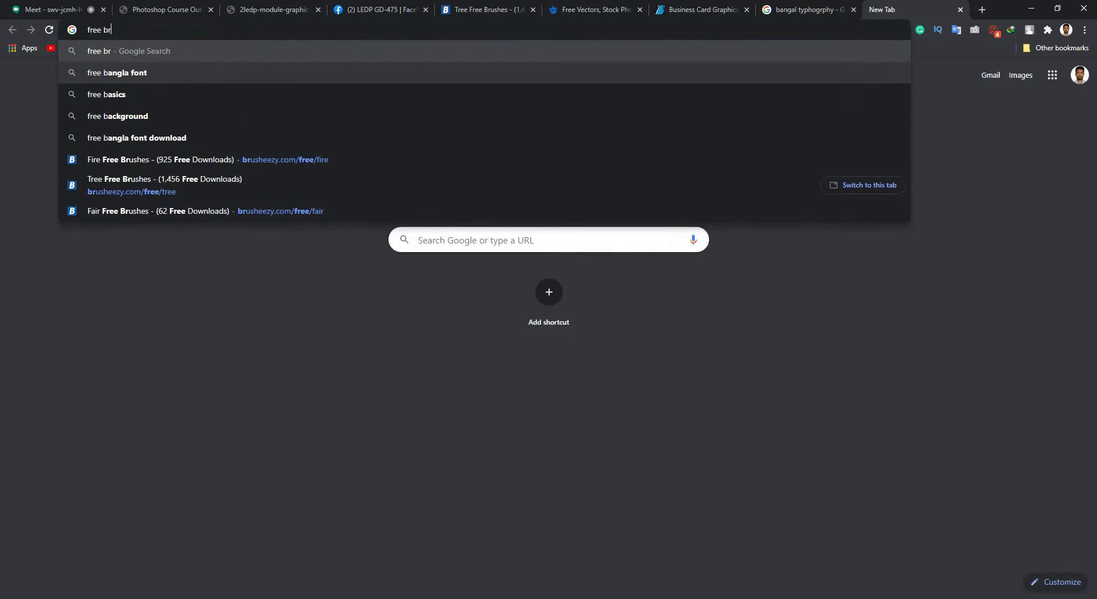
text(ush for)
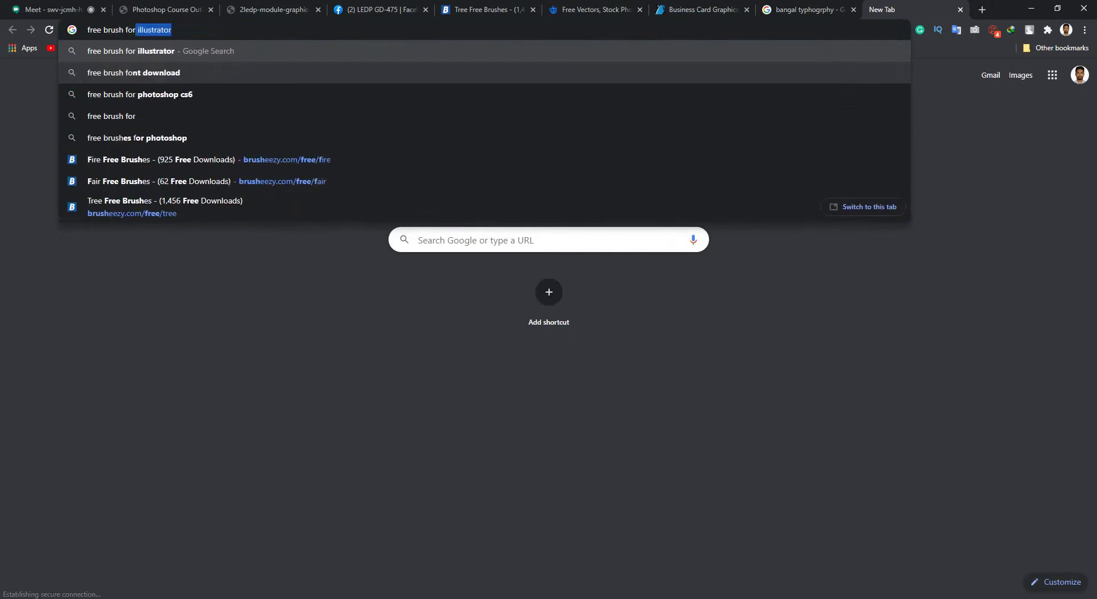
key(Down)
key(Down)
key(Down)
key(Return)
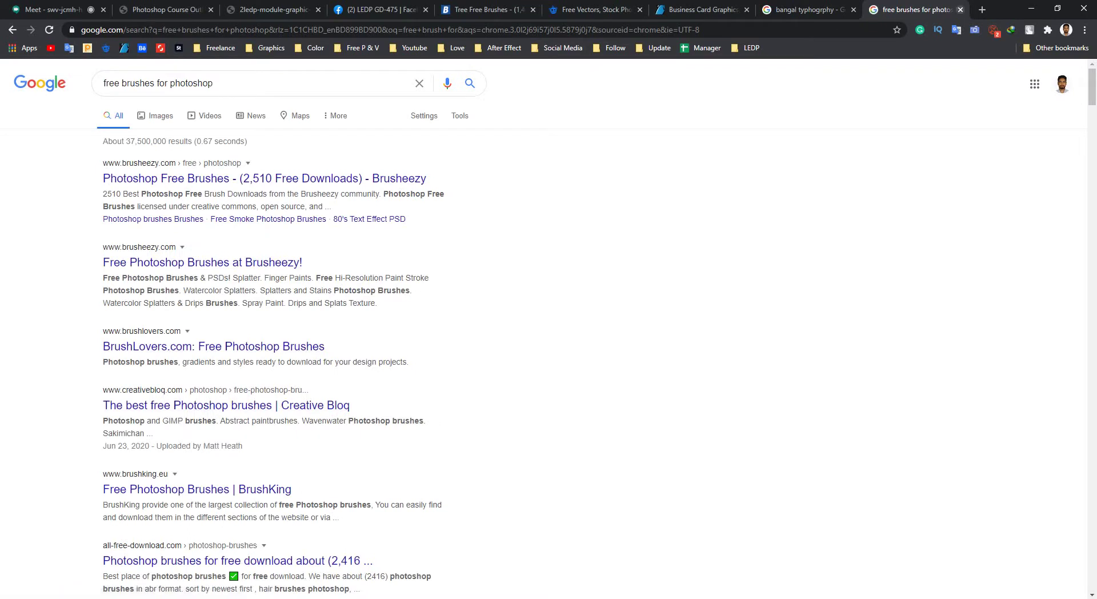
key(ctrl+w)
key(ctrl+shift+Tab)
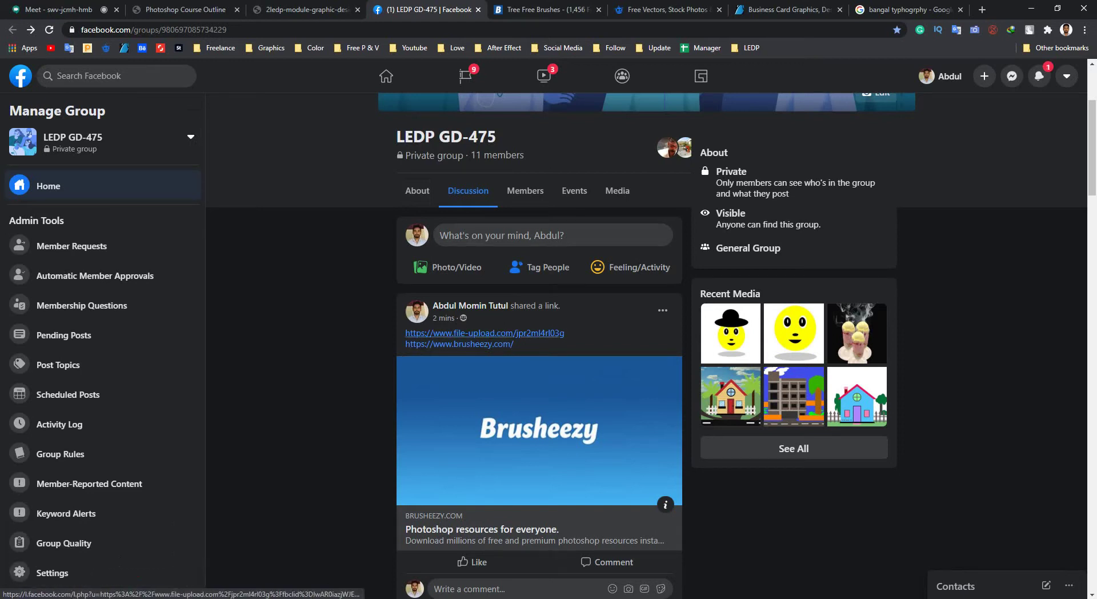
Open the post's file-upload link and request the free download of Brushes.zip (171.1 MB).
click(484, 332)
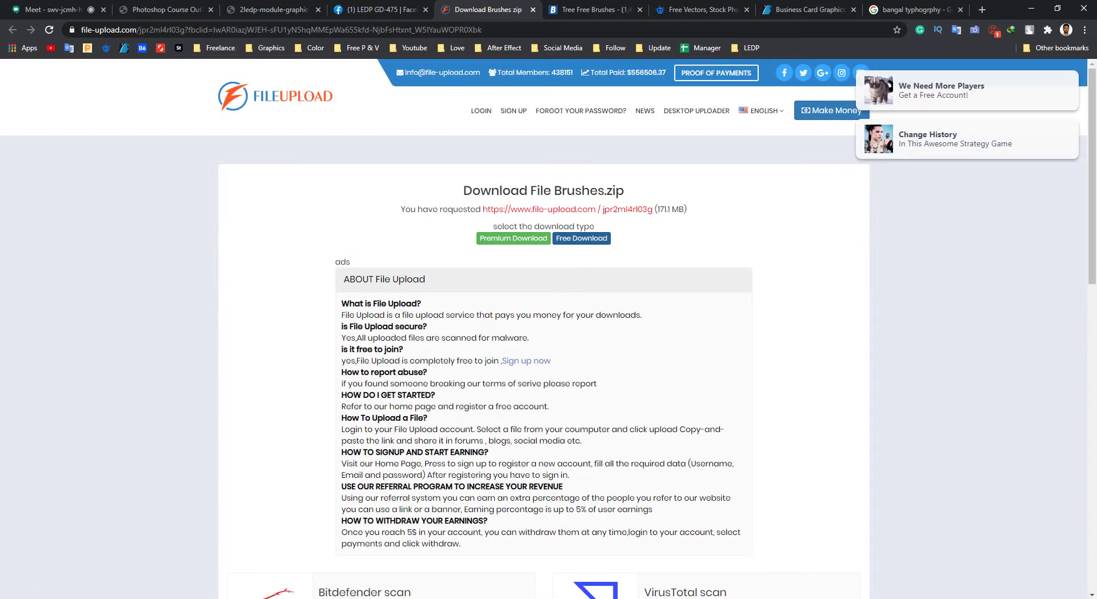
click(582, 238)
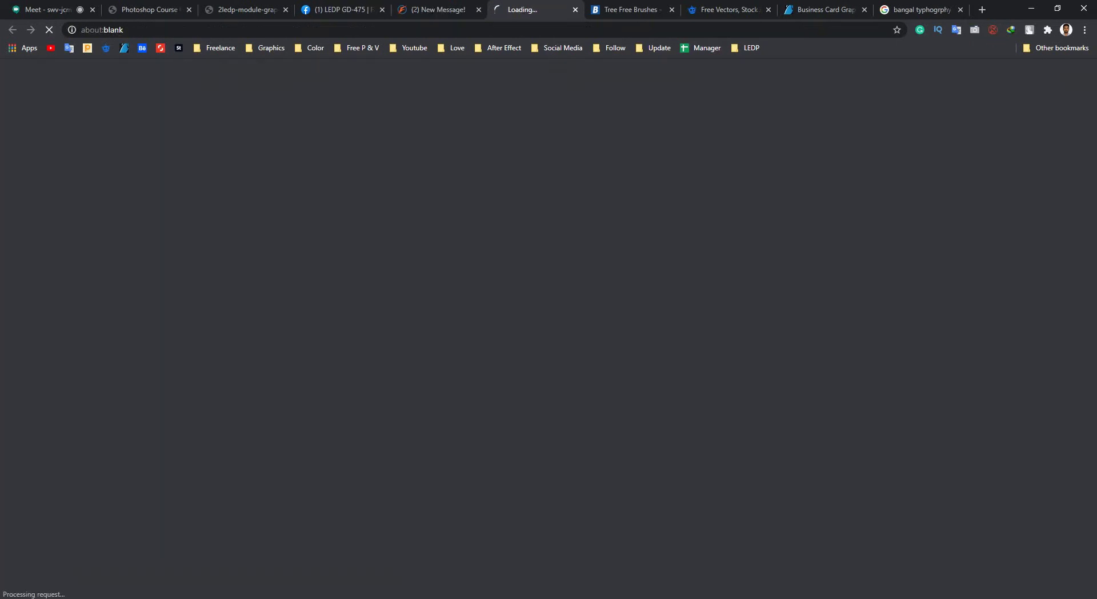
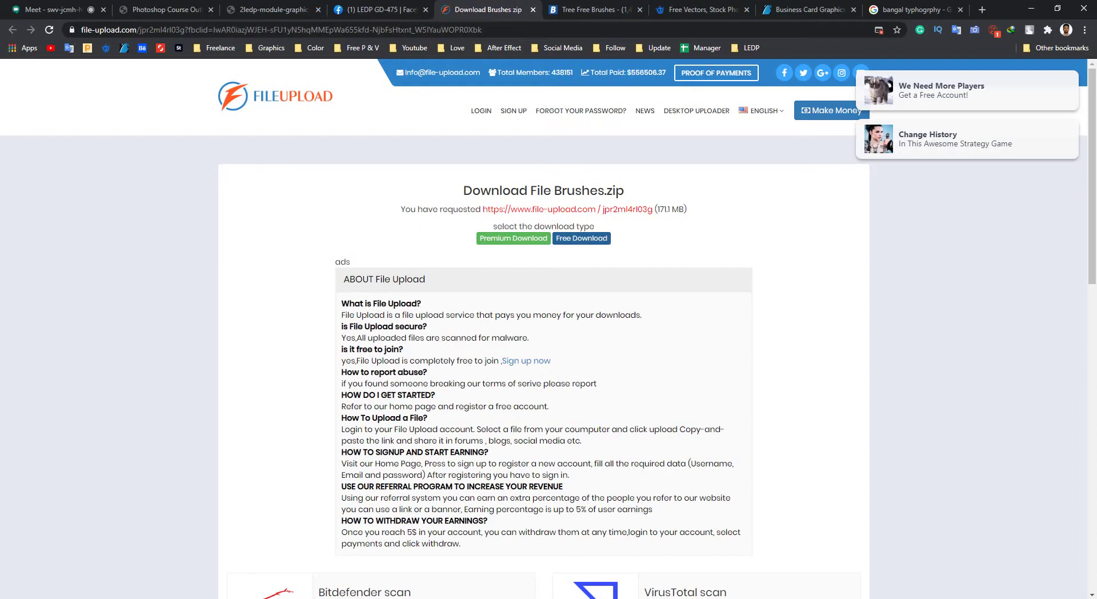
Leave the Brushes.zip Chrome download page for File Explorer's Desktop Photoshop folder.
scroll(581, 238, down, 3)
scroll(581, 238, up, 2)
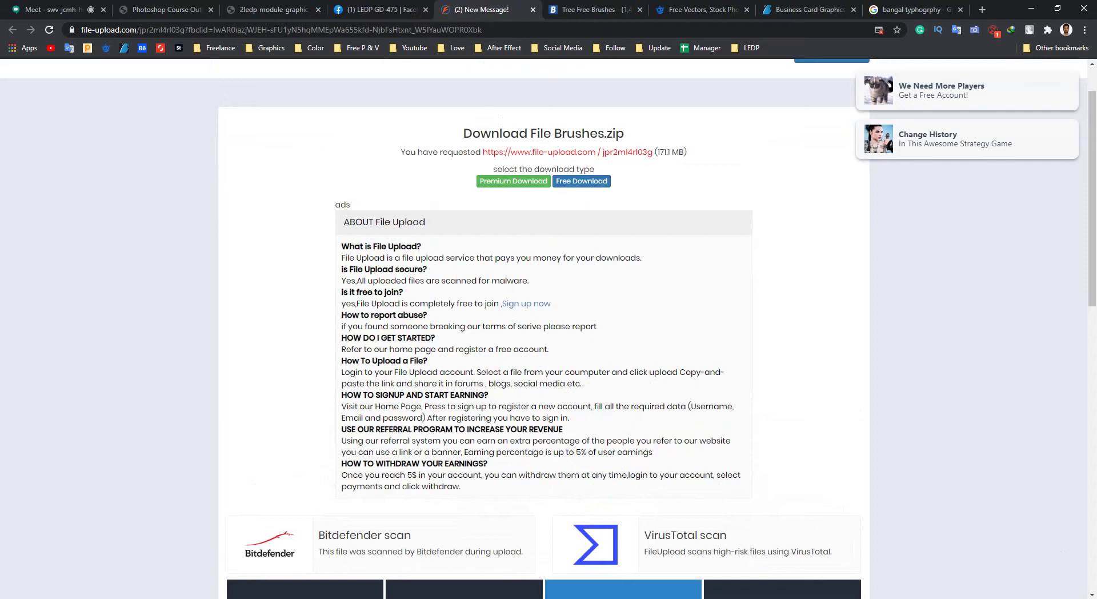
key(alt+Tab)
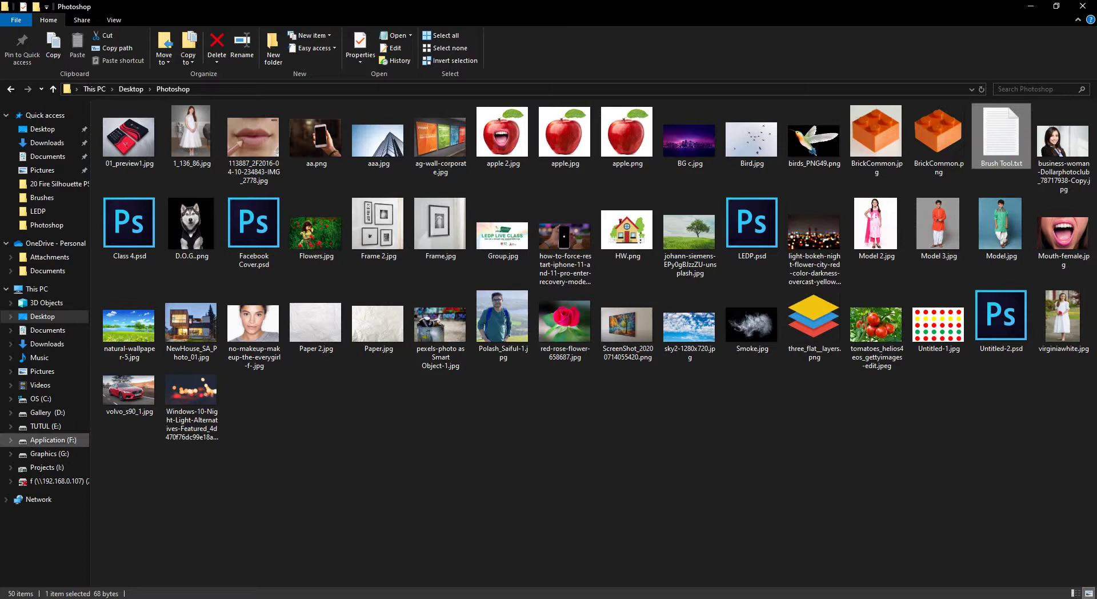
Navigate Graphics (G:) > Graphics > Tools > Brushes and open the inner Brushes folder.
click(49, 453)
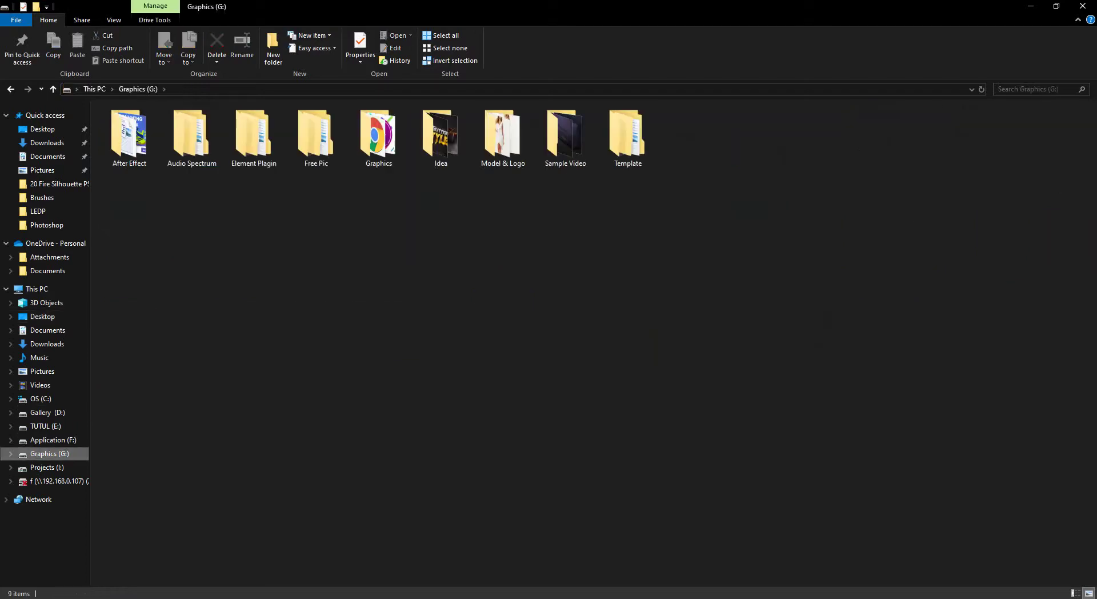
double_click(379, 137)
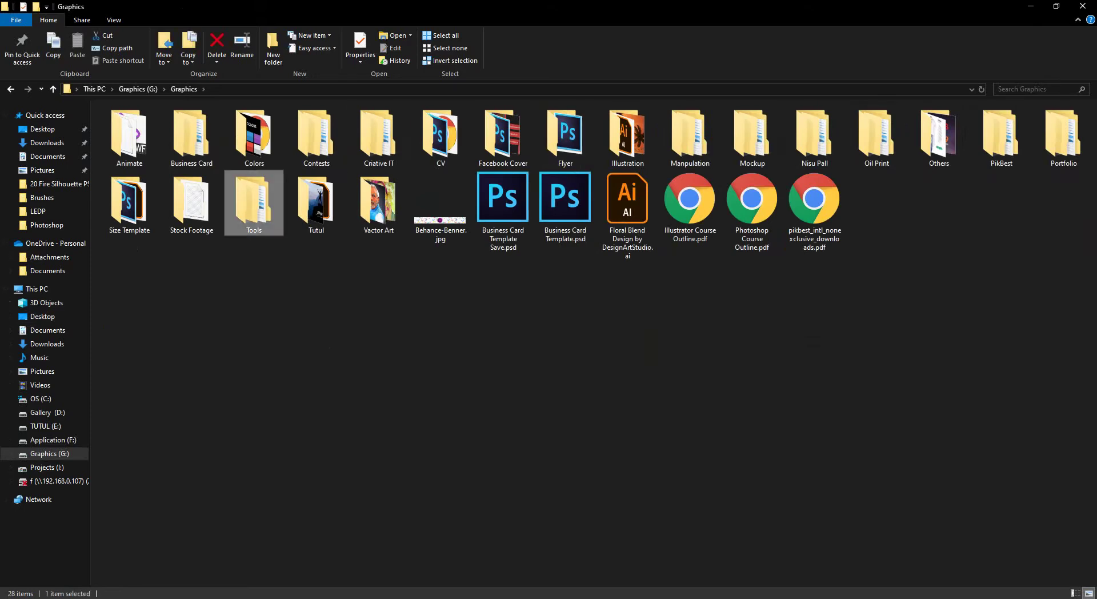
double_click(253, 203)
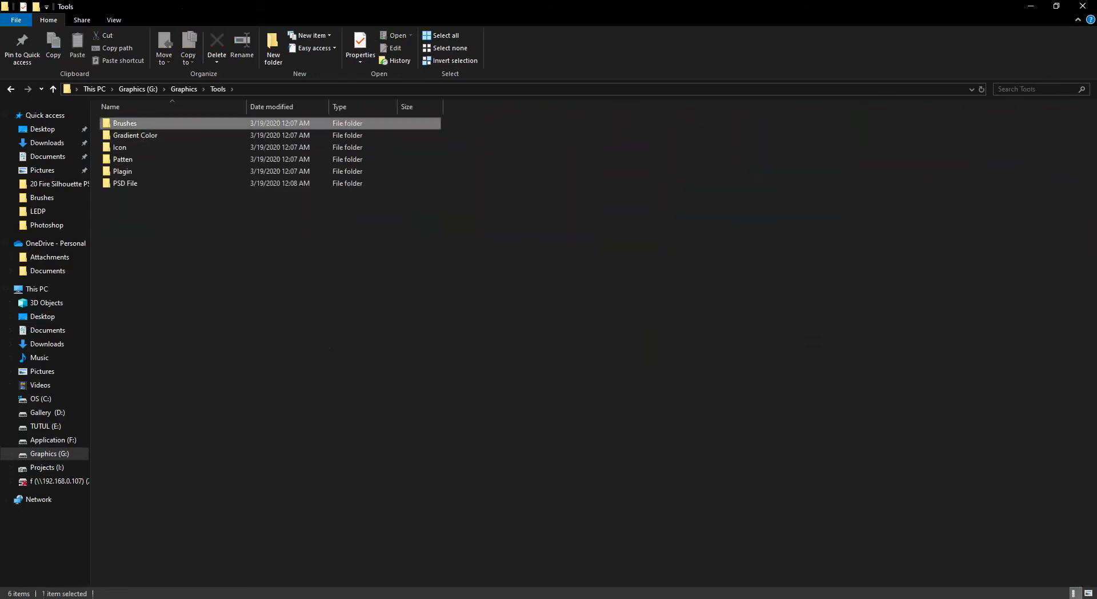
double_click(252, 123)
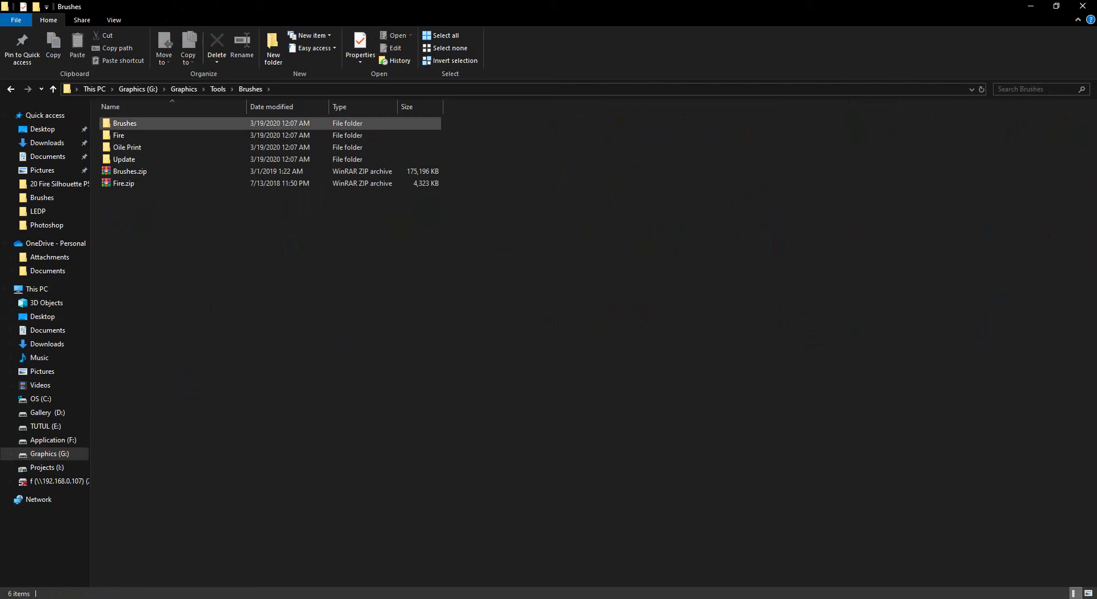
click(129, 171)
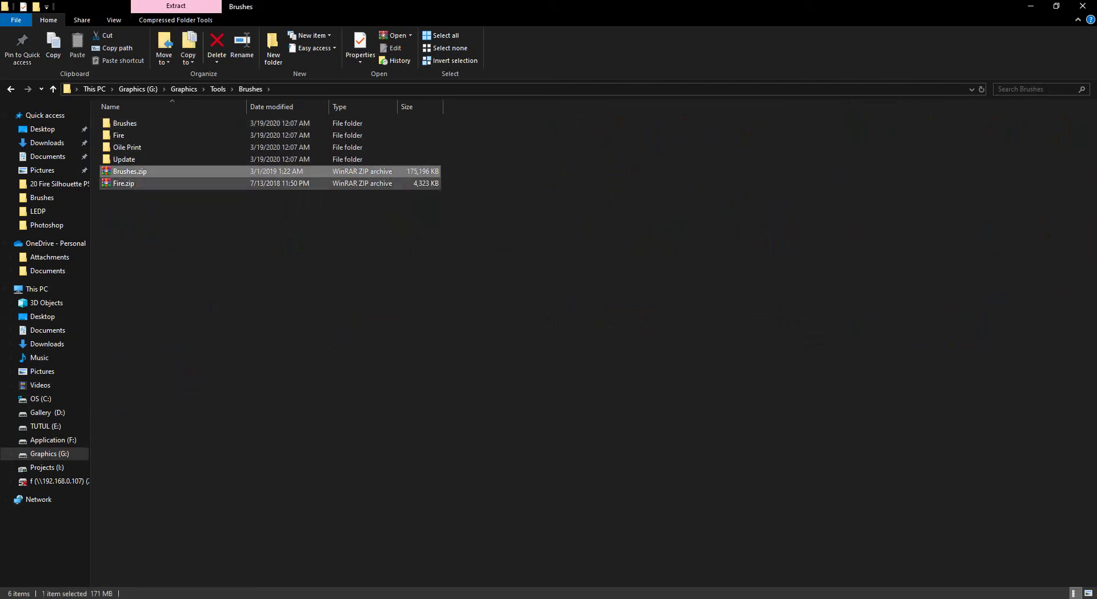
double_click(125, 124)
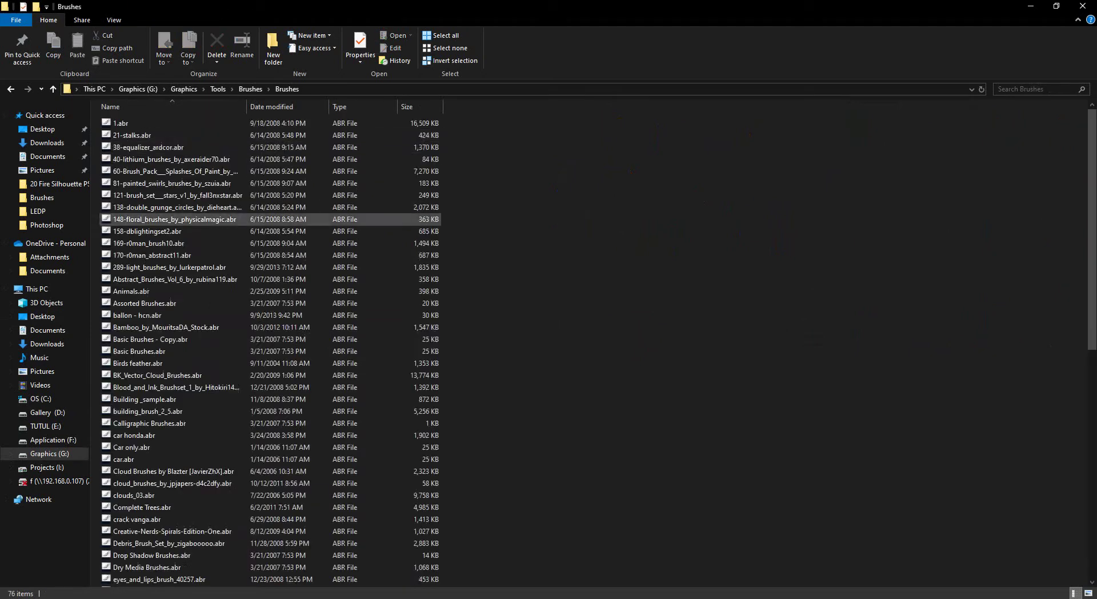
Scroll through the 76 ABR brush files in the Brushes folder.
scroll(171, 256, down, 10)
scroll(171, 256, down, 2)
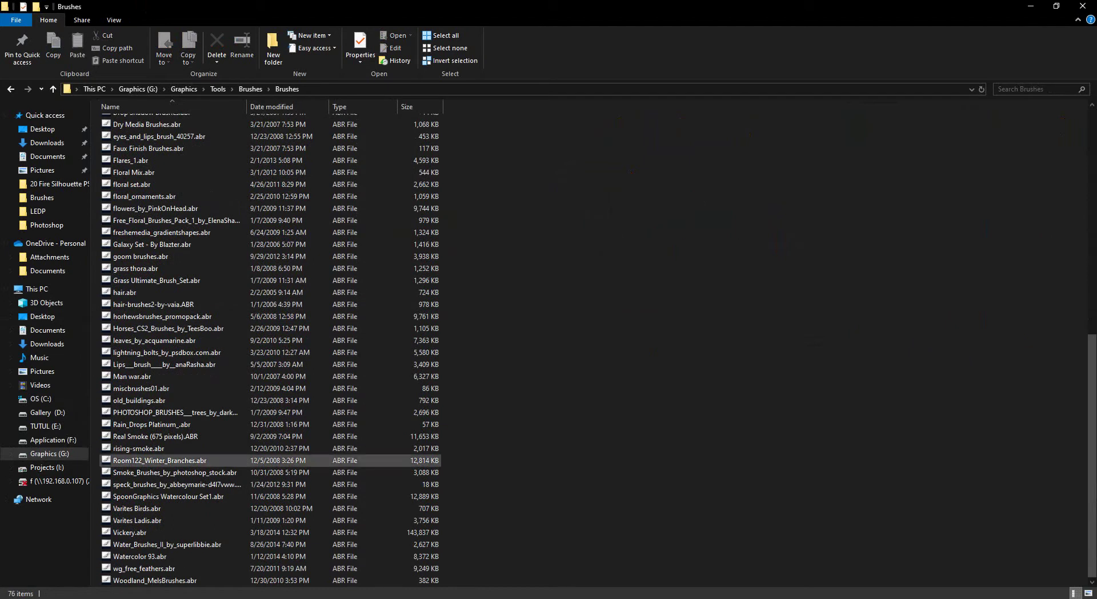
scroll(172, 332, up, 4)
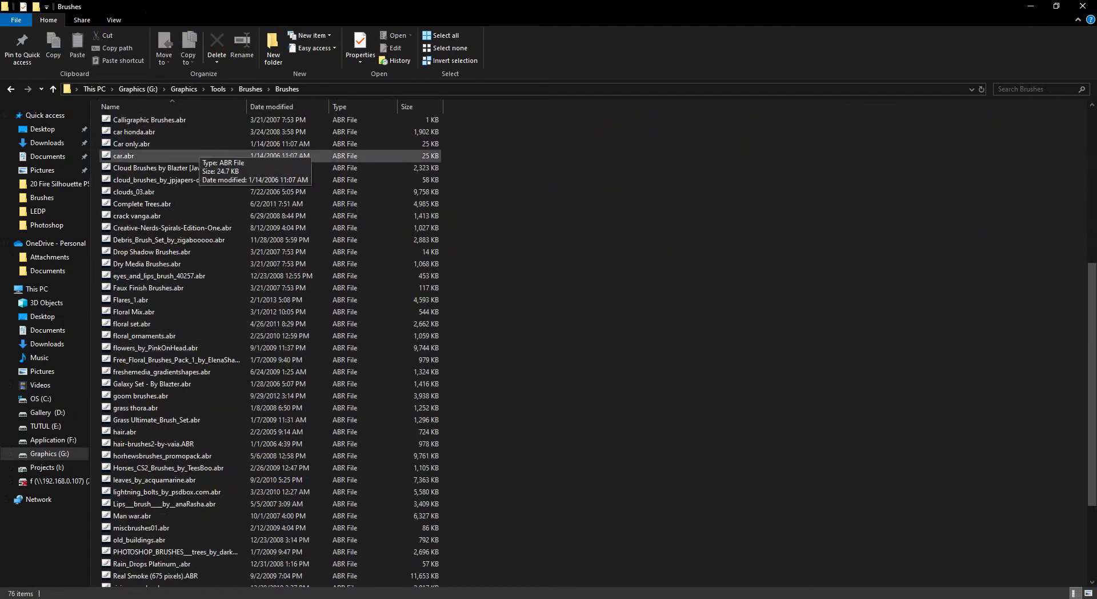
scroll(172, 377, down, 4)
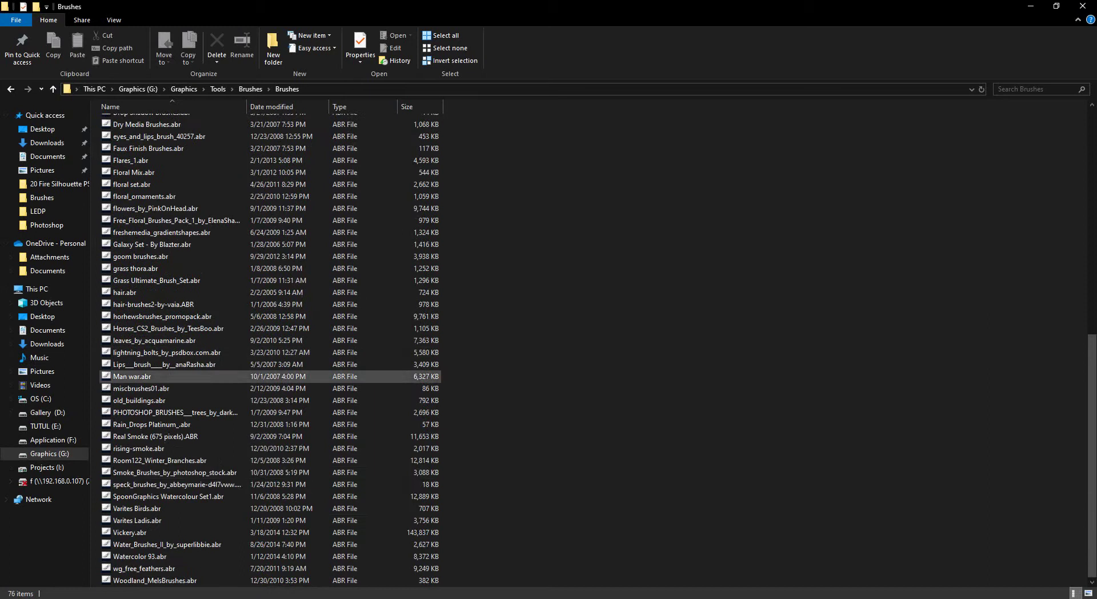
scroll(172, 280, up, 8)
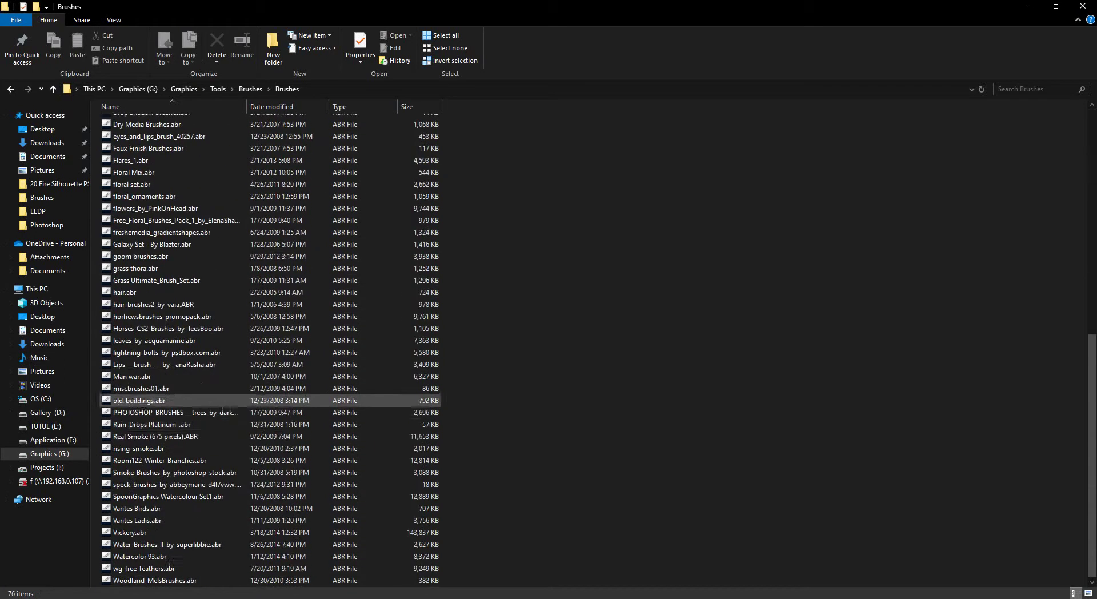
scroll(172, 372, down, 3)
scroll(171, 371, up, 3)
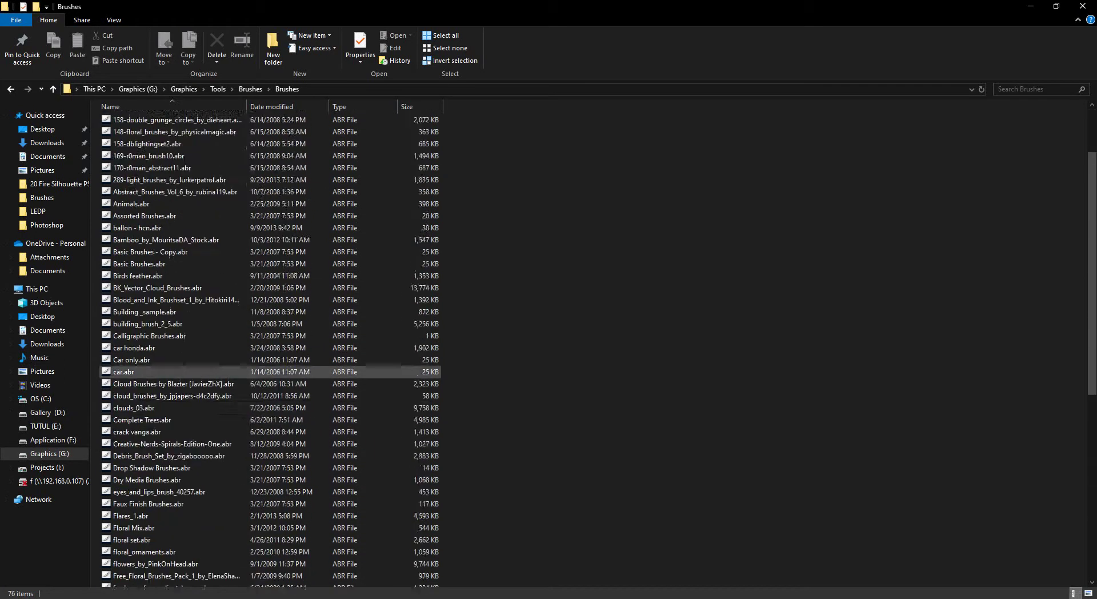
scroll(175, 426, down, 6)
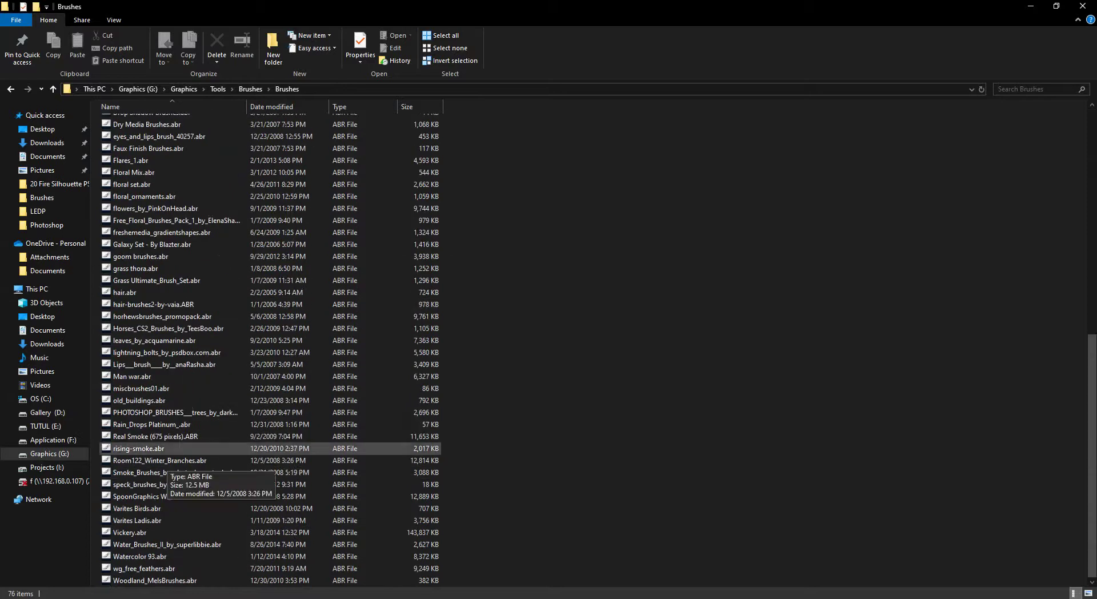
scroll(171, 286, up, 10)
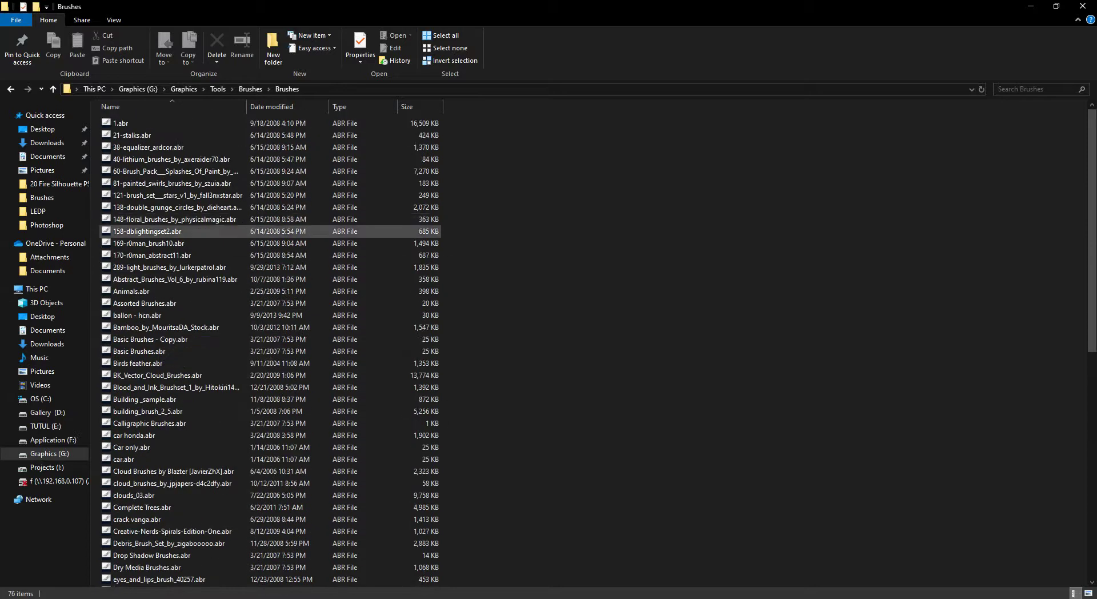
scroll(172, 231, down, 12)
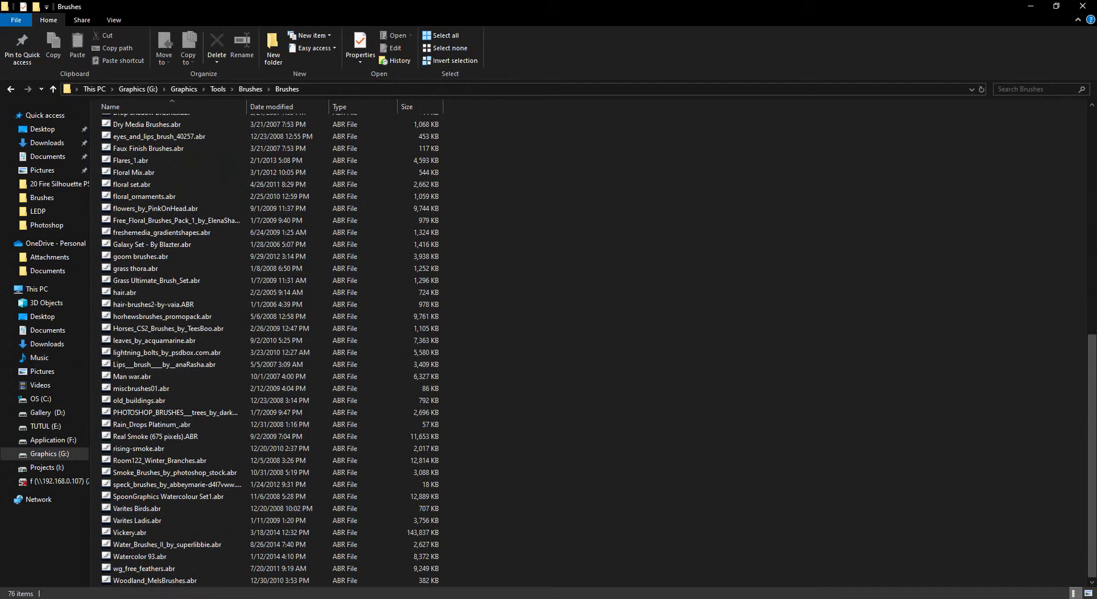
scroll(172, 348, up, 3)
scroll(171, 348, down, 3)
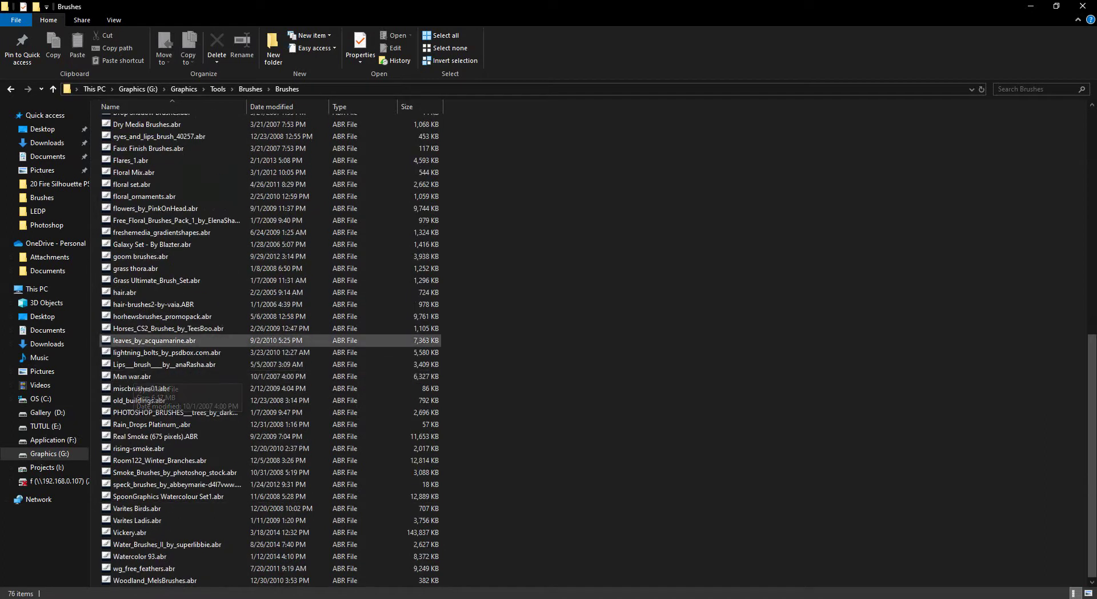
In Photoshop, choose Load Brushes from the Brush Preset picker's gear menu.
click(179, 597)
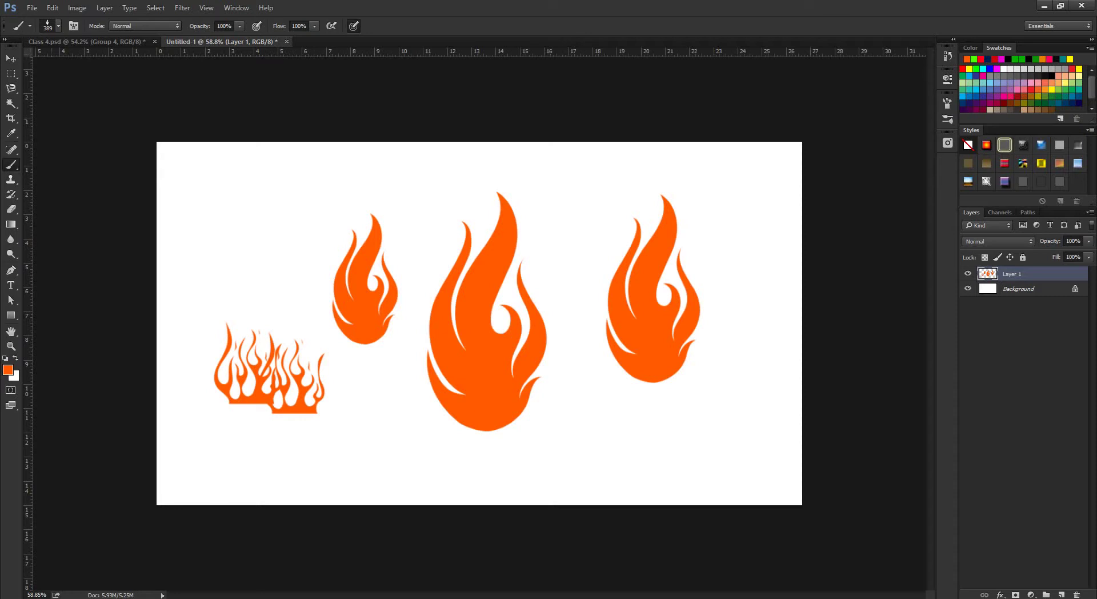
click(58, 26)
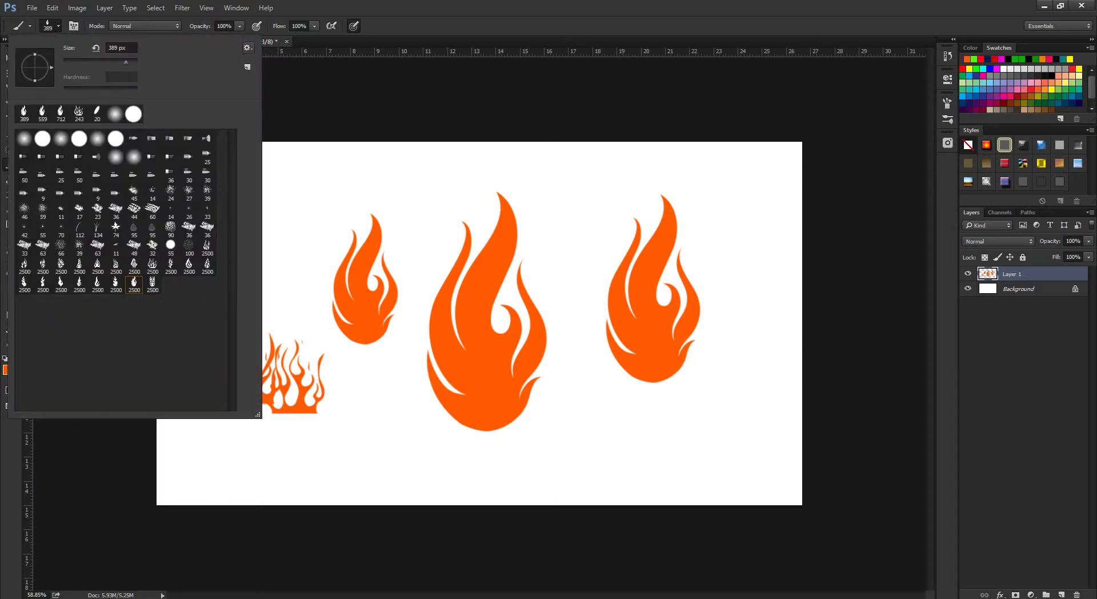
click(248, 48)
click(287, 217)
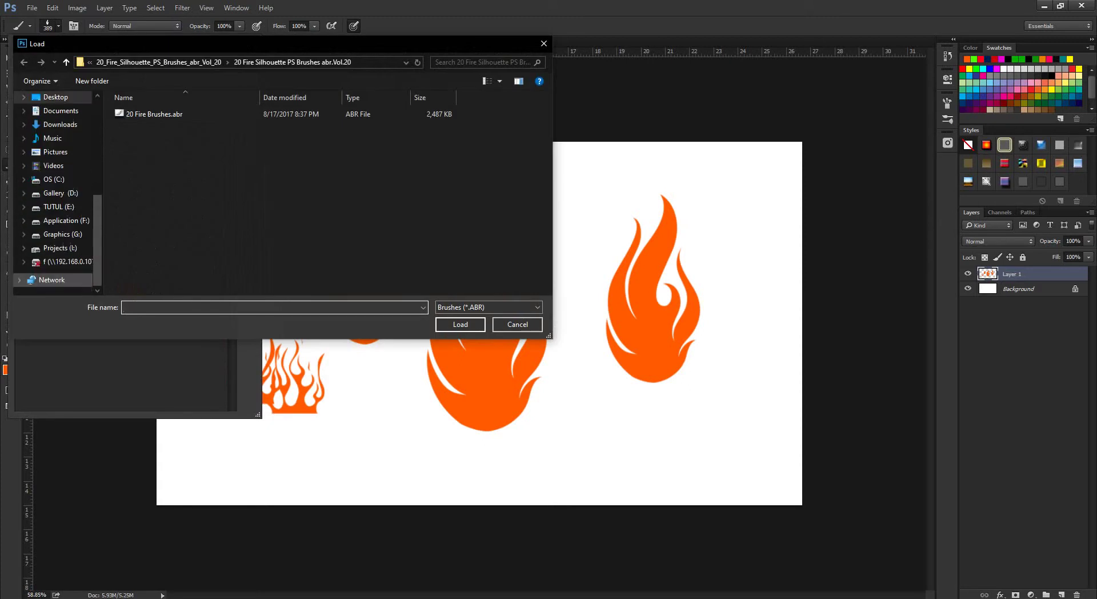
Browse the Load dialog to Graphics (G:), refresh the listing, and open the Graphics folder.
click(63, 234)
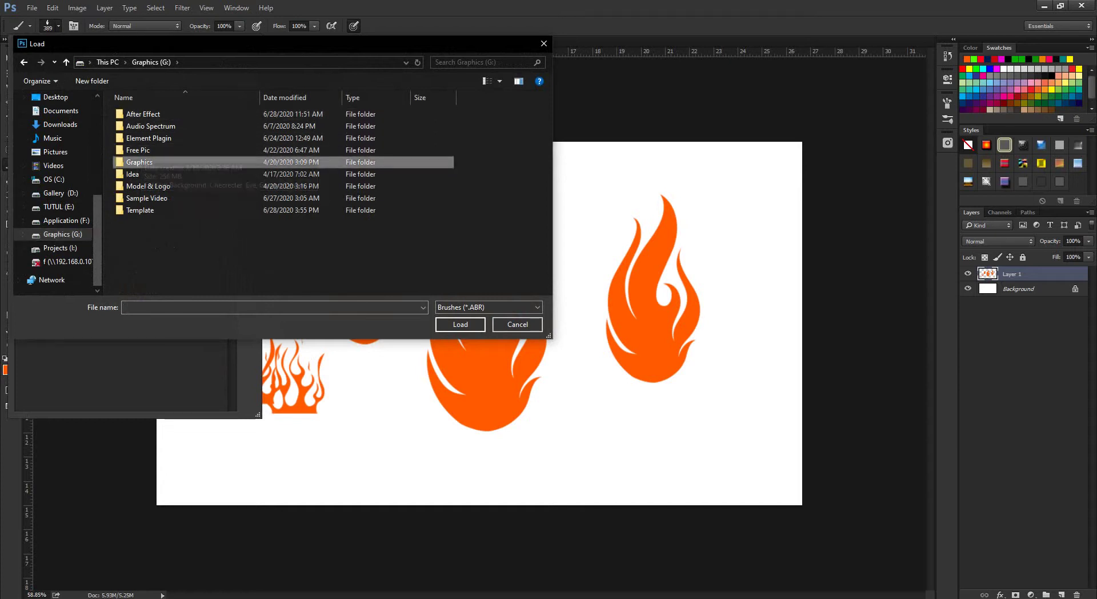
click(143, 113)
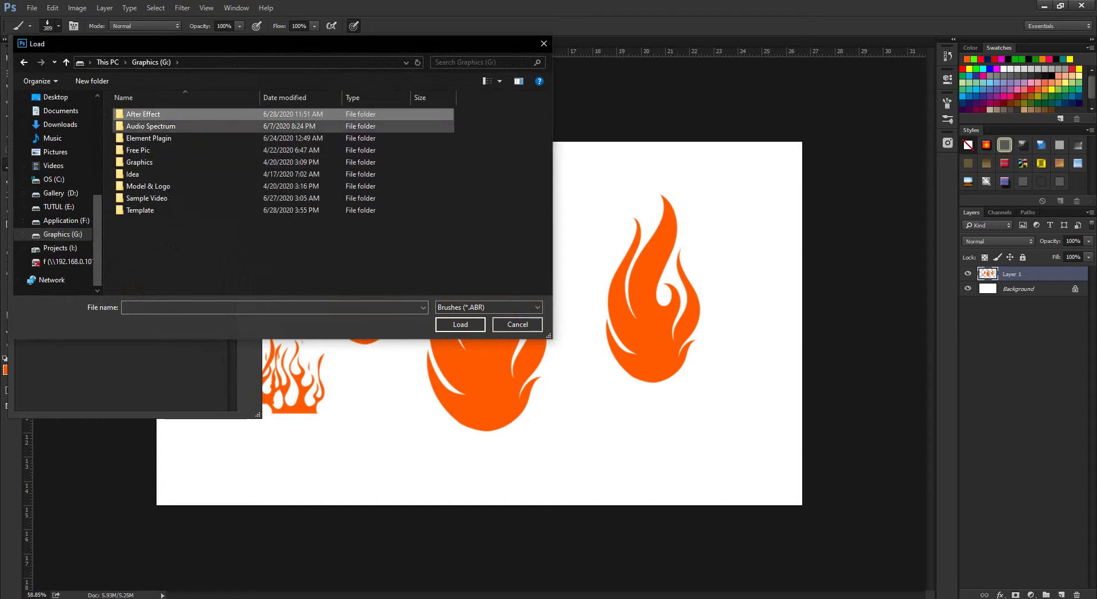
double_click(140, 162)
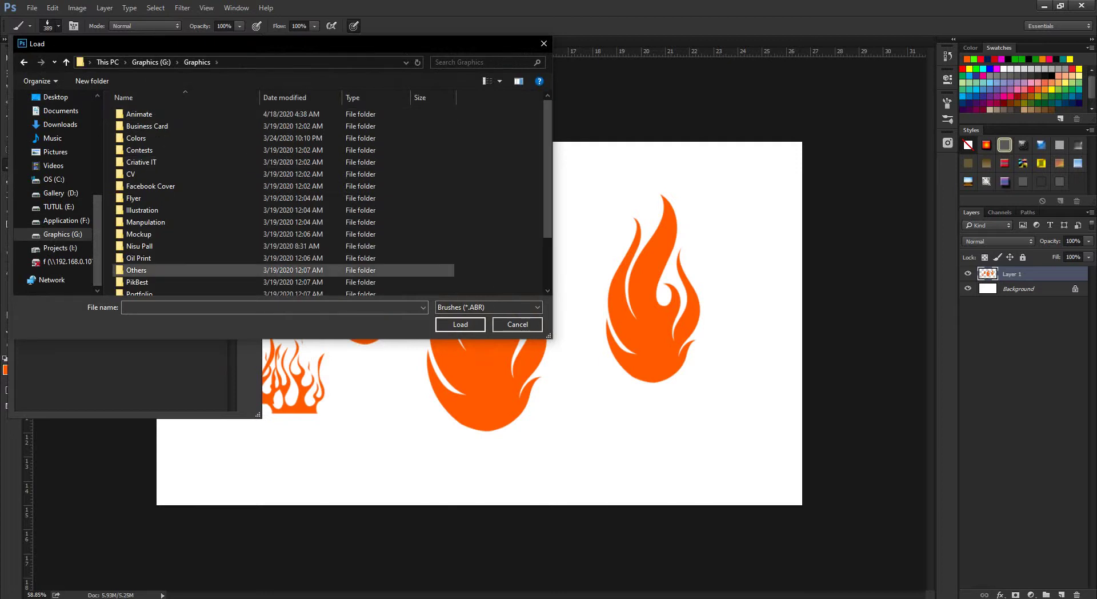
scroll(229, 266, down, 2)
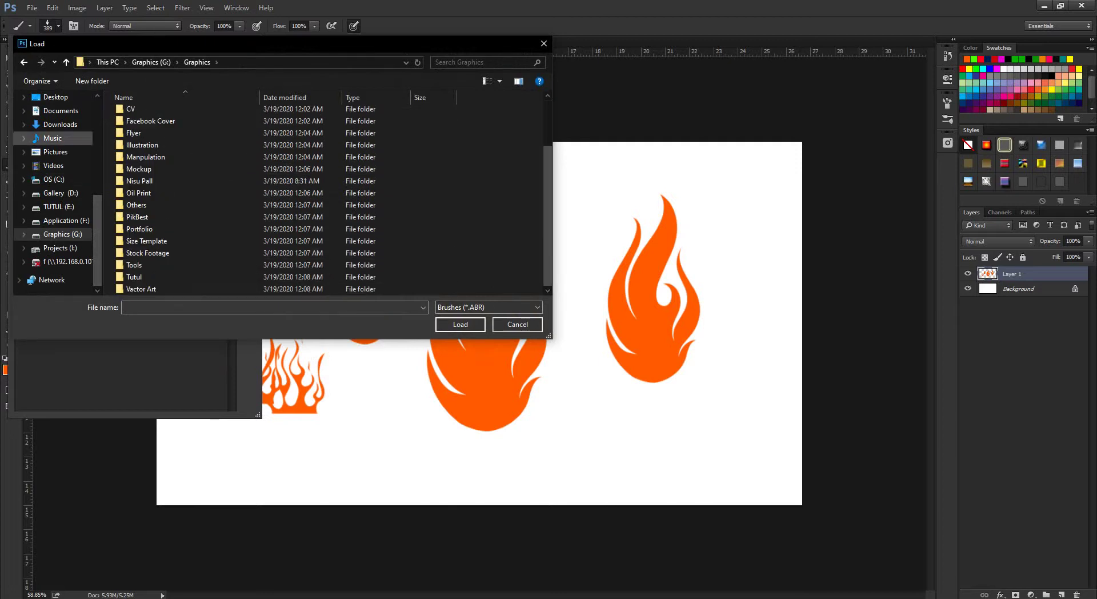
key(alt+Up)
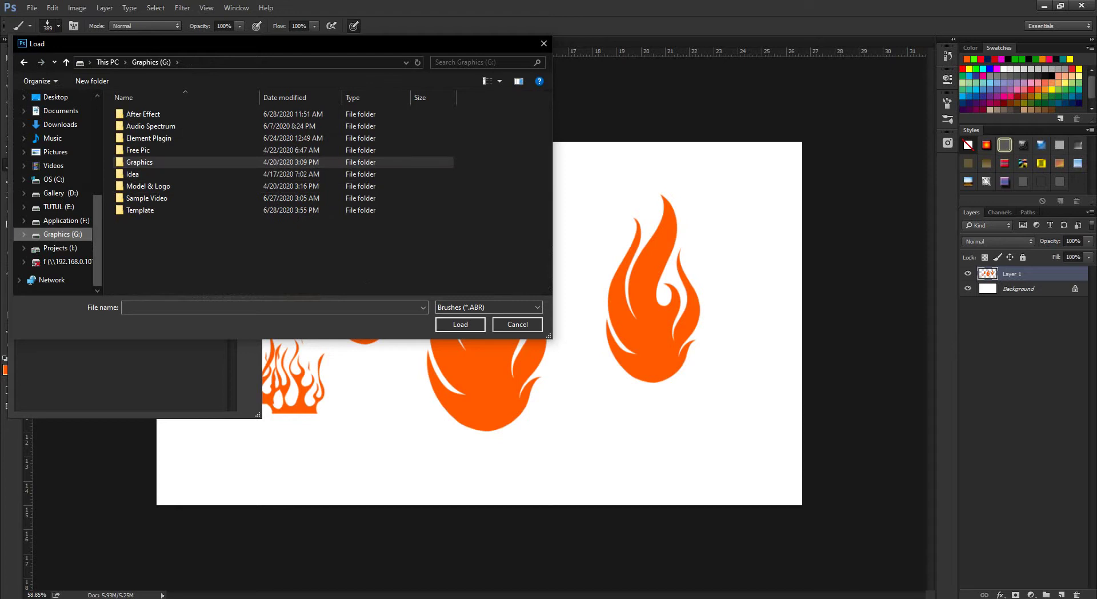
right_click(165, 252)
click(196, 298)
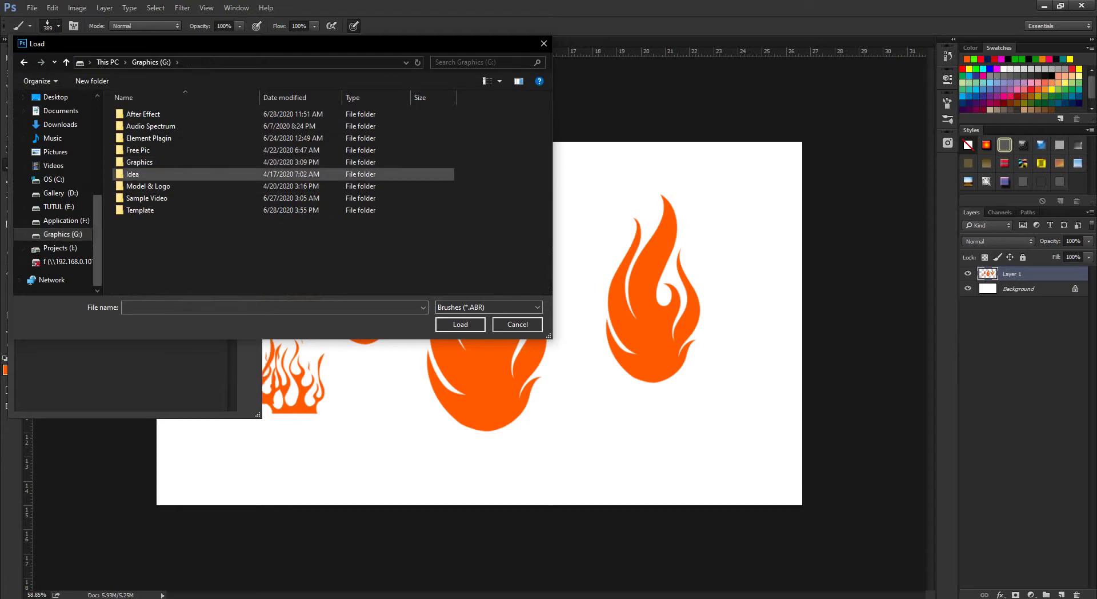
double_click(160, 162)
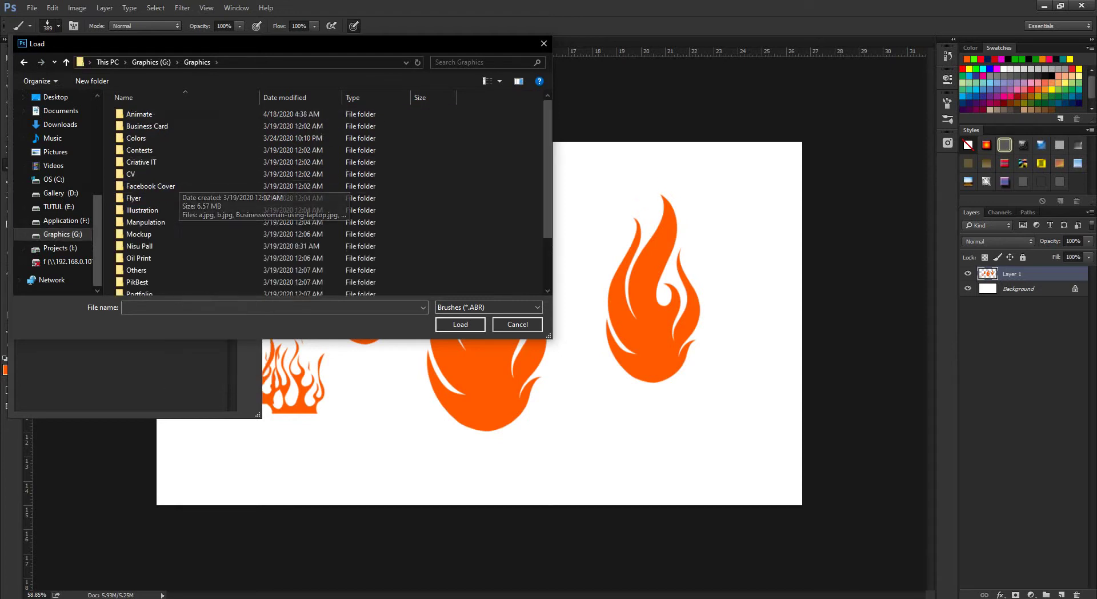
In File Explorer, open the Animate folder and show its files as large icons.
key(alt+Tab)
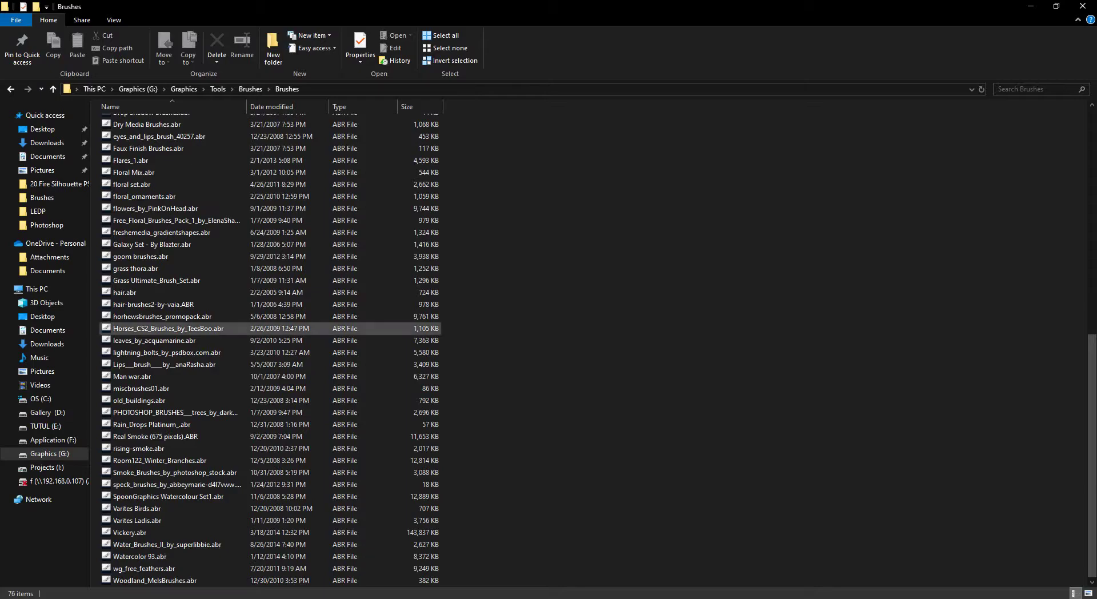
click(184, 88)
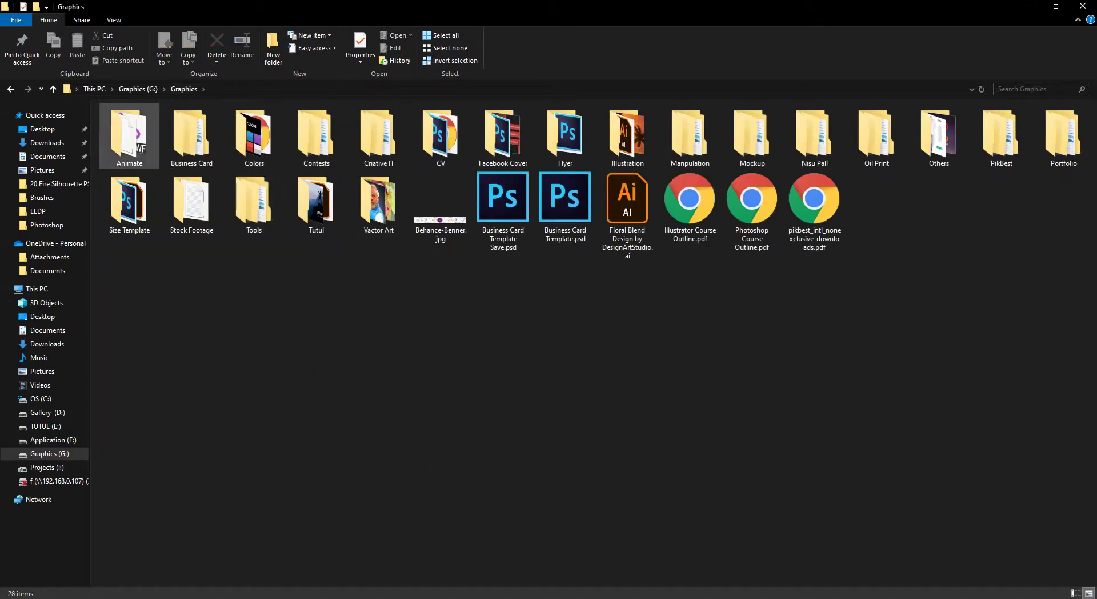
click(129, 137)
double_click(129, 137)
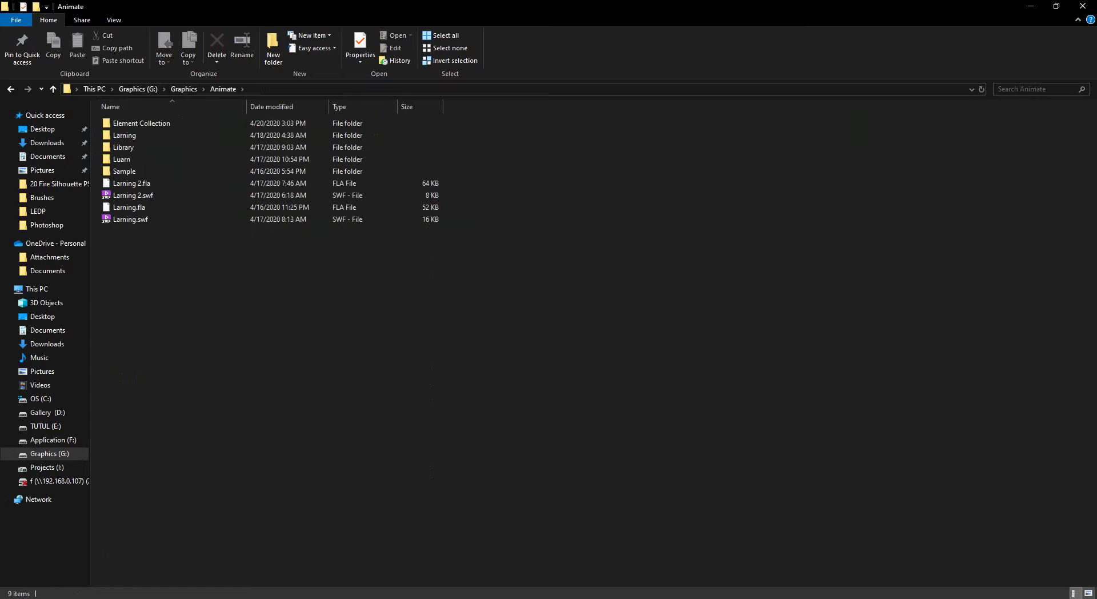
key(ctrl+shift+2)
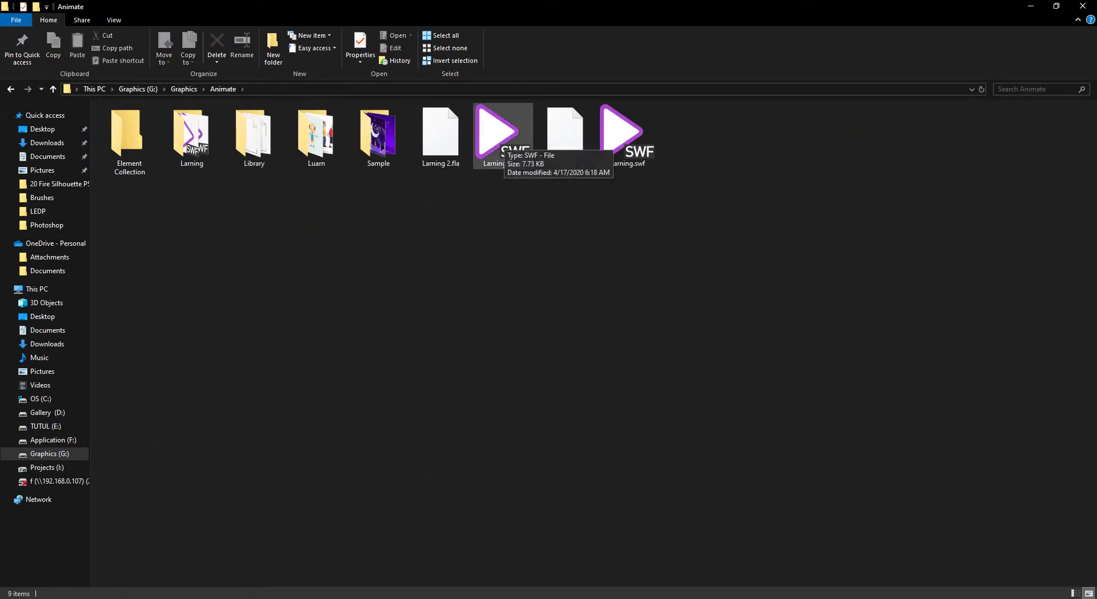
Play and close the Larning 2.swf and Larning.swf animations, then bring up the folder's context menu.
click(502, 137)
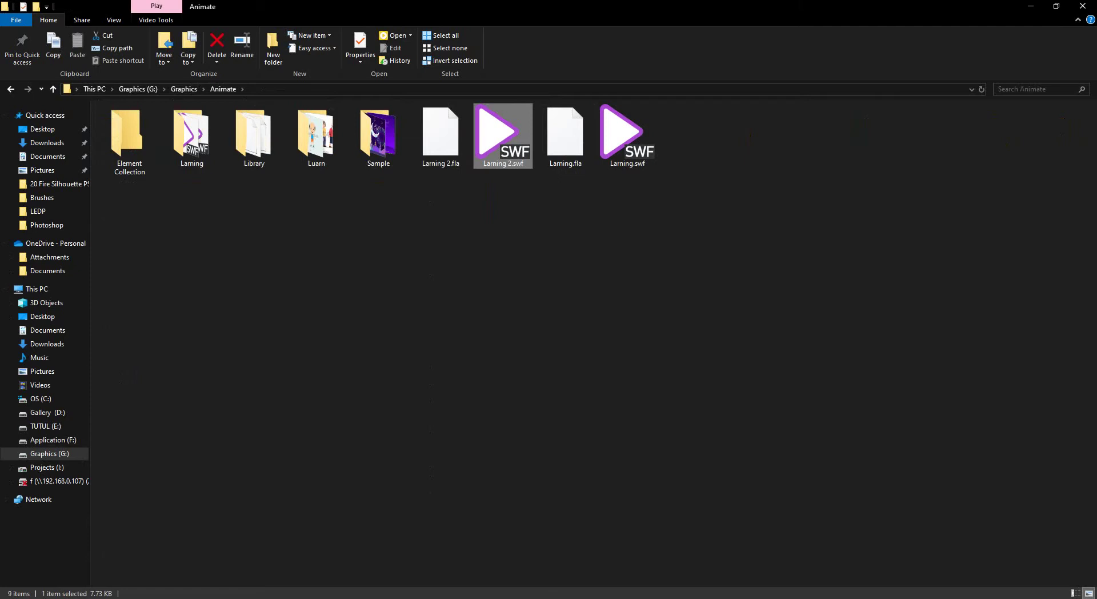
key(Return)
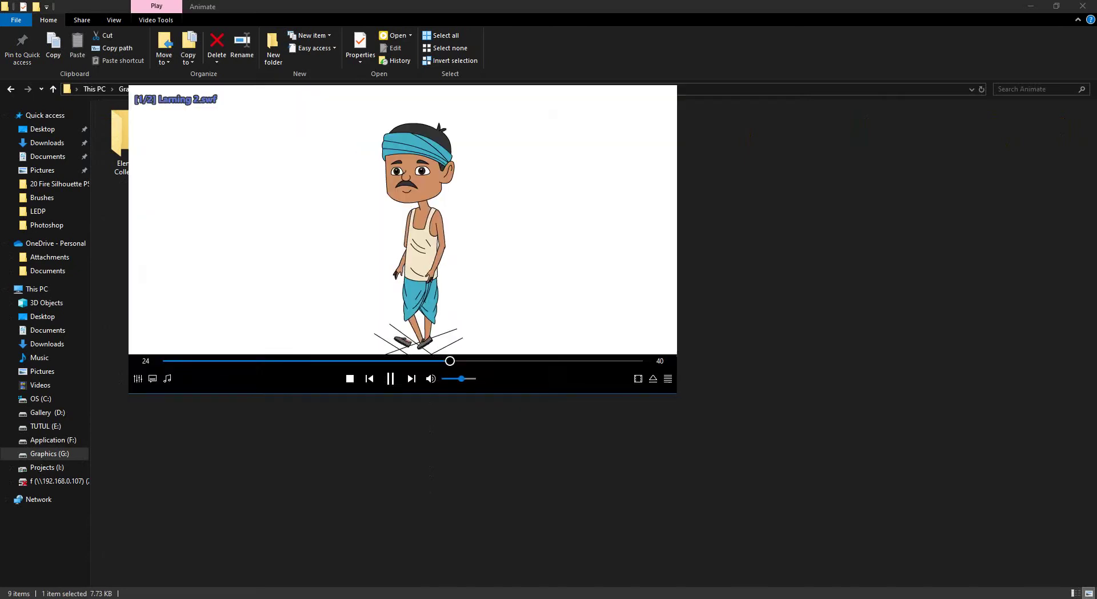
click(661, 92)
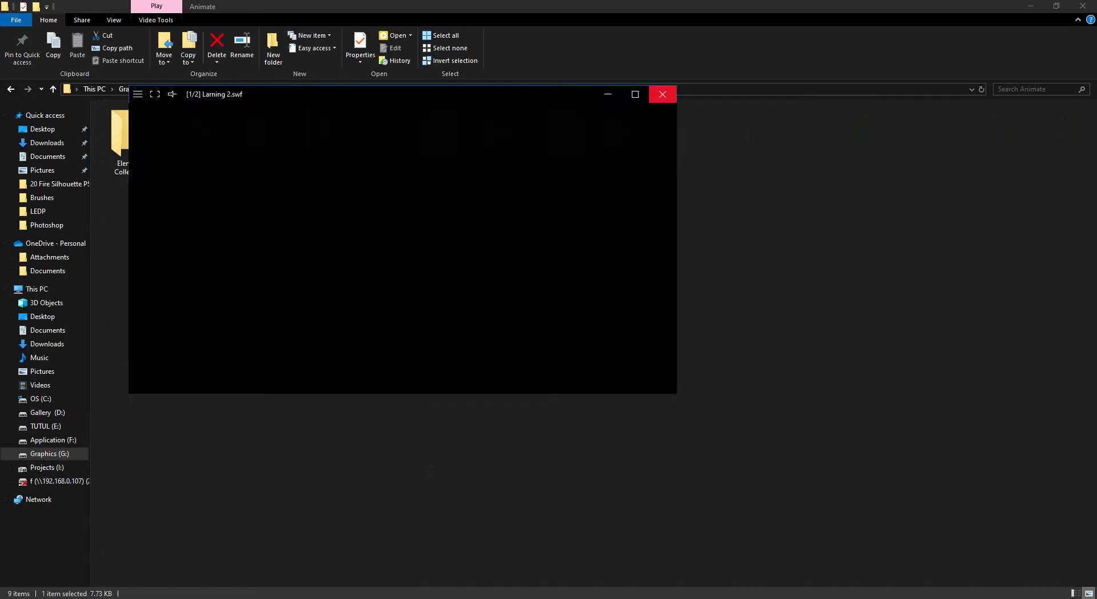
click(627, 136)
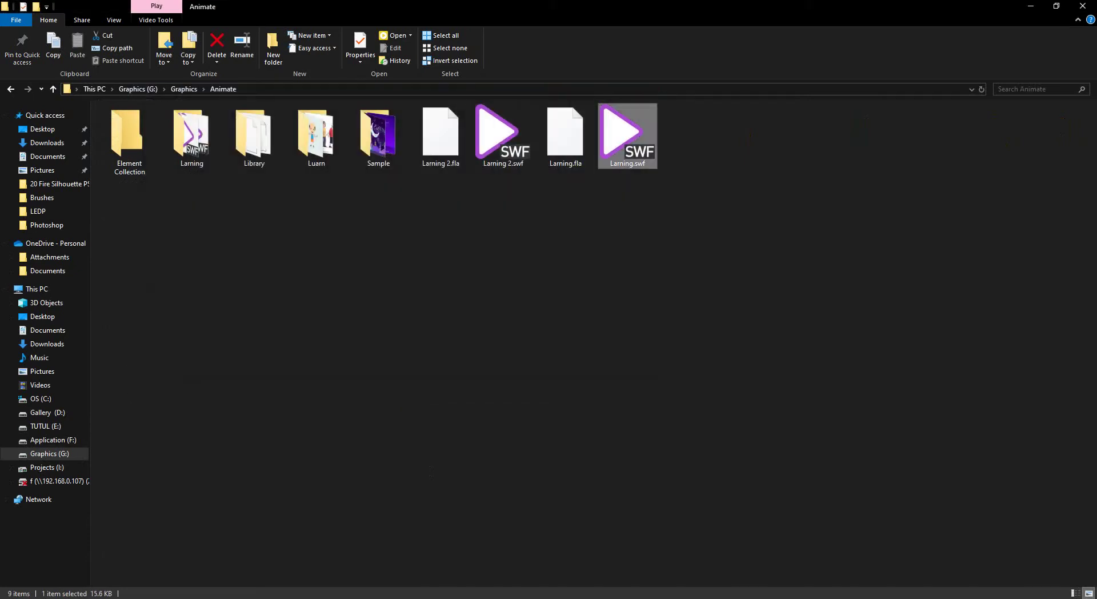
key(Return)
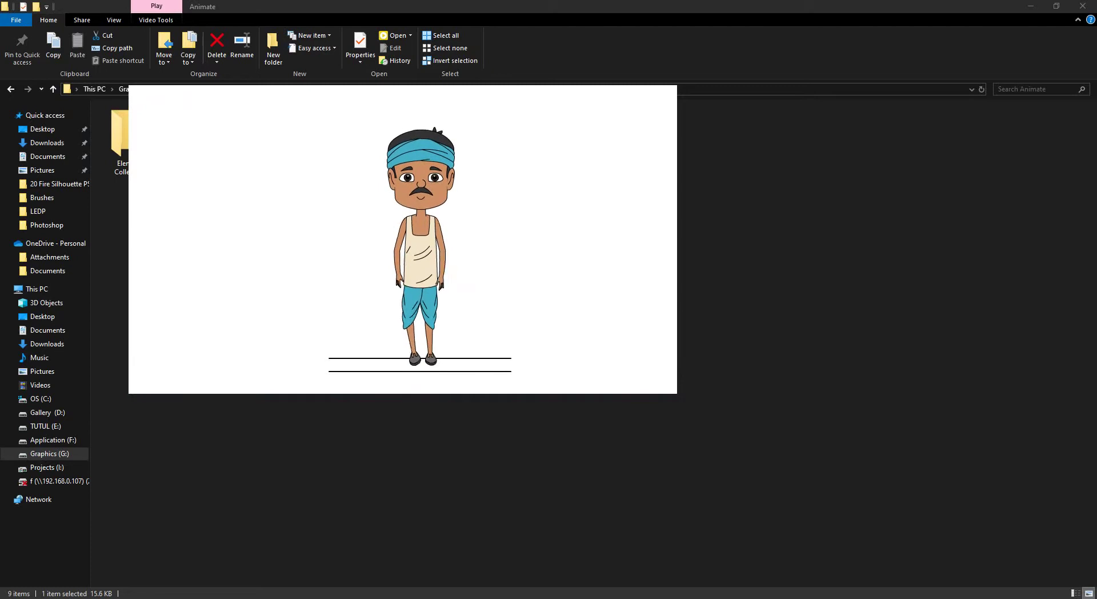
click(664, 93)
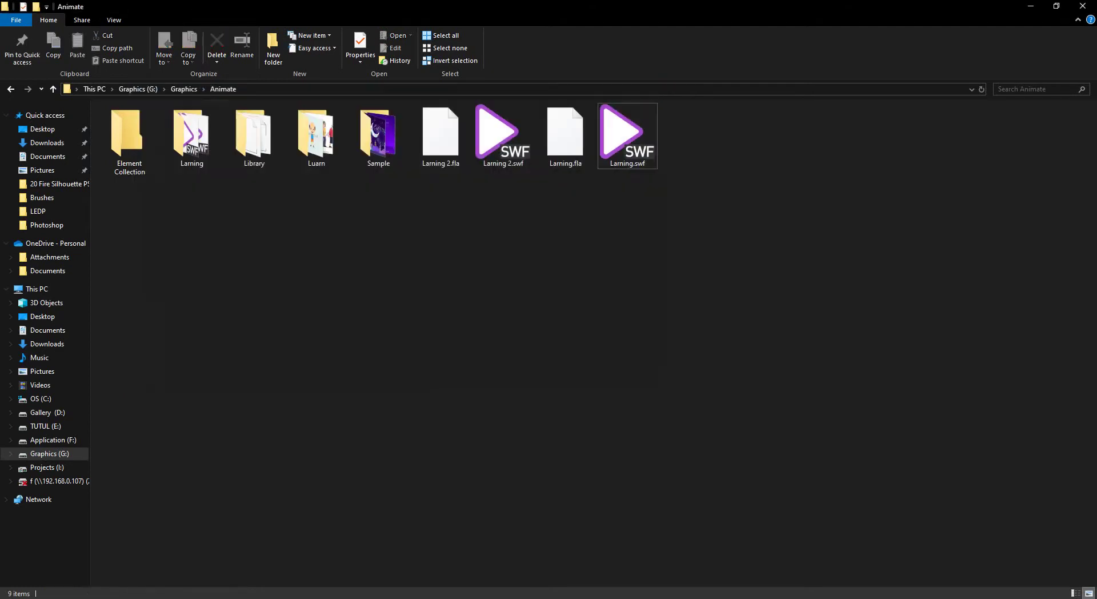
right_click(447, 289)
Refresh Animate, check Business Card, then open 4399_original.png from the Colors folder in the viewer.
click(477, 335)
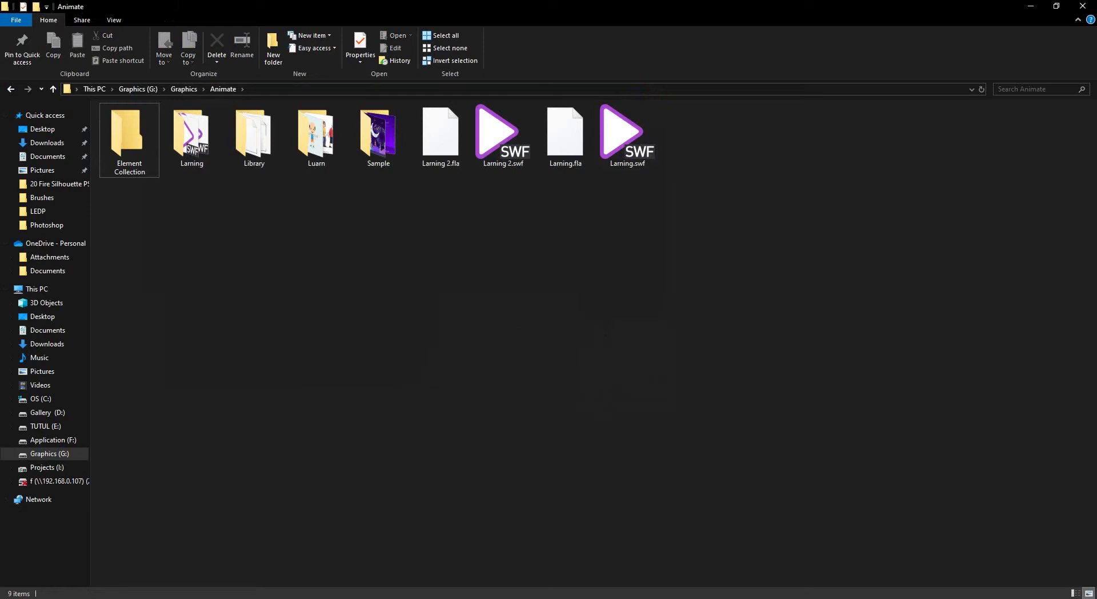
key(alt+Up)
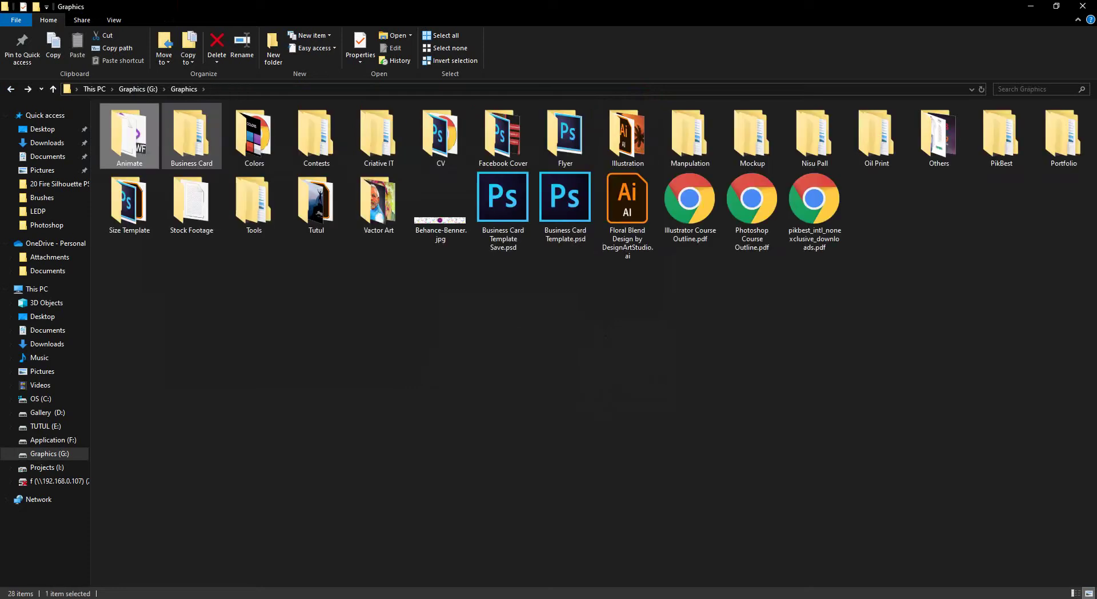
double_click(192, 137)
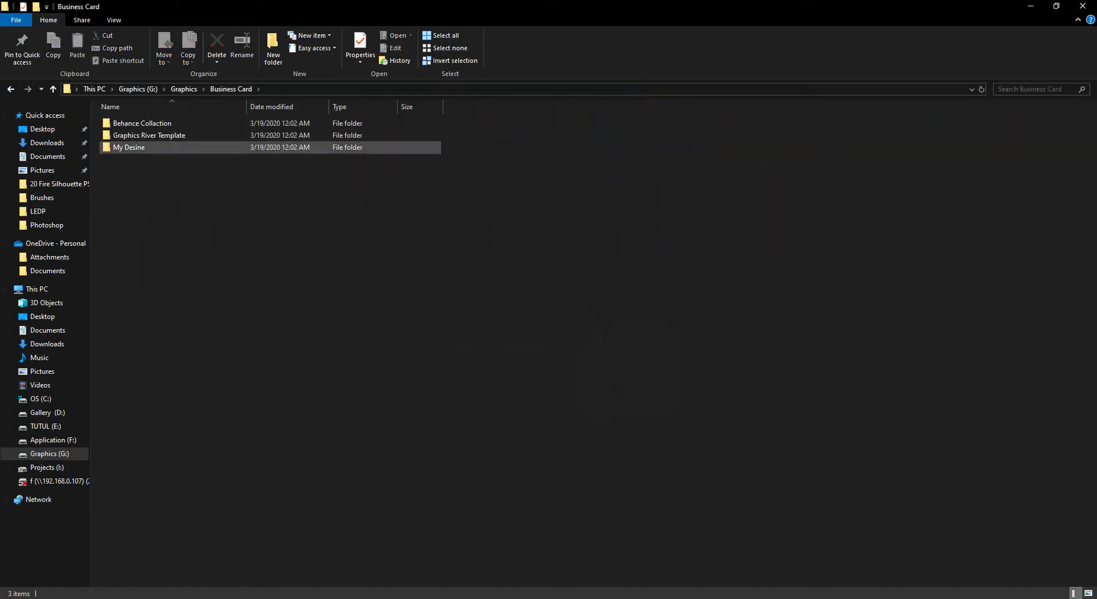
key(alt+Up)
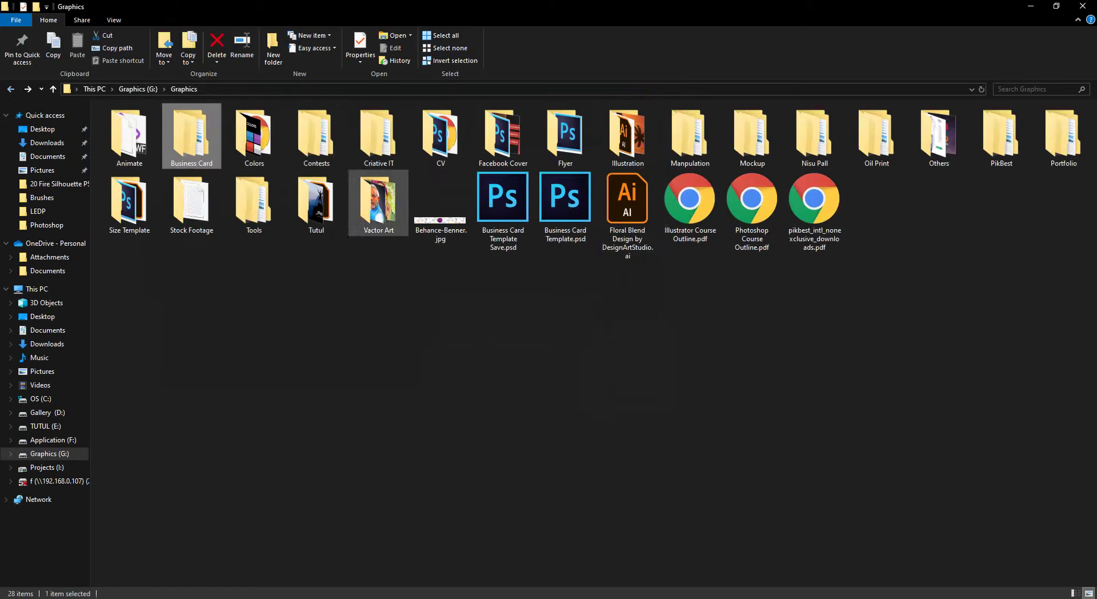
double_click(254, 138)
key(Left)
key(Left)
key(Left)
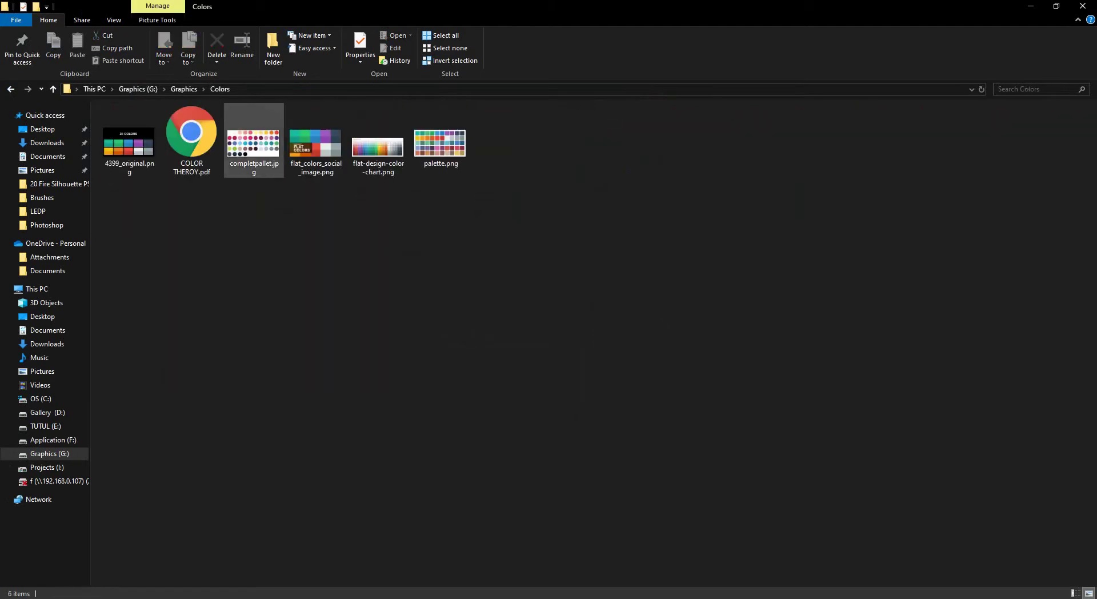
key(Return)
View palette.png in Picasa Photo Viewer.
key(Escape)
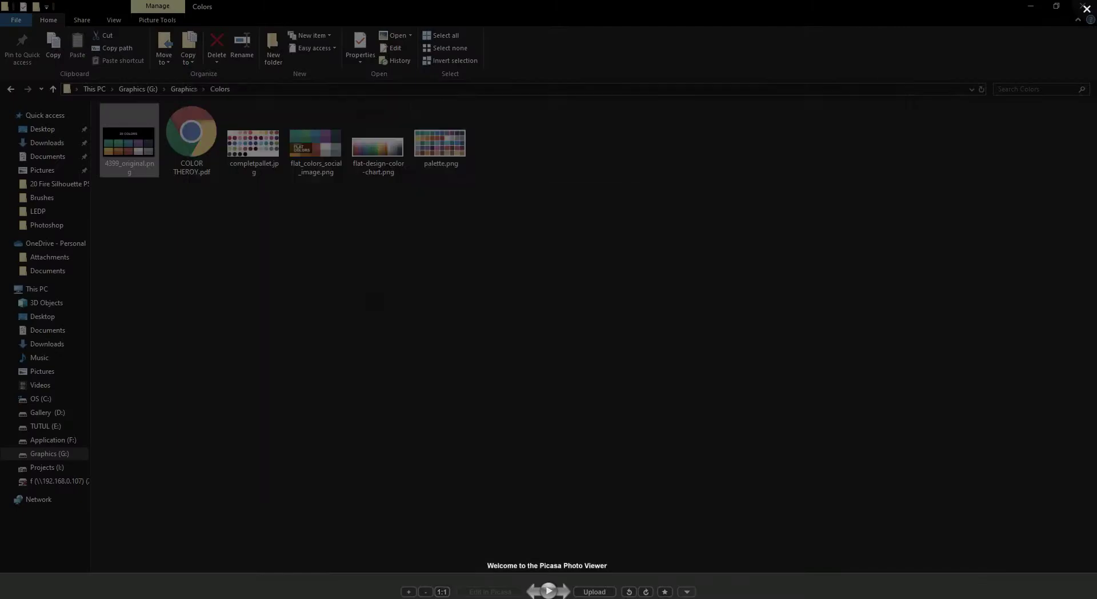
key(End)
key(Return)
key(Escape)
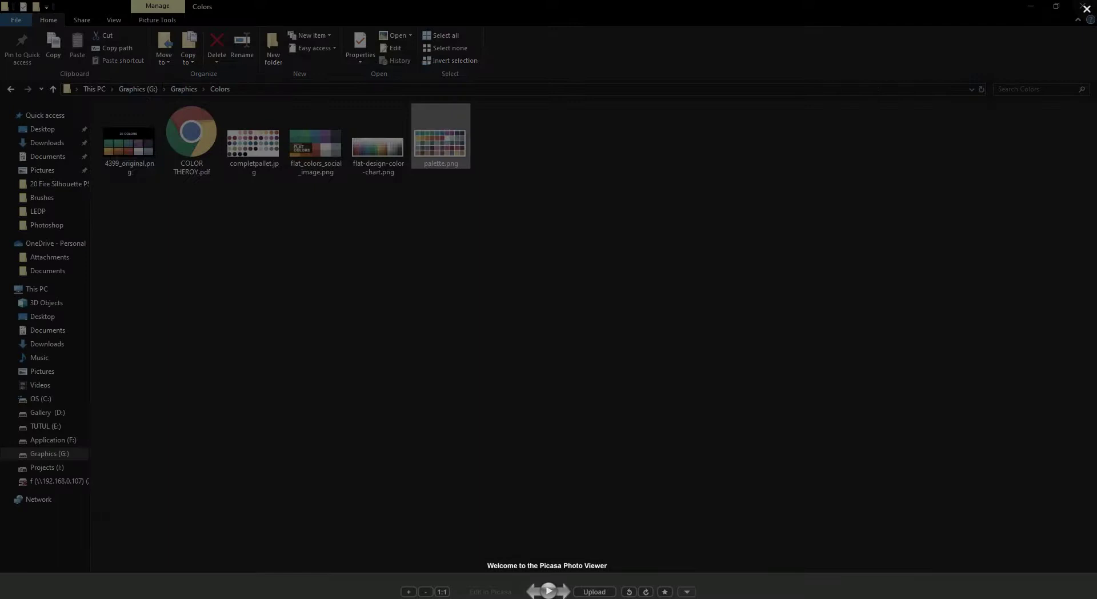
Zoom through flat-design-color-chart.png, close the viewer and return to the Graphics folder.
key(Left)
key(Return)
scroll(547, 301, up, 5)
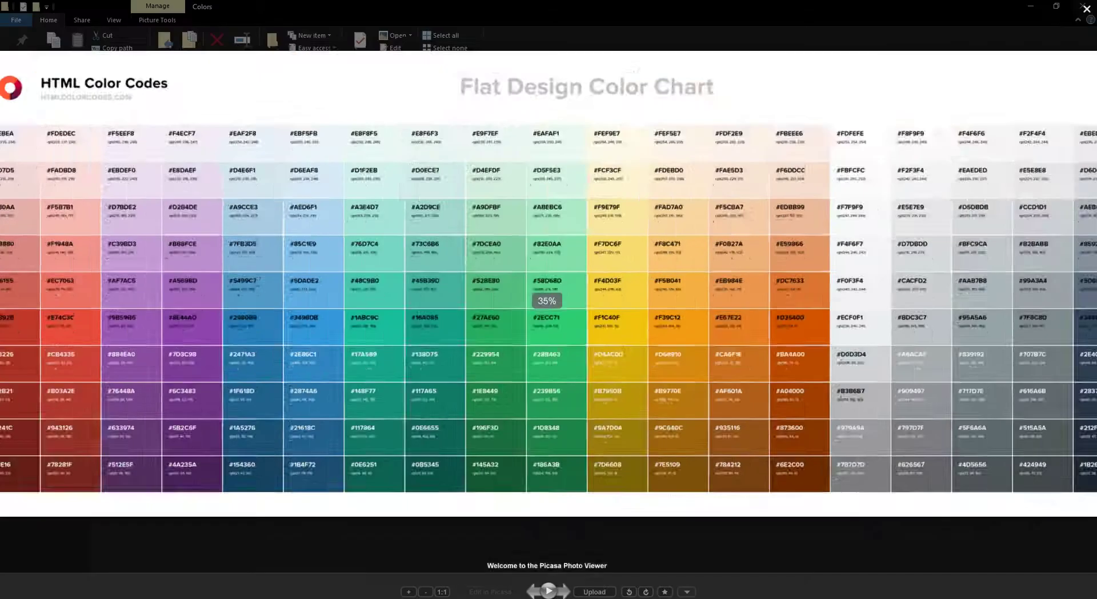
scroll(547, 300, down, 3)
scroll(547, 301, up, 3)
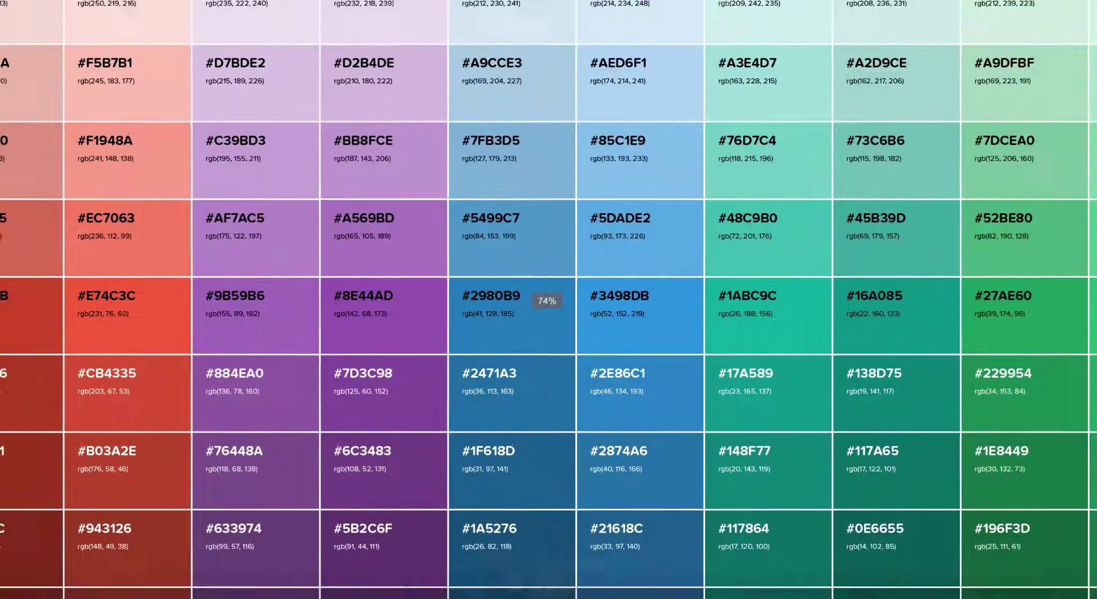
key(Escape)
key(BackSpace)
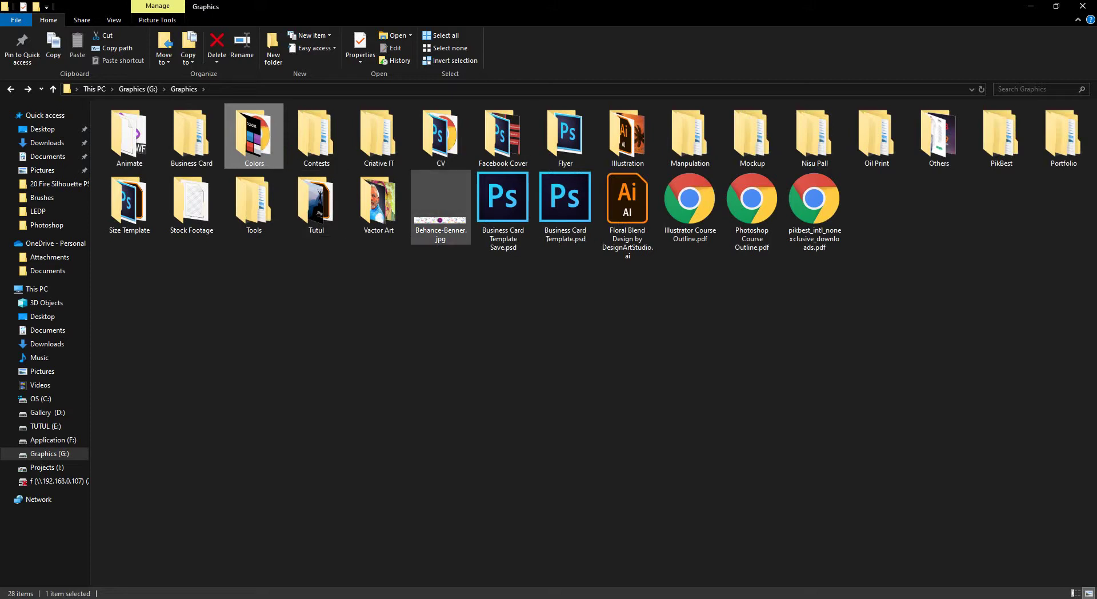
Open the Tools folder twice to check its subfolders, then minimize File Explorer.
double_click(254, 203)
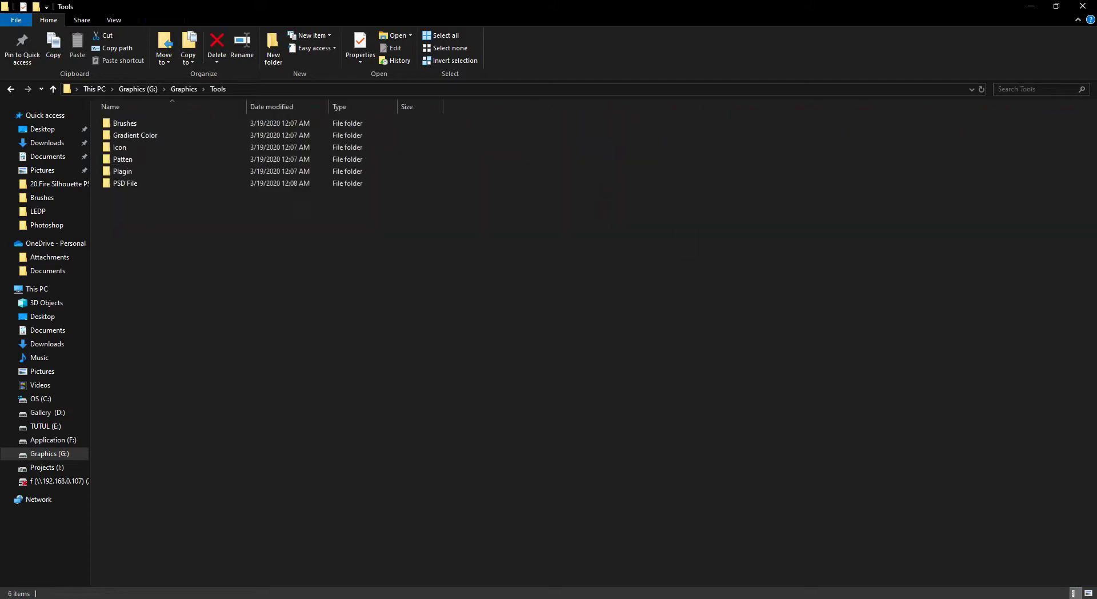
key(BackSpace)
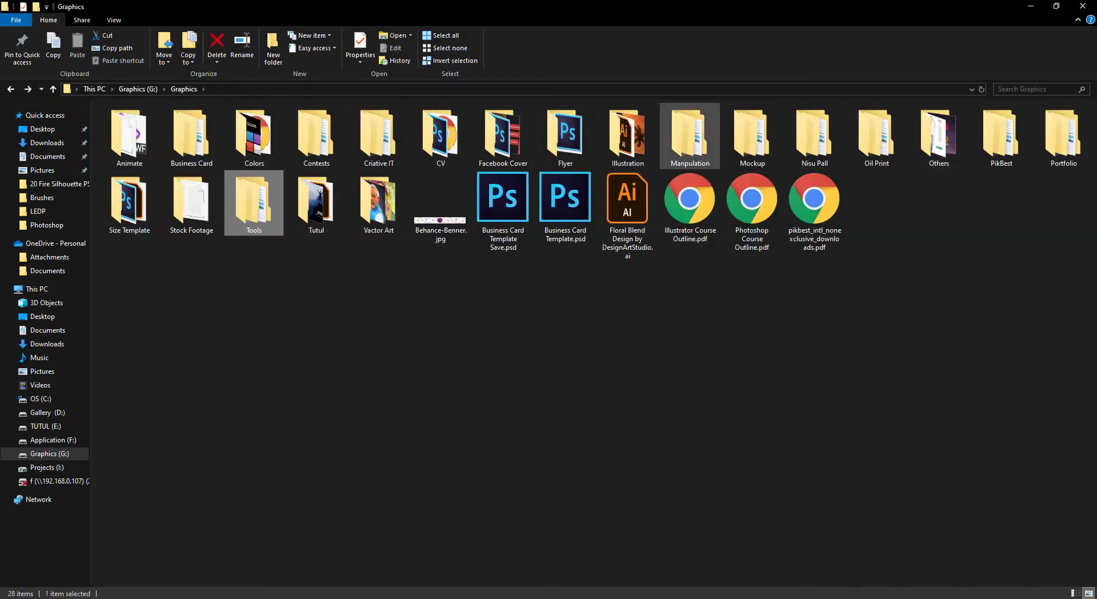
click(925, 212)
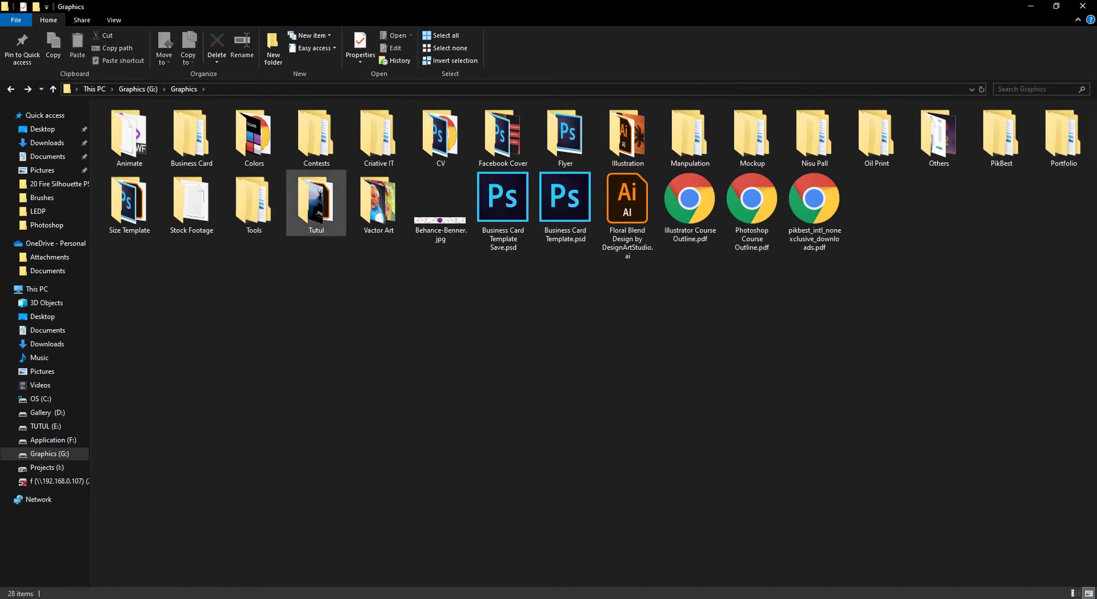
double_click(253, 202)
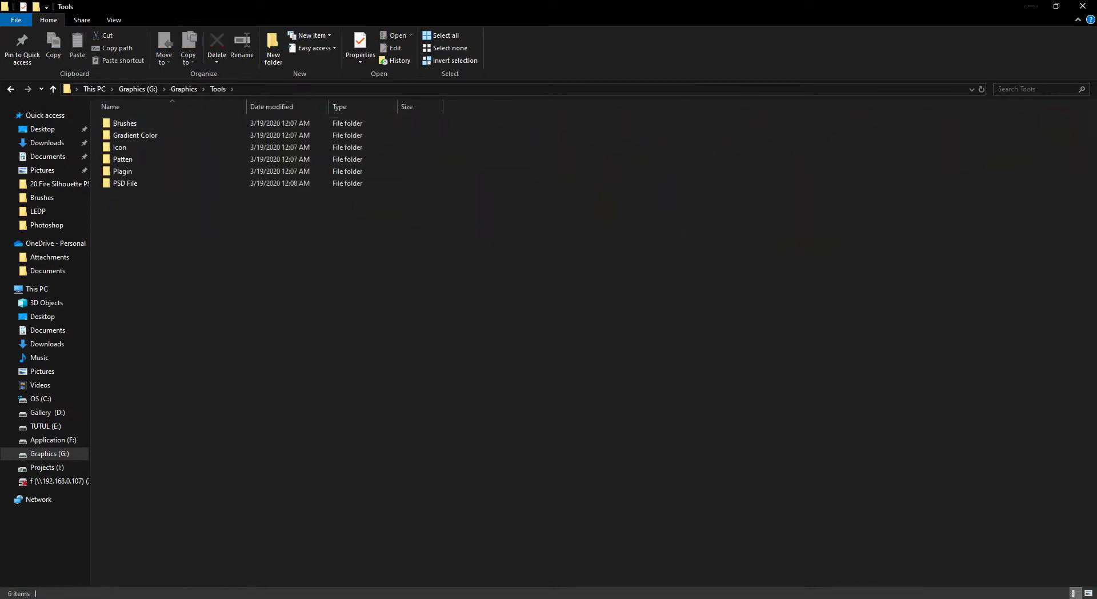
click(1031, 6)
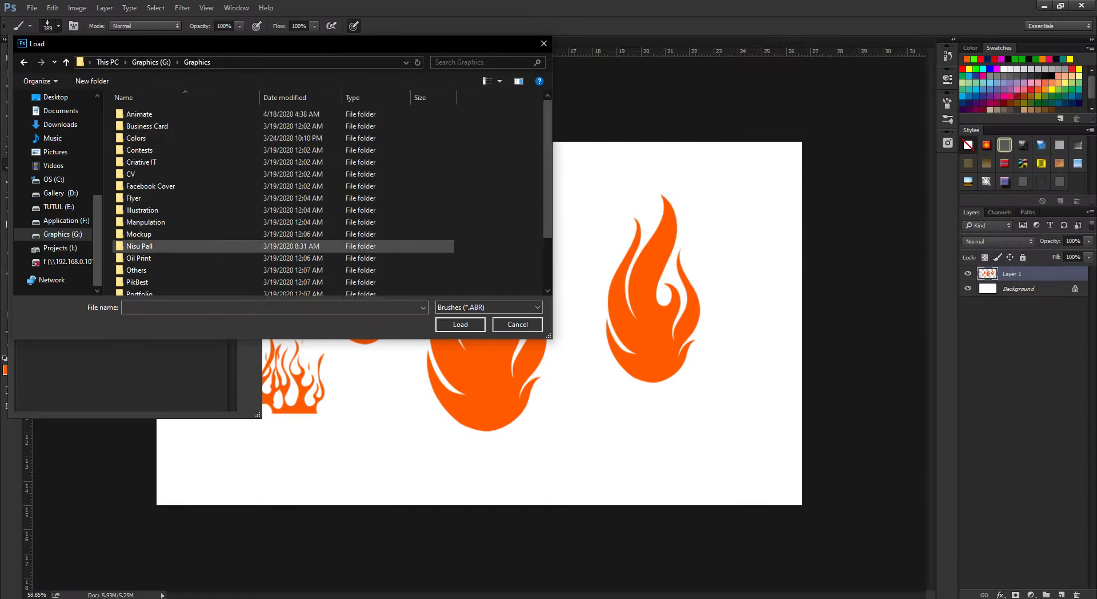
In the Load dialog, open Tools > Brushes > Brushes to reach the ABR files.
scroll(228, 246, down, 2)
scroll(228, 246, up, 2)
scroll(229, 246, down, 2)
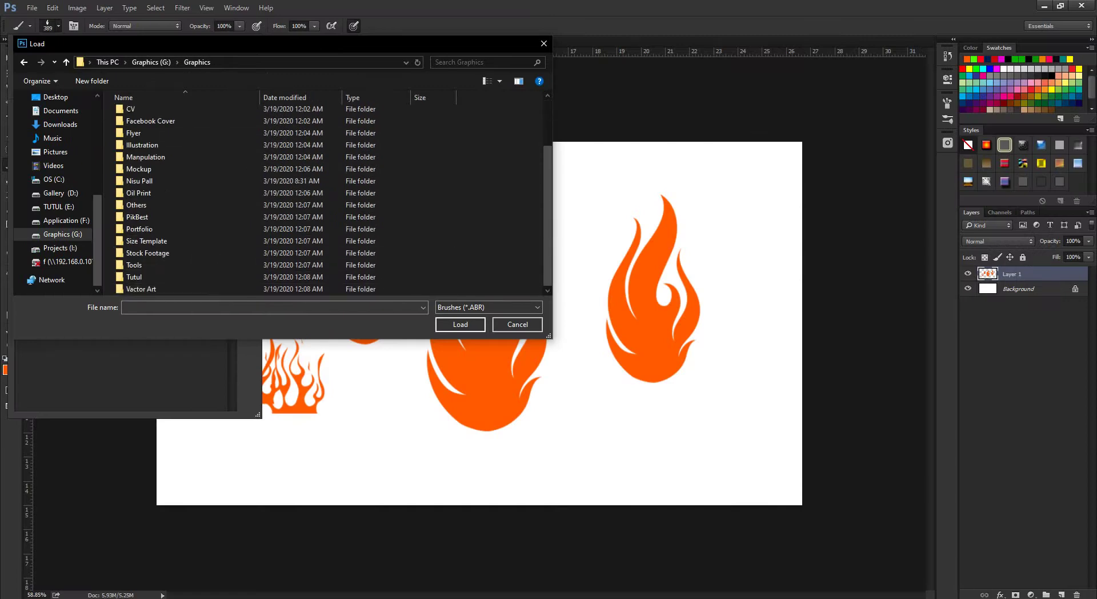
double_click(172, 265)
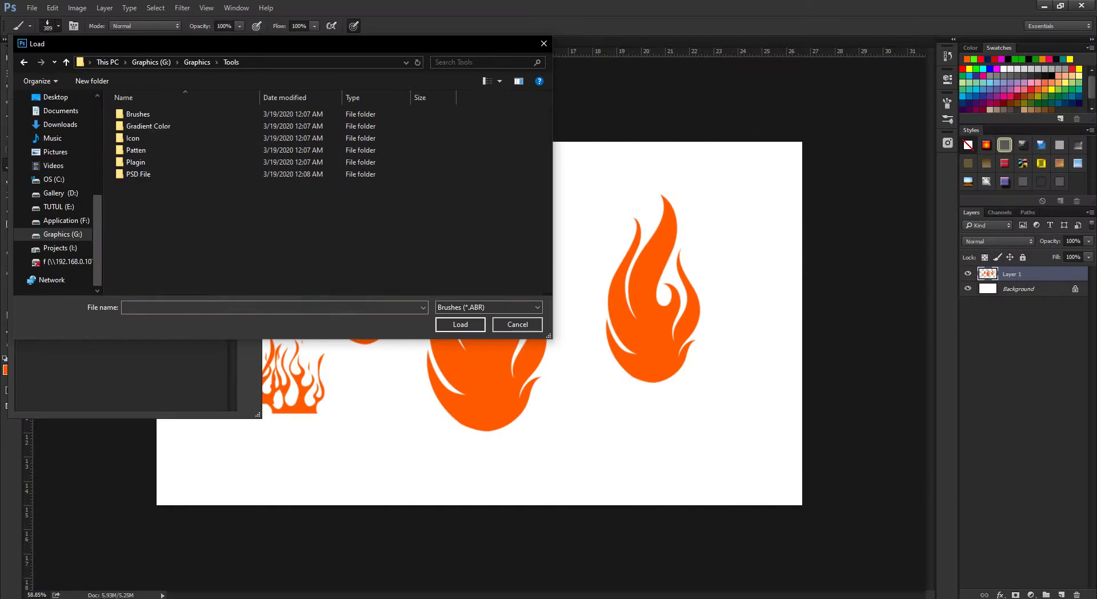
double_click(138, 113)
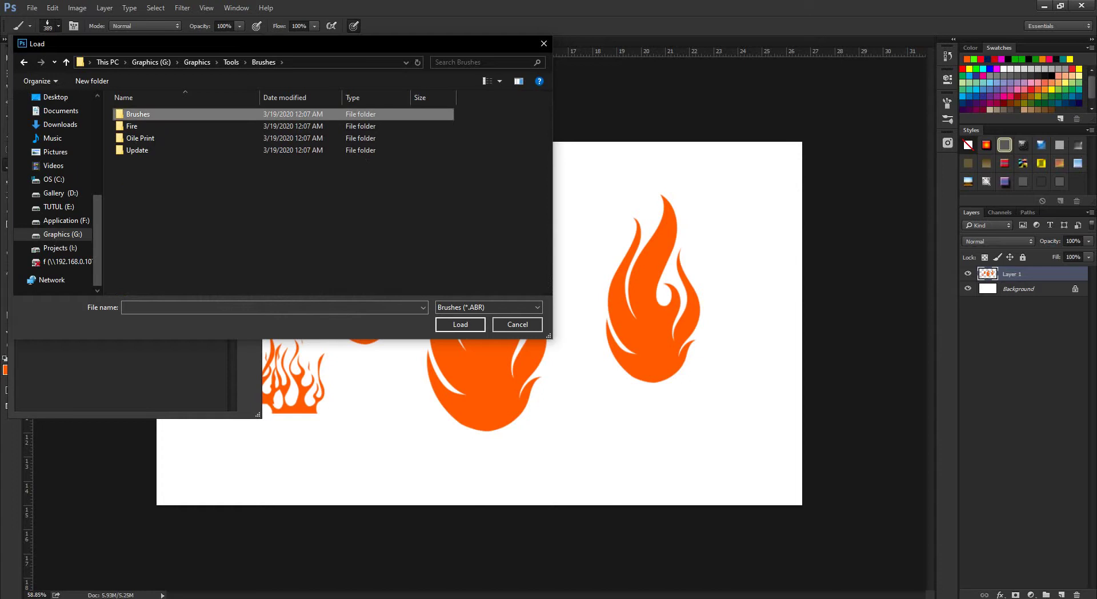
double_click(137, 113)
Find and load Grass Ultimate_Brush_Set.abr into the brush presets.
scroll(172, 169, down, 10)
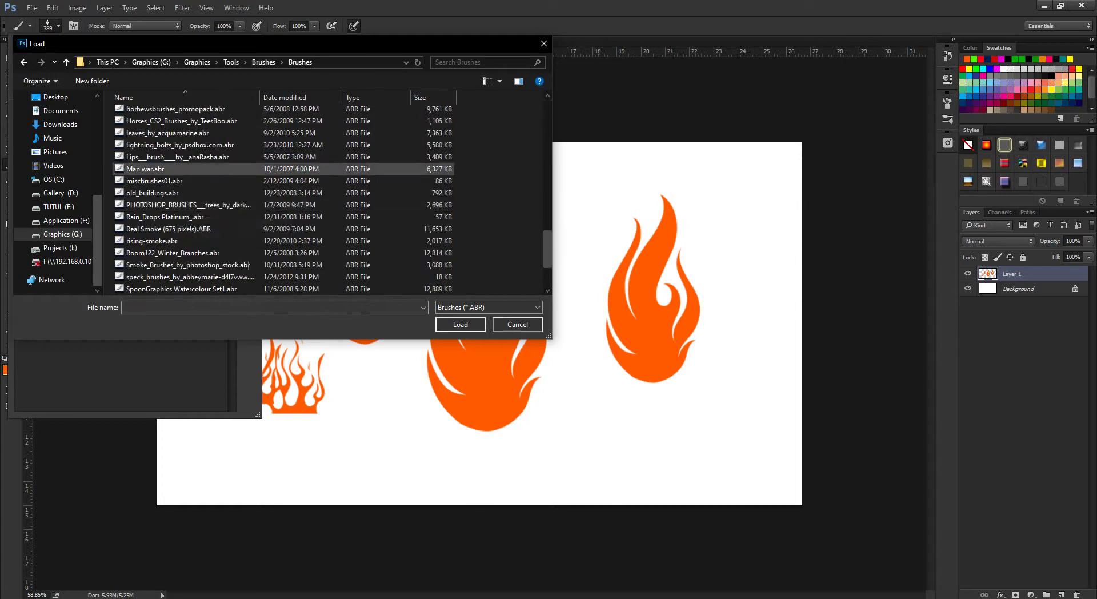
scroll(183, 171, up, 18)
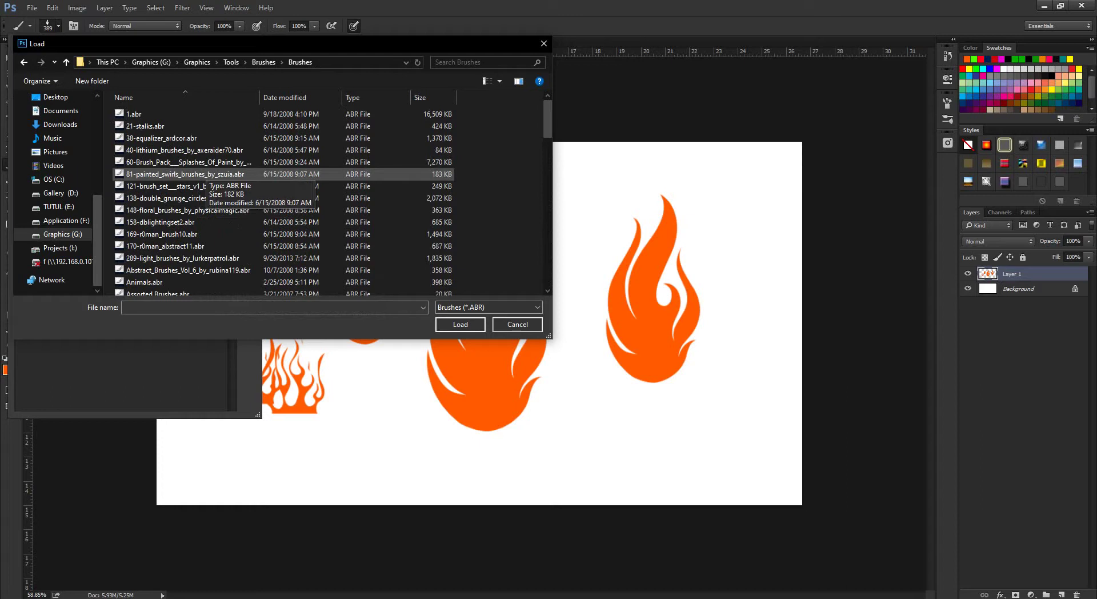
scroll(200, 251, down, 3)
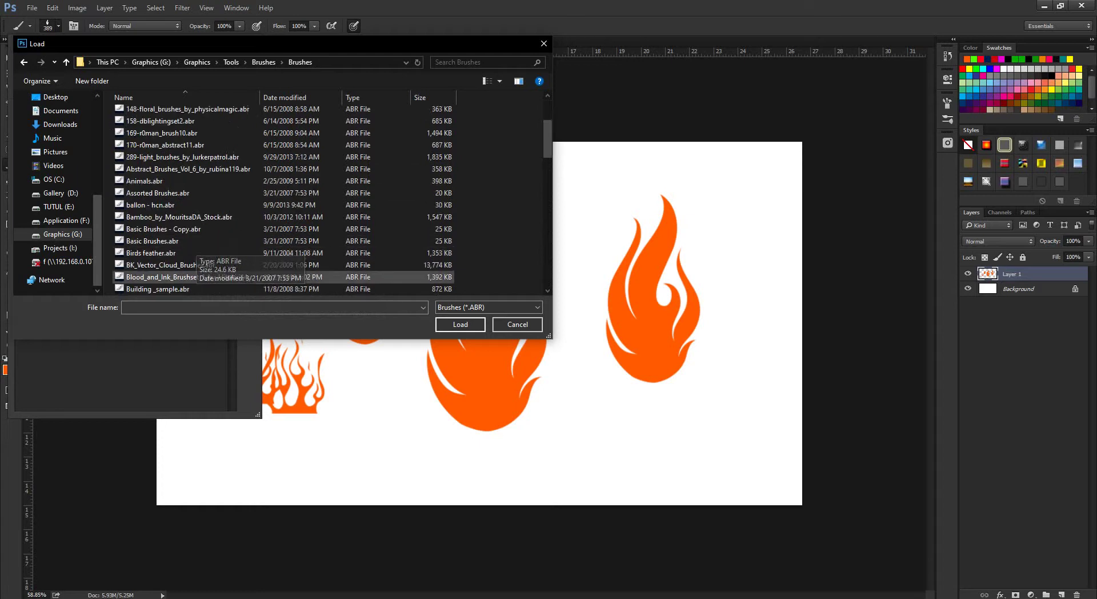
scroll(200, 254, down, 5)
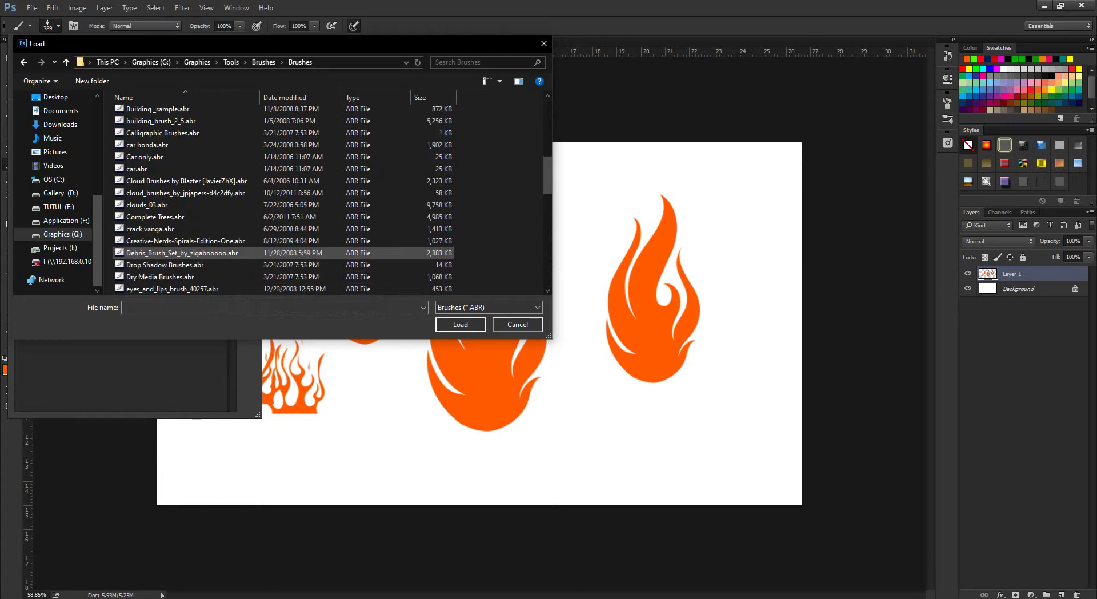
scroll(200, 251, down, 4)
scroll(200, 234, up, 3)
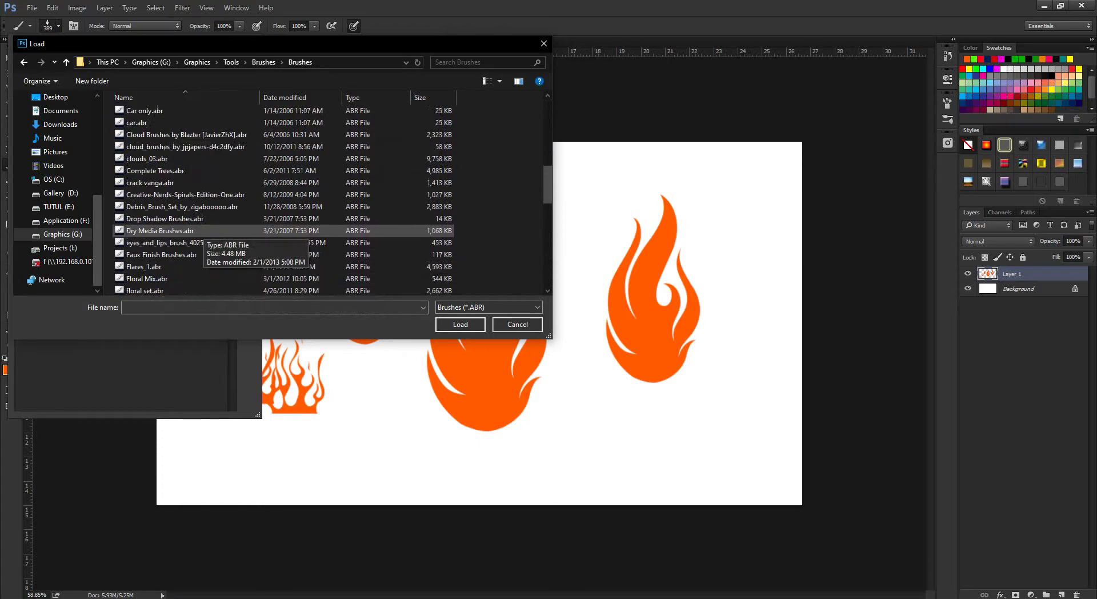
scroll(200, 234, down, 4)
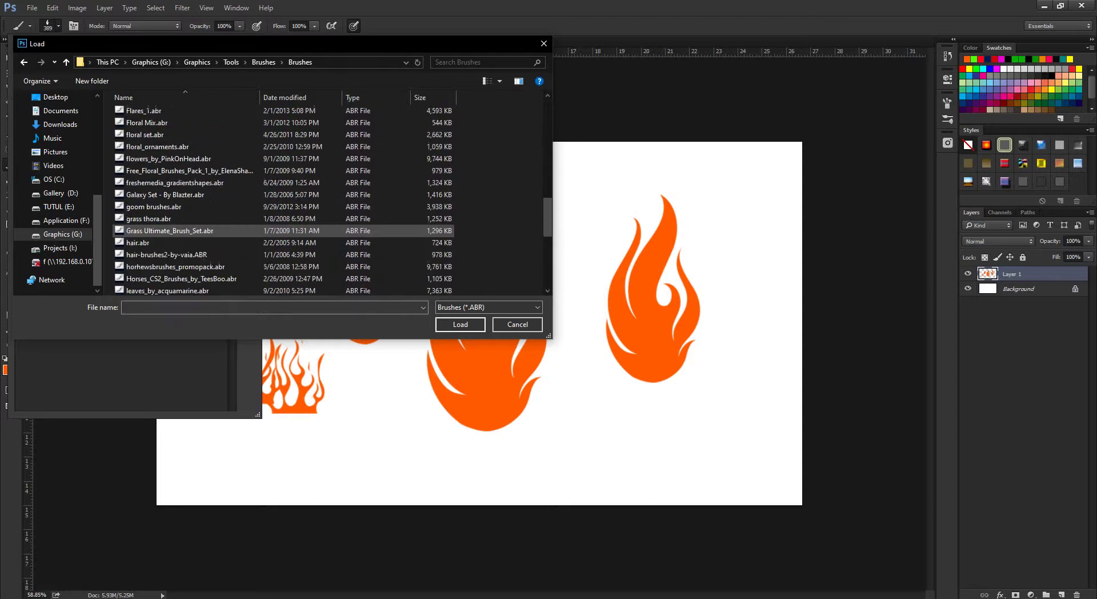
scroll(200, 231, up, 4)
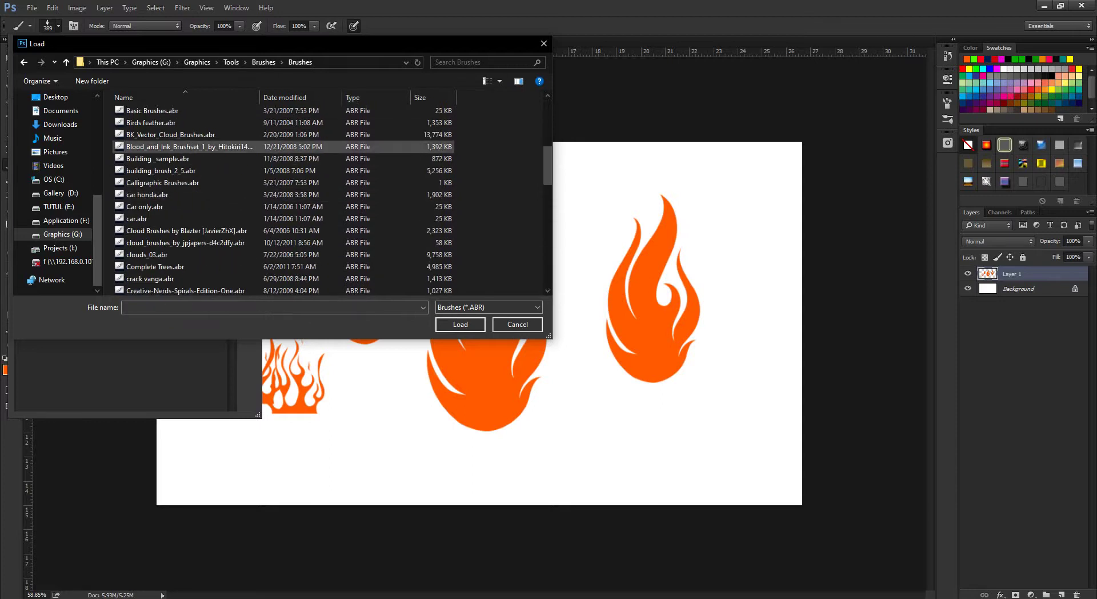
scroll(189, 205, down, 3)
scroll(189, 223, down, 3)
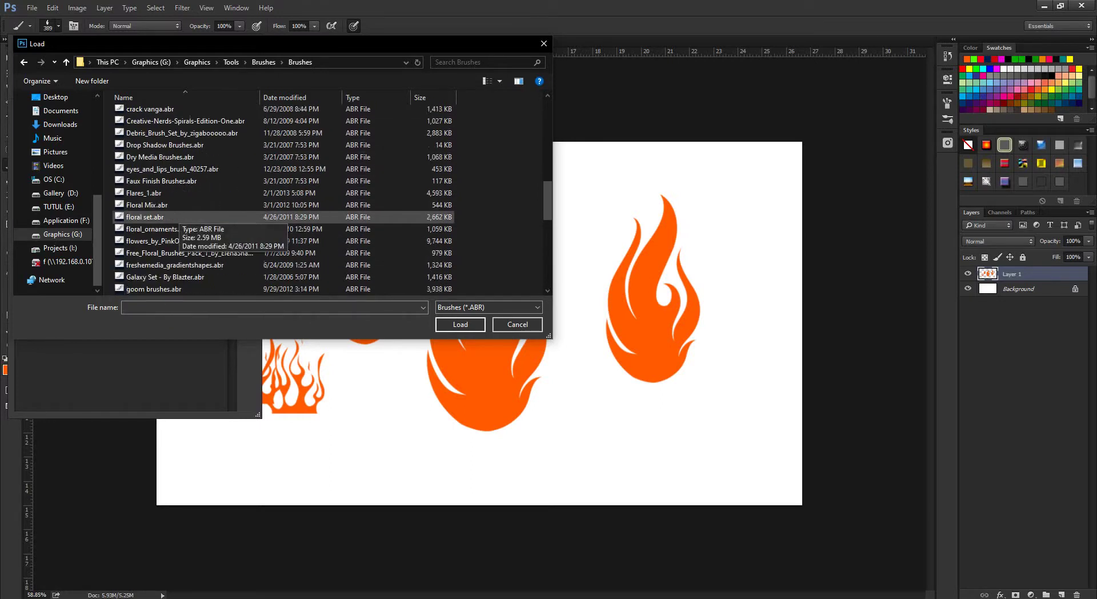
scroll(188, 237, down, 1)
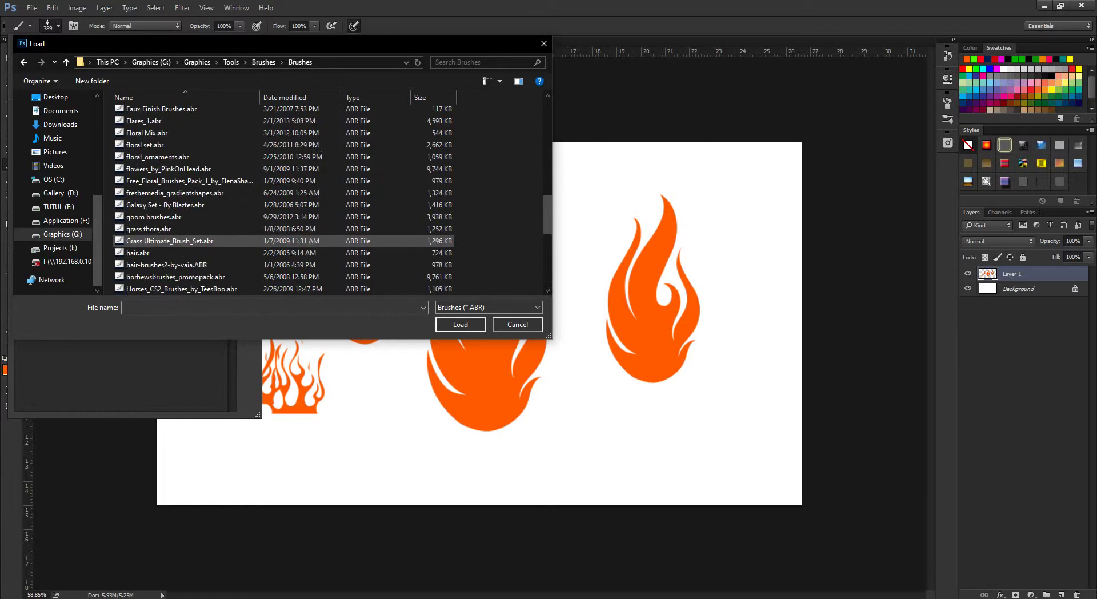
click(189, 240)
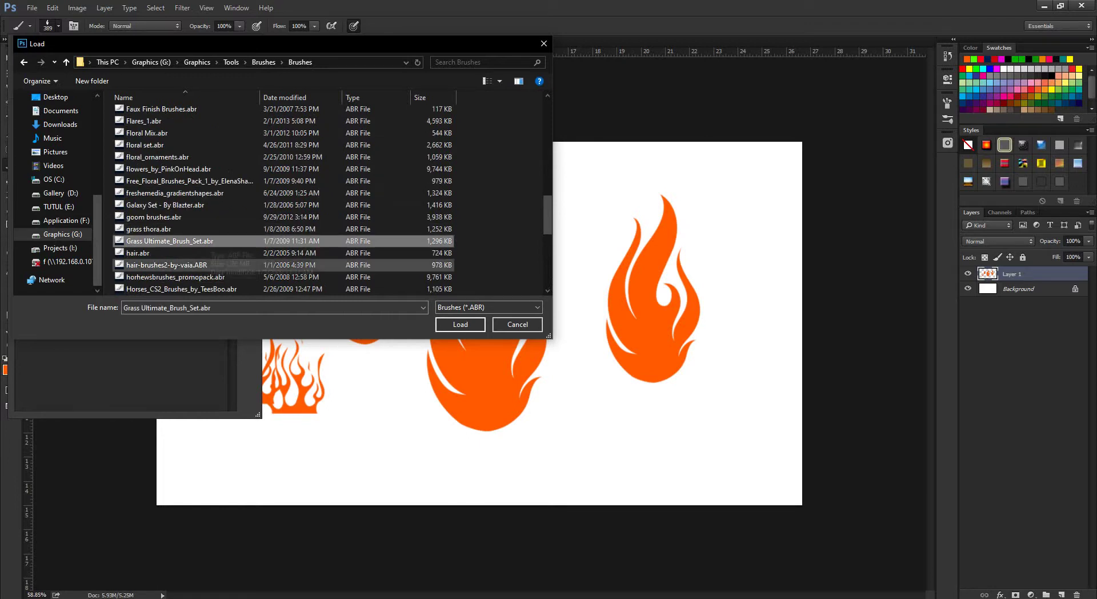
click(460, 324)
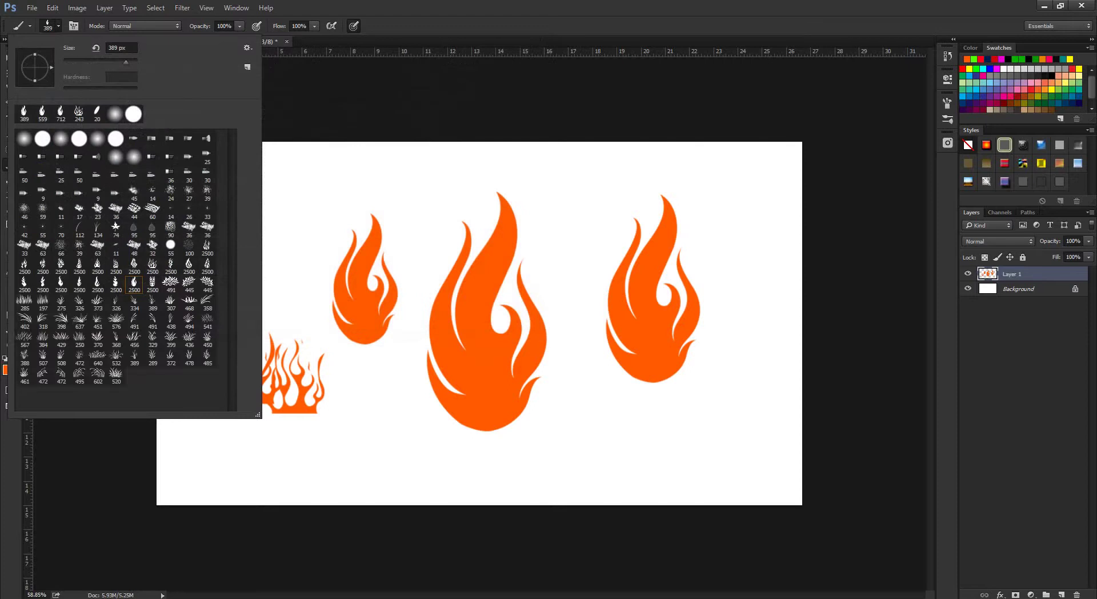
Close the brush presets and delete the flame artwork Layer 1, leaving a blank white Background.
key(Escape)
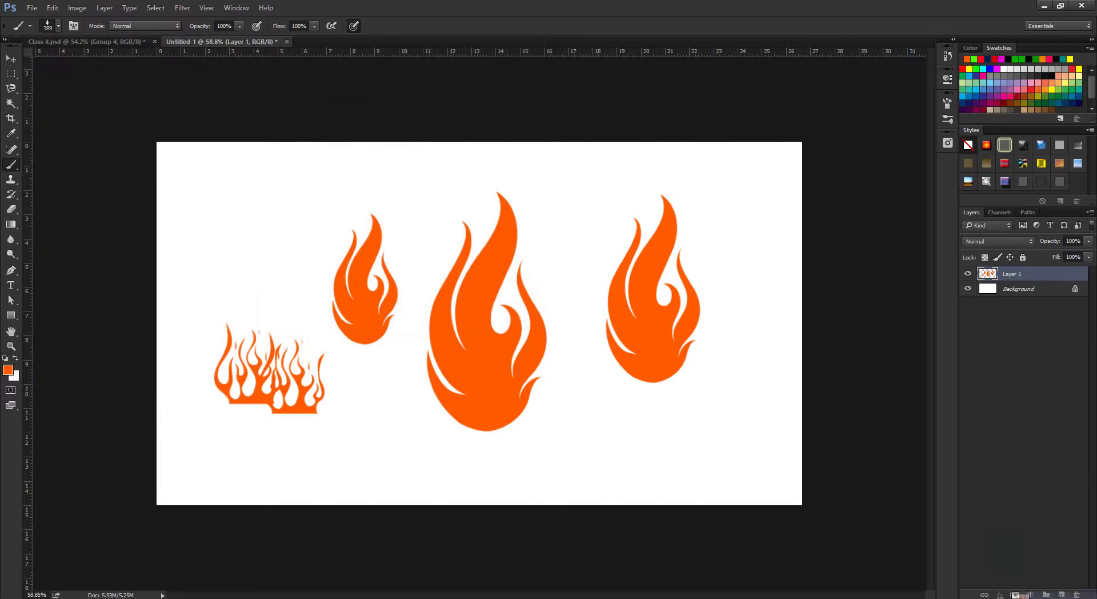
drag(1011, 274, 1076, 594)
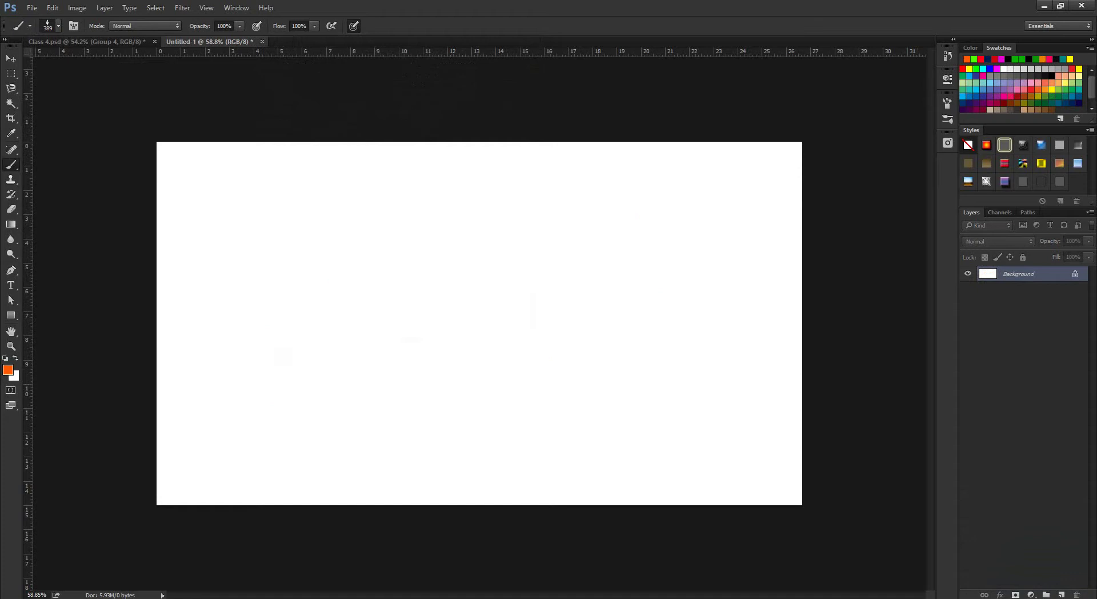
click(11, 58)
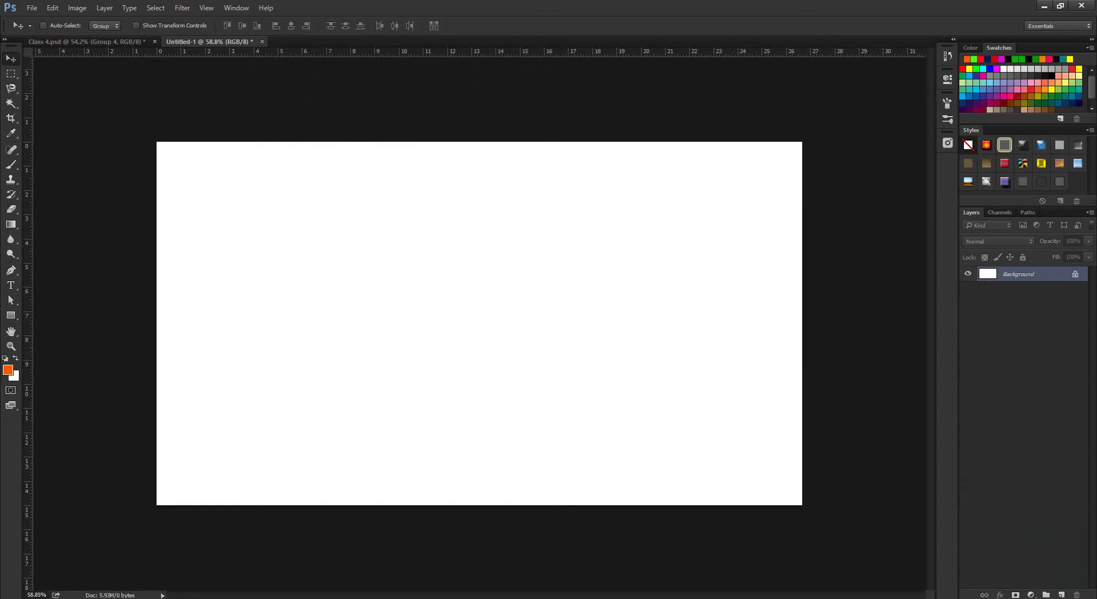
click(11, 315)
Set the foreground to black 000000 and draw a rectangle band across the canvas bottom.
click(8, 369)
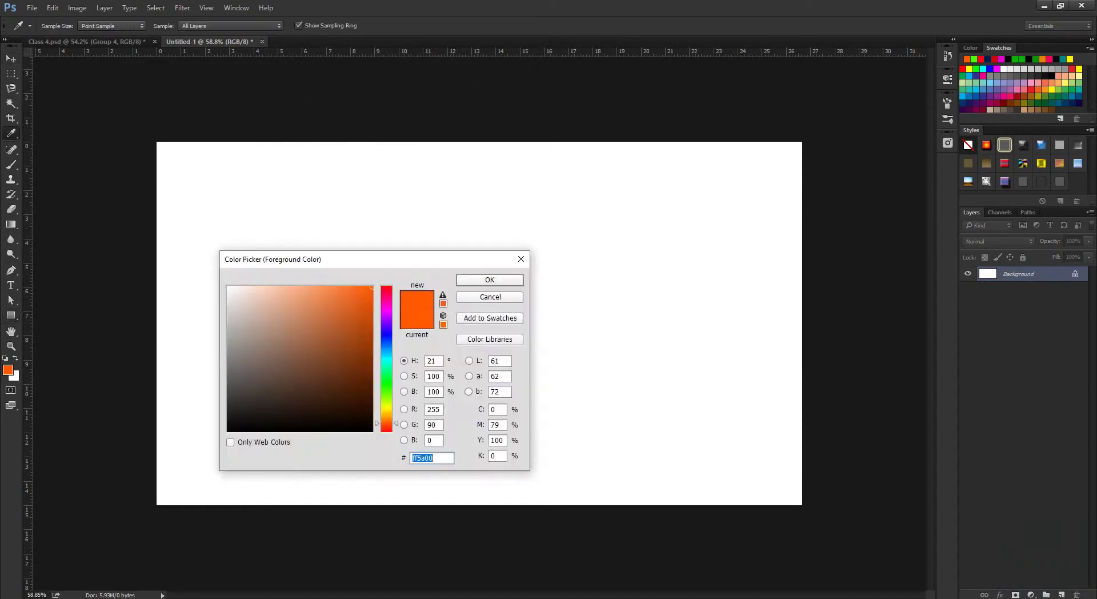
text(000000)
key(Return)
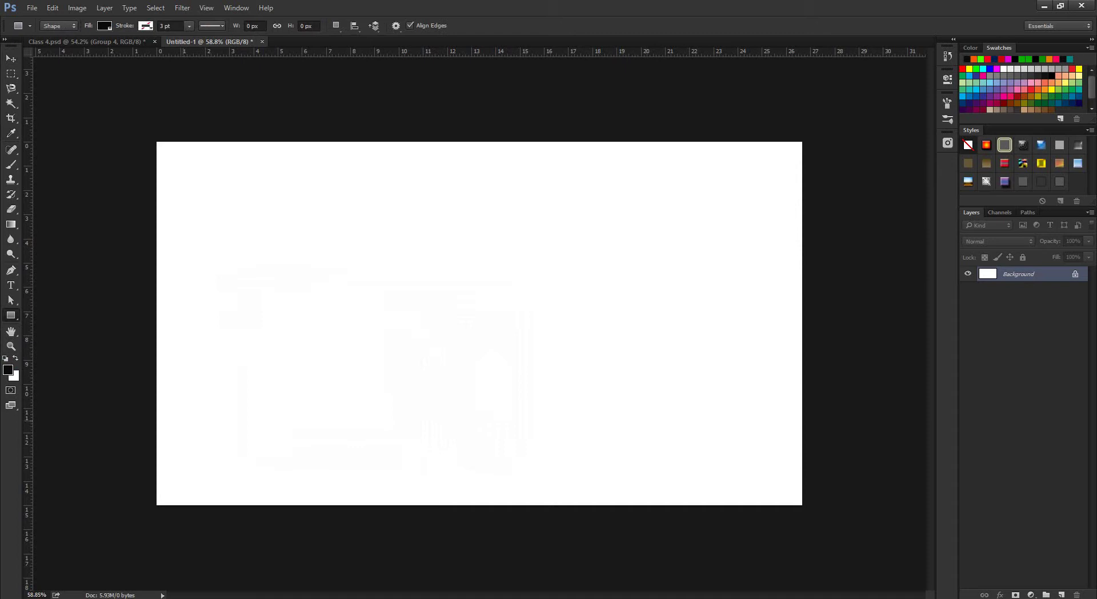
drag(142, 438, 803, 506)
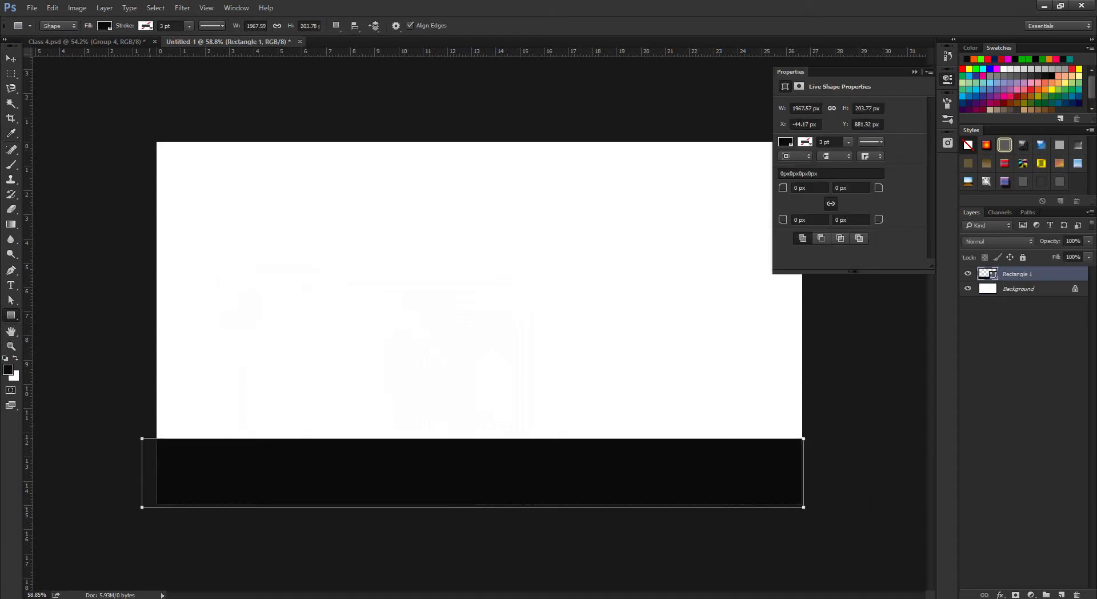
key(v)
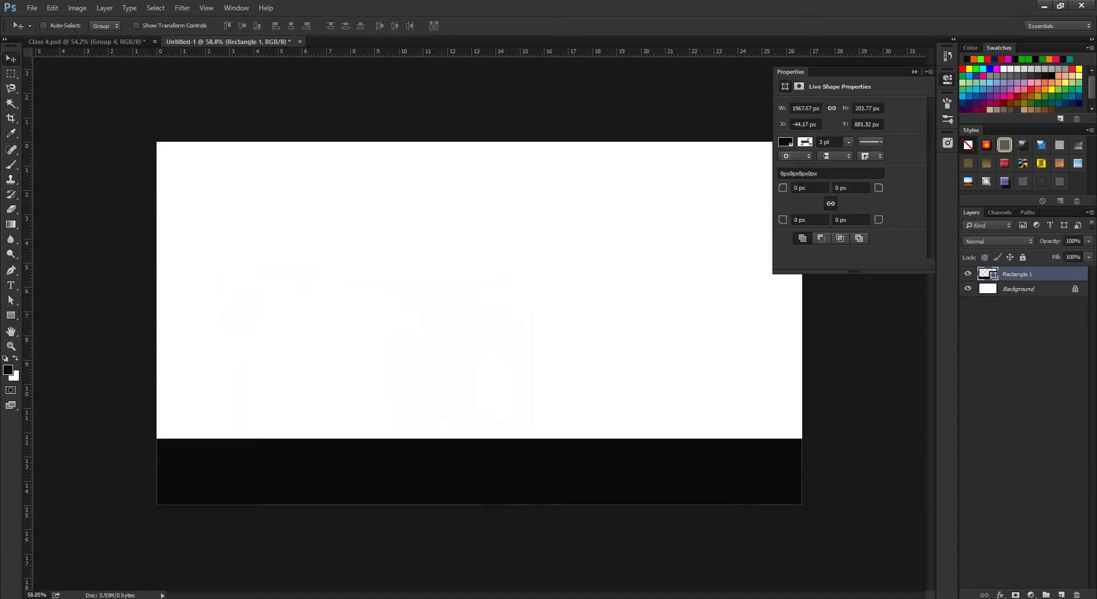
Select the 429 grass brush for the Brush tool and add a new empty Layer 1.
key(b)
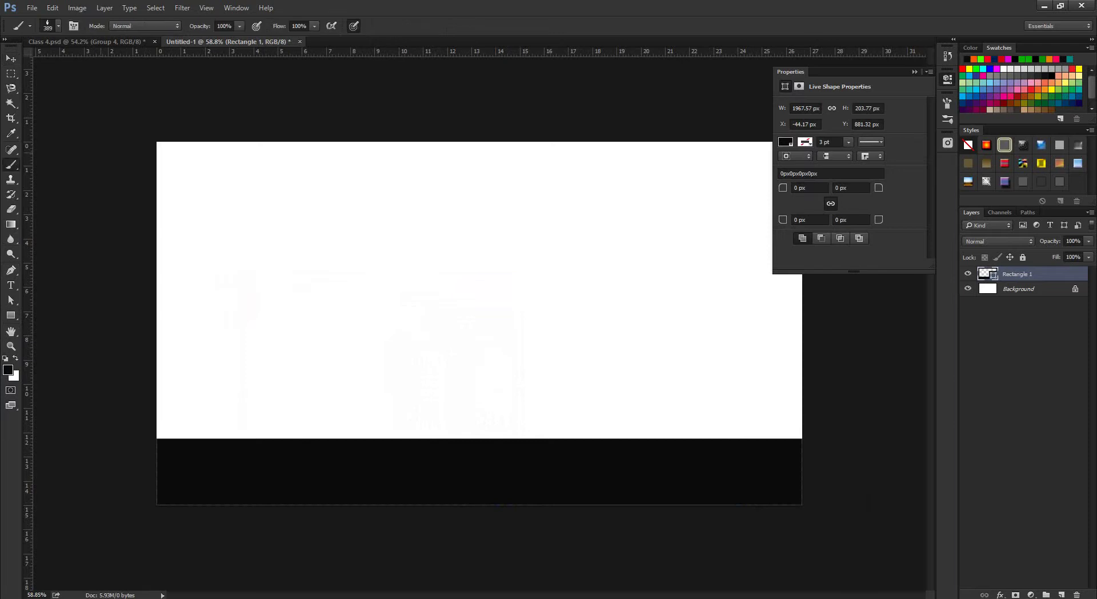
click(58, 26)
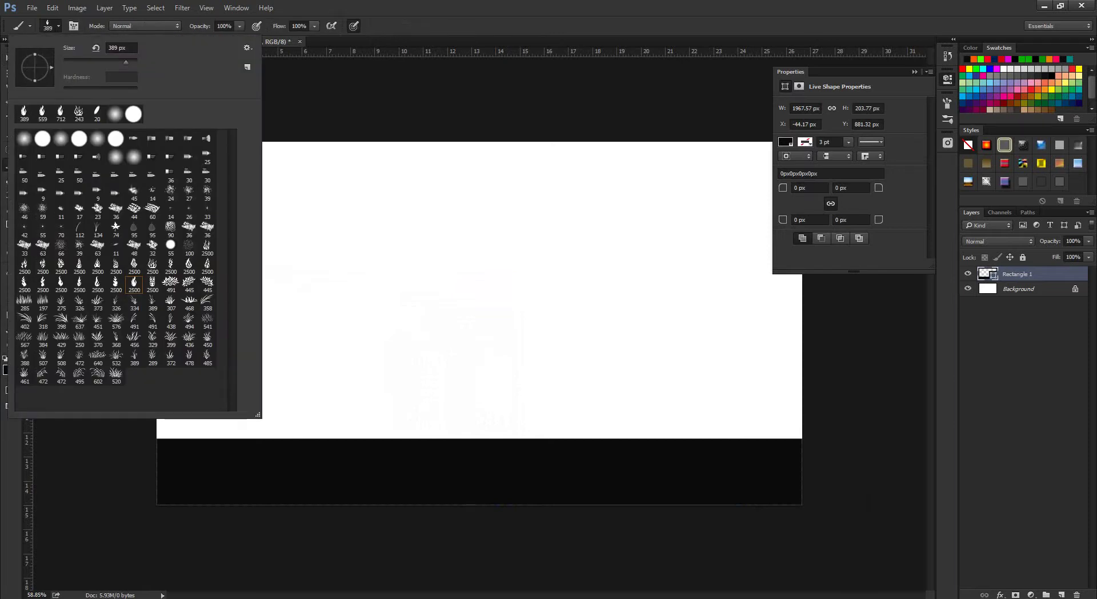
click(61, 340)
key(Return)
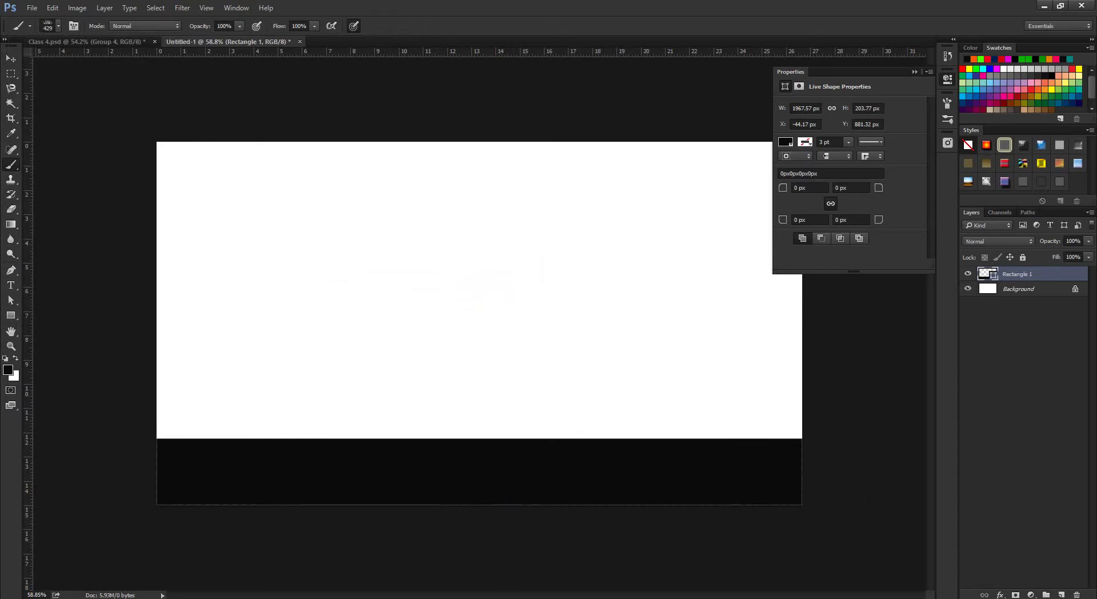
click(1061, 594)
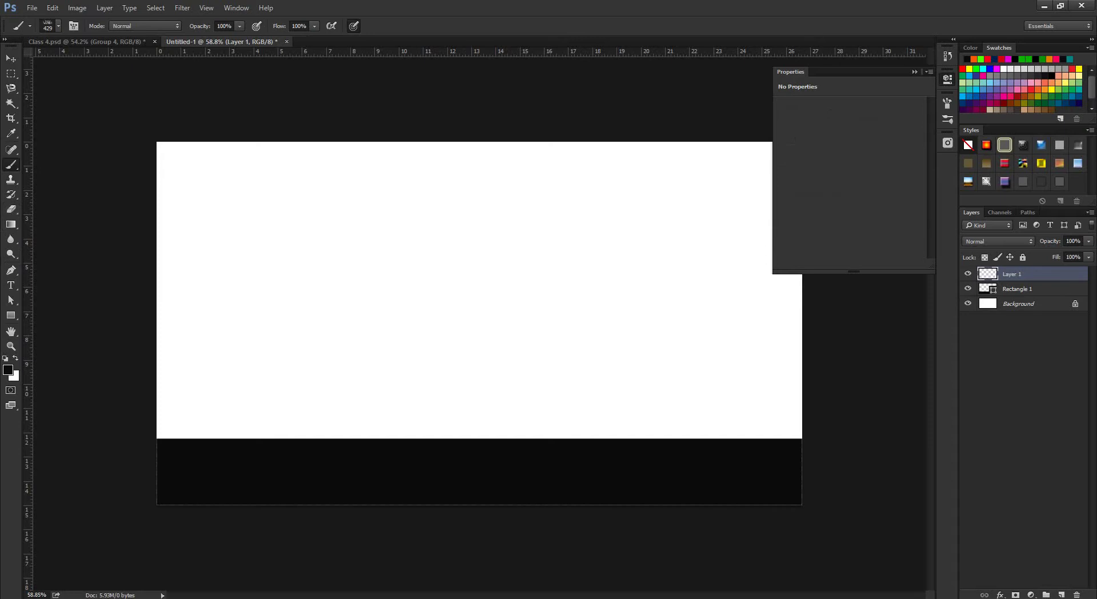
Set the foreground colour to a deep green.
click(8, 370)
drag(386, 423, 386, 383)
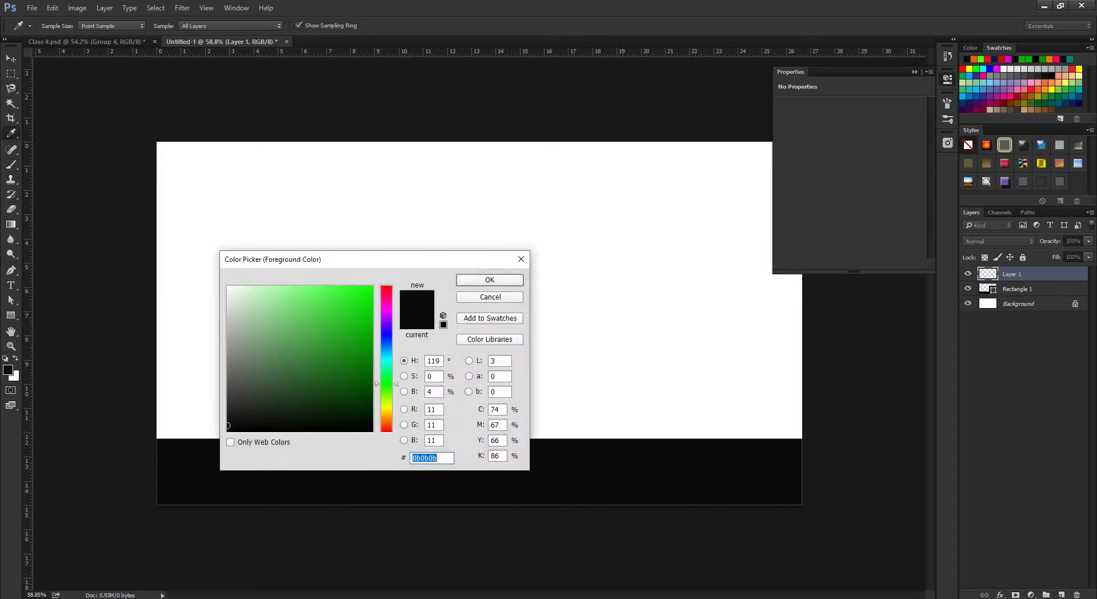
click(371, 351)
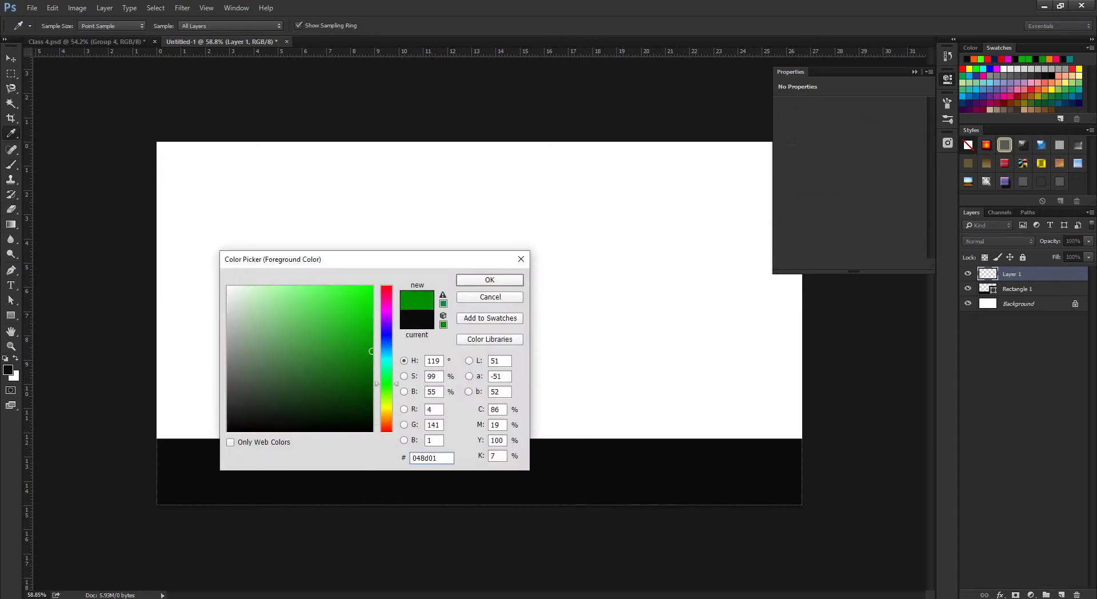
key(Return)
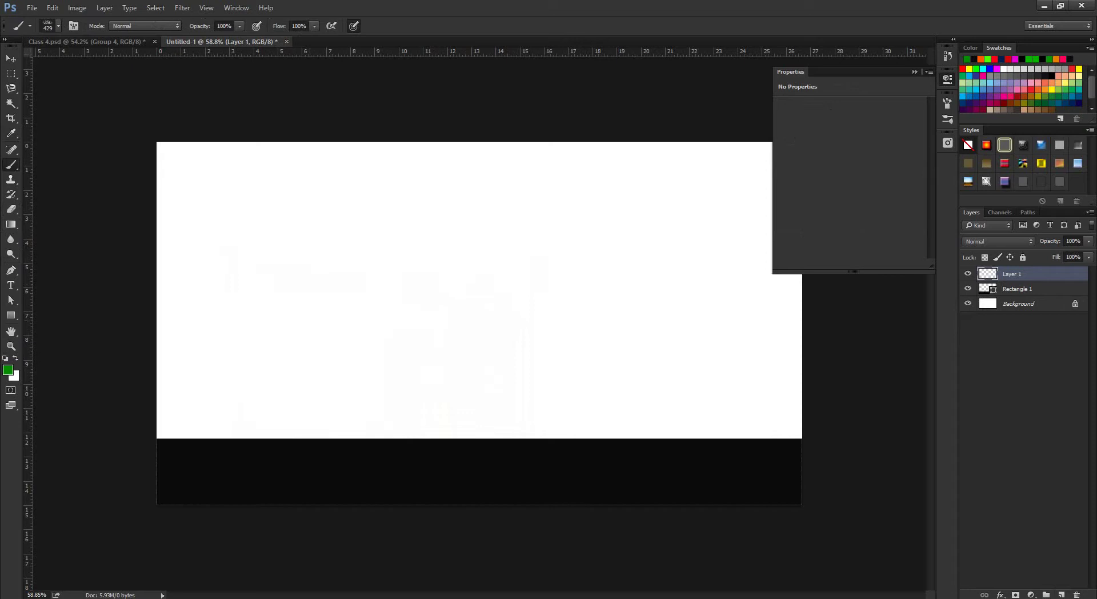
Paint grass along the black band's top with a 256 px brush and the 358 grass brush.
drag(308, 322, 268, 322)
drag(191, 426, 508, 425)
key(ctrl+z)
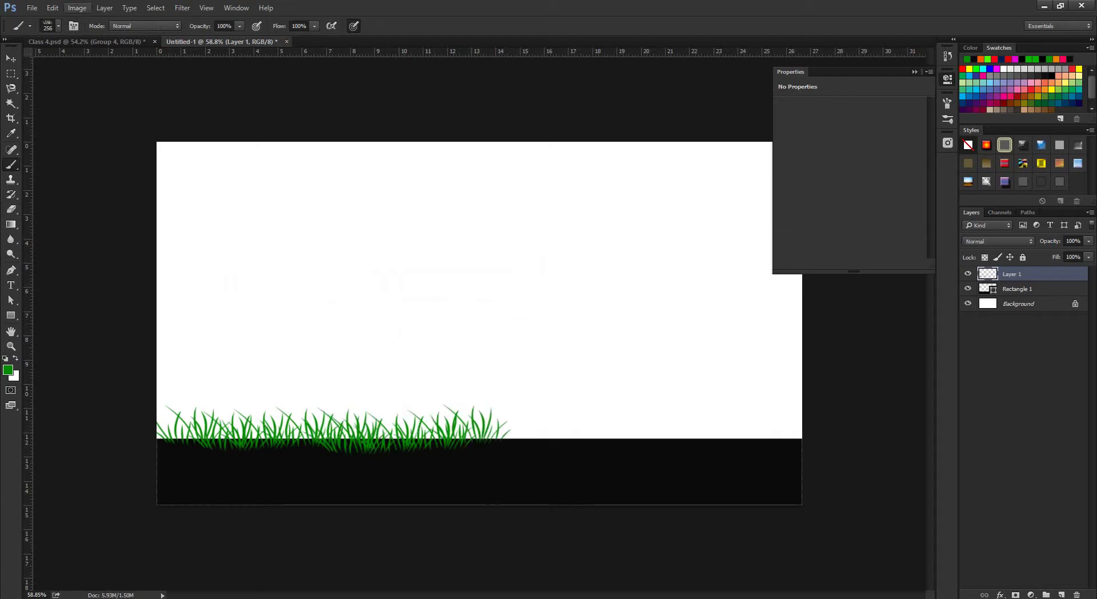
click(58, 26)
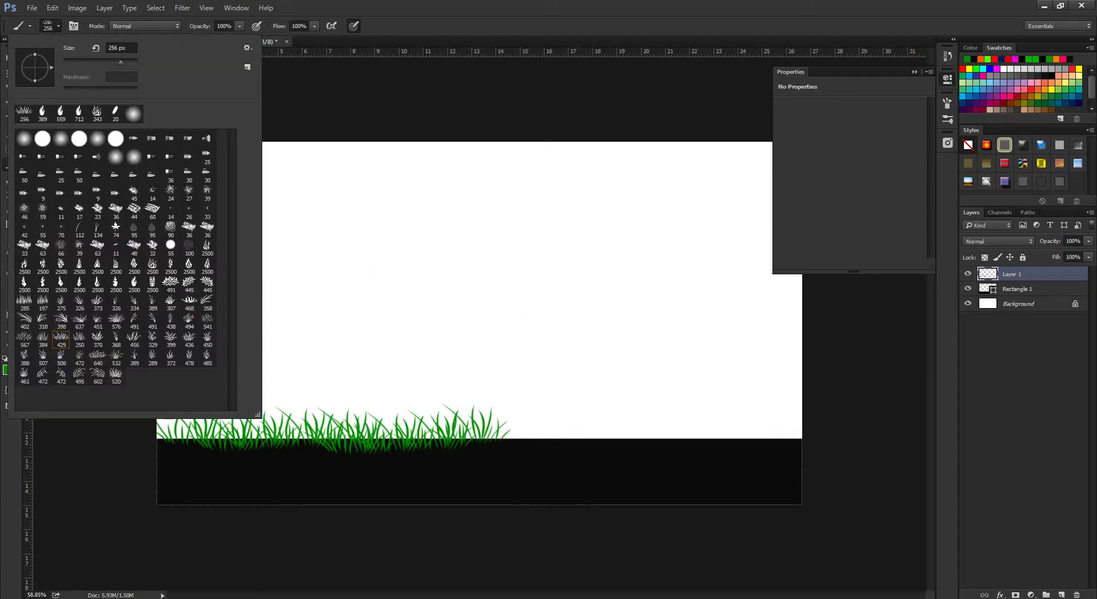
click(207, 301)
click(346, 396)
key(ctrl+z)
key(bracketleft)
key(bracketleft)
key(bracketleft)
key(bracketleft)
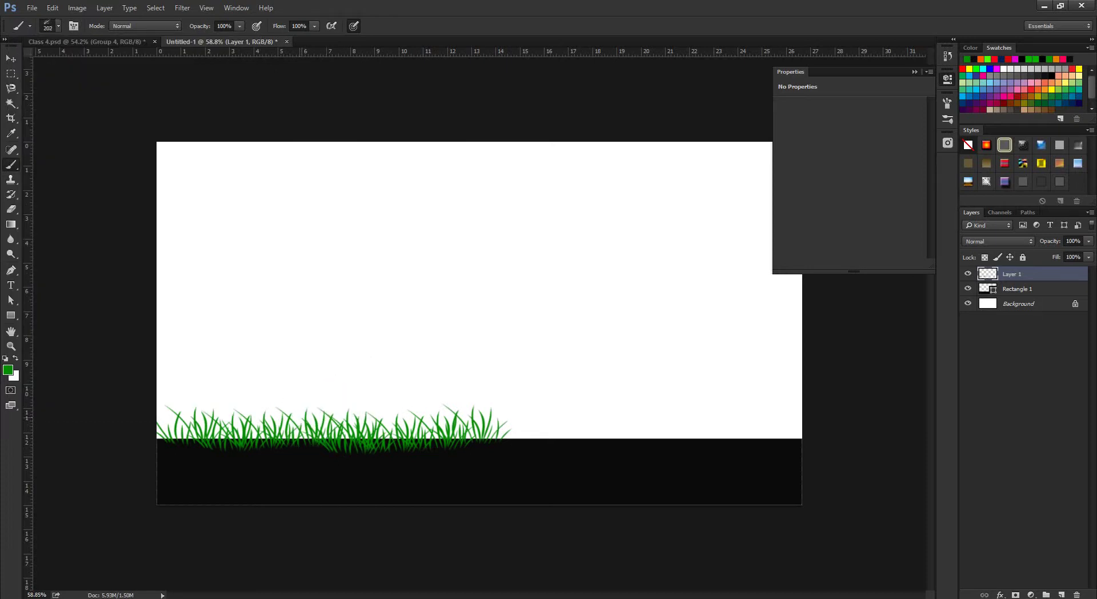
click(298, 417)
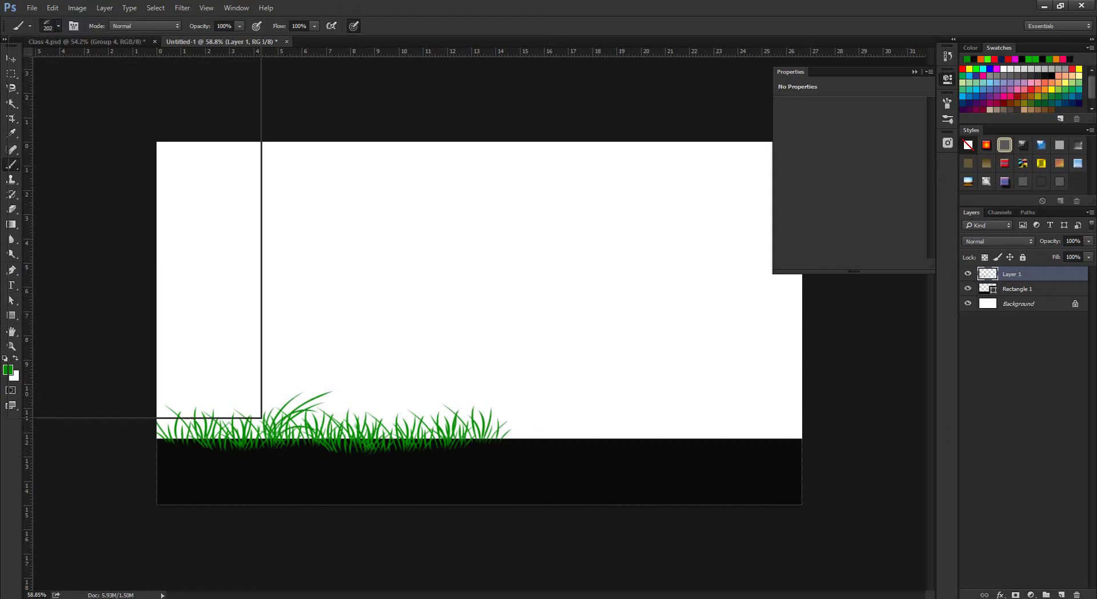
Stamp grass clumps mid-strip with the 576 (372 px) and 602 (357 px) grass brushes.
right_click(262, 415)
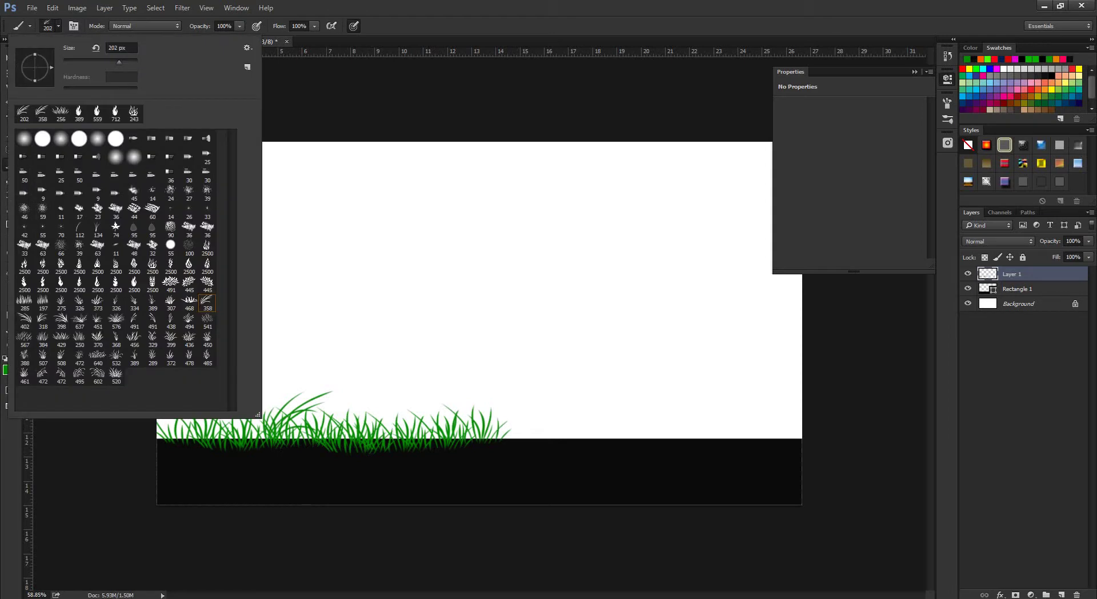
click(116, 320)
key(Escape)
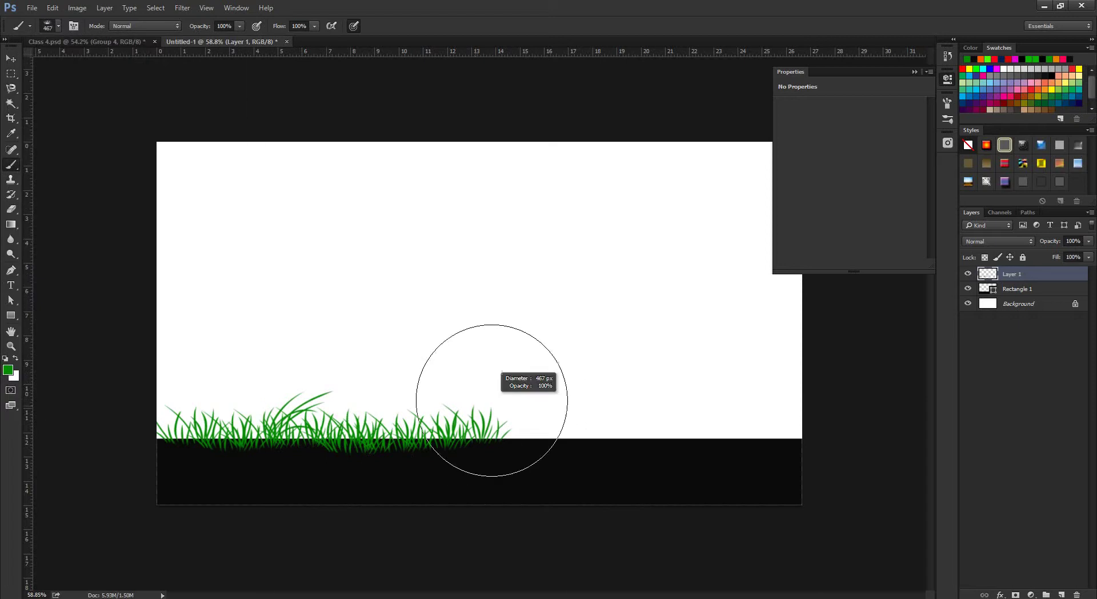
click(506, 412)
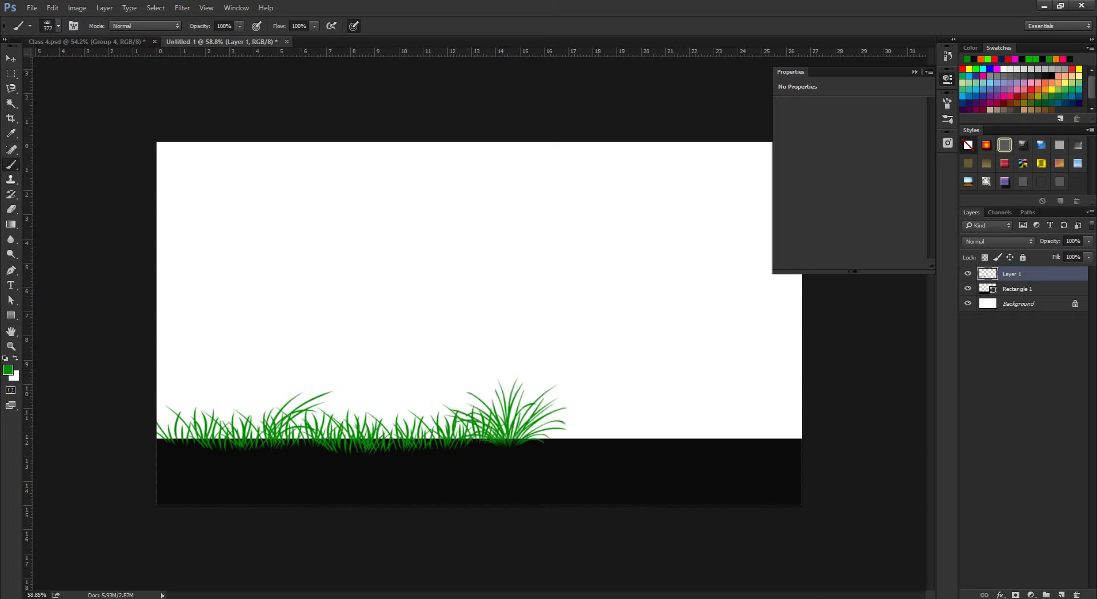
click(58, 26)
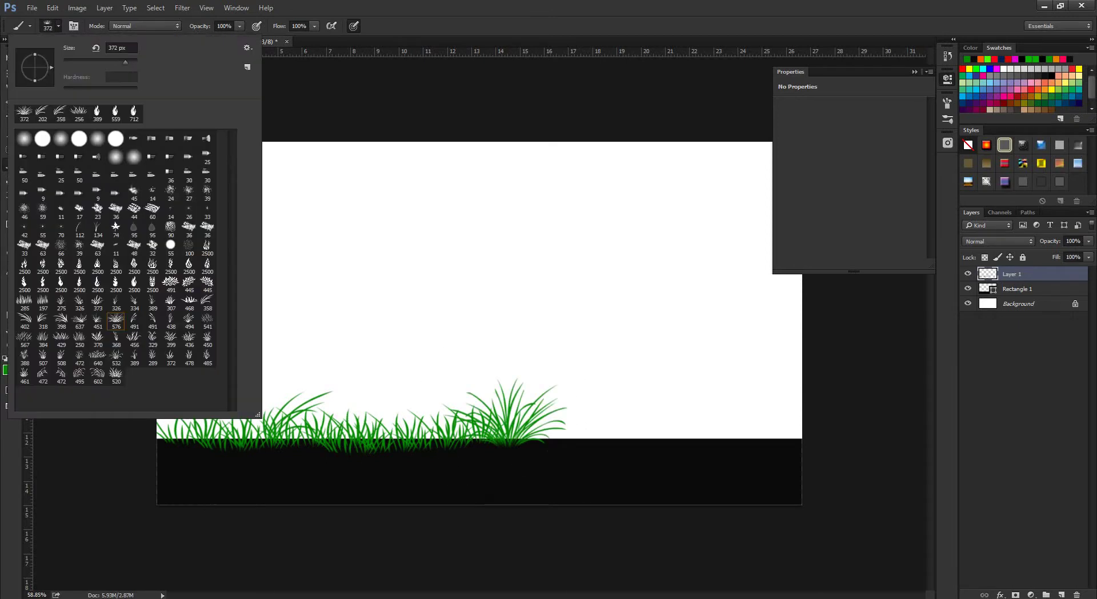
click(98, 375)
key(Escape)
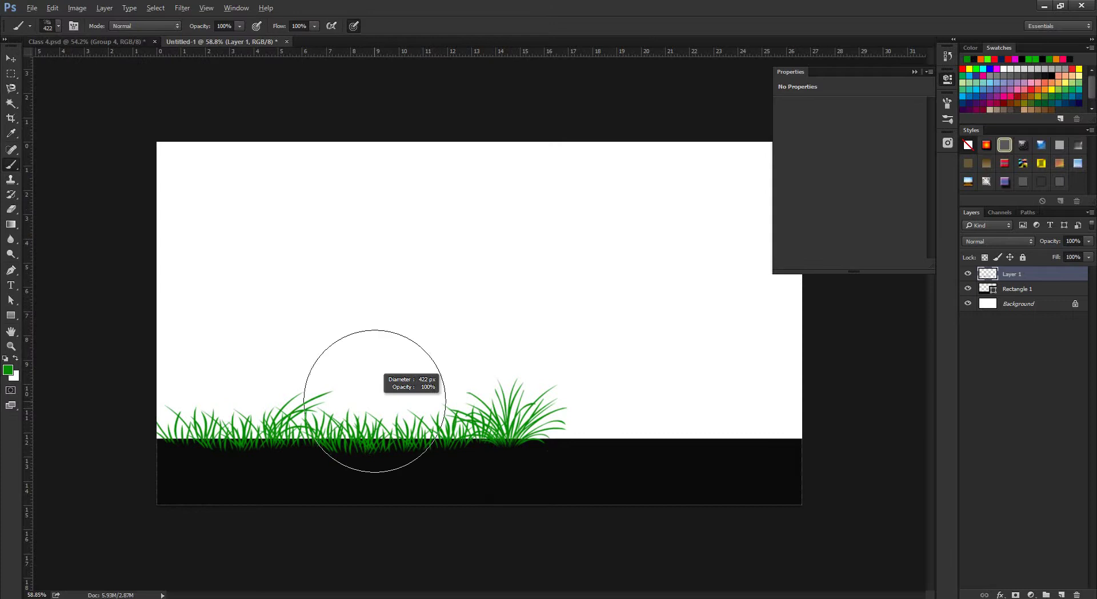
click(369, 401)
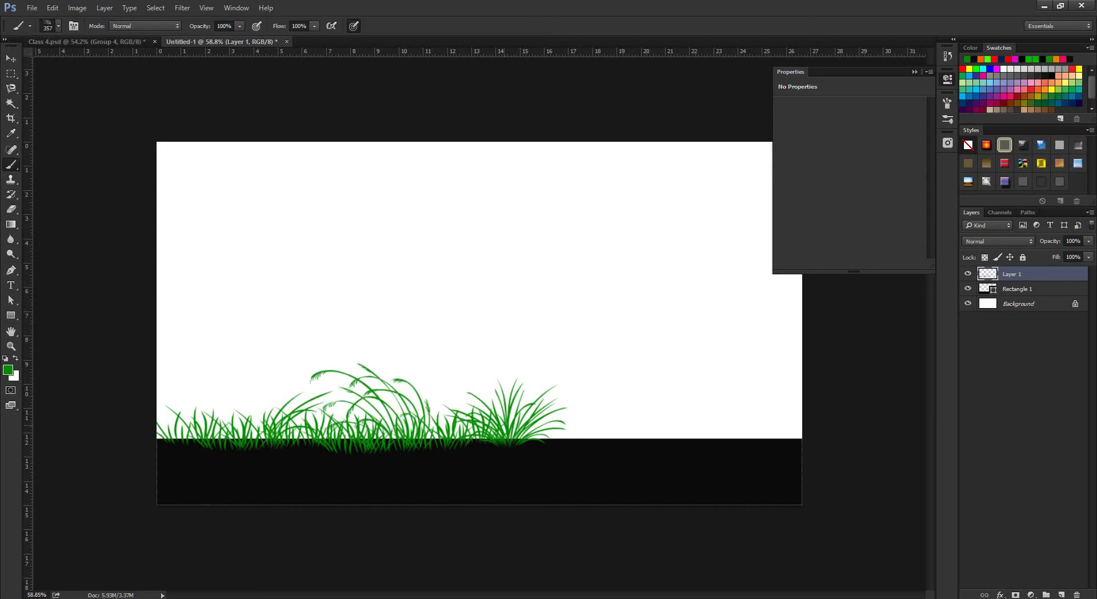
key(ctrl+z)
click(382, 406)
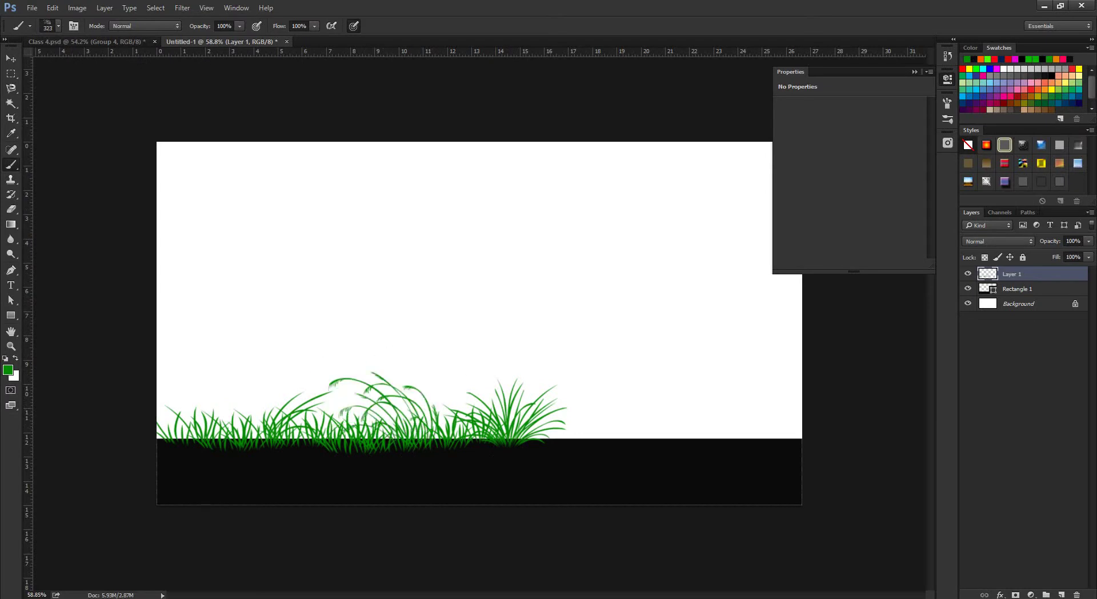
Stamp short grass with the 285 grass brush at about 244 px out to the right edge.
click(58, 26)
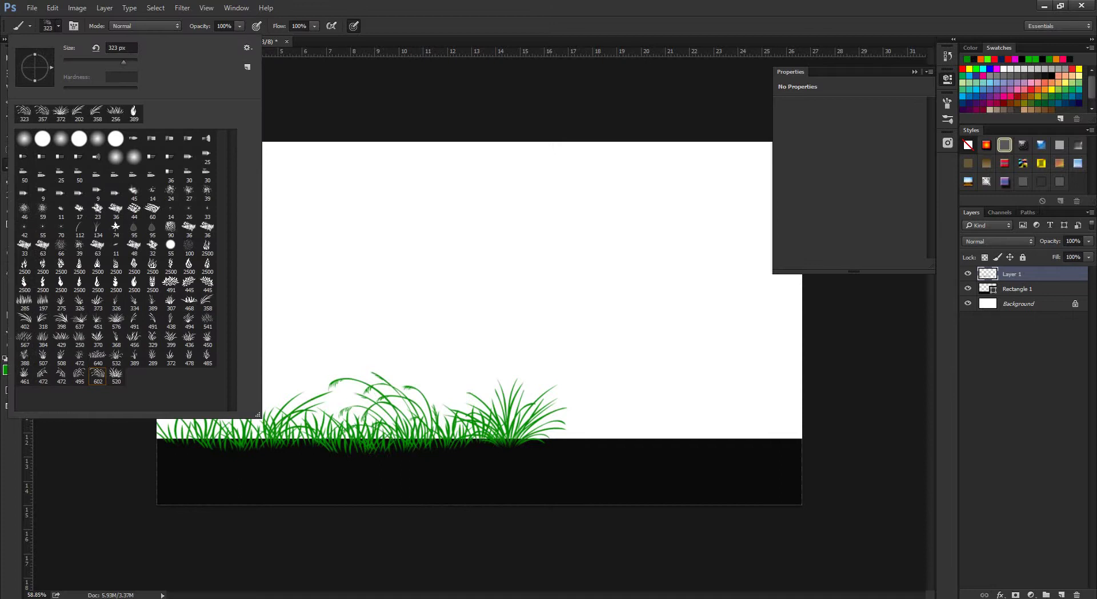
click(98, 301)
drag(577, 404, 563, 404)
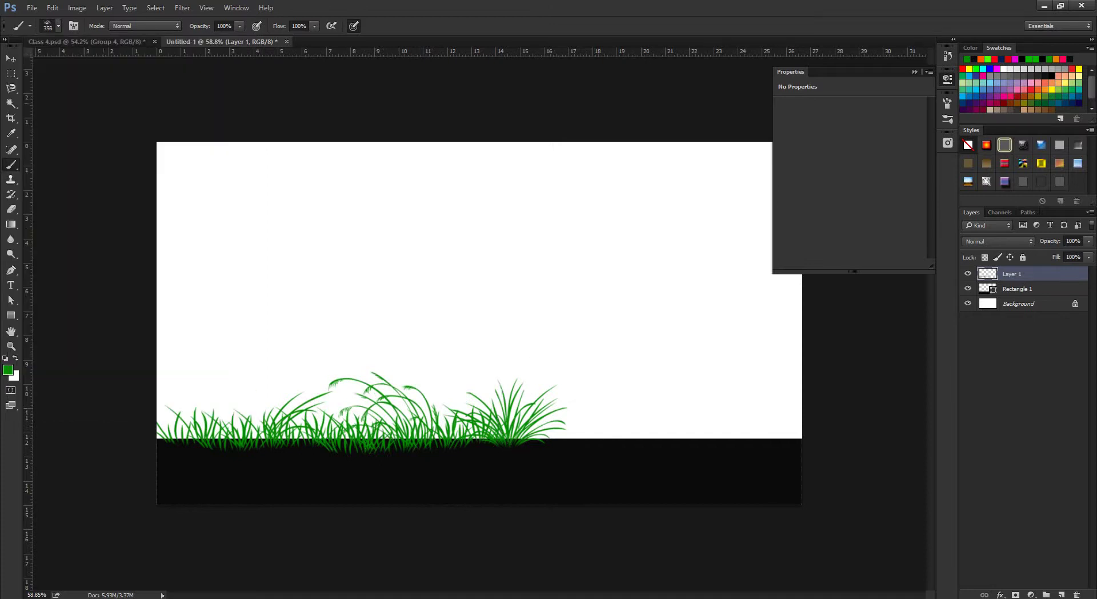
click(59, 26)
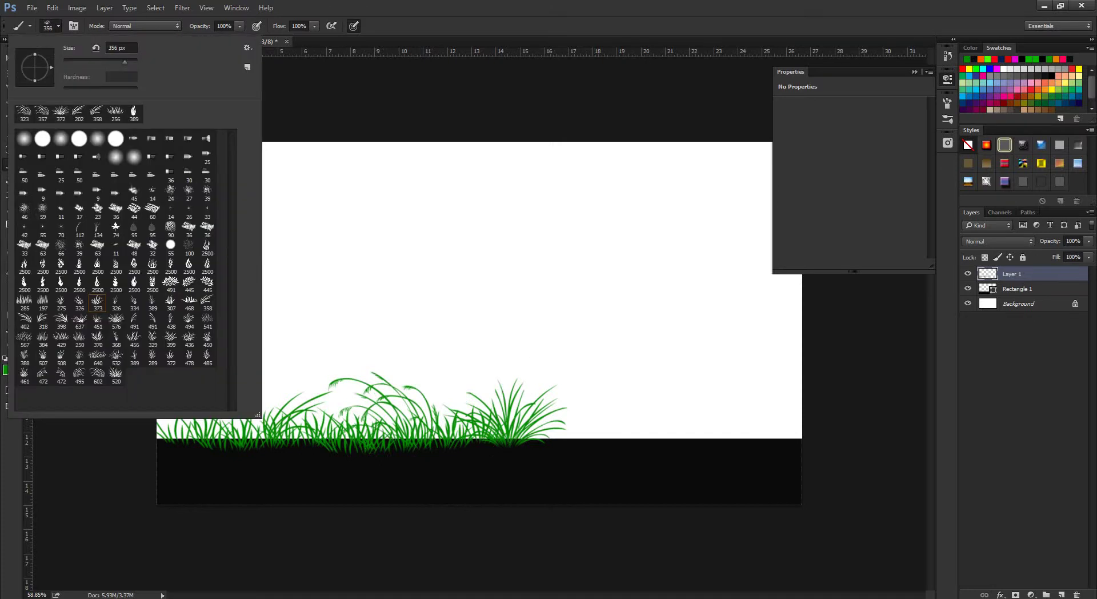
click(24, 299)
drag(583, 396, 567, 397)
click(576, 412)
click(621, 412)
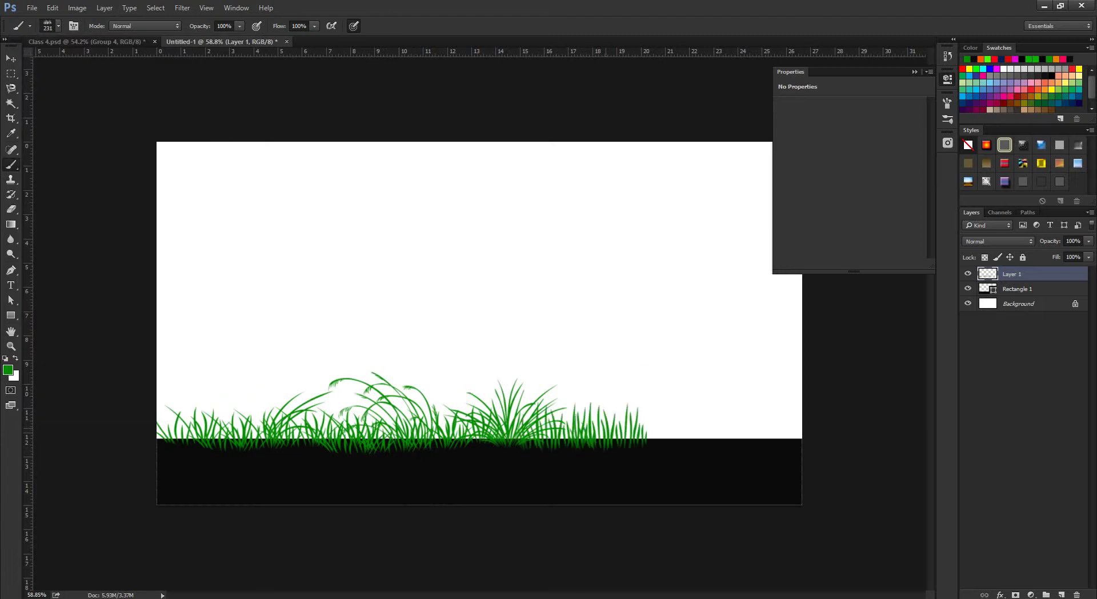
click(654, 413)
click(750, 413)
click(703, 413)
click(785, 412)
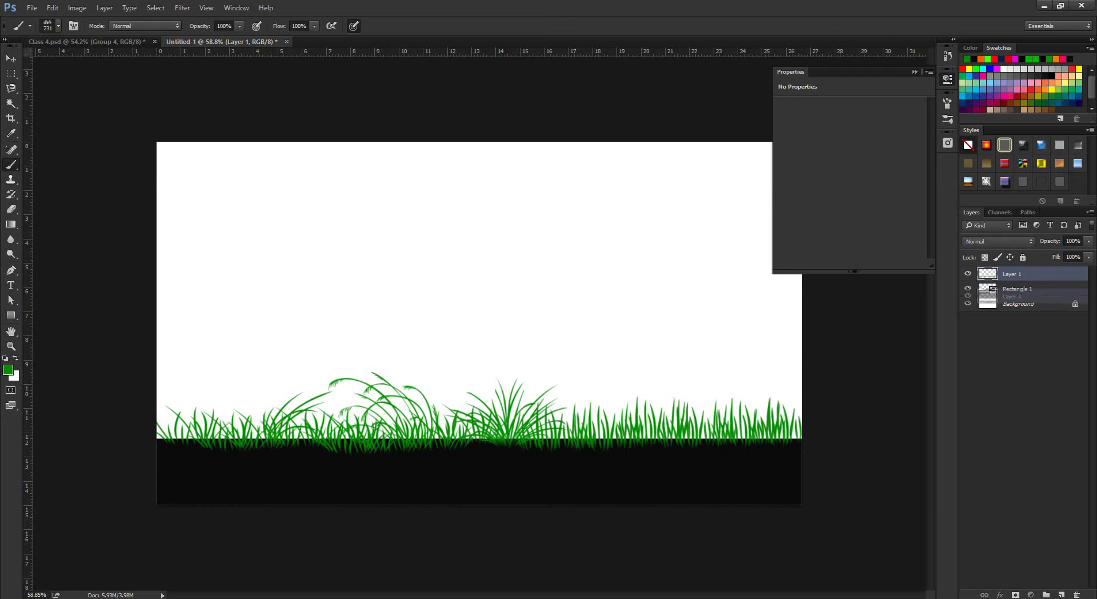
Send Layer 1 behind Rectangle 1 with Ctrl+[.
key(ctrl+bracketleft)
scroll(479, 323, down, 5)
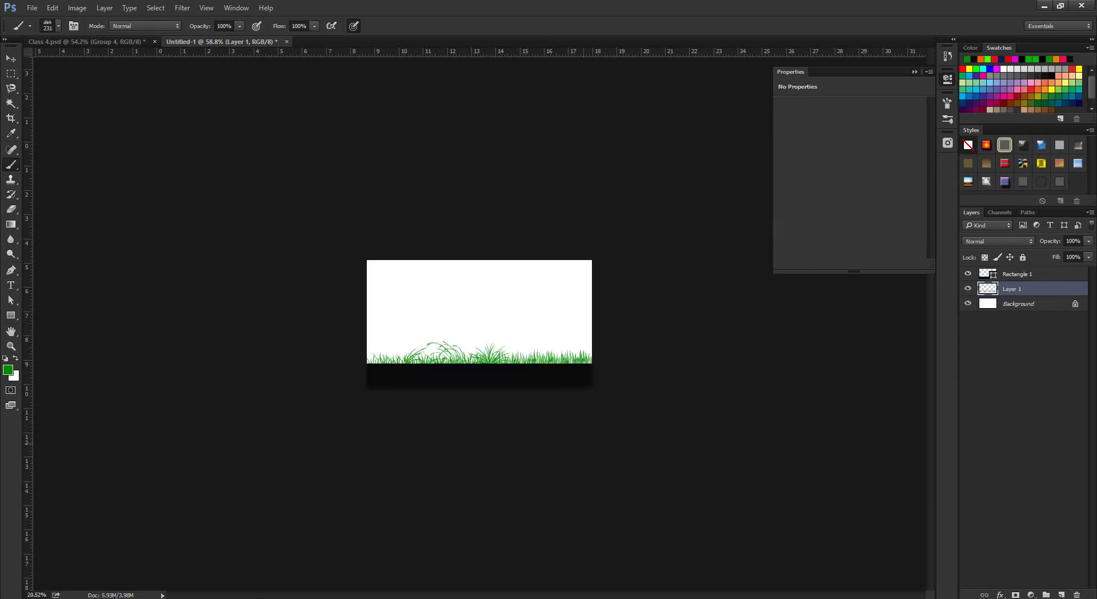
scroll(479, 323, up, 4)
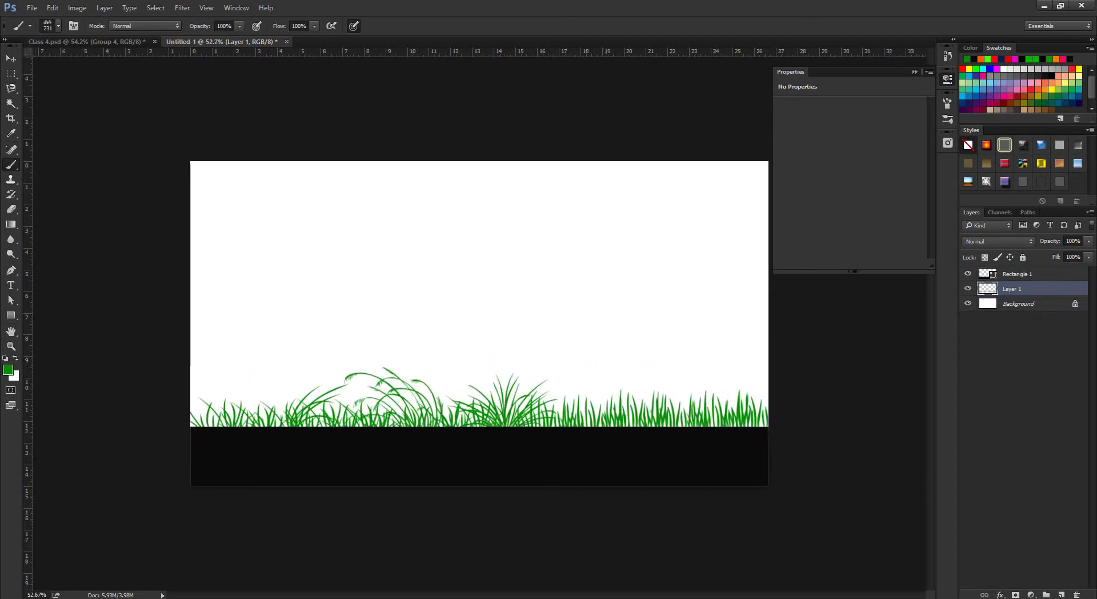
Choose Load Brushes from the Brush Preset picker's settings menu.
right_click(257, 418)
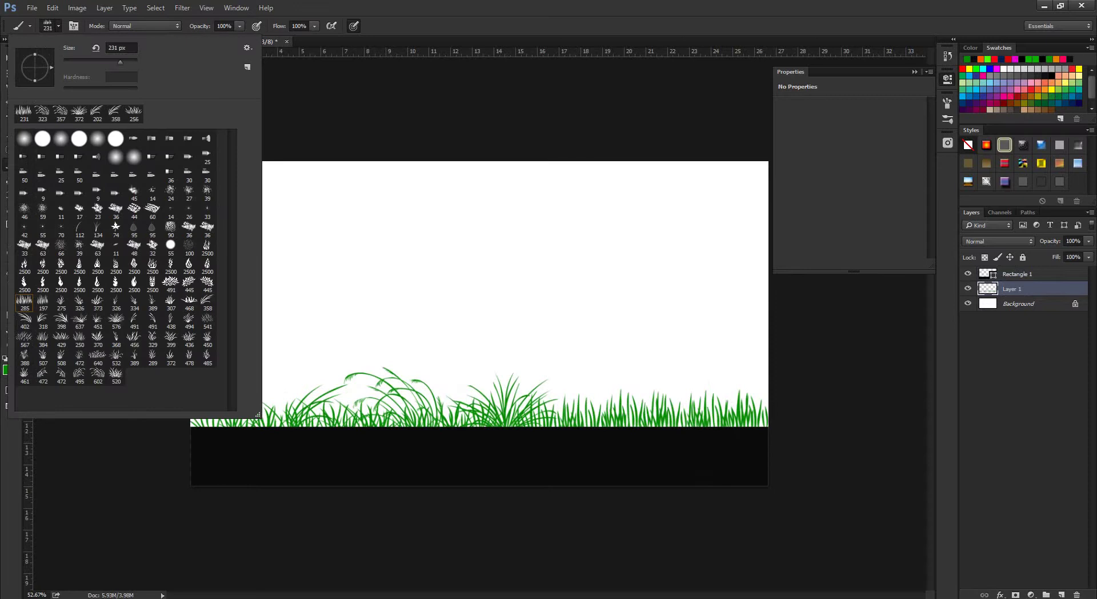
click(248, 47)
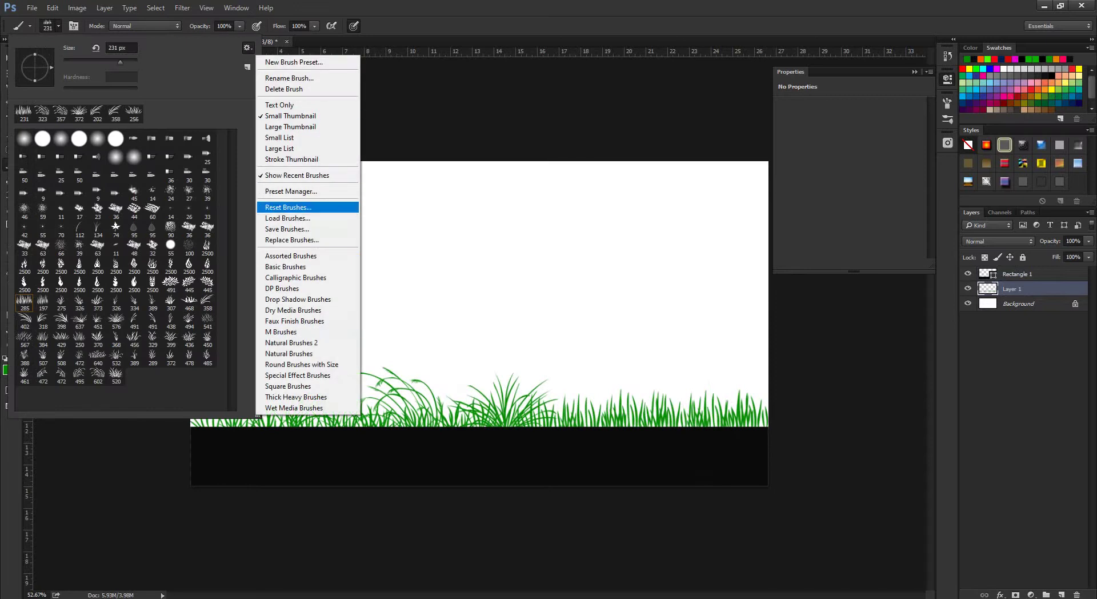
click(287, 218)
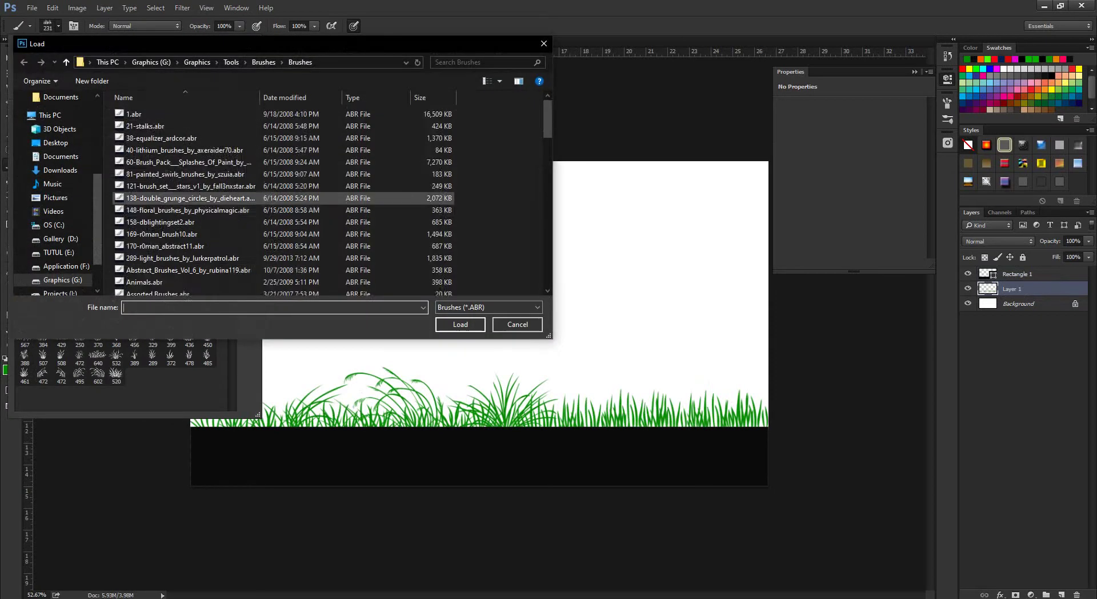
scroll(228, 199, up, 2)
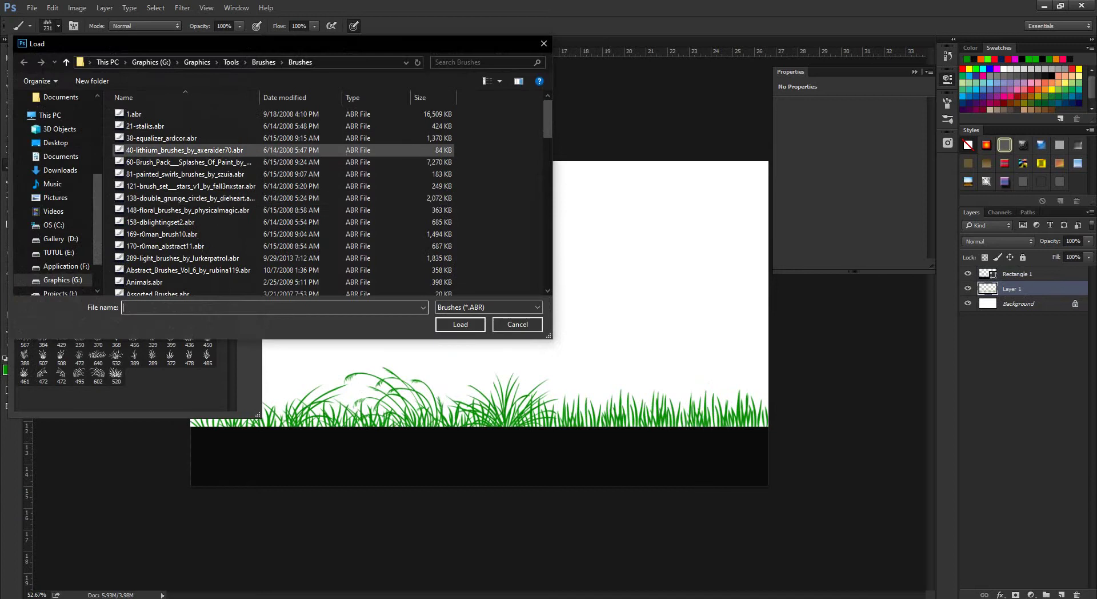
scroll(229, 200, down, 1)
scroll(188, 219, down, 1)
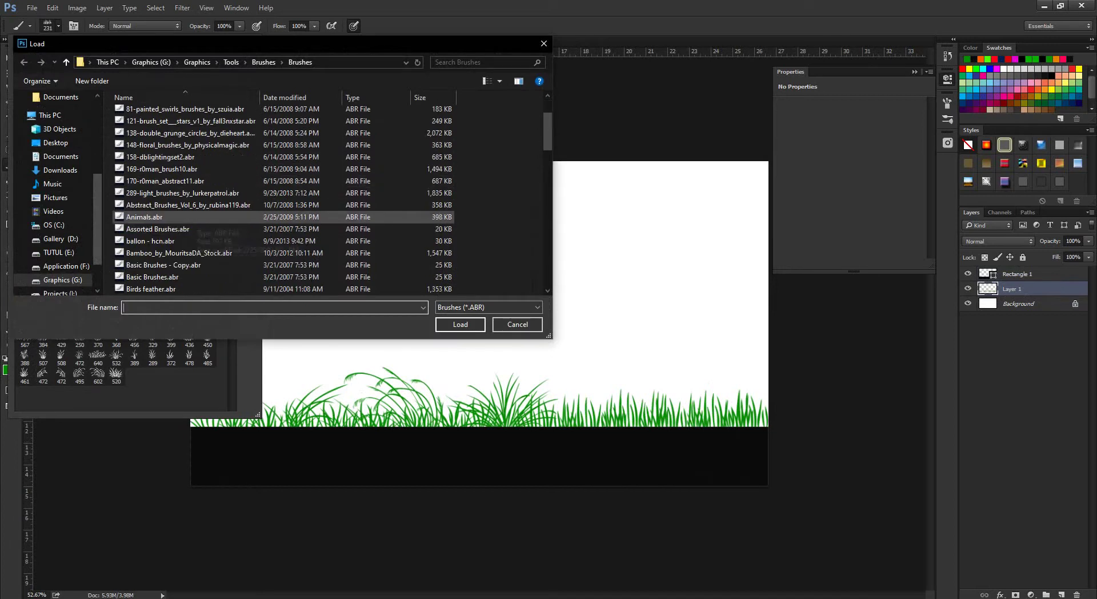
scroll(189, 228, down, 1)
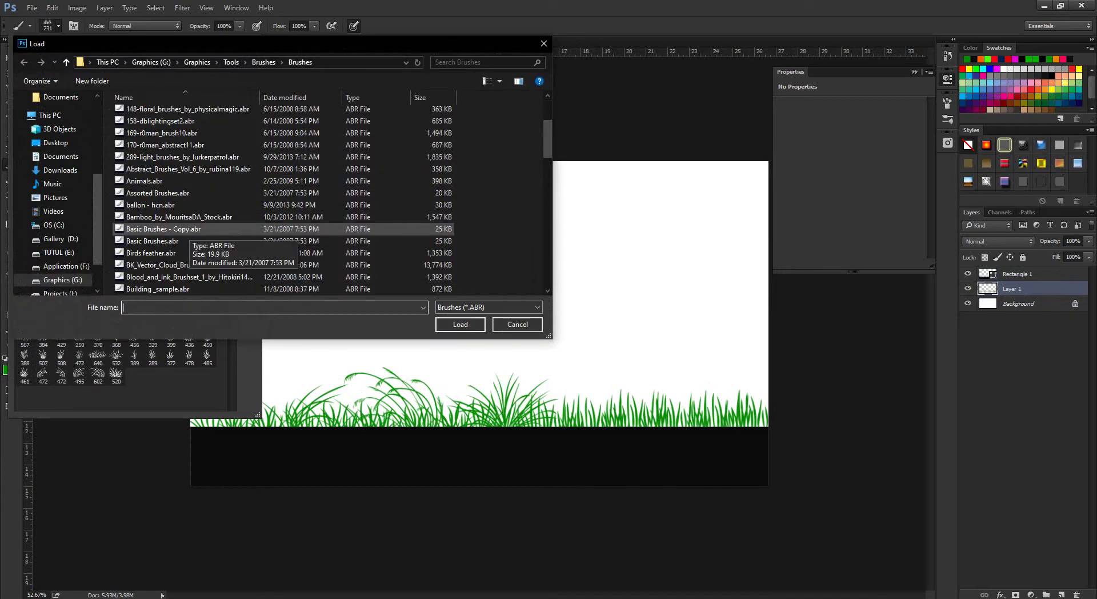
Browse the .abr files, selecting BK_Vector_Cloud_Brushes, Complete Trees, crack vanga and Dry Media Brushes.
click(171, 229)
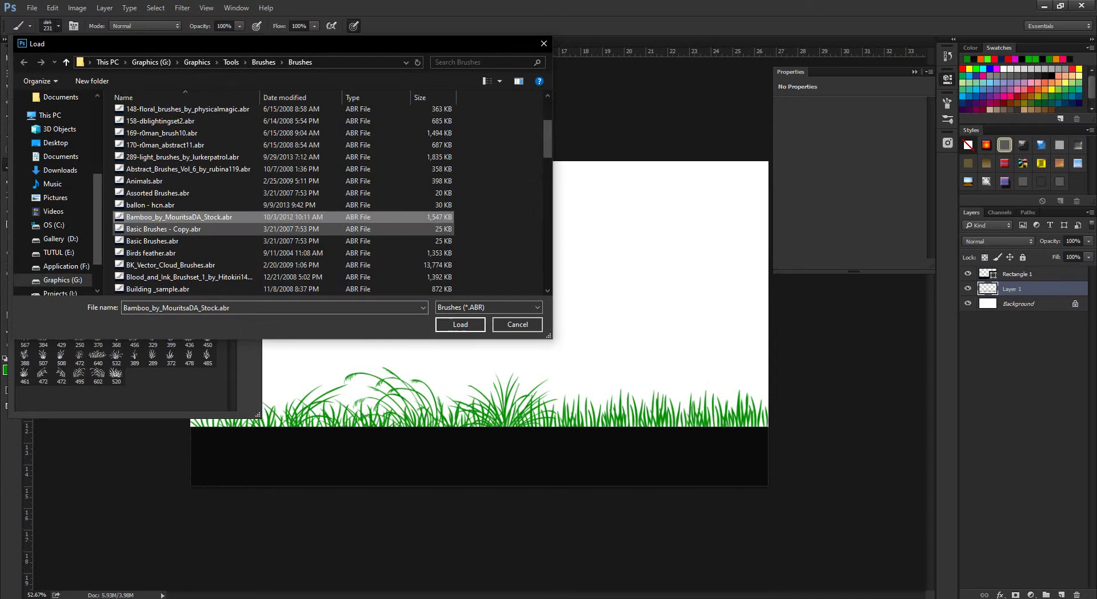
click(171, 265)
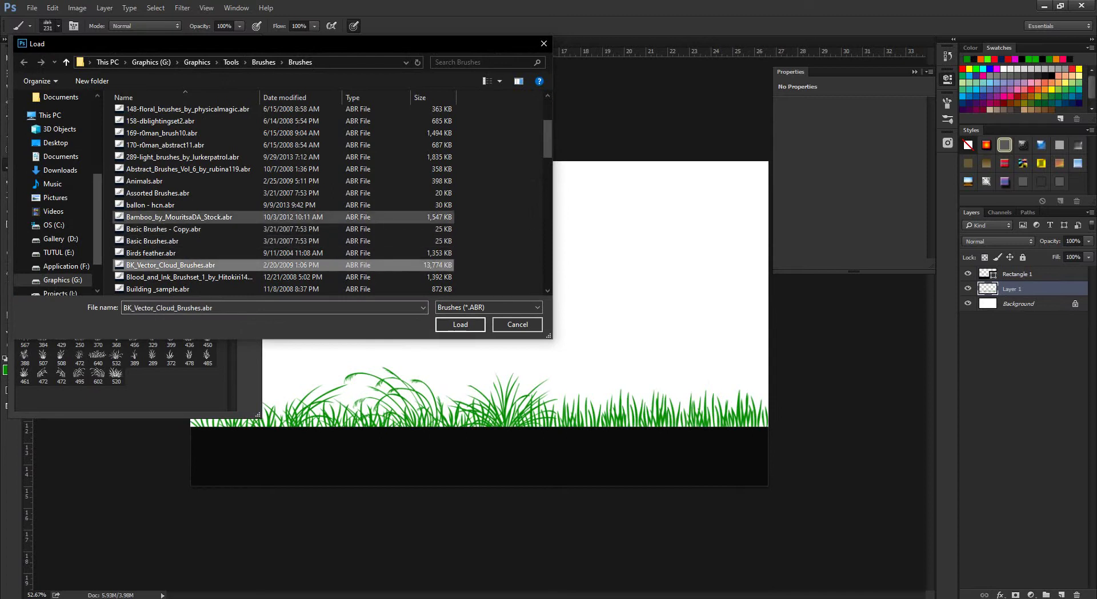
scroll(189, 240, down, 1)
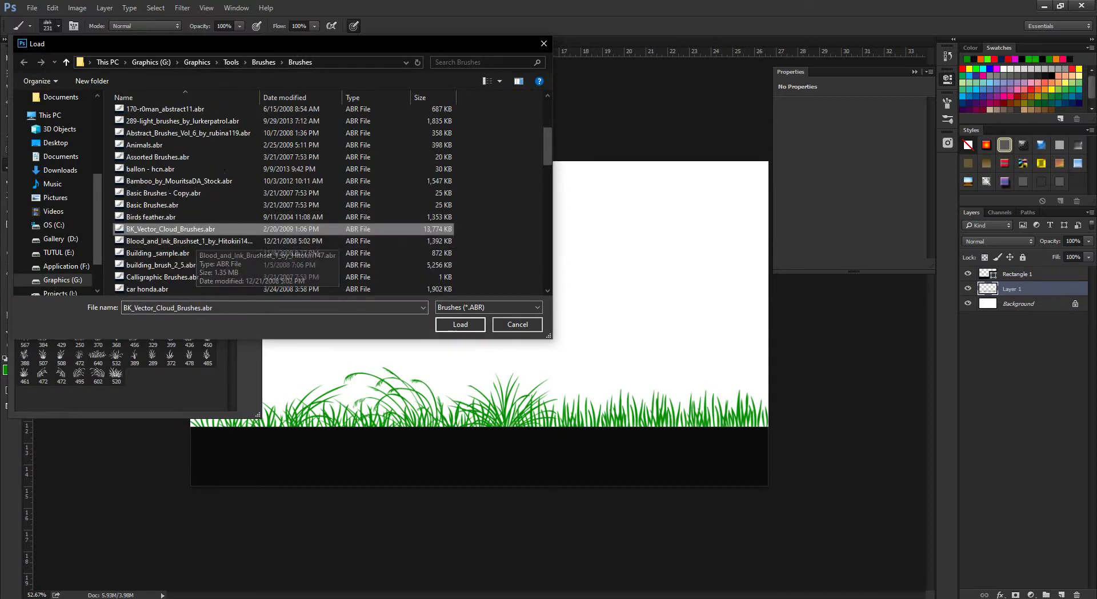
scroll(189, 240, down, 1)
scroll(188, 241, down, 1)
scroll(188, 193, down, 1)
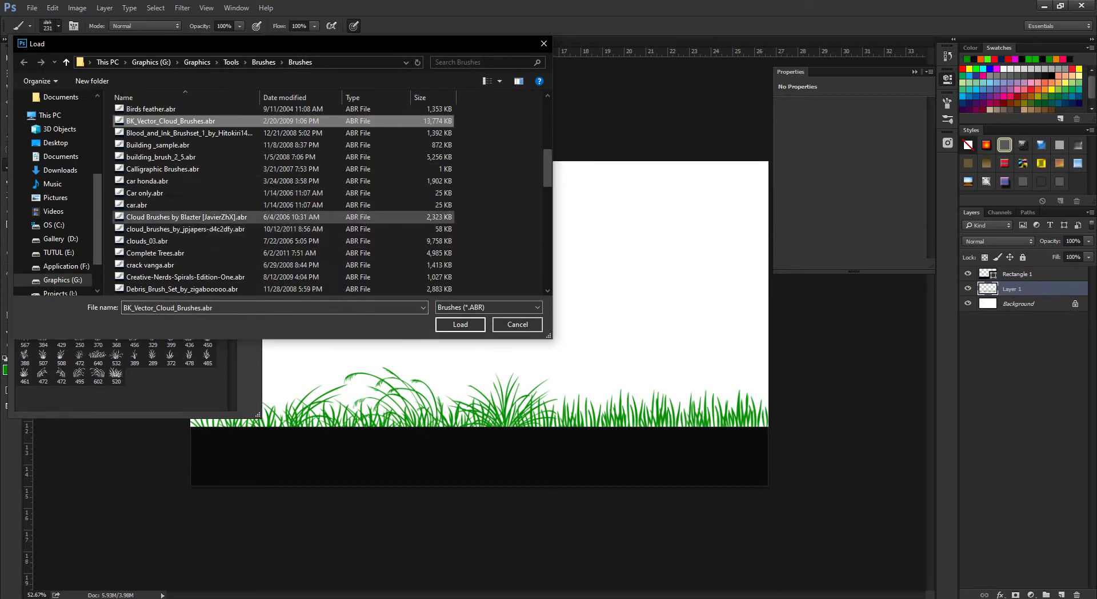
scroll(188, 192, down, 1)
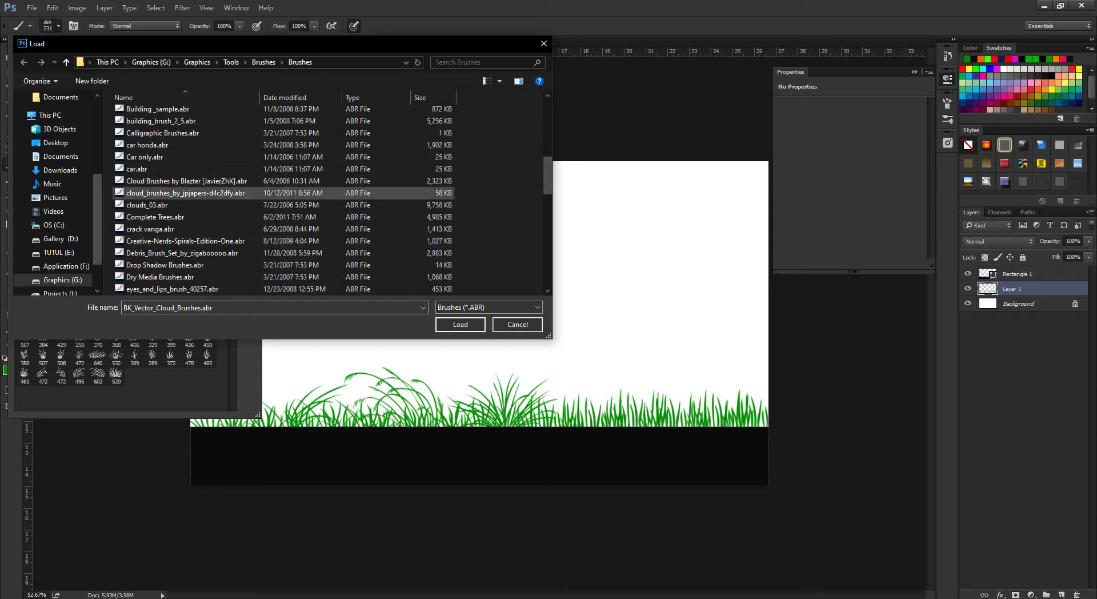
scroll(189, 192, down, 1)
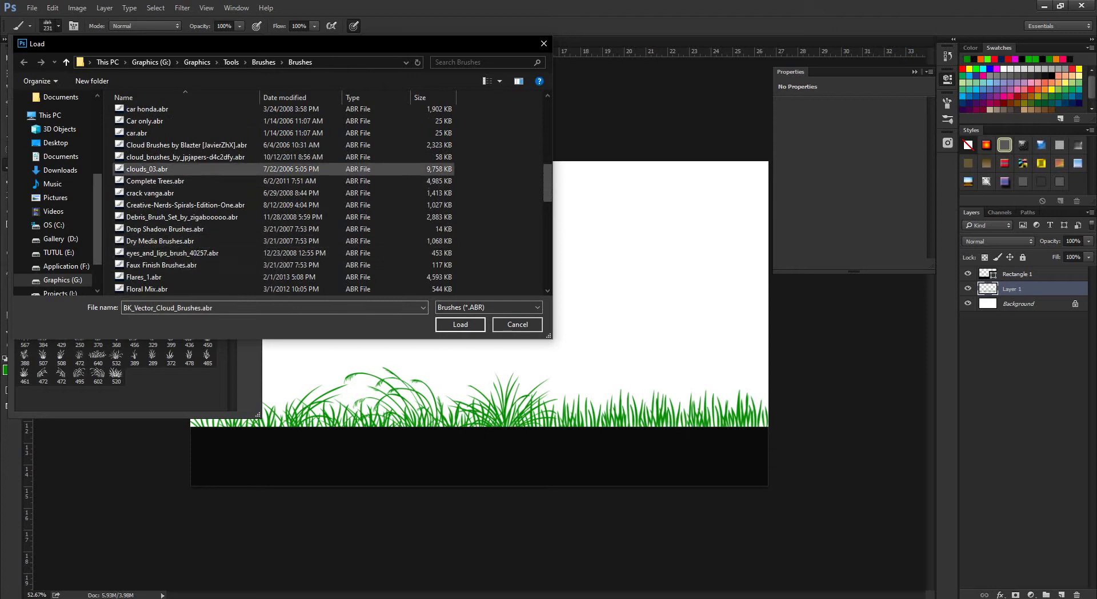
click(155, 181)
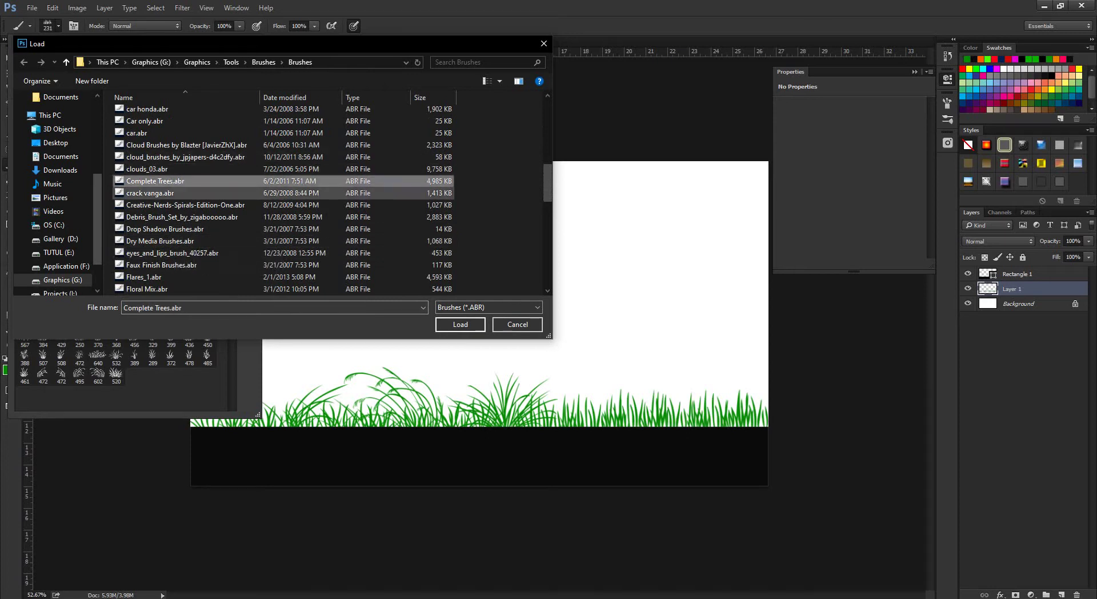
click(150, 193)
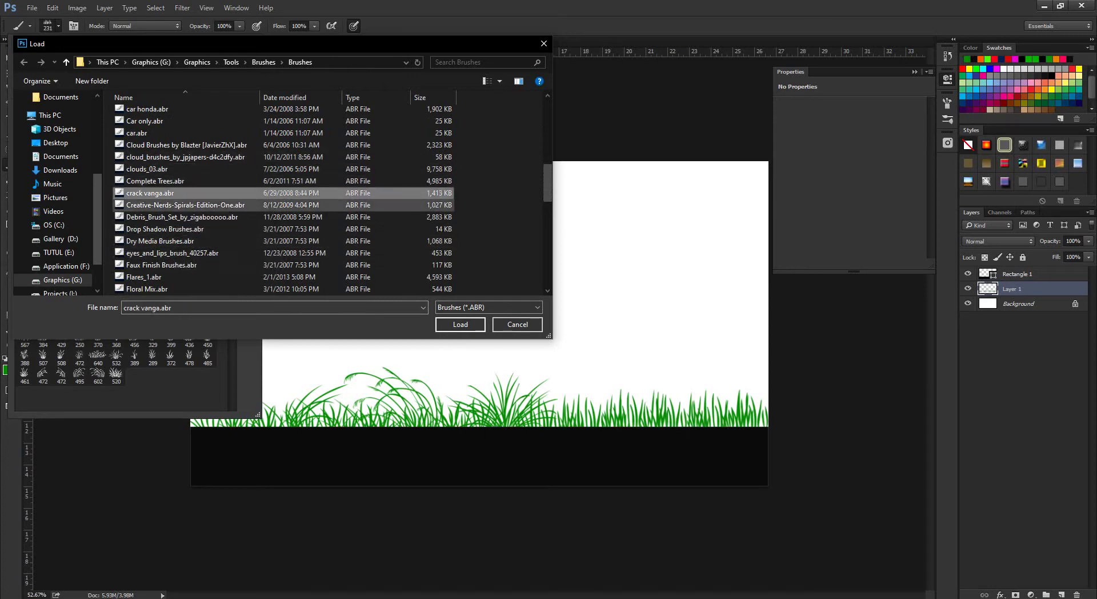
scroll(229, 206, down, 1)
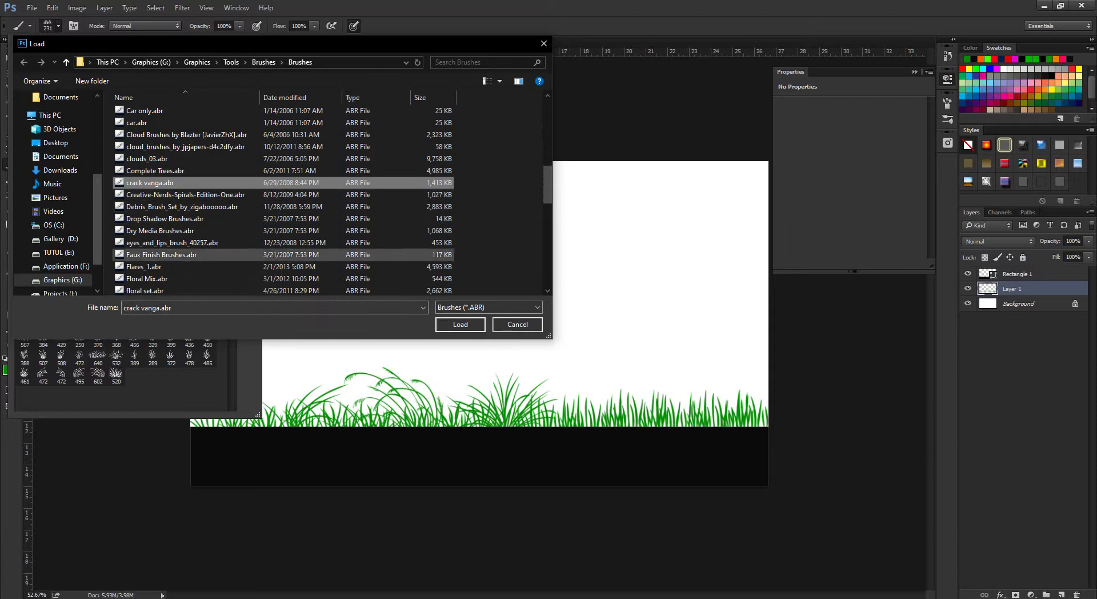
click(185, 194)
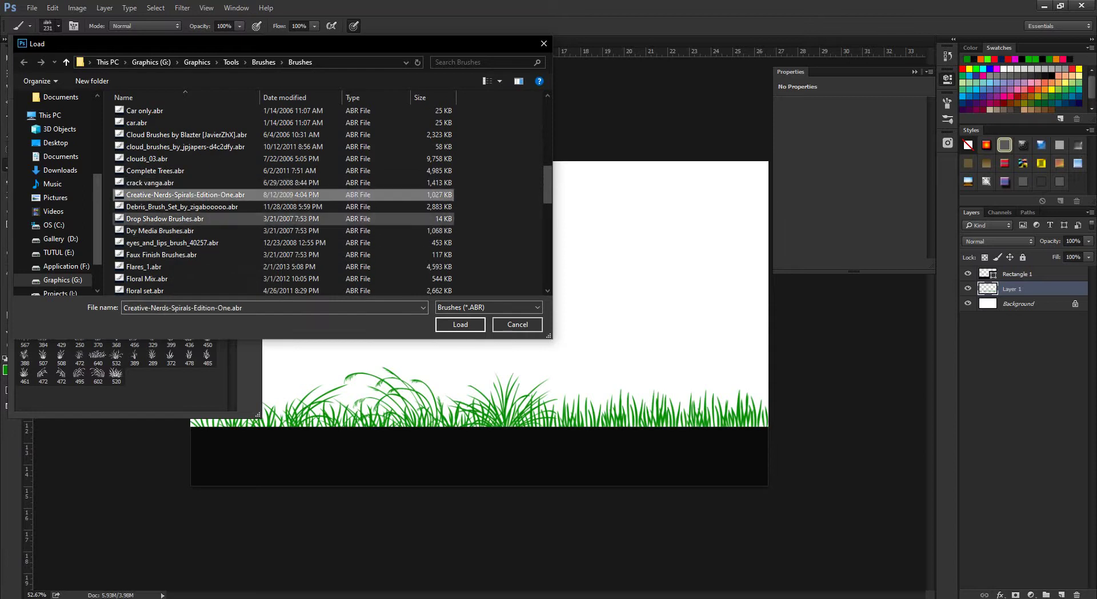
click(160, 230)
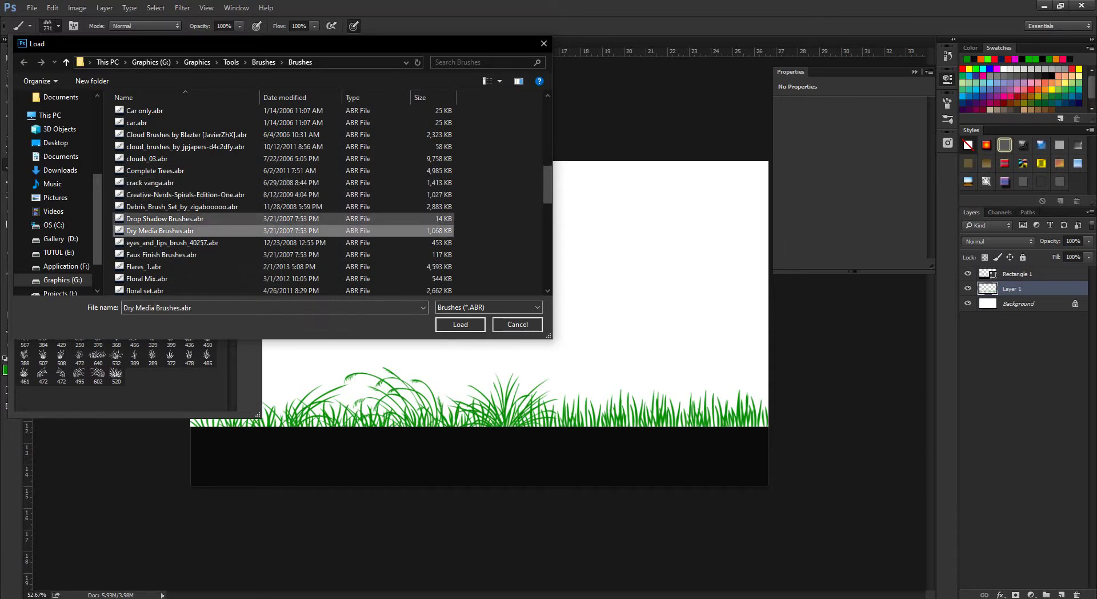
Scroll further through the list, selecting floral set.abr, freshemedia_gradientshapes.abr and Flares_1.abr.
scroll(172, 223, down, 3)
click(145, 192)
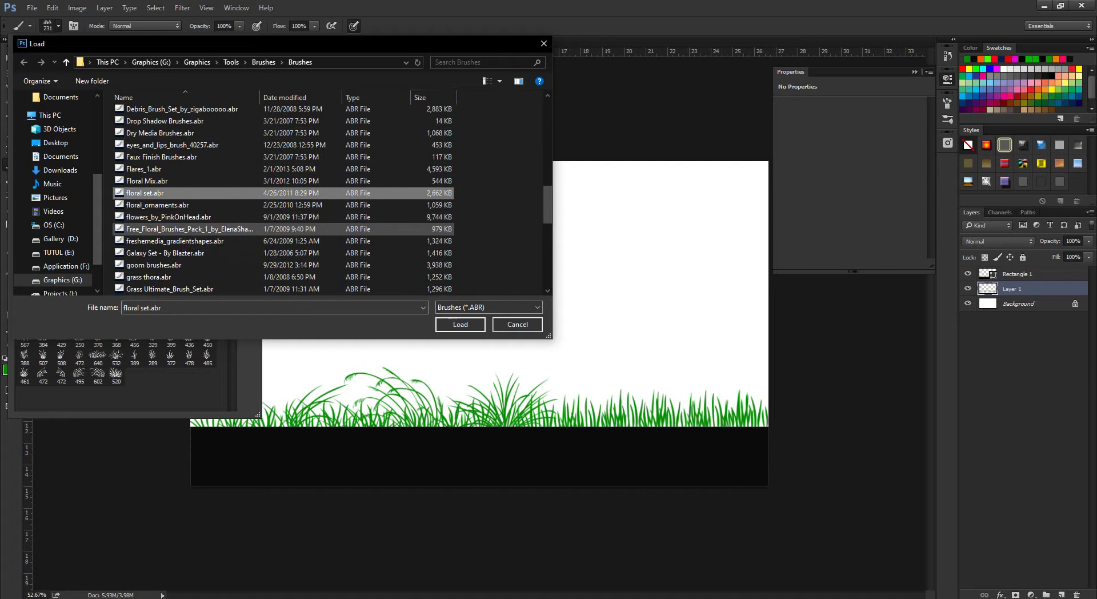
click(171, 241)
click(144, 169)
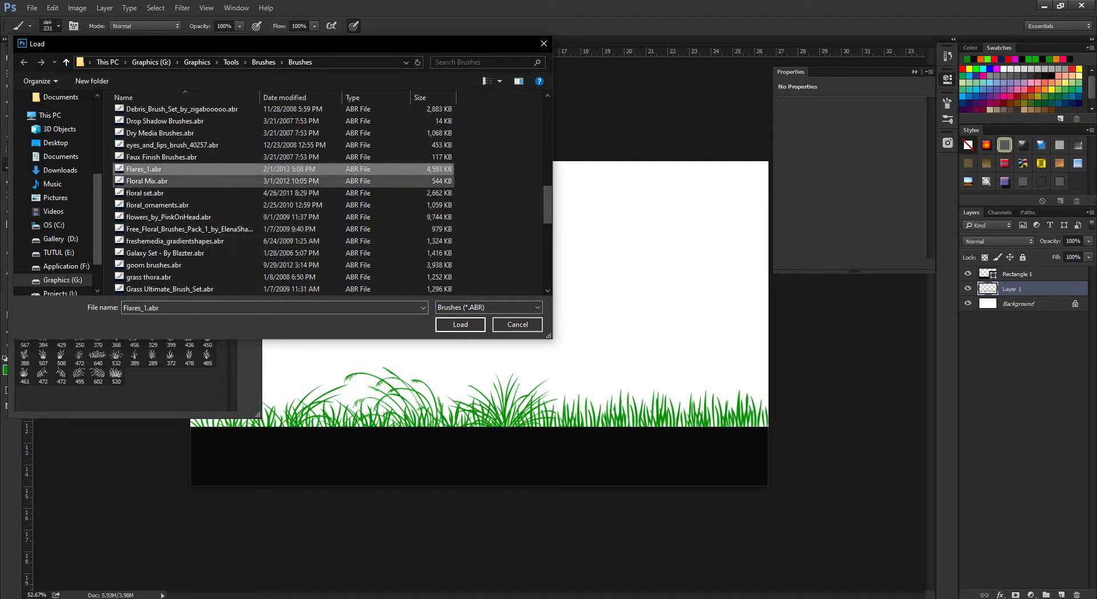
scroll(160, 212, down, 3)
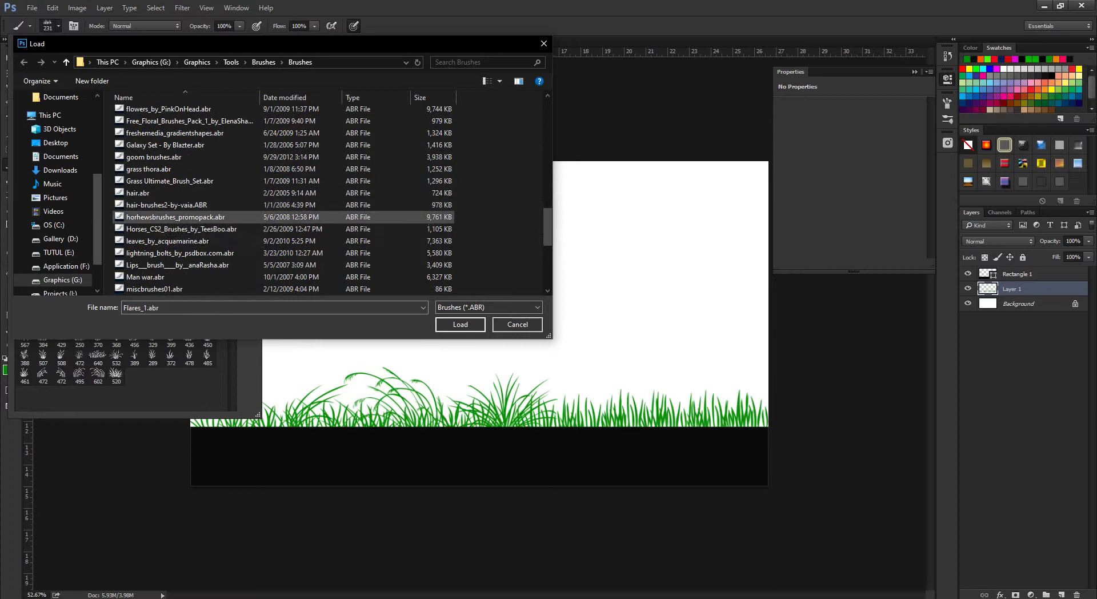
scroll(168, 220, down, 1)
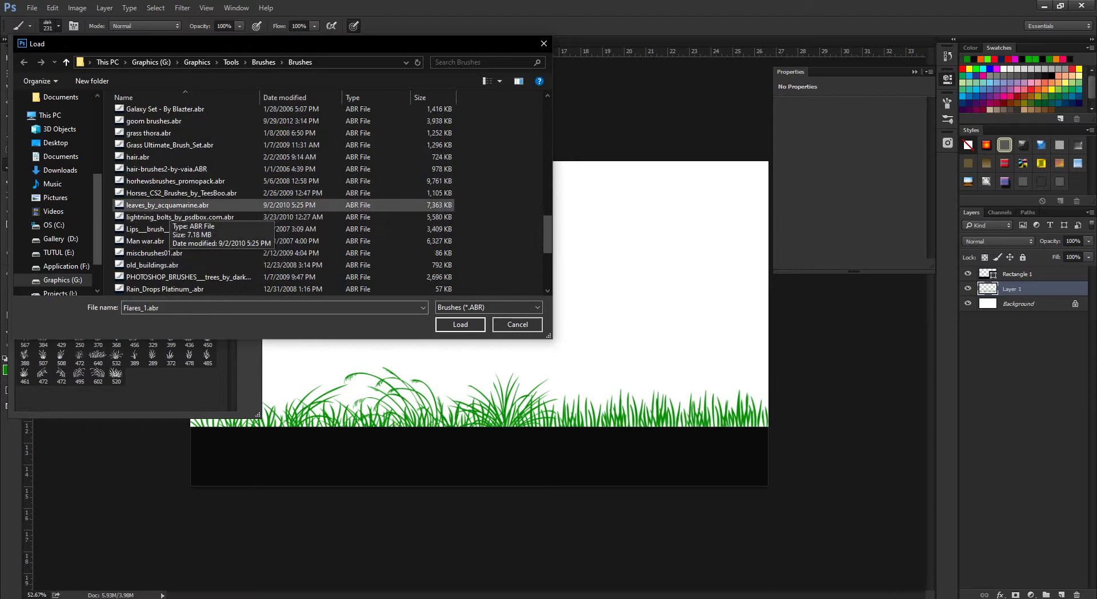
scroll(169, 213, down, 3)
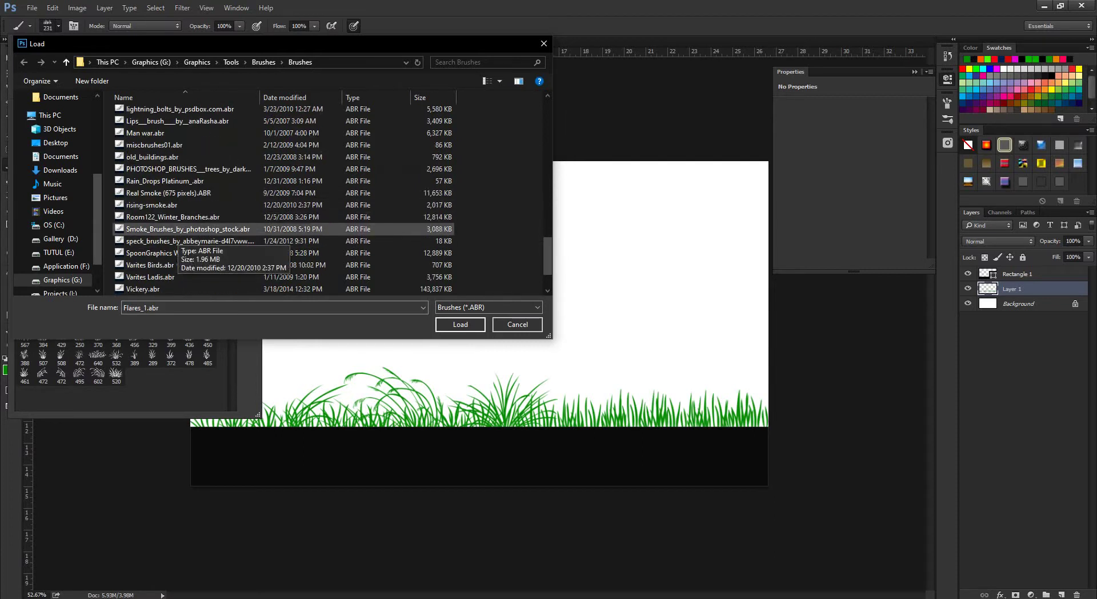
scroll(171, 220, down, 2)
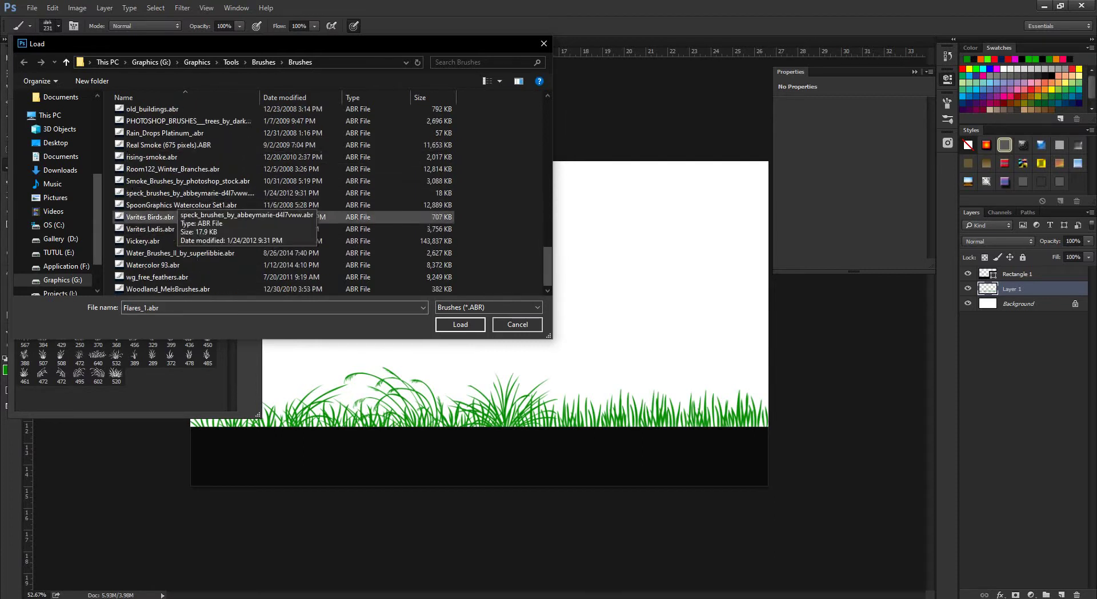
scroll(171, 254, up, 1)
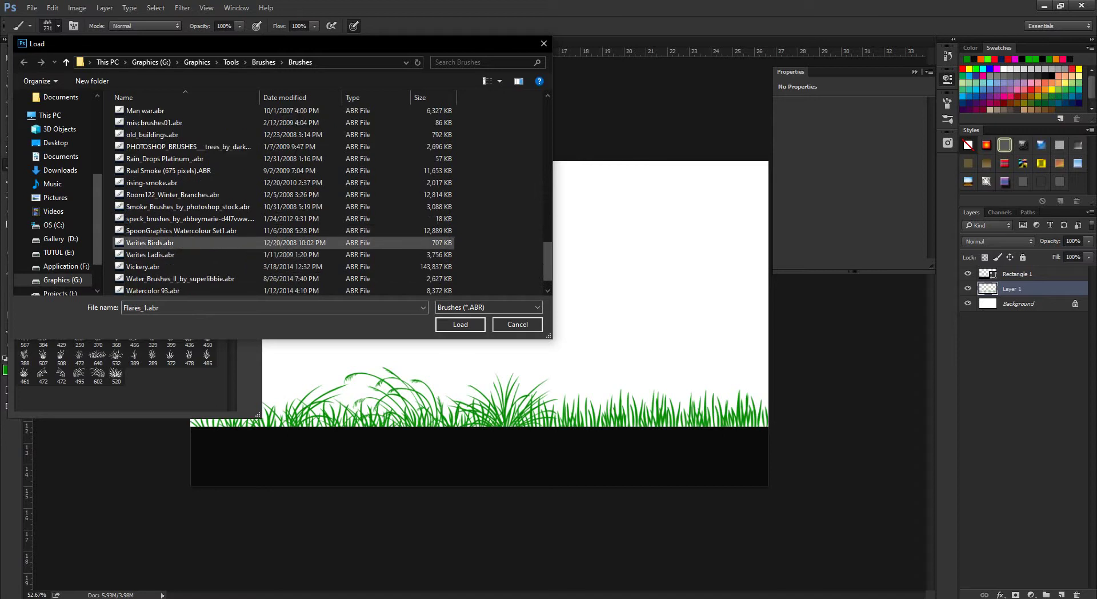
scroll(171, 194, up, 1)
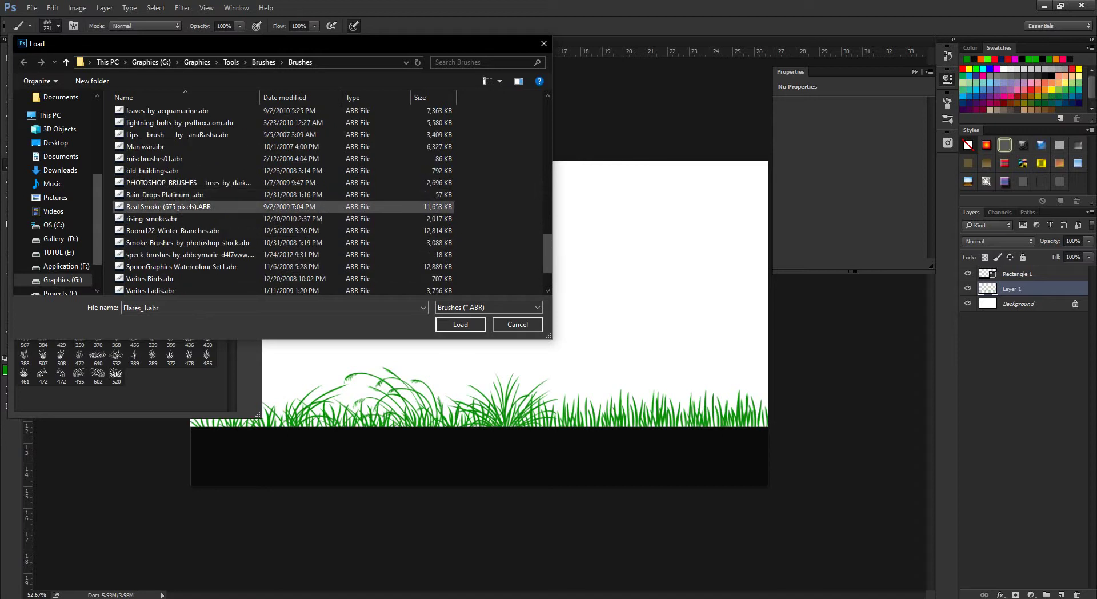
scroll(171, 183, up, 1)
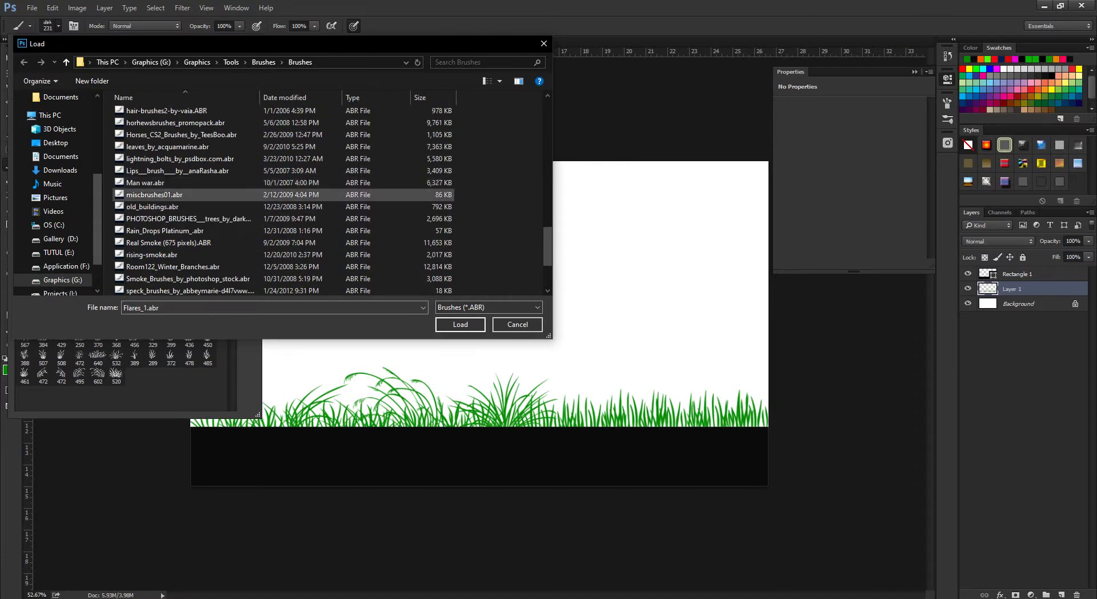
scroll(172, 195, up, 1)
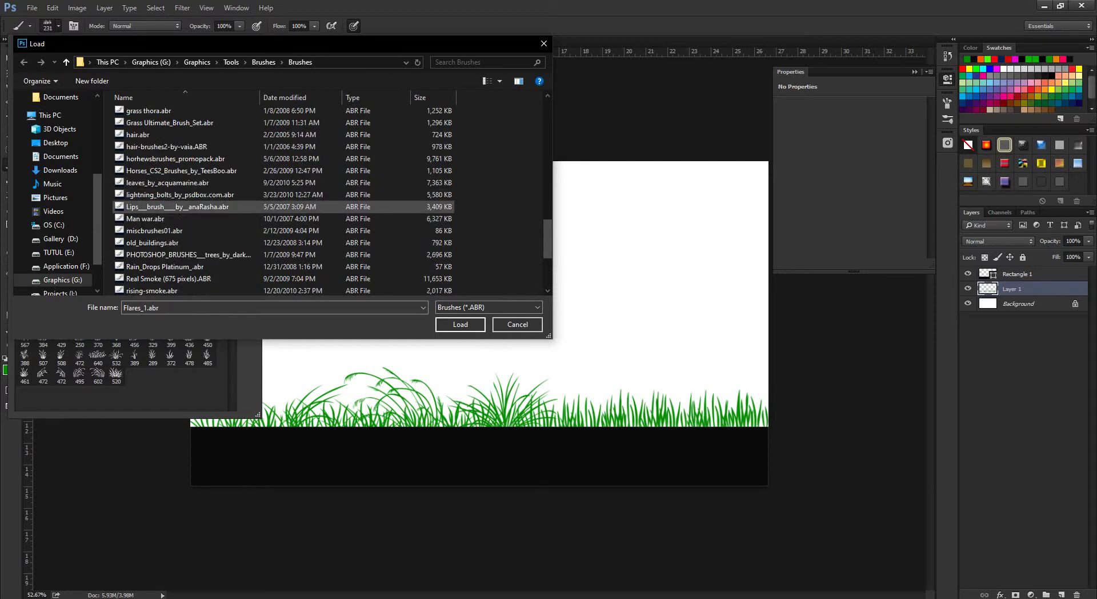
scroll(171, 197, up, 1)
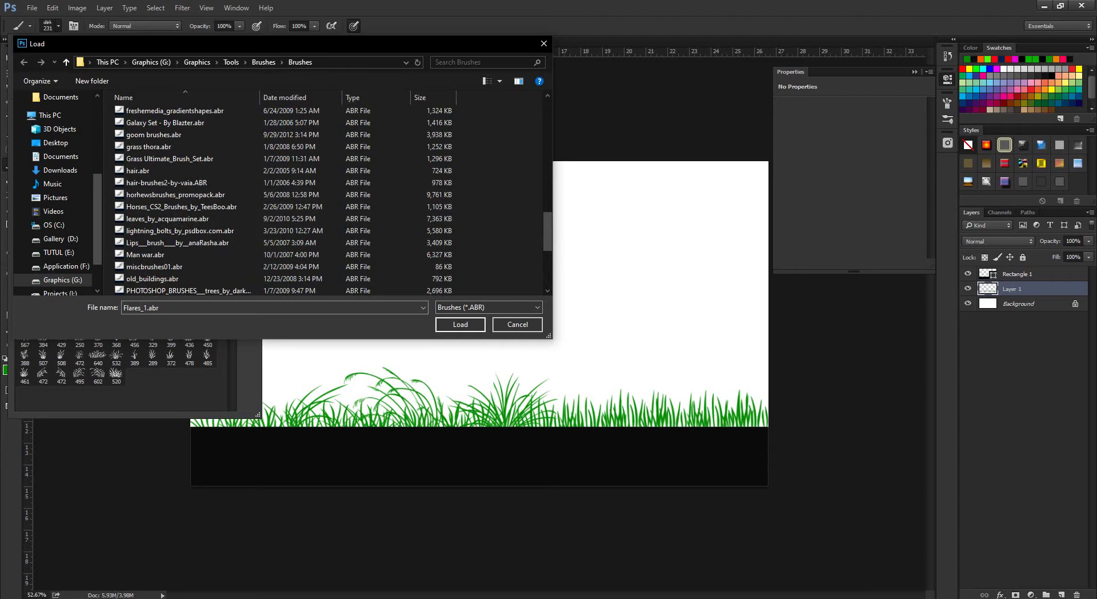
Search the brush files for 'tree' and load Complete Trees.abr.
click(483, 62)
text(t)
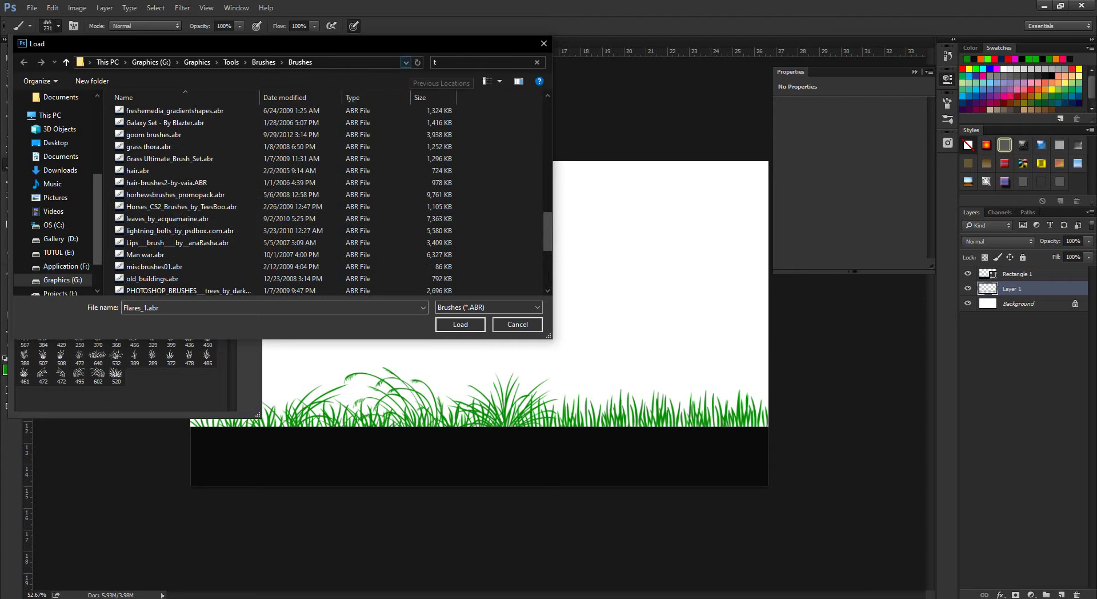
text(ee)
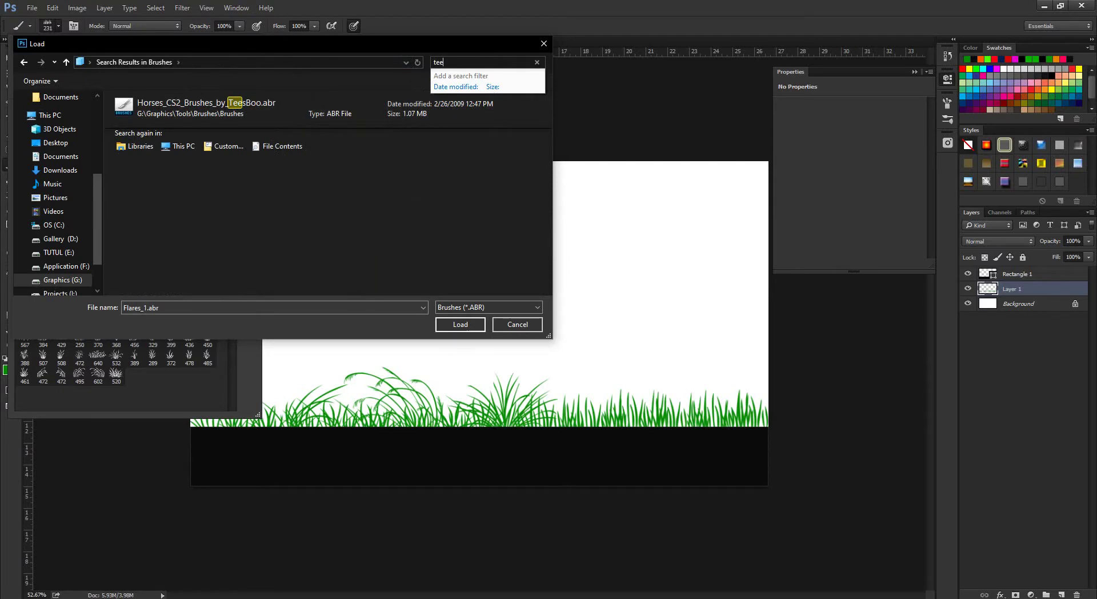
key(Left)
key(Left)
text(r)
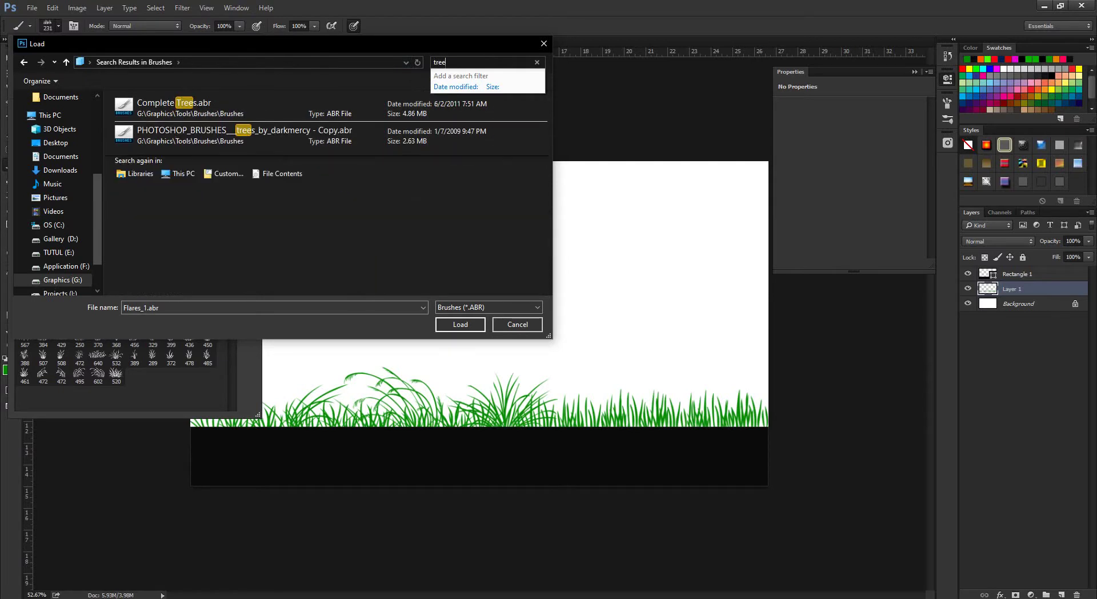
click(182, 105)
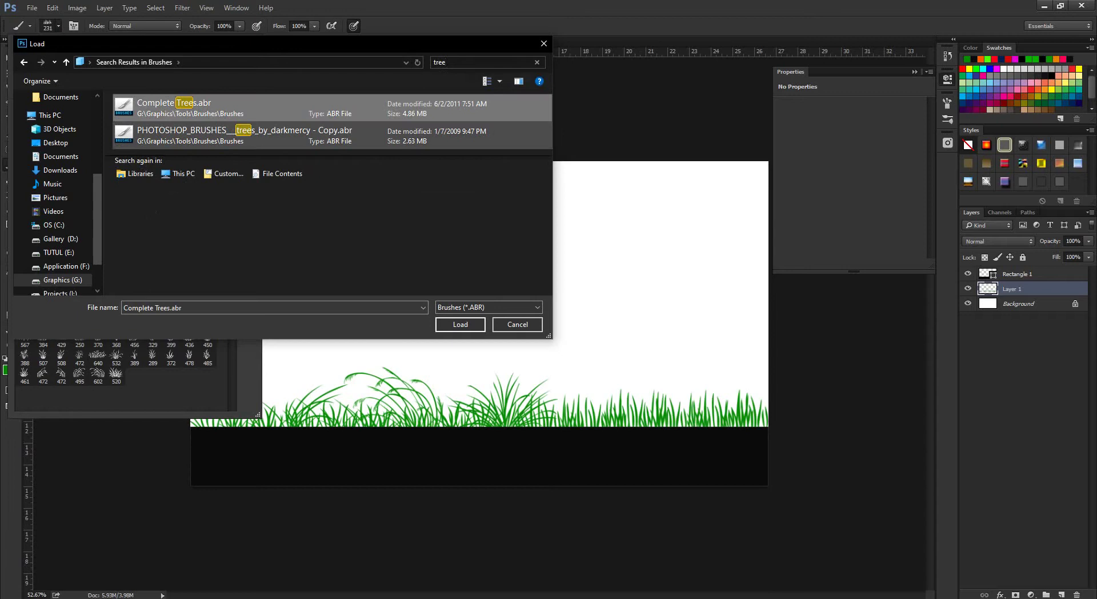
click(461, 324)
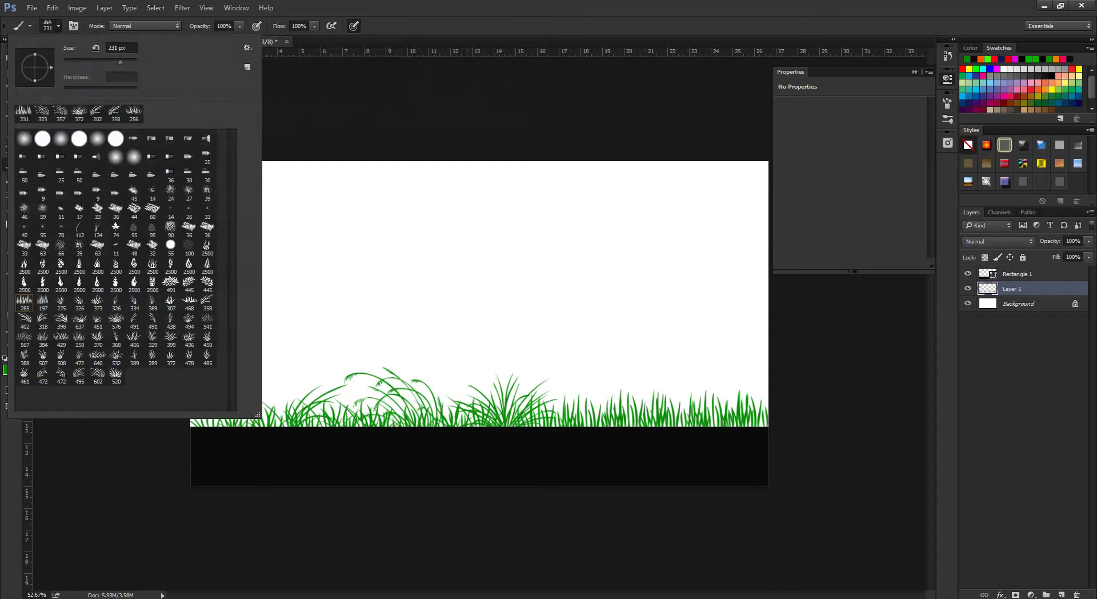
Switch to black (000000) and stamp the 753 tree brush at 666 px on the left edge.
scroll(126, 268, down, 3)
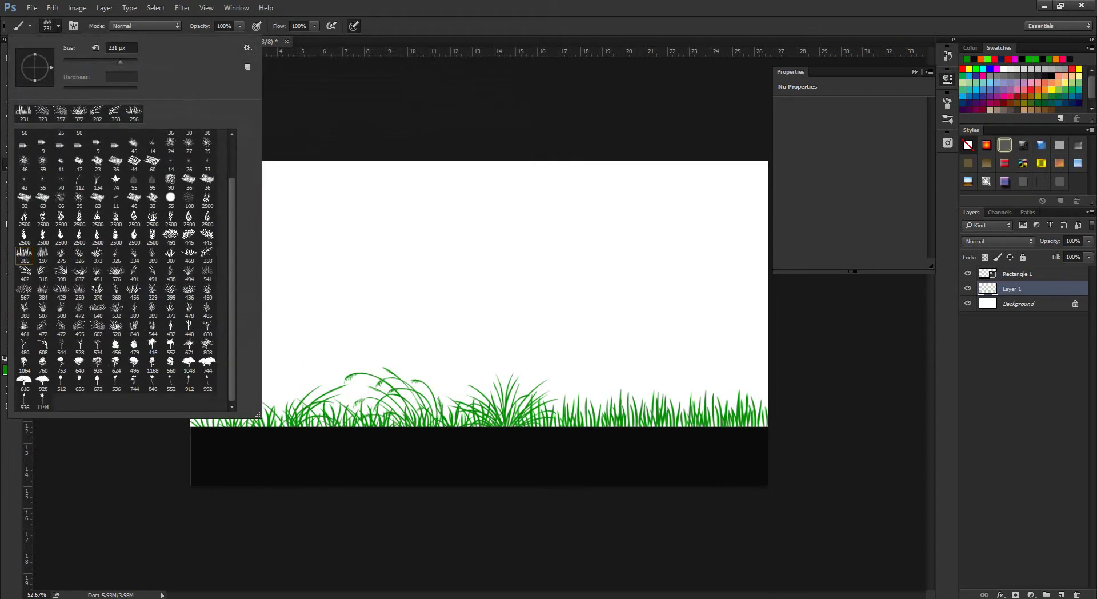
click(61, 361)
key(Return)
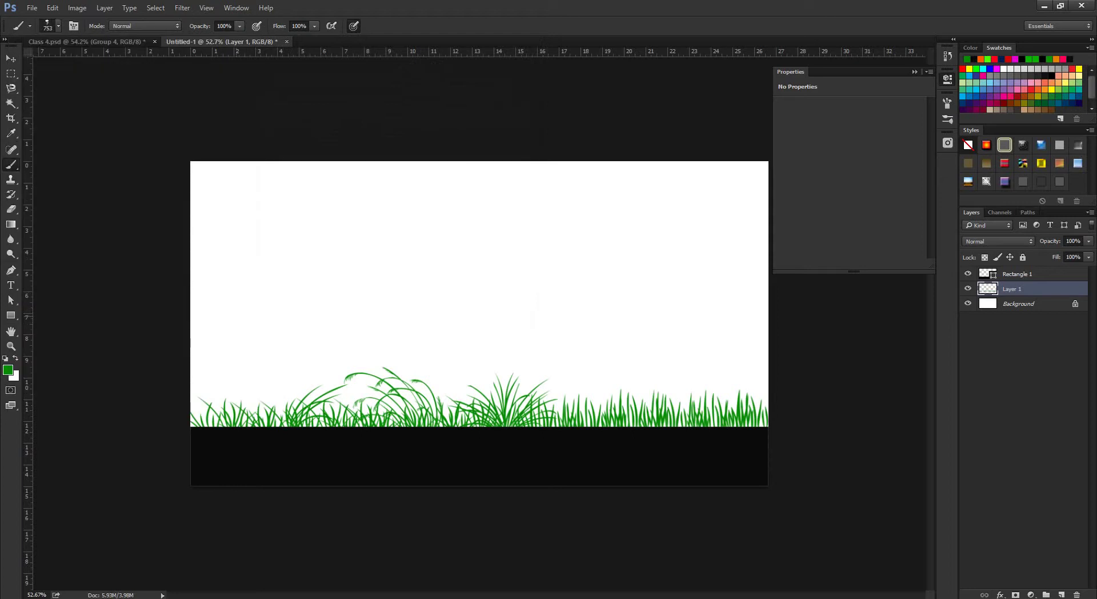
click(251, 314)
key(ctrl+z)
click(8, 370)
text(000000)
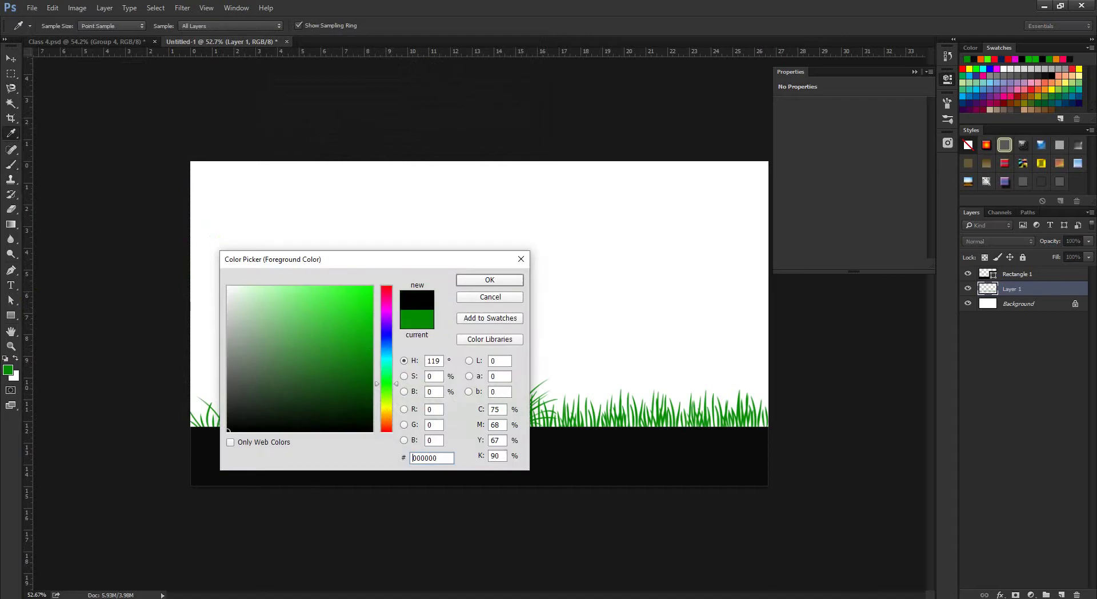
key(Return)
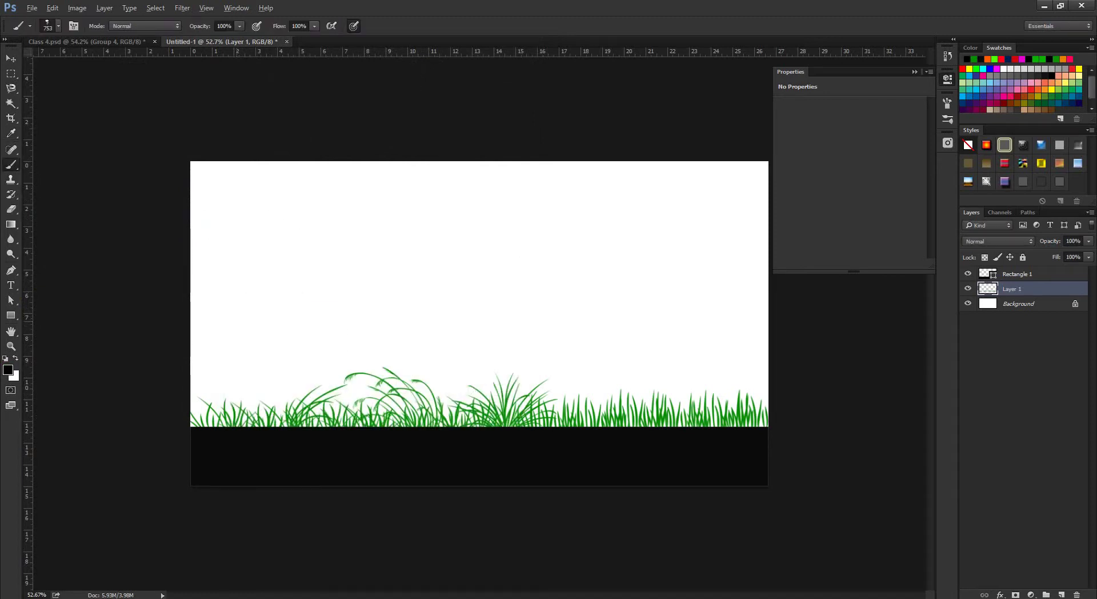
key(bracketleft)
click(214, 330)
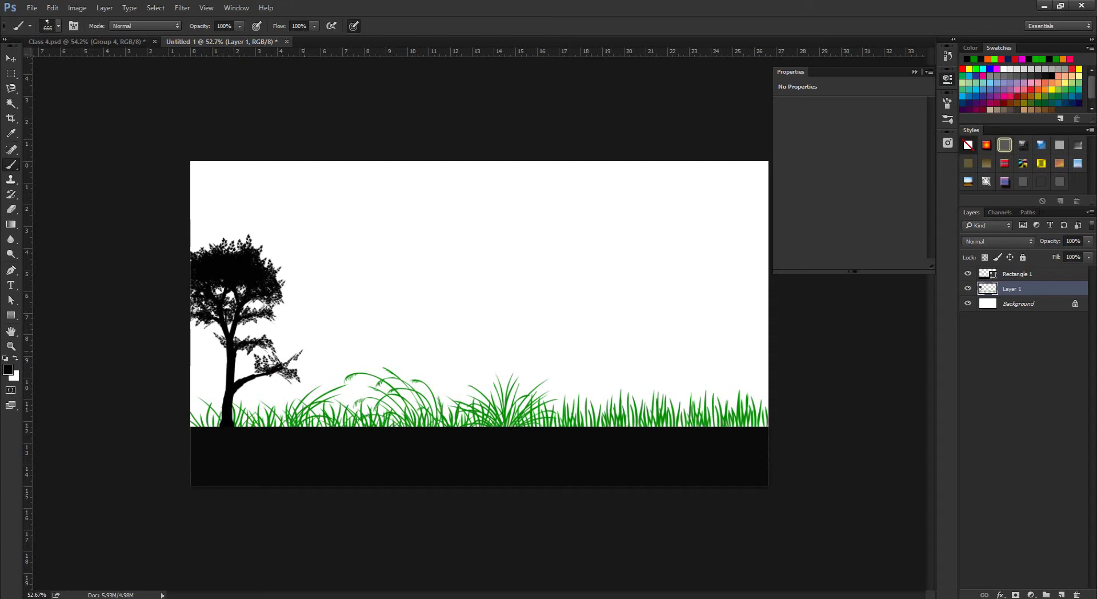
Stamp the 1064 tree brush at 618 px near the canvas's right edge.
click(58, 26)
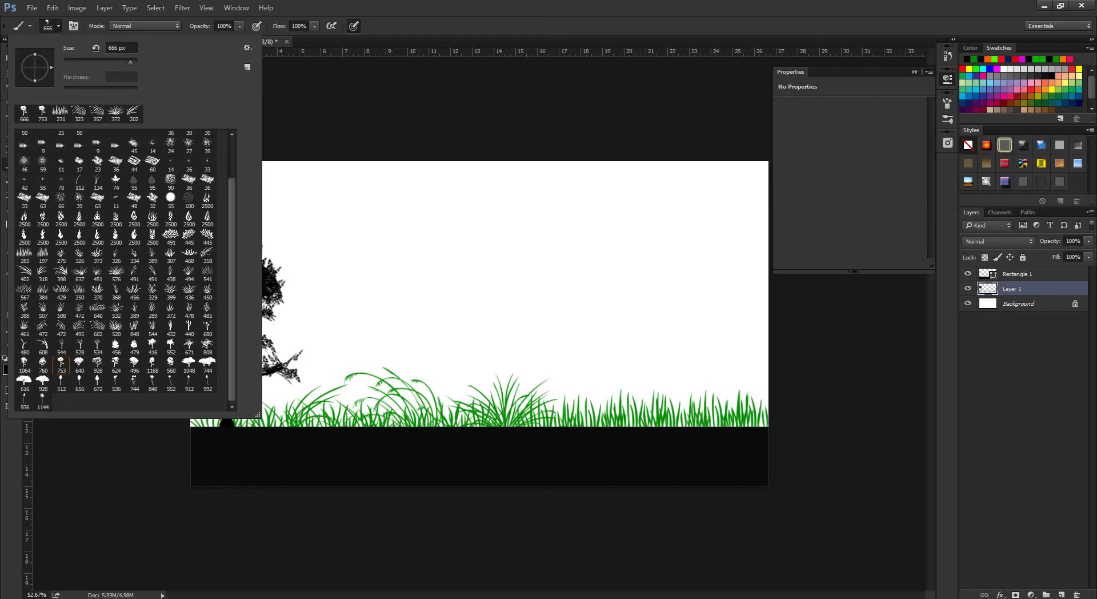
click(25, 363)
alt+right_click(293, 368)
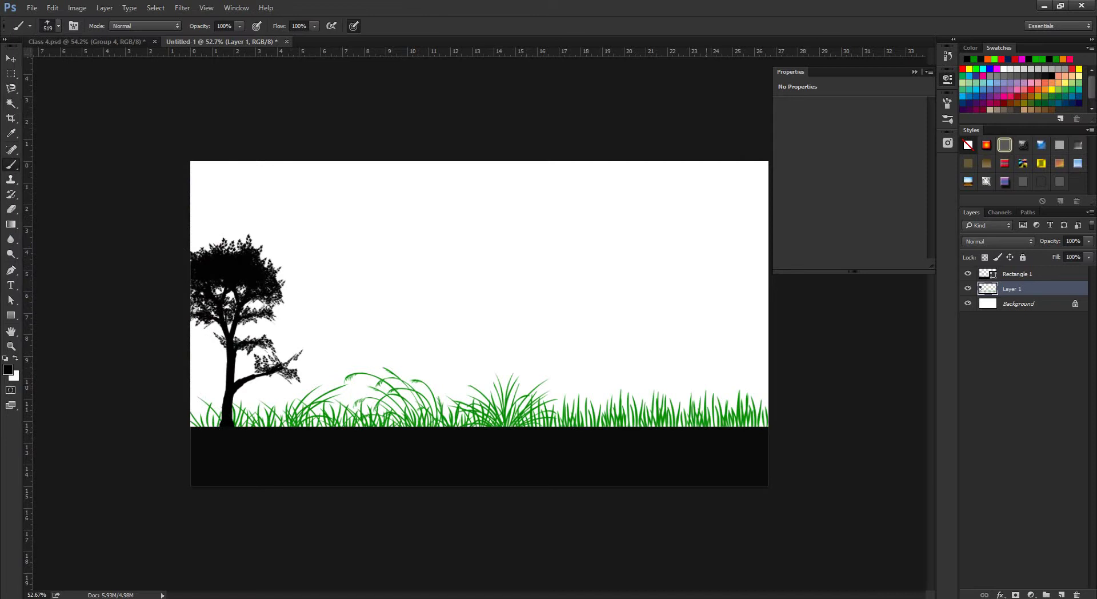
alt+right_click(722, 362)
click(724, 360)
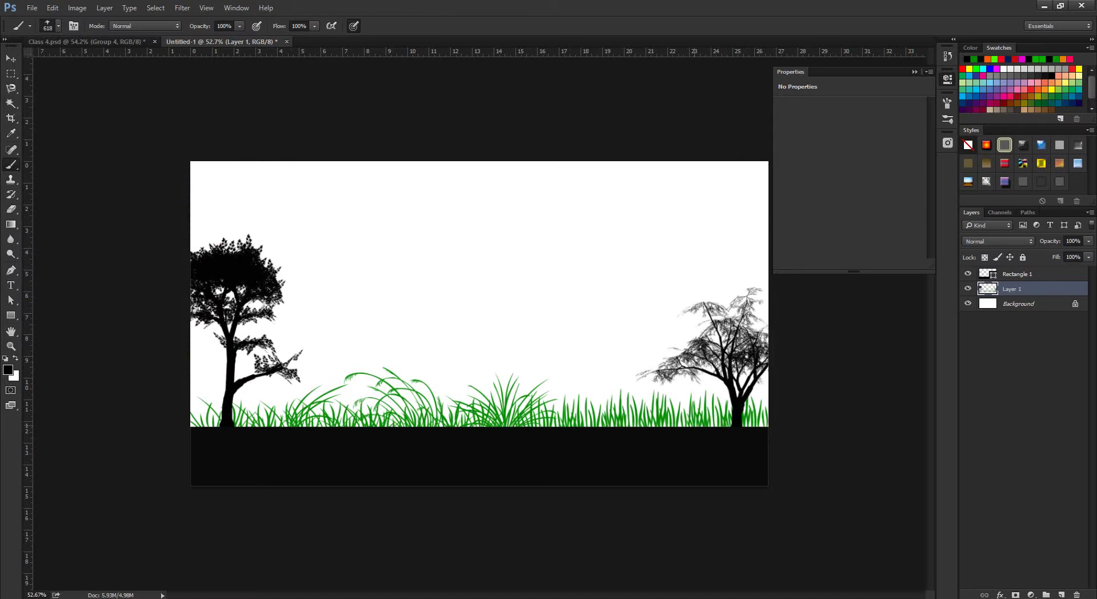
key(ctrl+z)
click(694, 363)
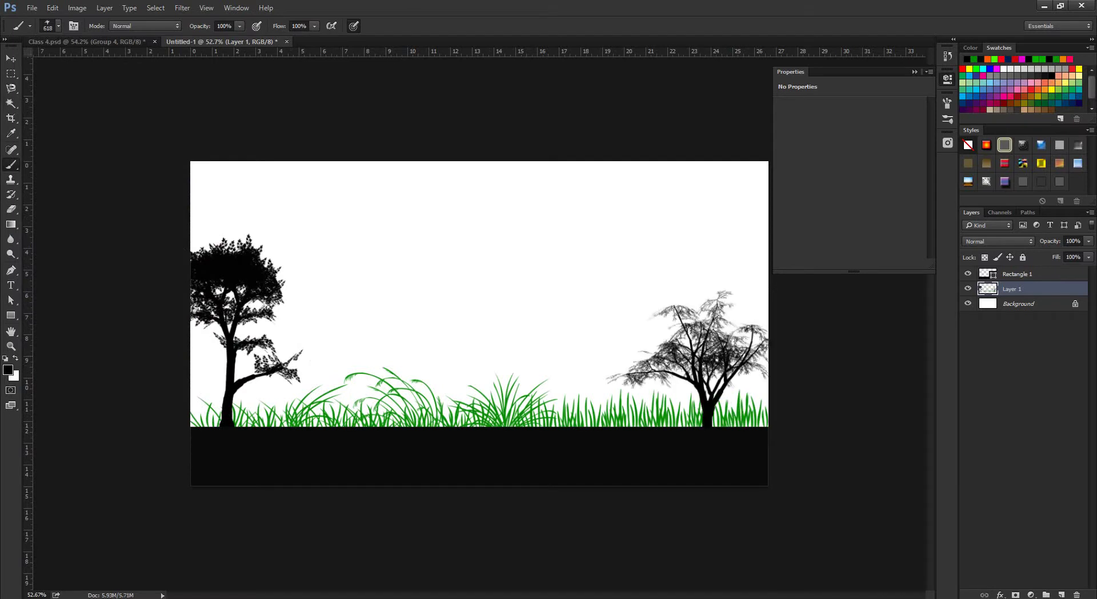
Stamp 847 px 744 palm trees on a new Layer 2, placed behind the grass layer.
click(57, 26)
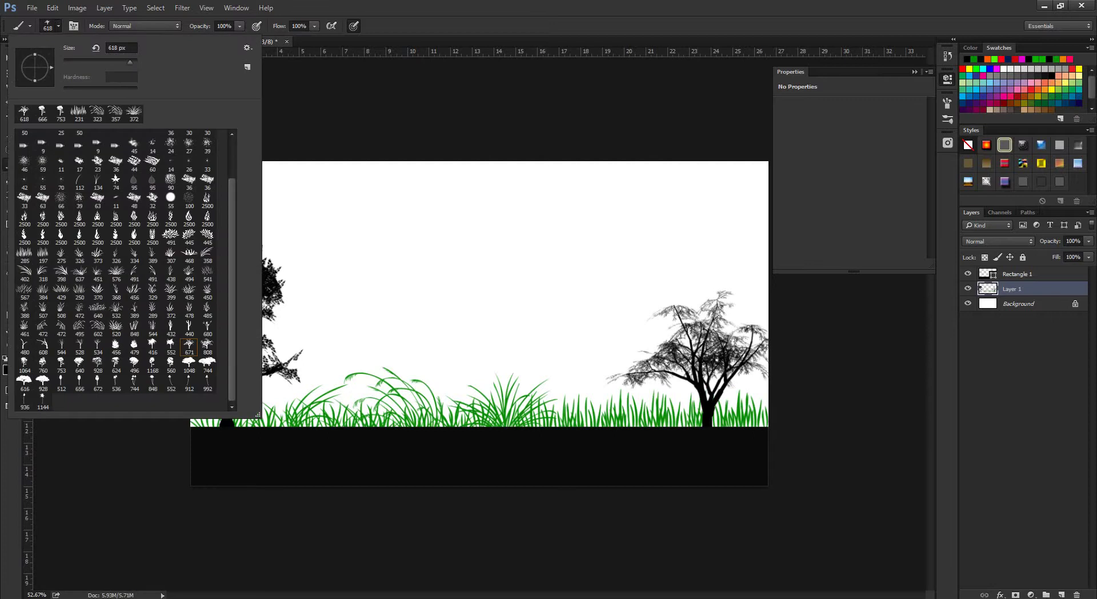
click(134, 380)
key(Return)
drag(664, 308, 680, 308)
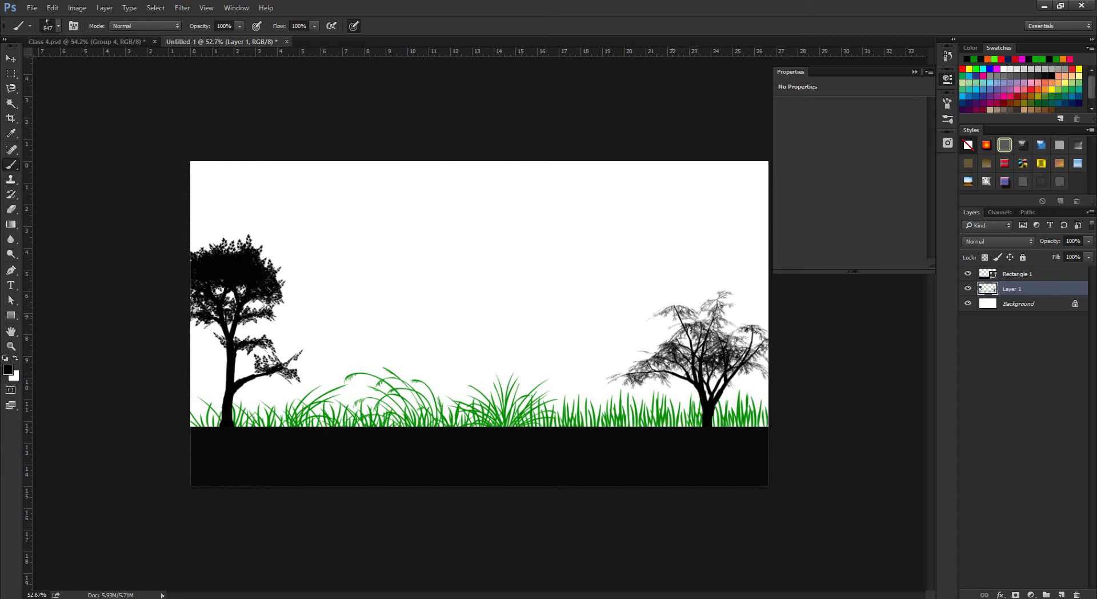
click(671, 307)
key(ctrl+z)
click(1017, 274)
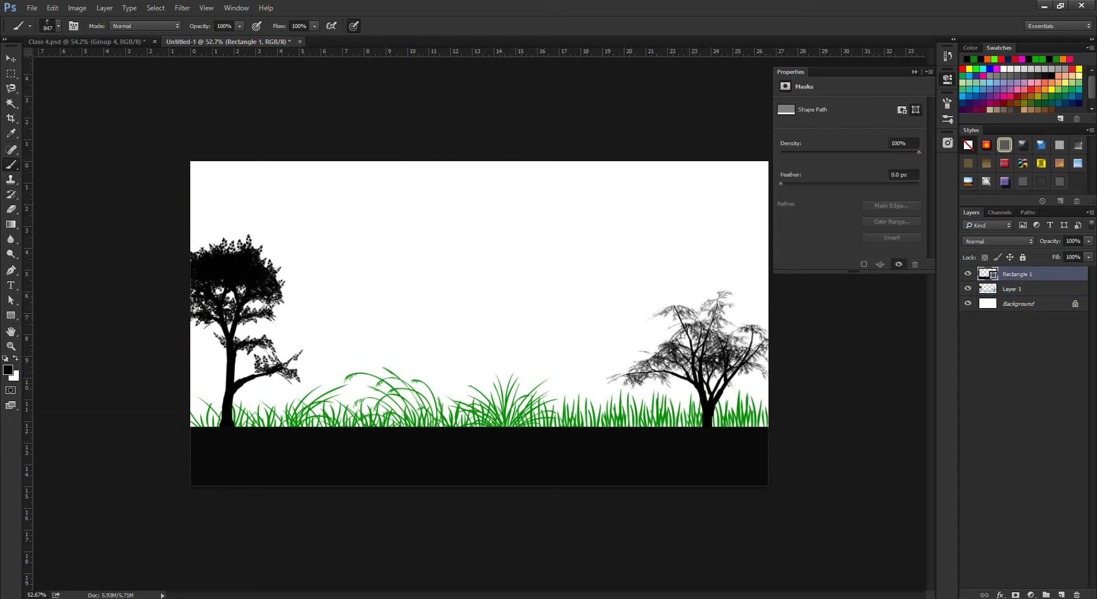
click(1061, 594)
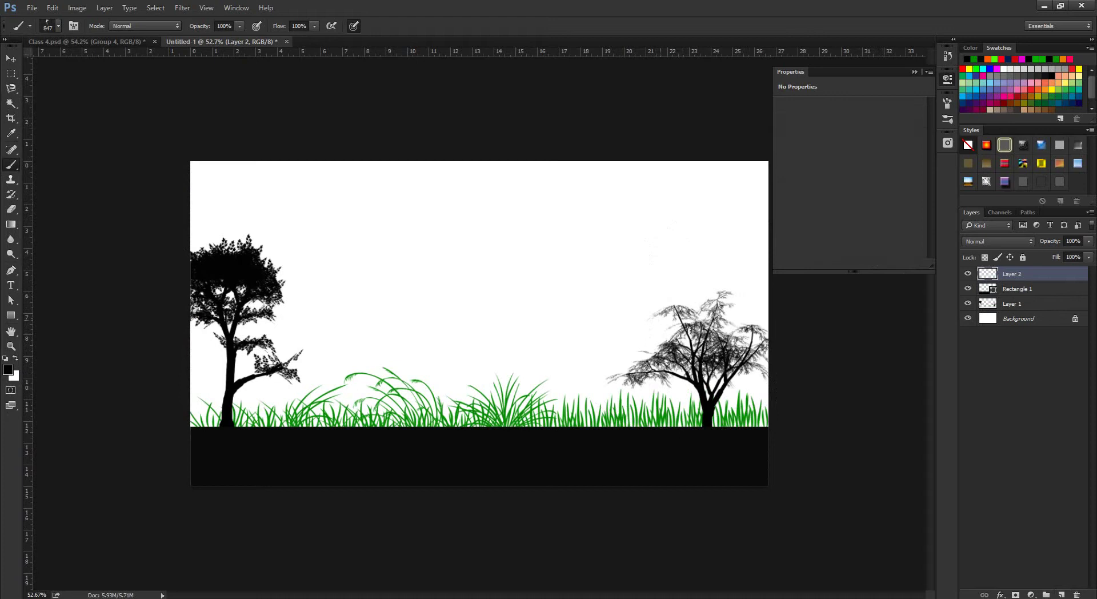
click(660, 318)
key(ctrl+bracketleft)
key(ctrl+bracketleft)
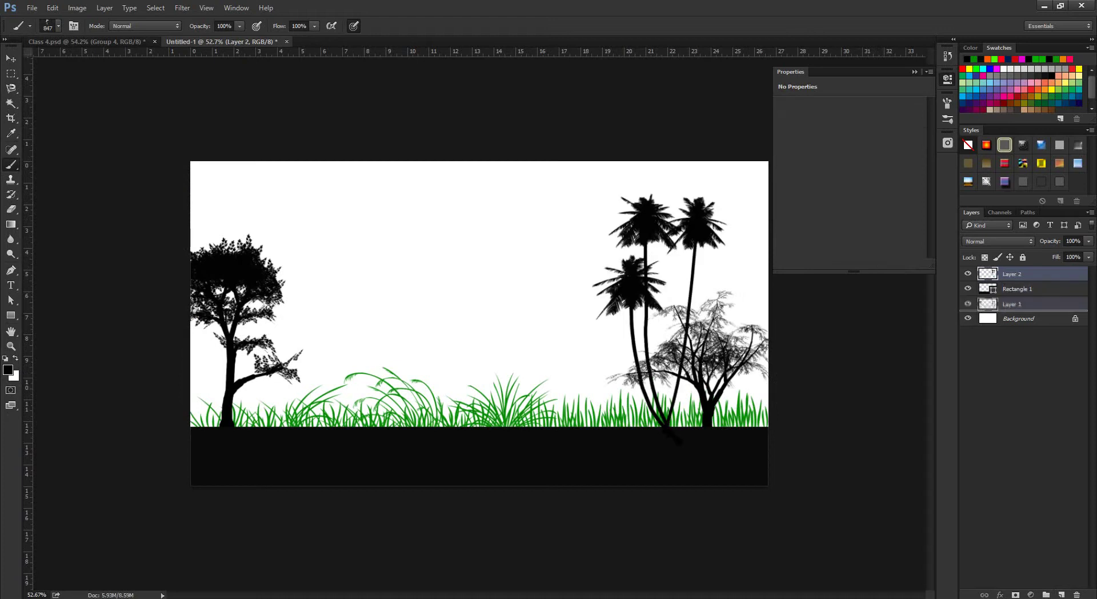
Nudge the palm trees into position on the right with the Move tool.
key(v)
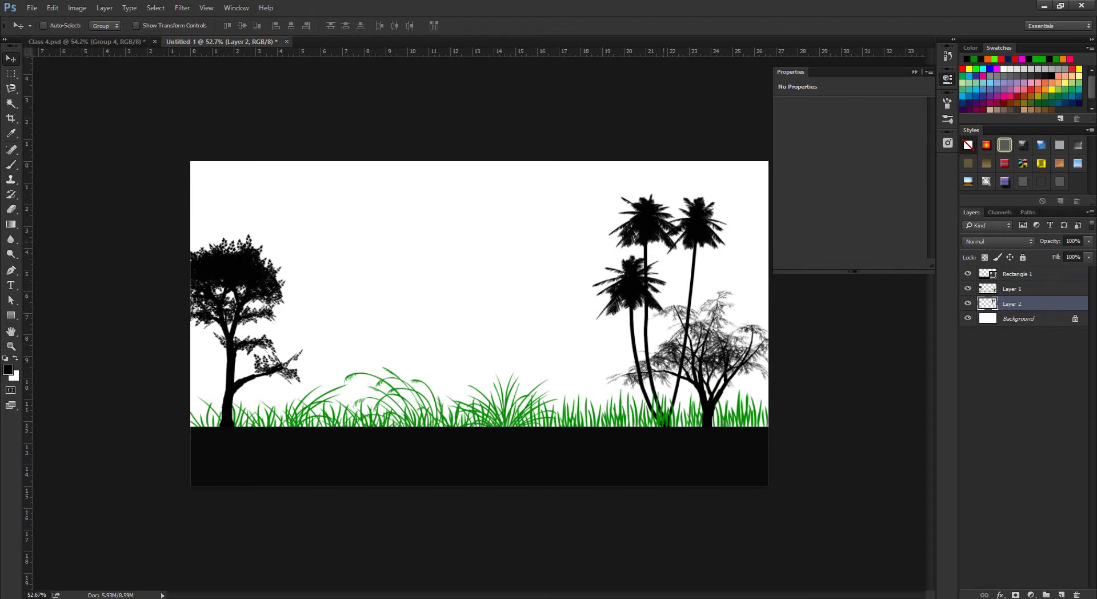
drag(702, 207, 706, 201)
scroll(706, 201, down, 3)
scroll(707, 201, up, 3)
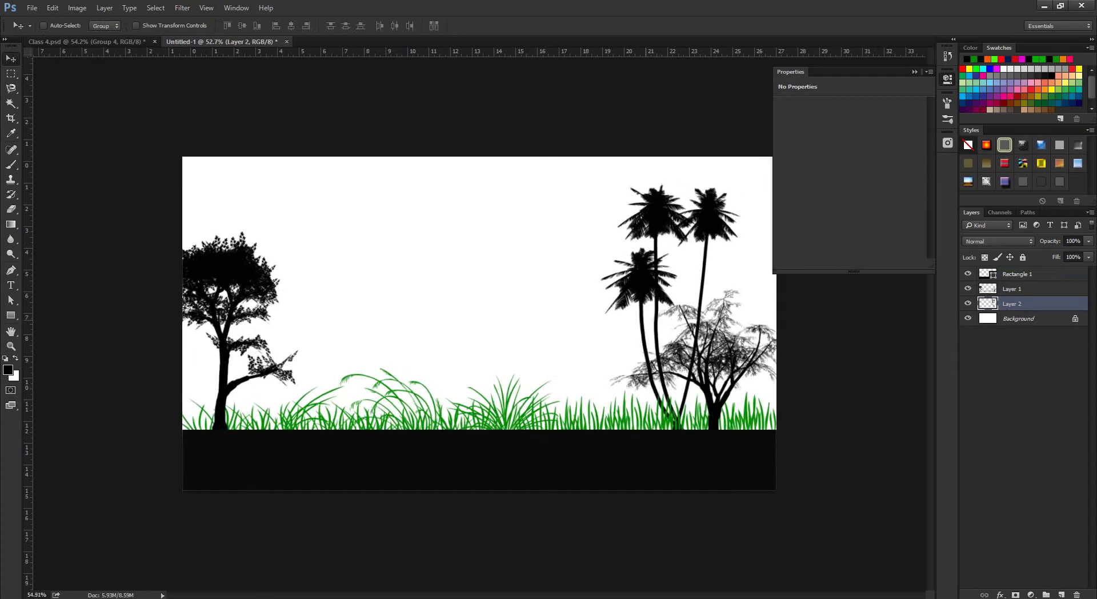
scroll(706, 201, down, 2)
scroll(526, 320, up, 2)
scroll(526, 320, down, 2)
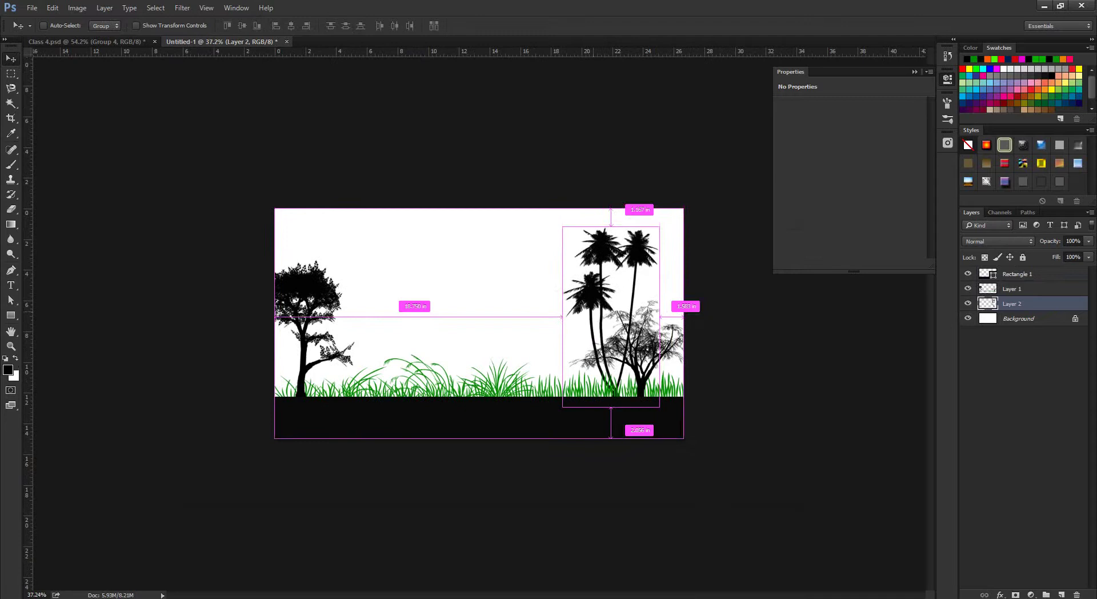
scroll(479, 323, up, 2)
scroll(478, 322, down, 1)
scroll(479, 323, up, 1)
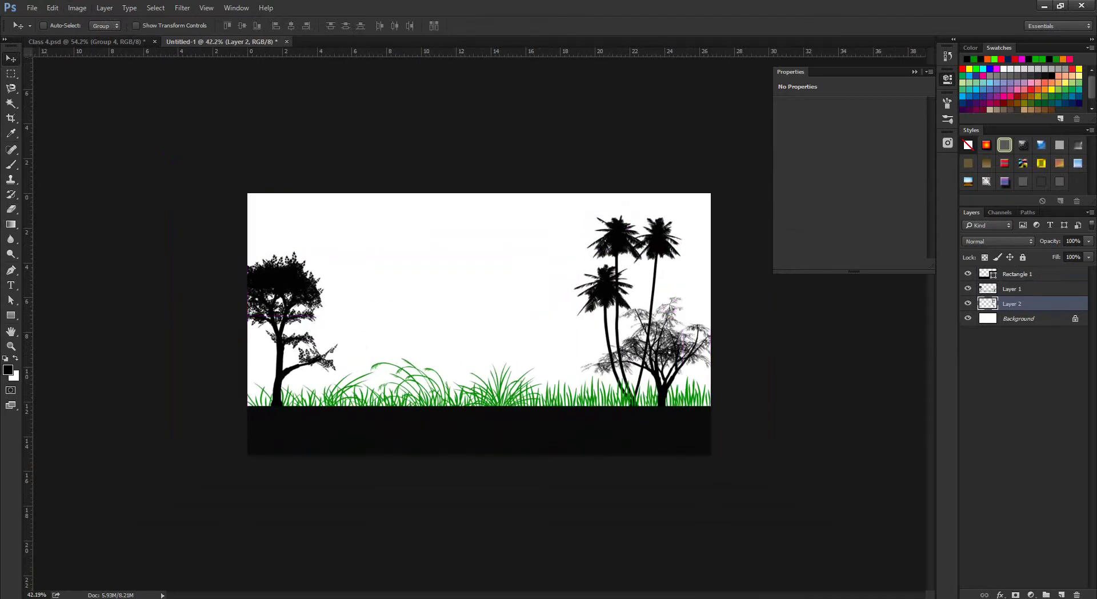
click(11, 164)
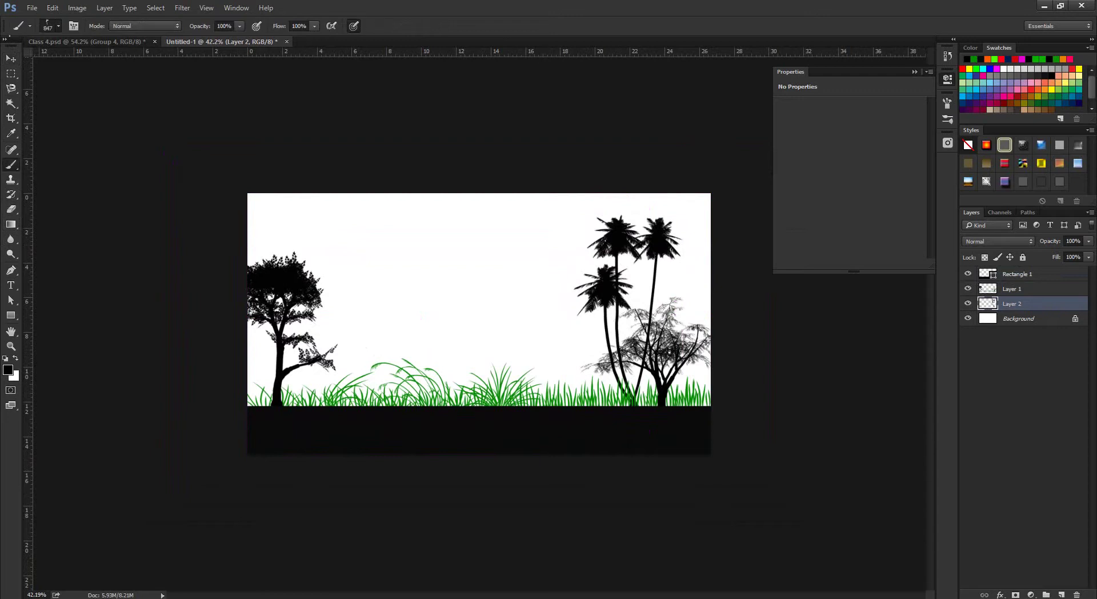
click(58, 25)
Load the cloud brush set and pick the 676 px cloud brush.
click(246, 47)
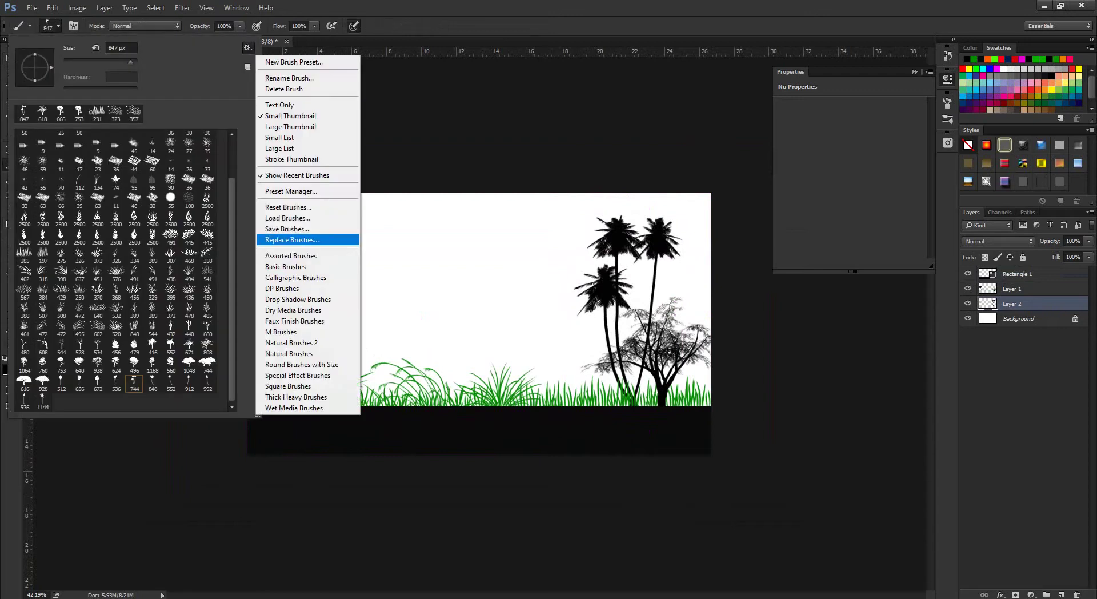
click(287, 218)
scroll(200, 222, down, 10)
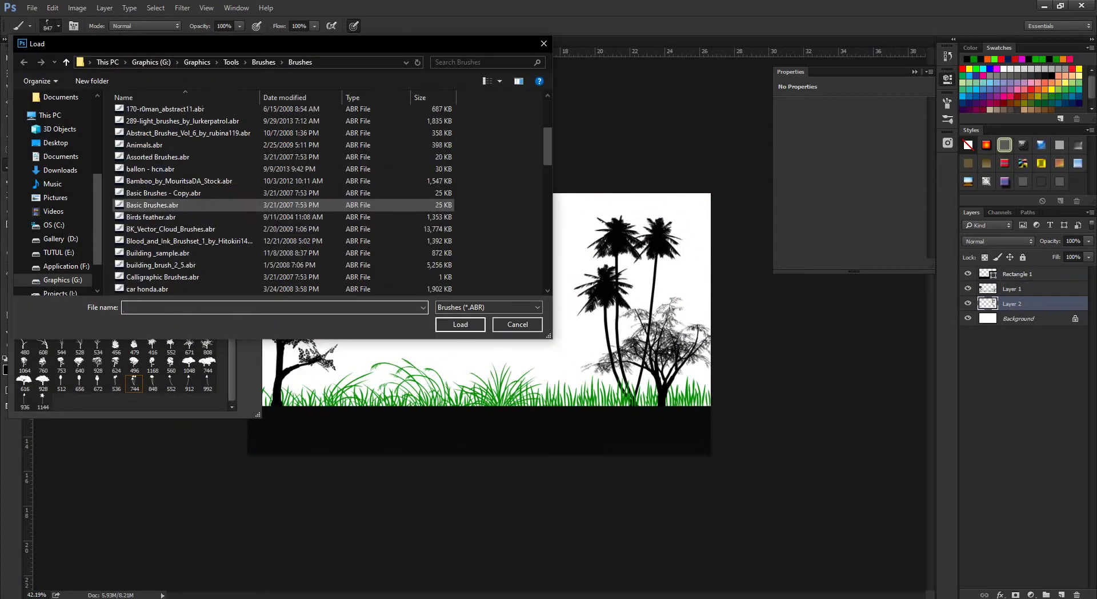
scroll(200, 211, down, 6)
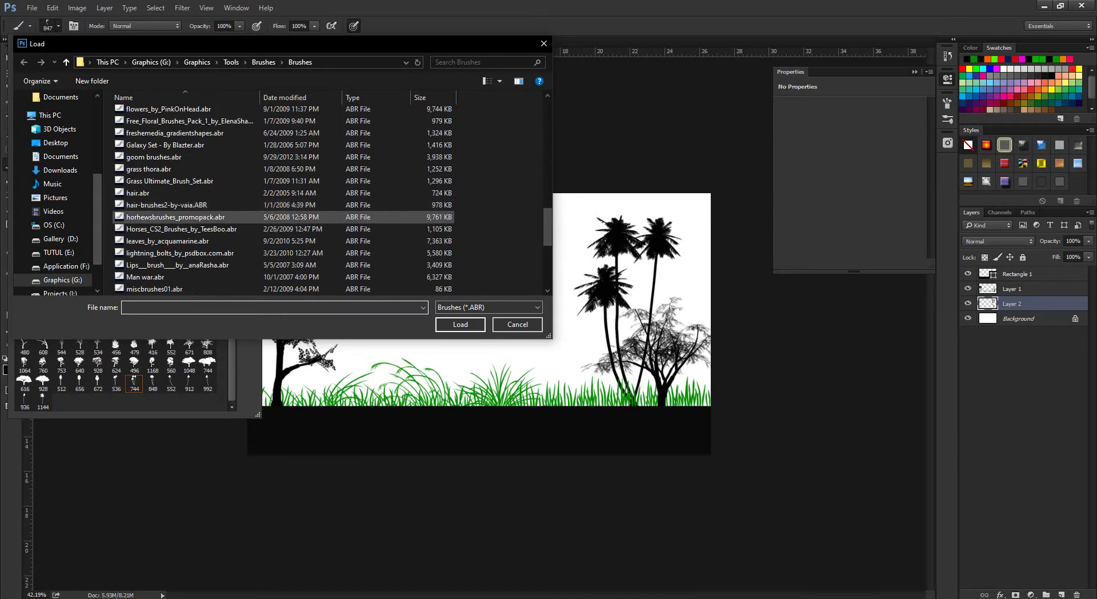
scroll(200, 212, up, 8)
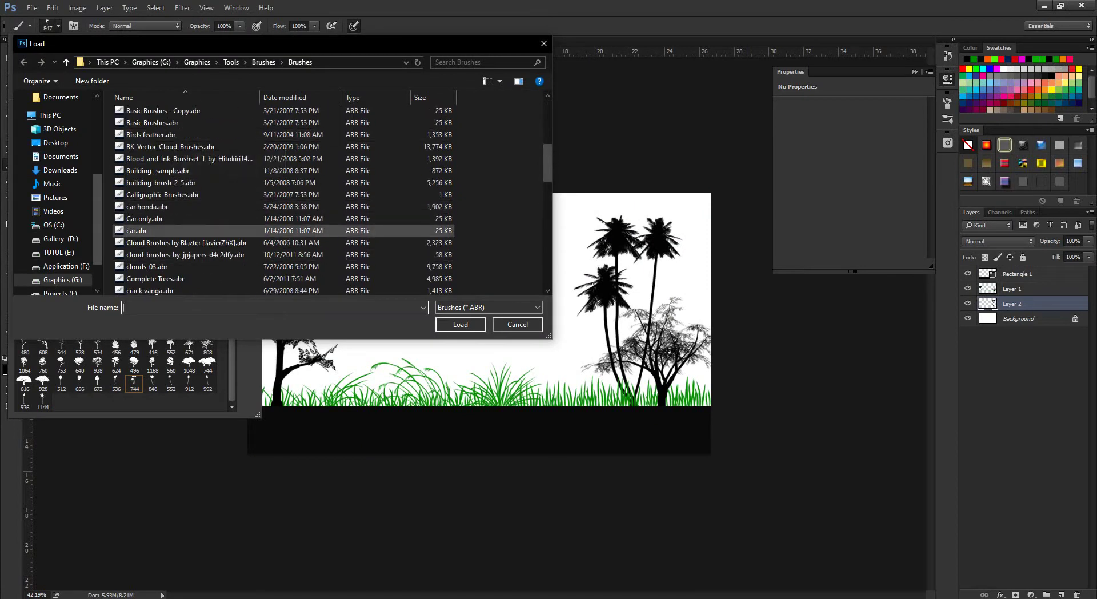
click(186, 242)
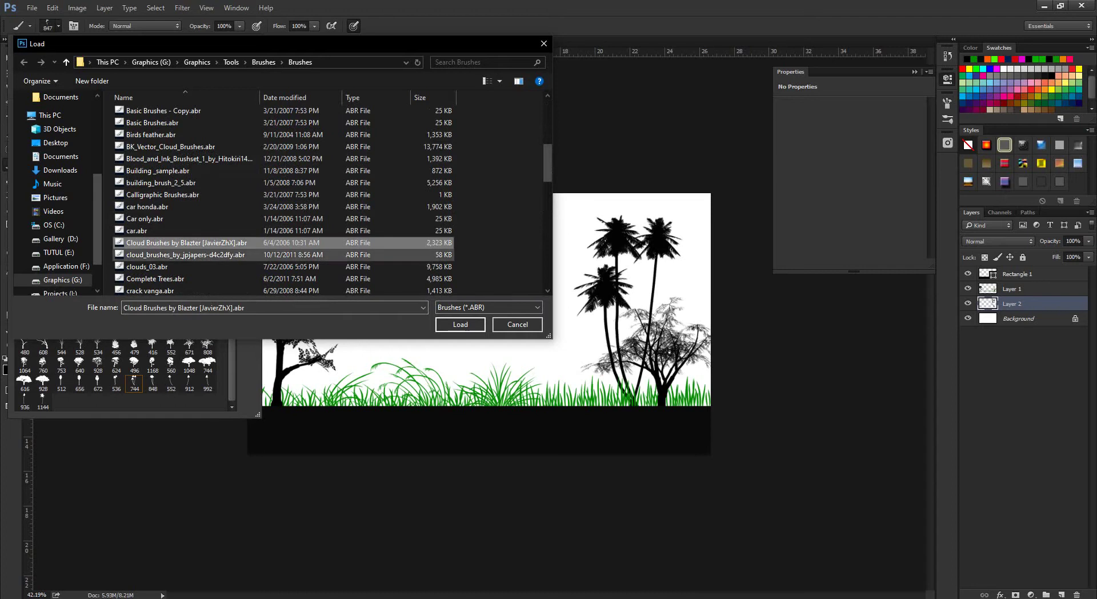
click(461, 324)
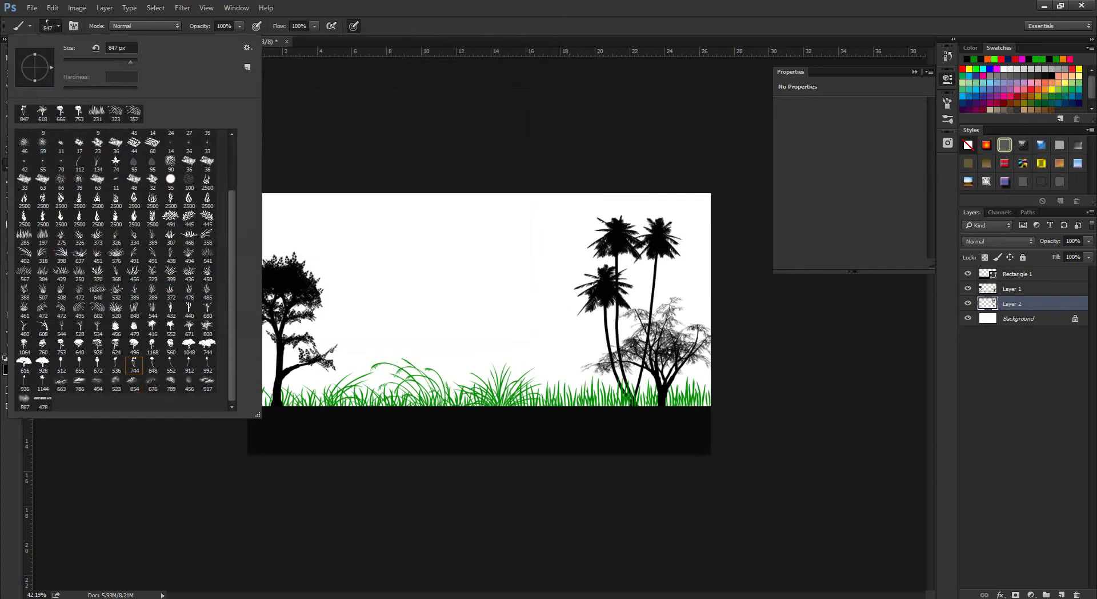
click(153, 382)
Add a new layer above Rectangle 1 and choose the 786 px cloud brush.
click(1017, 274)
click(1061, 594)
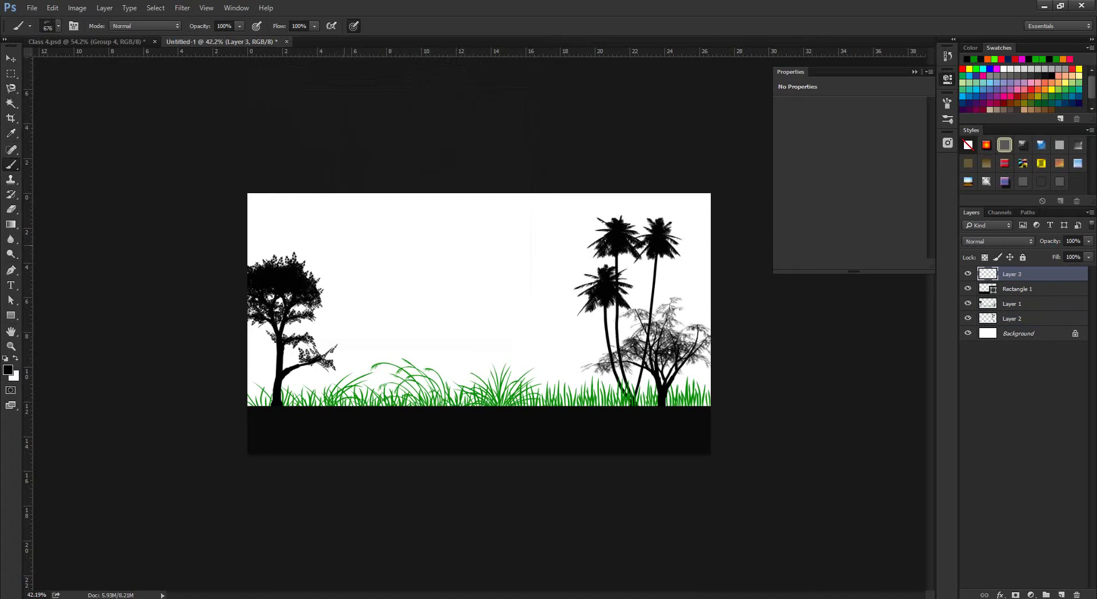
click(58, 25)
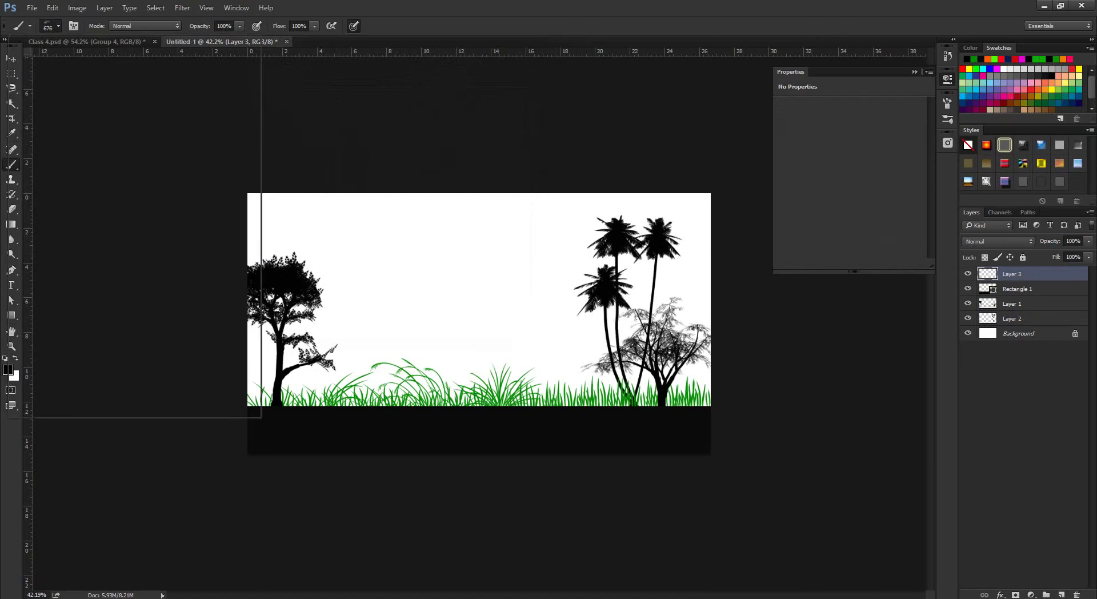
click(79, 381)
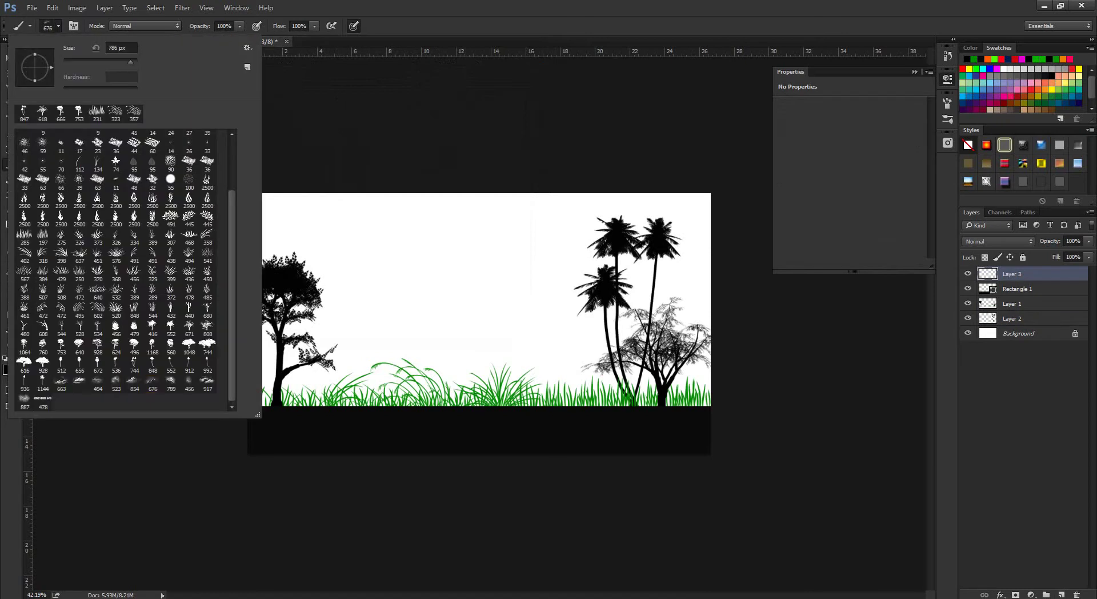
key(Return)
Stamp six dark clouds across the sky and drag Layer 3 just above Background.
click(303, 226)
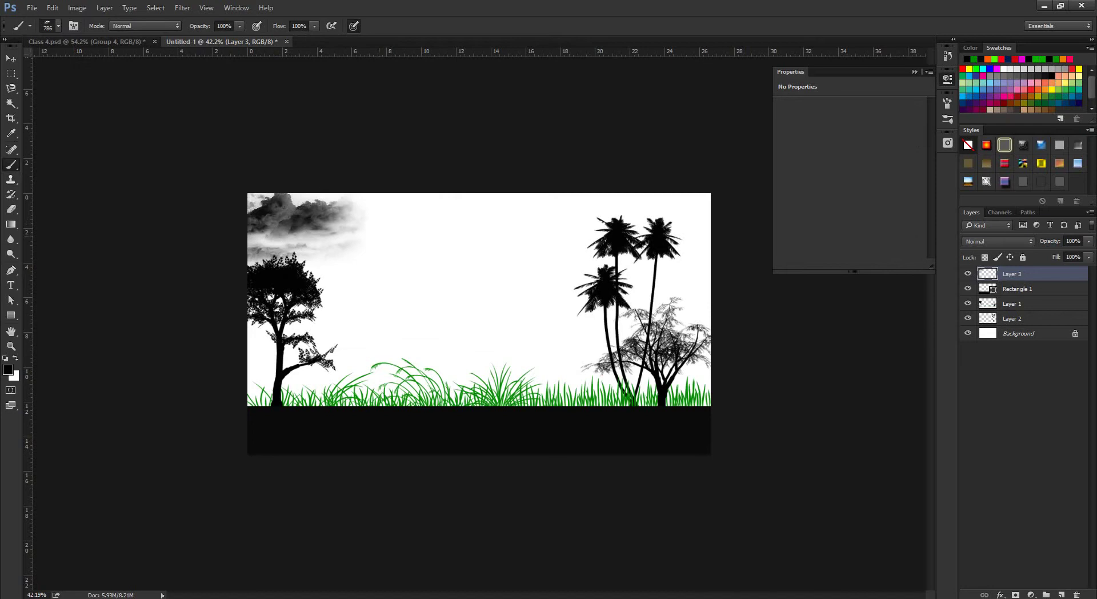
click(388, 240)
click(437, 222)
click(291, 217)
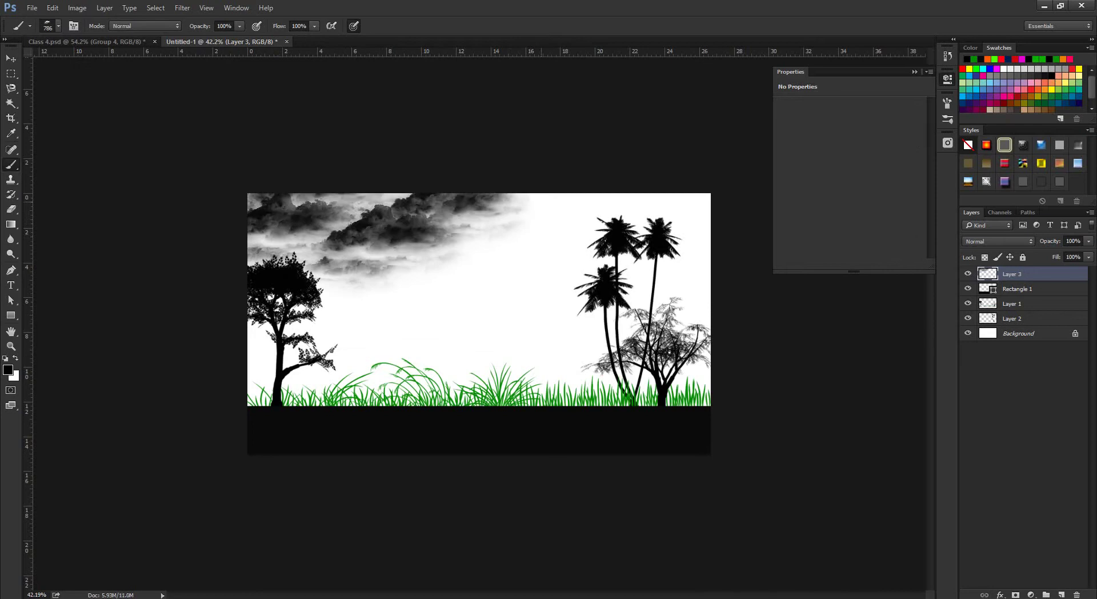
click(524, 223)
click(479, 253)
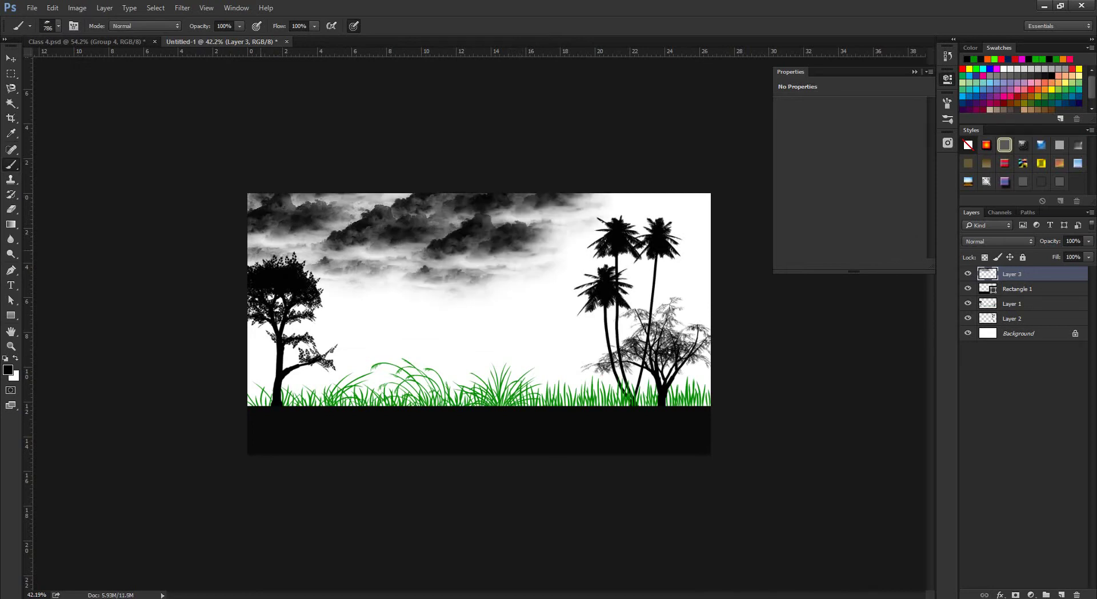
drag(1008, 274, 1004, 327)
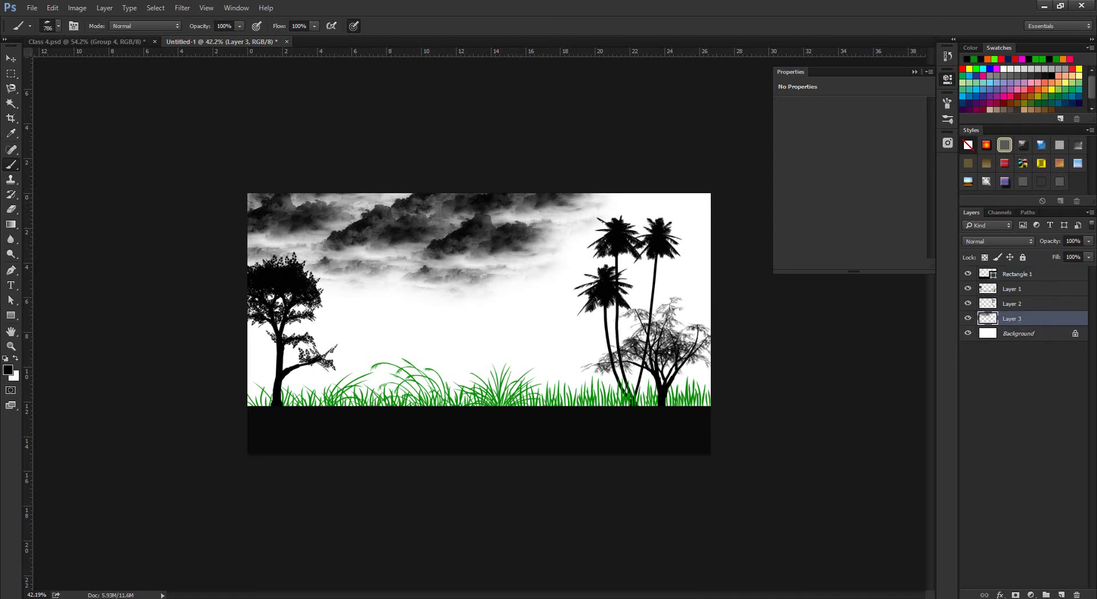
Load the Animals.abr brush set into the brush preset list.
scroll(479, 324, down, 3)
scroll(478, 324, up, 3)
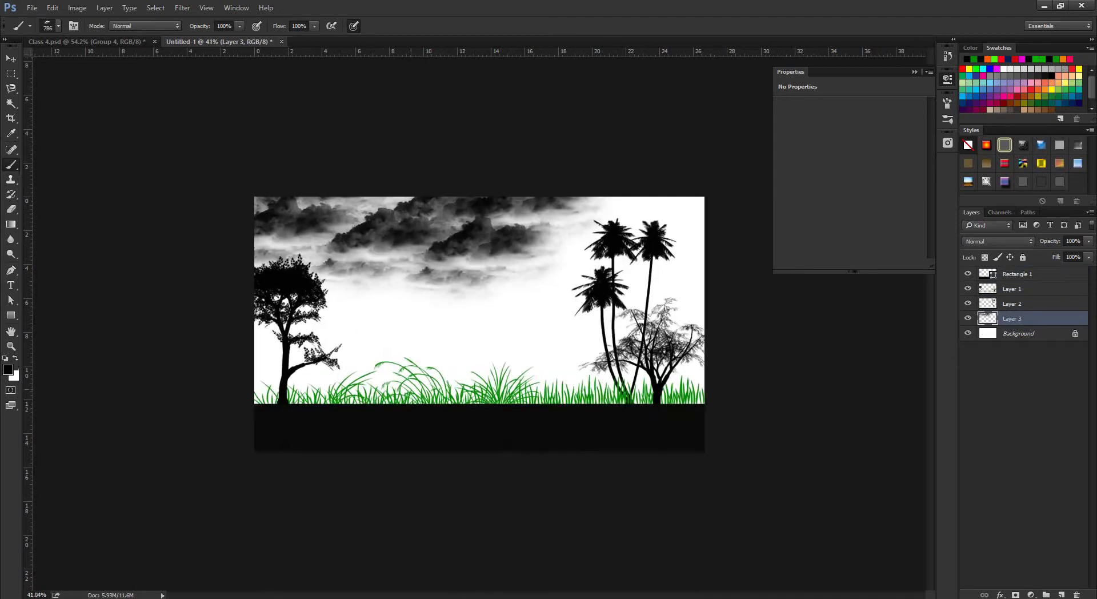
click(57, 26)
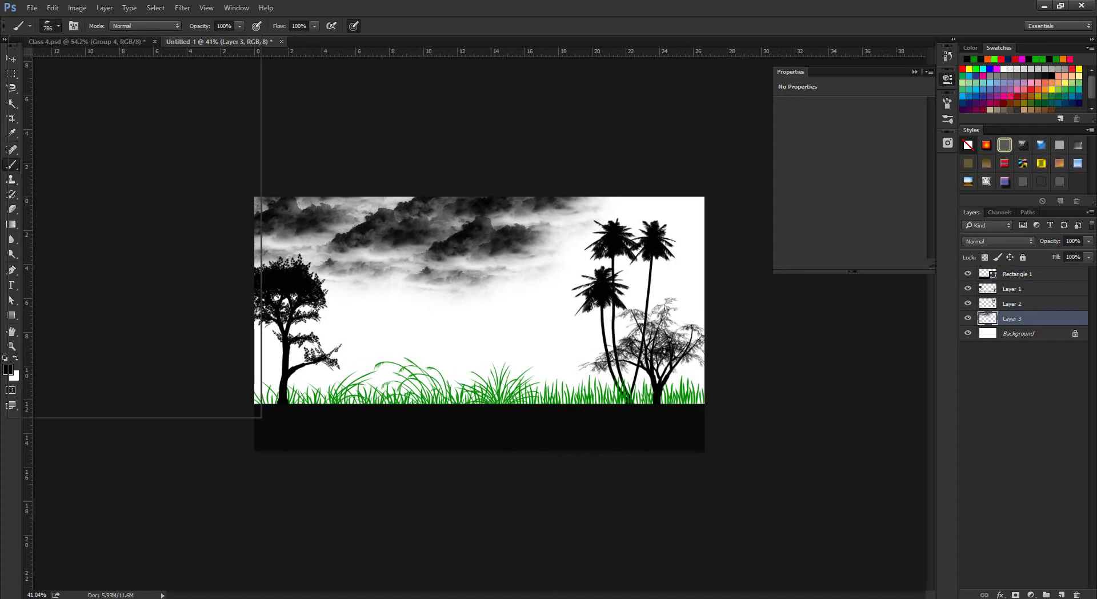
click(247, 48)
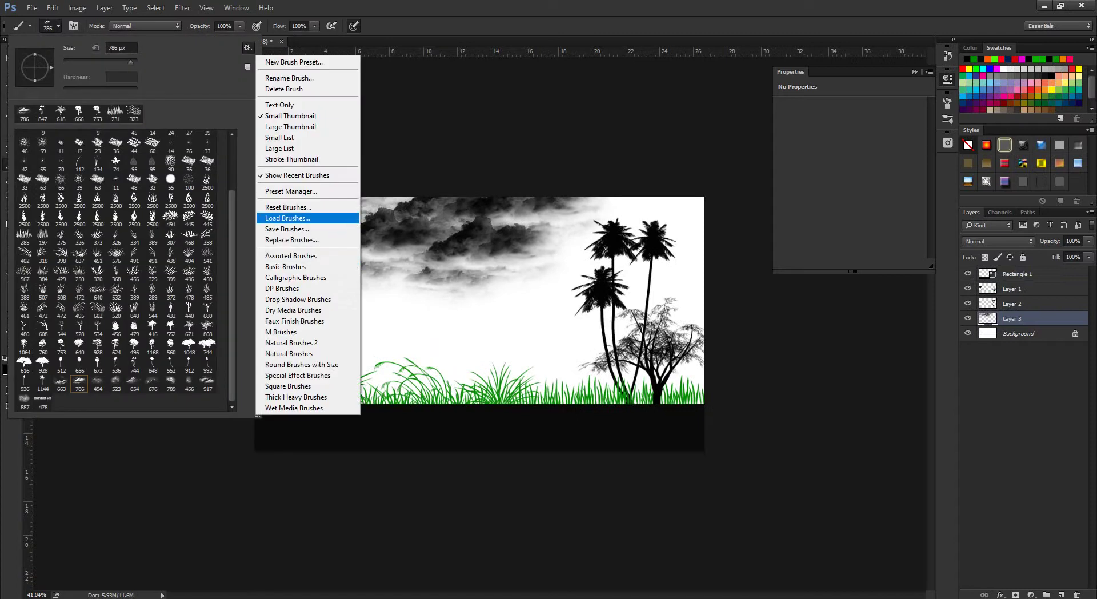
click(283, 217)
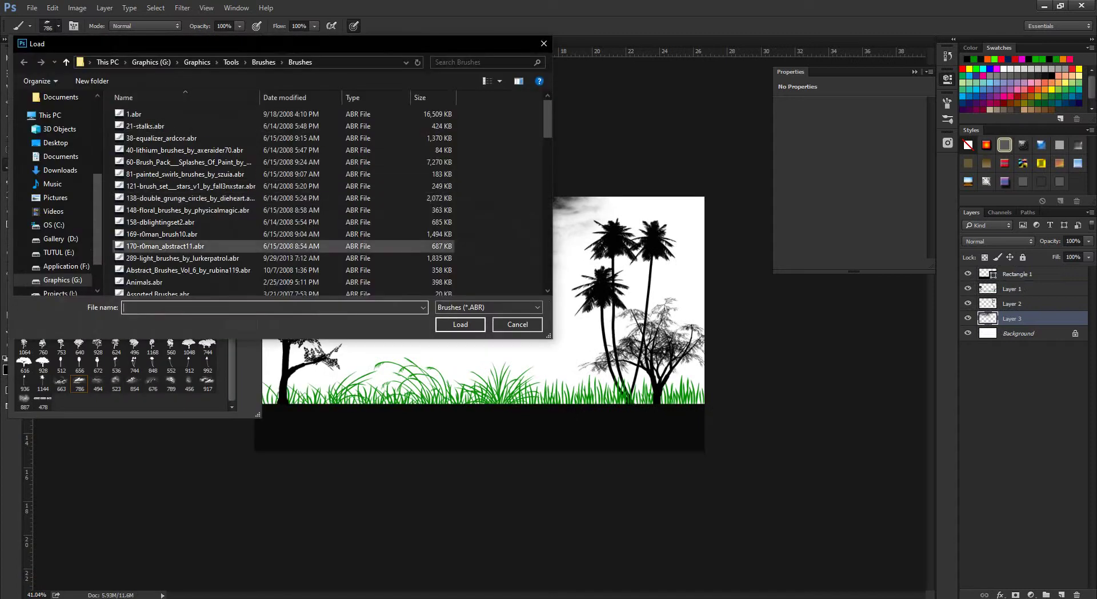
click(167, 282)
click(460, 324)
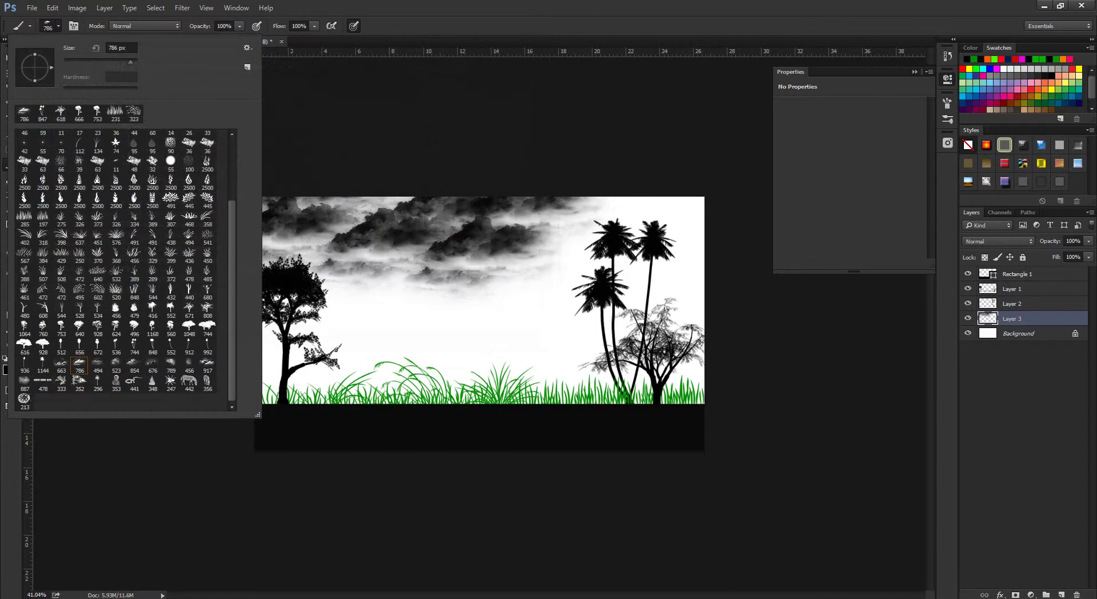
Stamp a grazing zebra left of centre with the 442 px zebra brush enlarged to 515 px.
click(189, 380)
key(Return)
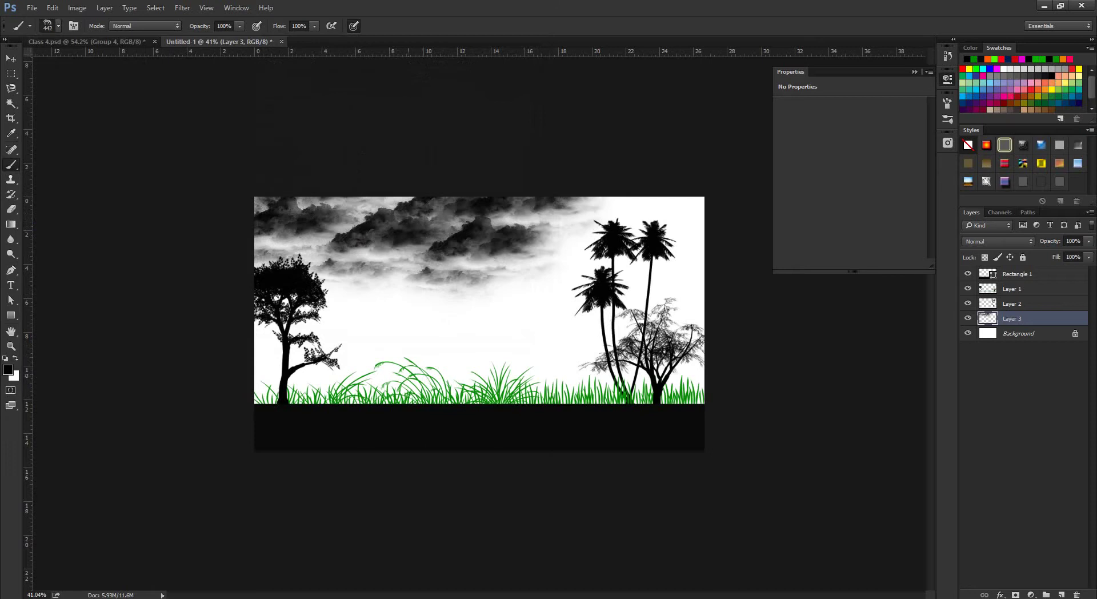
drag(392, 367, 451, 354)
click(410, 367)
Undo the trial 171 px and 240 px zebra stamps, then add a new layer above Rectangle 1.
scroll(479, 324, down, 2)
scroll(479, 323, up, 4)
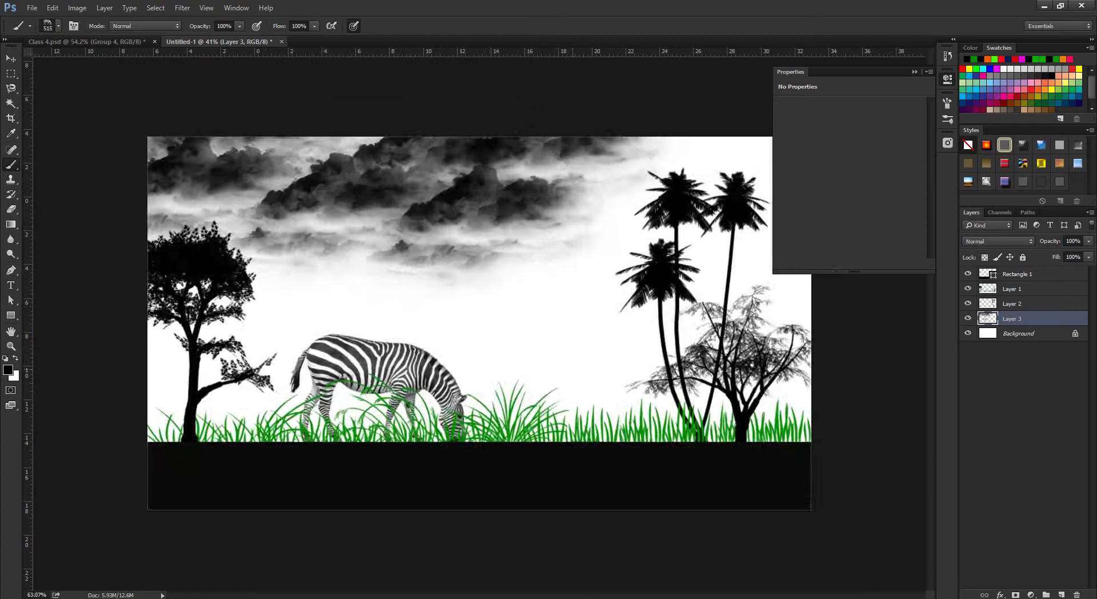
scroll(479, 323, down, 2)
scroll(479, 324, up, 1)
drag(503, 392, 548, 390)
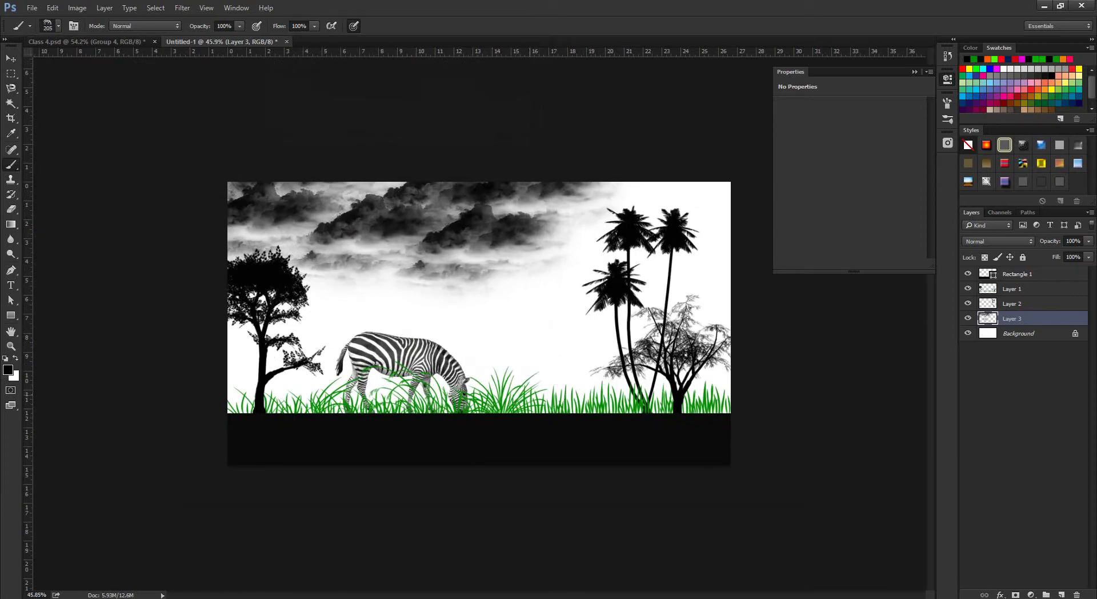
click(528, 396)
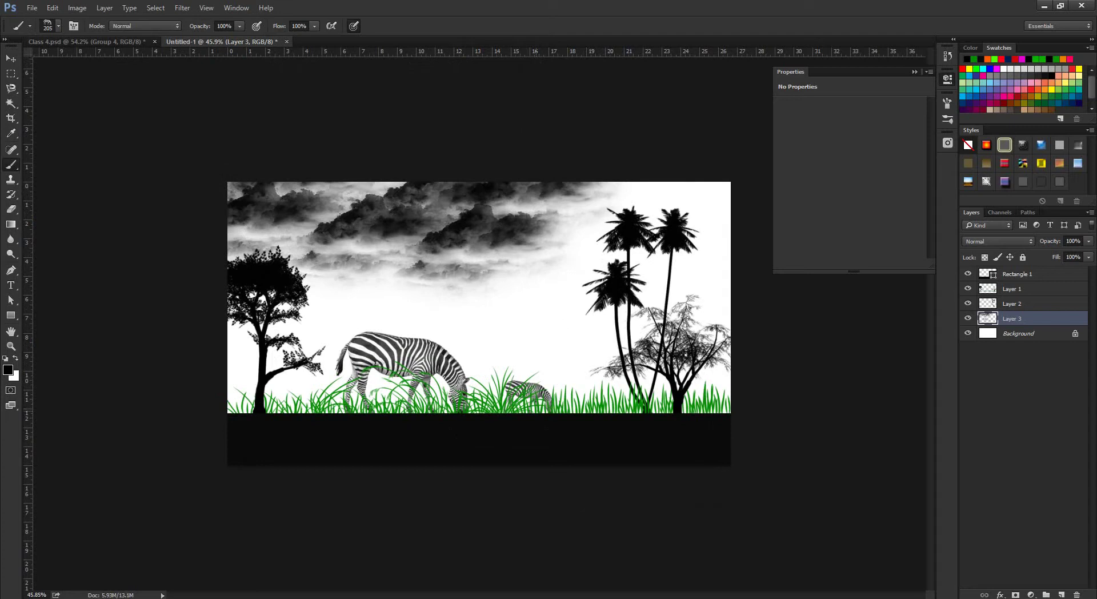
key(ctrl+z)
drag(534, 392, 544, 391)
click(534, 393)
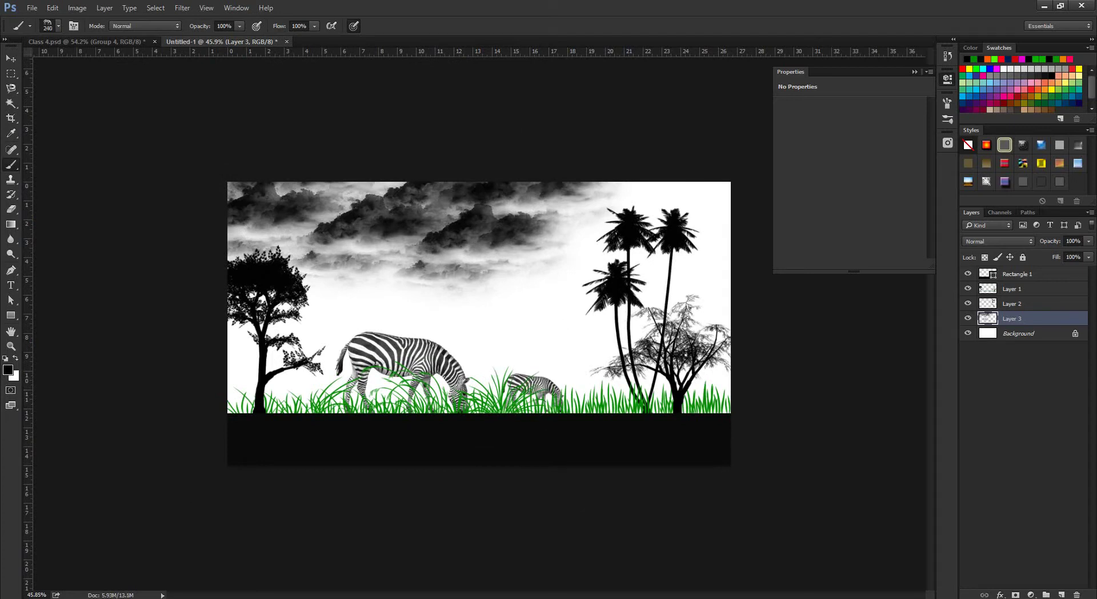
key(ctrl+z)
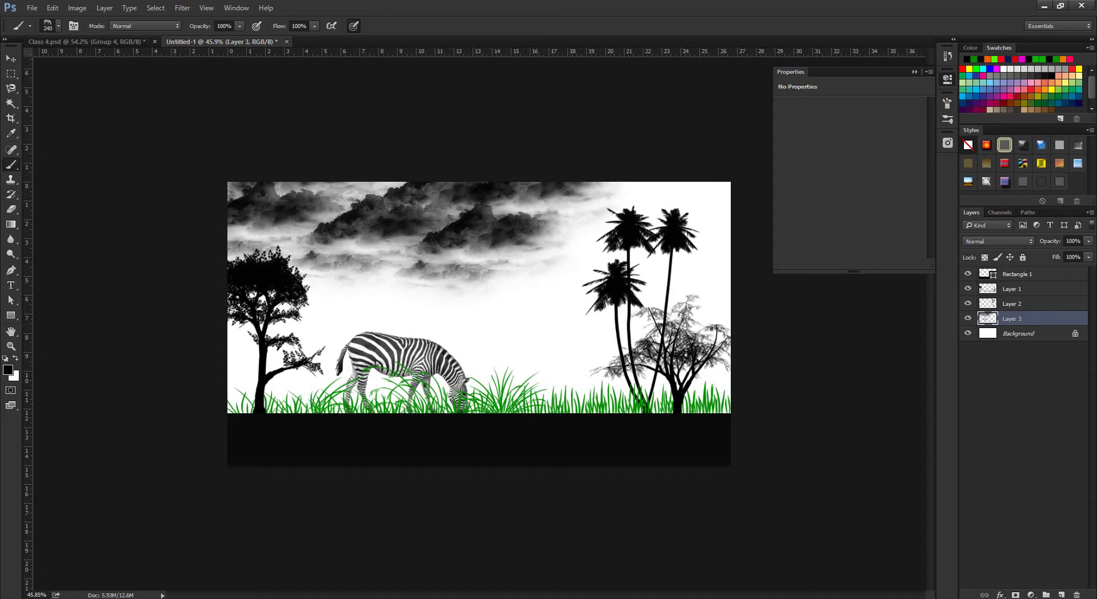
click(1017, 274)
click(1061, 595)
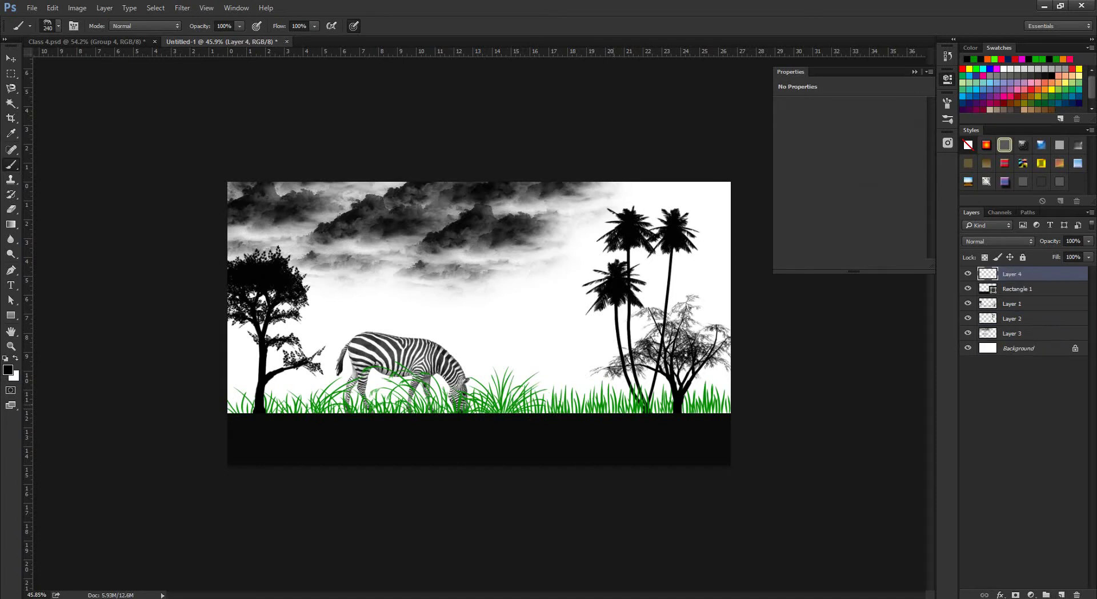
Stamp a smaller second zebra in the grass with the brush at 286 px.
scroll(479, 323, up, 2)
scroll(478, 324, down, 1)
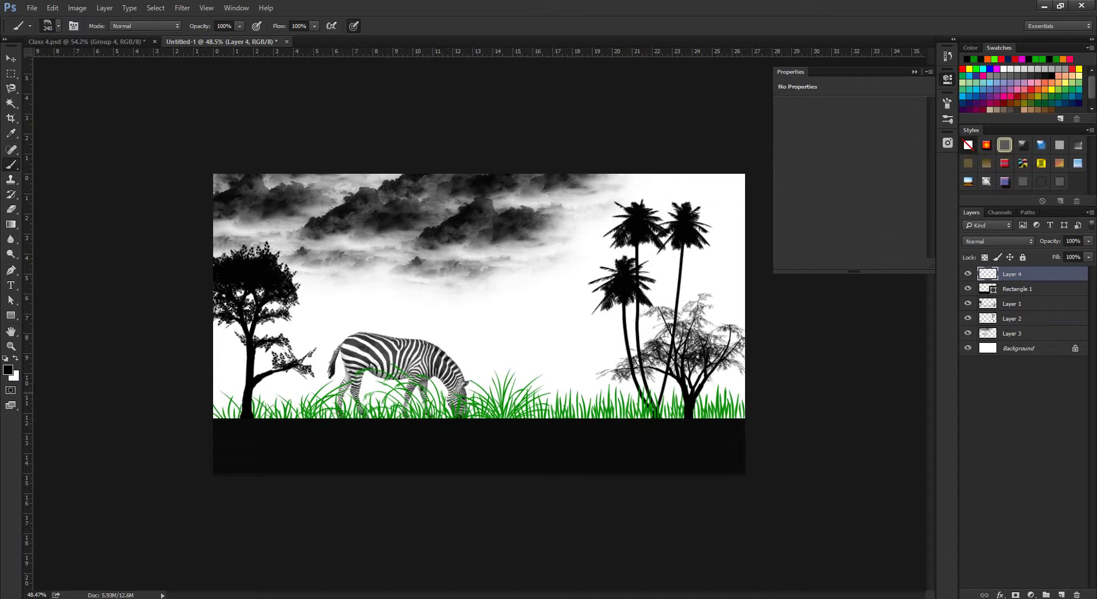
drag(543, 391, 555, 391)
click(535, 394)
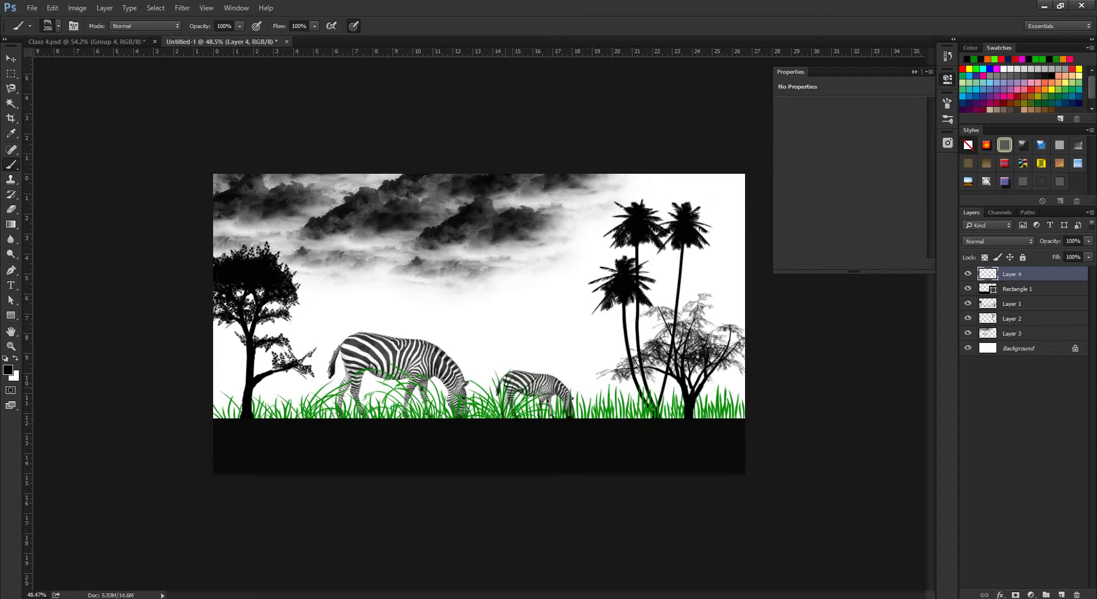
Flip the small zebra horizontally with Free Transform, commit it, and switch to the Move tool.
key(ctrl+t)
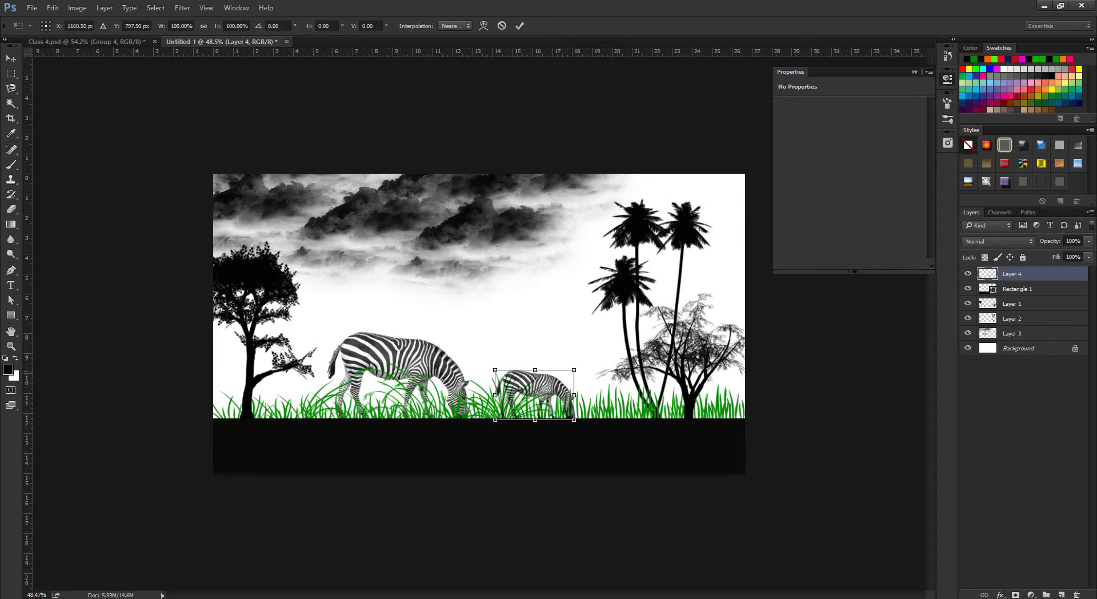
right_click(539, 384)
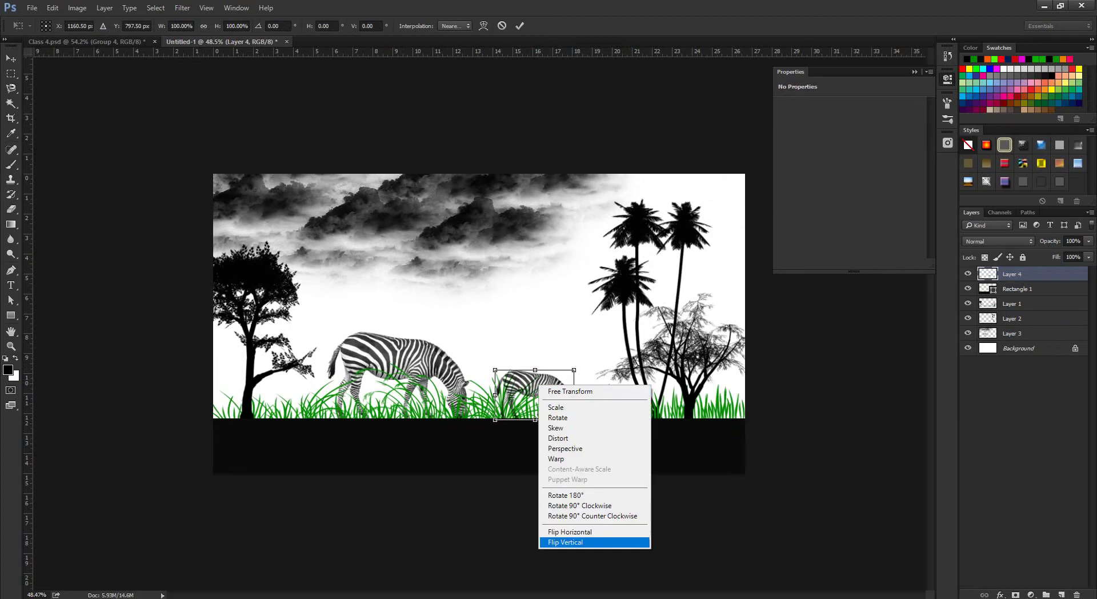
click(565, 531)
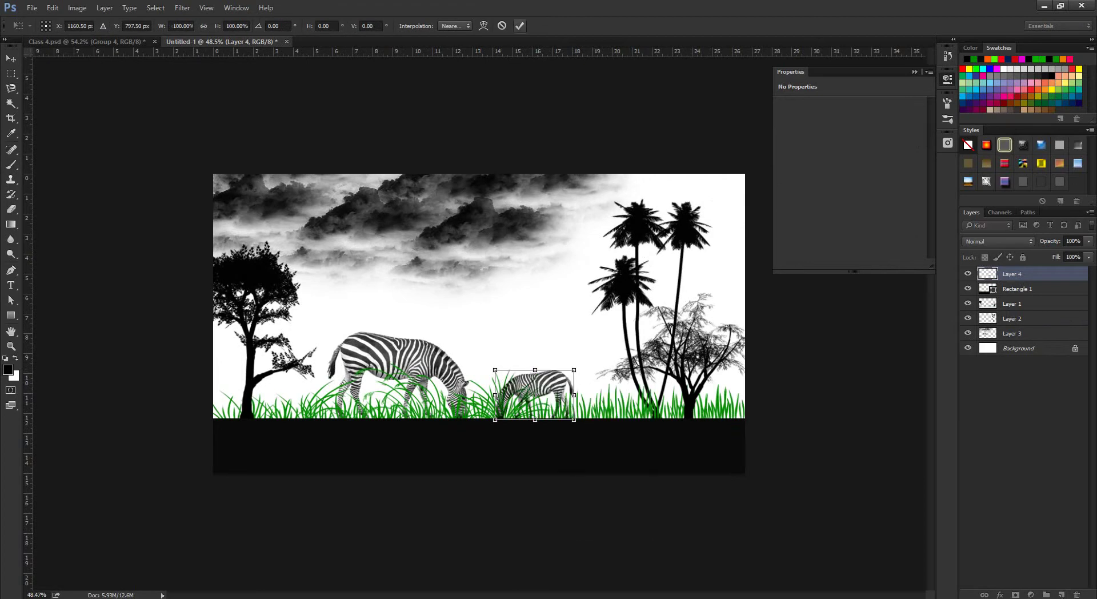
key(Return)
key(b)
key(v)
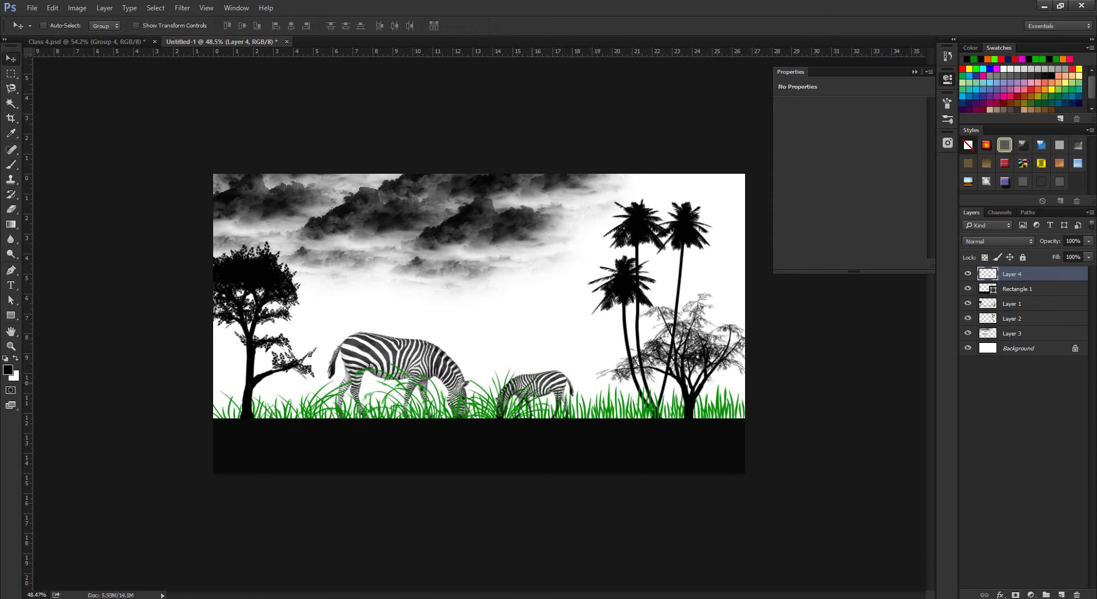
Bring the browser forward and switch to the Tree Free Brushes page.
scroll(479, 303, up, 2)
scroll(479, 303, down, 3)
scroll(479, 303, up, 2)
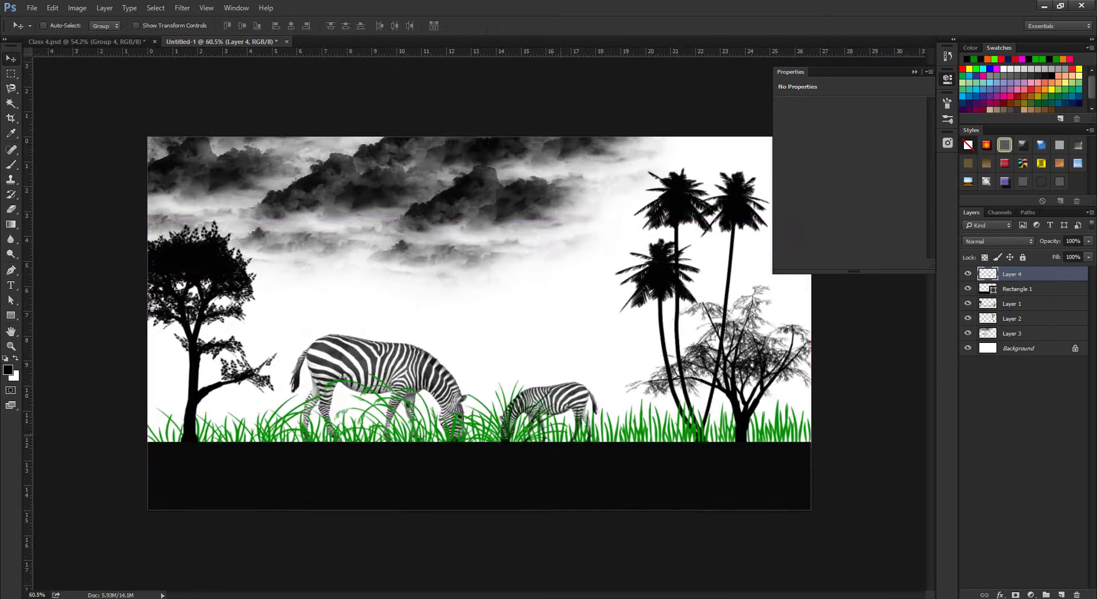
scroll(479, 303, down, 3)
scroll(478, 308, up, 2)
scroll(479, 308, down, 3)
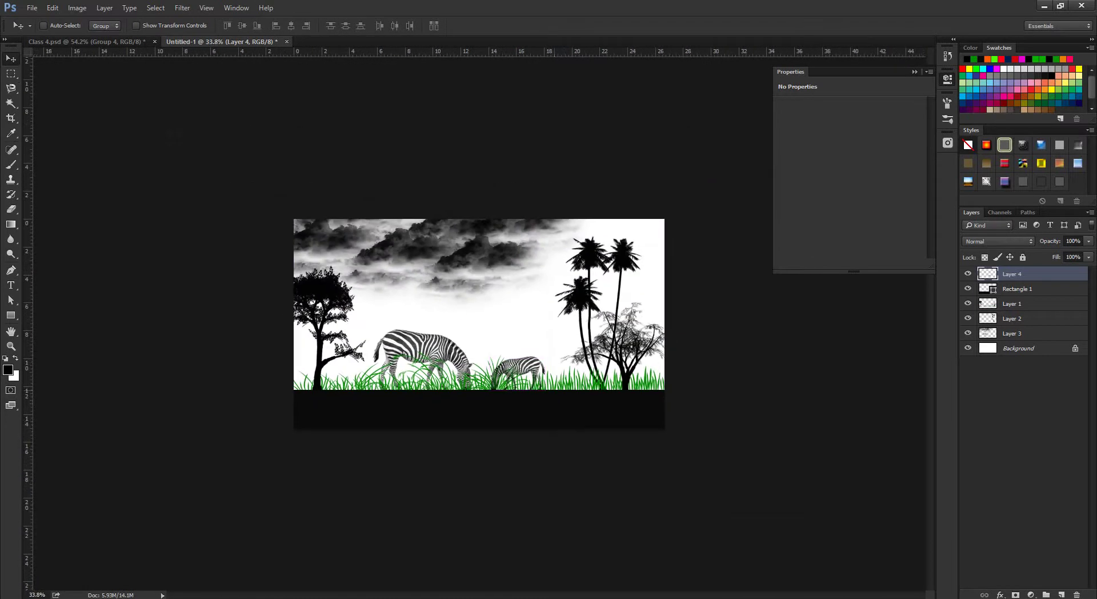
scroll(479, 320, up, 3)
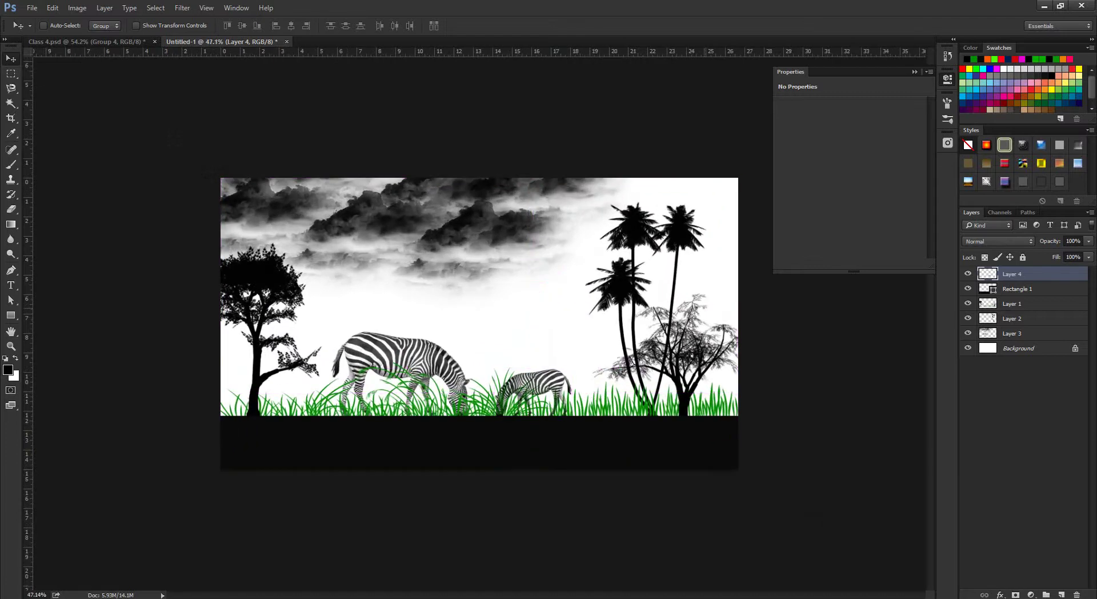
scroll(477, 325, down, 2)
scroll(477, 324, up, 1)
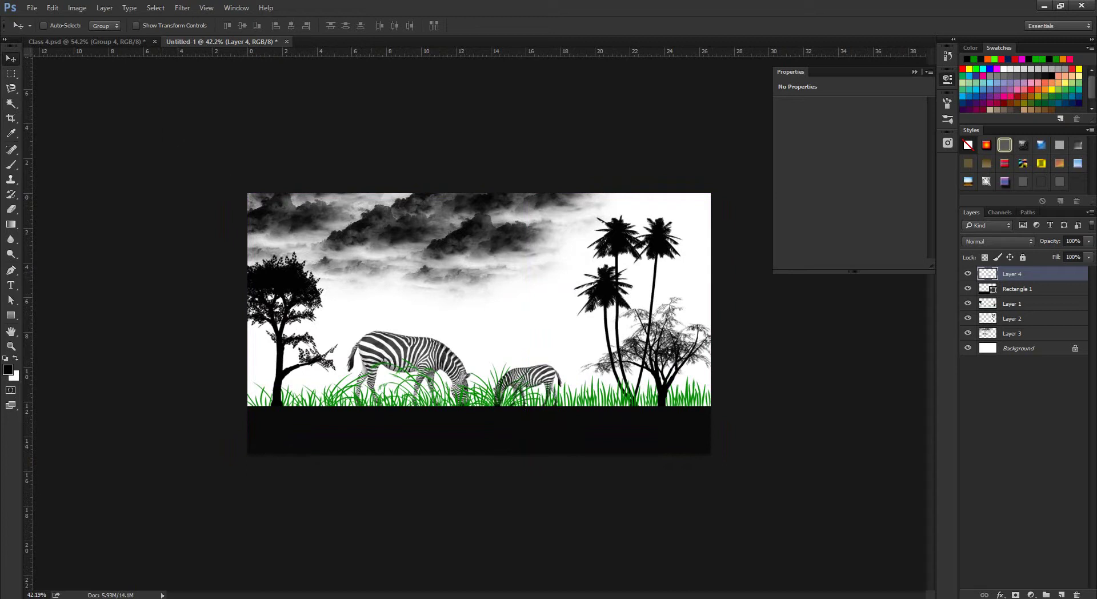
click(122, 549)
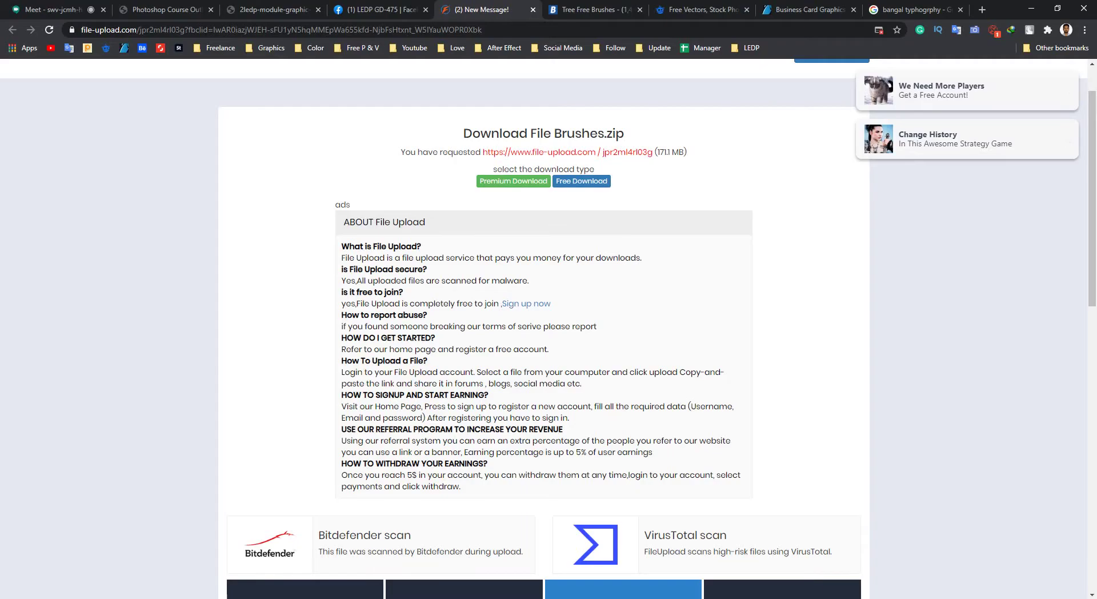
key(ctrl+Tab)
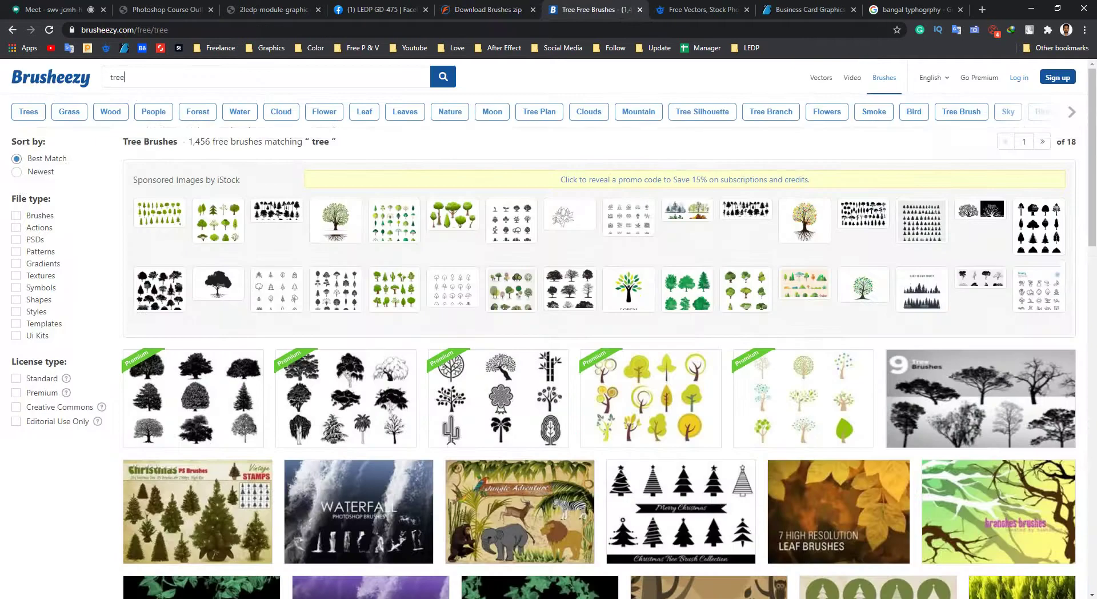
scroll(599, 360, down, 5)
scroll(598, 360, up, 5)
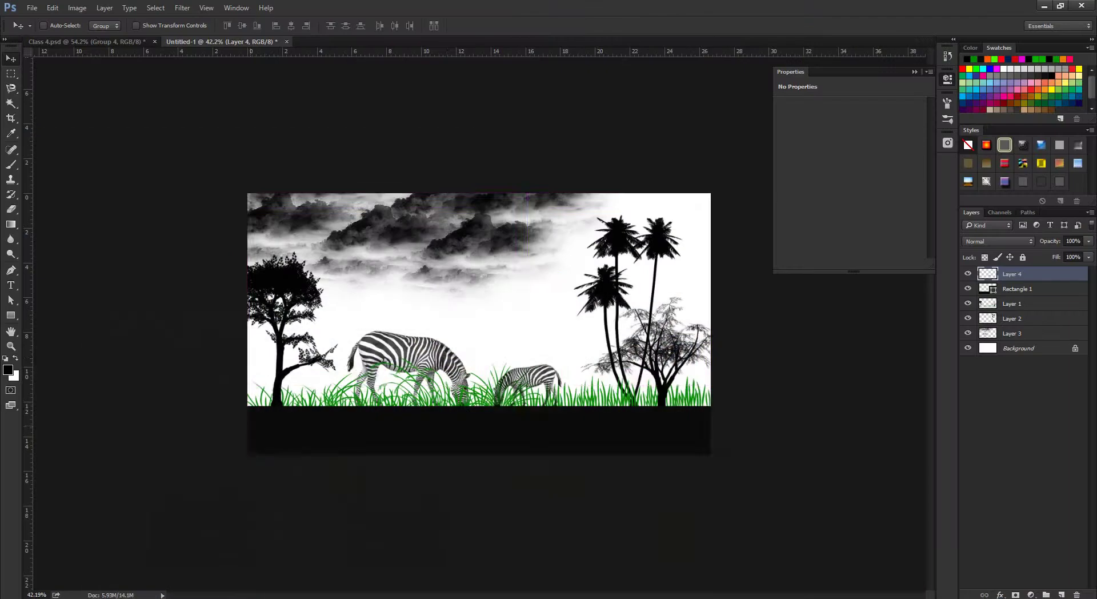
Collapse Photoshop's Properties panel and bring Chrome's Brushes.zip download page forward.
scroll(479, 323, down, 1)
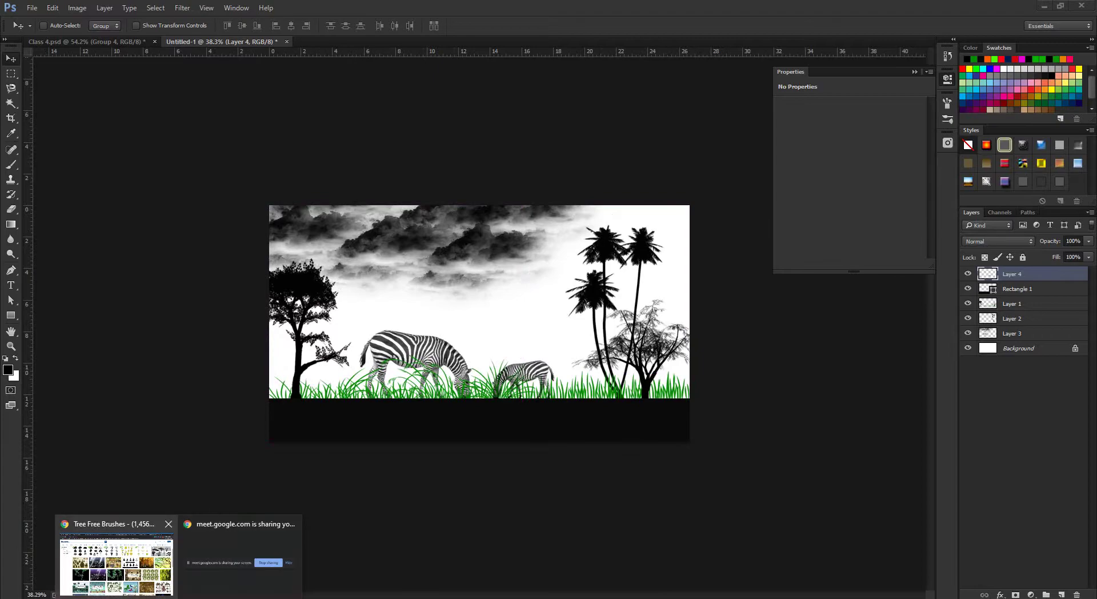
click(122, 557)
key(ctrl+shift+Tab)
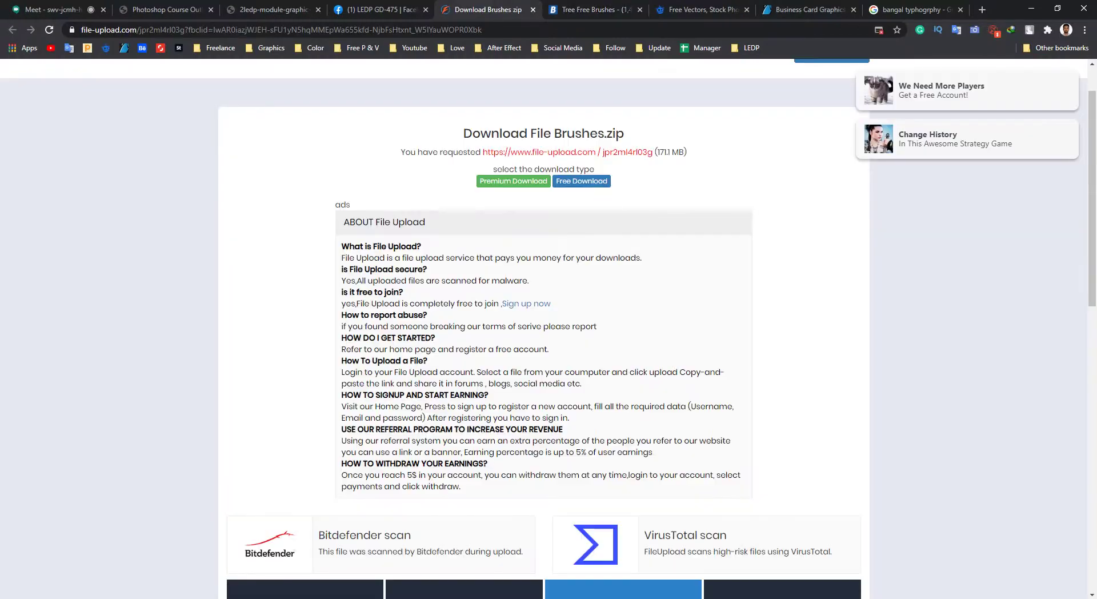
click(1031, 8)
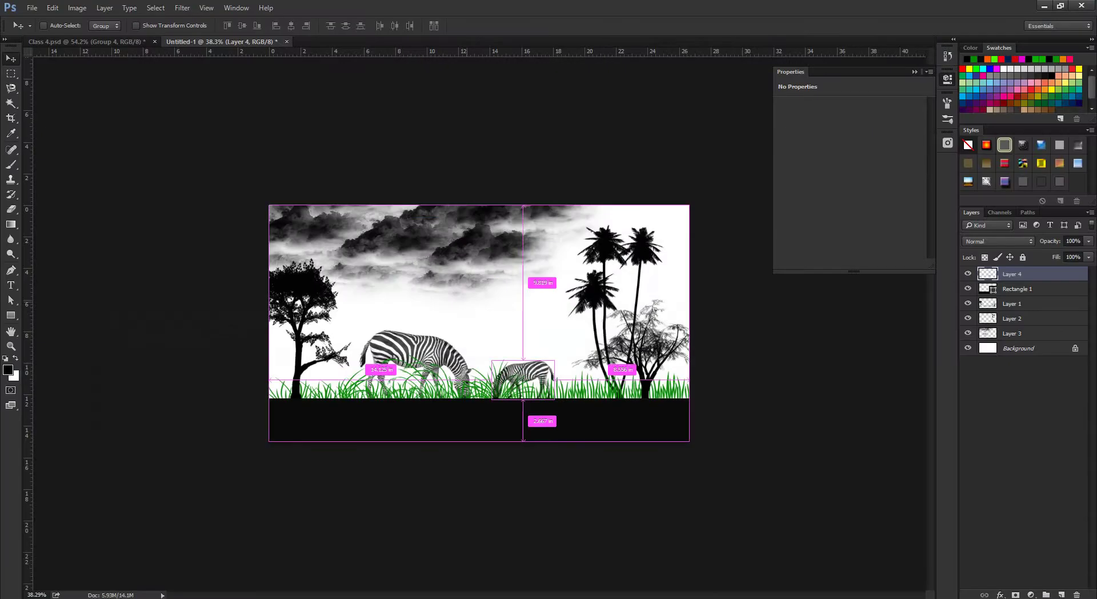
scroll(479, 323, up, 3)
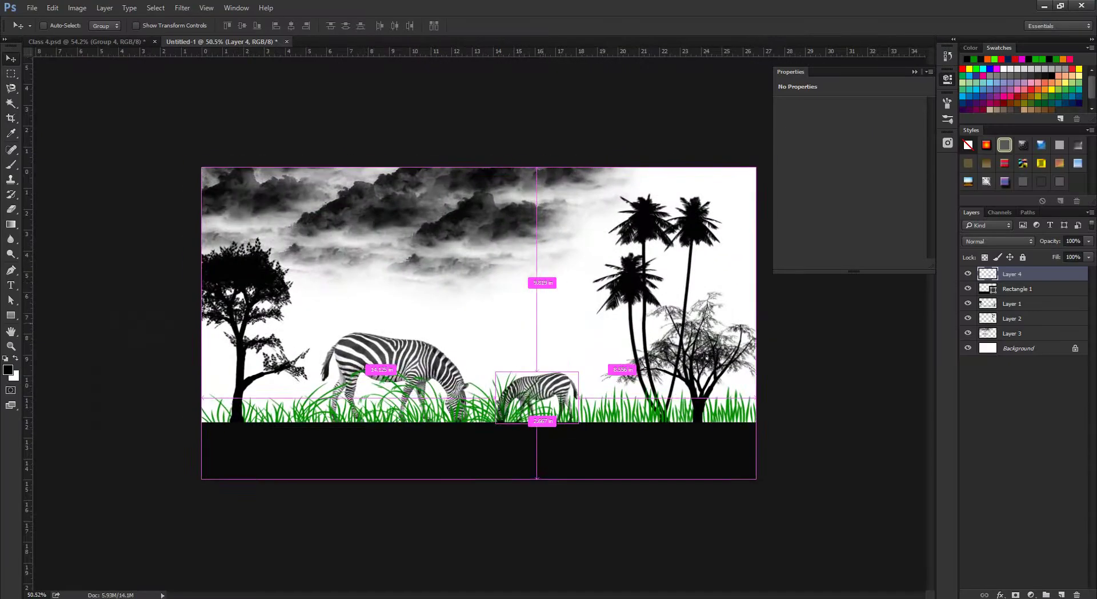
click(915, 72)
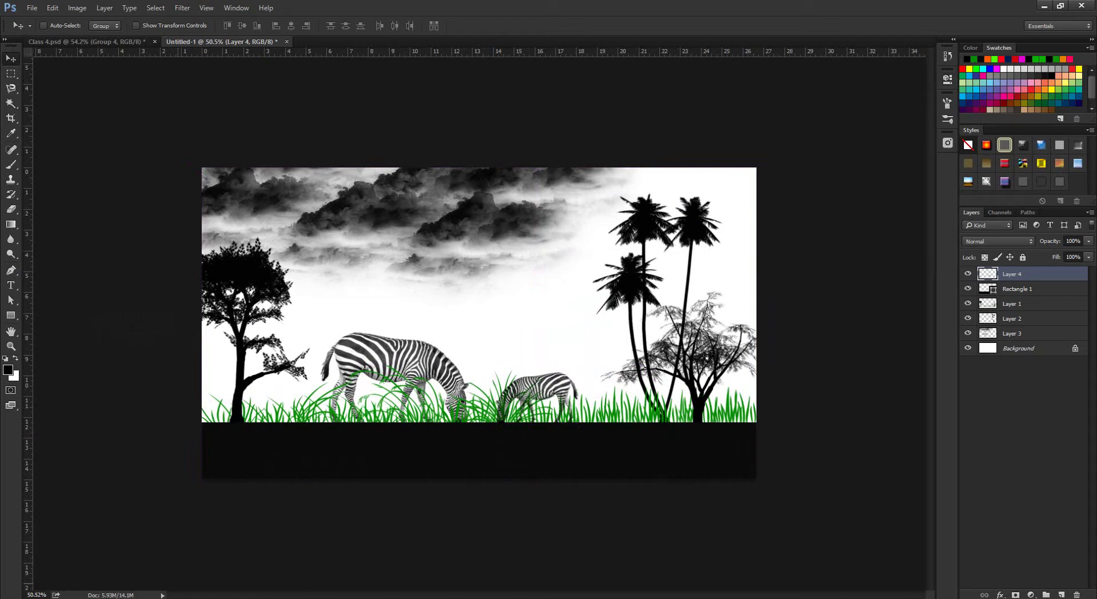
click(114, 557)
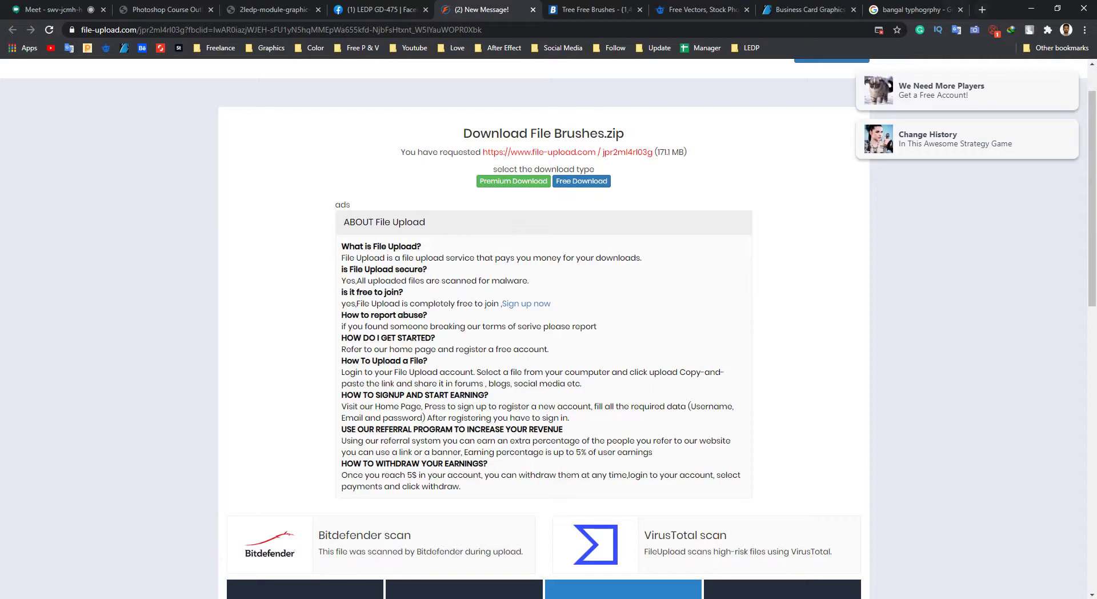
Search Google Images for 'photoshop brushes work sample'.
click(914, 9)
triple_click(133, 83)
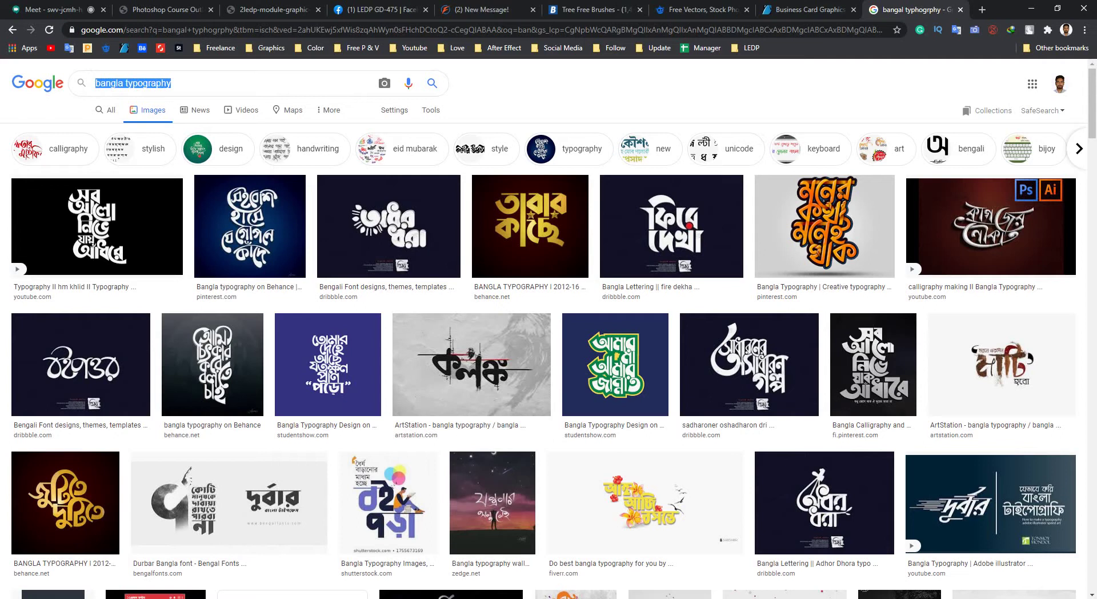
text(photo)
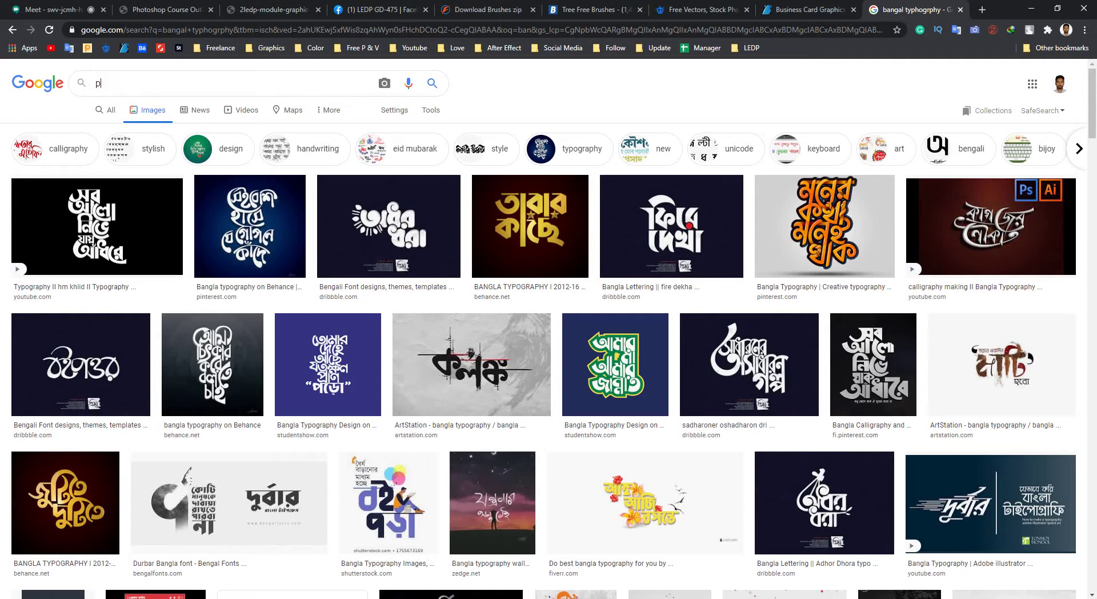
key(Down)
key(Return)
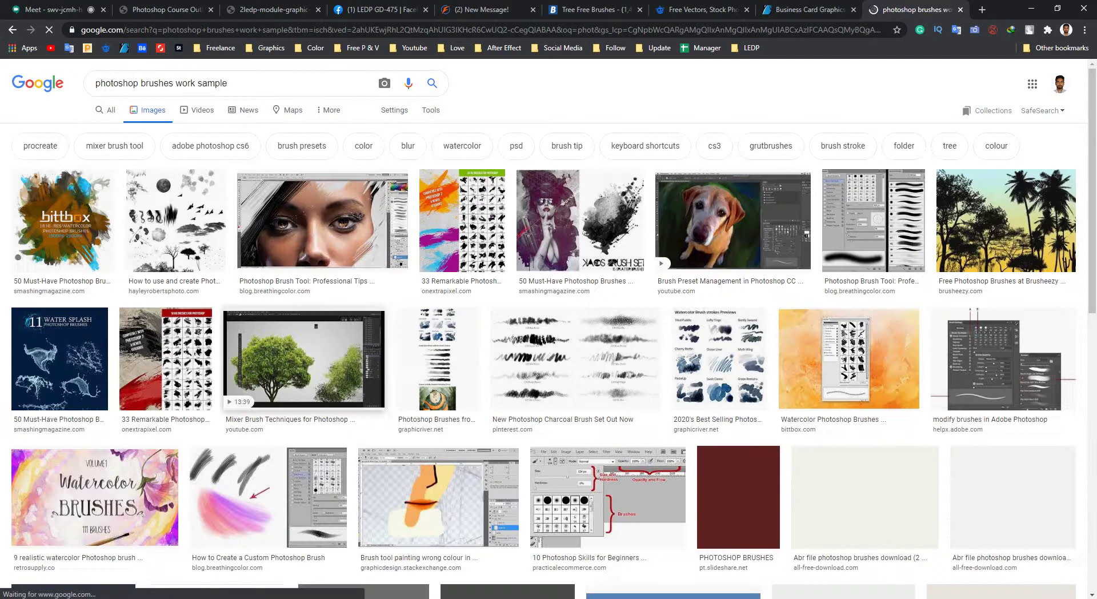
Preview the Tree Master Pack result, then open the hand-drawn floral Abr brushes result.
scroll(271, 178, down, 10)
scroll(271, 177, up, 1)
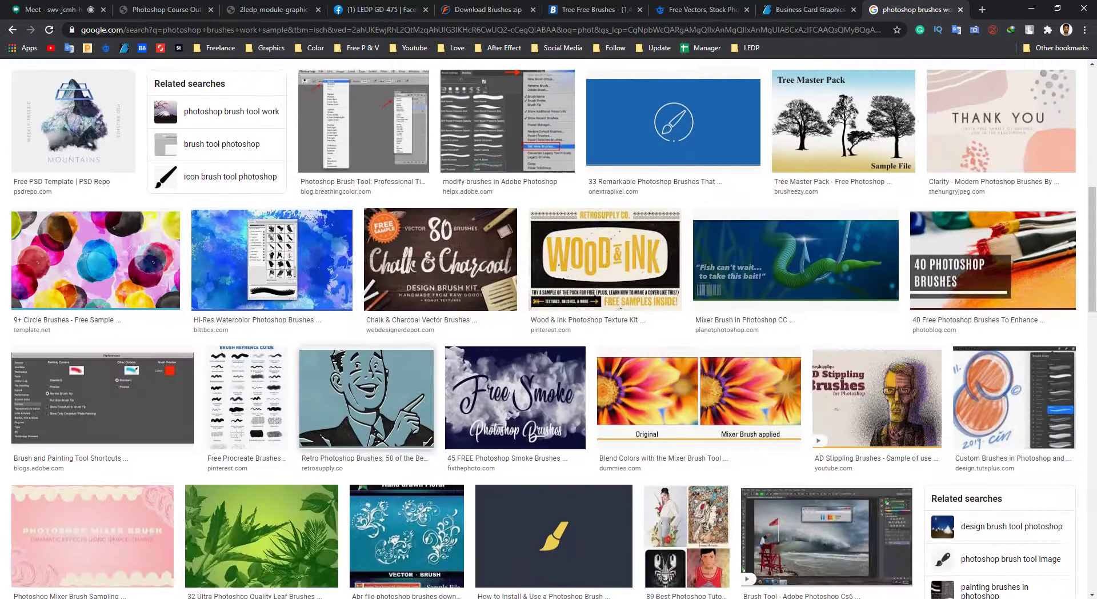
click(844, 120)
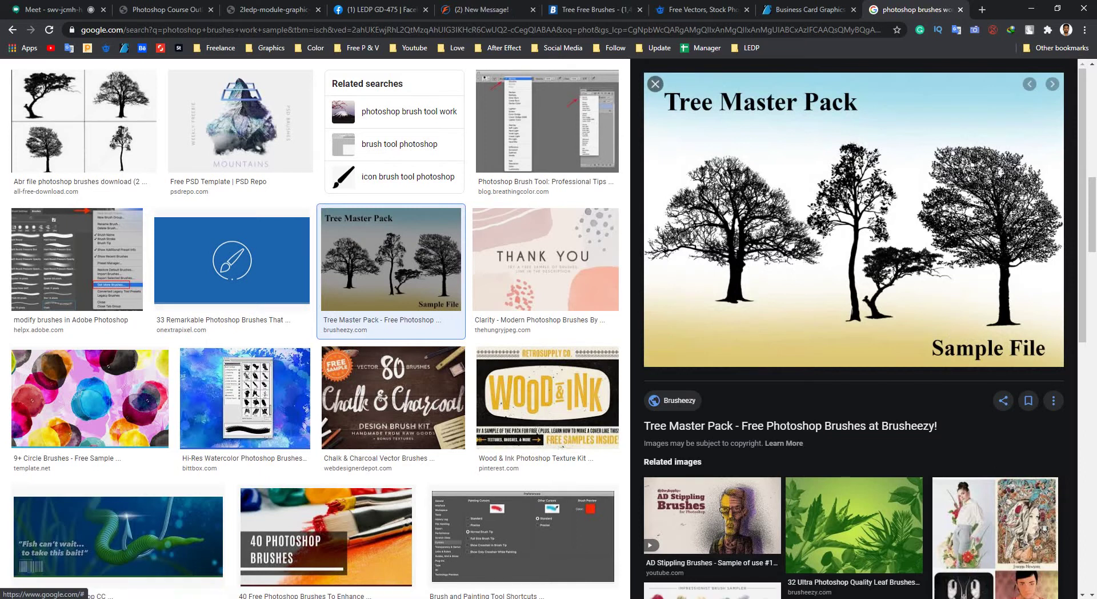
key(Escape)
scroll(549, 329, down, 7)
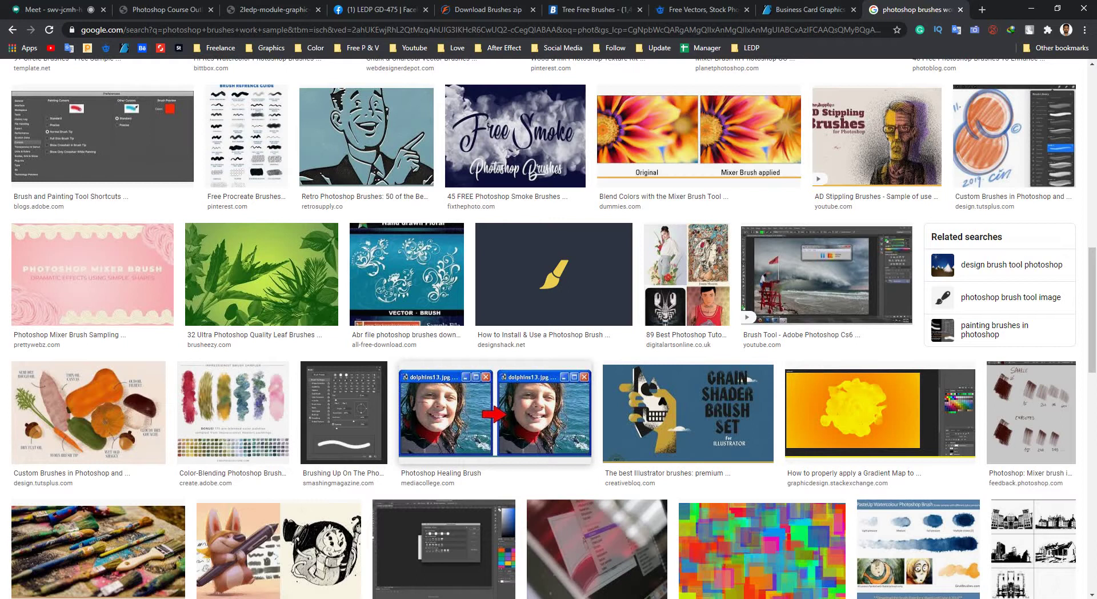
click(406, 274)
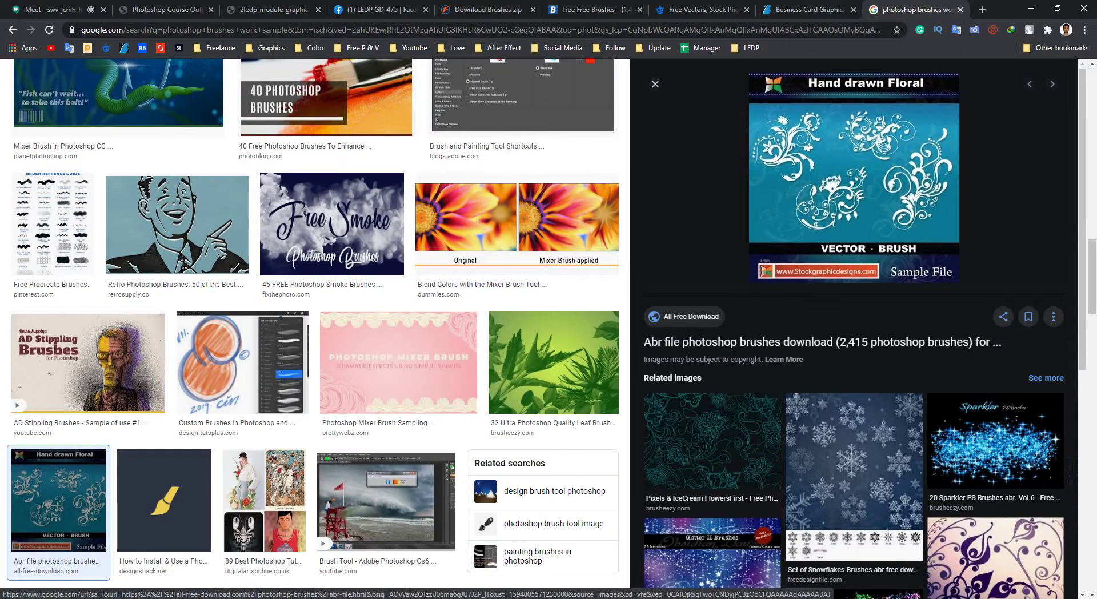
Back in Photoshop, create a new blank white document with default settings.
click(1031, 8)
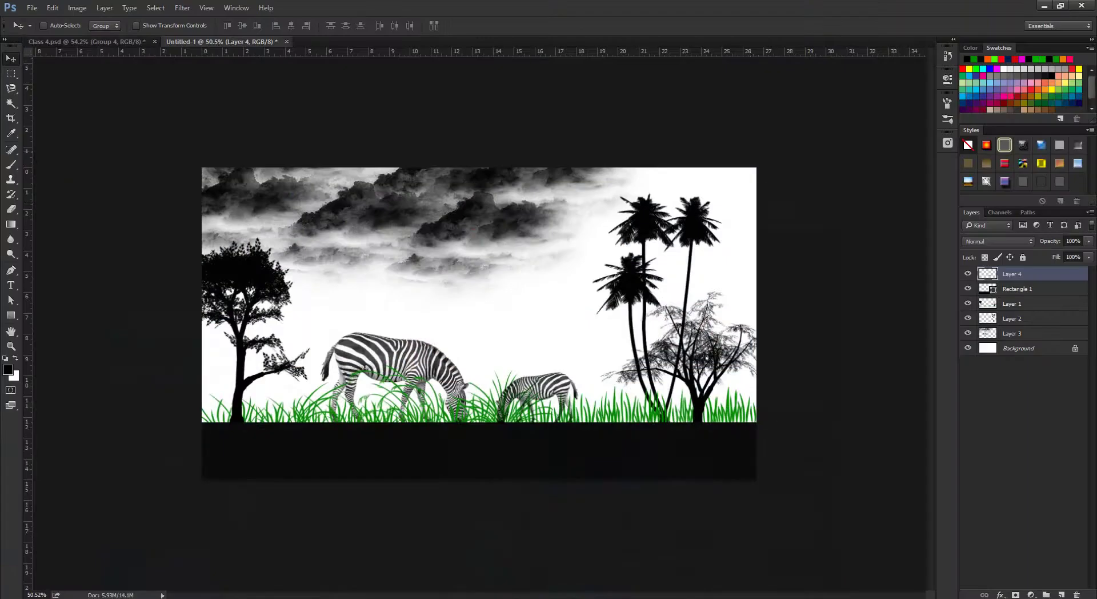
key(alt+f)
key(Return)
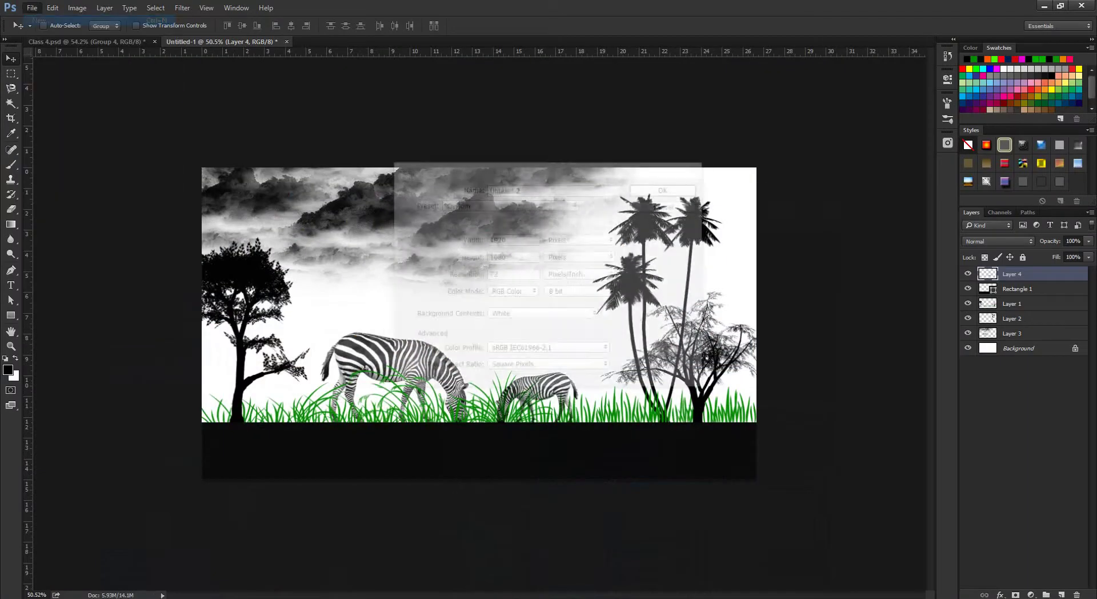
key(Return)
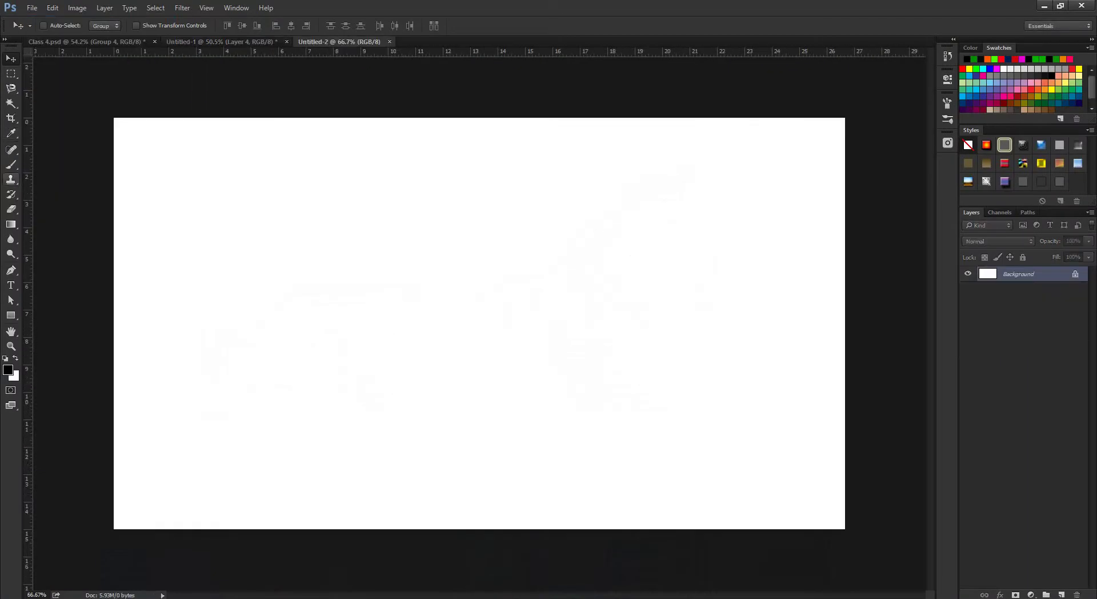
Load 148-floral_brushes_by_physicalmagic.abr and select floral brush 442 for the Brush tool.
key(r)
key(b)
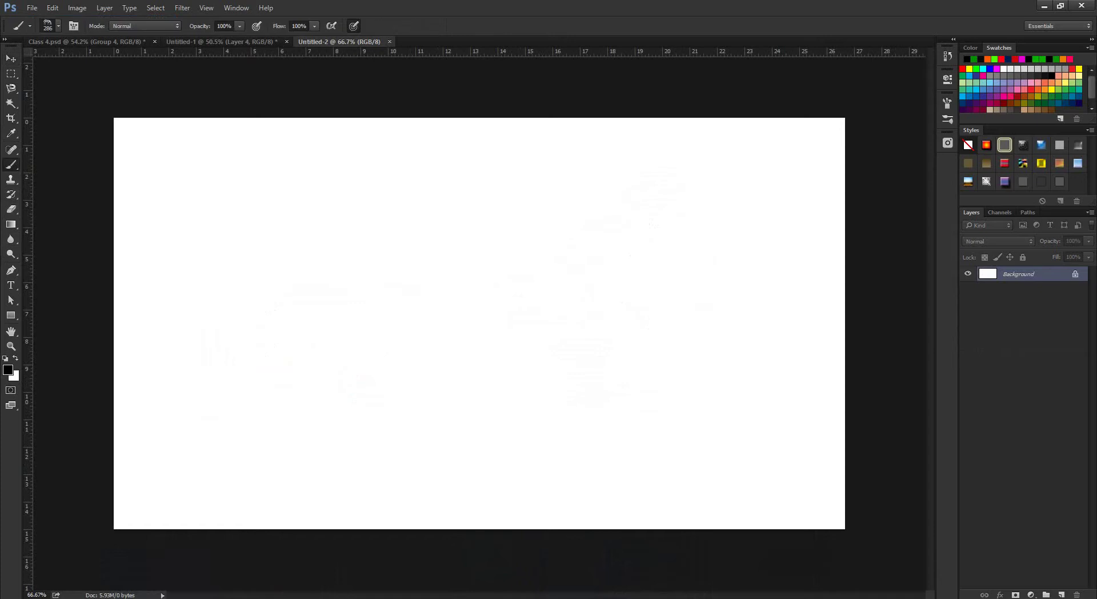
click(58, 25)
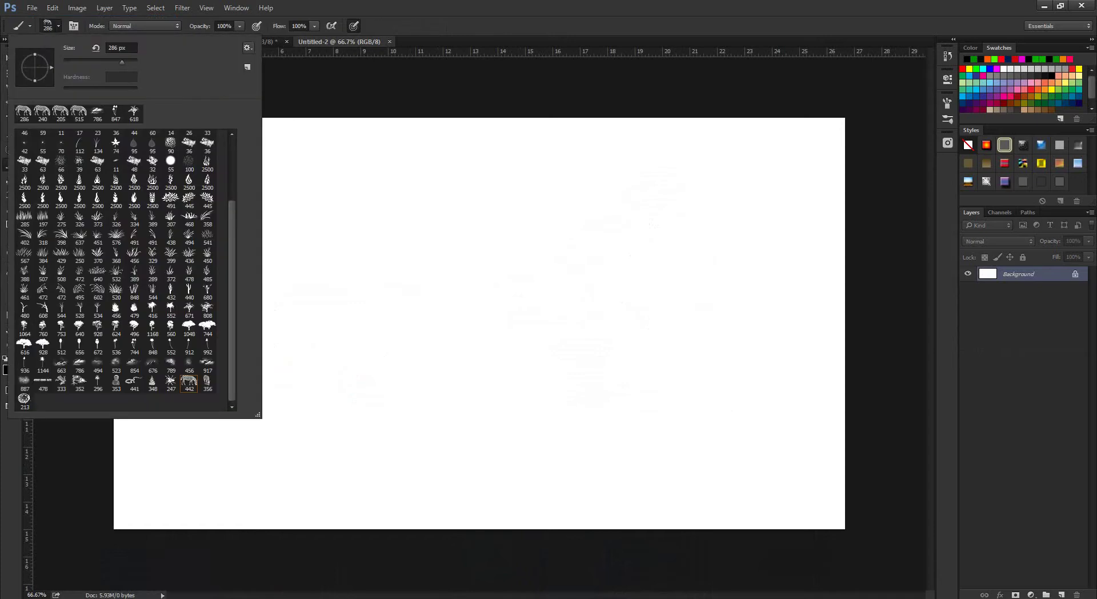
click(248, 48)
click(286, 217)
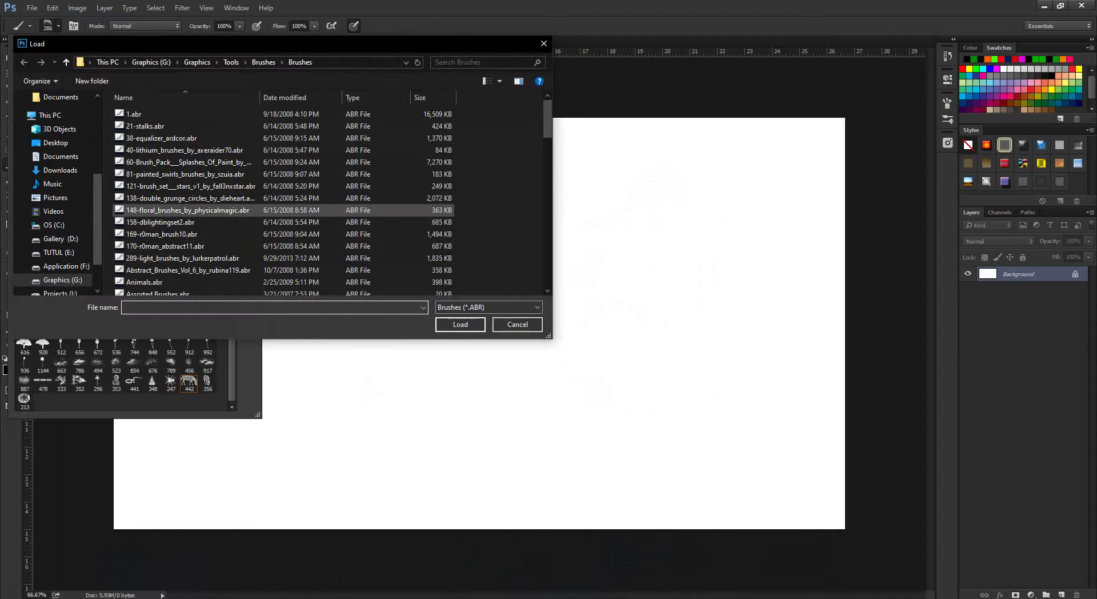
double_click(188, 210)
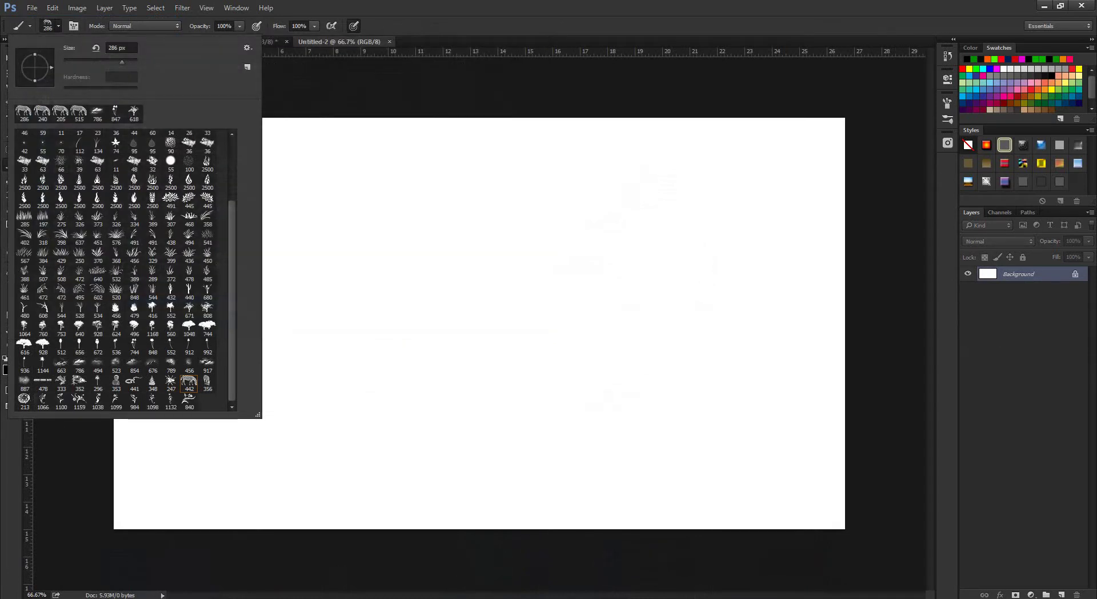
click(189, 381)
key(Return)
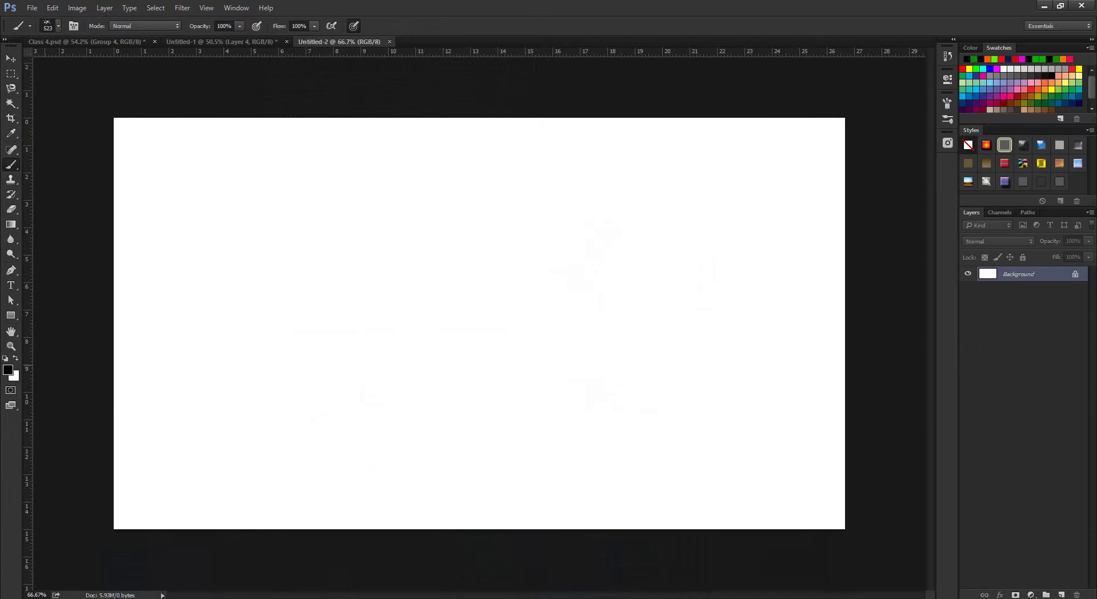
Set the foreground colour to pure red and stamp a floral sprig on the canvas.
click(8, 369)
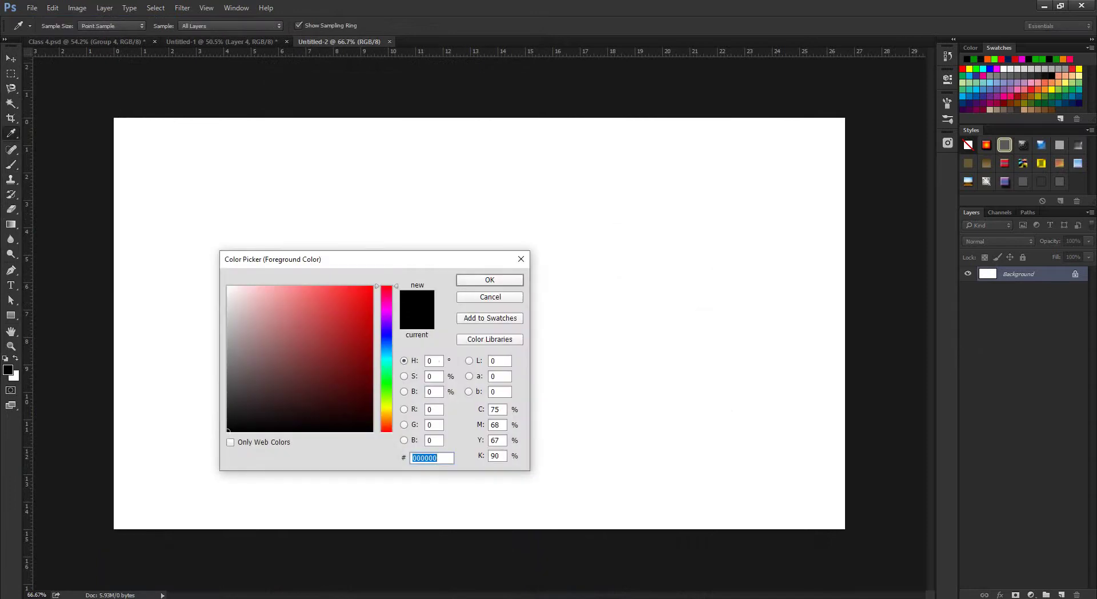
key(Return)
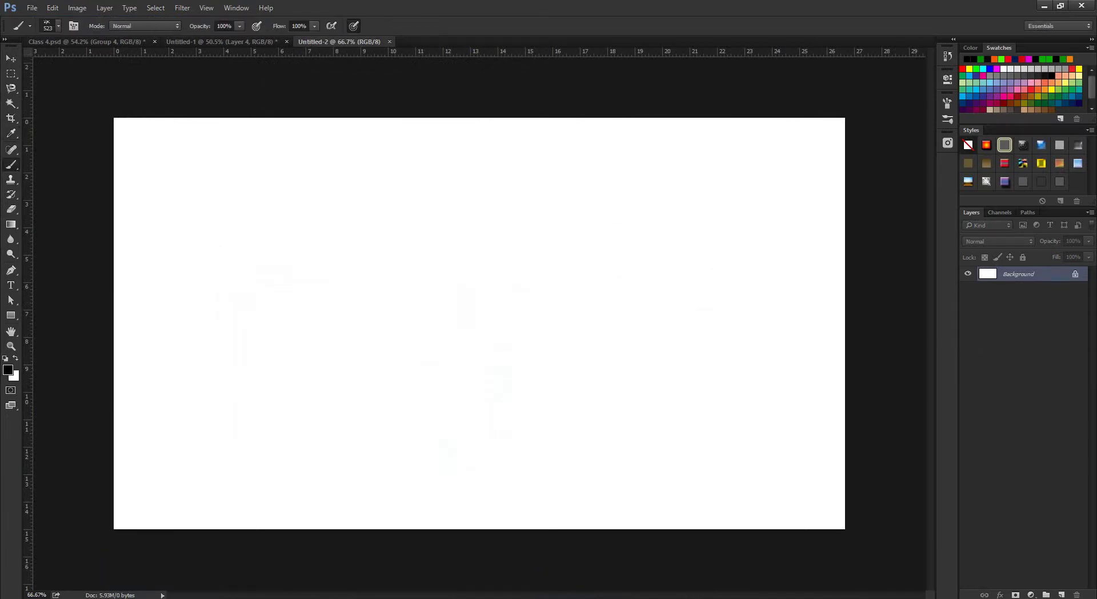
click(8, 369)
click(371, 288)
click(502, 279)
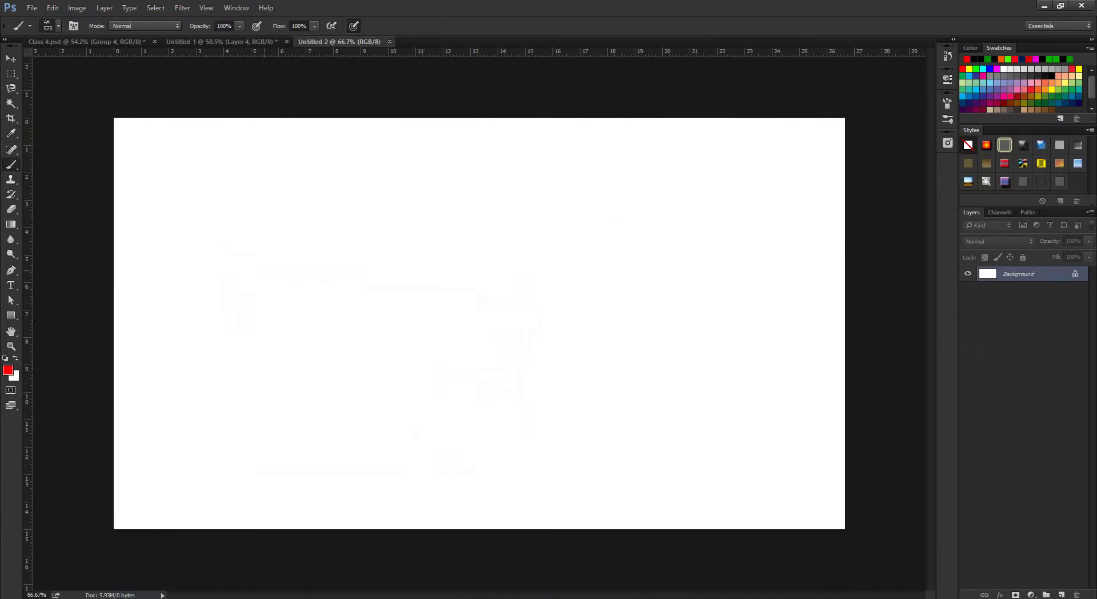
click(271, 266)
key(bracketleft)
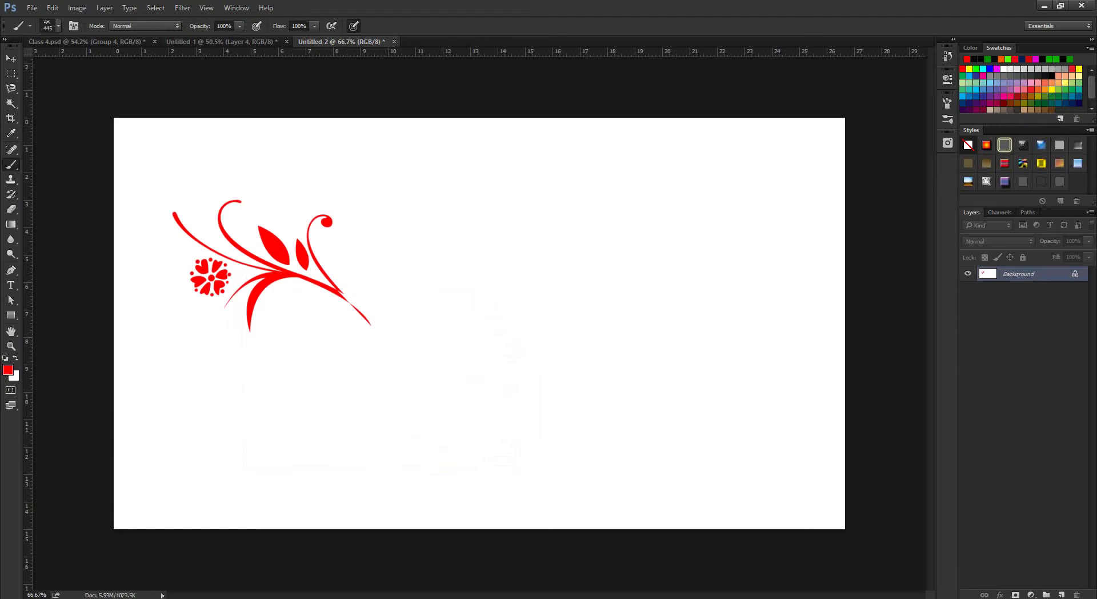
On a new layer, stamp a second sprig, flip it horizontally, and move it beside the first.
click(1062, 594)
click(474, 336)
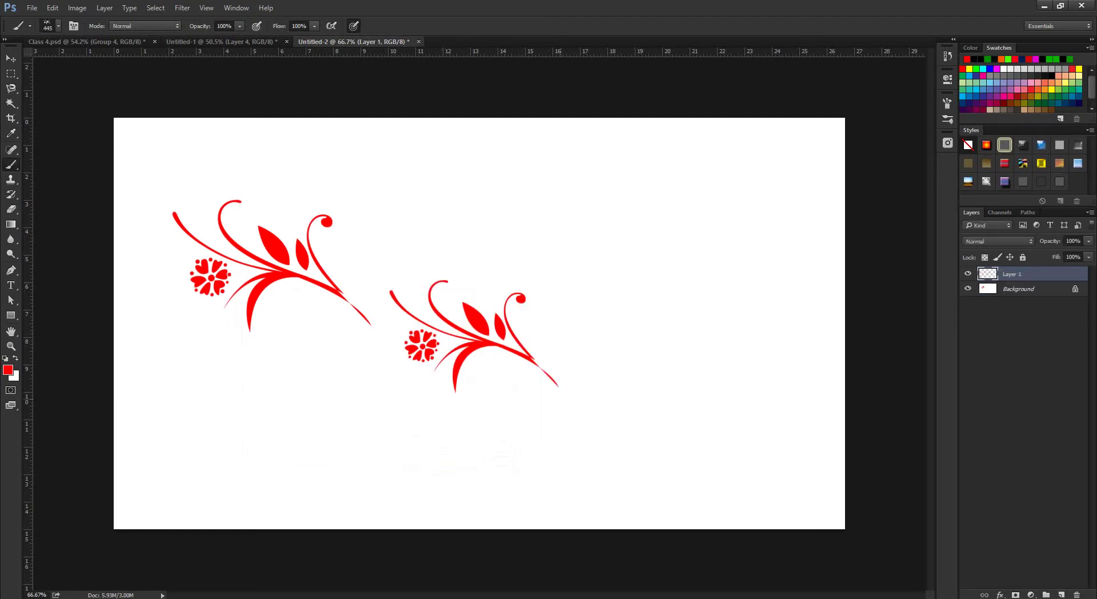
key(ctrl+t)
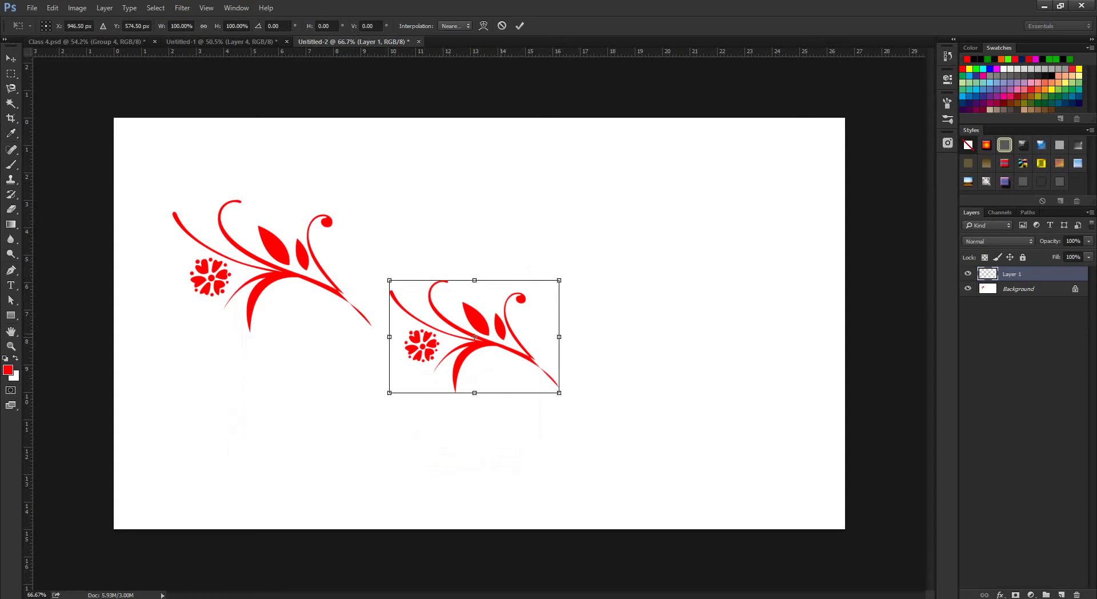
right_click(510, 320)
click(548, 469)
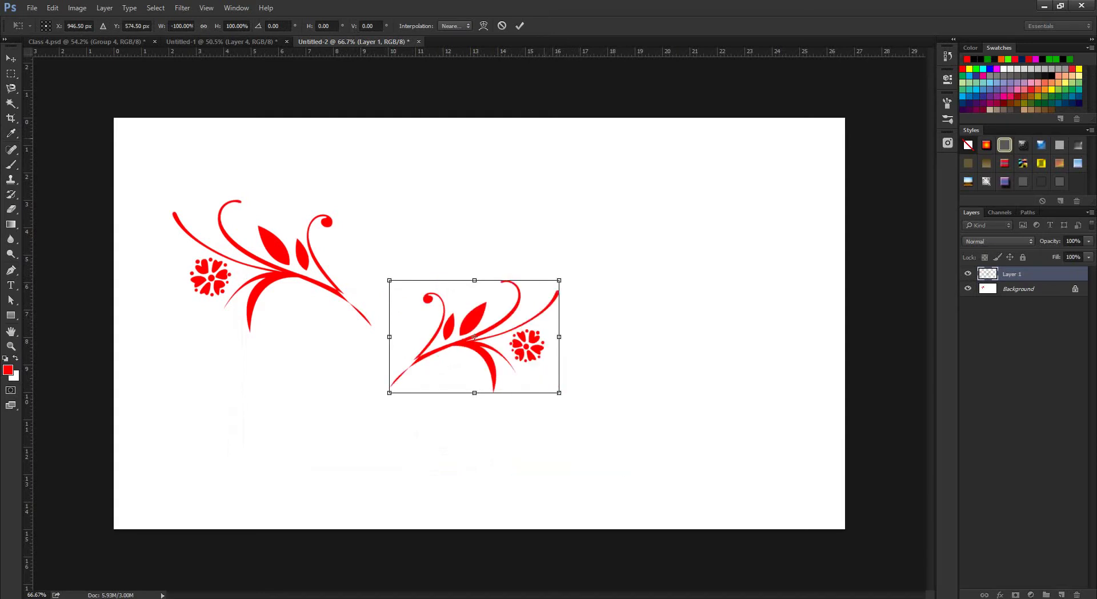
click(520, 26)
key(b)
key(v)
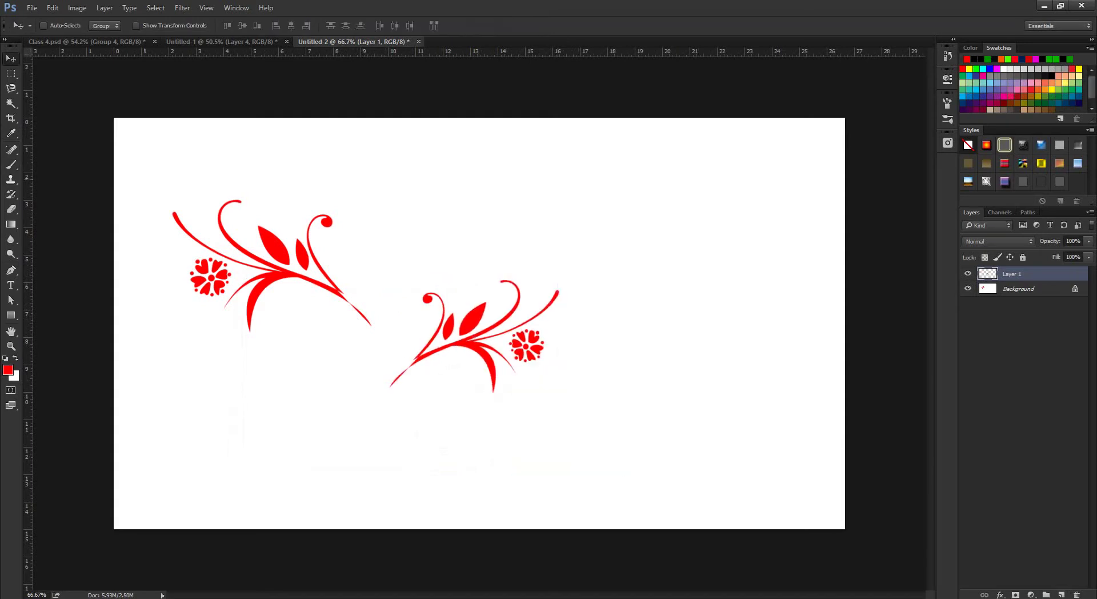
drag(460, 304, 390, 233)
scroll(466, 315, down, 5)
scroll(466, 314, up, 6)
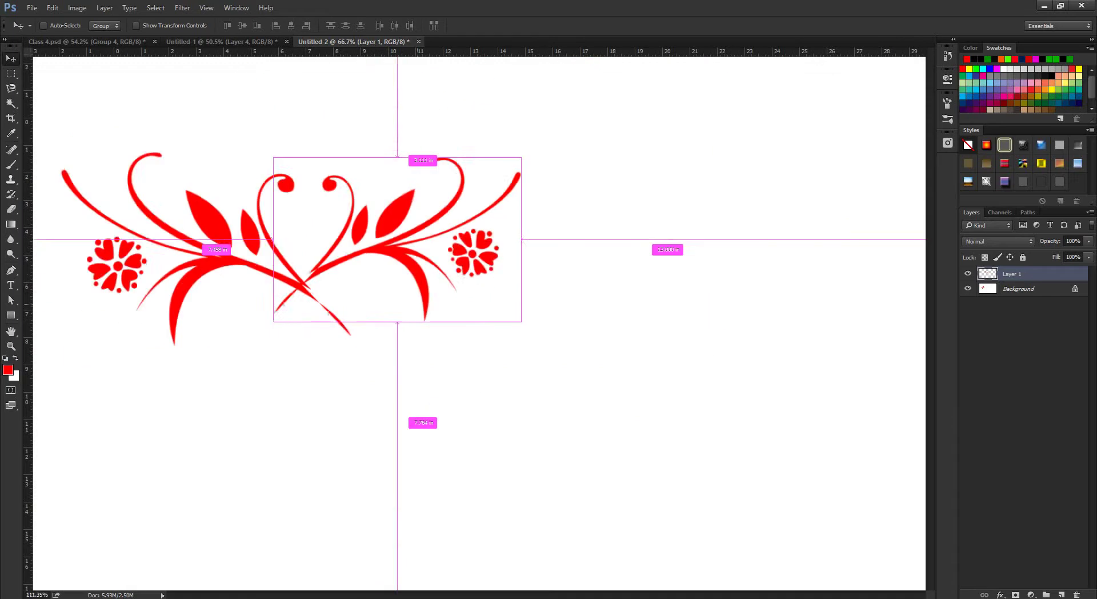
scroll(466, 315, down, 3)
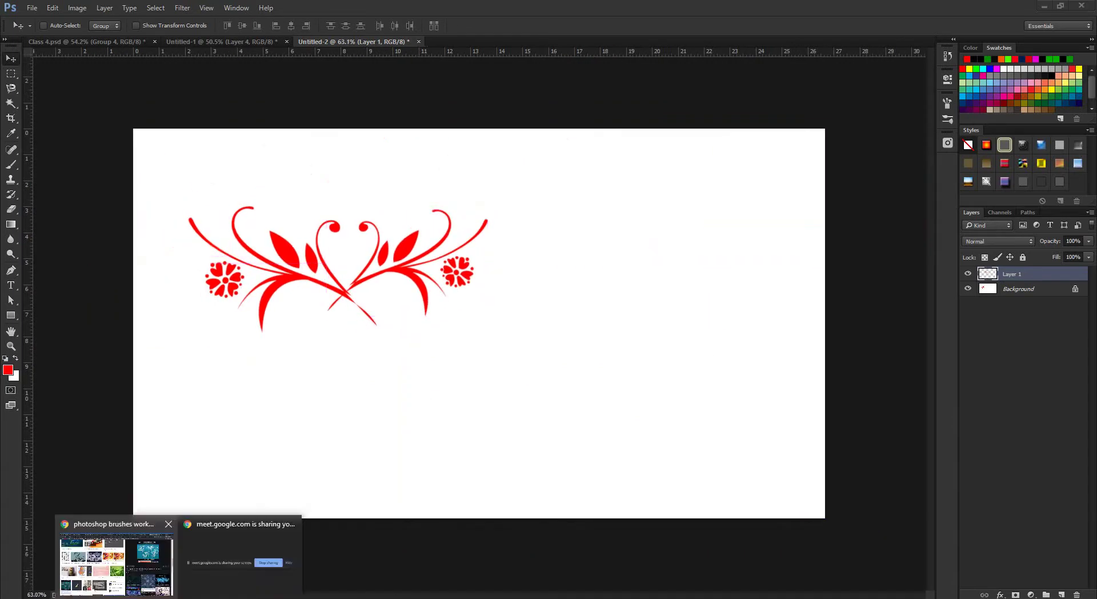
In Chrome, preview the FlowersFirst brush image result and close it again.
click(109, 554)
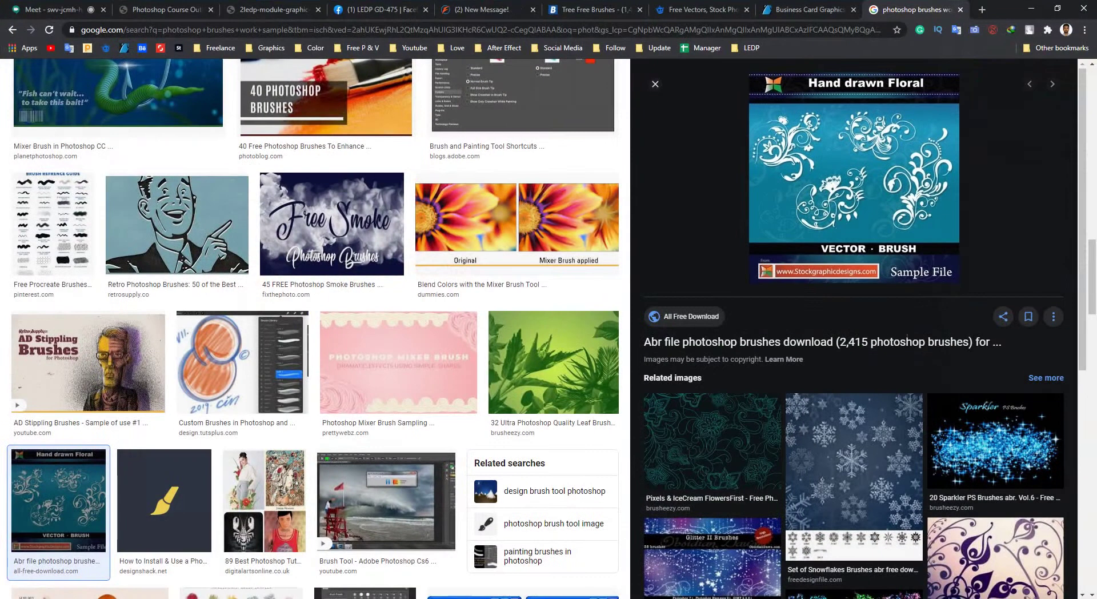
scroll(712, 342, down, 3)
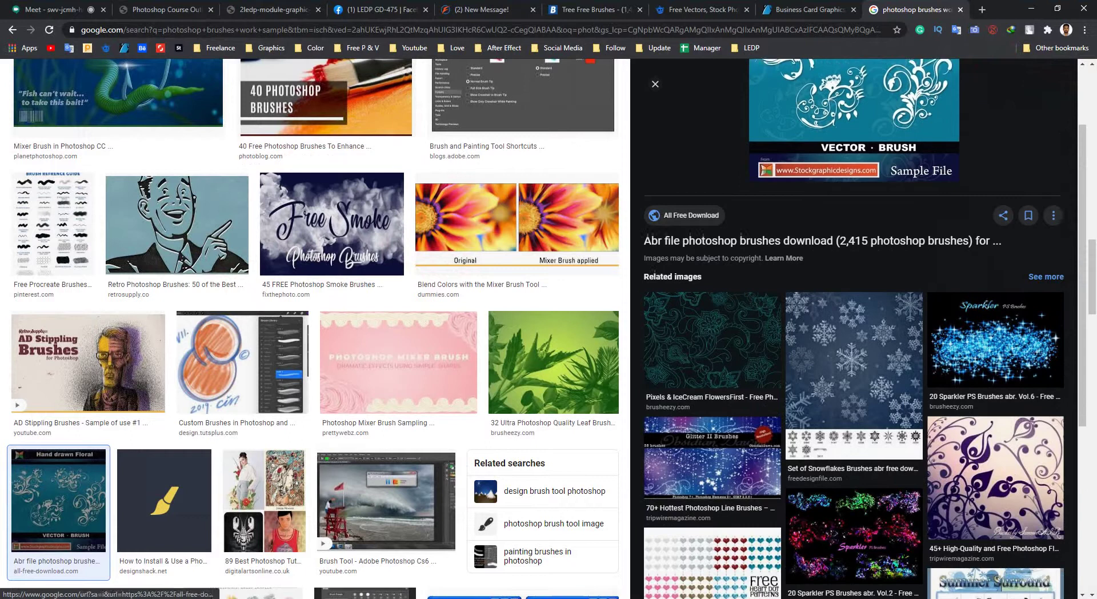
click(712, 325)
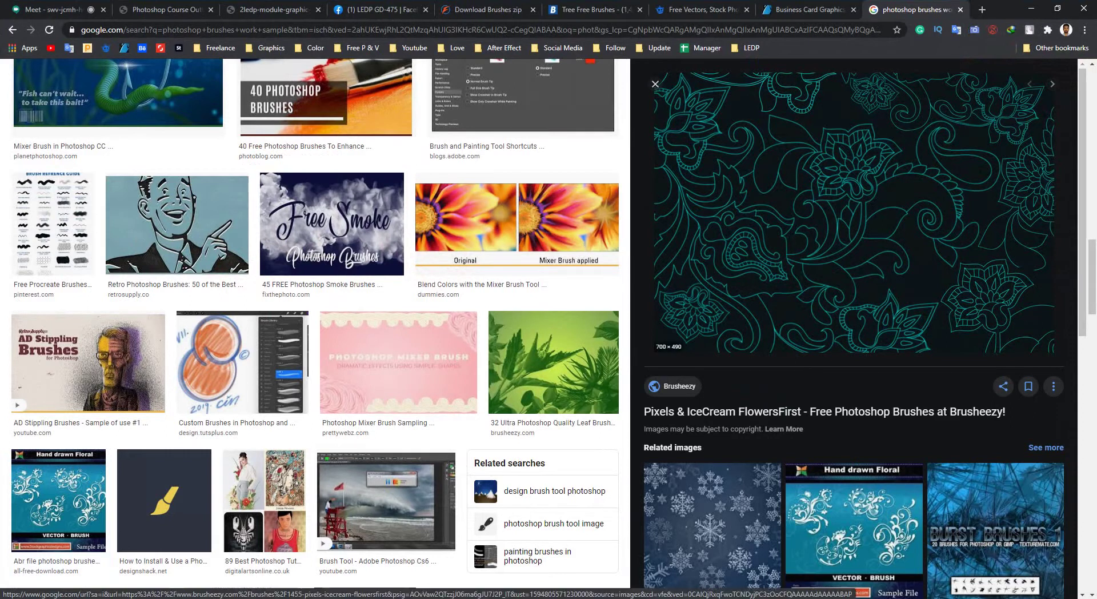
key(Escape)
scroll(539, 329, up, 4)
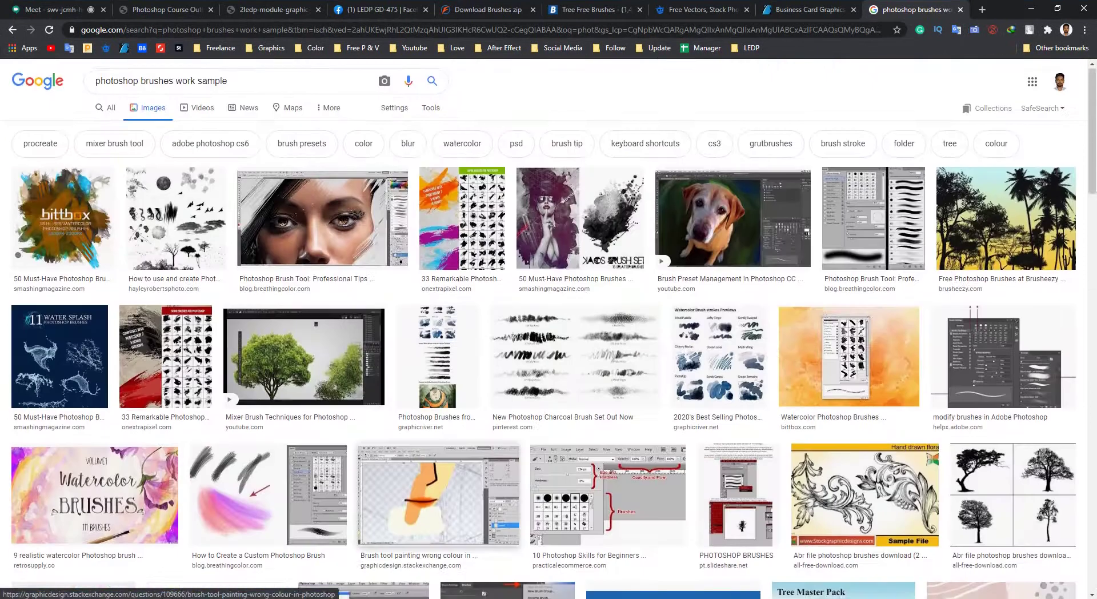
Change the image search to 'photoshop brush sample' and run it.
click(174, 83)
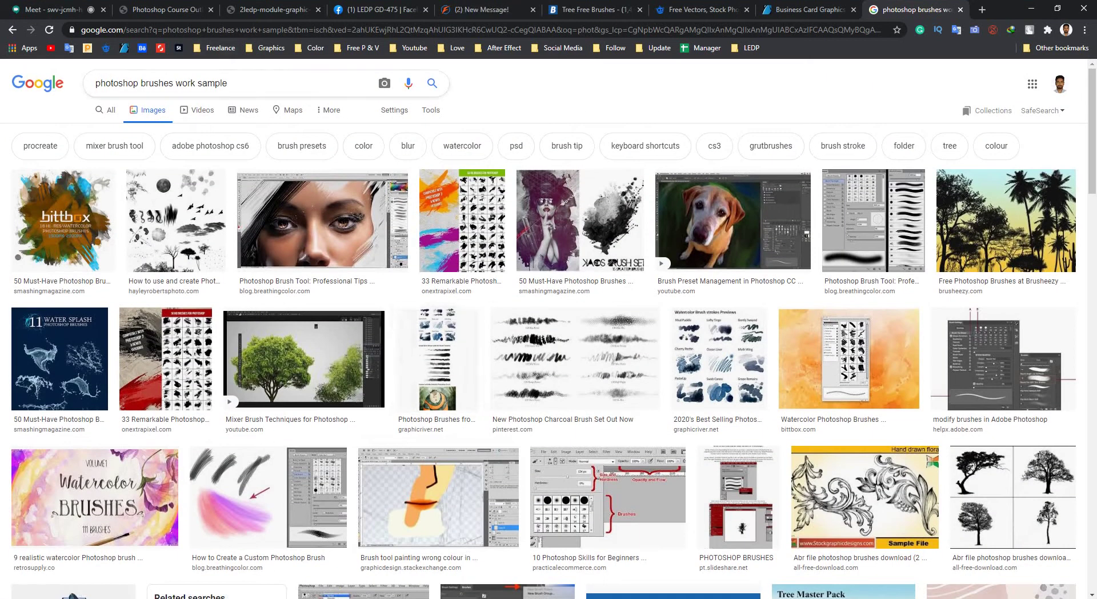
key(BackSpace)
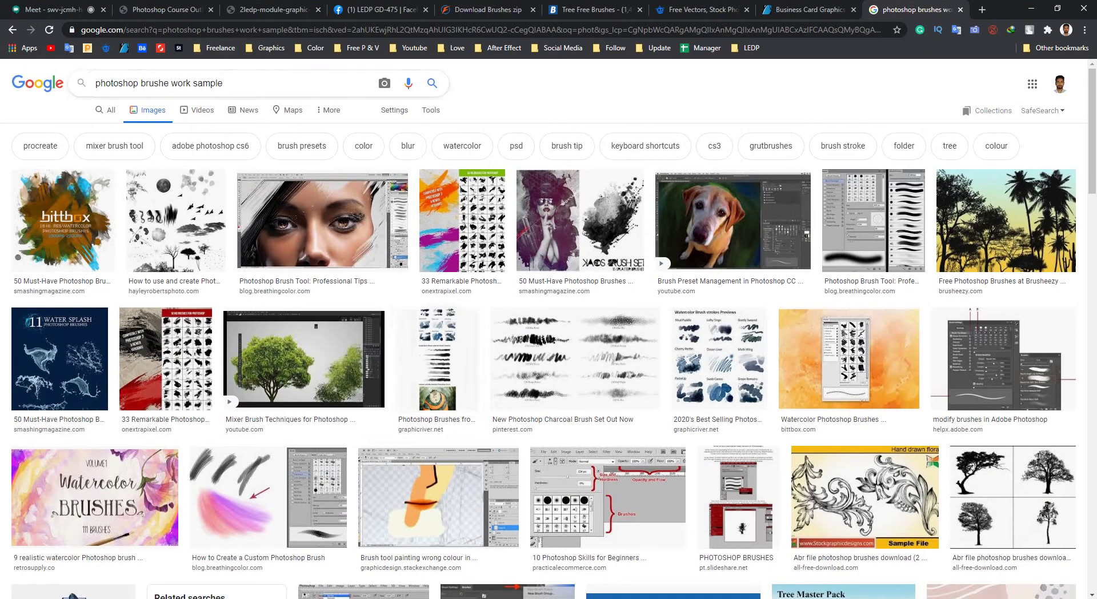
key(BackSpace)
key(BackSpace)
key(BackSpace)
key(BackSpace)
key(BackSpace)
key(Return)
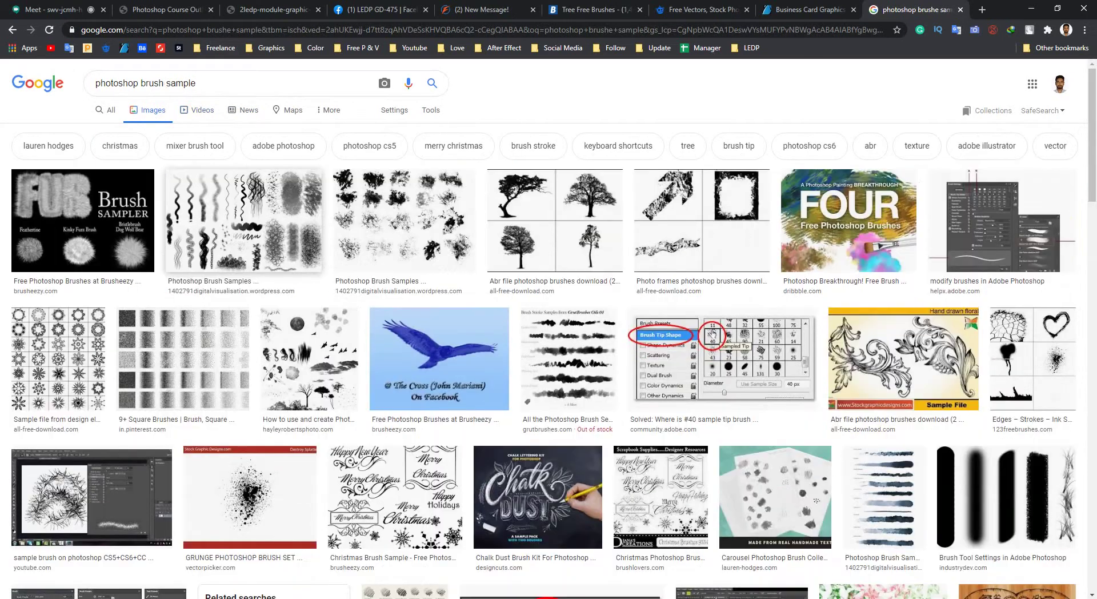
scroll(228, 257, down, 10)
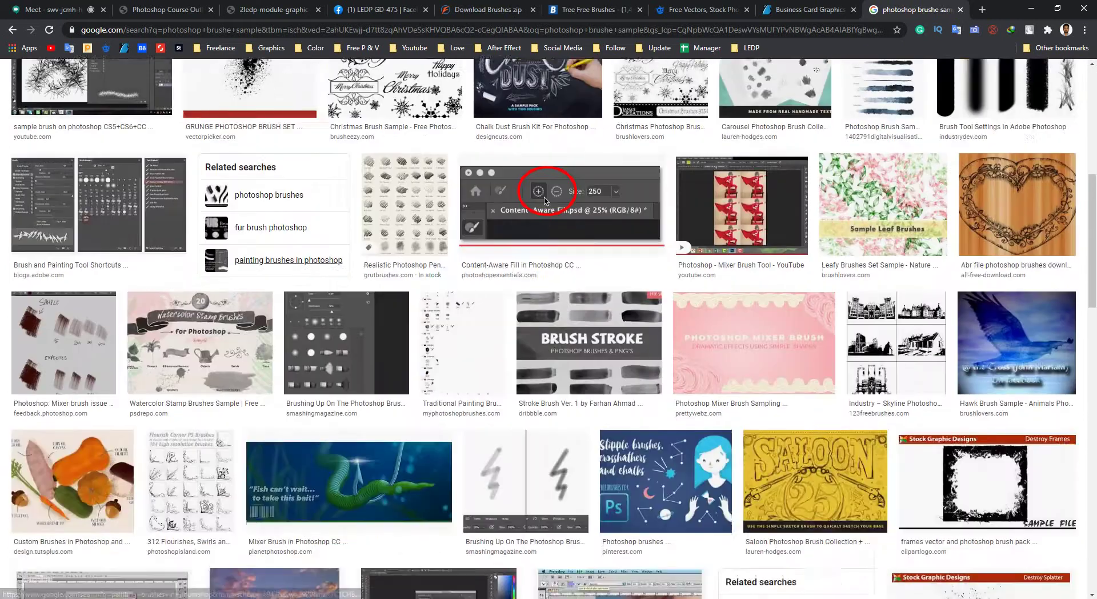
scroll(545, 61, down, 3)
scroll(544, 61, up, 15)
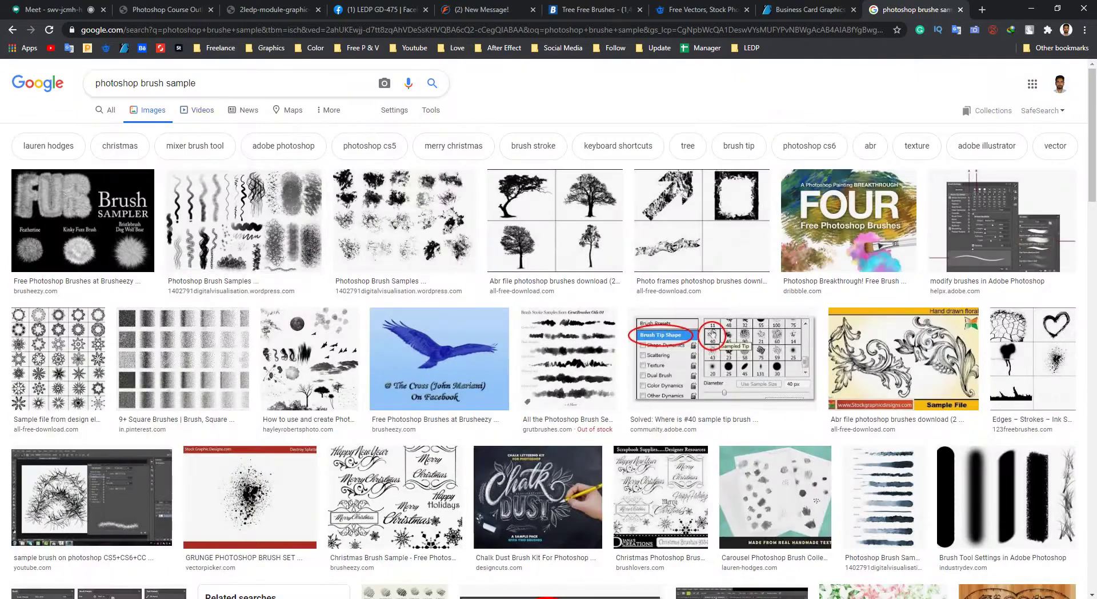
Search for 'photoshop brush work' and preview the creative brush tutorial video result.
click(196, 83)
key(BackSpace)
key(BackSpace)
key(BackSpace)
key(BackSpace)
key(BackSpace)
key(BackSpace)
key(BackSpace)
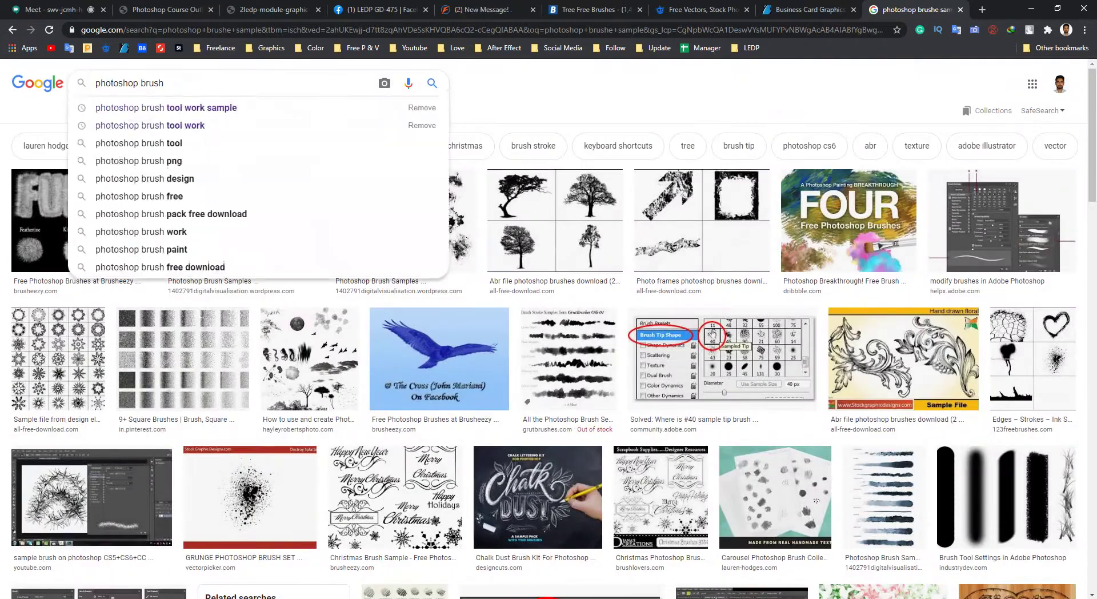
text(work)
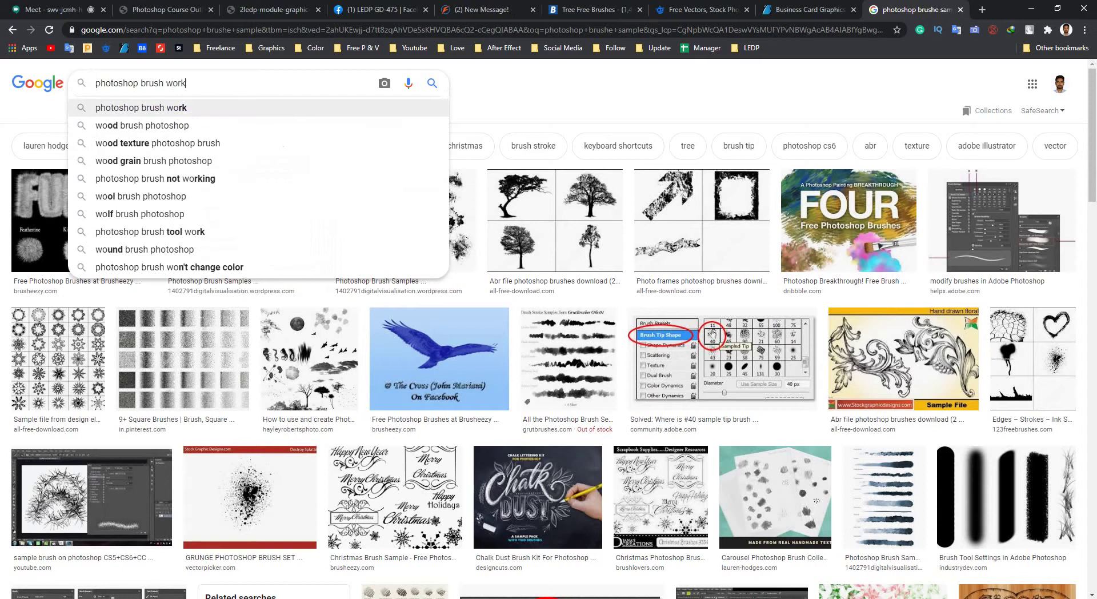
key(Return)
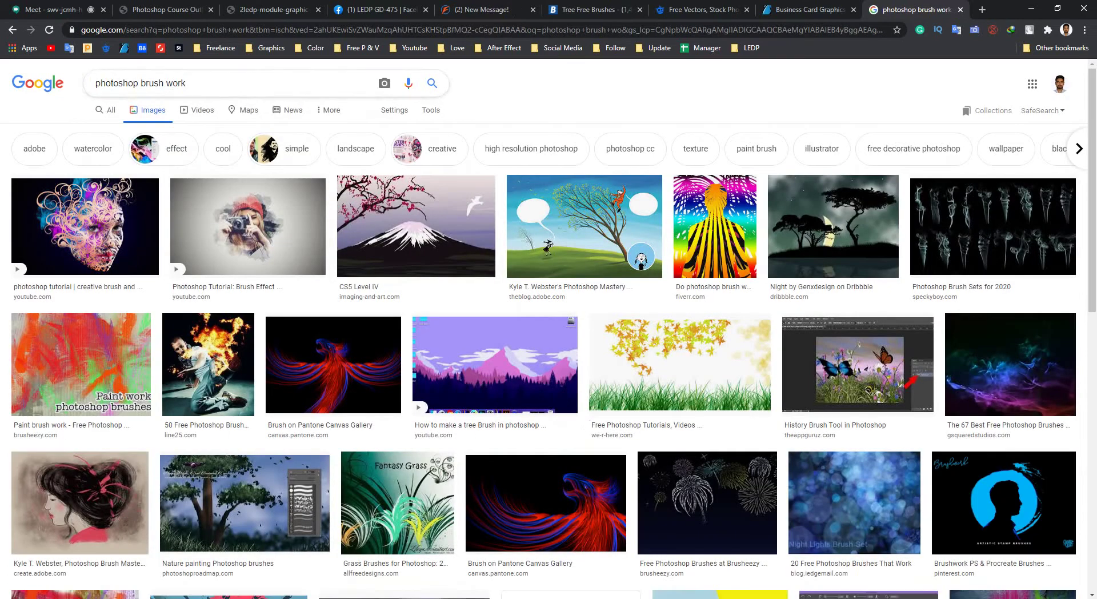
scroll(343, 251, down, 2)
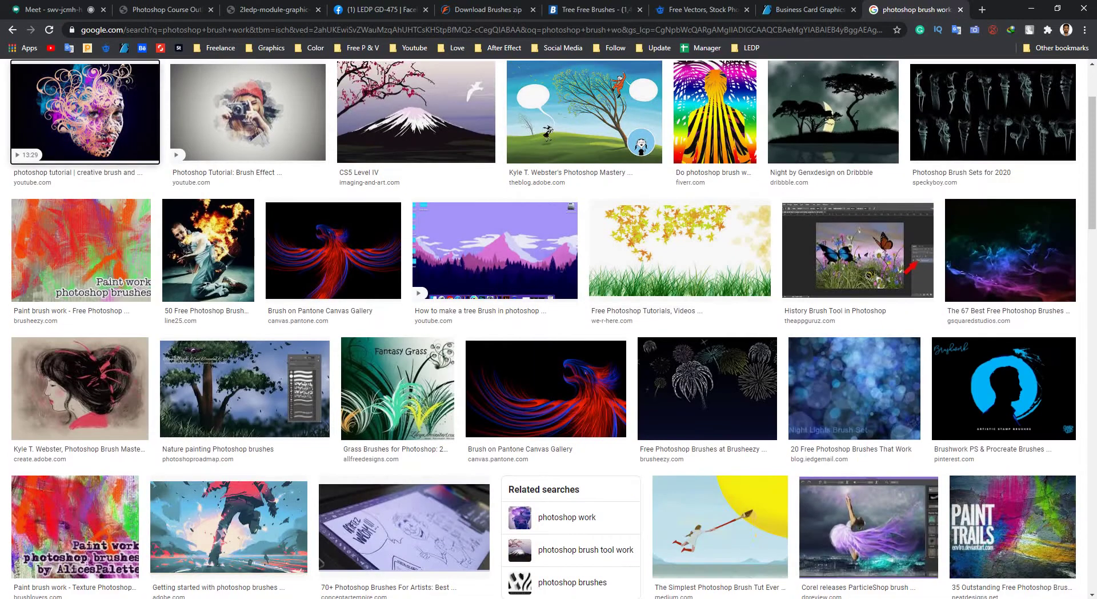
click(84, 112)
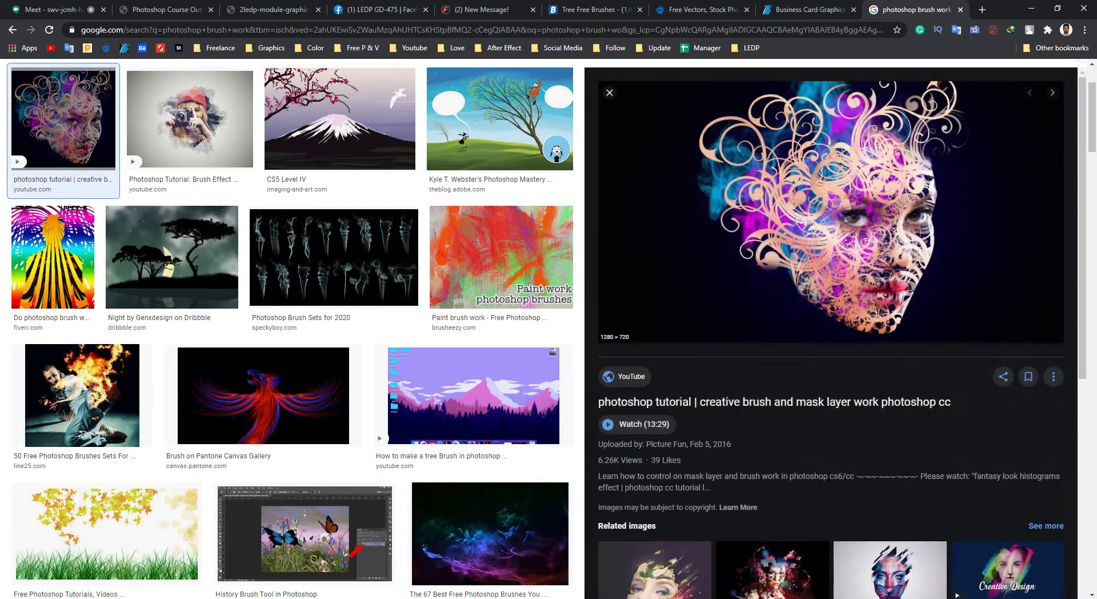
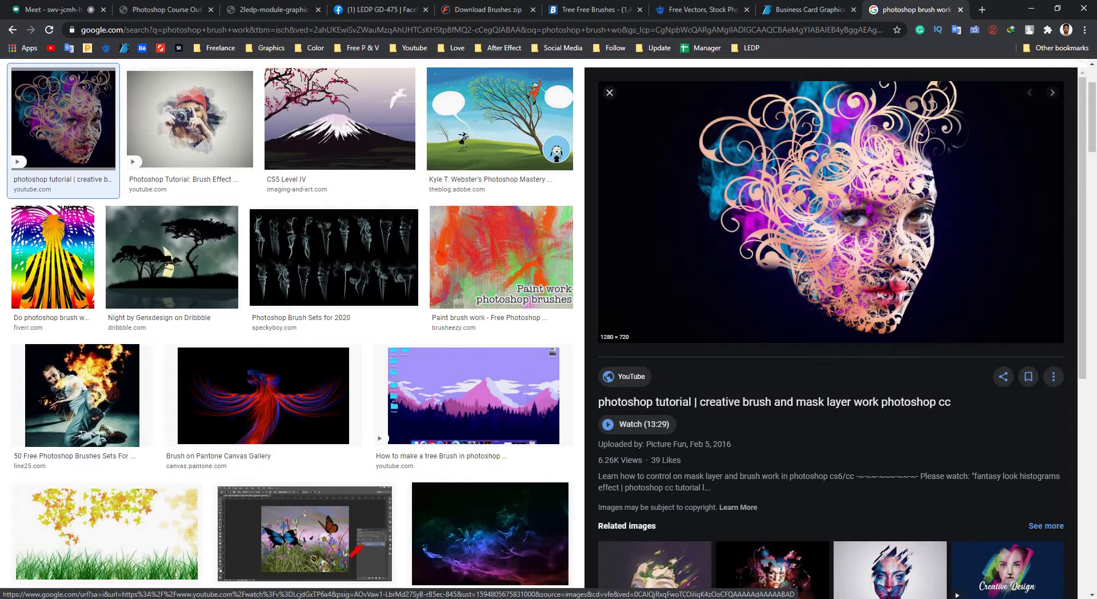
Browse the 'photoshop brush work' image results, previewing the Brush on Pantone Canvas Gallery image.
scroll(83, 540, up, 2)
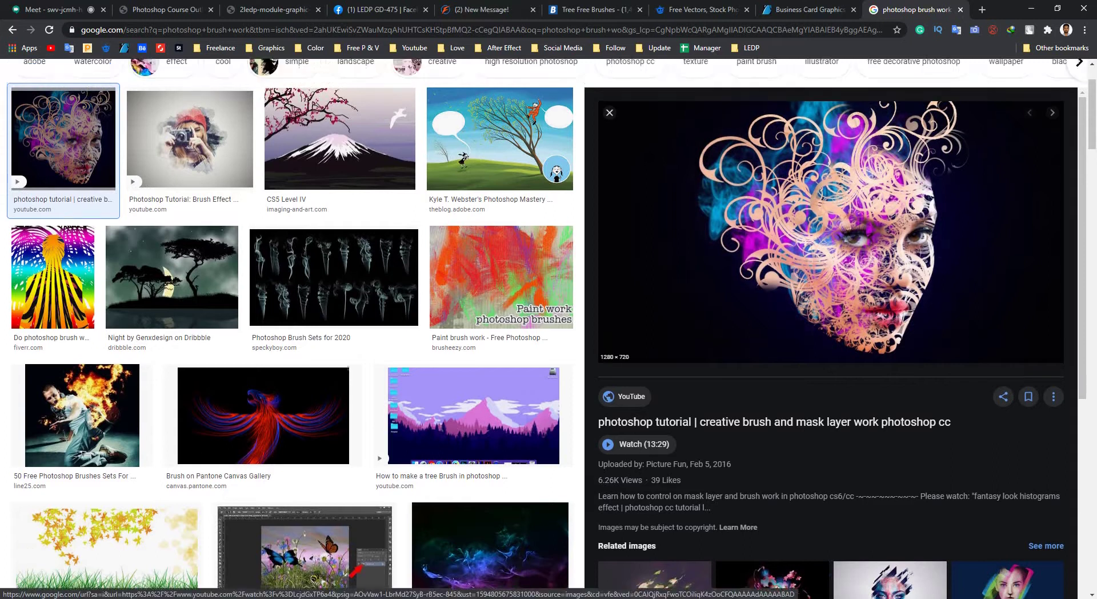
key(Escape)
scroll(332, 285, down, 3)
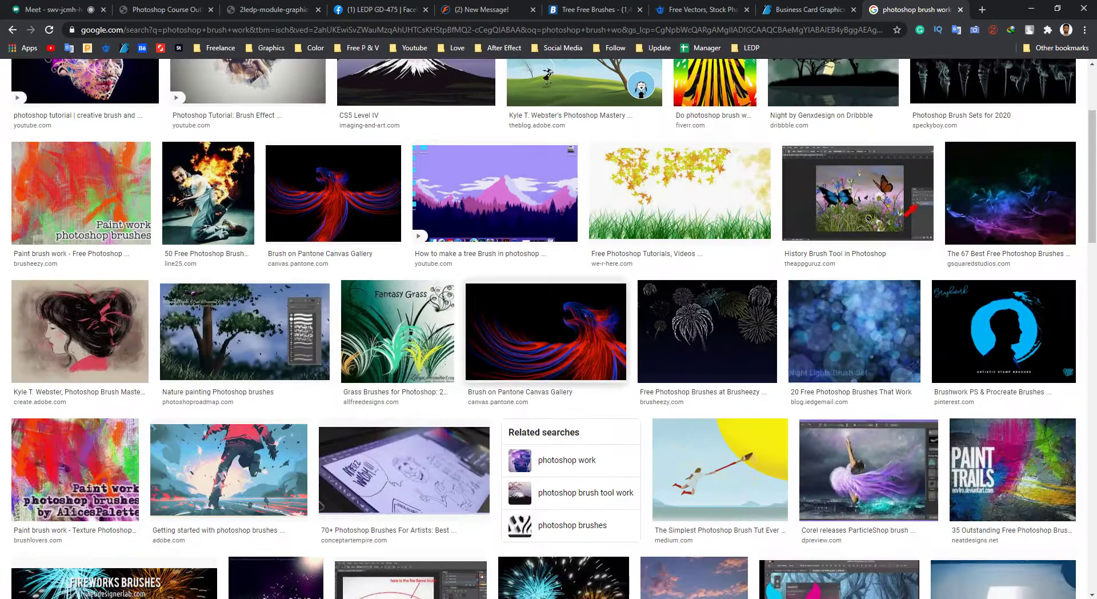
click(332, 195)
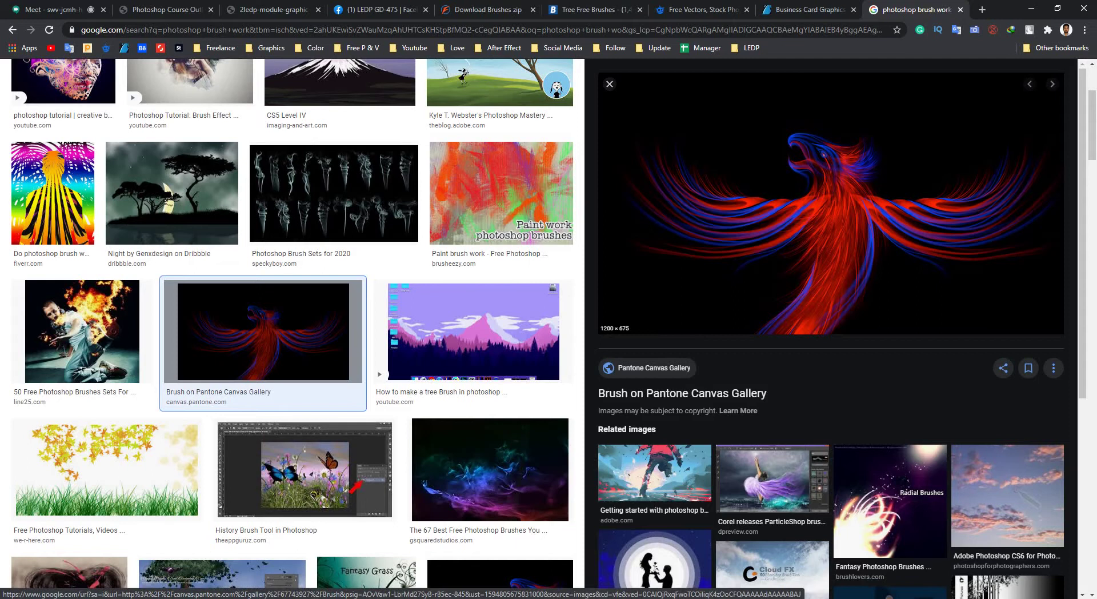
key(Escape)
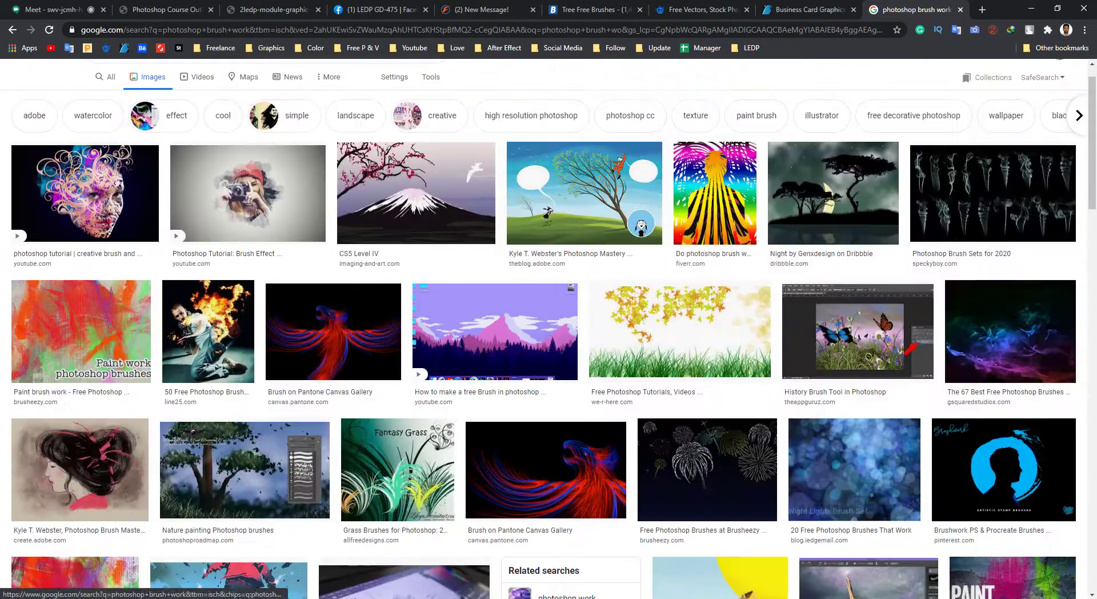
scroll(495, 331, down, 10)
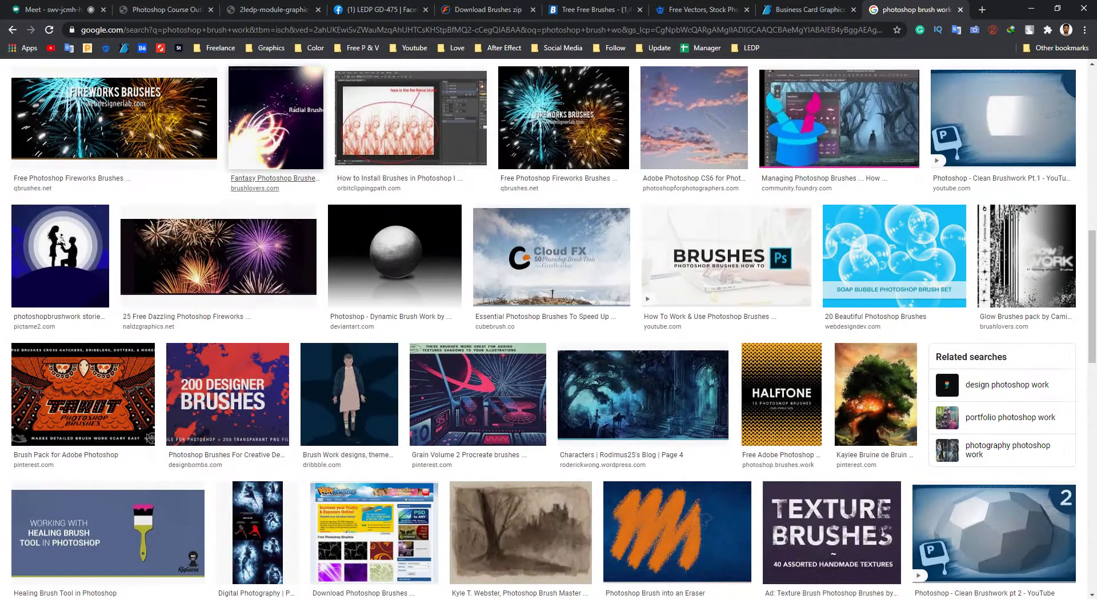
scroll(549, 327, down, 3)
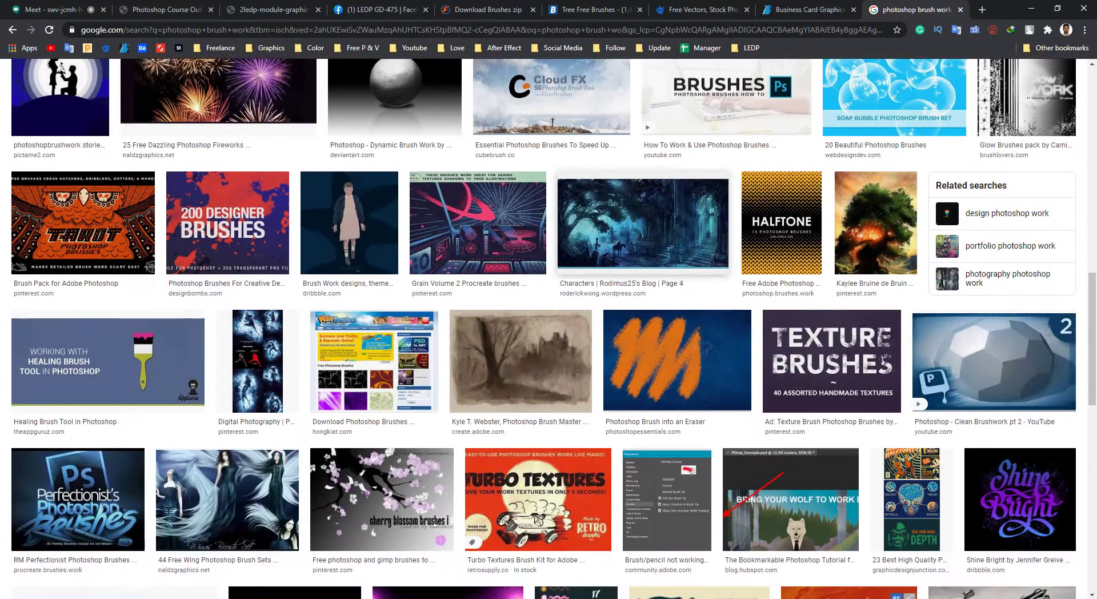
scroll(548, 328, down, 6)
scroll(548, 328, up, 8)
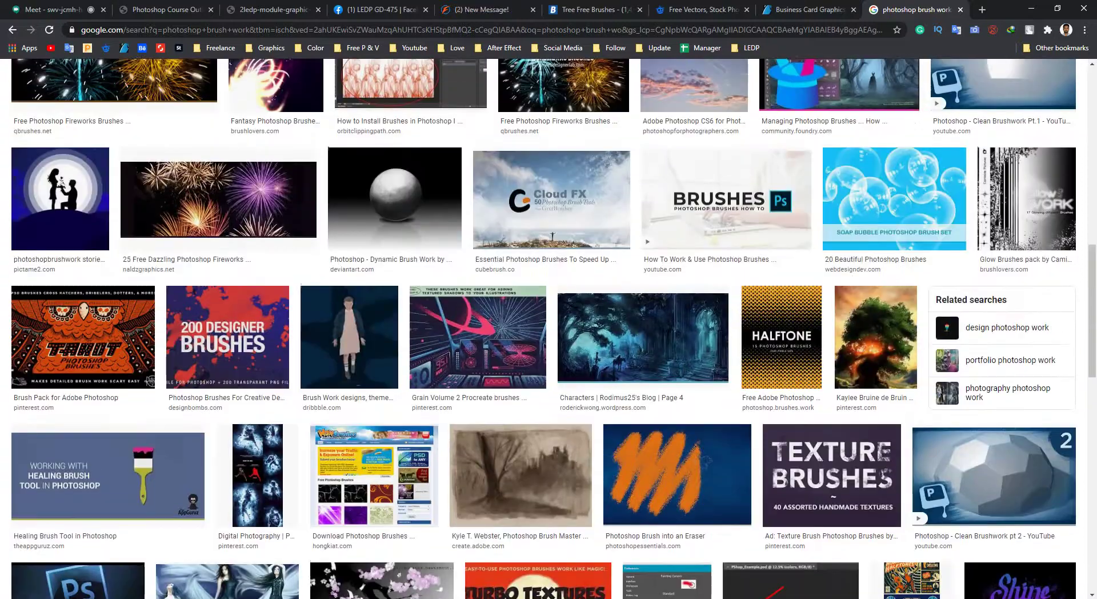
scroll(548, 329, up, 5)
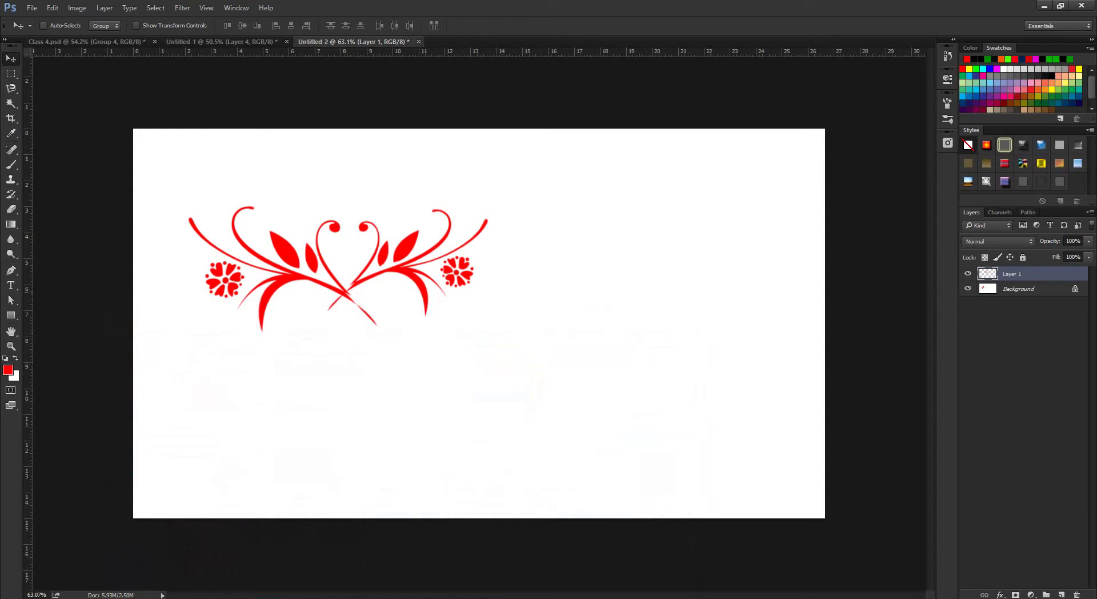
Add an empty Layer 5 above Layer 4 in the zebra document Untitled-1, then return to the brush results.
click(220, 42)
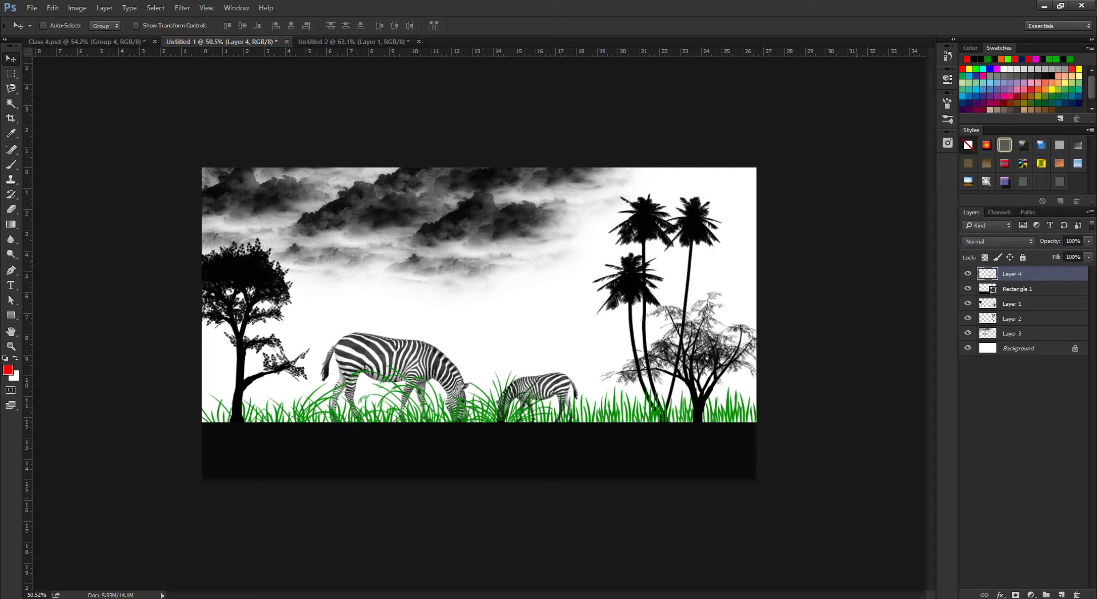
click(1061, 594)
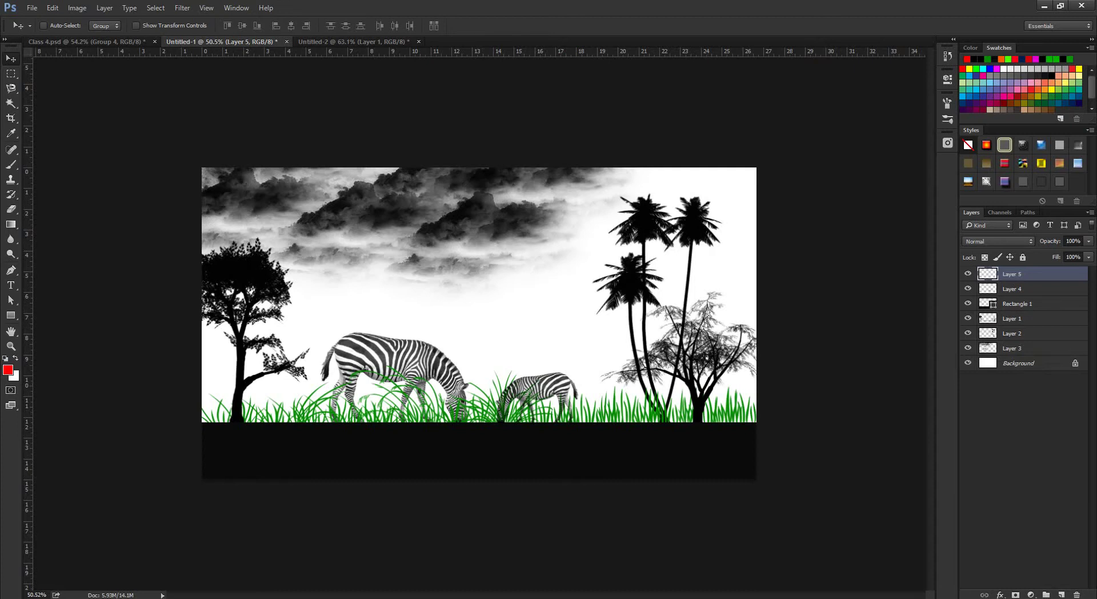
click(243, 525)
scroll(548, 343, up, 10)
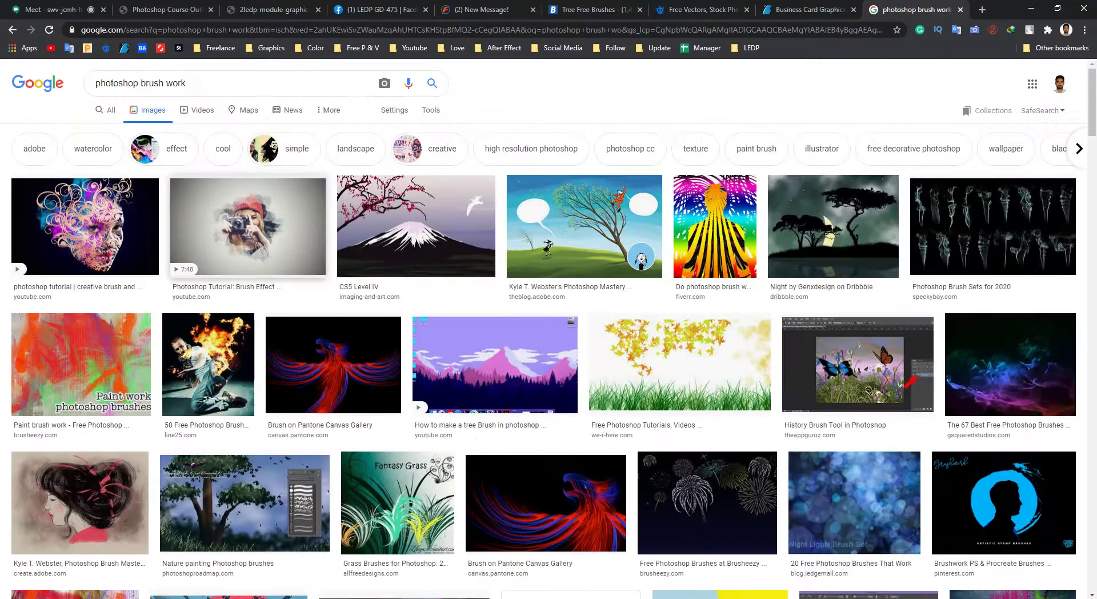
Search Google Images for 'bird transparent', filtered to transparent backgrounds only.
click(228, 83)
key(ctrl+a)
text(bir)
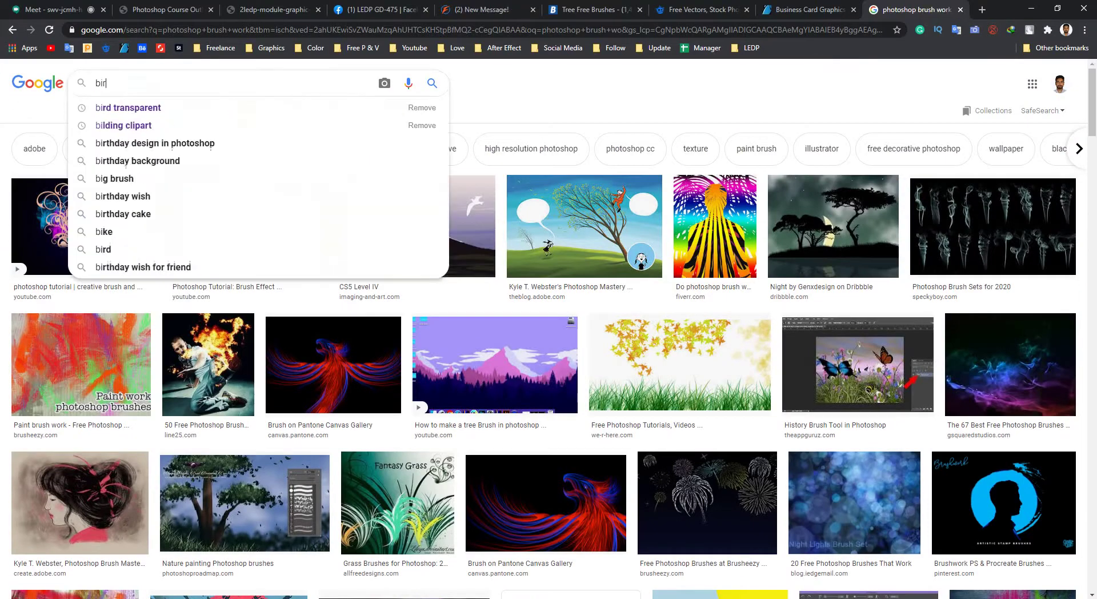
text(d)
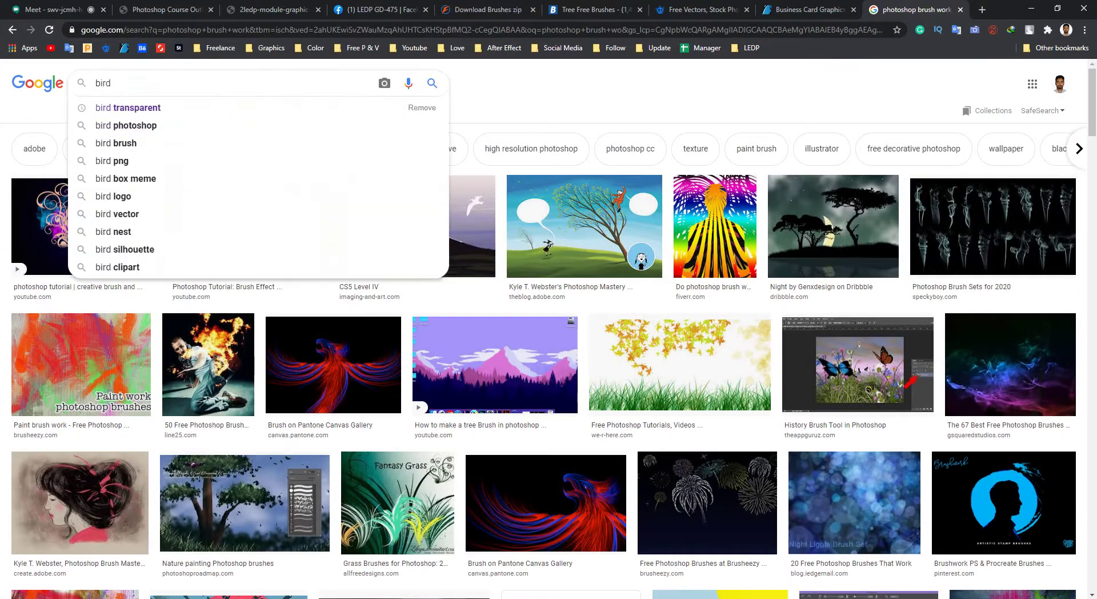
key(Down)
key(Return)
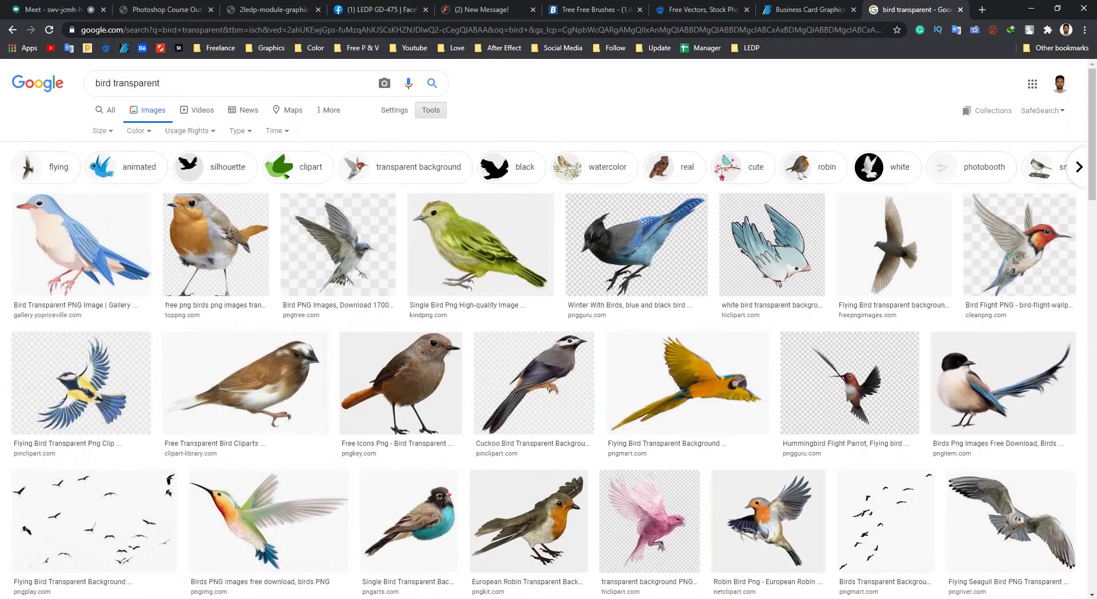
click(139, 130)
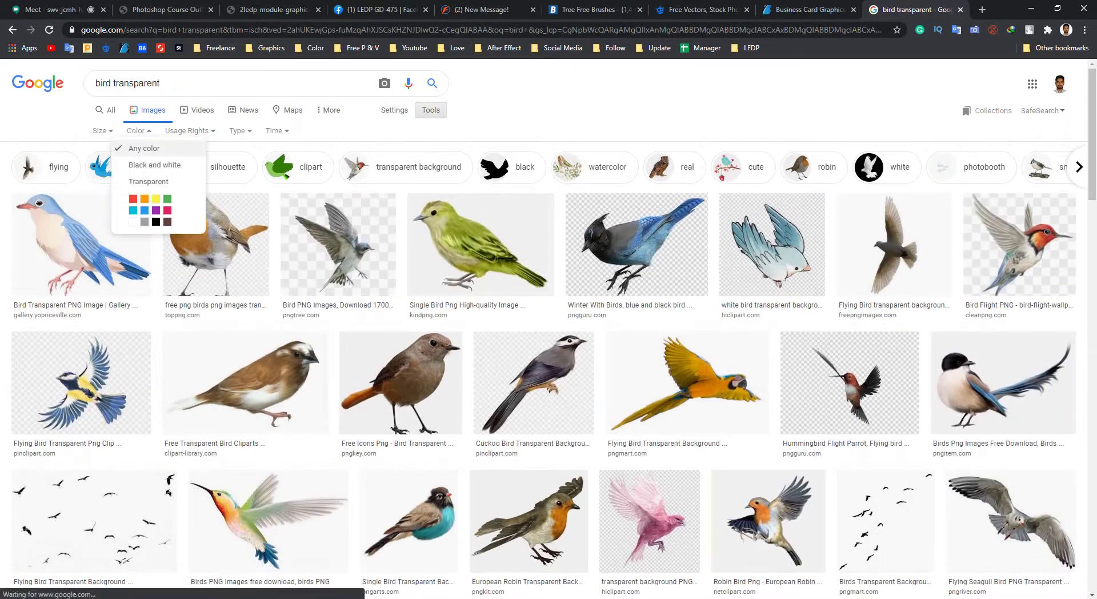
click(143, 180)
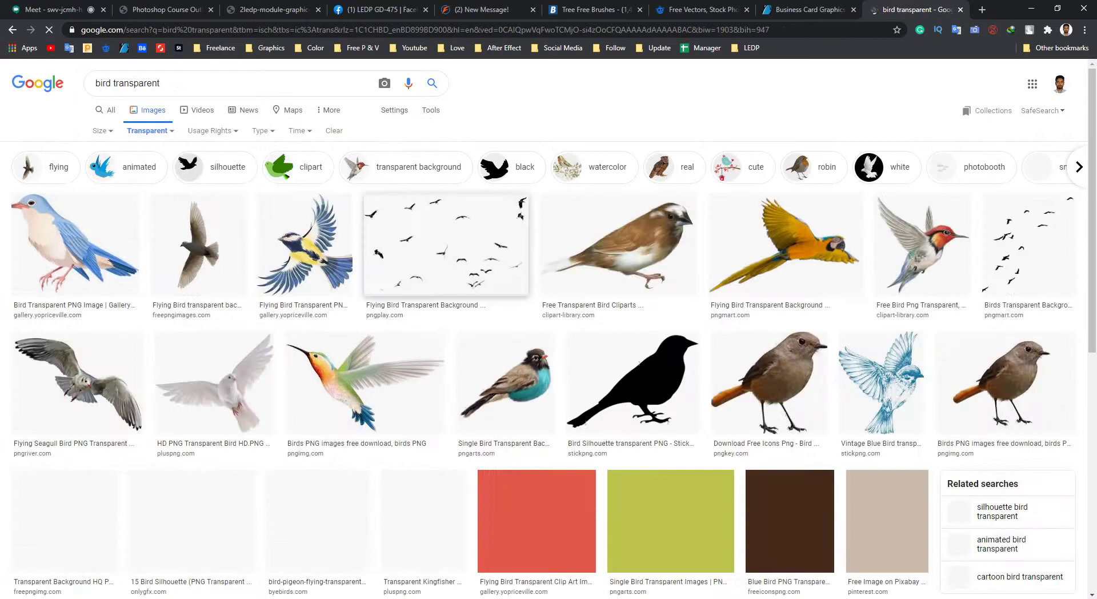
scroll(548, 343, down, 4)
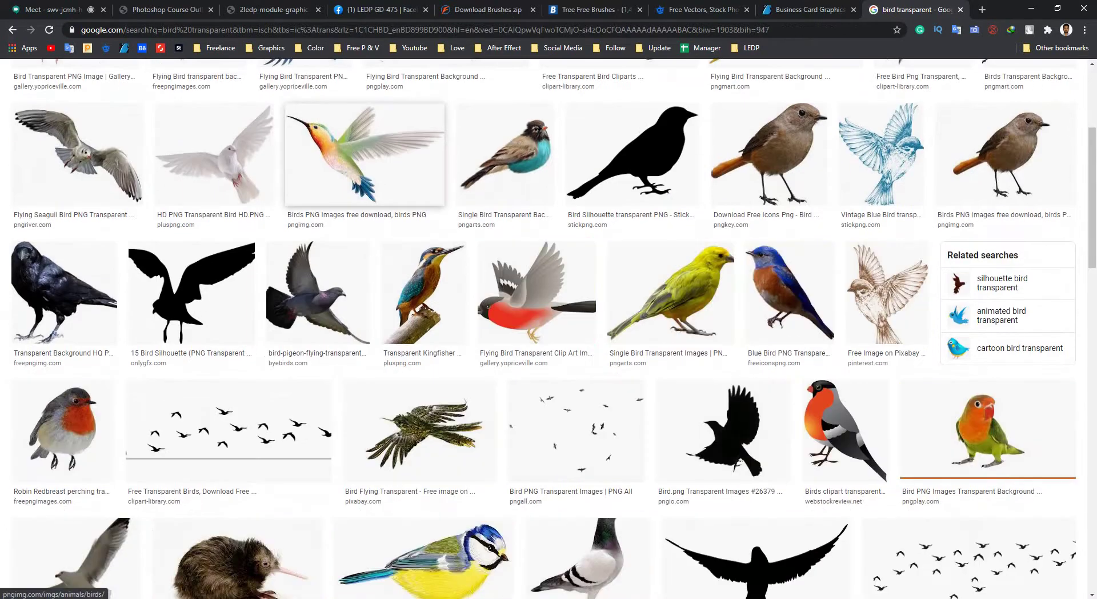
Preview the hummingbird result, then switch over to File Explorer.
click(371, 171)
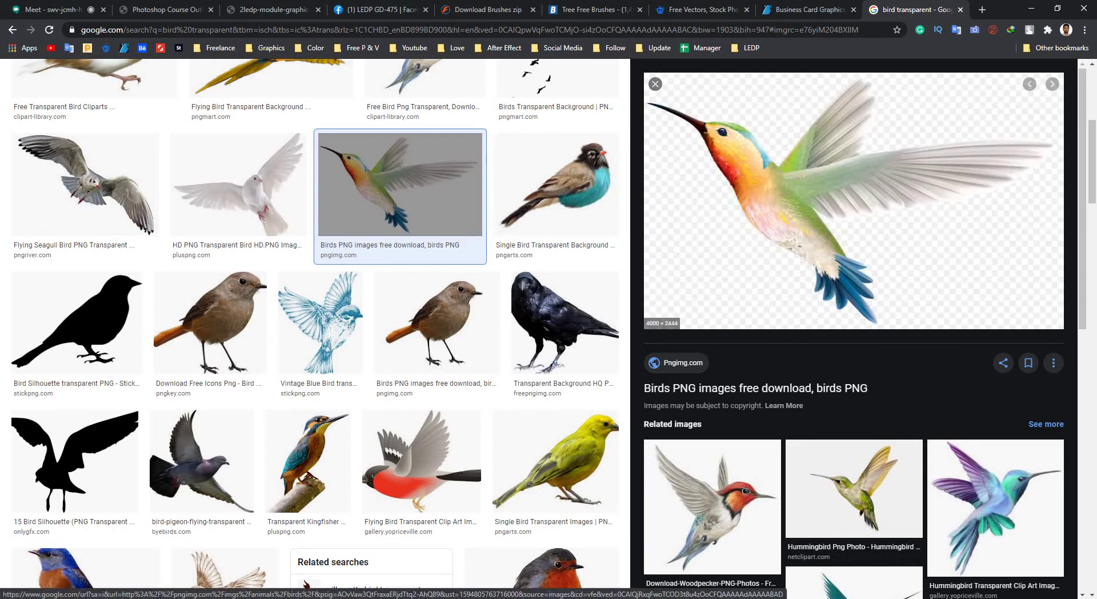
right_click(776, 202)
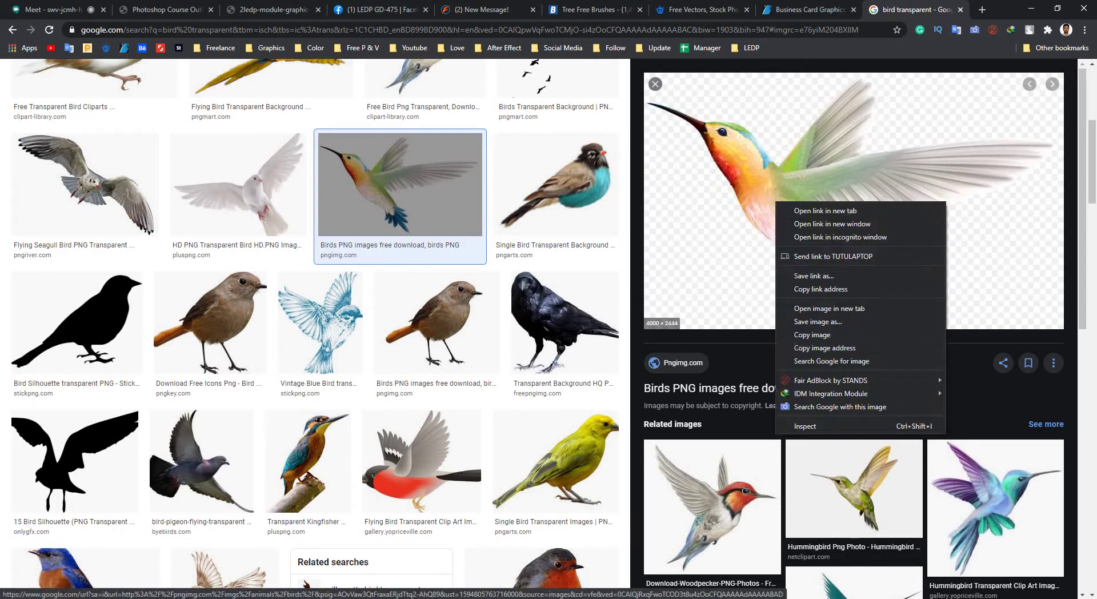
click(812, 334)
key(Escape)
key(alt+Tab)
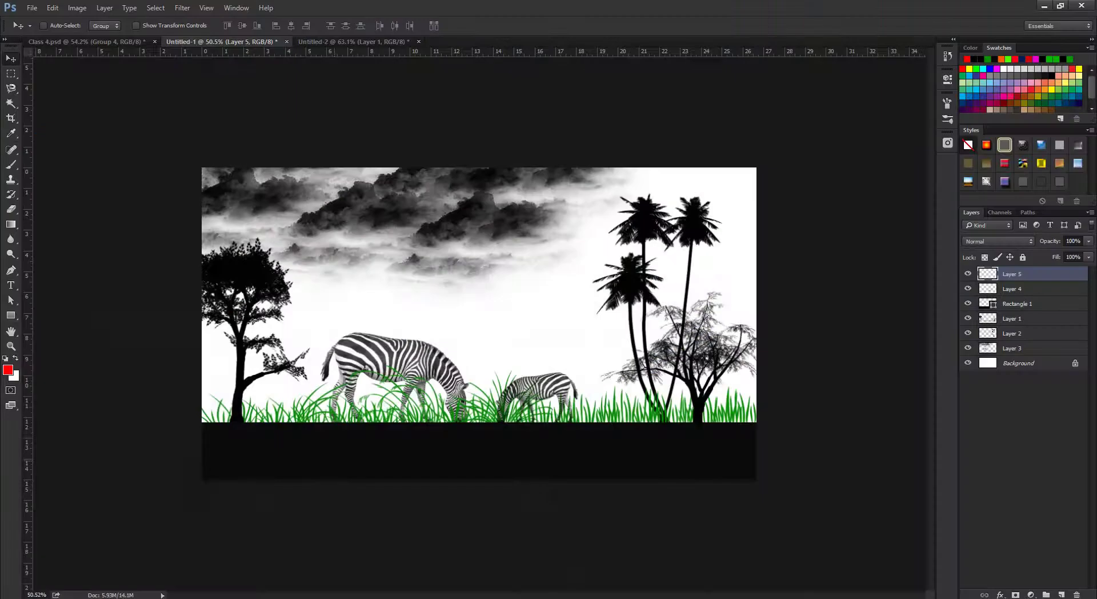
key(alt+Tab)
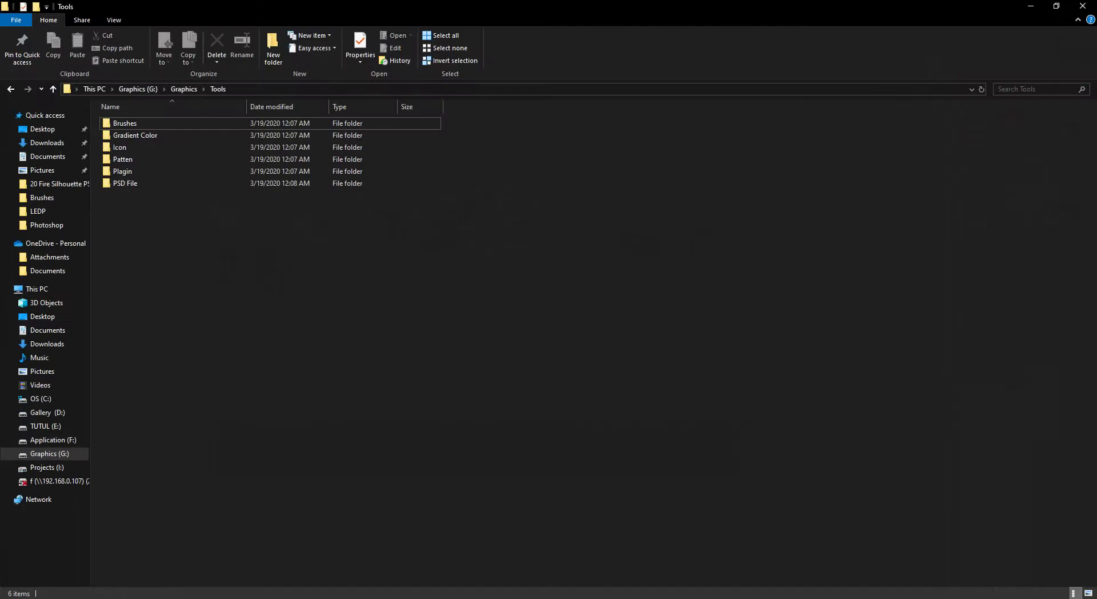
Locate and view birds_PNG49.png in the Desktop's Photoshop folder.
key(alt+Tab)
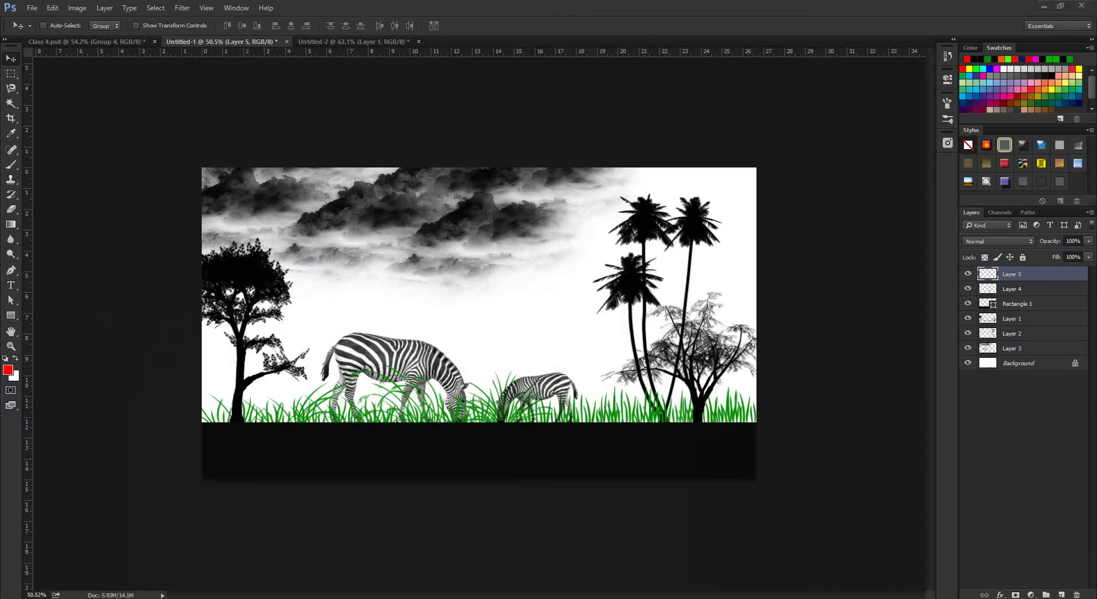
key(alt+Tab)
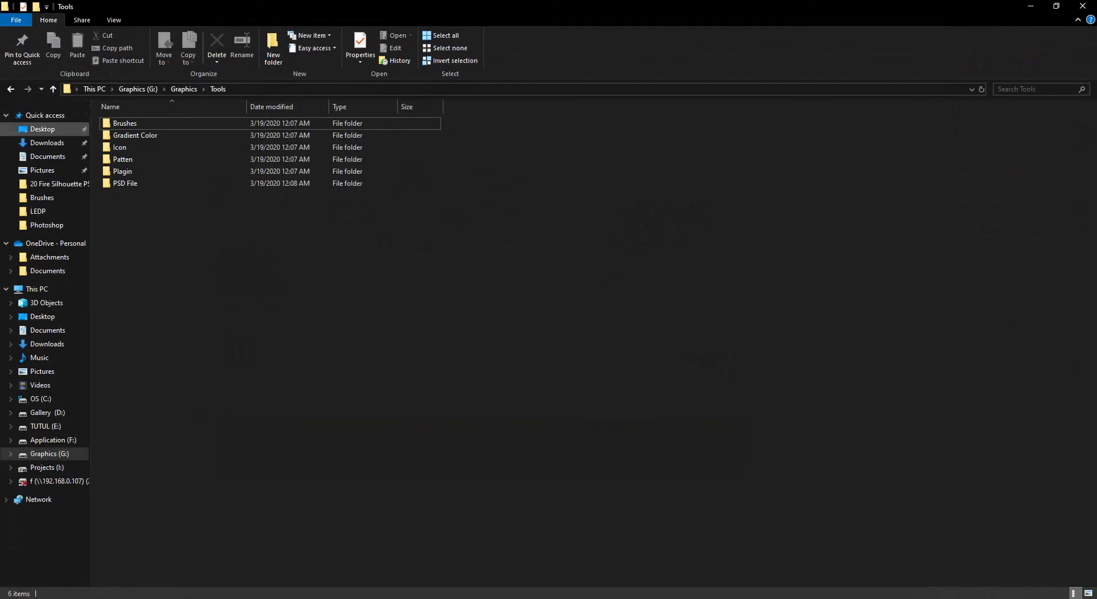
click(42, 129)
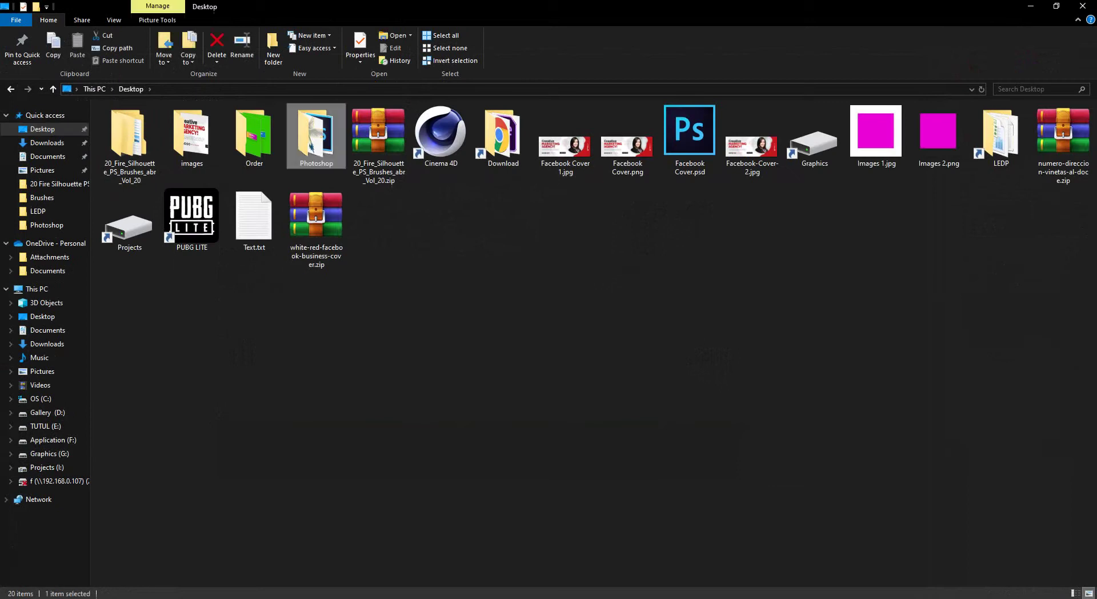
double_click(316, 134)
click(814, 137)
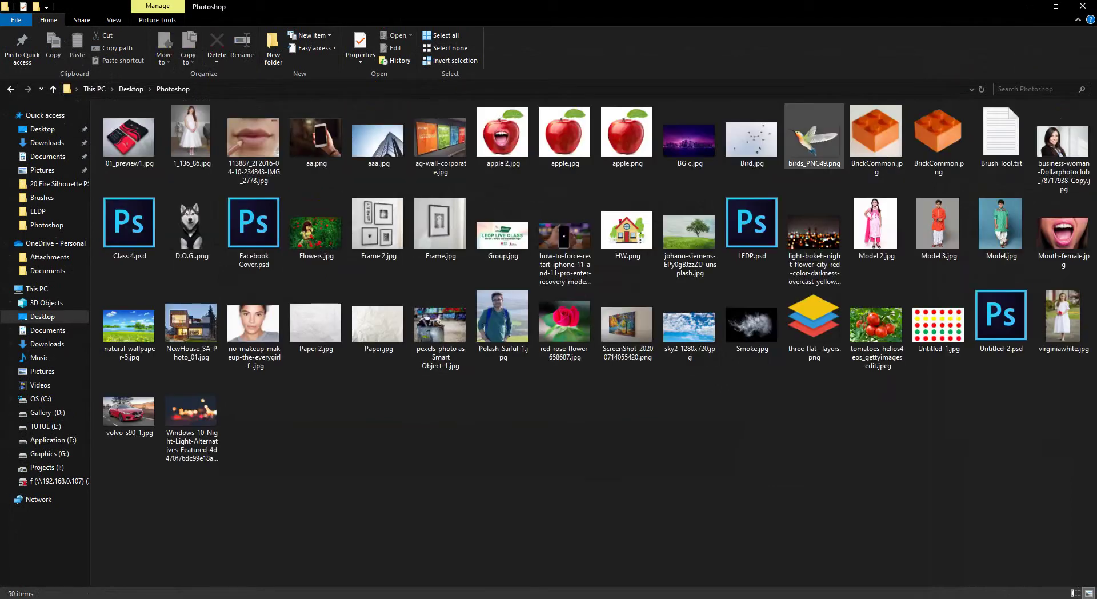
key(Return)
key(Escape)
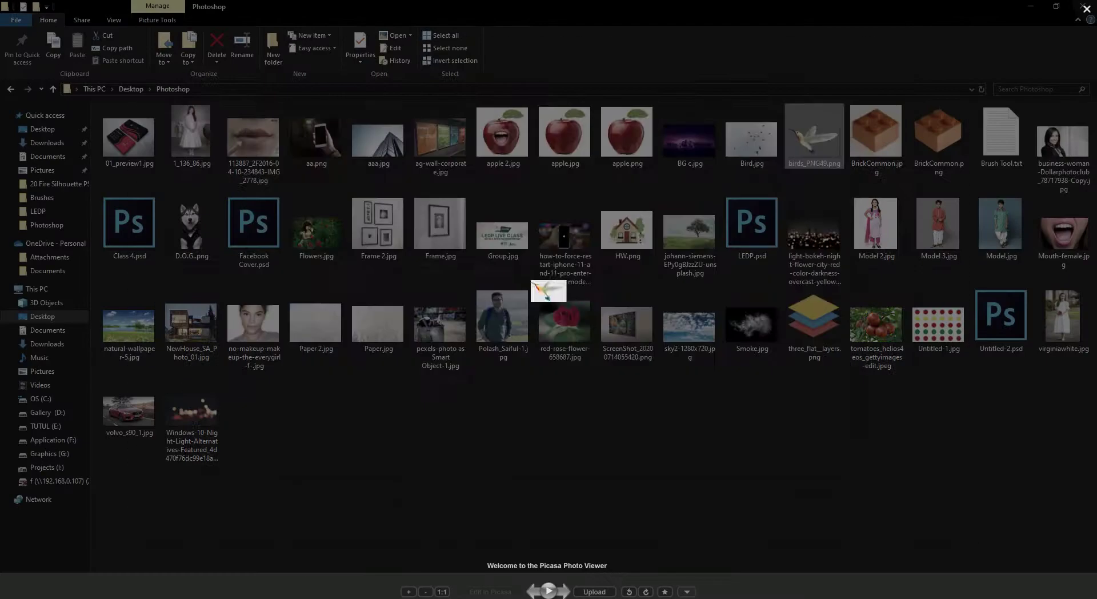
Recheck the hummingbird preview in the browser, minimize it, and return to Photoshop.
mouse_move(177, 593)
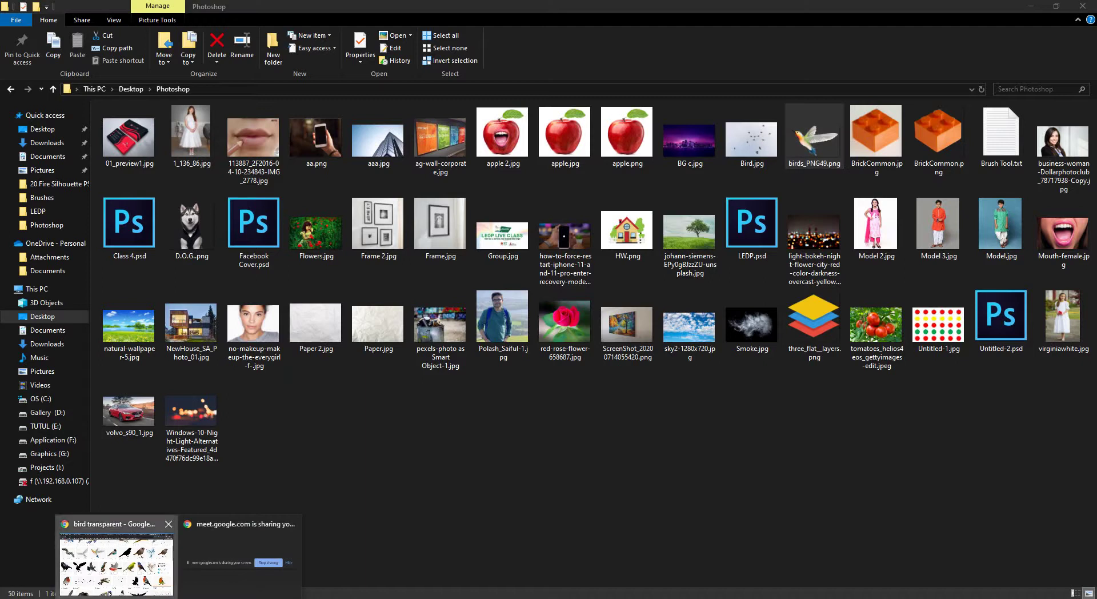
click(116, 557)
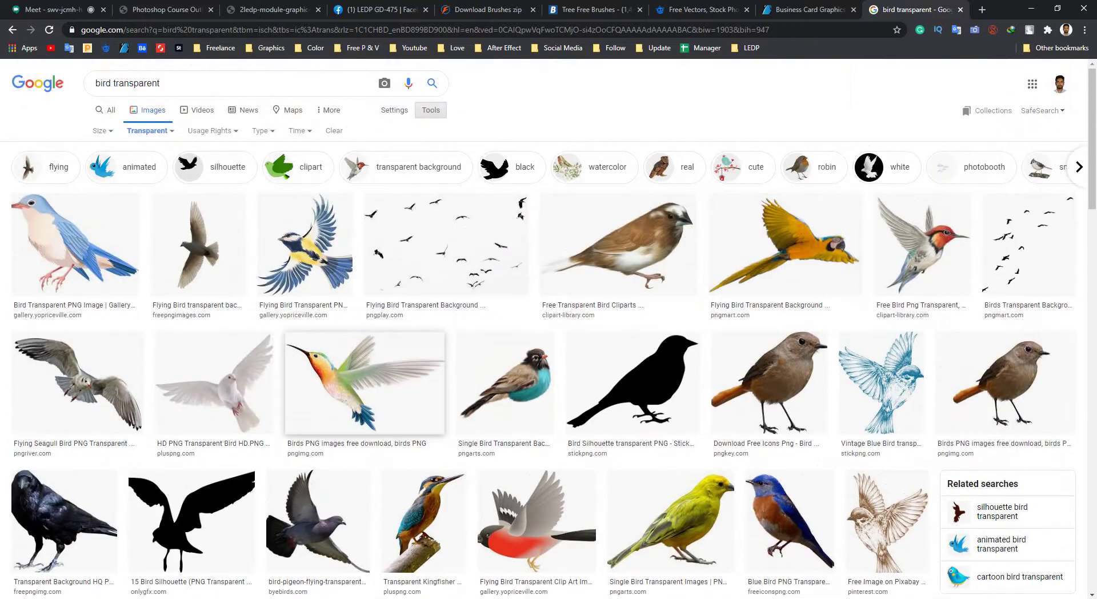
scroll(366, 382, down, 3)
scroll(788, 329, down, 3)
scroll(788, 329, up, 7)
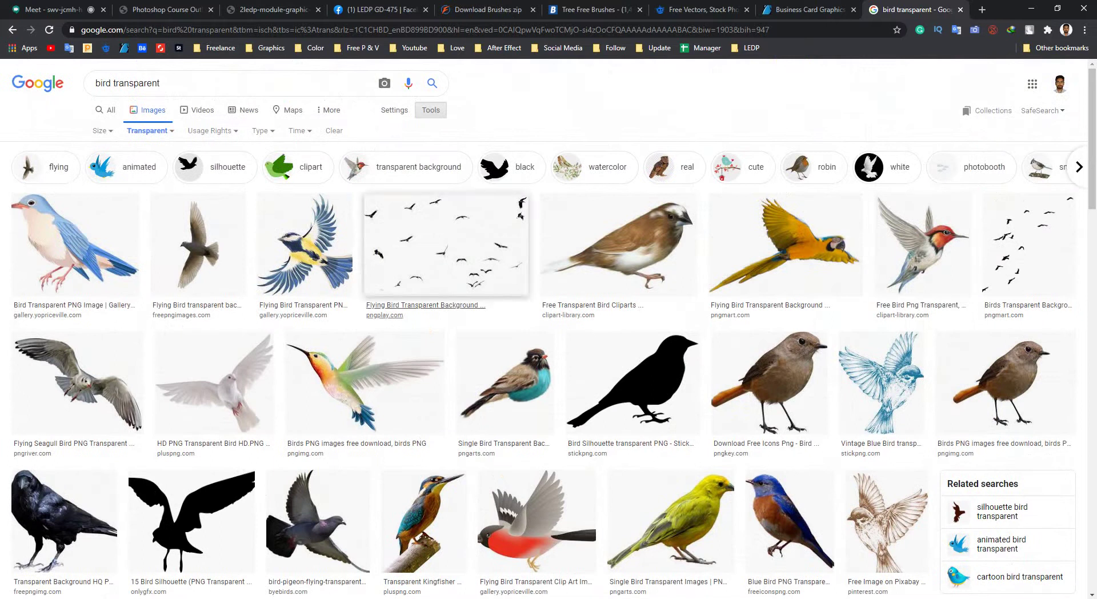
click(365, 382)
click(1031, 9)
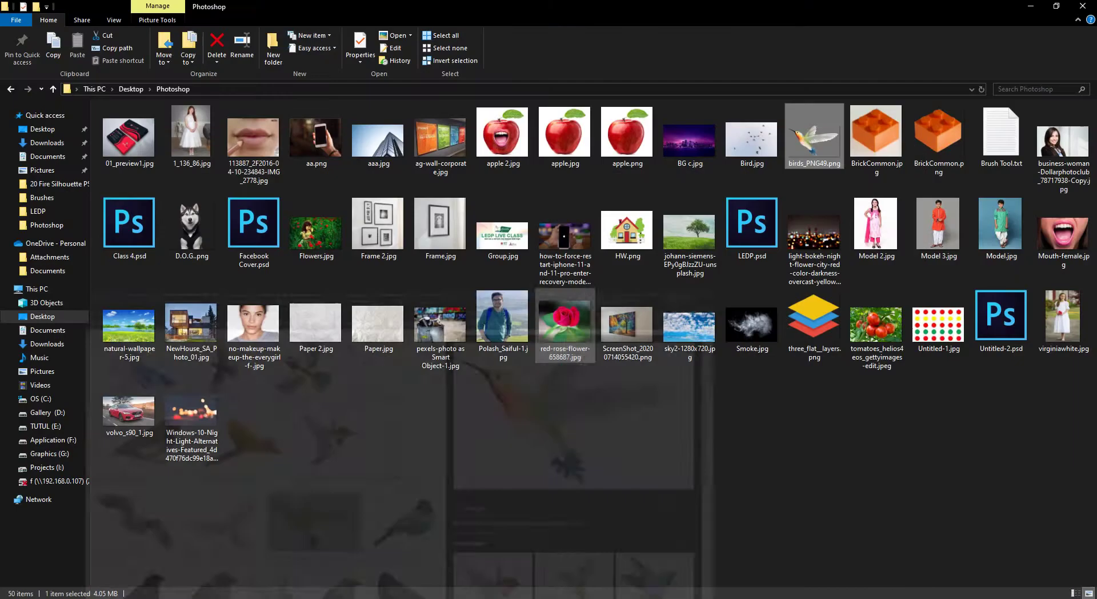
key(alt+Tab)
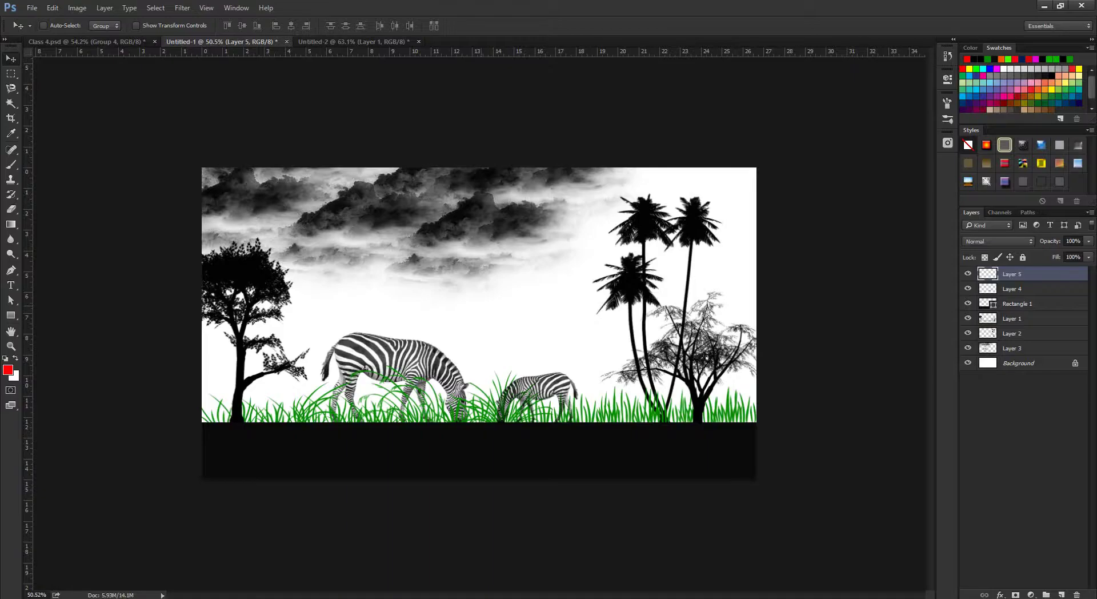
In Untitled-2, delete Layer 1 and clear the ornament off the white Background.
key(ctrl+Tab)
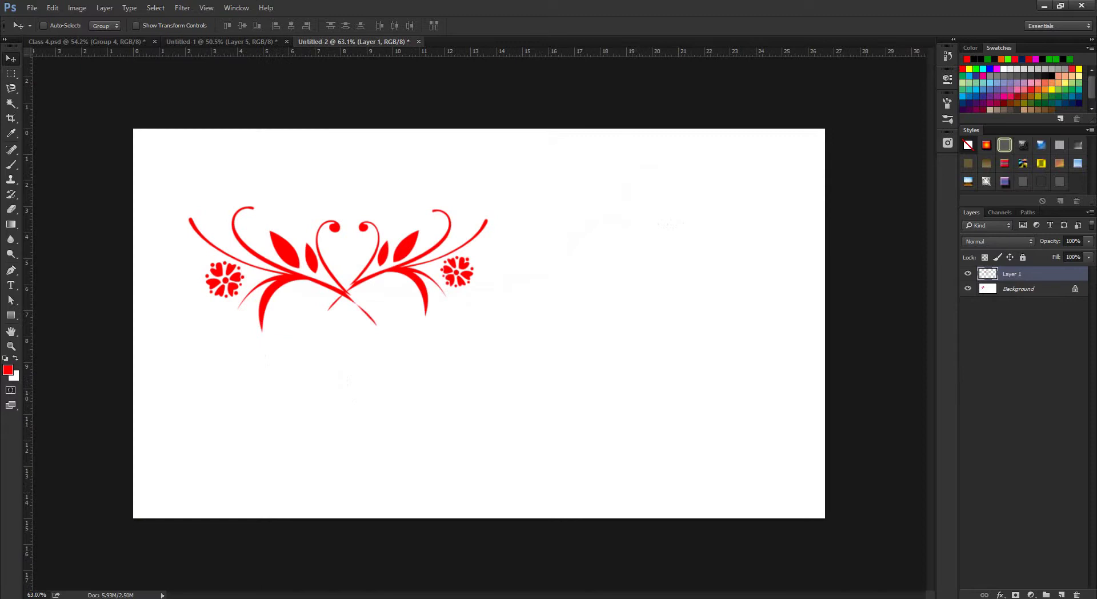
drag(1008, 591, 1076, 595)
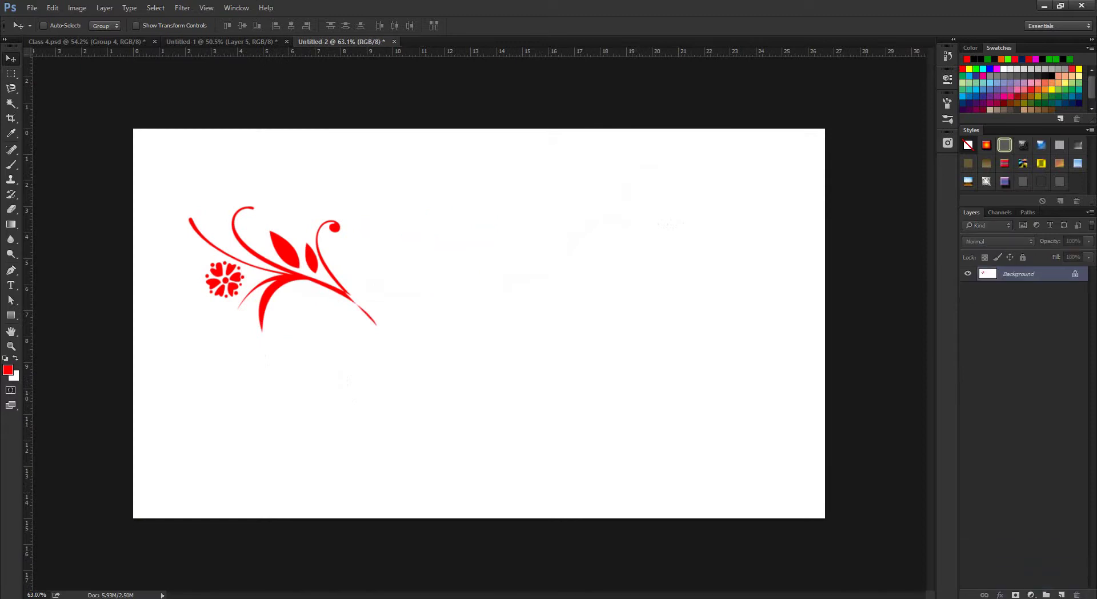
key(alt+f)
key(Escape)
key(ctrl+BackSpace)
Place birds_PNG49.png into the document as an embedded image.
key(alt+f)
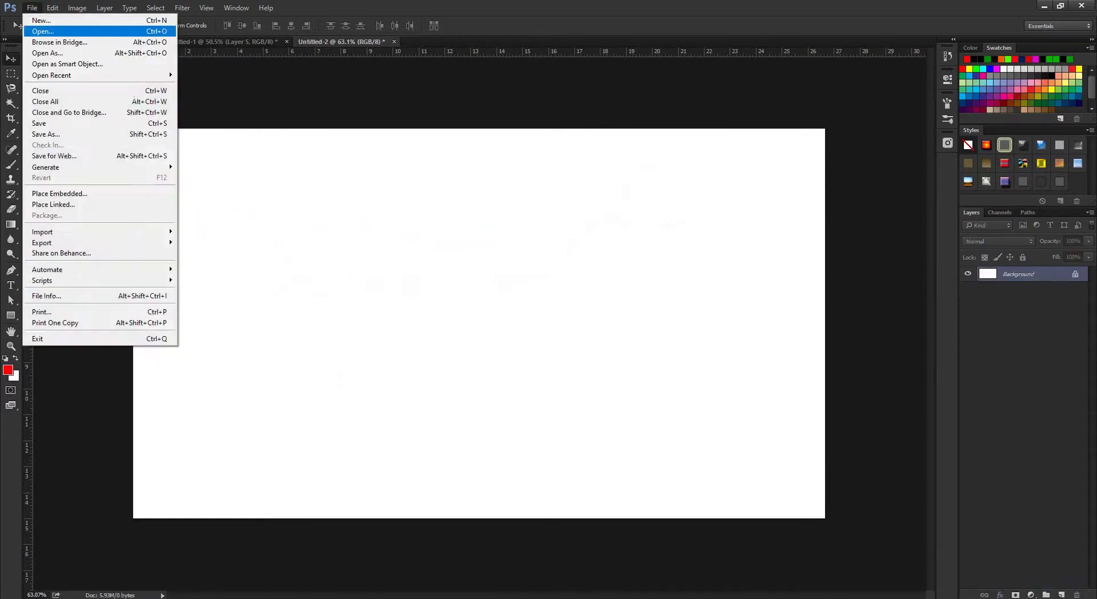
key(Down)
key(Down)
key(Down)
key(Down)
key(Down)
key(Down)
key(Down)
key(Down)
key(Down)
key(Down)
key(Down)
key(Down)
key(Down)
key(Down)
key(Return)
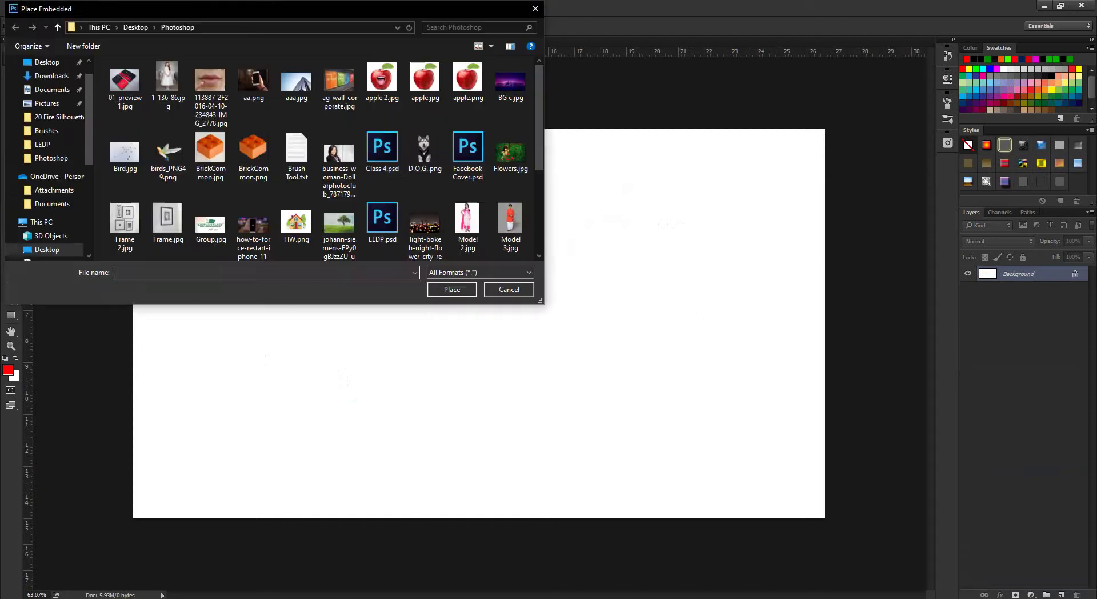
click(168, 152)
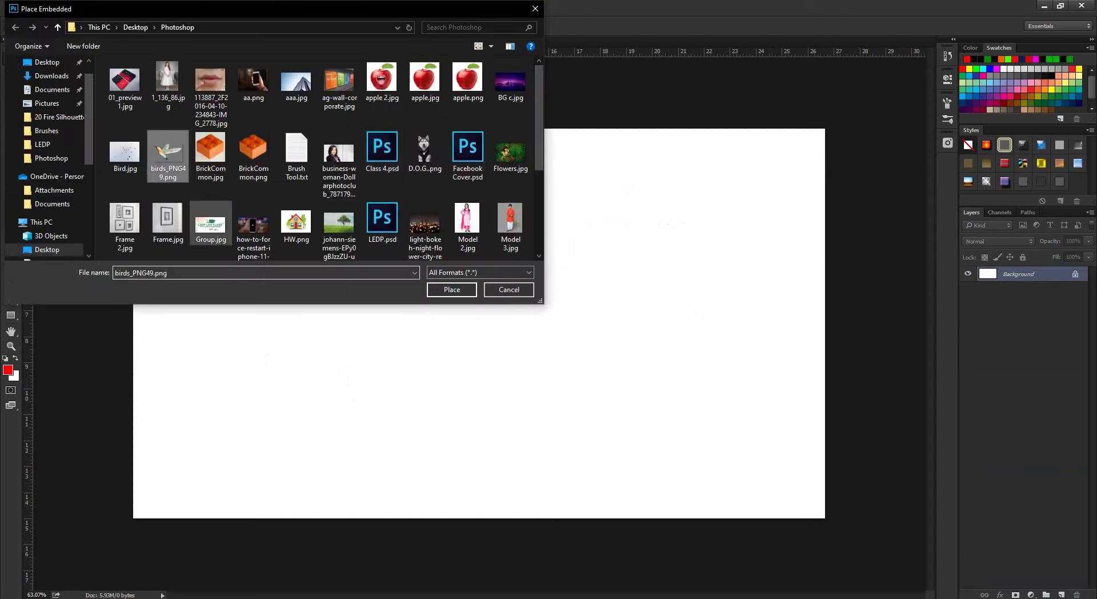
key(Return)
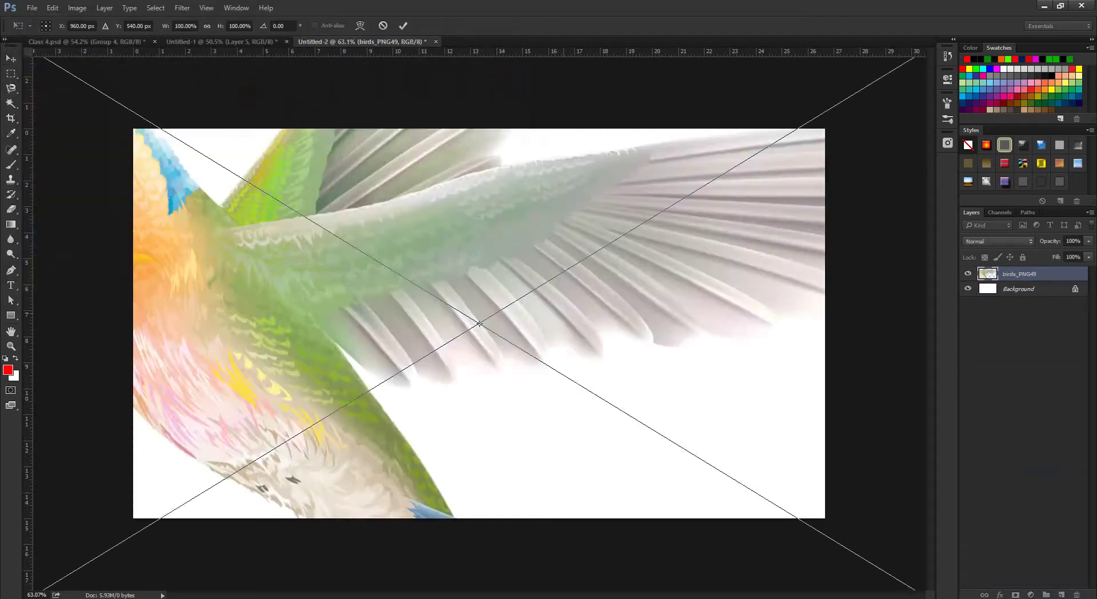
Resize the placed hummingbird to fit the canvas and commit the transform.
scroll(479, 323, down, 5)
scroll(478, 323, up, 10)
scroll(479, 323, down, 9)
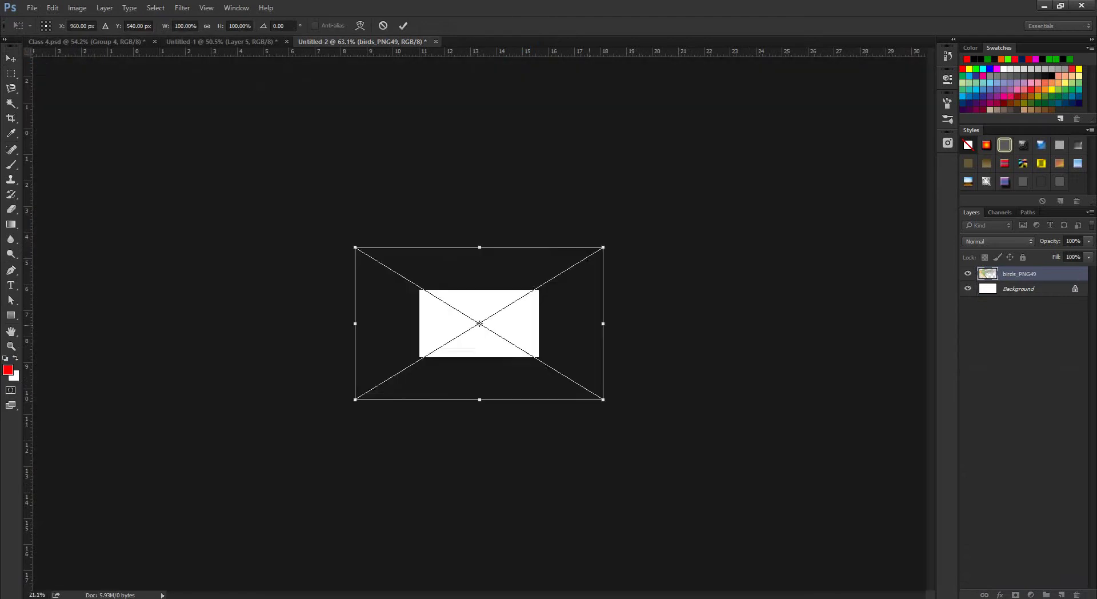
scroll(479, 324, up, 3)
scroll(480, 324, down, 2)
scroll(479, 323, up, 2)
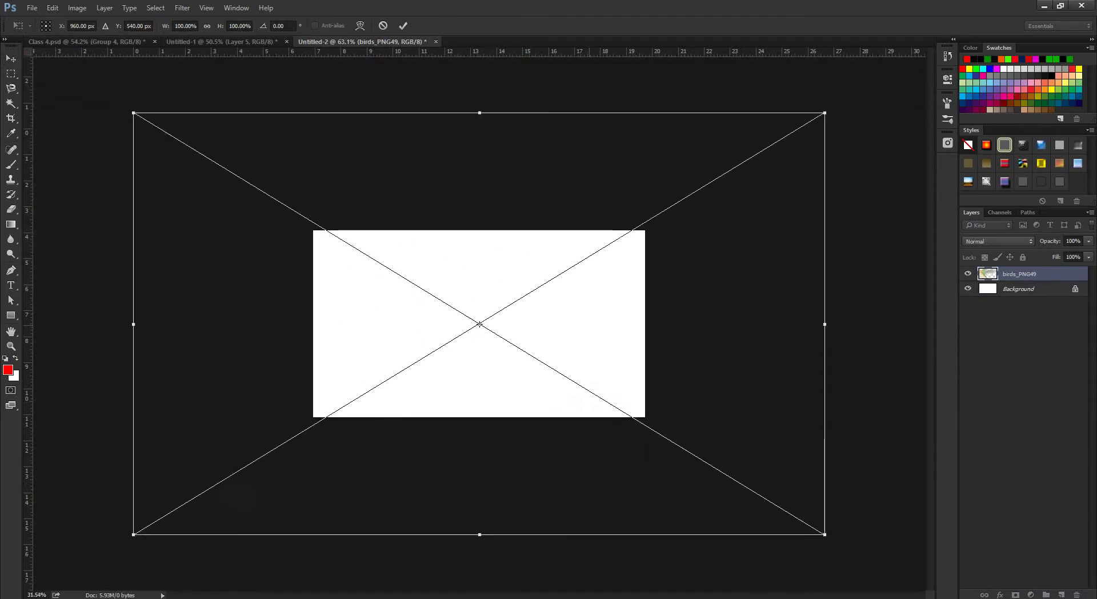
scroll(479, 324, down, 2)
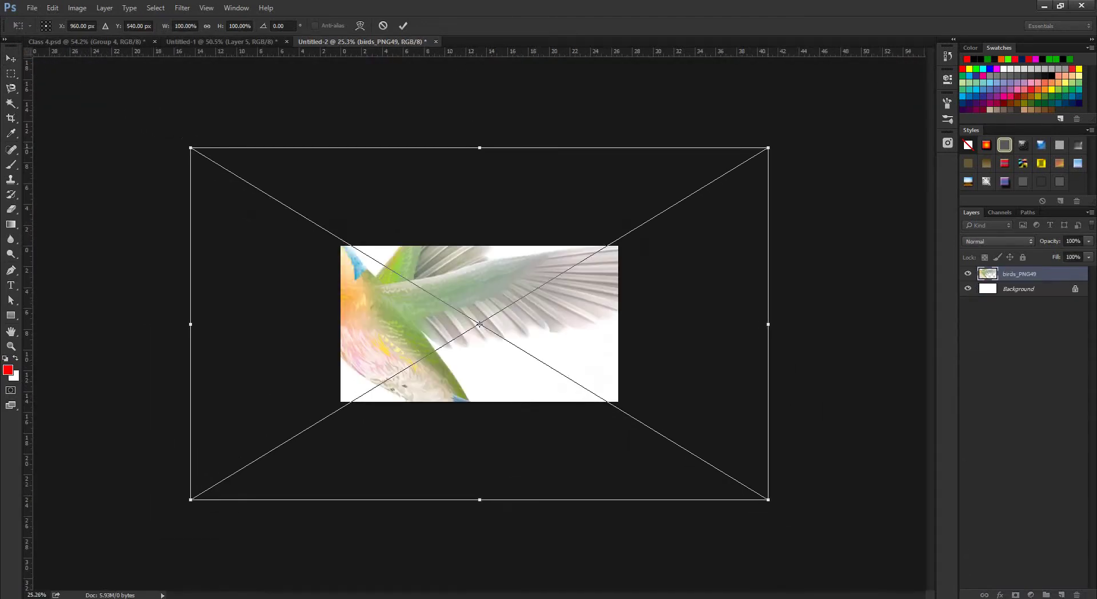
drag(768, 147, 575, 265)
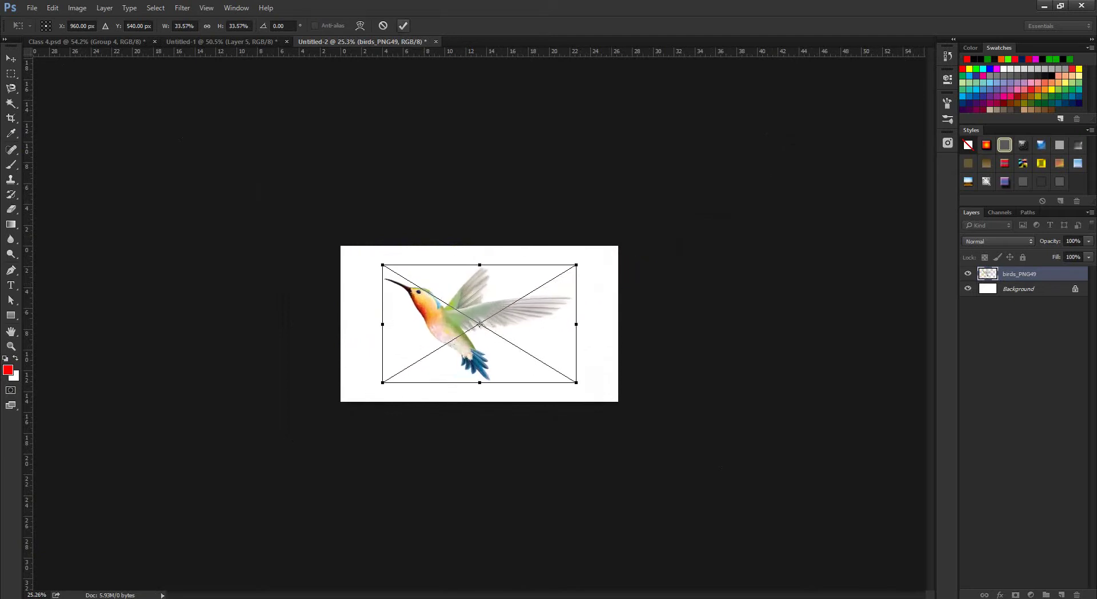
key(Return)
Load the hummingbird's outline as a selection, deselect, and begin tracing it with the Magnetic Lasso.
scroll(479, 324, up, 5)
scroll(479, 324, down, 3)
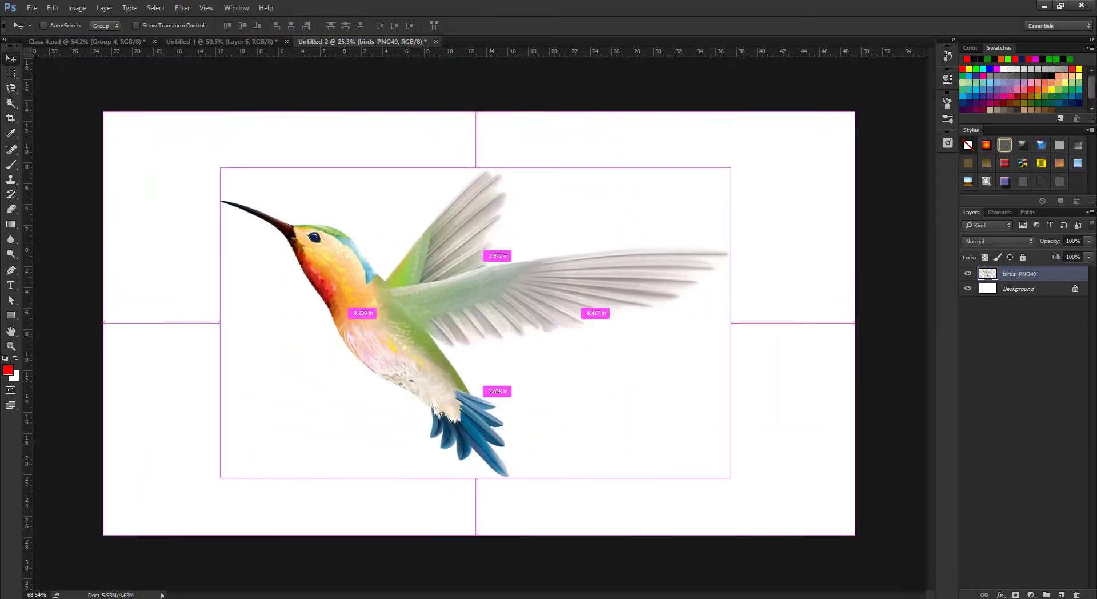
scroll(479, 324, down, 1)
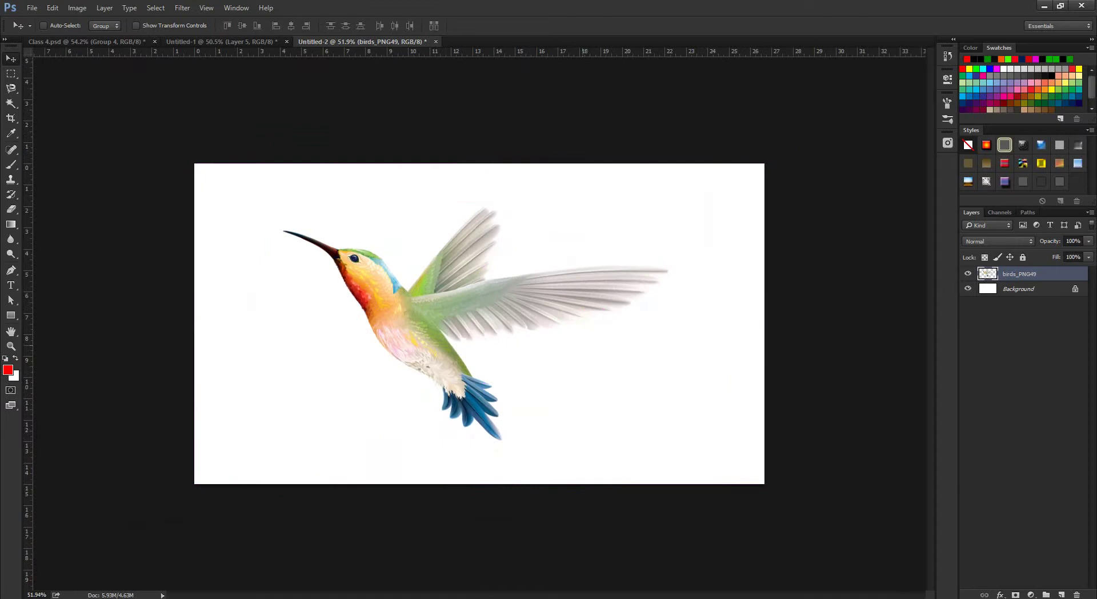
ctrl+click(987, 274)
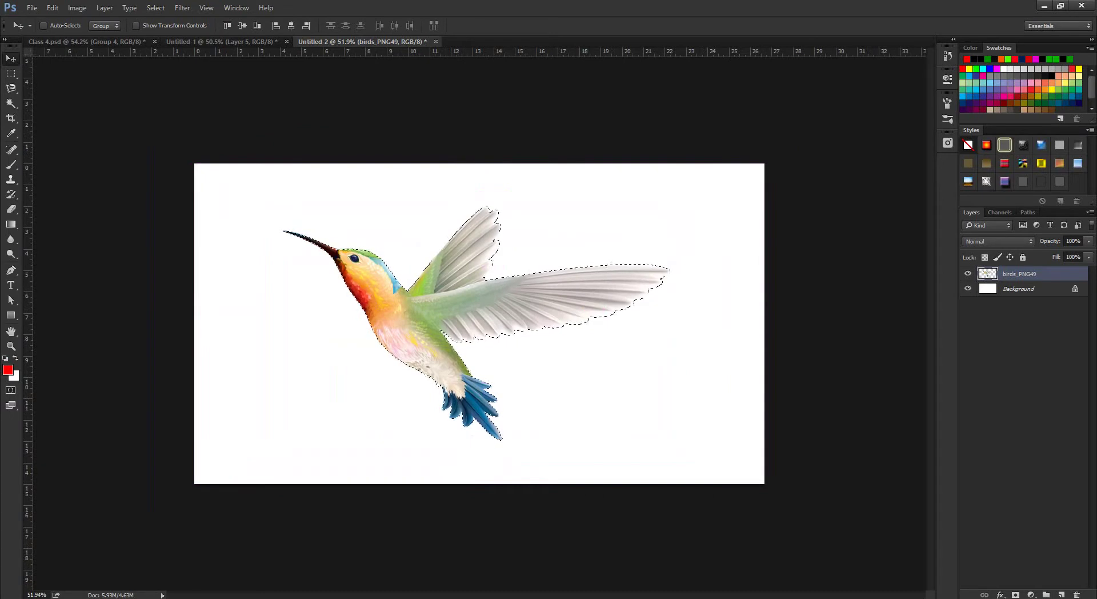
click(968, 273)
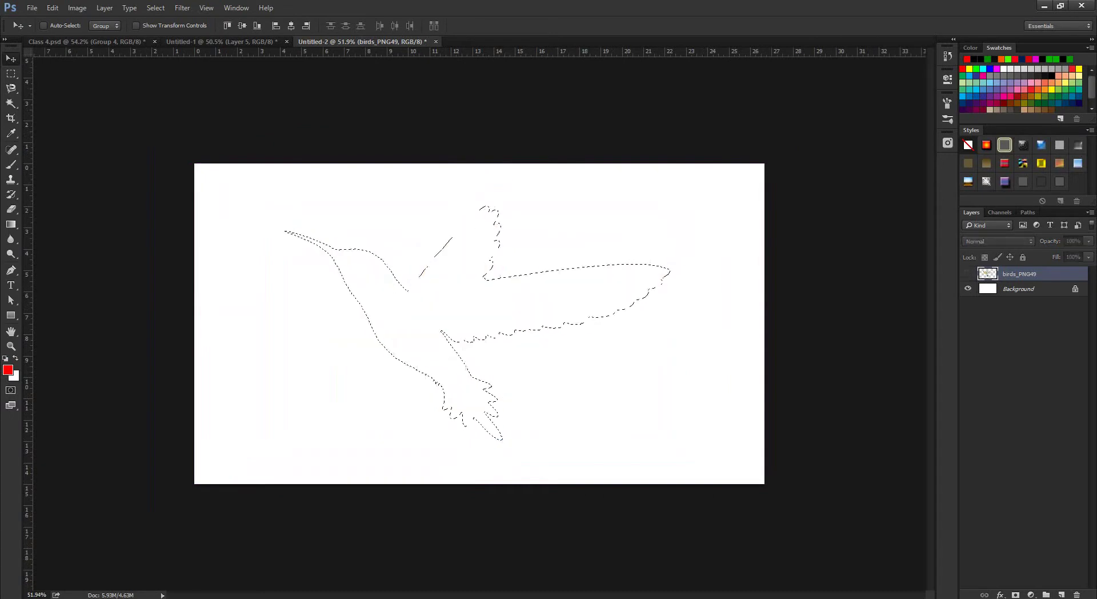
click(968, 273)
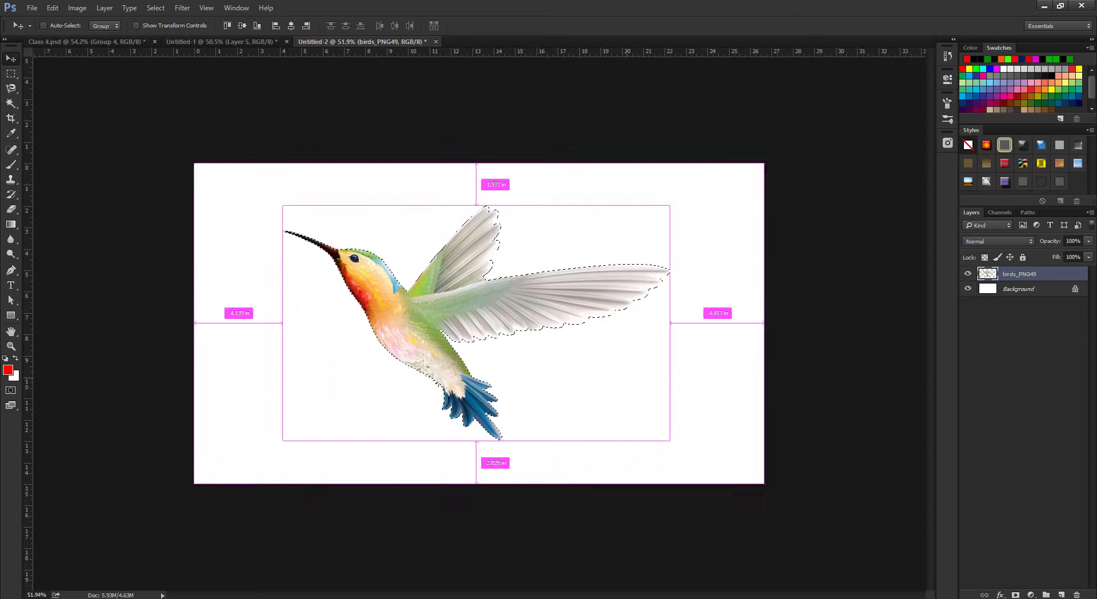
key(ctrl+d)
key(l)
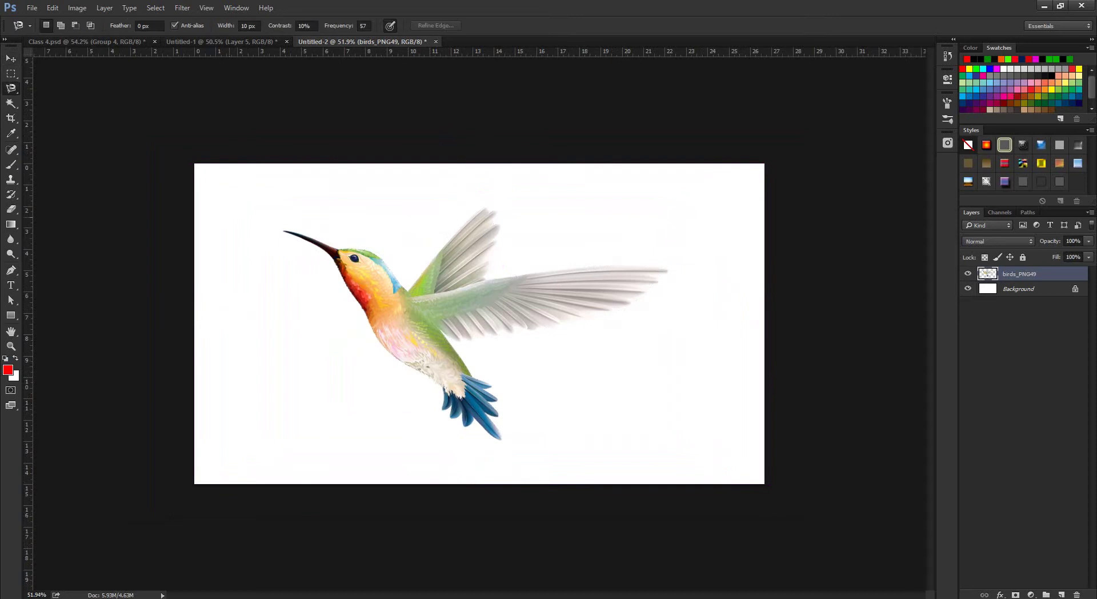
click(231, 217)
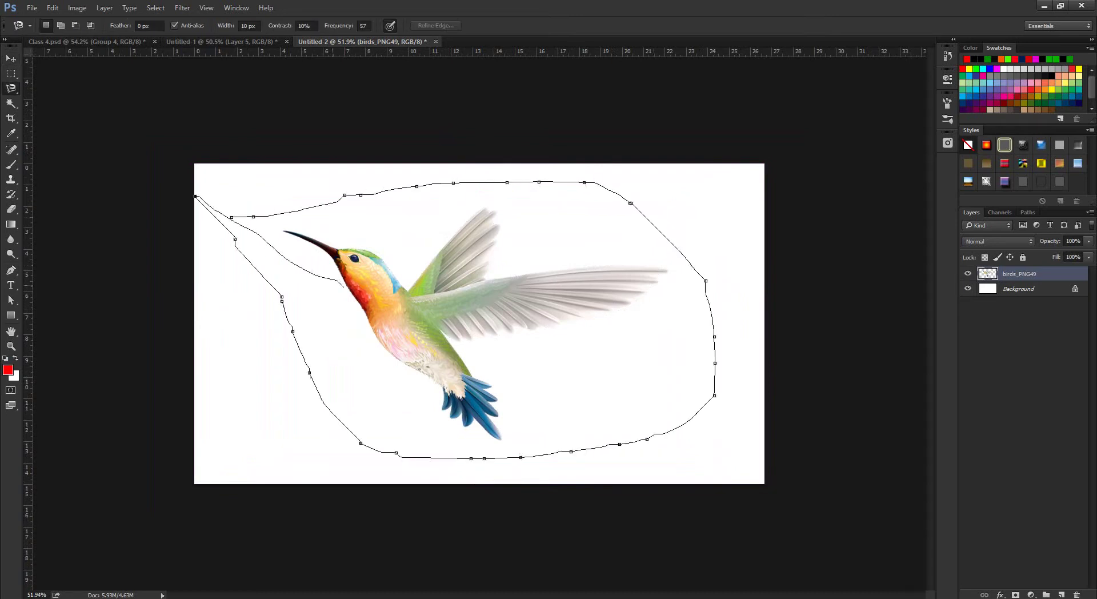
Try magnetic and freehand lasso selections around the hummingbird, discarding each.
click(313, 212)
key(Return)
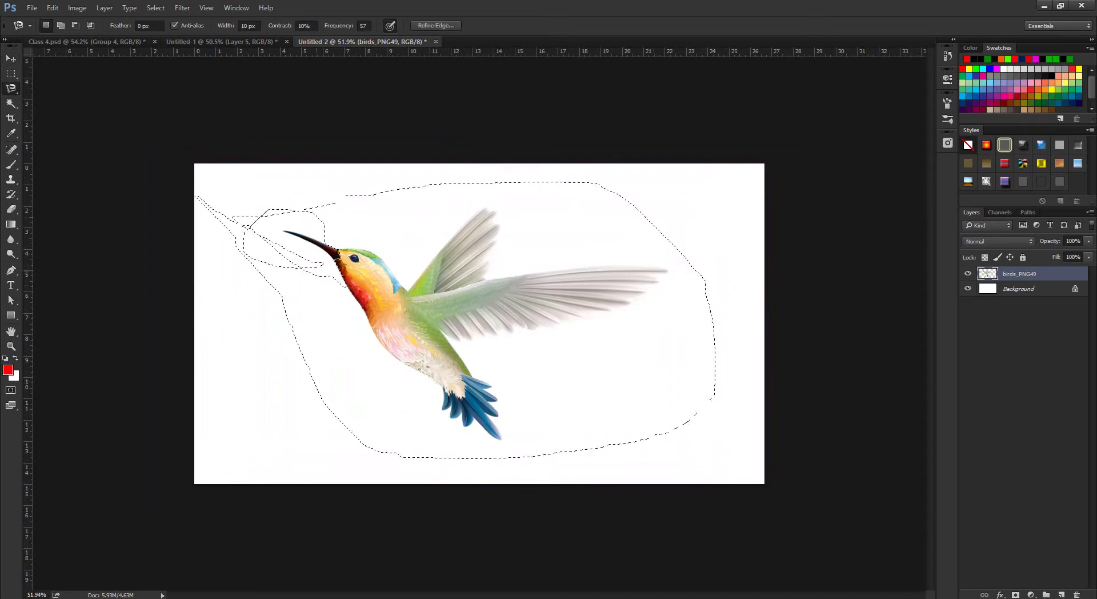
key(ctrl+d)
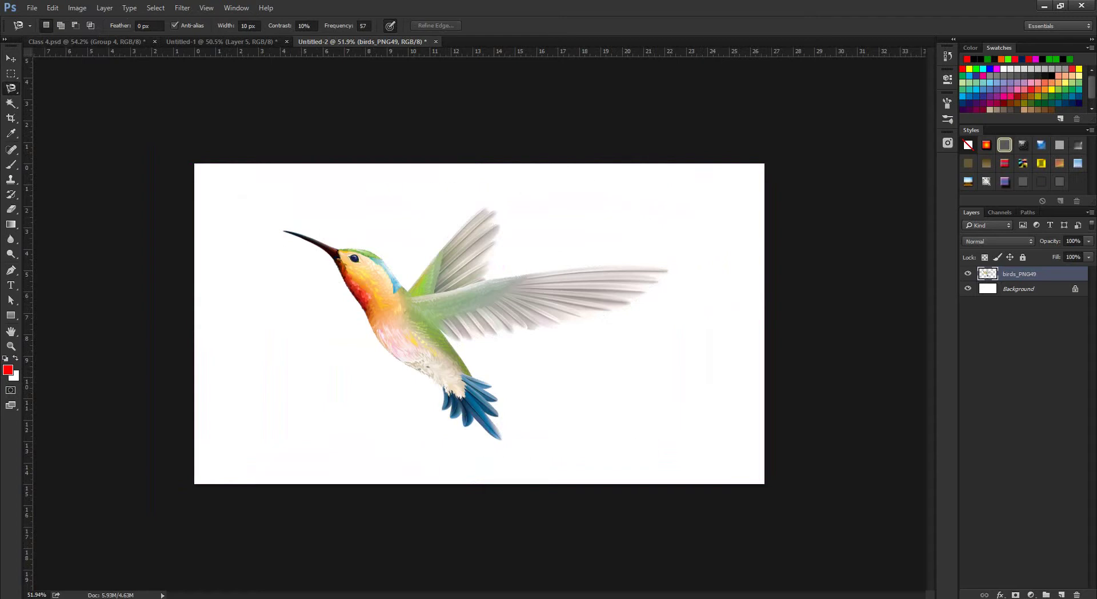
right_click(11, 88)
click(51, 88)
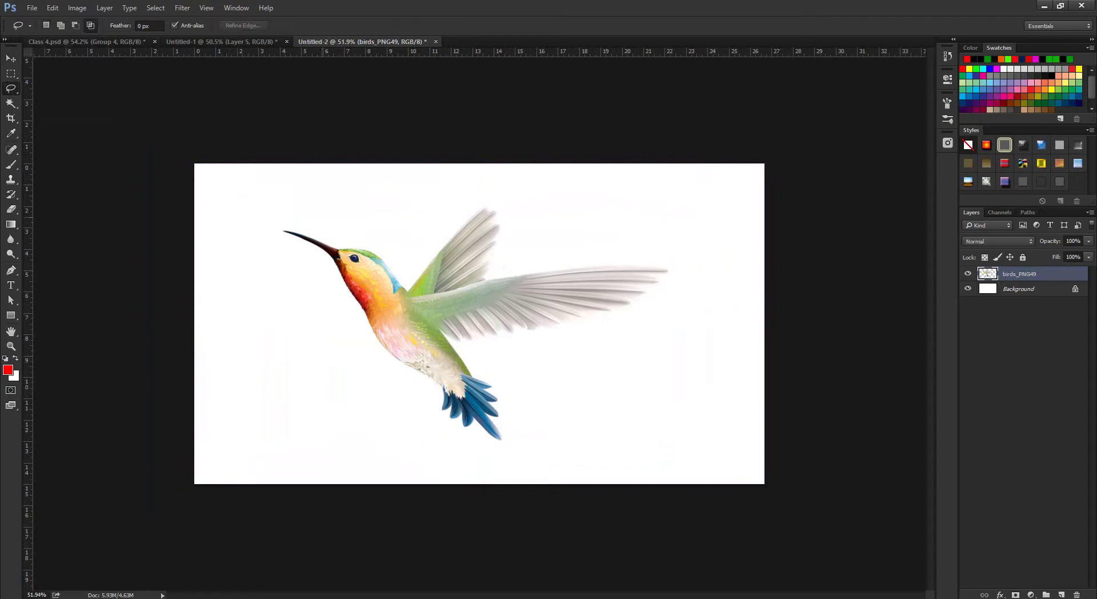
drag(268, 346, 262, 182)
key(ctrl+d)
mouse_move(208, 252)
mouse_down()
mouse_move(495, 180)
mouse_move(634, 420)
mouse_move(205, 263)
mouse_up()
key(ctrl+d)
Reselect the hummingbird's outline, define it as brush preset 'Bird', and deselect.
key(ctrl+shift+d)
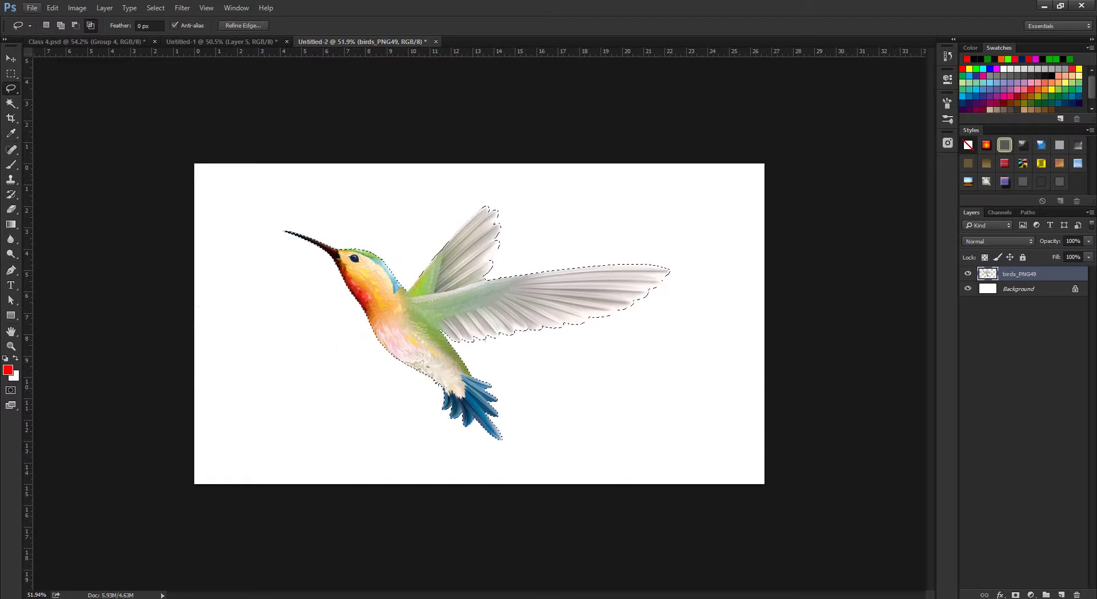
key(alt+e)
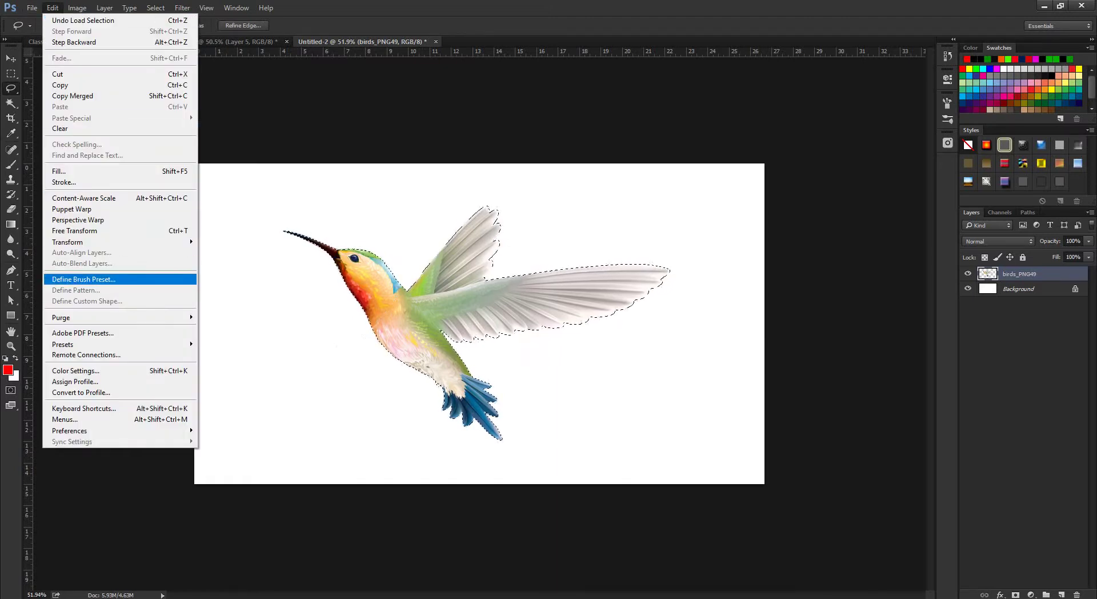
key(Return)
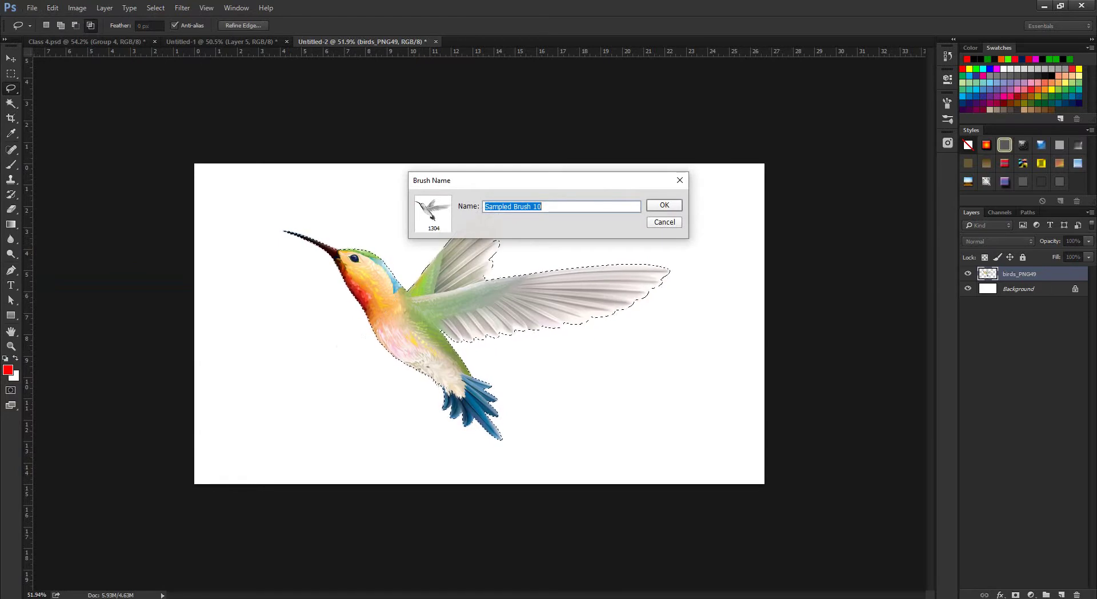
text(Bird 1)
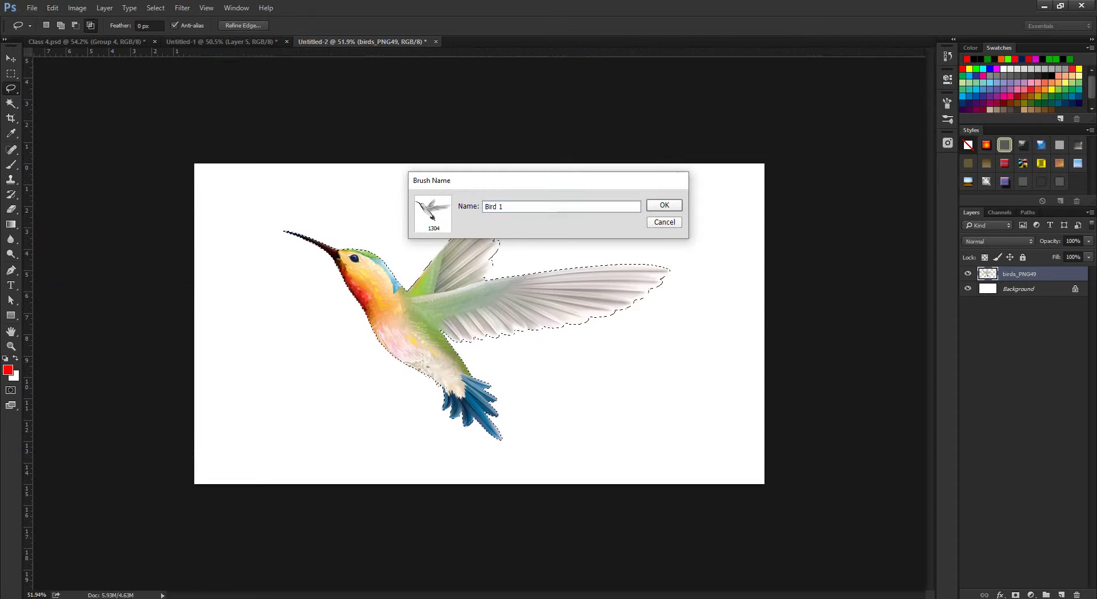
key(Return)
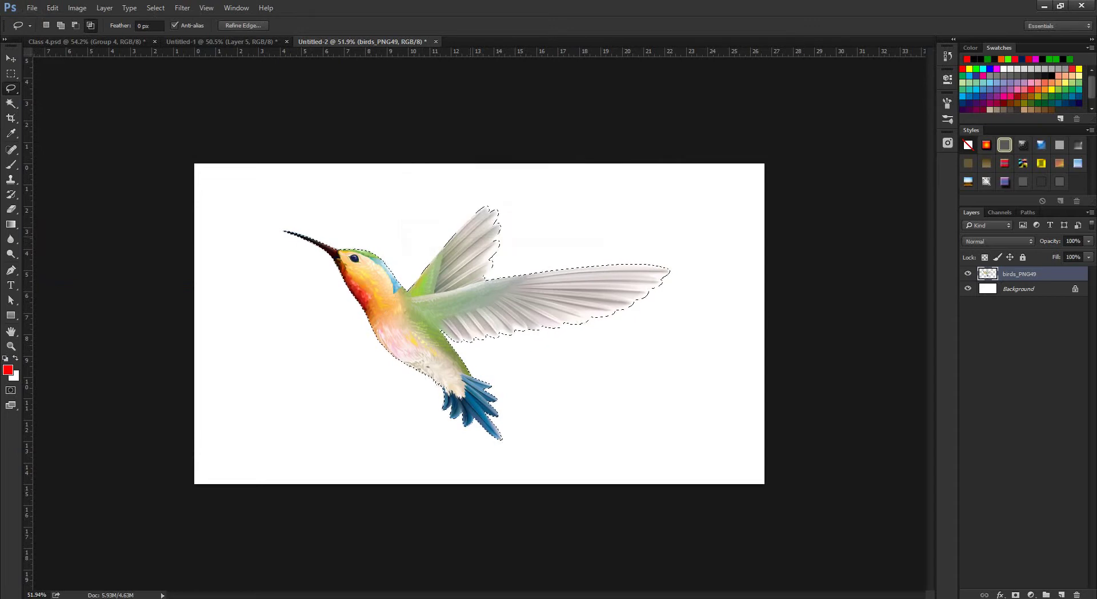
key(ctrl+d)
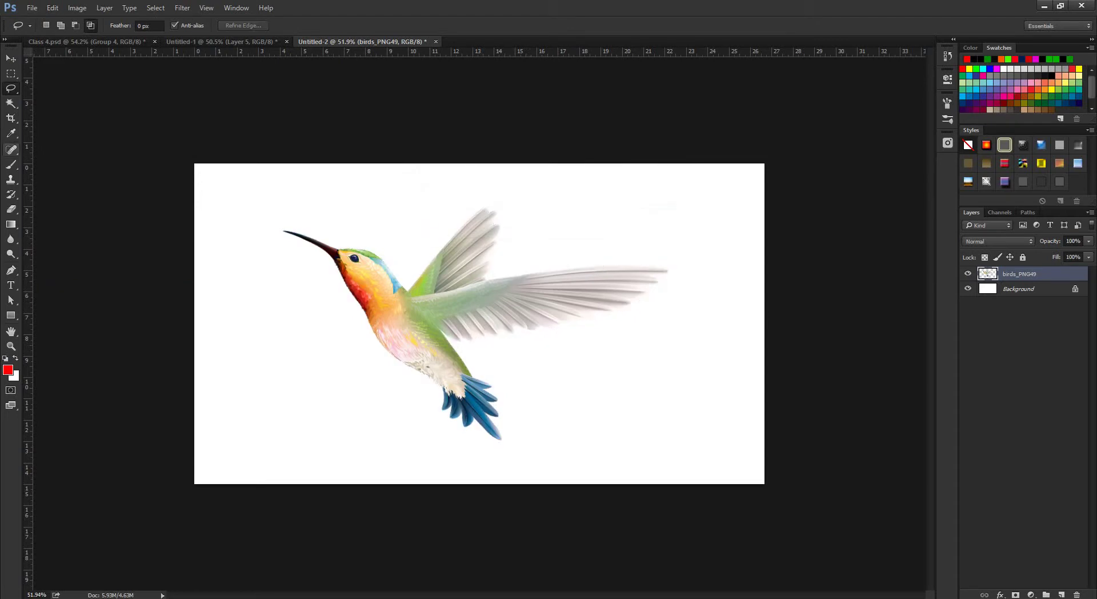
In the zebra document, take the Brush tool and shrink the hummingbird brush to 591 px.
key(ctrl+shift+Tab)
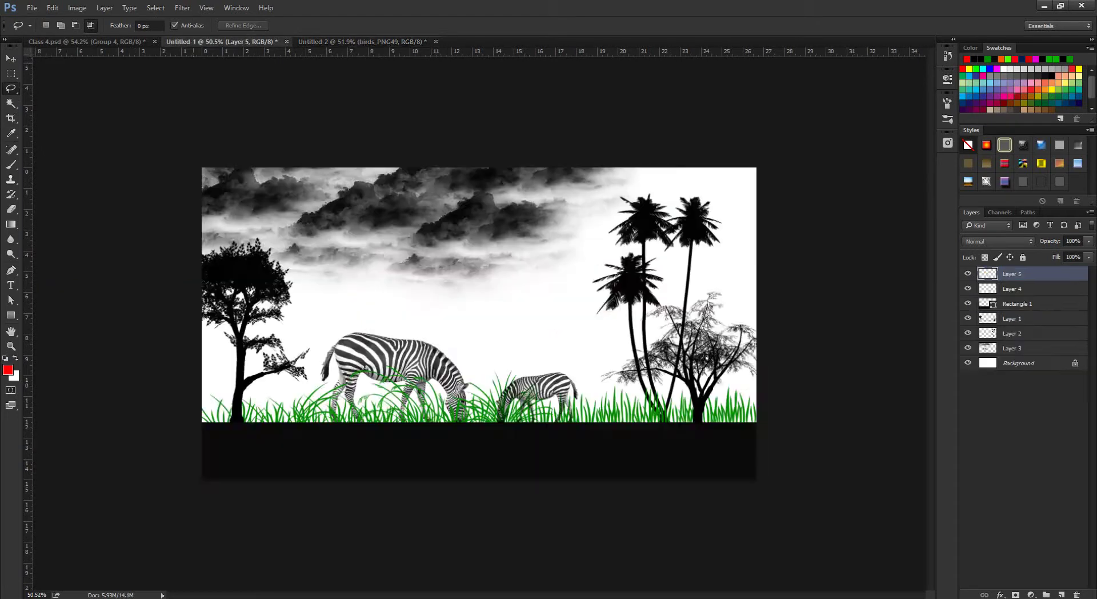
key(b)
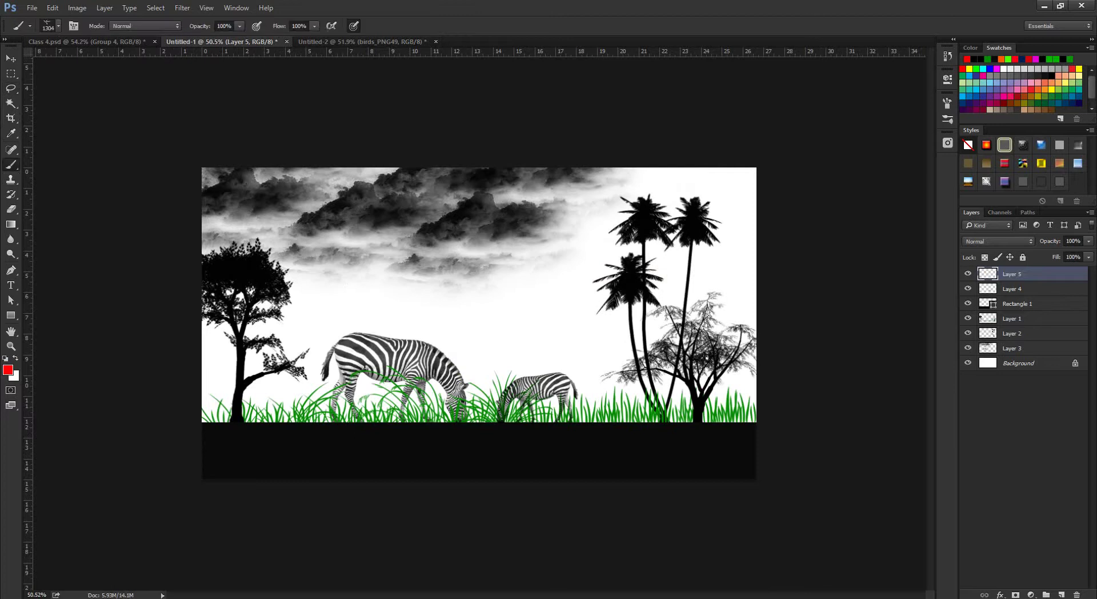
click(57, 26)
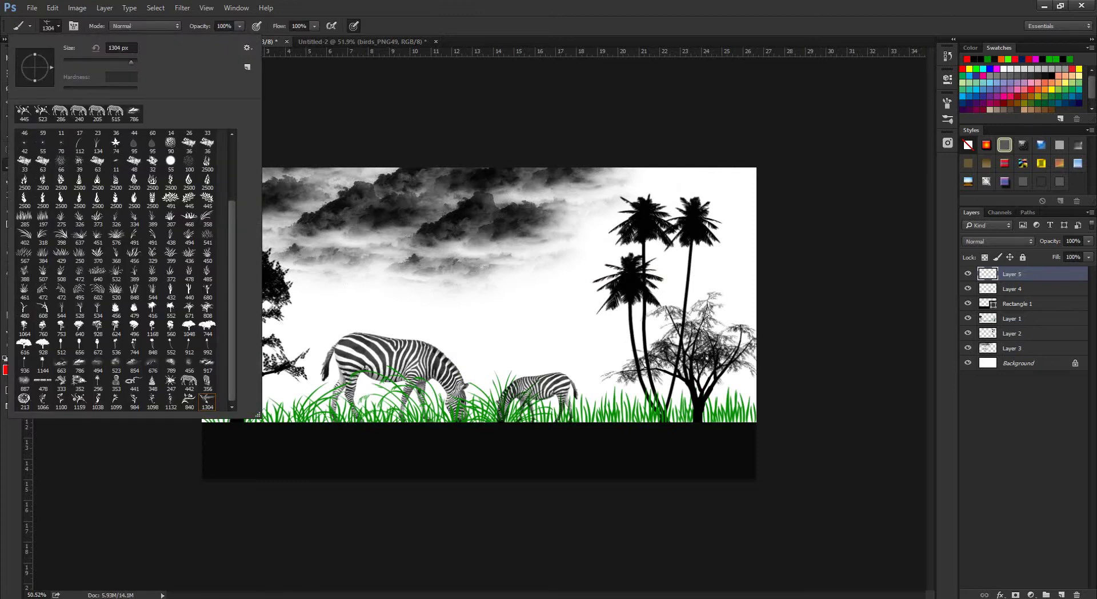
key(Escape)
drag(526, 281, 503, 282)
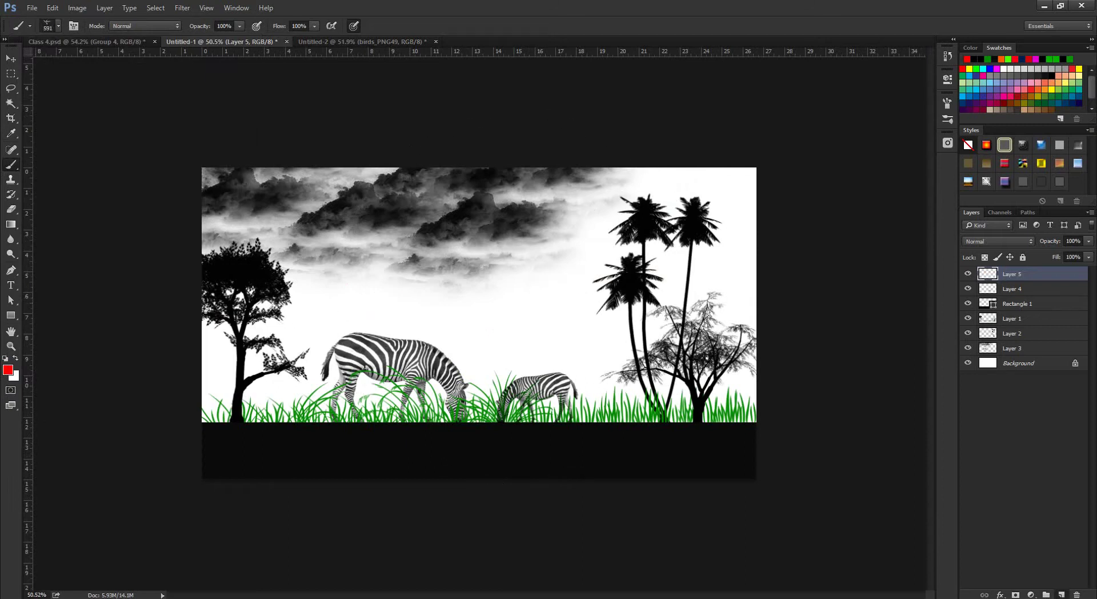
Add a new empty Layer 6 and reduce the brush size to 221, then 136 px.
key(ctrl+shift+alt+n)
scroll(477, 323, up, 3)
scroll(477, 323, down, 3)
scroll(477, 323, up, 1)
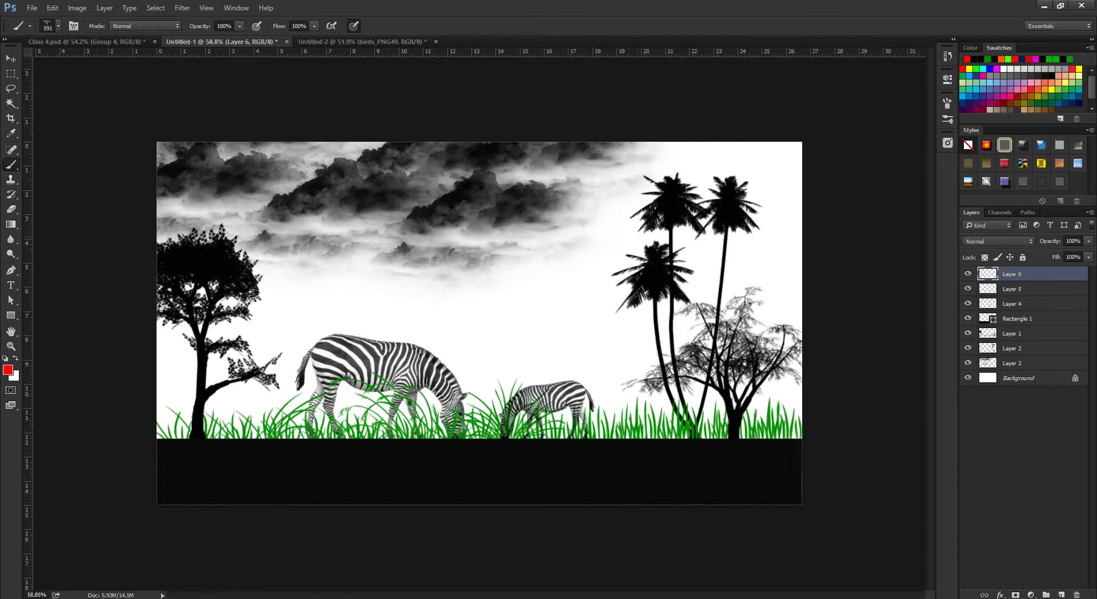
drag(722, 233, 697, 233)
scroll(478, 322, down, 2)
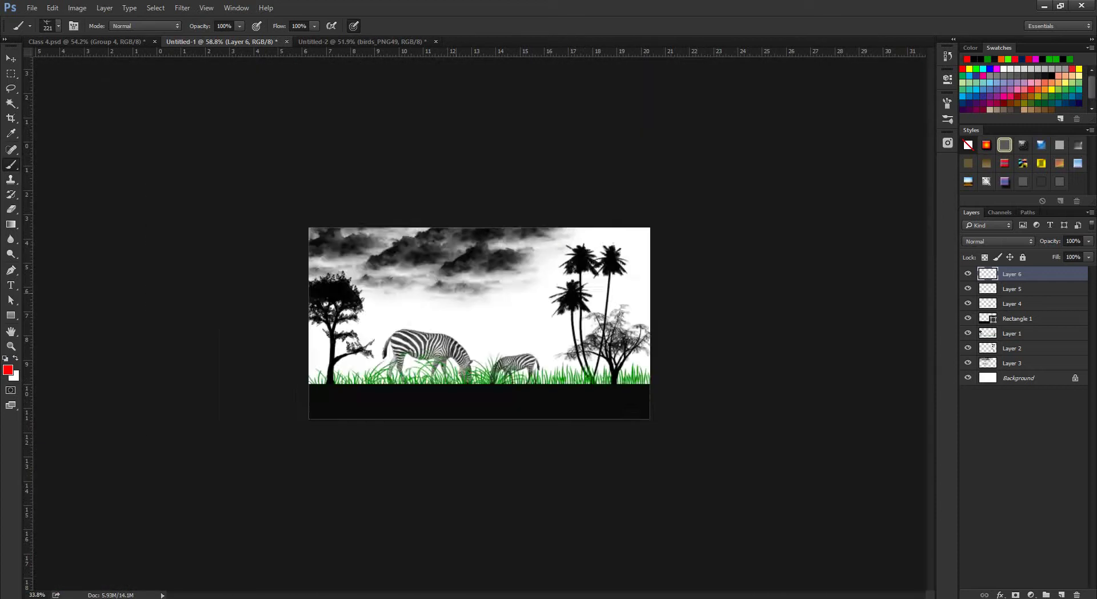
scroll(478, 322, up, 4)
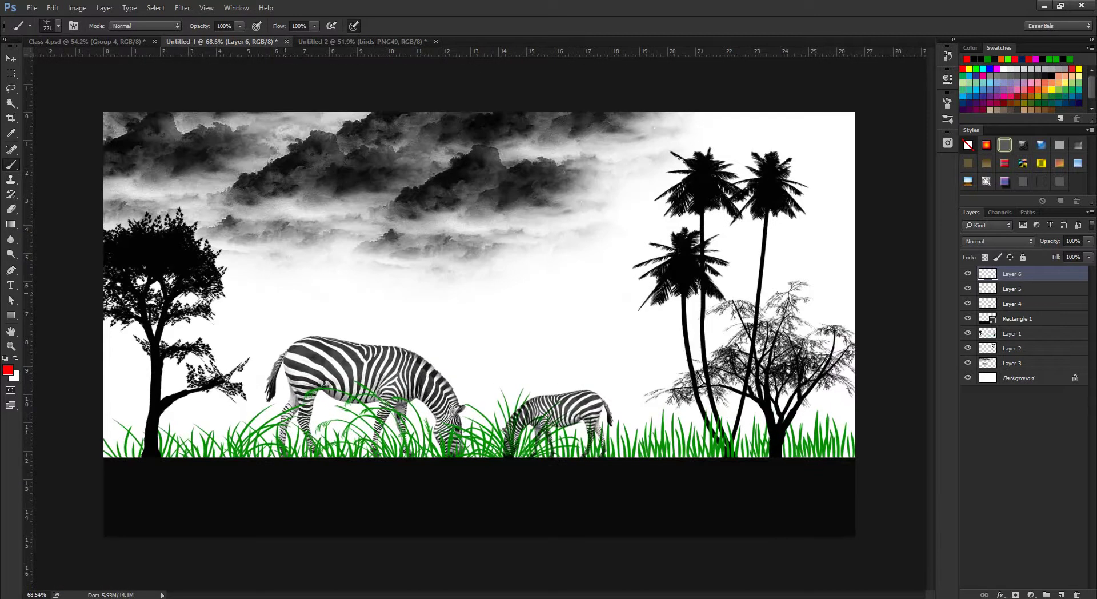
drag(290, 288, 269, 288)
Undo a trial pink stamp and set the foreground colour to near-black #131313.
click(261, 286)
key(ctrl+z)
click(8, 370)
click(686, 497)
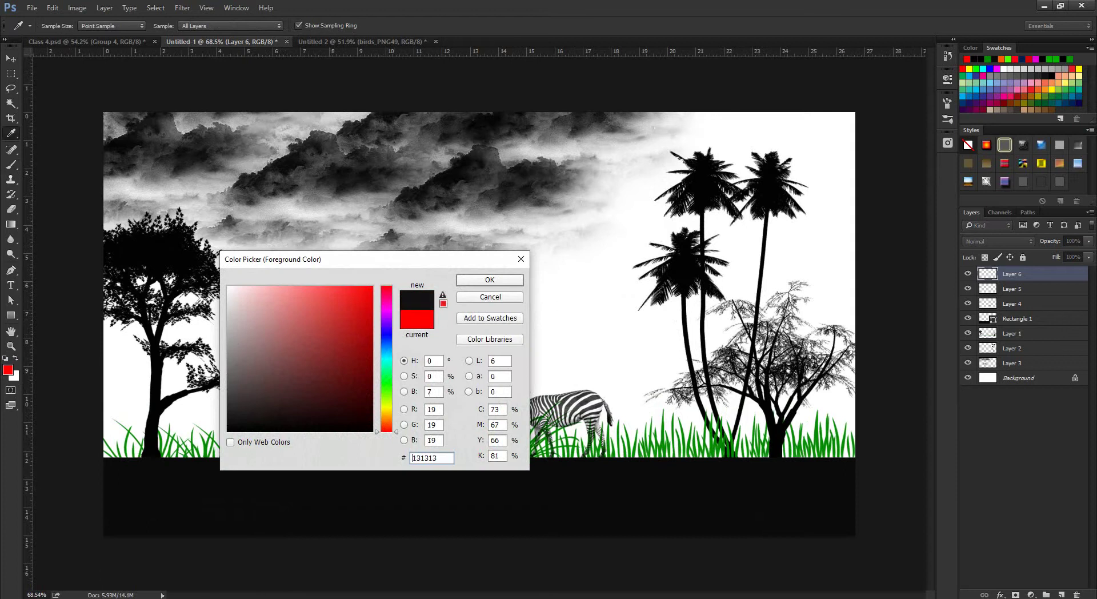
key(Return)
Stamp a first grey hummingbird in the sky near the tree.
key(b)
scroll(265, 320, up, 5)
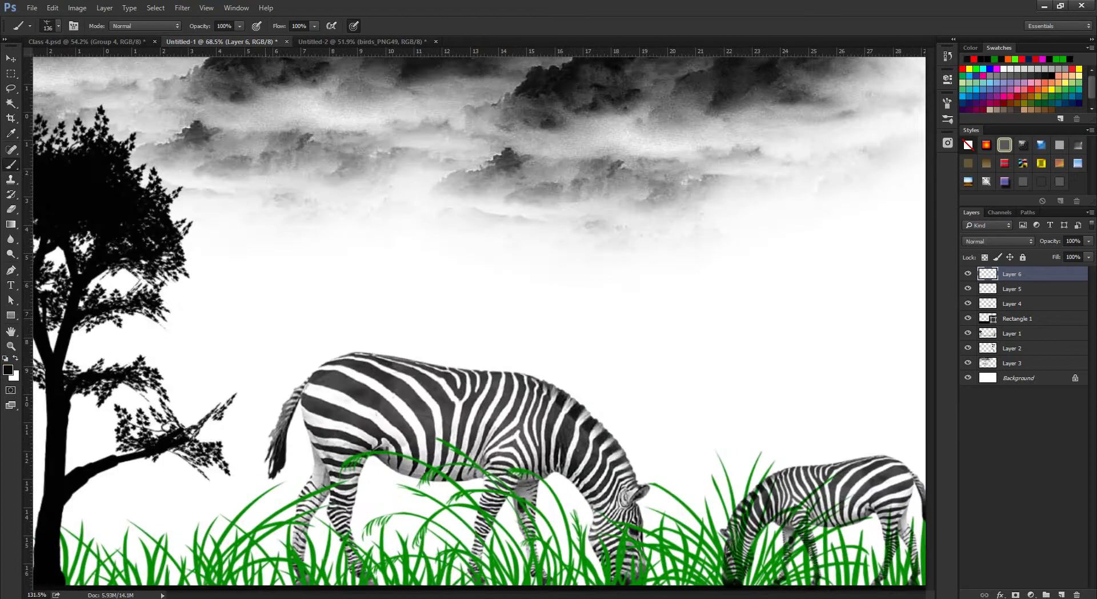
click(249, 274)
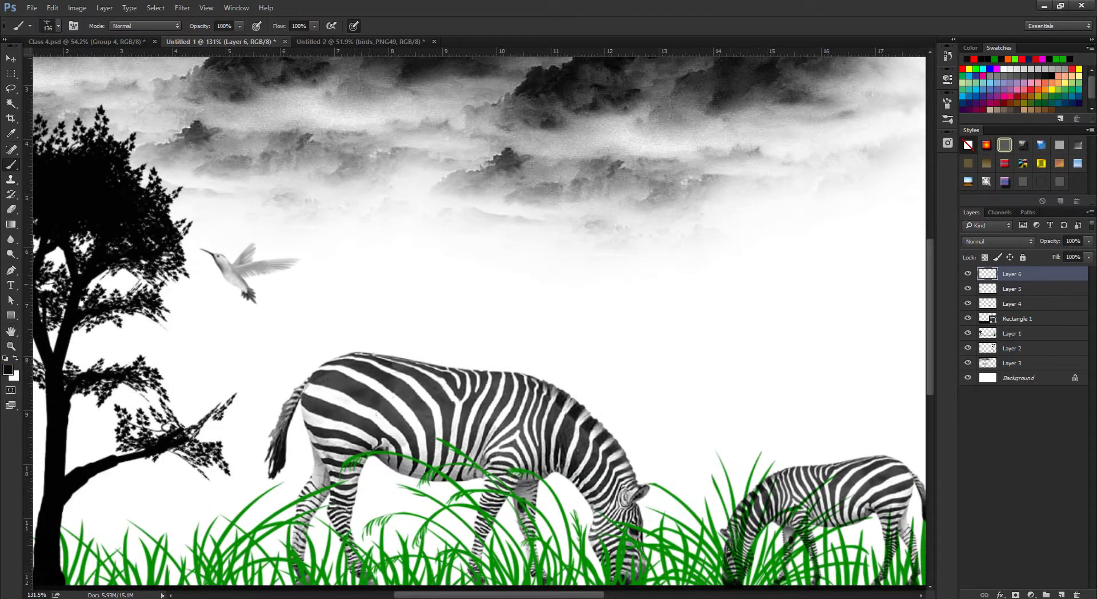
scroll(240, 268, up, 3)
scroll(240, 268, up, 4)
scroll(240, 268, down, 6)
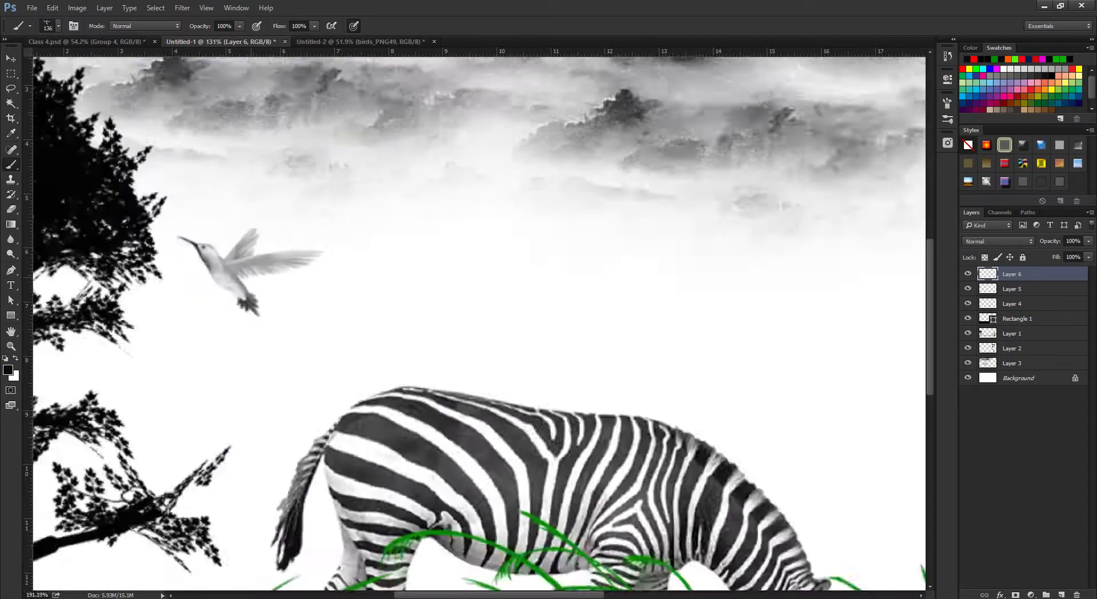
scroll(240, 268, up, 4)
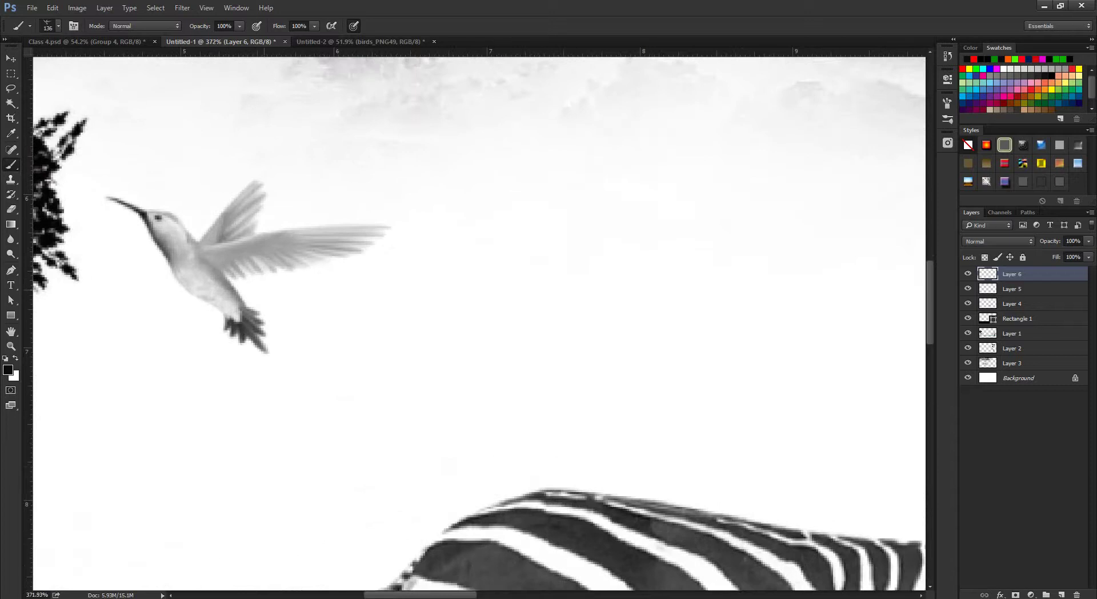
scroll(308, 295, down, 6)
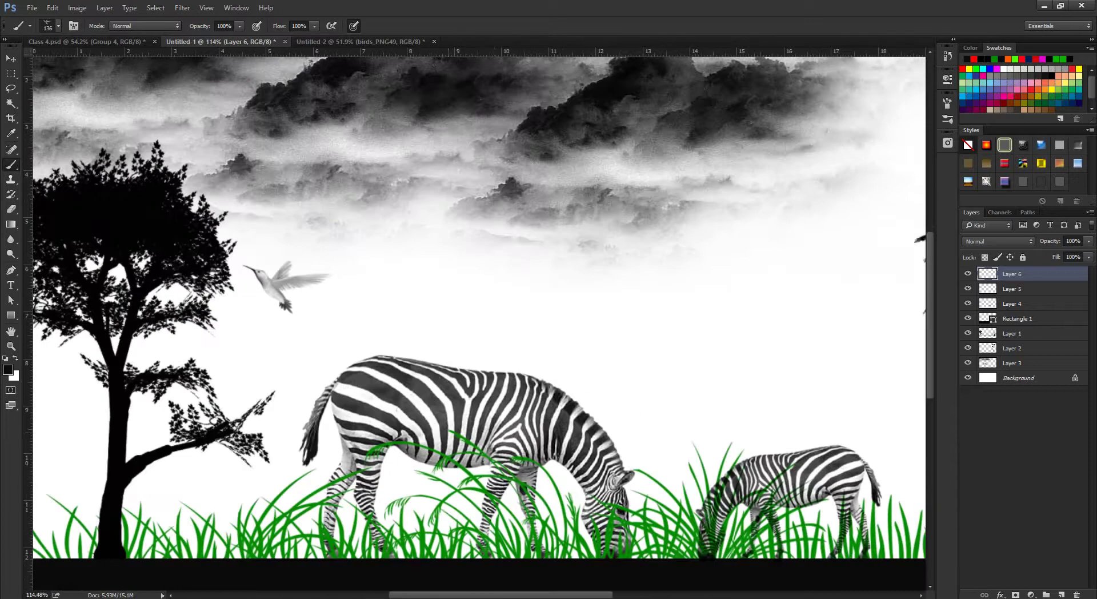
Stamp three more hummingbirds at brush sizes 73 px and 101 px.
alt+right_click(339, 313)
click(317, 310)
click(354, 292)
alt+right_click(354, 263)
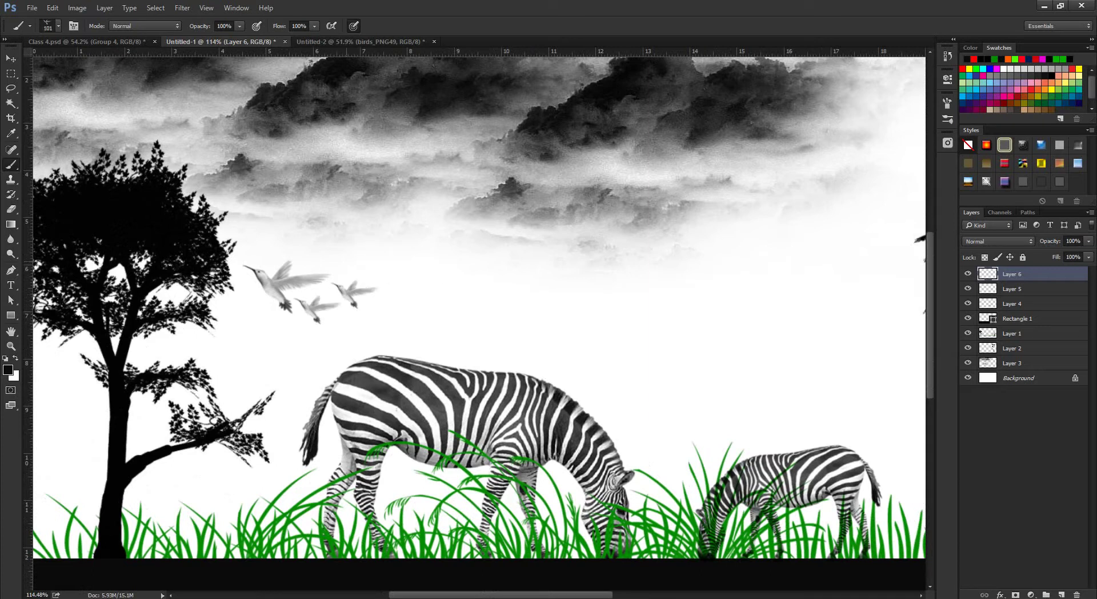
click(343, 259)
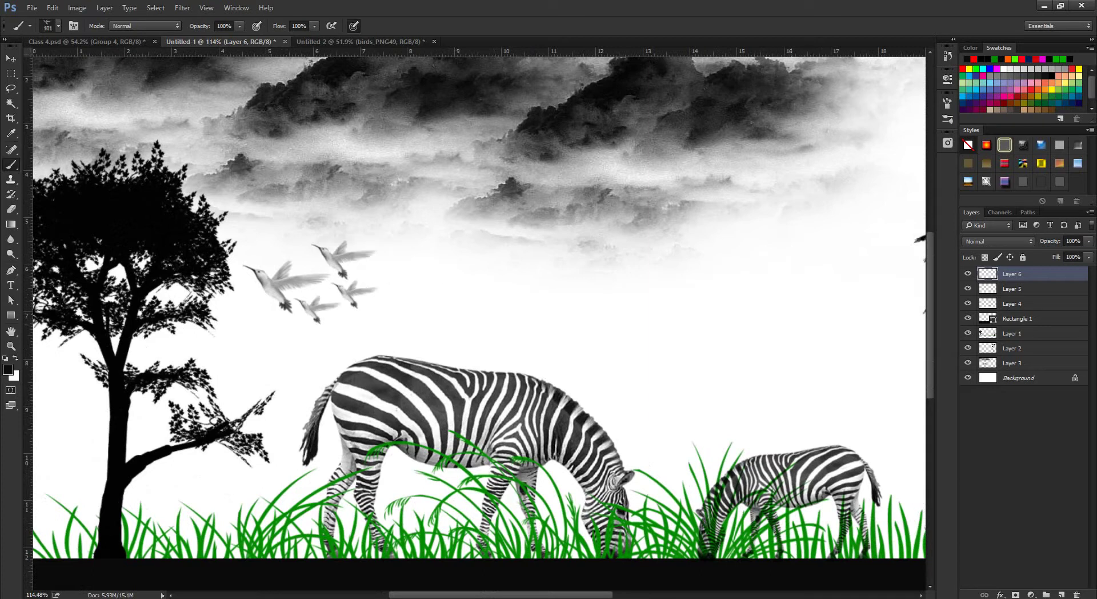
Rotate the flock about 12.66° counter-clockwise and fit the image in the window.
key(ctrl+t)
drag(400, 236, 388, 216)
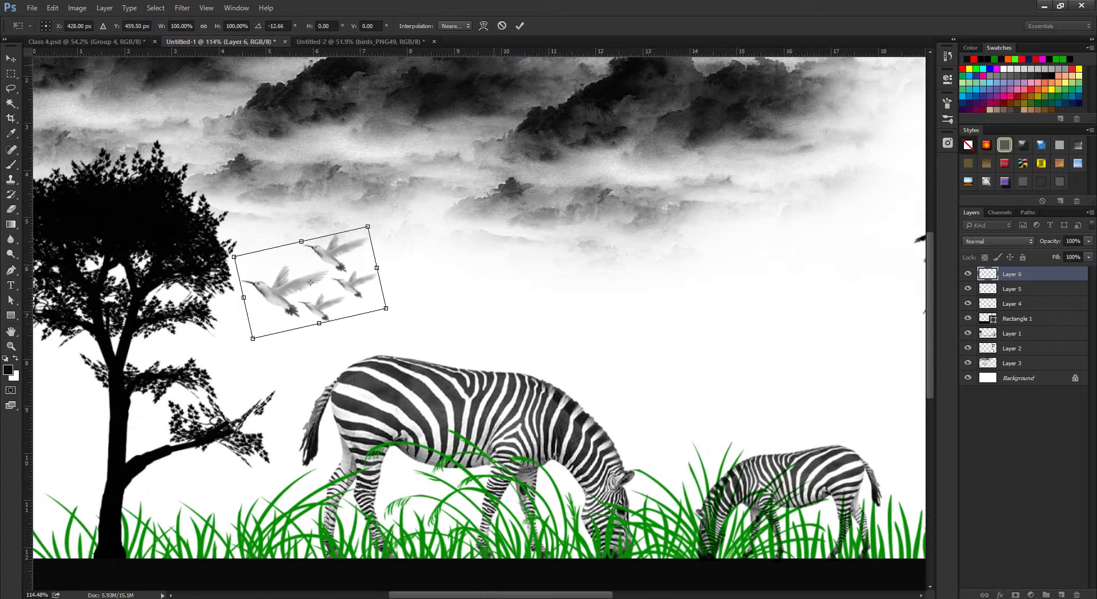
key(Return)
key(b)
key(ctrl+0)
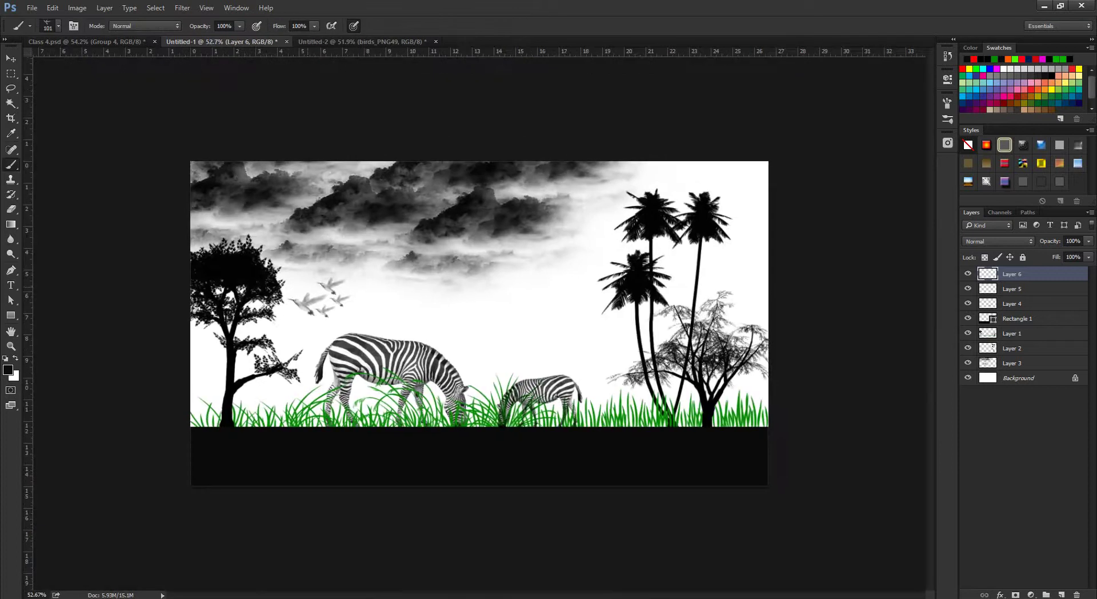
Move the bird flock higher in the sky and nudge it into place.
key(v)
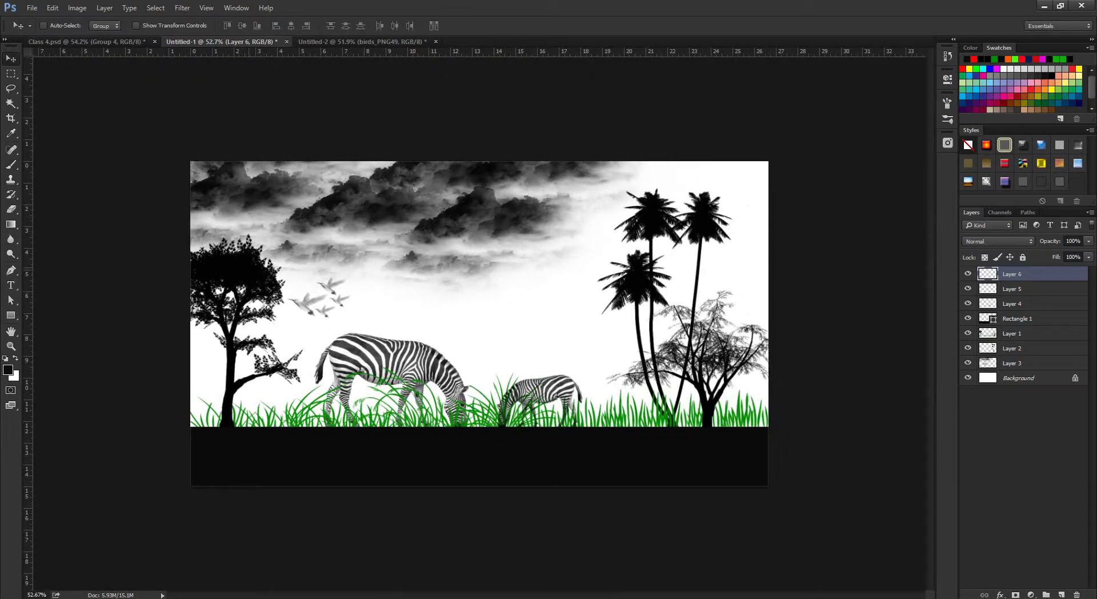
drag(310, 271, 307, 240)
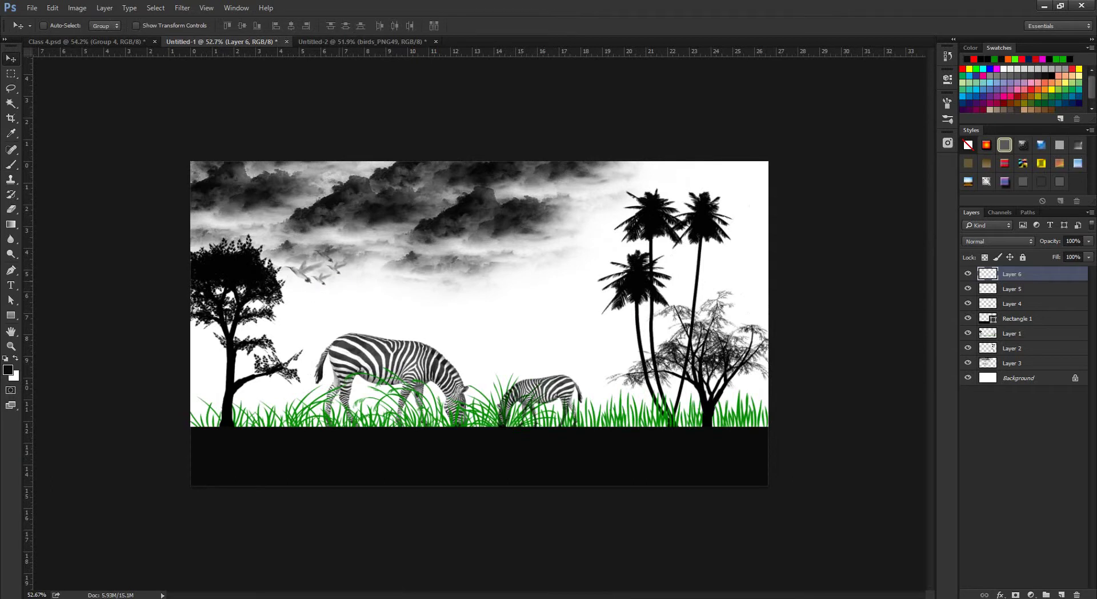
key(shift+Down)
key(shift+Down)
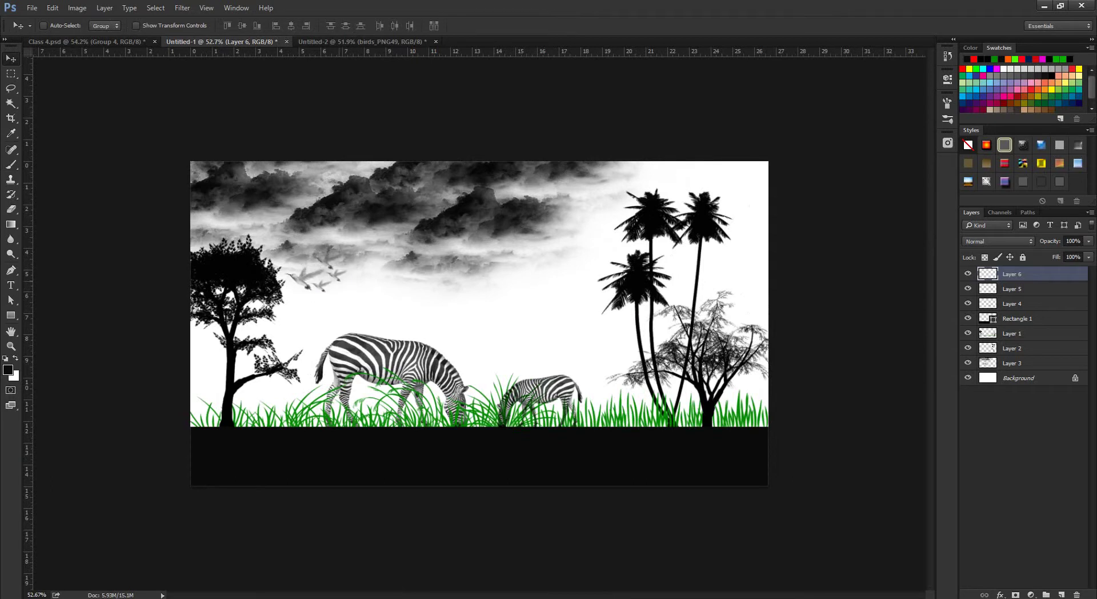
key(ctrl+plus)
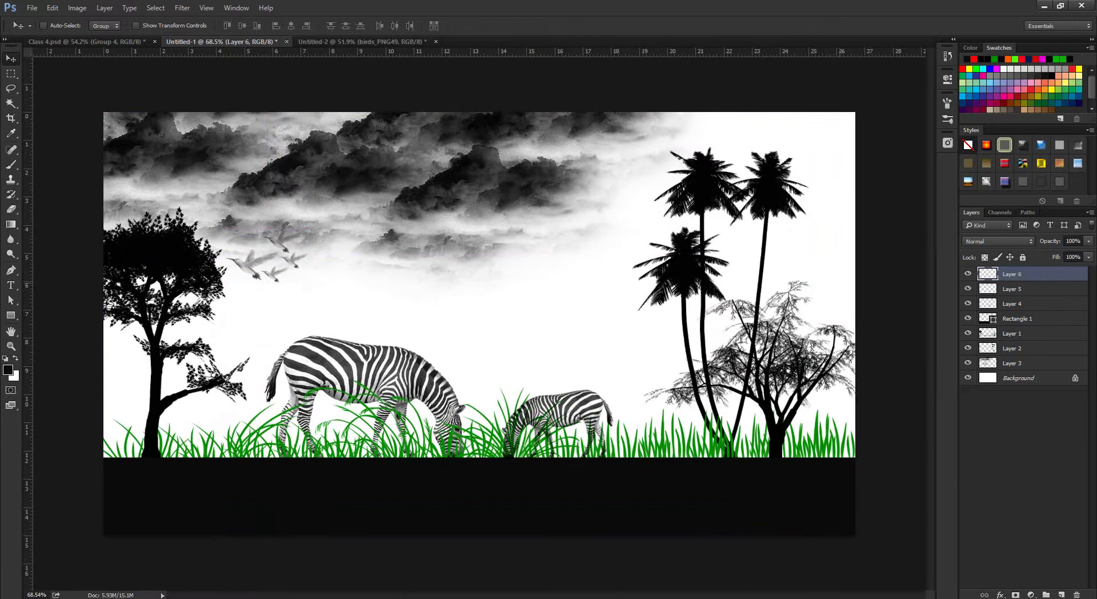
key(ctrl+minus)
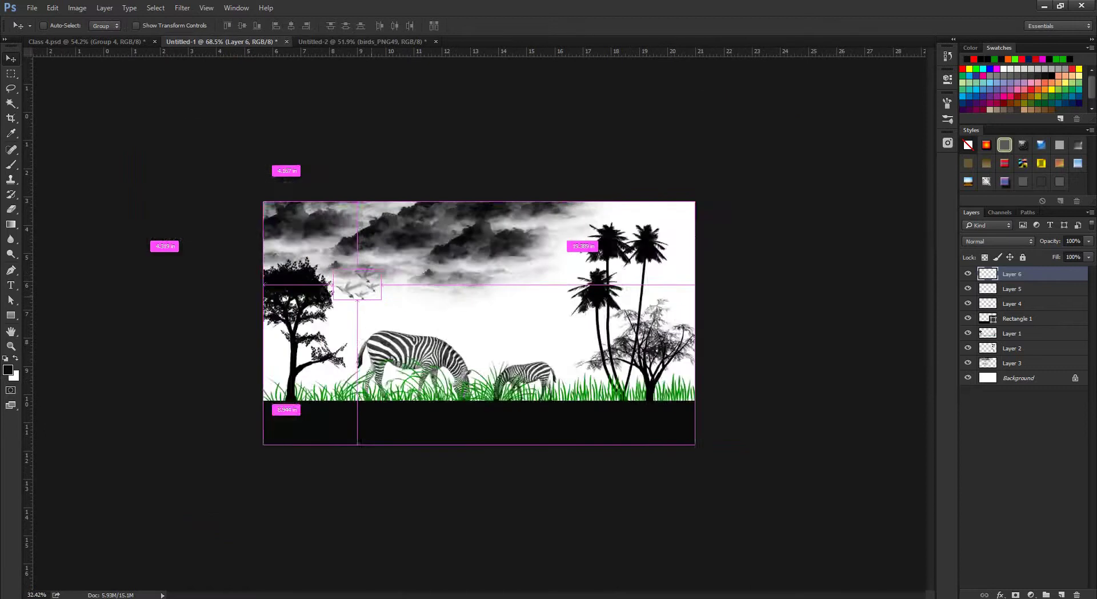
key(ctrl+minus)
key(ctrl+plus)
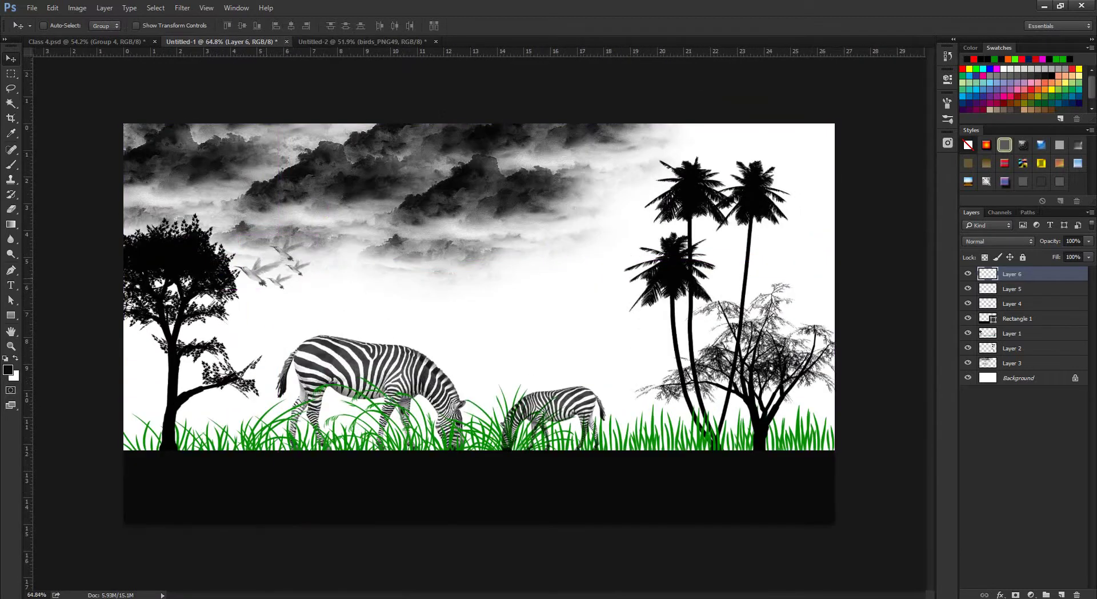
Scale the flock down to about 78% and commit the transform.
key(ctrl+t)
drag(311, 240, 277, 265)
click(519, 25)
key(ctrl+minus)
key(ctrl+plus)
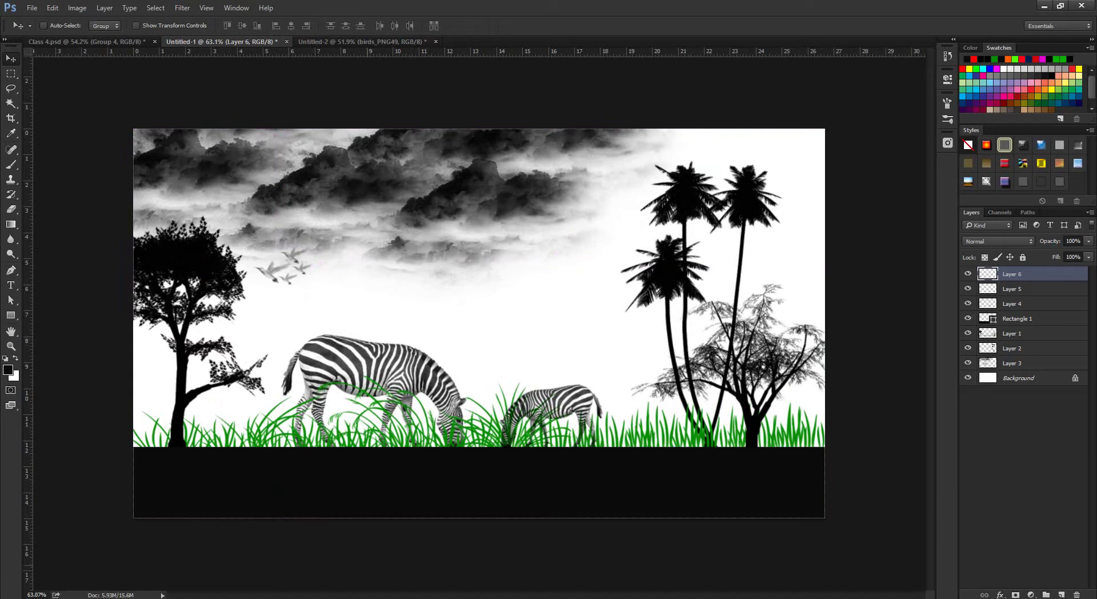
Close the hummingbird preview in the 'bird transparent' results, then return to the zebra scene.
click(260, 550)
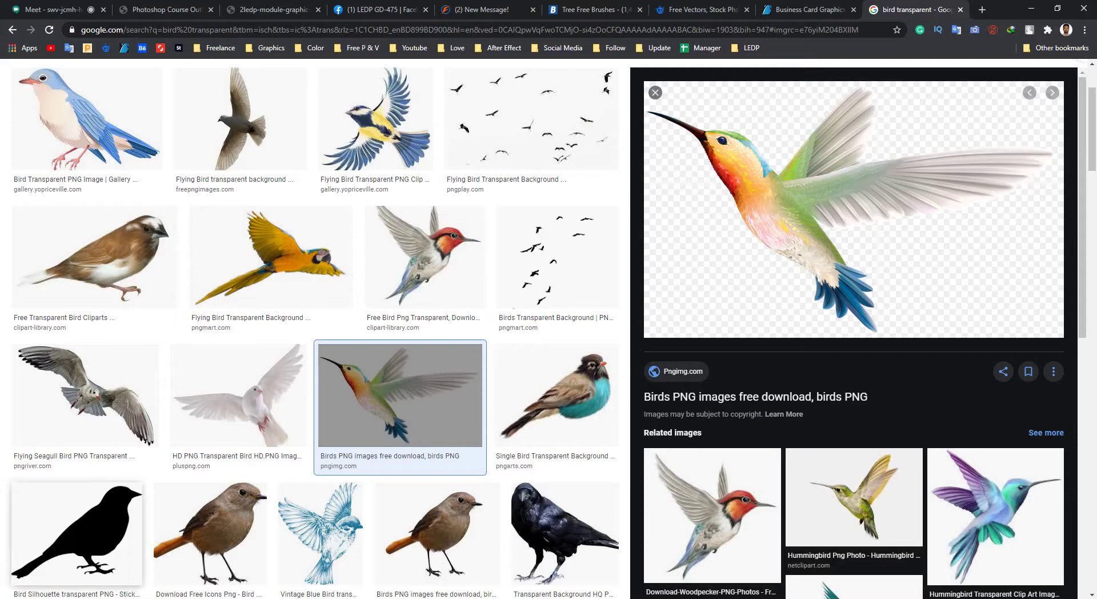
scroll(655, 218, up, 2)
click(655, 217)
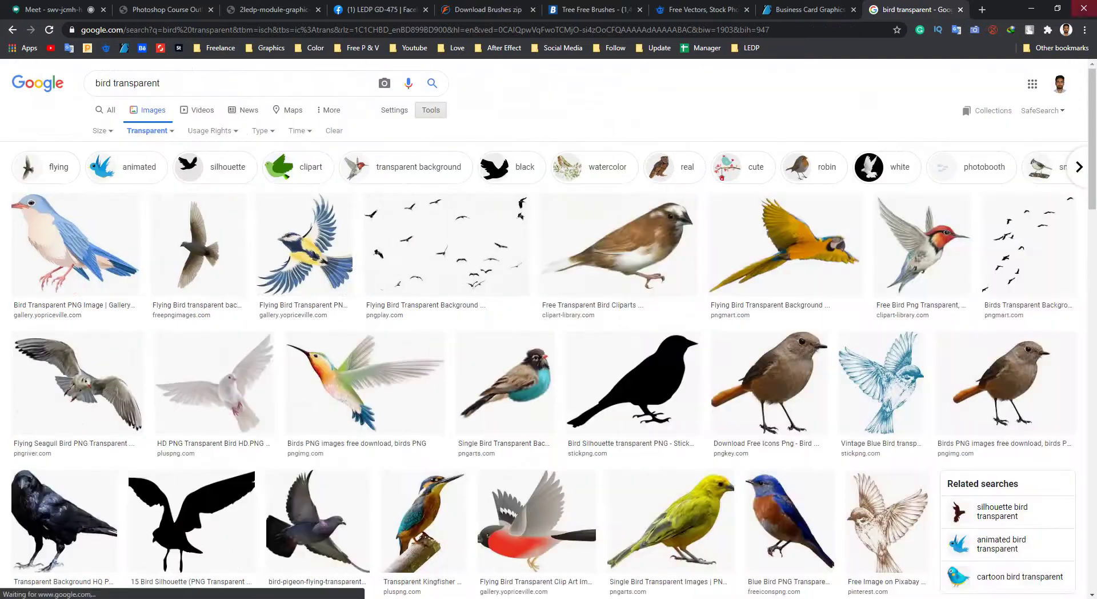
key(alt+Tab)
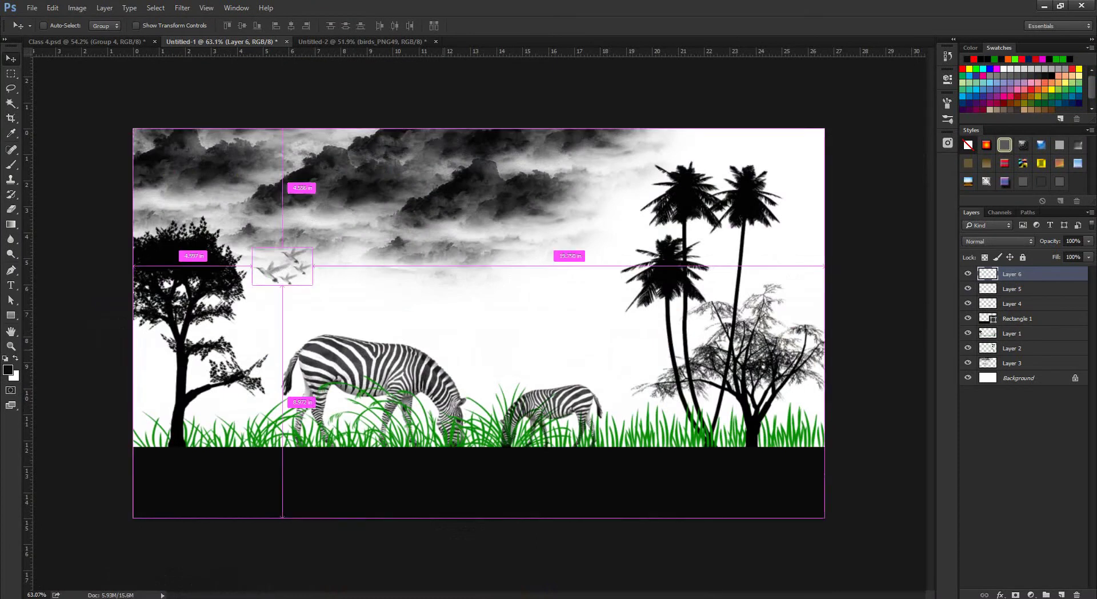
Leave the zebra scene and bring the 'bird transparent' Google Images results in Chrome back to the front.
scroll(477, 324, down, 5)
scroll(477, 324, up, 6)
scroll(477, 324, down, 2)
scroll(479, 322, down, 1)
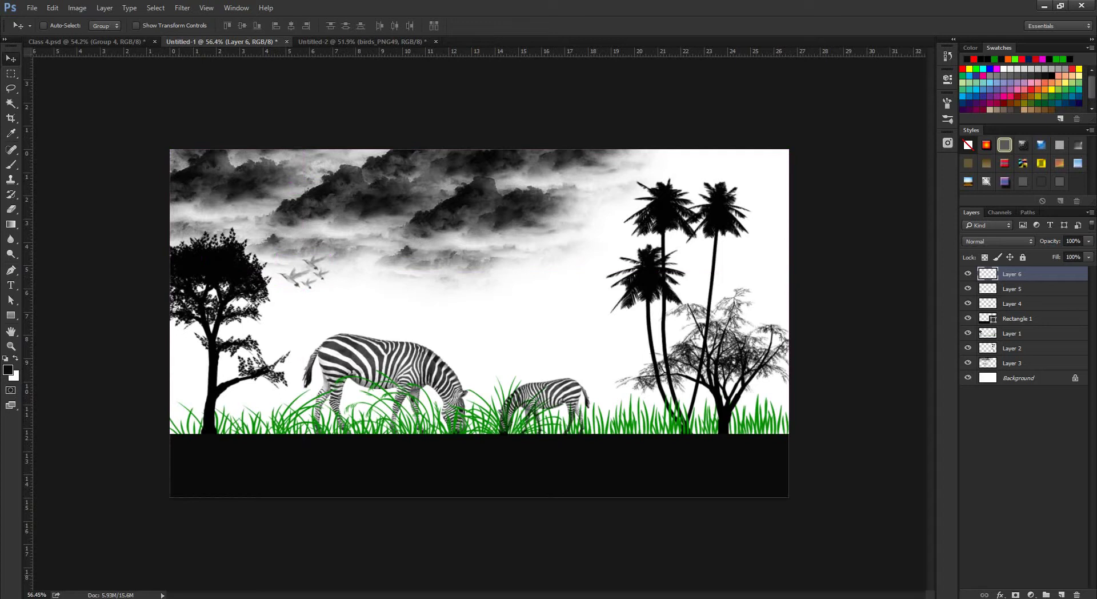
mouse_move(182, 591)
click(117, 552)
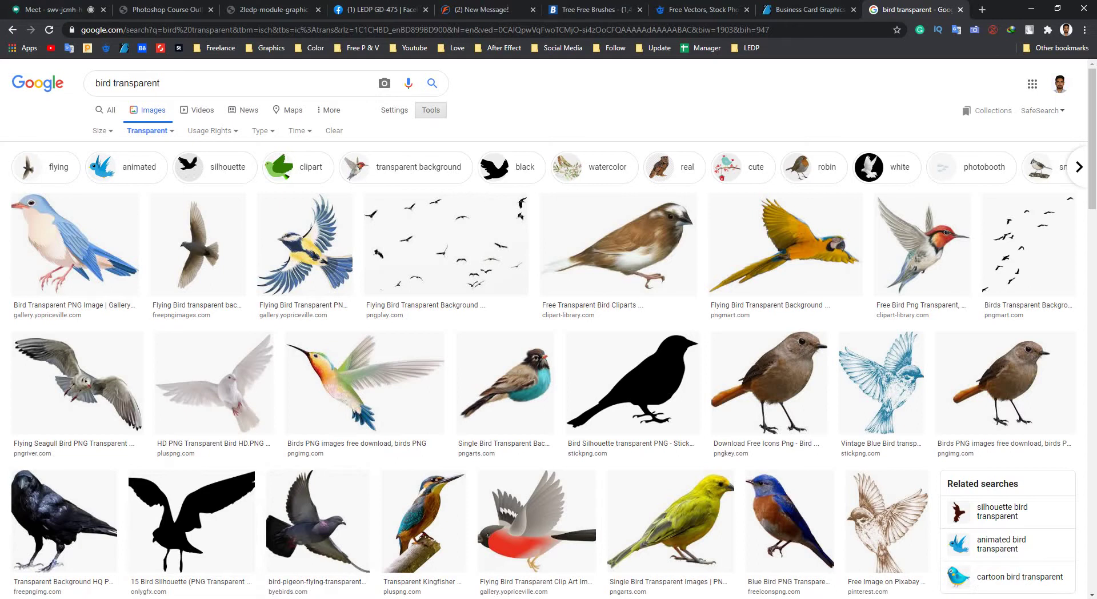
Replace the bird search with a new search for house images.
key(ctrl+t)
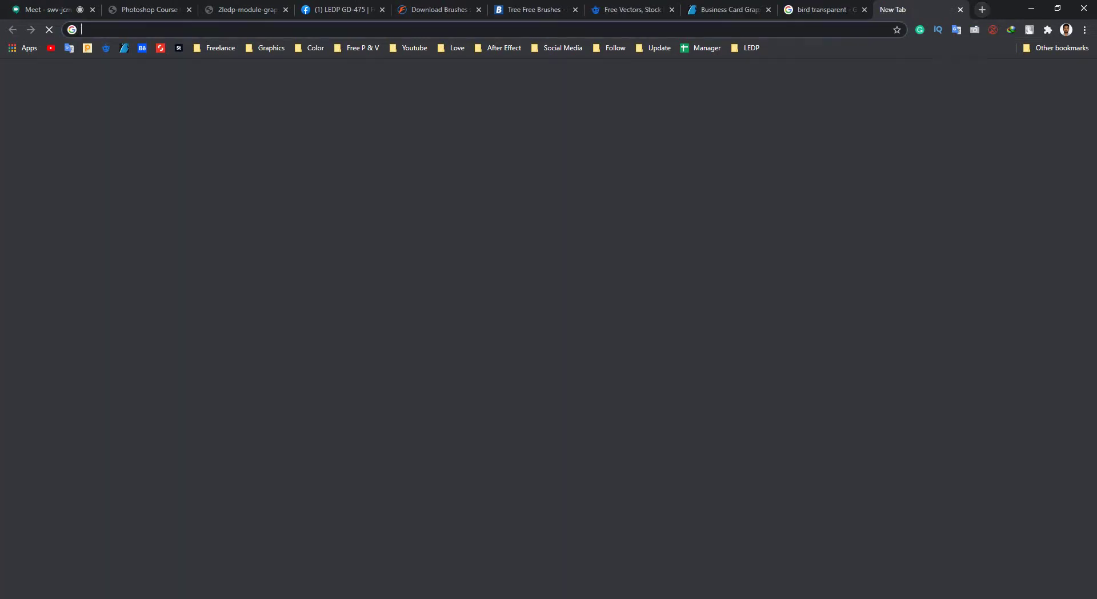
key(ctrl+shift+Tab)
key(slash)
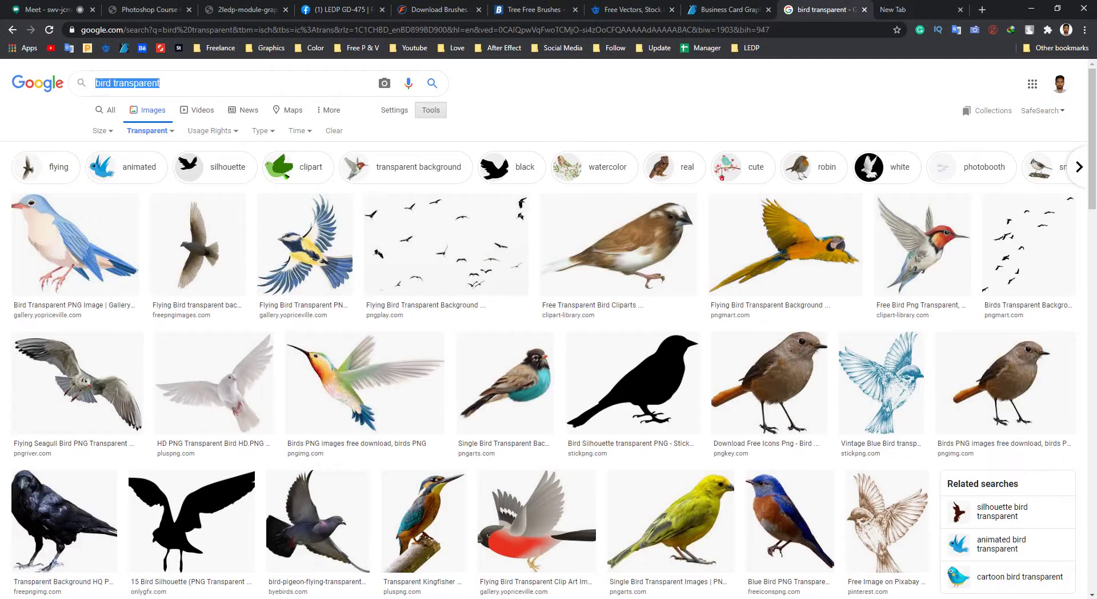
text(hous)
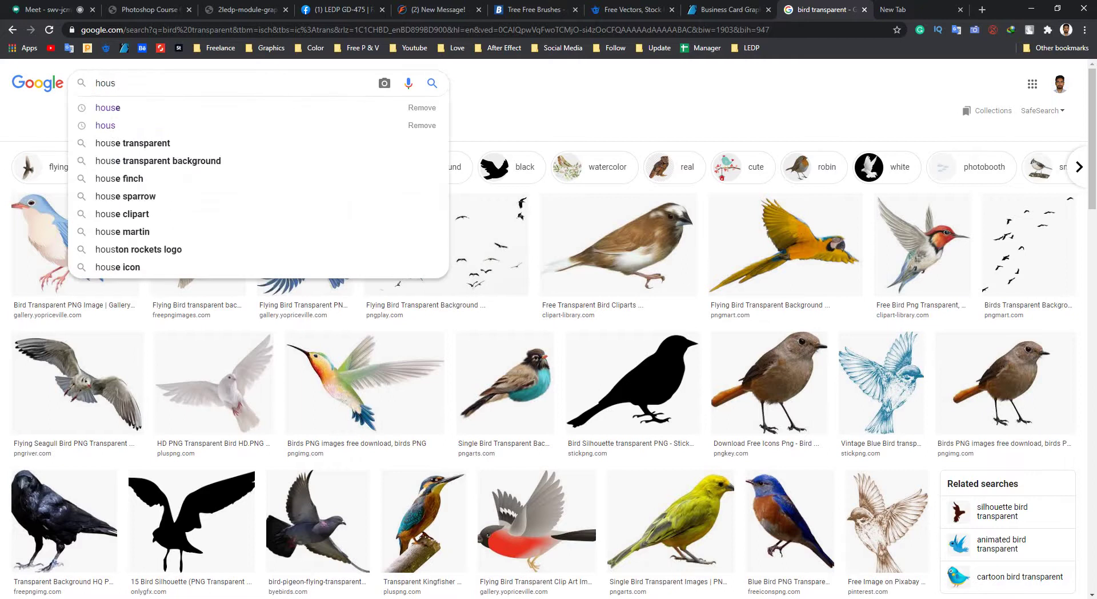
key(Down)
key(Return)
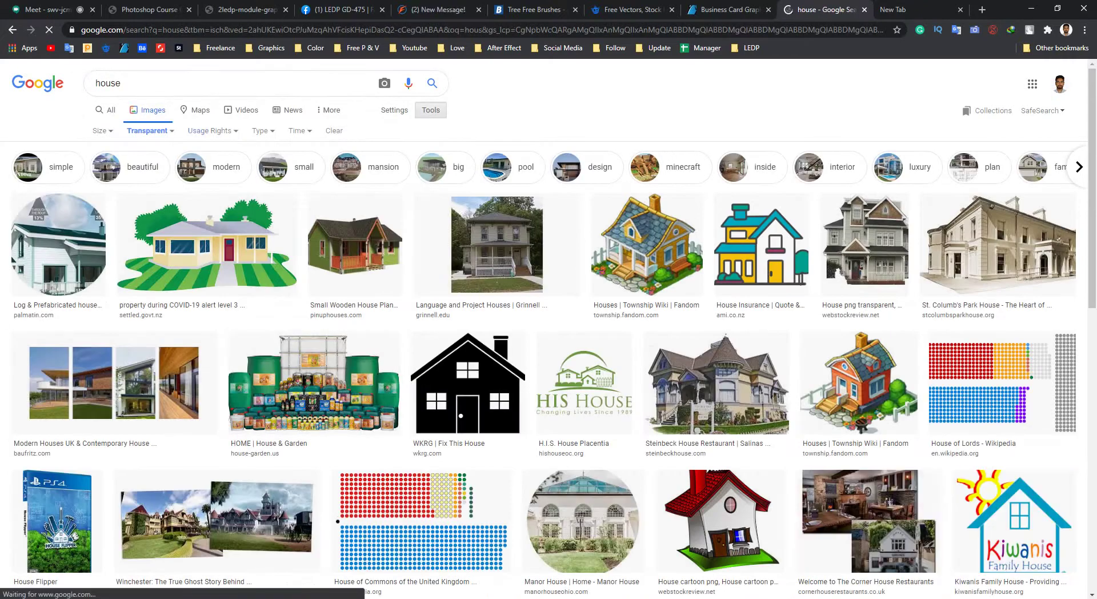
scroll(314, 383, down, 5)
scroll(315, 383, up, 5)
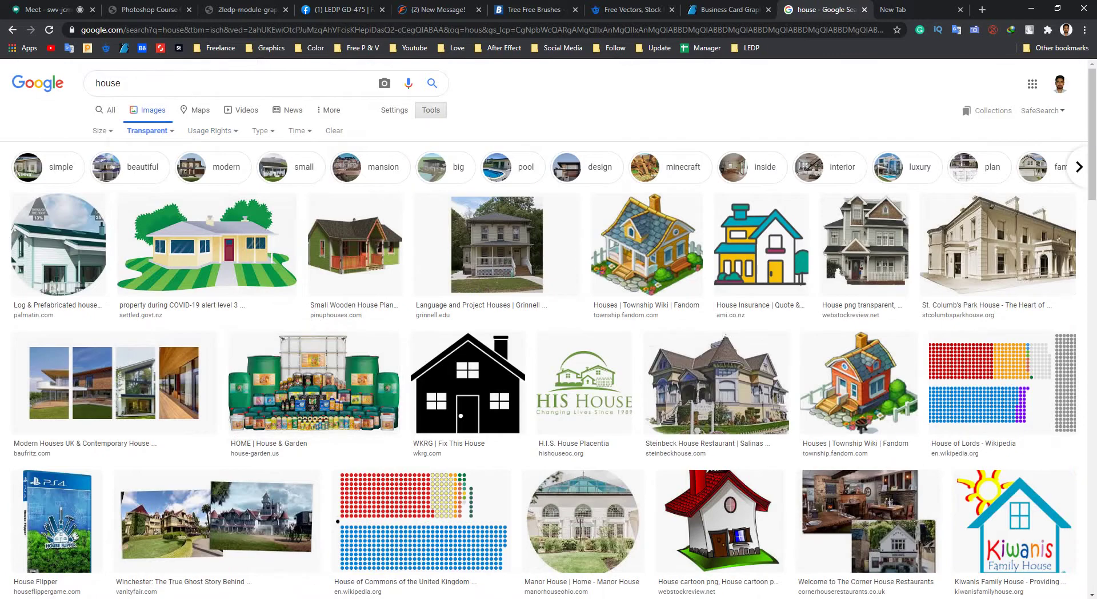
Filter the house results to Any color and the Clip art type.
click(147, 130)
click(137, 148)
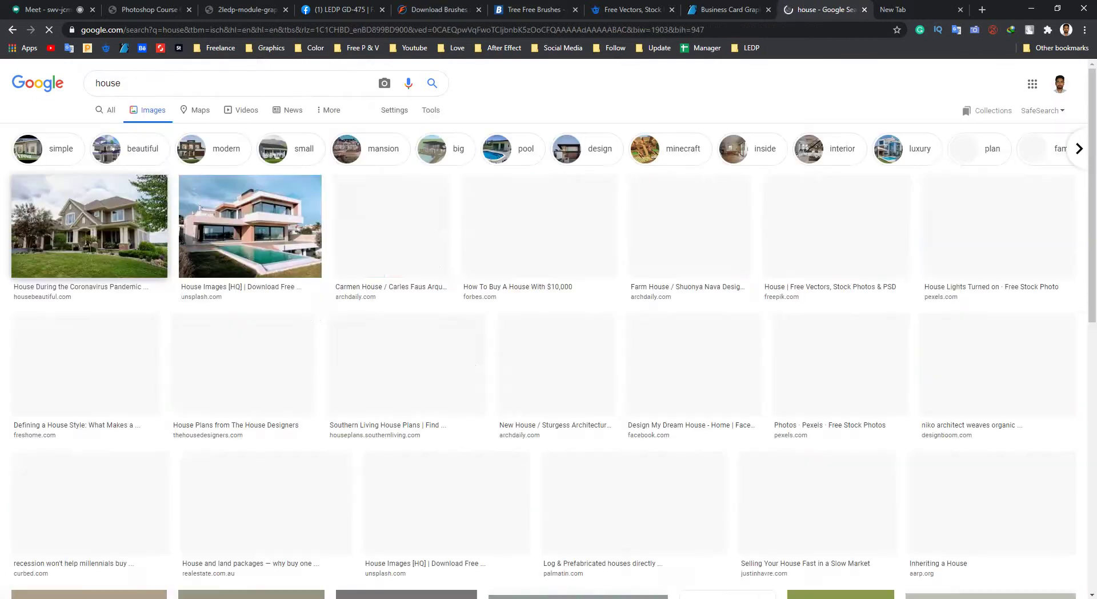
scroll(407, 366, down, 3)
scroll(406, 366, up, 3)
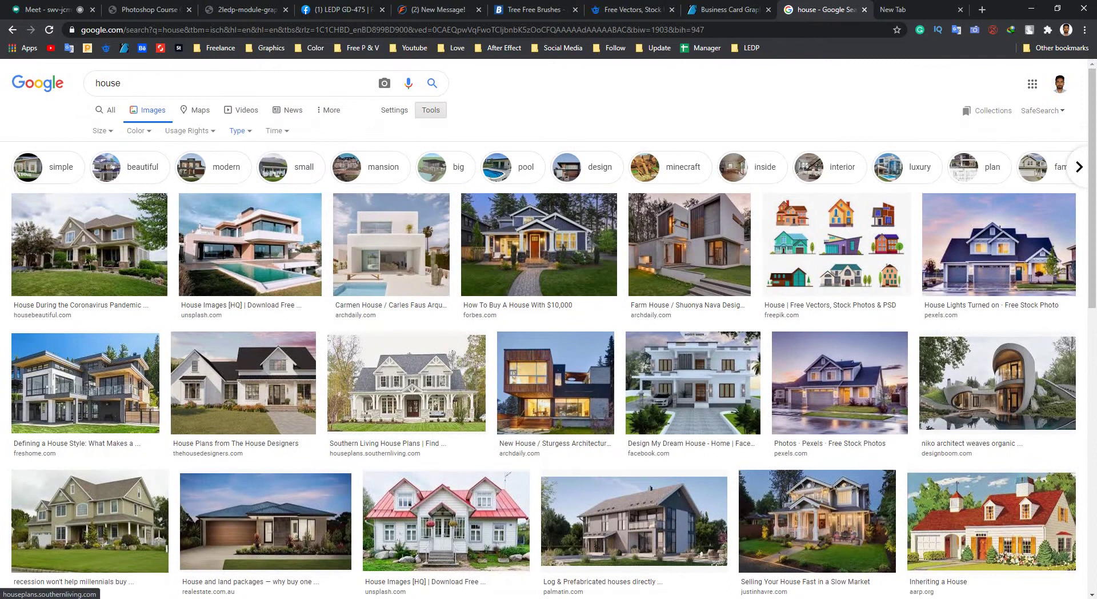
click(240, 130)
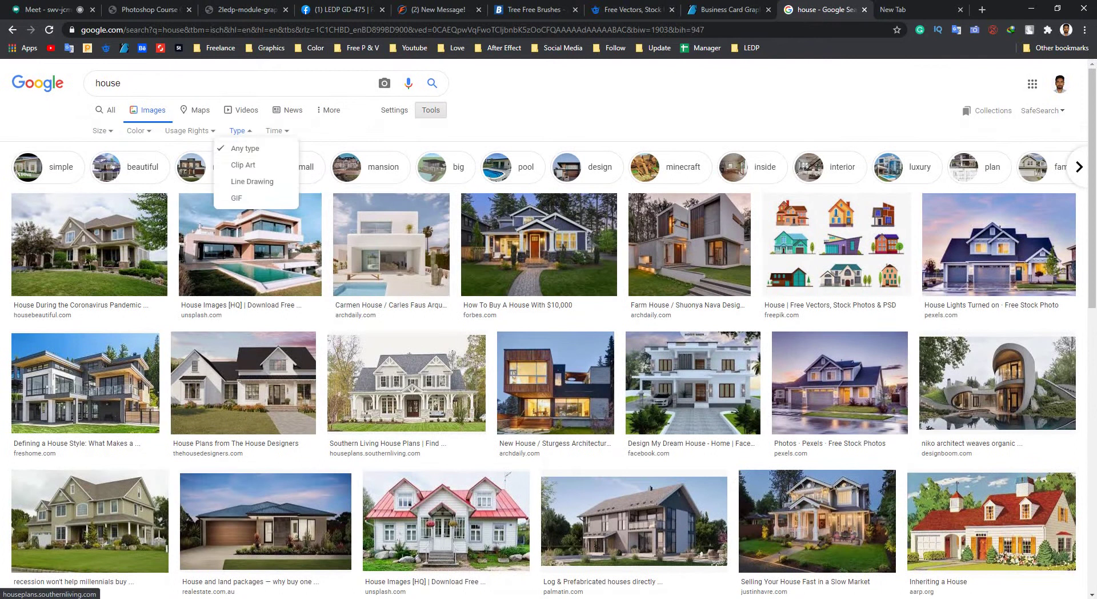
click(268, 165)
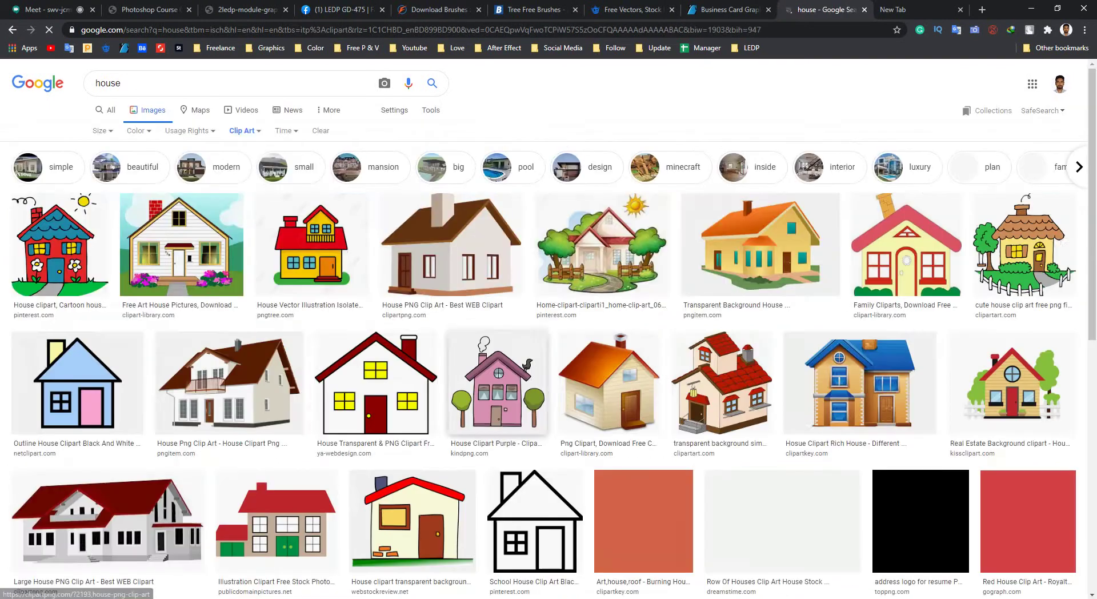
Preview the simple house outline clip art, then close the preview.
scroll(518, 228, down, 6)
scroll(519, 228, down, 2)
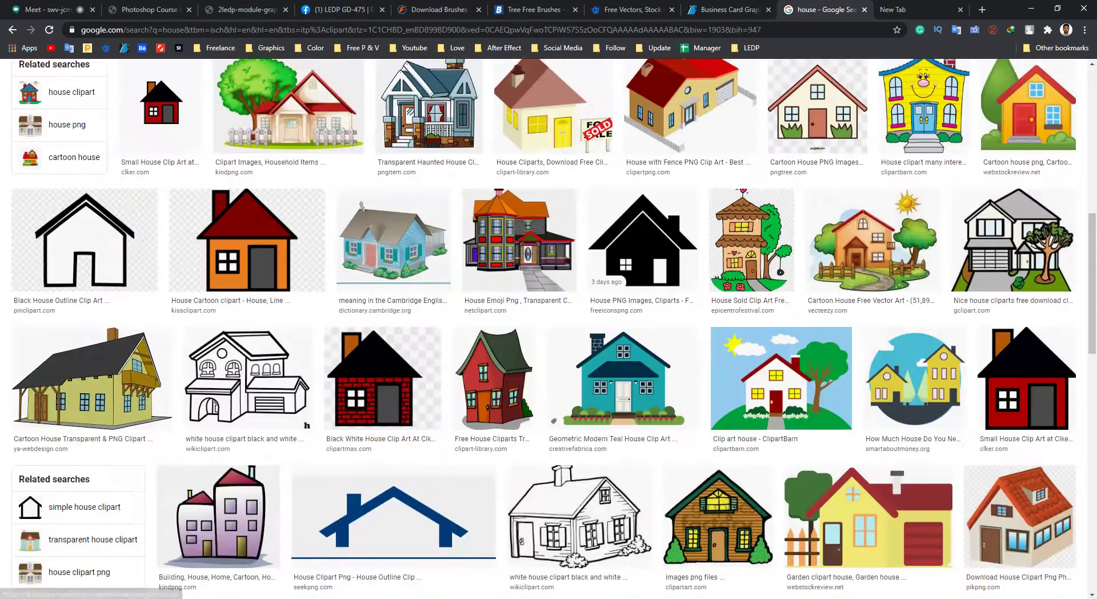
scroll(548, 329, down, 5)
scroll(514, 285, down, 4)
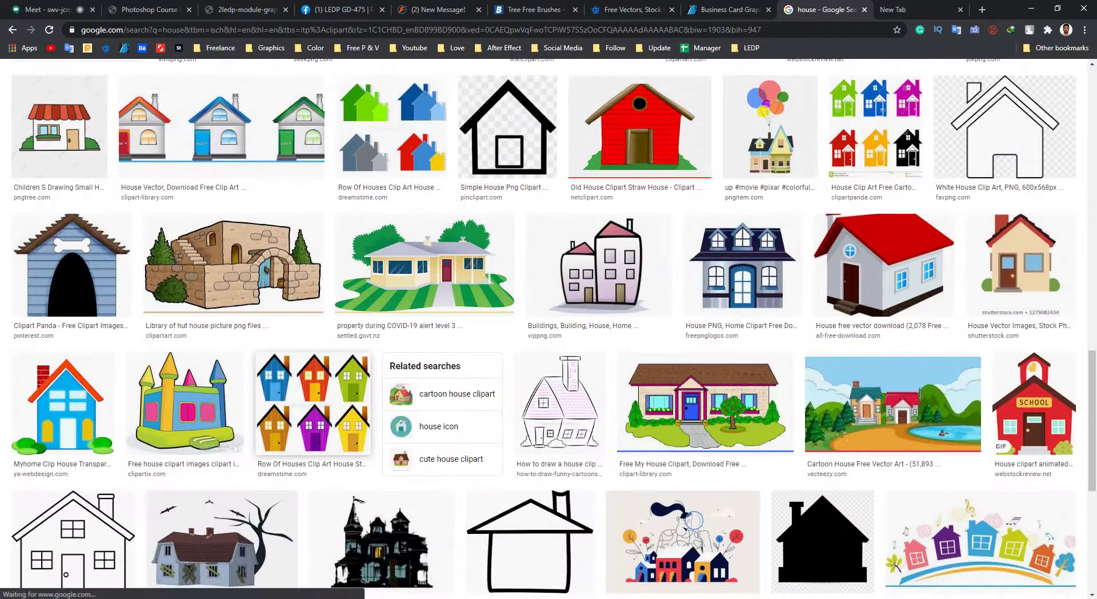
scroll(514, 257, up, 2)
click(507, 243)
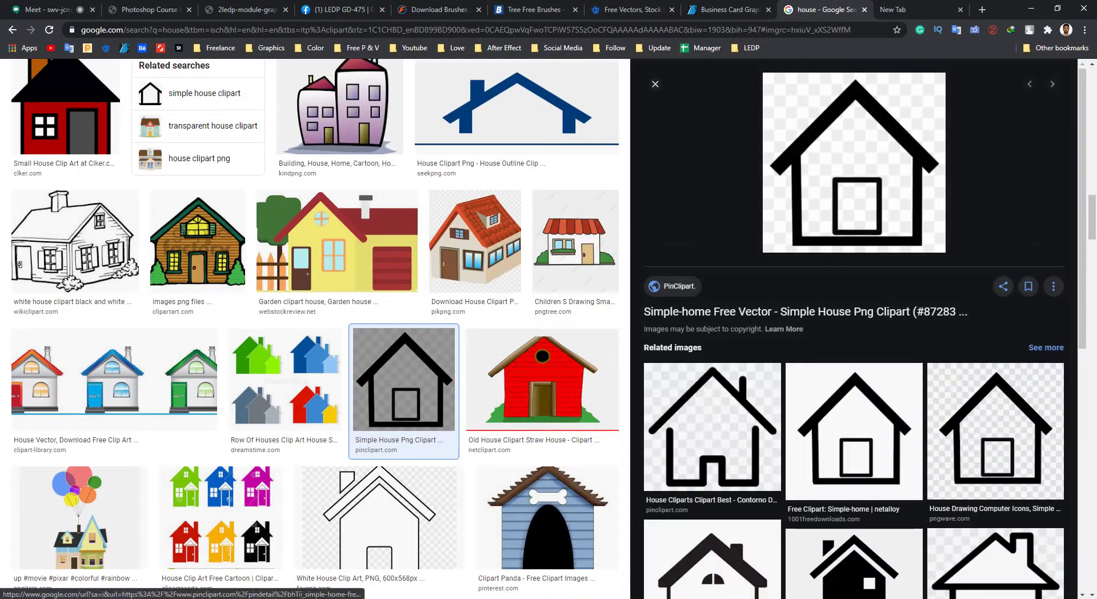
key(Escape)
Open the ClipartBarn clip art house preview for a closer look, then return to Photoshop.
scroll(548, 329, up, 4)
scroll(549, 328, up, 4)
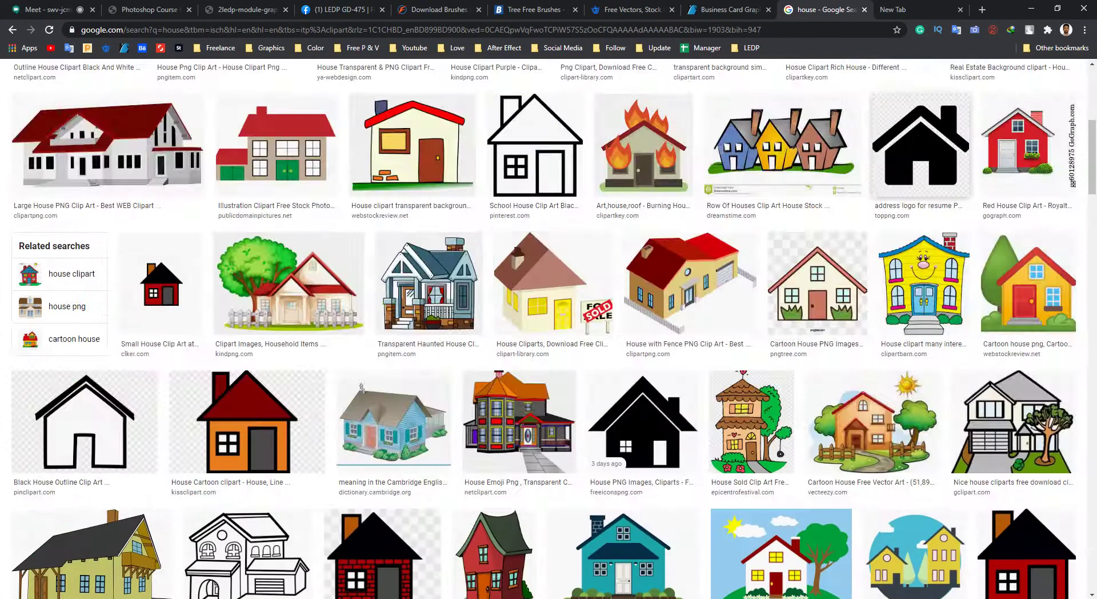
scroll(548, 328, down, 4)
scroll(549, 329, down, 2)
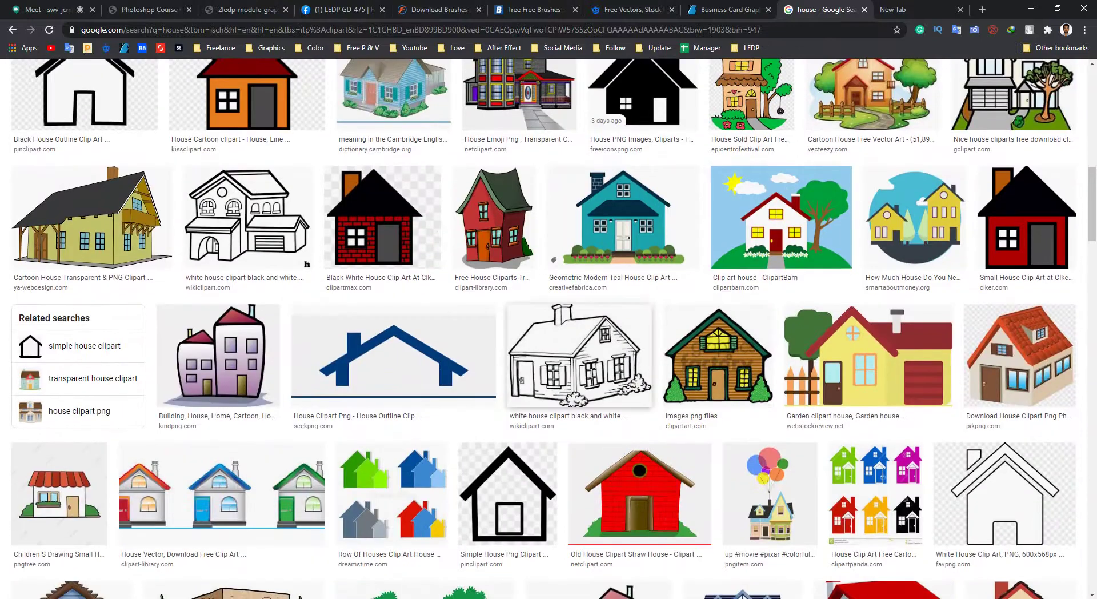
click(781, 218)
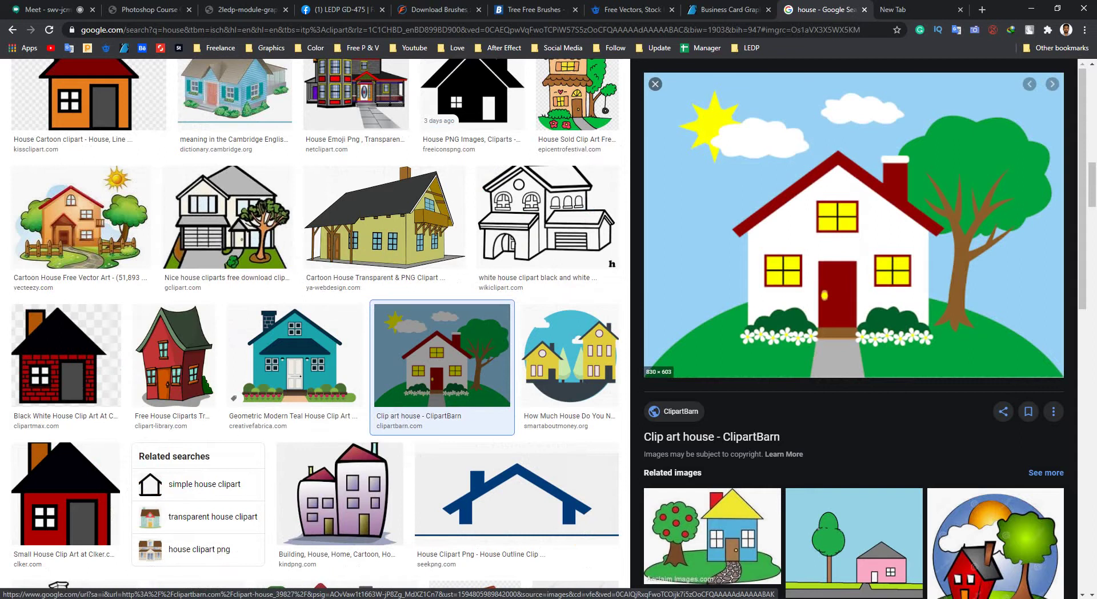
key(Escape)
scroll(548, 329, down, 5)
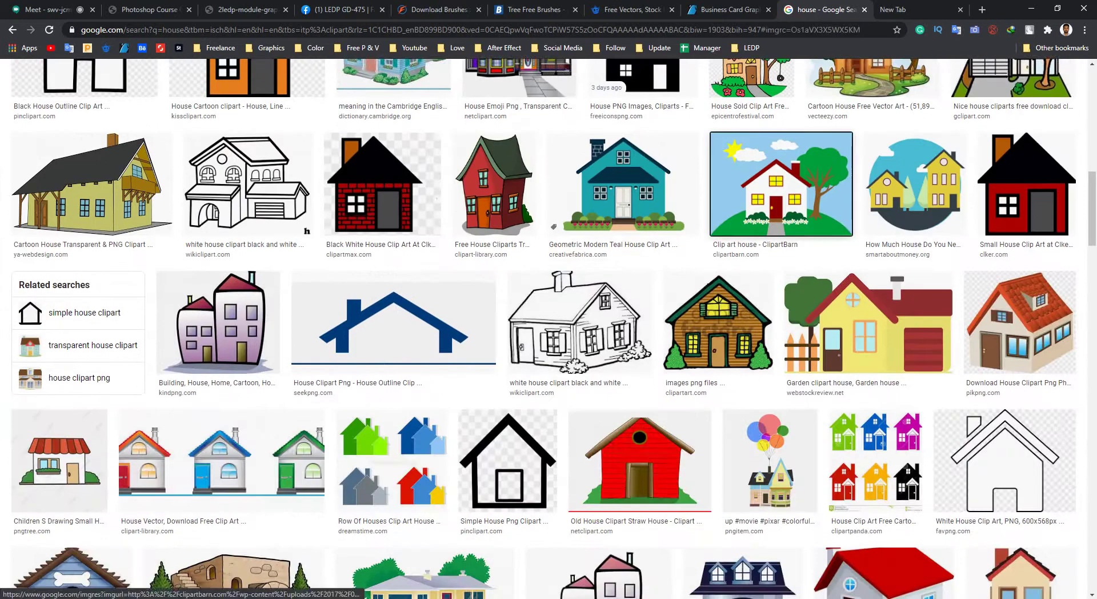
key(Return)
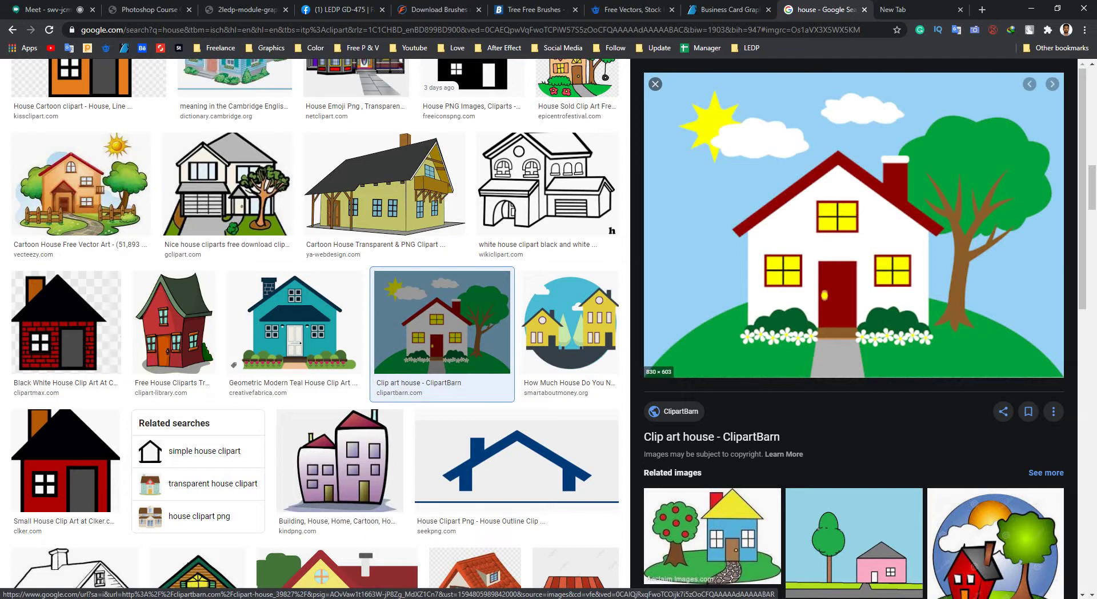
click(1031, 10)
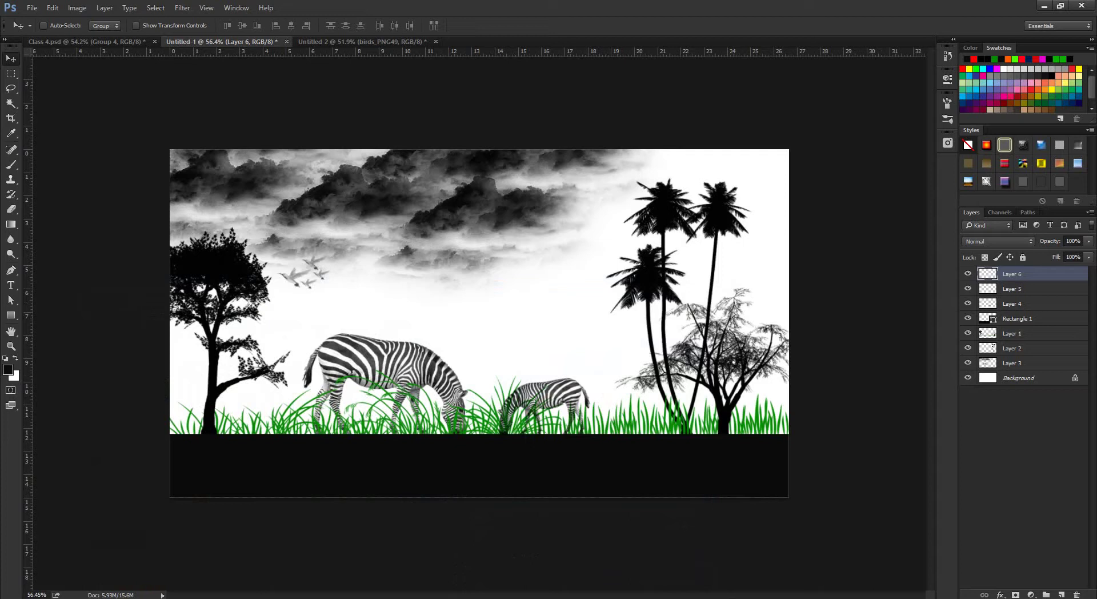
Sample the grass green #048d01 as the foreground colour, then switch to Untitled-2.
key(i)
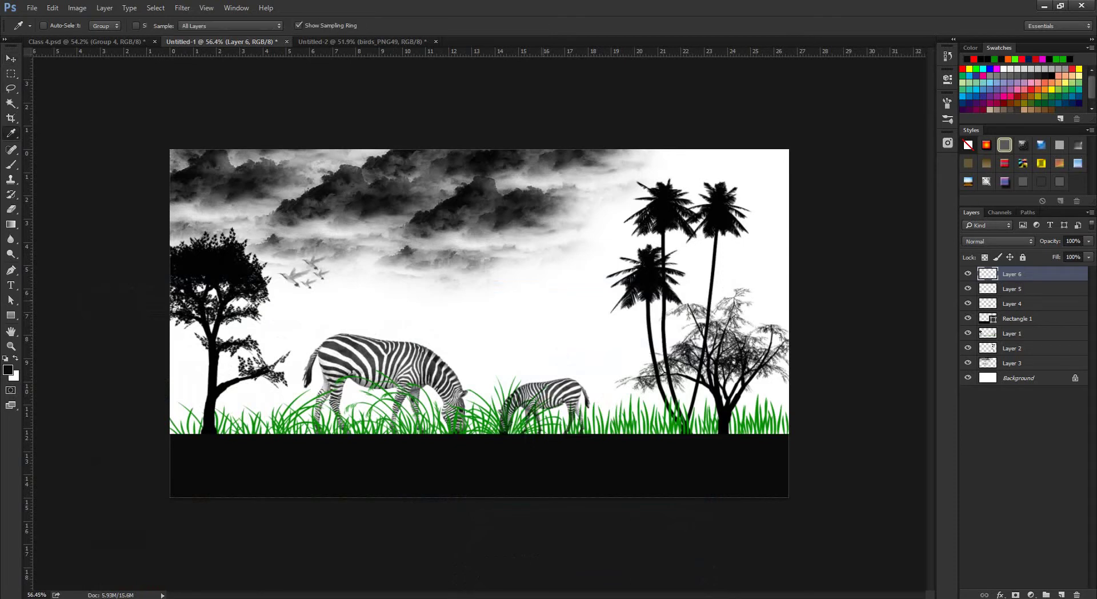
scroll(464, 365, up, 4)
scroll(464, 366, down, 5)
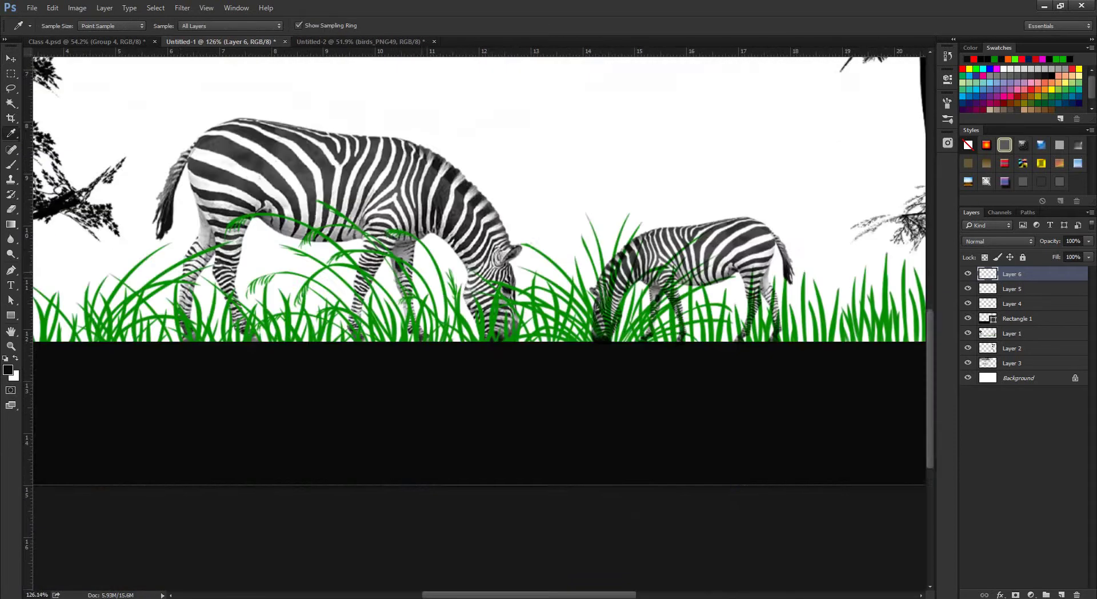
scroll(480, 308, up, 6)
scroll(480, 309, down, 3)
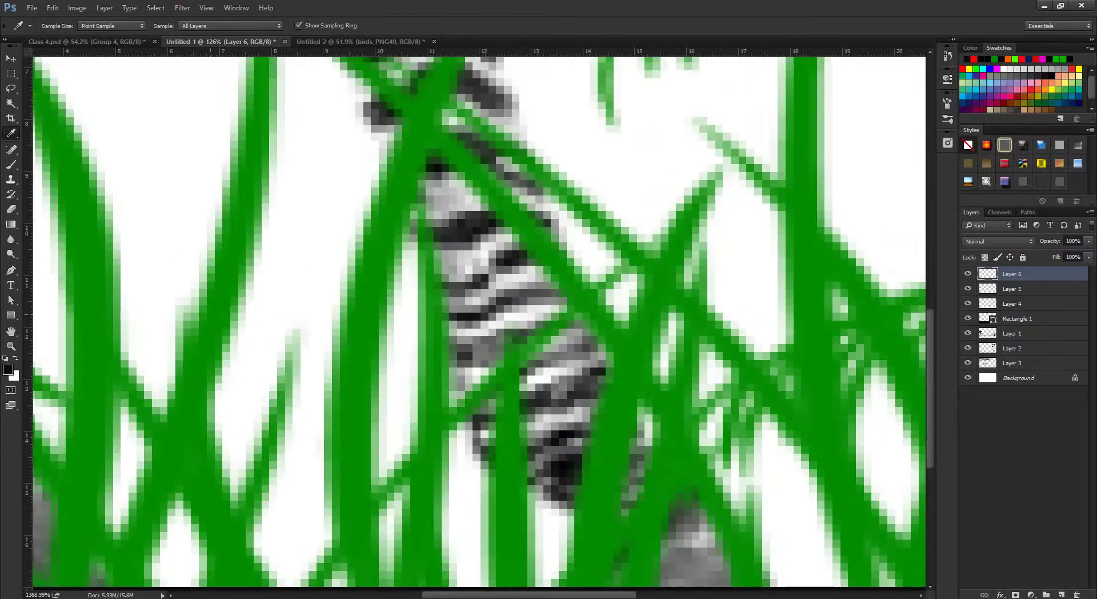
scroll(480, 309, up, 3)
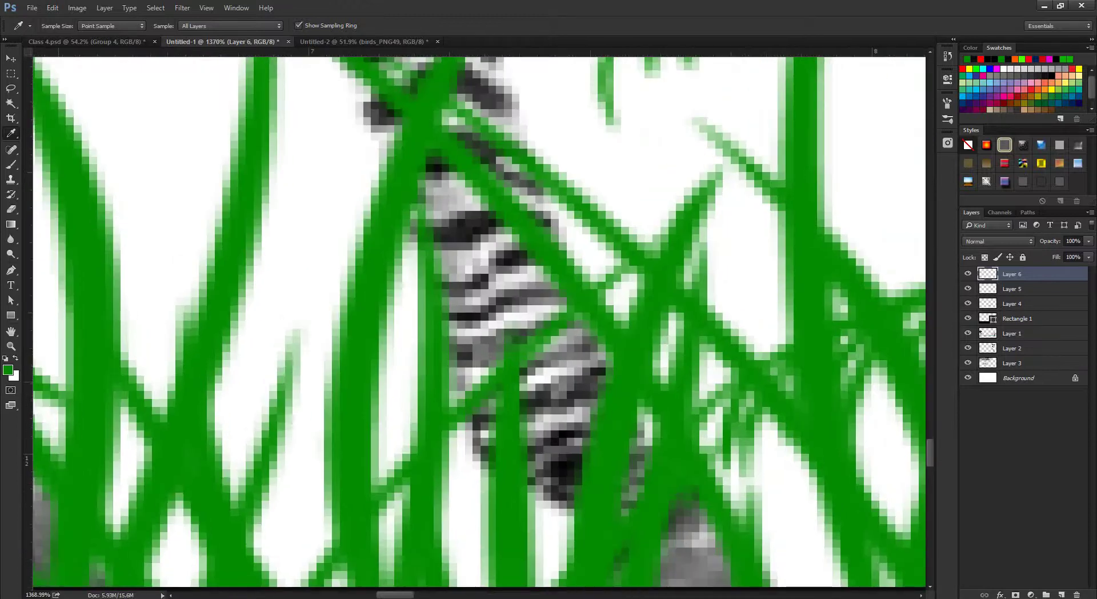
click(8, 369)
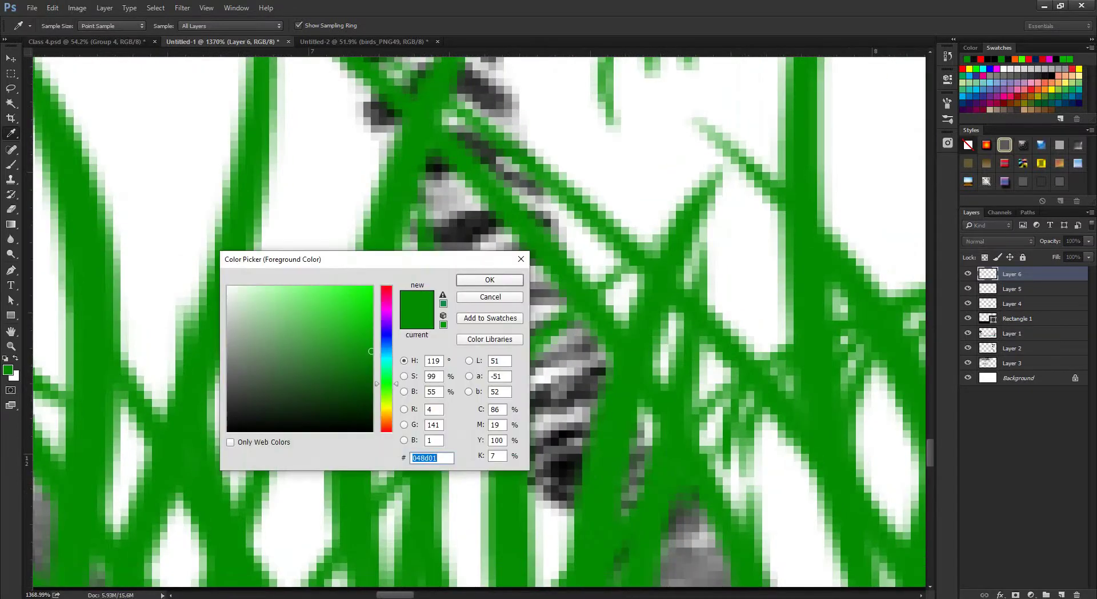
key(Return)
key(ctrl+Tab)
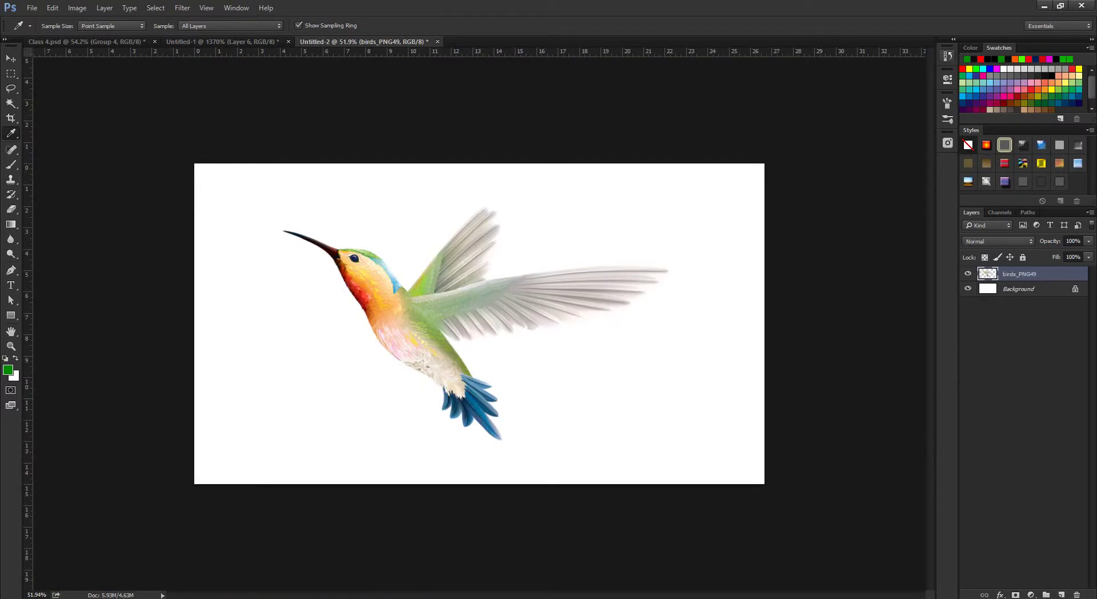
Bring the Google Images house results back and close the open preview.
key(alt+Tab)
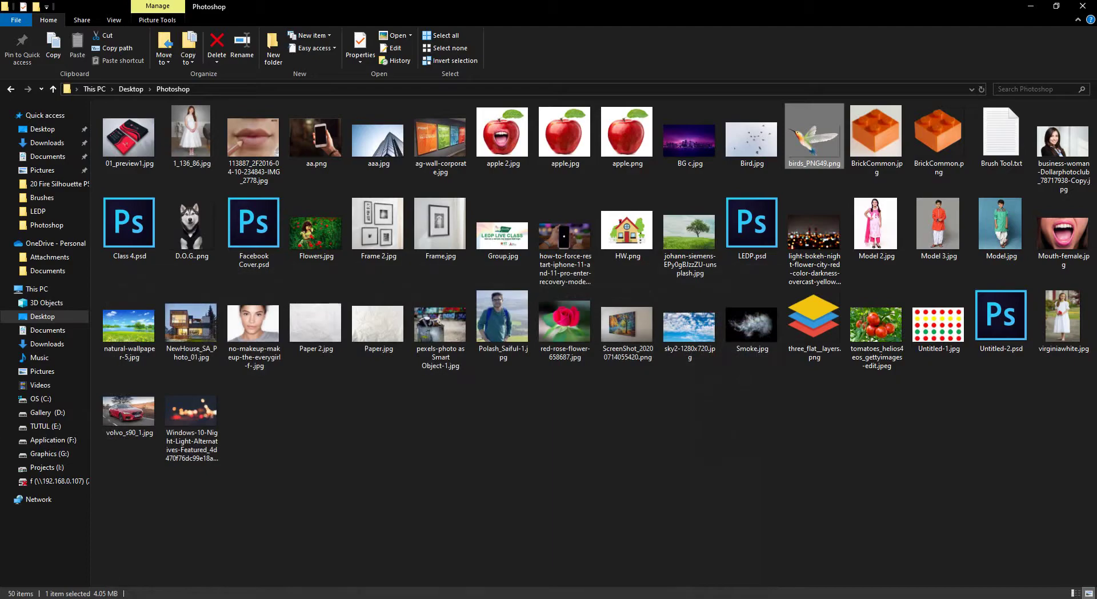
key(alt+Tab)
click(109, 549)
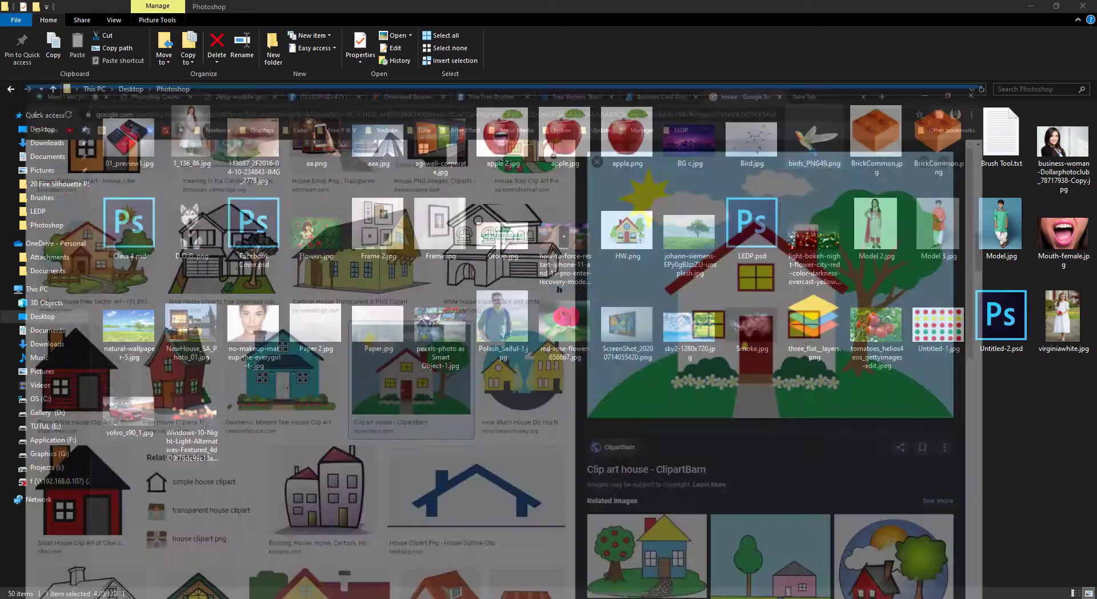
scroll(314, 325, up, 3)
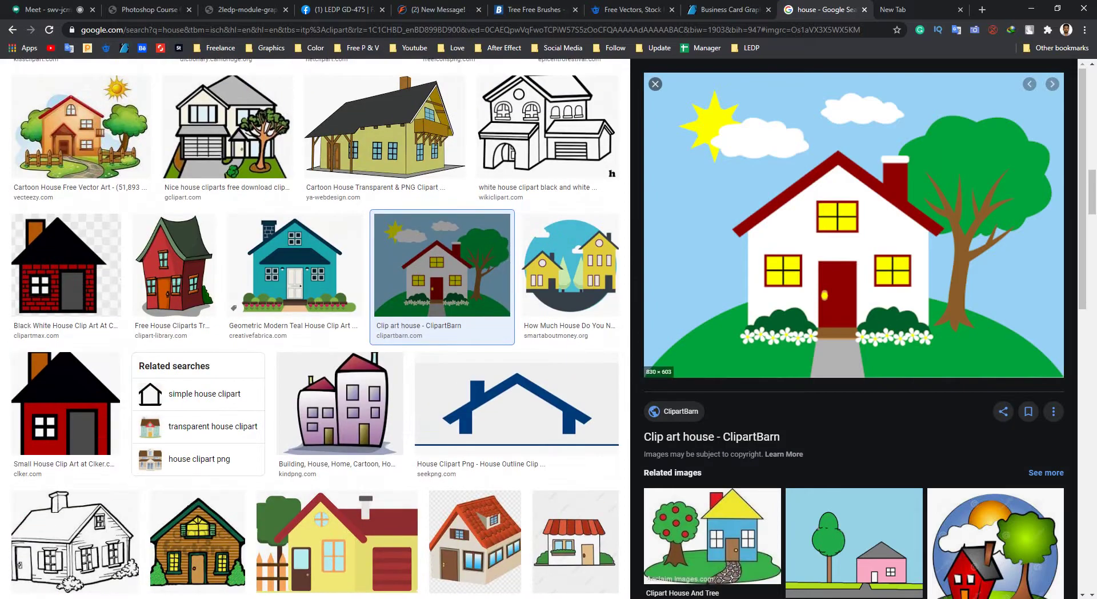
key(Escape)
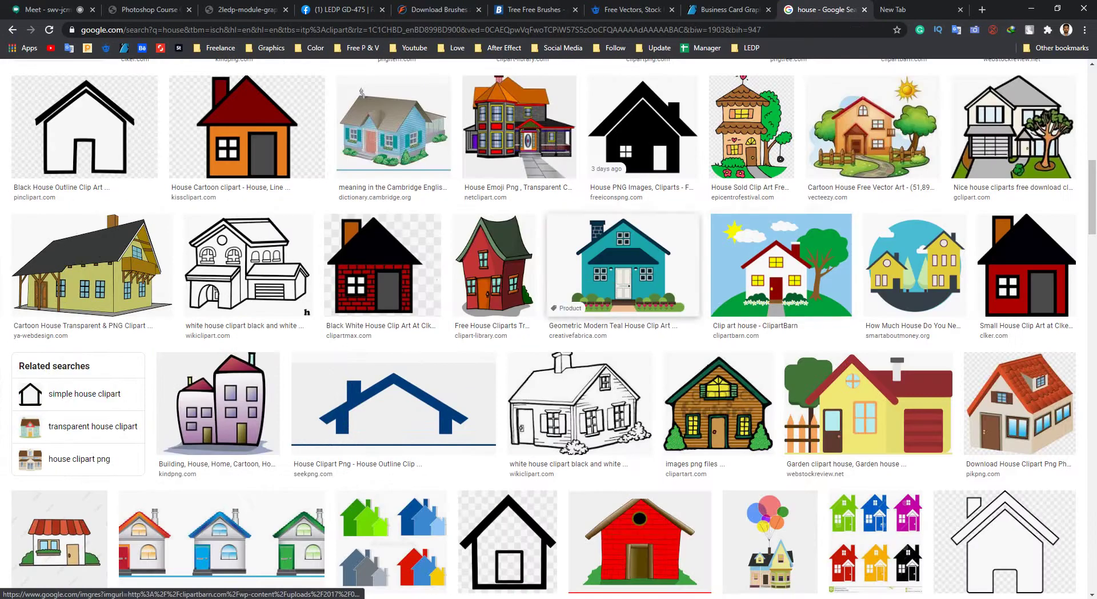
Scroll the house clip art and preview the red-roof cartoon house.
scroll(548, 328, up, 3)
scroll(548, 329, down, 7)
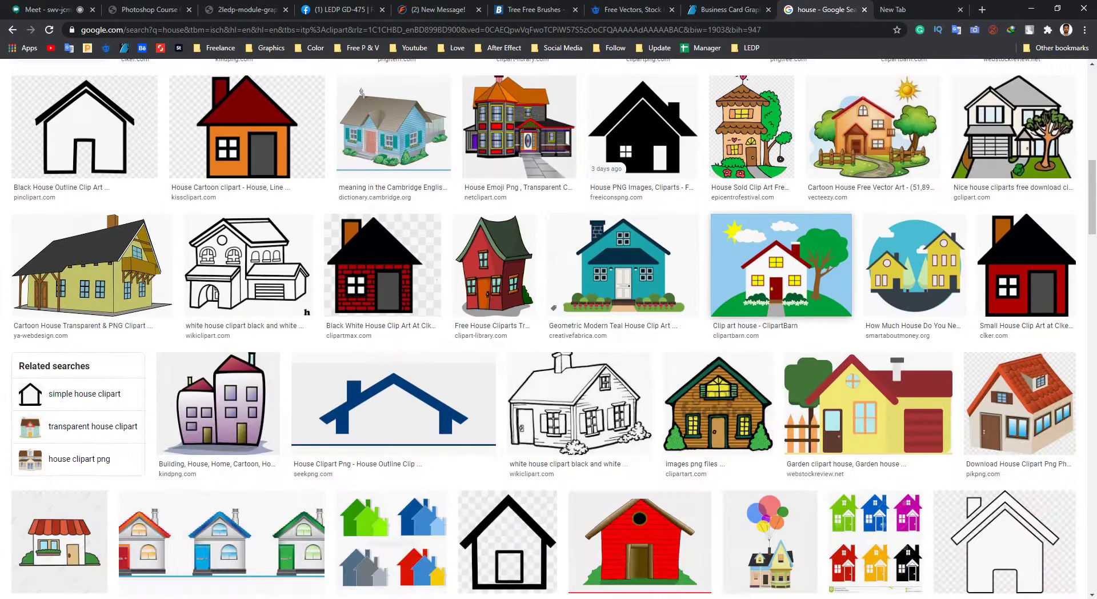
scroll(548, 328, down, 6)
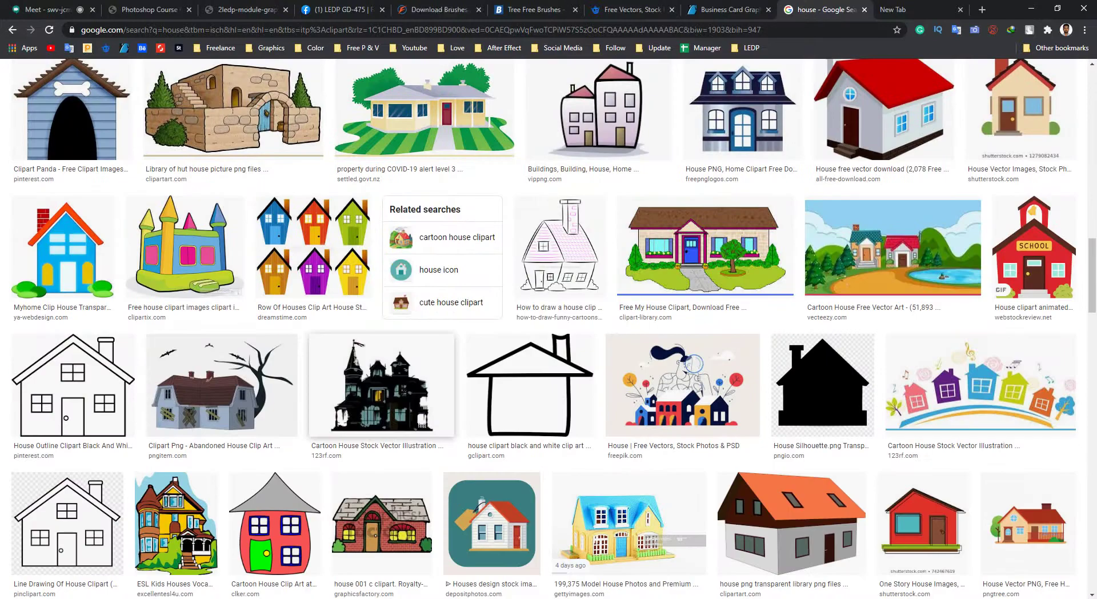
scroll(548, 328, down, 9)
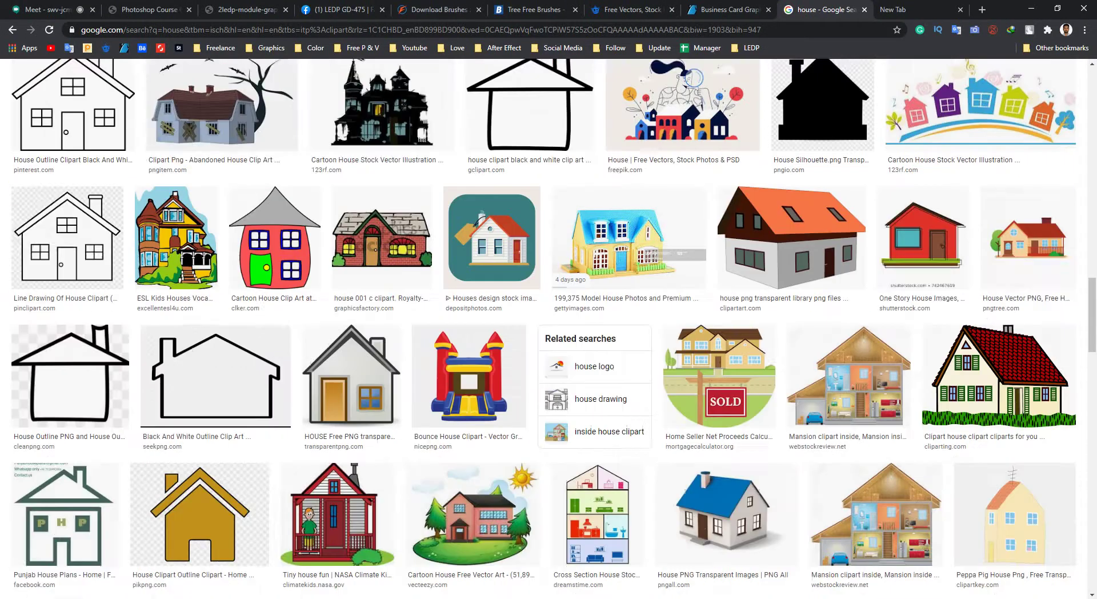
scroll(549, 328, down, 8)
scroll(548, 329, down, 6)
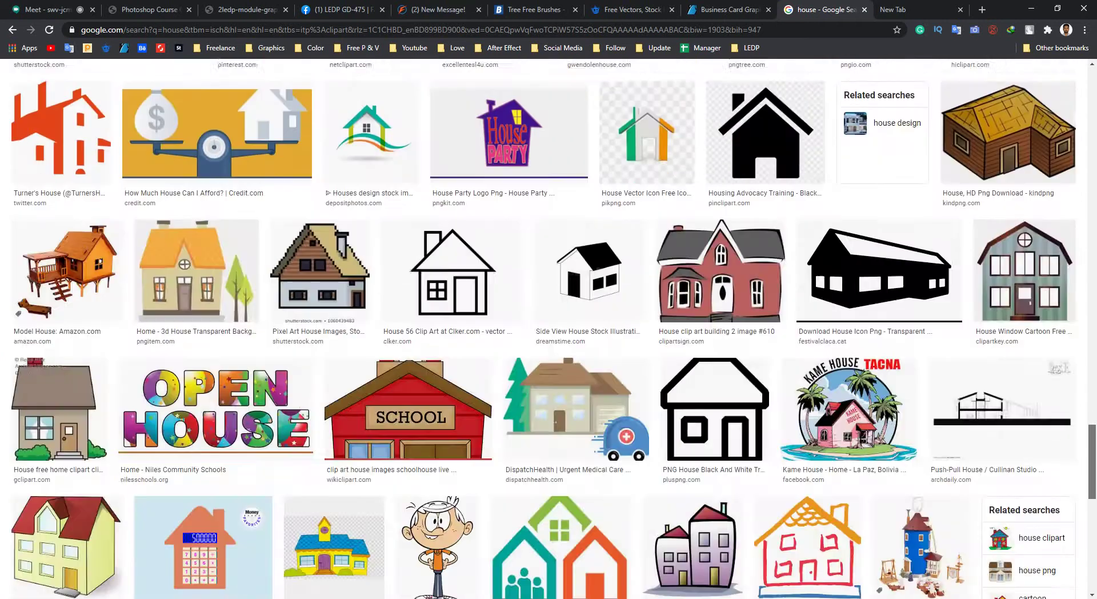
scroll(548, 329, up, 4)
scroll(777, 292, up, 2)
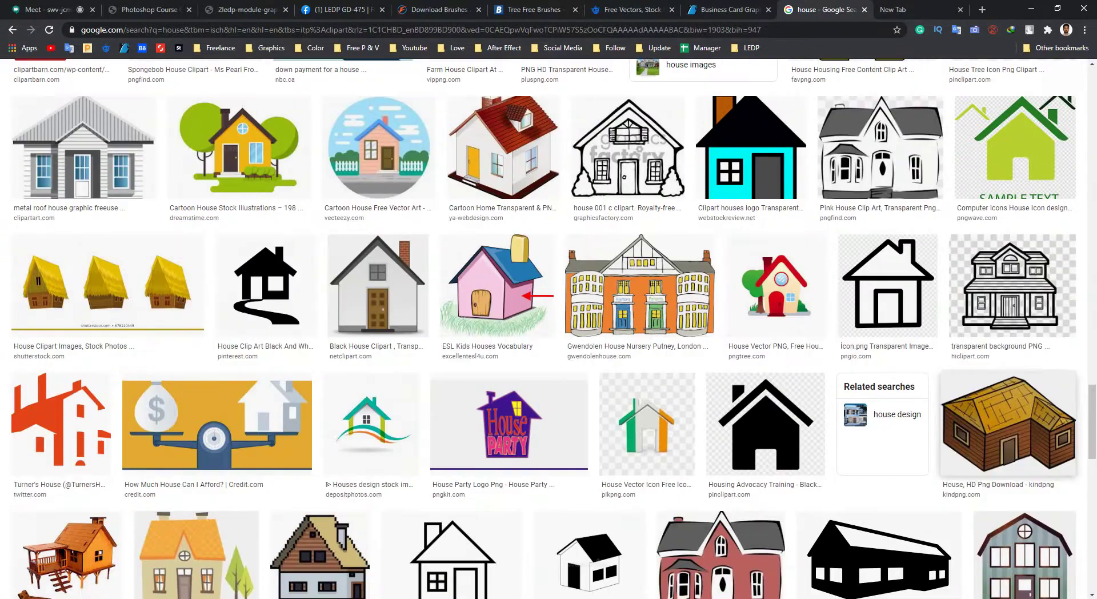
click(777, 293)
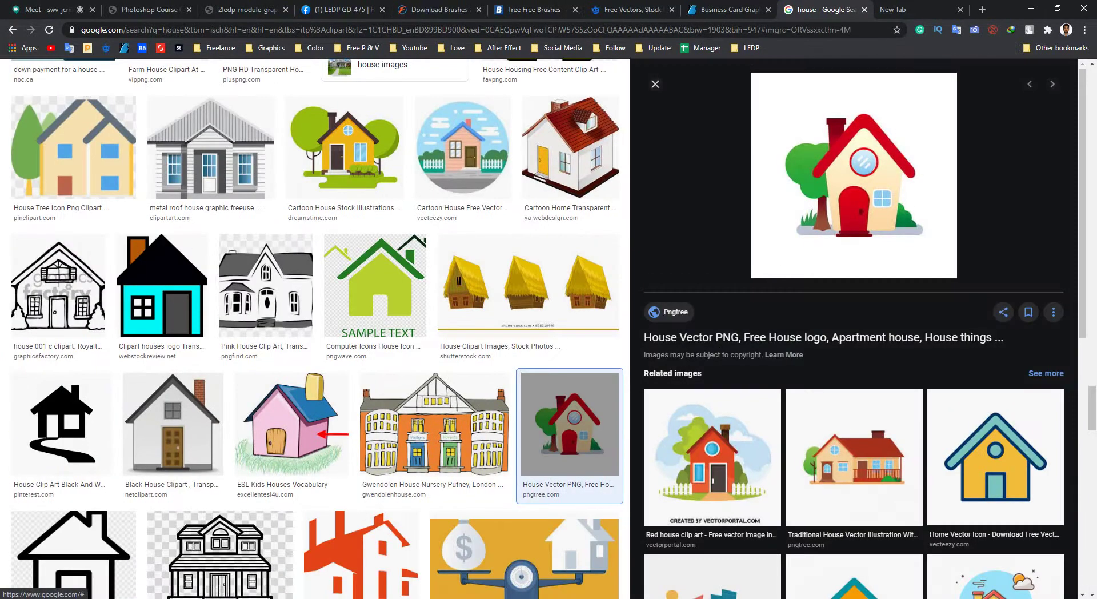
key(Escape)
Preview the brown-roof house clip art, then switch back to Photoshop.
scroll(838, 112, up, 4)
scroll(548, 329, up, 20)
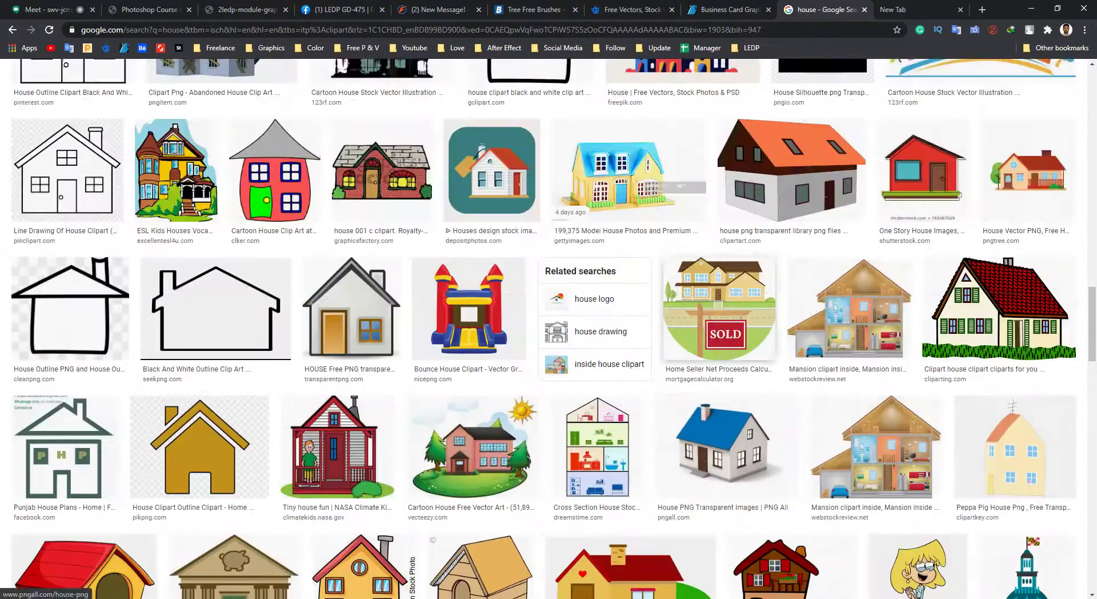
scroll(549, 328, up, 7)
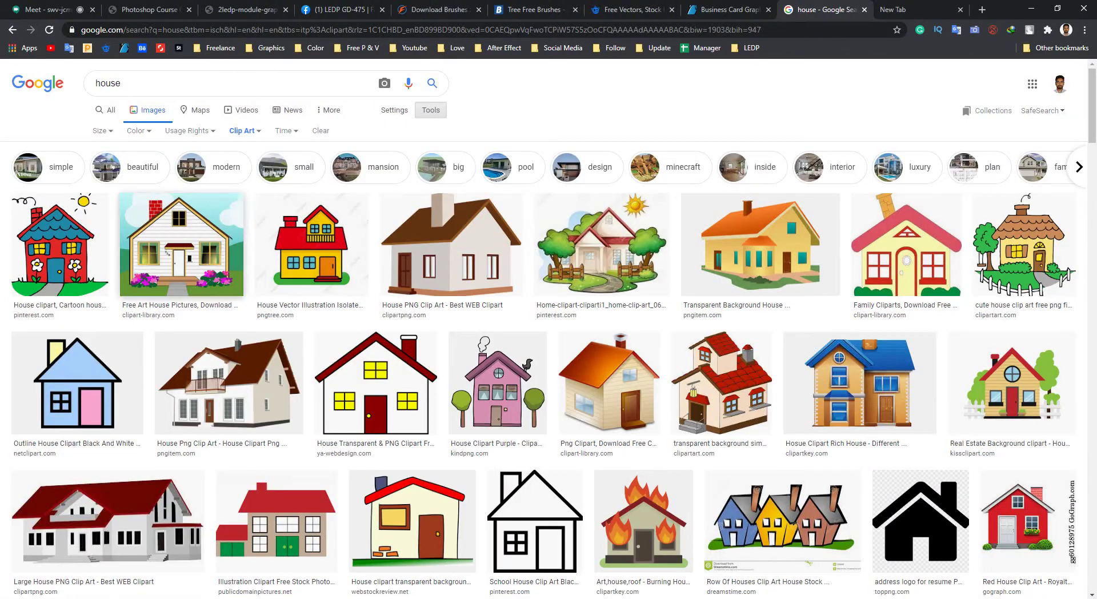
click(451, 244)
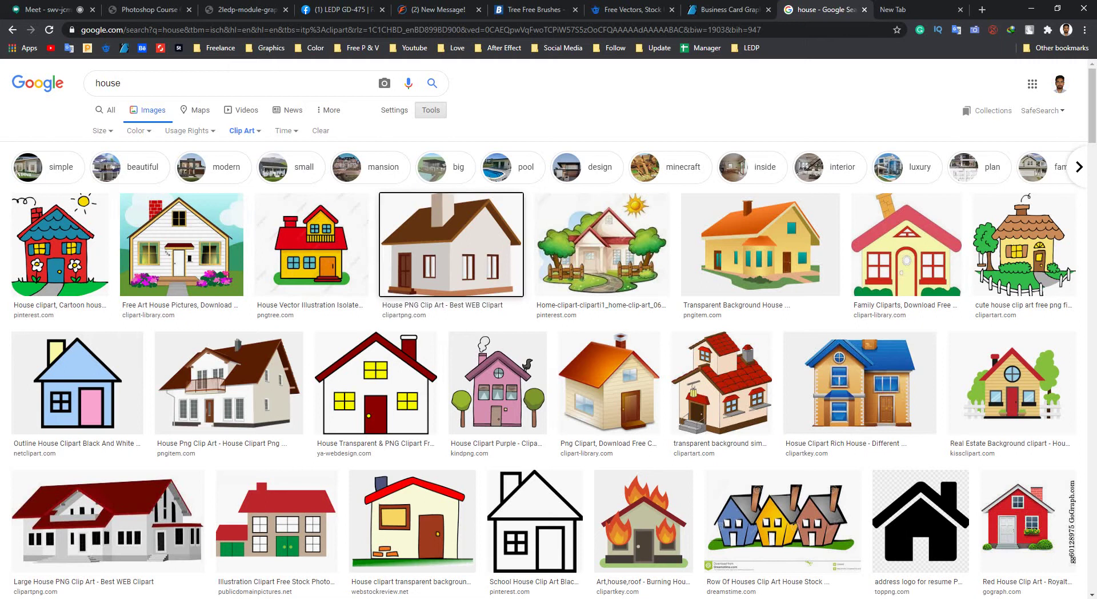
key(Escape)
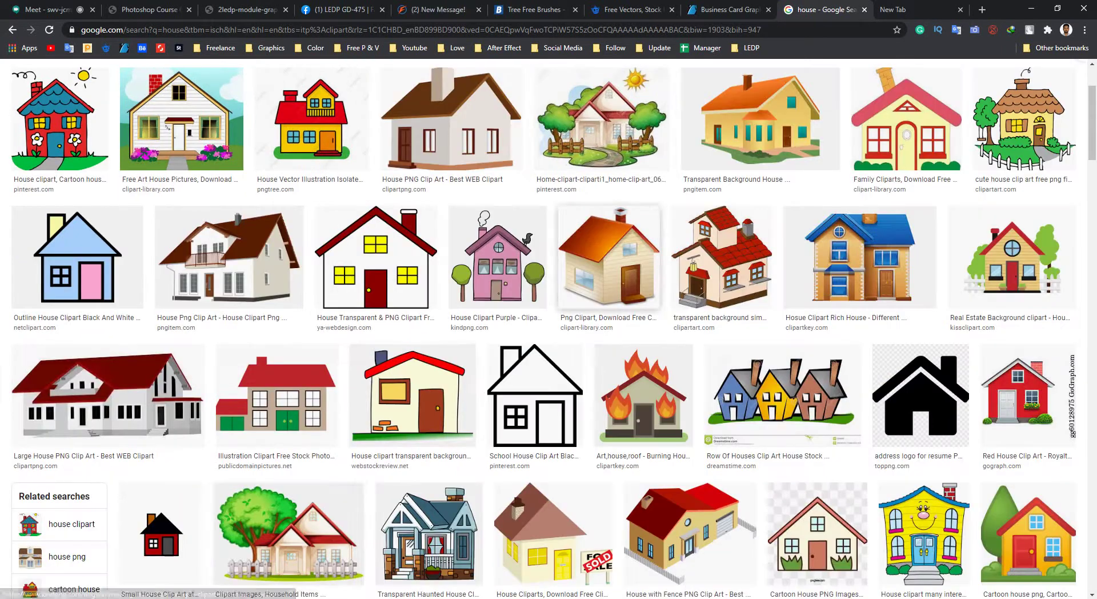
key(alt+Tab)
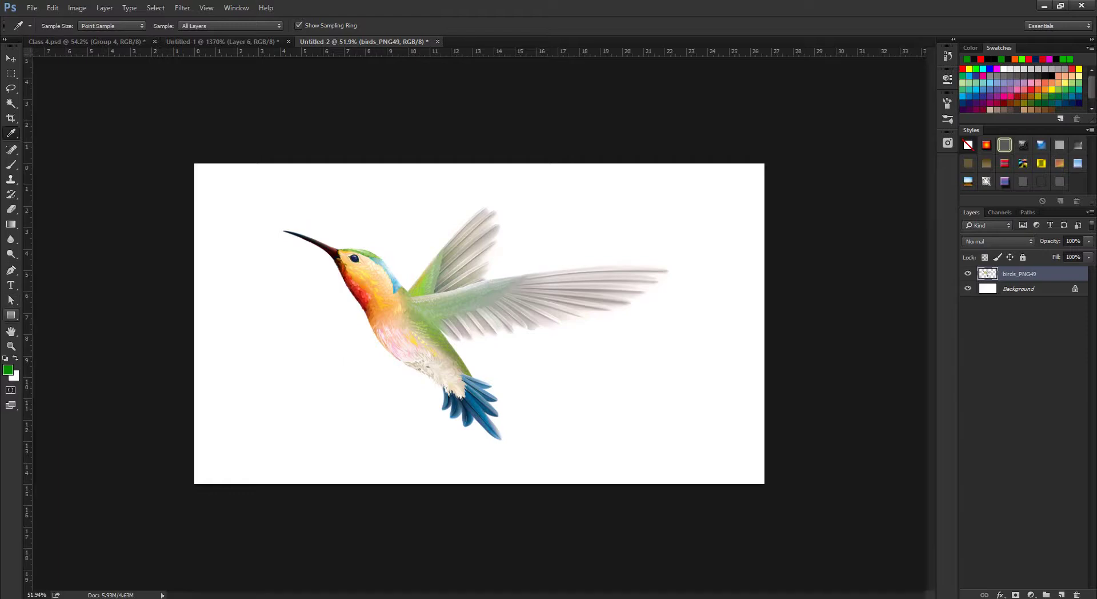
Draw a green rectangle at the lower left of the hummingbird image.
key(u)
drag(233, 345, 355, 447)
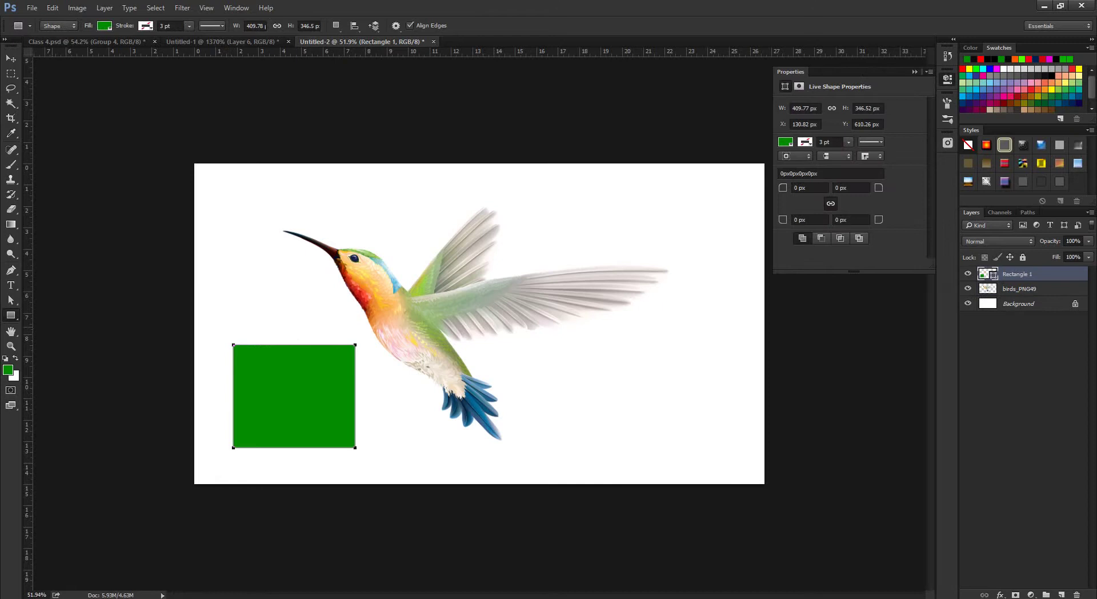
right_click(10, 315)
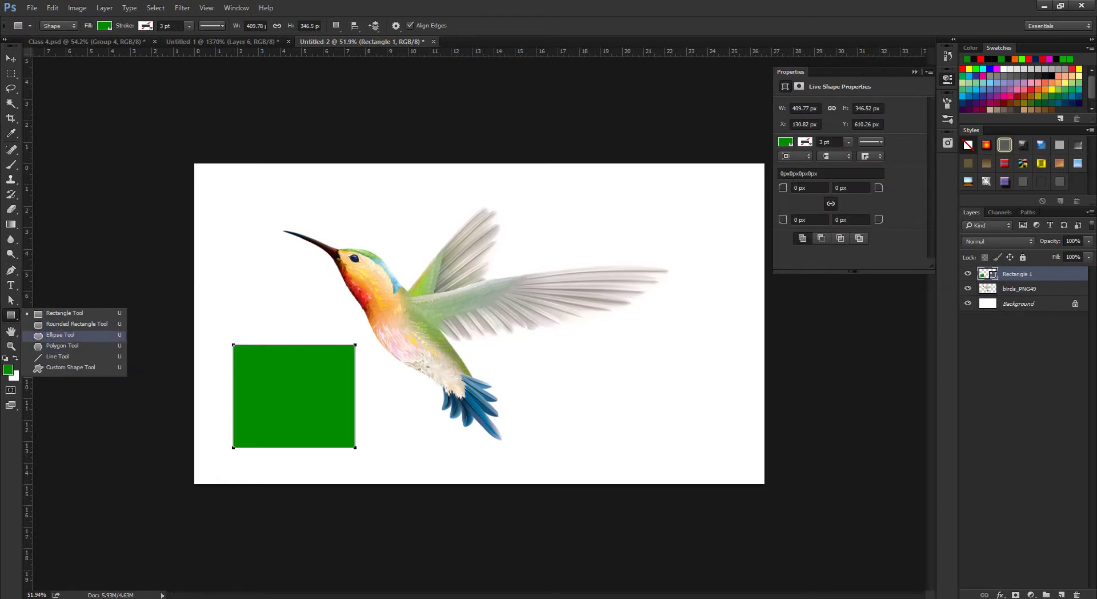
click(60, 334)
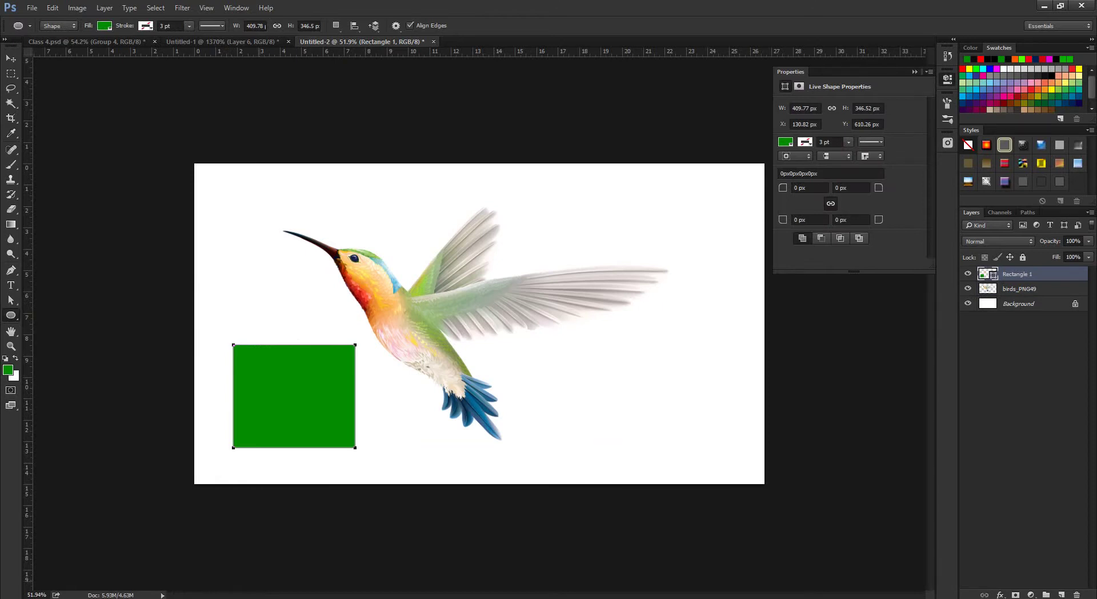
Look at the ClipartBarn house clip art again in the browser, then return to Photoshop.
mouse_move(171, 596)
click(114, 543)
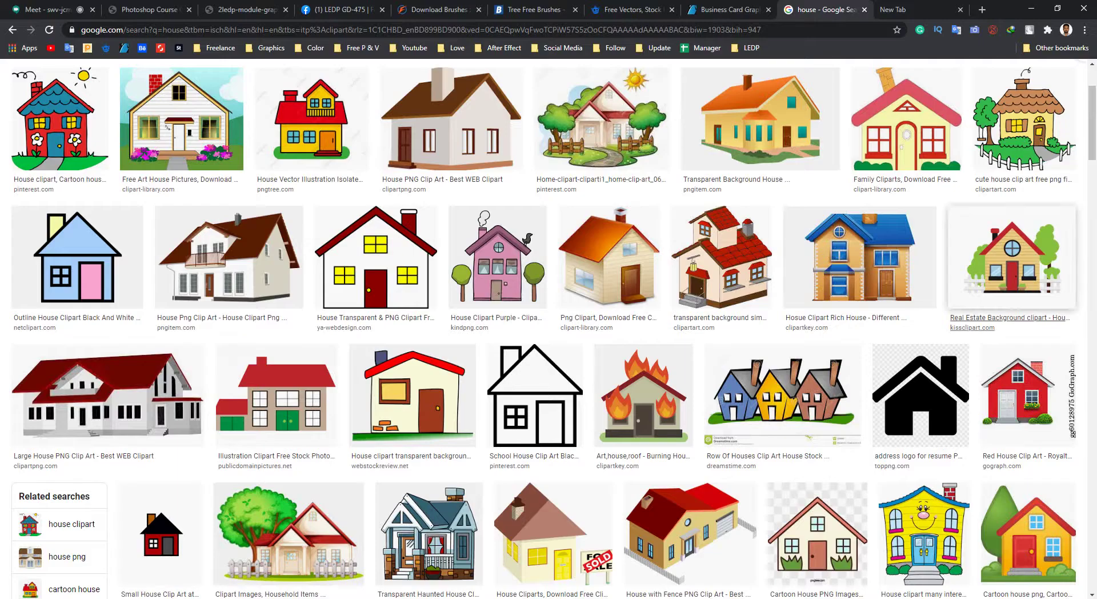
scroll(1011, 258, down, 3)
scroll(782, 257, down, 6)
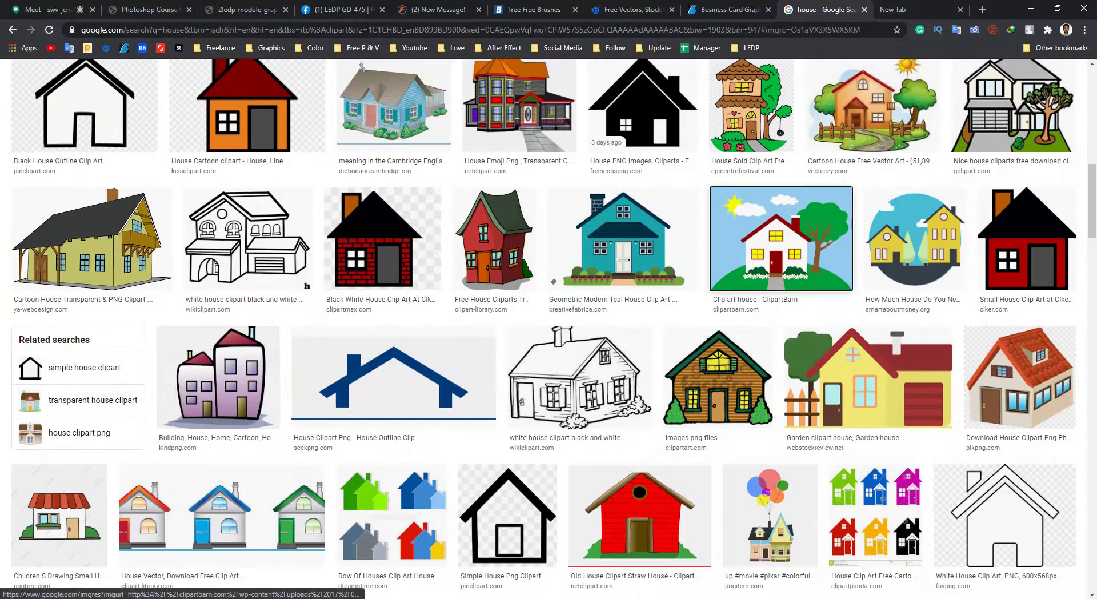
click(782, 240)
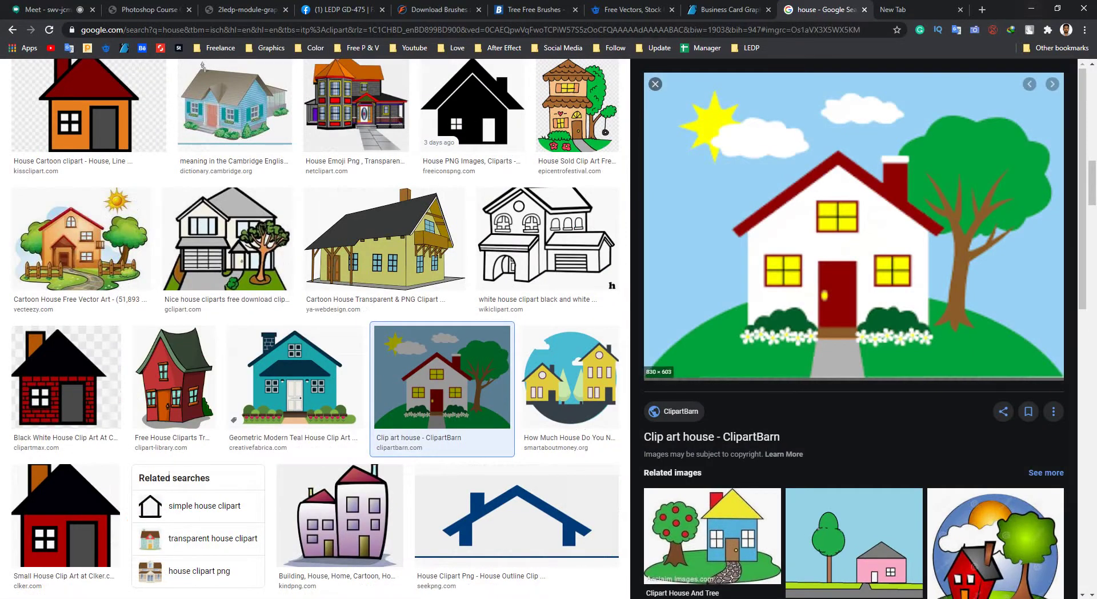
click(1031, 8)
Draw a large green ellipse across the image bottom, narrowing its left side and widening its right slightly.
drag(186, 298, 711, 575)
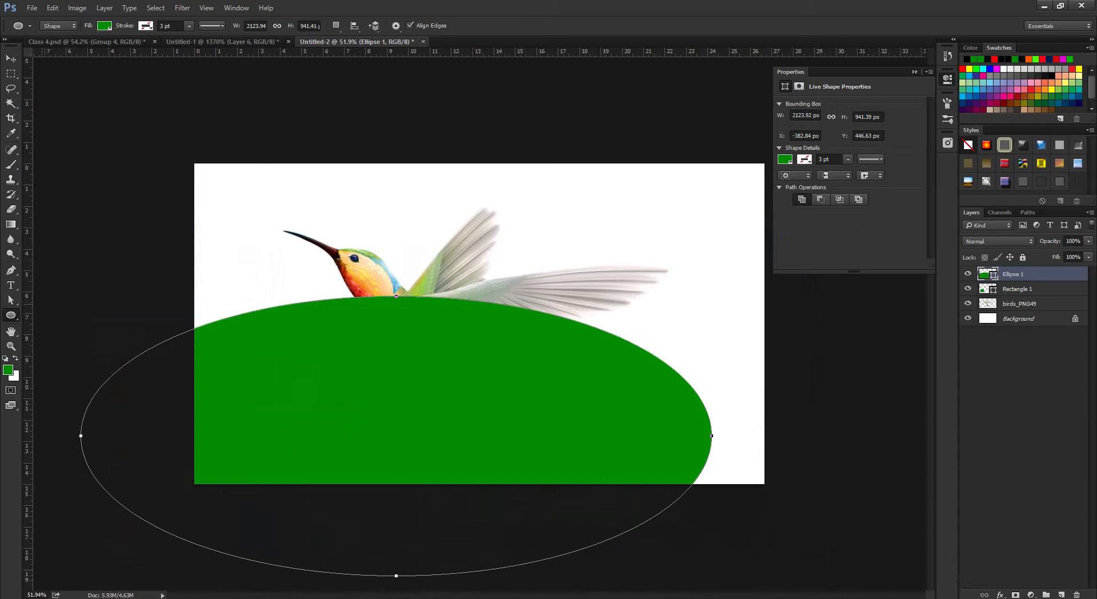
key(ctrl+t)
drag(81, 436, 266, 435)
drag(711, 435, 731, 436)
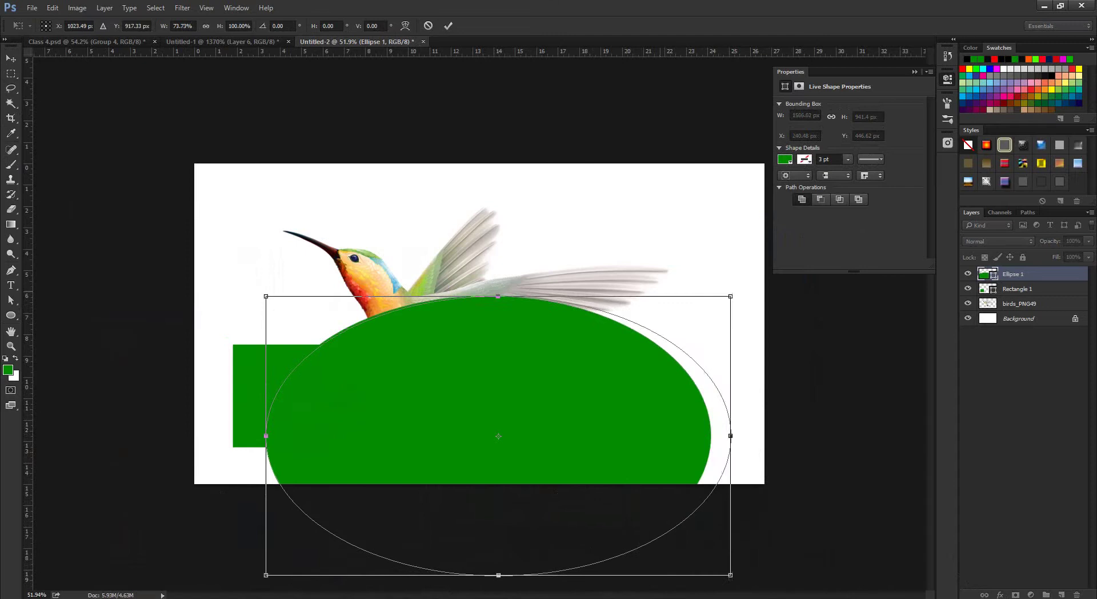
click(448, 26)
Check the house results and business card listings in the browser, then switch to the zebra document Untitled-1.
click(1044, 6)
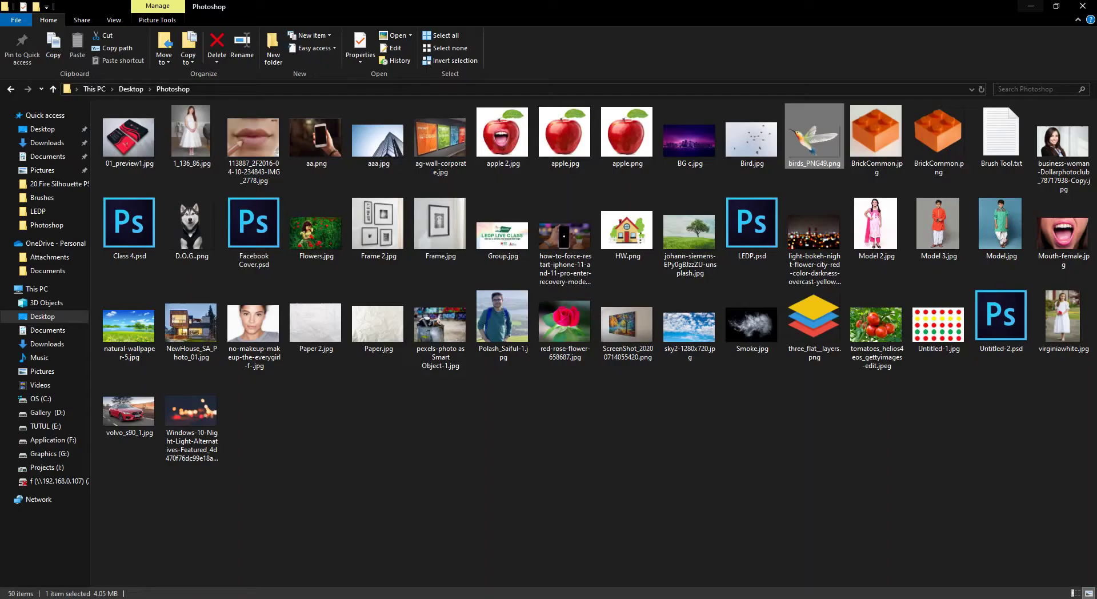
click(245, 563)
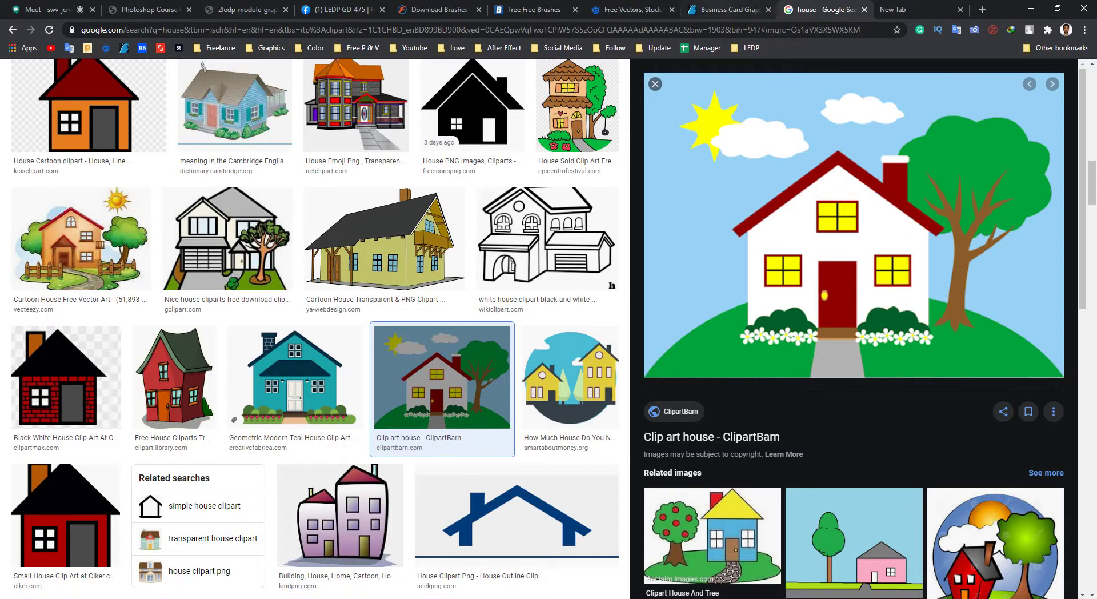
click(723, 9)
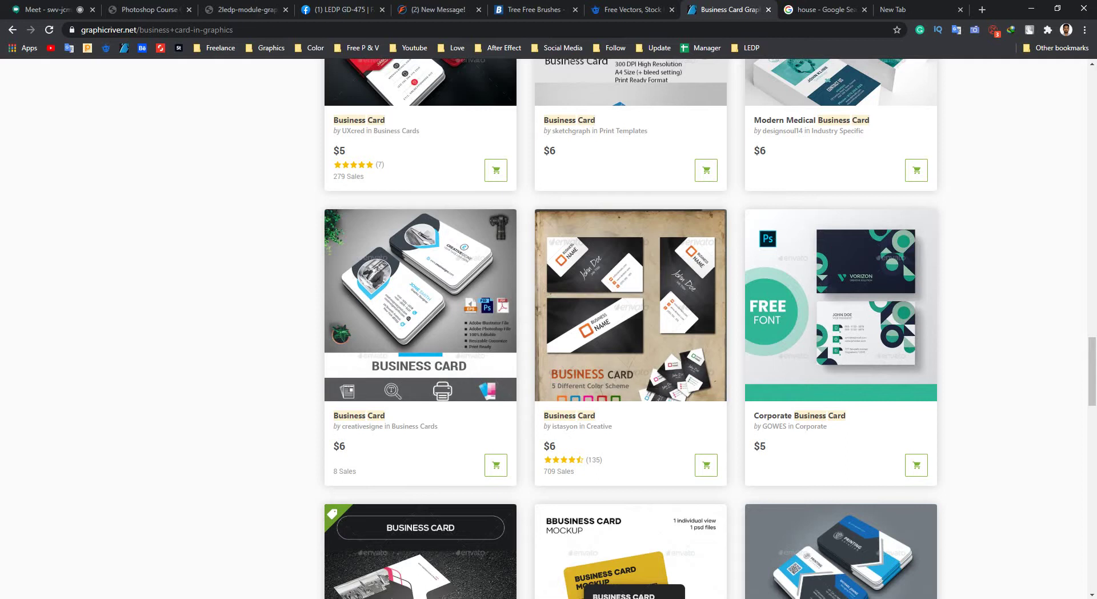
key(alt+Tab)
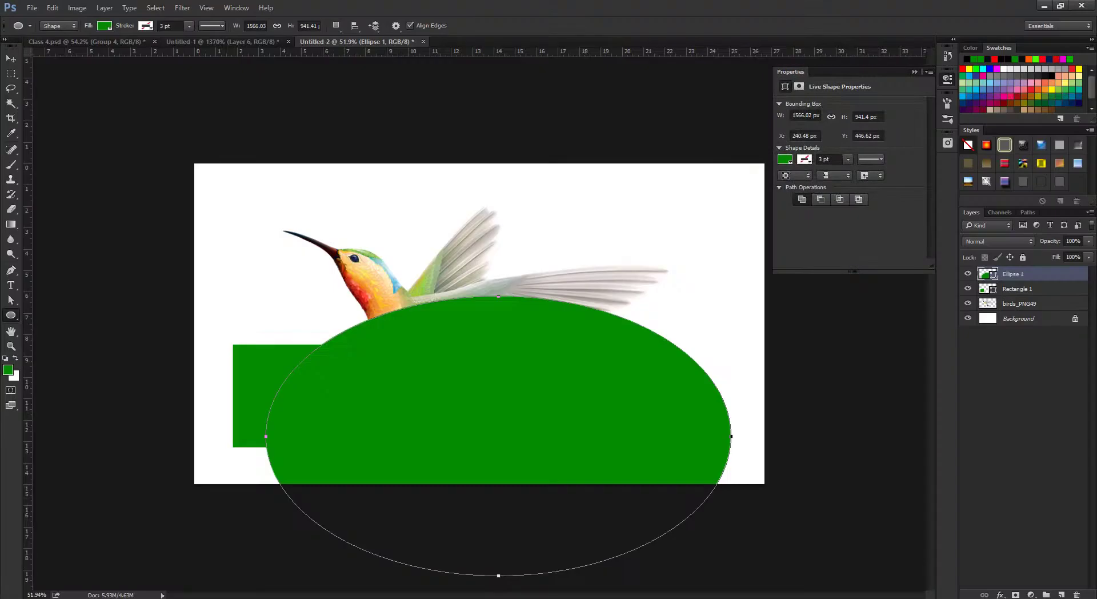
key(alt+Tab)
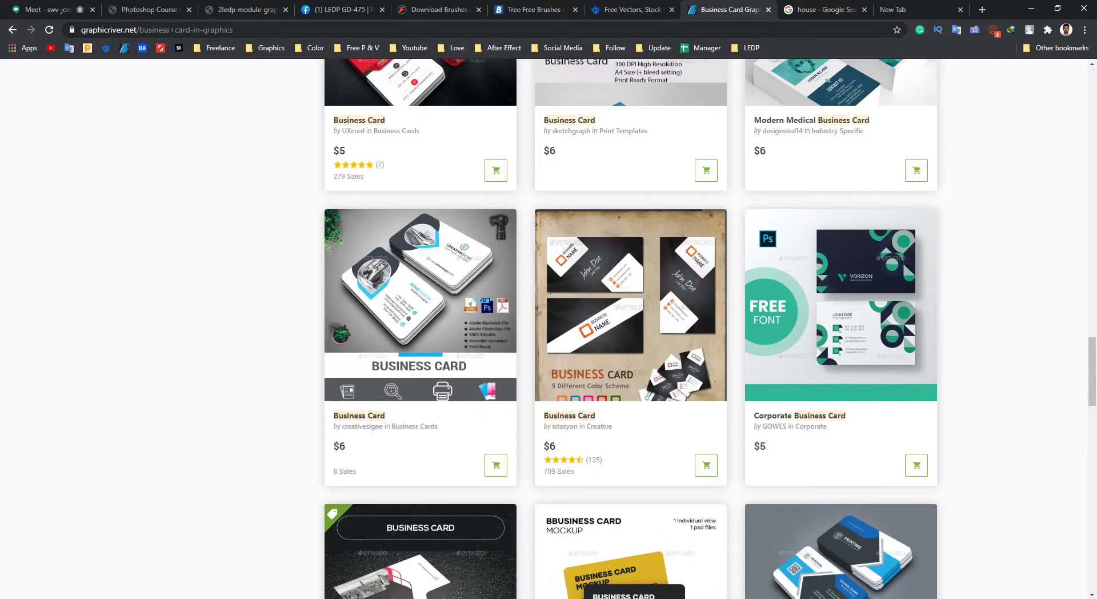
key(ctrl+Tab)
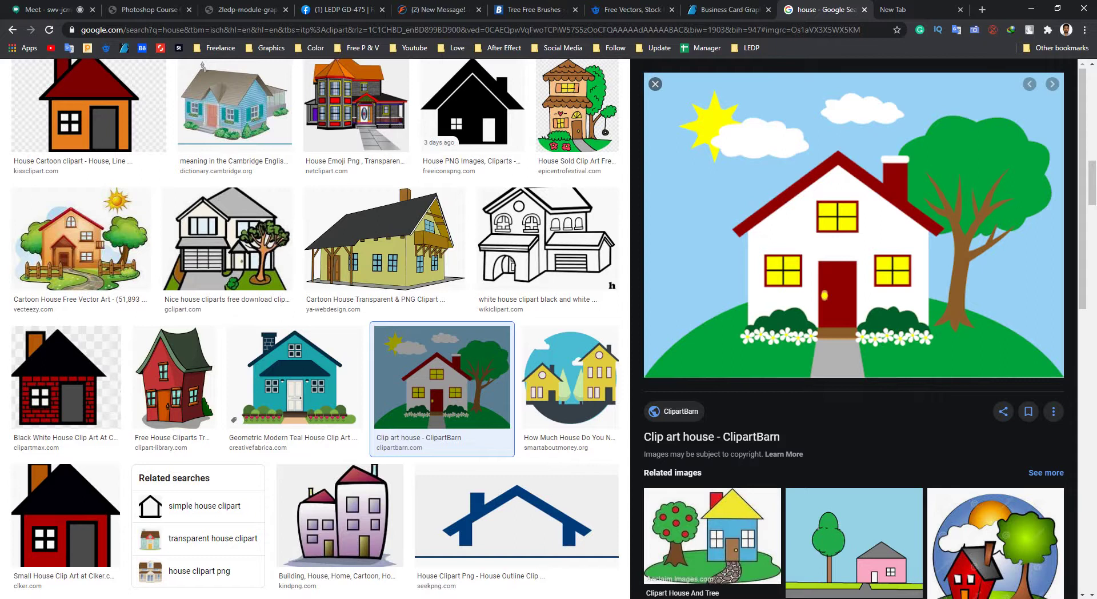
key(alt+Tab)
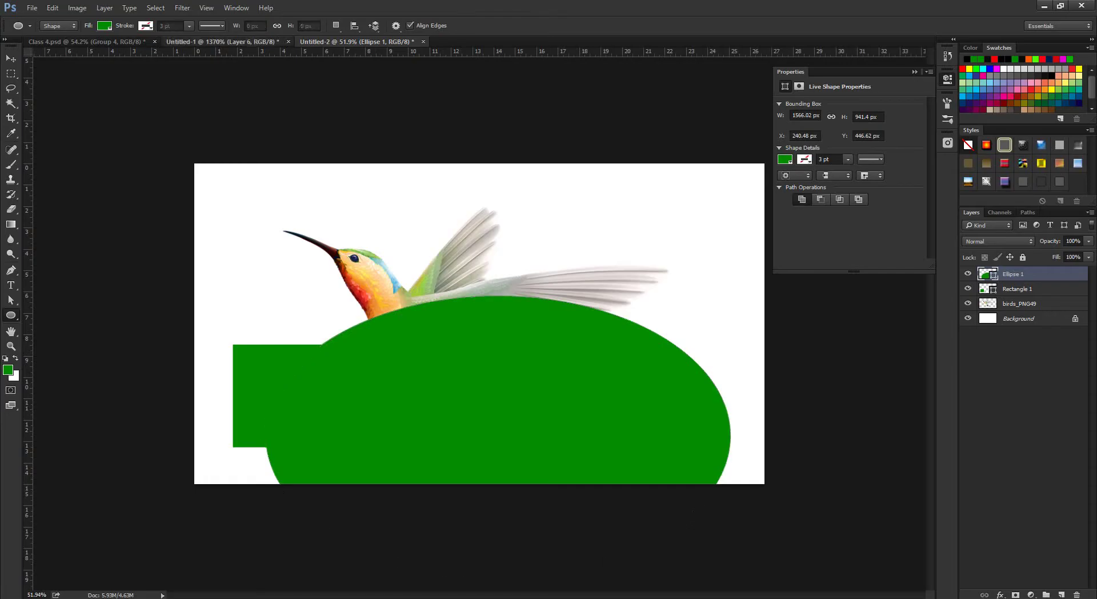
click(251, 42)
Zoom out over the zebra savanna image, then return to the house clip art results in Chrome.
scroll(629, 228, down, 10)
scroll(629, 228, down, 5)
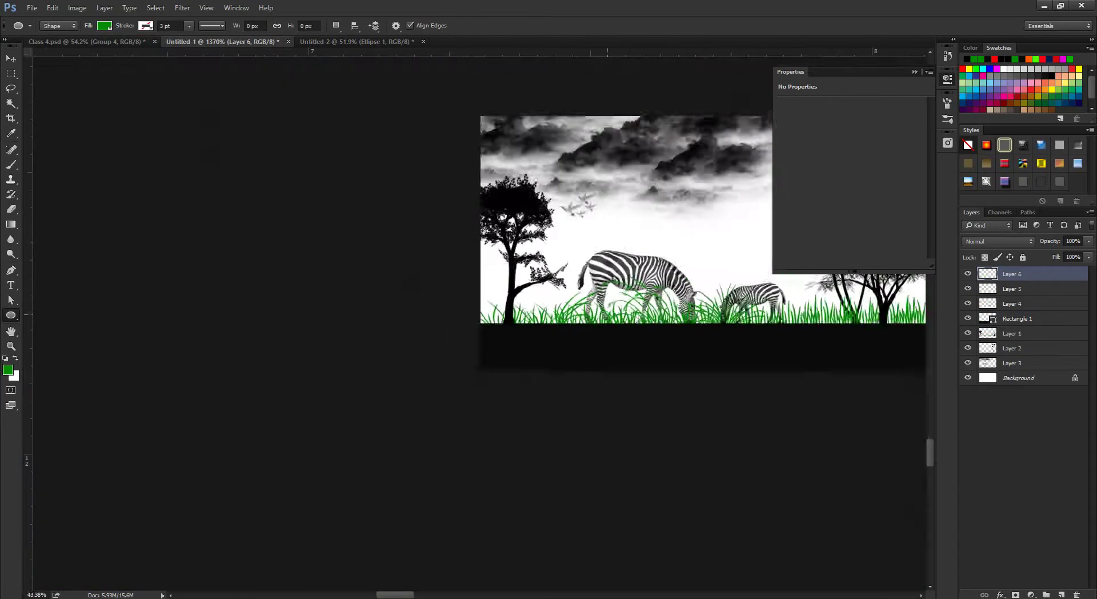
scroll(480, 286, up, 3)
scroll(480, 323, down, 2)
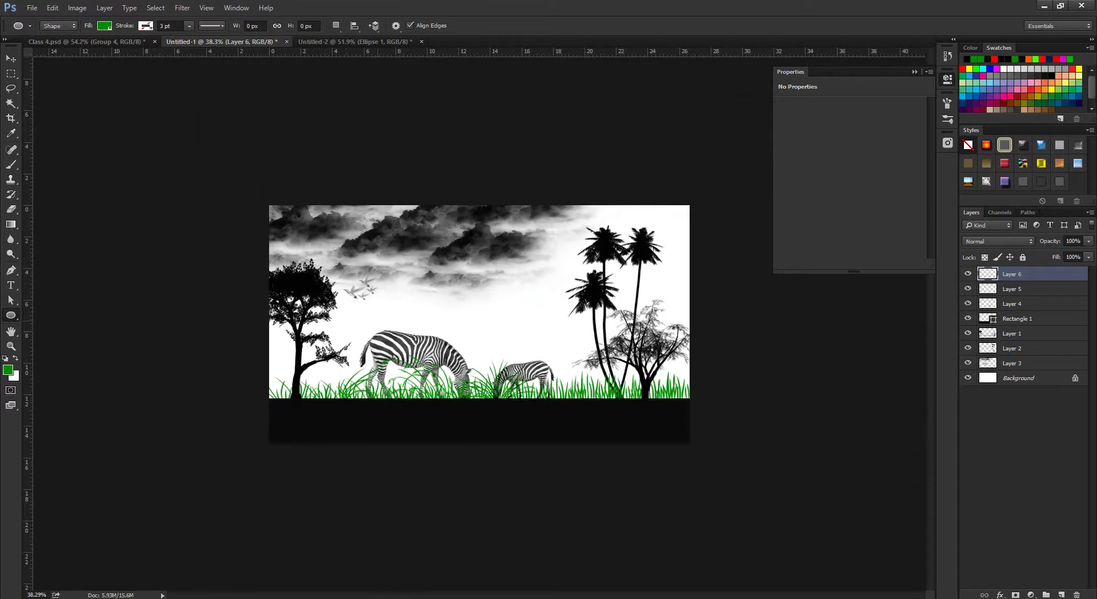
scroll(480, 322, up, 2)
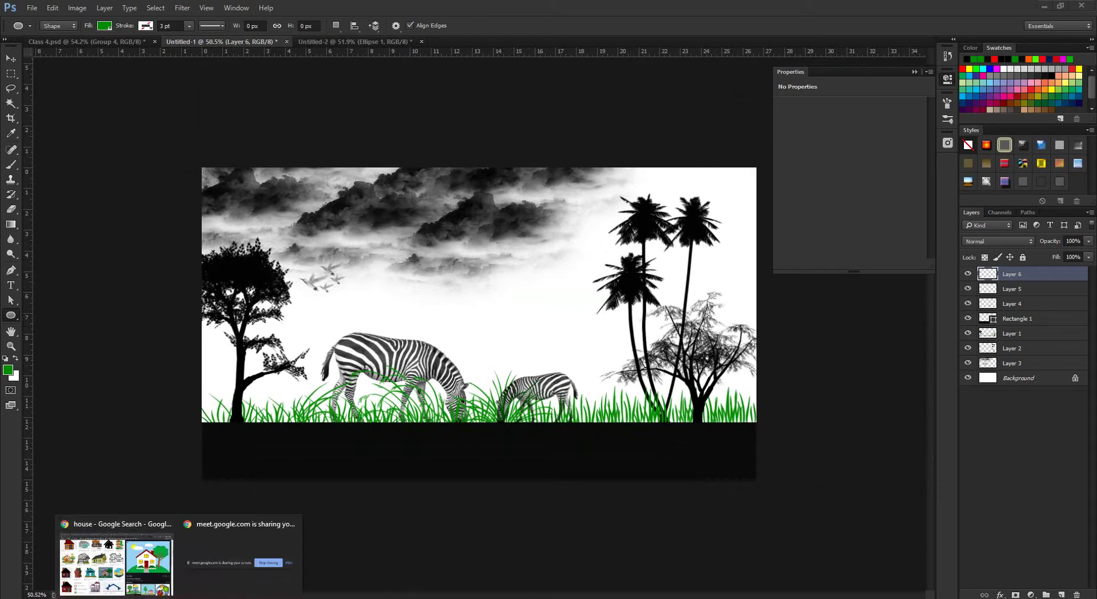
click(117, 557)
scroll(311, 328, down, 5)
Search for 'manipulation' images and reset the type filter from Clip art to any type.
scroll(311, 329, up, 5)
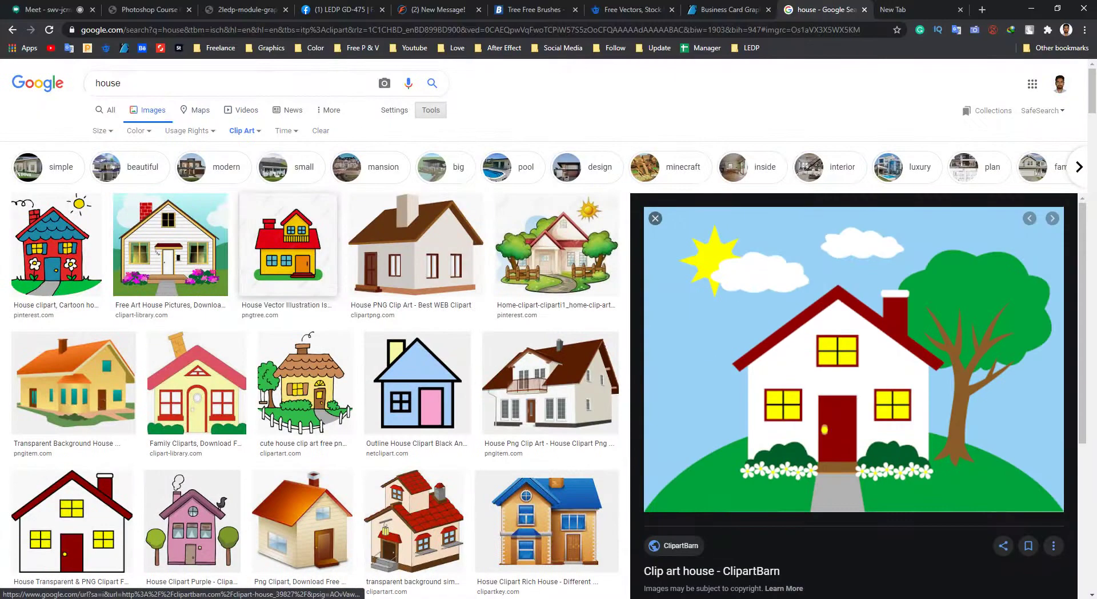
double_click(107, 83)
text(mani)
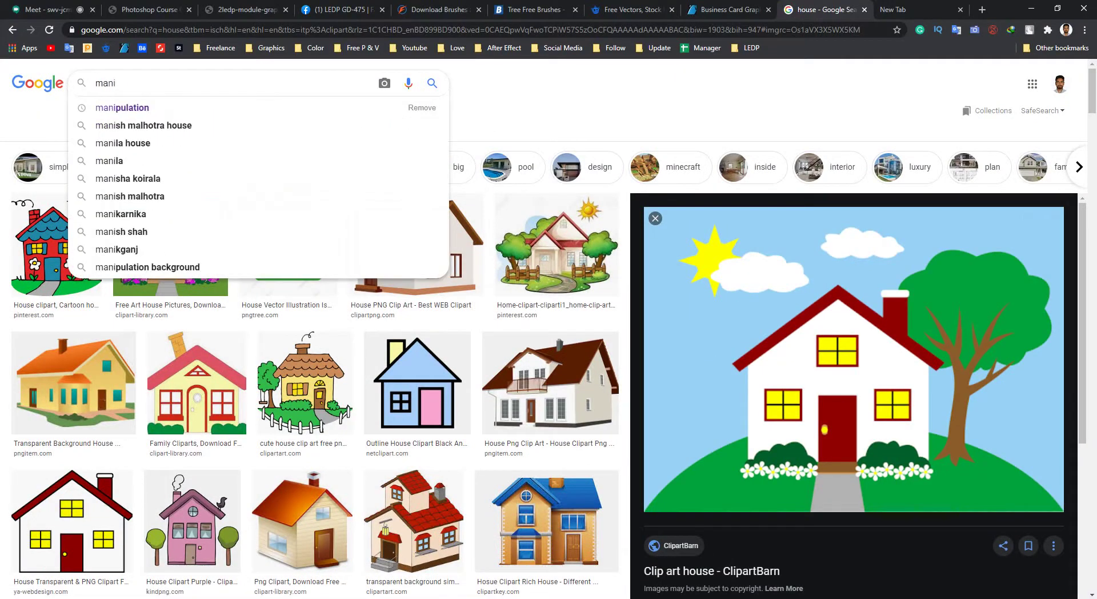
key(Down)
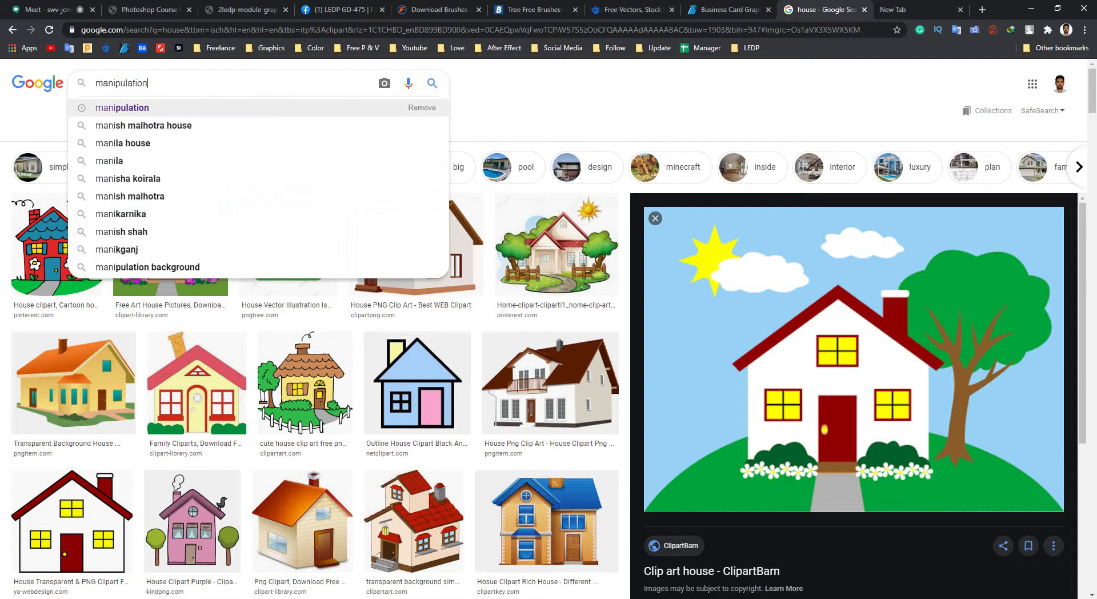
key(Return)
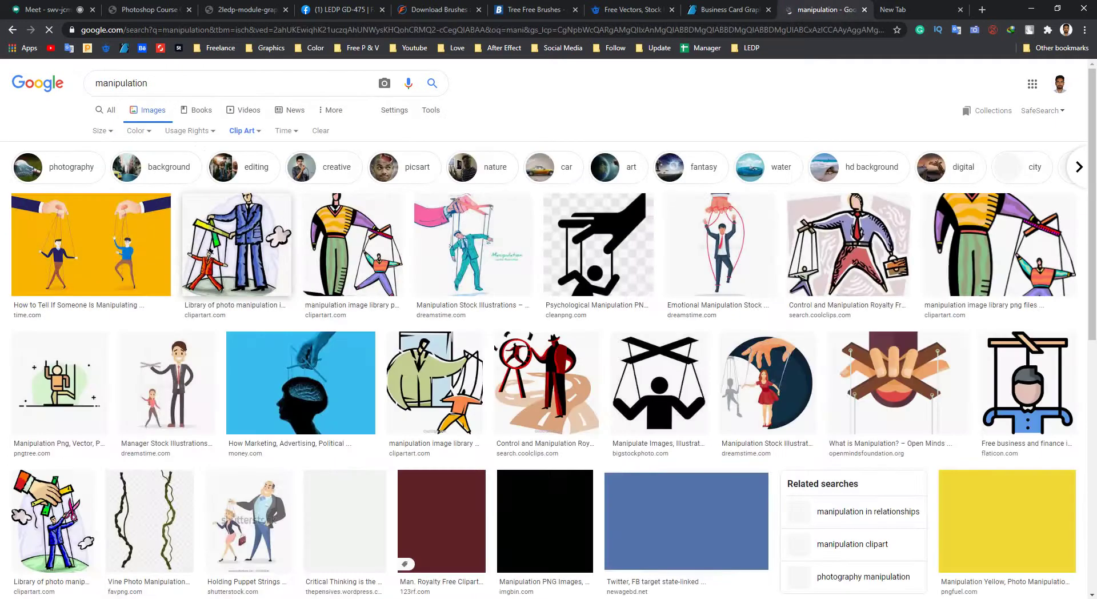
click(245, 130)
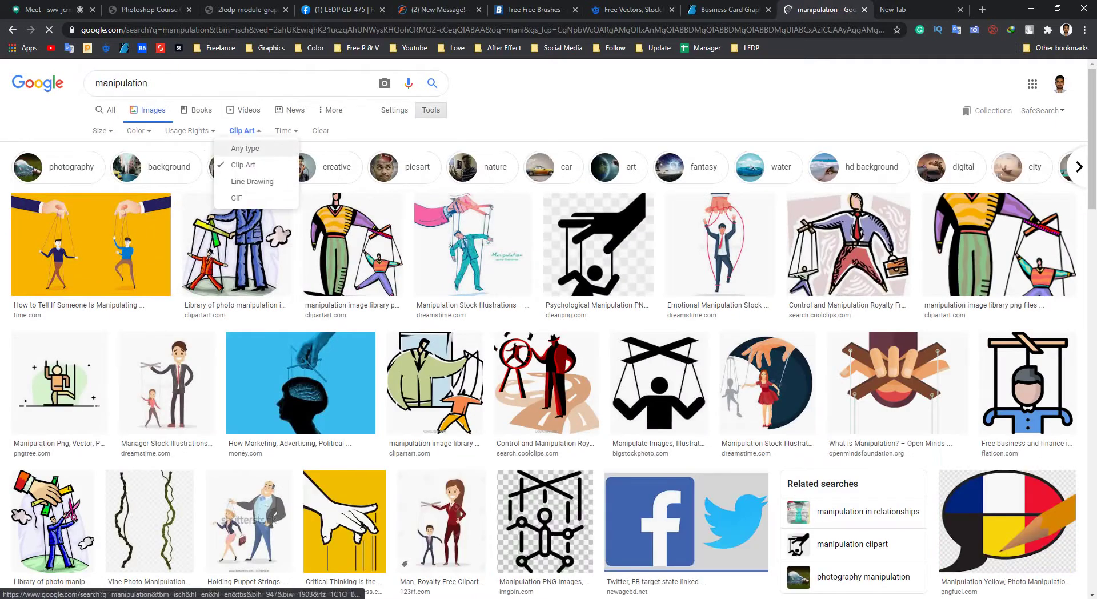
click(243, 147)
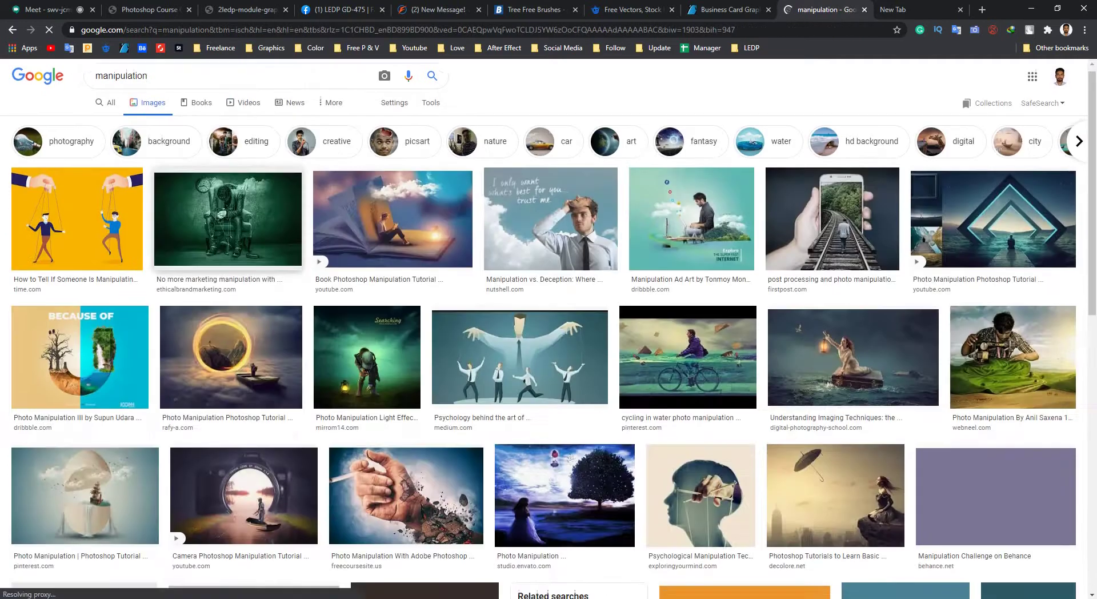
scroll(548, 329, down, 4)
scroll(549, 329, up, 4)
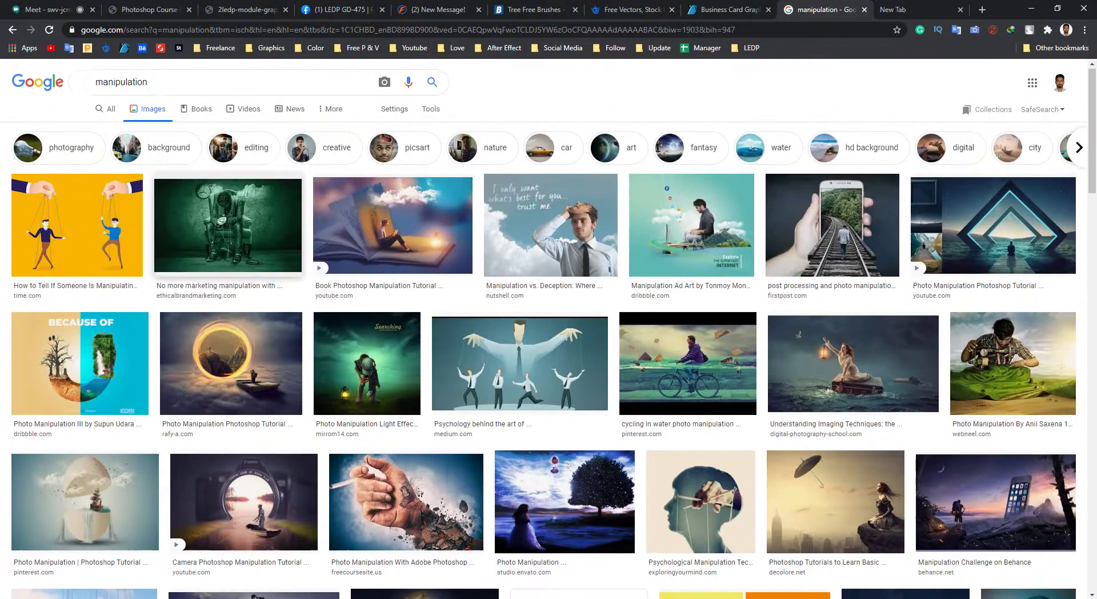
Replace the query with 'photo manipulation' and run the search.
double_click(121, 83)
text(ph)
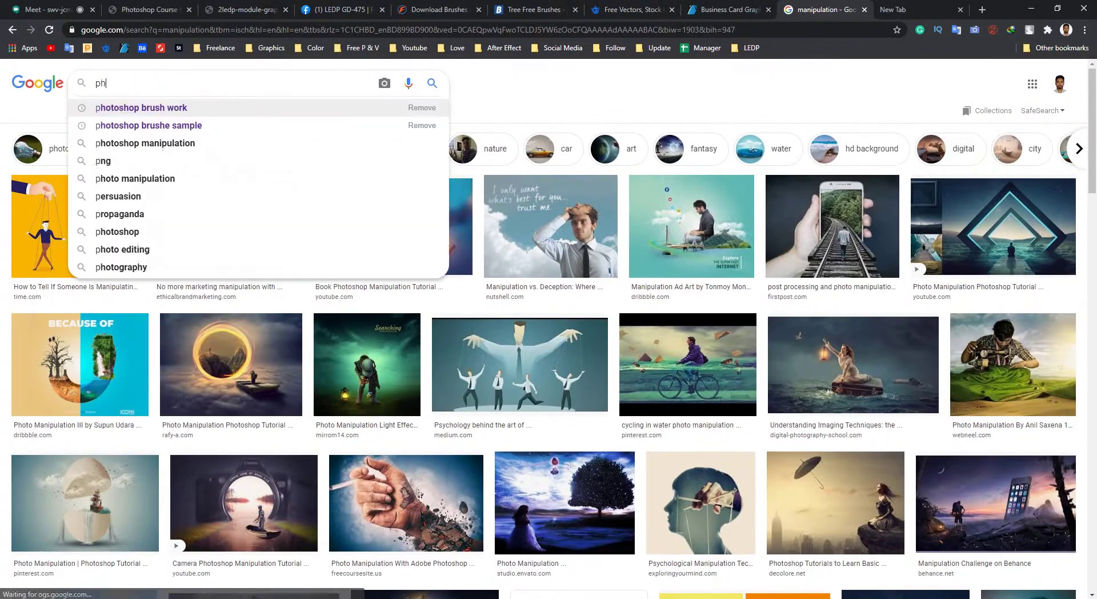
text(oto )
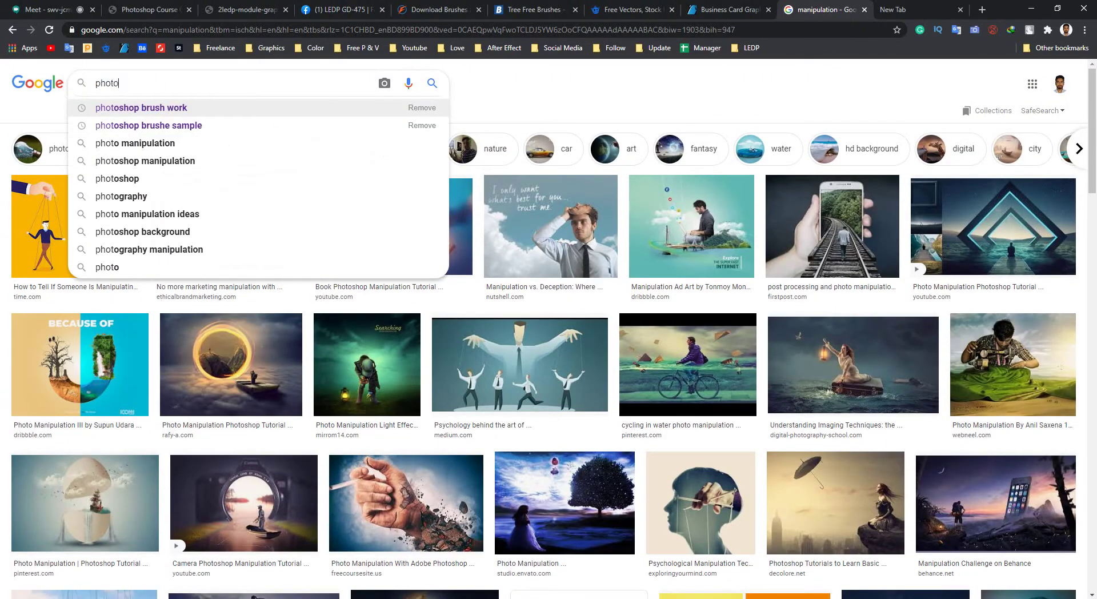
text(ma)
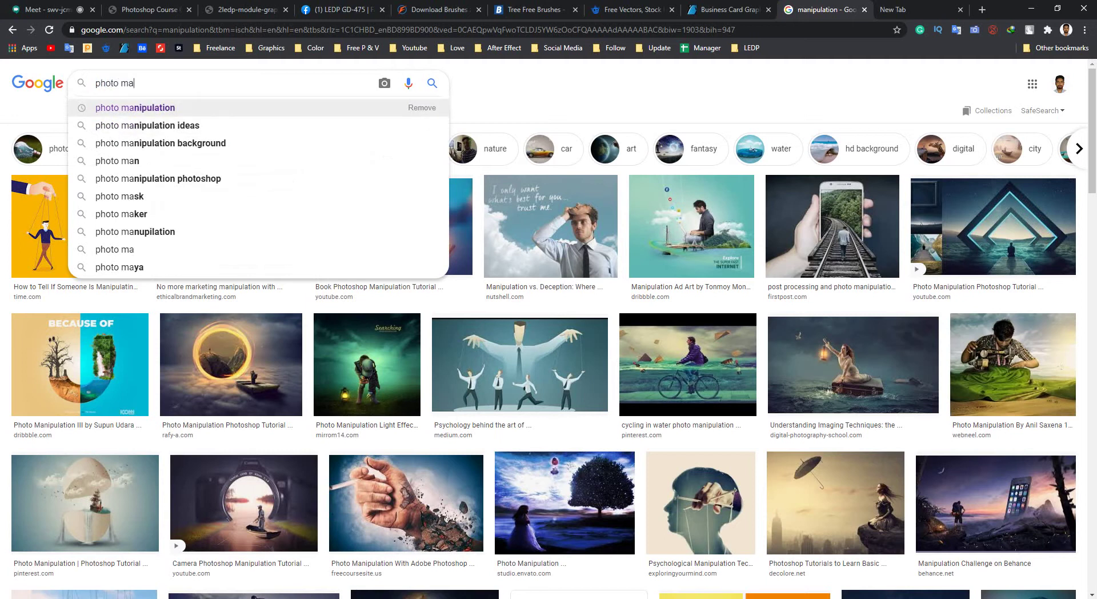
key(Down)
key(Return)
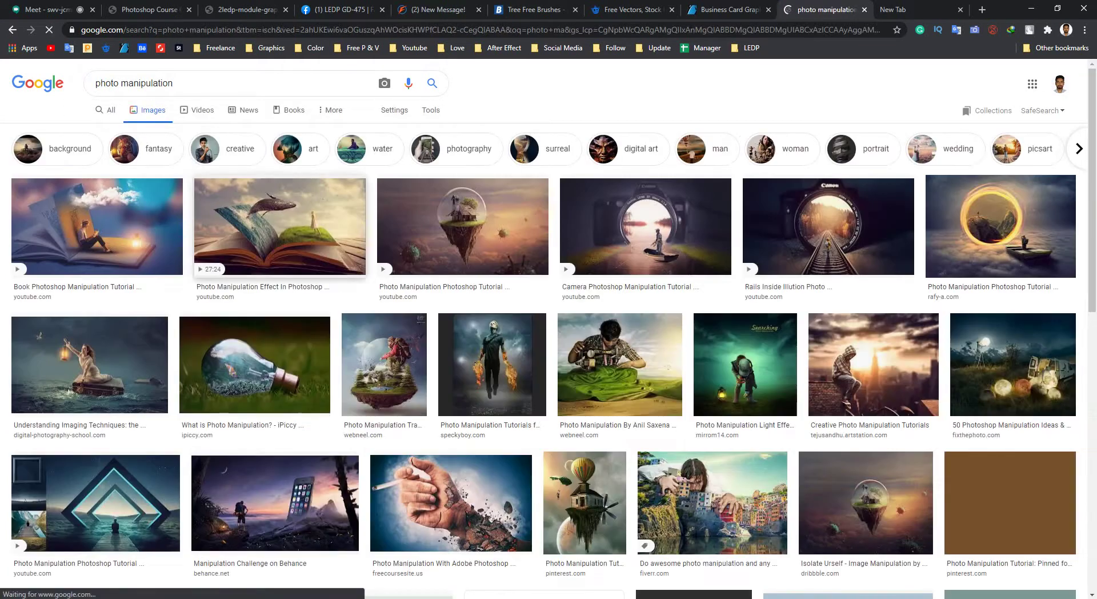
Preview the Book Photoshop Manipulation Tutorial and the whale pop-out book results, then close the preview.
scroll(89, 194, down, 3)
scroll(139, 92, up, 6)
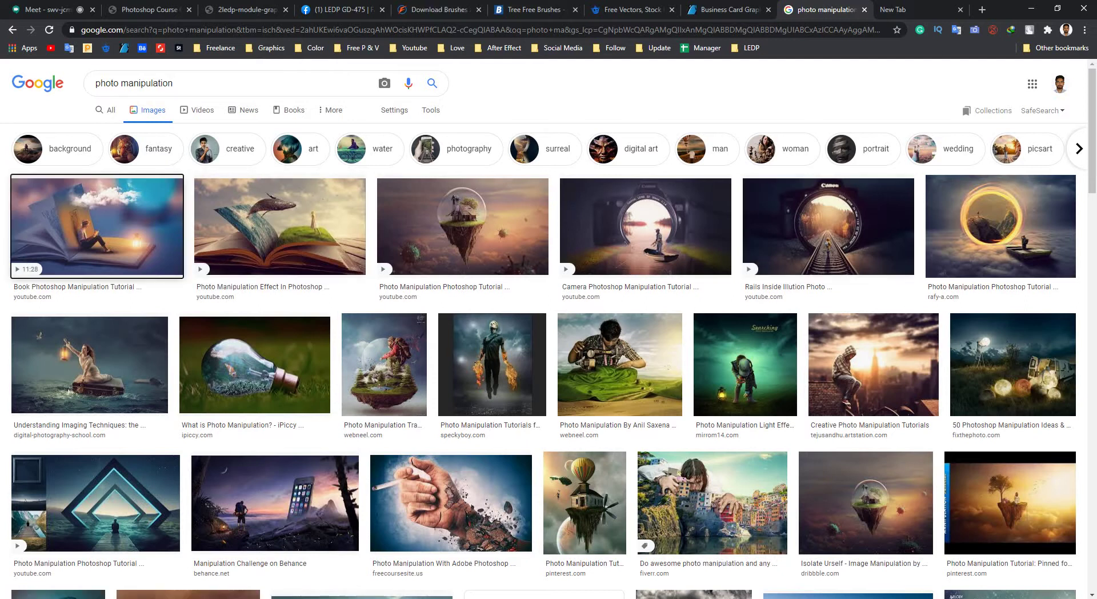
click(97, 229)
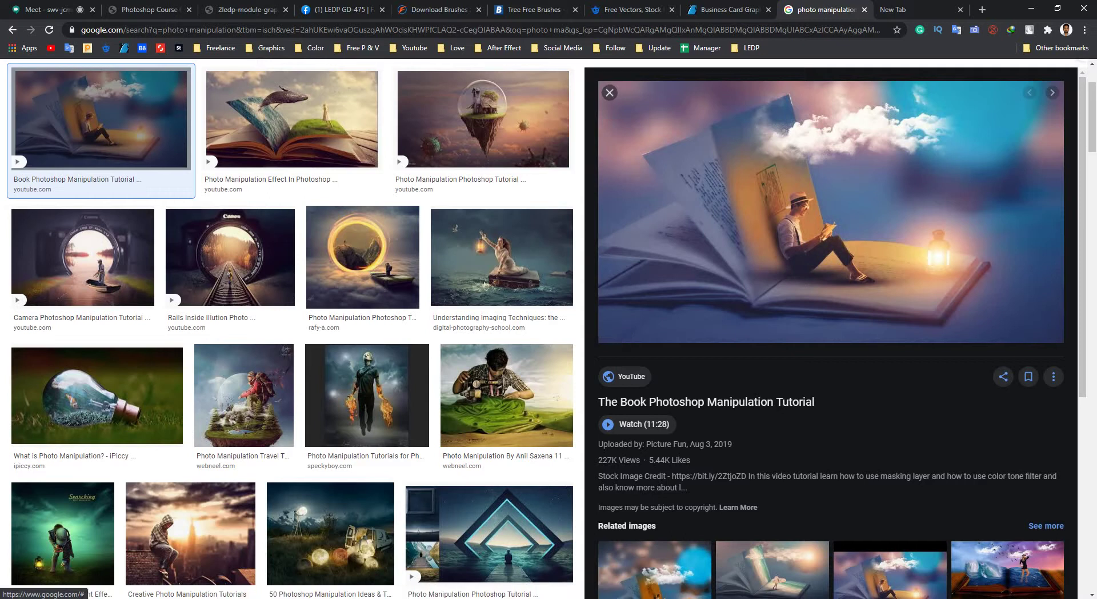
click(291, 118)
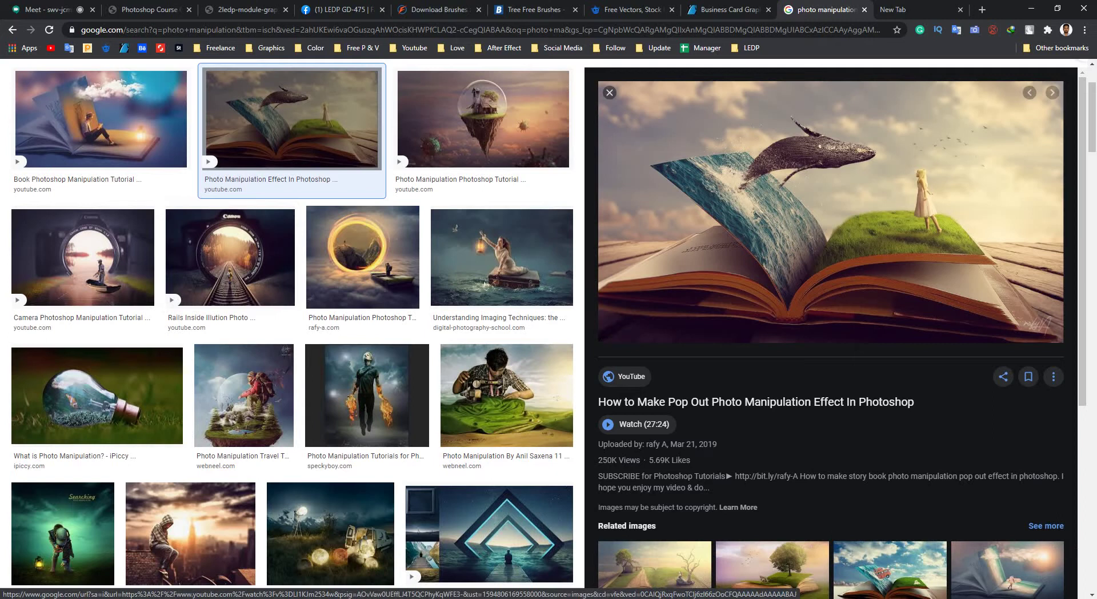
click(609, 92)
Preview the Rails Inside Illution, Understanding Imaging Techniques and sewing-machine landscape results.
scroll(548, 343, up, 2)
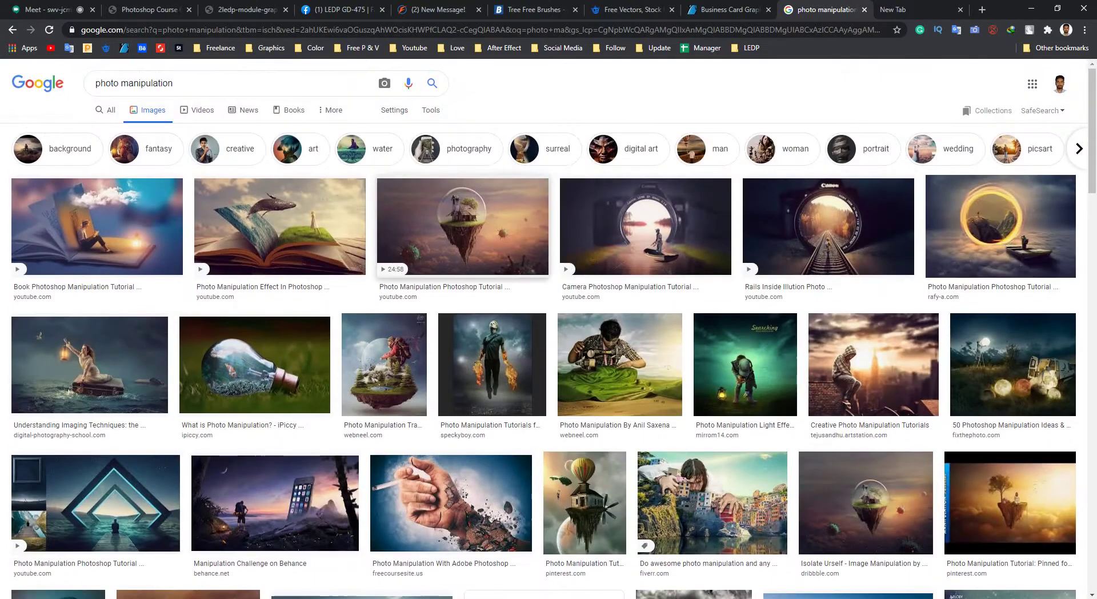
scroll(548, 343, down, 2)
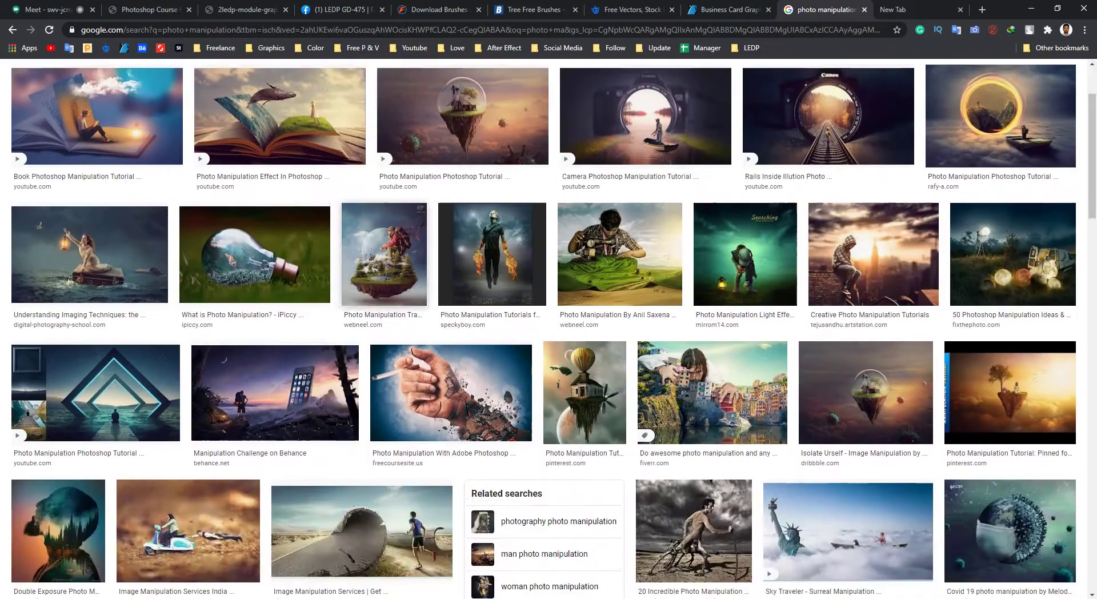
scroll(549, 343, up, 2)
click(828, 228)
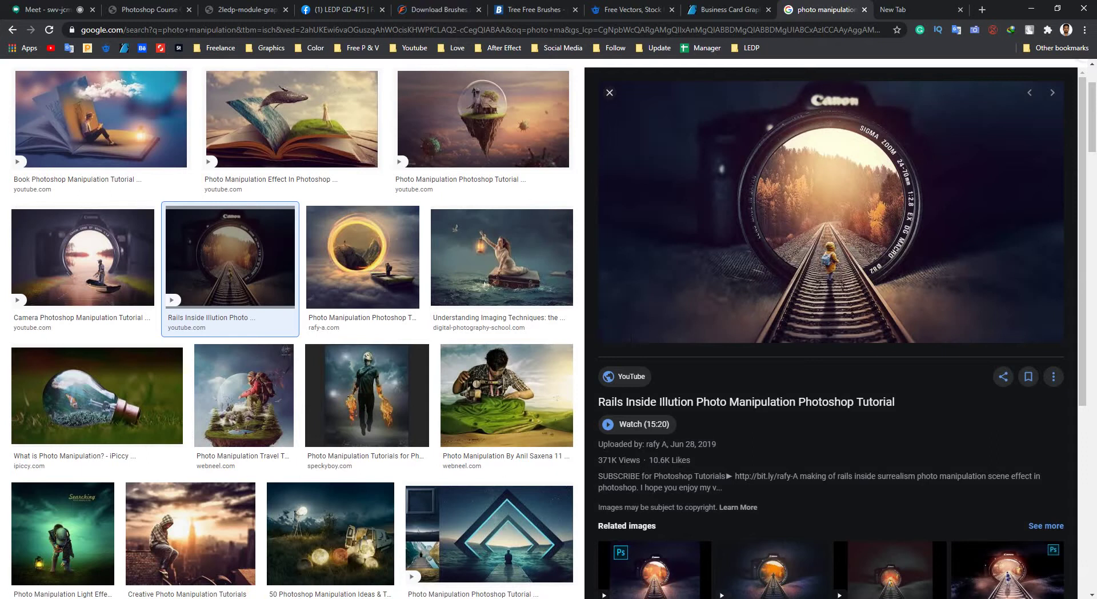
scroll(501, 258, down, 4)
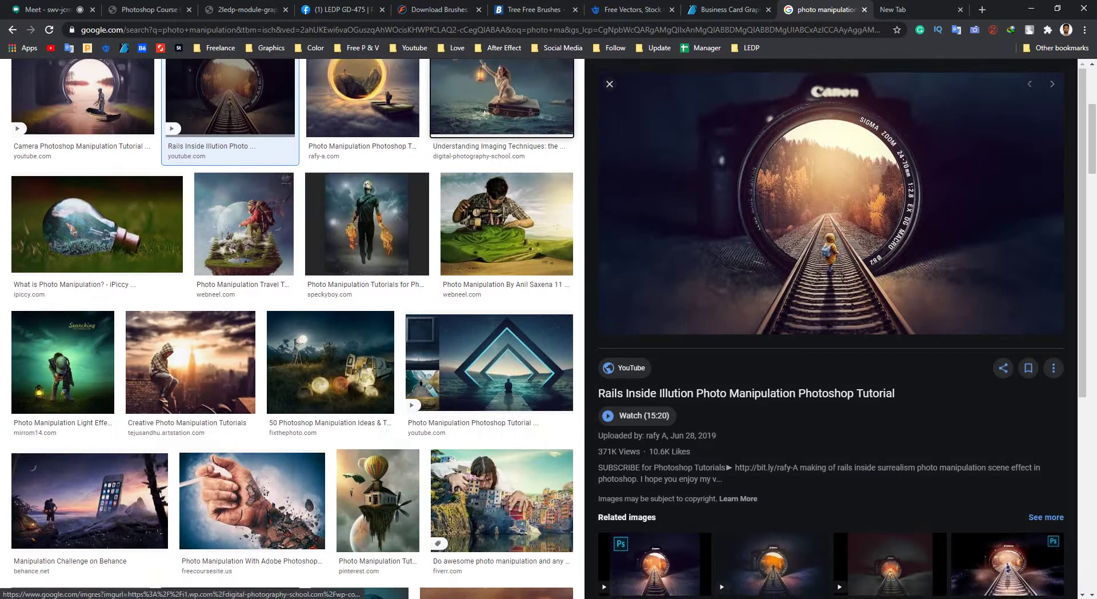
click(497, 74)
scroll(502, 320, up, 3)
click(507, 322)
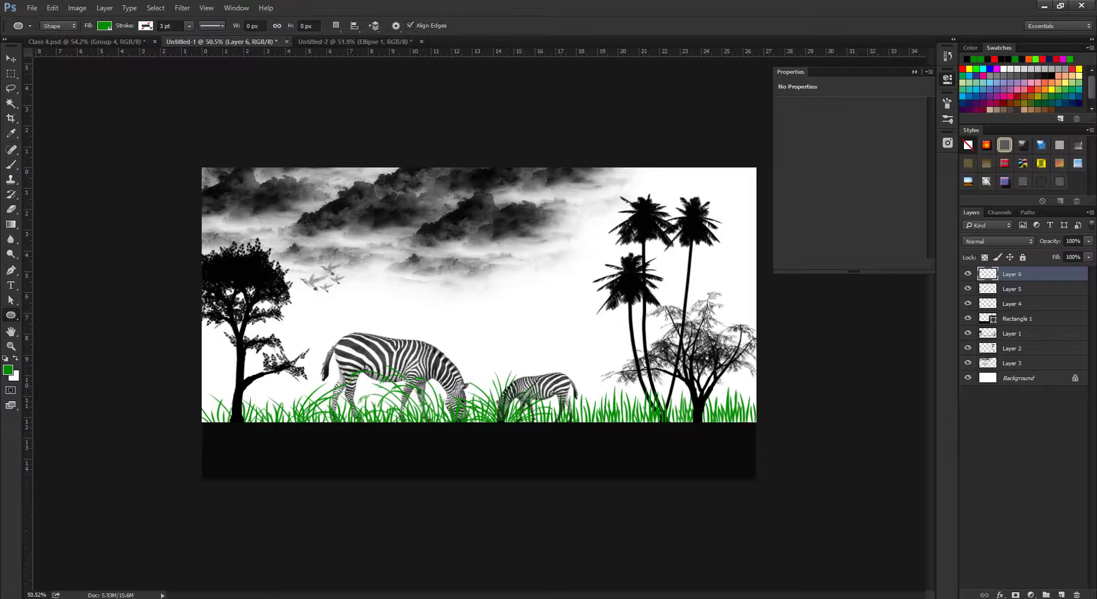
Close the preview and open the neon-circle road tutorial in the large preview.
key(alt+Tab)
key(alt+Tab)
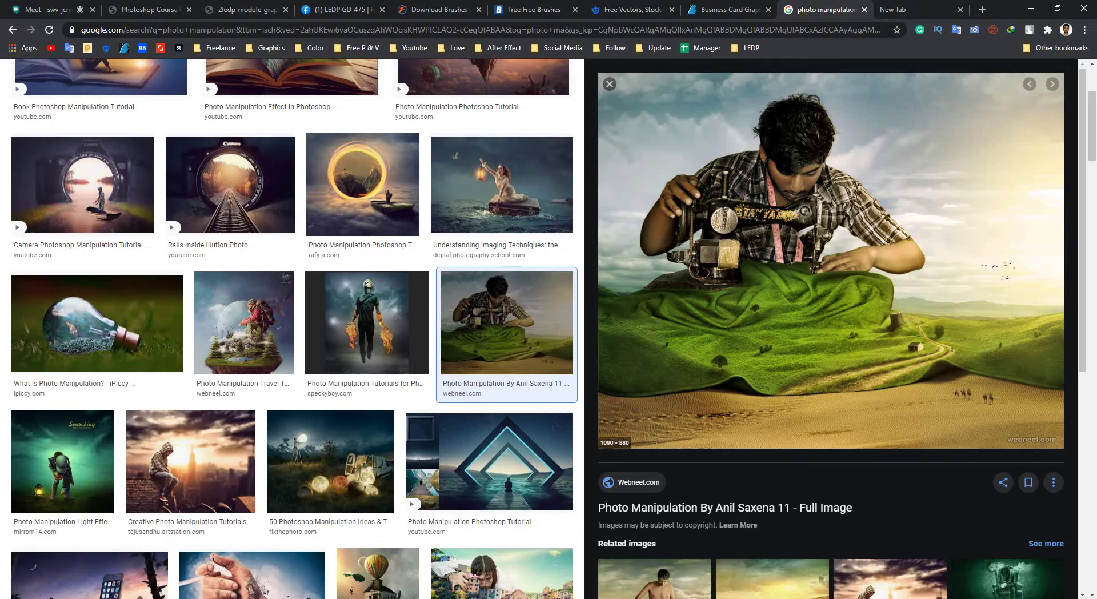
scroll(548, 328, up, 3)
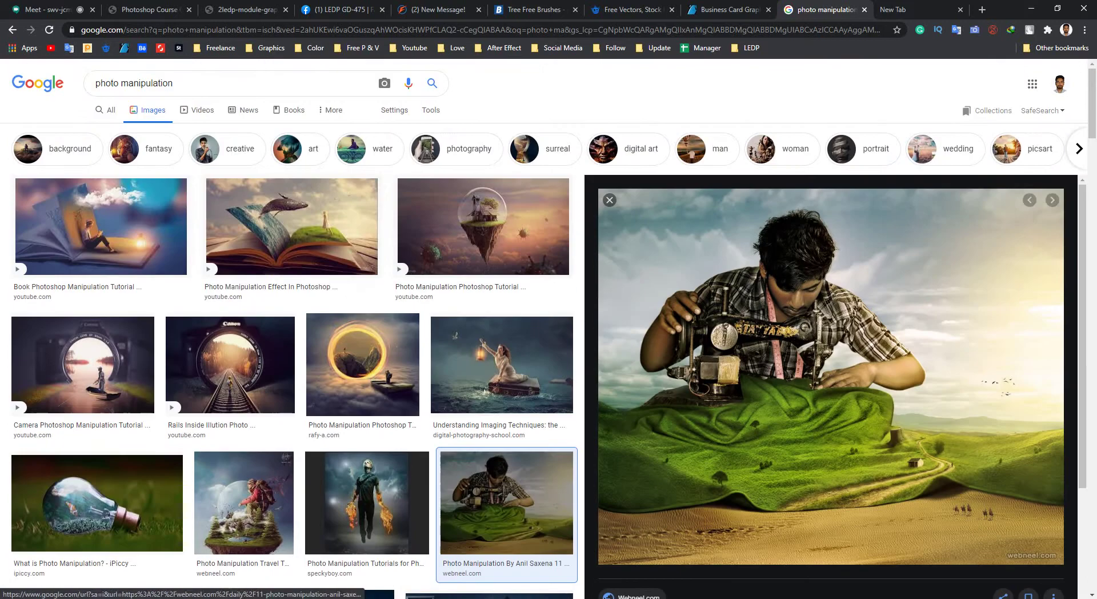
key(Escape)
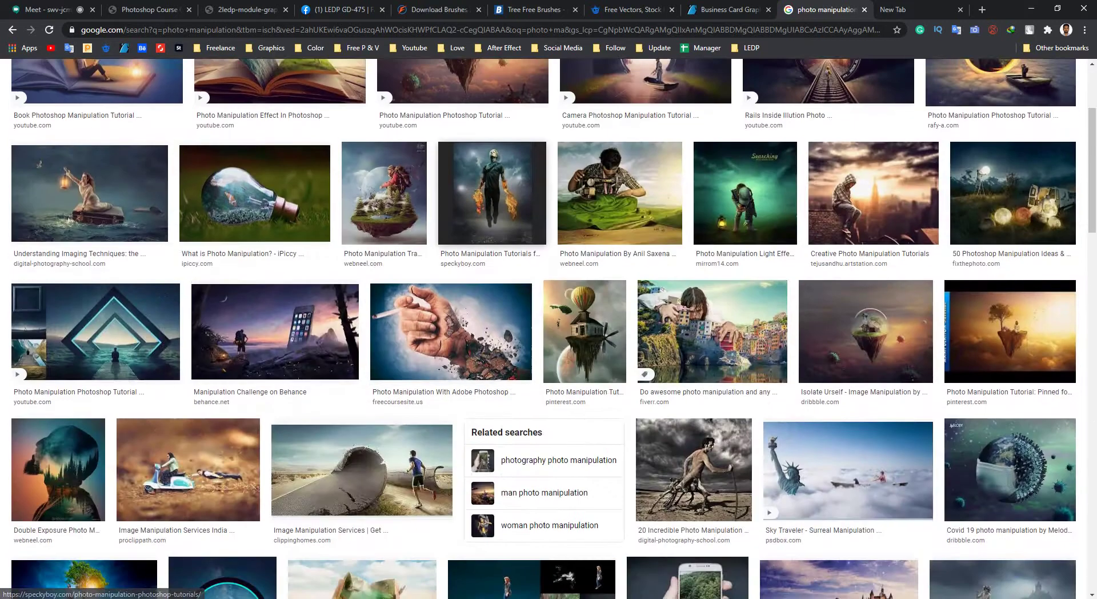
scroll(548, 328, down, 2)
scroll(548, 328, down, 5)
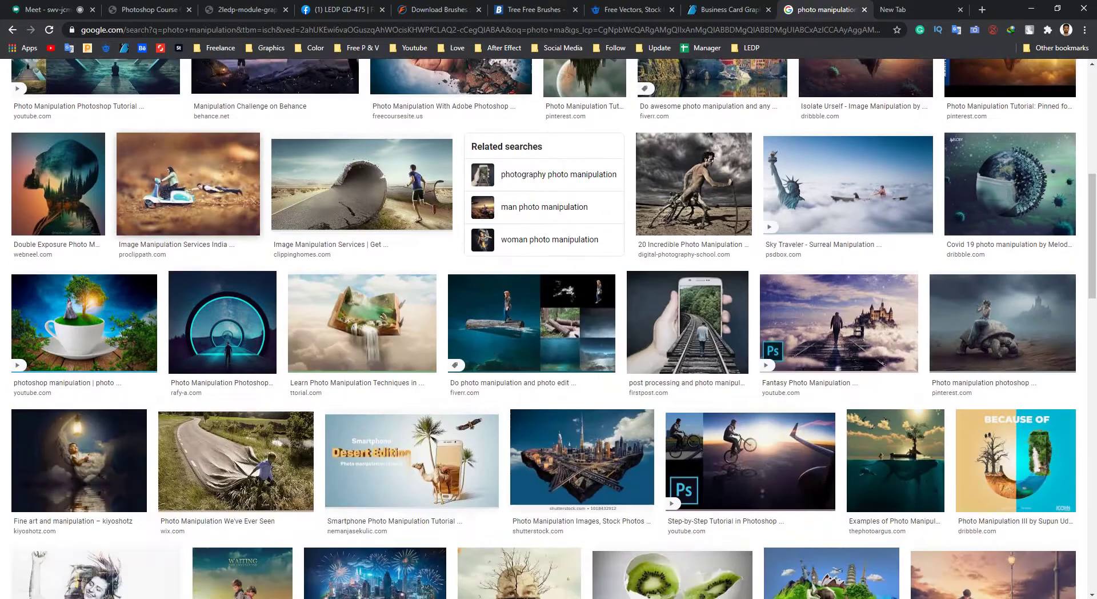
scroll(548, 328, down, 2)
click(220, 200)
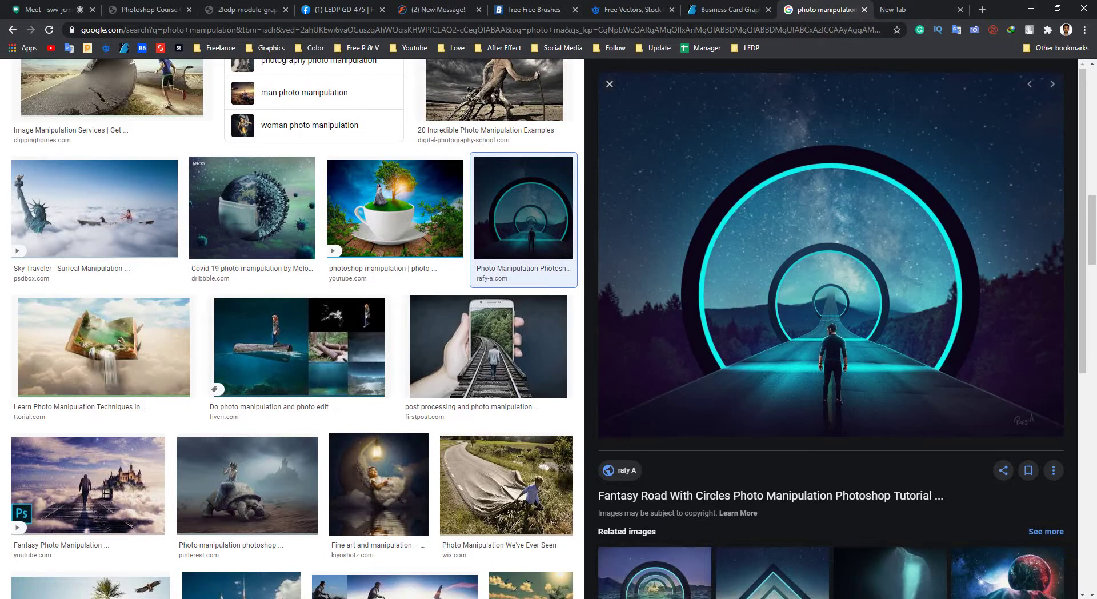
Minimise the browser and folder windows, then select the Color Replacement Tool in Photoshop.
click(1031, 8)
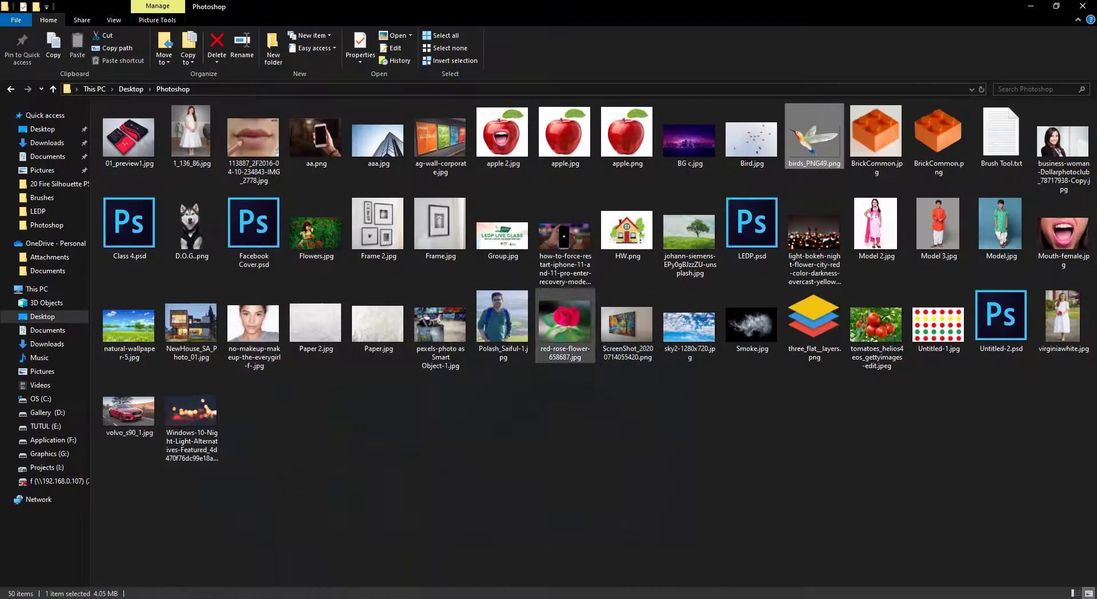
click(1031, 8)
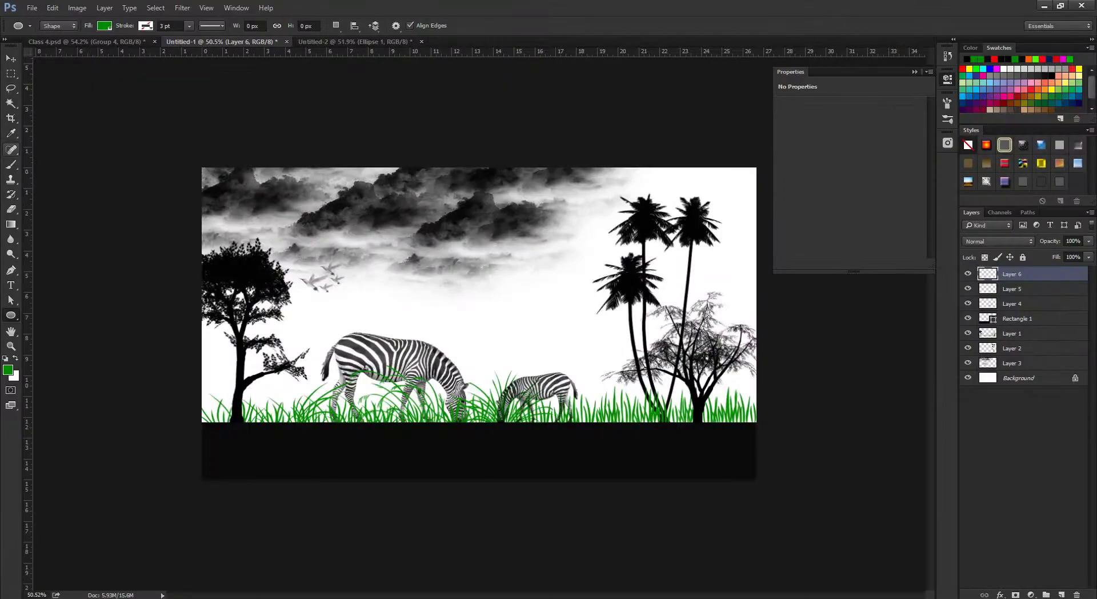
click(10, 163)
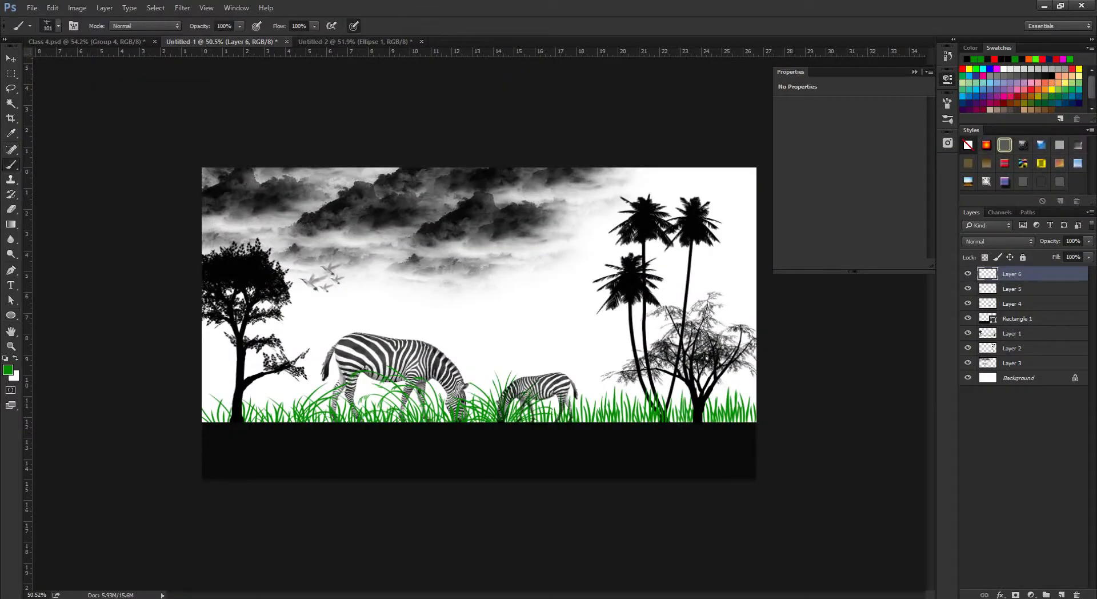
right_click(10, 164)
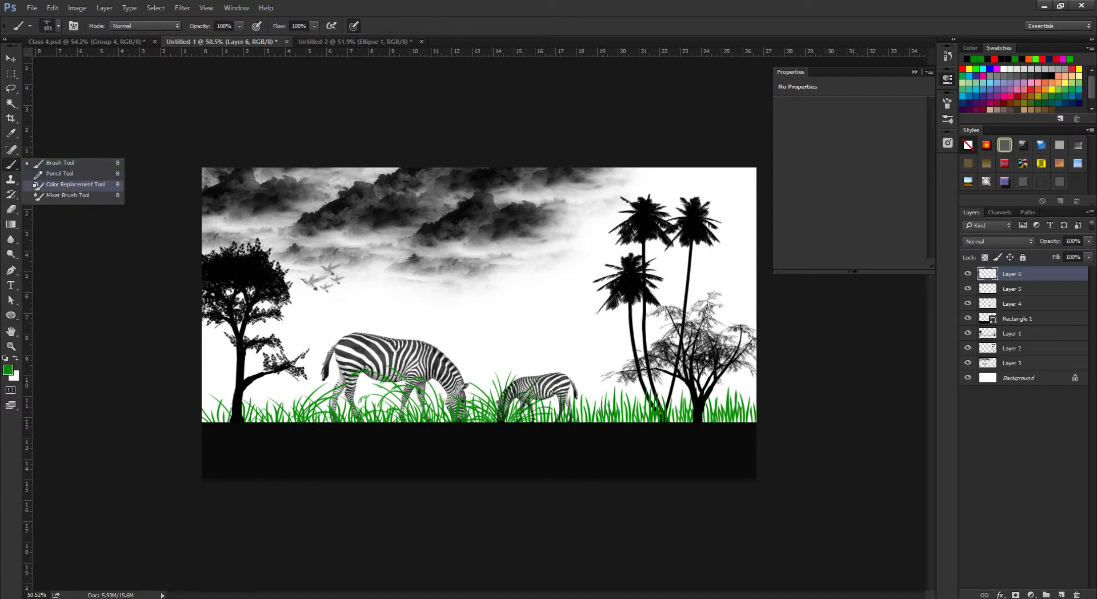
click(74, 184)
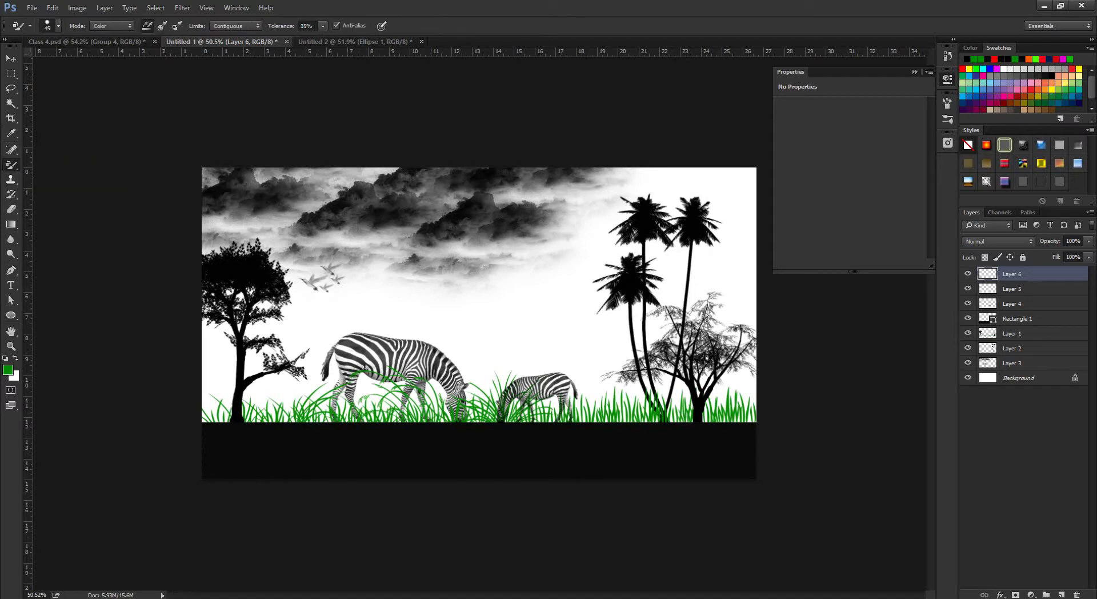
Close Untitled-2 and Untitled-1 without saving, leaving Class 4.psd open.
click(421, 42)
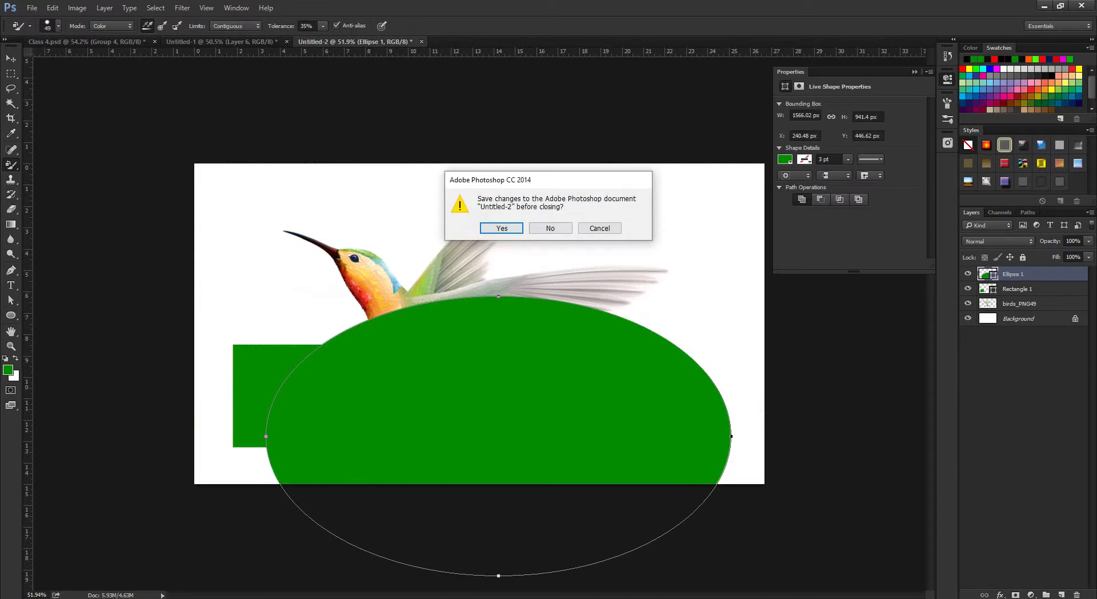
click(550, 228)
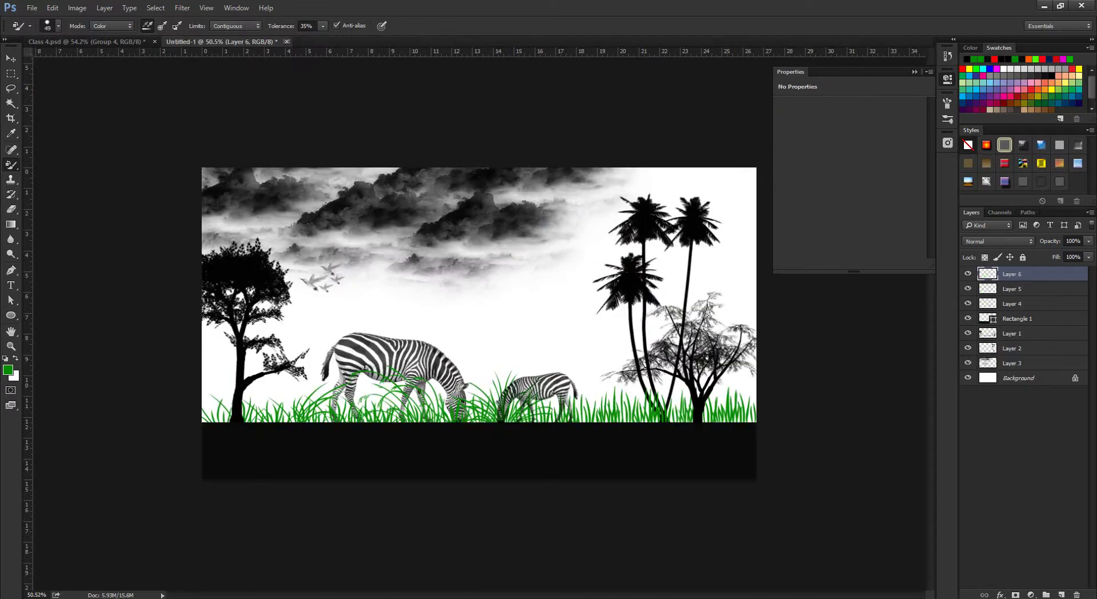
click(287, 41)
click(550, 228)
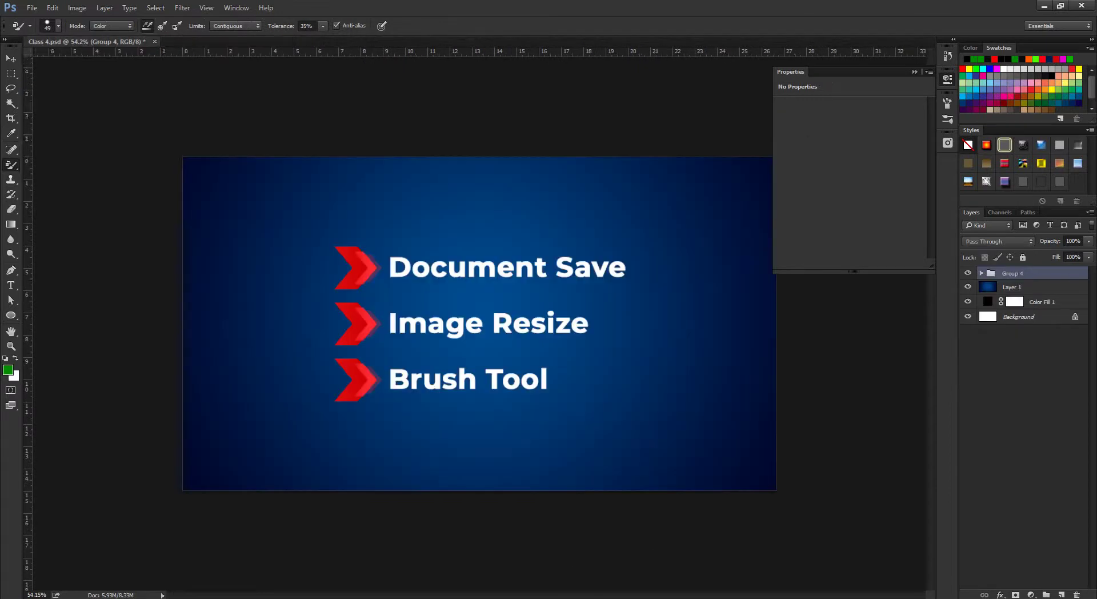
click(32, 8)
Open tomatoes_helios4eos_gettyimages-edit.jpeg and volvo_s90_1.jpg together from the Open dialog.
click(42, 31)
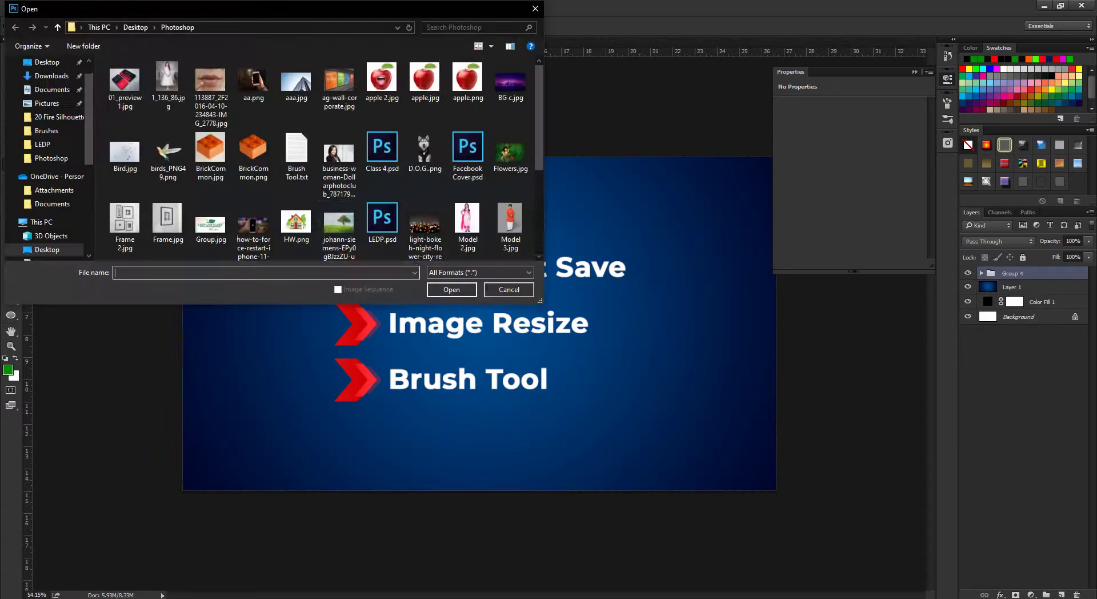
scroll(319, 157, up, 5)
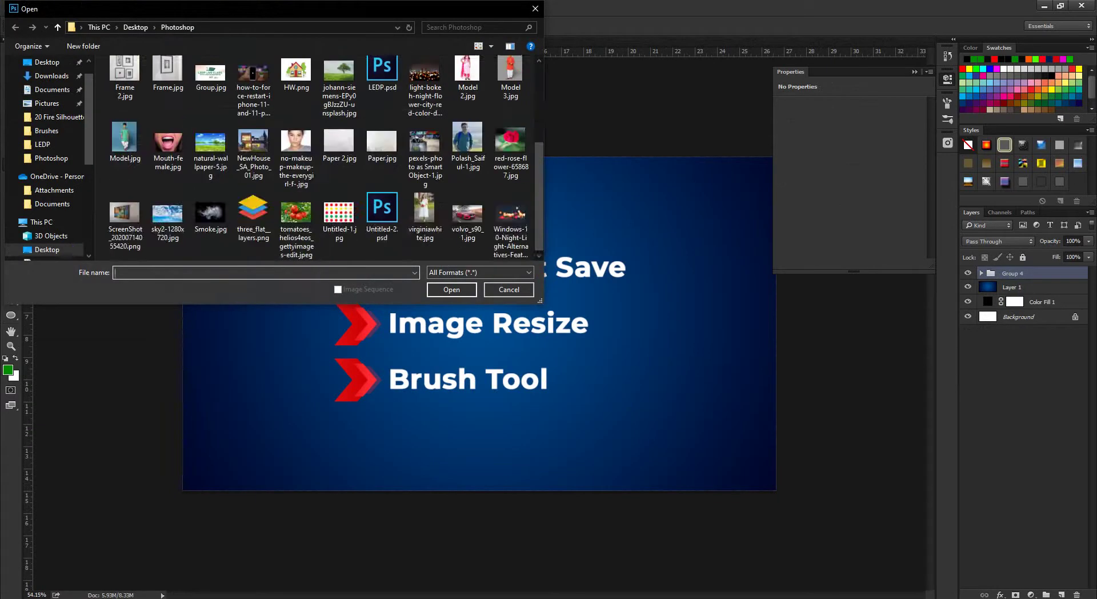
scroll(296, 172, down, 3)
scroll(339, 217, up, 3)
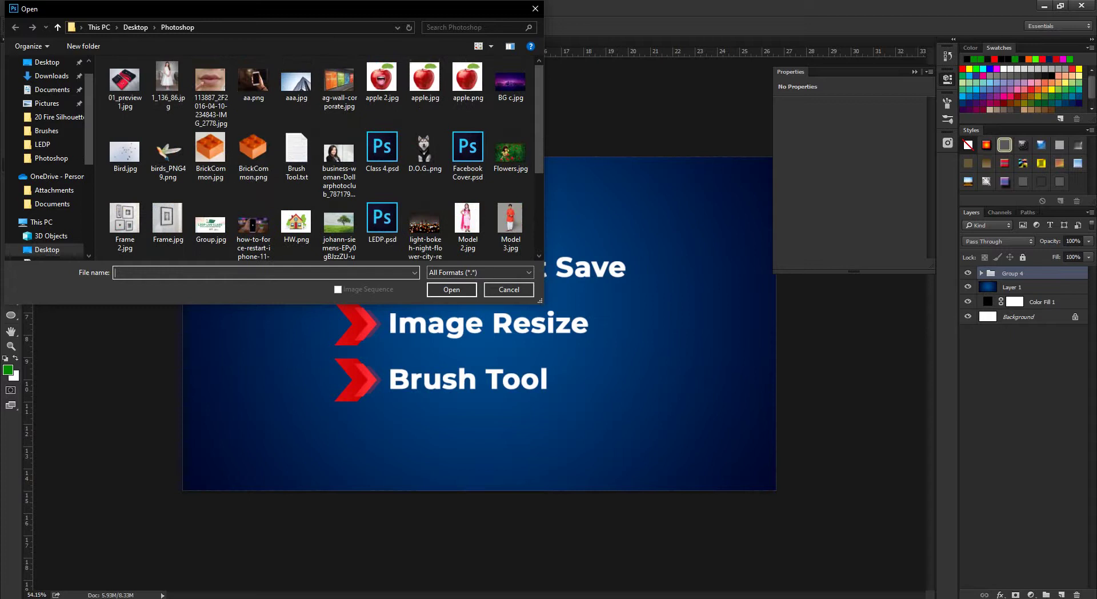
scroll(295, 222, down, 3)
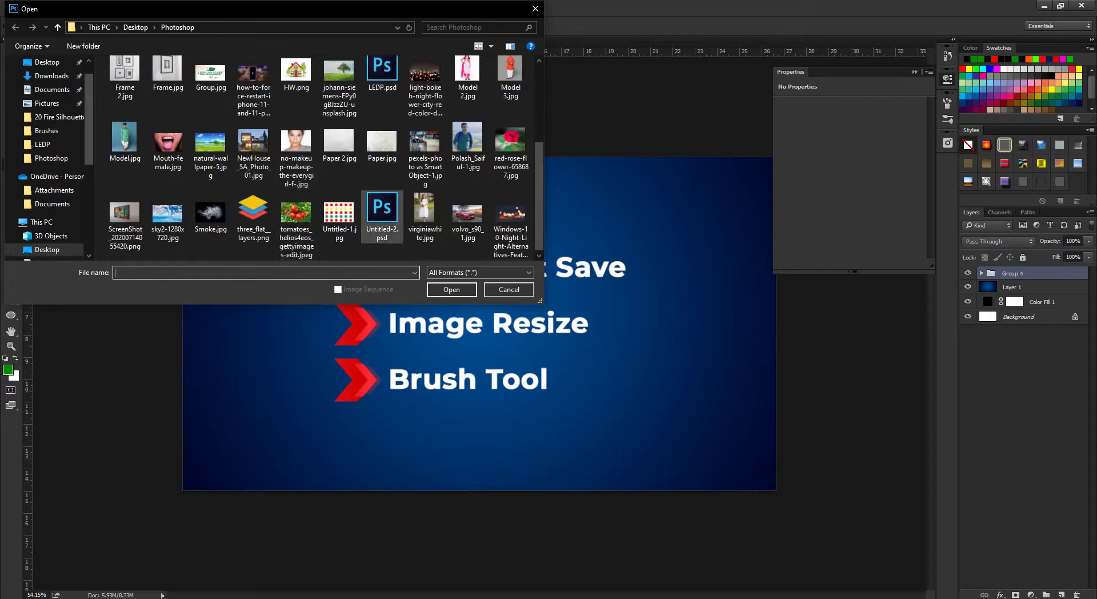
click(296, 223)
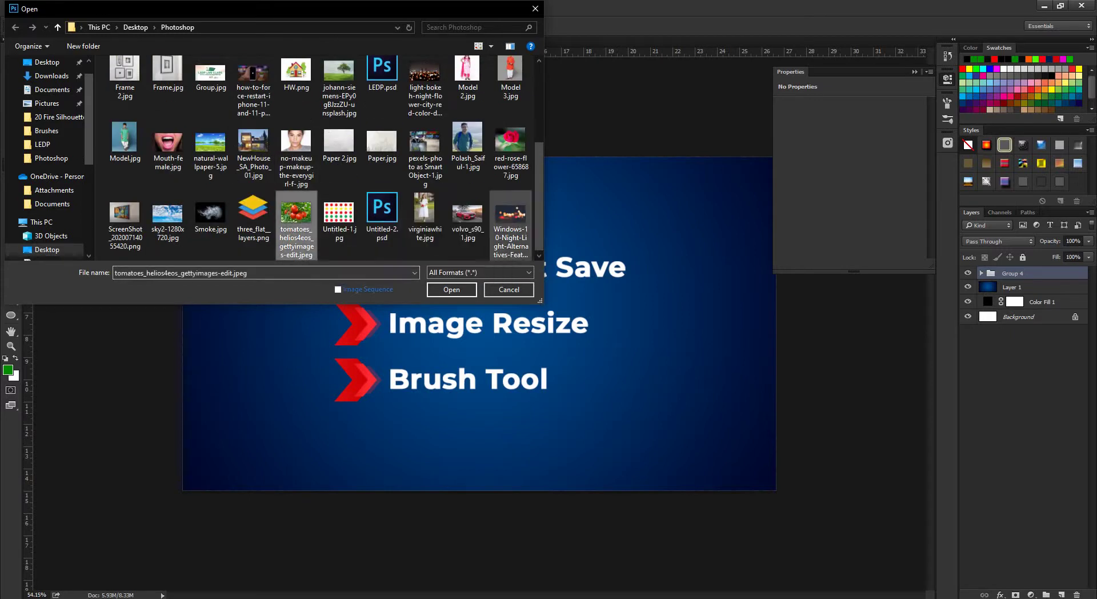
ctrl+click(468, 220)
key(Return)
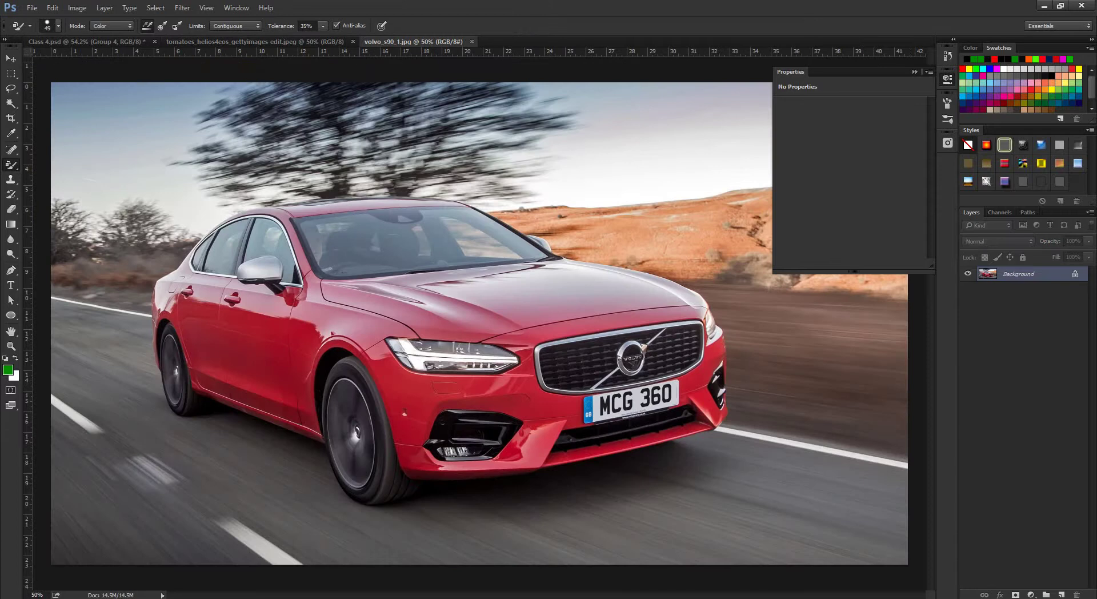
Collapse the Properties panel and bring the tomatoes photo to the front.
click(914, 72)
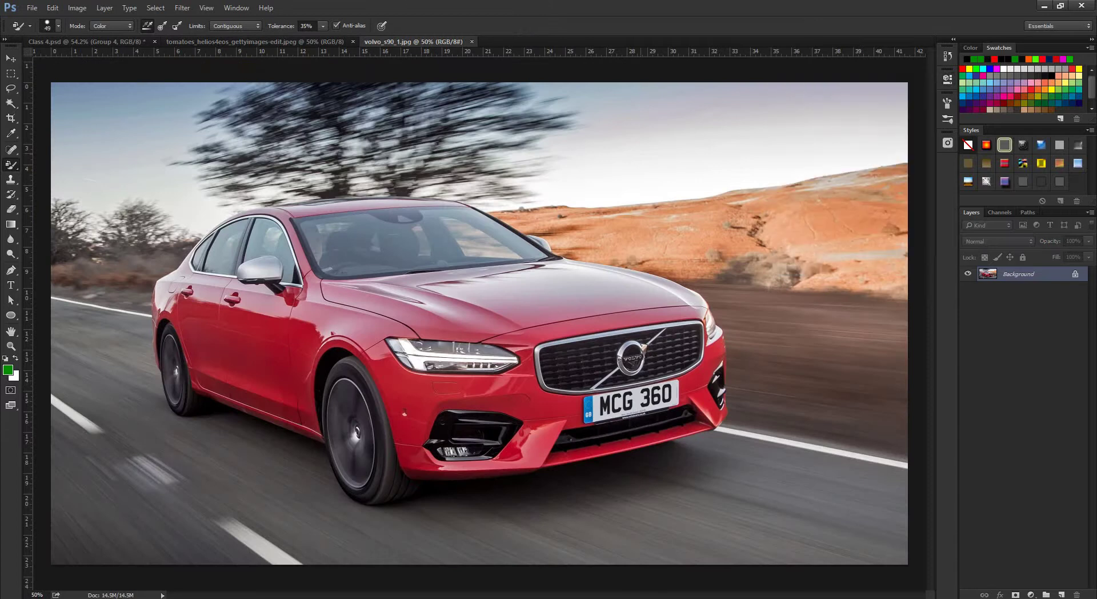
scroll(587, 301, down, 3)
scroll(587, 301, up, 5)
scroll(480, 323, down, 4)
scroll(480, 323, up, 2)
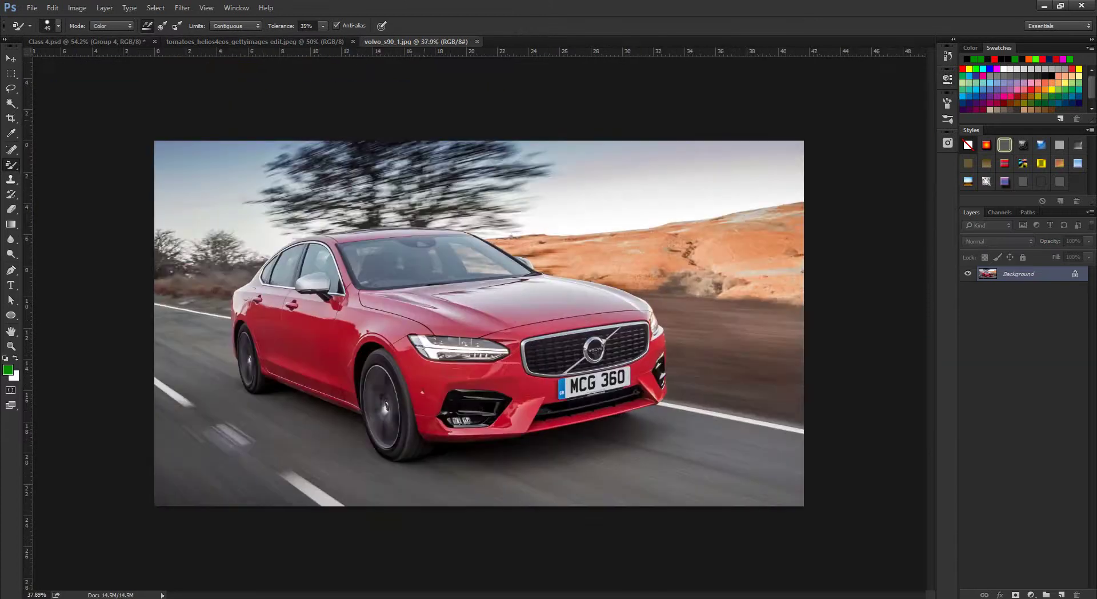
key(ctrl+shift+Tab)
scroll(480, 323, up, 2)
Resize the Color Replacement brush to suit the large top tomato.
scroll(480, 323, down, 4)
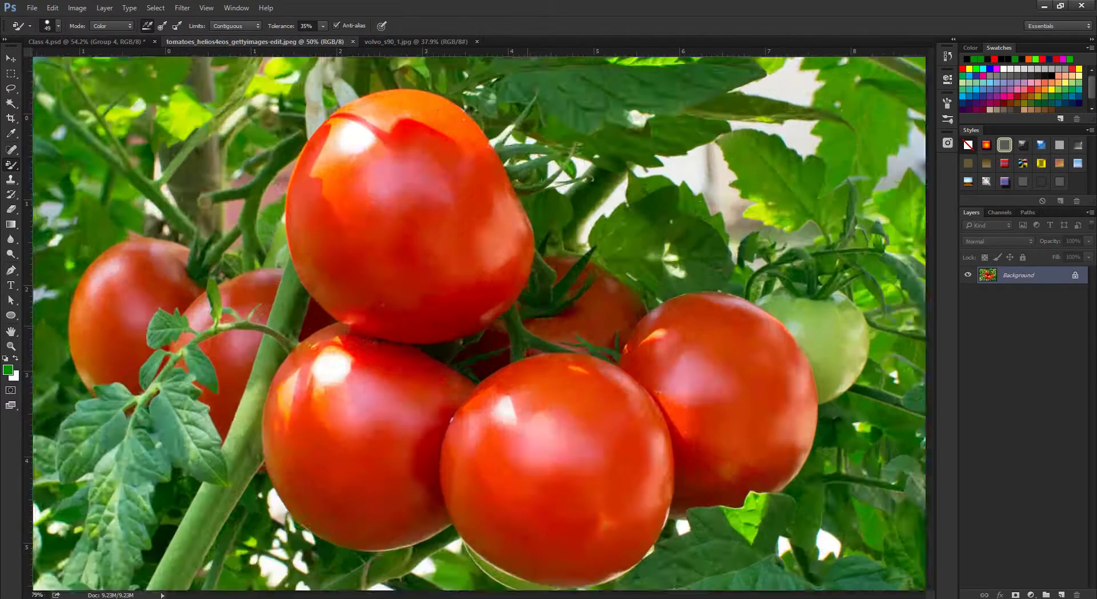
scroll(480, 322, up, 1)
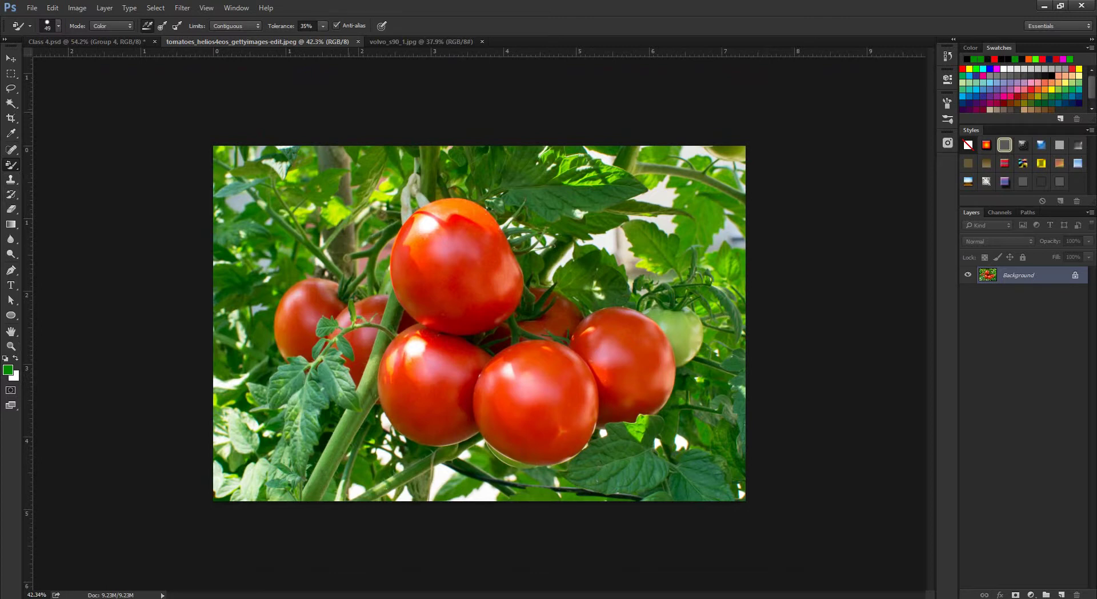
scroll(419, 257, up, 5)
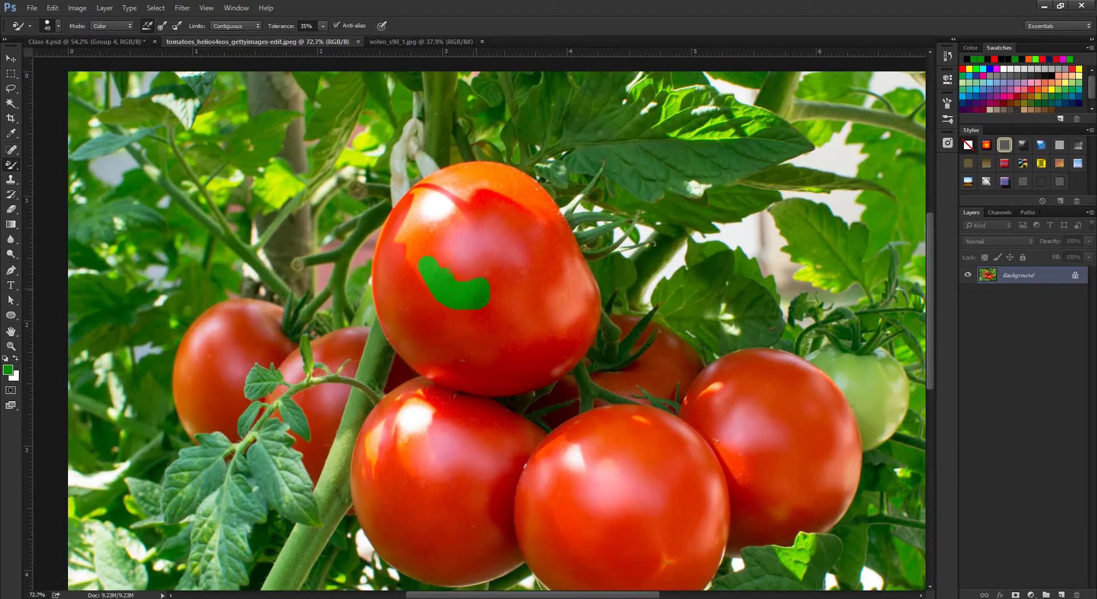
mouse_move(440, 237)
mouse_down()
mouse_move(482, 236)
mouse_move(434, 214)
mouse_move(417, 226)
mouse_up()
key(bracketleft)
key(bracketleft)
drag(474, 206, 453, 205)
drag(486, 269, 501, 270)
Paint the top tomato's lower edge green.
drag(514, 343, 440, 371)
right_click(457, 355)
key(Return)
scroll(447, 325, up, 5)
drag(514, 269, 499, 270)
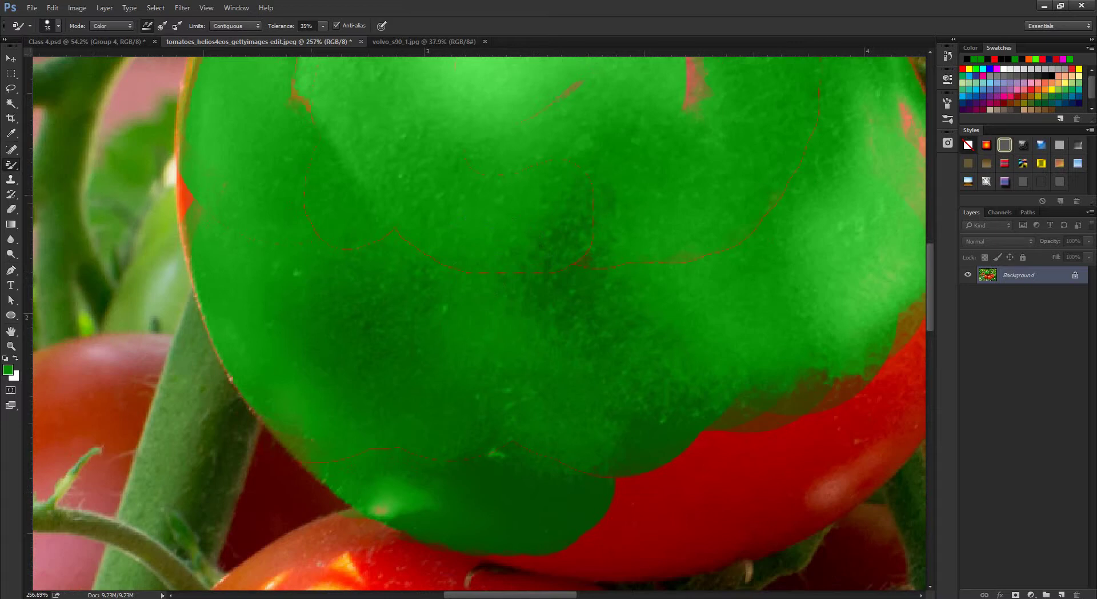
Recolour the remaining red fleck on the tomato green and enlarge the brush.
mouse_move(743, 429)
mouse_down()
mouse_move(642, 347)
mouse_move(439, 280)
mouse_up()
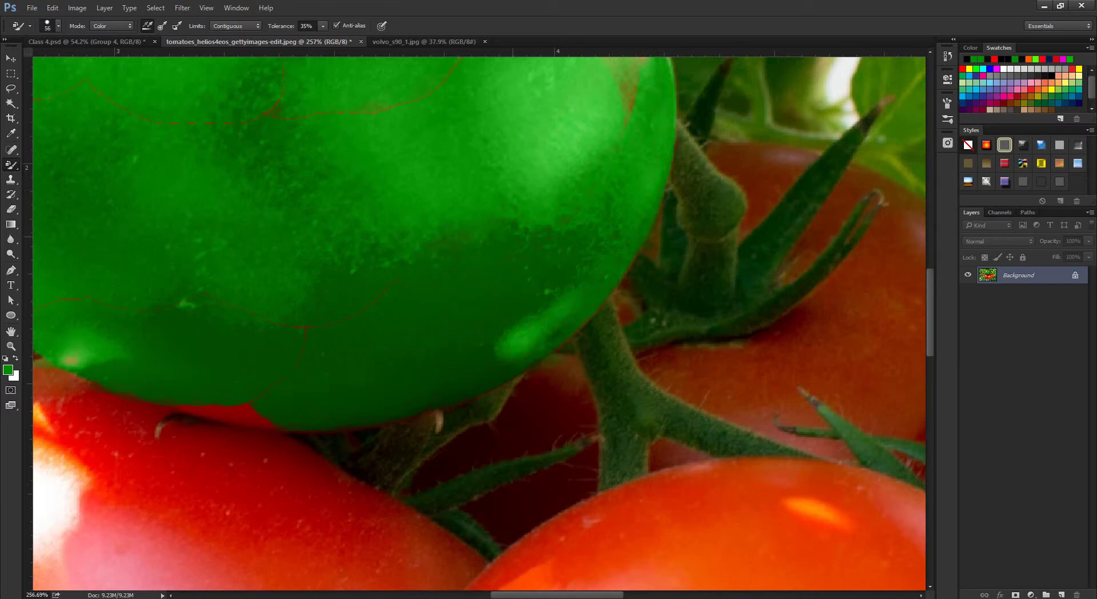
drag(457, 229, 427, 474)
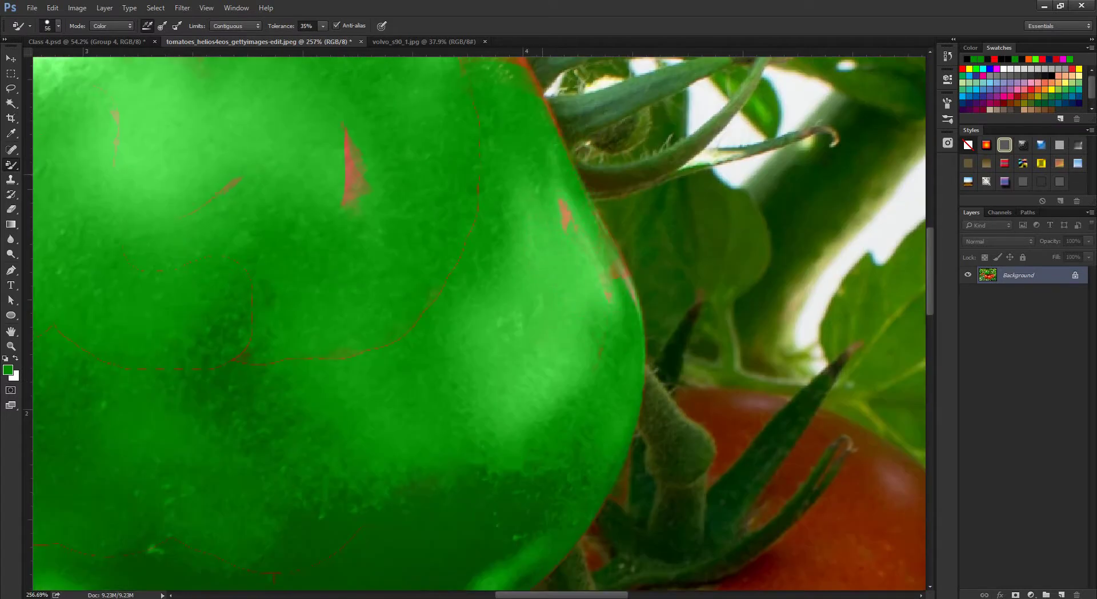
drag(588, 251, 565, 217)
scroll(480, 323, down, 5)
scroll(480, 323, up, 3)
scroll(480, 323, down, 3)
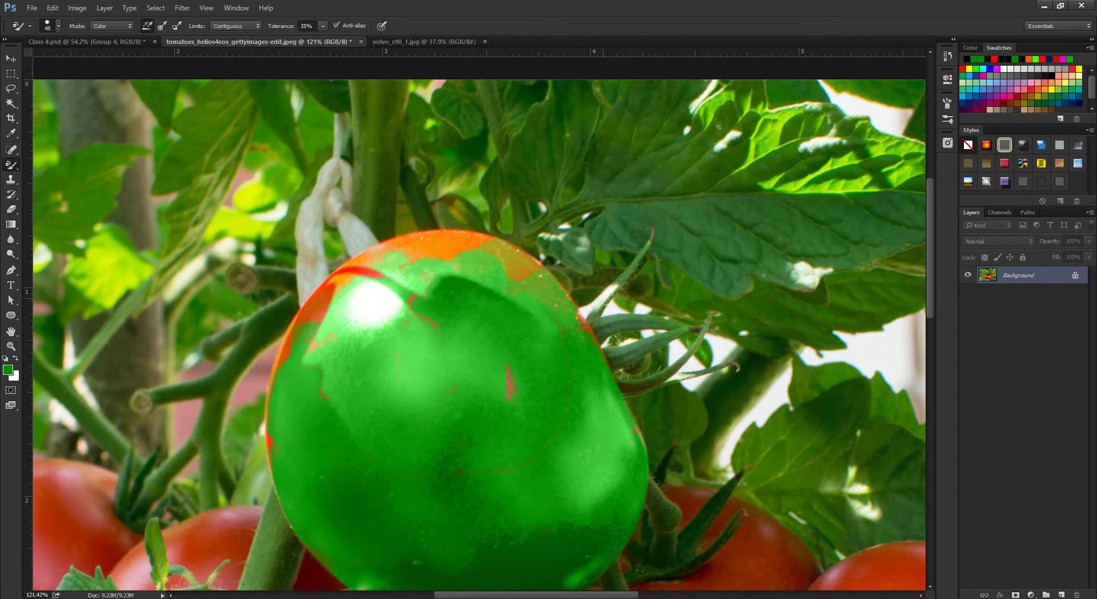
key(bracketright)
key(bracketright)
scroll(687, 453, down, 5)
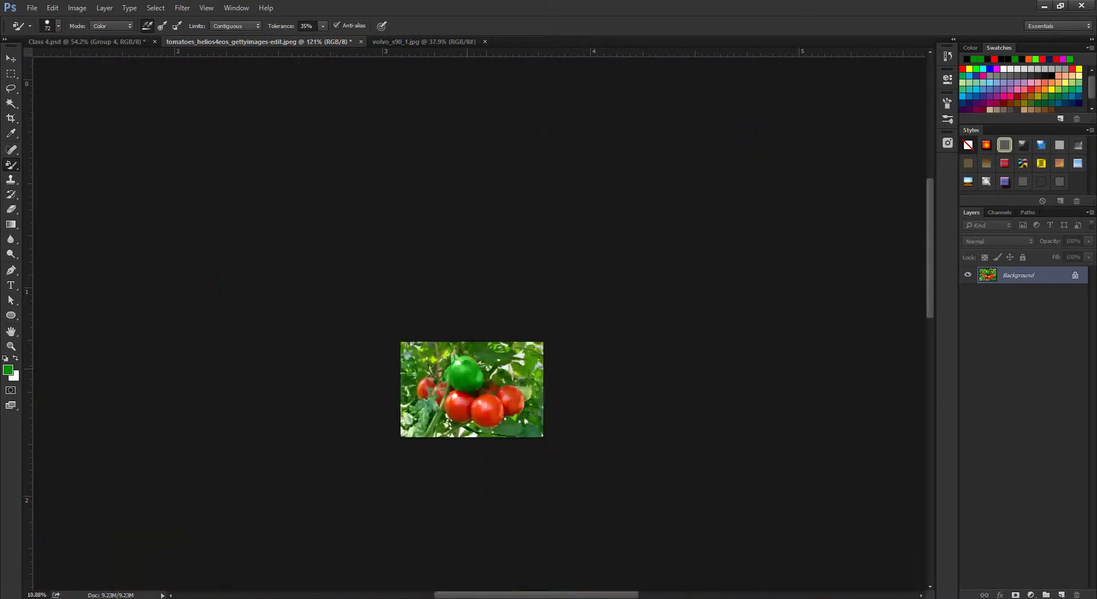
scroll(686, 452, up, 4)
scroll(686, 452, down, 2)
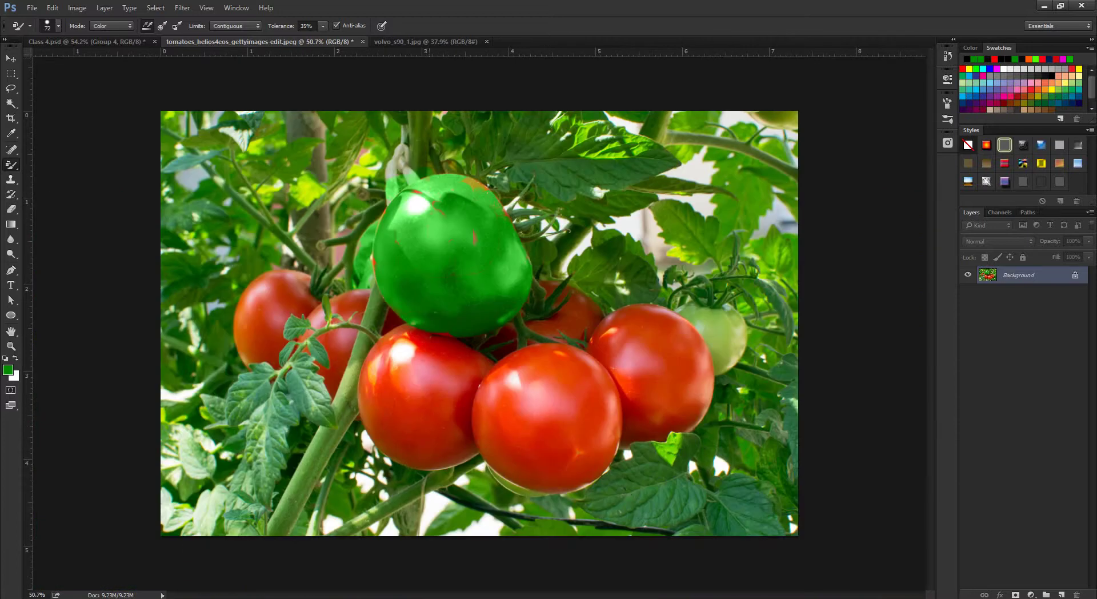
Switch to the Volvo photo, size the brush for the doors, and undo a trial green stroke.
key(ctrl+Tab)
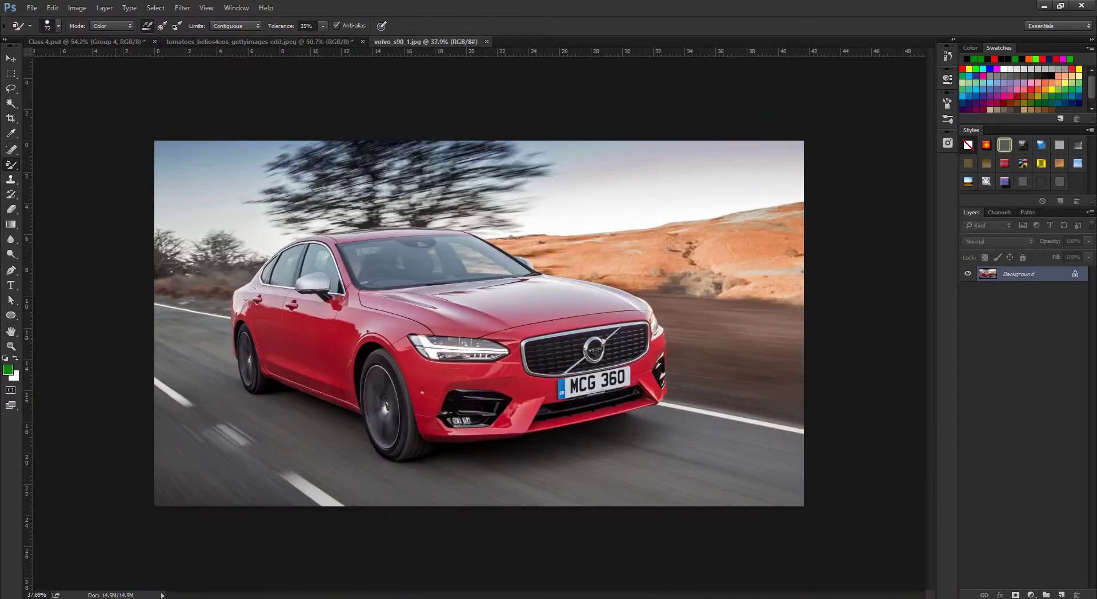
scroll(479, 322, up, 4)
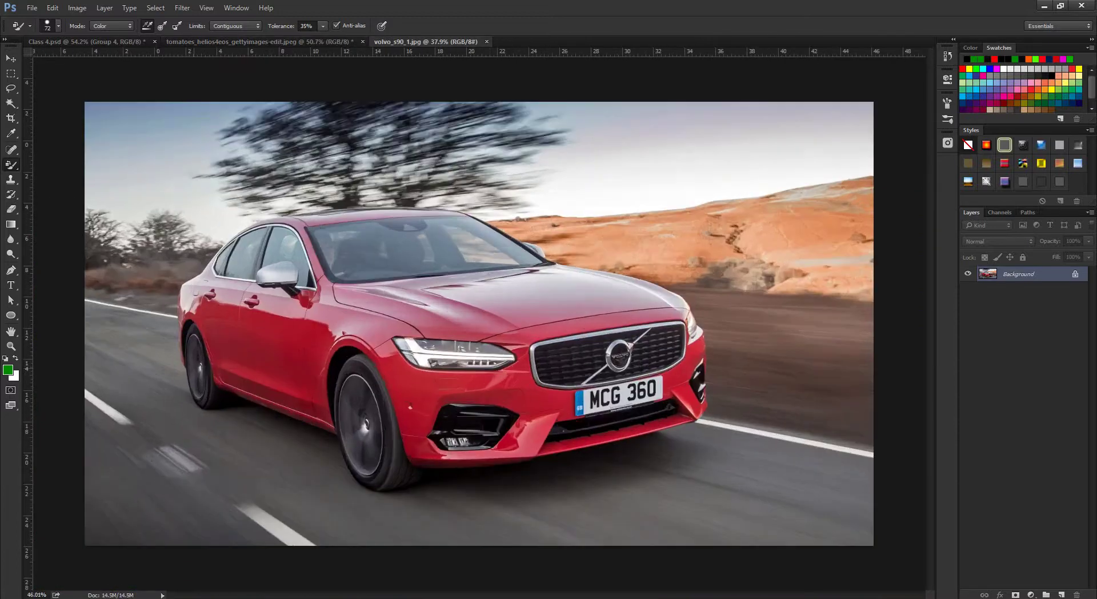
scroll(478, 321, down, 3)
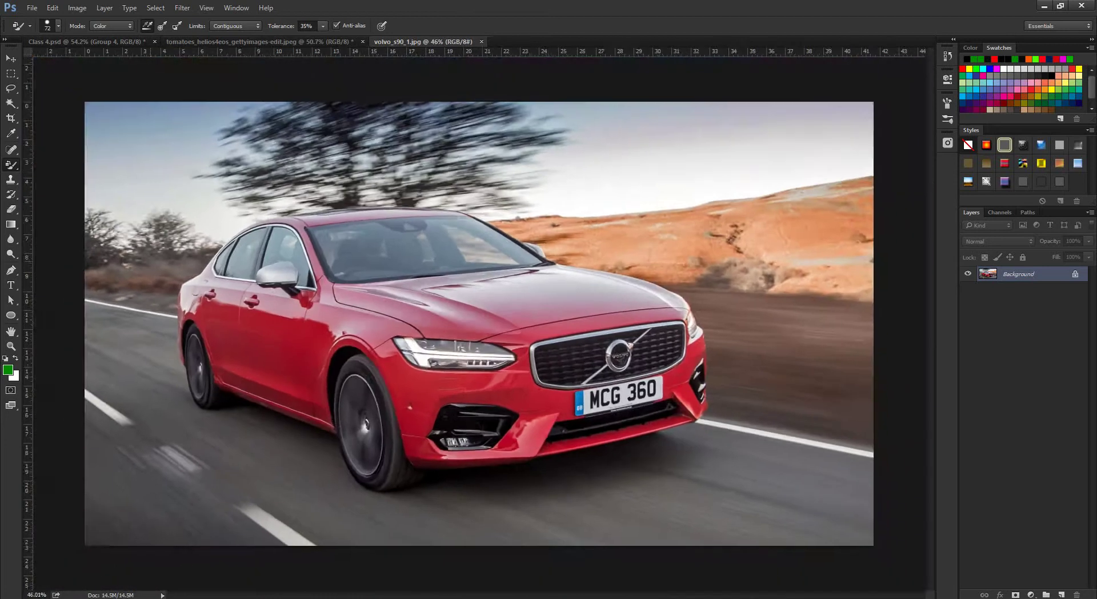
scroll(189, 320, up, 6)
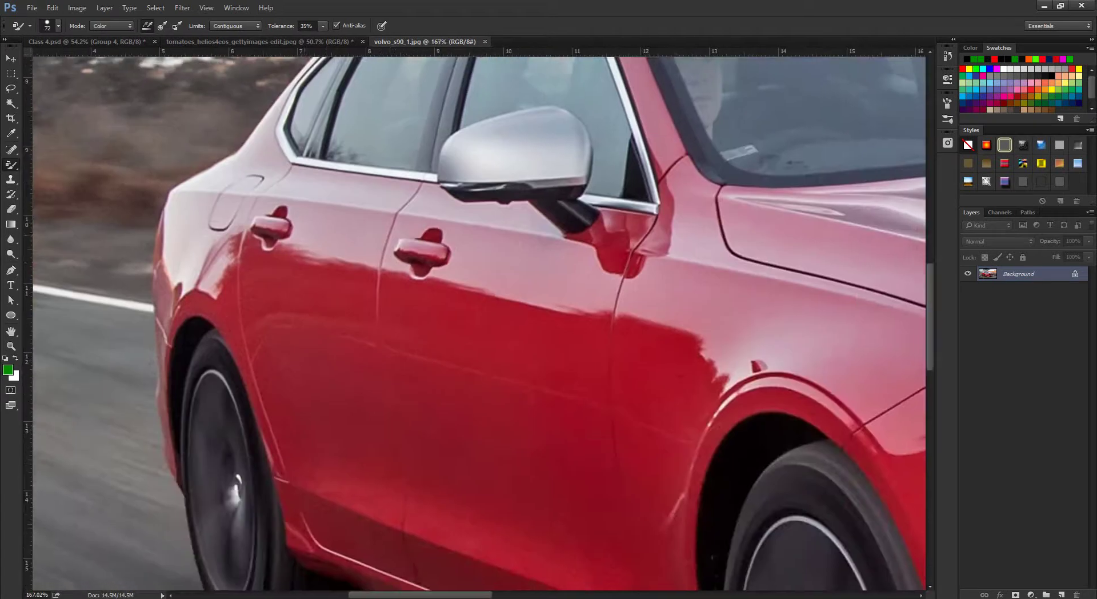
mouse_move(348, 380)
mouse_down()
mouse_move(260, 301)
mouse_move(234, 259)
mouse_up()
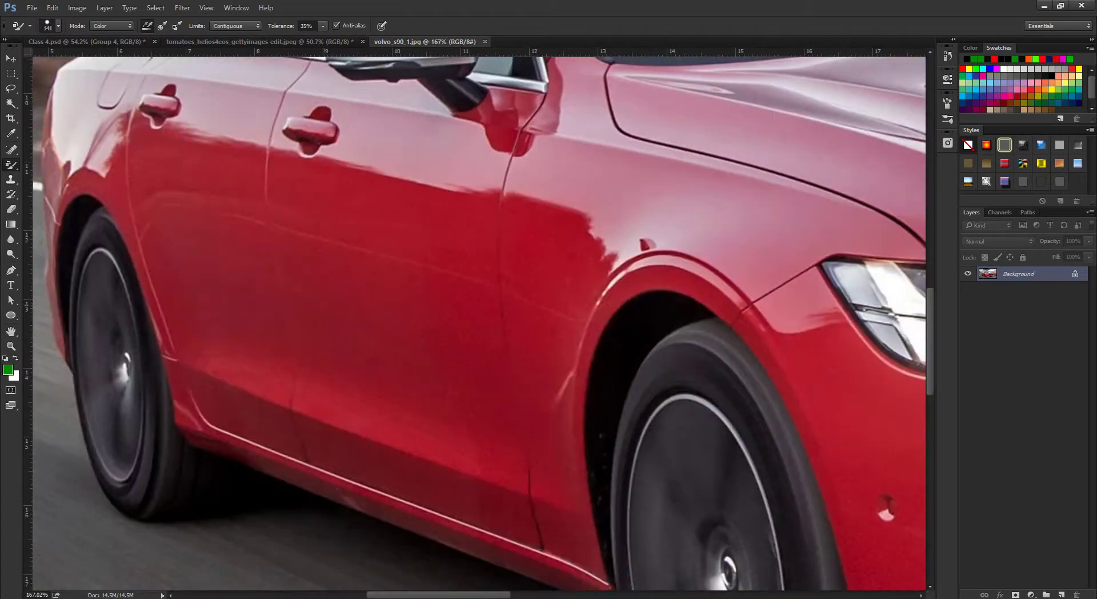
mouse_move(331, 331)
mouse_down()
mouse_move(311, 331)
mouse_move(272, 271)
mouse_up()
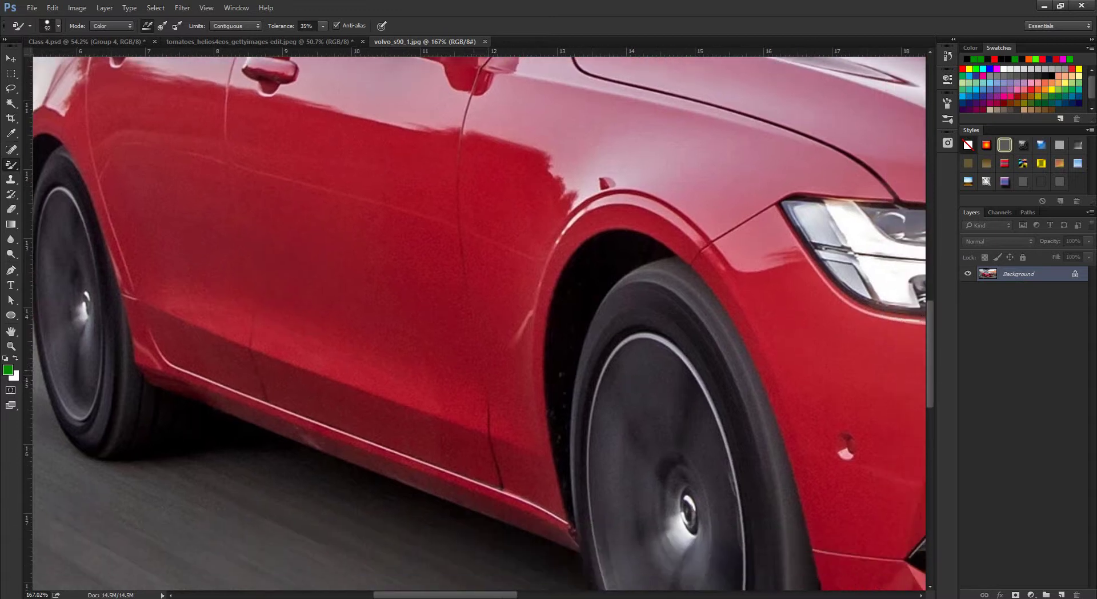
drag(686, 400, 657, 380)
key(F12)
Begin recolouring the car door and bring the windows and mirror into view.
click(493, 373)
scroll(478, 323, down, 3)
scroll(479, 323, up, 3)
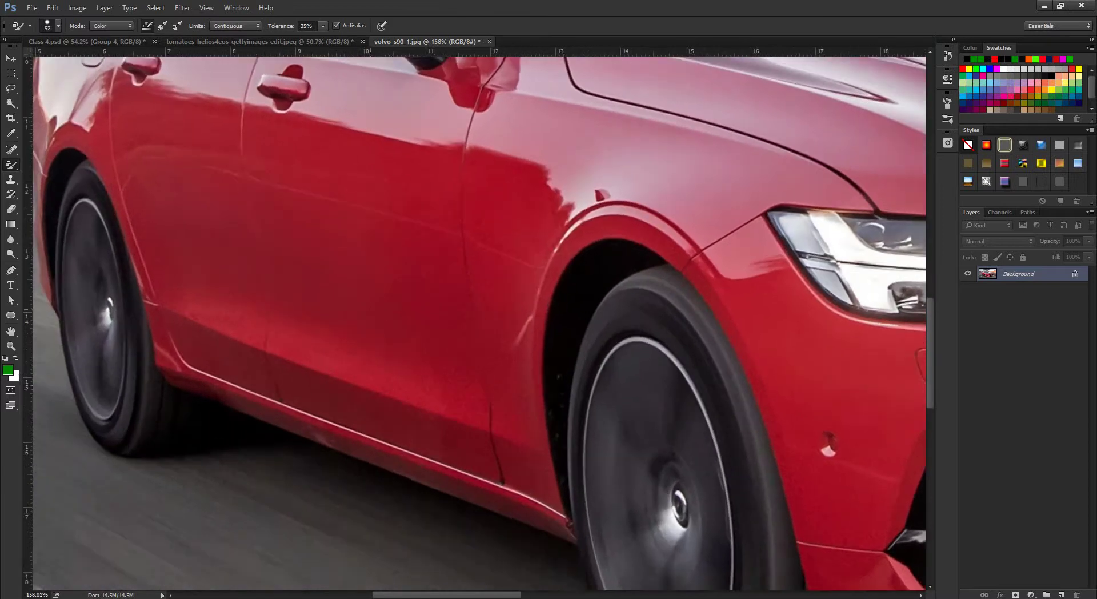
drag(479, 323, 526, 525)
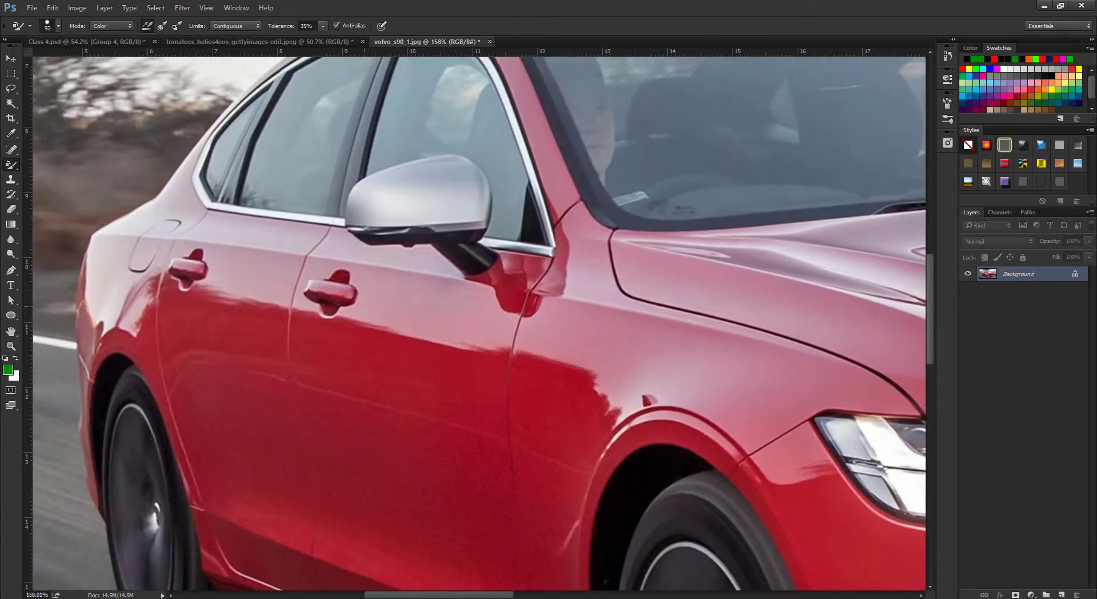
Paint the Volvo's side doors green, toggling undo to compare before and after.
drag(514, 457, 494, 315)
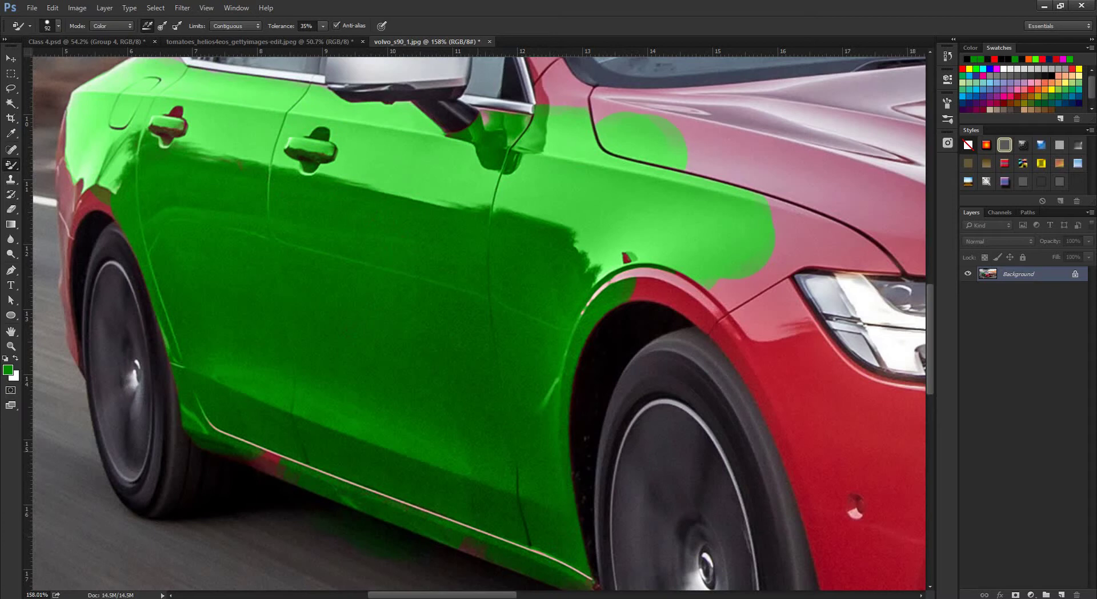
key(F12)
key(ctrl+z)
Resize the brush for fine work and recolour the red patch along the sill.
scroll(350, 452, up, 4)
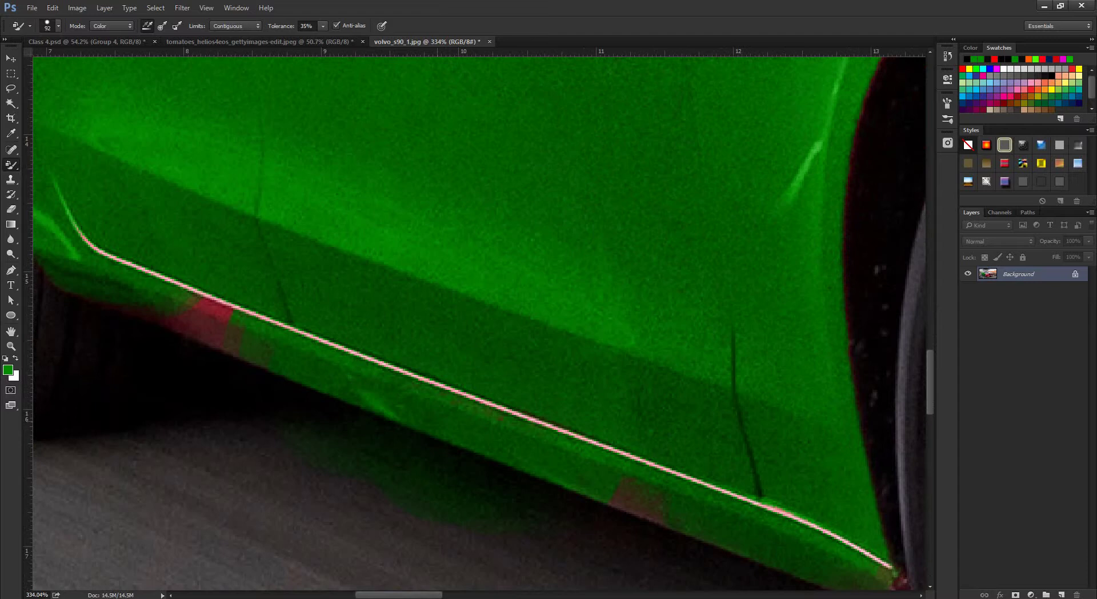
mouse_move(337, 303)
mouse_down()
mouse_move(324, 365)
mouse_move(377, 360)
mouse_move(349, 371)
mouse_up()
drag(177, 359, 195, 360)
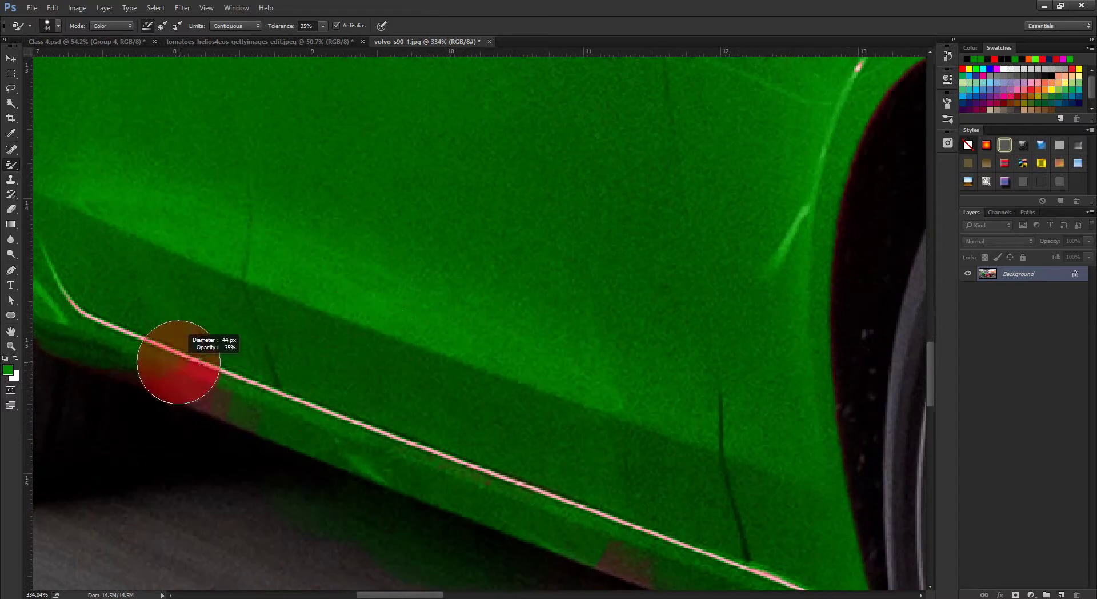
click(188, 374)
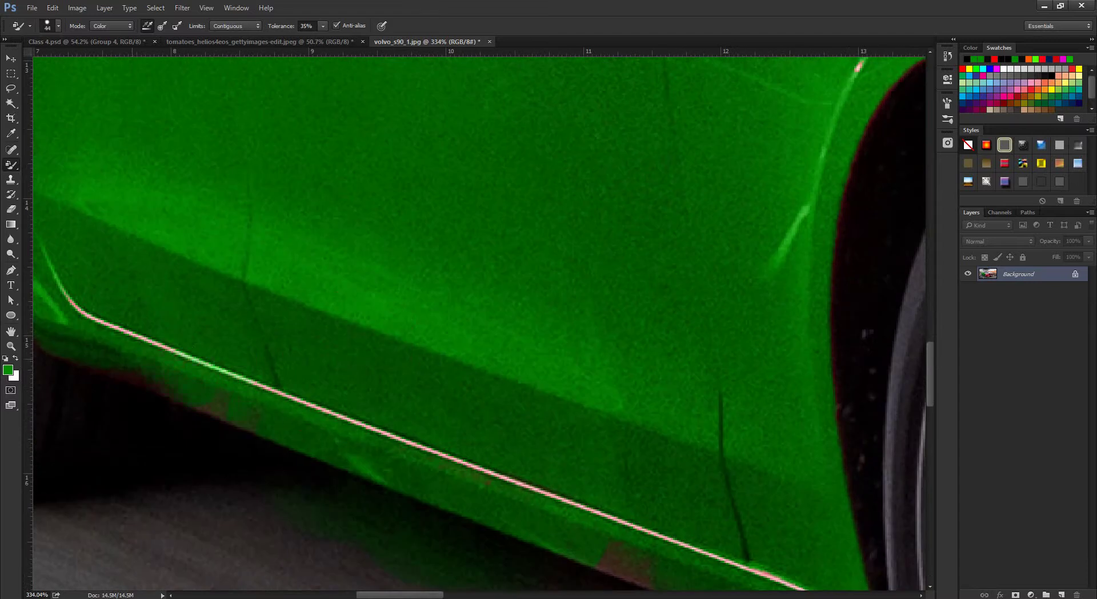
scroll(474, 320, left, 2)
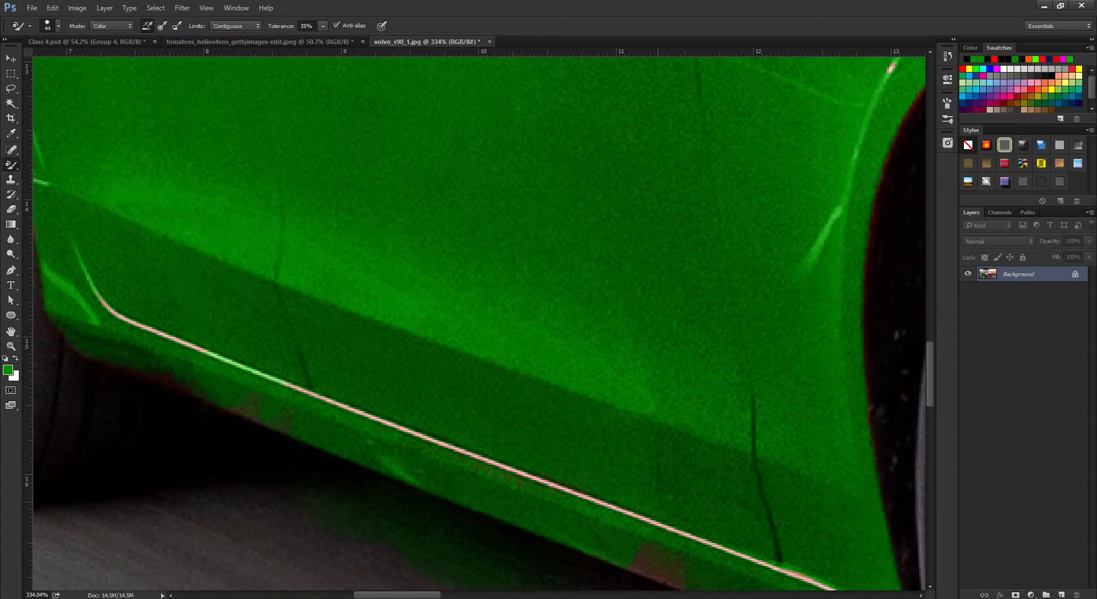
scroll(479, 323, down, 10)
Bring the car's roof and windows into view and shrink the brush slightly.
scroll(479, 323, up, 2)
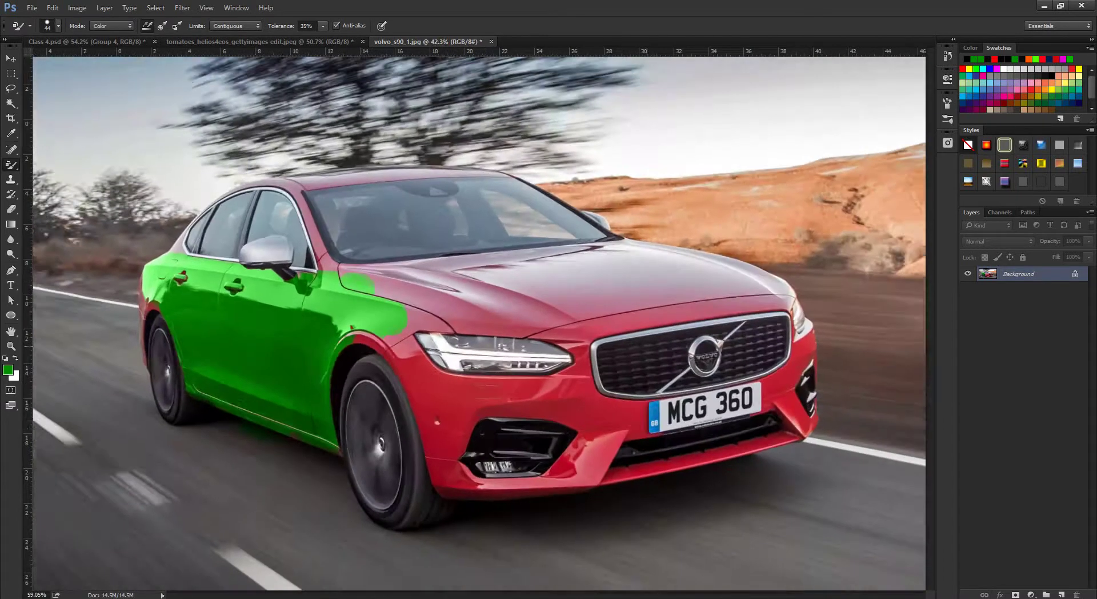
scroll(478, 323, down, 4)
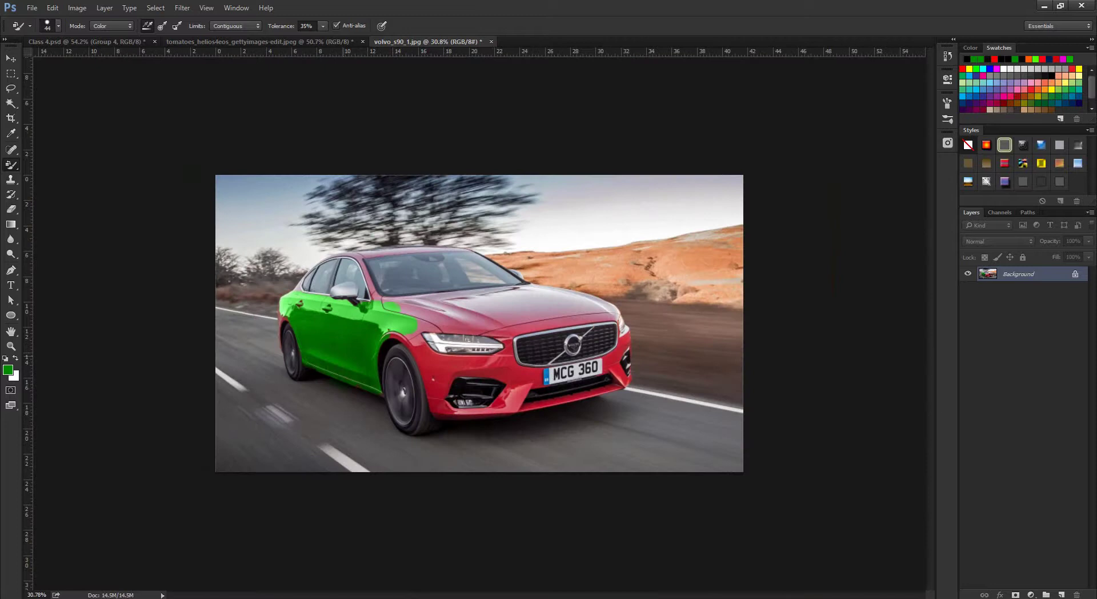
scroll(395, 343, up, 5)
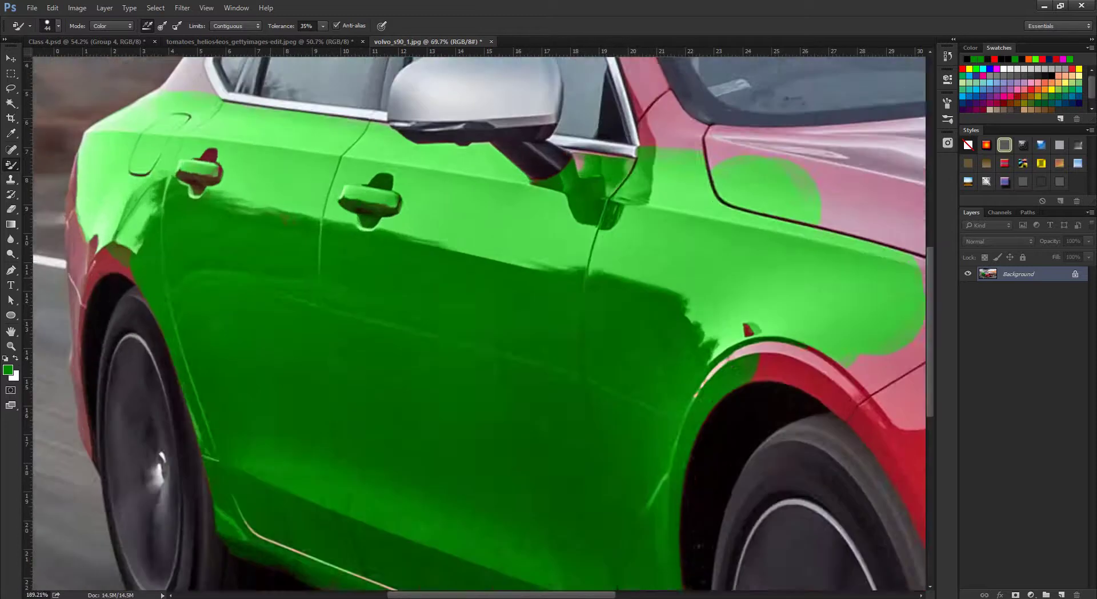
scroll(483, 361, down, 2)
drag(483, 165, 483, 361)
right_click(483, 361)
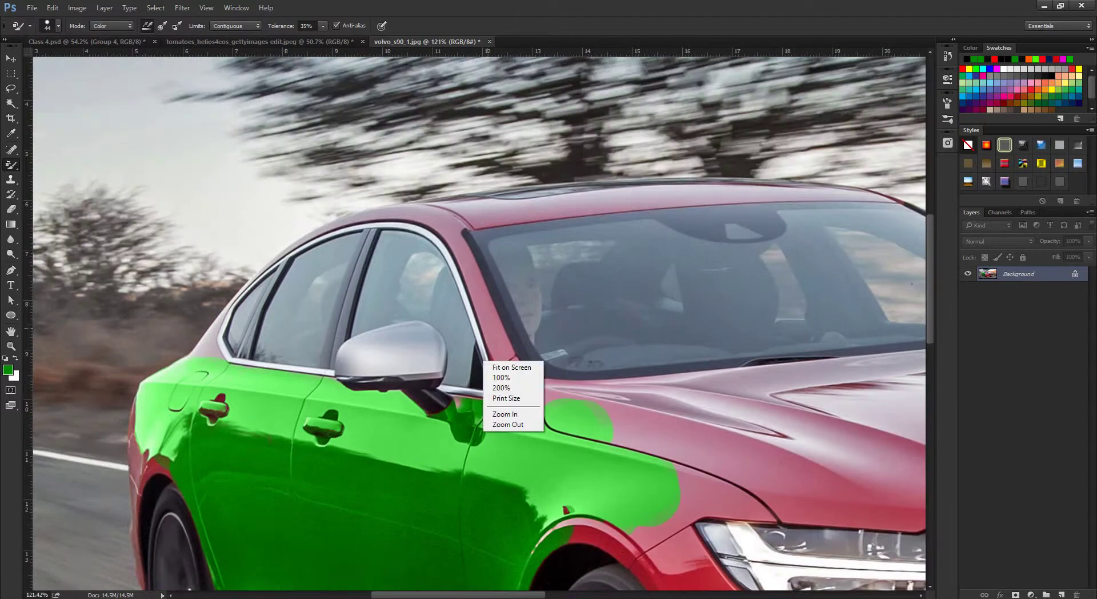
key(Escape)
scroll(483, 337, up, 3)
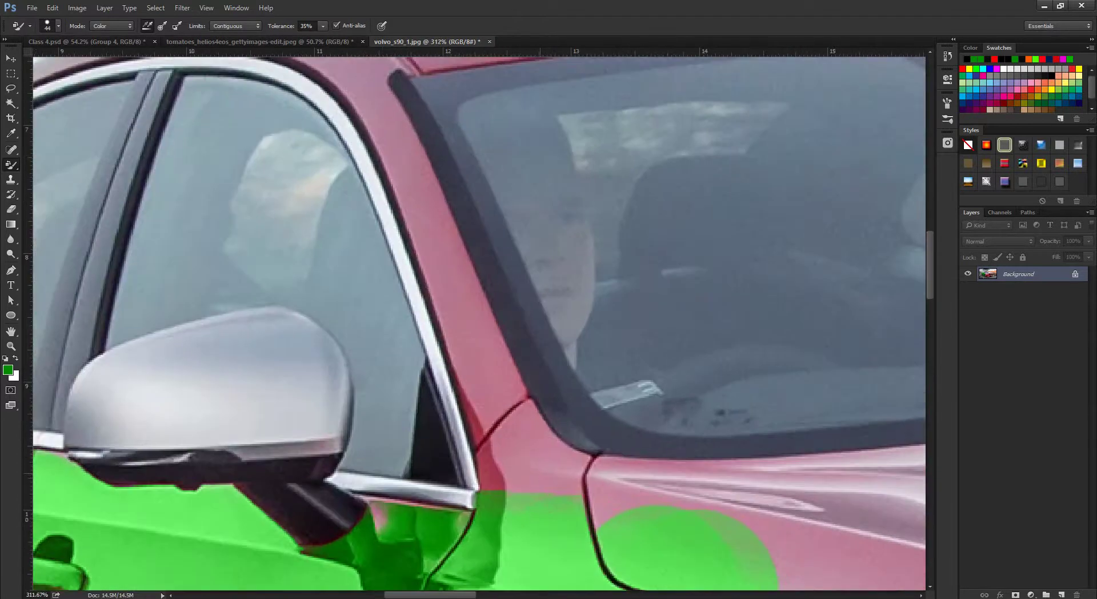
key(bracketleft)
Paint the thin roof edge green, then return the brush to size 35.
drag(457, 240, 576, 545)
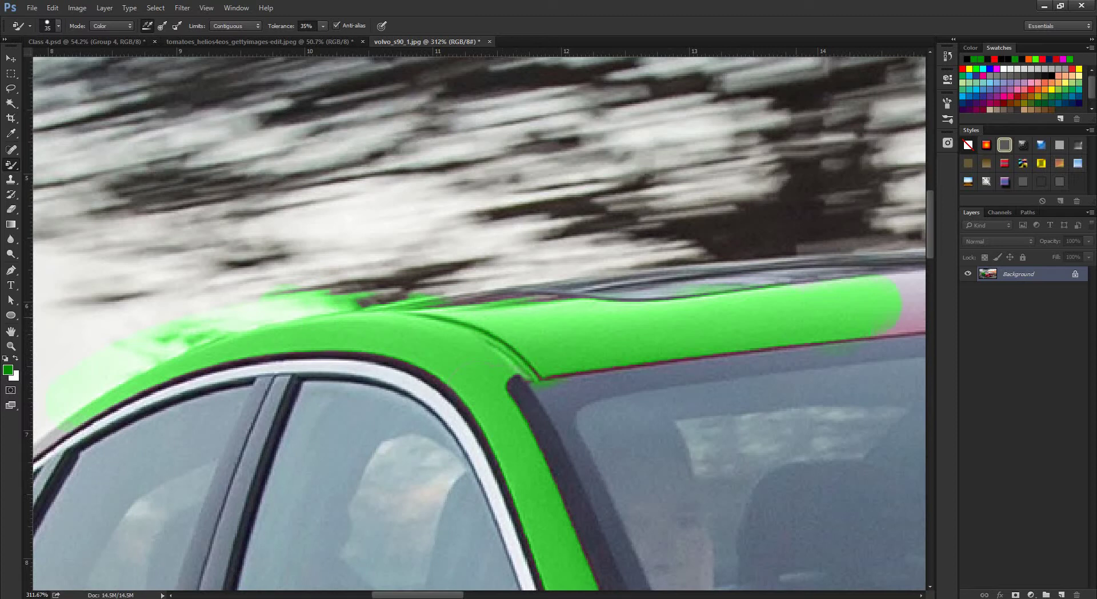
scroll(479, 323, right, 5)
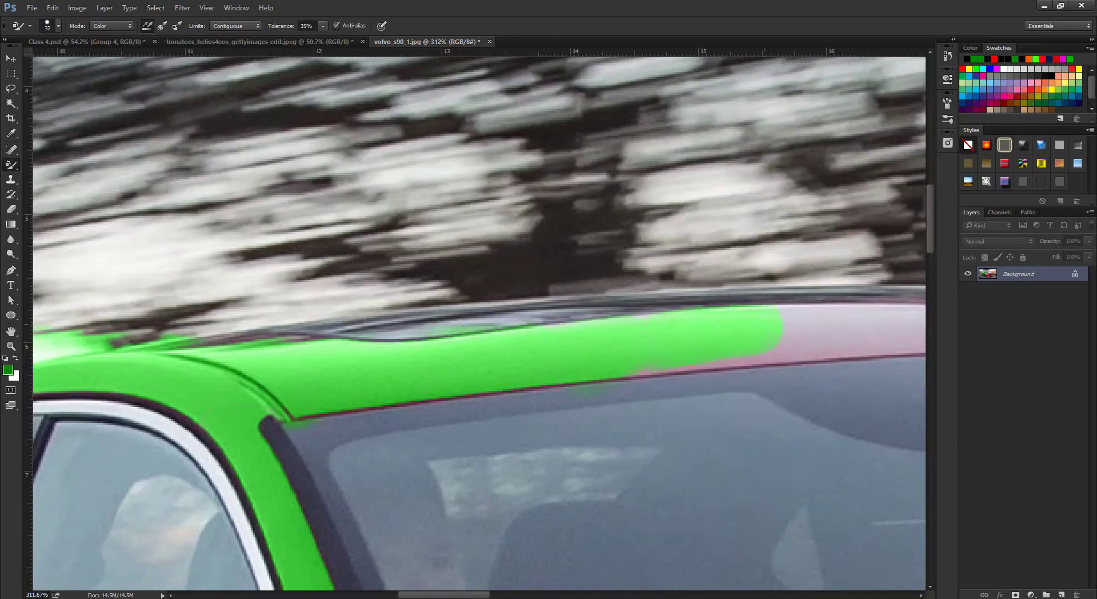
scroll(479, 323, right, 5)
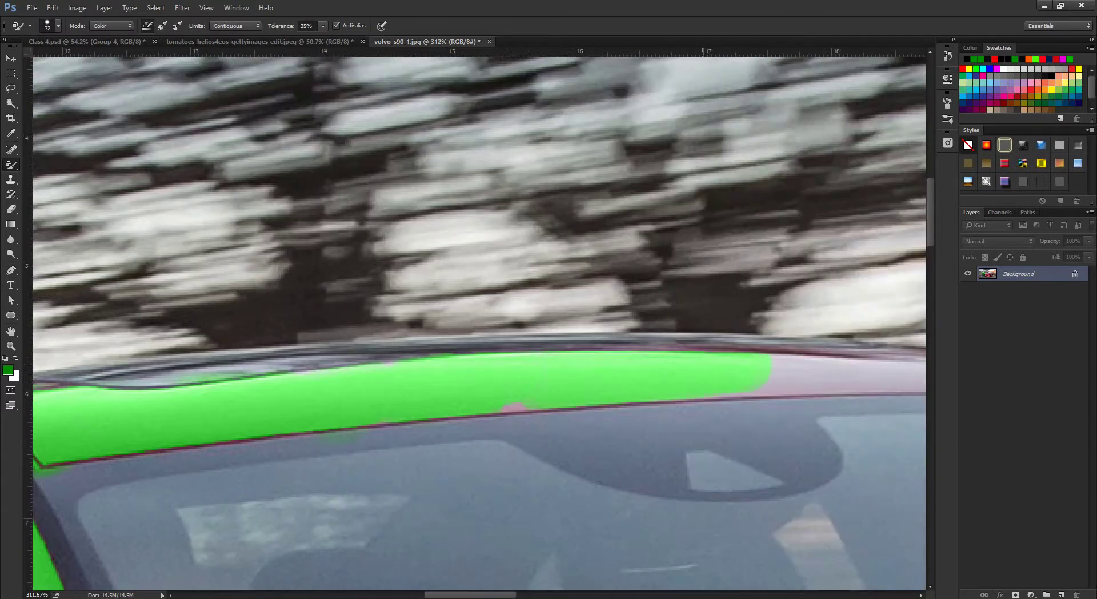
scroll(479, 318, down, 1)
key(bracketleft)
key(bracketleft)
key(bracketleft)
key(bracketleft)
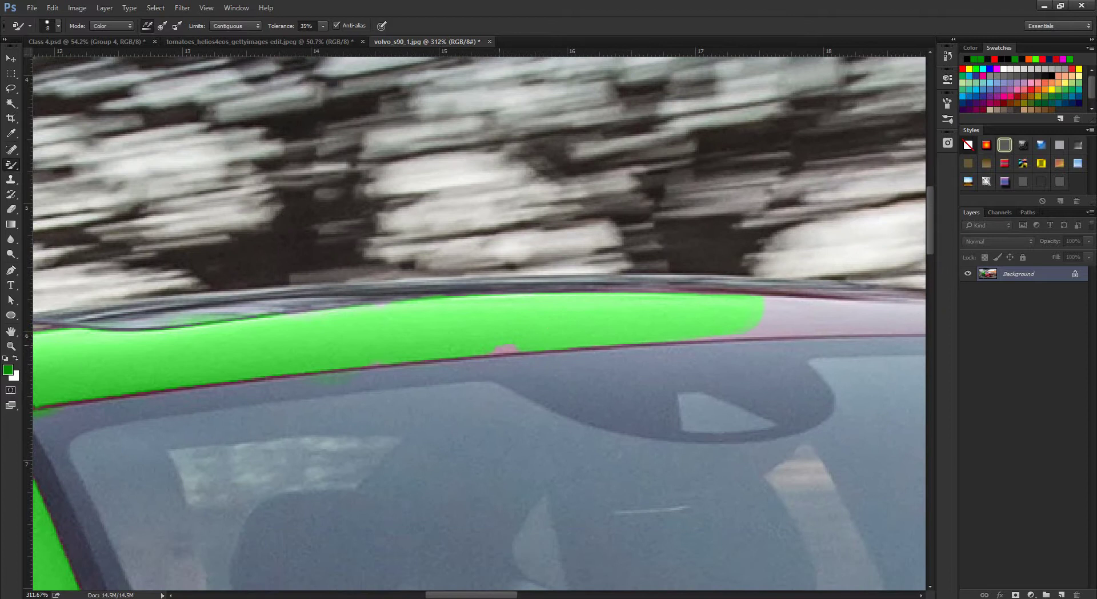
scroll(479, 322, right, 4)
key(bracketright)
key(bracketright)
key(bracketright)
key(bracketright)
key(bracketright)
key(bracketright)
key(bracketright)
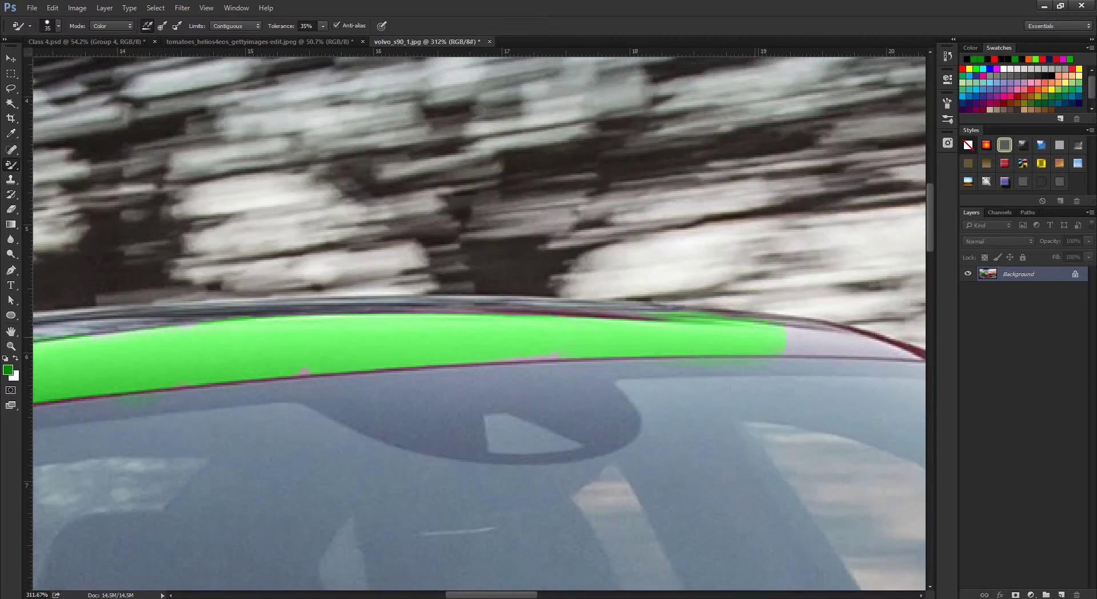
scroll(479, 323, down, 10)
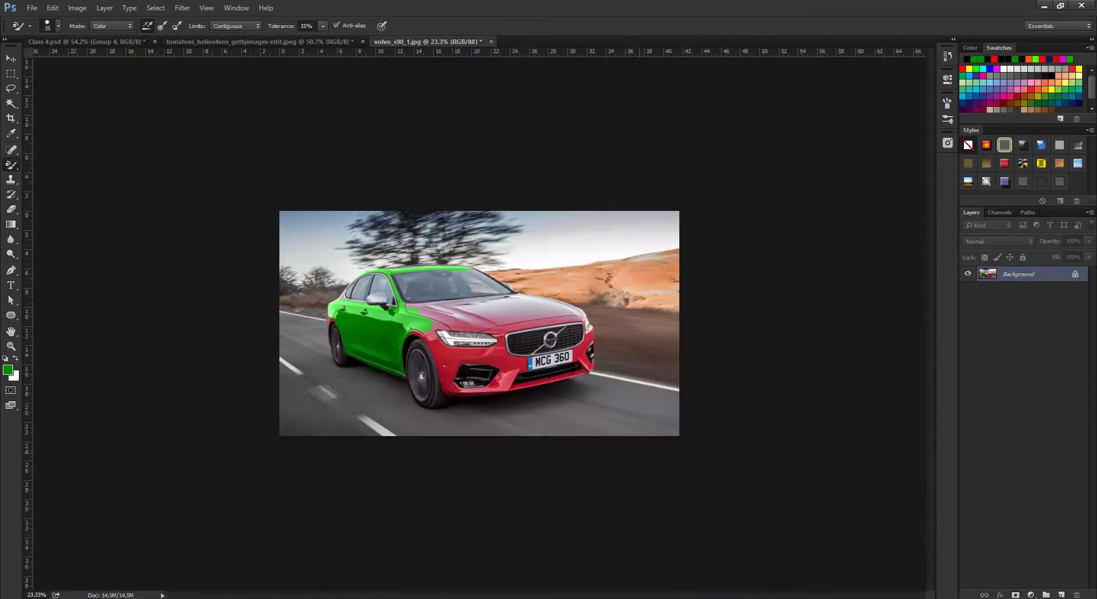
scroll(479, 323, up, 2)
scroll(478, 323, down, 1)
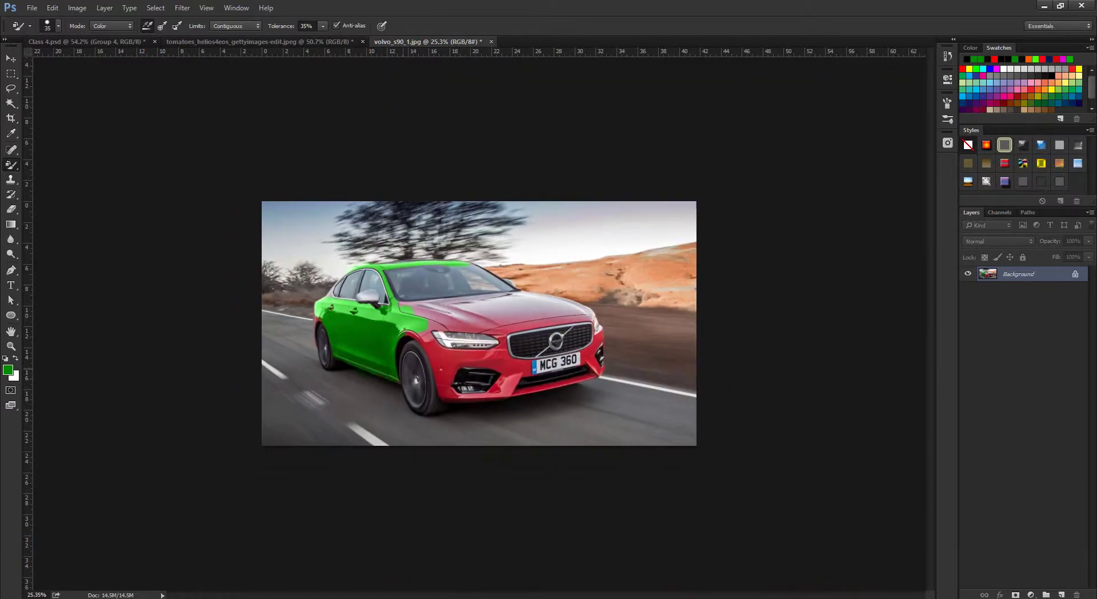
scroll(479, 323, up, 2)
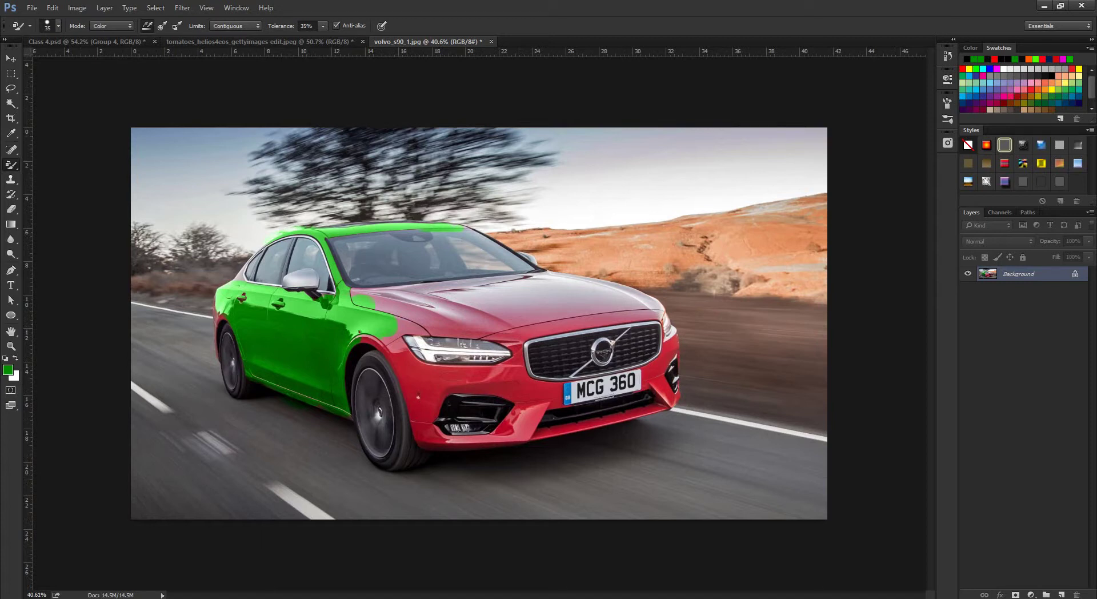
Set Tolerance to 100% and enlarge the brush to 119 to paint the hood green.
click(323, 25)
drag(323, 39, 361, 38)
key(bracketright)
key(bracketright)
key(bracketright)
key(bracketright)
key(bracketright)
key(bracketright)
key(bracketright)
key(bracketright)
scroll(480, 320, up, 5)
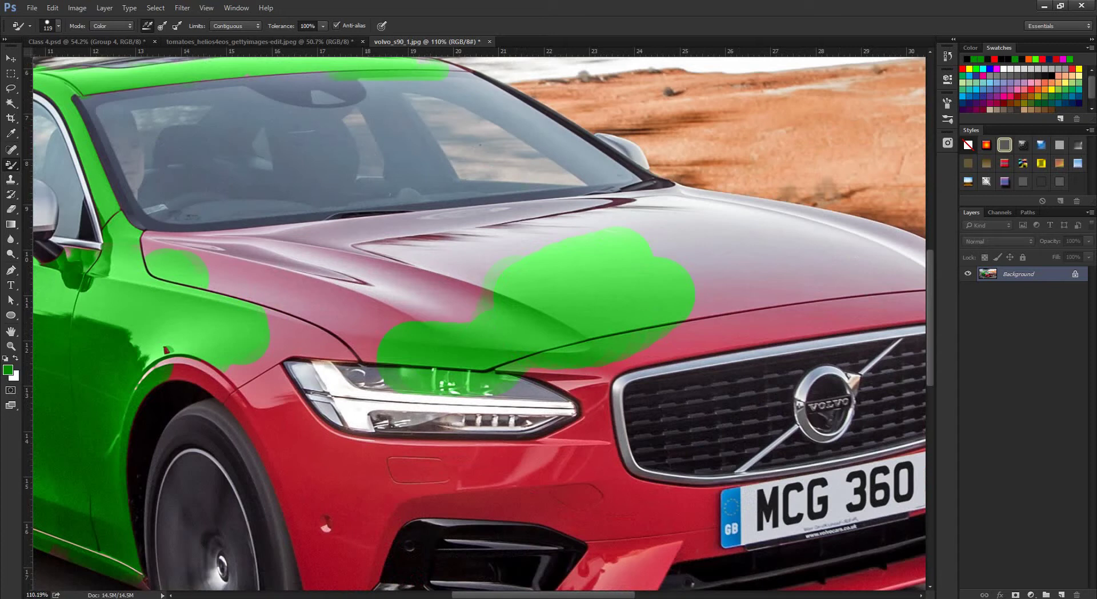
Lower Tolerance to 18% and continue repainting the hood.
click(323, 26)
drag(323, 38, 273, 39)
scroll(551, 324, down, 5)
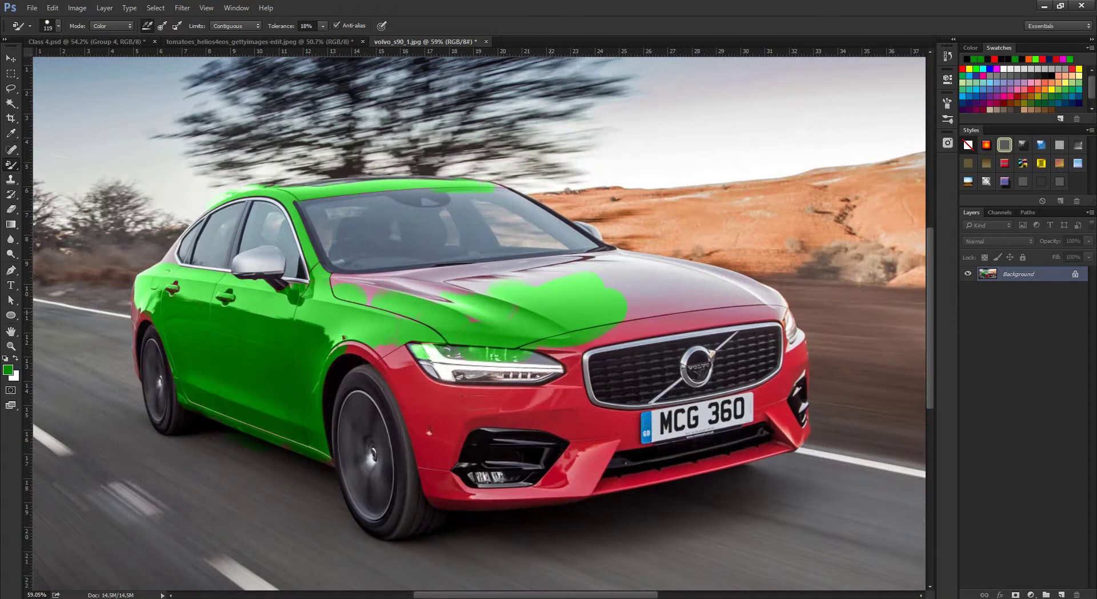
scroll(591, 314, up, 5)
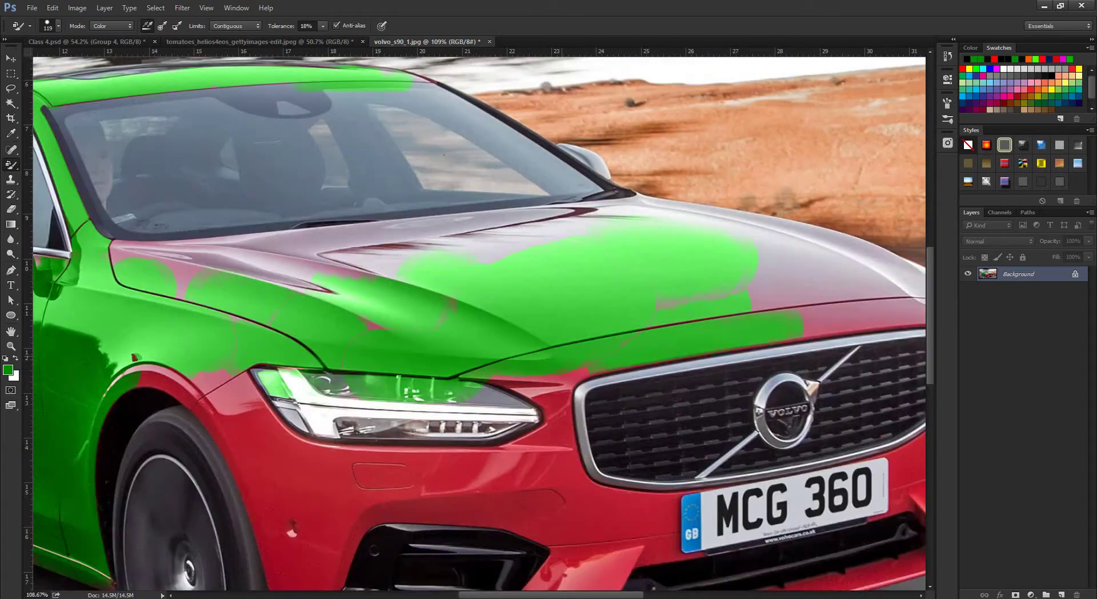
scroll(725, 299, up, 4)
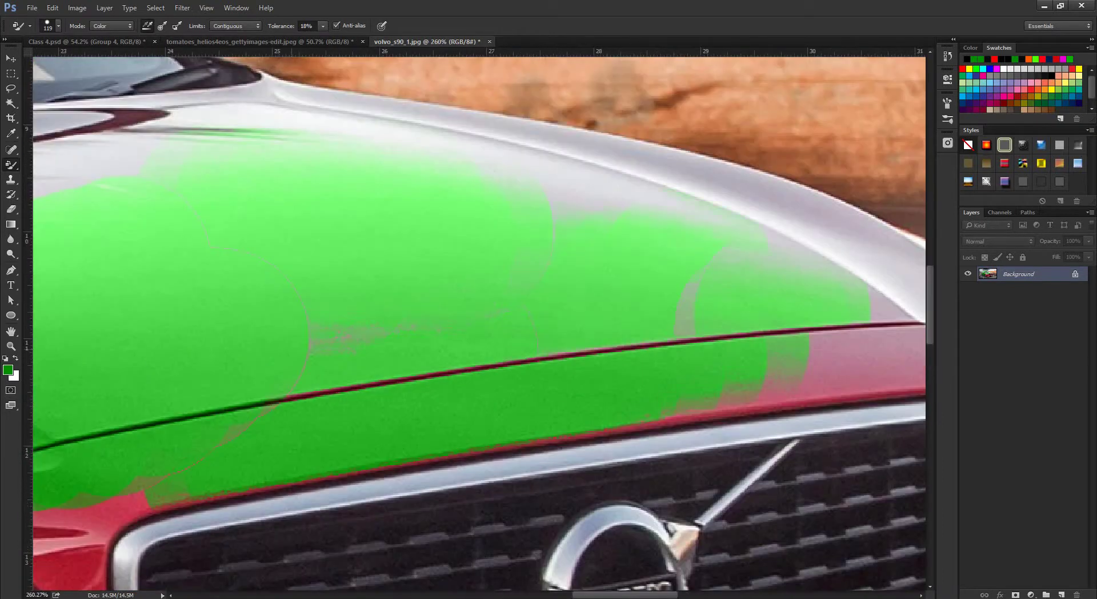
Raise Tolerance to 33% and touch up the hood's remaining edges.
click(323, 26)
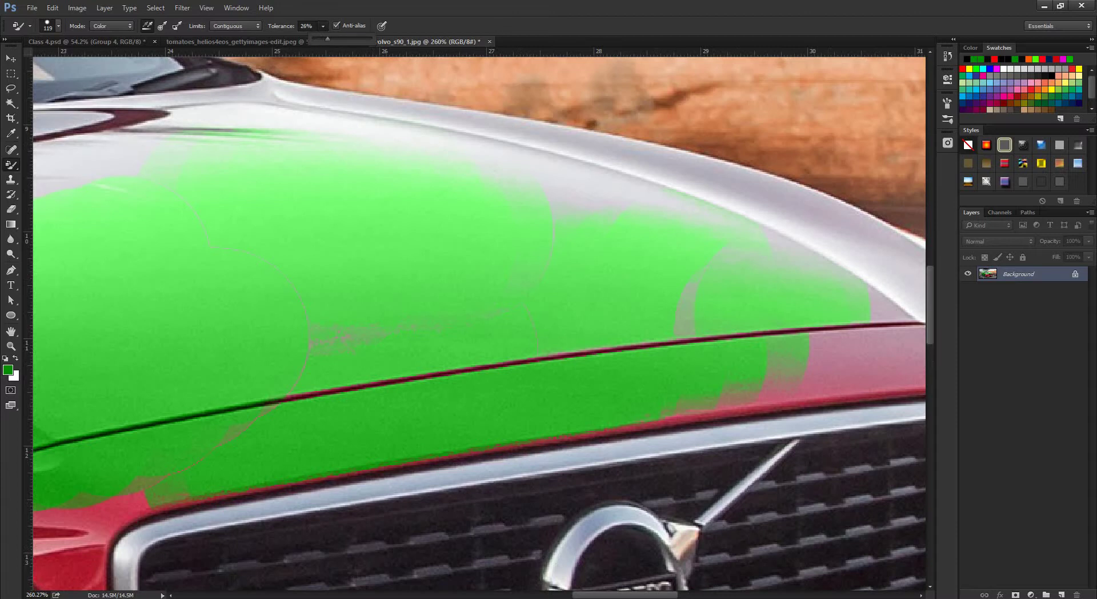
drag(327, 38, 332, 38)
scroll(362, 325, down, 3)
drag(362, 324, 343, 324)
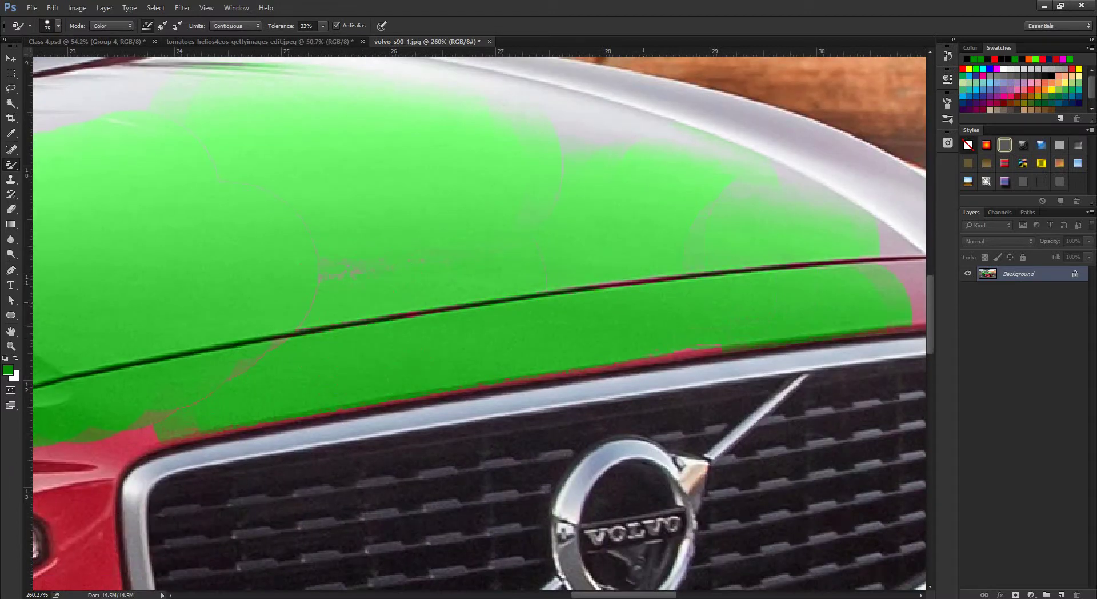
scroll(478, 323, down, 10)
scroll(478, 323, up, 3)
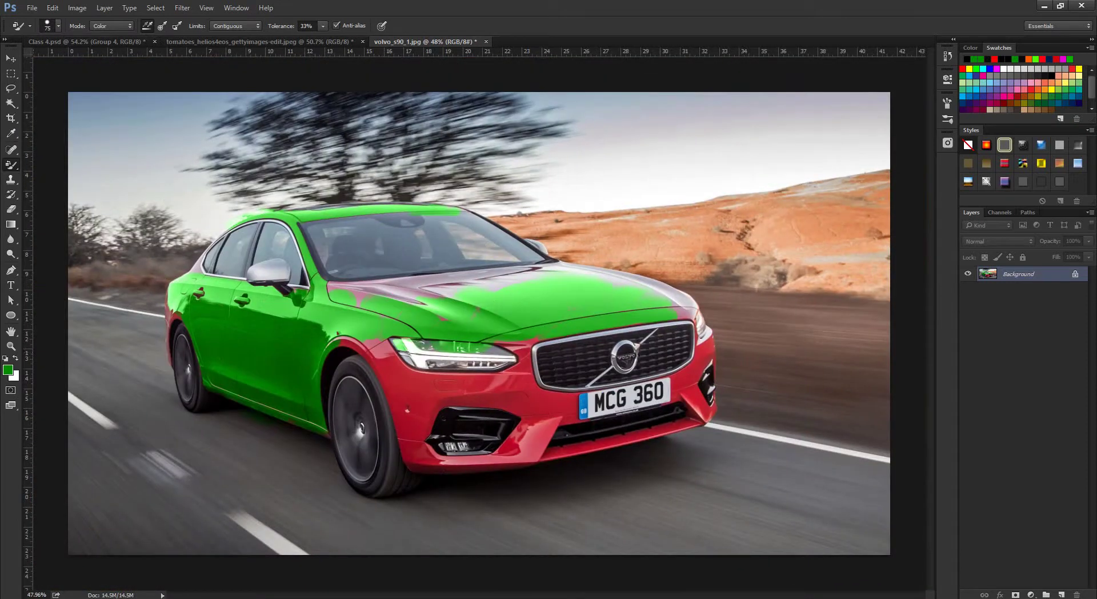
Close the Volvo and tomatoes photos without saving, then switch away from Photoshop.
key(ctrl+w)
click(550, 227)
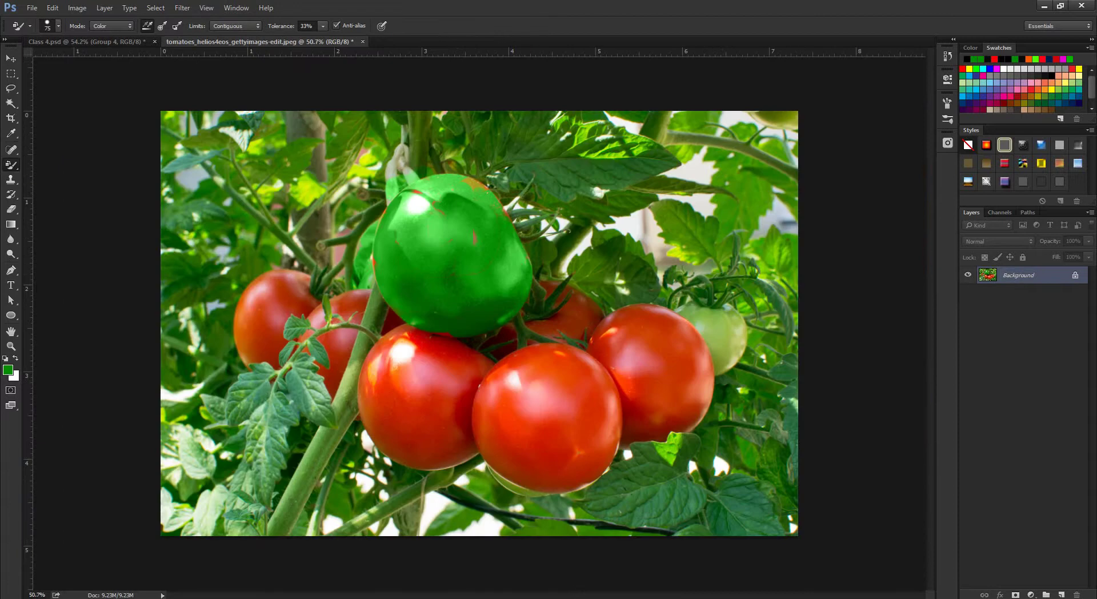
key(ctrl+w)
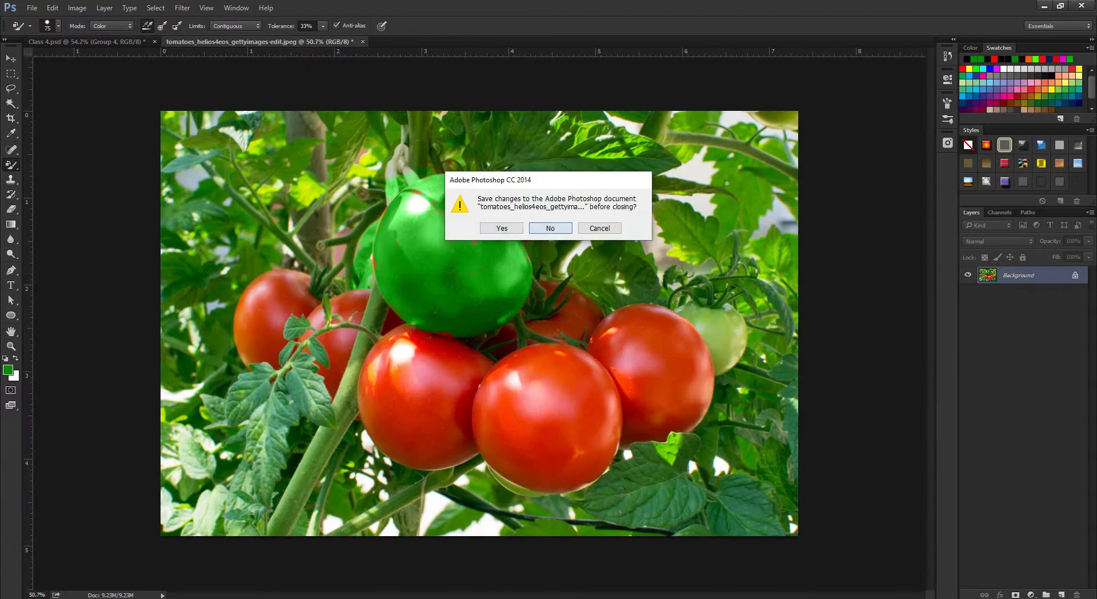
key(n)
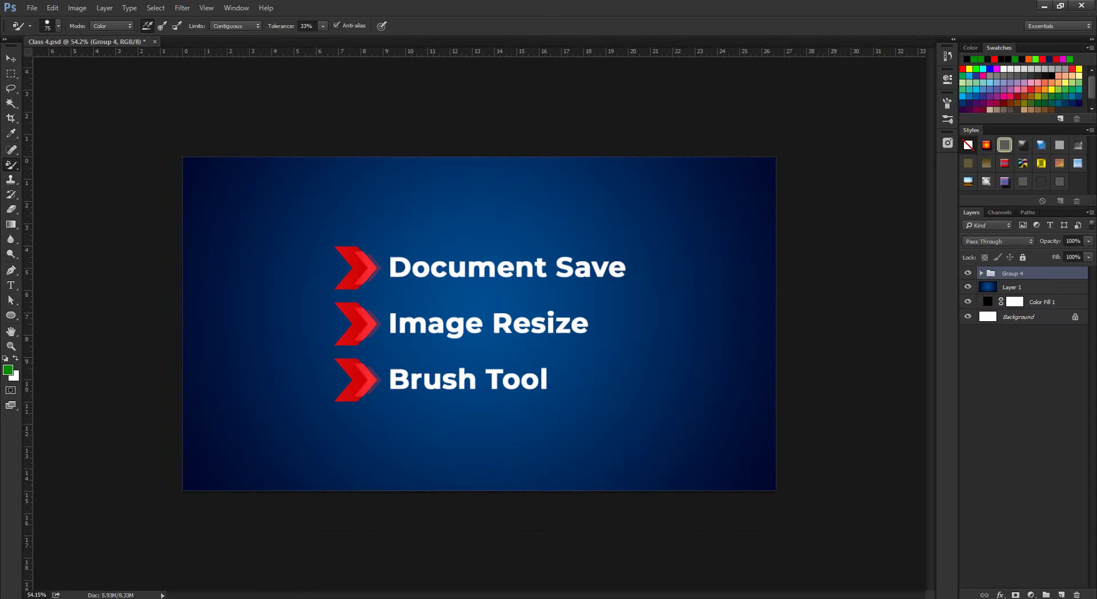
key(alt+Tab)
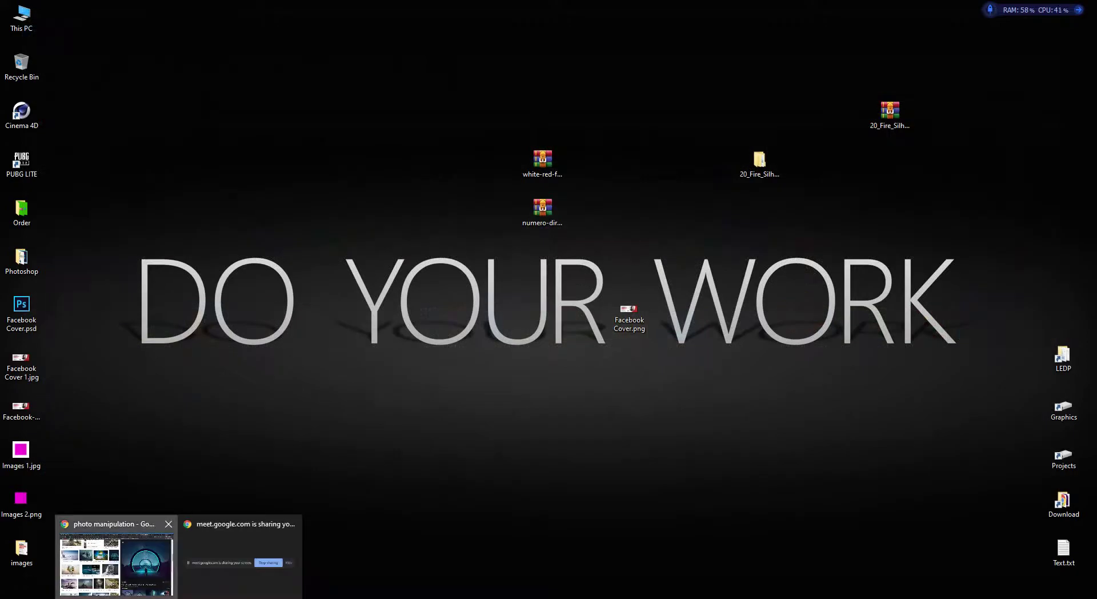
Switch to the Meet tab, then minimise the browser and refresh the desktop twice.
click(114, 566)
key(ctrl+1)
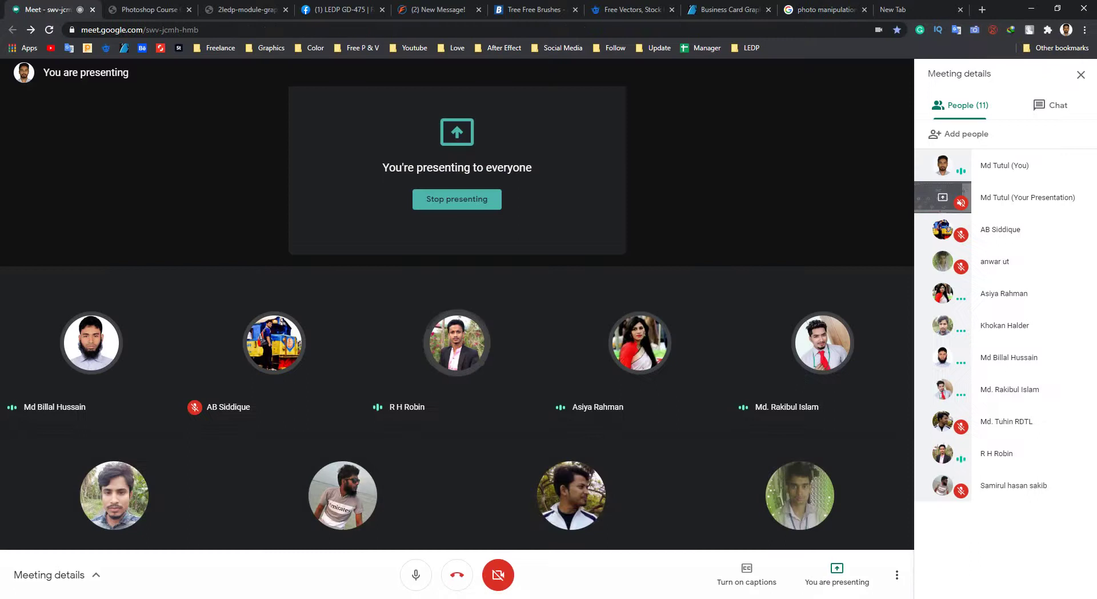
click(1032, 8)
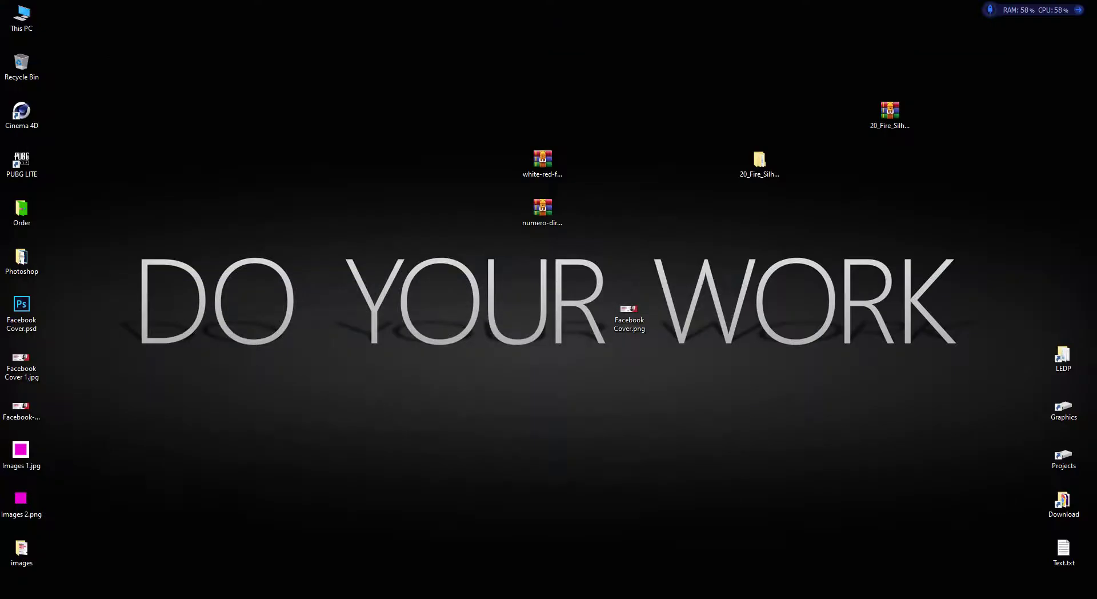
right_click(444, 184)
click(464, 220)
right_click(967, 91)
click(995, 126)
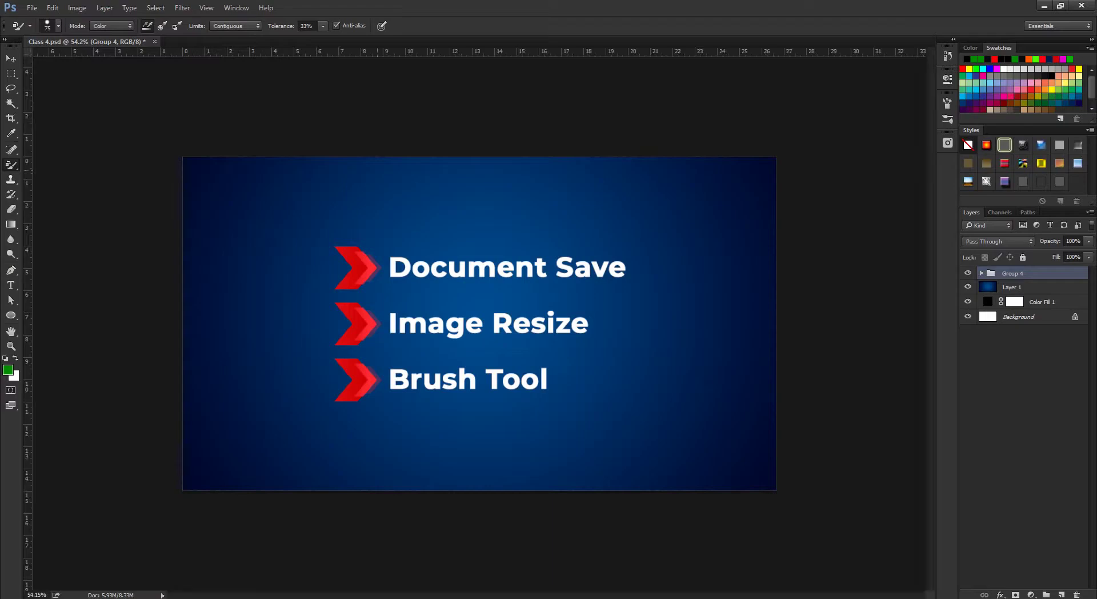
Open the Shariatpur_GD-05-6 attendance sheet from the LEDP bookmarks and select cell G22.
click(115, 551)
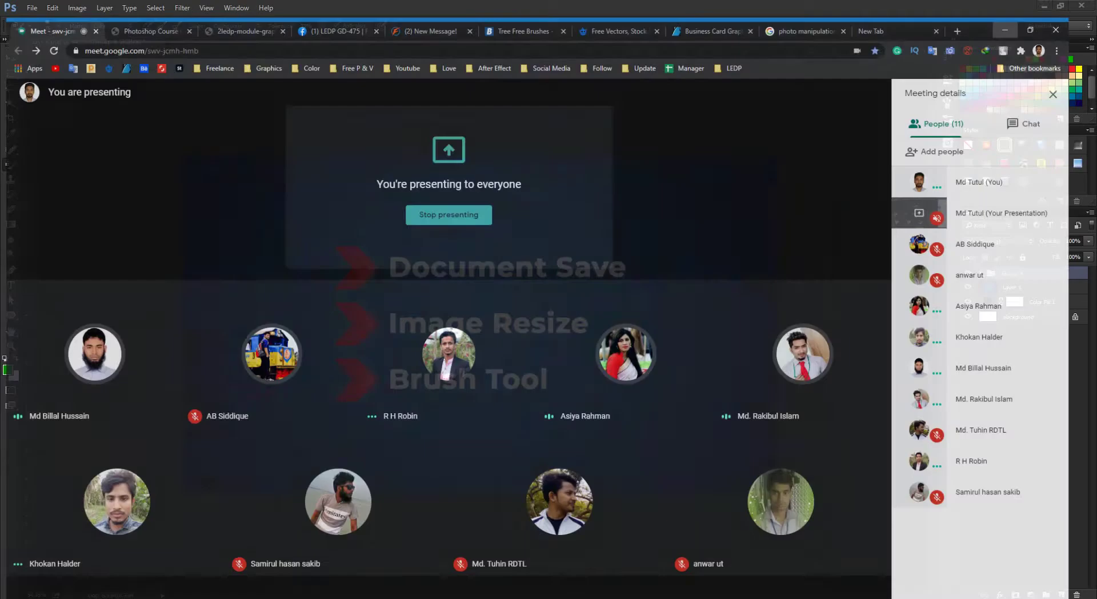
click(747, 48)
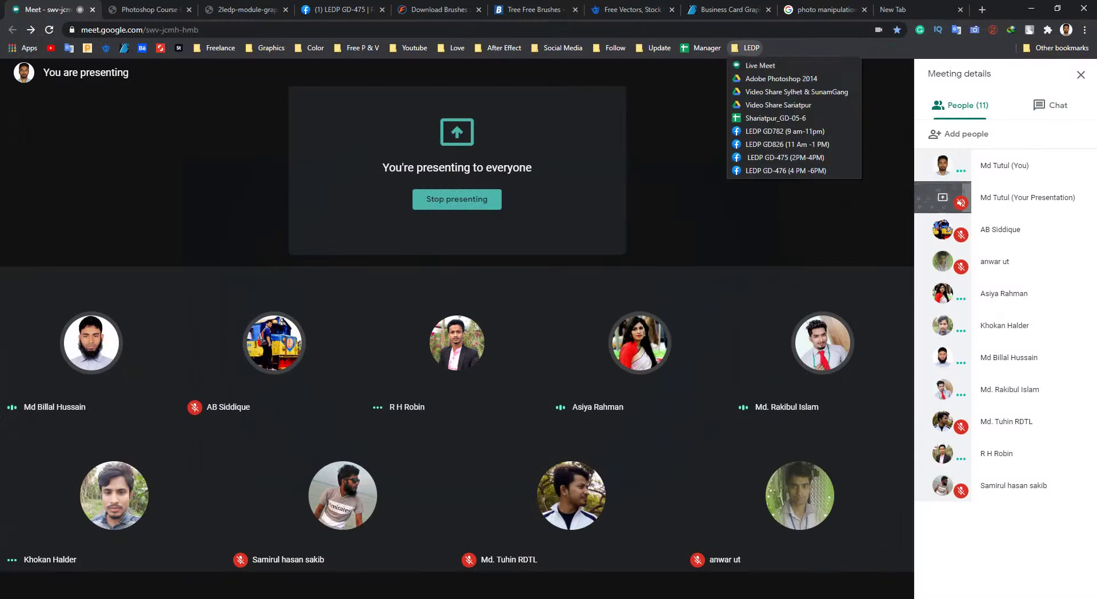
click(775, 118)
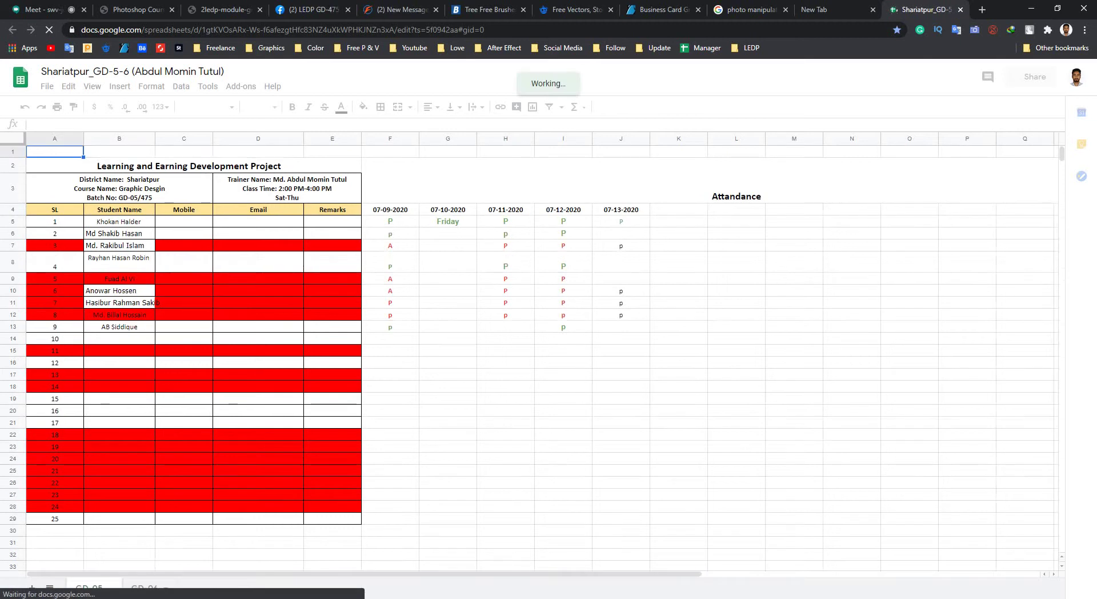
click(448, 435)
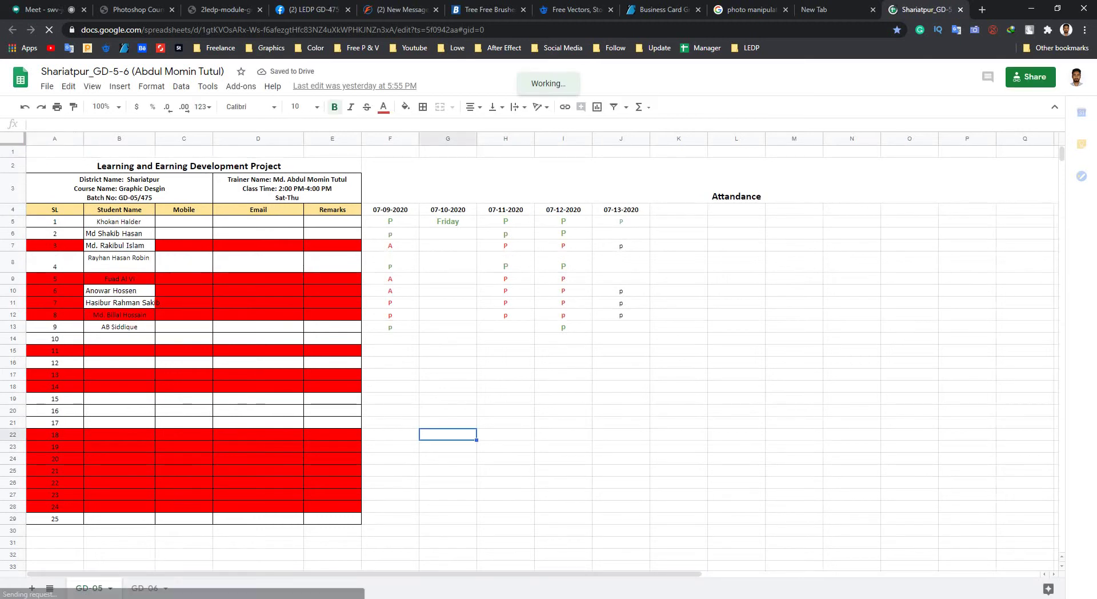